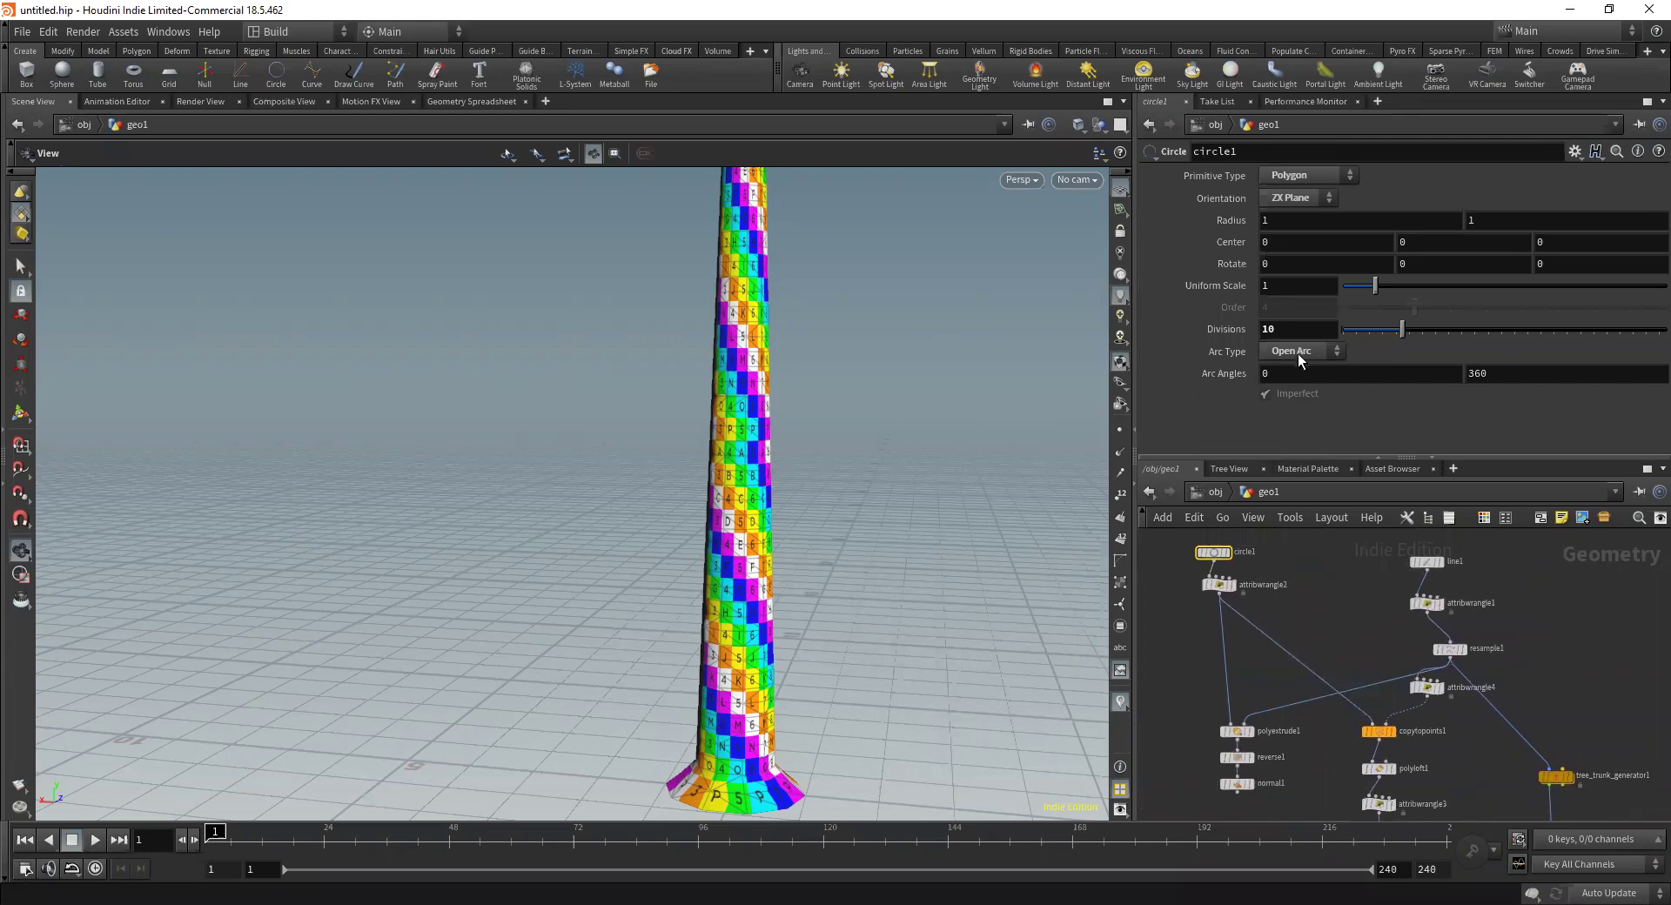
Review the circle1 settings and the attribute wrangles that define myU and myV in the tree trunk network
left_click(1268, 351)
left_click(1205, 405)
scroll(1414, 766, "up", 4)
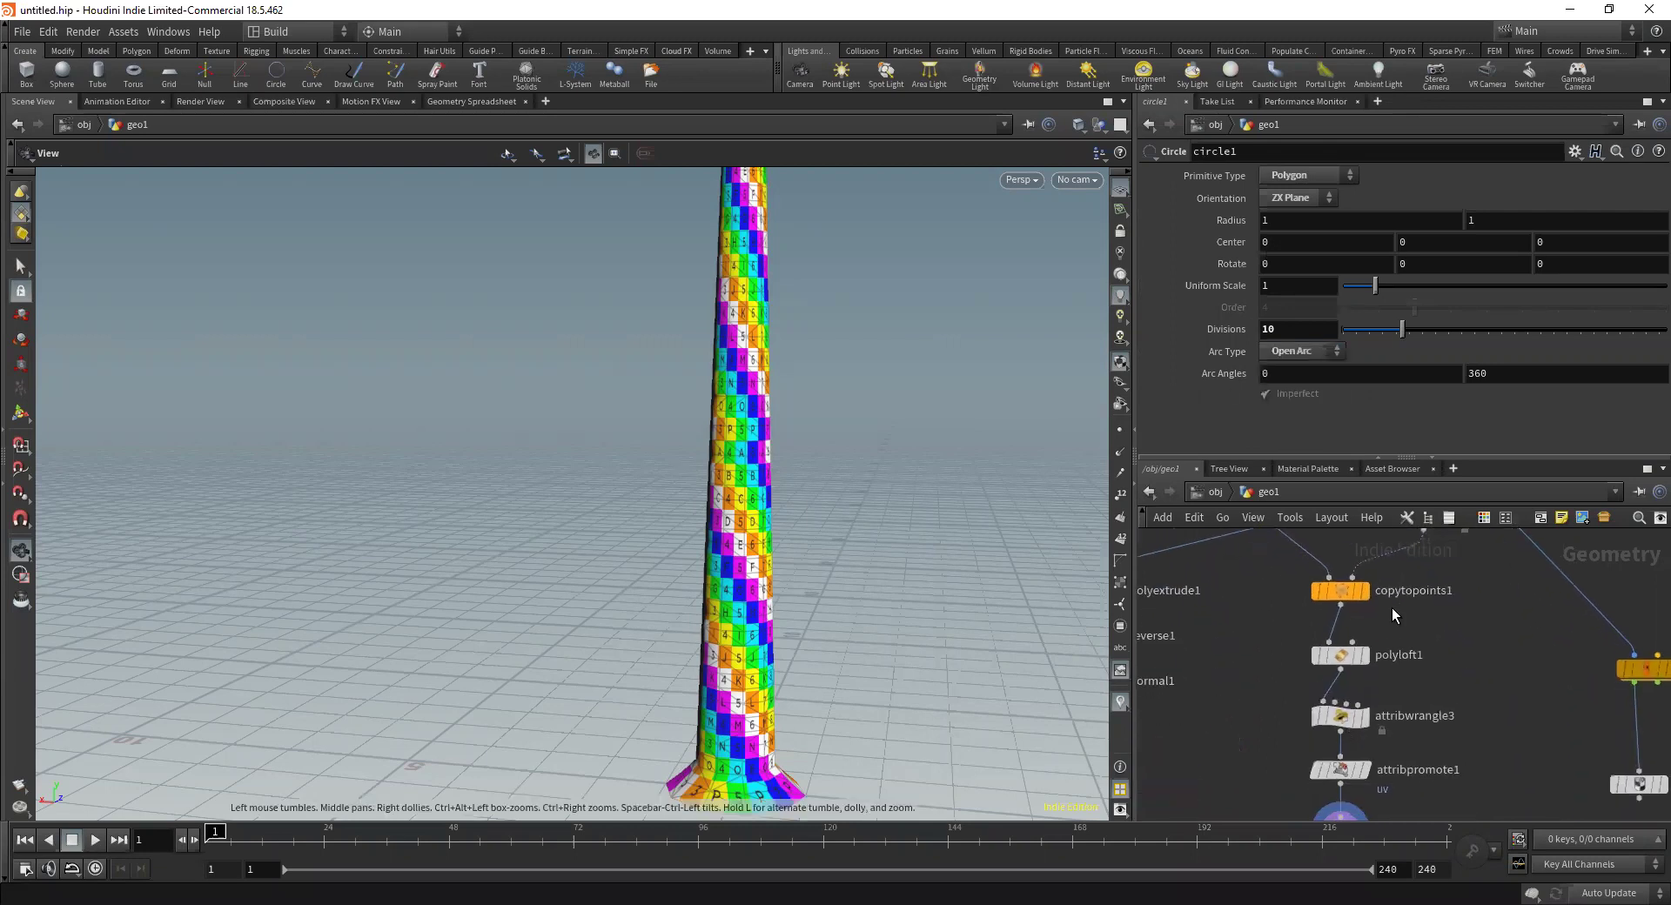
scroll(1341, 645, "down", 5)
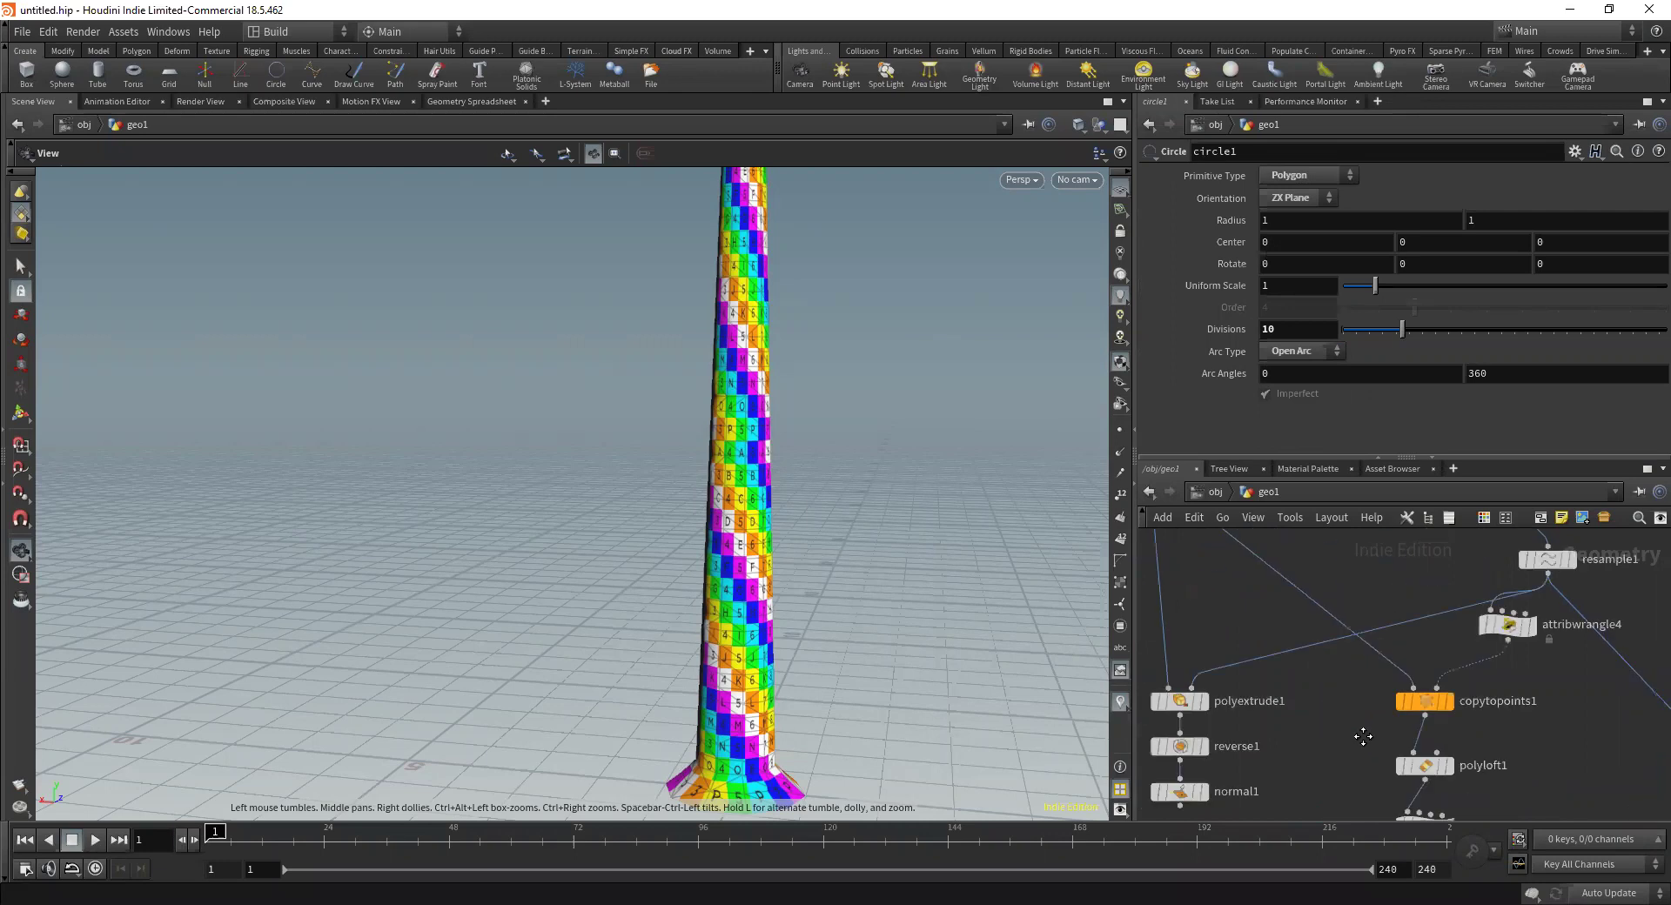
scroll(1257, 648, "up", 5)
left_click(1357, 627)
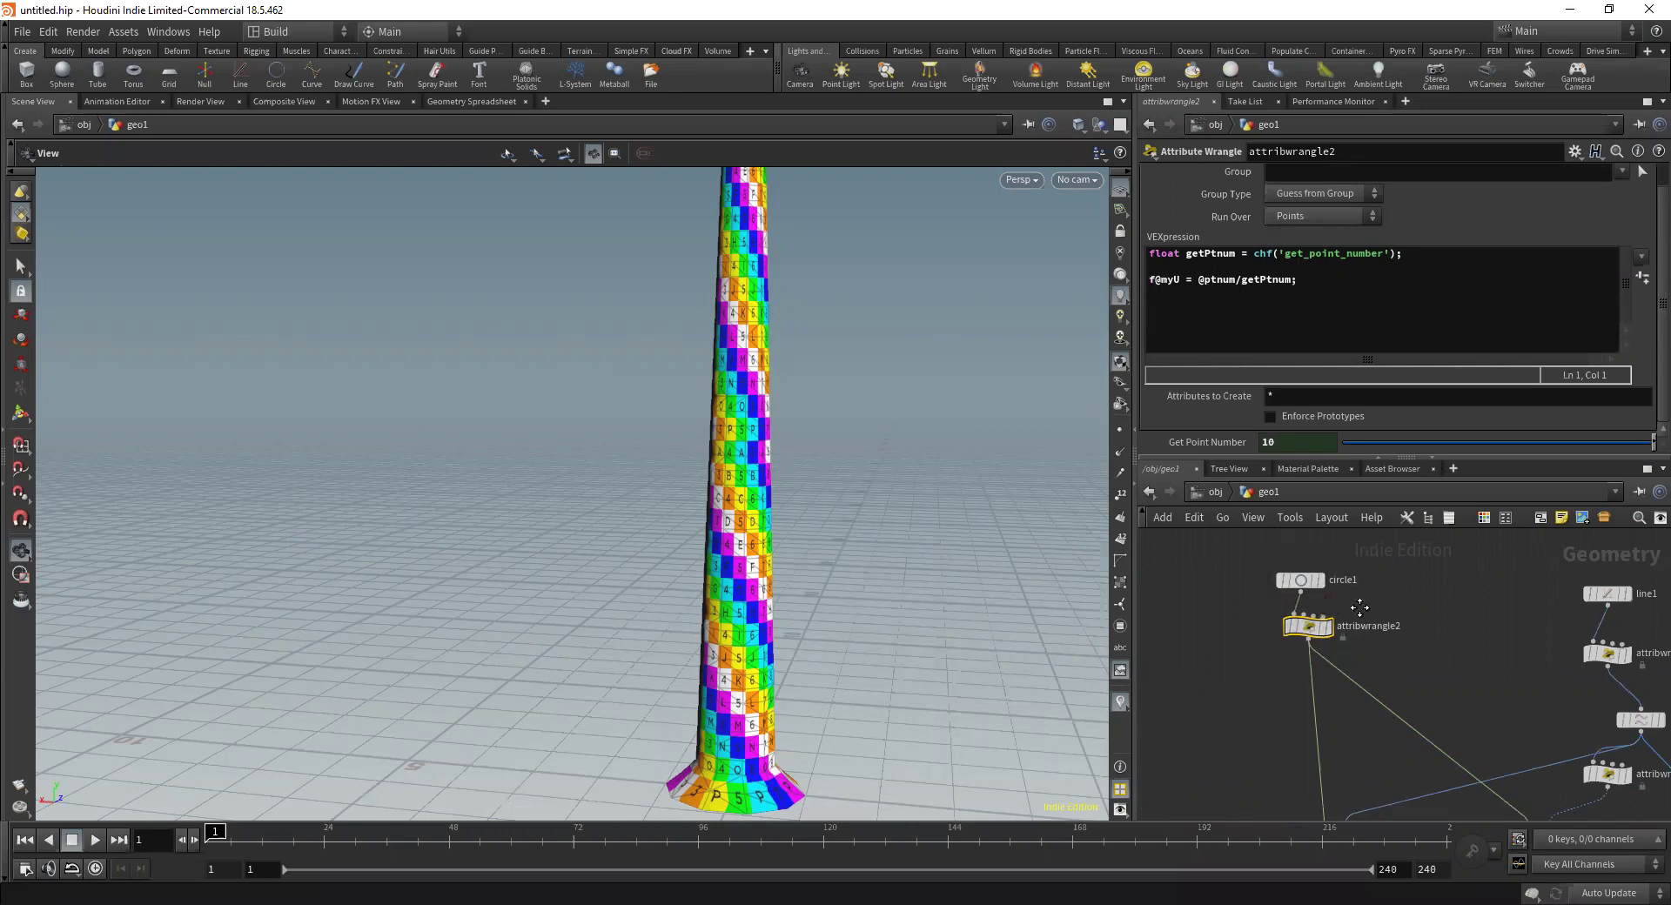
scroll(1361, 609, "down", 4)
scroll(1455, 666, "up", 3)
middle_click_drag(1381, 559, 1370, 600)
left_click(1485, 568)
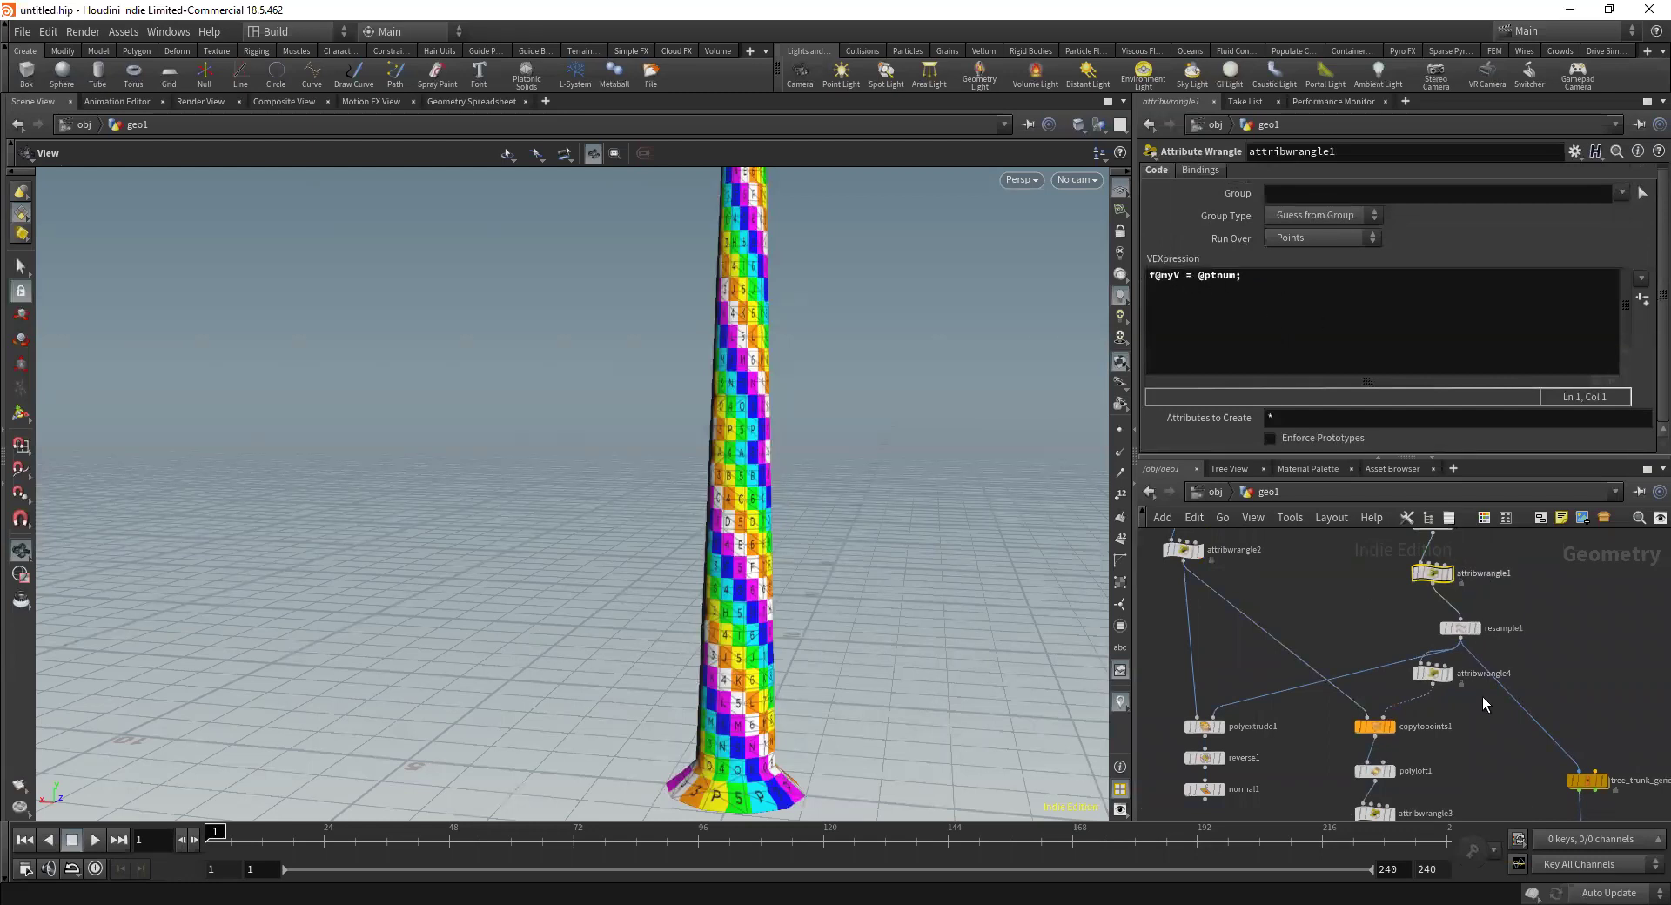
Examine the pscale expression in attribwrangle4, including its chramp function, ramp name and curveu argument
middle_click_drag(1473, 721, 1474, 651)
left_click(1439, 610)
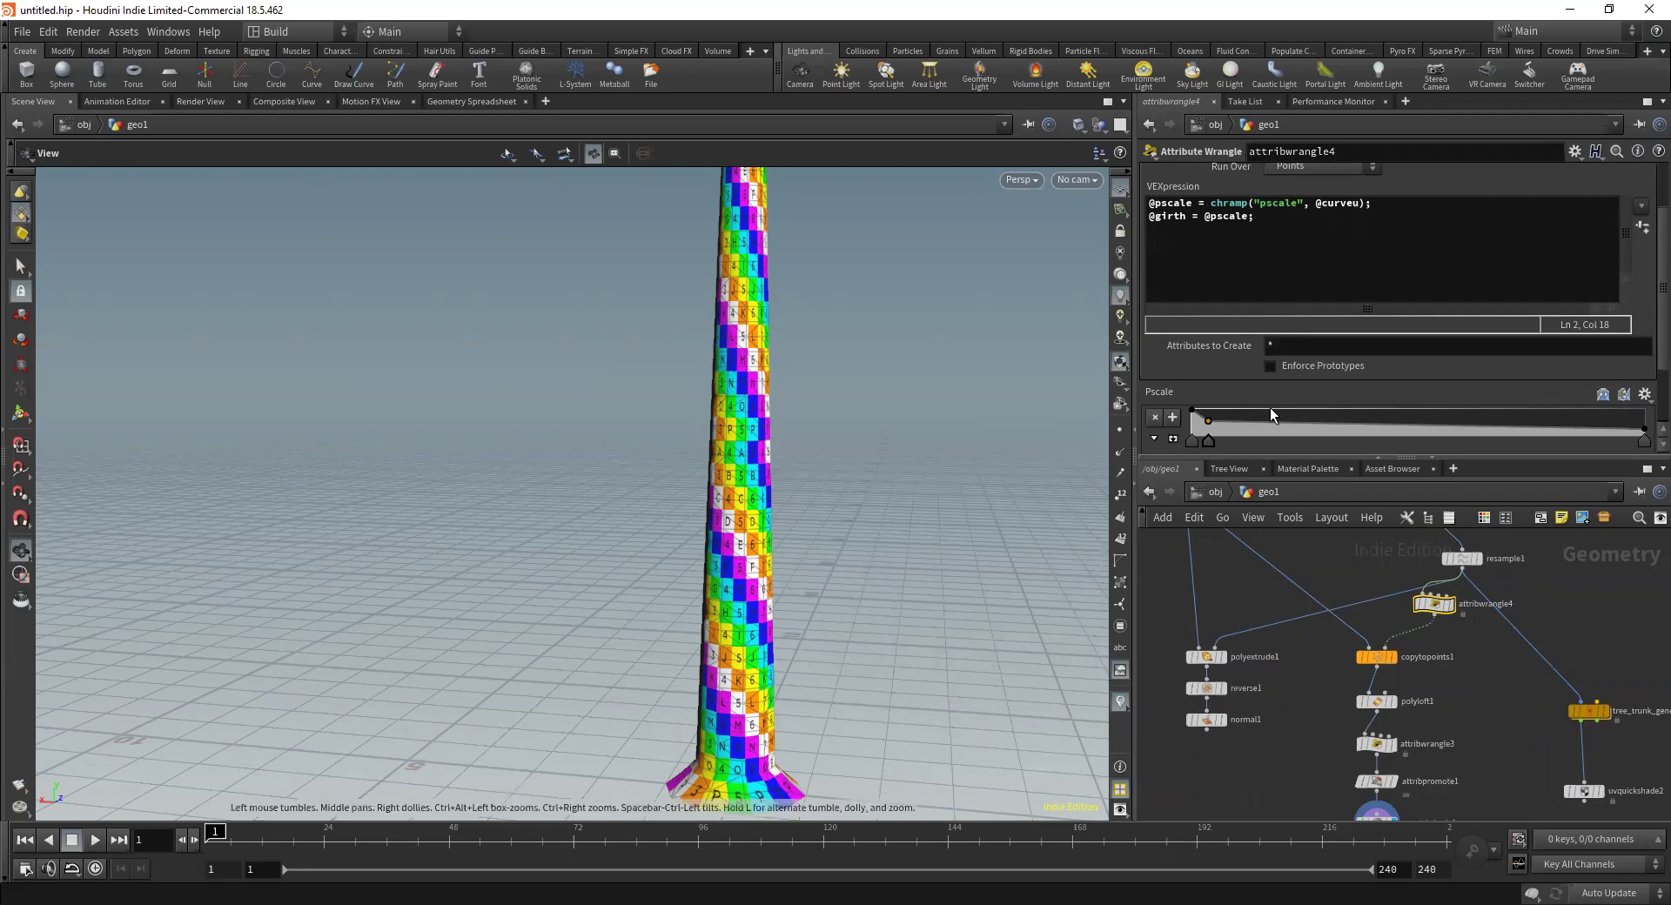
left_click(1206, 203)
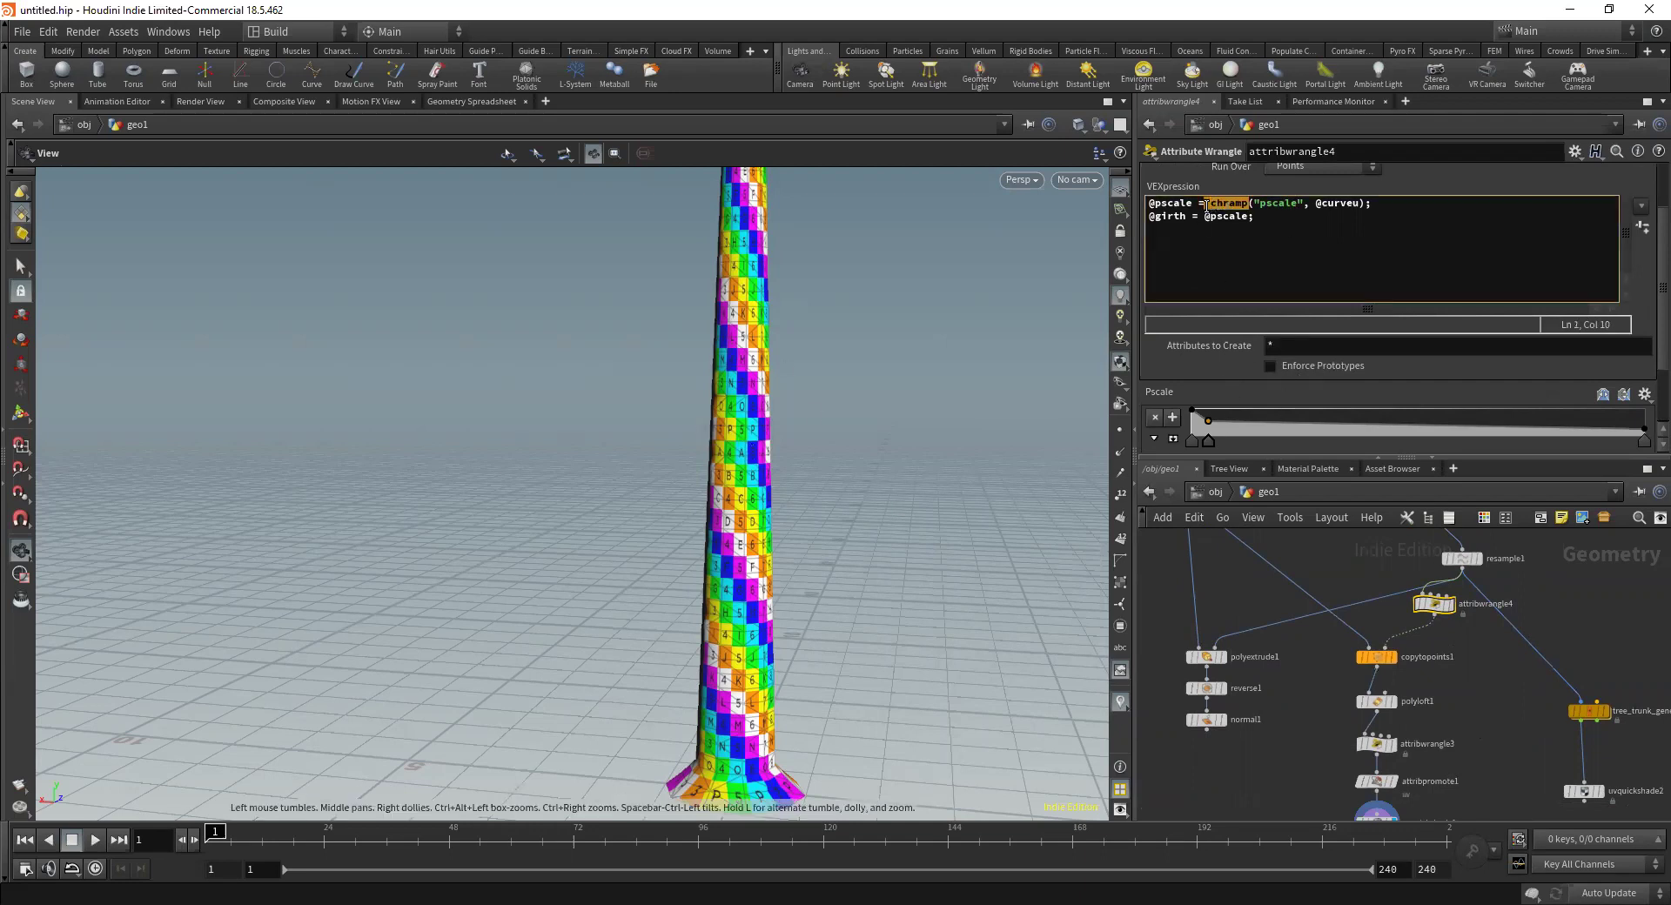
left_click_drag(1253, 202, 1306, 202)
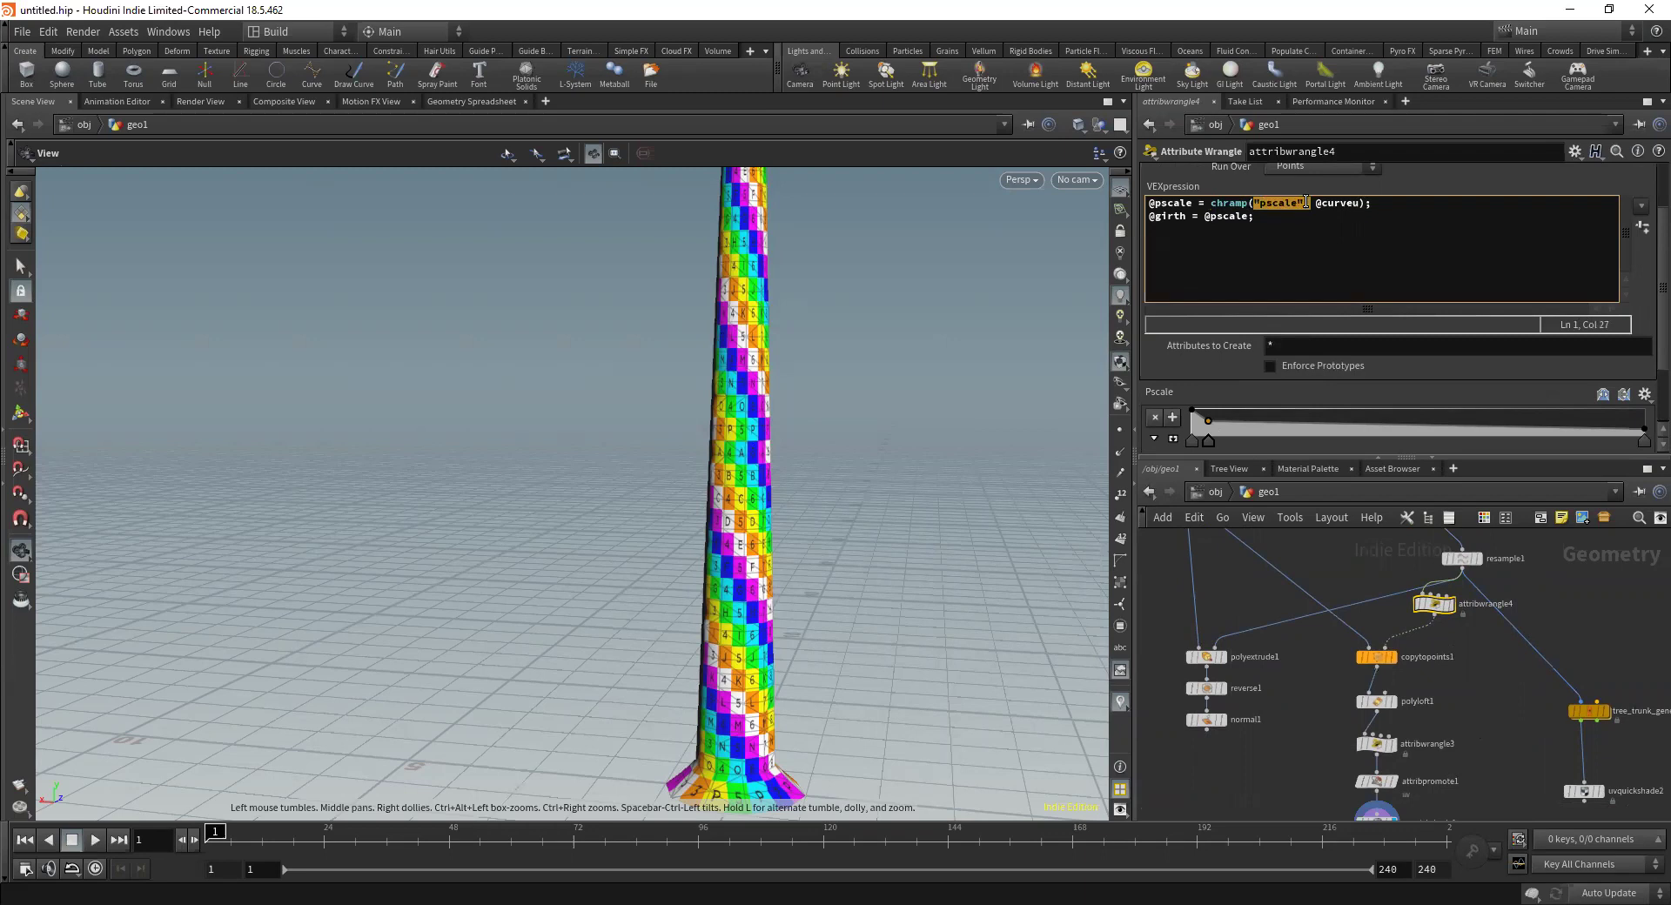
left_click(1319, 202)
left_click(1356, 203)
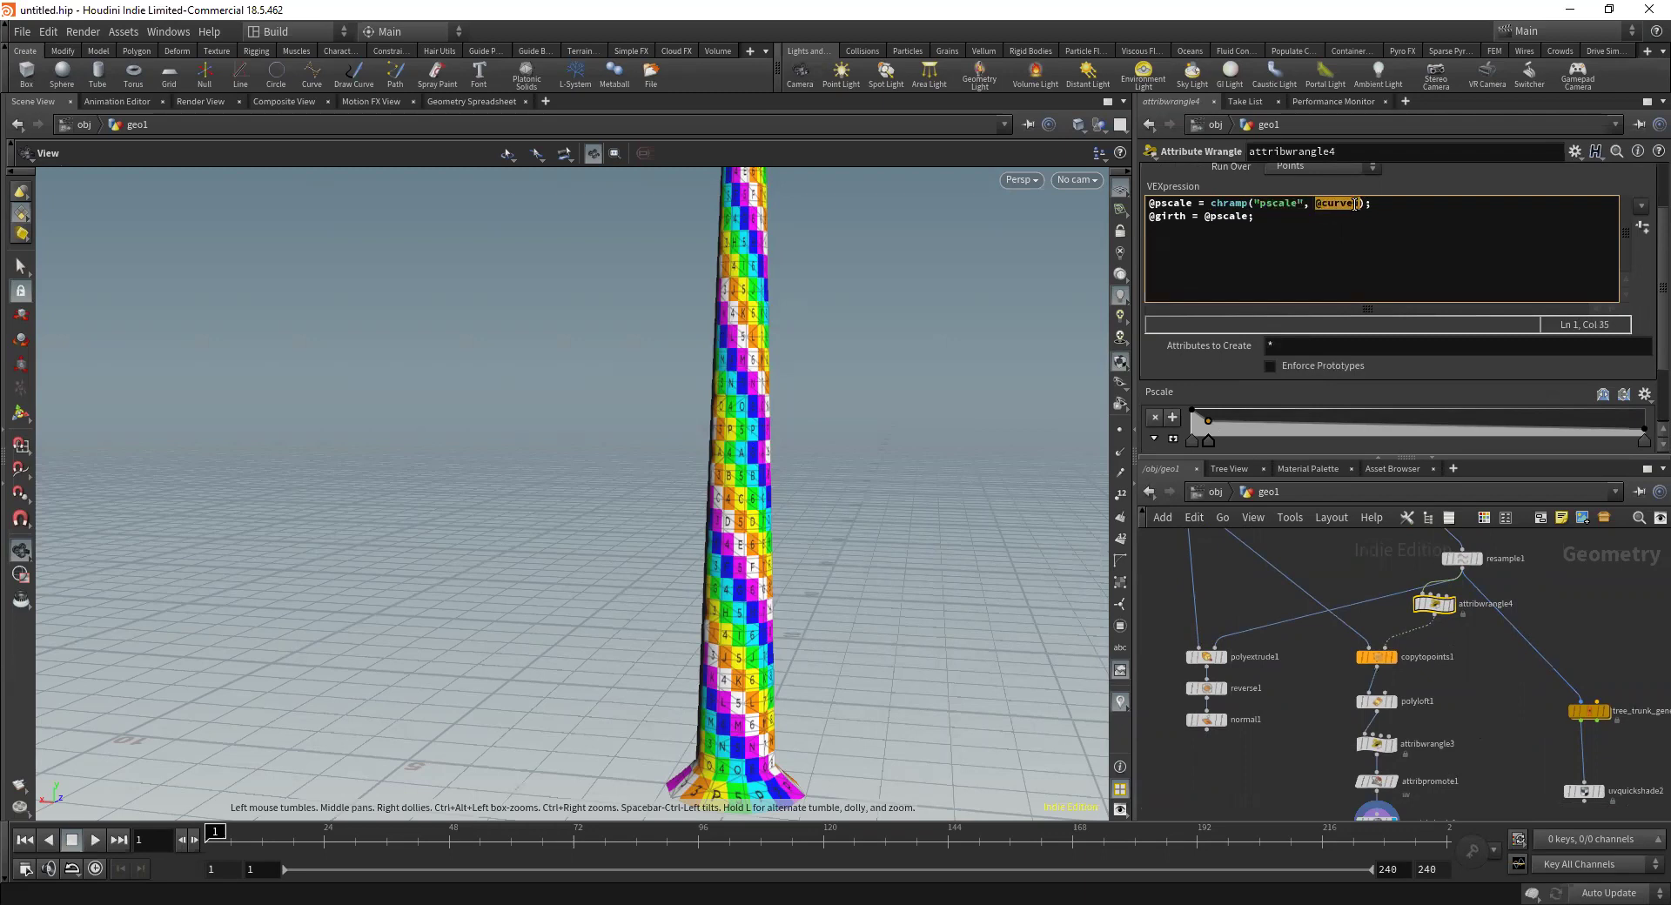
Review the Curve U Attribute on resample1 and compare it with the myV expression in attribwrangle1
middle_click_drag(1543, 622, 1493, 693)
left_click_drag(1426, 641, 1393, 628)
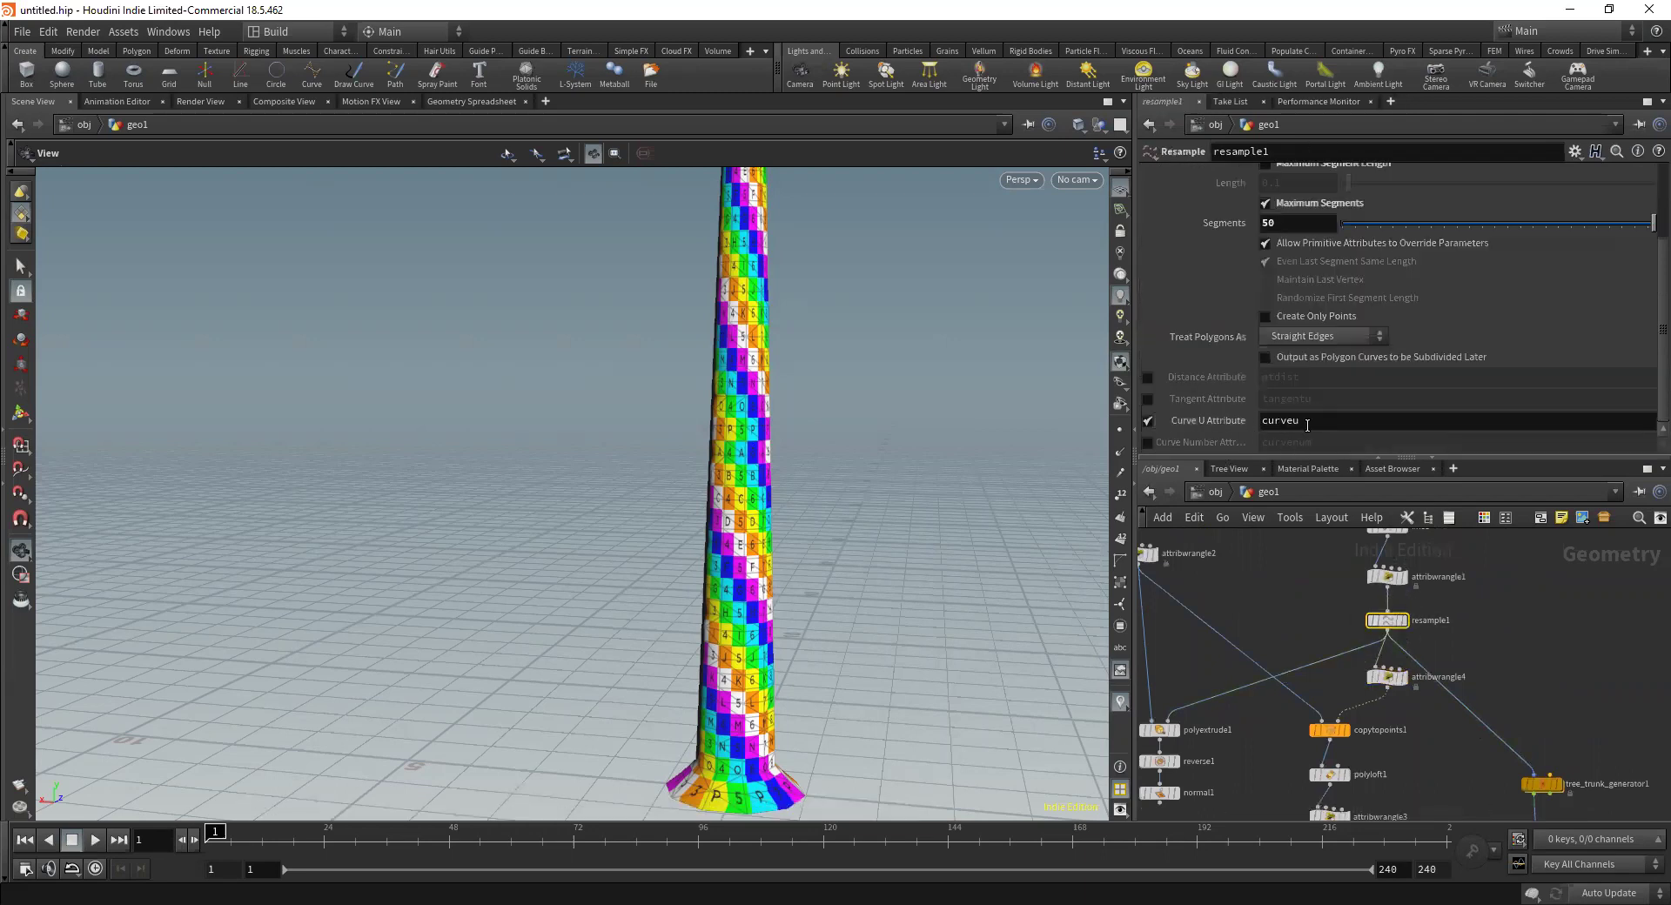
left_click(1383, 576)
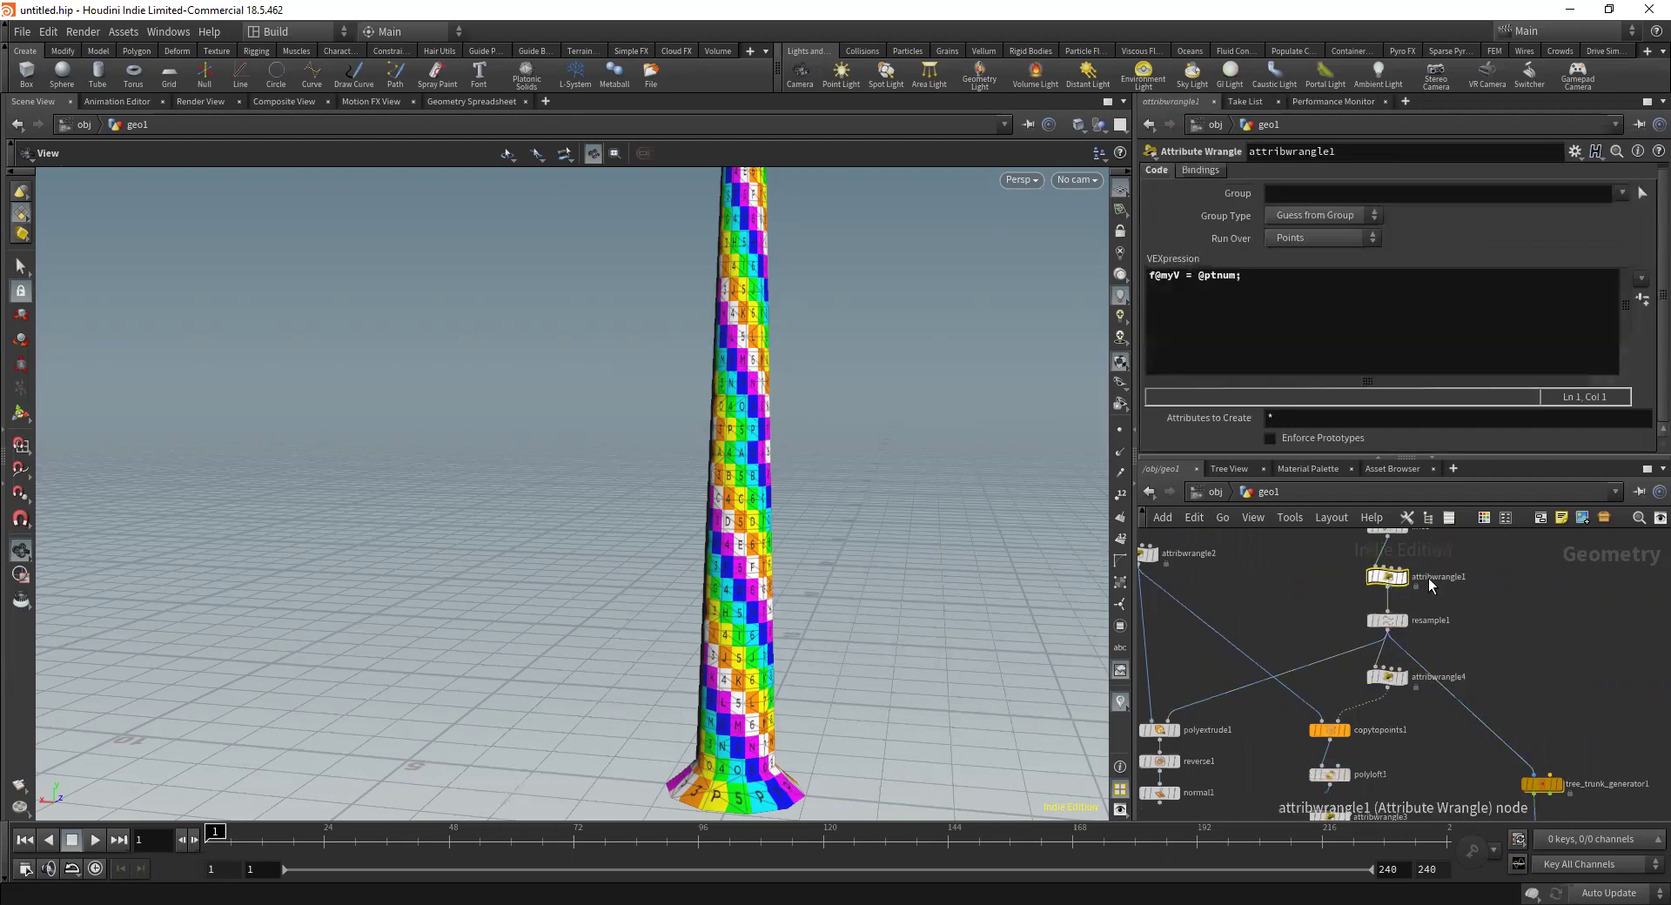
left_click(1387, 621)
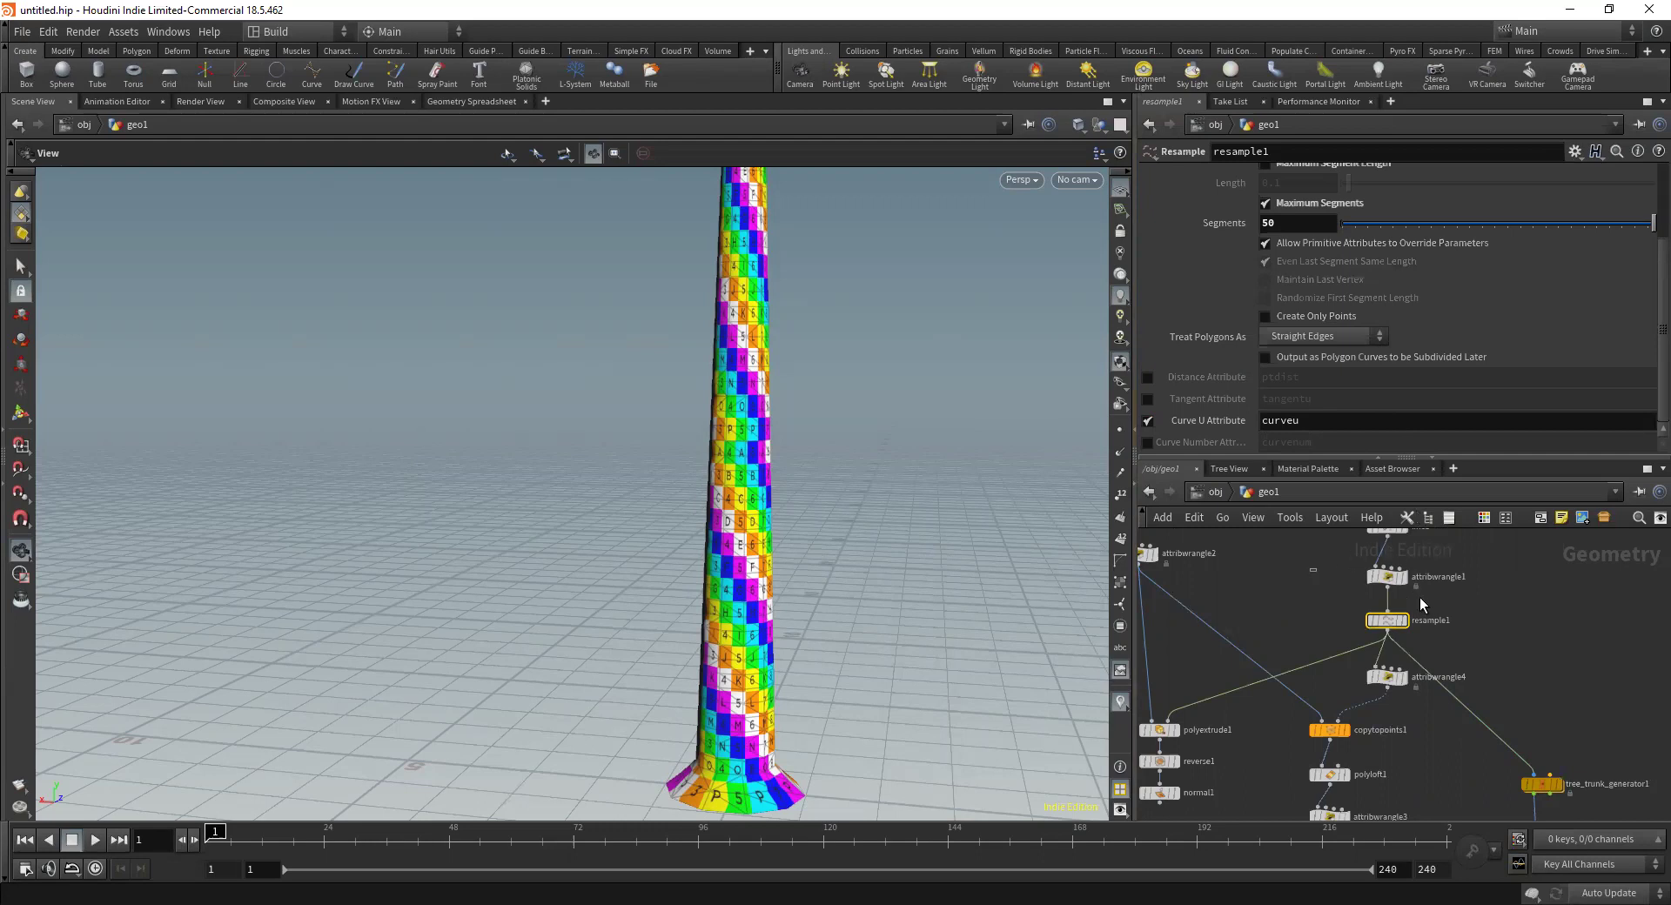
left_click(1398, 579)
left_click_drag(1326, 608, 1440, 633)
middle_click_drag(1282, 651, 1320, 596)
middle_click_drag(1438, 668, 1367, 636)
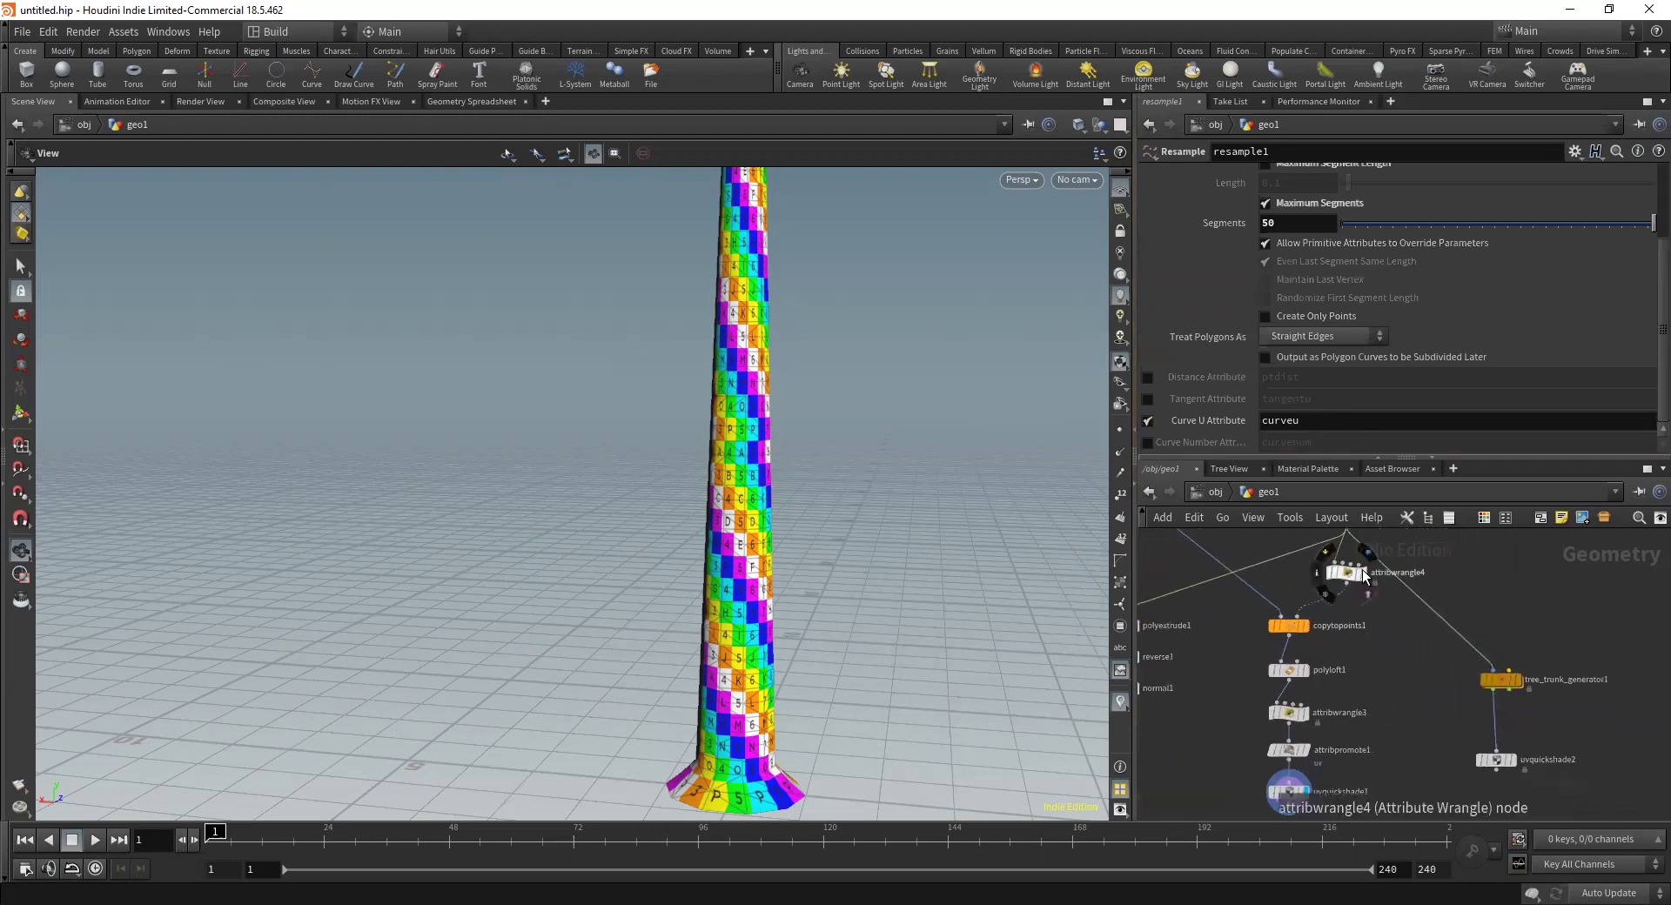
Display the copytopoints1, polyloft1 and attribwrangle3 results in turn and inspect the UV expression in attribwrangle3
left_click(1306, 626)
left_click_drag(811, 453, 846, 513)
left_click(1305, 670)
left_click_drag(878, 609, 1062, 609)
scroll(833, 369, "up", 5)
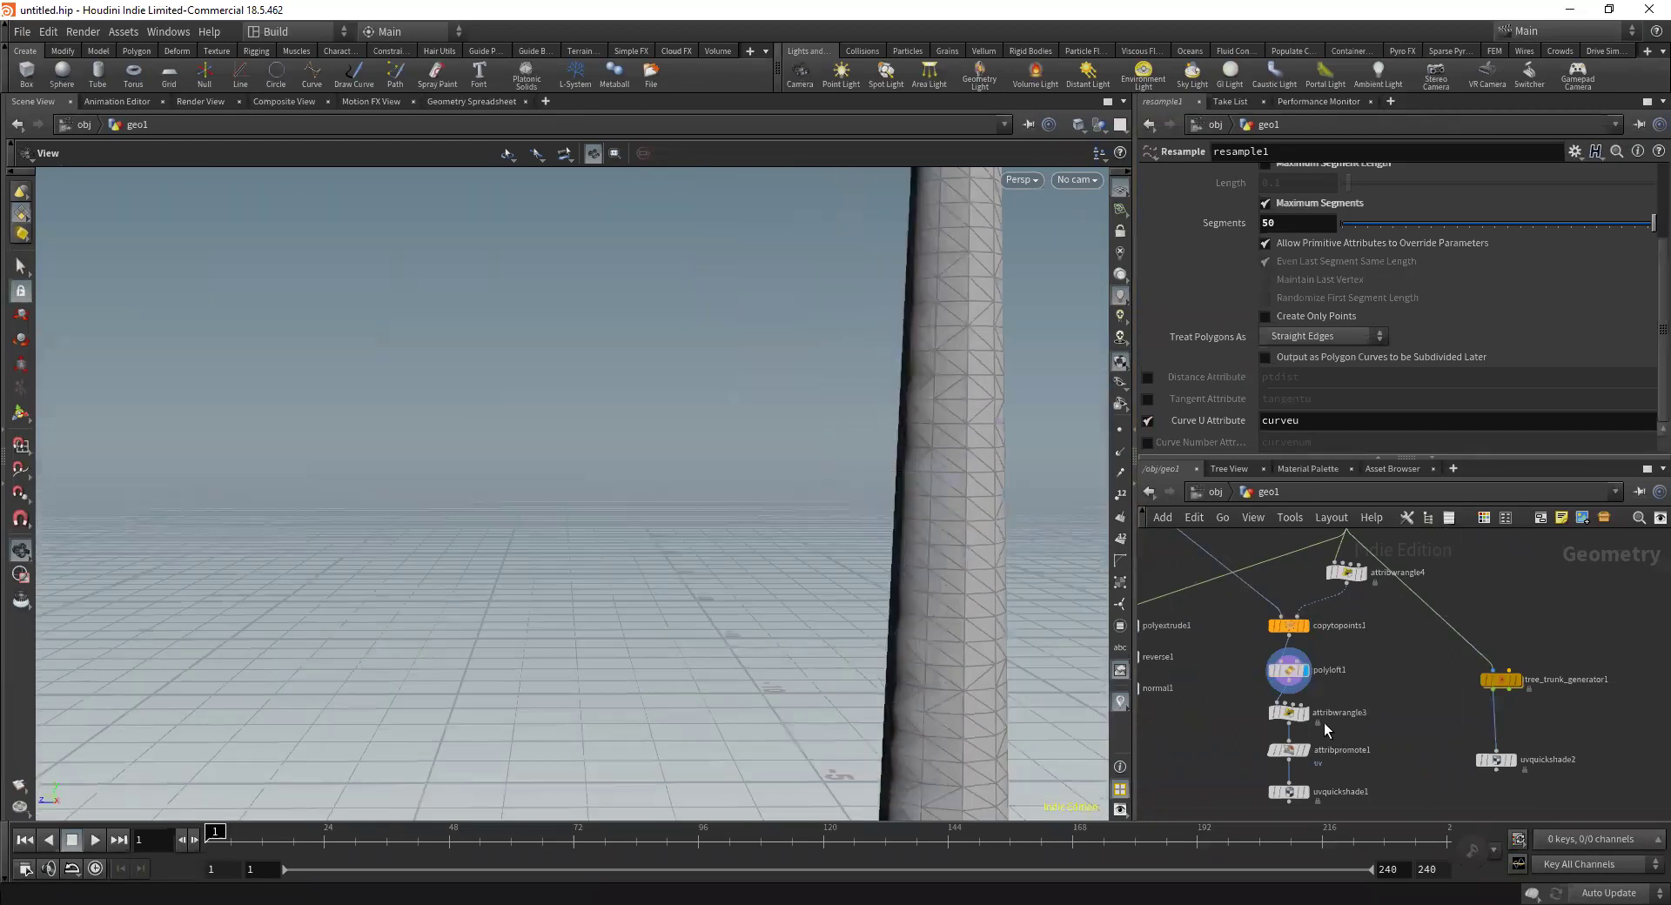
scroll(1324, 722, "up", 4)
left_click(1270, 712)
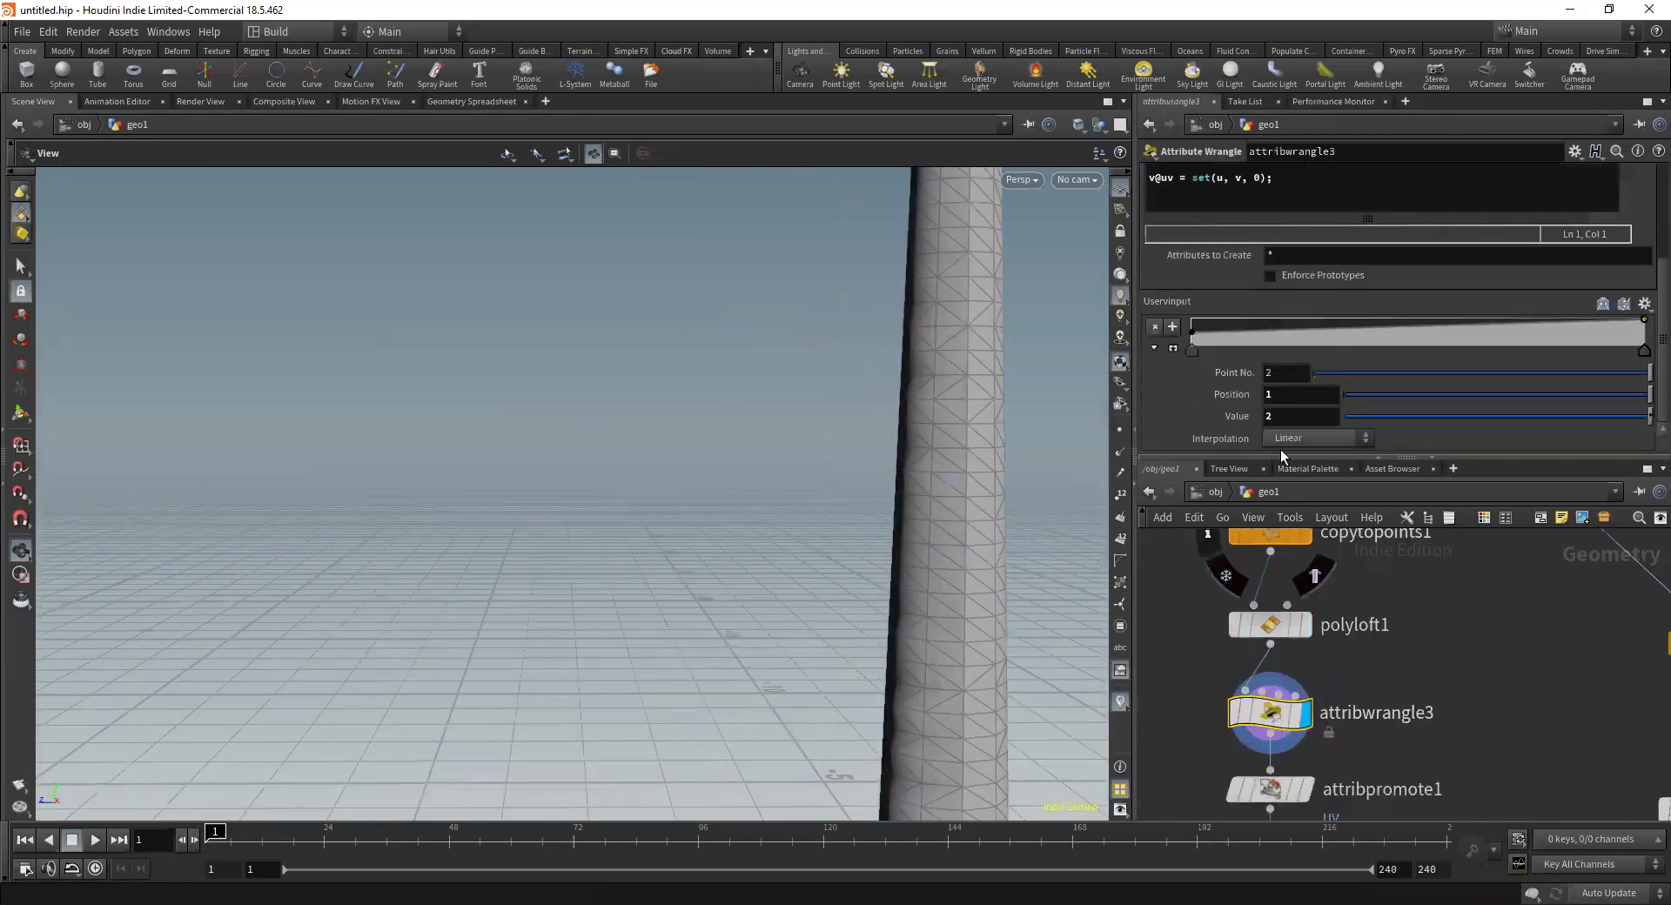
scroll(1184, 229, "up", 3)
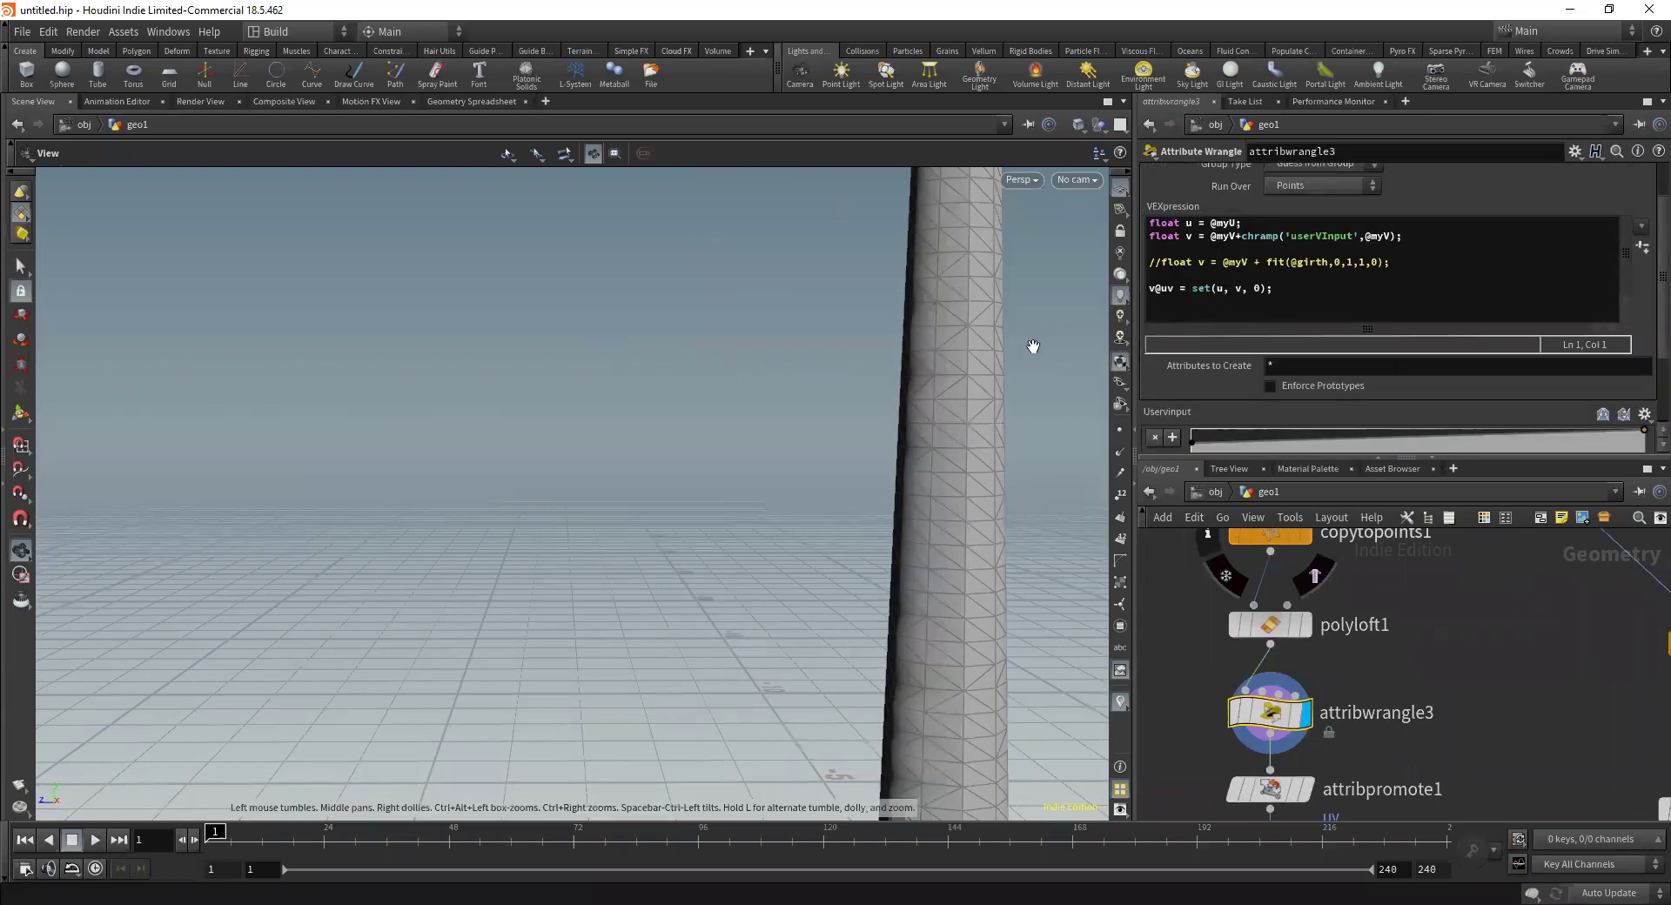
Display the uvquickshade1 output on the whole trunk and bring up the V input ramp of attribwrangle3
scroll(1033, 347, "down", 5)
middle_click_drag(1034, 346, 805, 316)
scroll(858, 374, "down", 5)
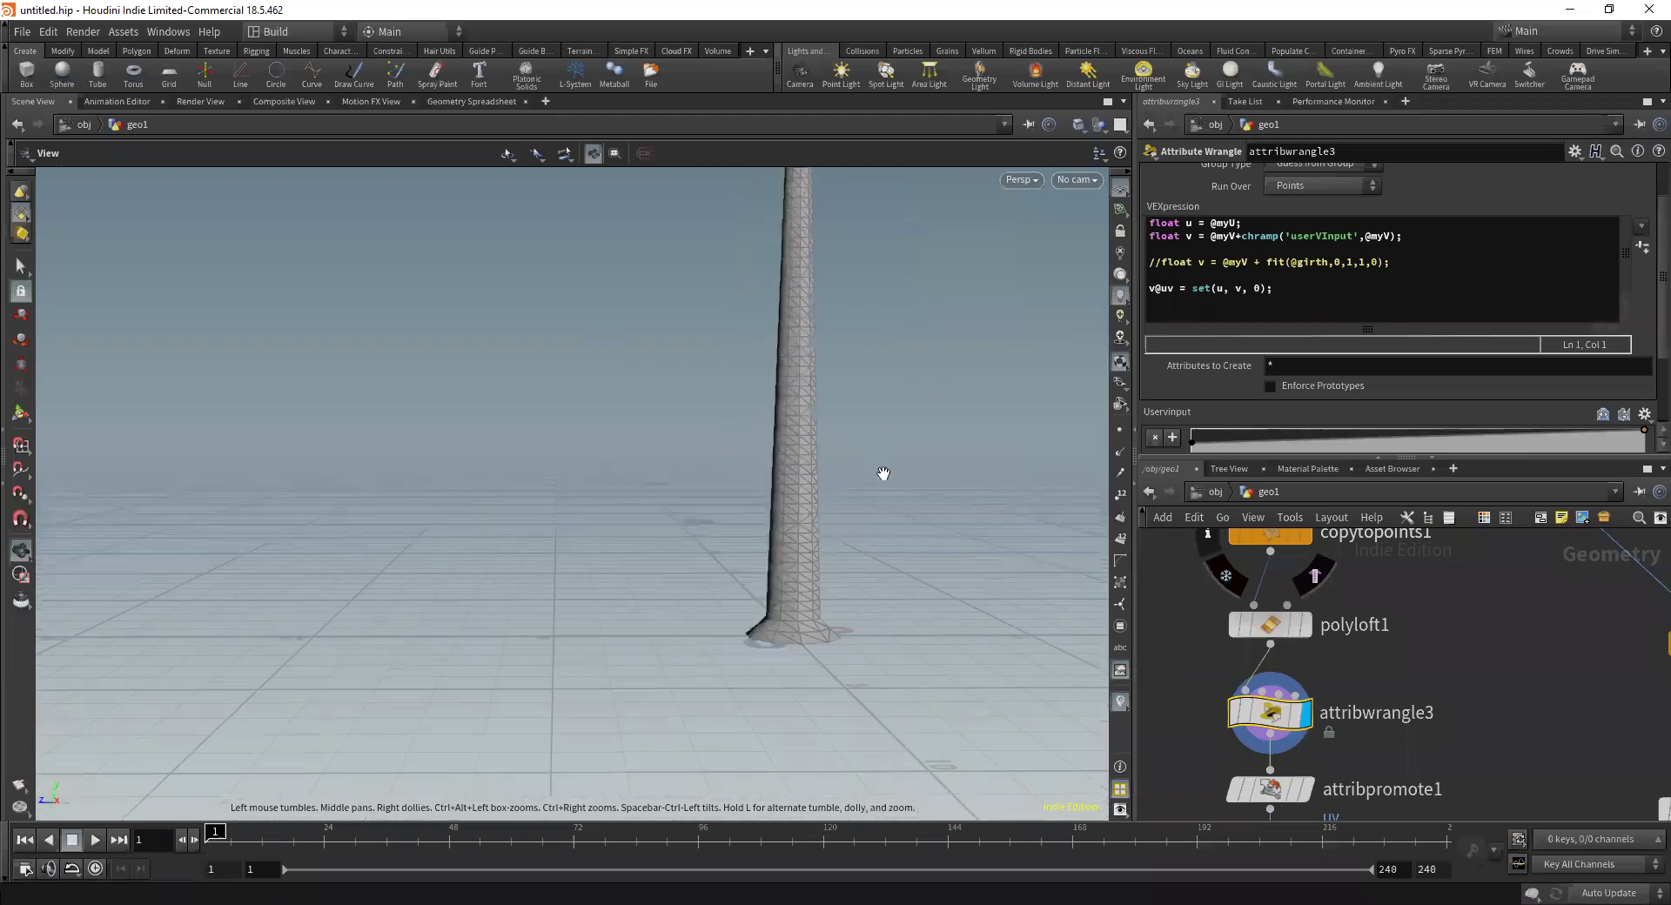
left_click_drag(885, 474, 810, 440)
scroll(866, 545, "down", 5)
scroll(1329, 688, "down", 3)
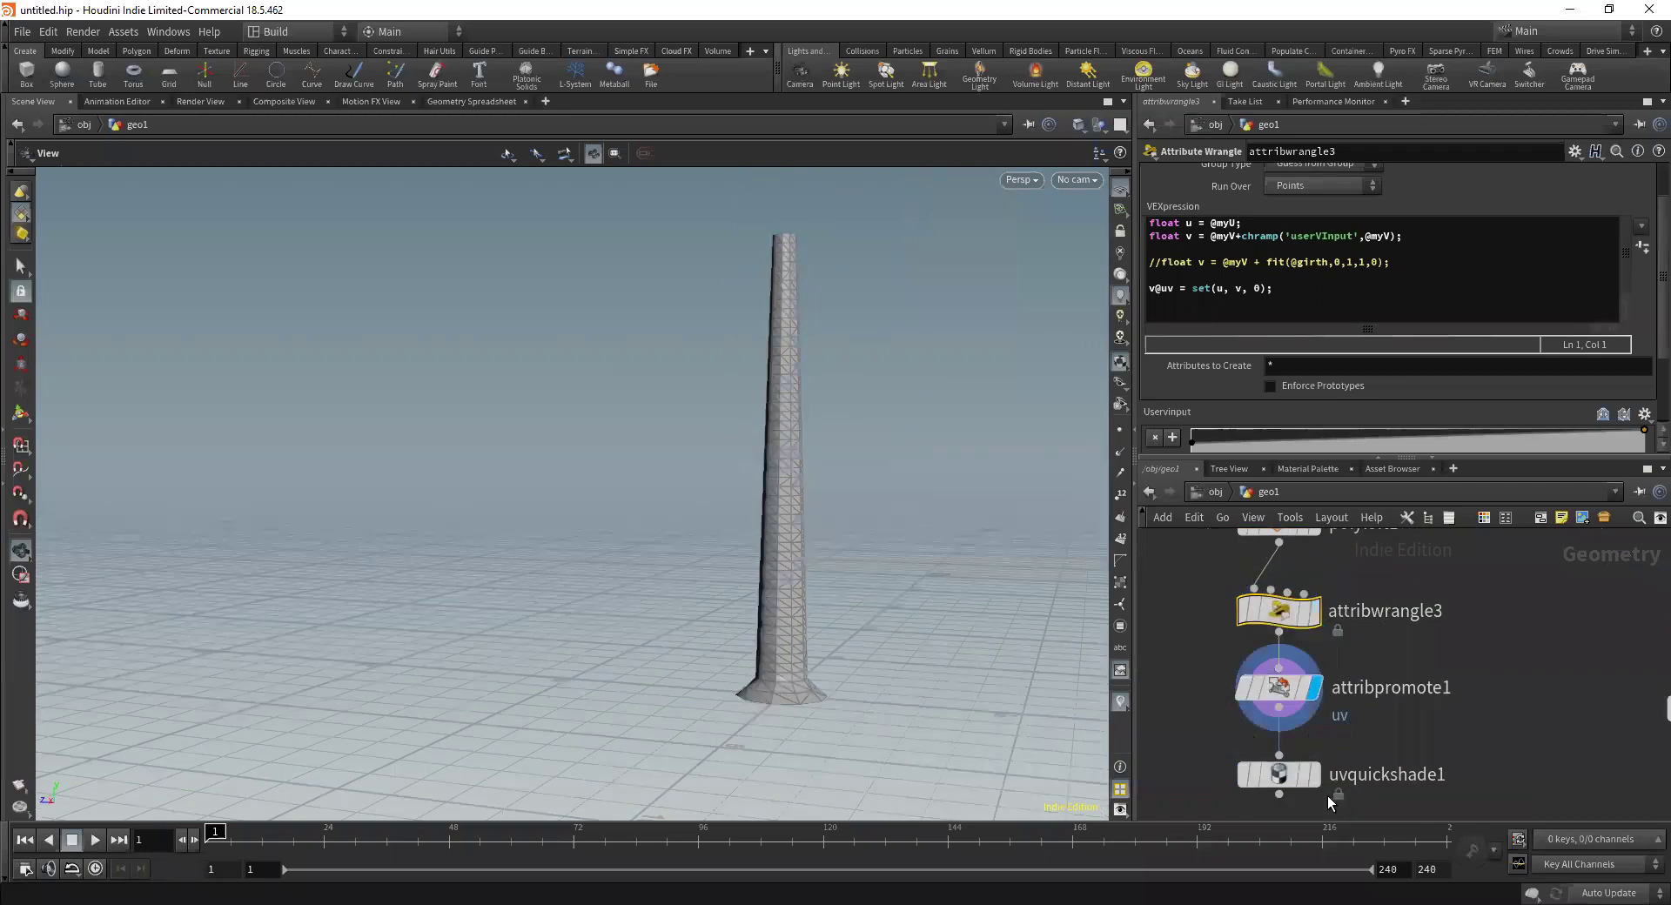
left_click(1316, 775)
scroll(976, 343, "up", 3)
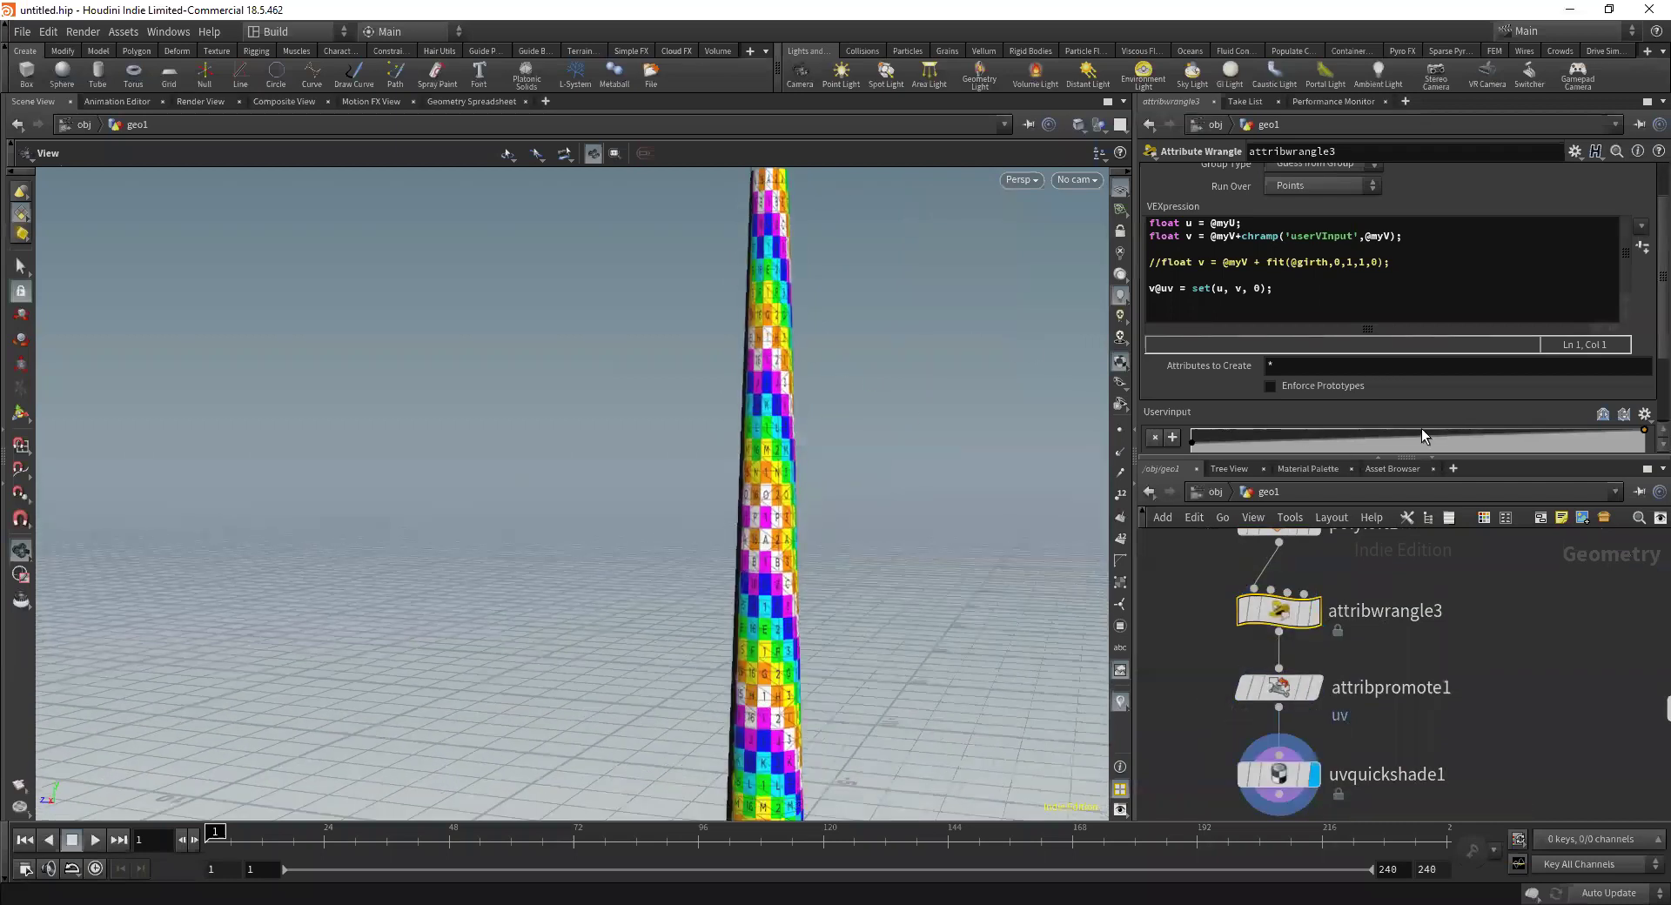
scroll(1199, 392, "down", 2)
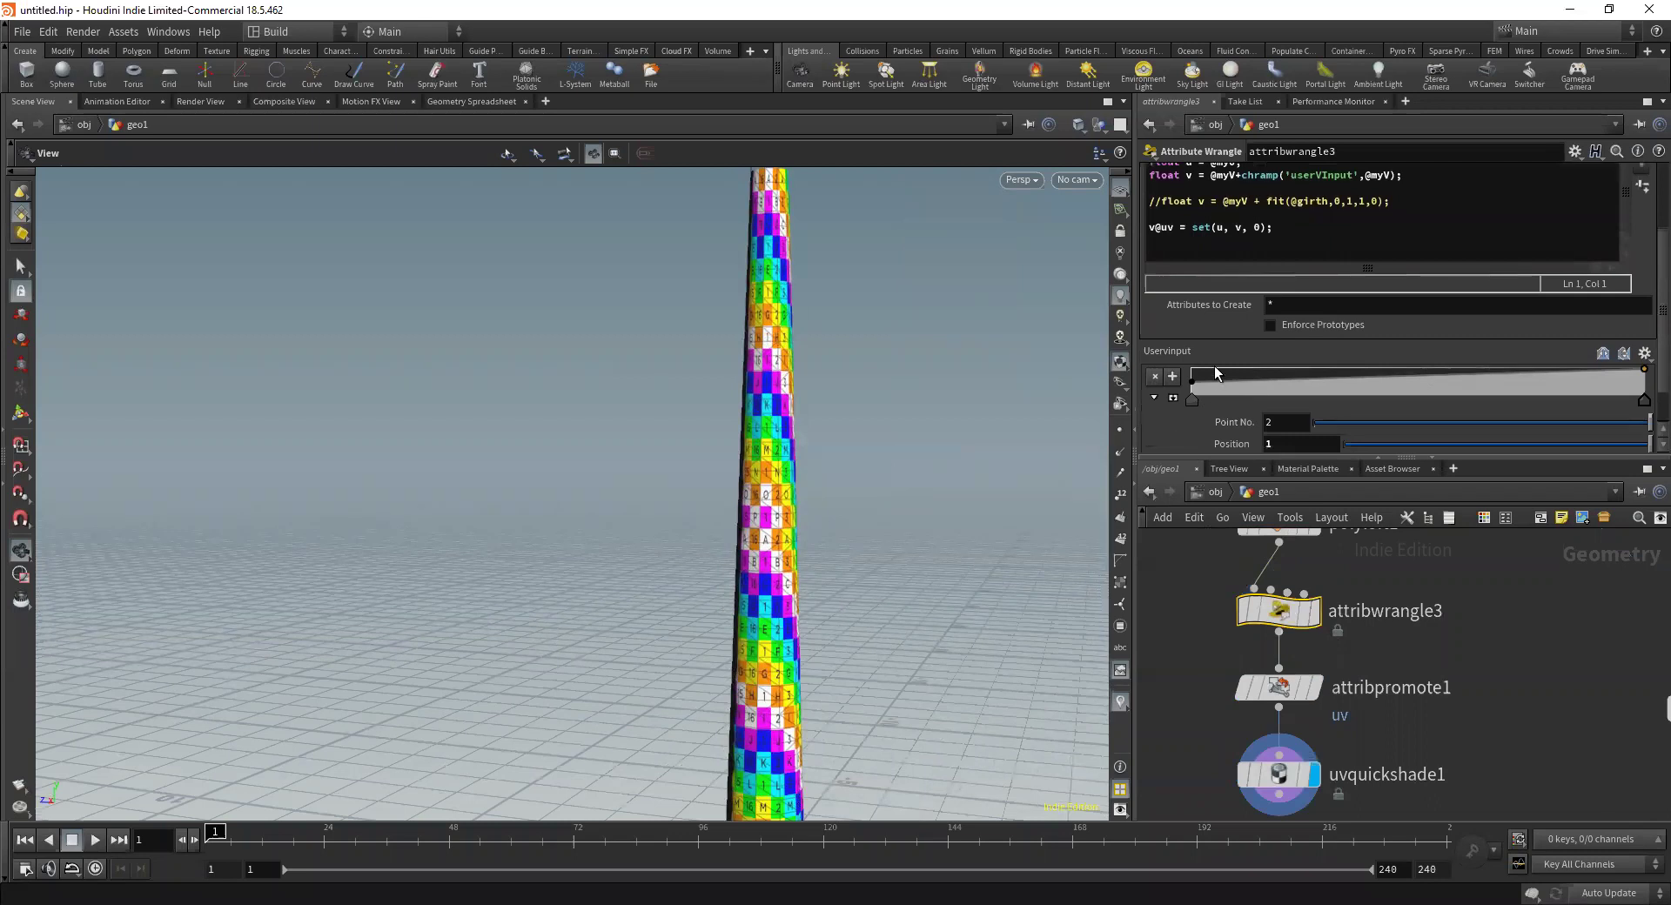
Adjust the start point of the V input ramp and add a second point at position 0.0480769
left_click_drag(1191, 383, 1188, 386)
scroll(894, 394, "down", 5)
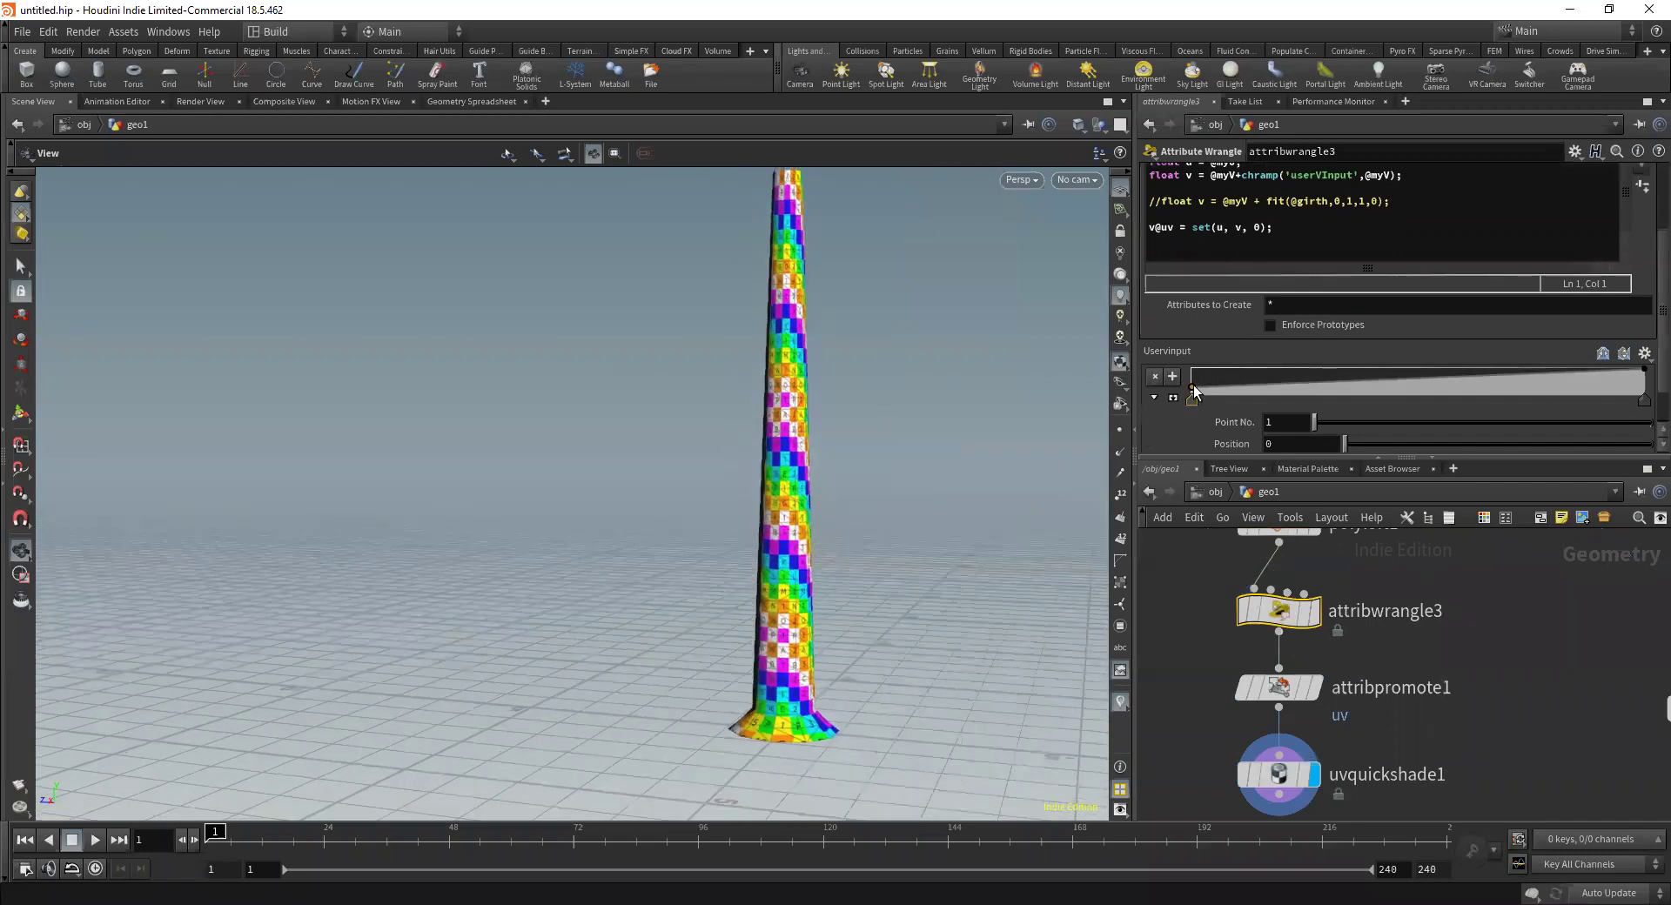
mouse_move(1192, 385)
left_mouse_down()
mouse_move(1614, 374)
mouse_move(1213, 383)
left_mouse_up()
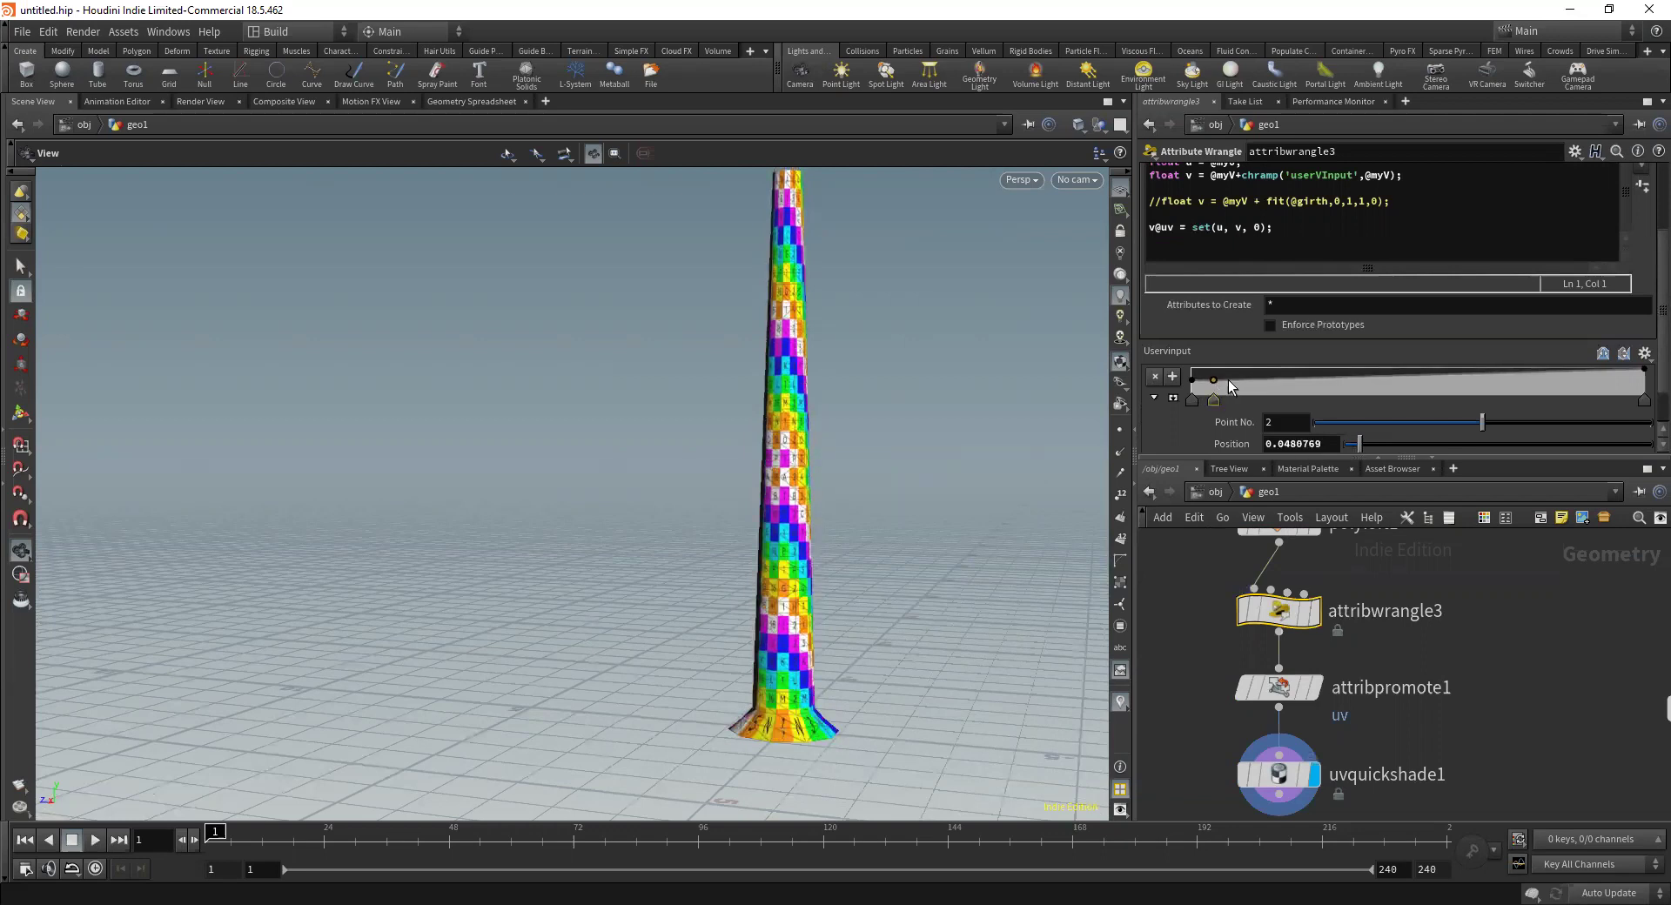
scroll(766, 675, "up", 5)
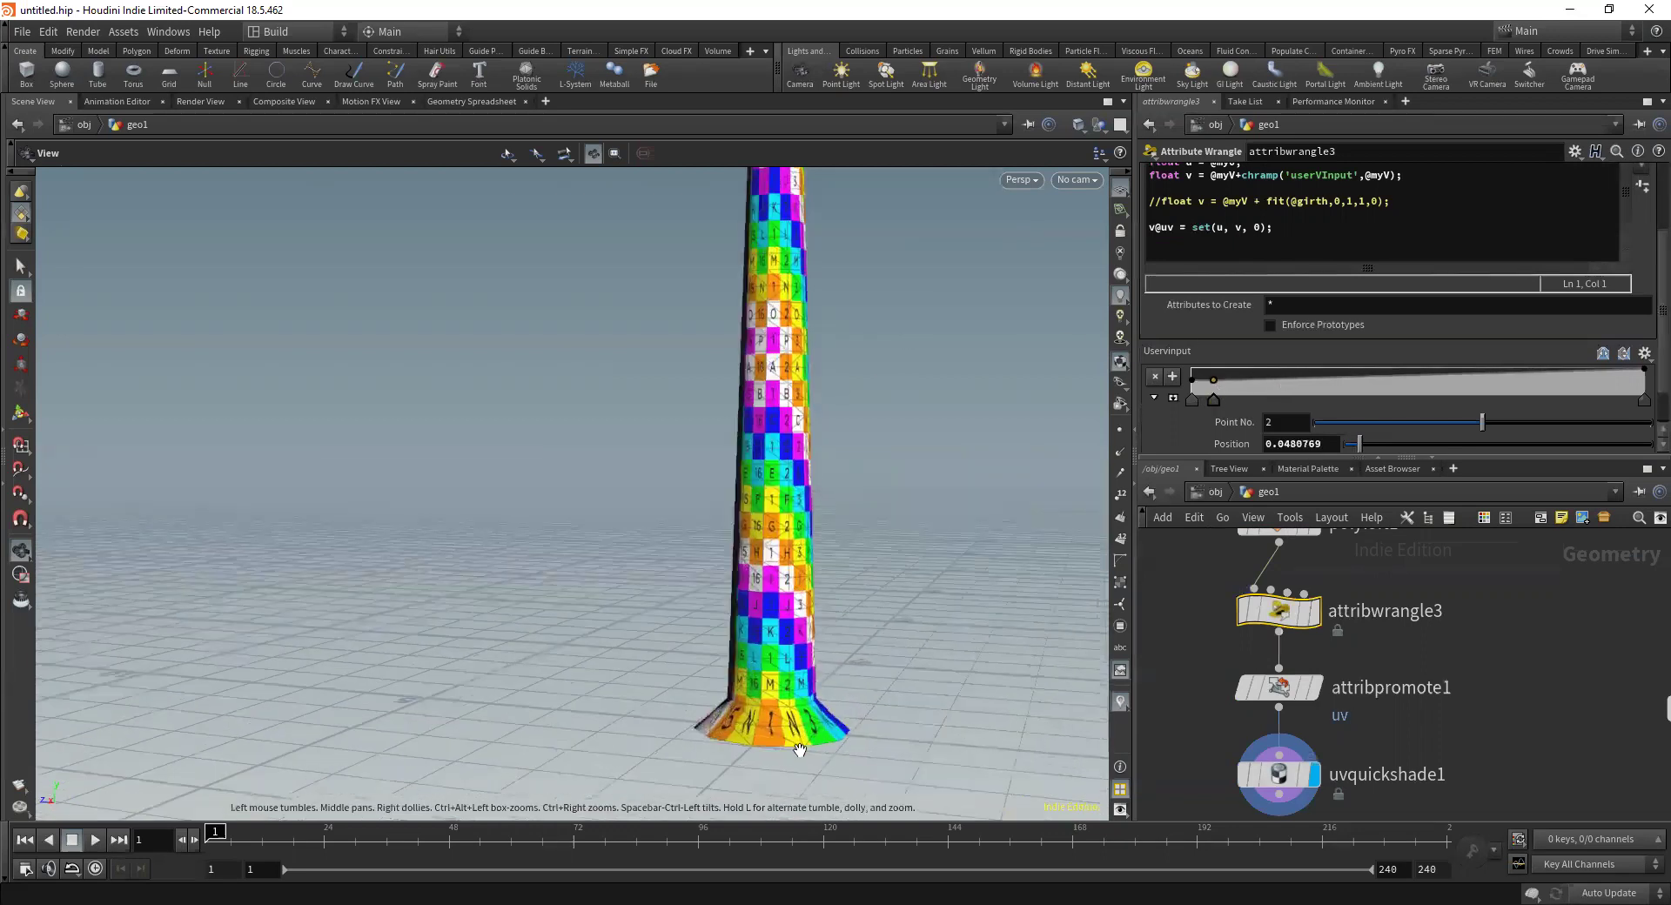
left_click_drag(747, 667, 789, 693)
scroll(789, 694, "down", 5)
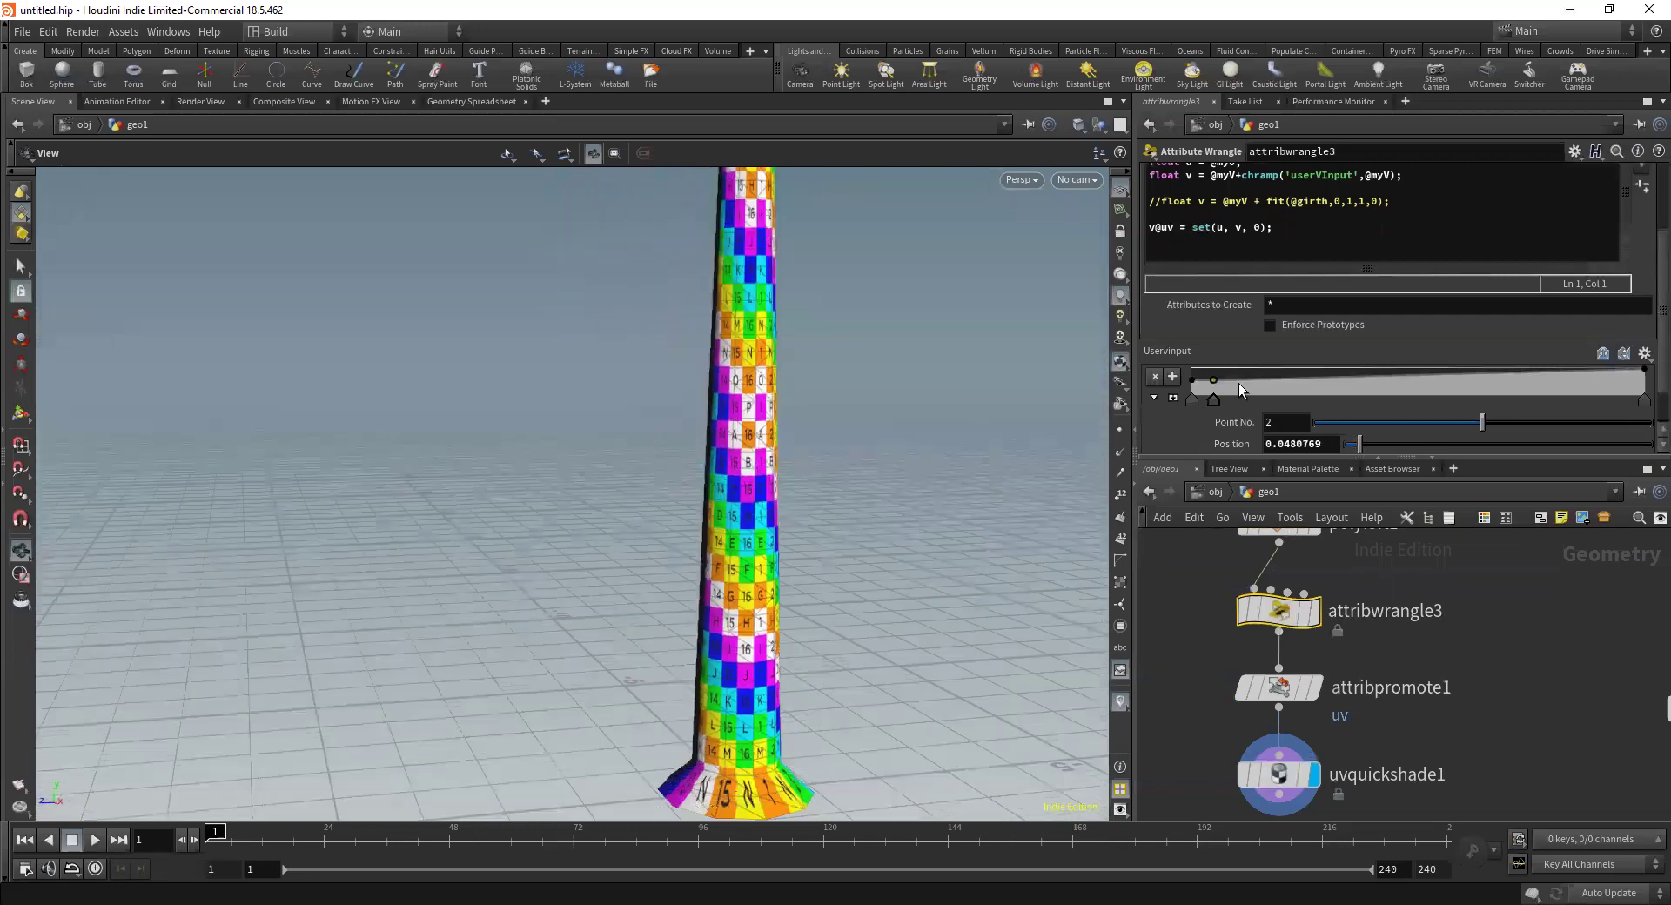
Adjust the first V ramp point and move the second to position 0.0538462 with a value of 0.266667
left_click_drag(1188, 380, 1188, 385)
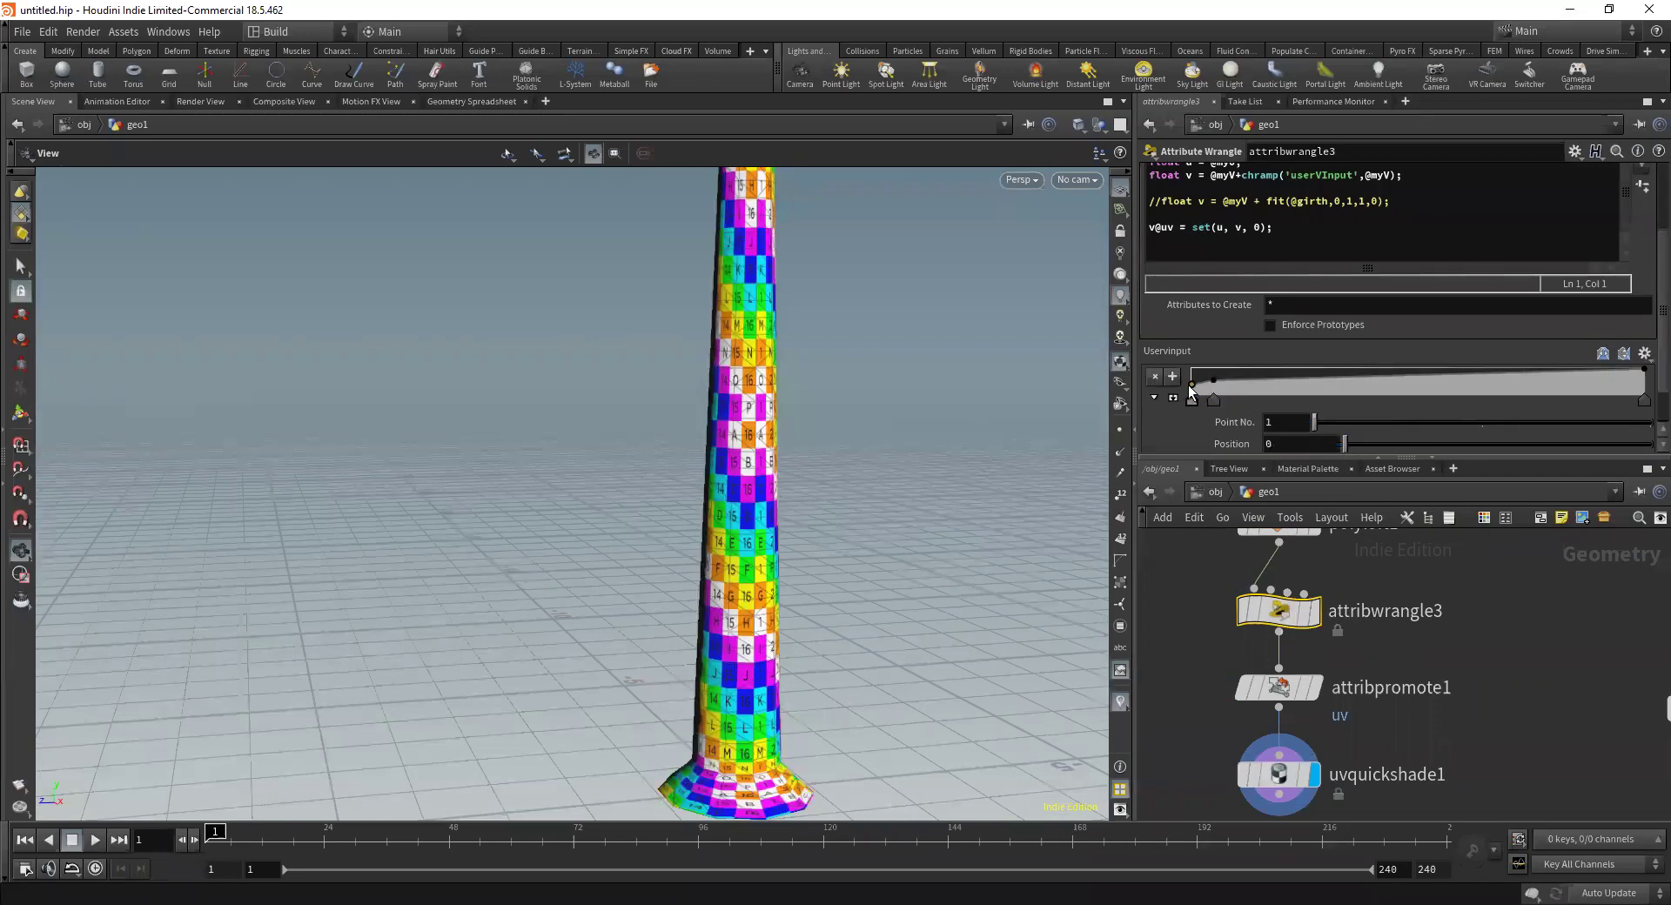
left_click(1213, 383)
left_click_drag(1215, 388, 1218, 396)
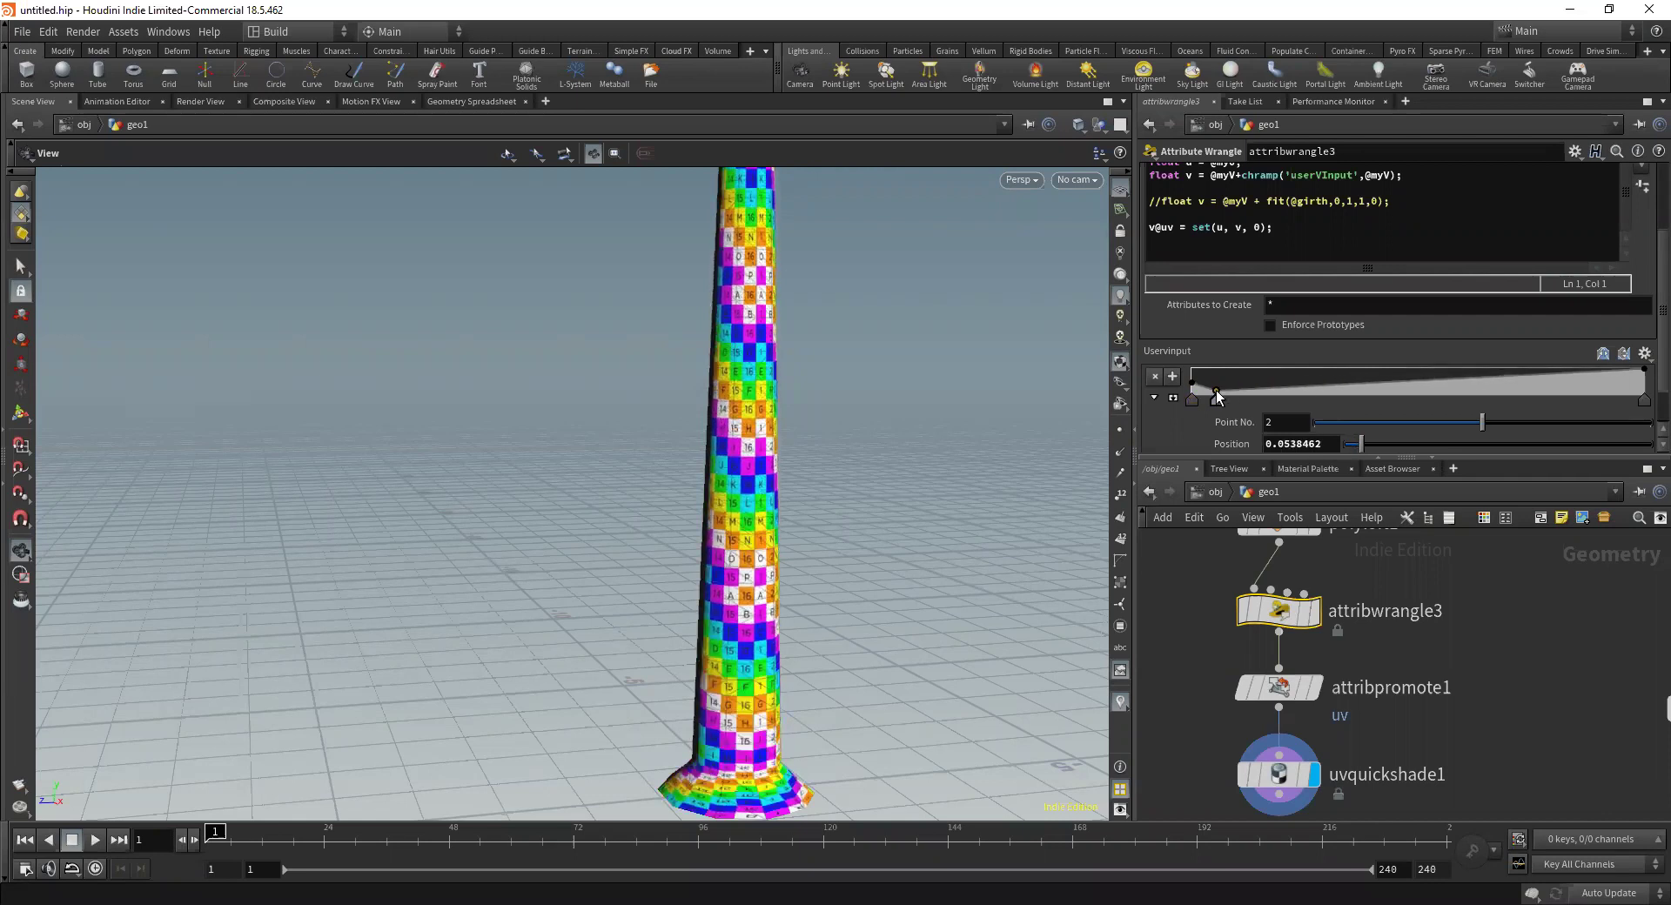
Set the interpolation of all three V ramp points to Bezier
left_click_drag(690, 560, 764, 207)
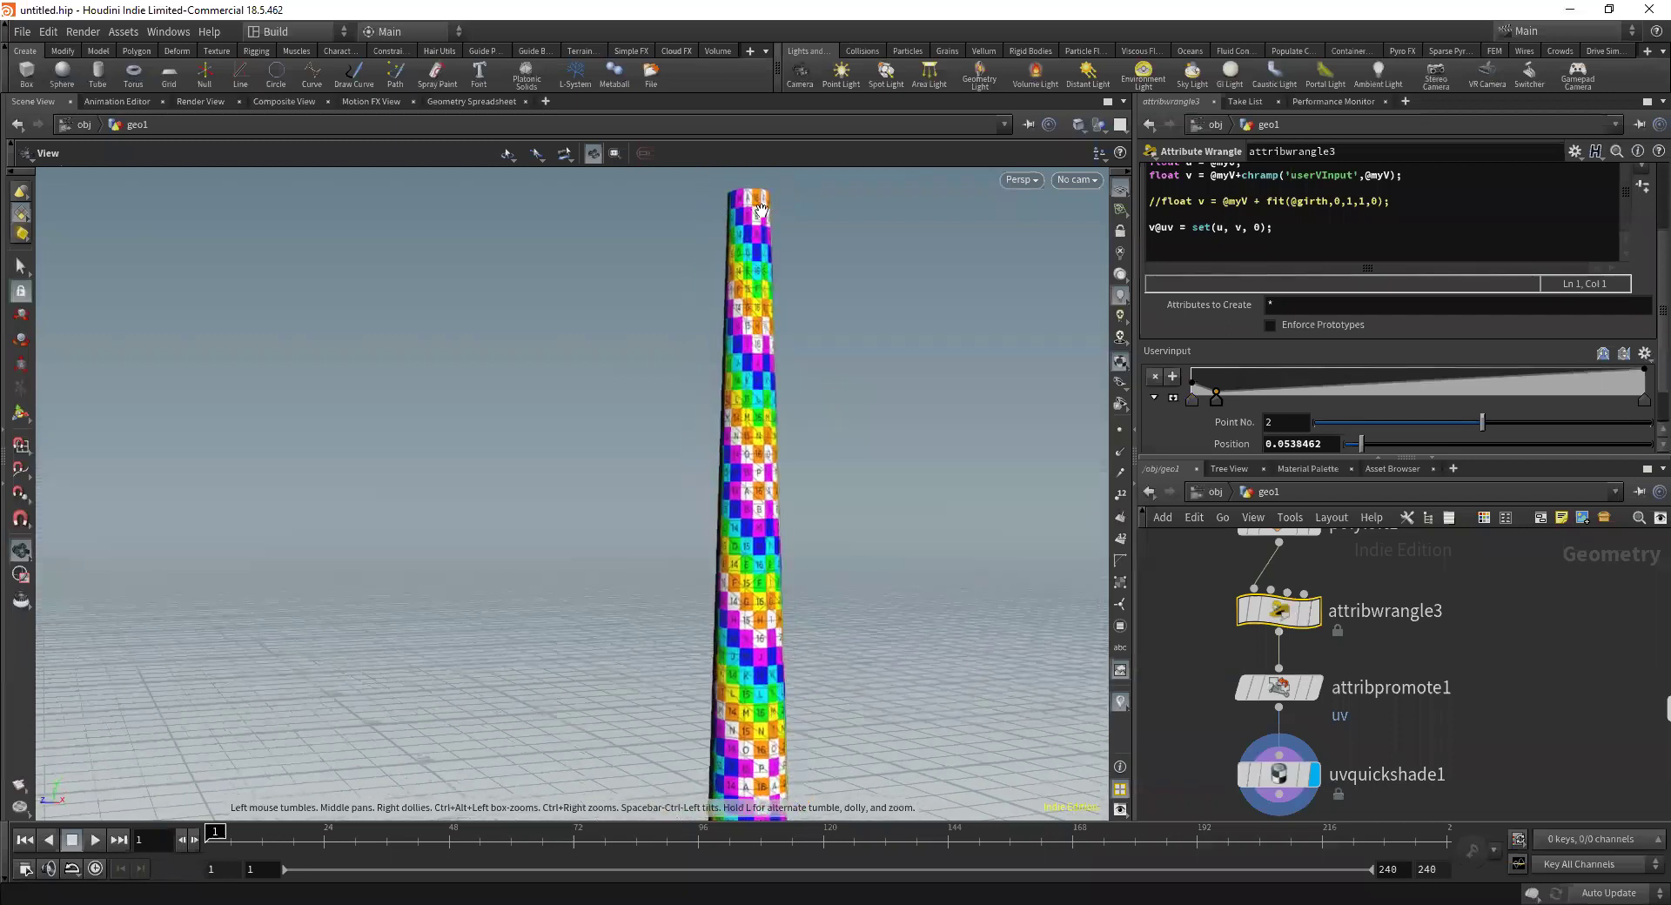
left_click(1645, 370)
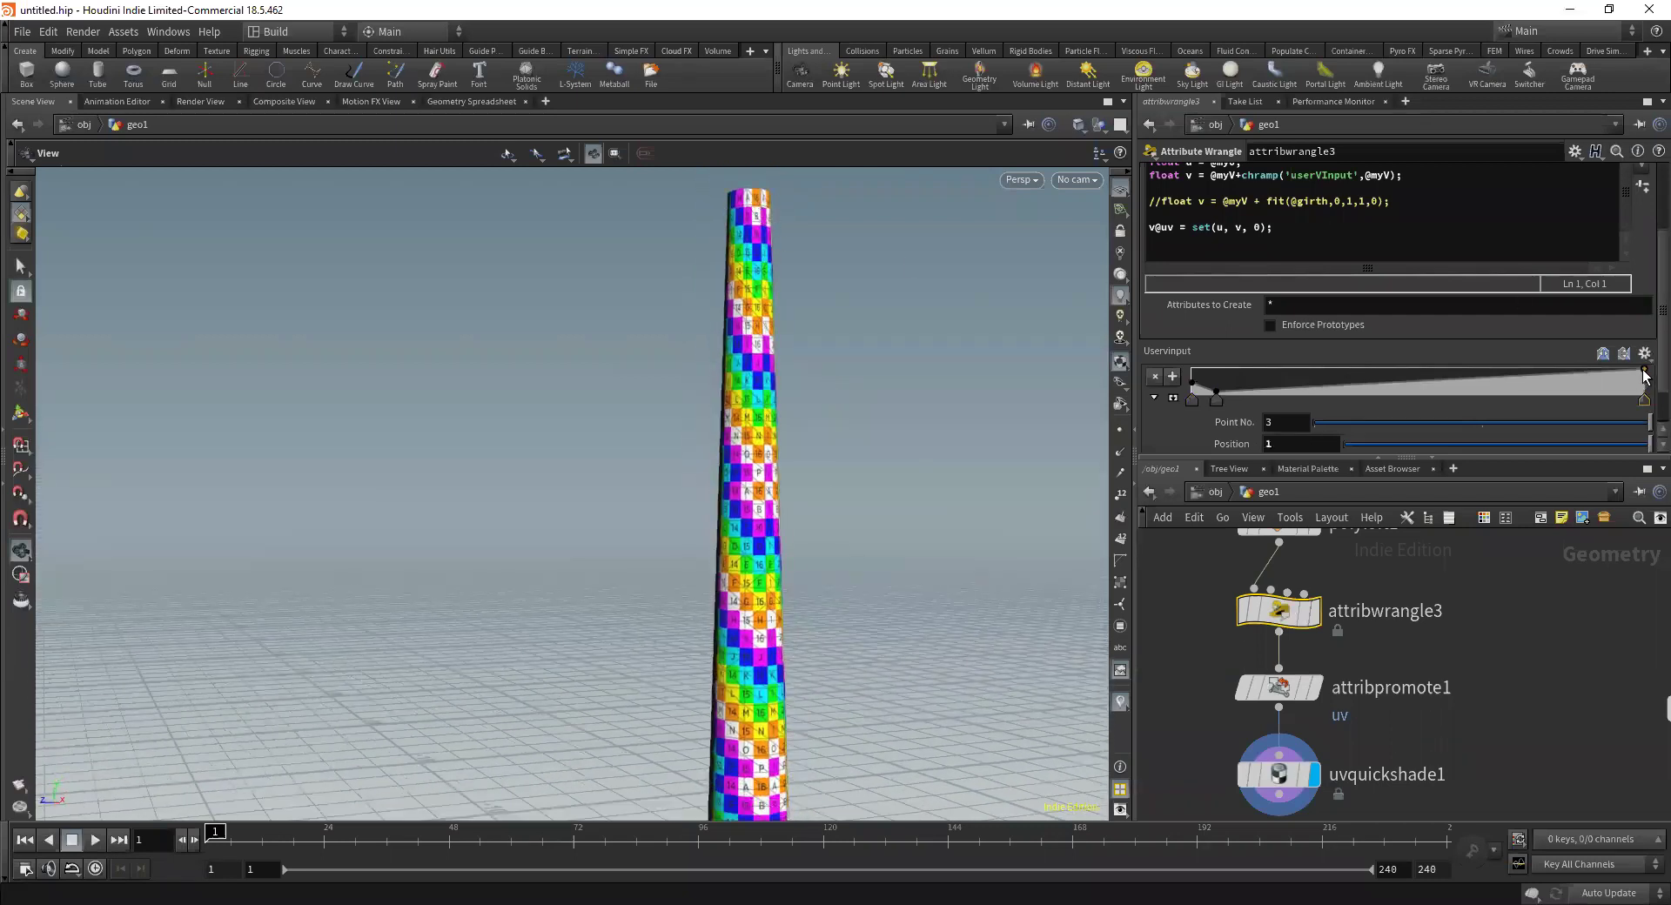
scroll(1270, 439, "down", 2)
left_click(1291, 440)
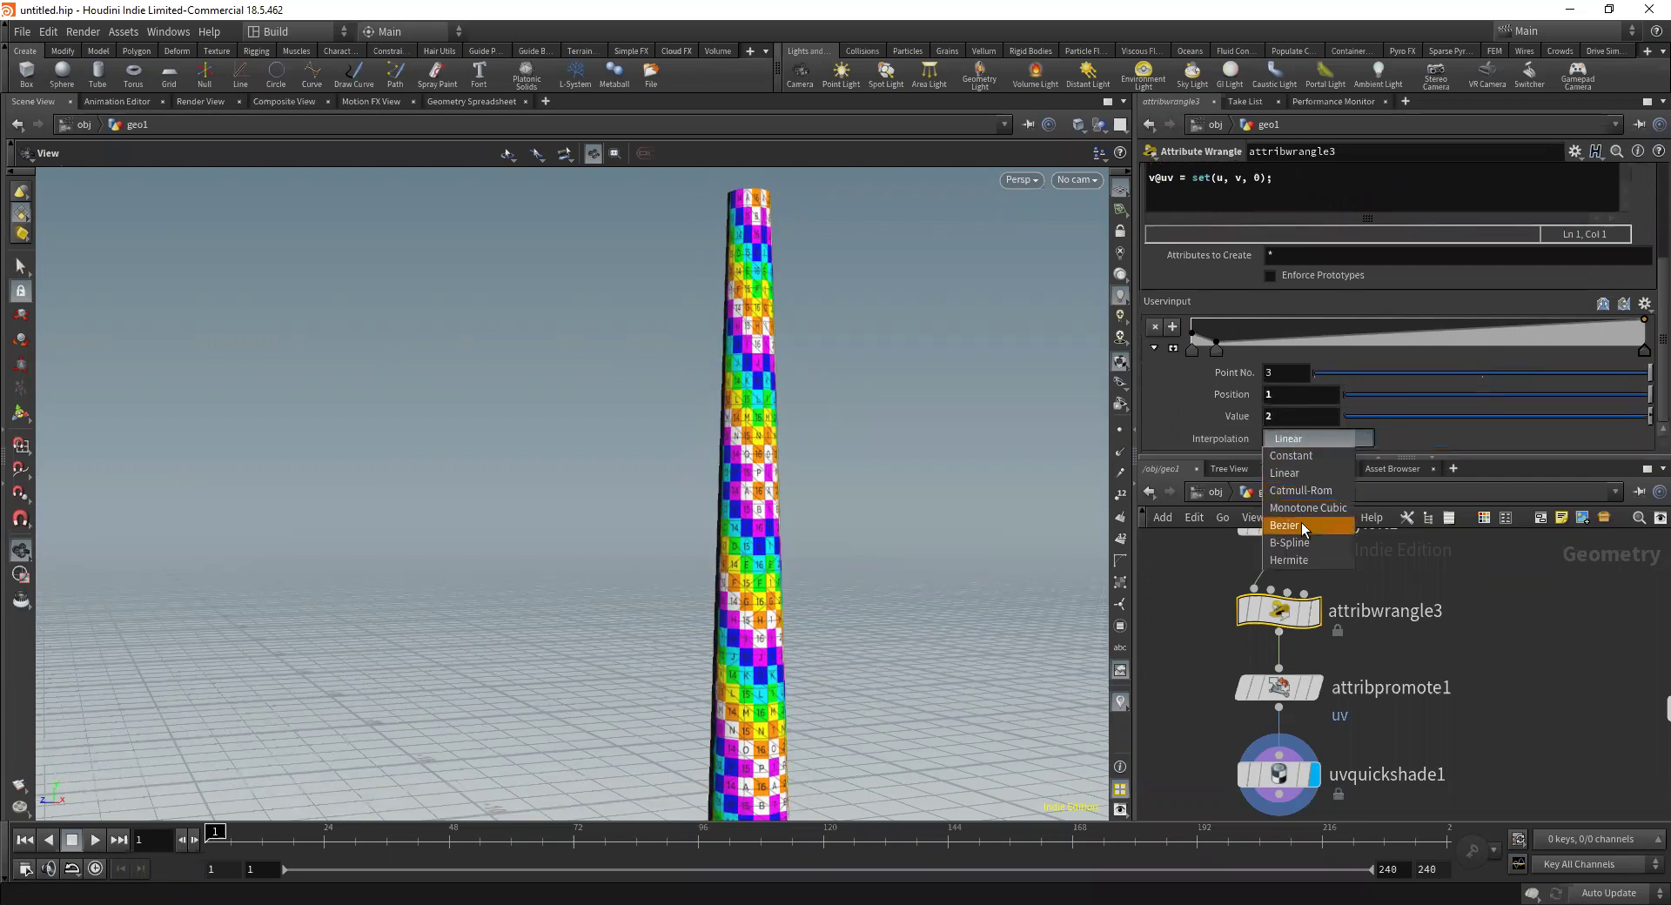
left_click(1217, 350)
left_click(1291, 439)
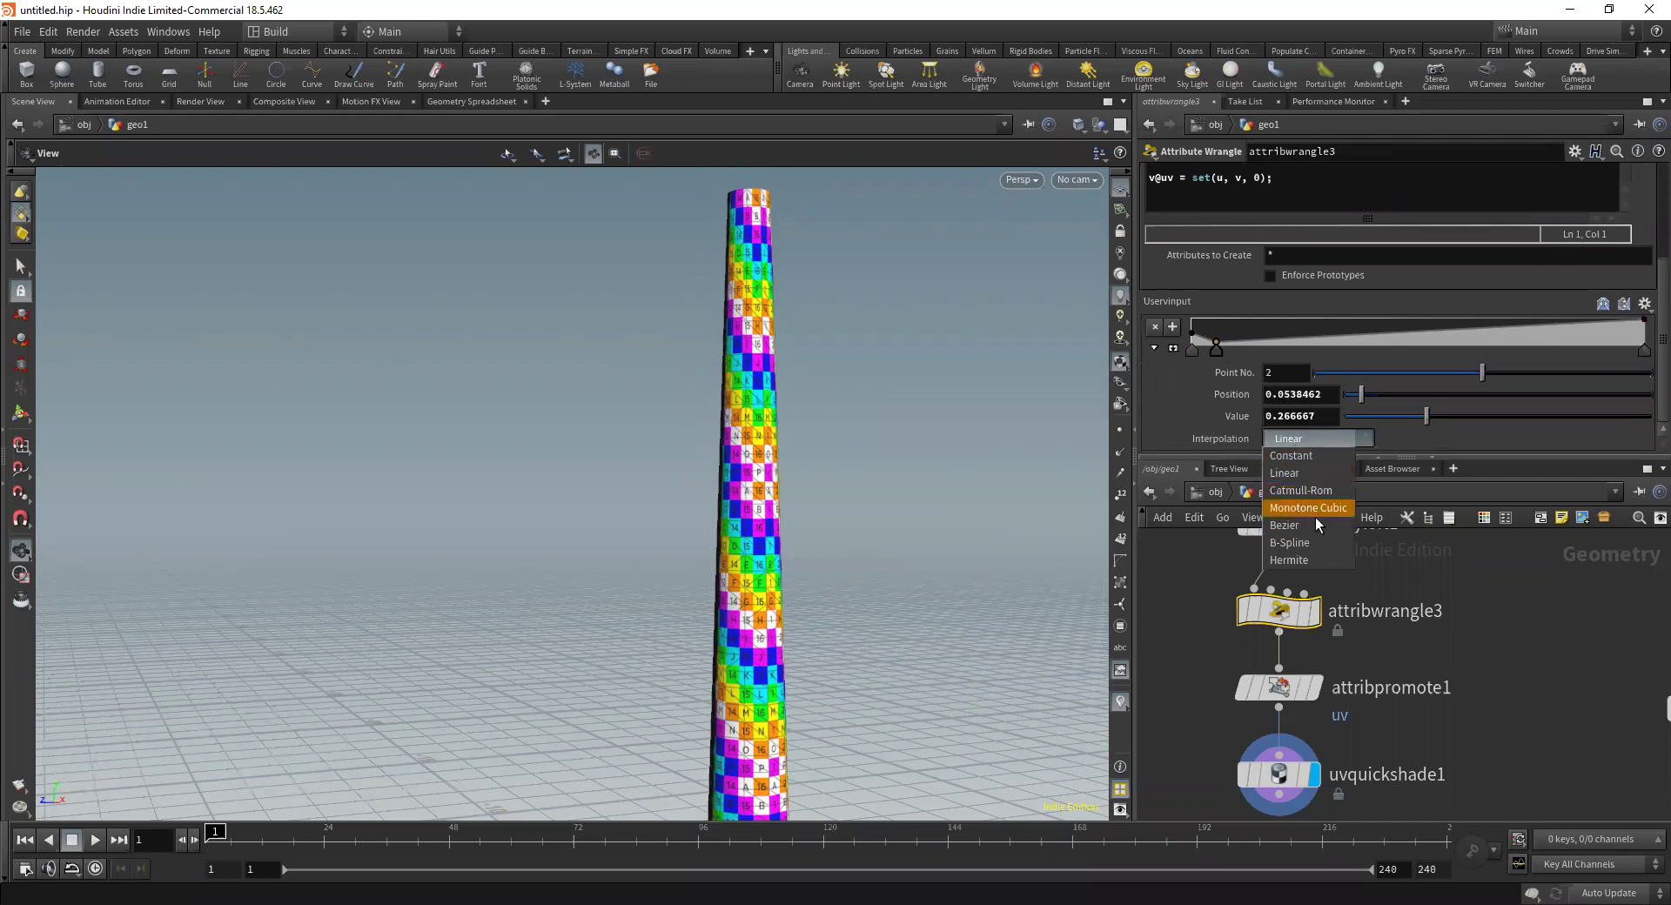
left_click(1193, 350)
left_click(1291, 440)
left_click(1307, 524)
Raise the second V ramp point and add a point near the end at position 0.894231 with value 1.33333
middle_click_drag(885, 519, 931, 270)
left_click_drag(1217, 350, 1218, 342)
left_click(1596, 322)
left_click_drag(1595, 320, 1596, 328)
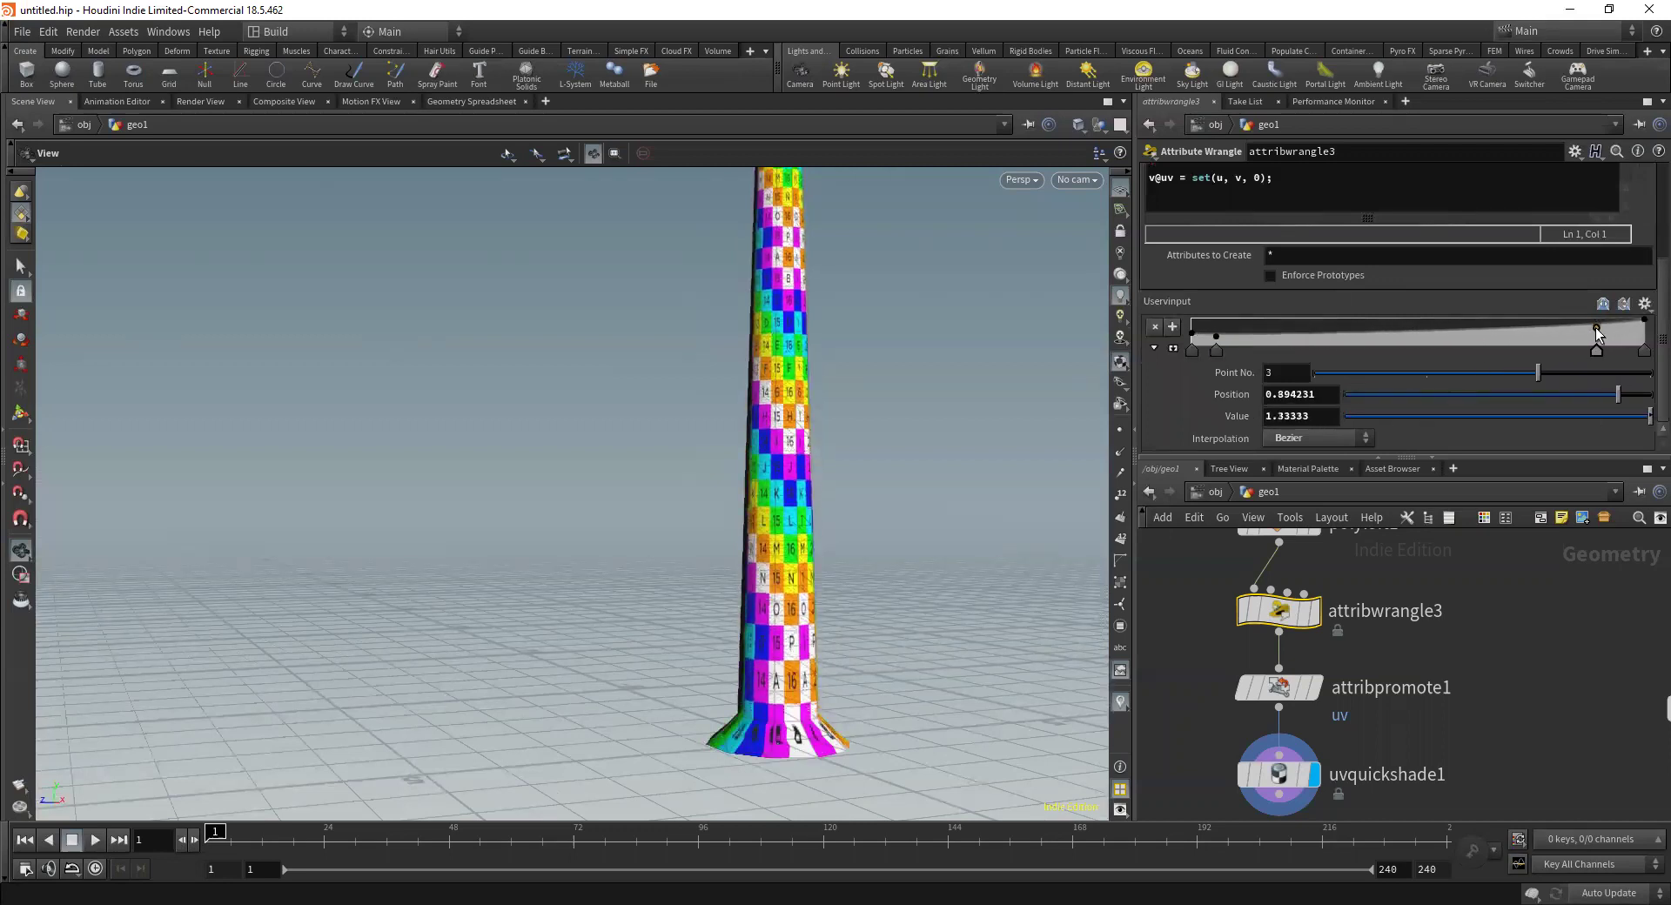
Move the point near the ramp's end to position 0.901923, value 1.6, and add a middle point at 0.444231, value 0.666667
left_click_drag(966, 428, 959, 582)
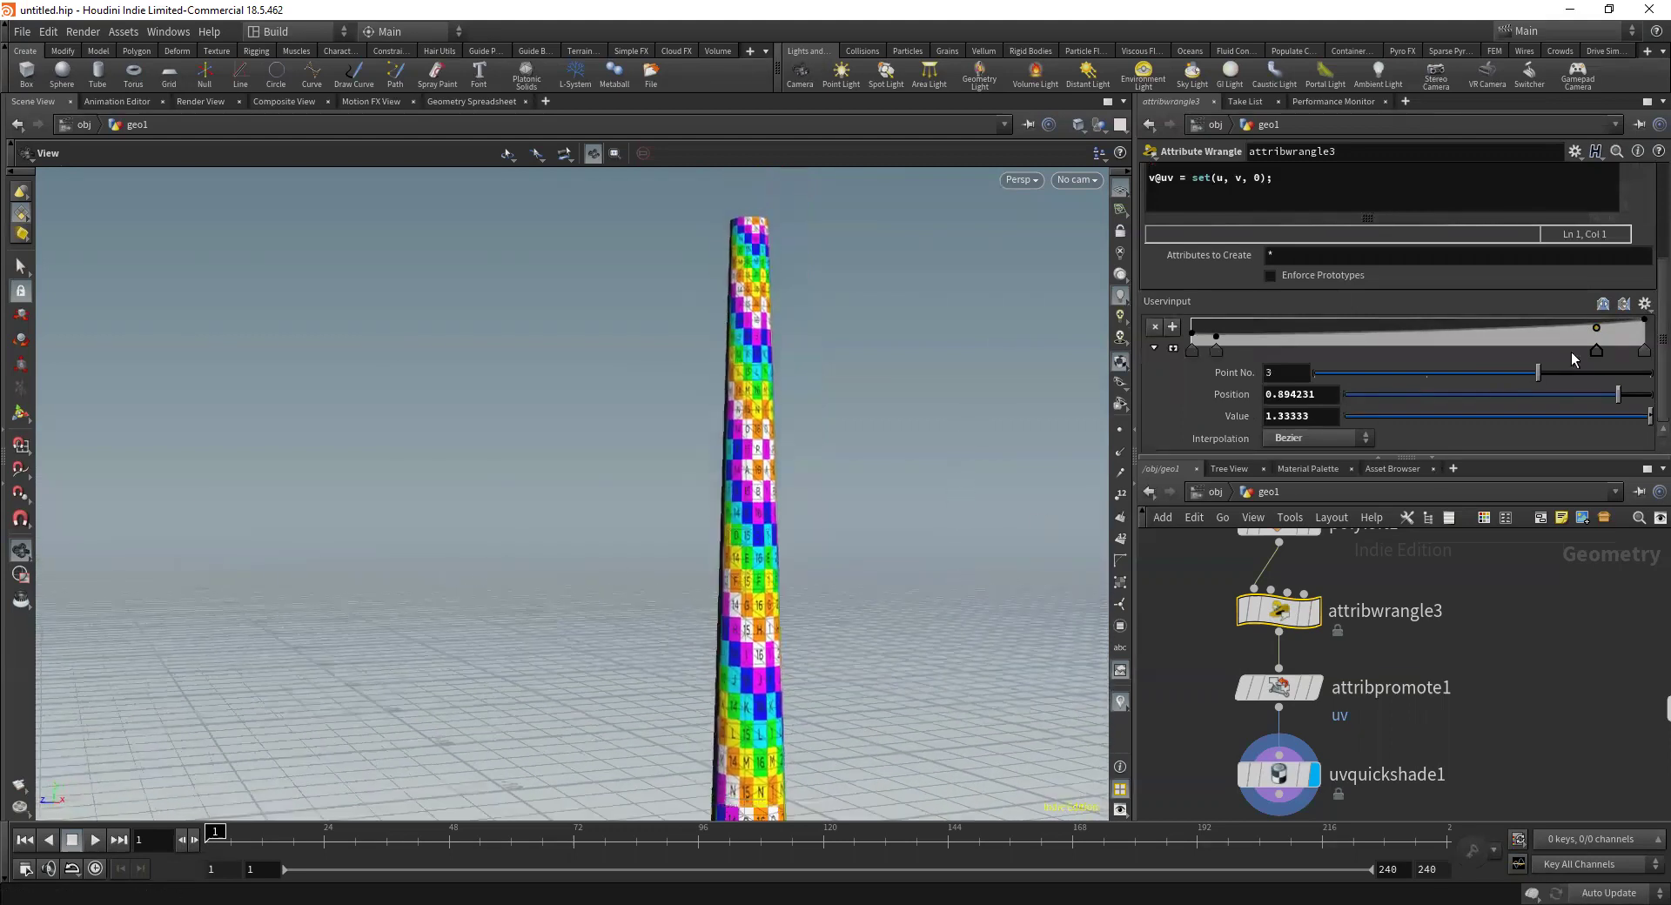
left_click_drag(1598, 328, 1600, 325)
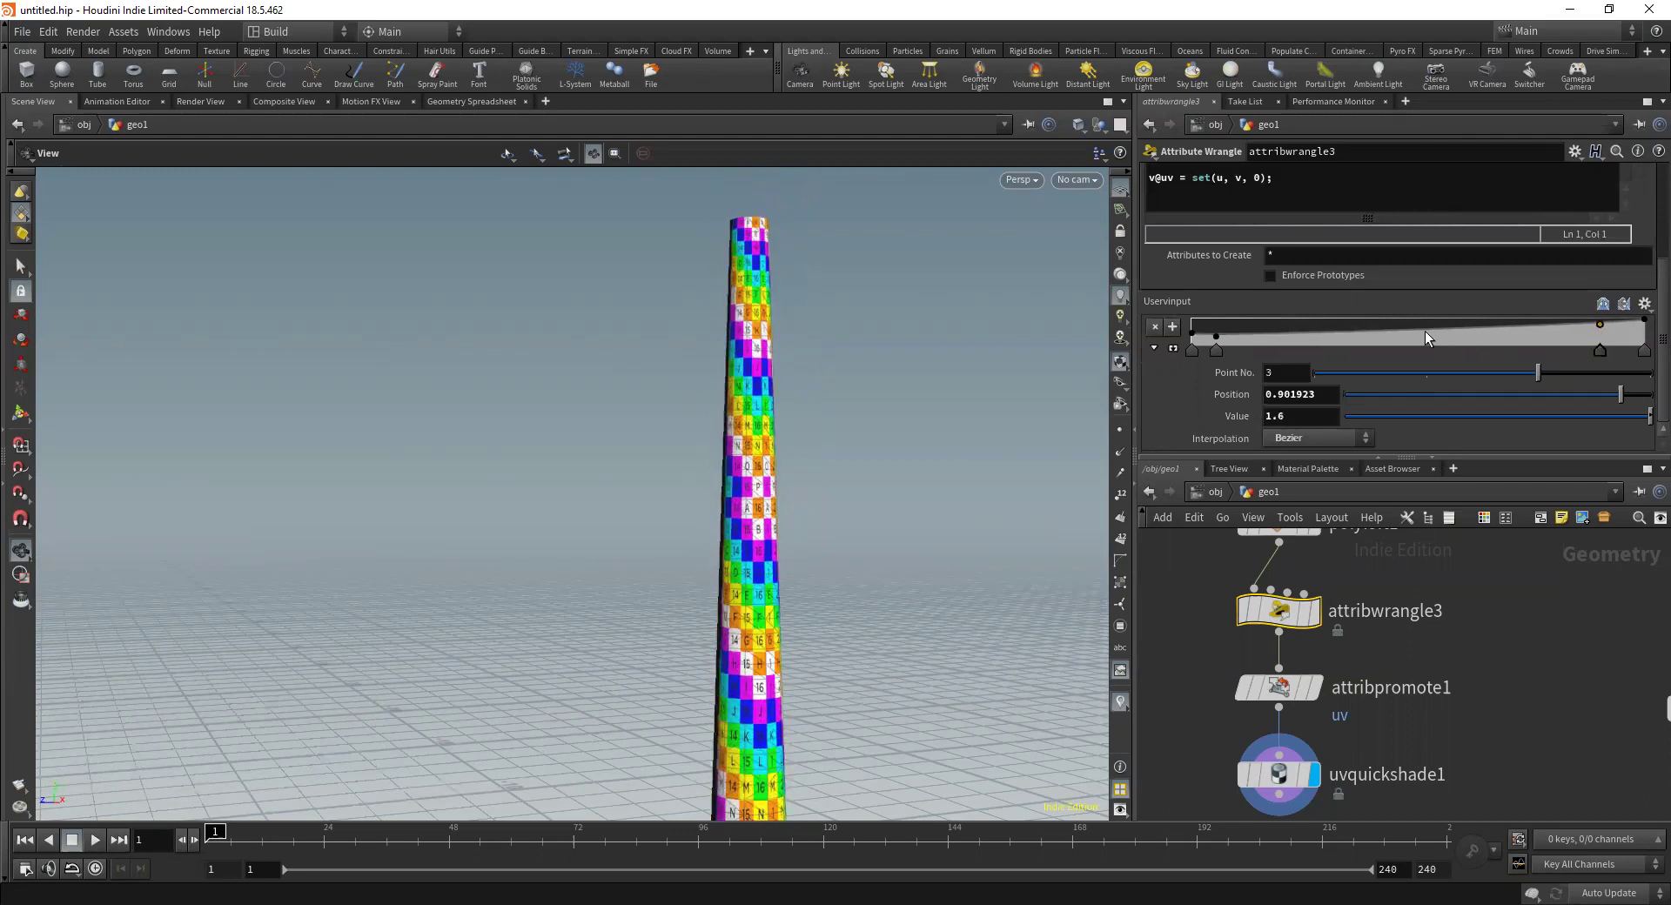
left_click_drag(1393, 329, 1392, 336)
Look over the trunk's node network and inspect the parameters of polyloft1
scroll(1374, 718, "down", 5)
scroll(1374, 719, "up", 5)
middle_click_drag(1285, 710, 1351, 758)
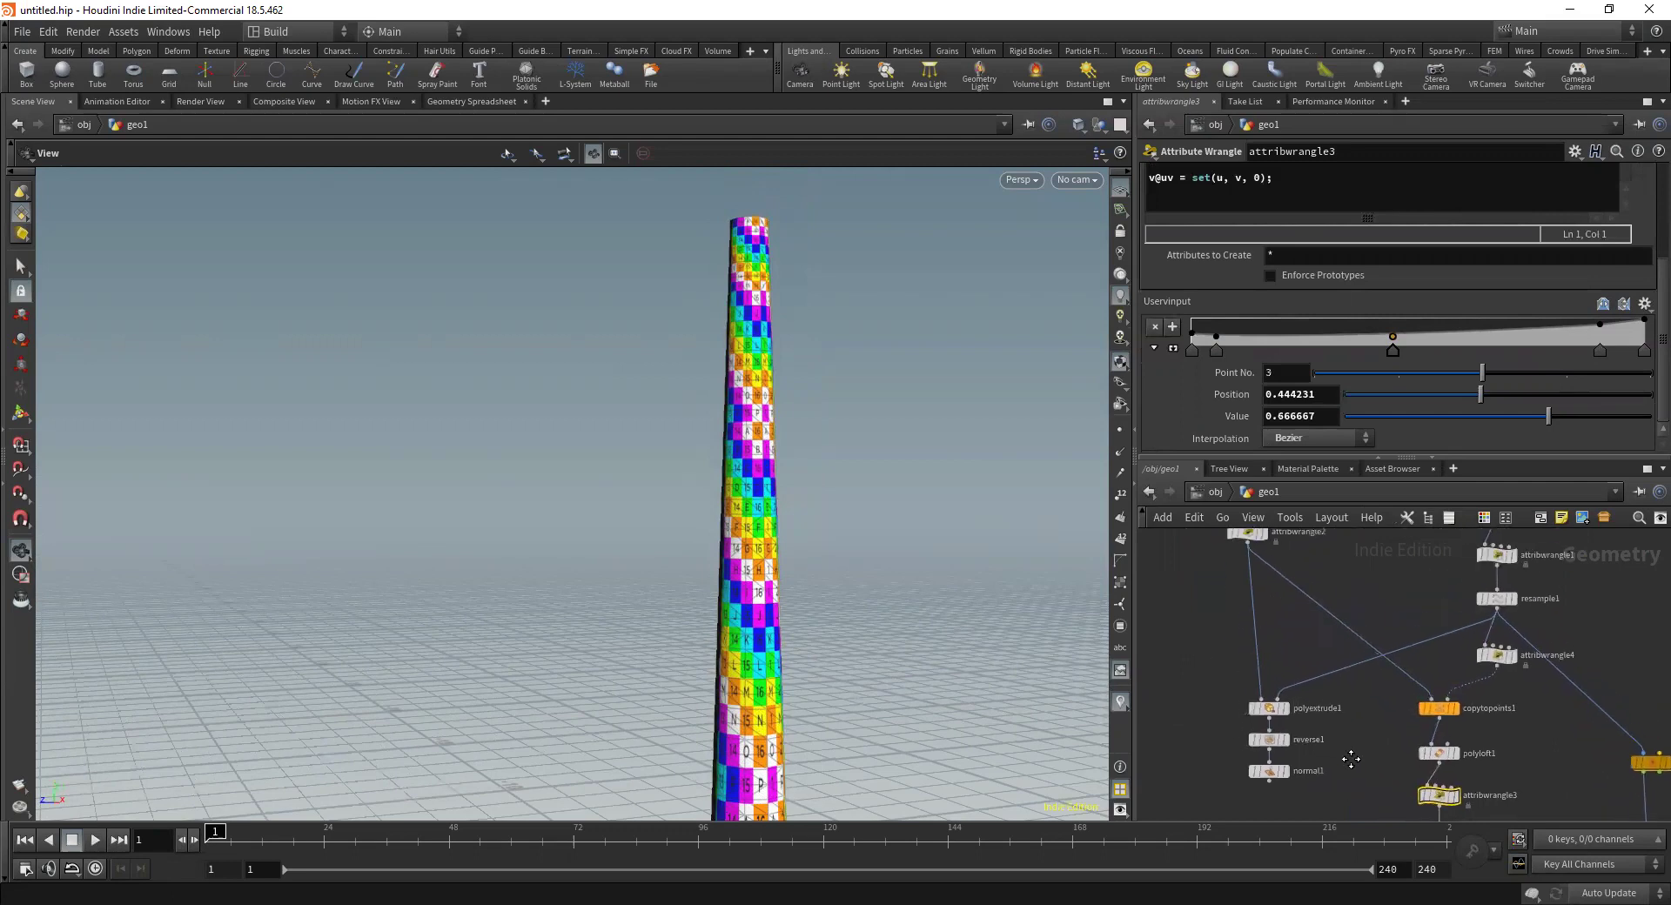
scroll(1351, 758, "down", 3)
scroll(1356, 733, "up", 4)
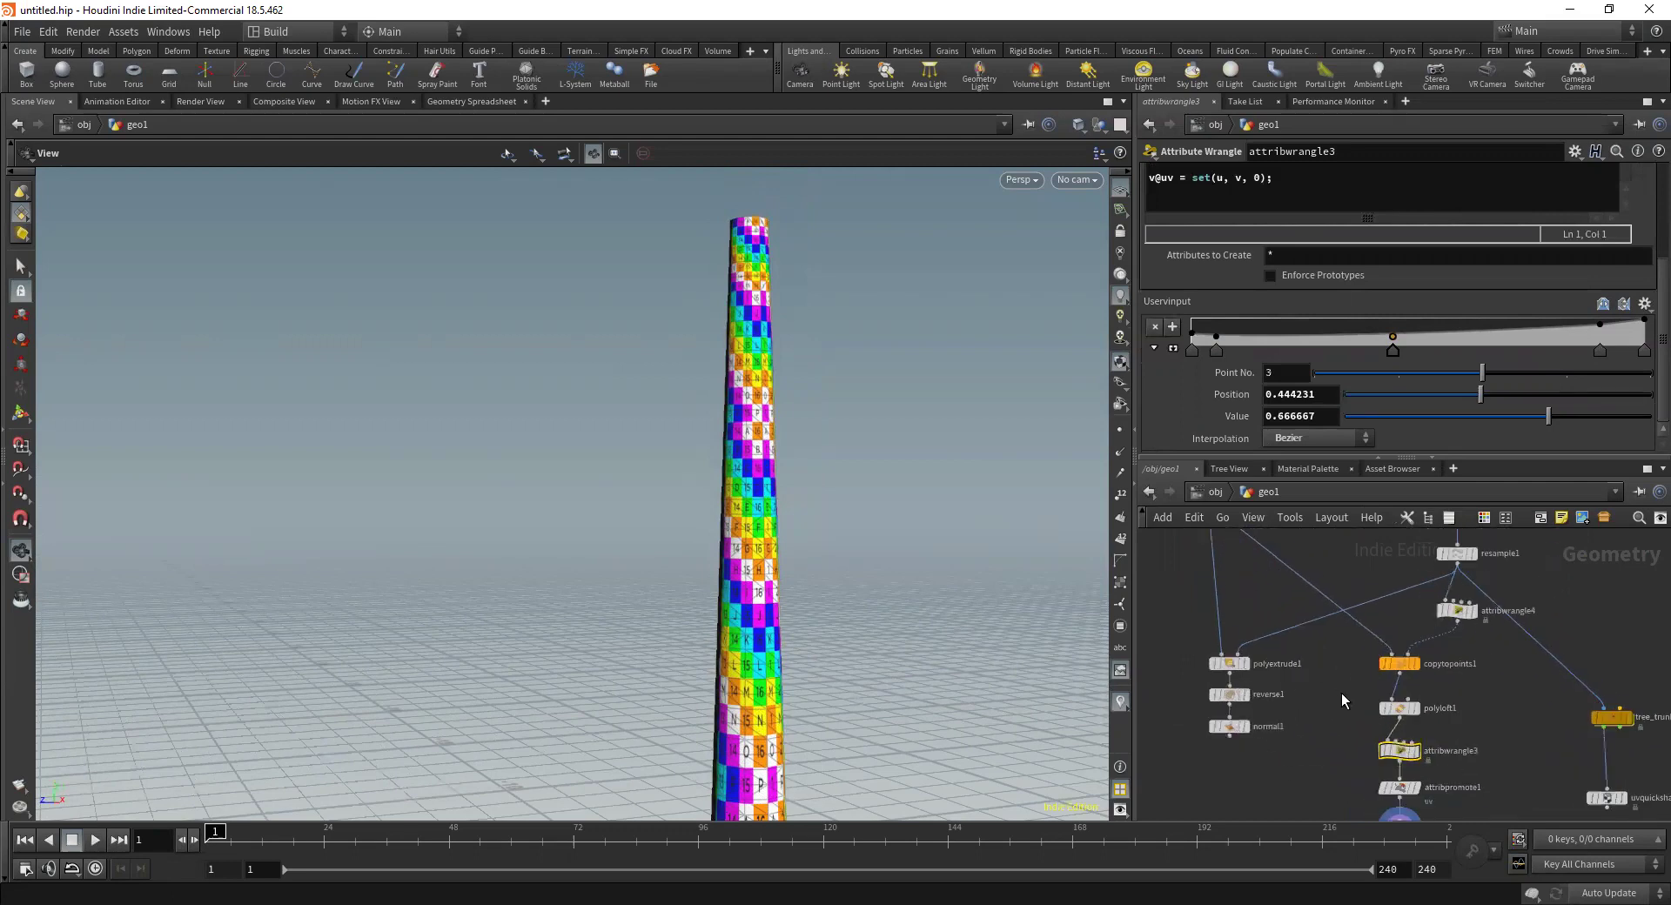
left_click(1441, 722)
mouse_move(1414, 716)
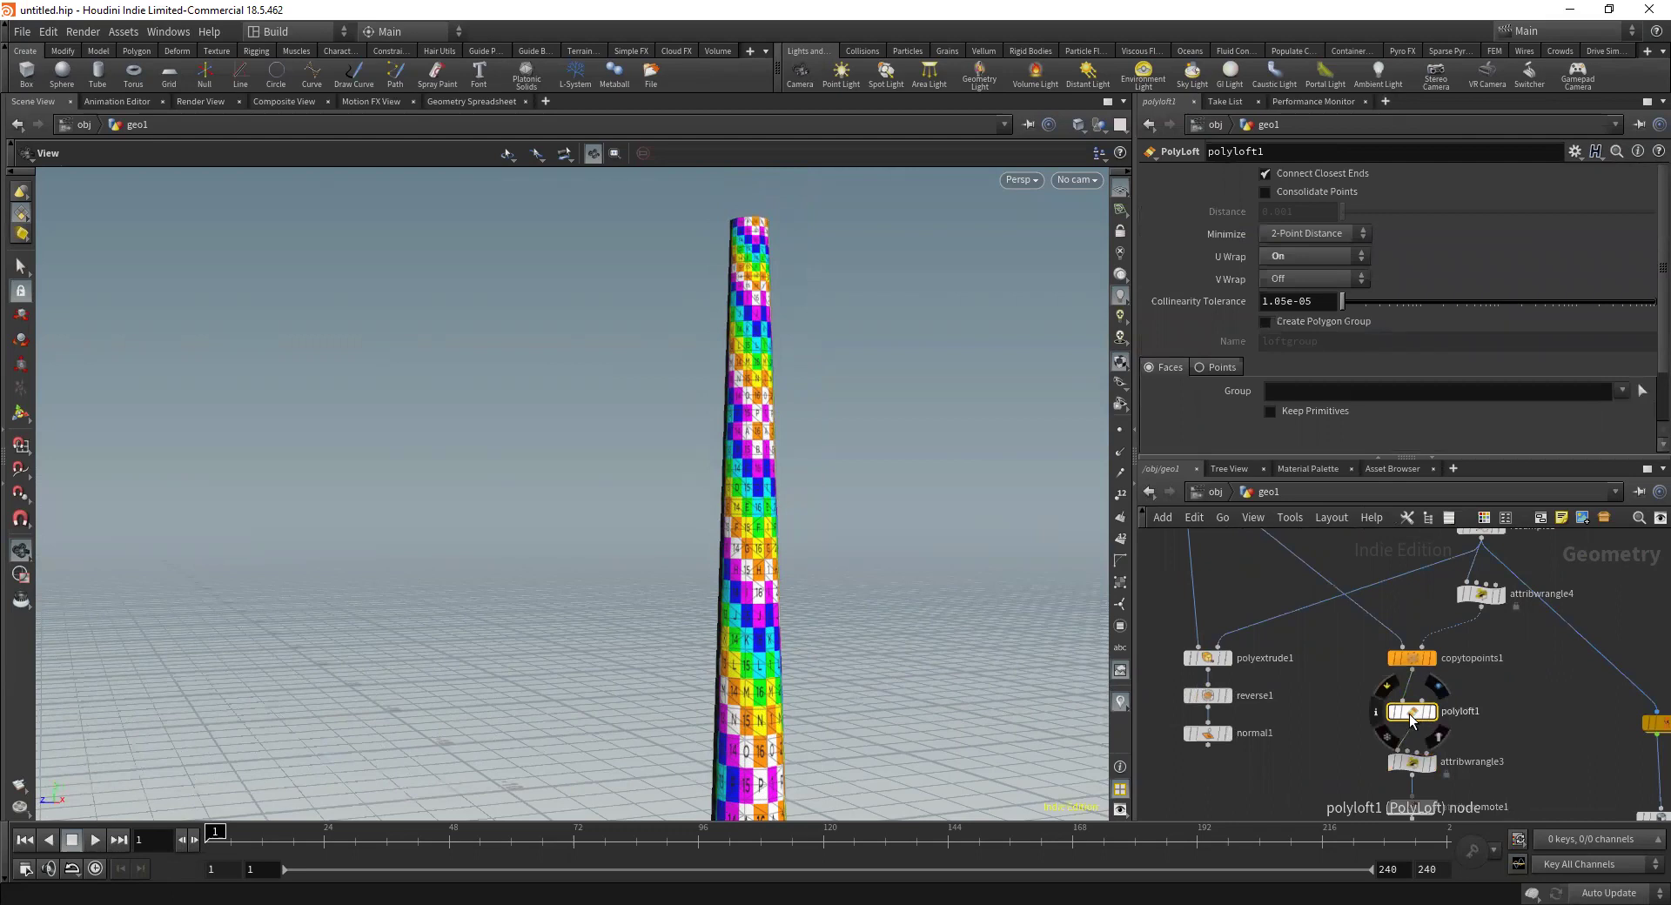
Add a UV Texture node beside the trunk's wrangle branch and connect its input to polyloft1
left_click_drag(945, 470, 850, 511)
middle_click_drag(1320, 745, 1308, 679)
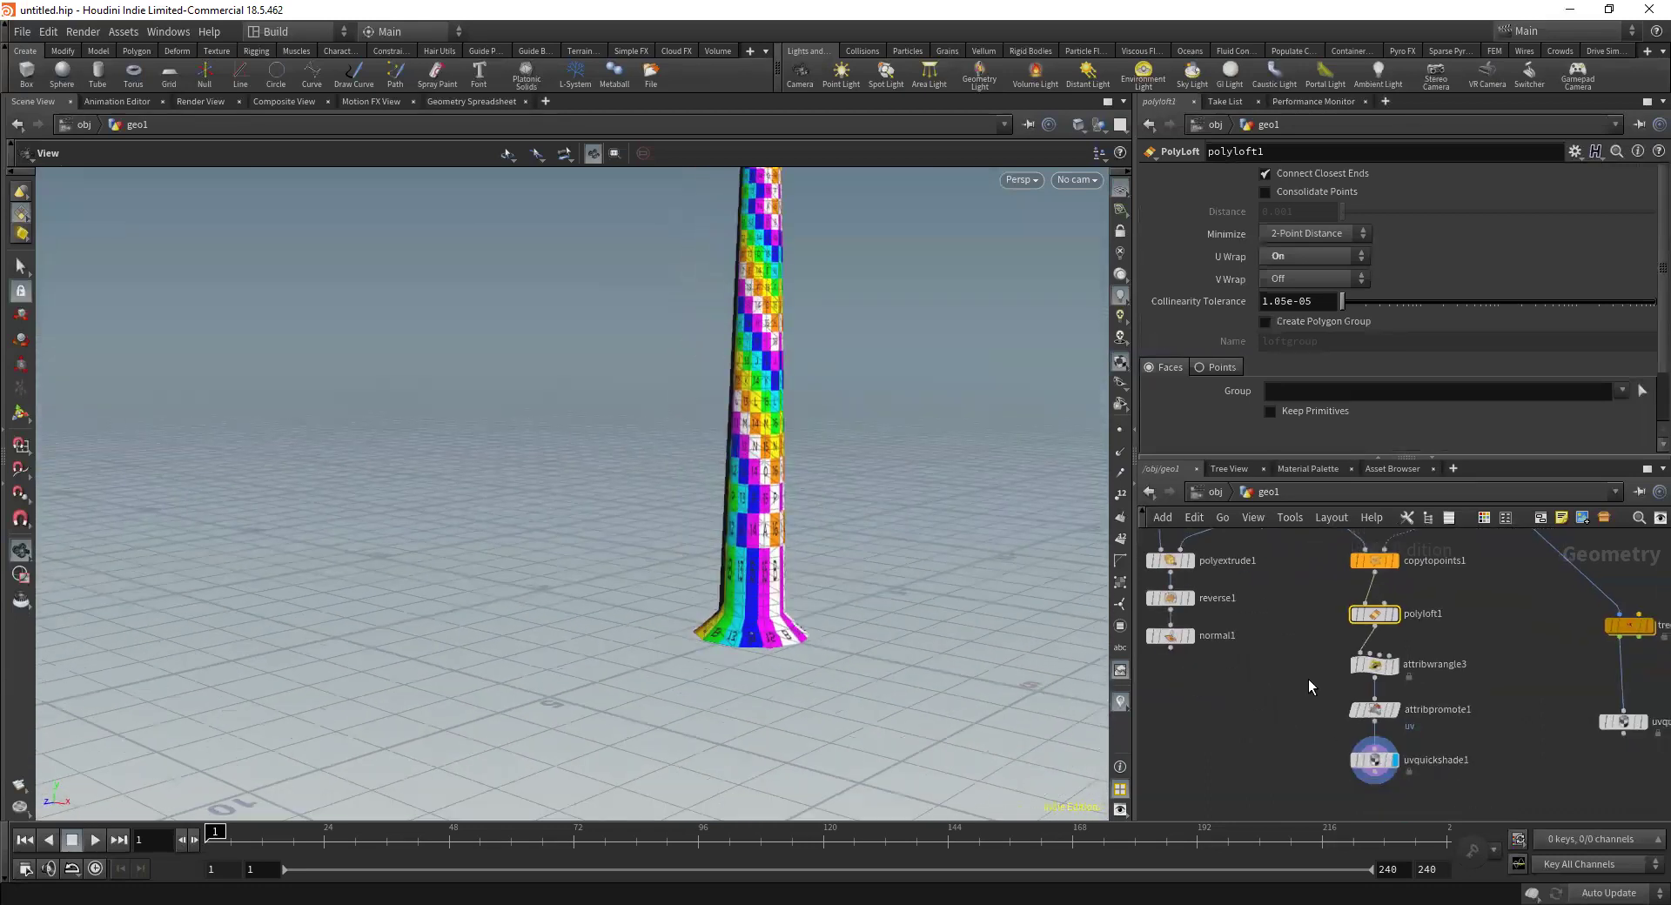
scroll(1308, 679, "down", 2)
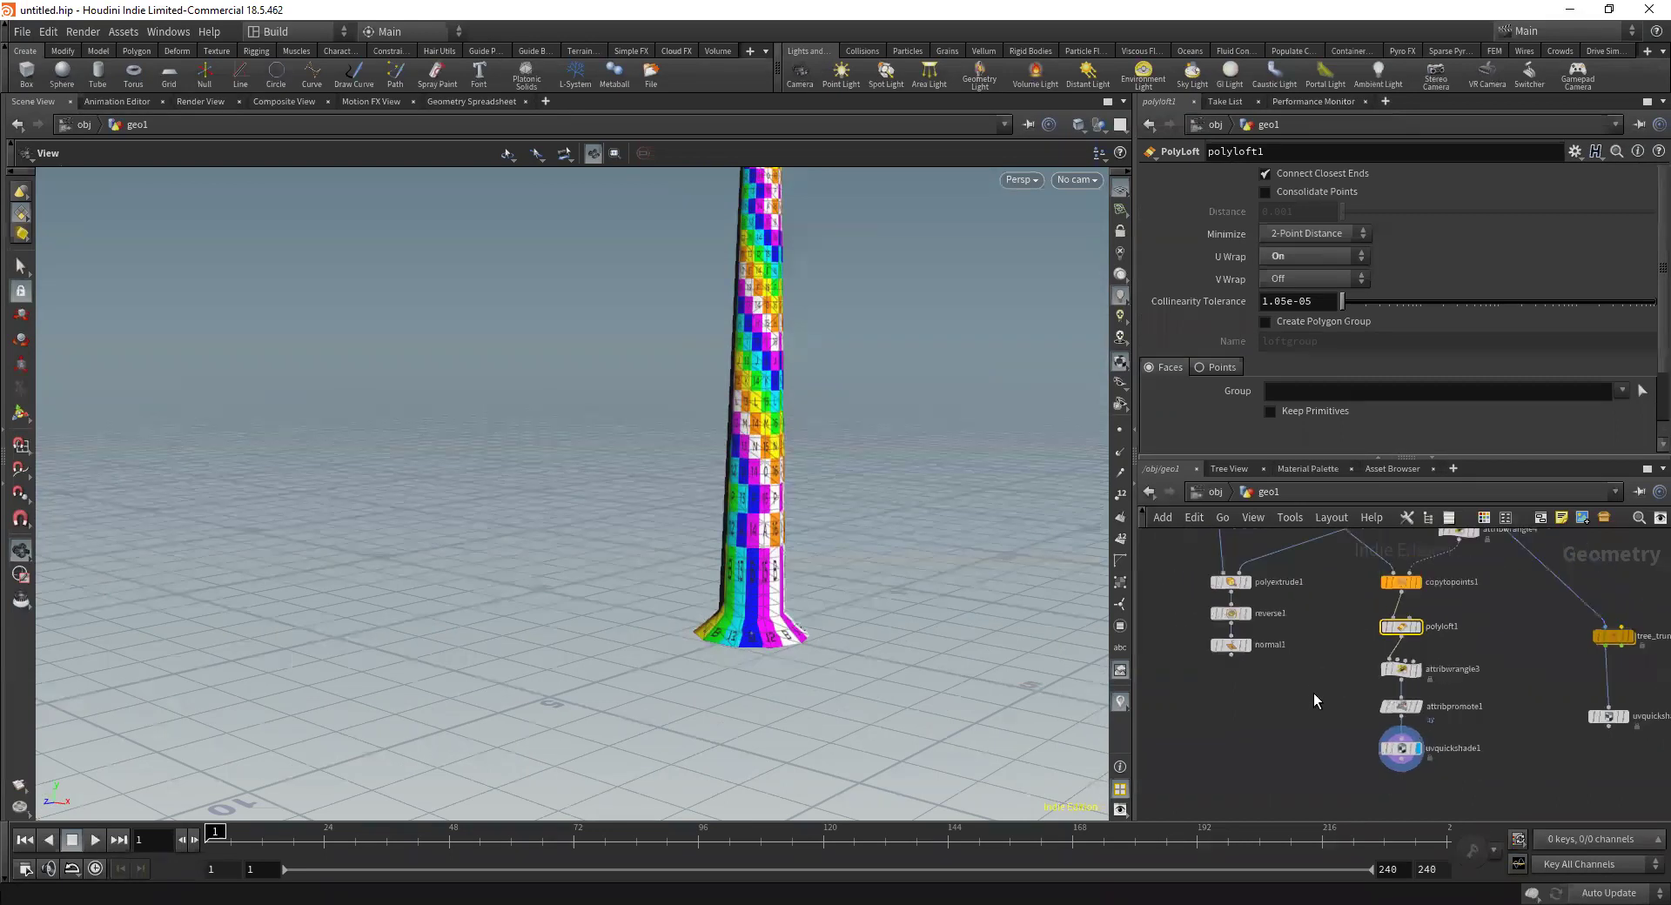
key("Tab")
type("u")
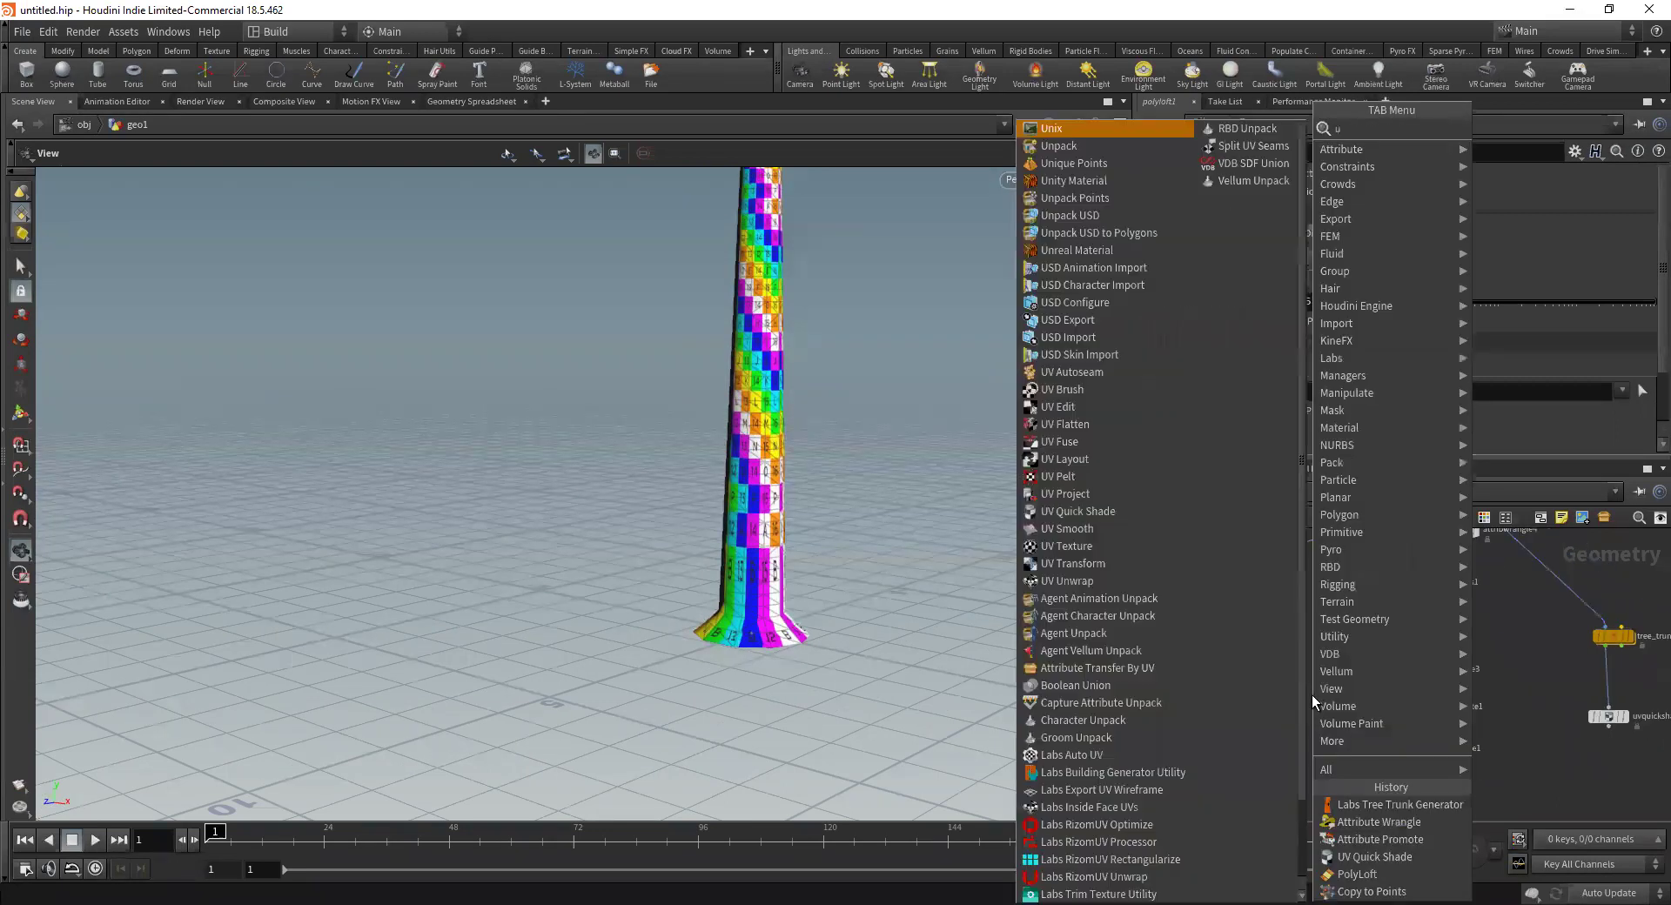
type("v")
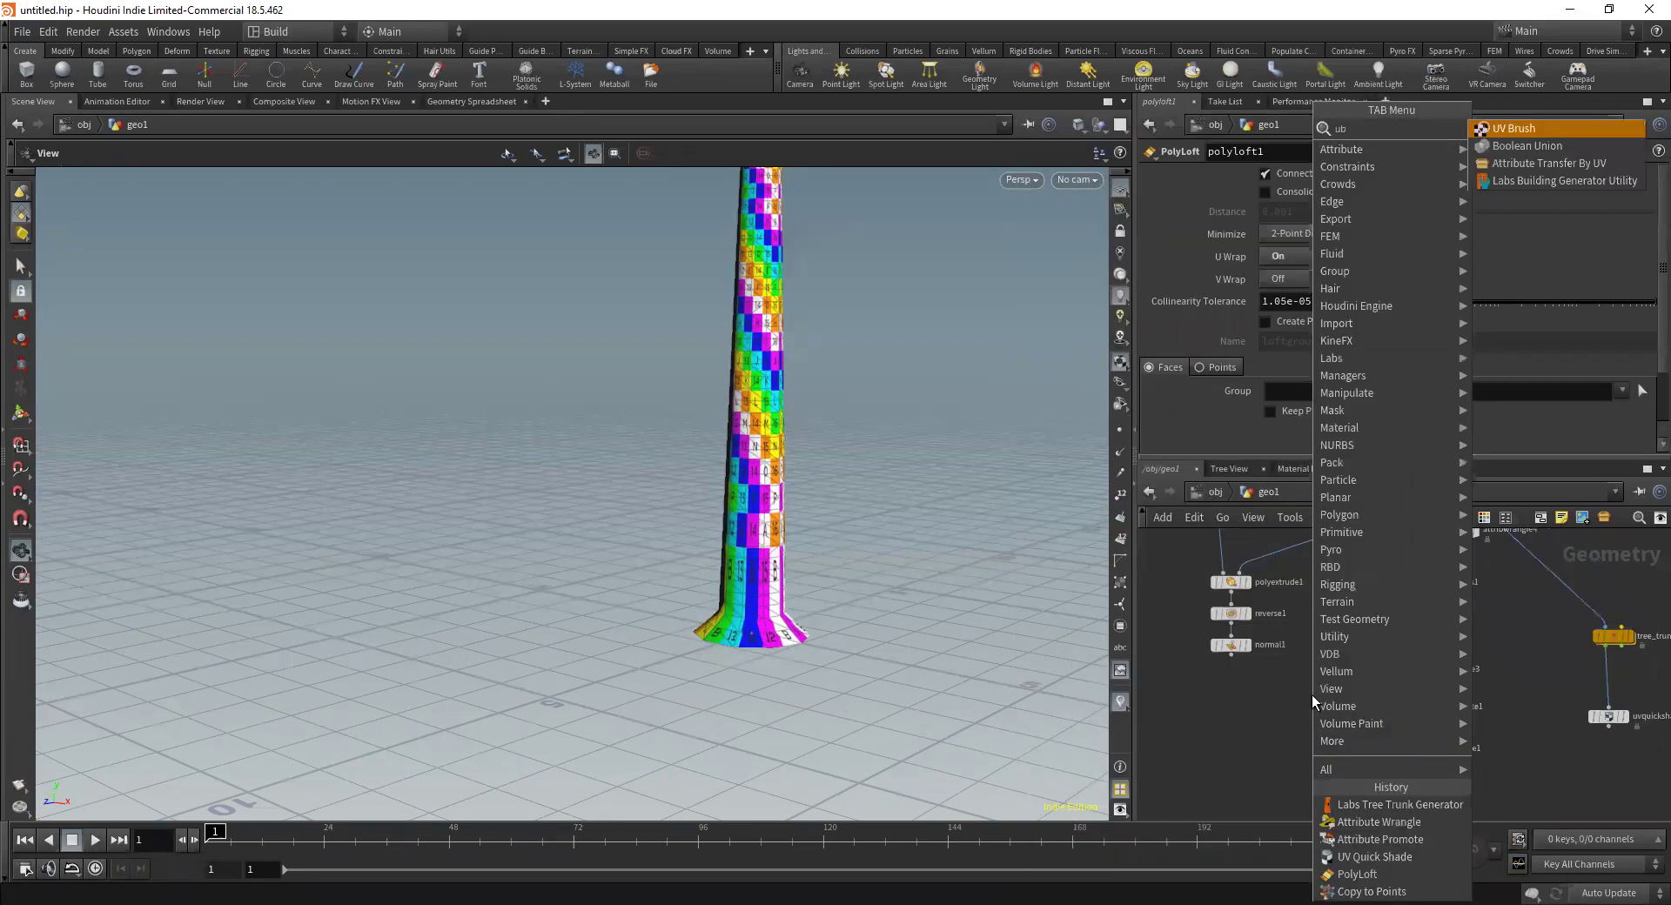
type("t")
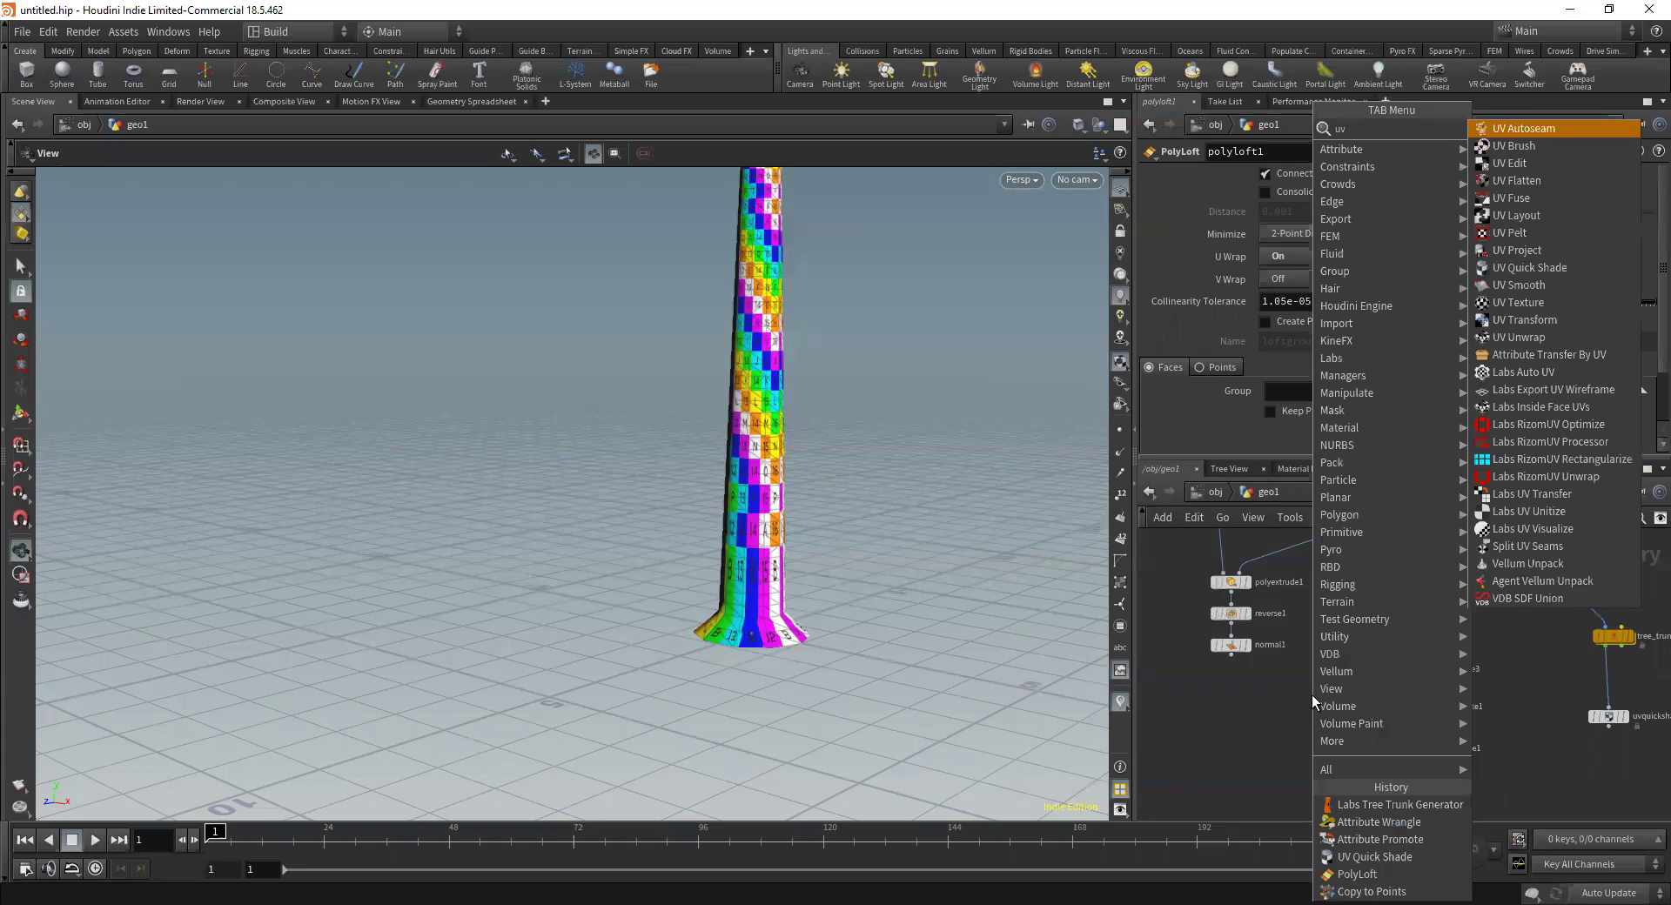
key("Return")
left_click_drag(1402, 591, 1320, 676)
left_click(1330, 695)
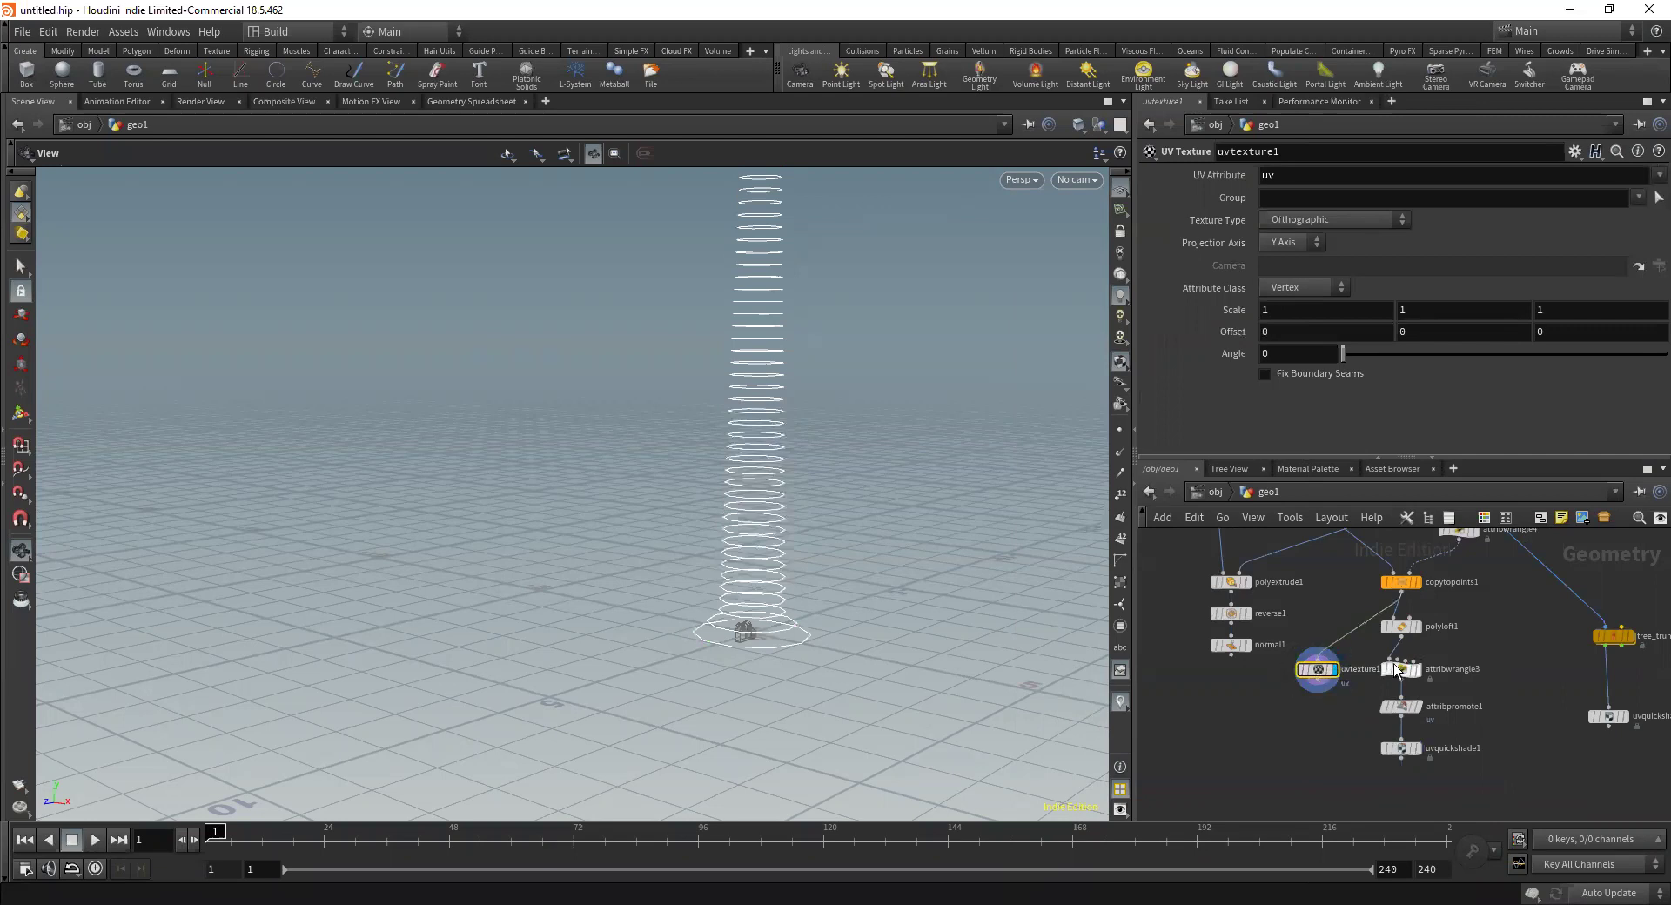
left_click_drag(1401, 636, 1320, 675)
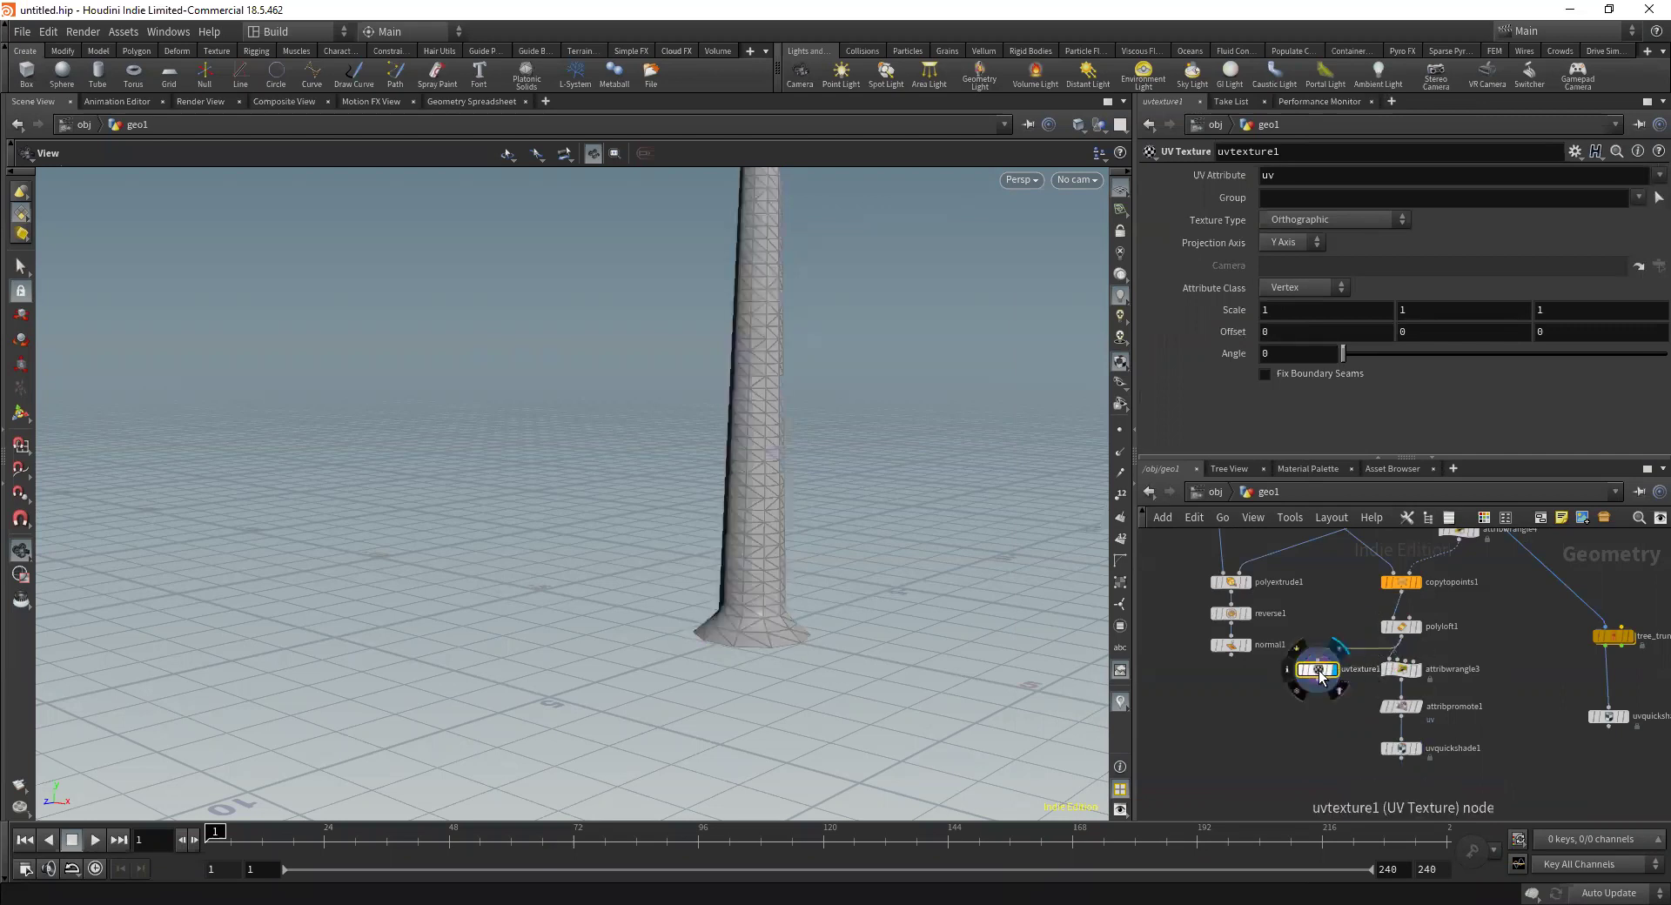
Duplicate the UV Quick Shade node, connect the copy below uvtexture1, and display it with the UV texture parameters open
left_click(1399, 749)
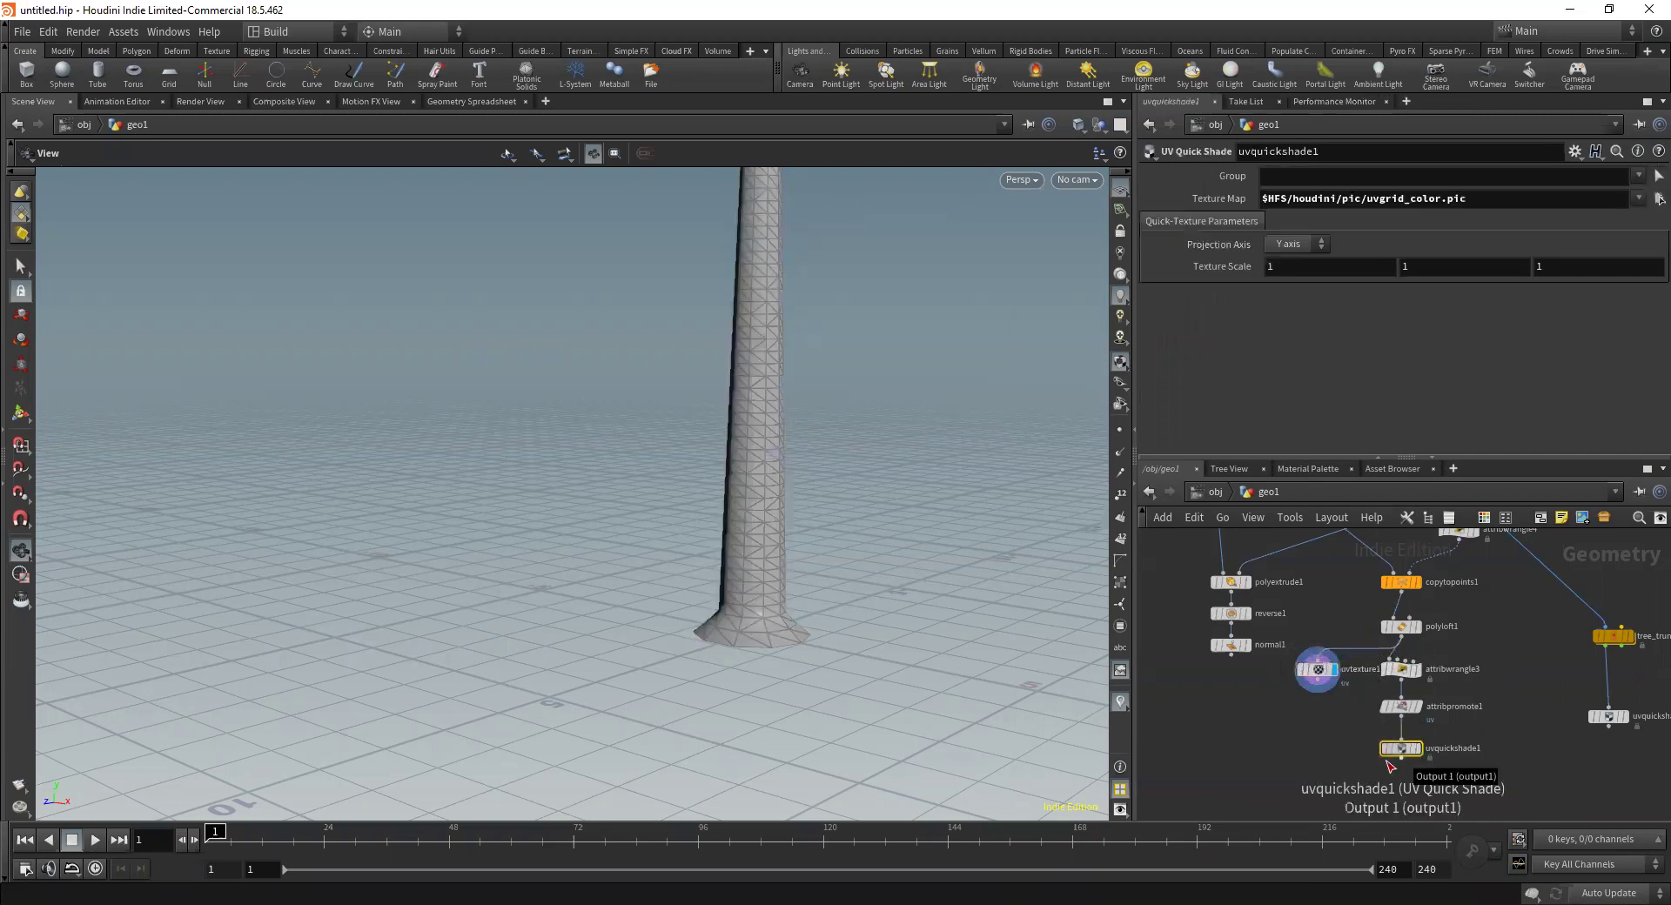
key("ctrl+c")
key("ctrl+v")
left_click_drag(1317, 688, 1333, 744)
left_click(1317, 670)
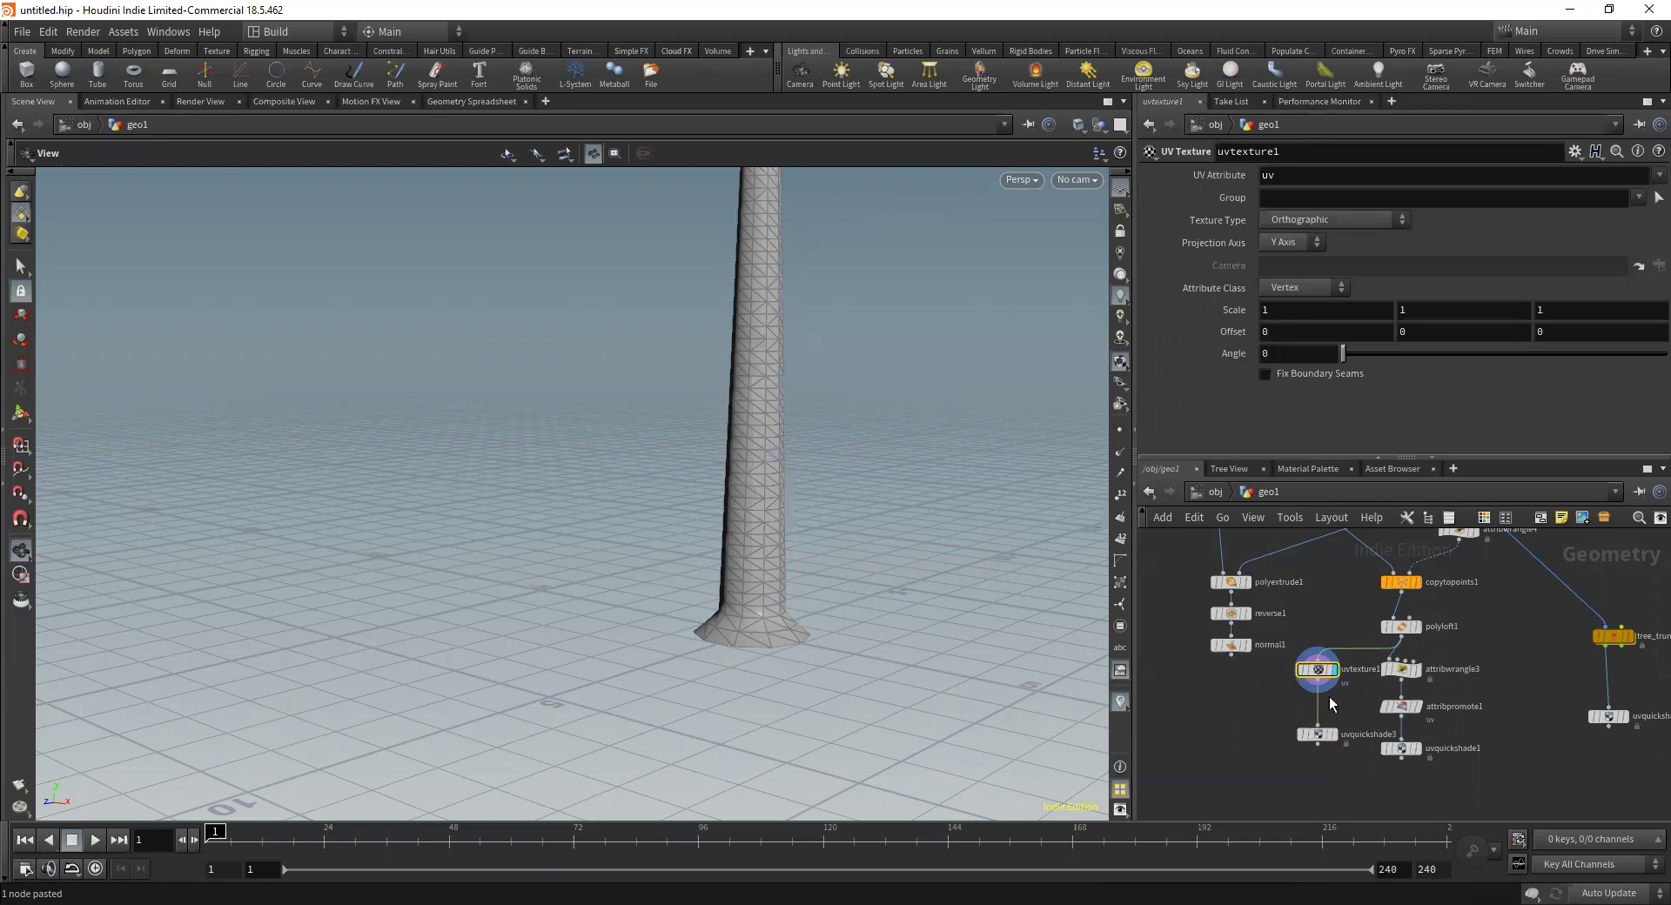
left_click(1334, 735)
middle_click_drag(863, 420, 851, 596)
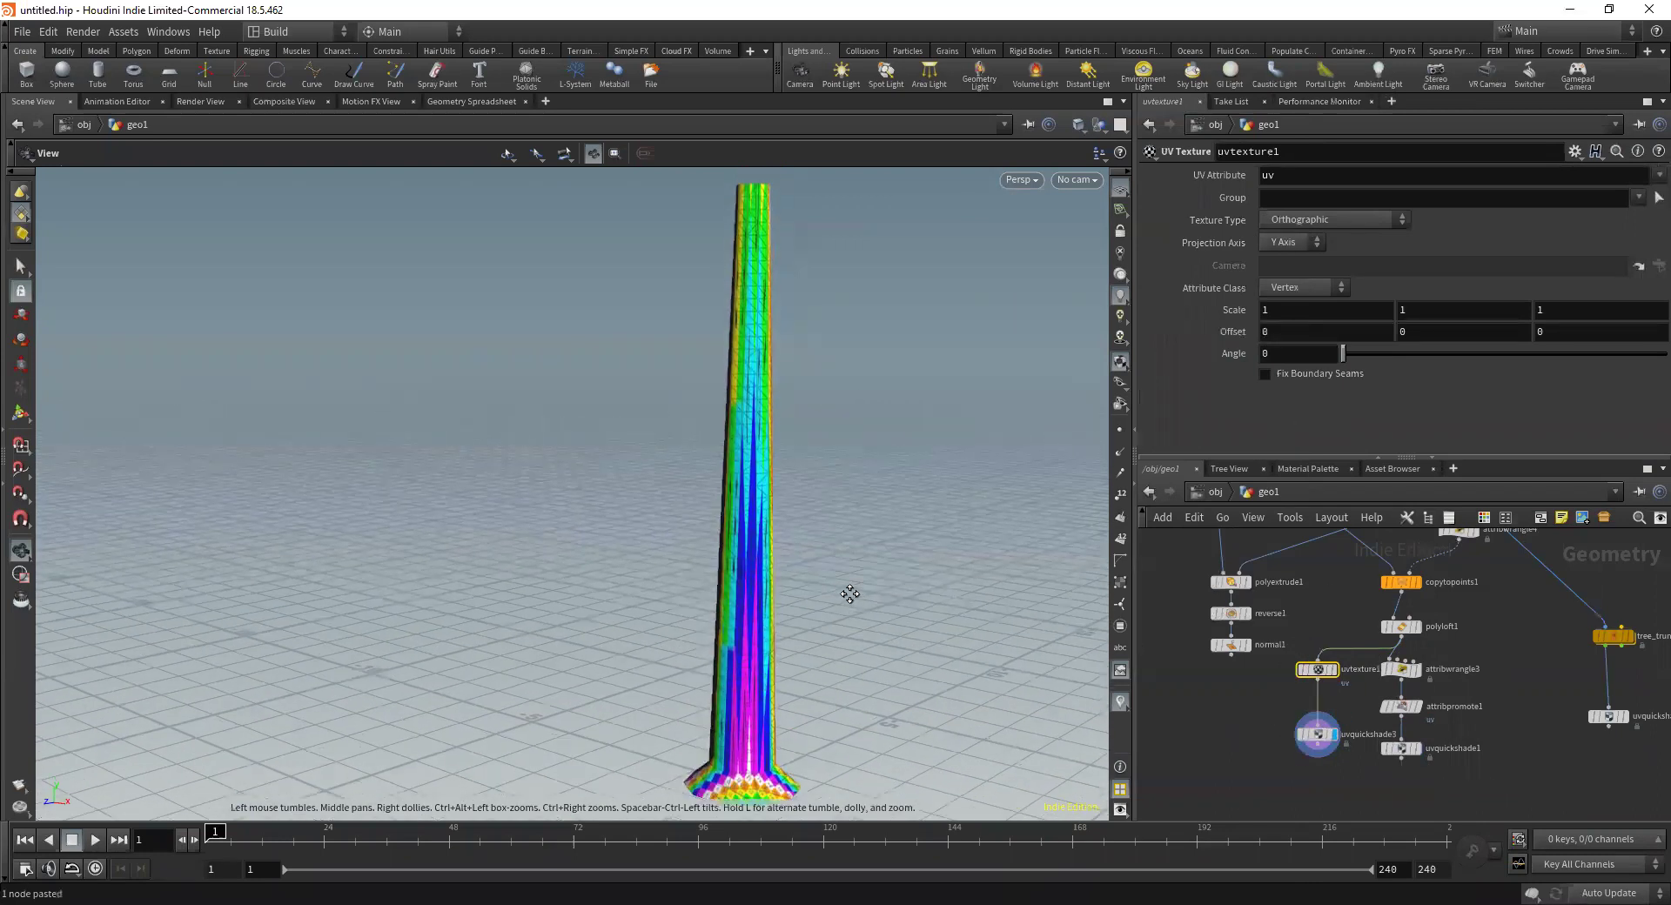
Set uvtexture1's texture type to Cylindrical along the Y axis and enable Fix Boundary Seams
left_click(1307, 290)
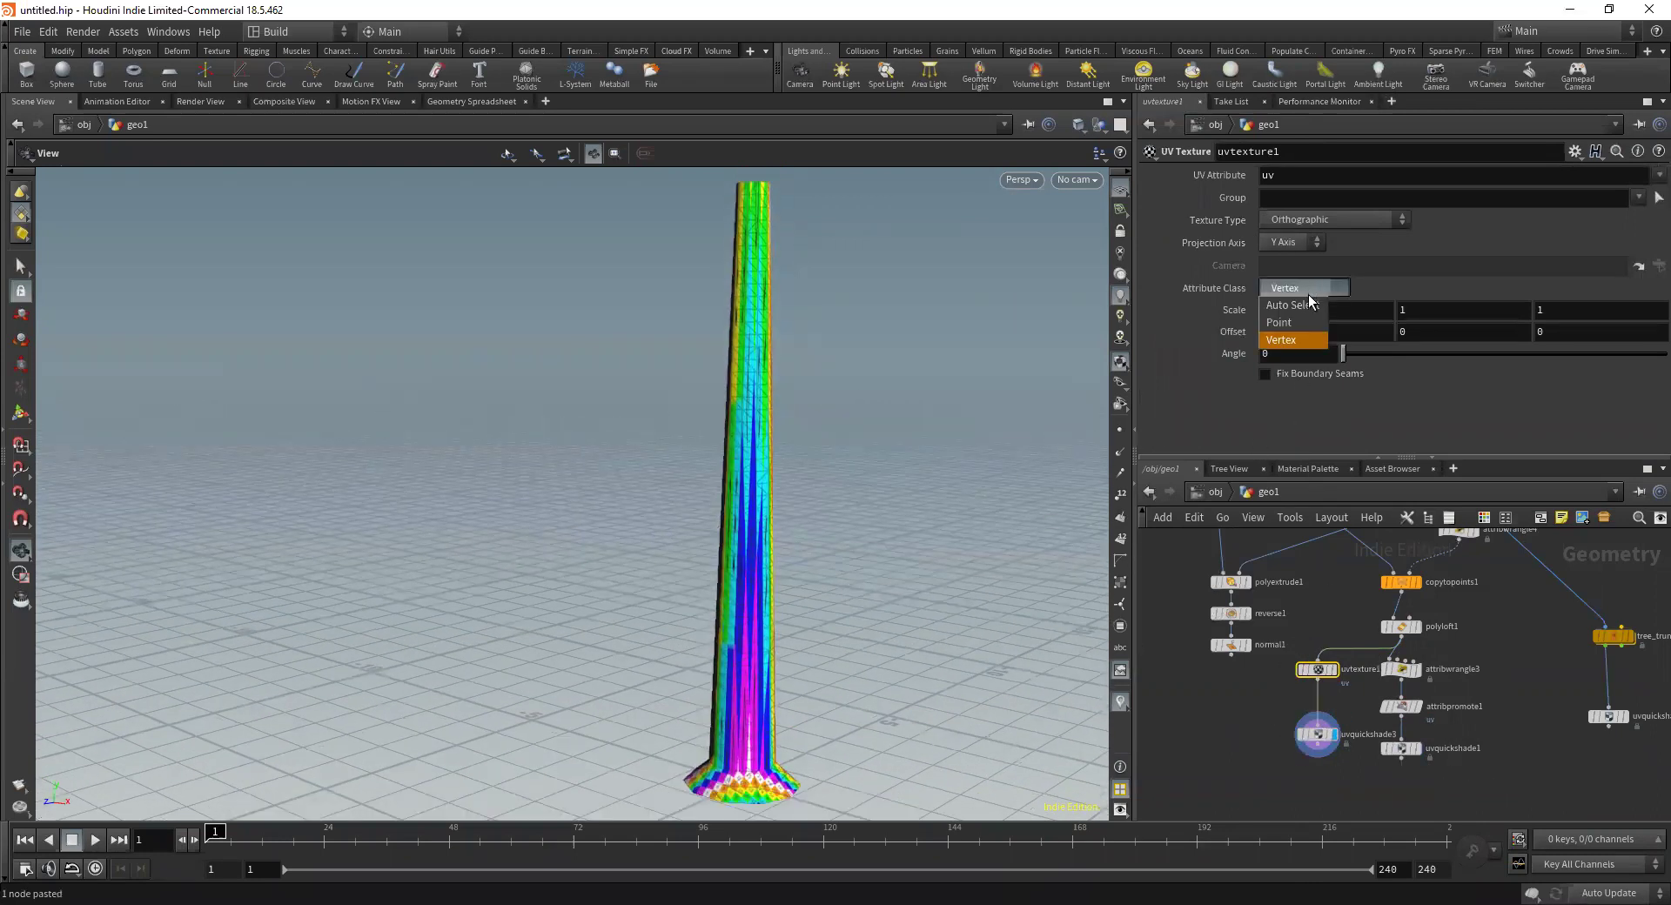
left_click(1309, 220)
left_click(1309, 220)
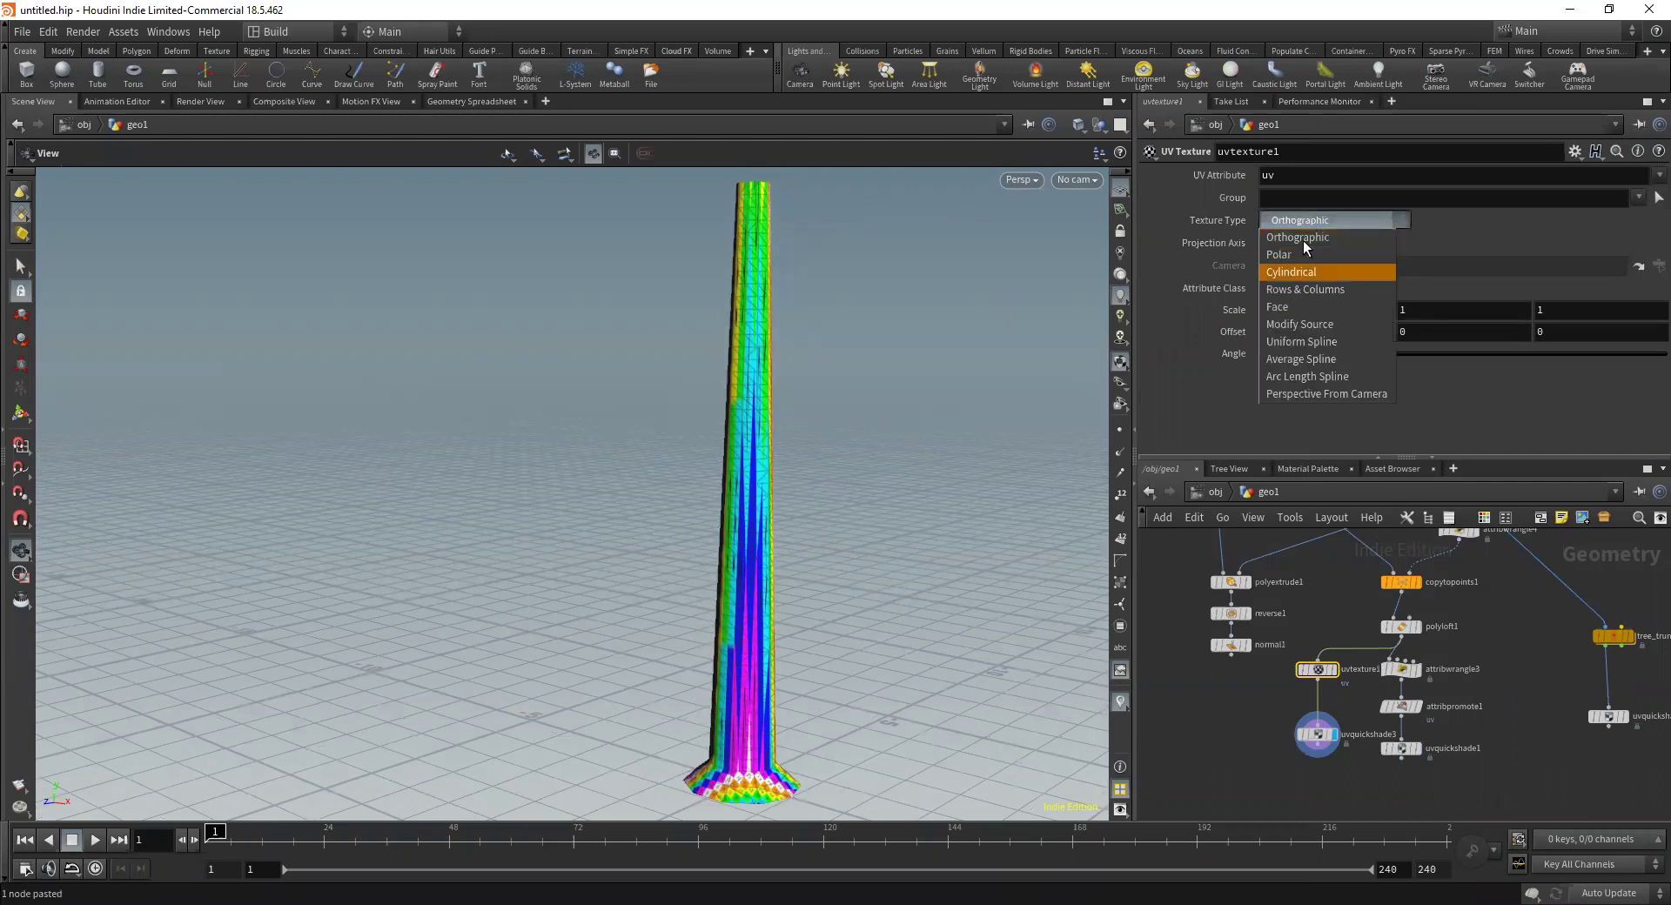
left_click(1290, 271)
left_click(1288, 242)
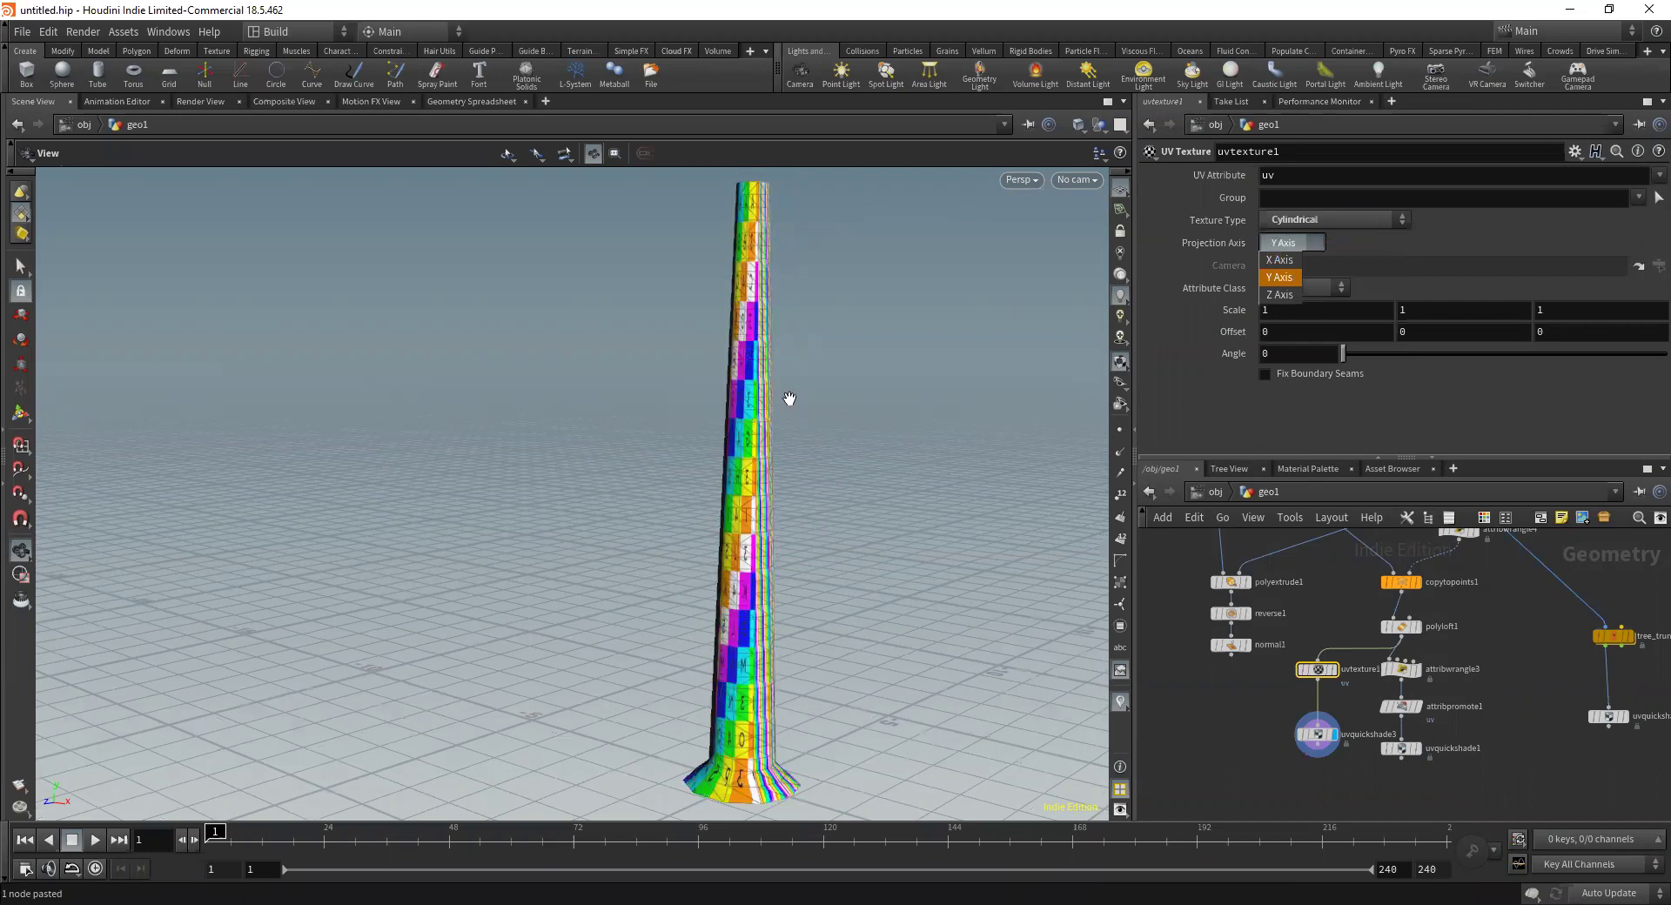
left_click_drag(710, 402, 1088, 404)
left_click(1267, 374)
left_click_drag(746, 366, 865, 412)
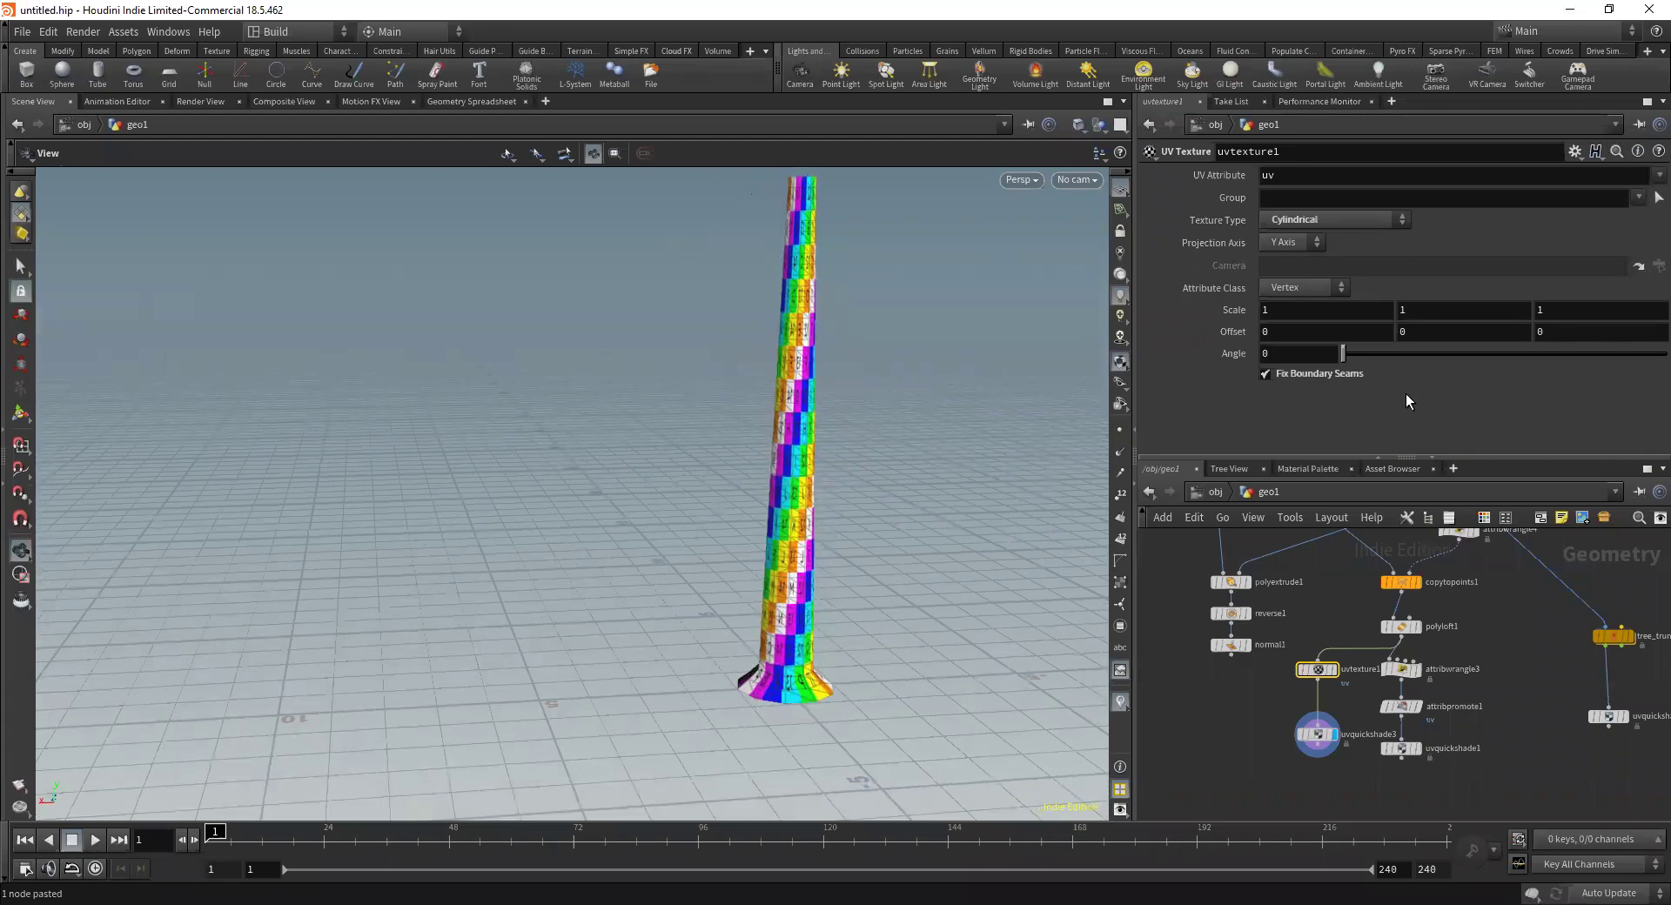
Set uvtexture1's second scale value to 1.5 and shift its two nodes slightly away from the wrangle branch
left_click(1427, 313)
key("Return")
double_click(1428, 311)
type("1.5")
key("Return")
left_click_drag(921, 347, 1106, 327)
left_click_drag(1318, 669, 1304, 679)
left_click_drag(1325, 753, 1311, 761)
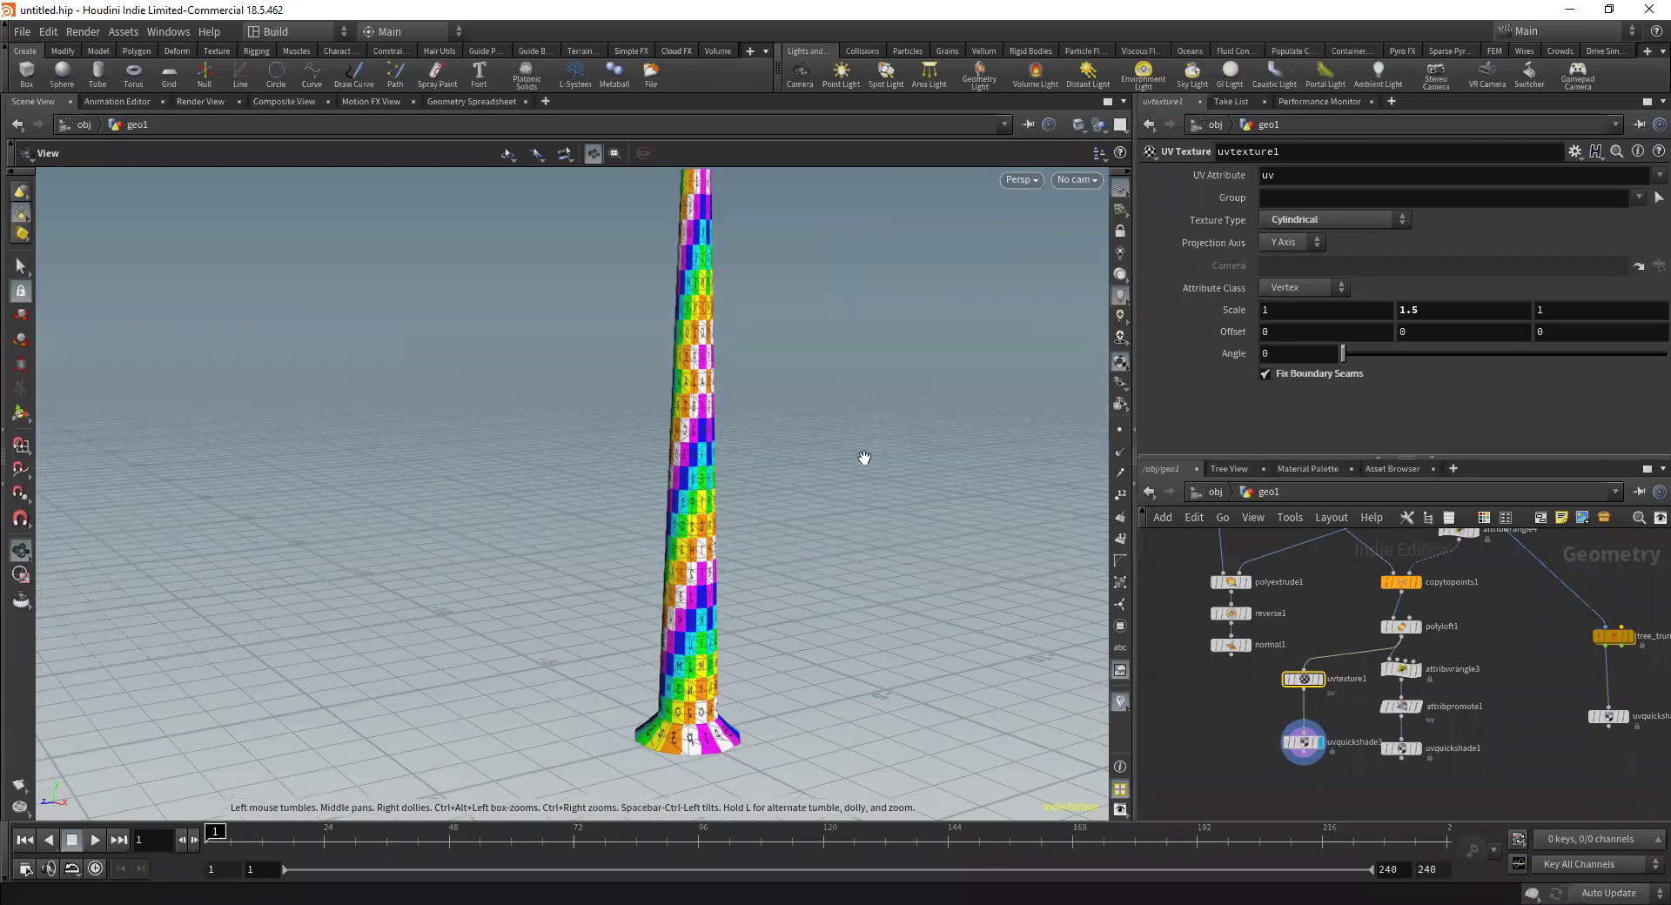
Compare the UV grid lettering at the trunk's base between the cylindrical projection and the wrangle-based UVs
right_click_drag(661, 763, 770, 405)
left_click_drag(770, 405, 627, 480)
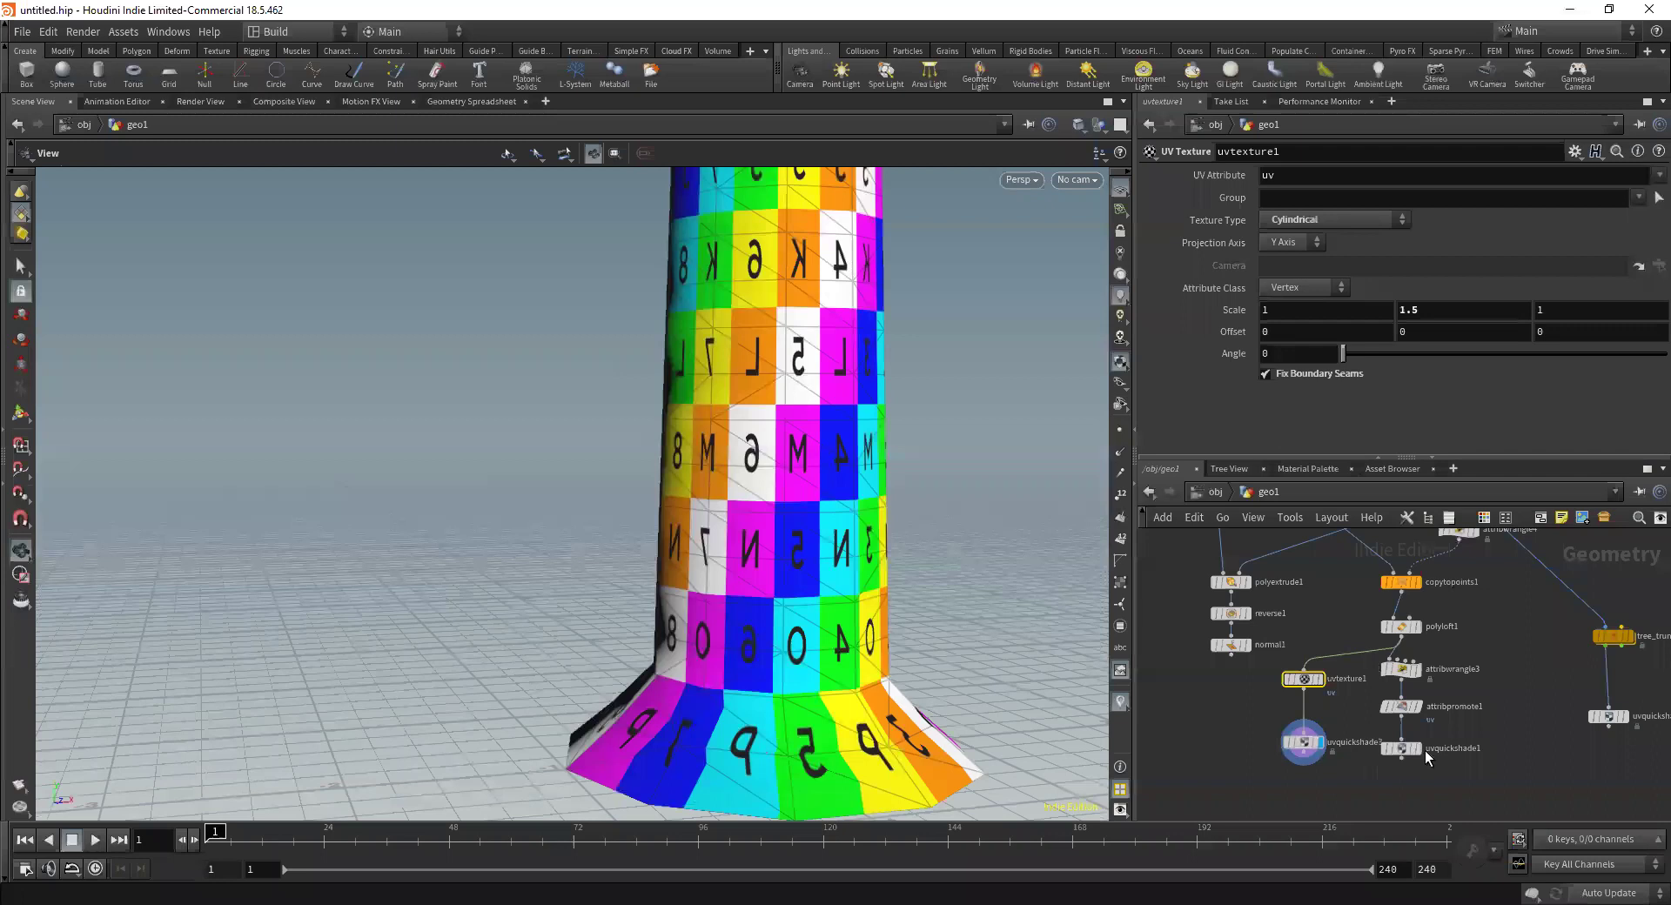
left_click(1419, 749)
left_click_drag(940, 505, 1110, 529)
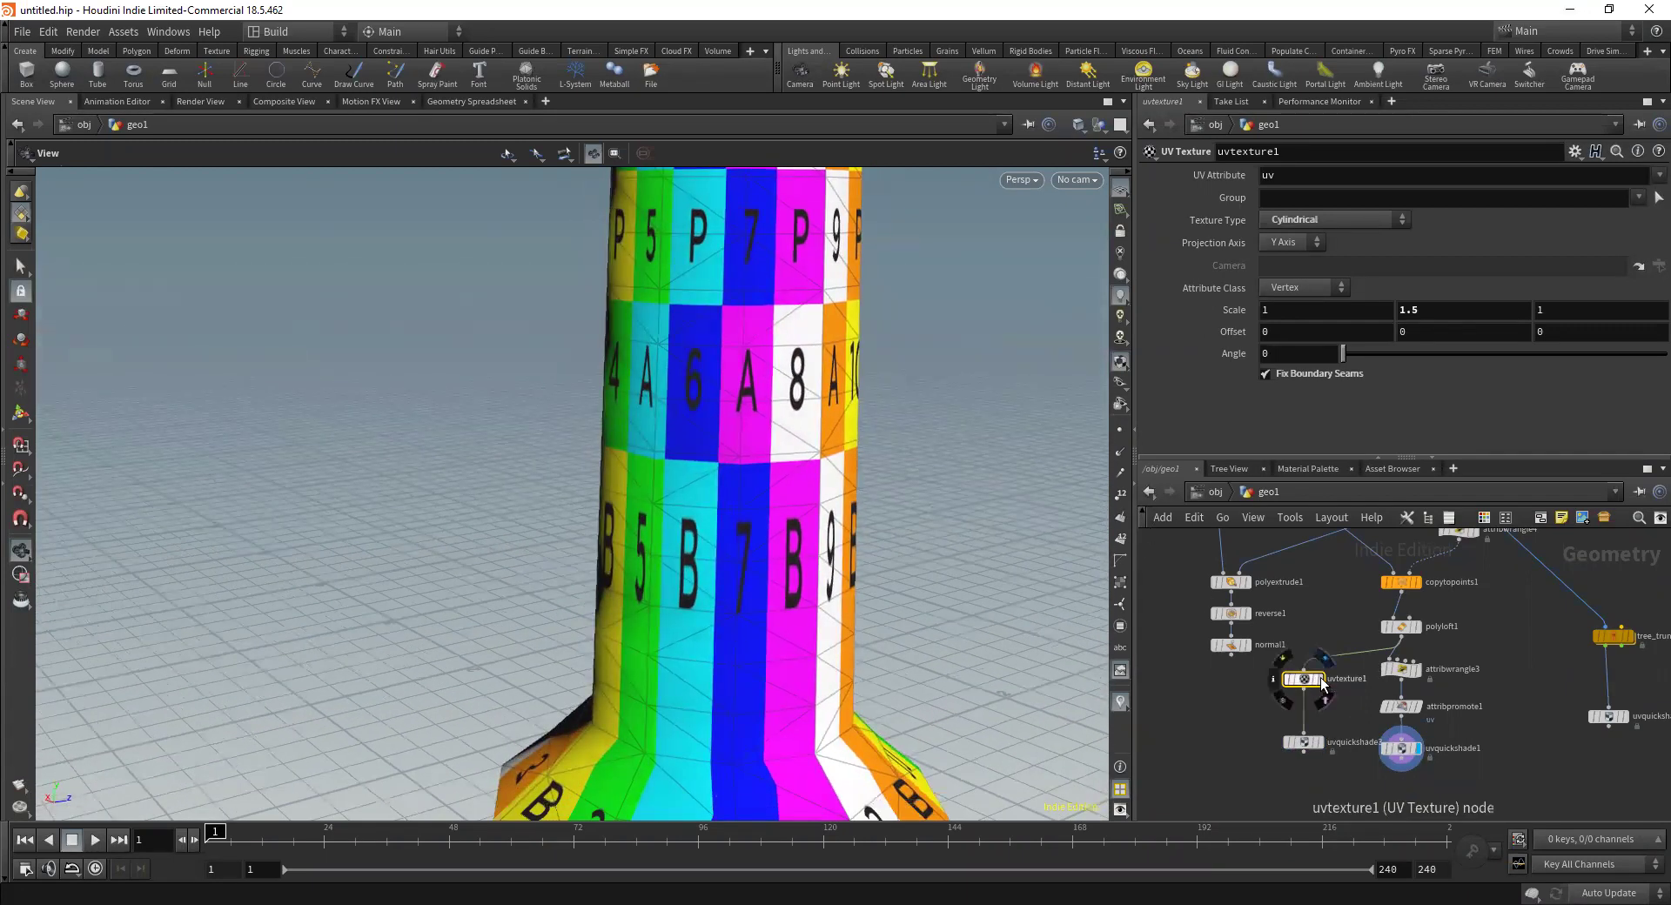
left_click(1320, 680)
left_click(1323, 744)
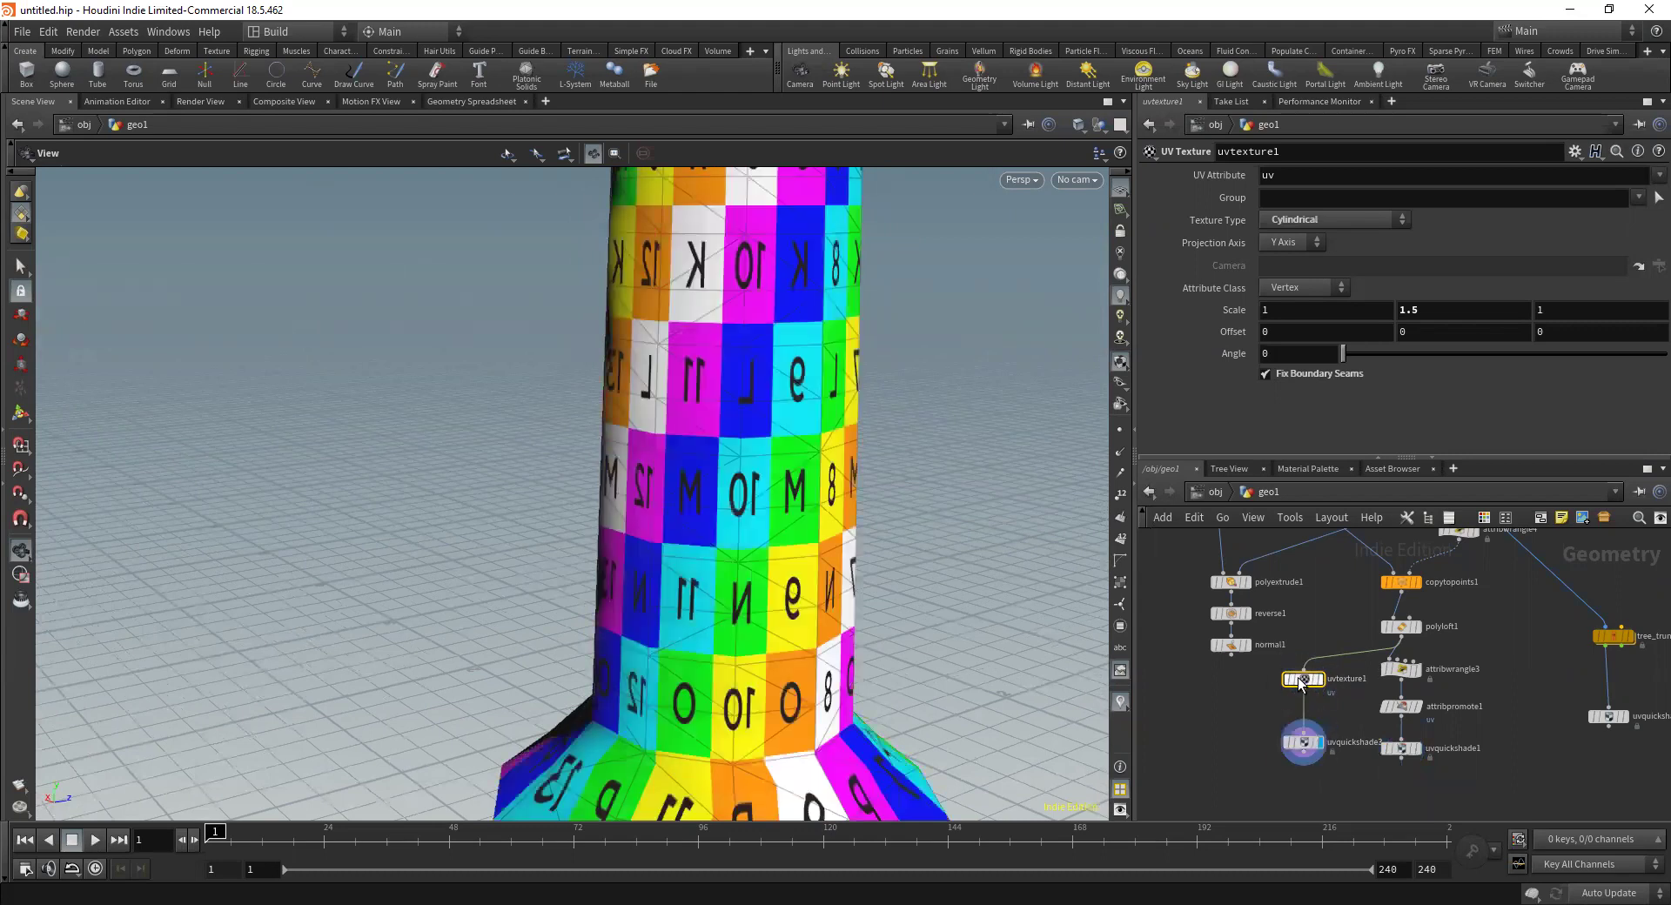
Flip the cylindrical UVs by setting uvtexture1's first scale value to -1, and check the lettering along the trunk
left_click(1283, 311)
type("-1")
key("Return")
left_click_drag(749, 384, 1251, 401)
left_click_drag(1010, 436, 877, 474)
right_click_drag(876, 473, 910, 418)
middle_click_drag(906, 392, 731, 586)
scroll(722, 561, "down", 5)
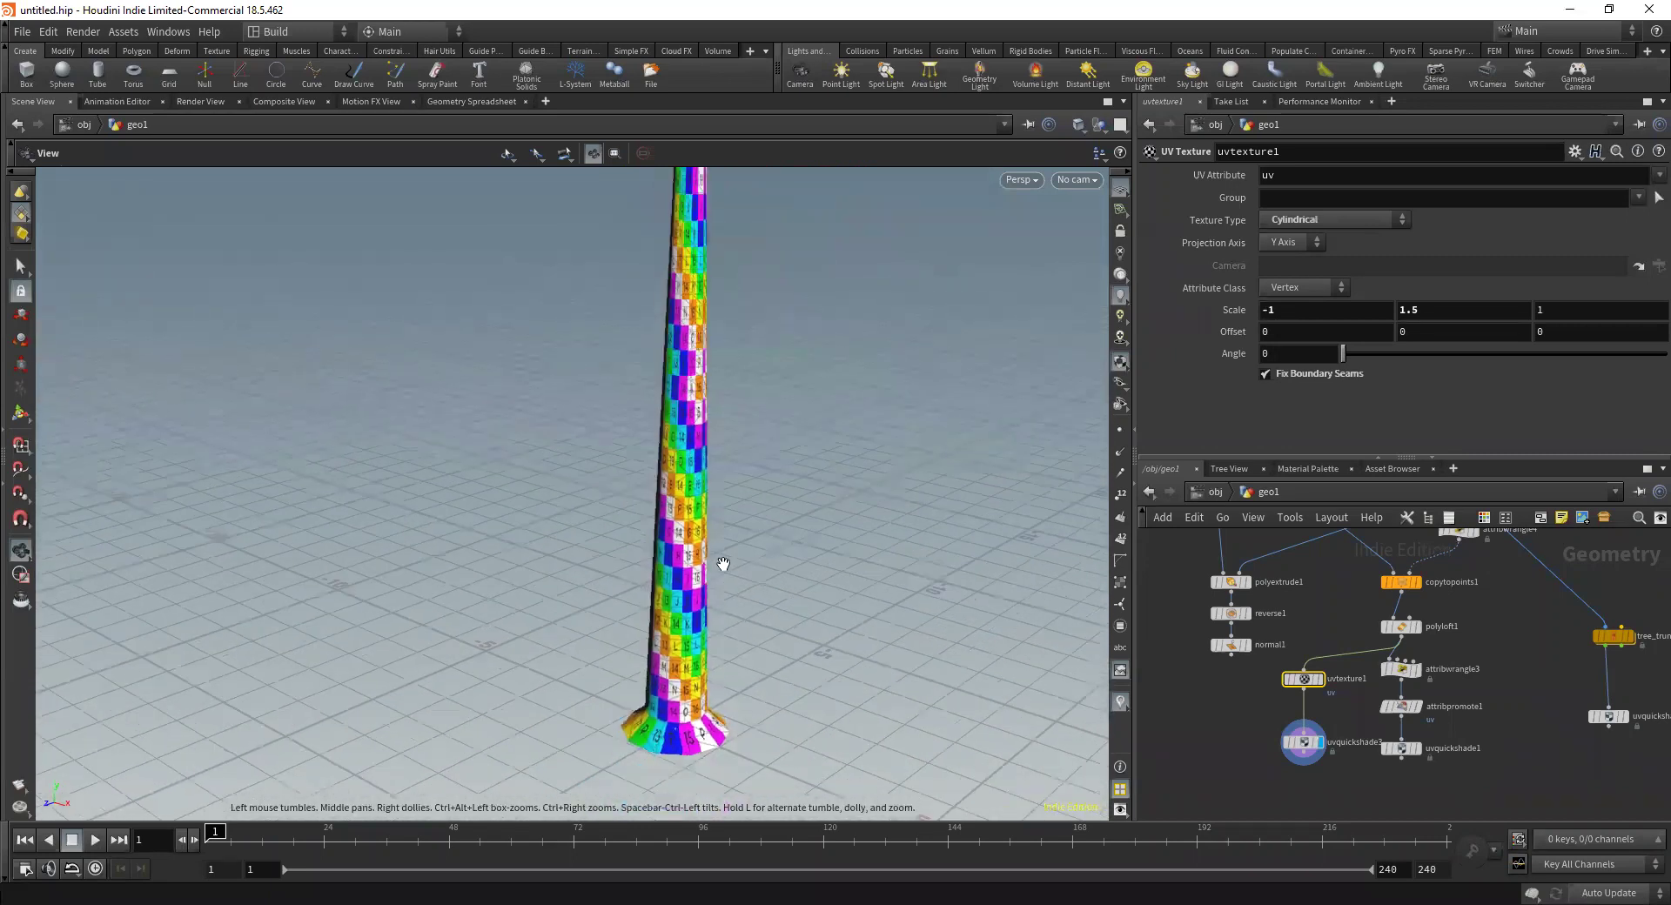
left_click_drag(701, 298, 826, 458)
middle_click_drag(826, 458, 896, 601)
Display the wrangle-based trunk shading and remove the three intermediate points from attribwrangle3's V ramp
left_click(1404, 672)
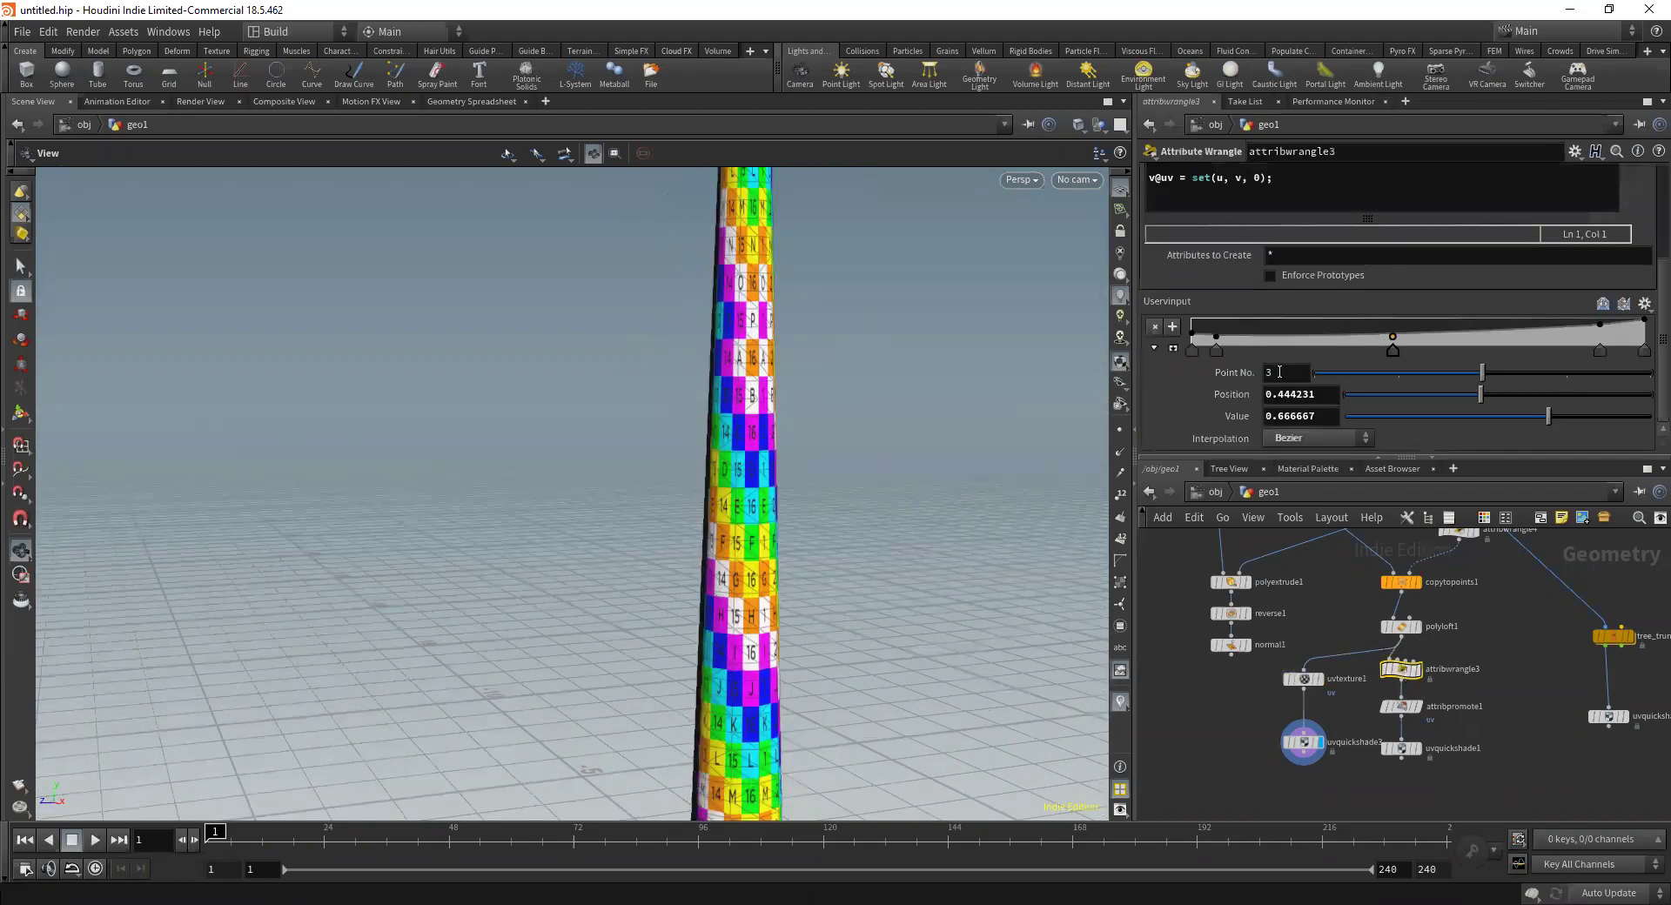
right_click_drag(800, 475, 746, 529)
middle_click_drag(1523, 651, 1503, 748)
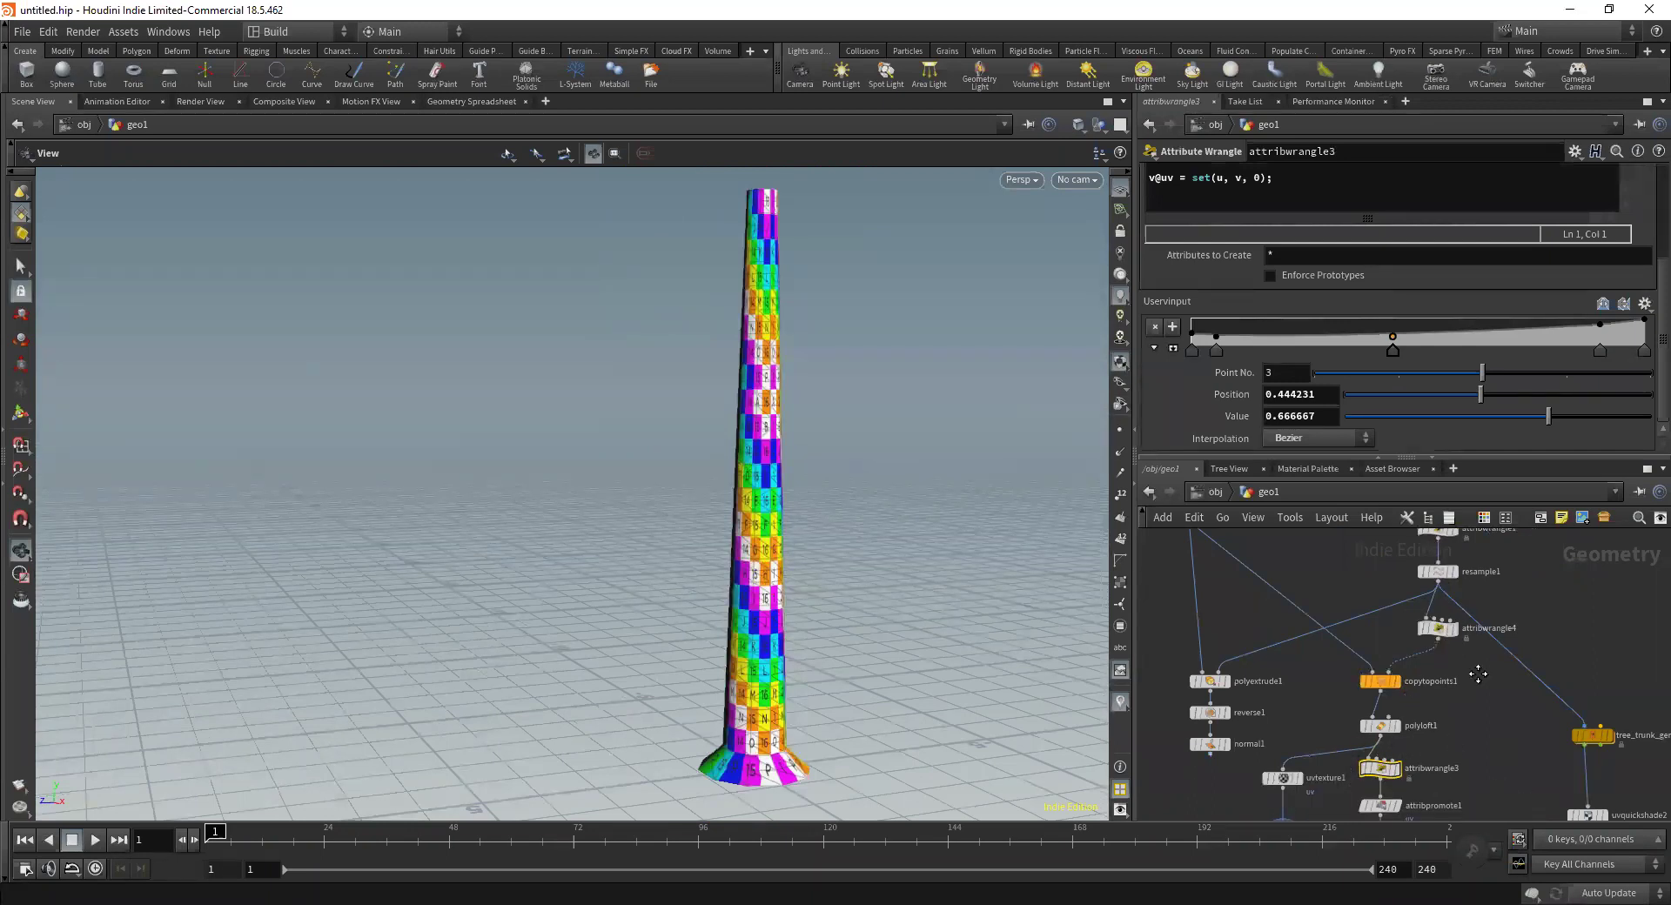
scroll(1380, 749, "down", 2)
left_click(1364, 725)
scroll(1362, 696, "up", 2)
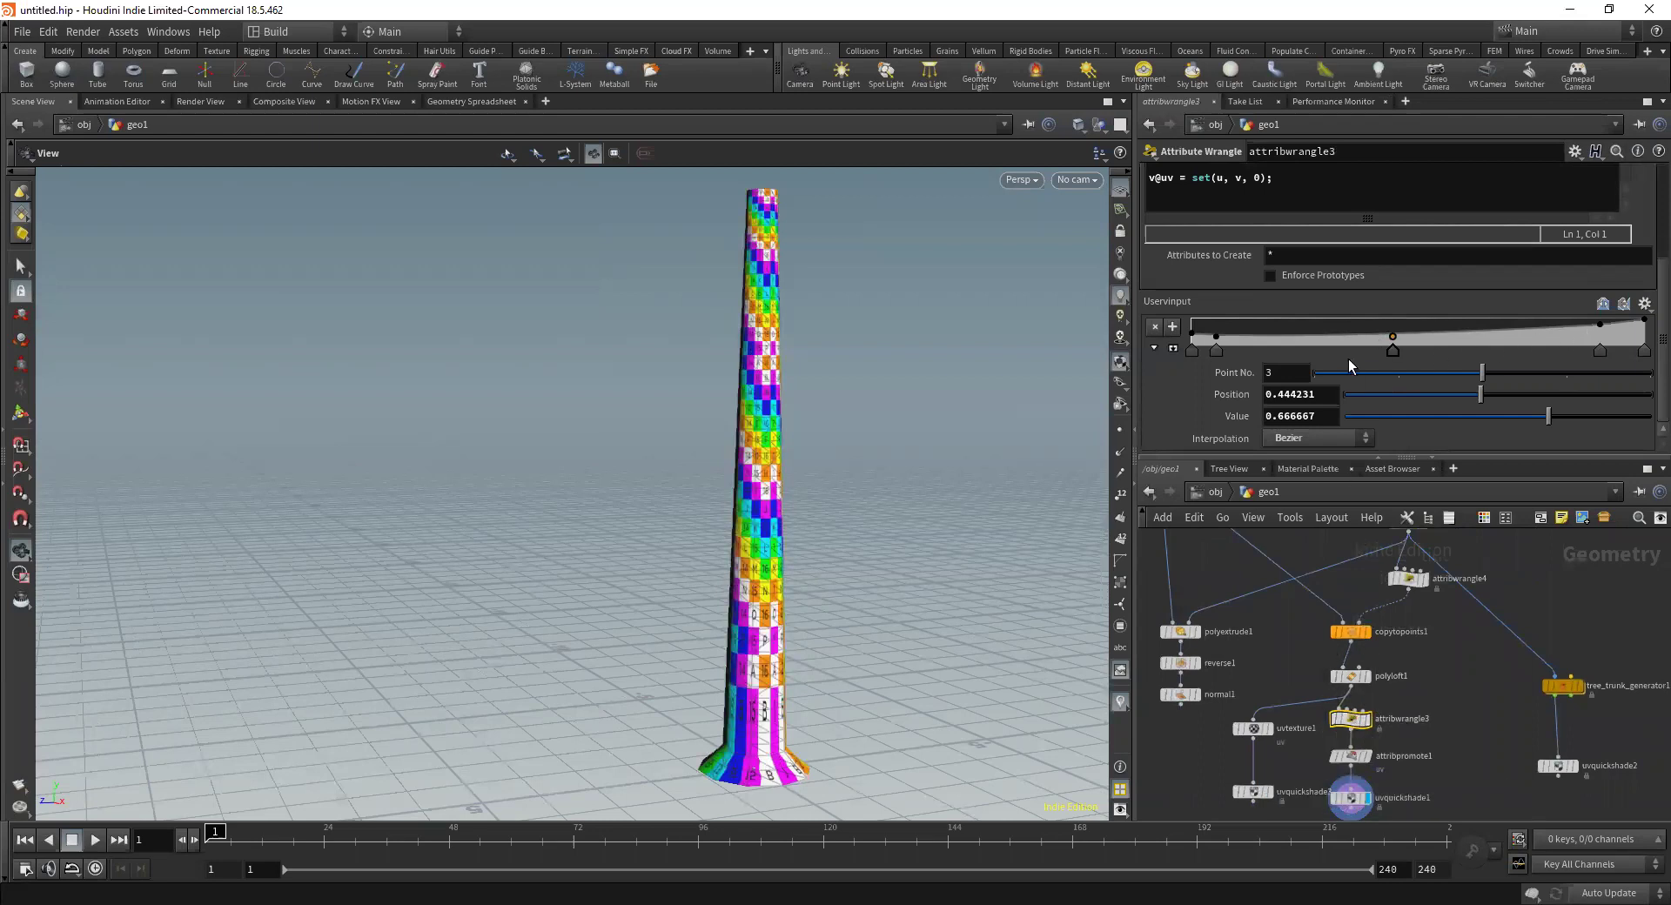
left_click(1217, 350, "ctrl")
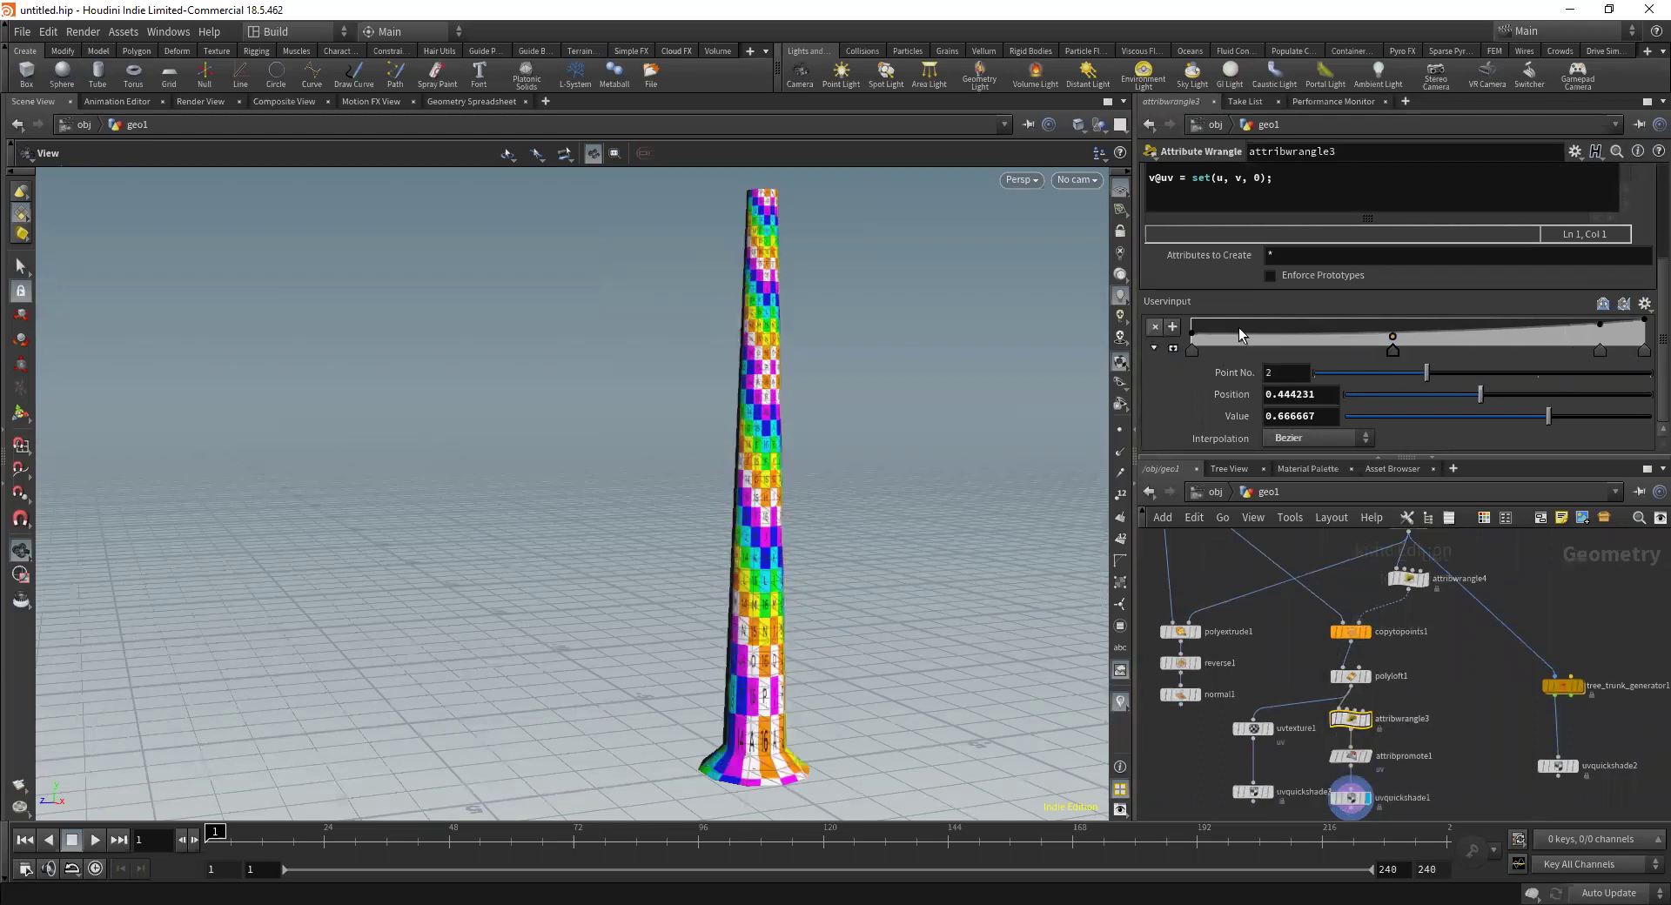
left_click(1155, 327)
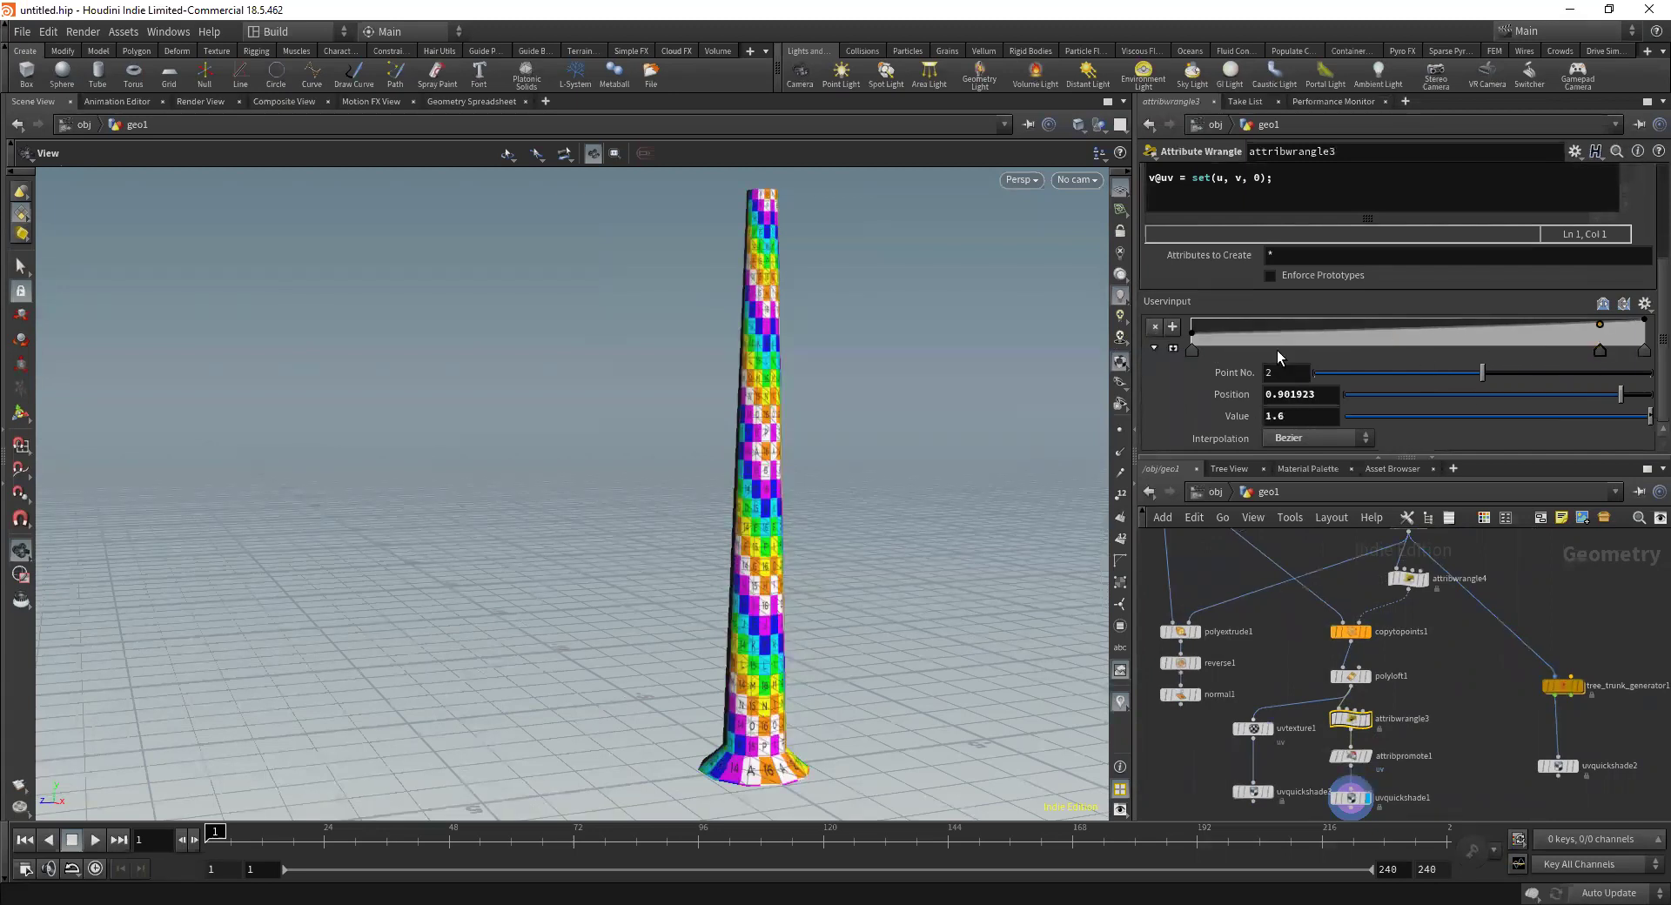
left_click(1155, 328)
Set the V ramp's start point to value 0 and its end point to value 3
mouse_move(1192, 334)
left_mouse_down()
mouse_move(1189, 351)
mouse_move(1194, 313)
mouse_move(1184, 353)
left_mouse_up()
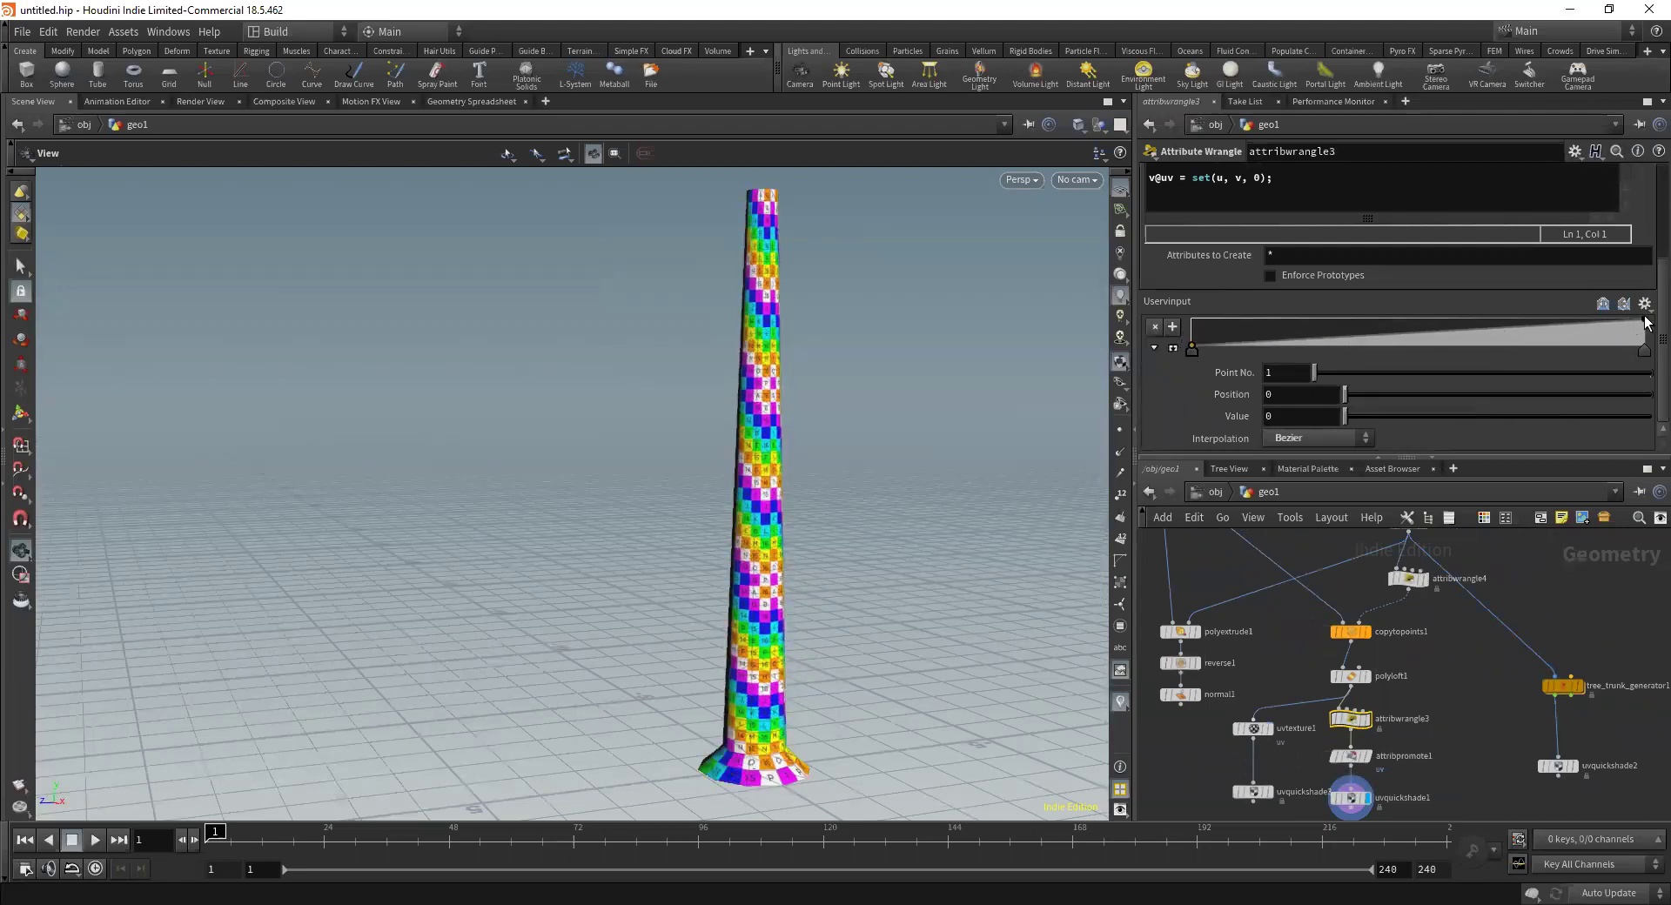
left_click(1645, 322)
left_click(1311, 414)
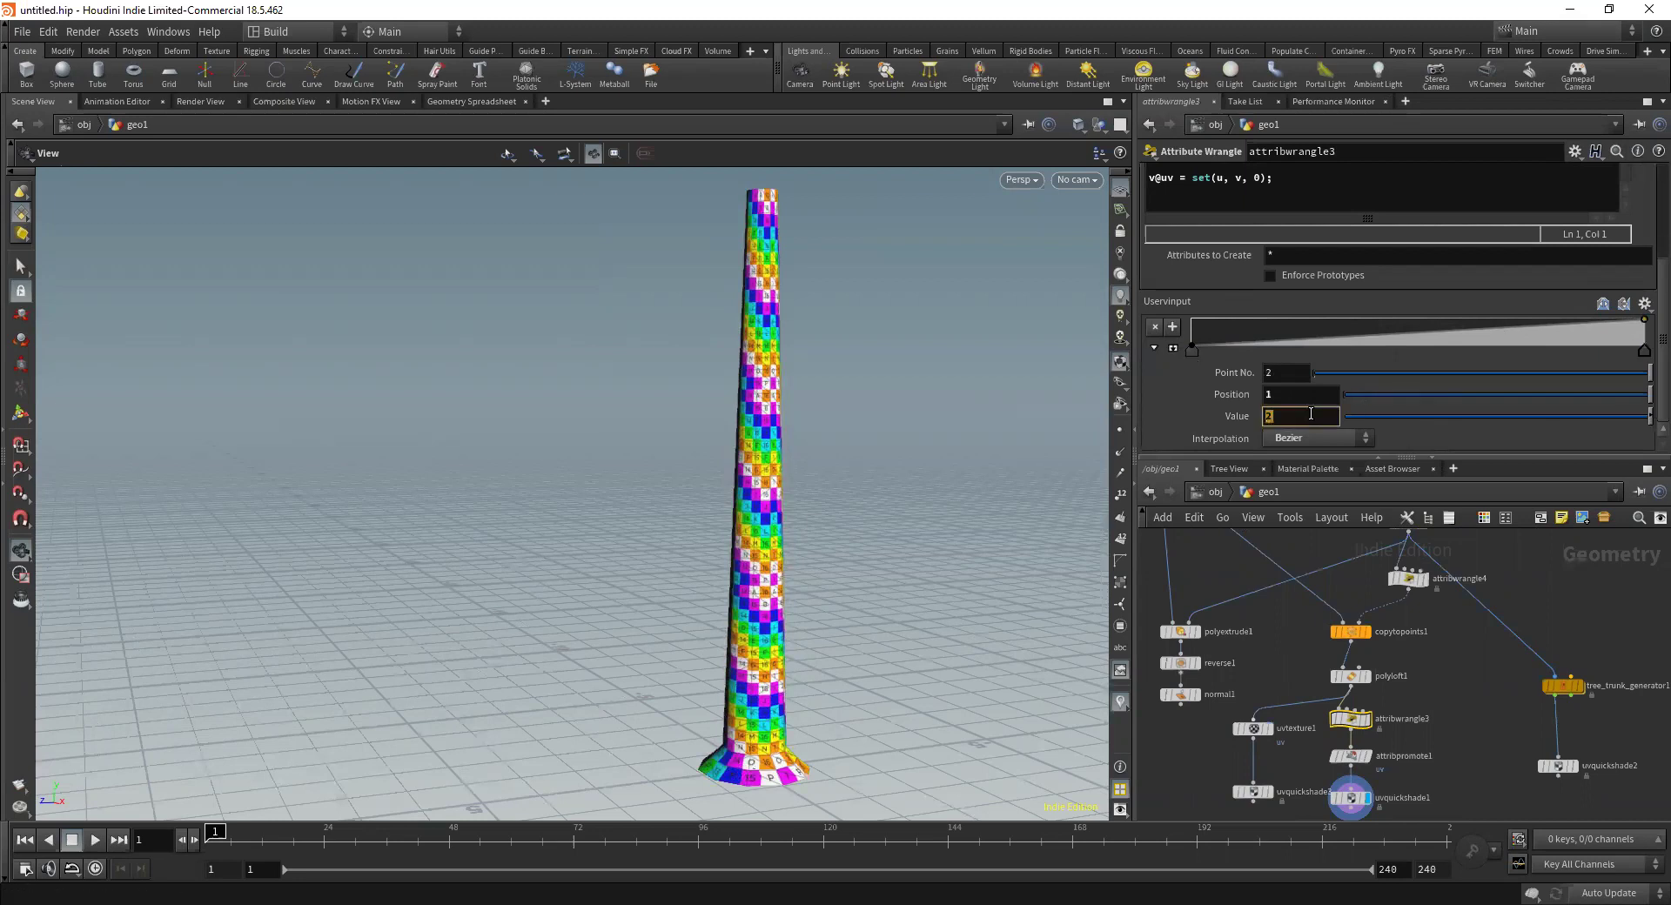
key("Return")
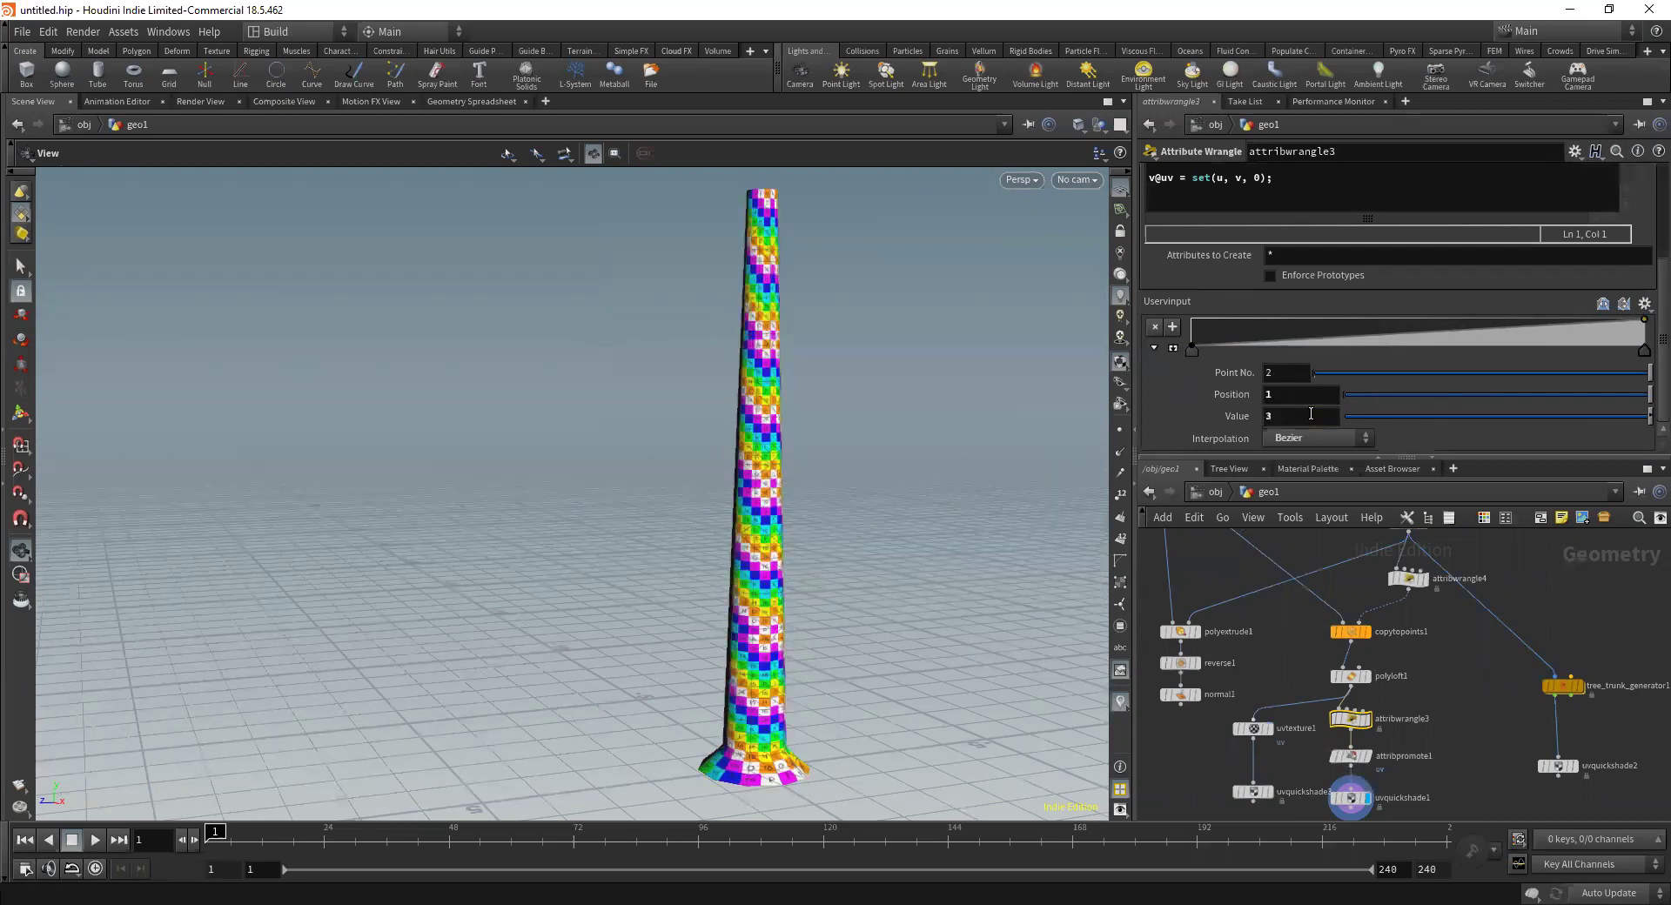
Add two V ramp points with value 0 at positions 0.455769 and 0.776923
mouse_move(1397, 333)
left_mouse_down()
mouse_move(1397, 315)
mouse_move(1399, 364)
left_mouse_up()
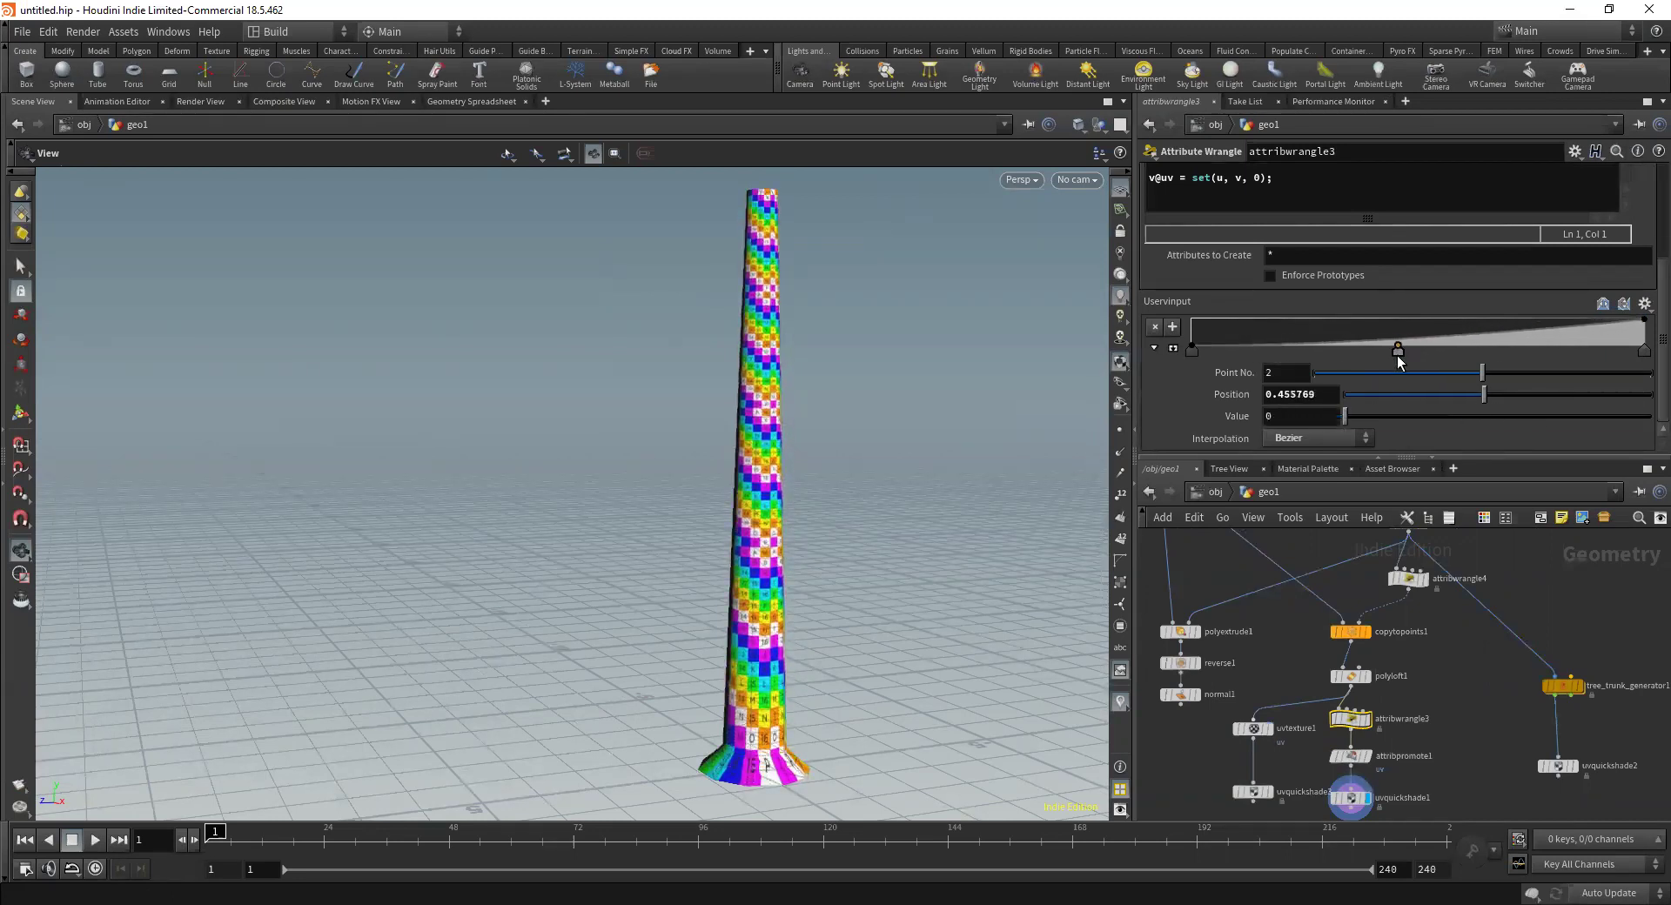
left_click(1543, 348)
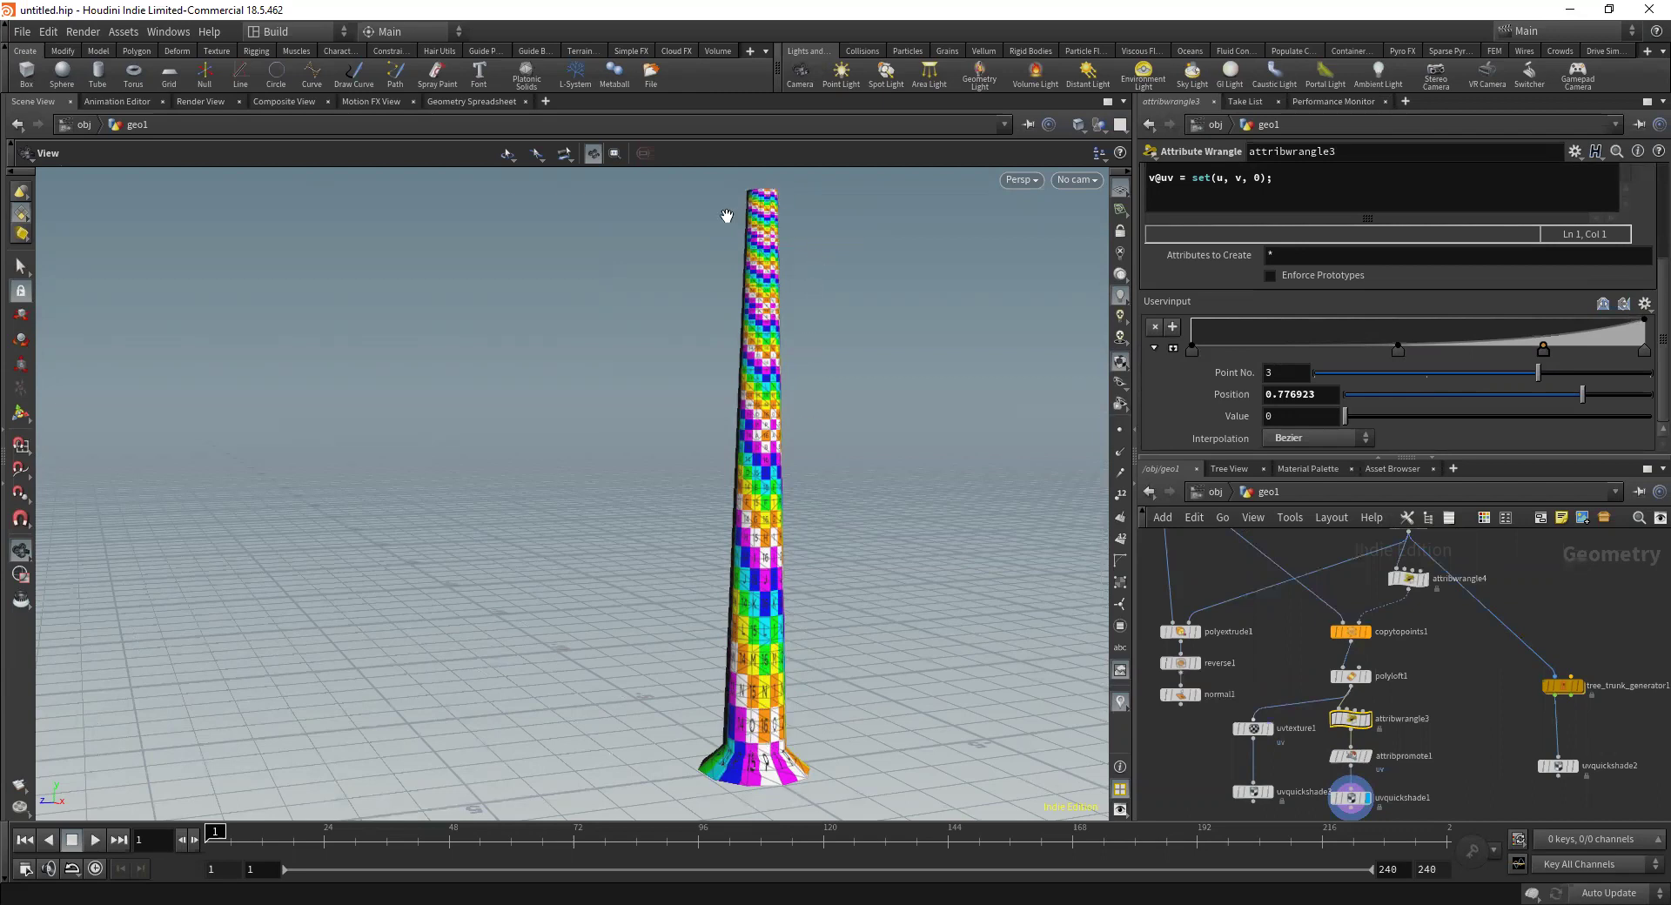
Duplicate the UV Quick Shade node, feed the copy from attribpromote1, and display it
middle_click_drag(1508, 708, 1439, 628)
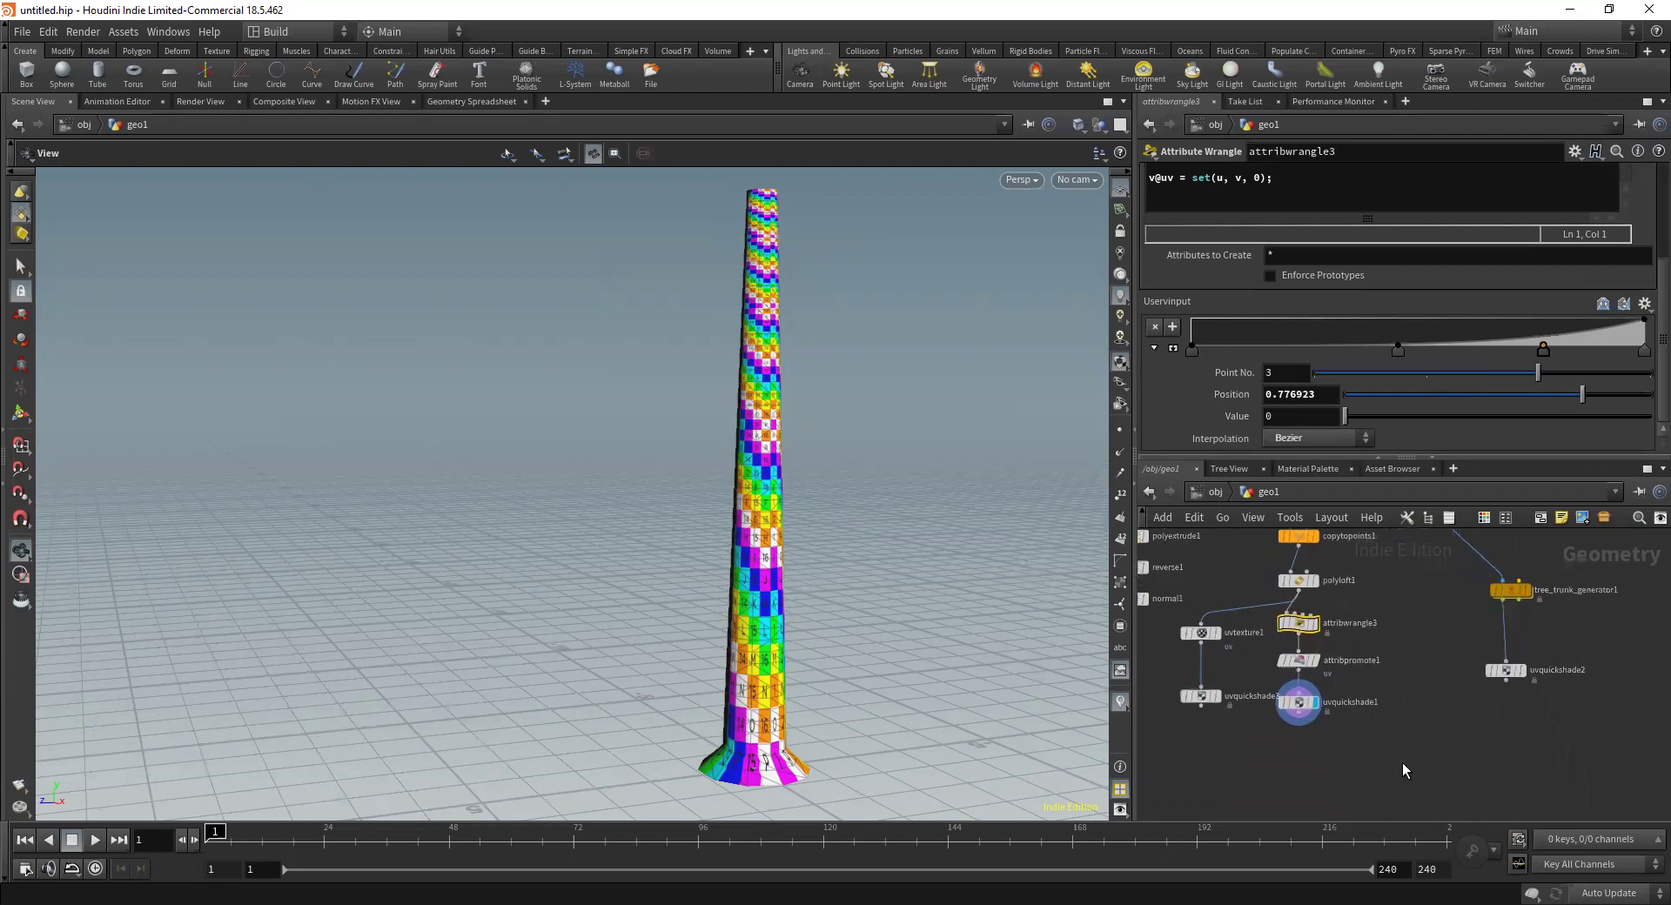
key("Tab")
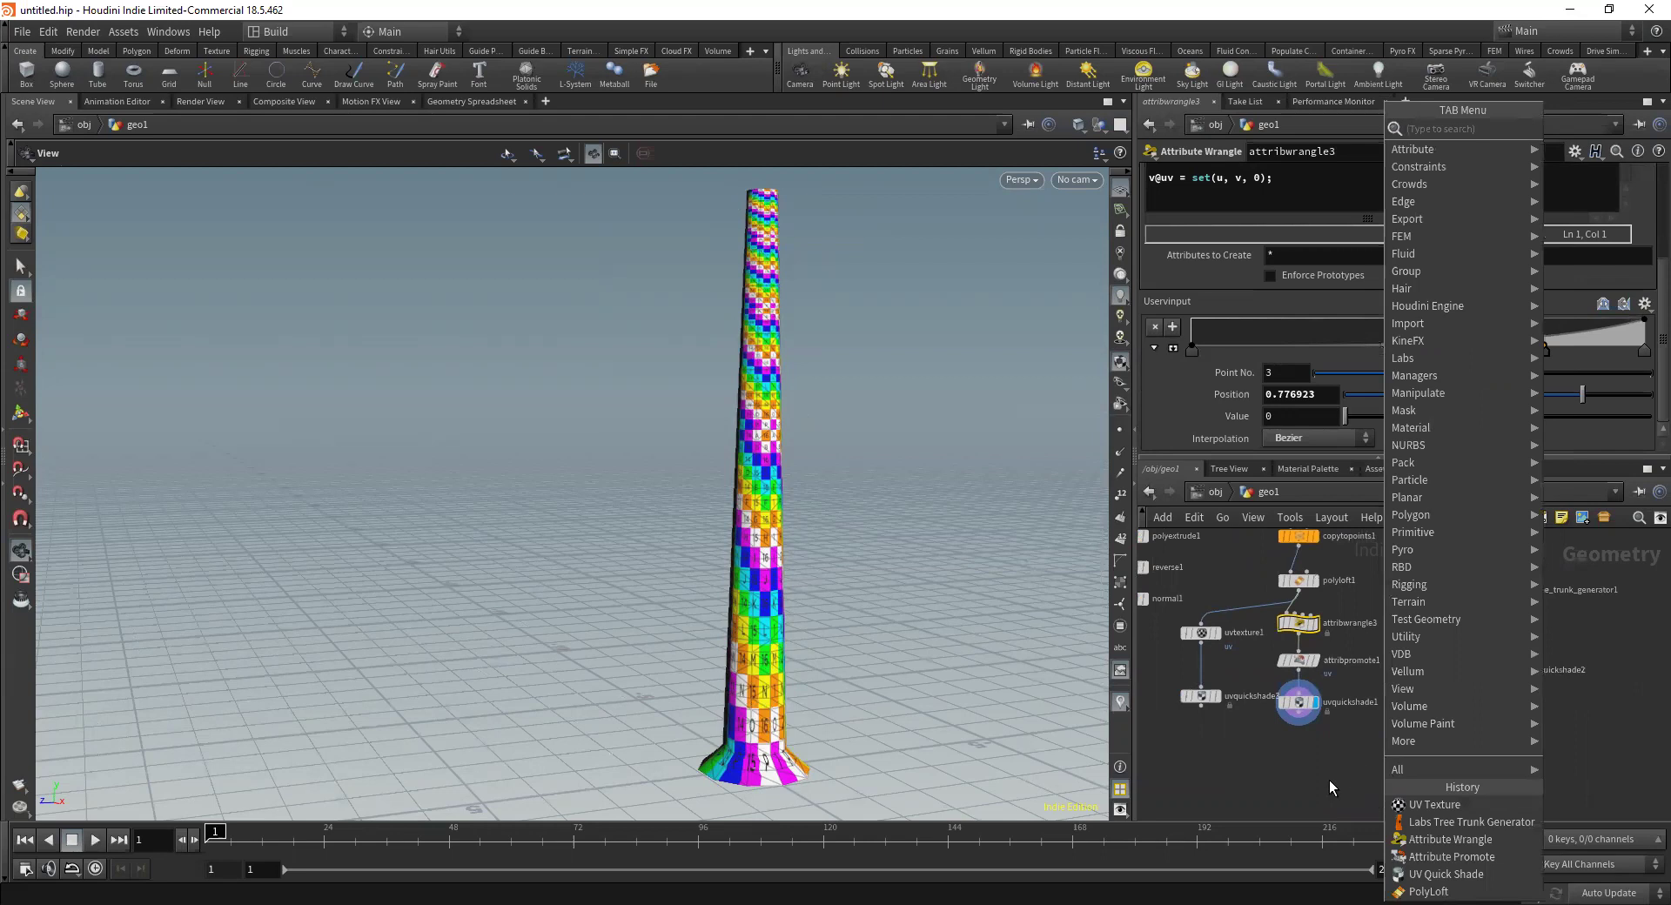
left_click(1298, 702)
key("ctrl+c")
key("ctrl+v")
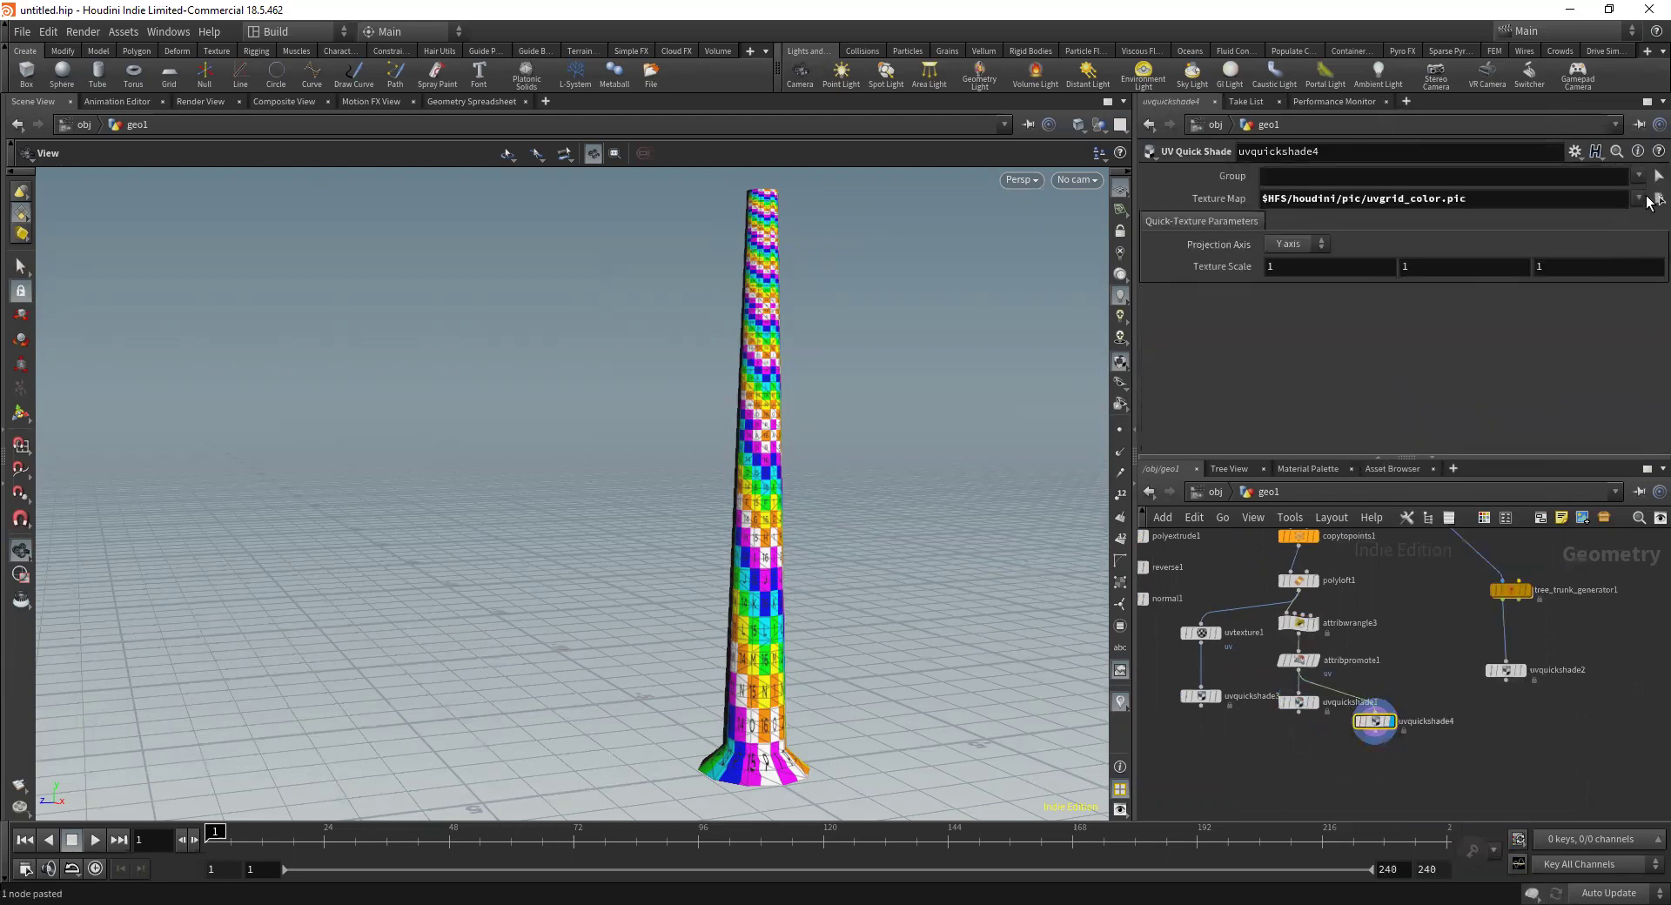
Set uvquickshade4's texture map to $HFS/houdini/pic/Mandril.rat
left_click(1656, 198)
scroll(1289, 305, "down", 5)
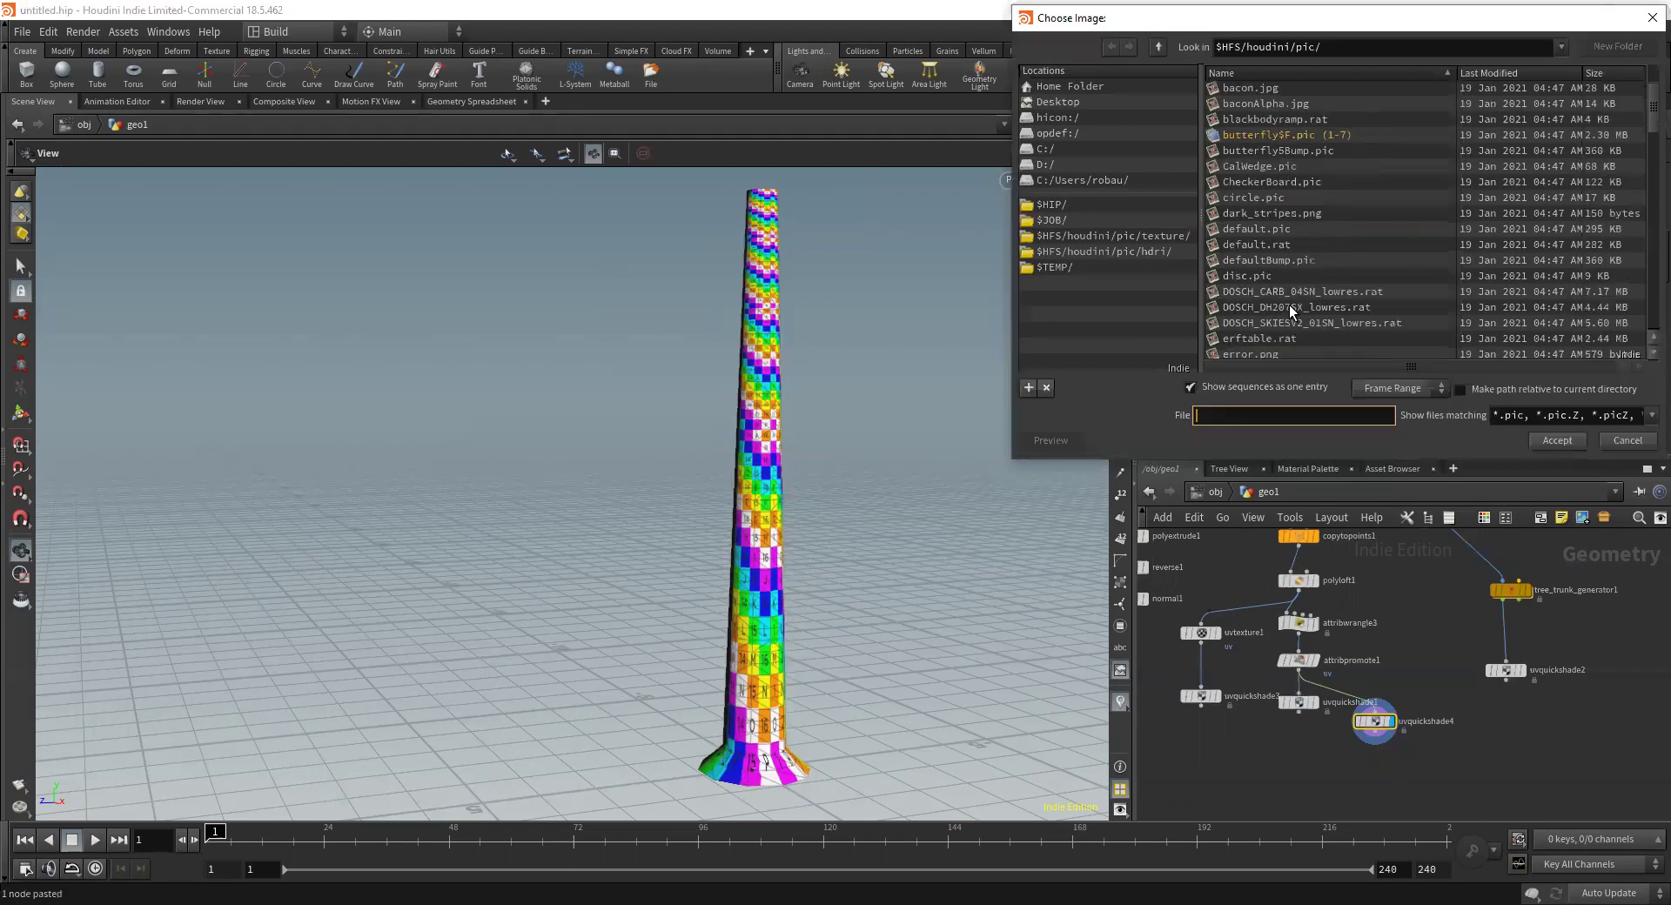
scroll(1289, 305, "up", 5)
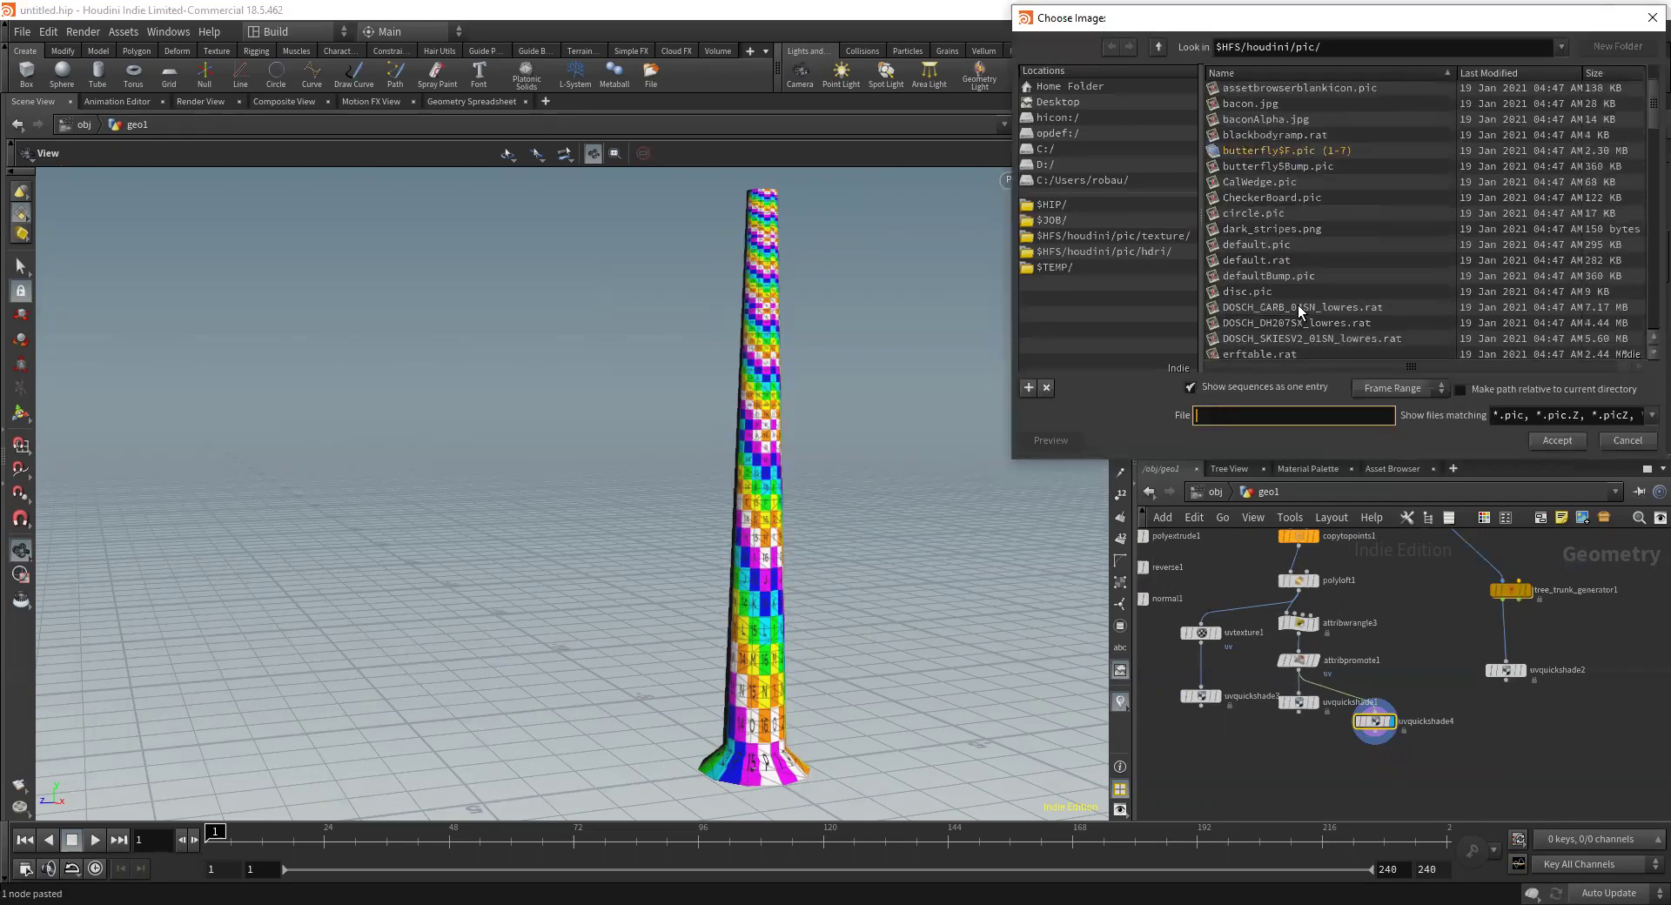
double_click(1245, 120)
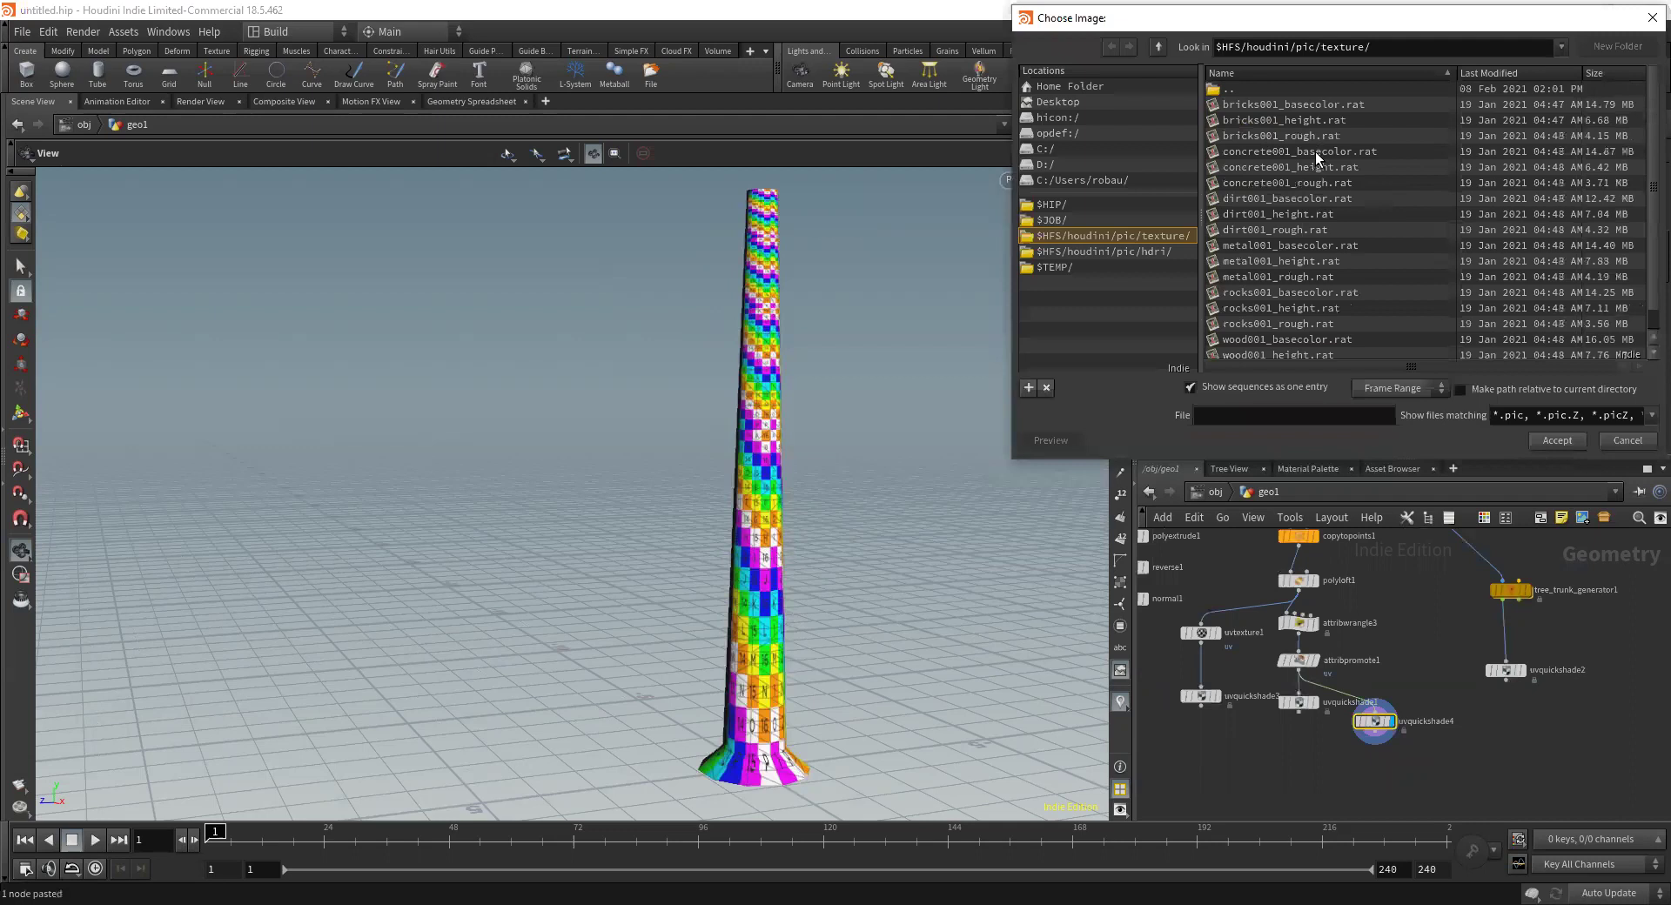
left_click_drag(1654, 100, 1653, 167)
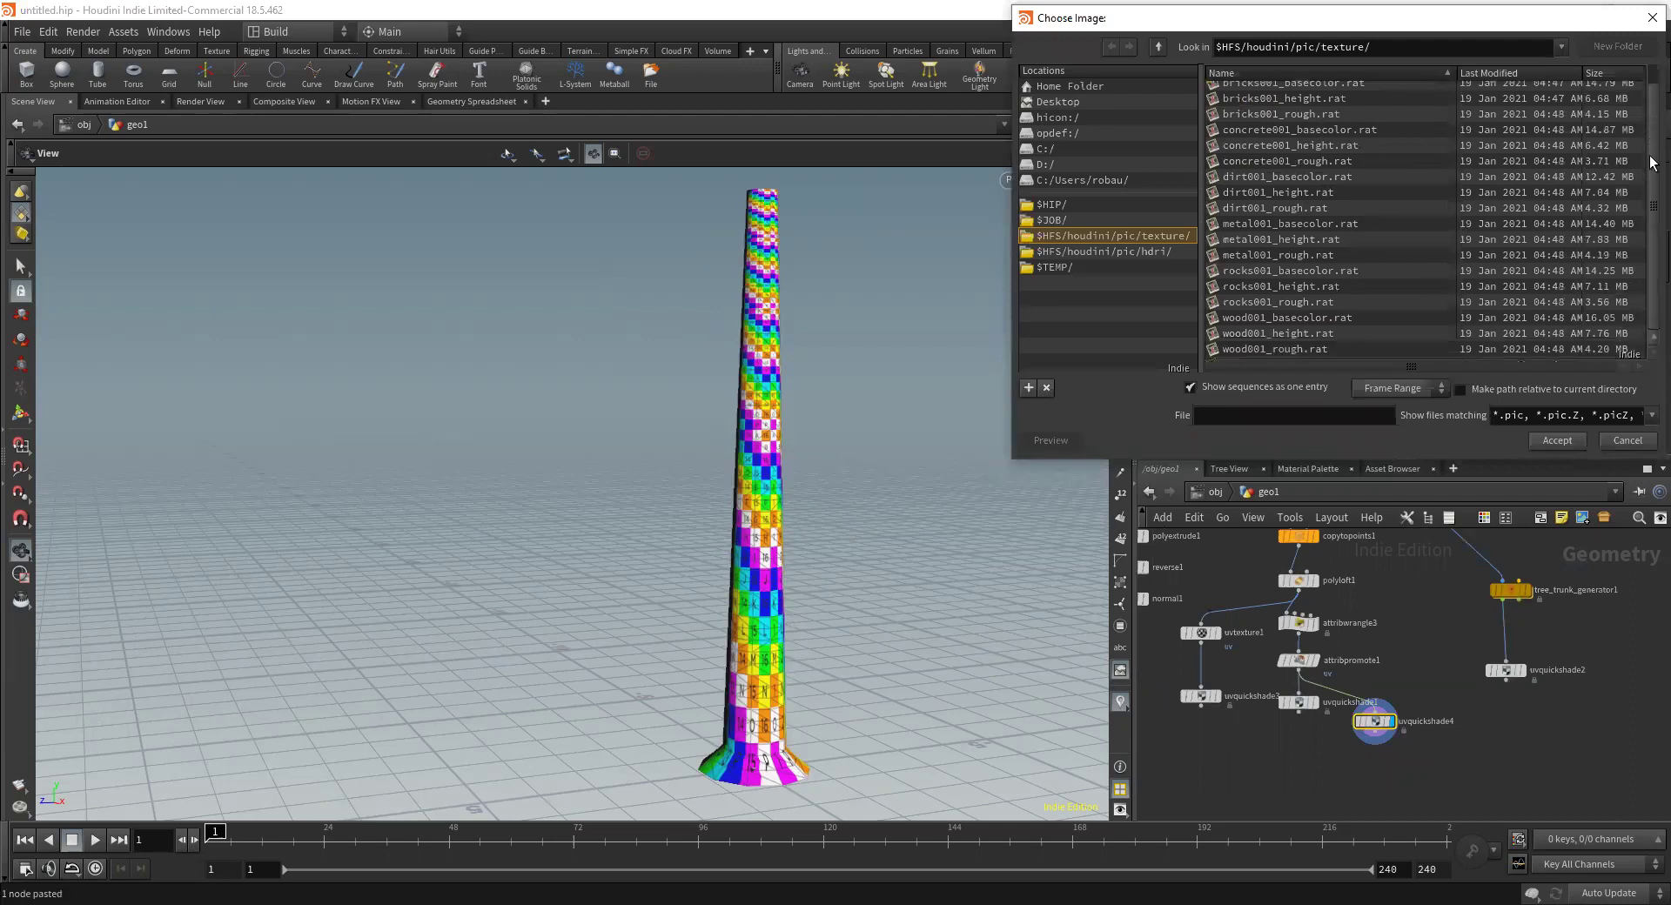
scroll(1653, 162, "up", 2)
double_click(1239, 91)
scroll(1271, 291, "down", 6)
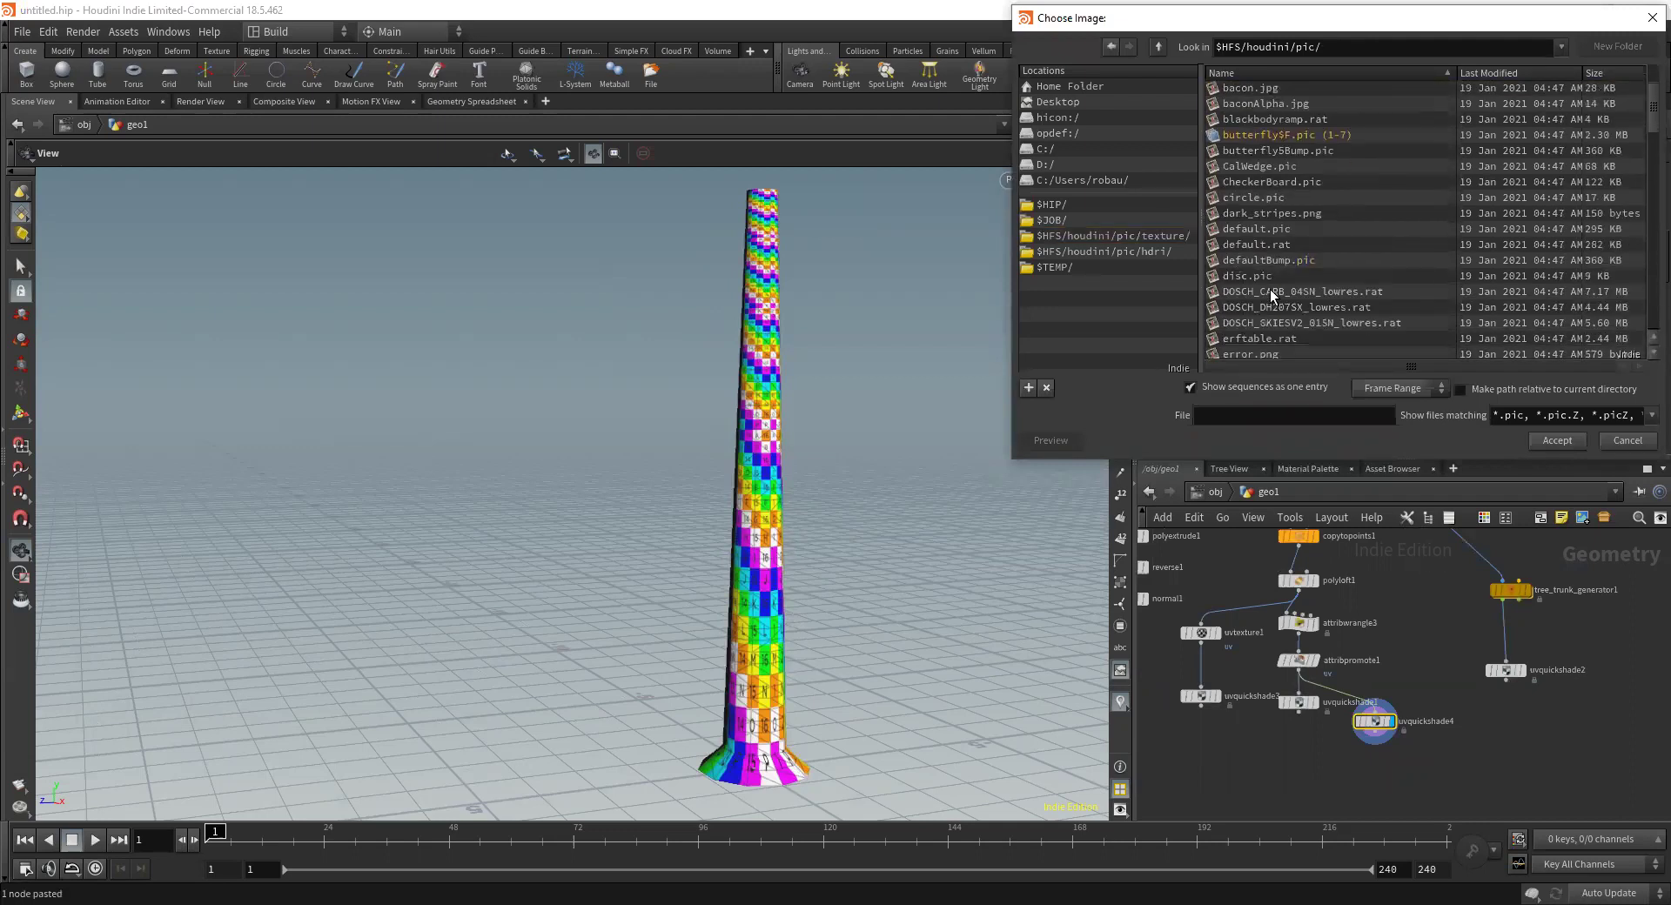
scroll(1271, 293, "down", 7)
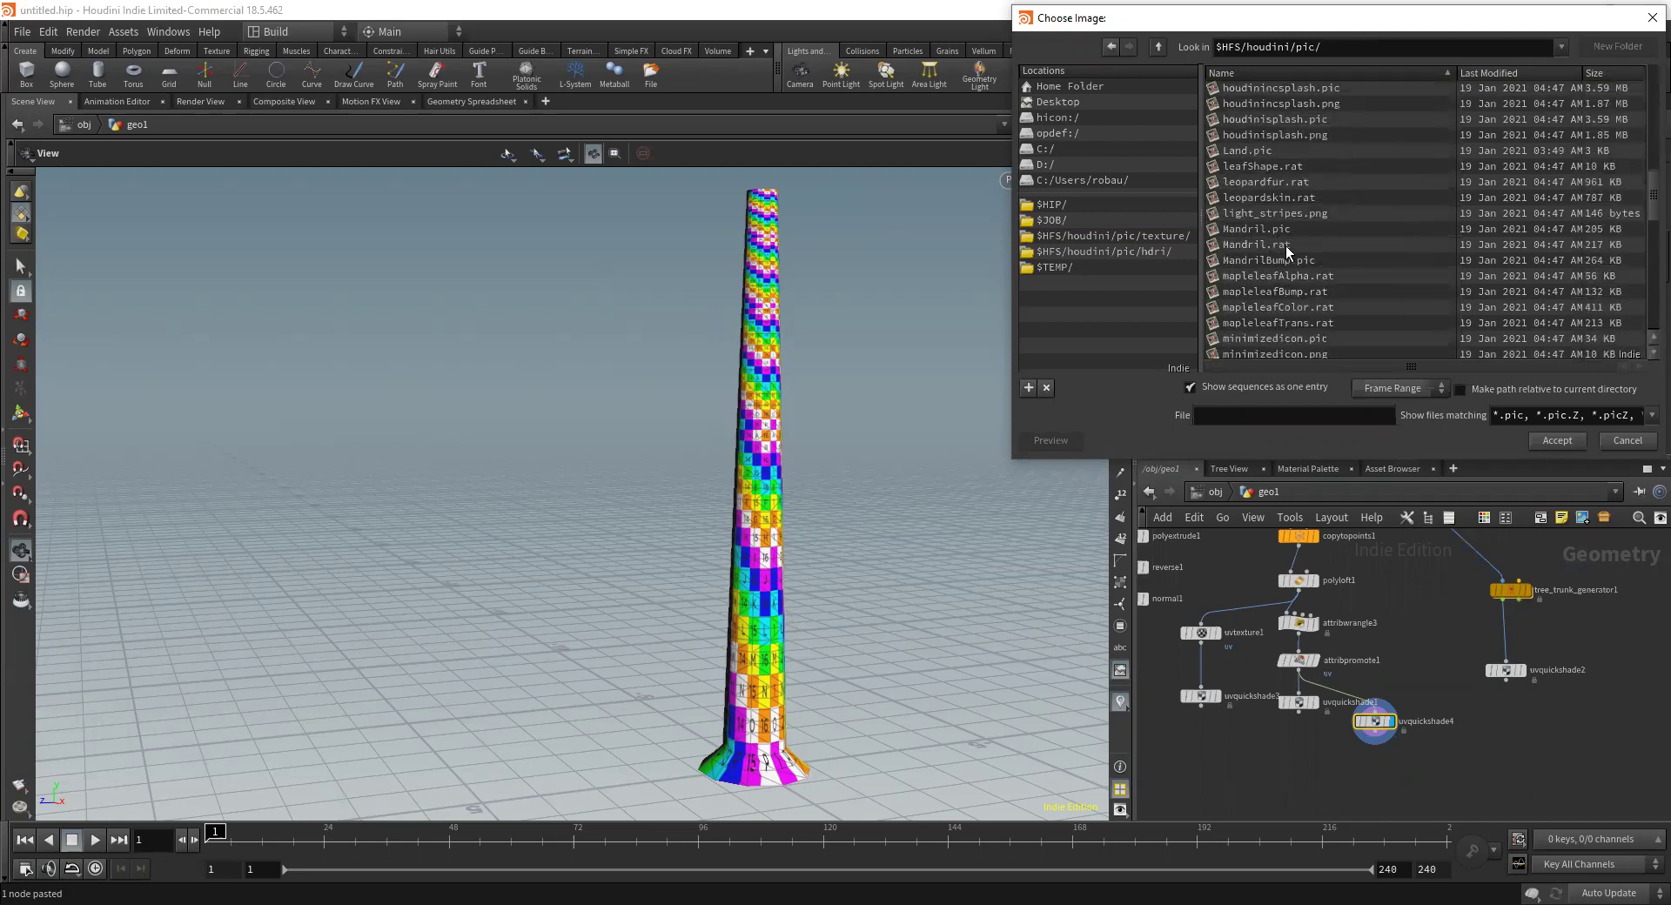
double_click(1287, 245)
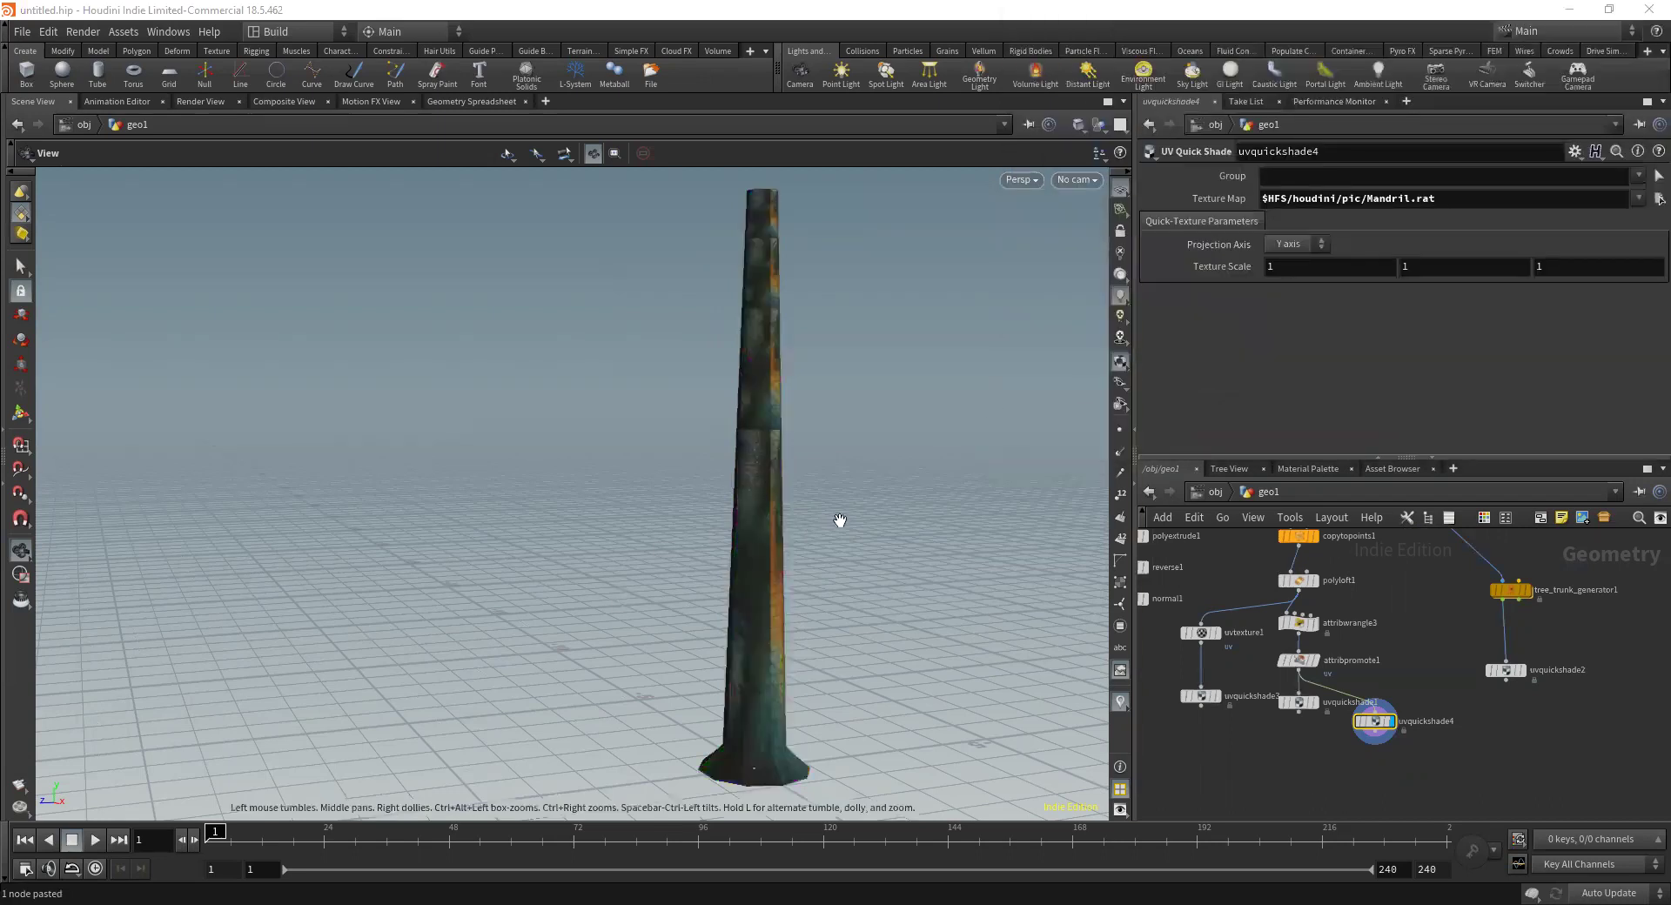
Remove the point at 0.776923 from attribwrangle3's V ramp and move the remaining intermediate point to position 0.155769
left_click_drag(824, 519, 846, 481)
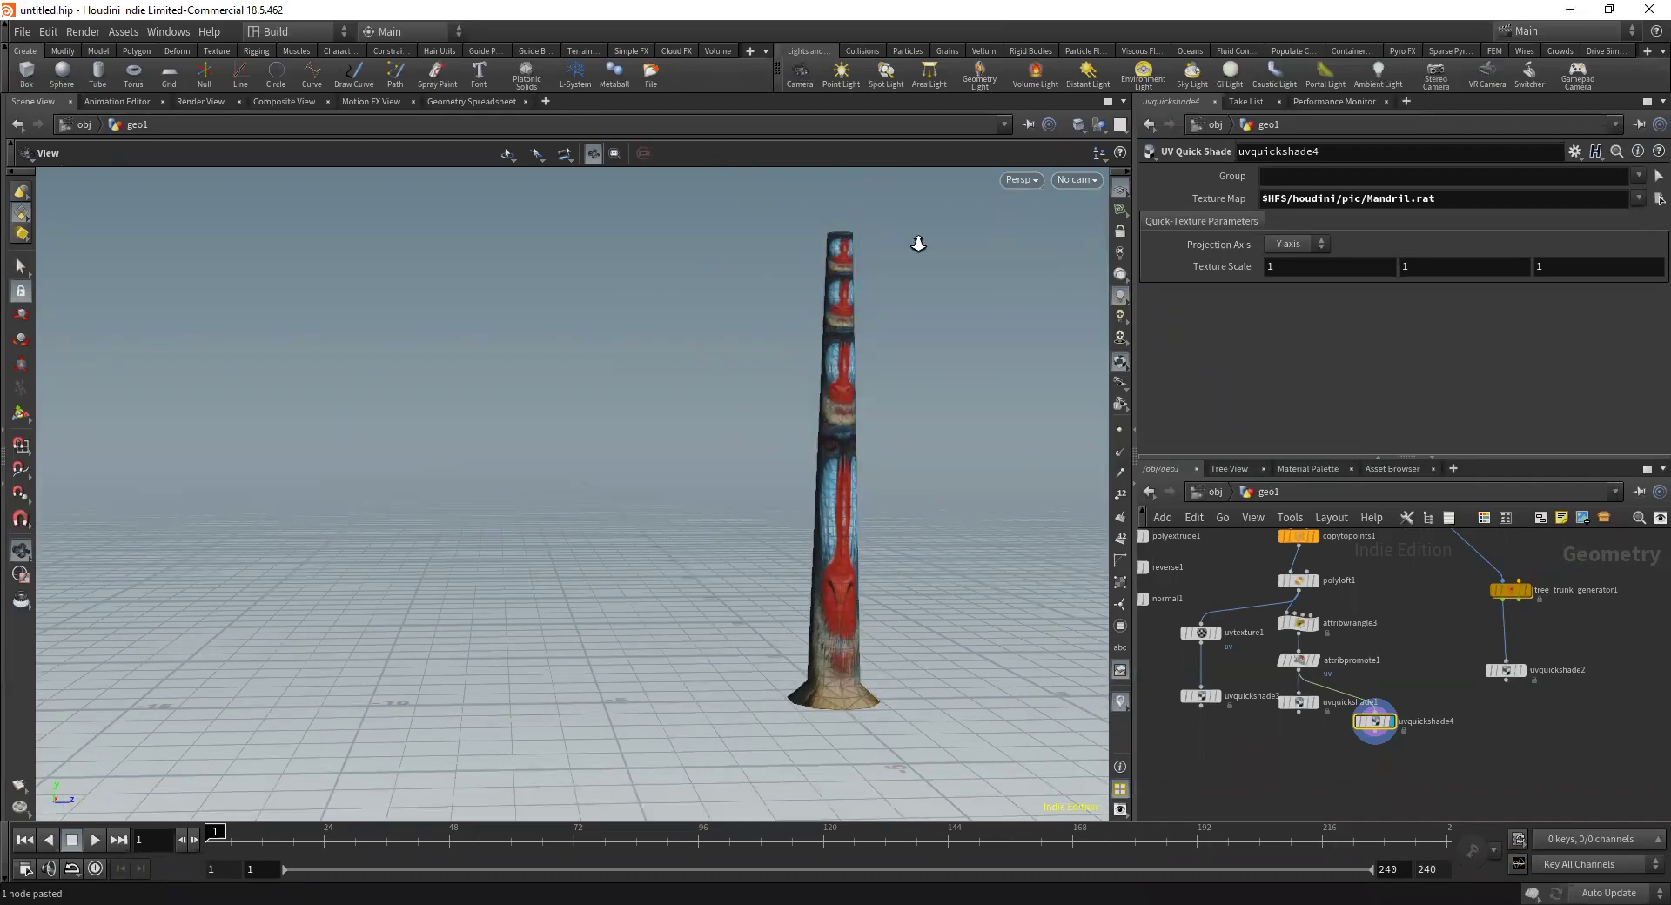
scroll(917, 250, "up", 5)
middle_click_drag(862, 298, 754, 368)
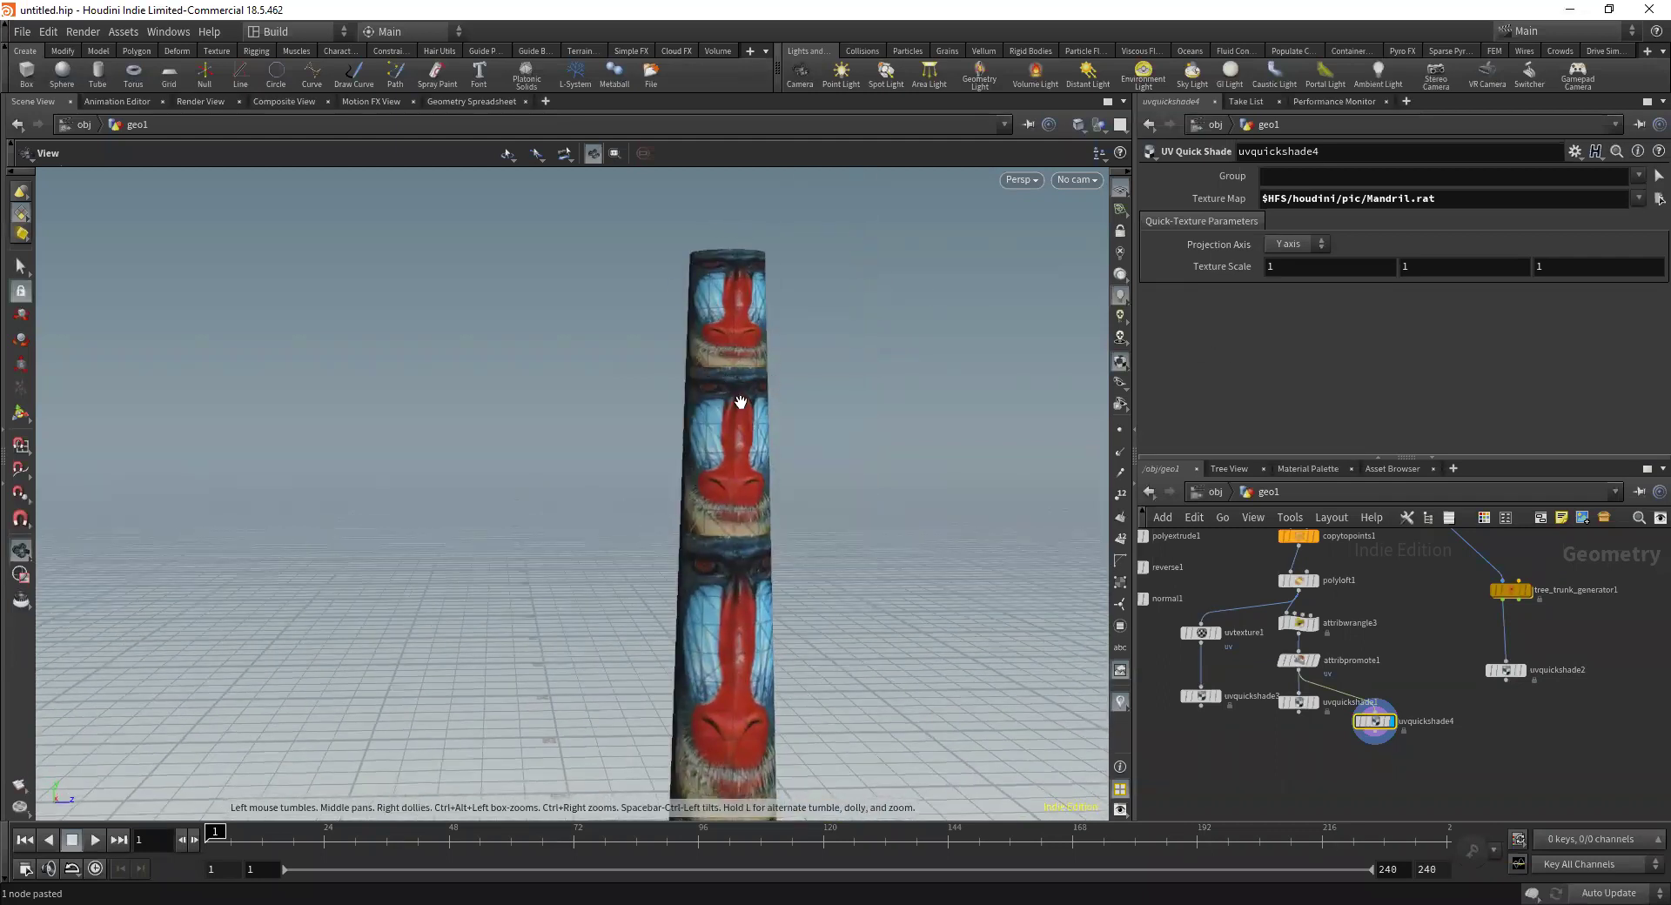
middle_click_drag(731, 365, 678, 437)
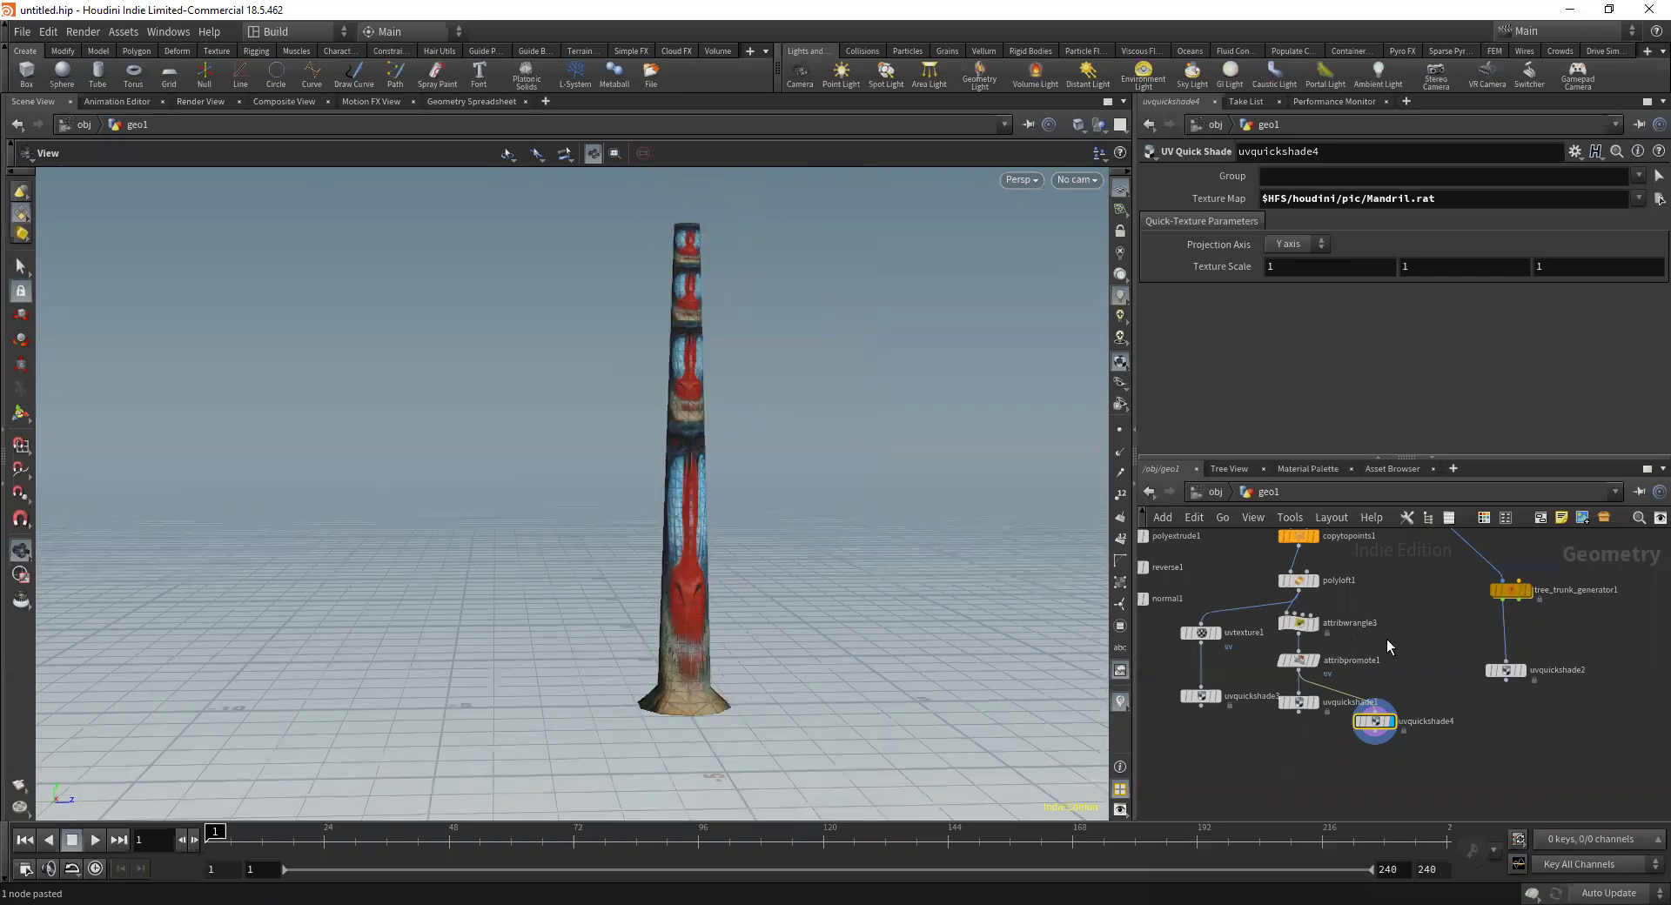
left_click(1298, 624)
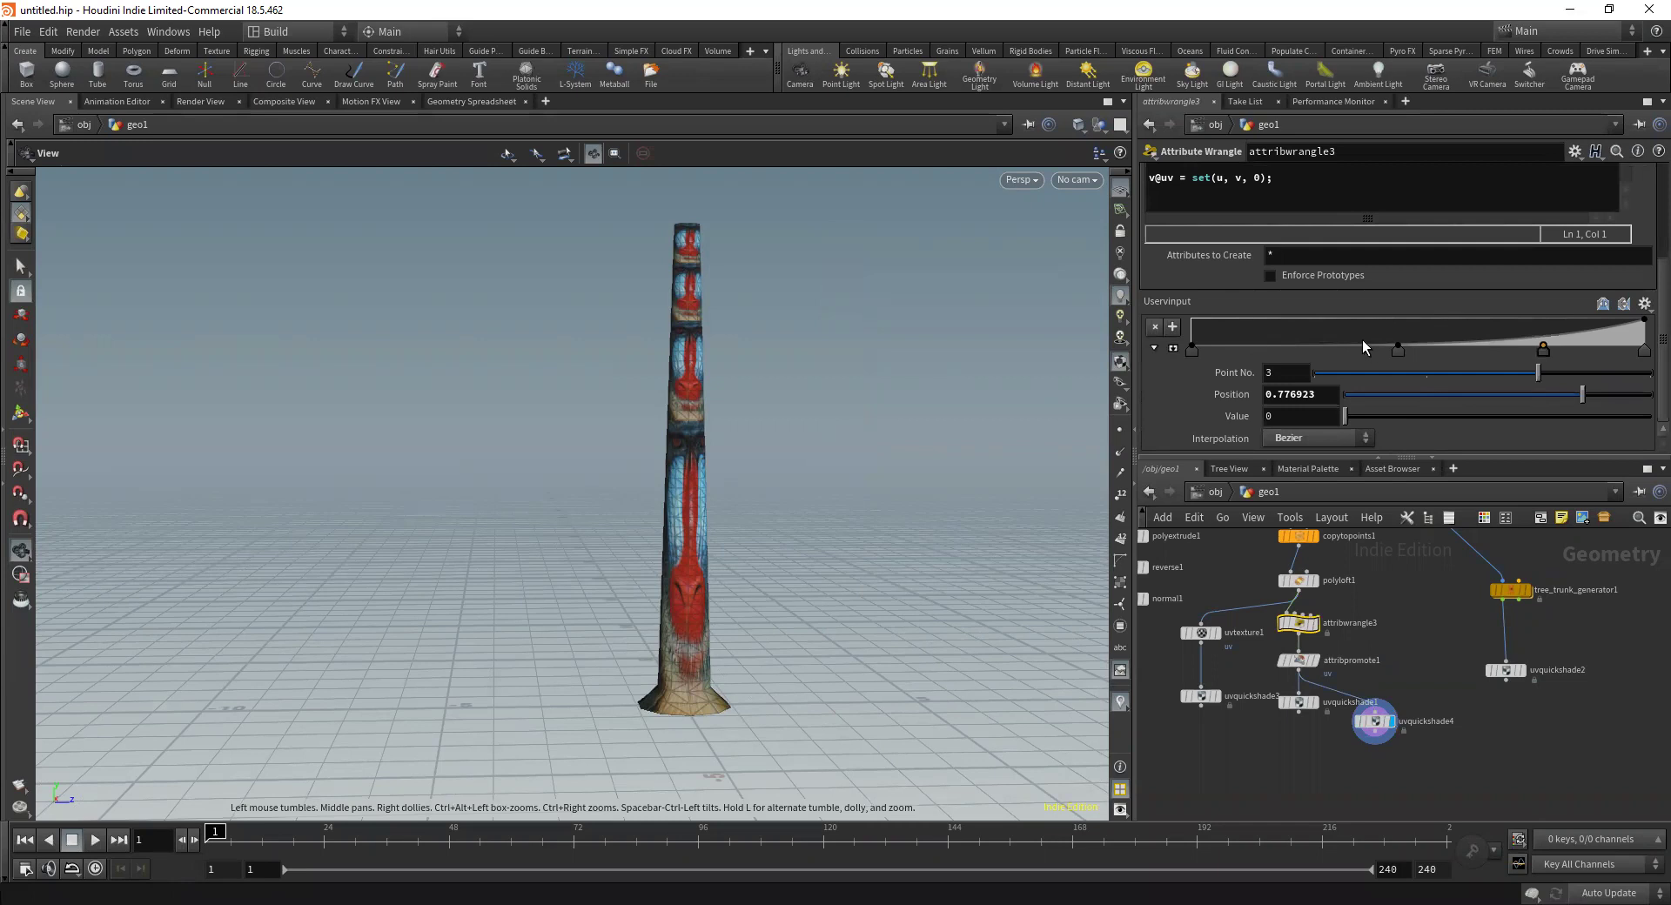
left_click(1156, 327)
left_click_drag(1398, 348, 1251, 364)
left_click_drag(1227, 364, 1264, 365)
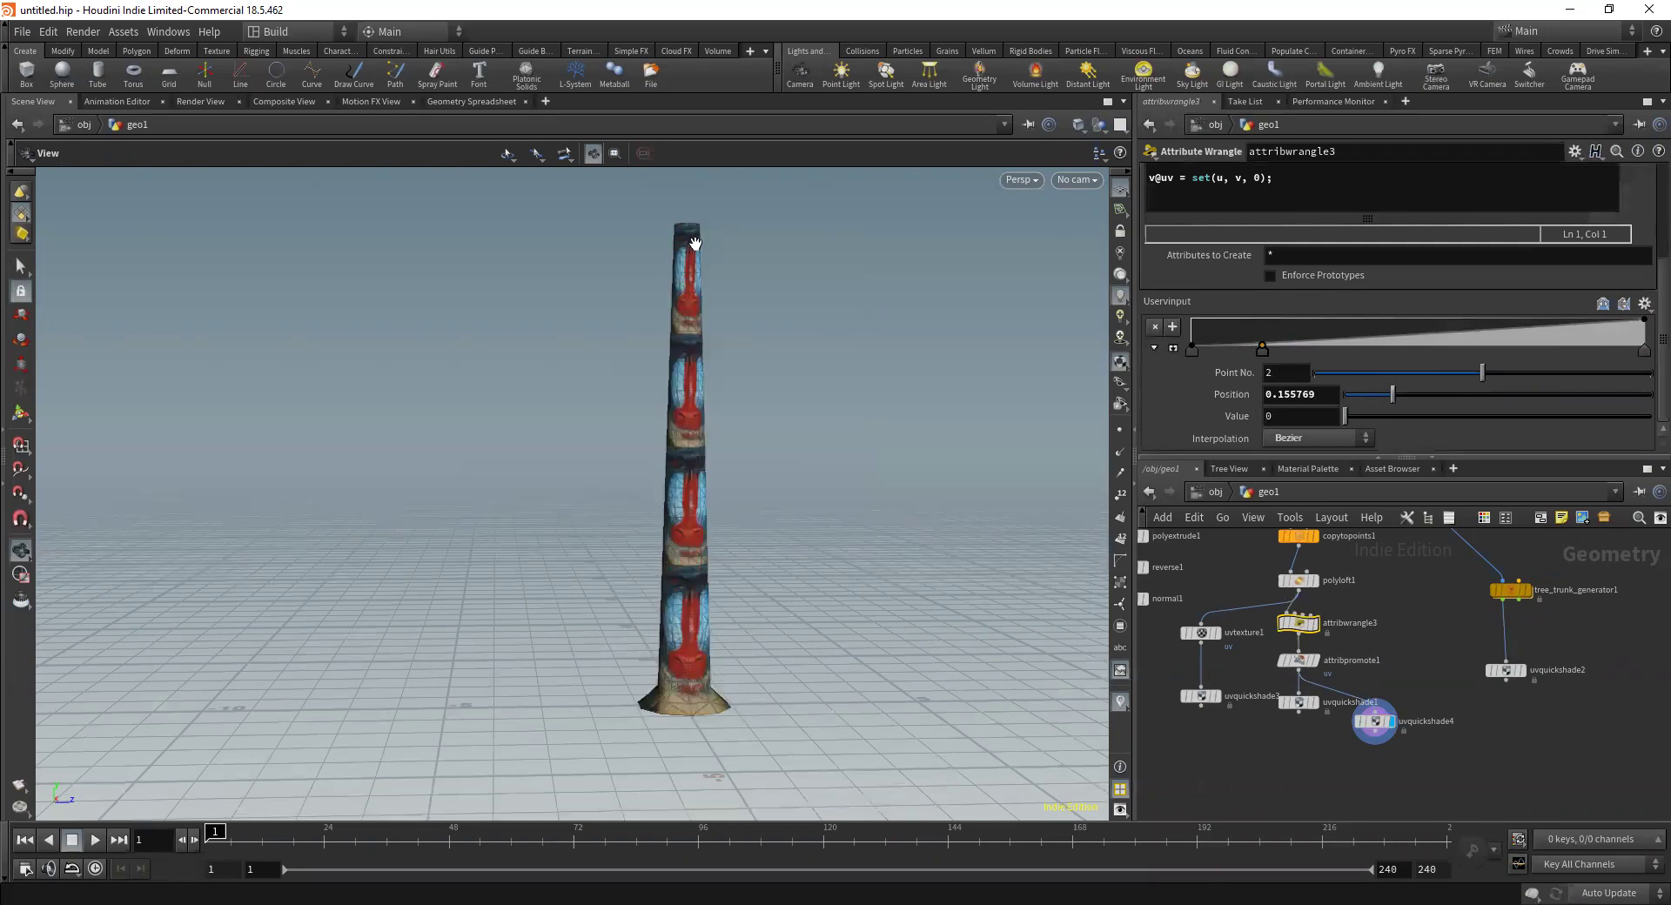
Add a V ramp point with value 2.2 at position 0.853846, and move the zero-value intermediate point to position 0.892308
left_click(1580, 331)
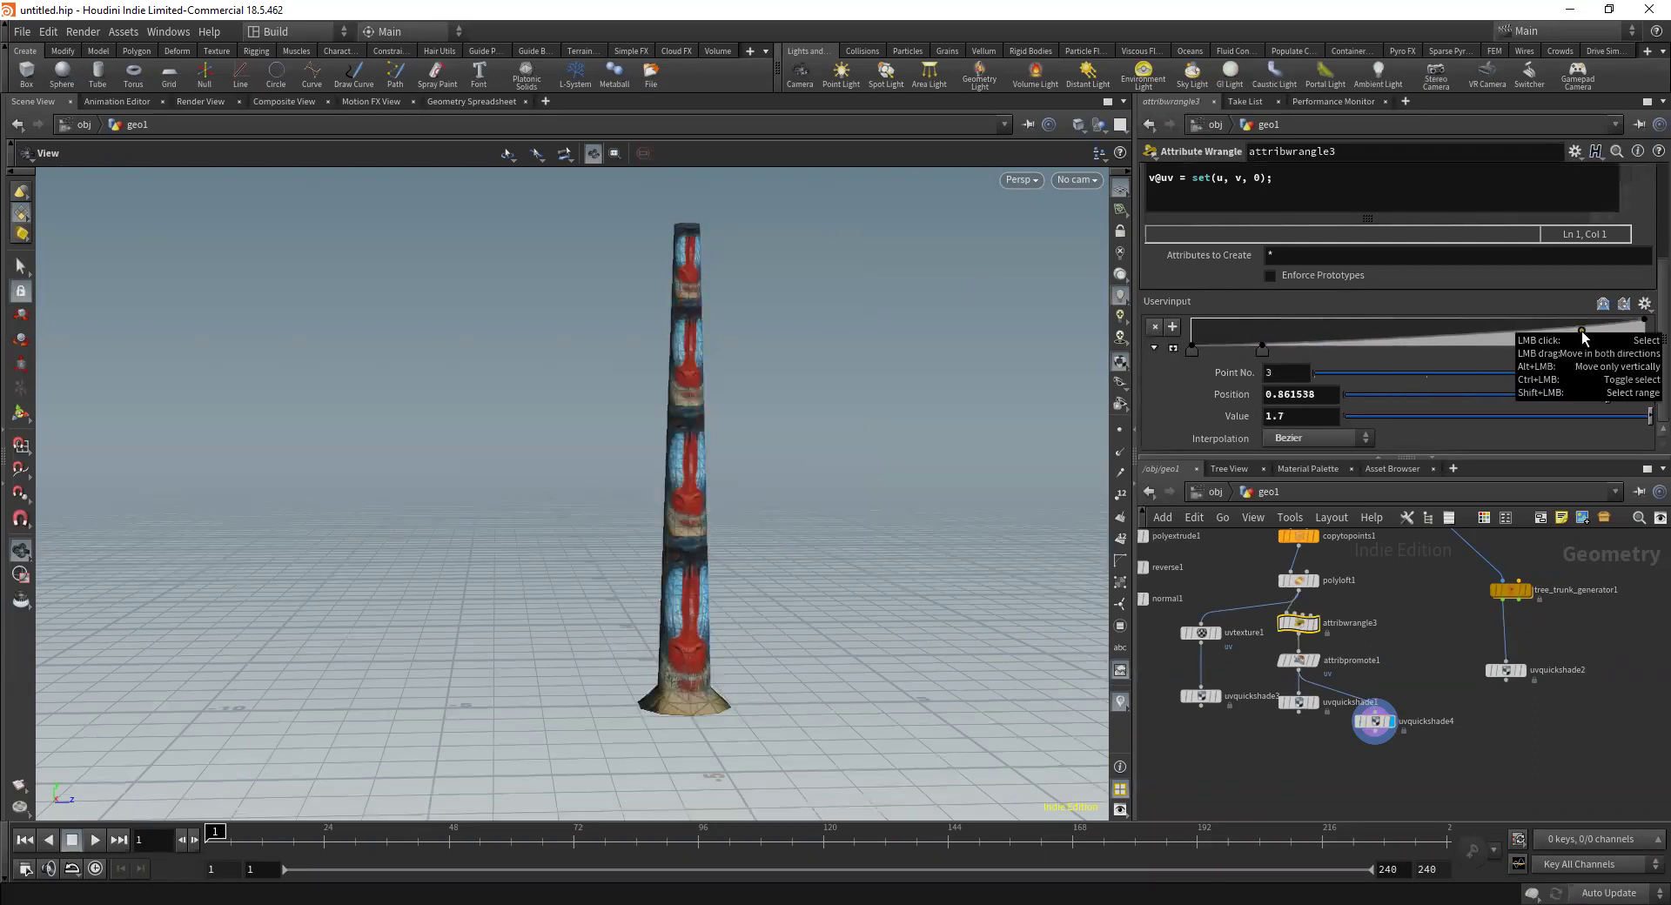
left_click_drag(1580, 335, 1580, 329)
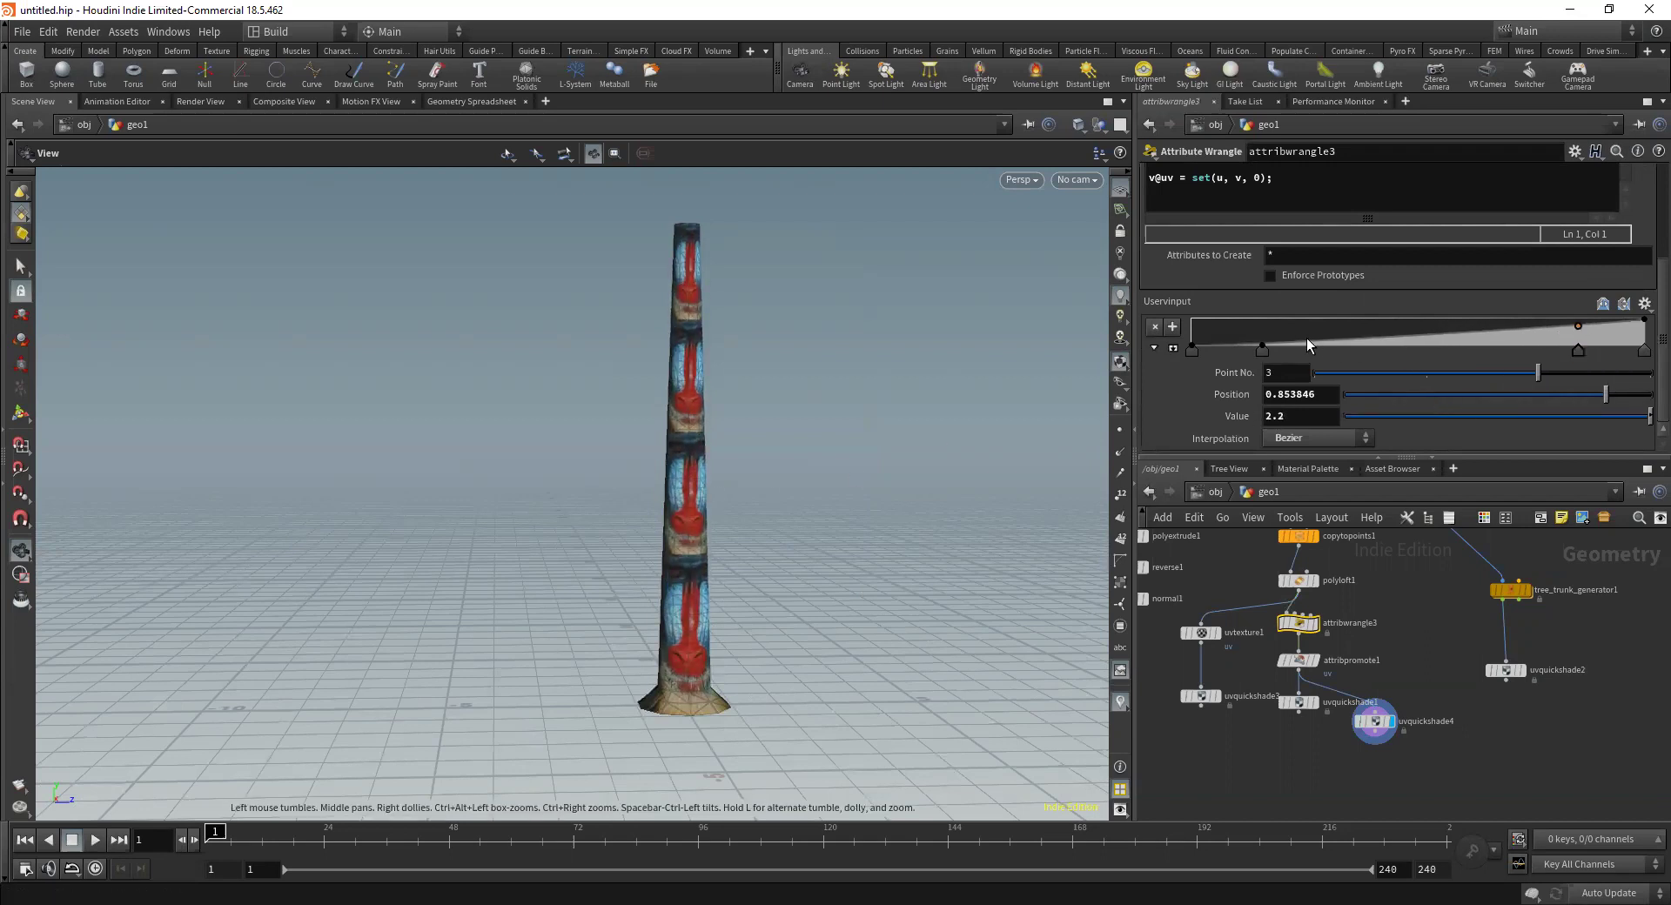
left_click_drag(1263, 349, 1230, 353)
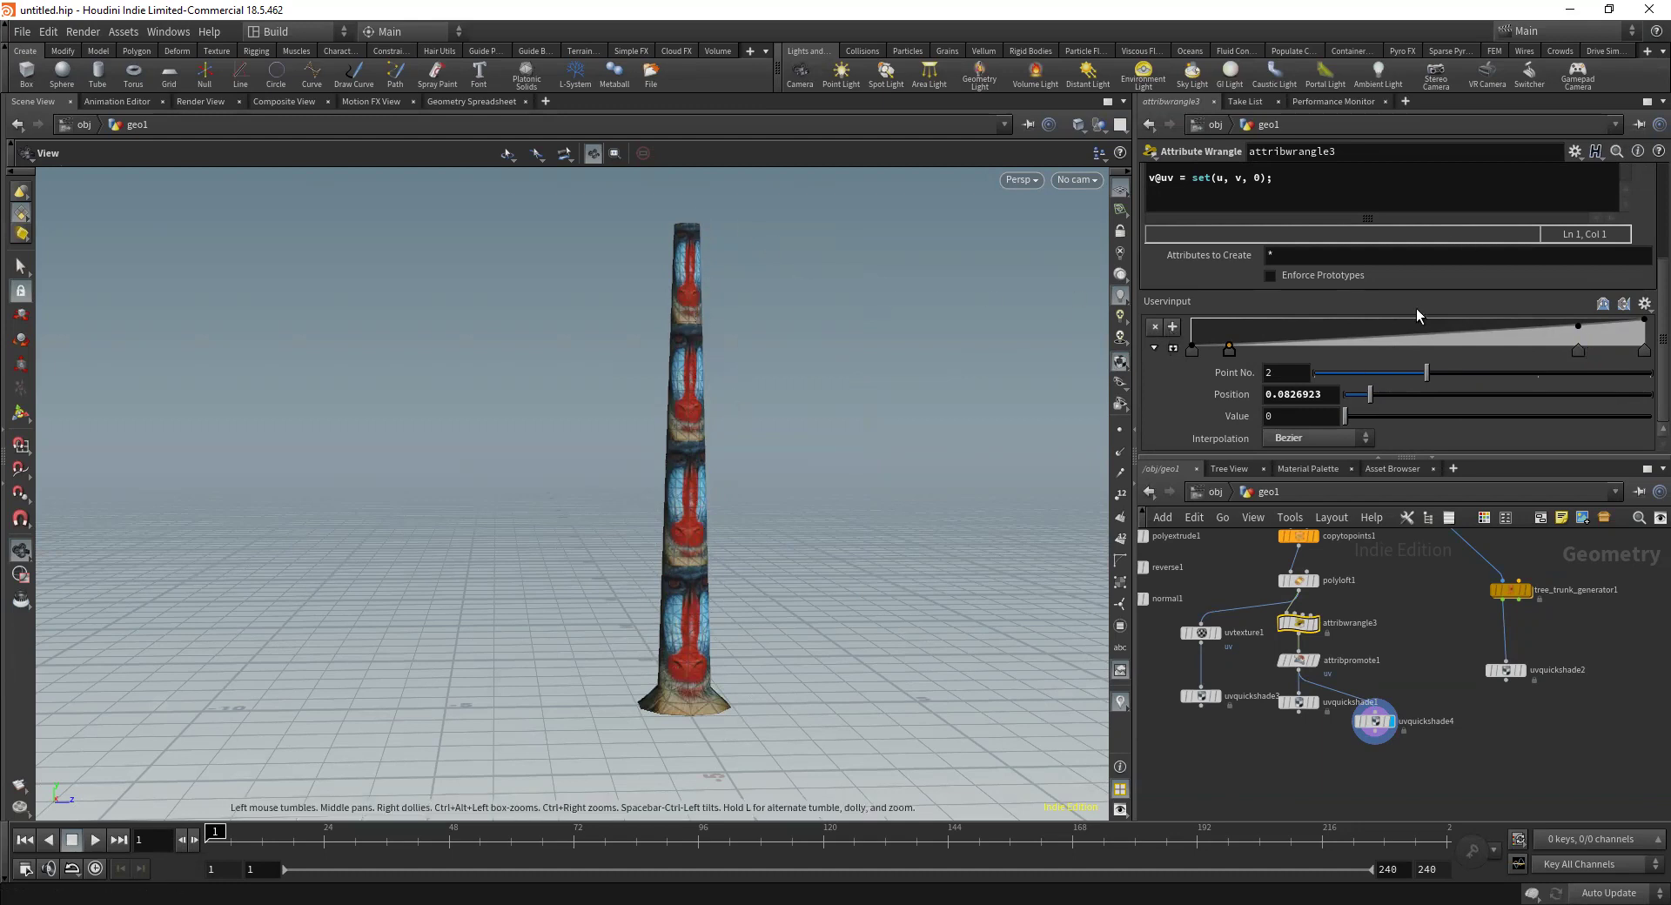
left_click_drag(1230, 345, 1231, 376)
left_click_drag(1393, 350, 1595, 361)
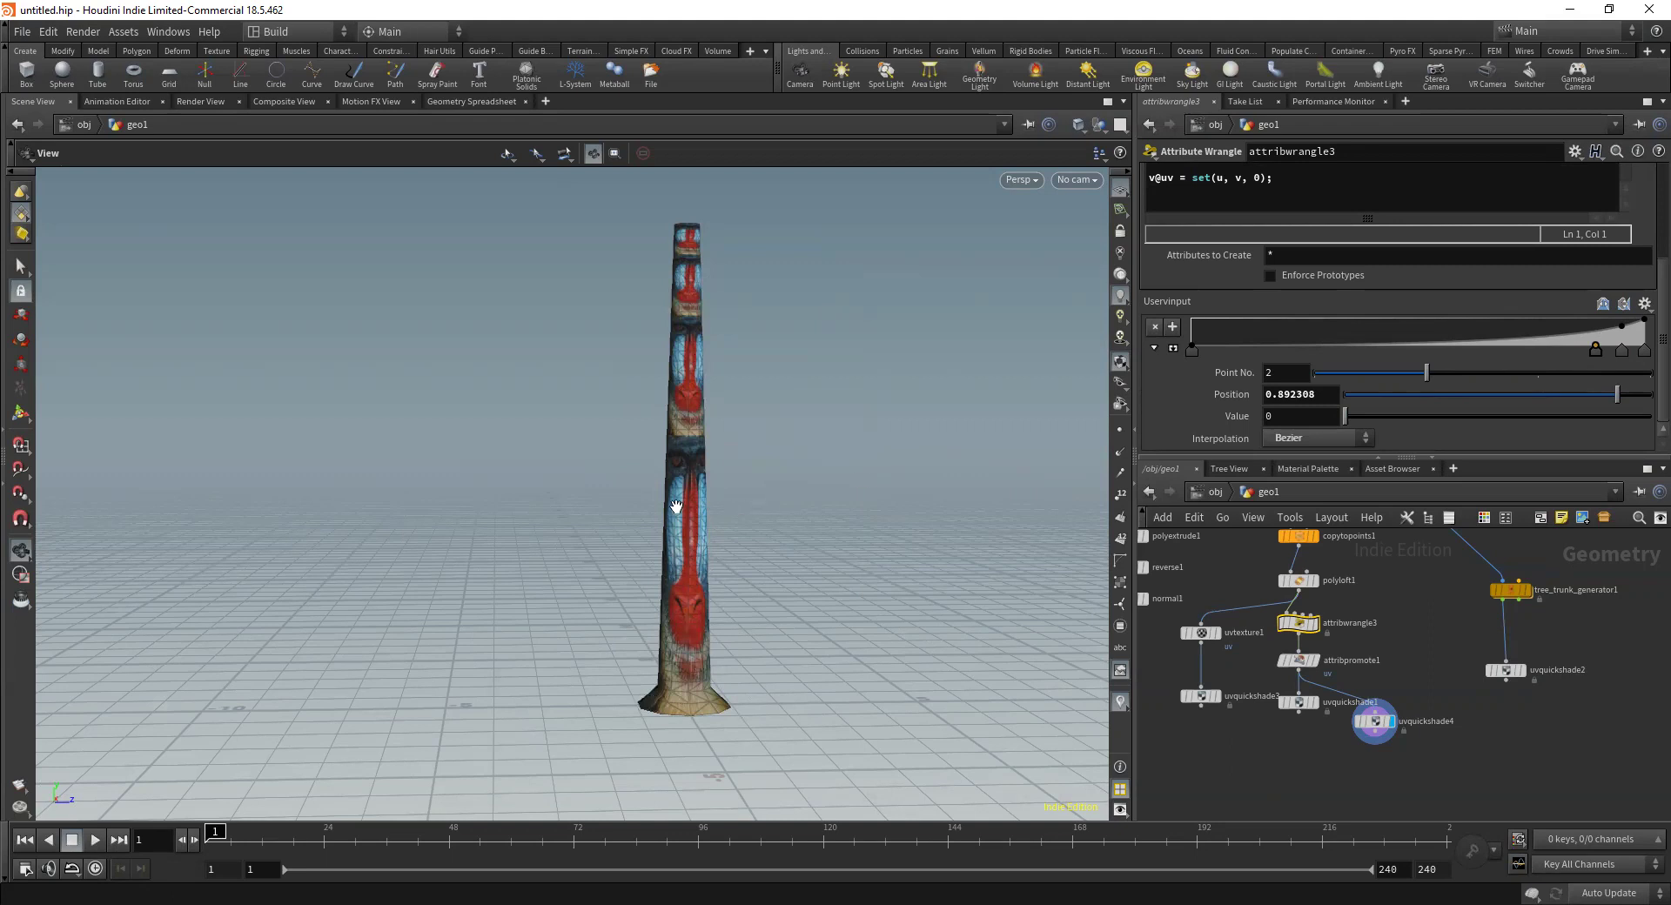
Switch the viewport from perspective to the UV view to show the trunk's UV layout
right_click_drag(688, 512, 993, 517)
left_click_drag(994, 517, 1126, 207)
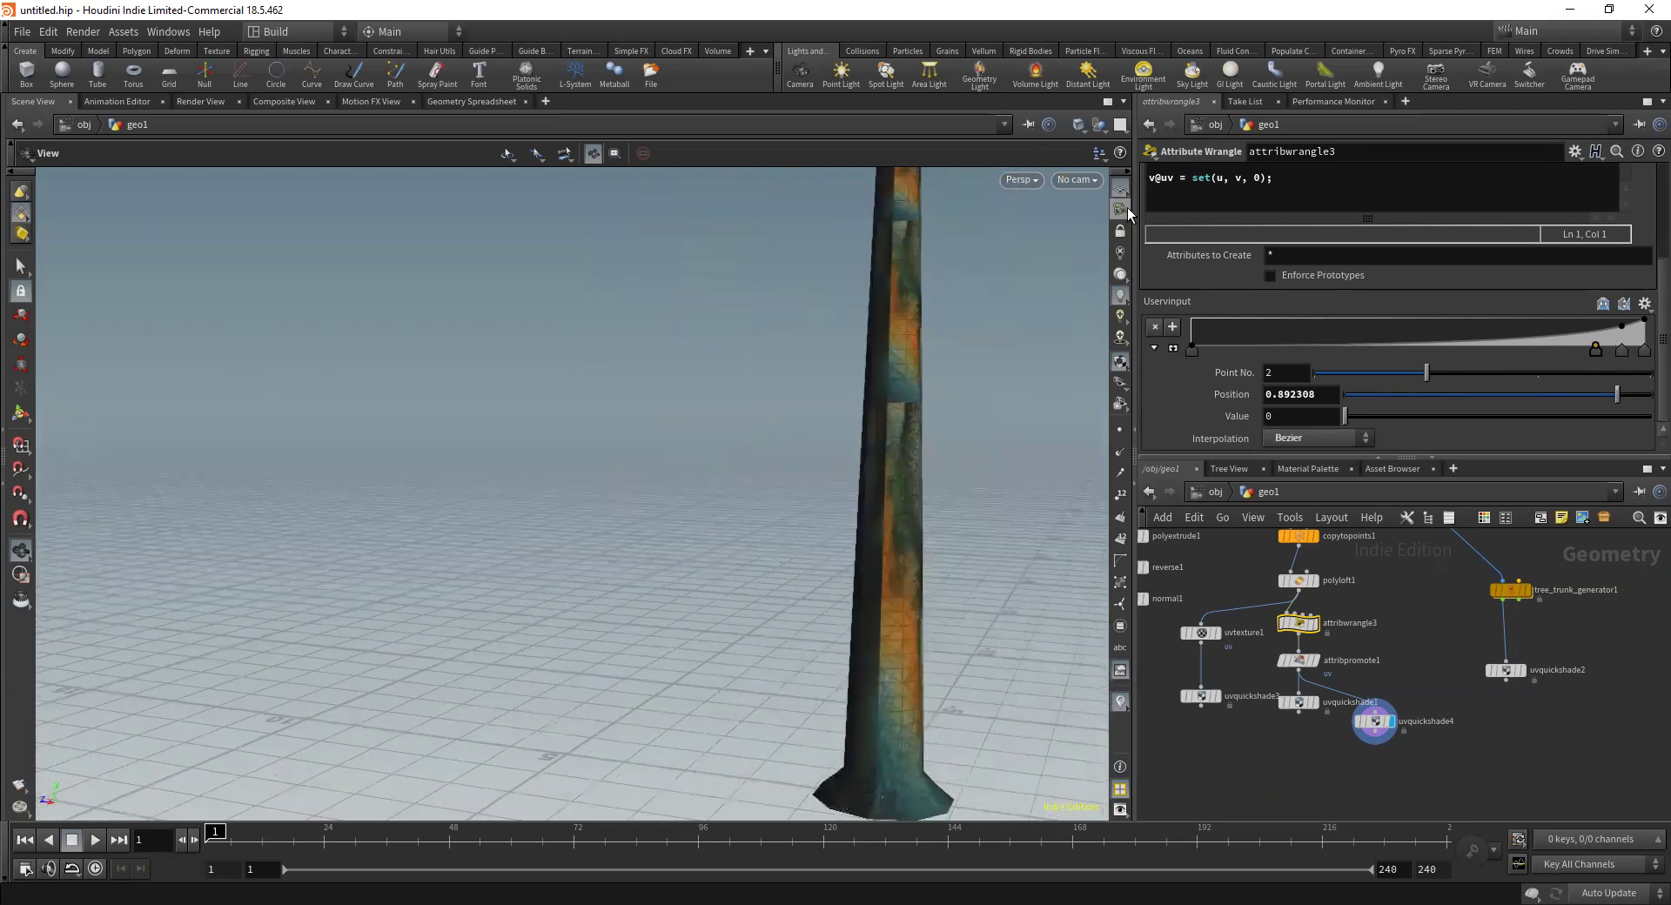
left_click(1024, 179)
mouse_move(1038, 219)
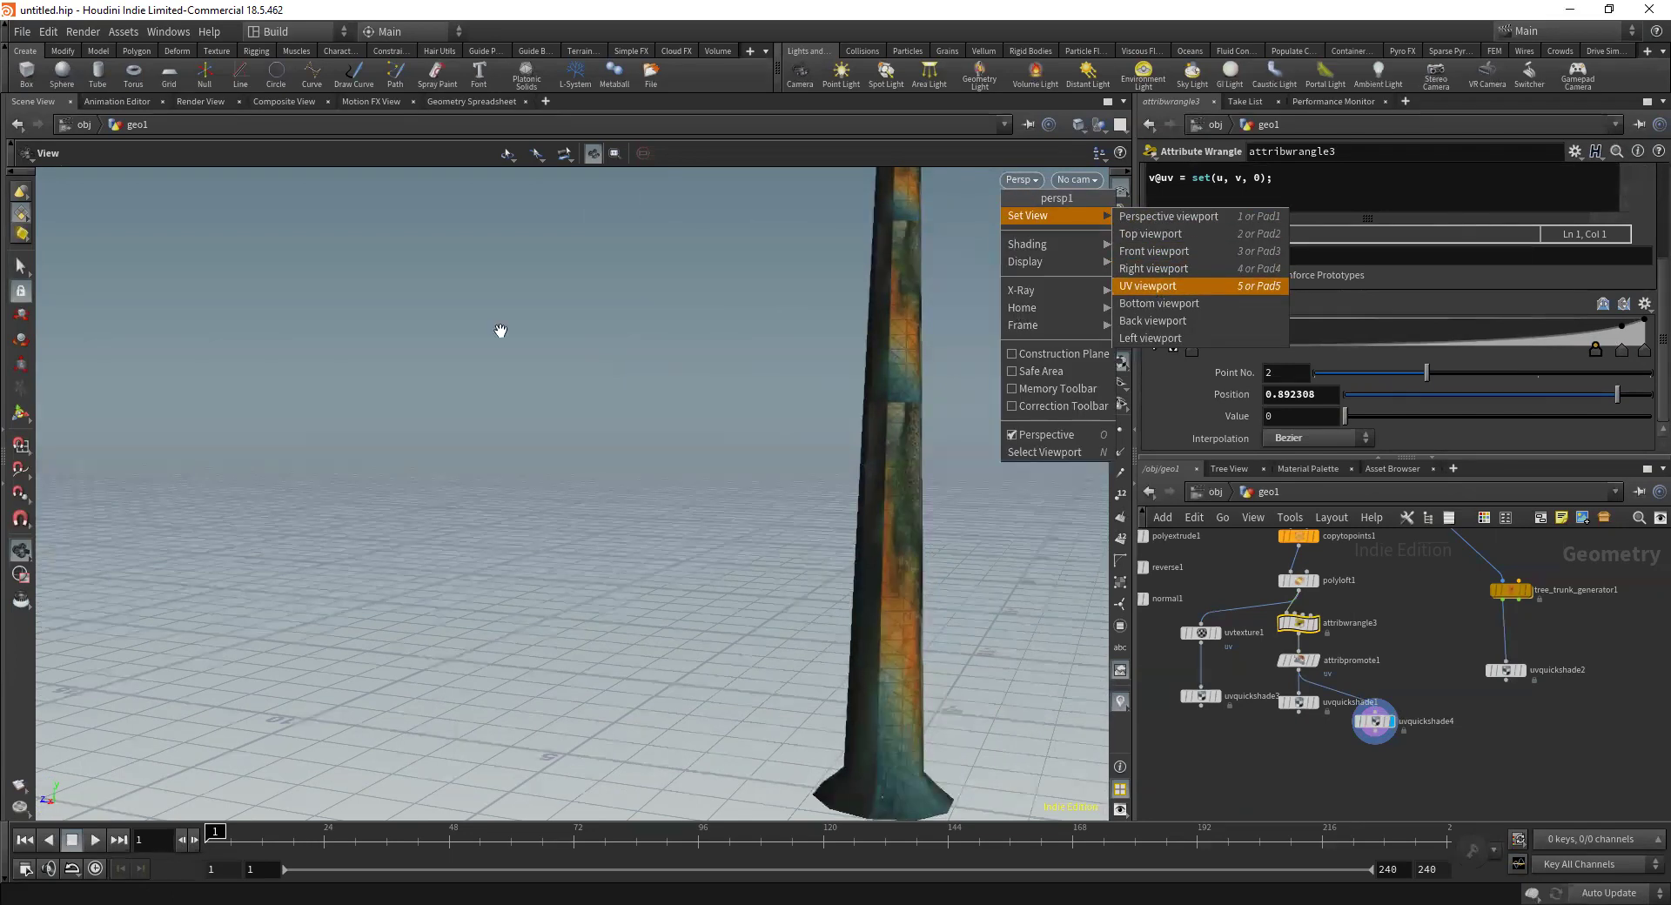
key("5")
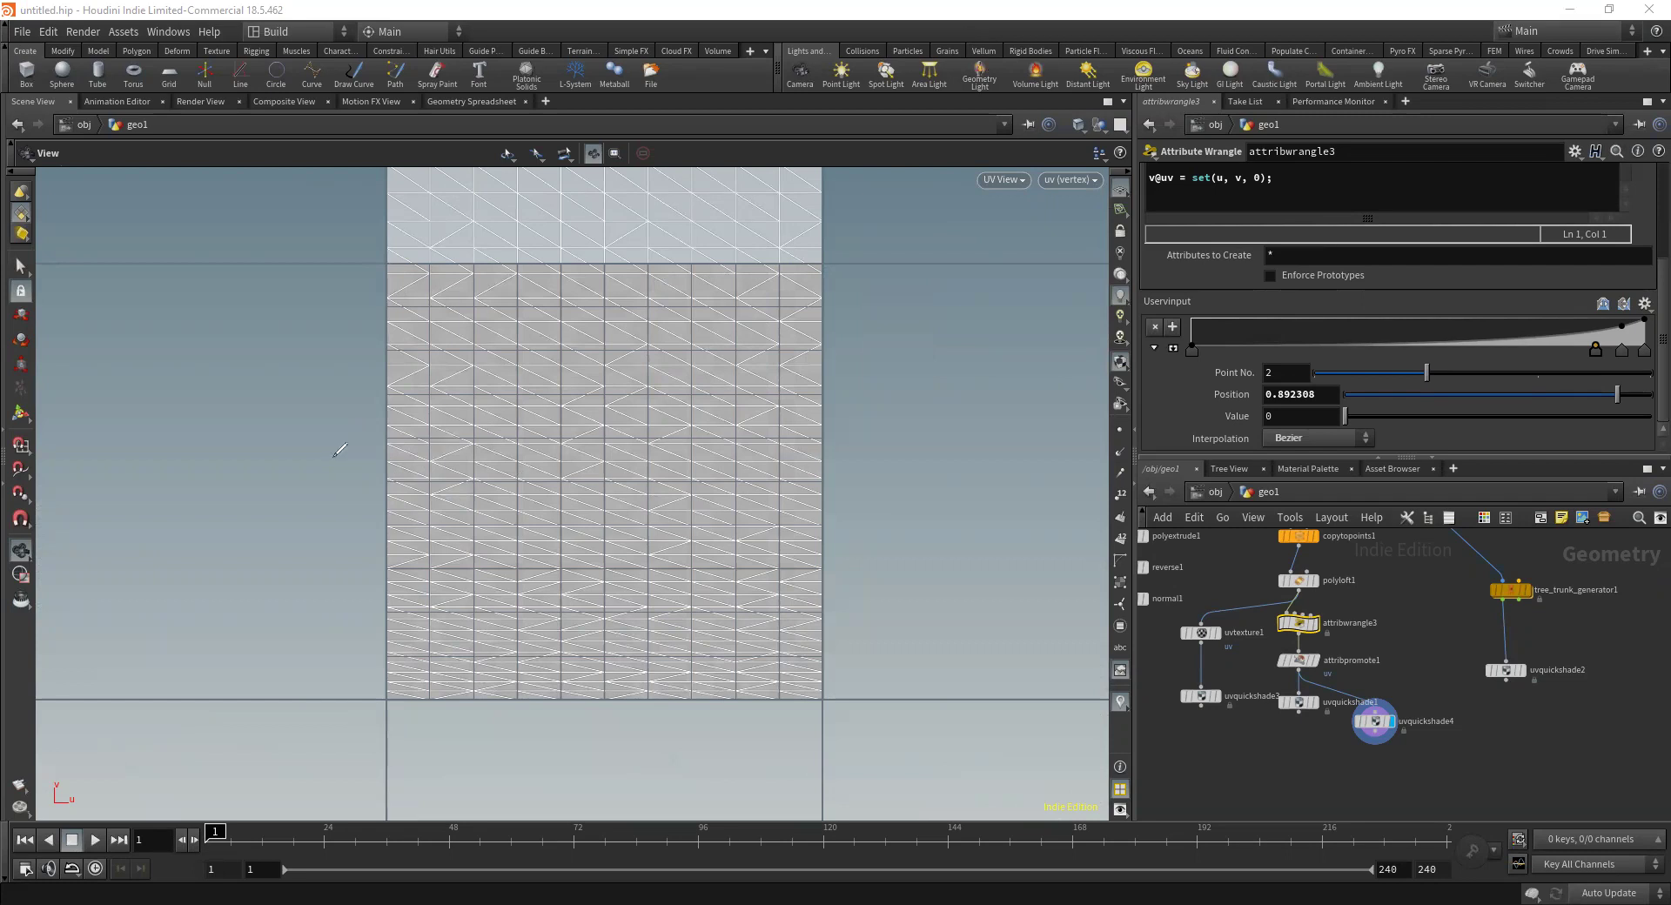
left_click_drag(395, 458, 352, 474)
mouse_move(765, 455)
left_mouse_down()
mouse_move(869, 450)
mouse_move(834, 481)
left_mouse_up()
left_click_drag(620, 338, 621, 204)
mouse_move(603, 258)
left_mouse_down()
mouse_move(620, 204)
mouse_move(659, 270)
left_mouse_up()
left_click_drag(605, 707, 614, 758)
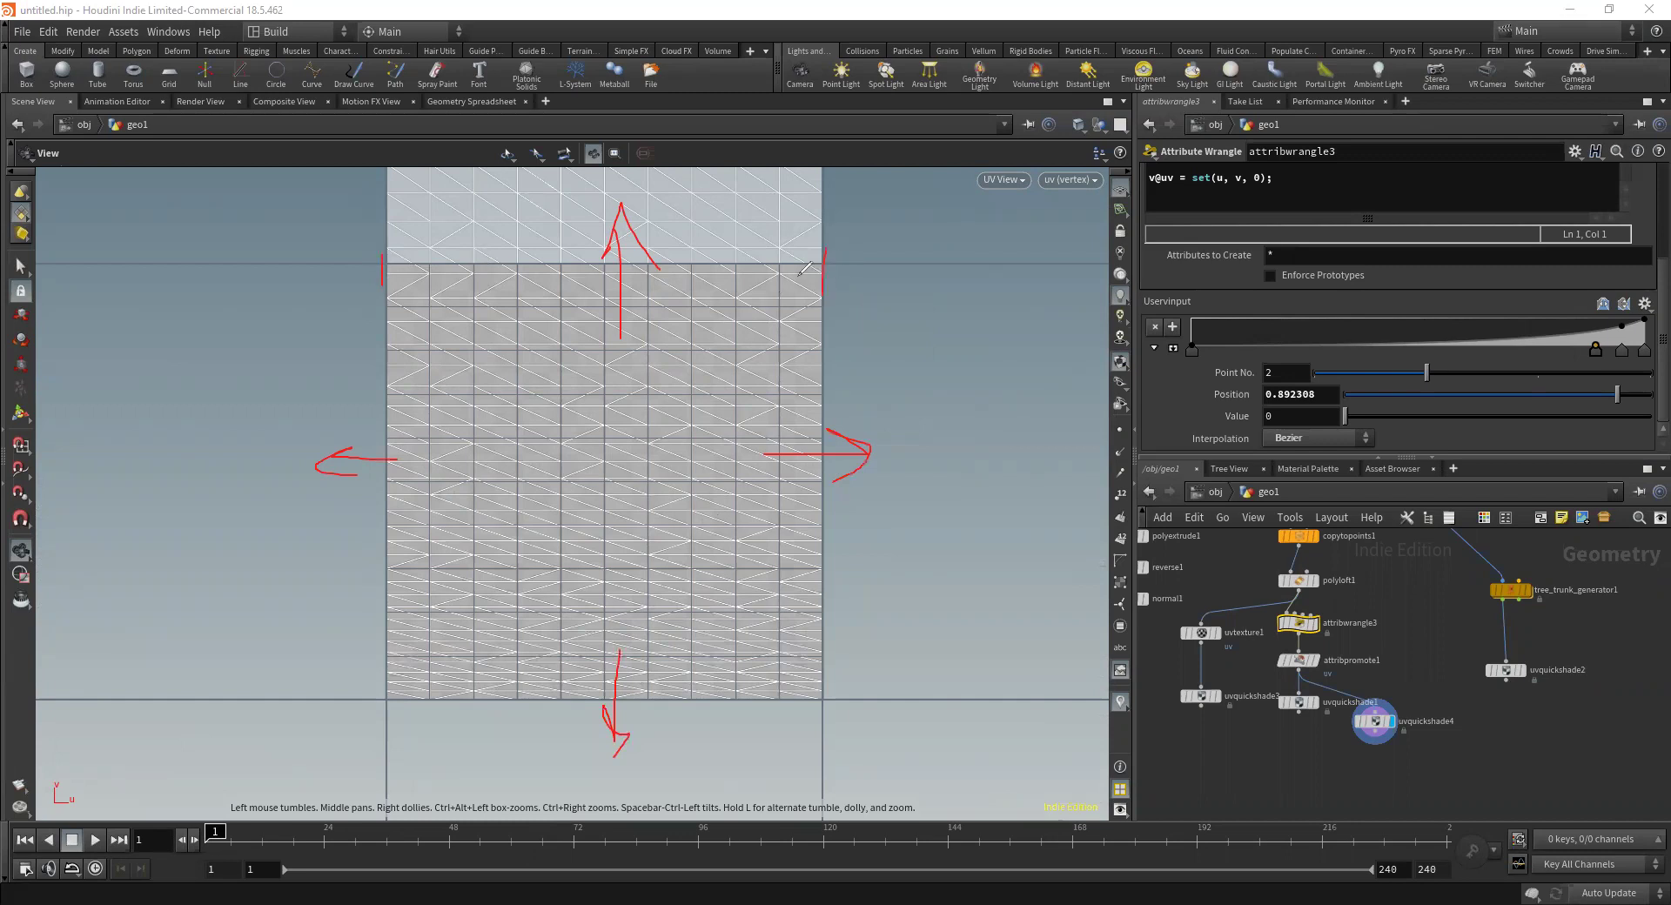
left_click_drag(589, 275, 802, 267)
left_click_drag(703, 193, 702, 703)
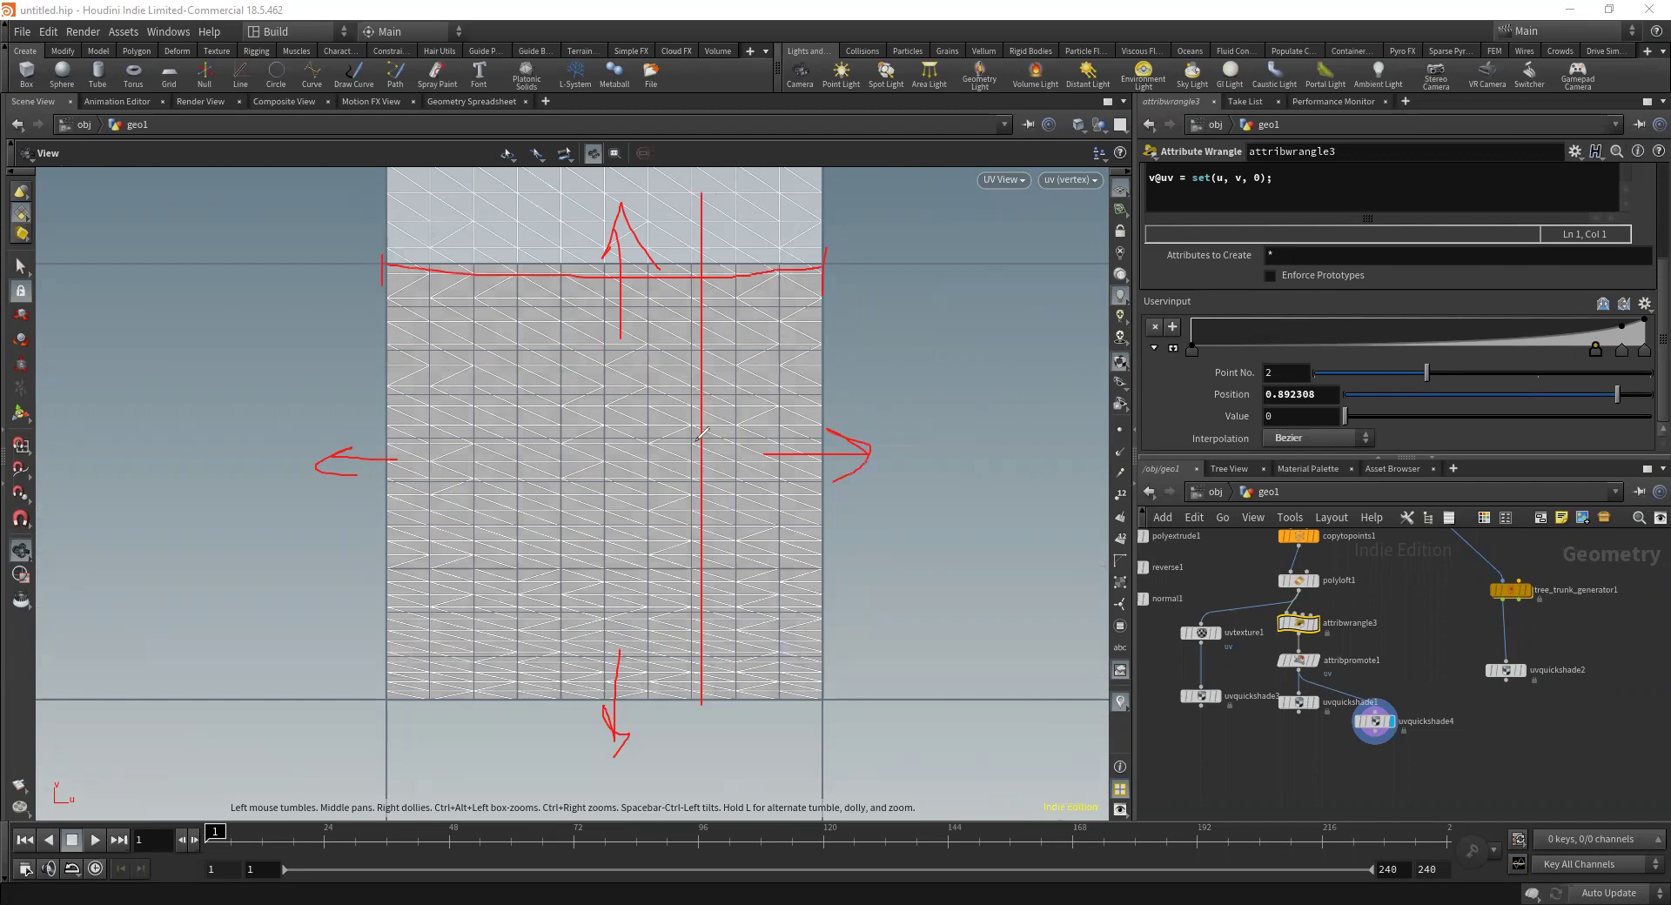
left_click_drag(825, 407, 825, 515)
mouse_move(826, 261)
left_mouse_down()
mouse_move(728, 277)
mouse_move(792, 353)
mouse_move(807, 546)
mouse_move(794, 644)
left_mouse_up()
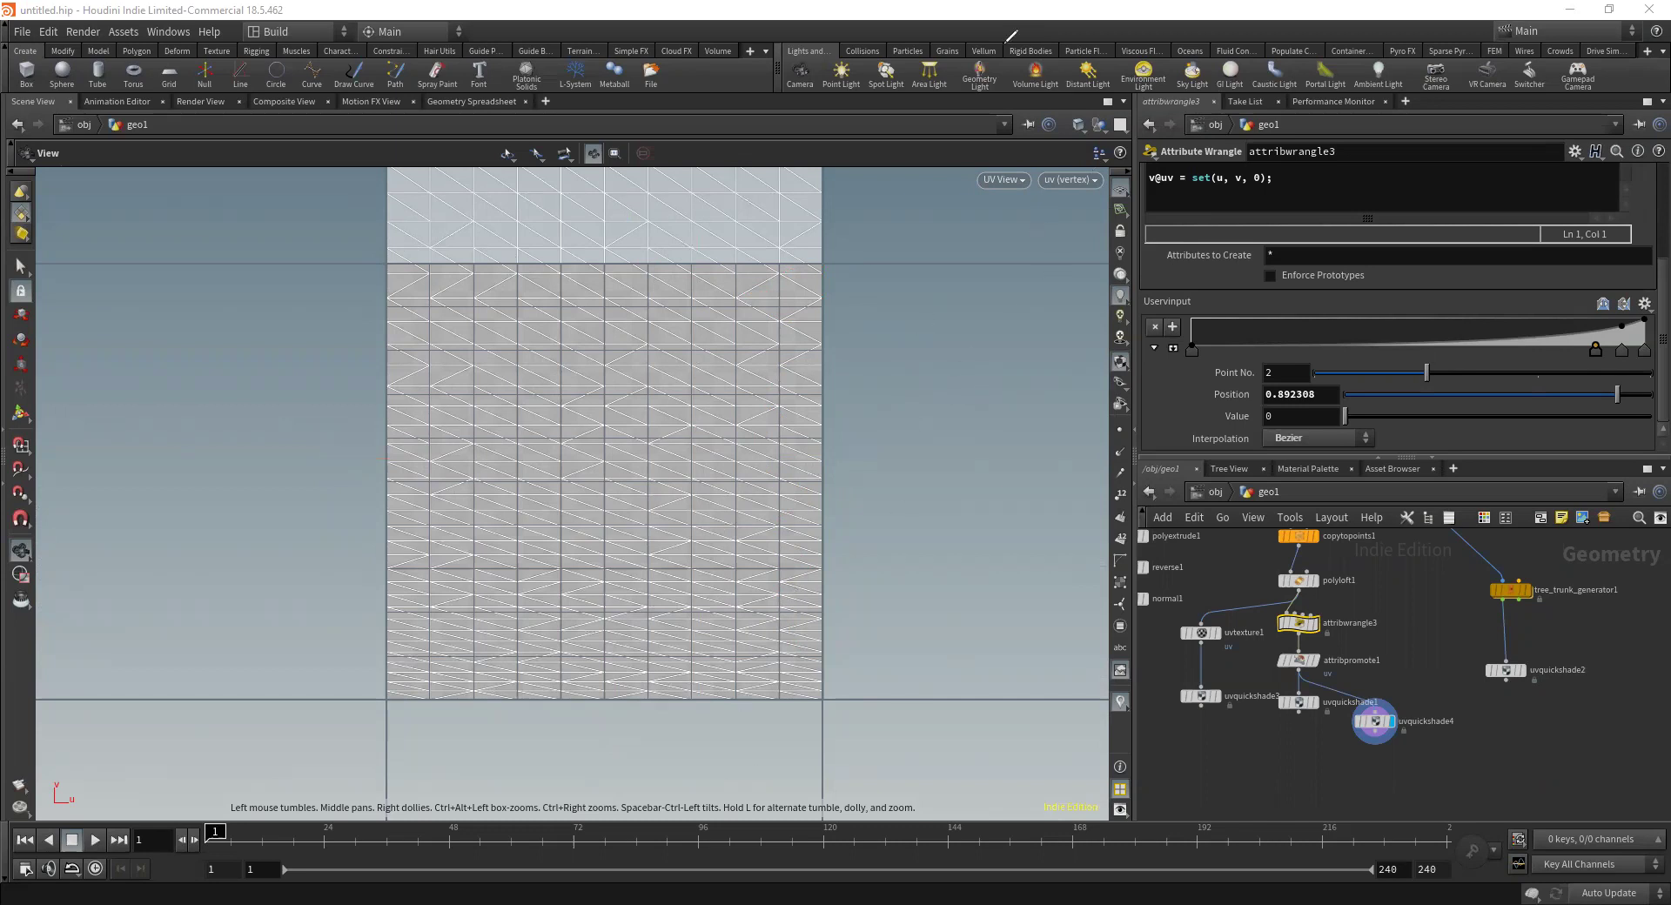
Examine how the trunk's UV layout is distributed over the UV tiles and return to the perspective view
scroll(936, 369, "down", 5)
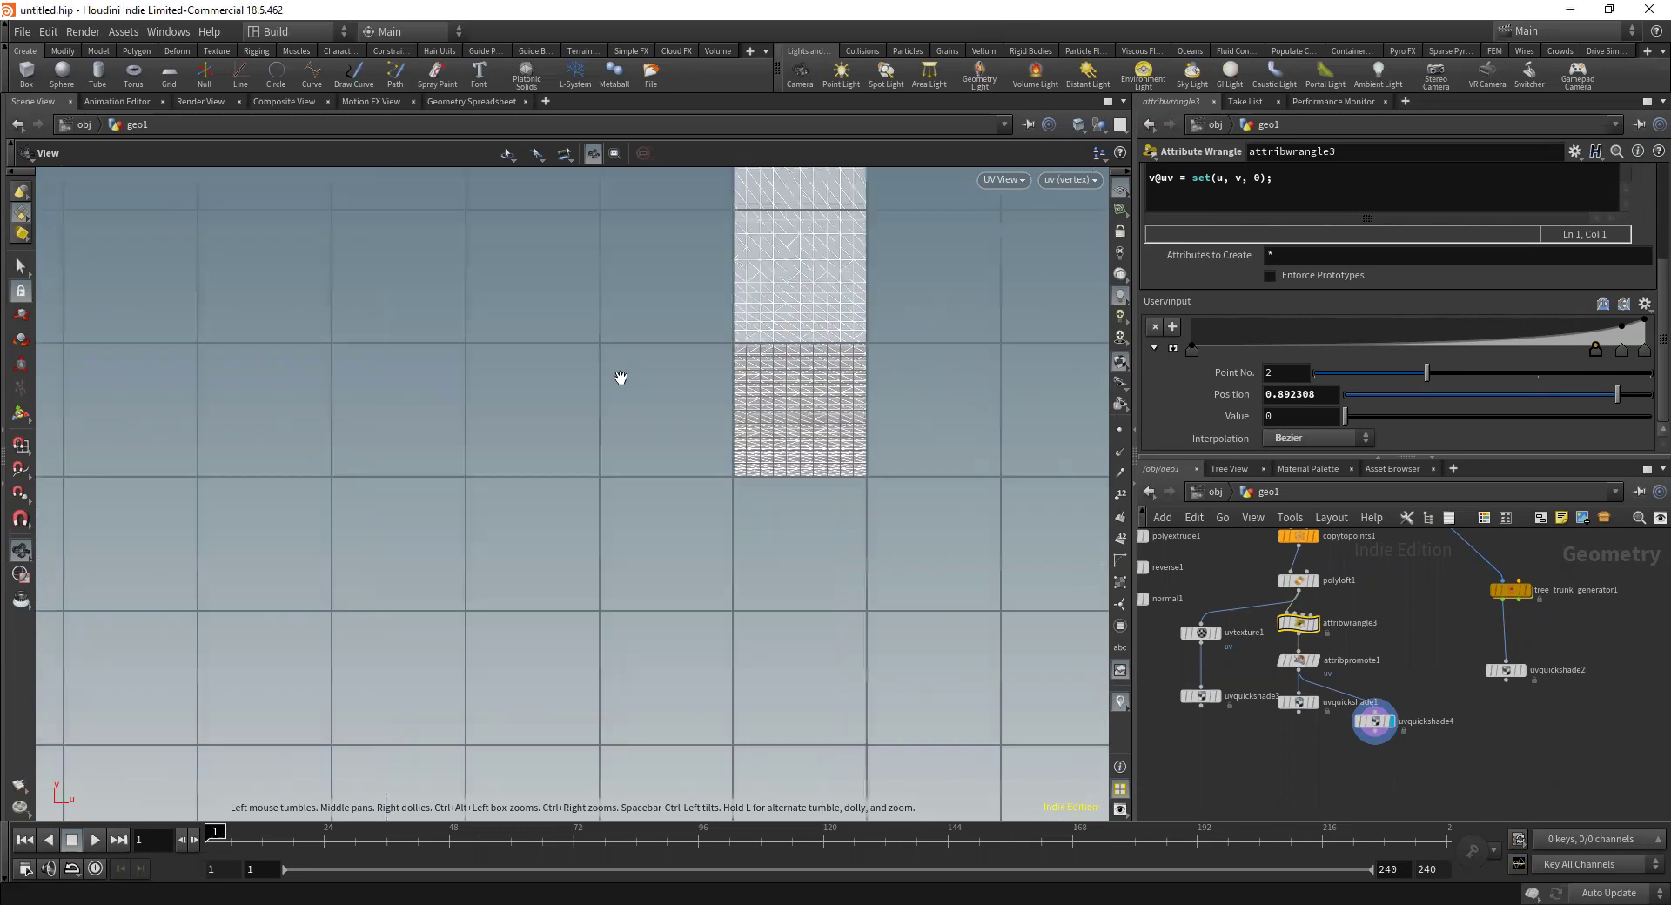
scroll(853, 444, "down", 3)
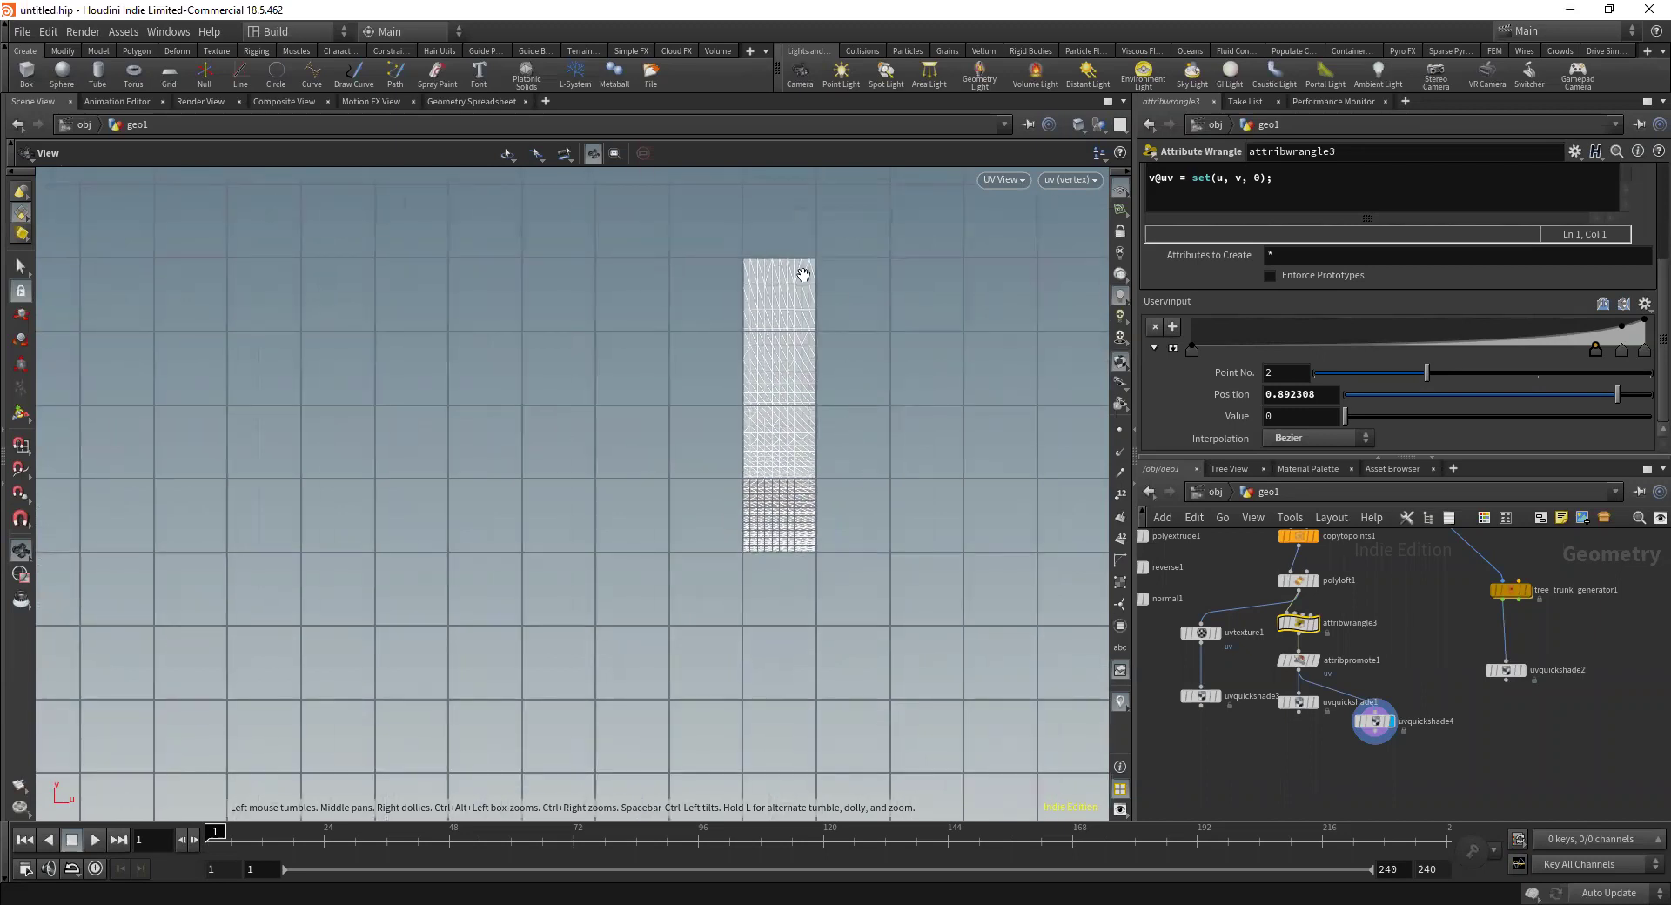
scroll(1001, 276, "up", 2)
scroll(836, 444, "up", 2)
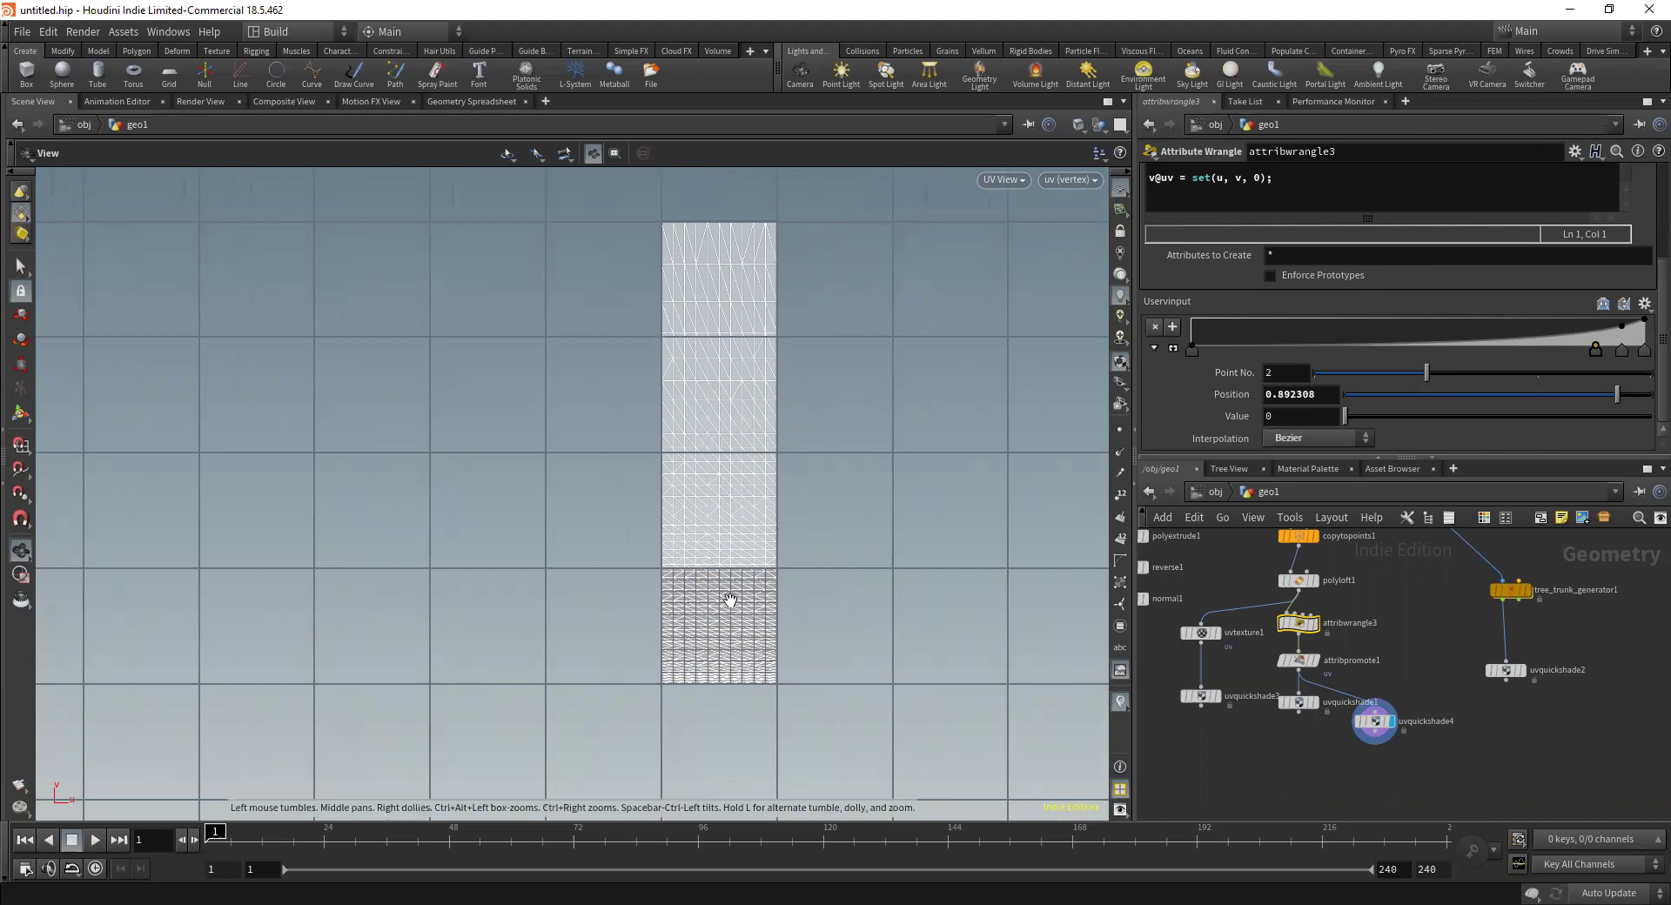
scroll(701, 581, "up", 4)
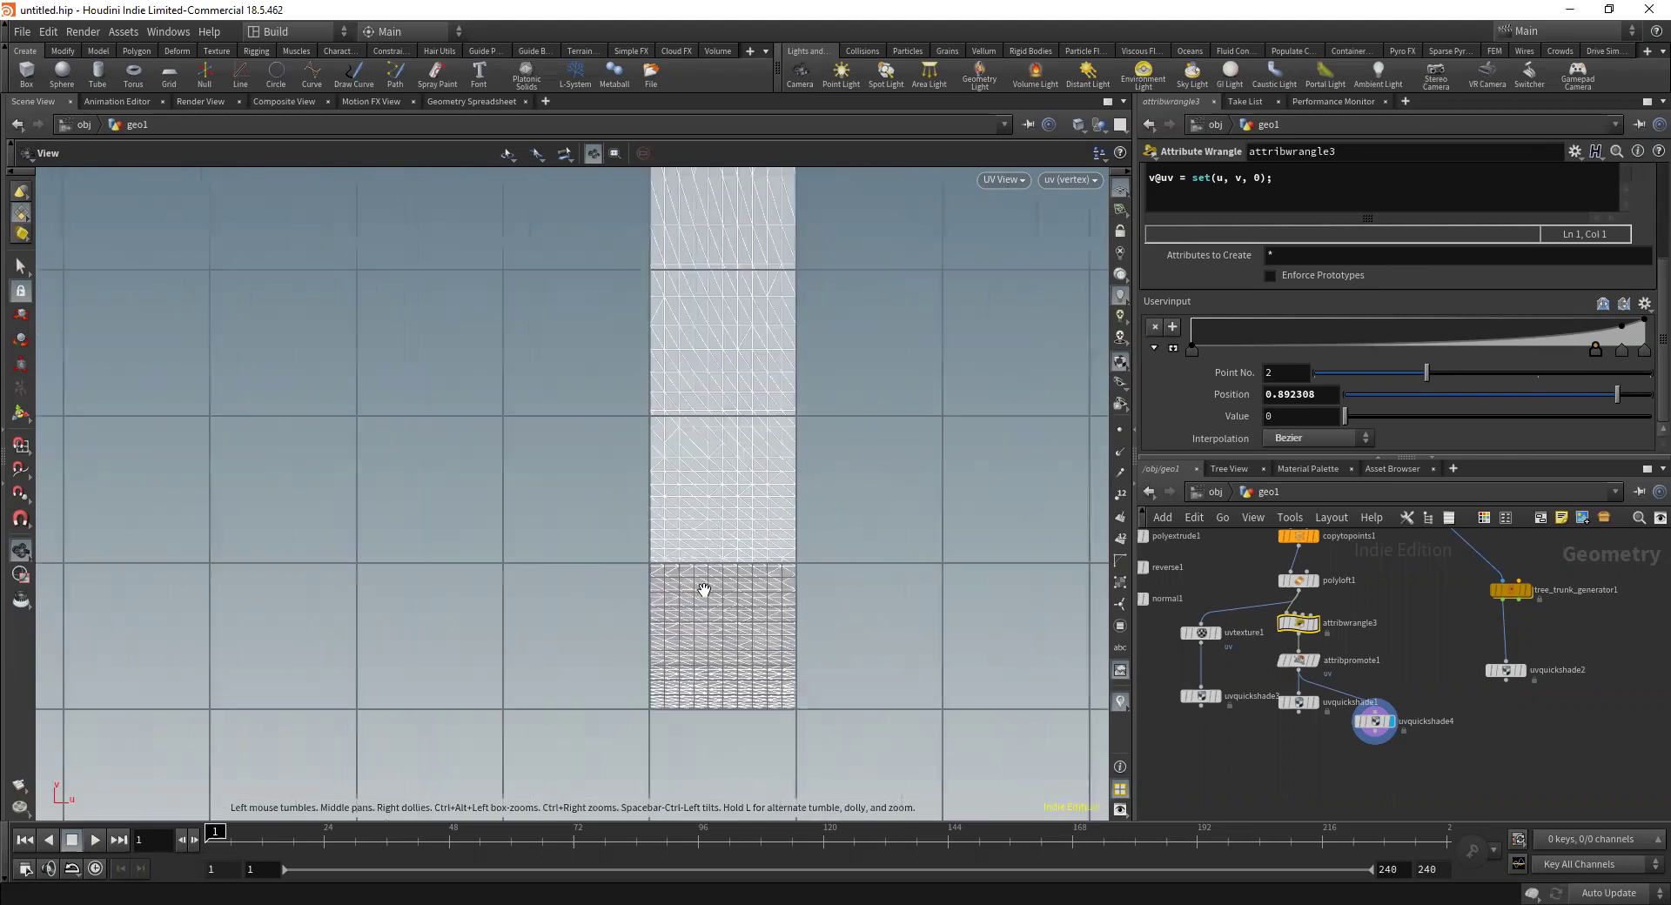
scroll(719, 582, "up", 3)
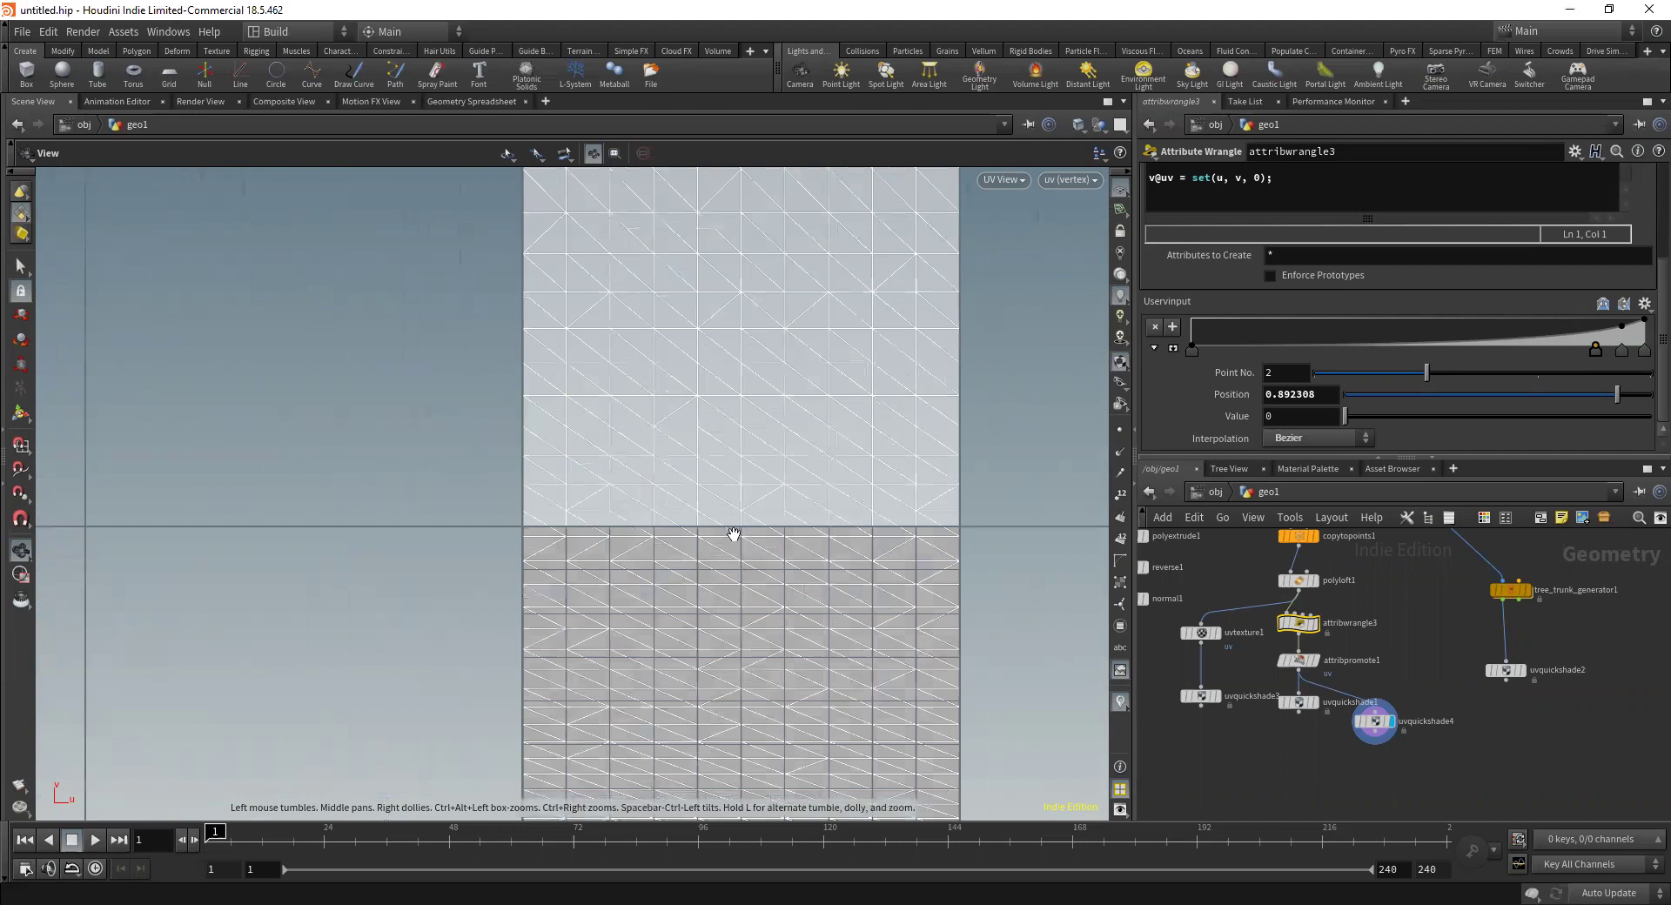
scroll(735, 539, "up", 2)
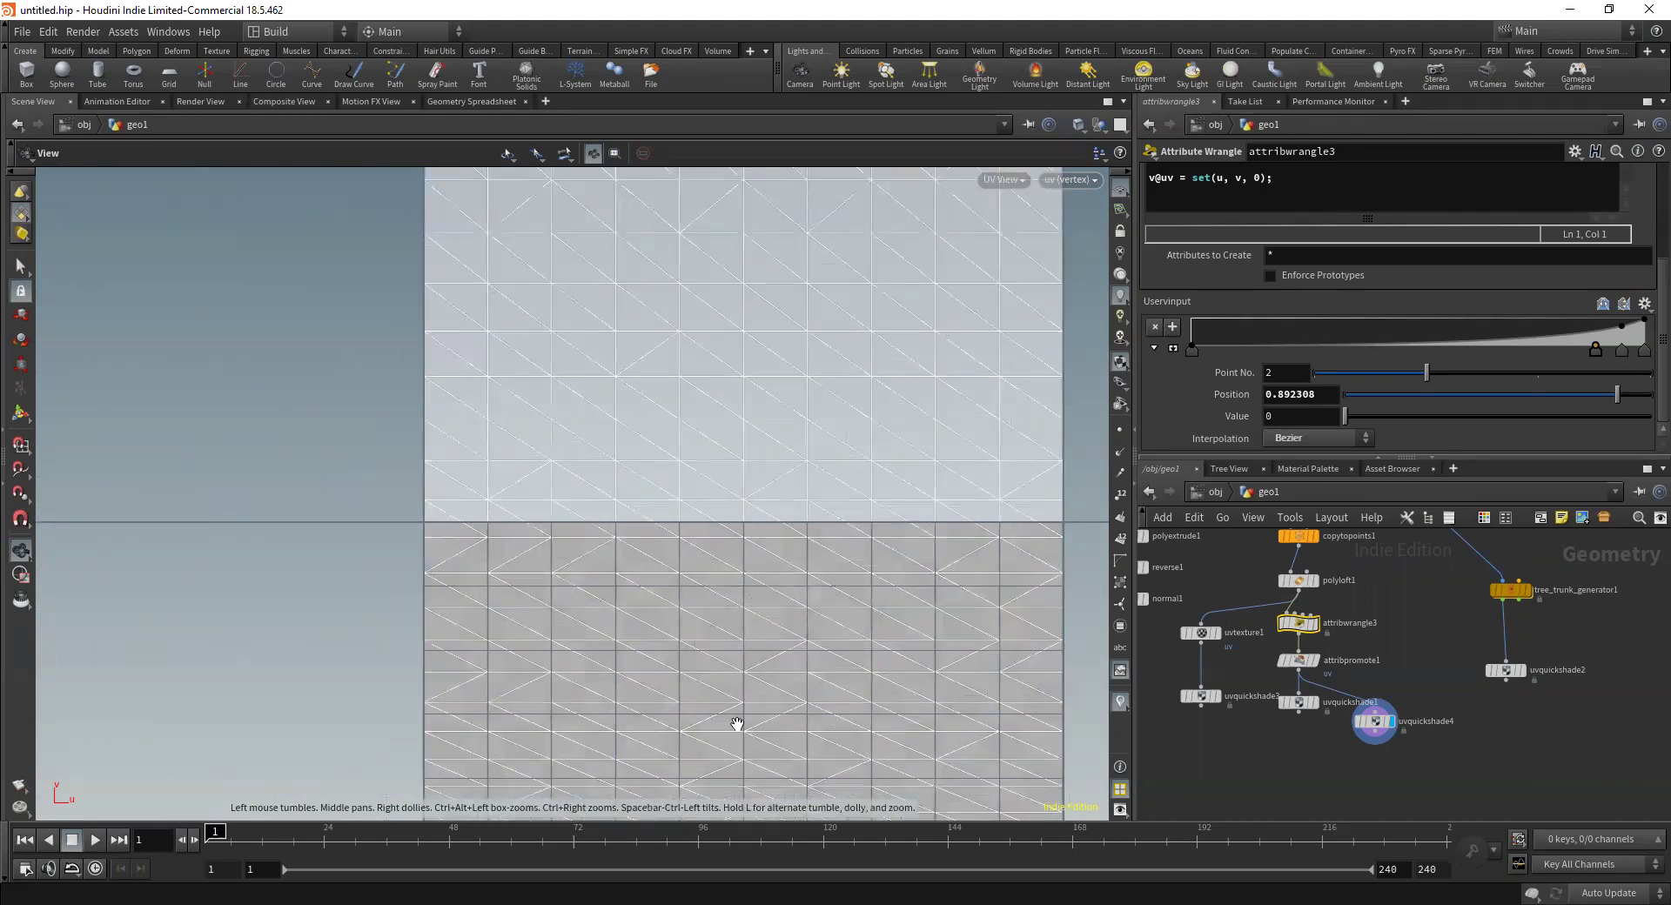
scroll(758, 635, "down", 8)
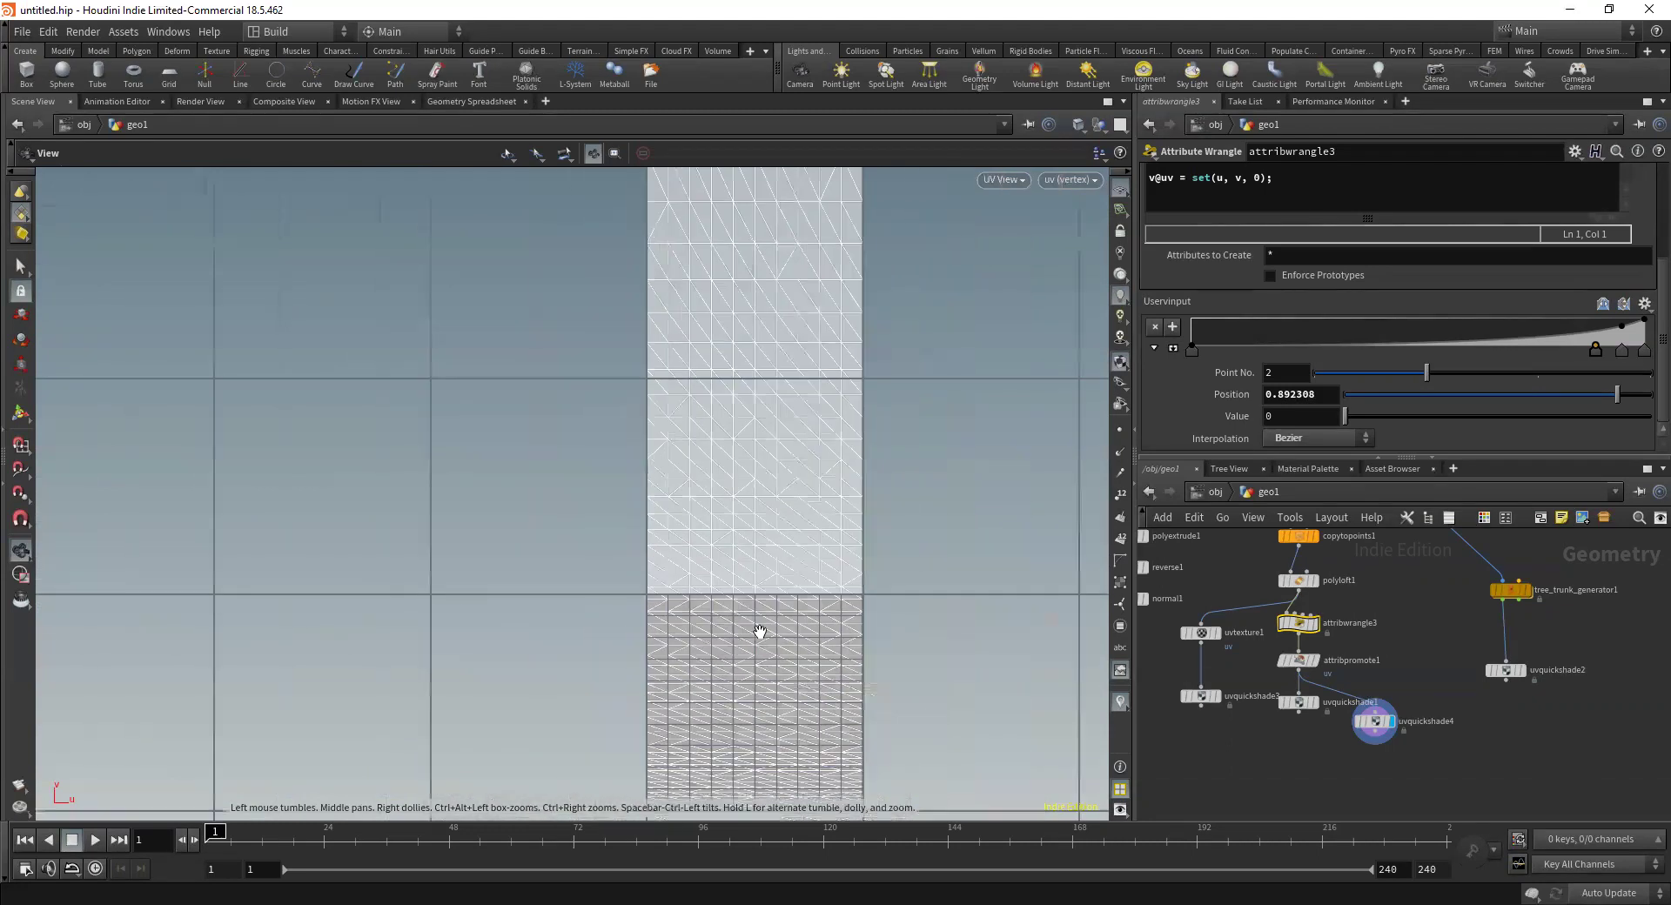
scroll(1345, 688, "up", 5)
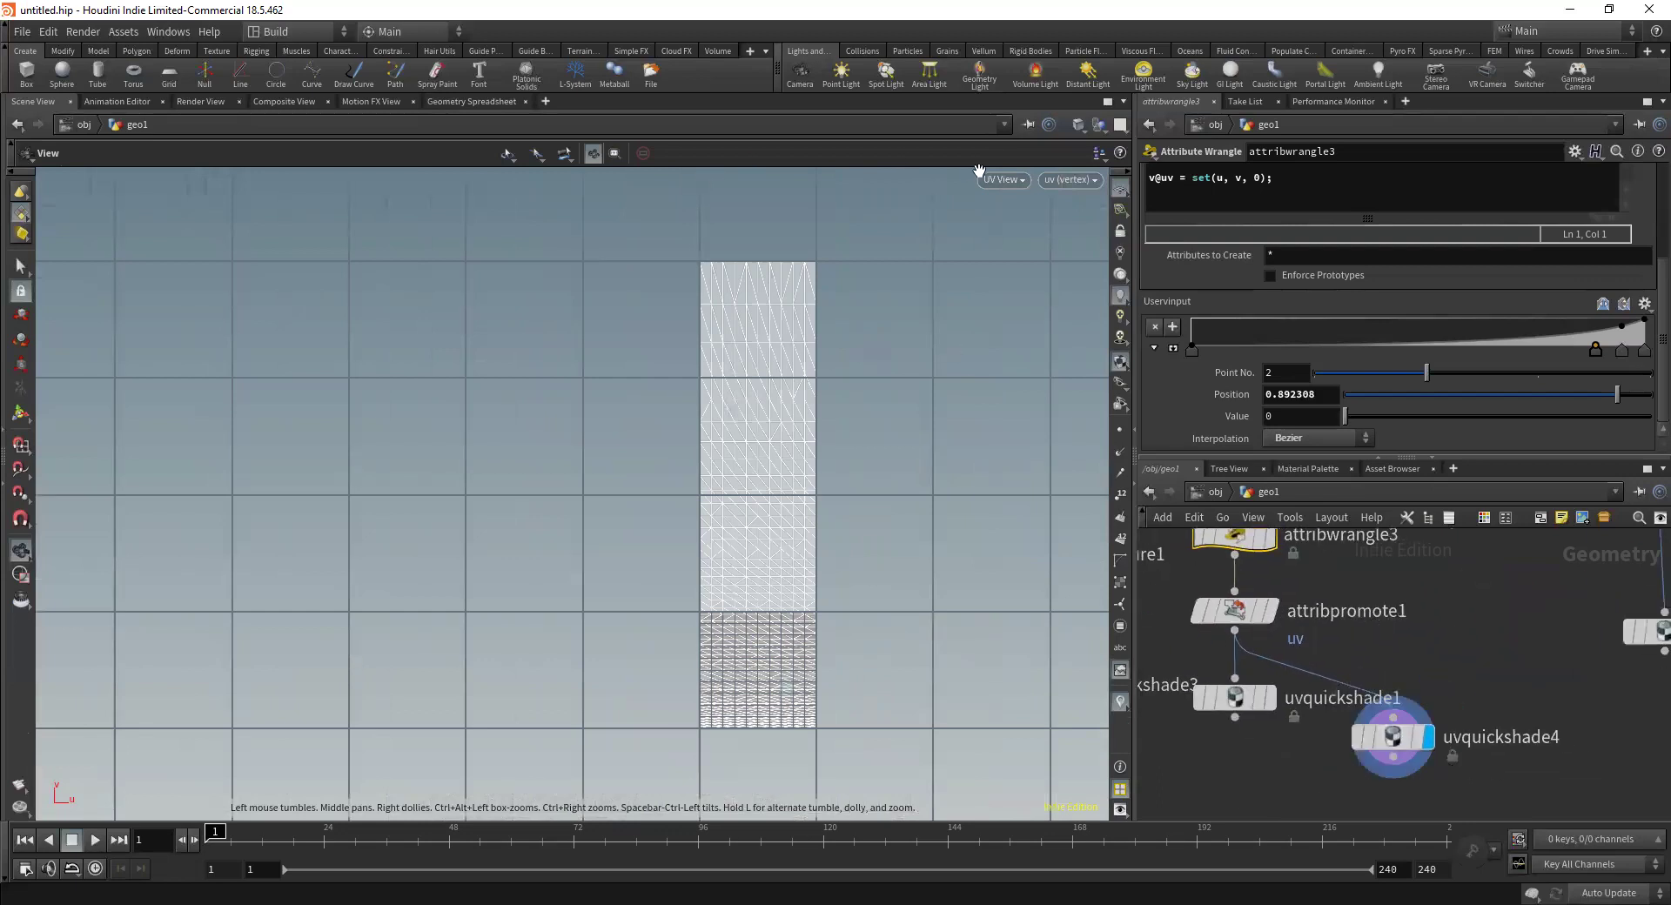
left_click(1003, 180)
mouse_move(1032, 214)
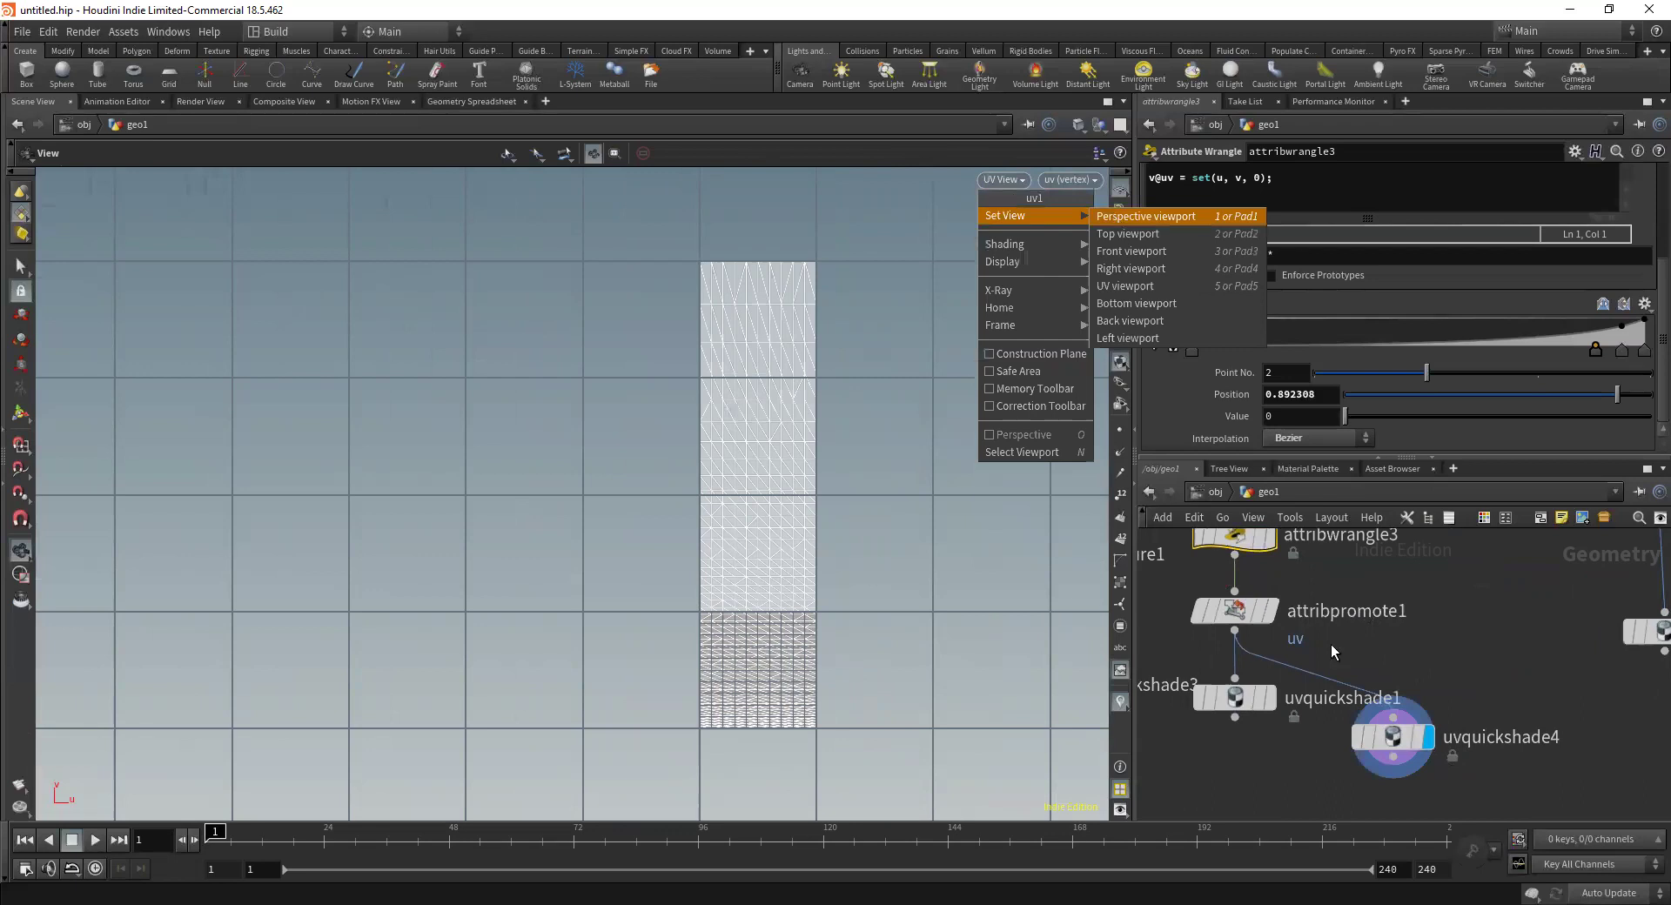
Set uvquickshade4's texture map to bricks001_basecolor.rat from $HFS/houdini/pic/texture and check the brick mapping on the trunk
left_click(1395, 744)
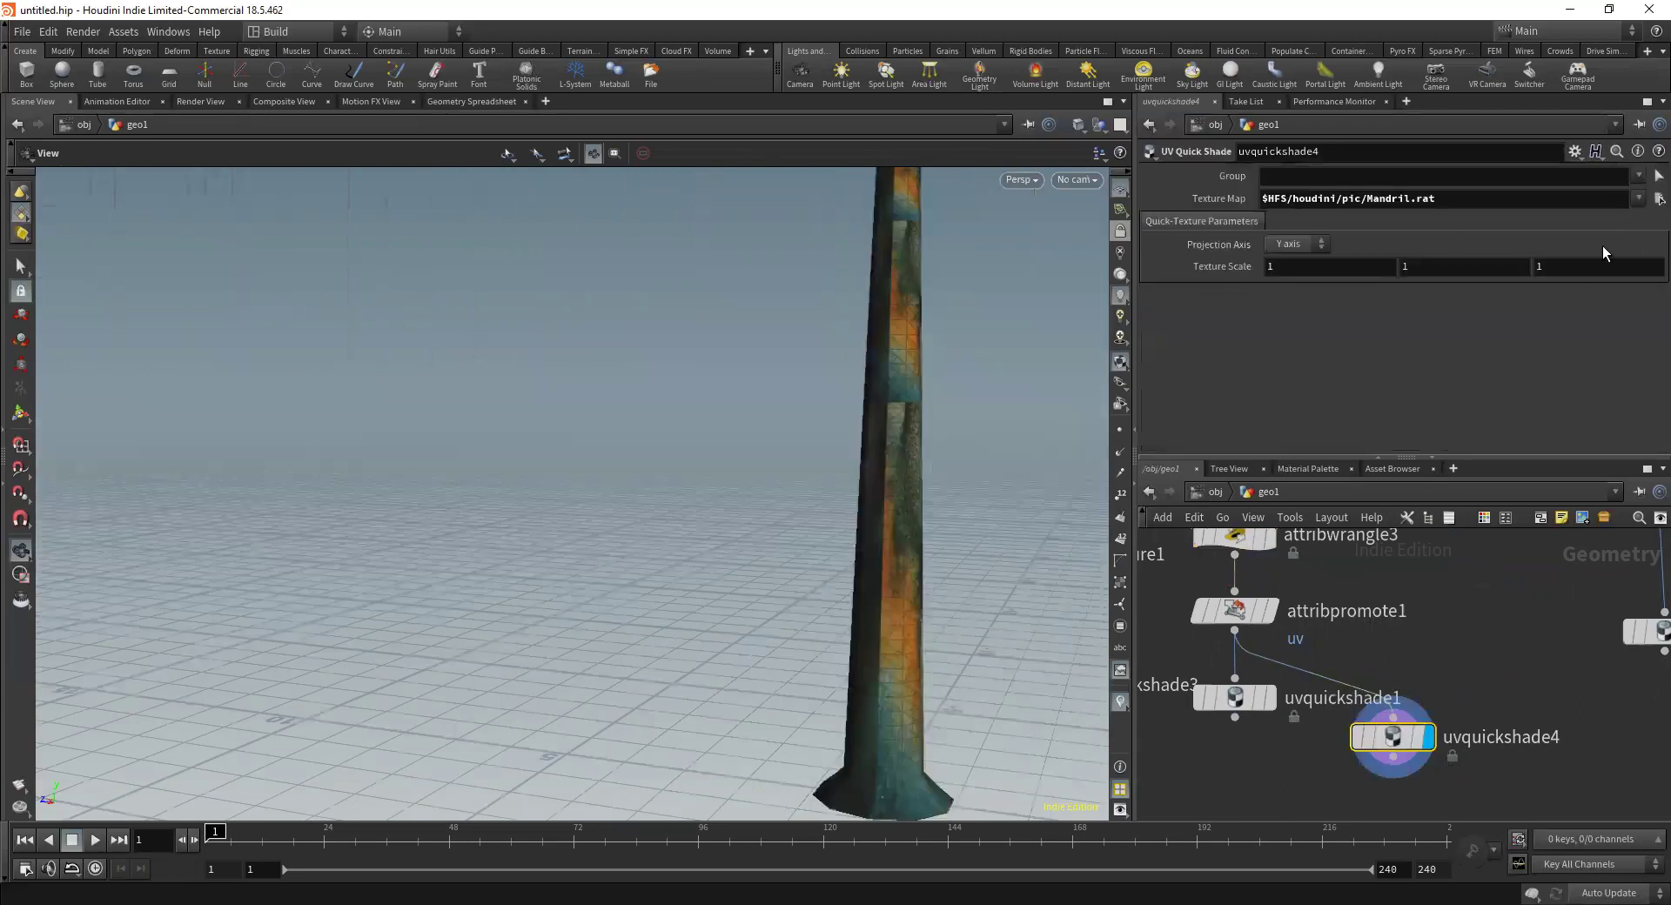
left_click(1654, 198)
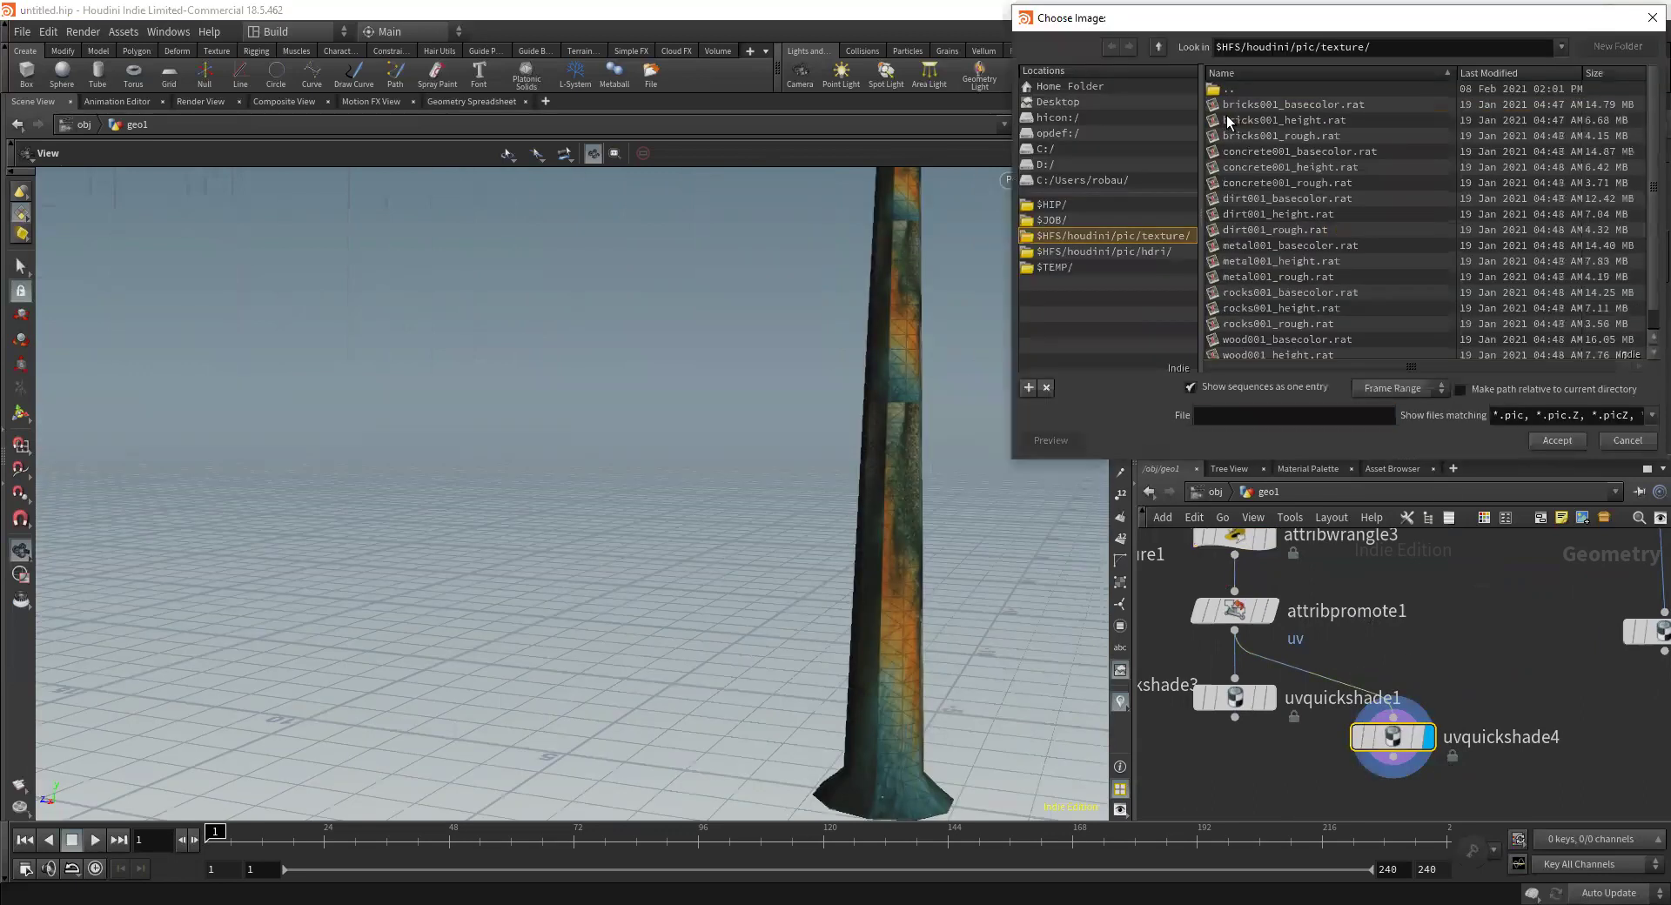
scroll(1350, 195, "down", 3)
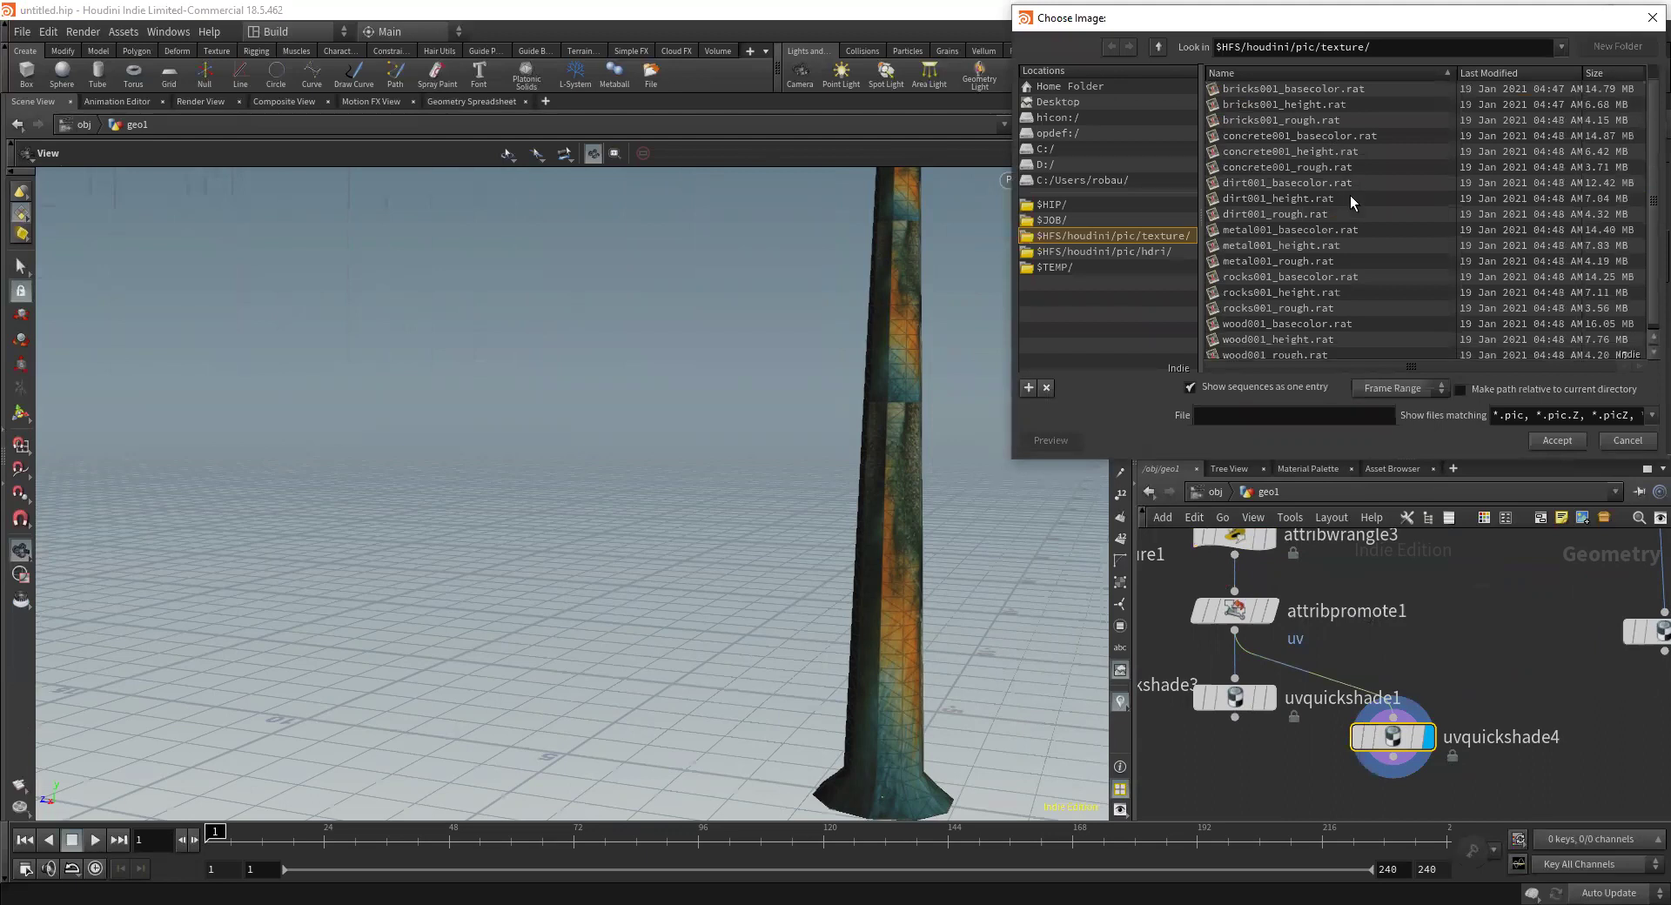
scroll(1355, 198, "up", 3)
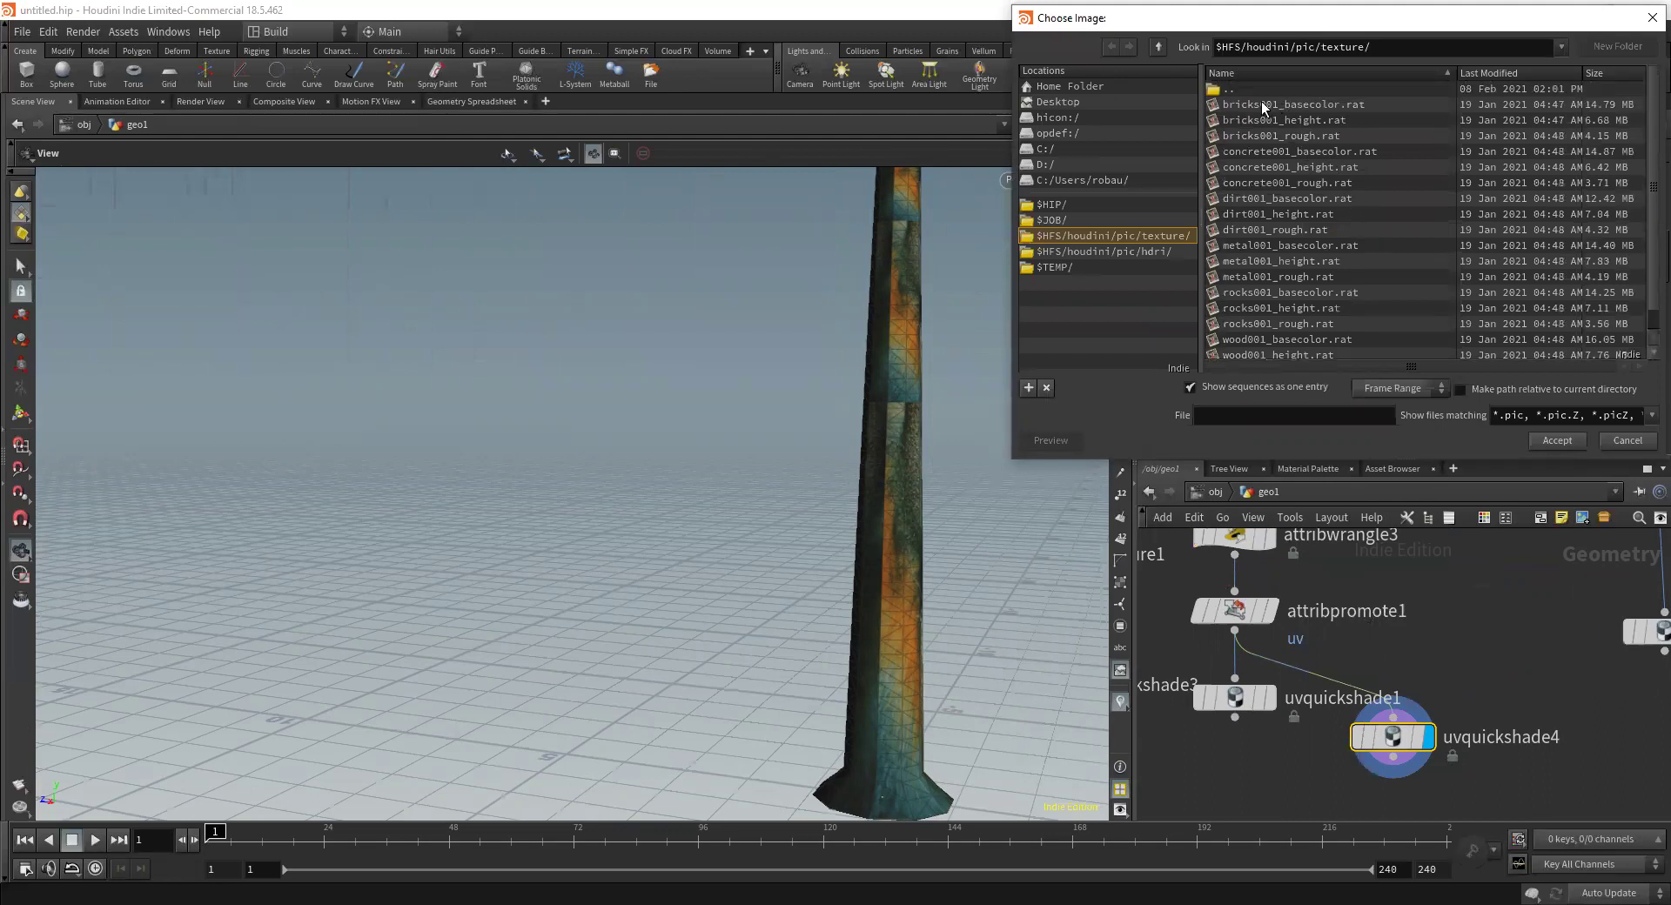
double_click(1303, 103)
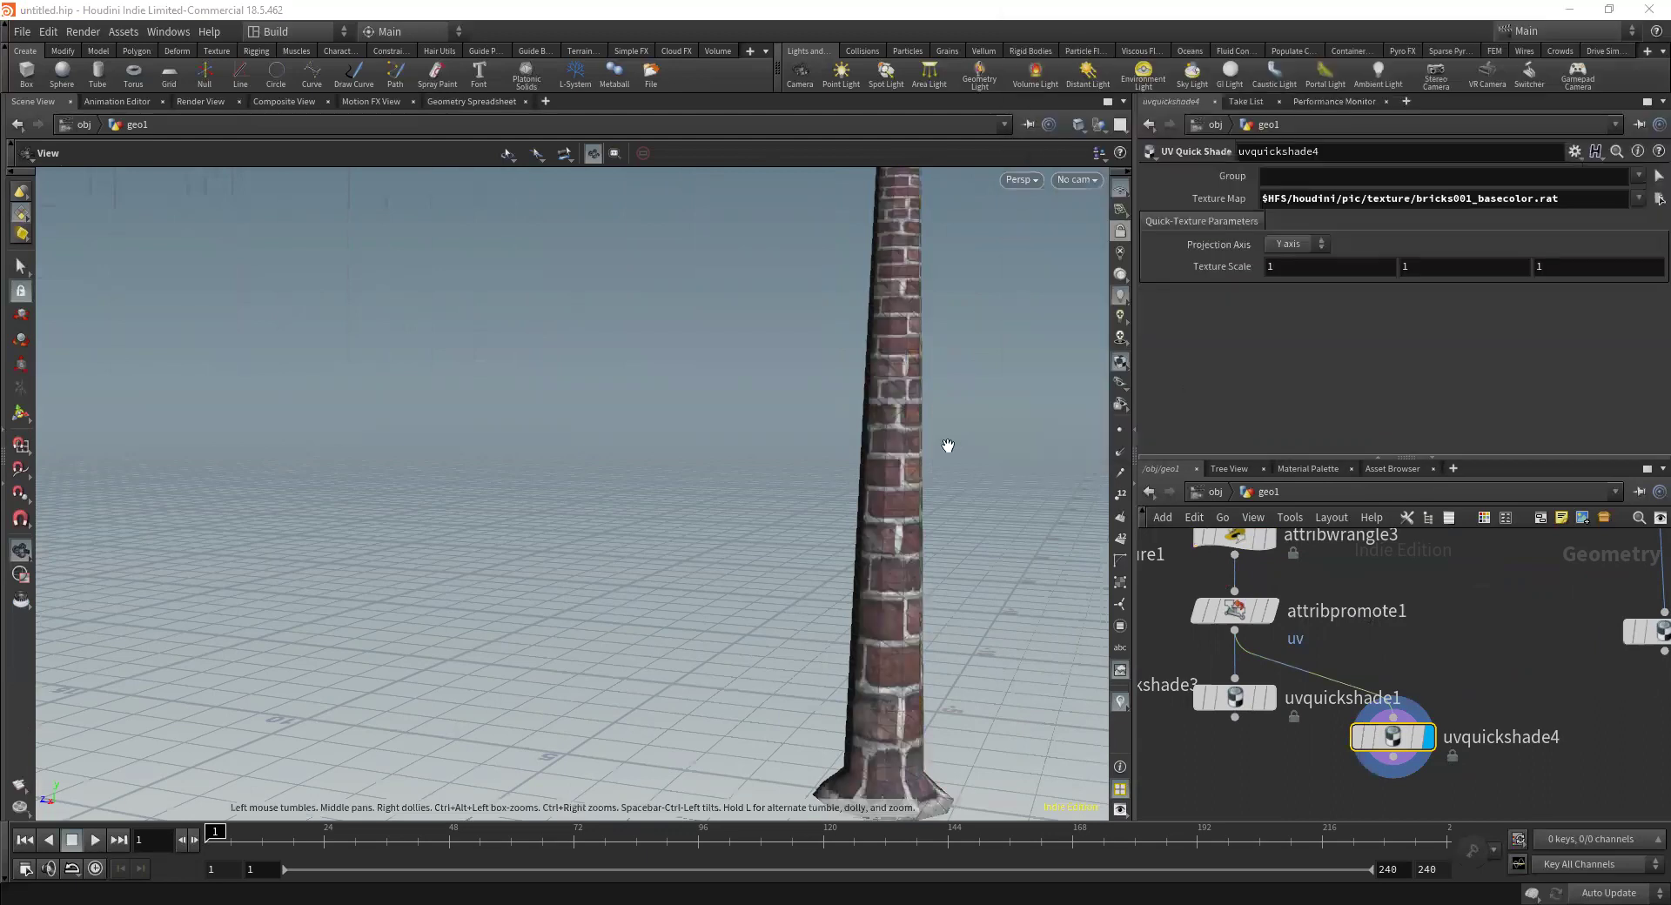
right_click_drag(1027, 437, 797, 481)
left_click_drag(796, 481, 1074, 511)
Select and display attribwrangle2 below the circle node, and show its point attributes in the Geometry Spreadsheet
scroll(1522, 677, "down", 4)
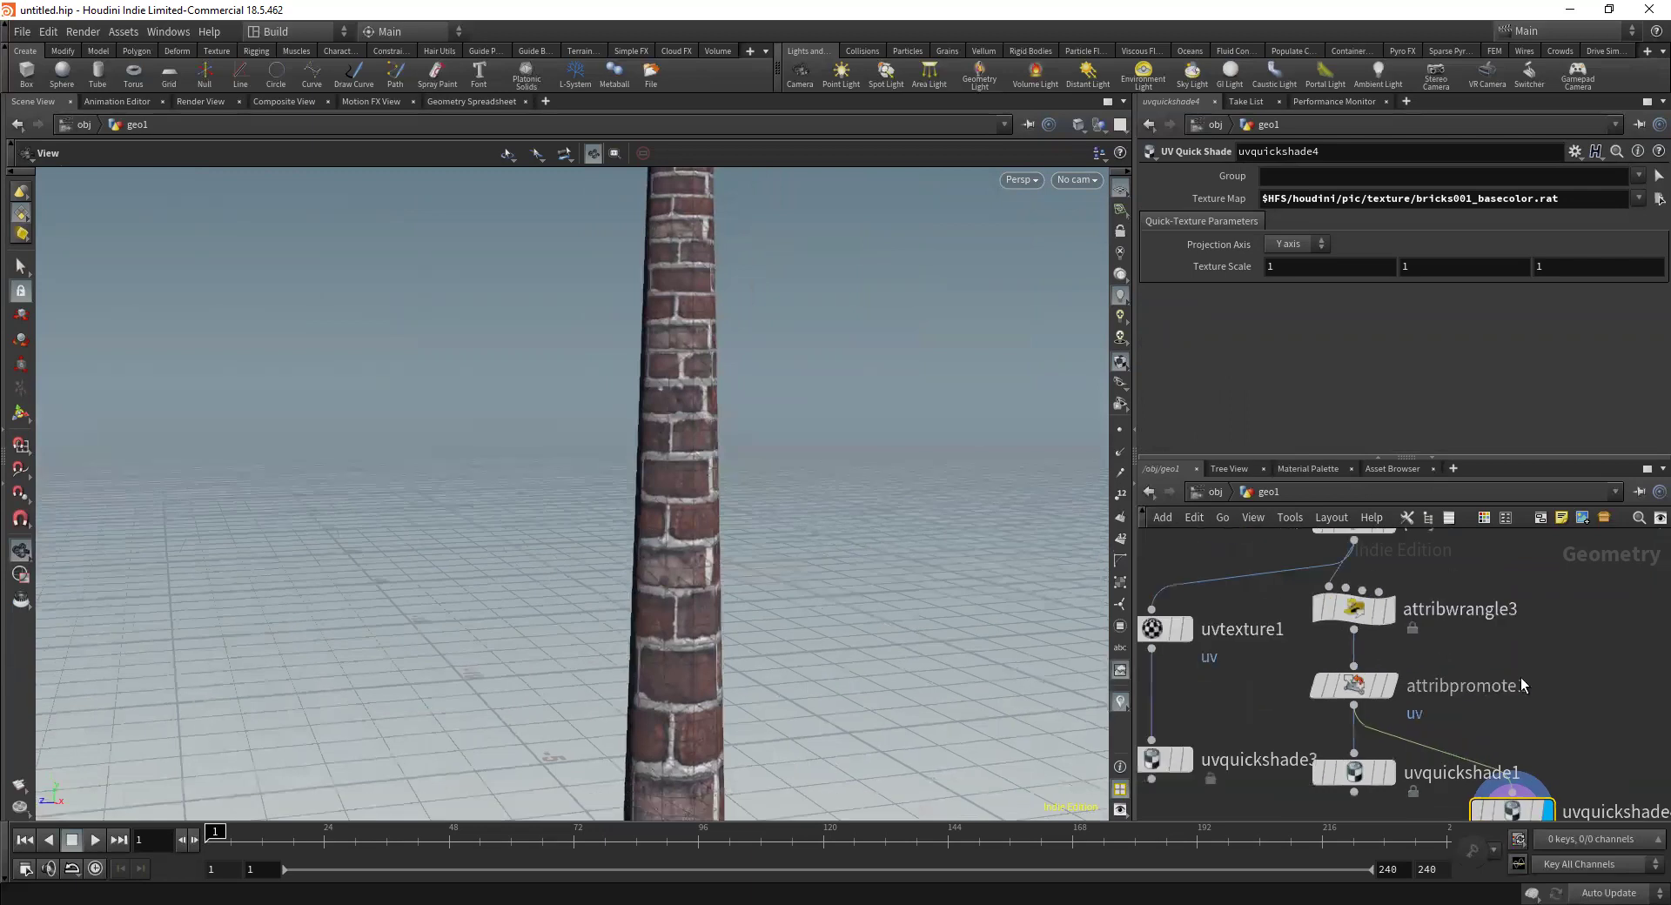
scroll(1397, 592, "up", 8)
middle_click_drag(1407, 643, 1327, 765)
scroll(1314, 723, "down", 8)
left_click(1278, 634)
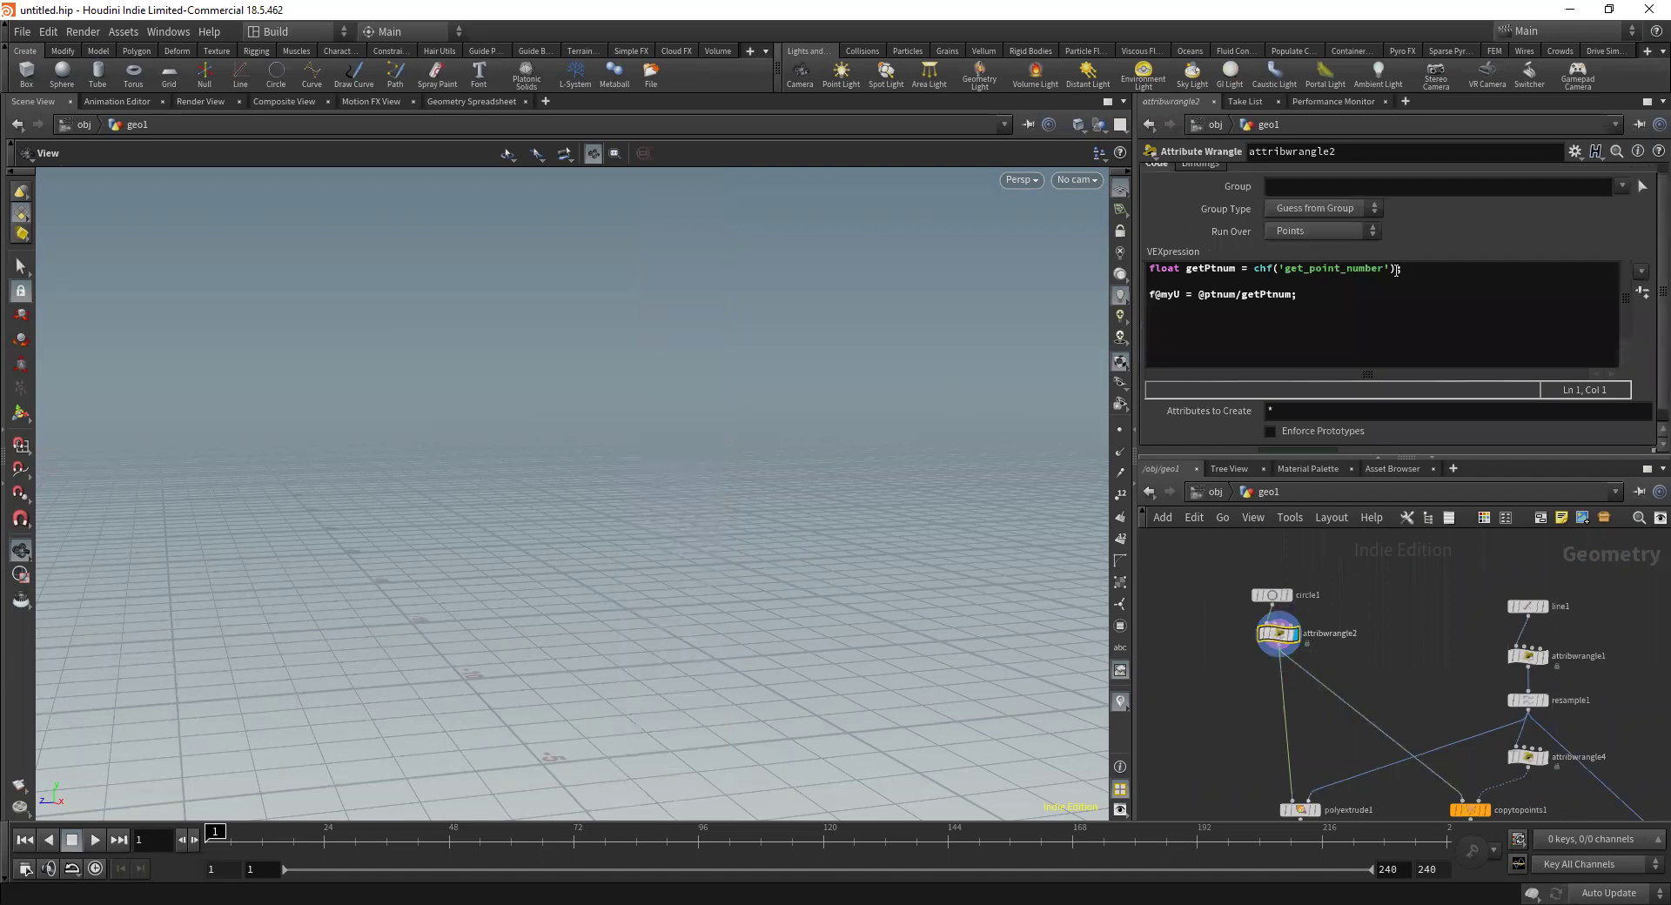
left_click(470, 101)
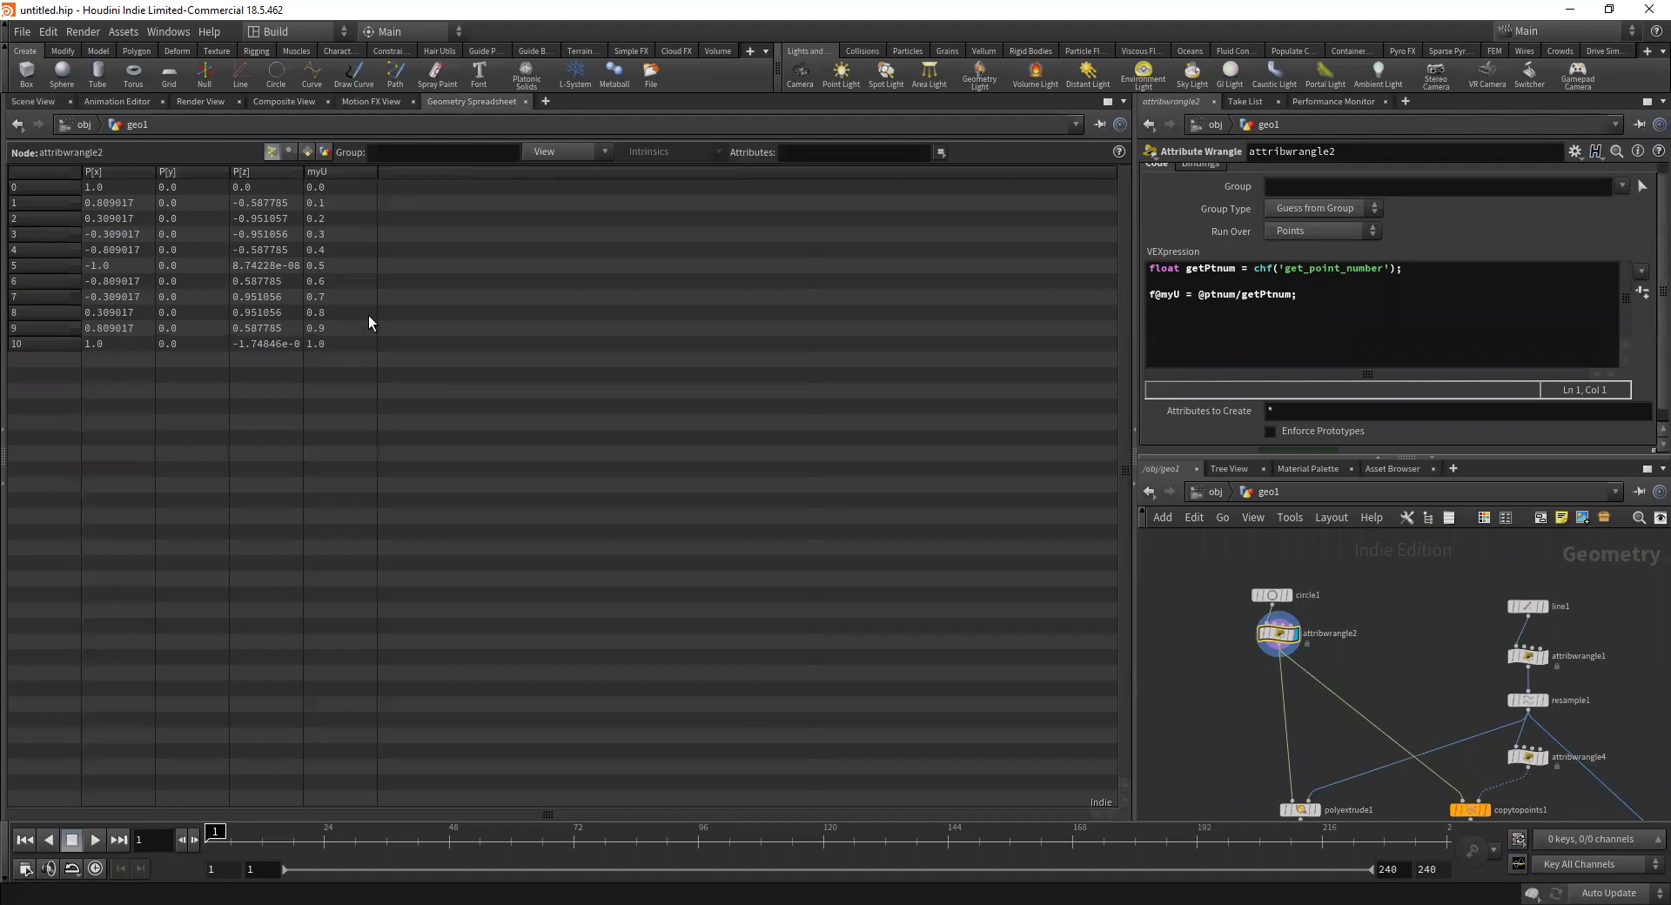
Divide the get_point_number channel value by 2 in attribwrangle2's getPtnum expression and apply the code
left_click(1393, 269)
key("ctrl+shift+Left")
key("ctrl+shift+Left")
key("ctrl+shift+Left")
key("ctrl+shift+Left")
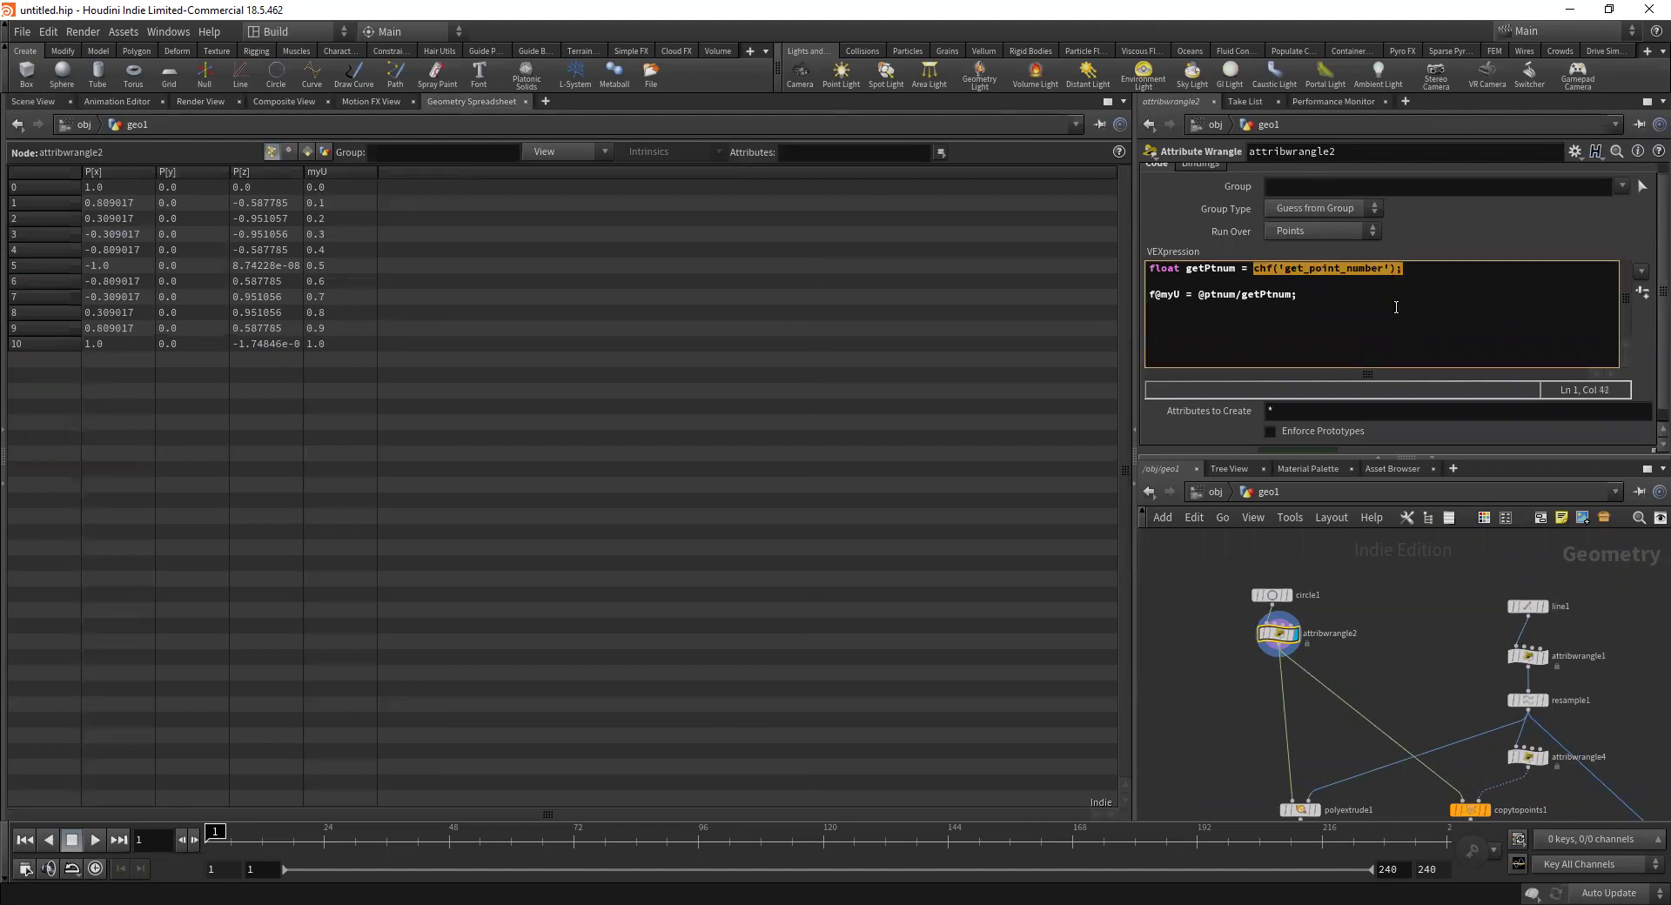
left_click(1396, 269)
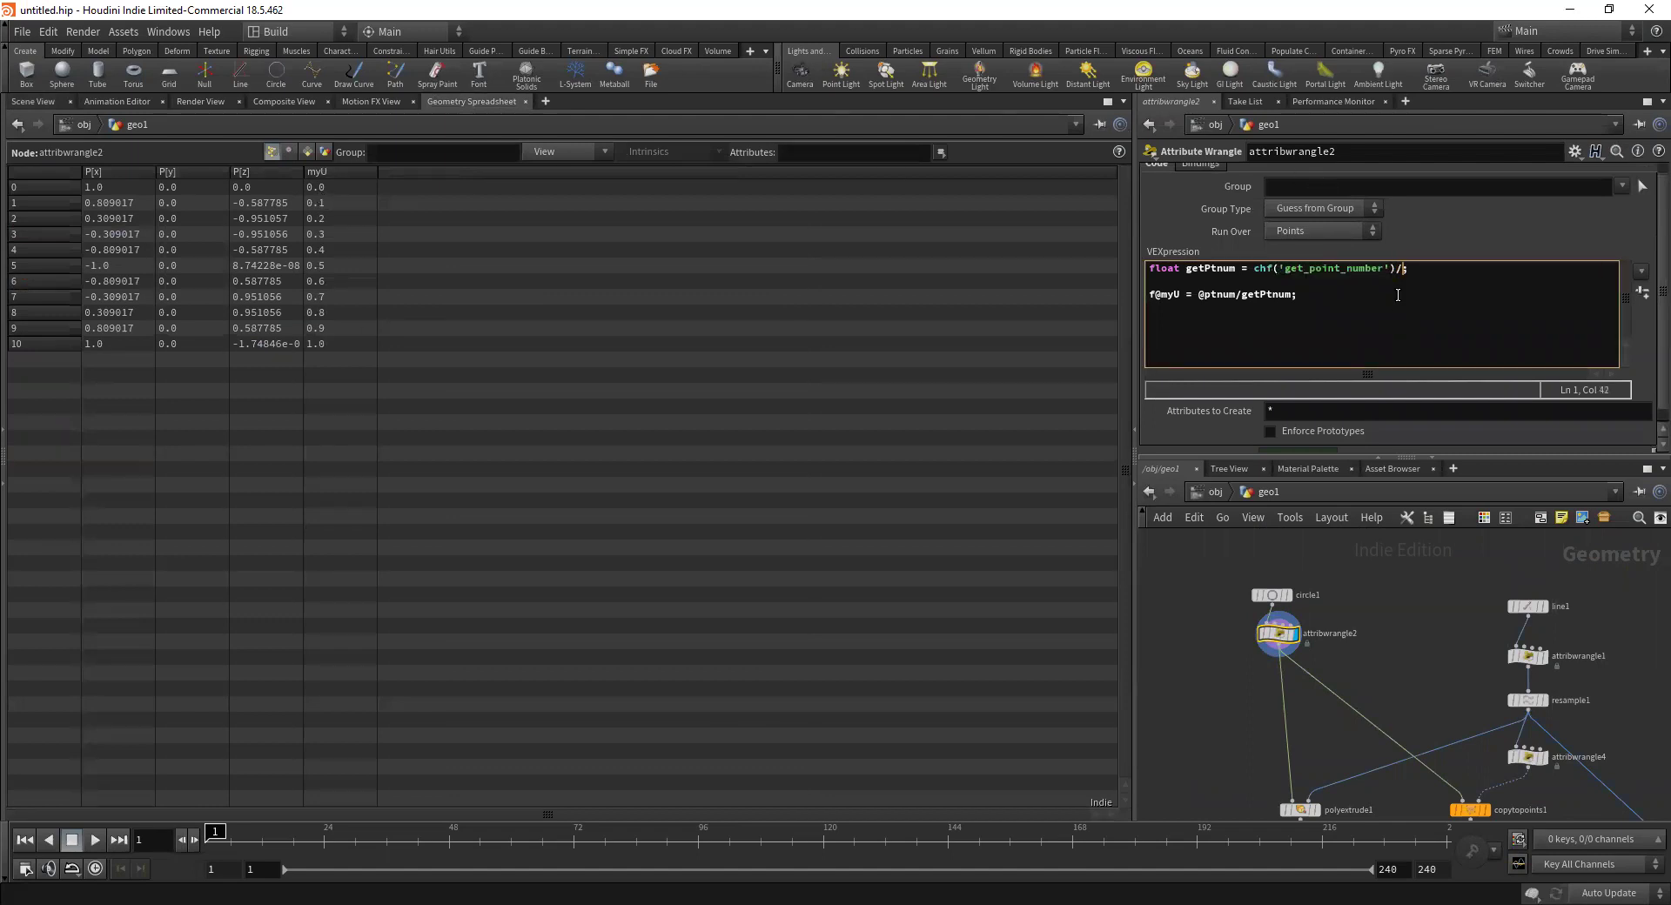
left_click(1449, 238)
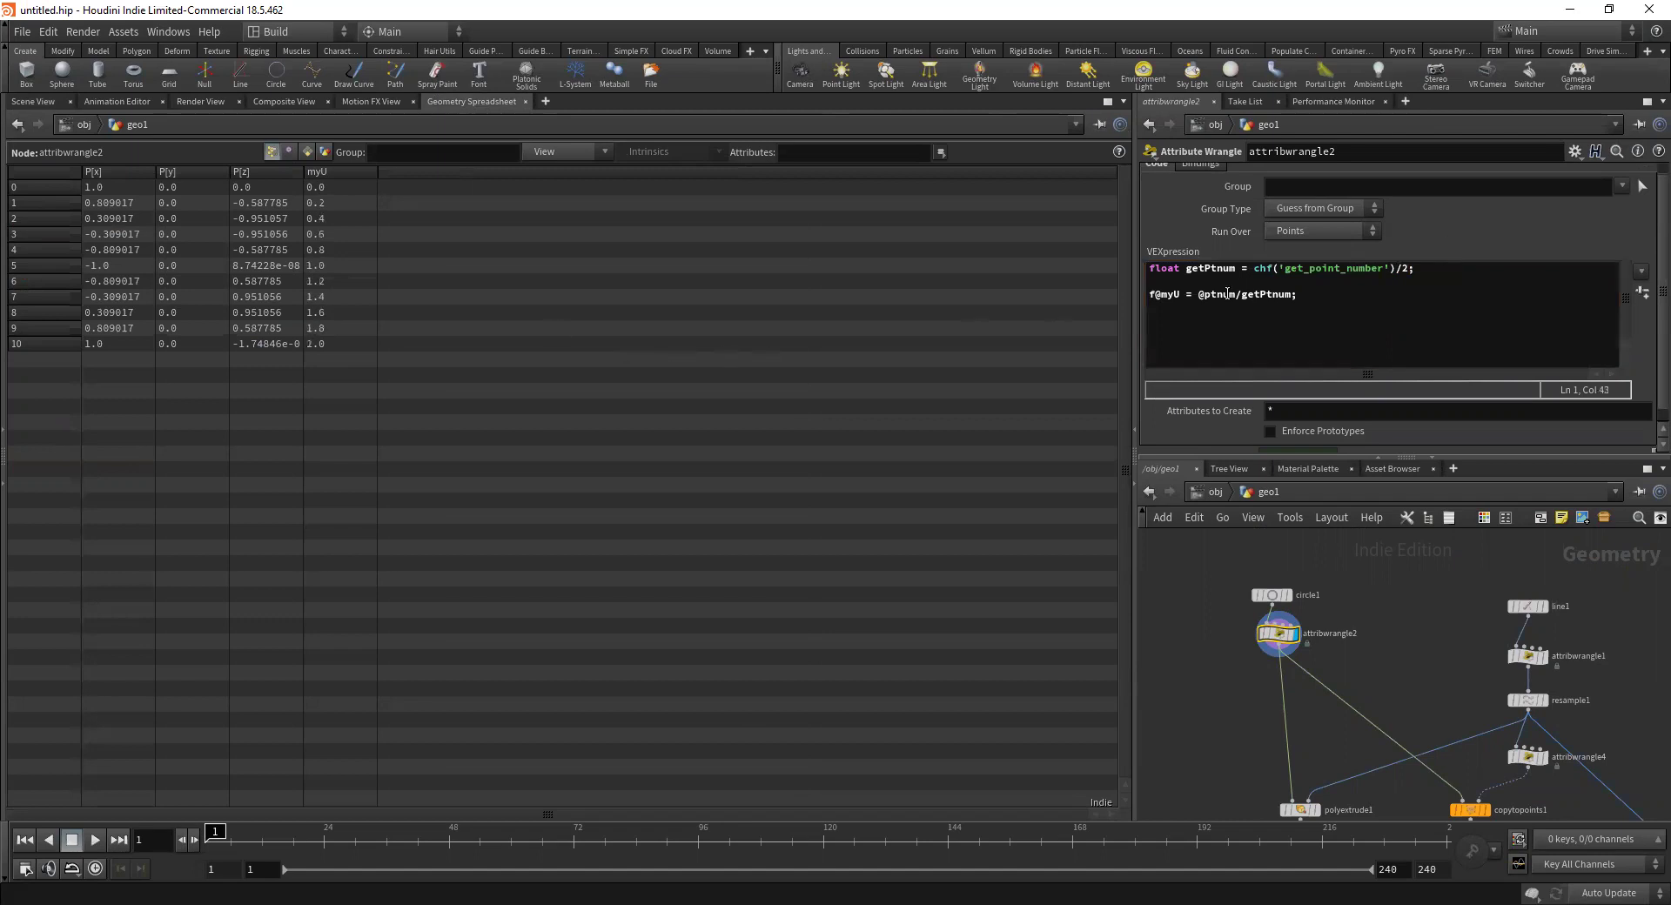
Change the /2 in attribwrangle2's getPtnum expression to *2 and preview the result on the trunk by displaying uvquickshade4
left_click(1398, 270)
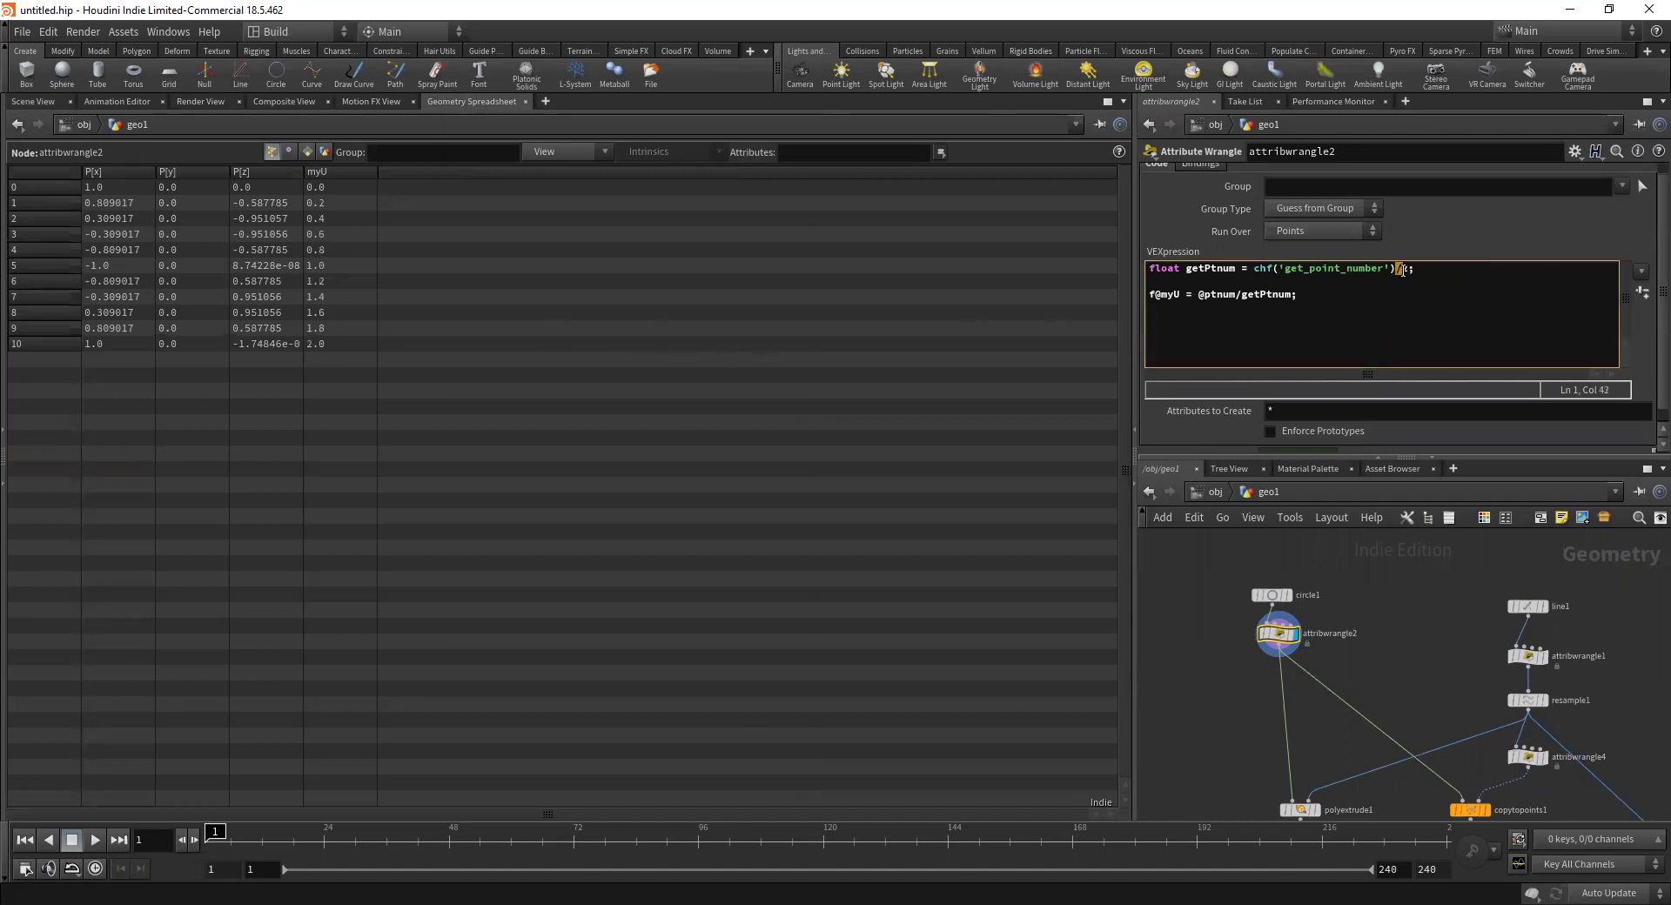
left_click(1423, 234)
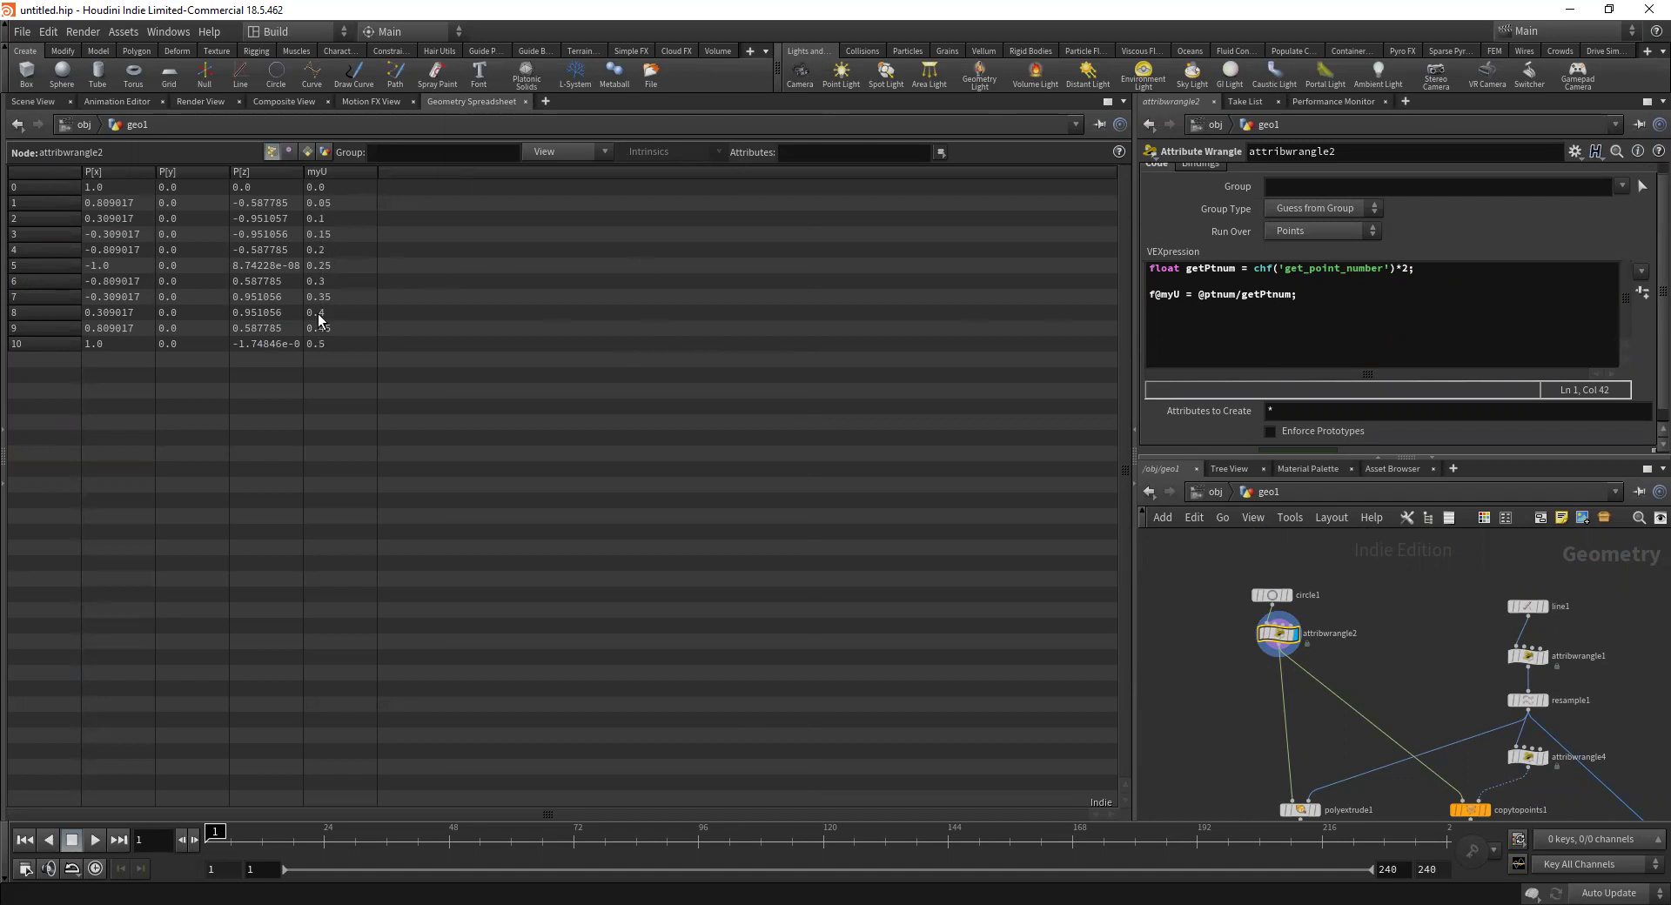
left_click(34, 103)
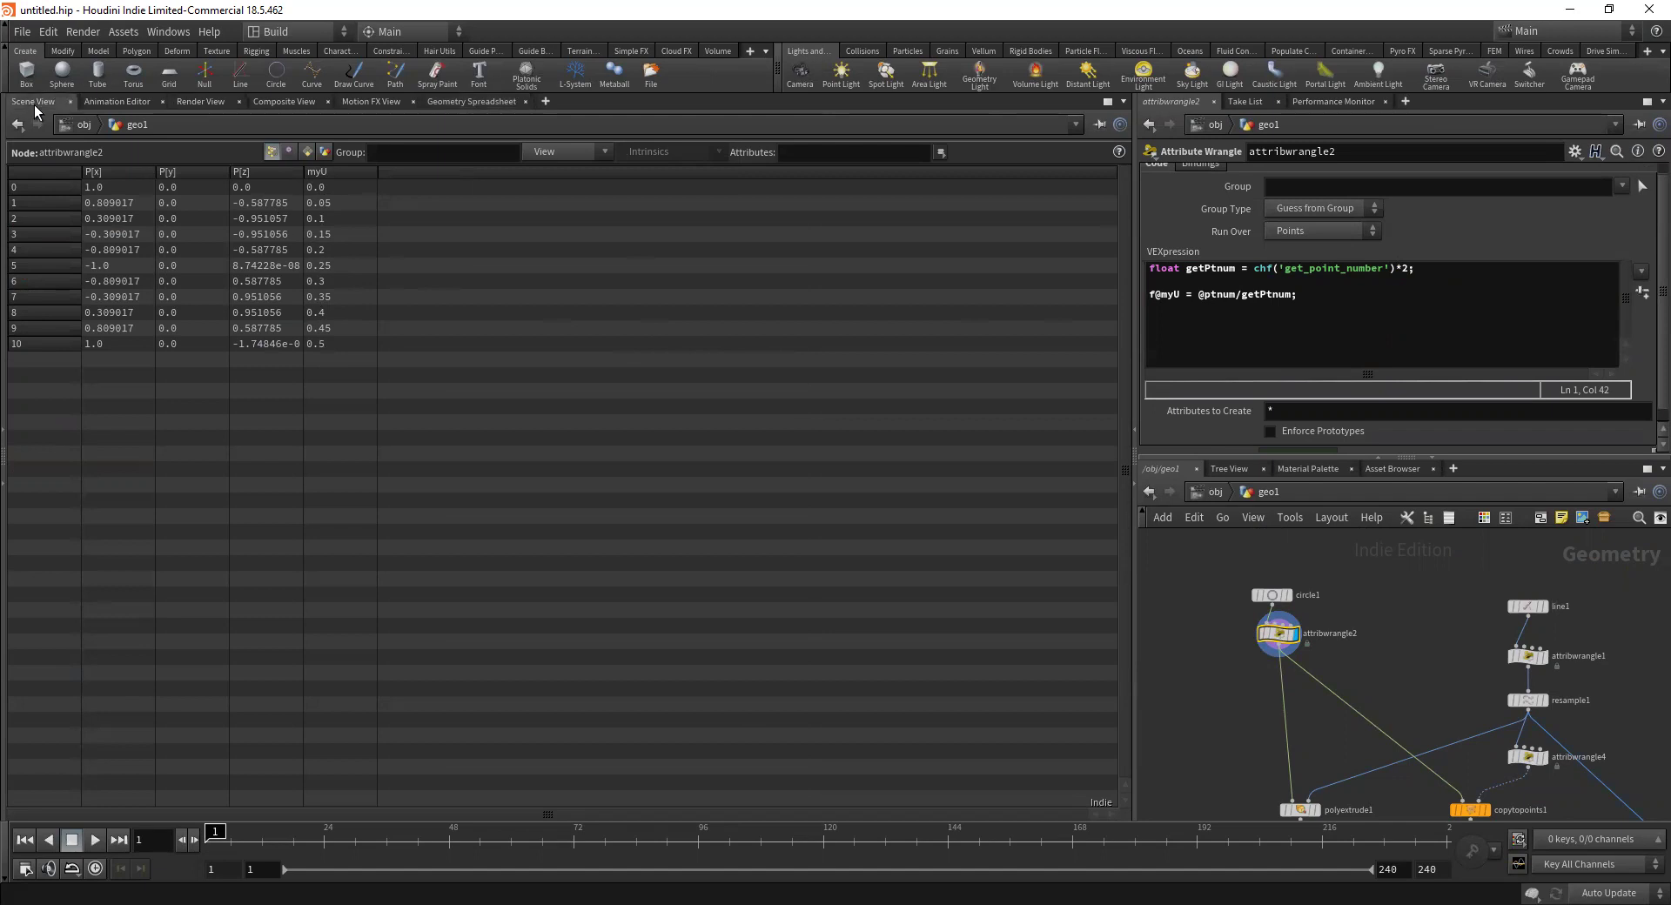
scroll(1301, 719, "down", 5)
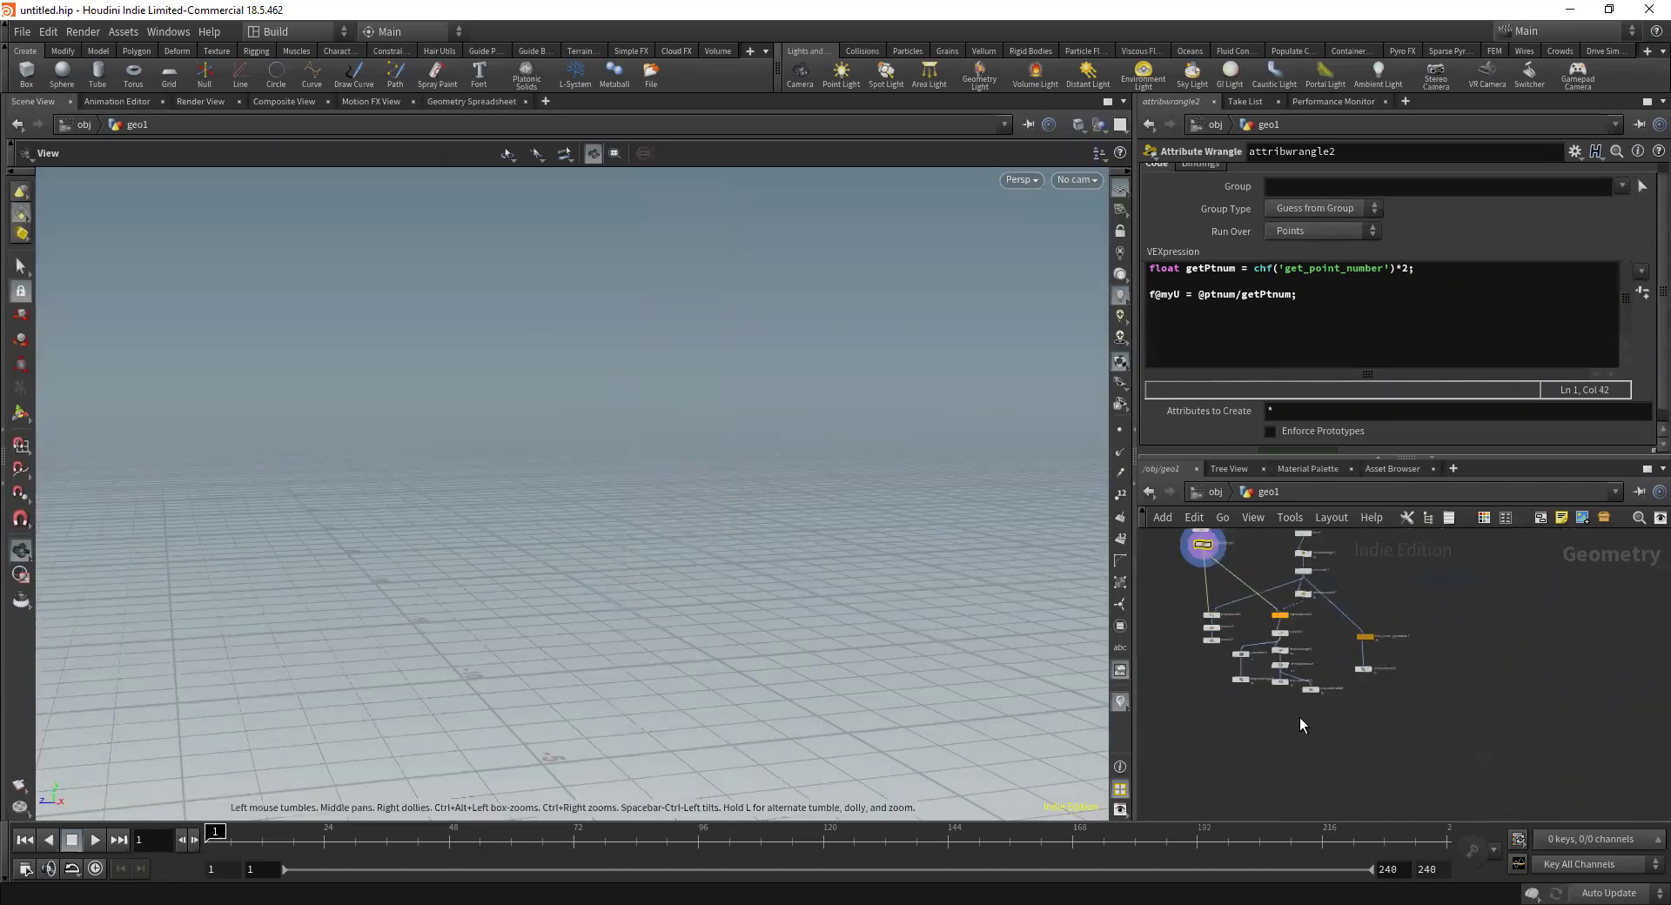
scroll(1299, 718, "up", 4)
left_click(1306, 639)
mouse_move(690, 402)
left_mouse_down()
mouse_move(585, 418)
mouse_move(1104, 487)
mouse_move(661, 393)
left_mouse_up()
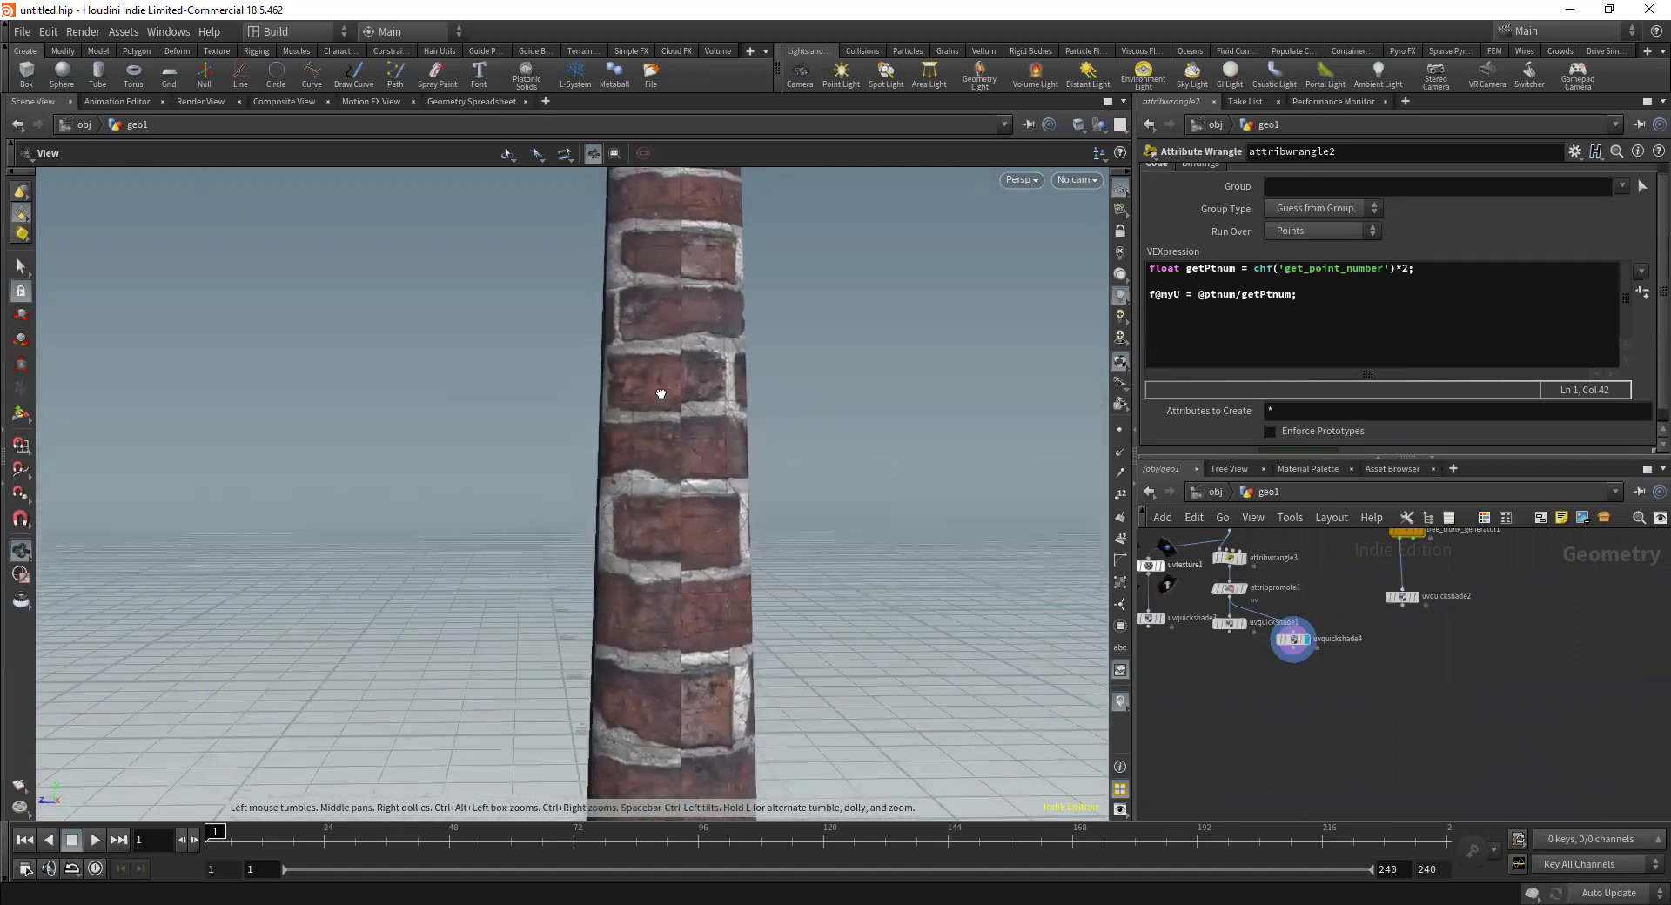
left_click_drag(680, 255, 682, 459)
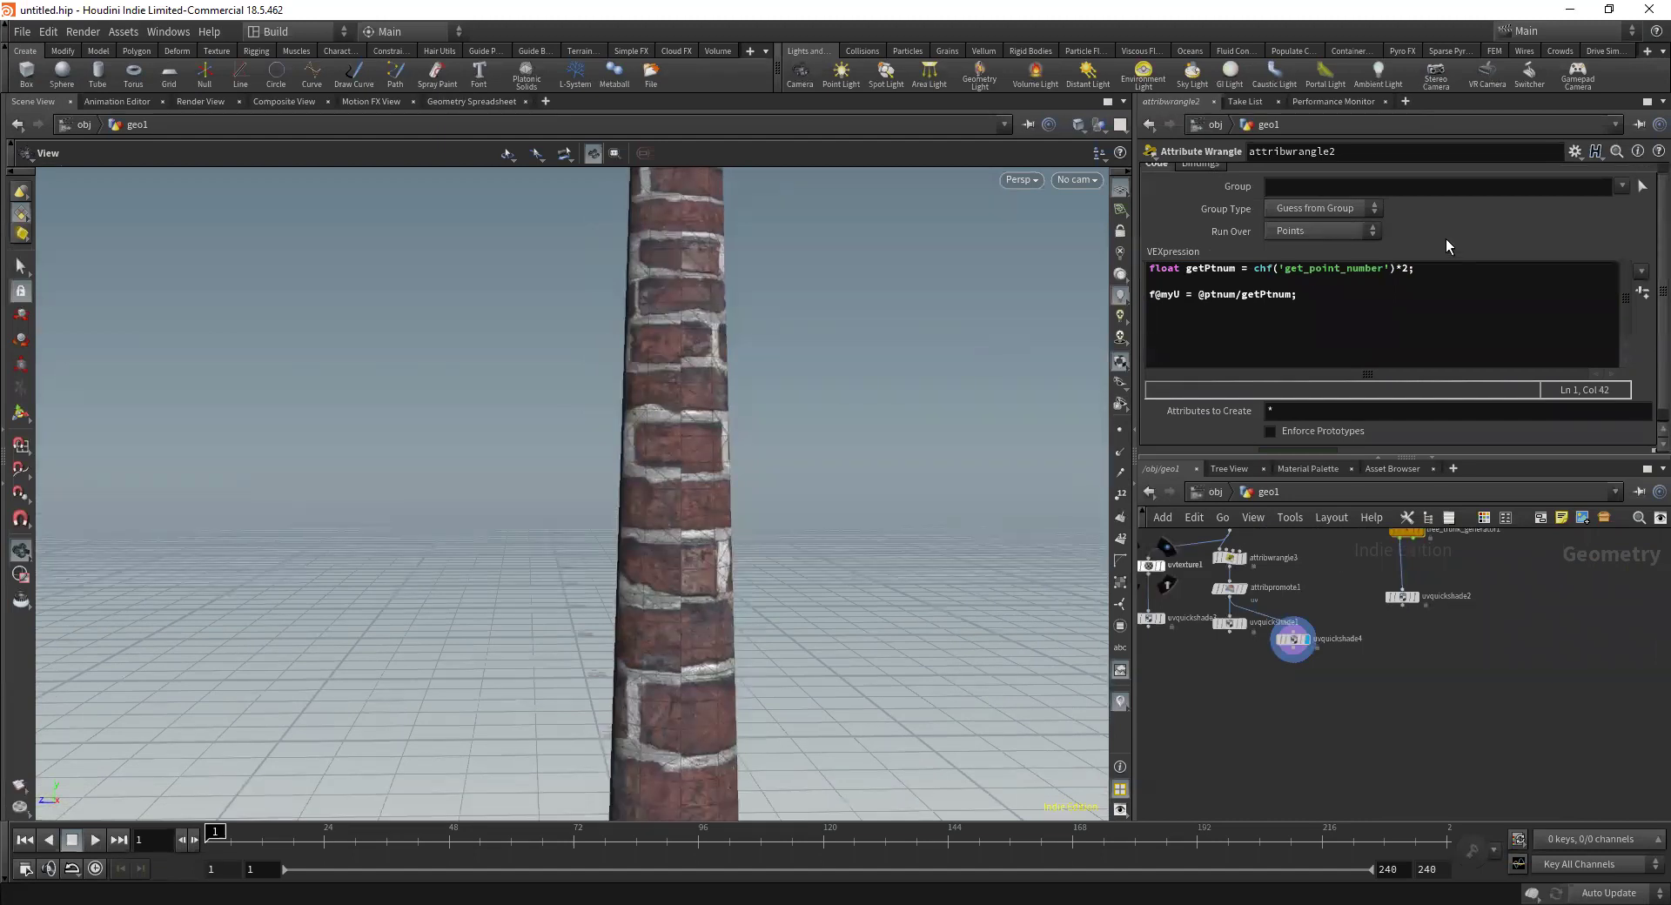
Replace the *2 factor in attribwrangle2's getPtnum expression with /2 and check the brick texture around the trunk
left_click(1400, 268)
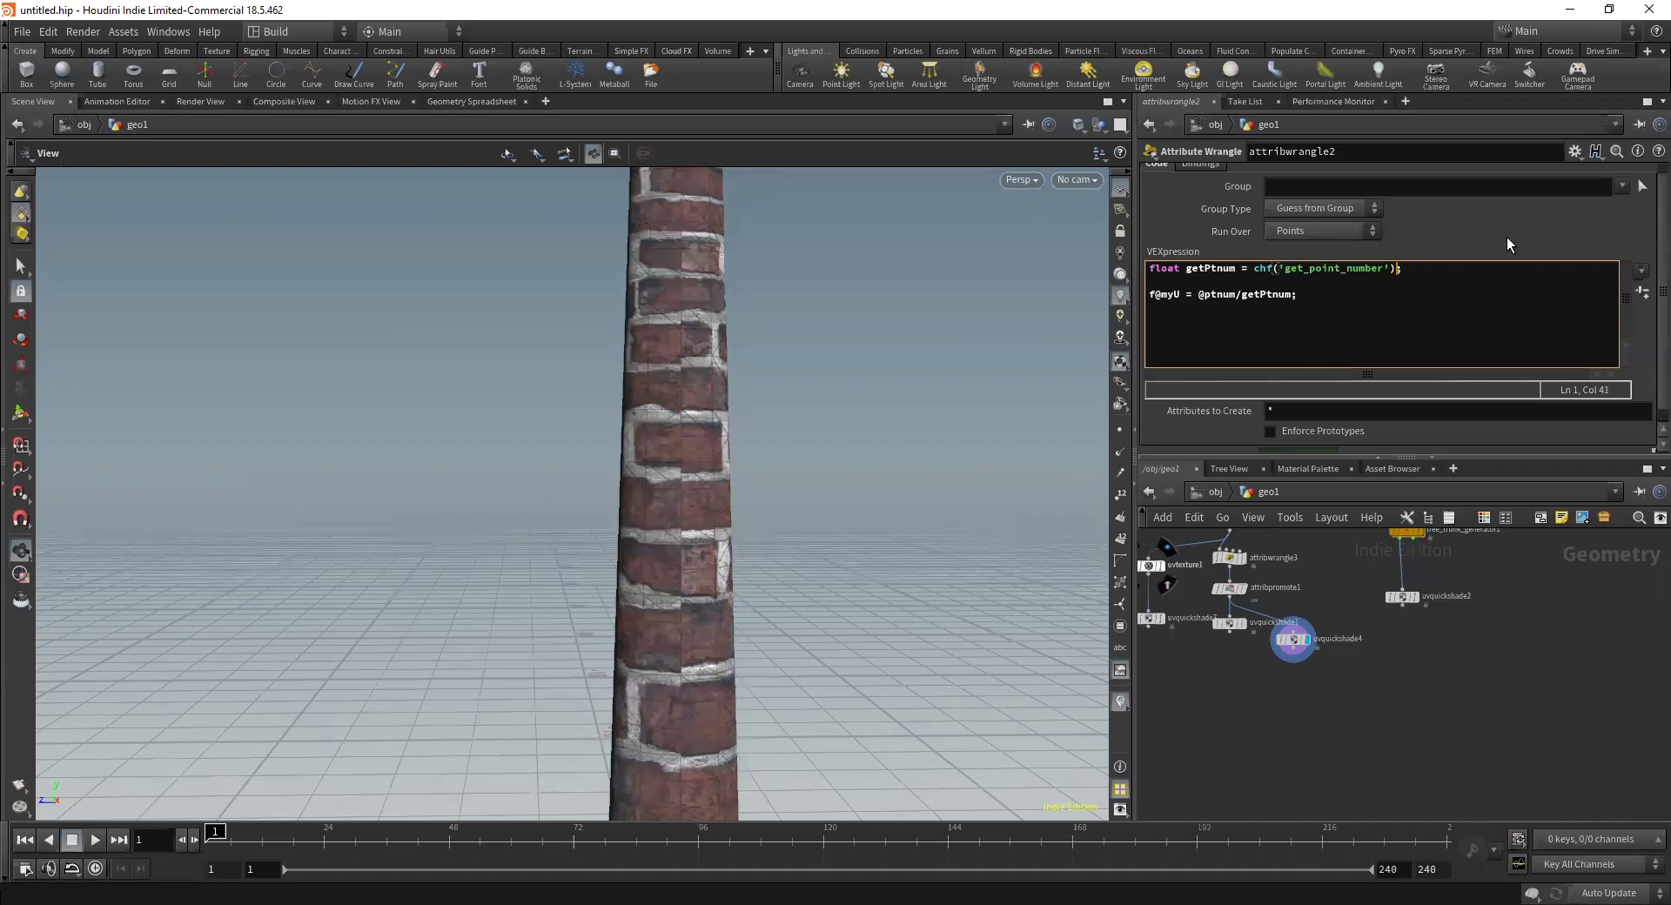
left_click_drag(645, 336, 870, 414)
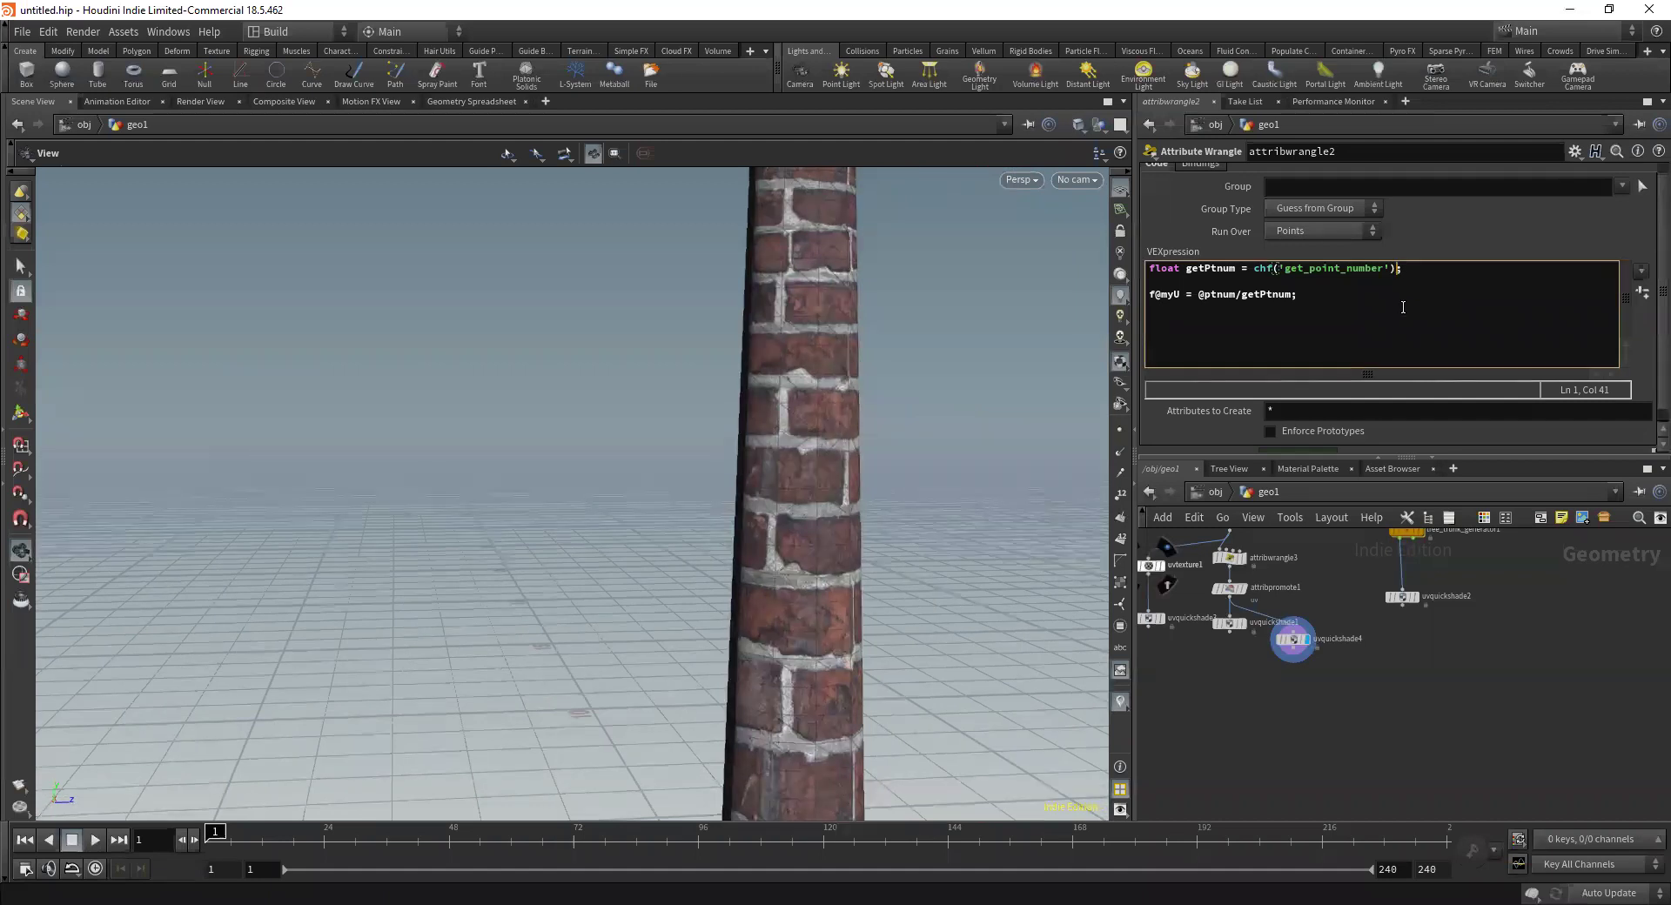
key("Return")
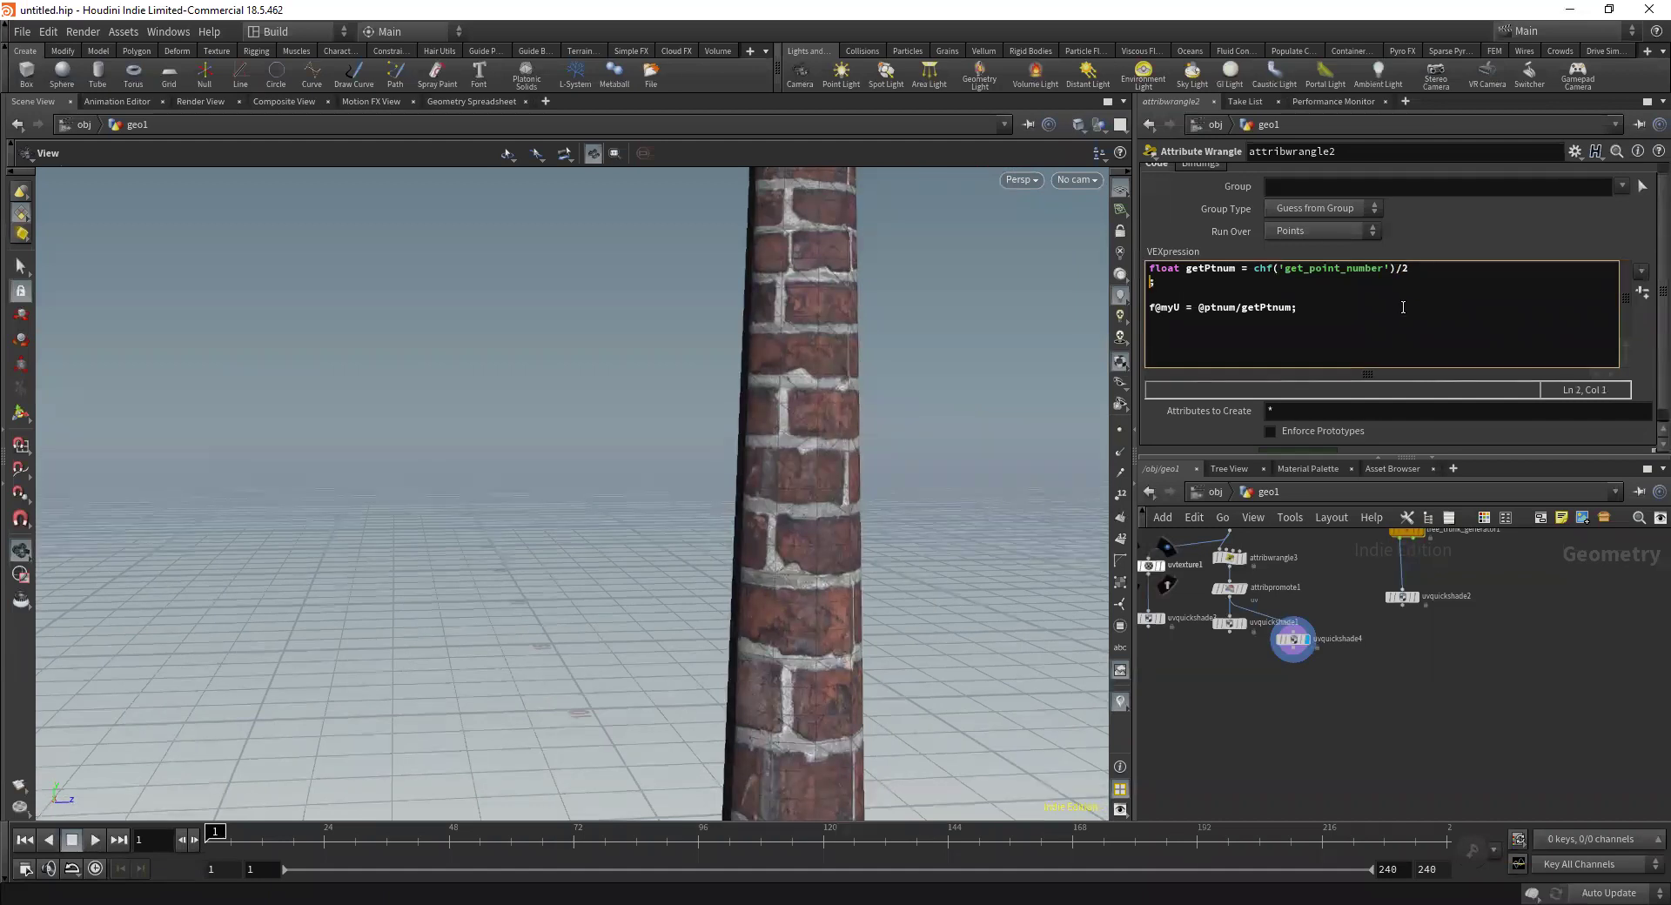
key("BackSpace")
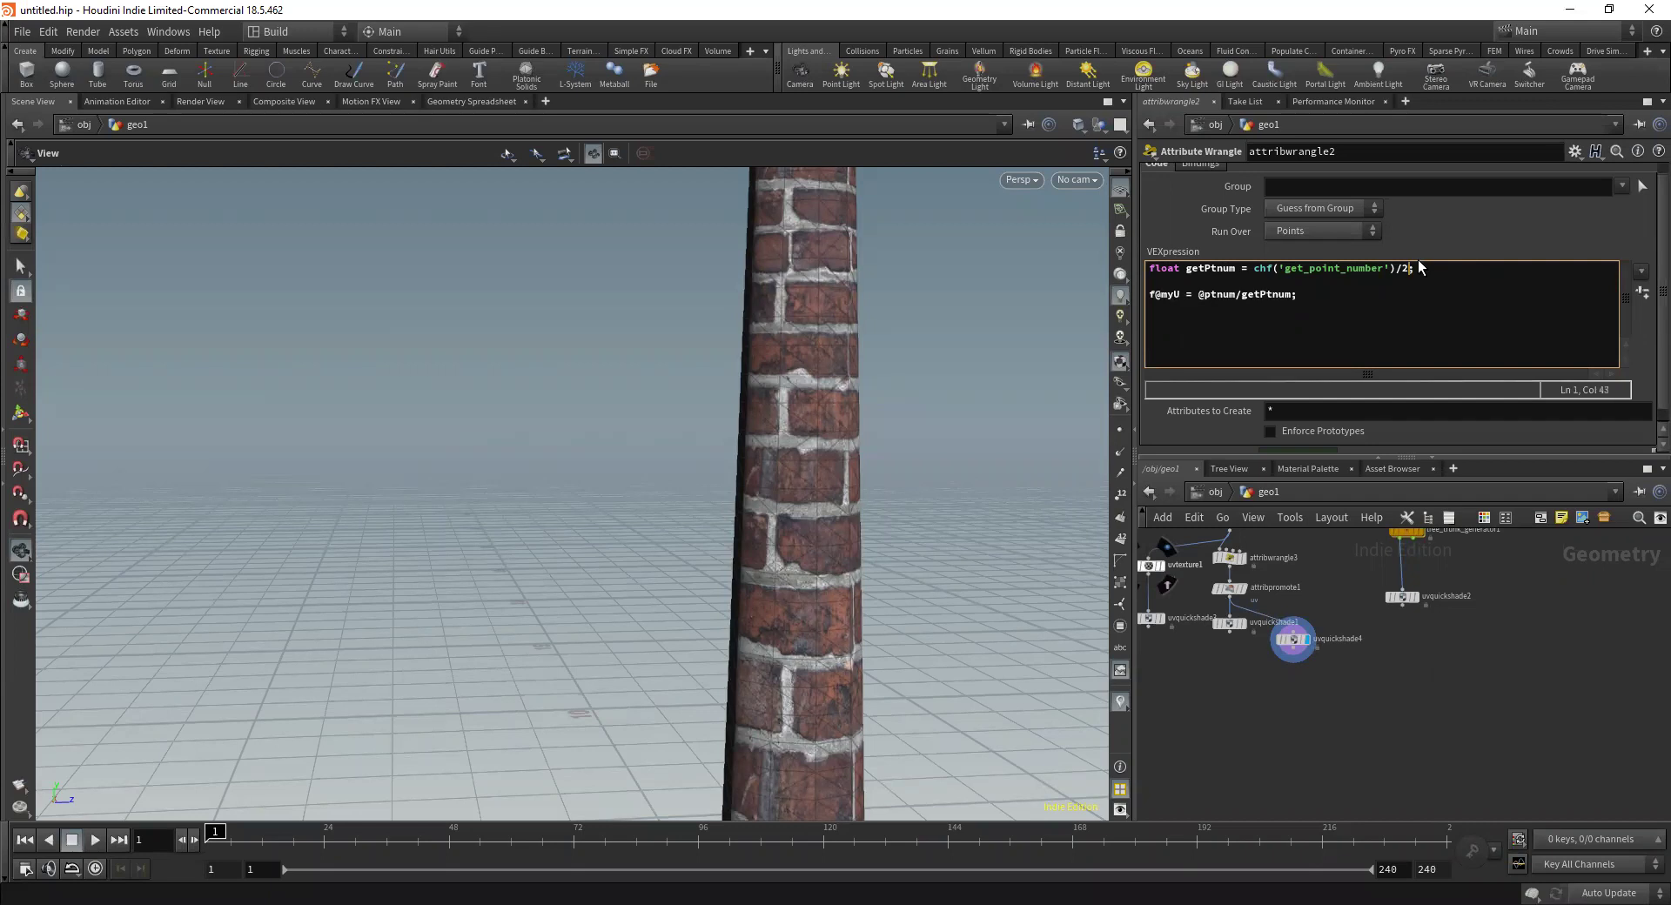
left_click_drag(858, 325, 1026, 242)
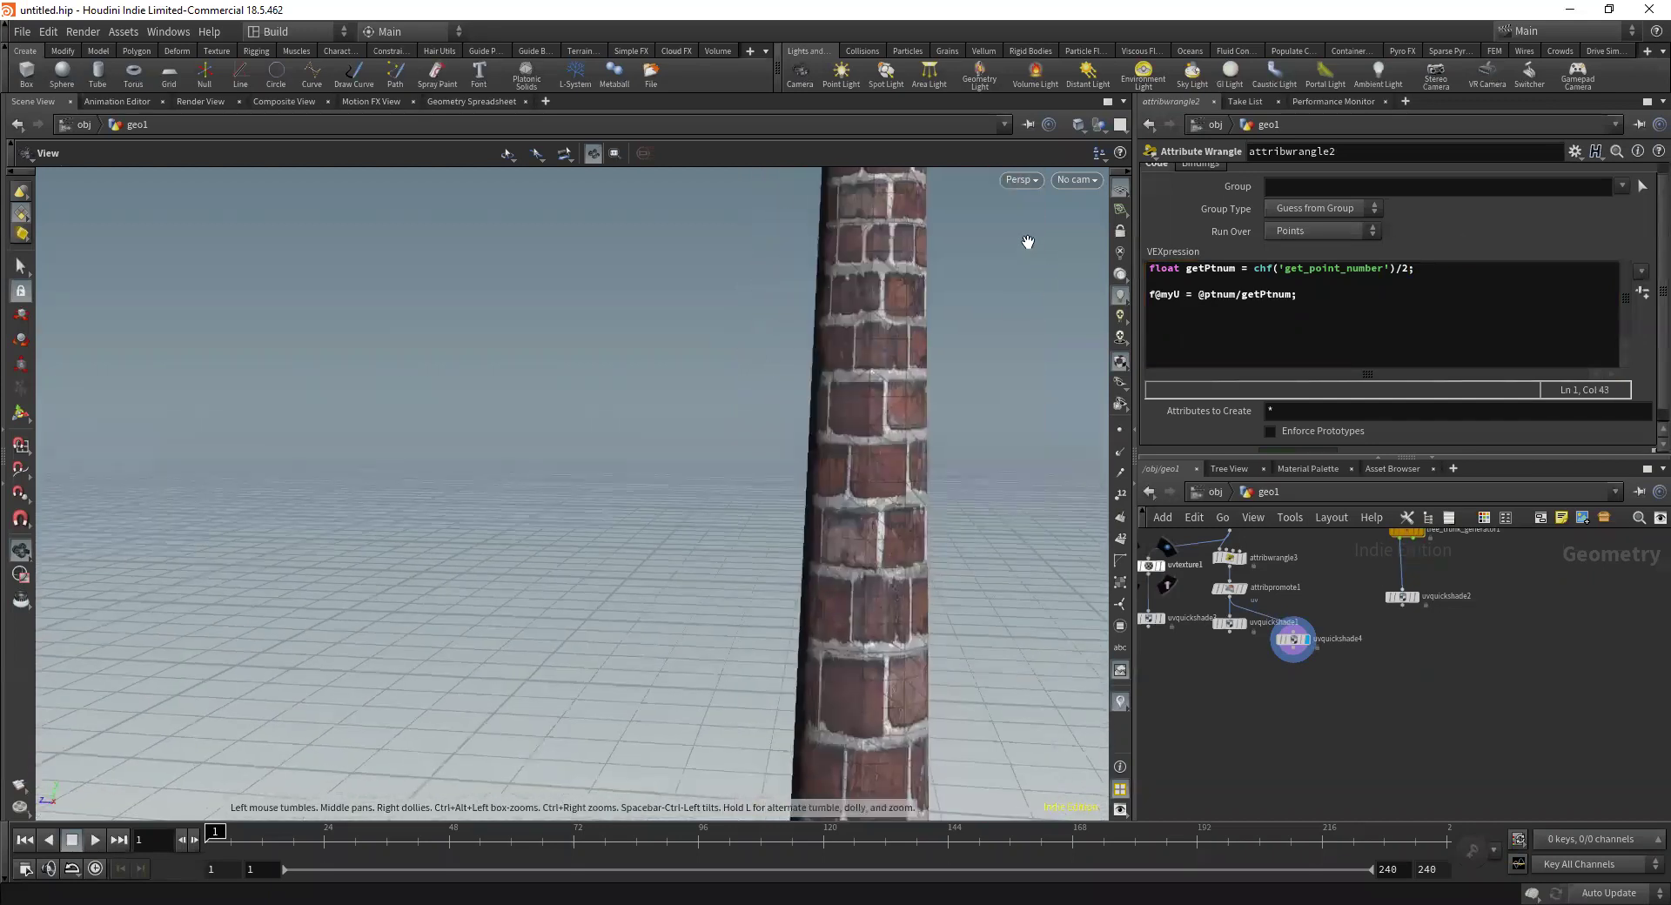
Show the trunk's UV layout in the UV viewport to check its horizontal tiling, and return to the perspective view
left_click(1025, 181)
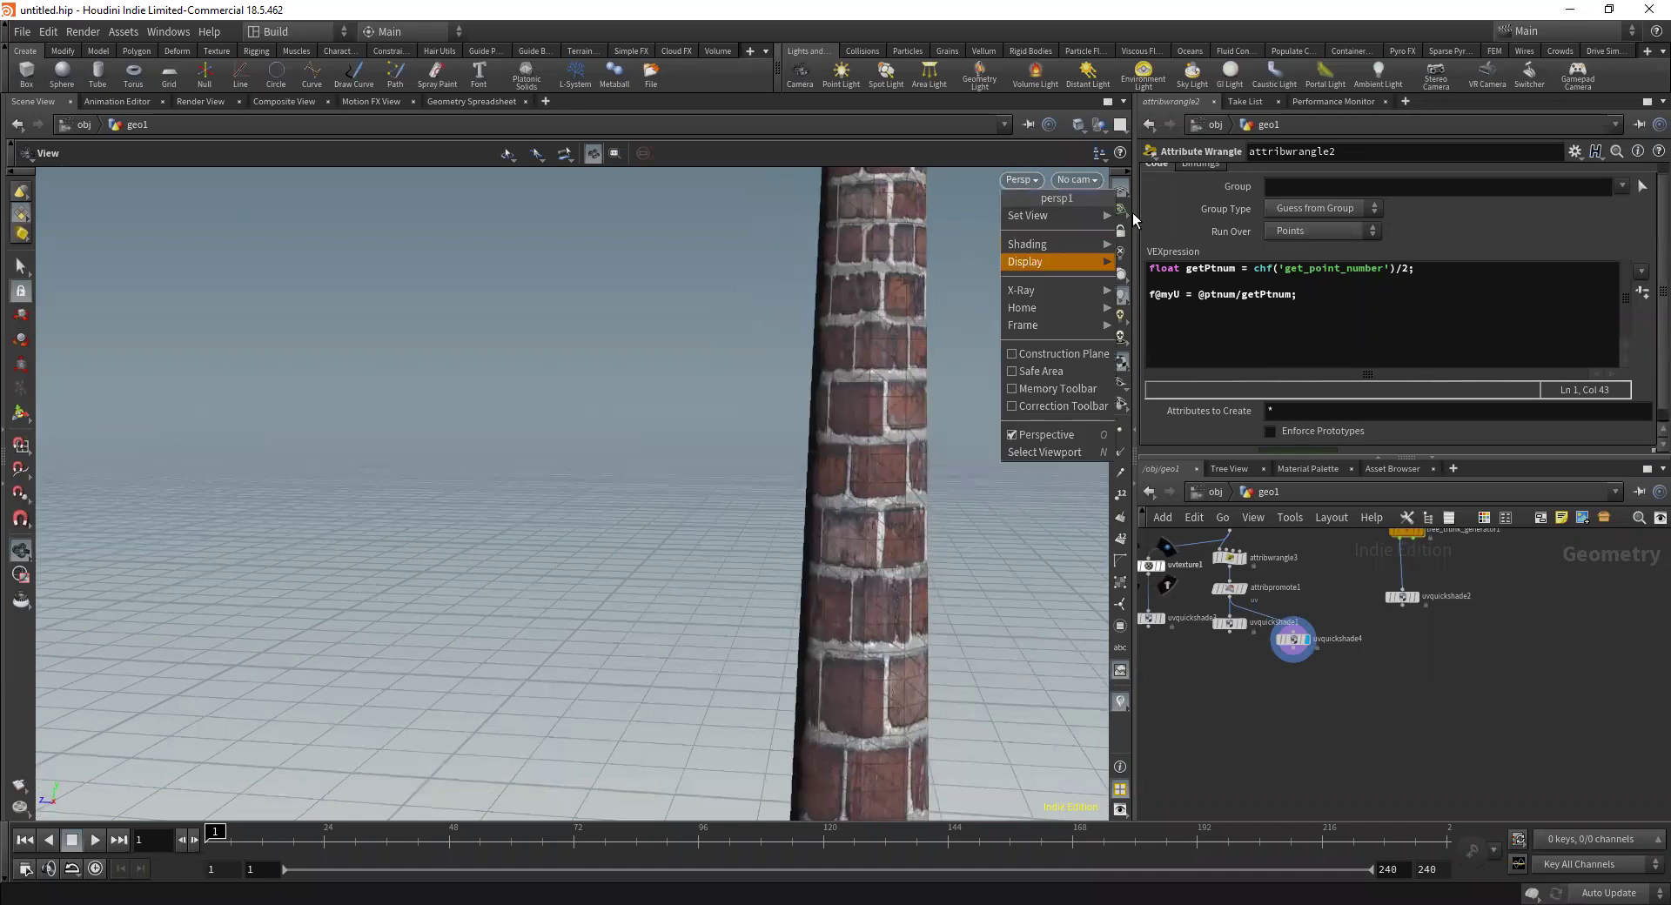
mouse_move(1098, 215)
left_click(1154, 287)
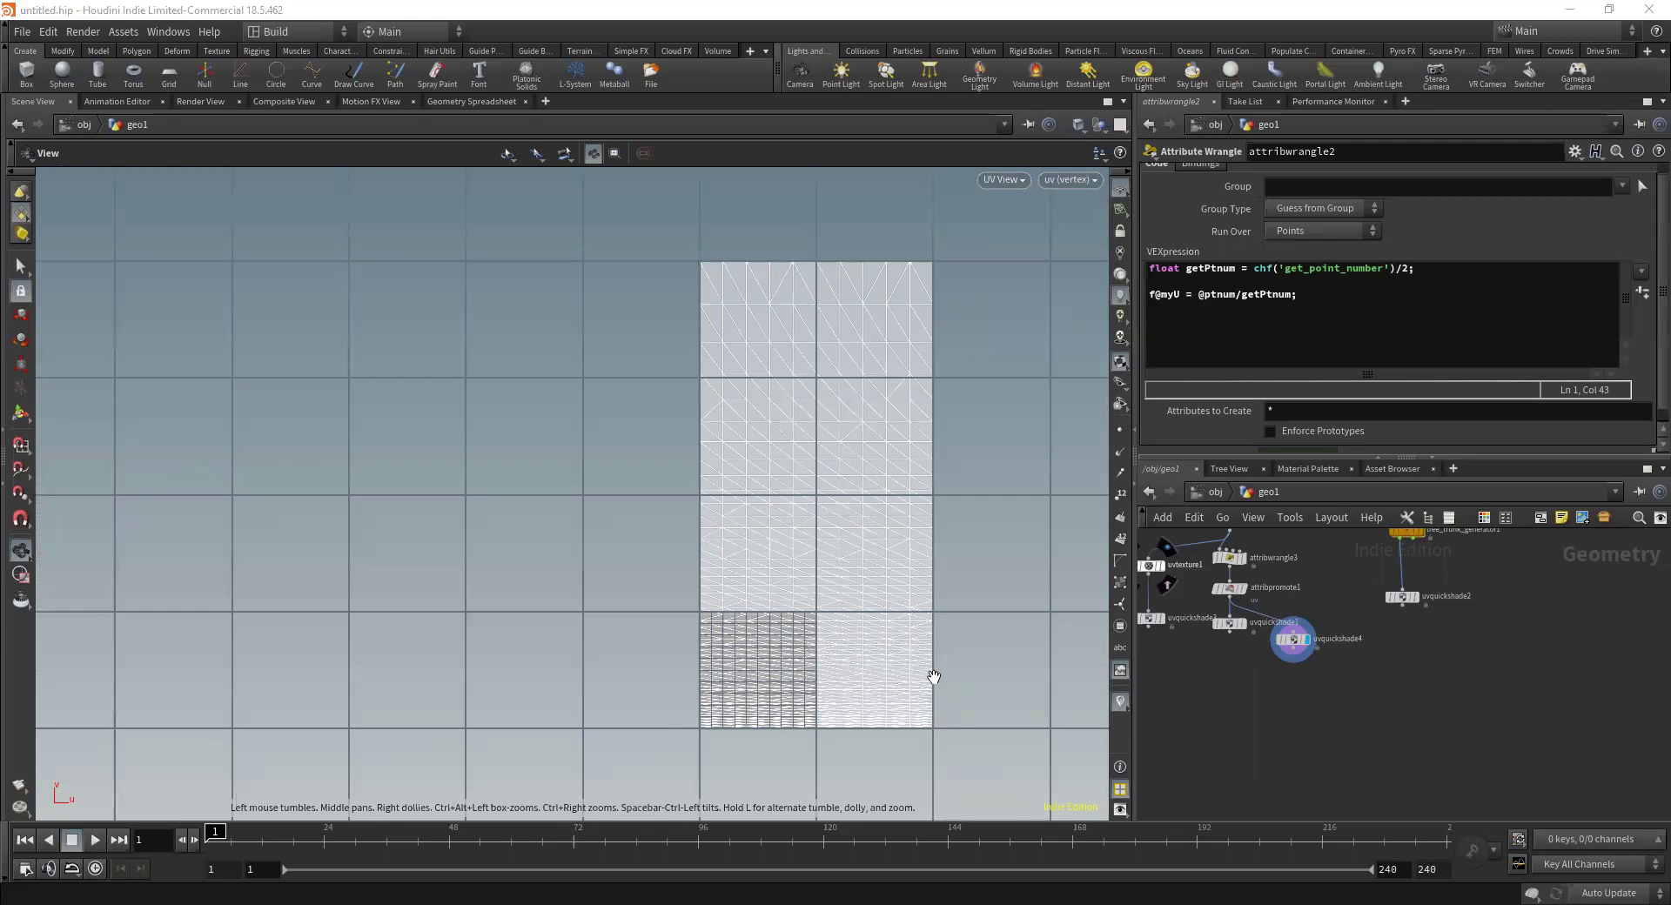
left_click(1017, 181)
mouse_move(1099, 215)
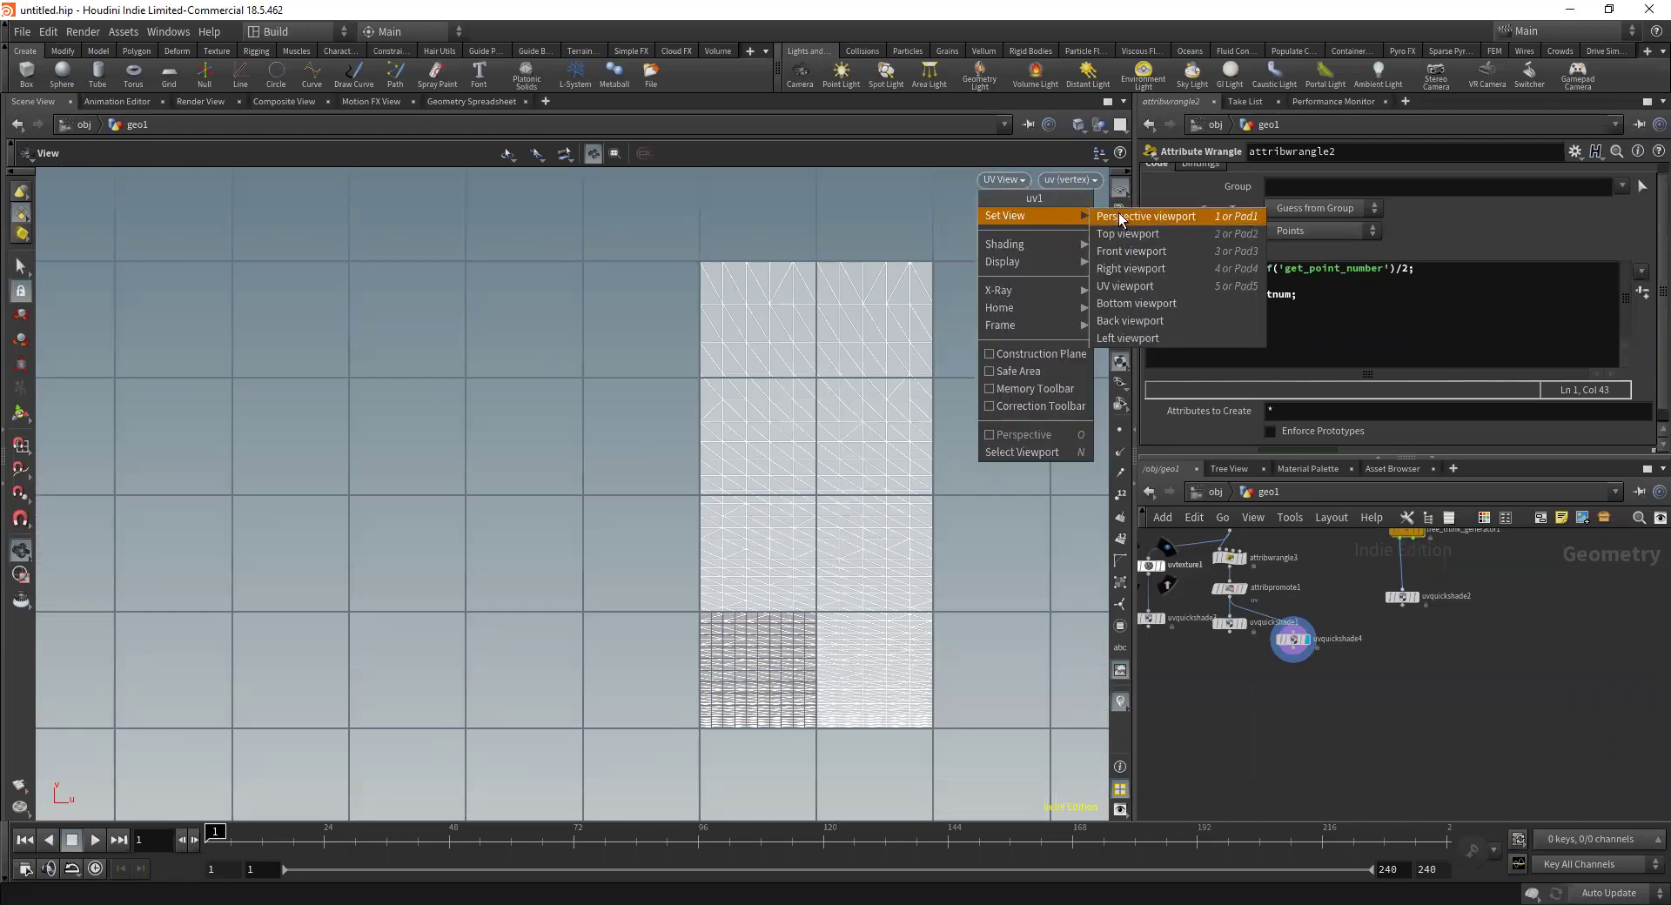
left_click(1121, 220)
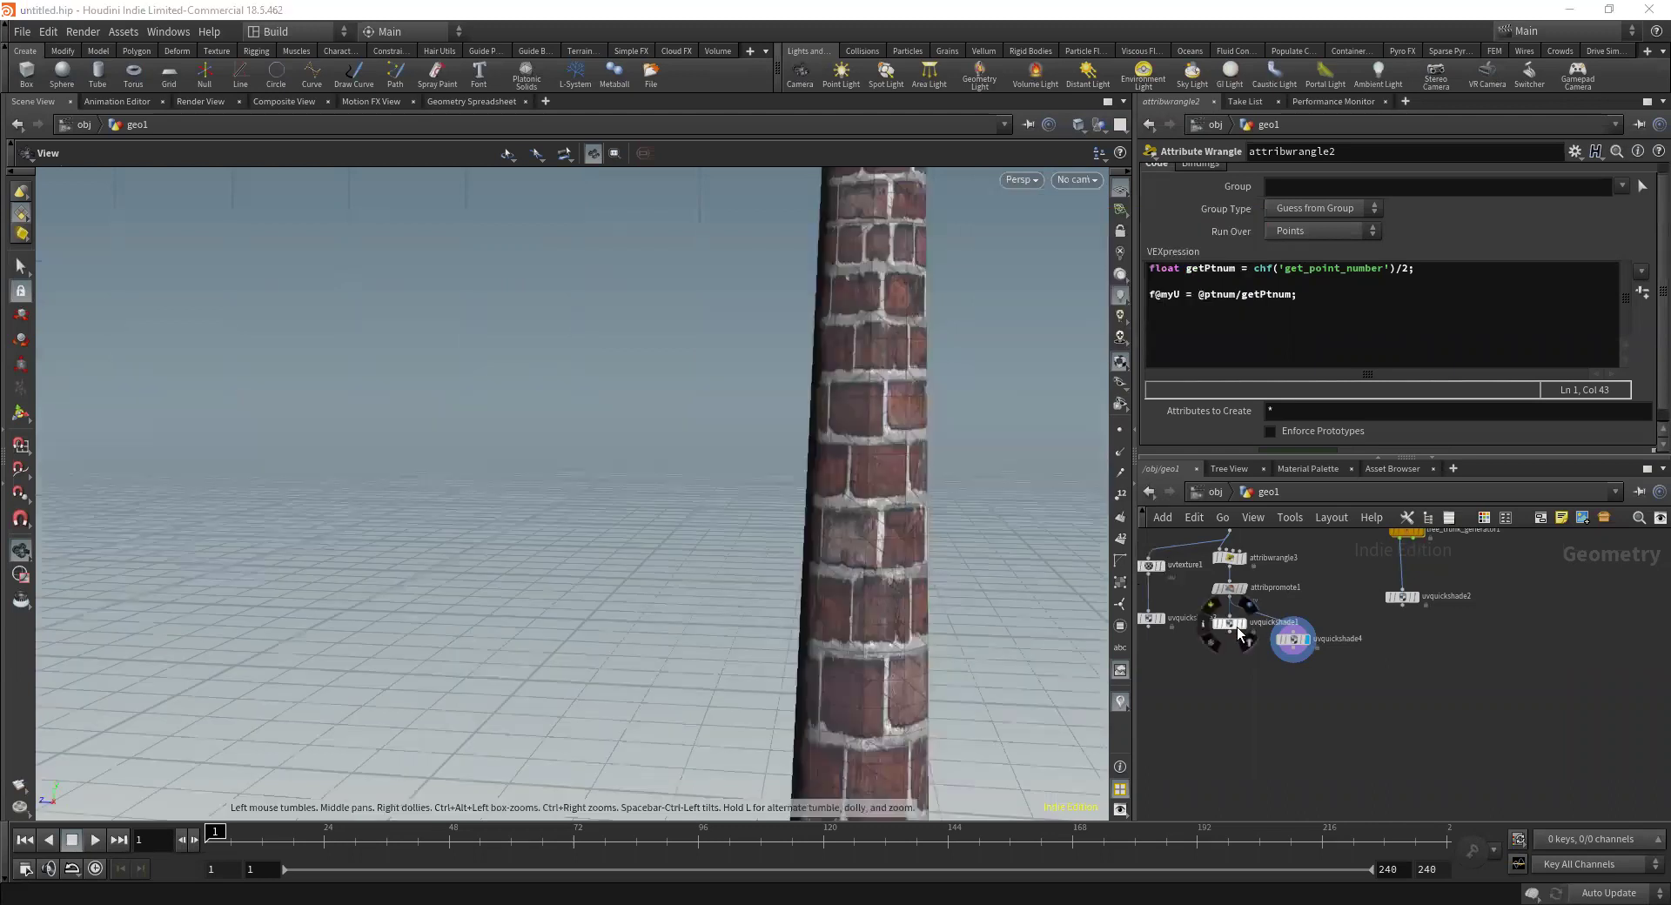
Set uvquickshade4's texture map to Mandril.rat from $HFS/houdini/pic and inspect how the image repeats around and along the trunk
left_click(1295, 643)
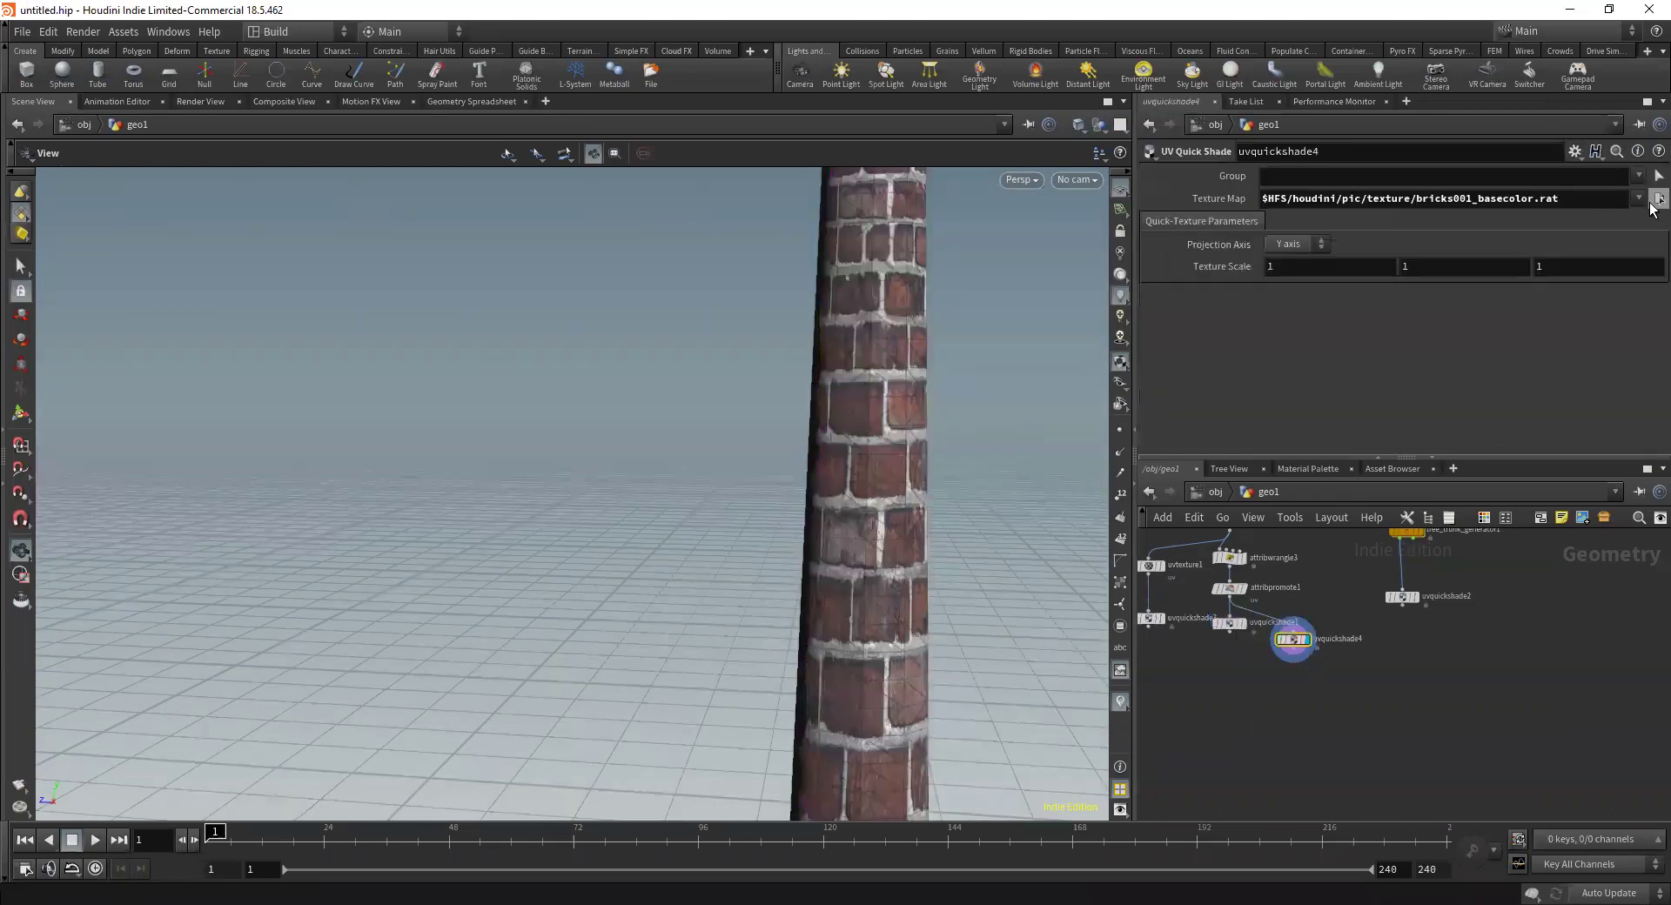
scroll(1278, 220, "down", 5)
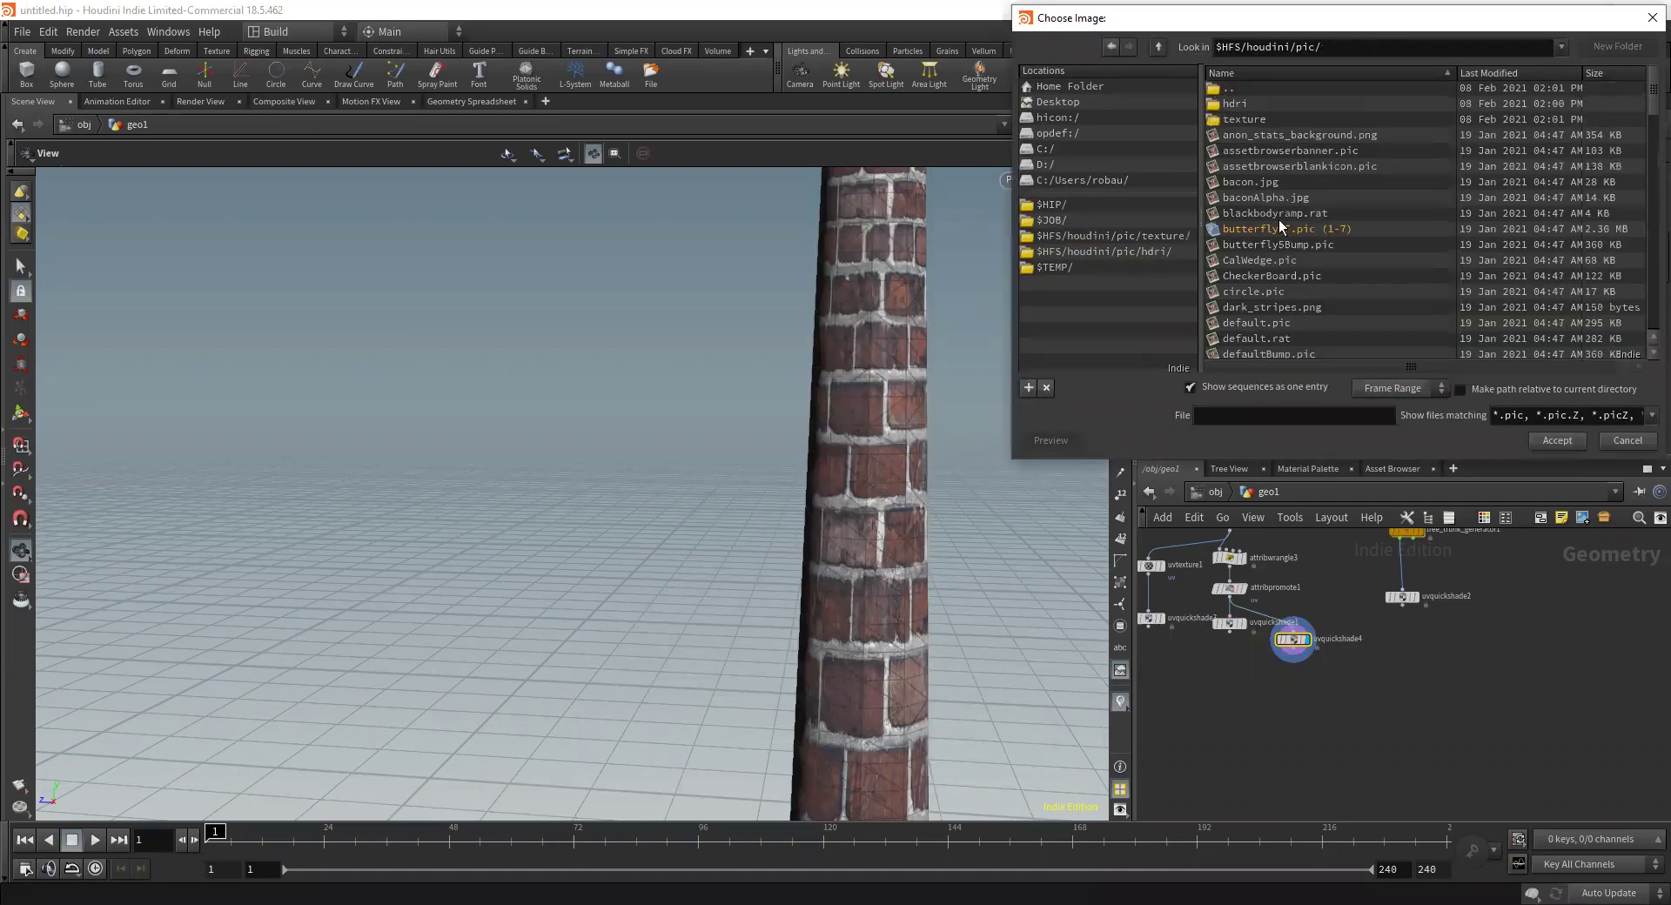
scroll(1293, 303, "down", 3)
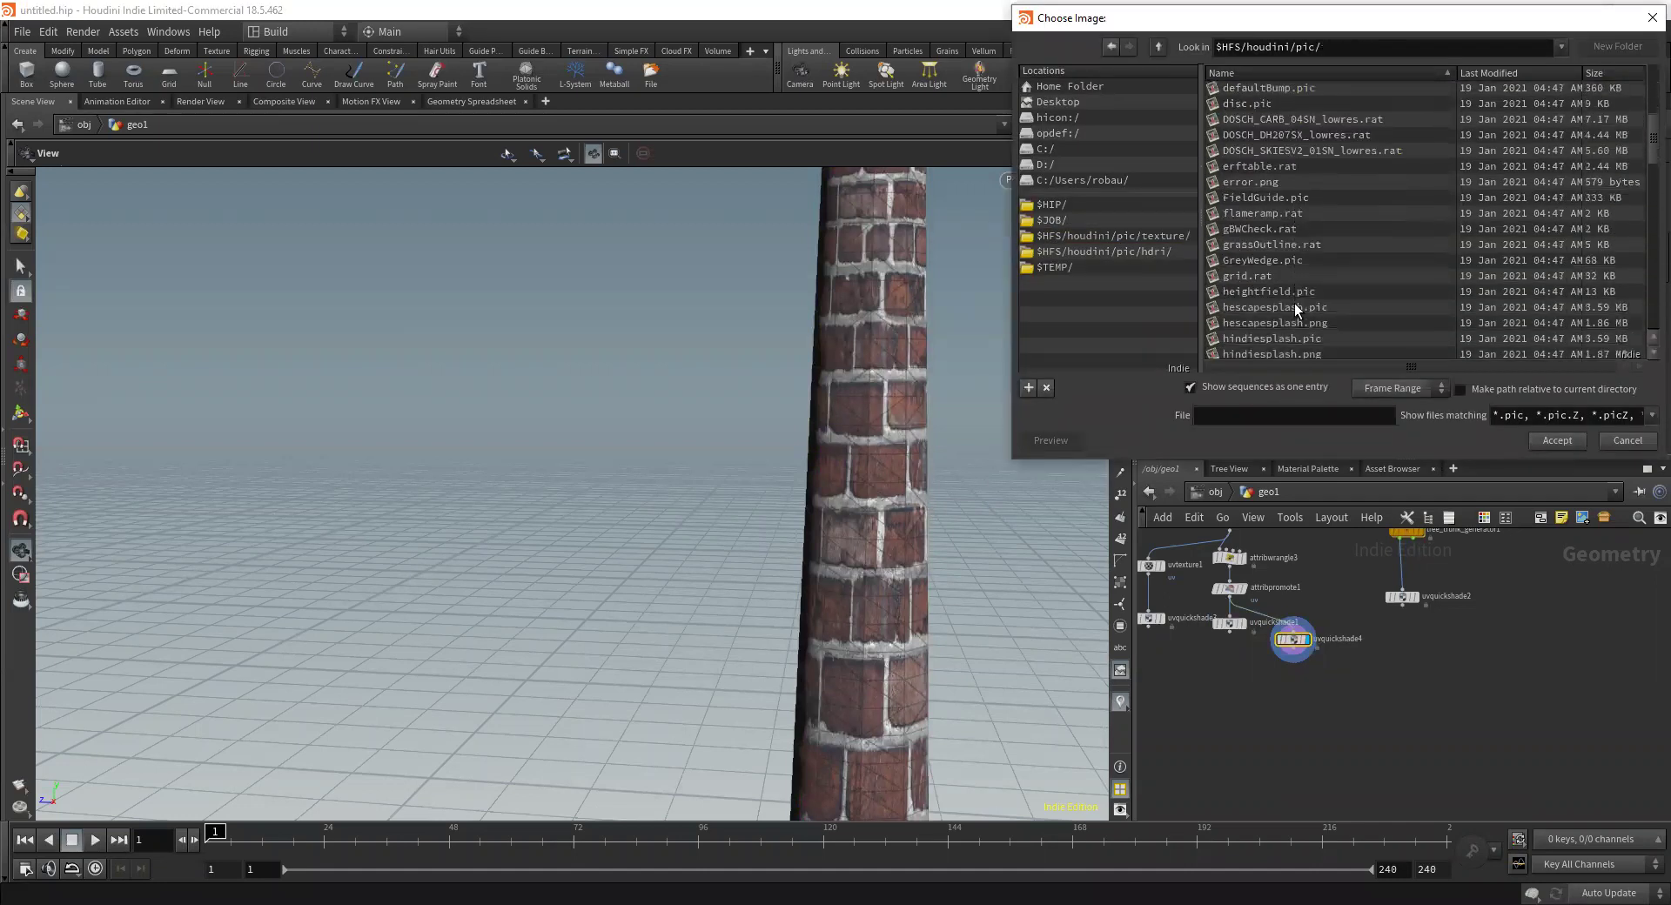
scroll(1294, 298, "down", 4)
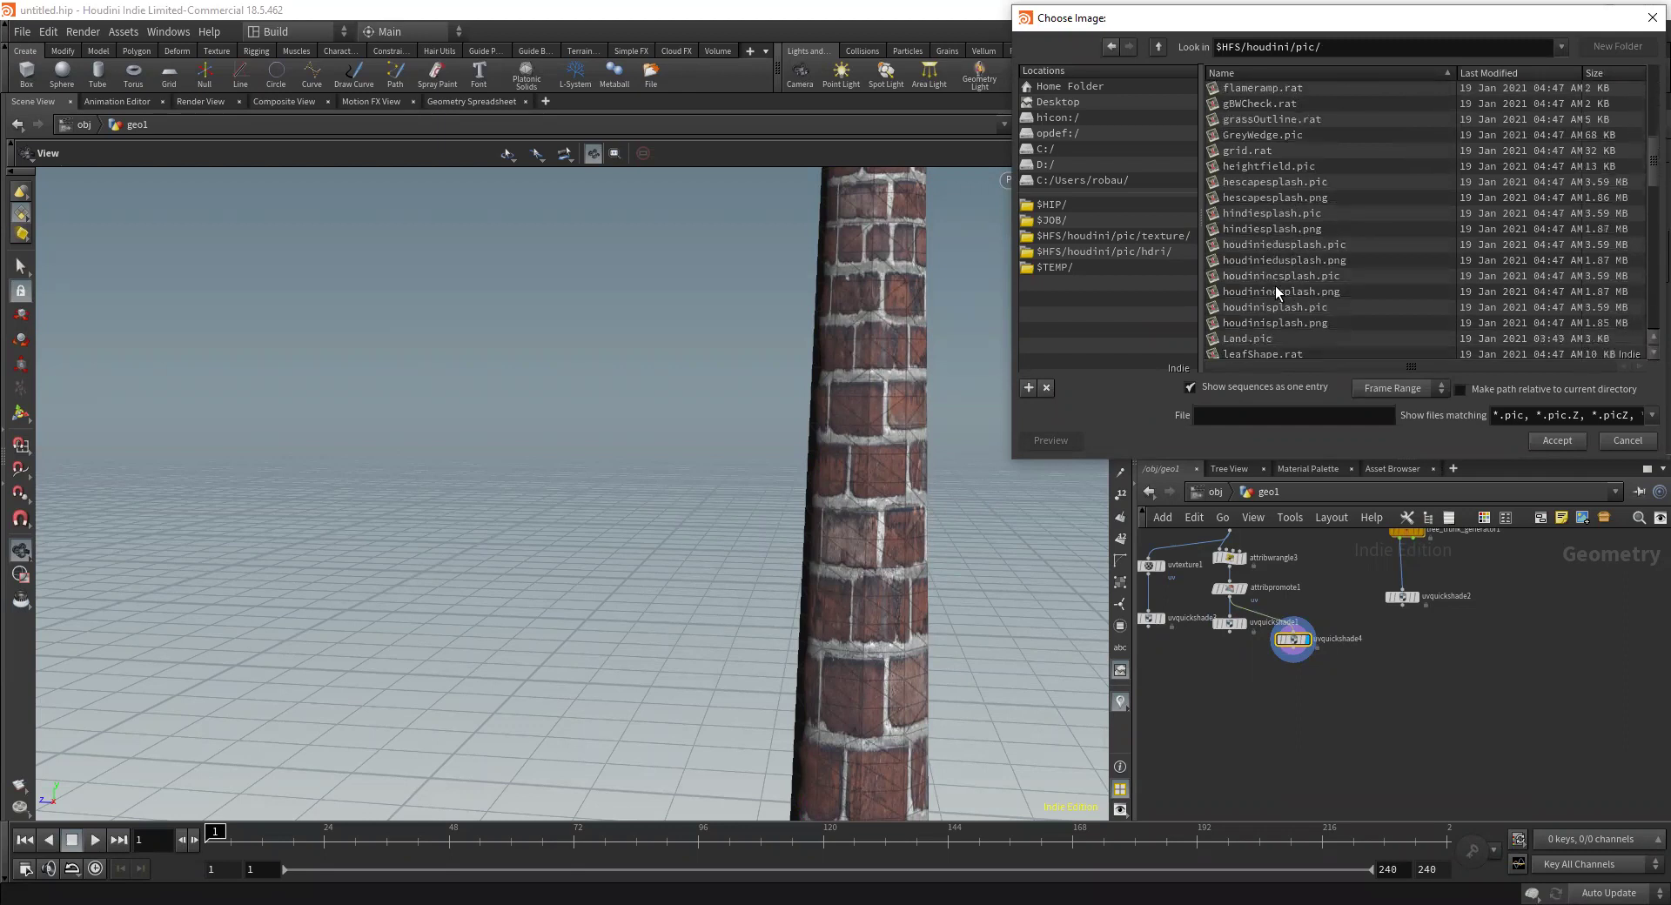
left_click(1277, 332)
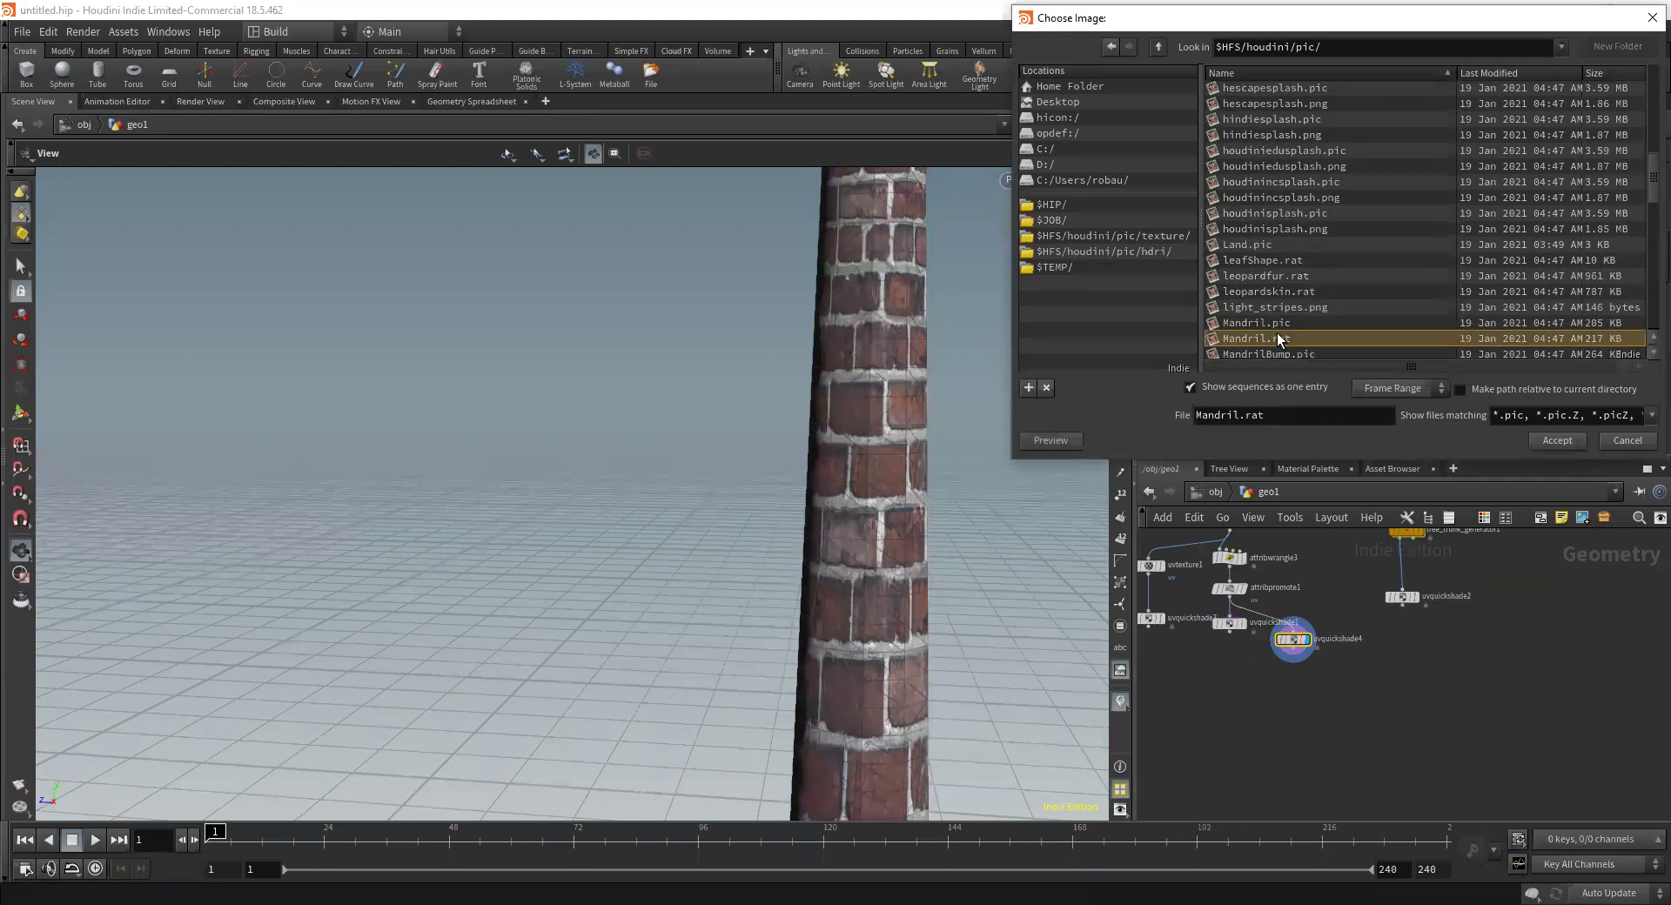
key("Return")
left_click_drag(784, 310, 806, 381)
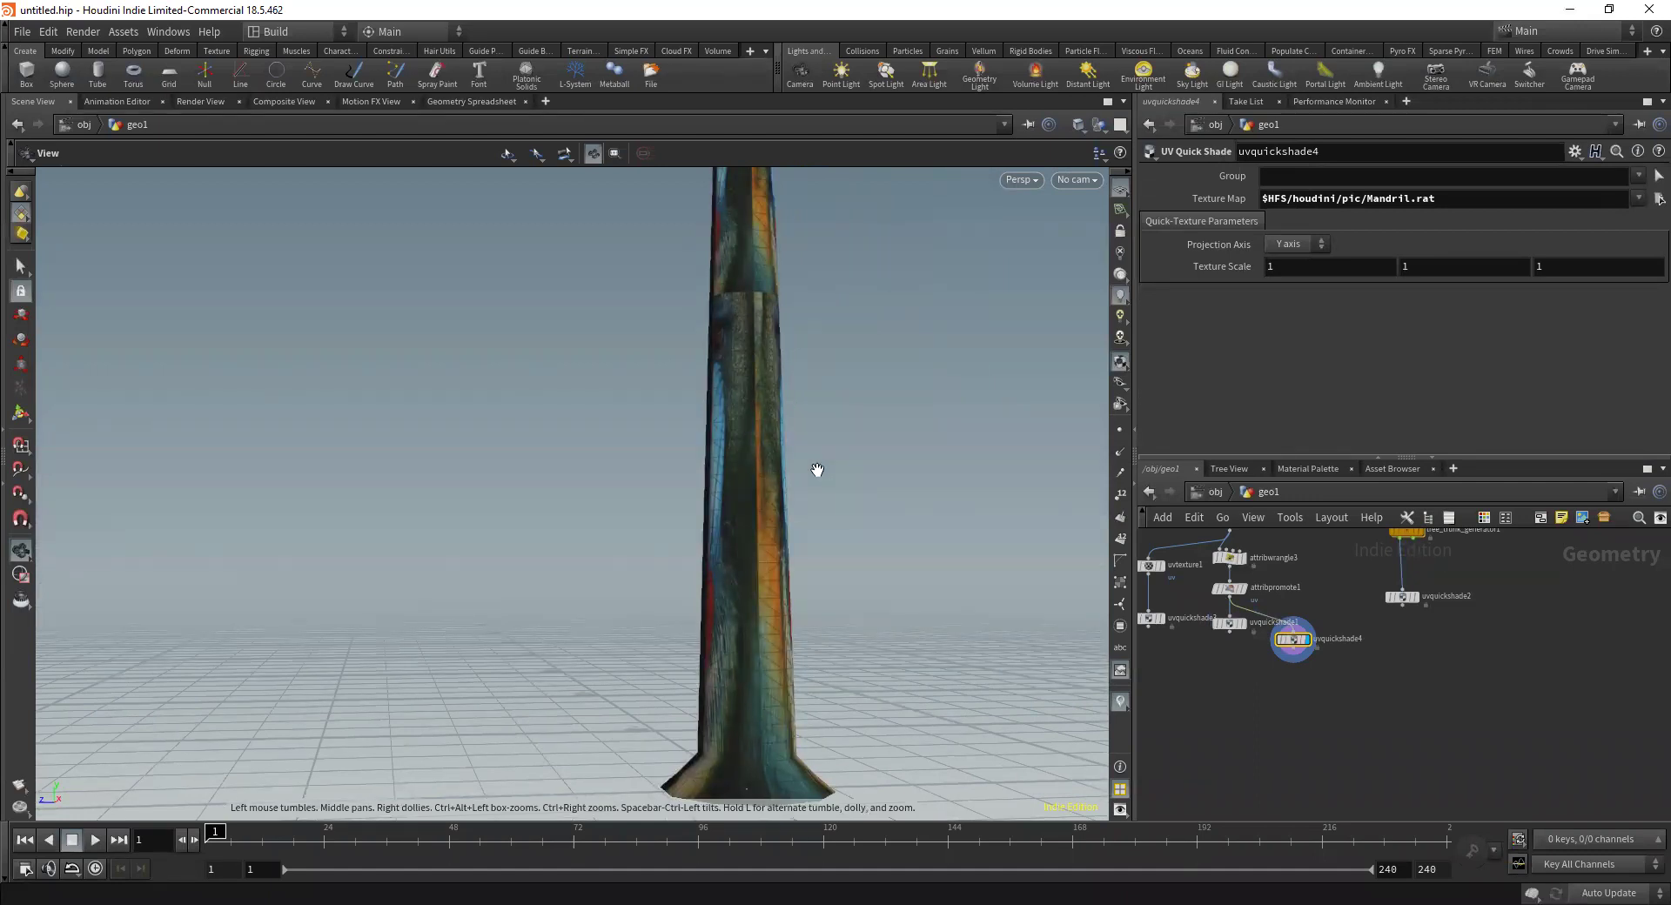
left_click_drag(818, 470, 685, 417)
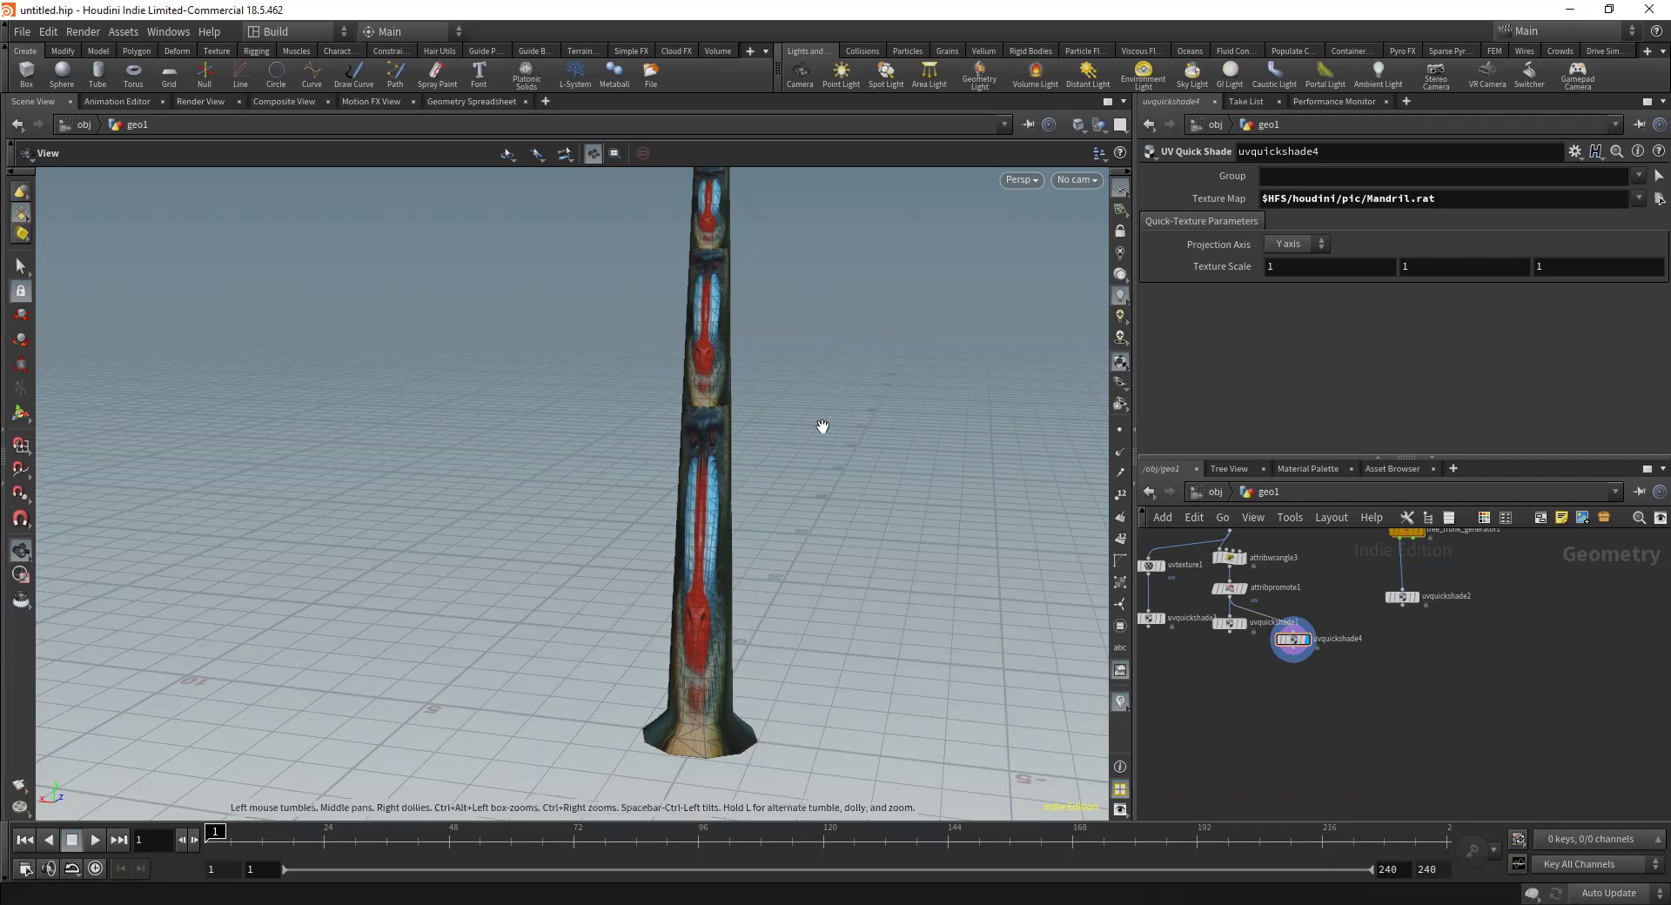
left_click_drag(649, 381, 864, 315)
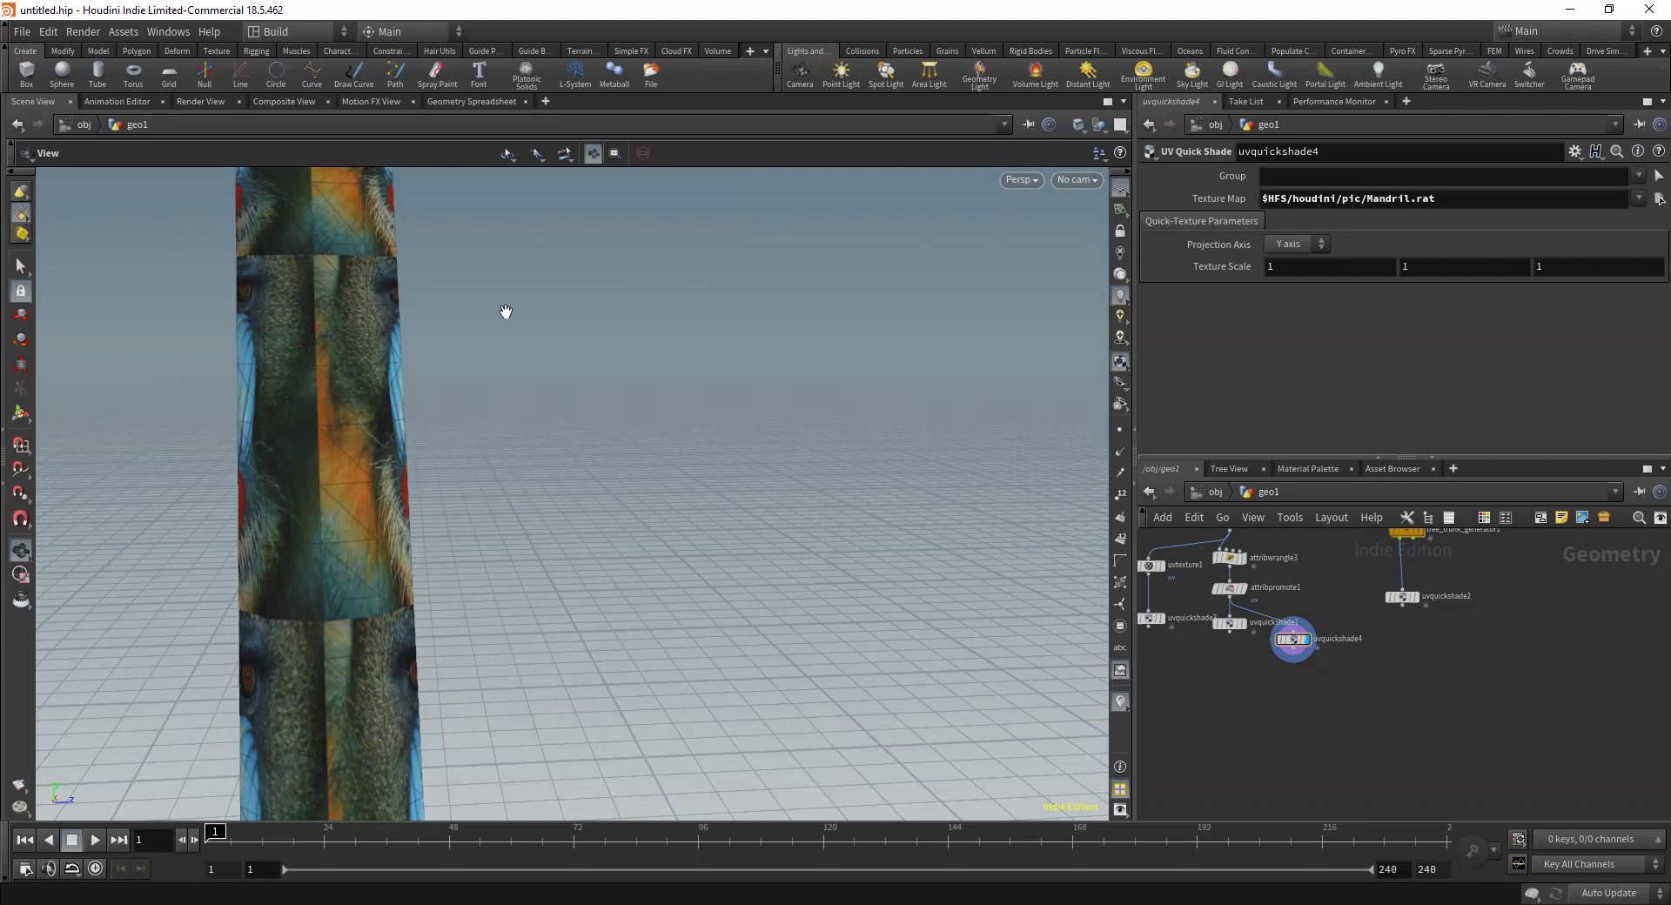
right_click_drag(432, 313, 470, 369)
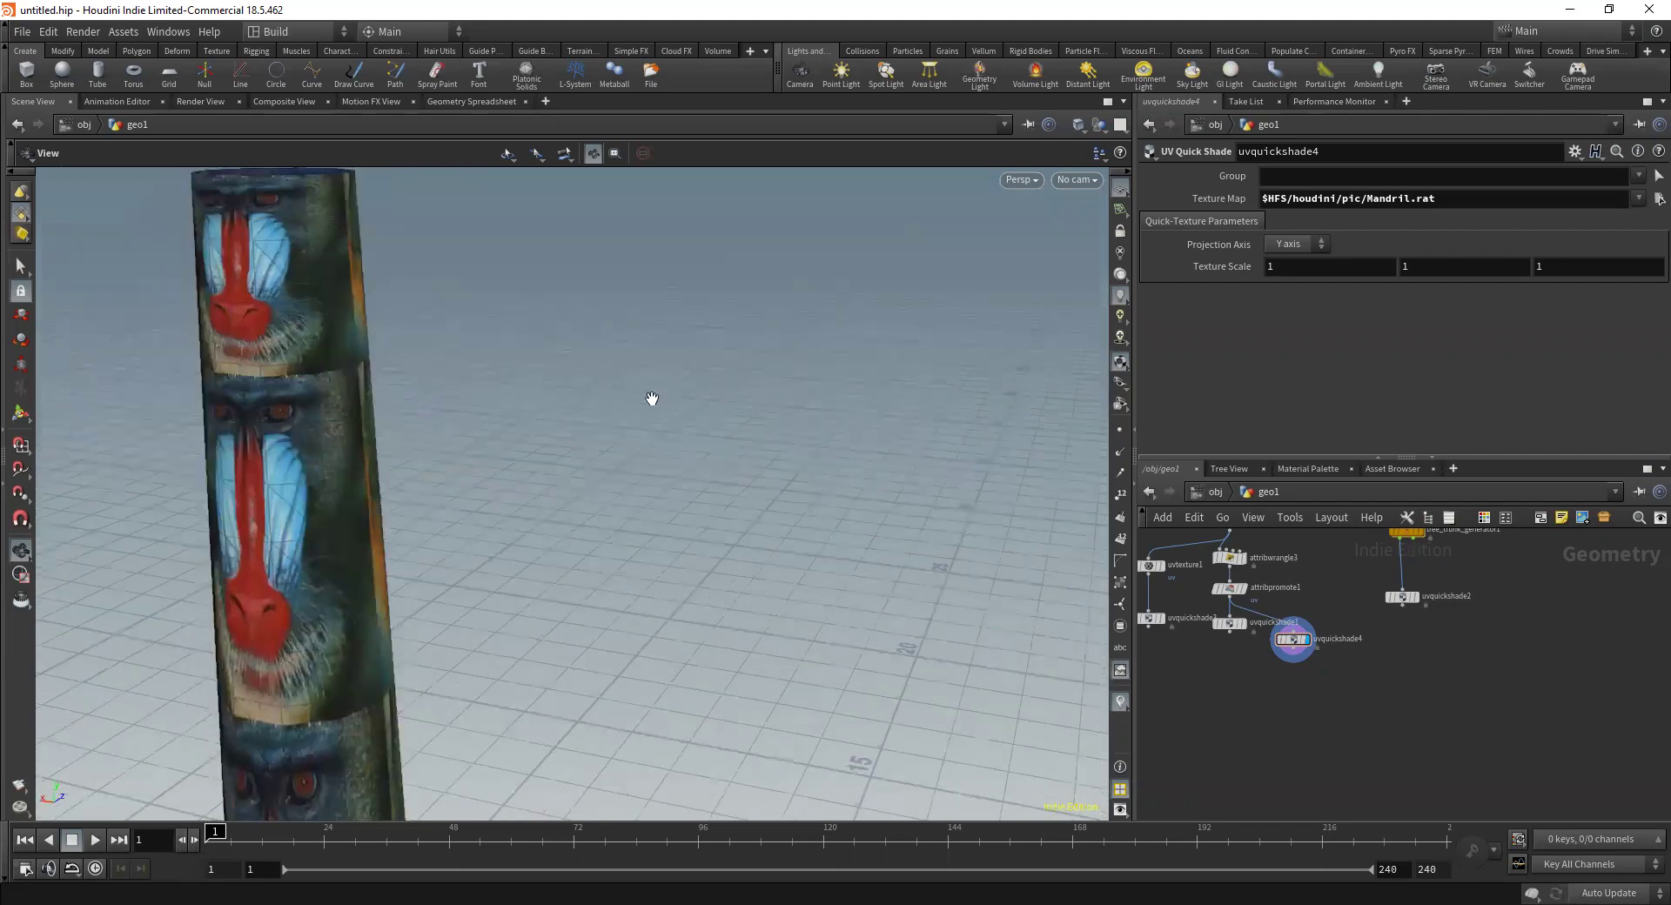
Inspect the Mandril texture's repeats on the displayed trunk, both up close and over its full height
middle_click_drag(432, 470, 733, 418)
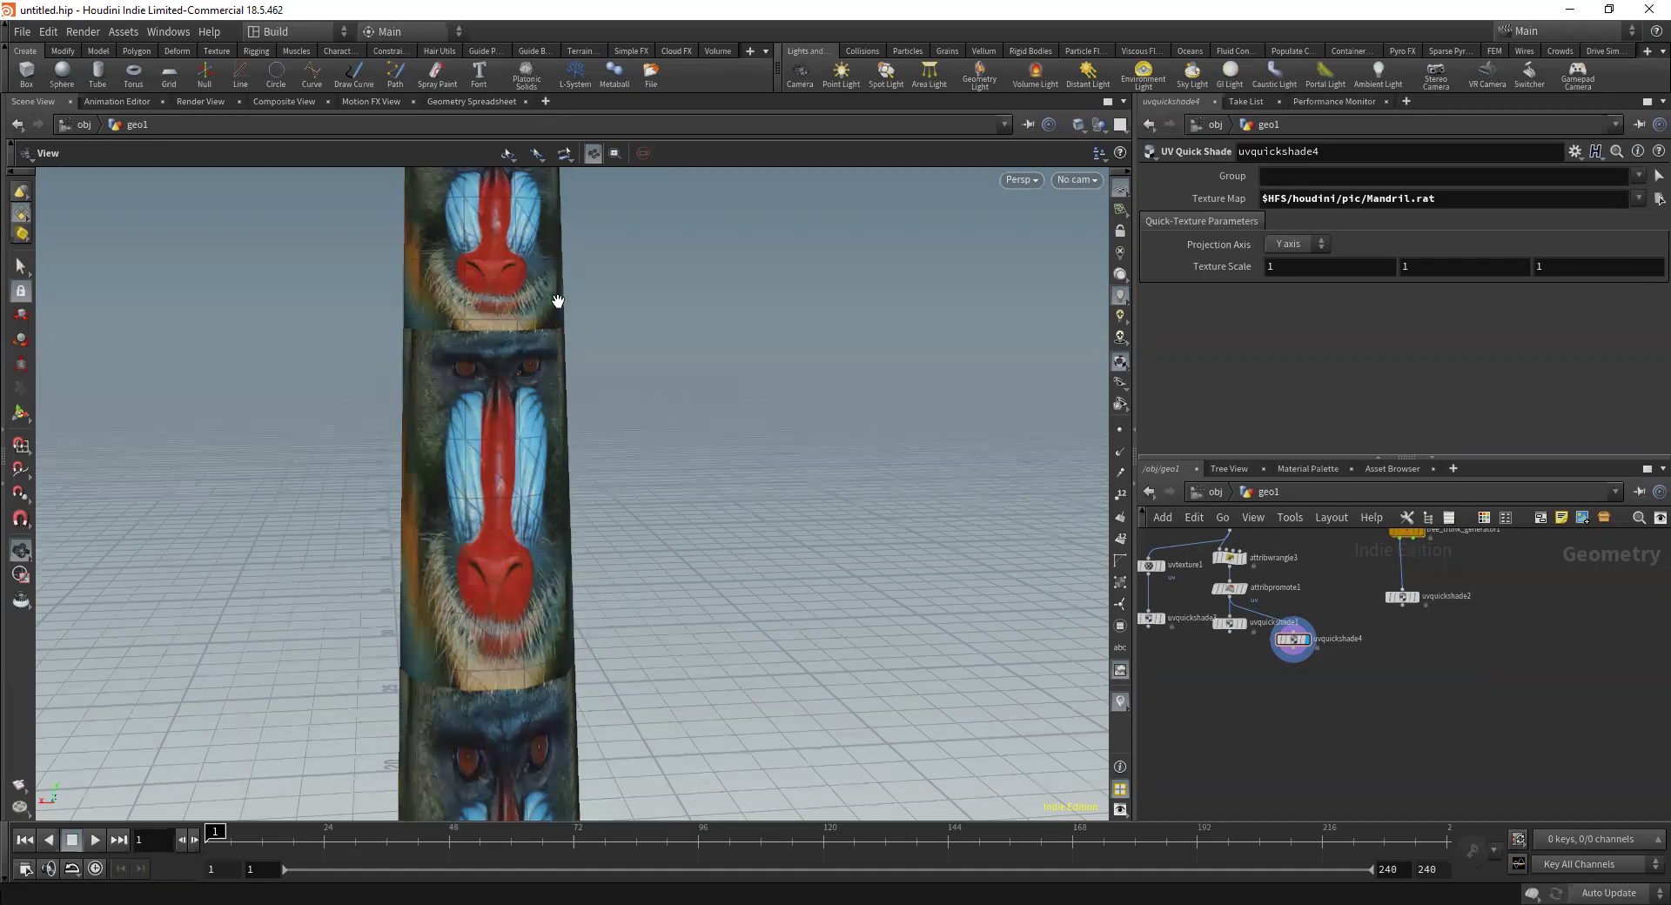
right_click_drag(534, 433, 283, 434)
left_click_drag(283, 434, 583, 582)
right_click_drag(583, 582, 894, 446)
scroll(1403, 597, "up", 5)
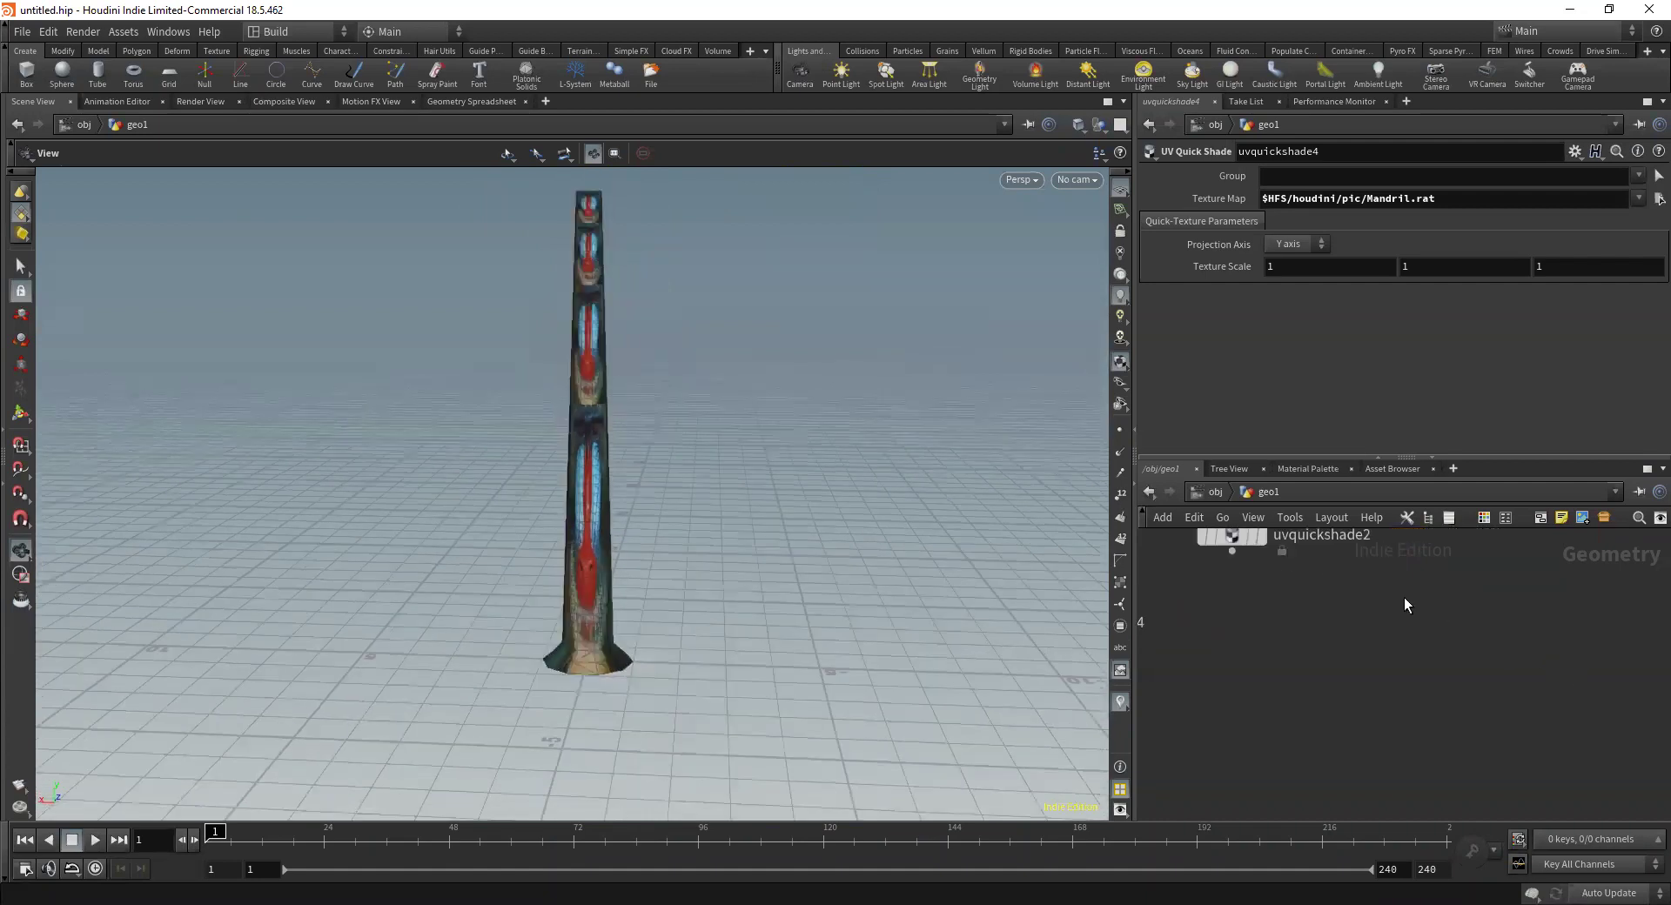
Wire tree_trunk_generator1's output into uvquickshade4 and inspect the Mandril texture around the generated trunk
mouse_move(1428, 670)
middle_click_drag(1267, 640, 1387, 683)
left_click_drag(1295, 777, 1512, 581)
scroll(607, 498, "up", 5)
left_click_drag(607, 498, 682, 550)
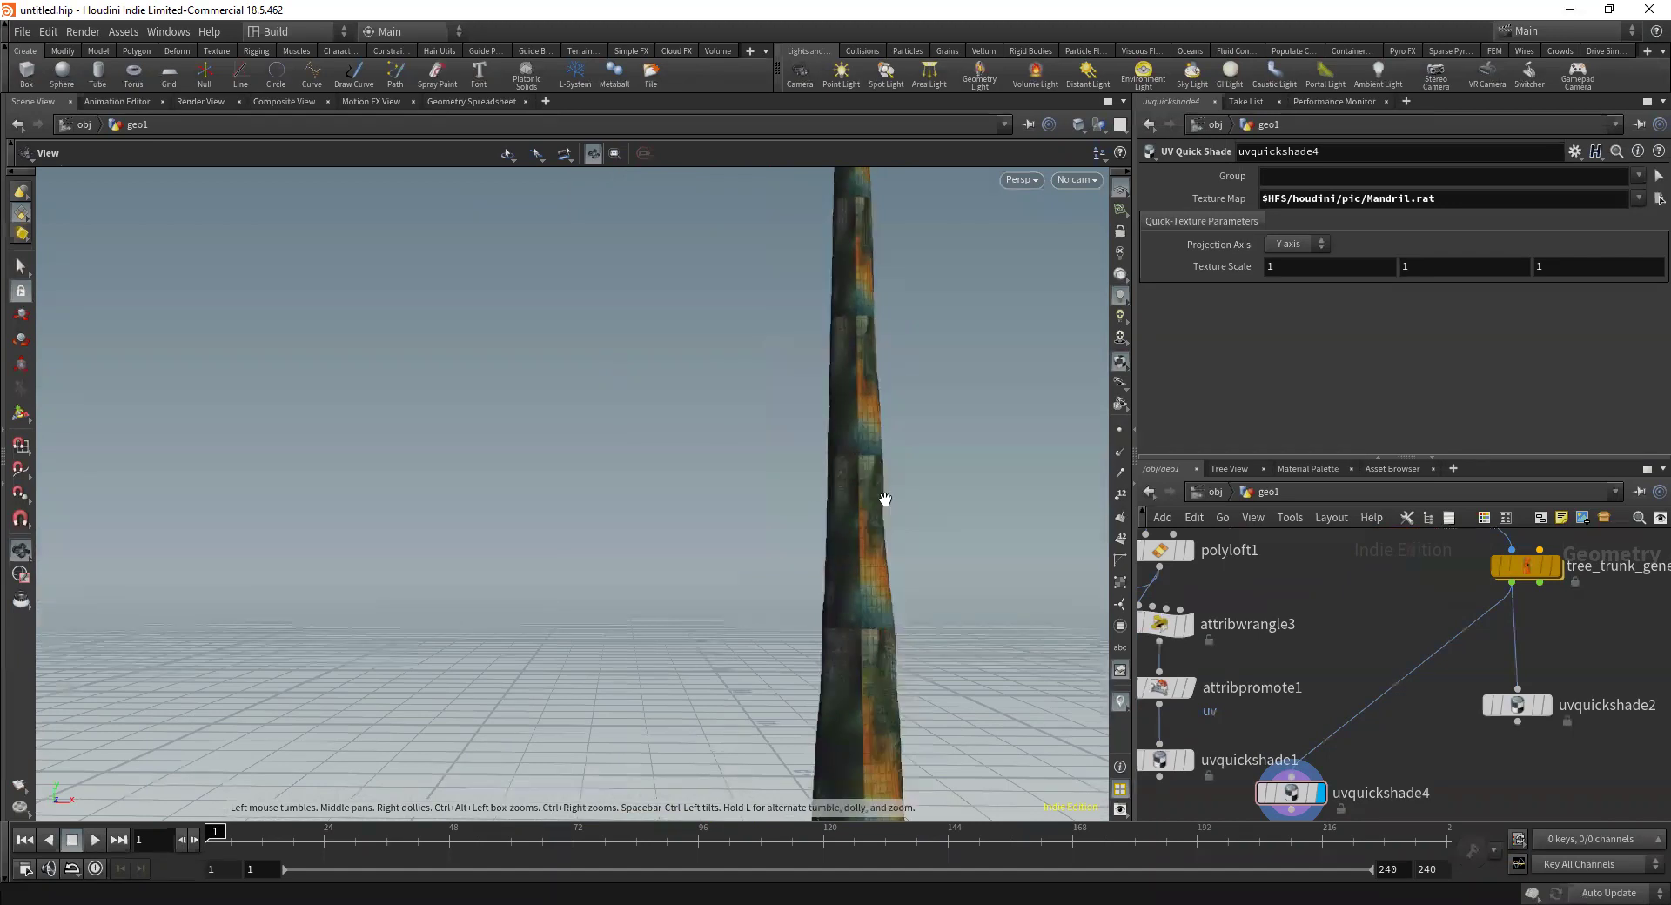
mouse_move(824, 507)
left_mouse_down()
mouse_move(854, 538)
mouse_move(847, 571)
mouse_move(1034, 560)
left_mouse_up()
middle_click_drag(949, 494, 970, 623)
scroll(818, 571, "up", 5)
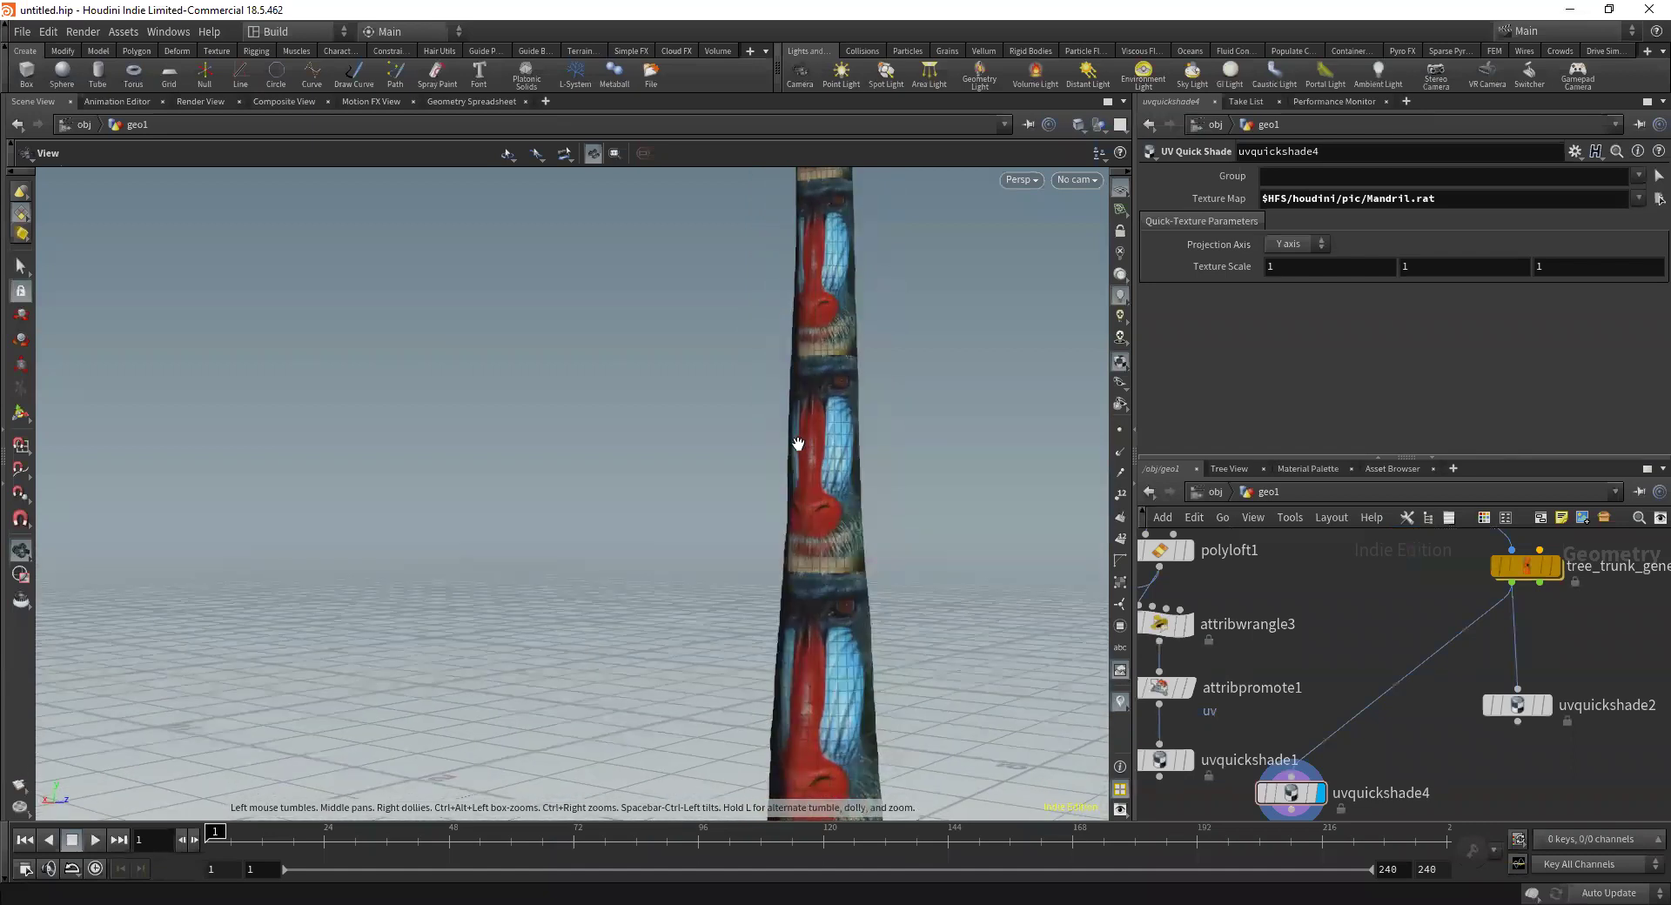
left_click_drag(853, 477, 403, 469)
left_click_drag(1034, 496, 1078, 488)
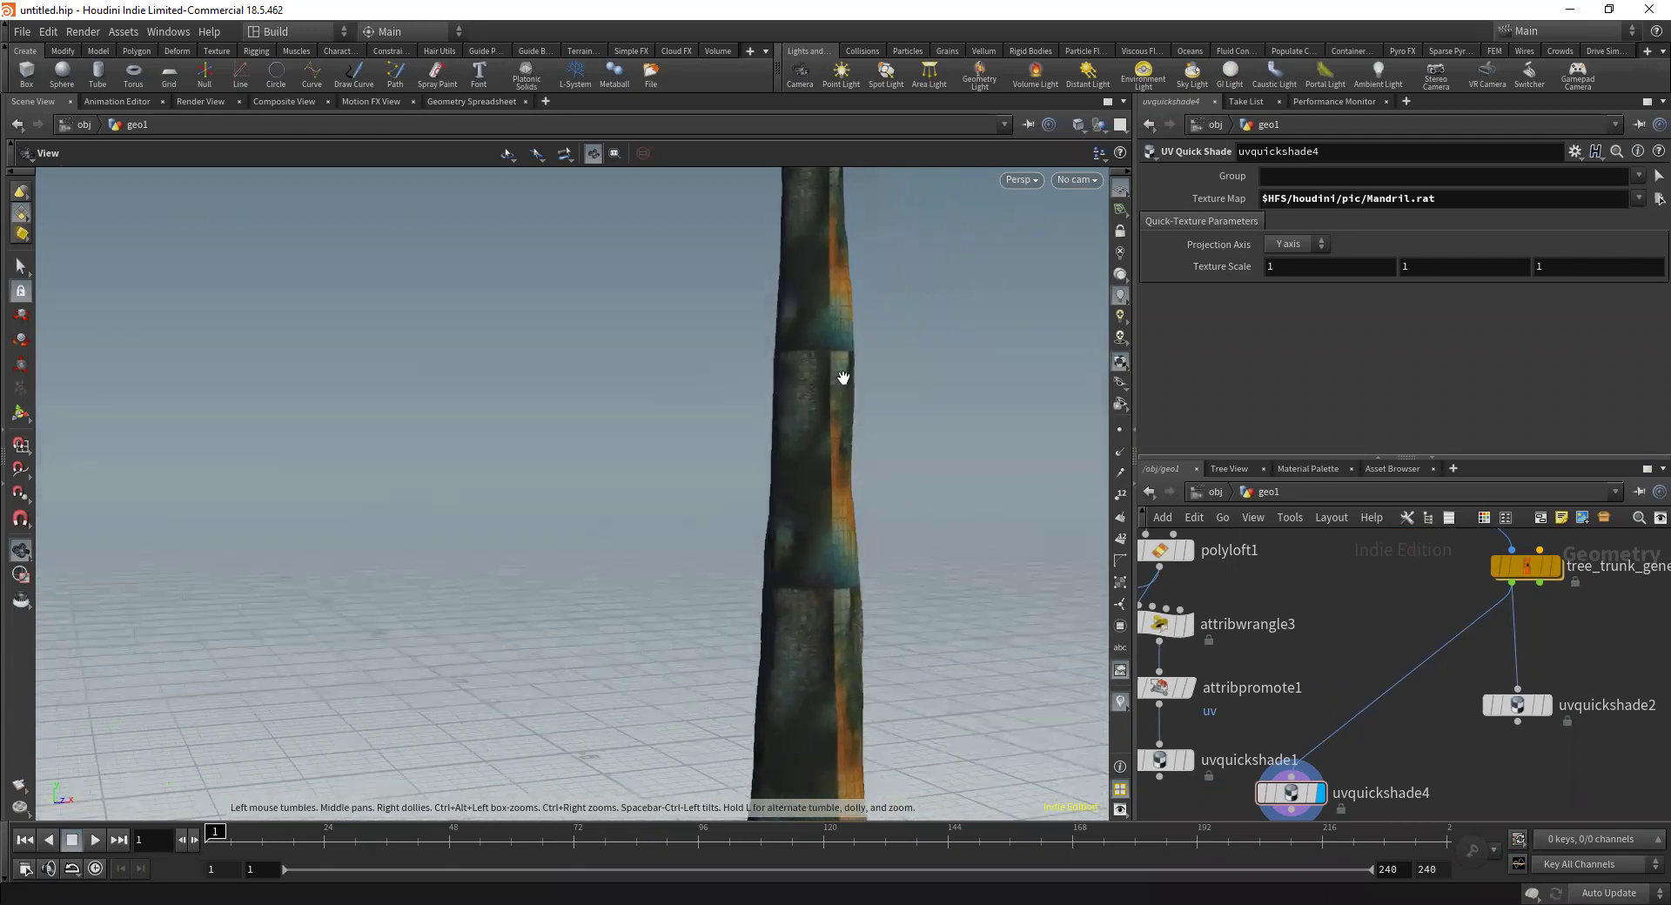
Reconnect uvquickshade4's input to attribpromote1 to show the custom trunk again
middle_click_drag(1227, 725, 1314, 714)
left_click_drag(1247, 694, 1379, 767)
left_click_drag(972, 515, 1041, 522)
scroll(1428, 672, "down", 2)
Change the divisor in attribwrangle2's getPtnum expression to 4 and check the tiling around the trunk
middle_click_drag(1427, 672, 1262, 641)
left_click(1166, 616)
double_click(1404, 269)
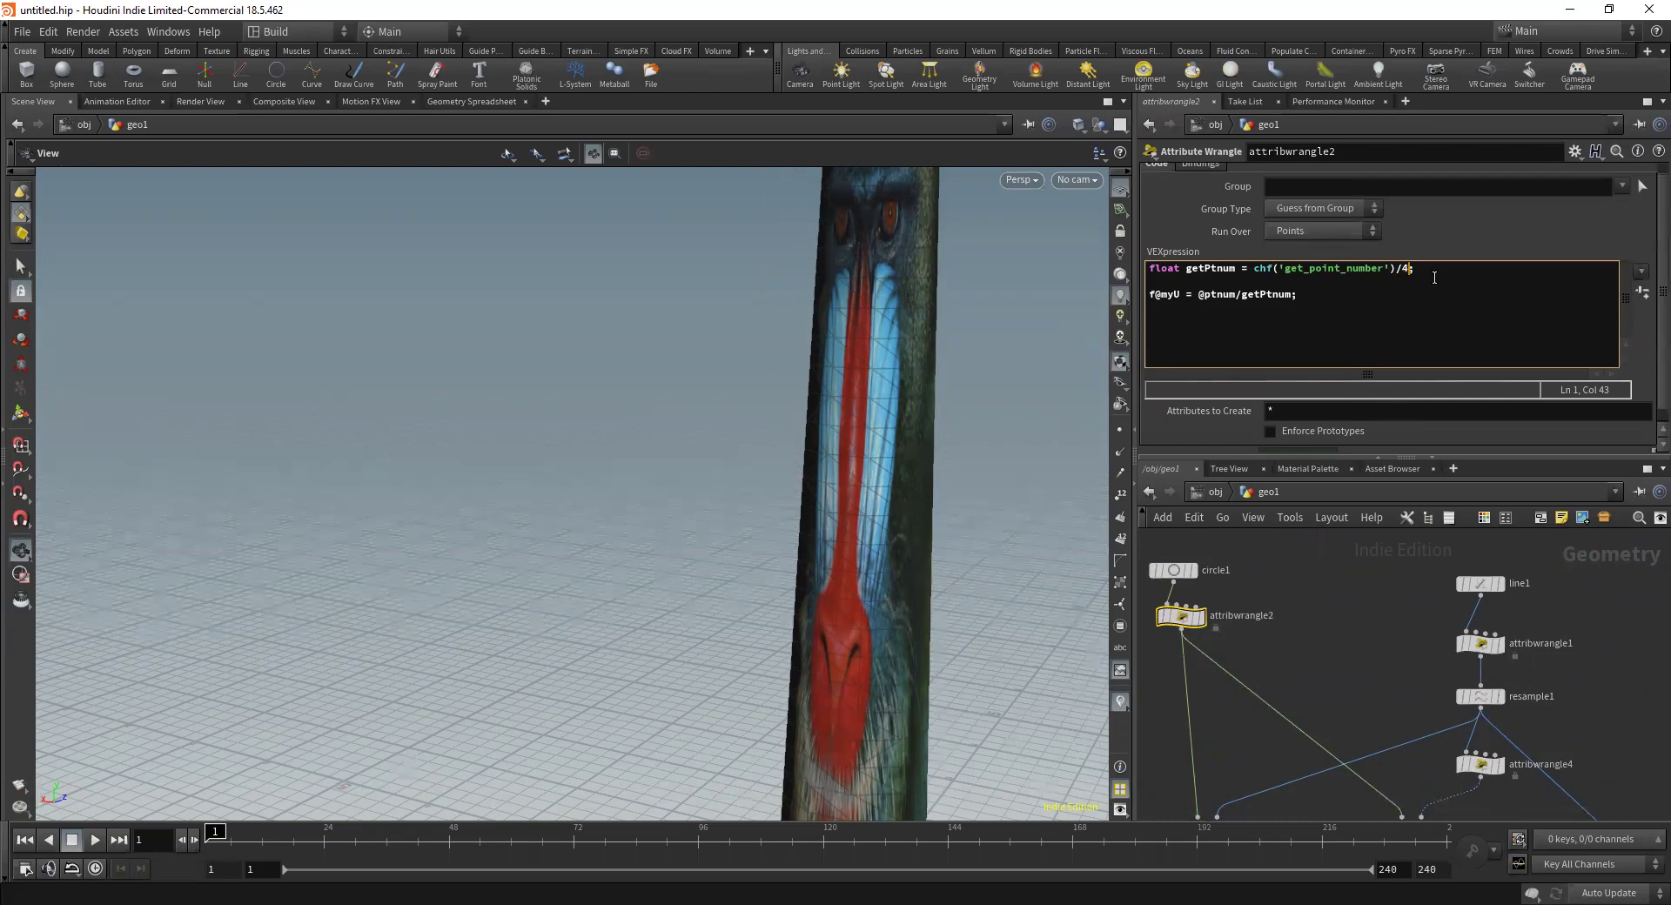
left_click_drag(802, 499, 557, 509)
scroll(697, 514, "down", 5)
Review the VEX code of attribwrangle1 and attribwrangle4, including attribwrangle4's pscale ramp
middle_click_drag(1357, 696, 1197, 544)
scroll(1253, 622, "down", 3)
scroll(1287, 775, "up", 2)
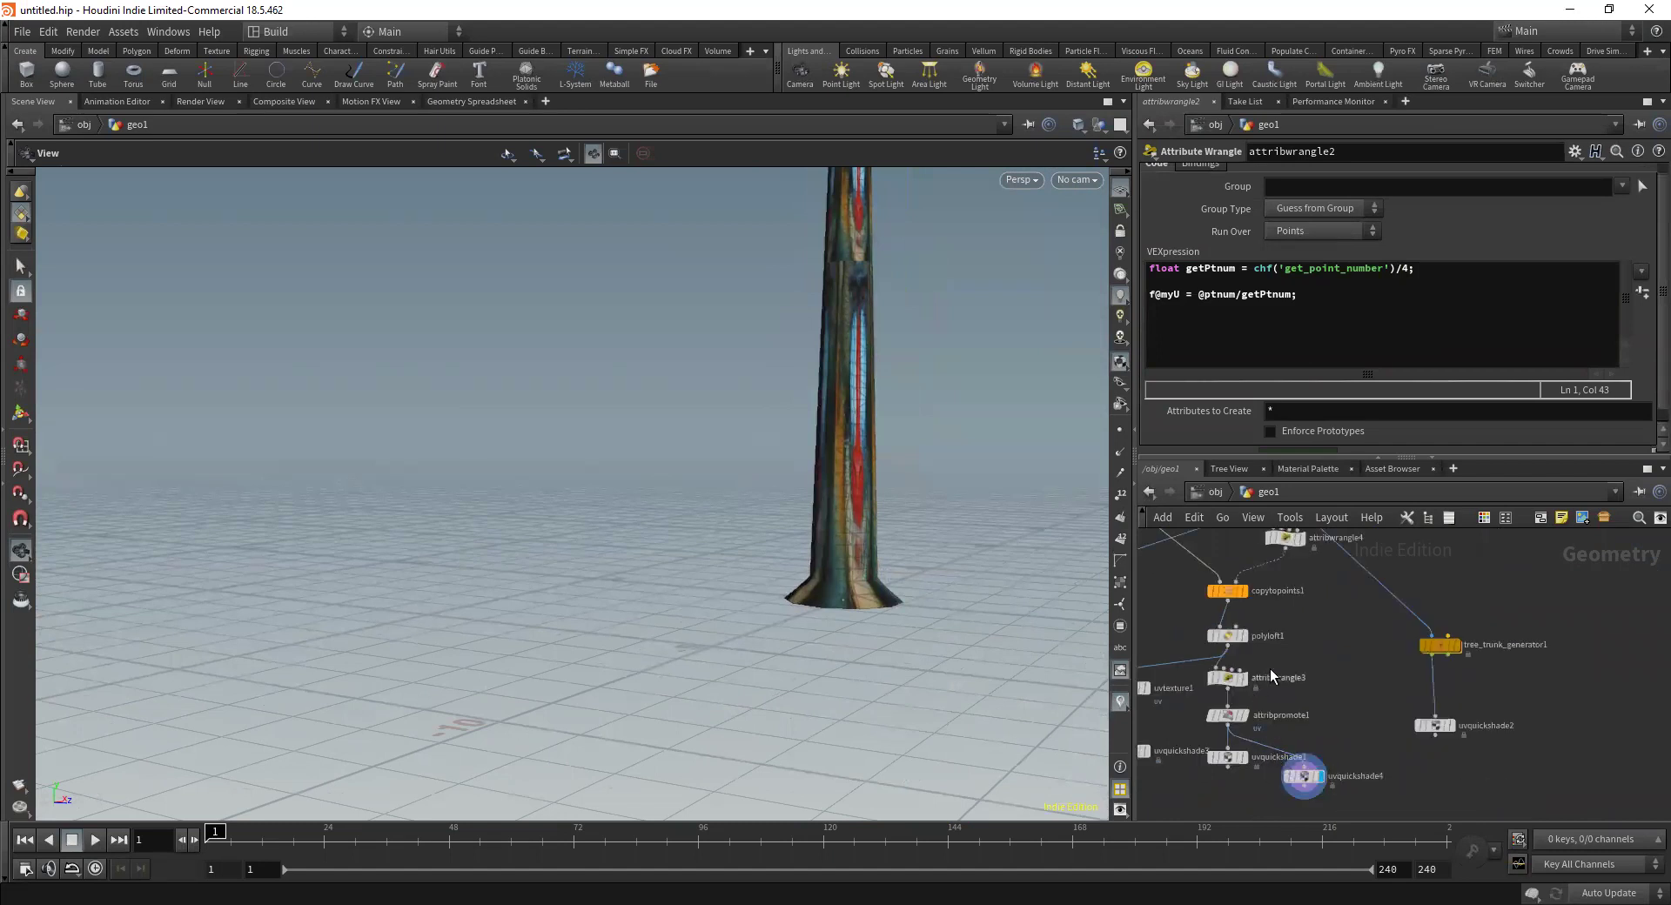
middle_click_drag(1271, 668, 1361, 763)
scroll(1360, 763, "down", 3)
scroll(1354, 622, "up", 3)
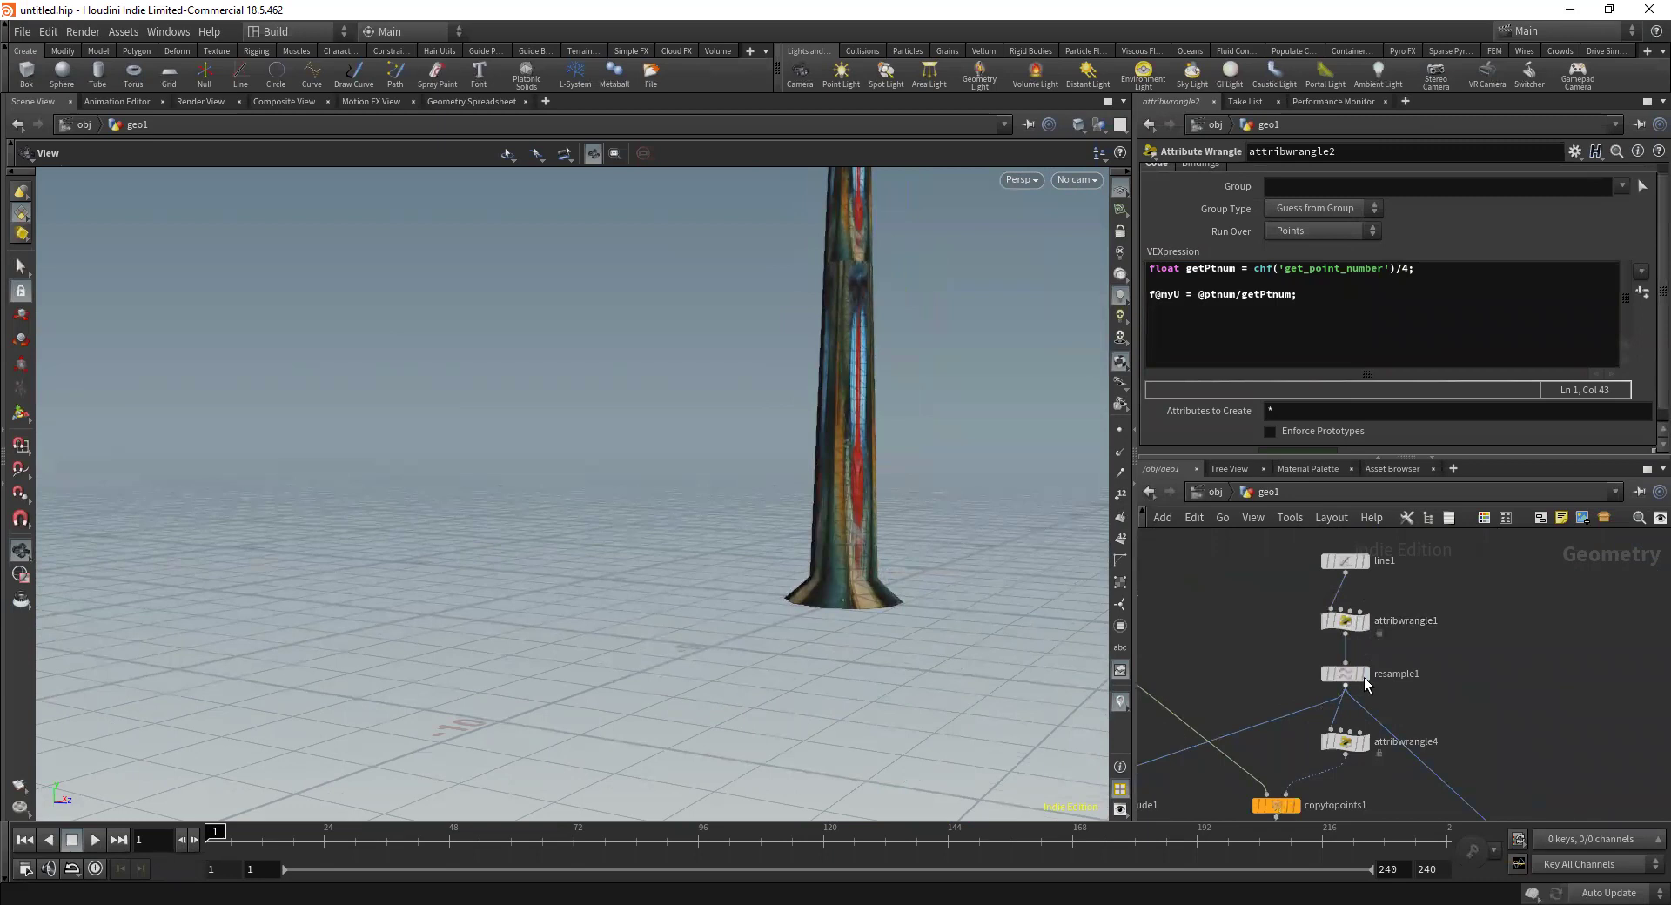
left_click(1348, 625)
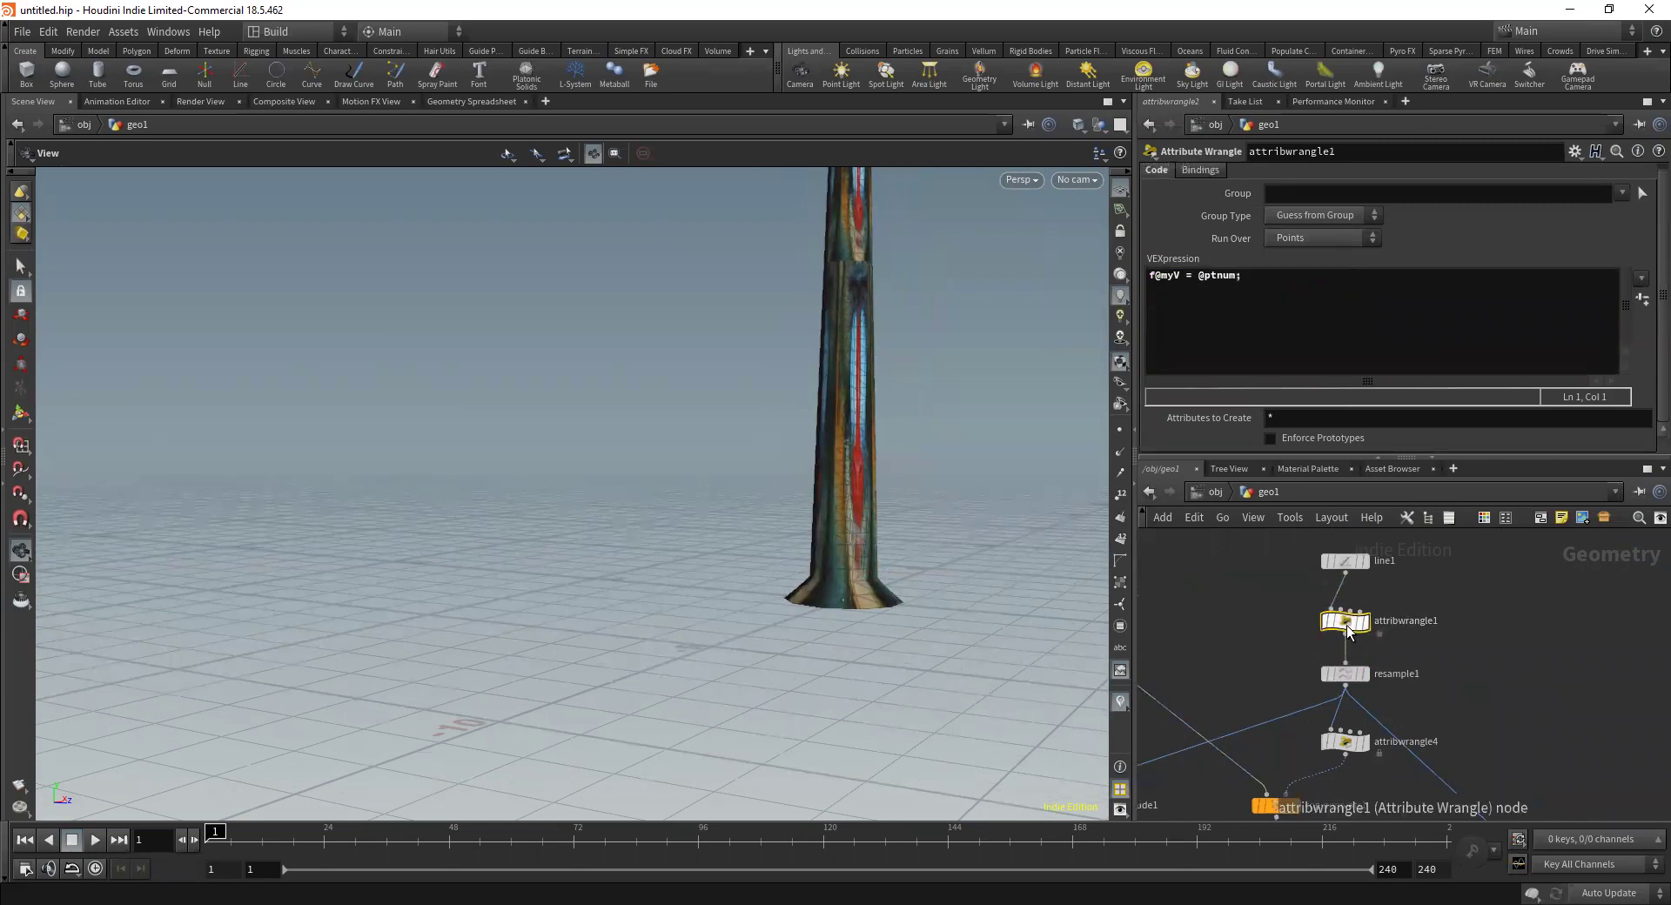
left_click(1346, 742)
scroll(1191, 427, "up", 3)
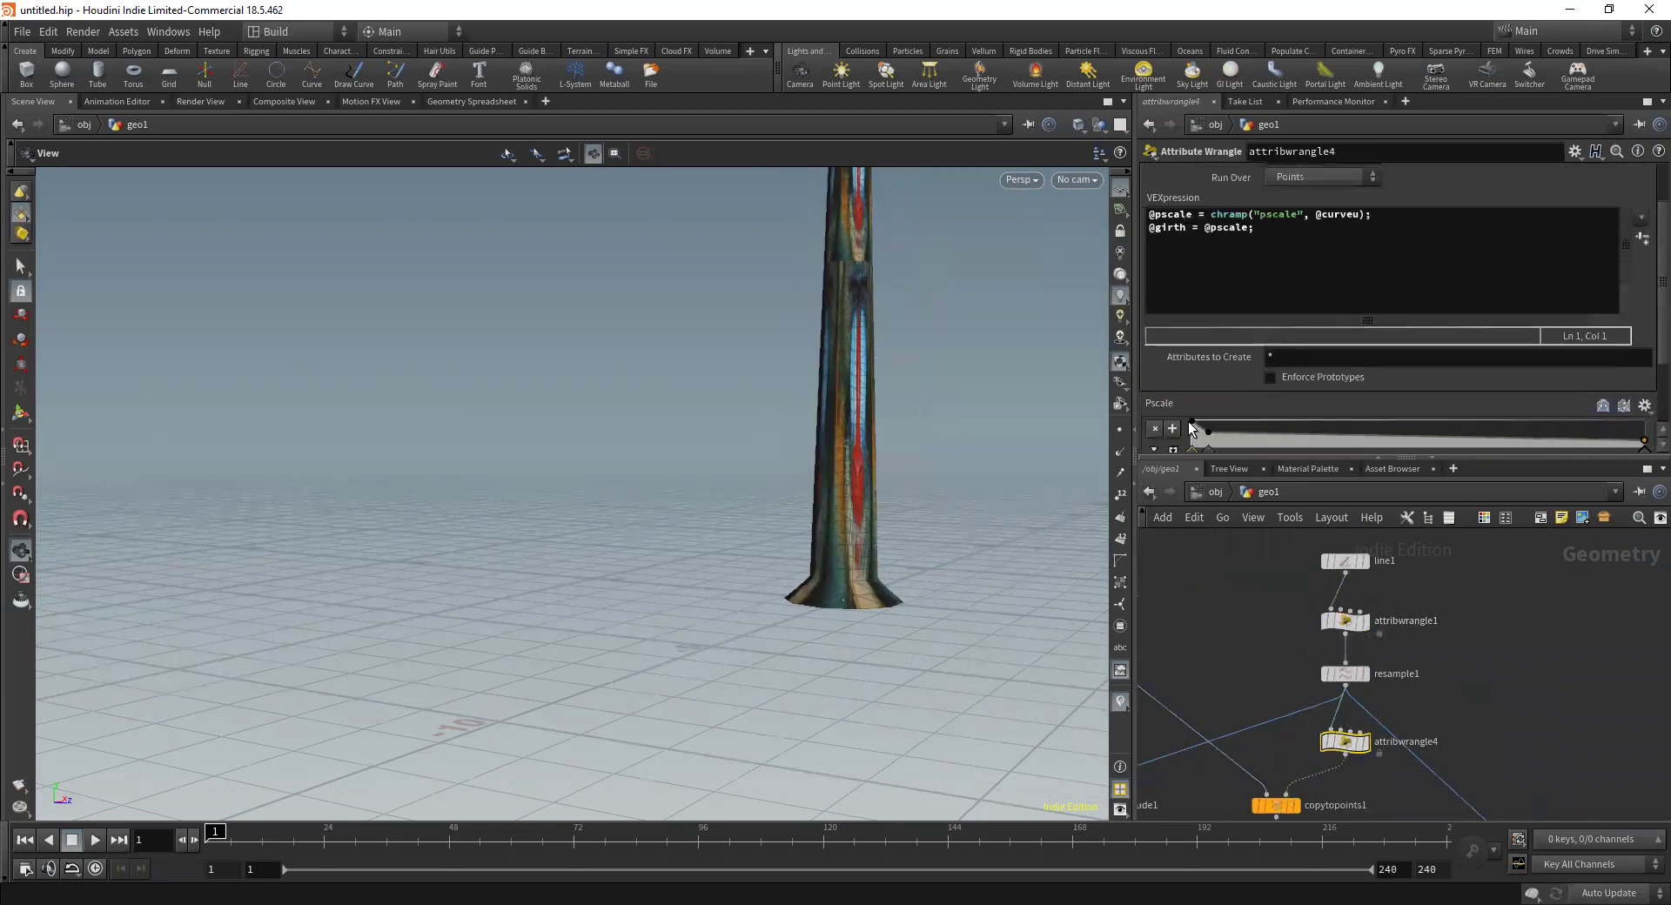
scroll(1306, 706, "down", 5)
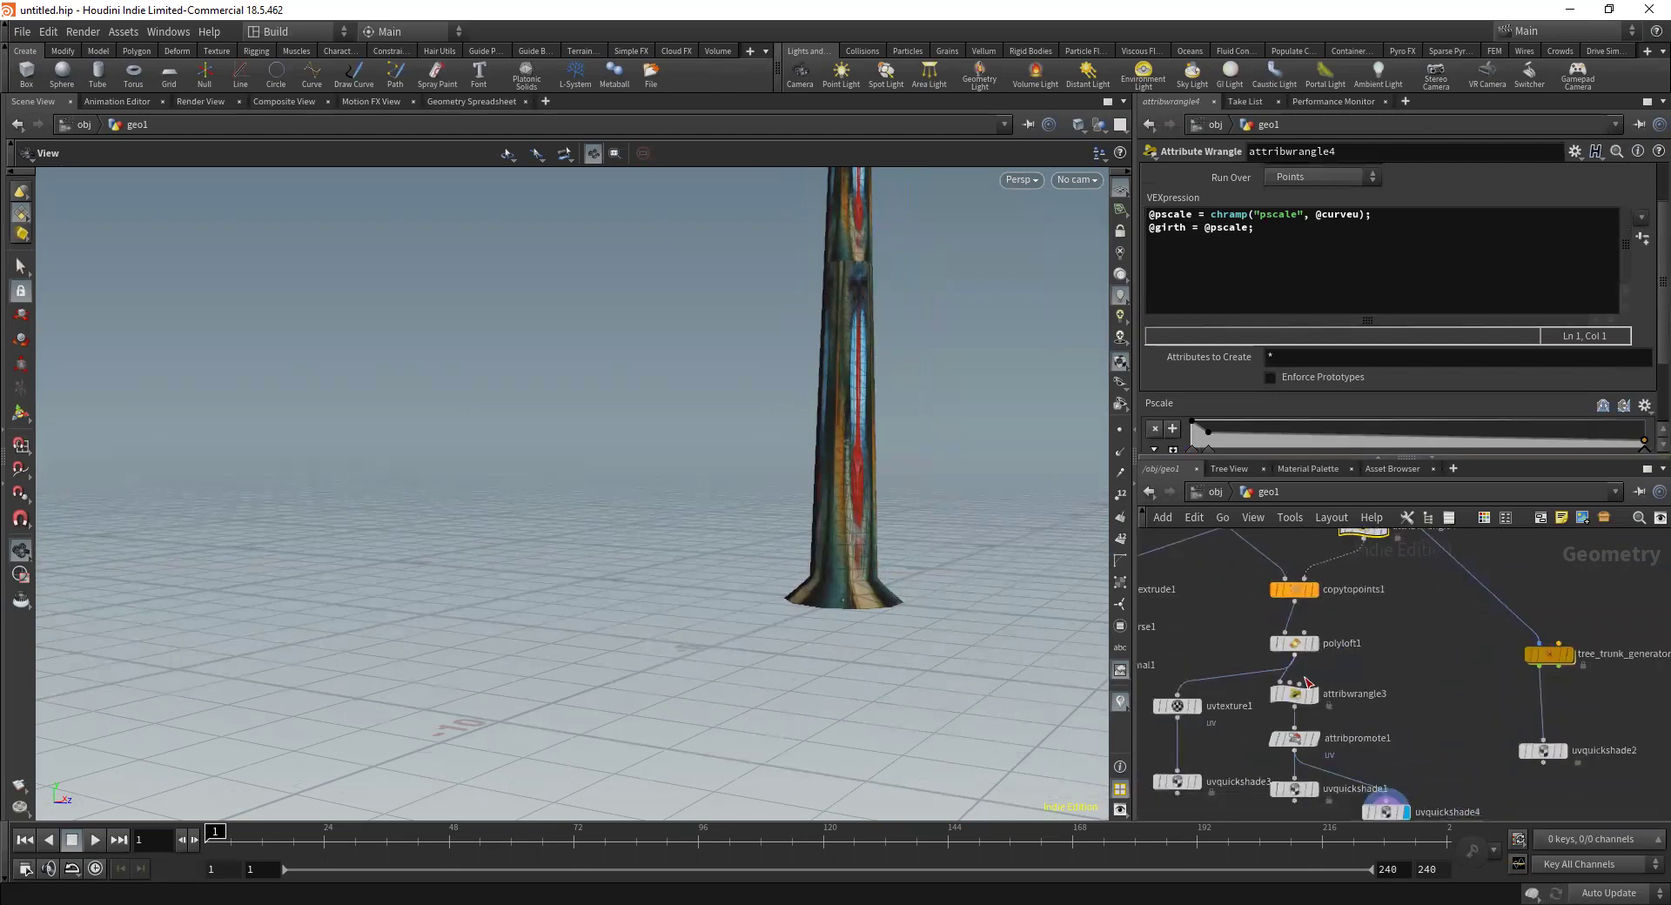
In attribwrangle3, multiply the userVInput chramp term of the v expression by chf('multV') and create its parameter
left_click(1297, 696)
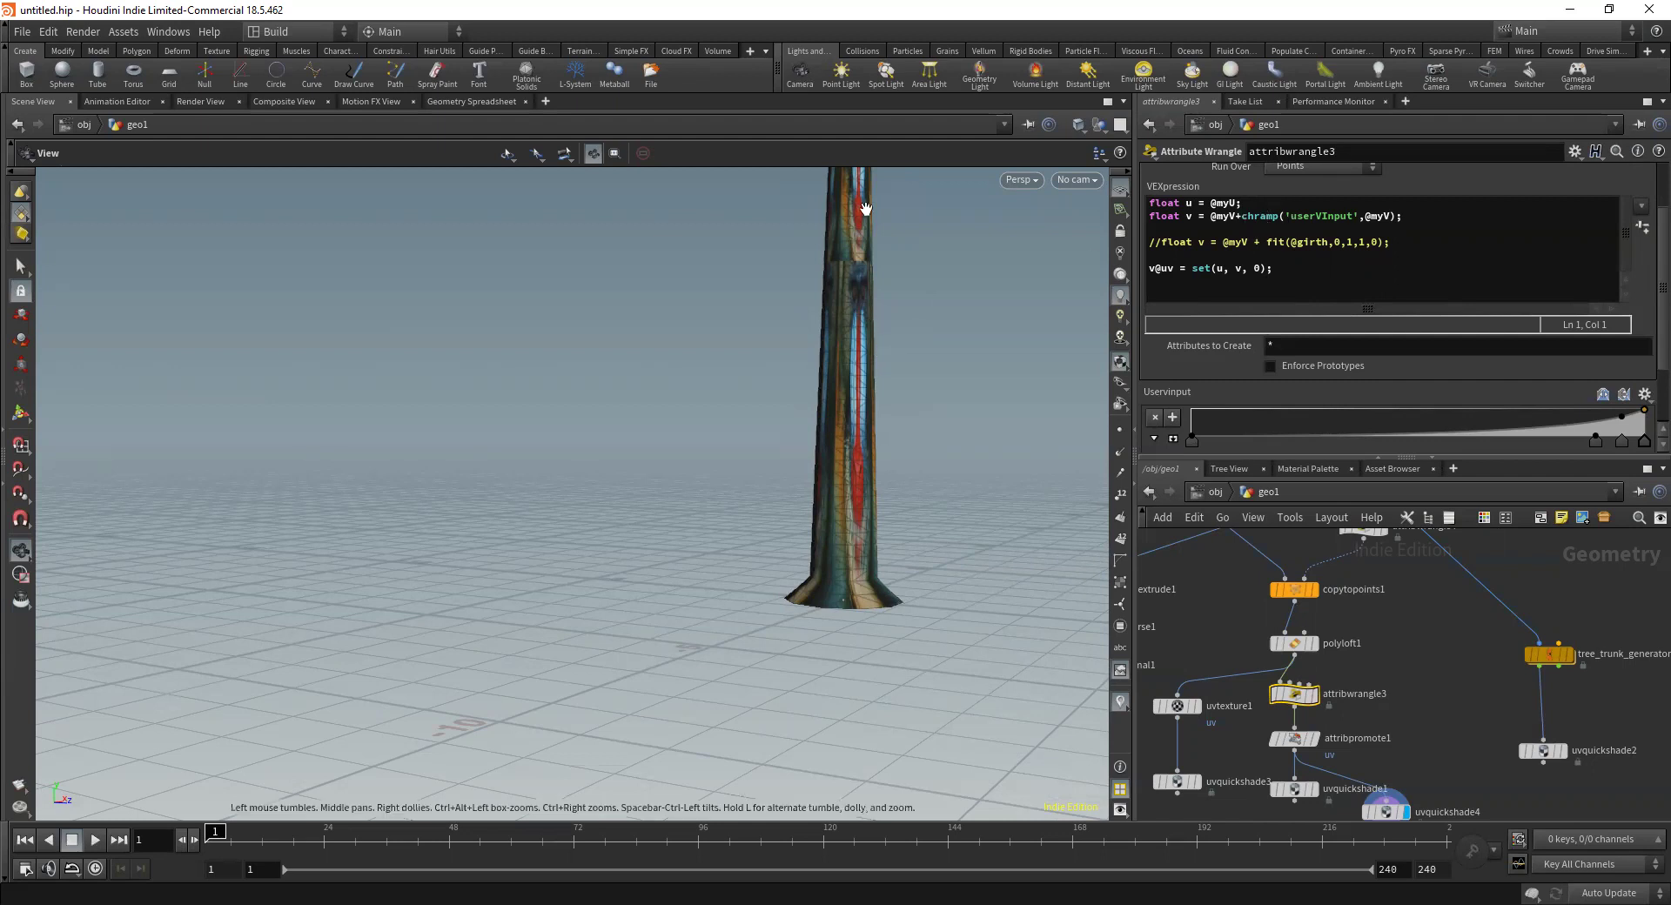
middle_click_drag(910, 322, 927, 418)
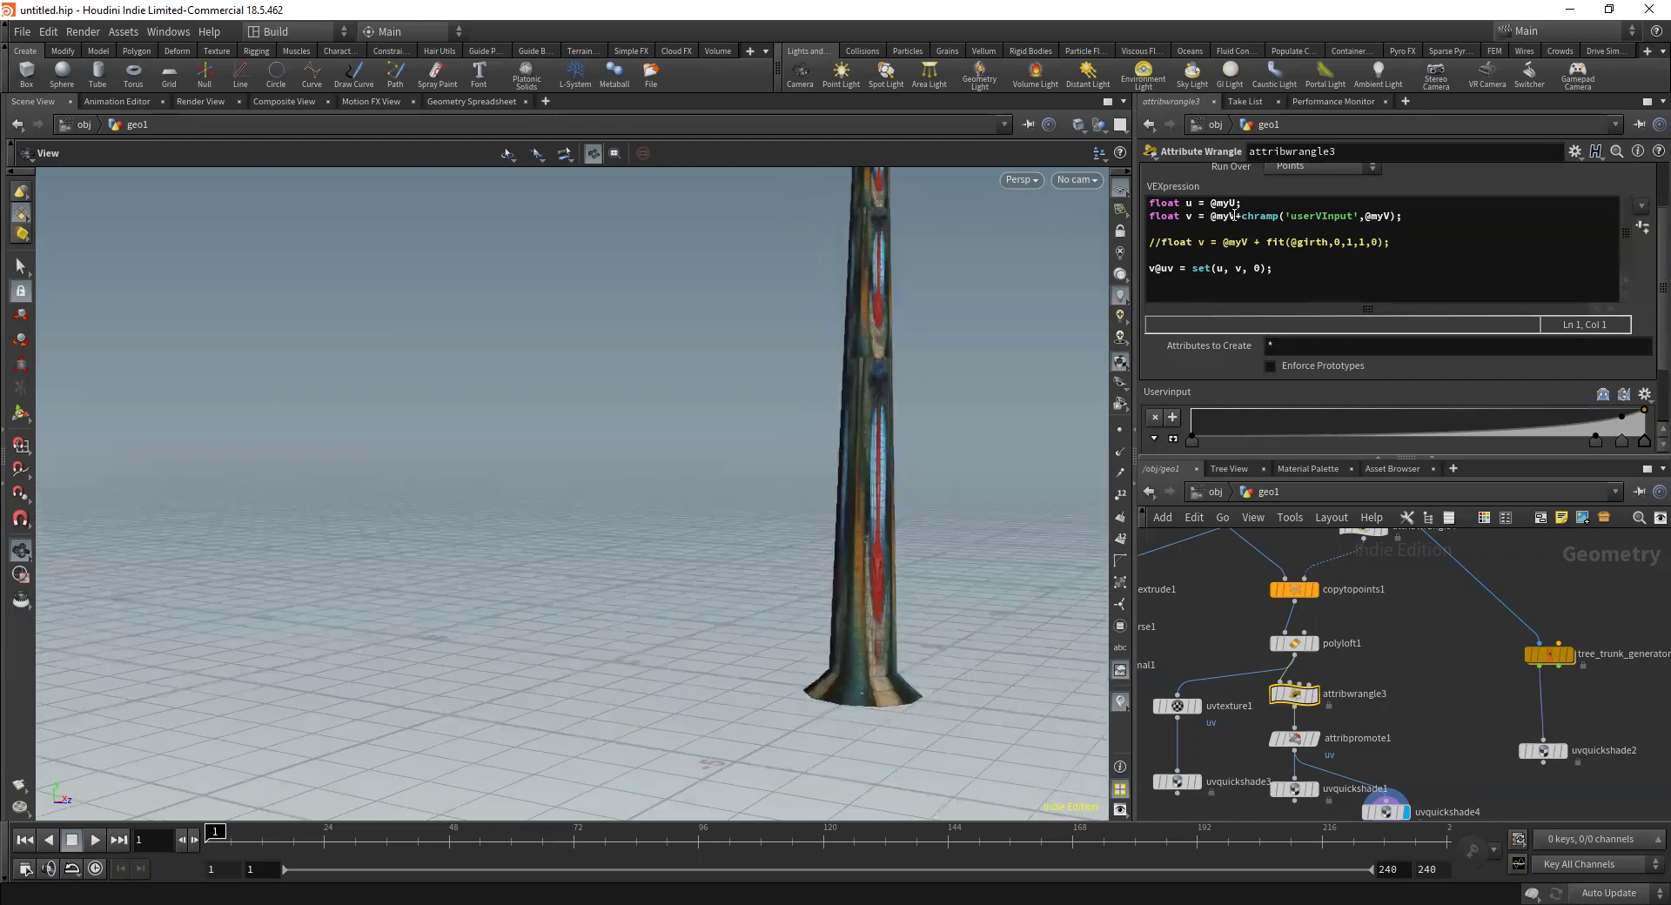
left_click(1391, 215)
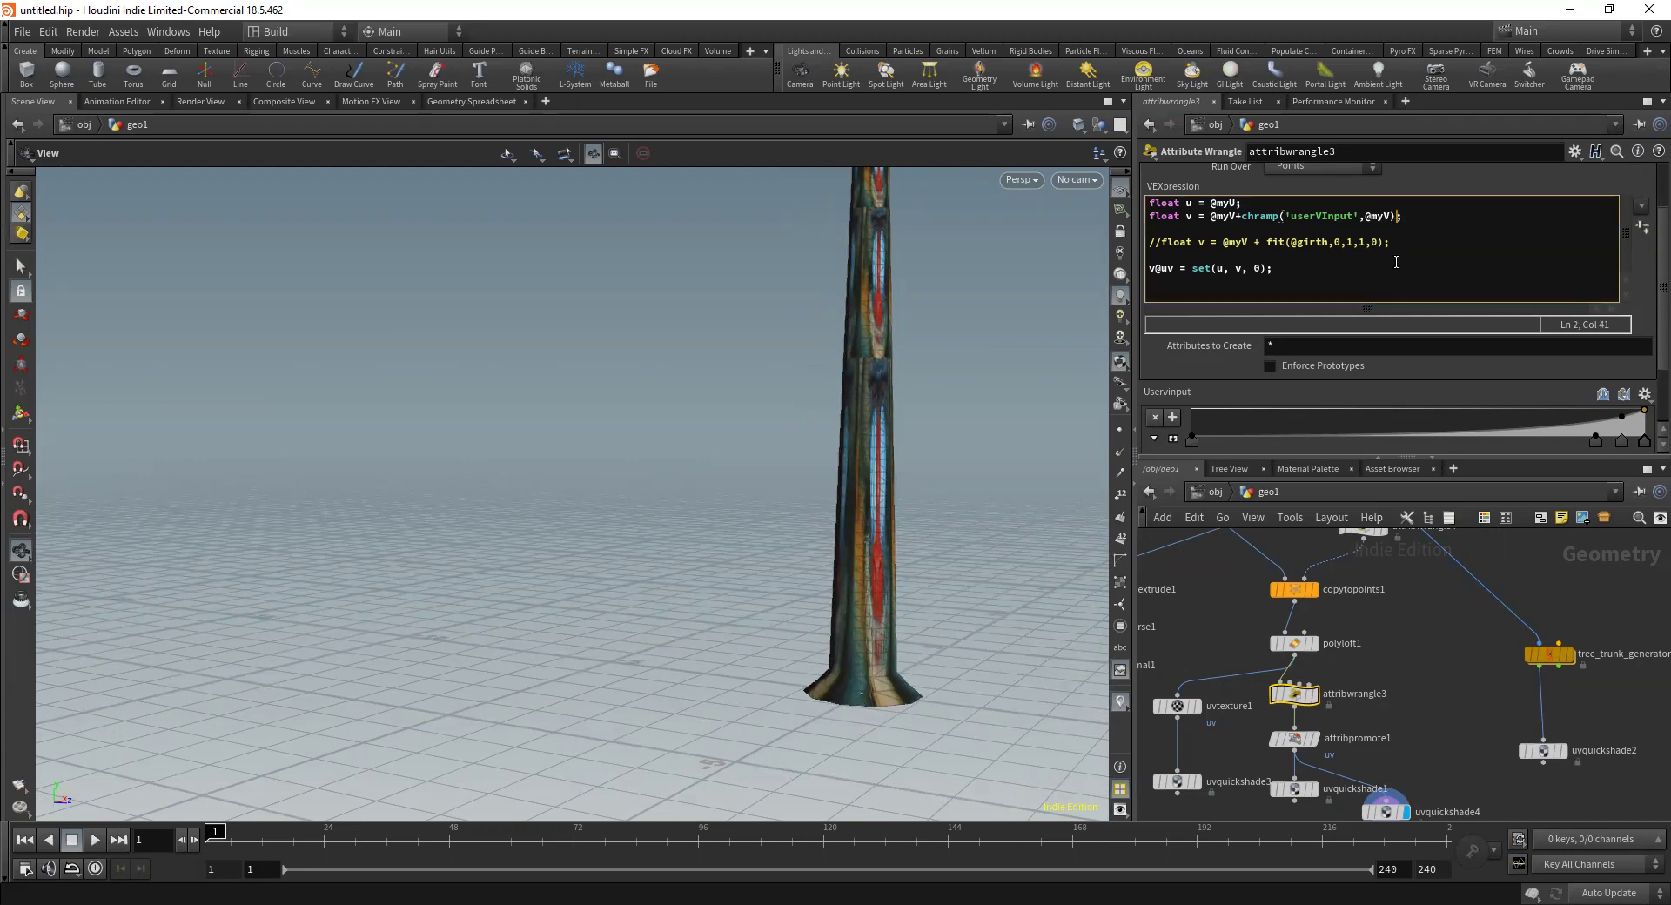
type("*ch(")
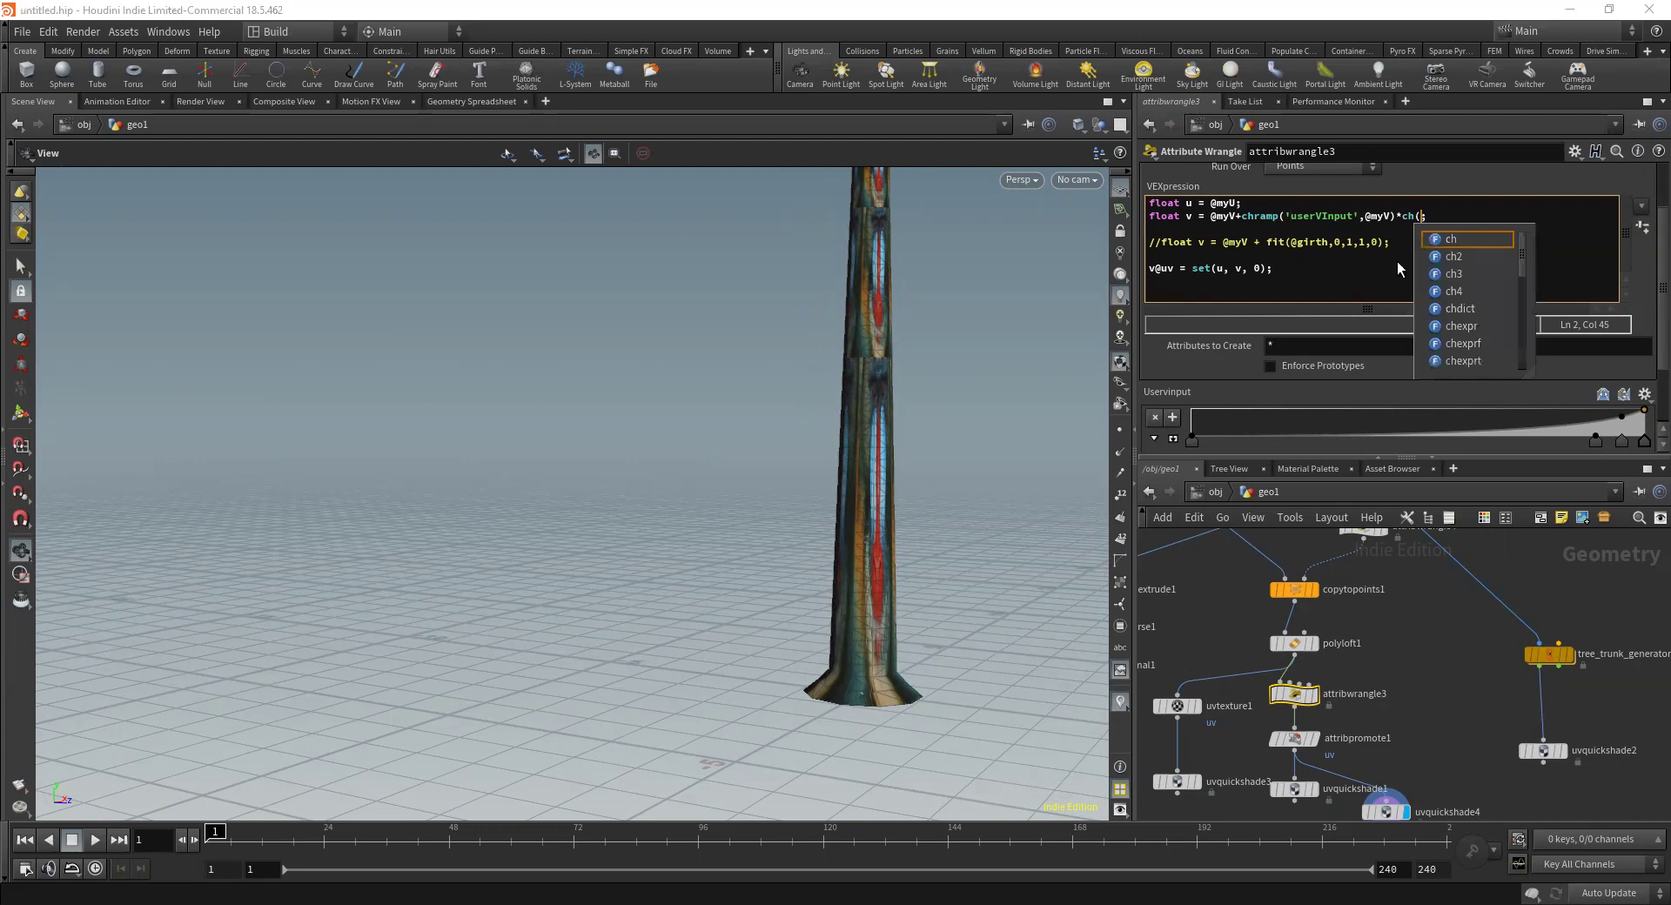
key("BackSpace")
type("f(")
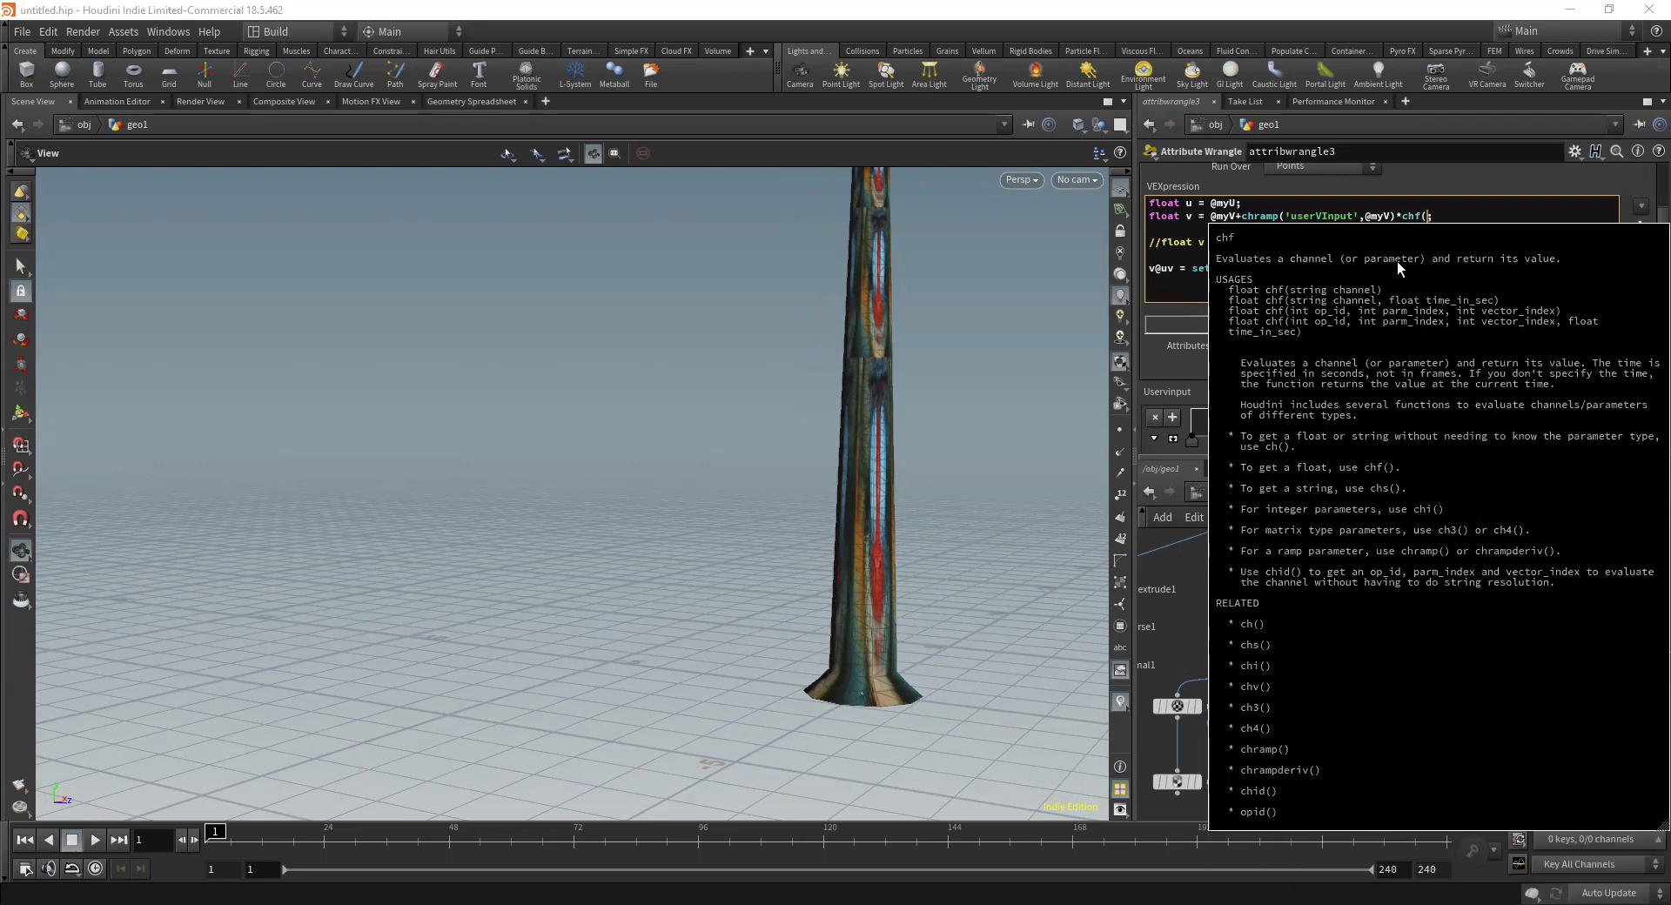
type("'")
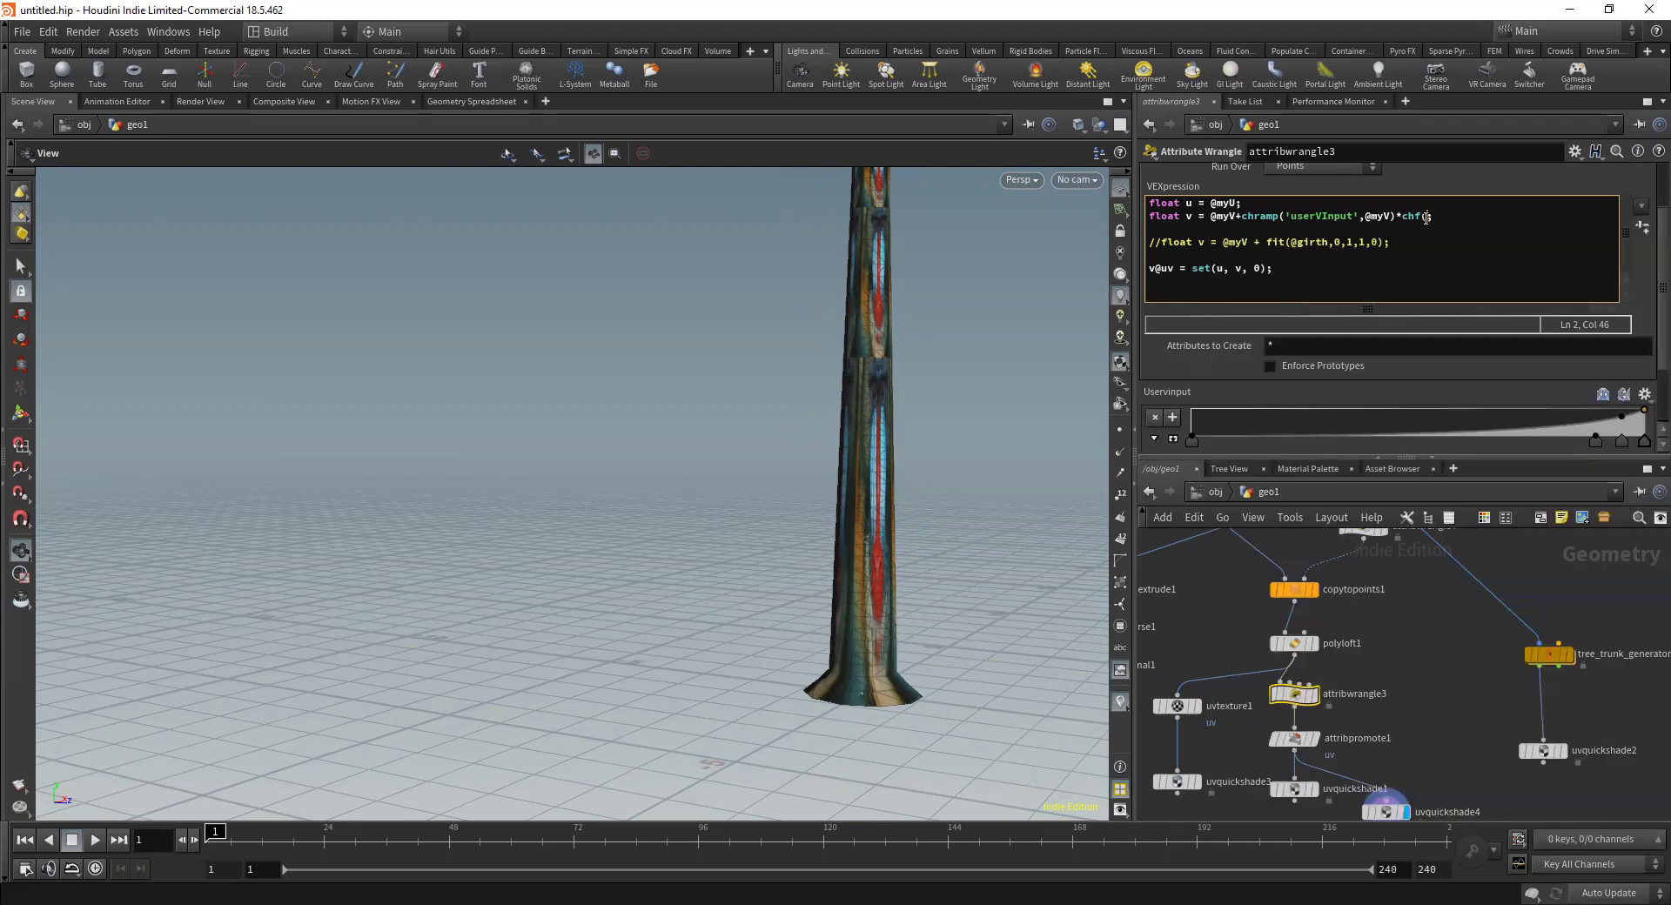
type("multV'")
left_click(1642, 226)
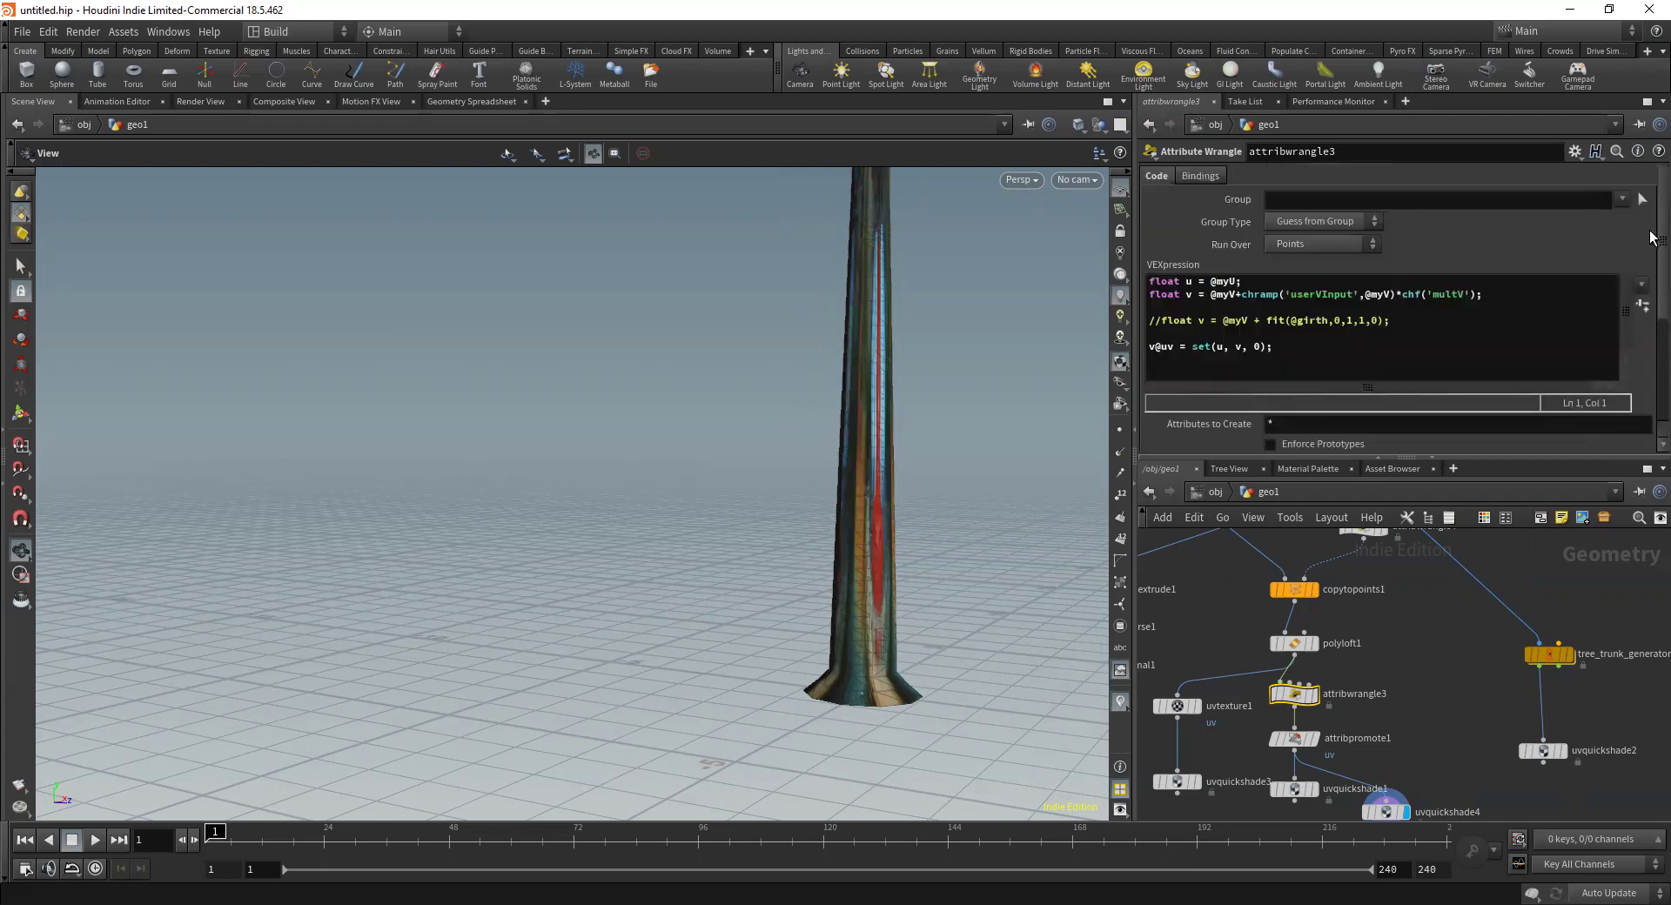
Set attribwrangle3's Multv parameter to 10
scroll(1653, 376, "down", 5)
left_click_drag(1350, 447, 1653, 442)
left_click(1283, 439)
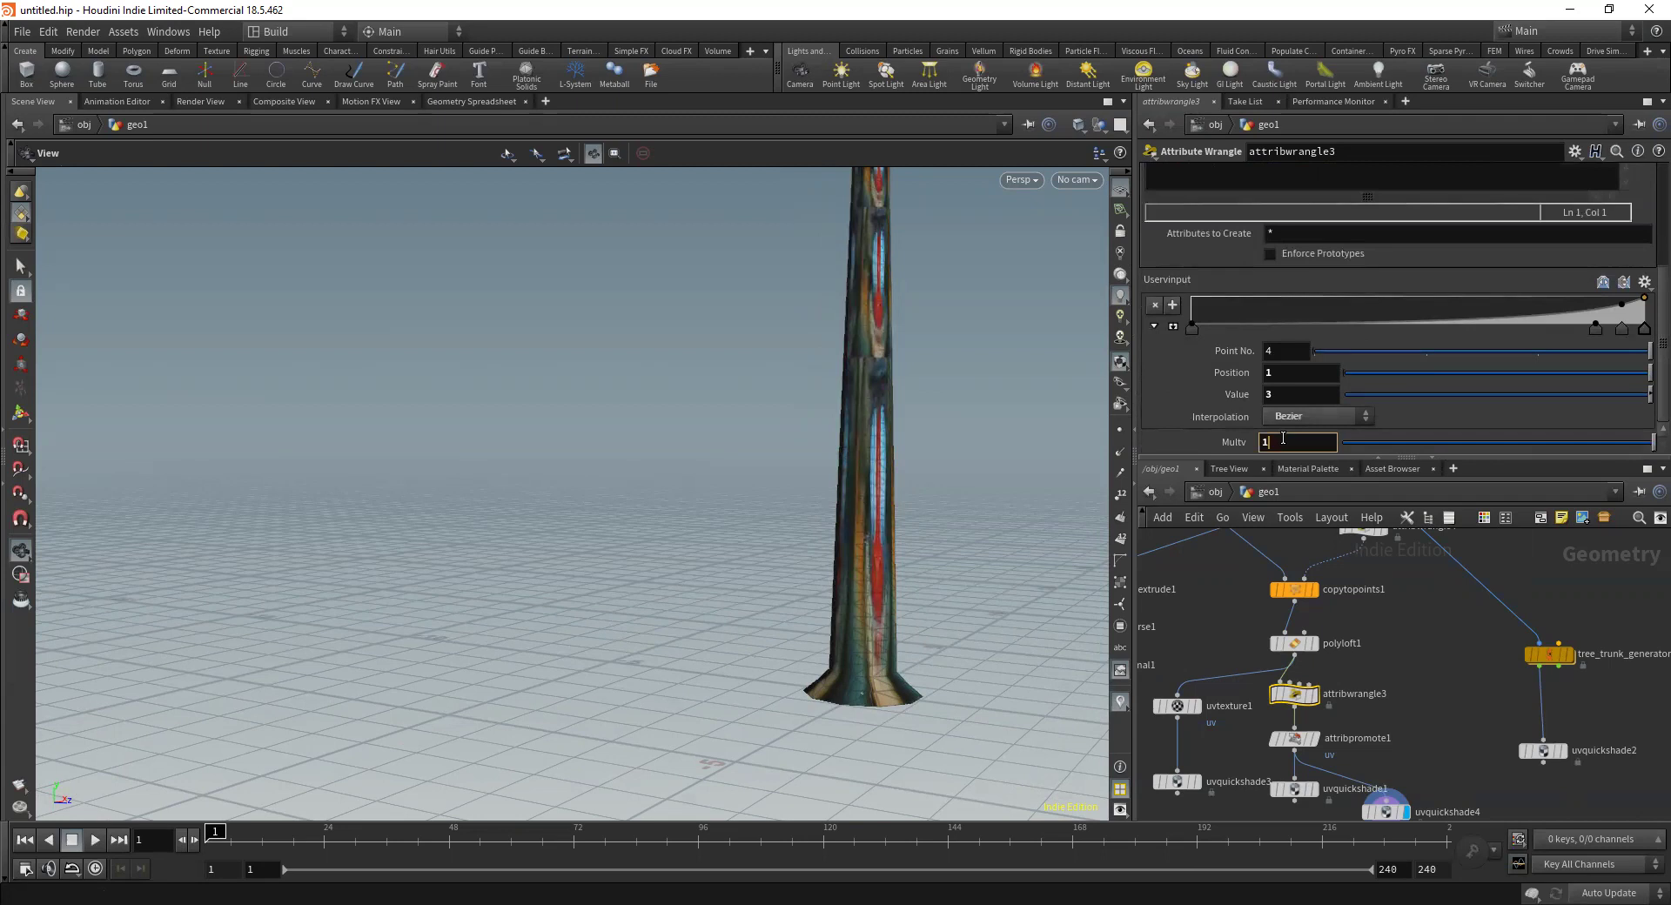
type("0")
key("Return")
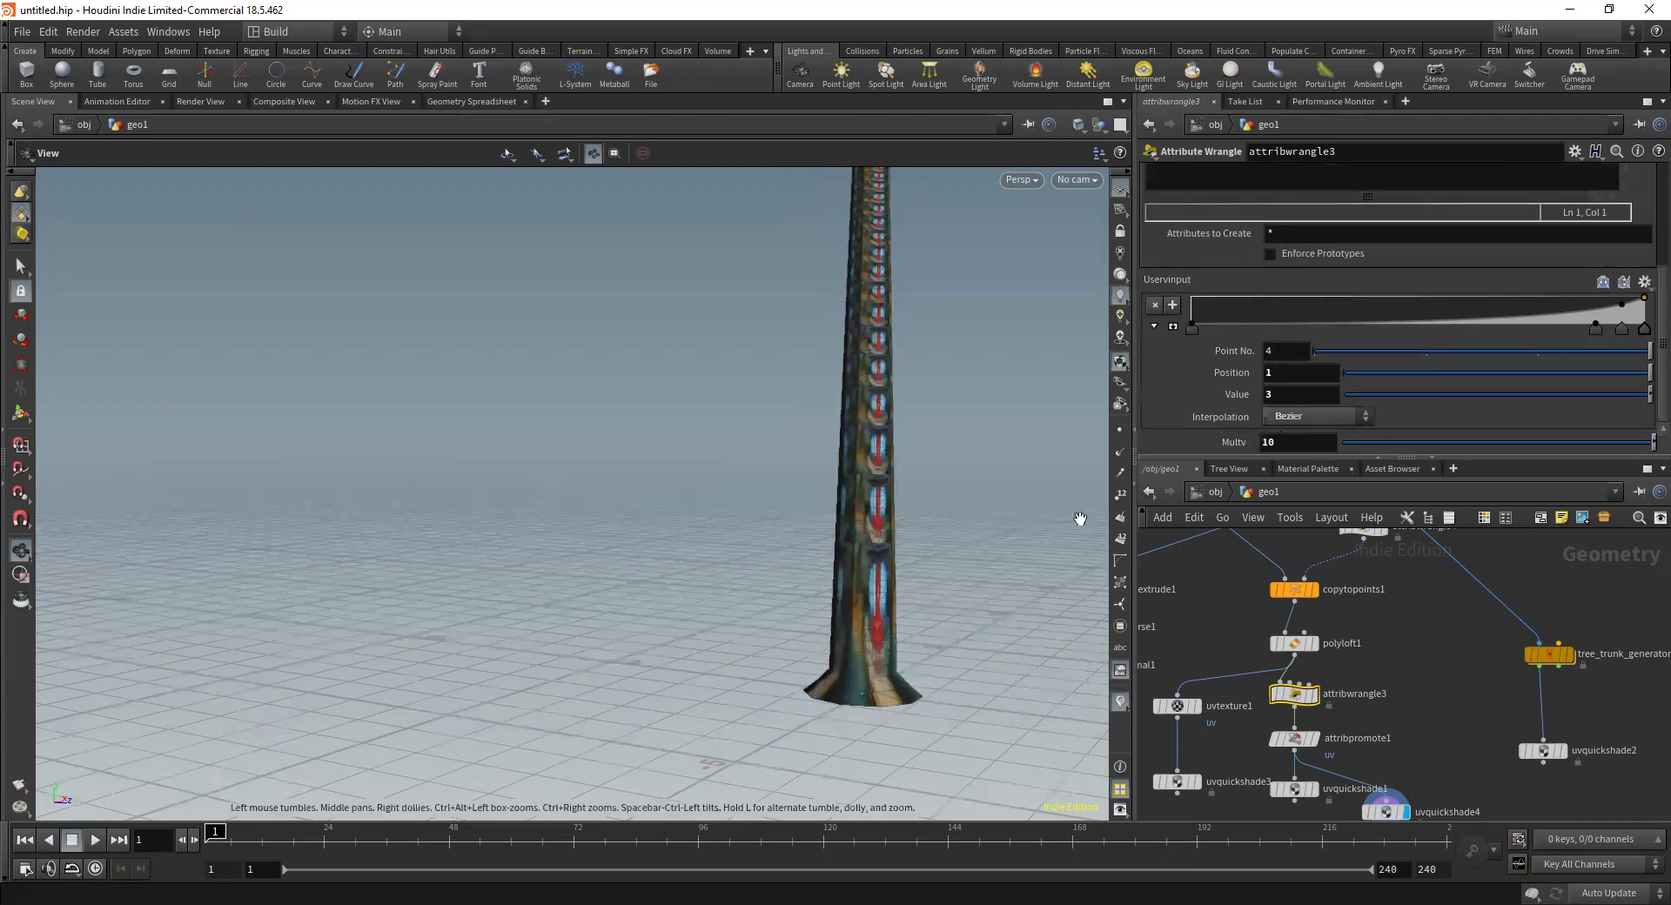
Examine the Mandril tiling up close around and along the trunk, and review attribwrangle3's code
left_click_drag(875, 366, 1024, 383)
right_click_drag(935, 404, 1187, 358)
left_click_drag(754, 390, 832, 400)
right_click_drag(831, 400, 972, 461)
middle_click_drag(972, 462, 795, 339)
right_click_drag(795, 339, 968, 379)
mouse_move(885, 416)
left_mouse_down()
mouse_move(975, 407)
mouse_move(962, 436)
mouse_move(882, 446)
left_mouse_up()
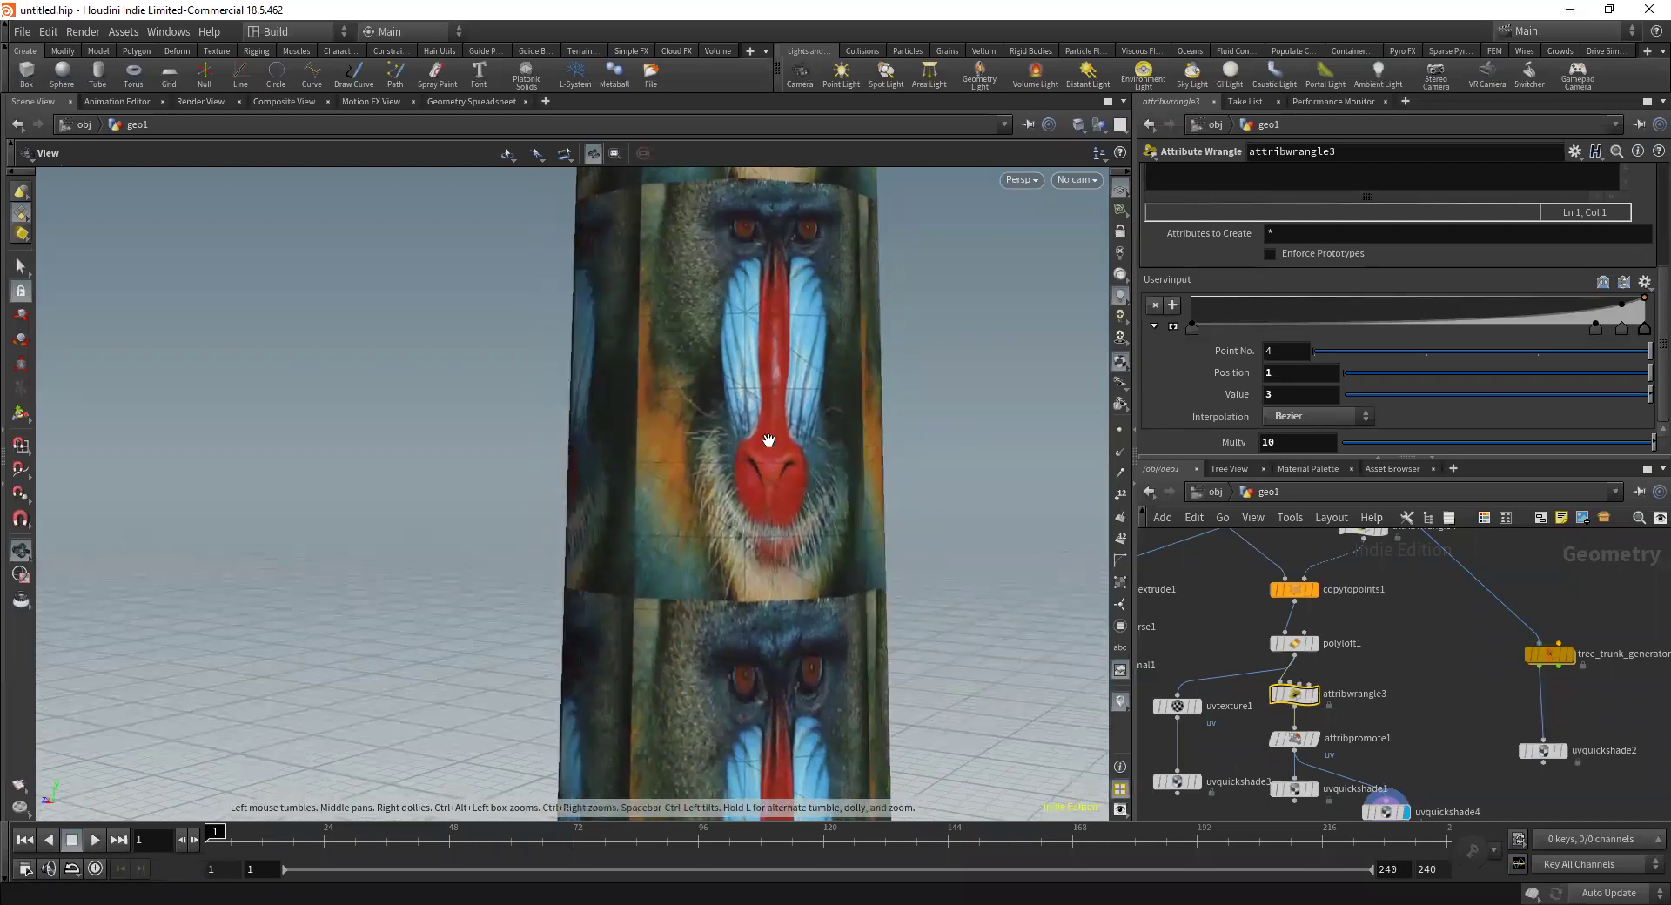
middle_click_drag(879, 431, 784, 374)
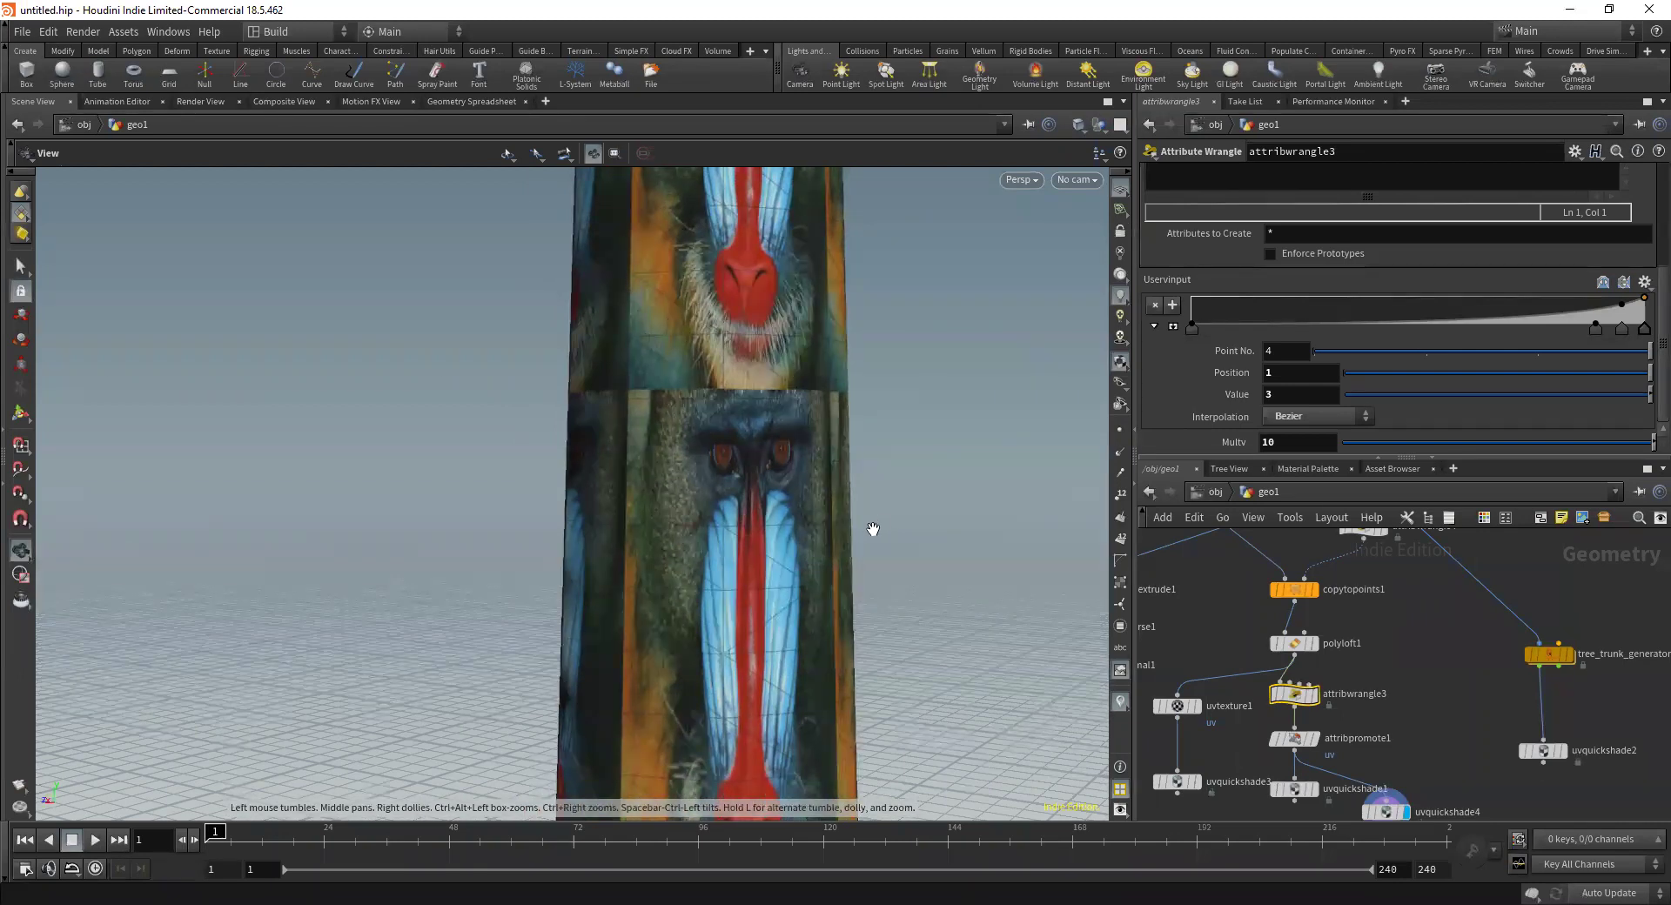
left_click_drag(779, 509, 659, 506)
left_click_drag(601, 426, 1094, 422)
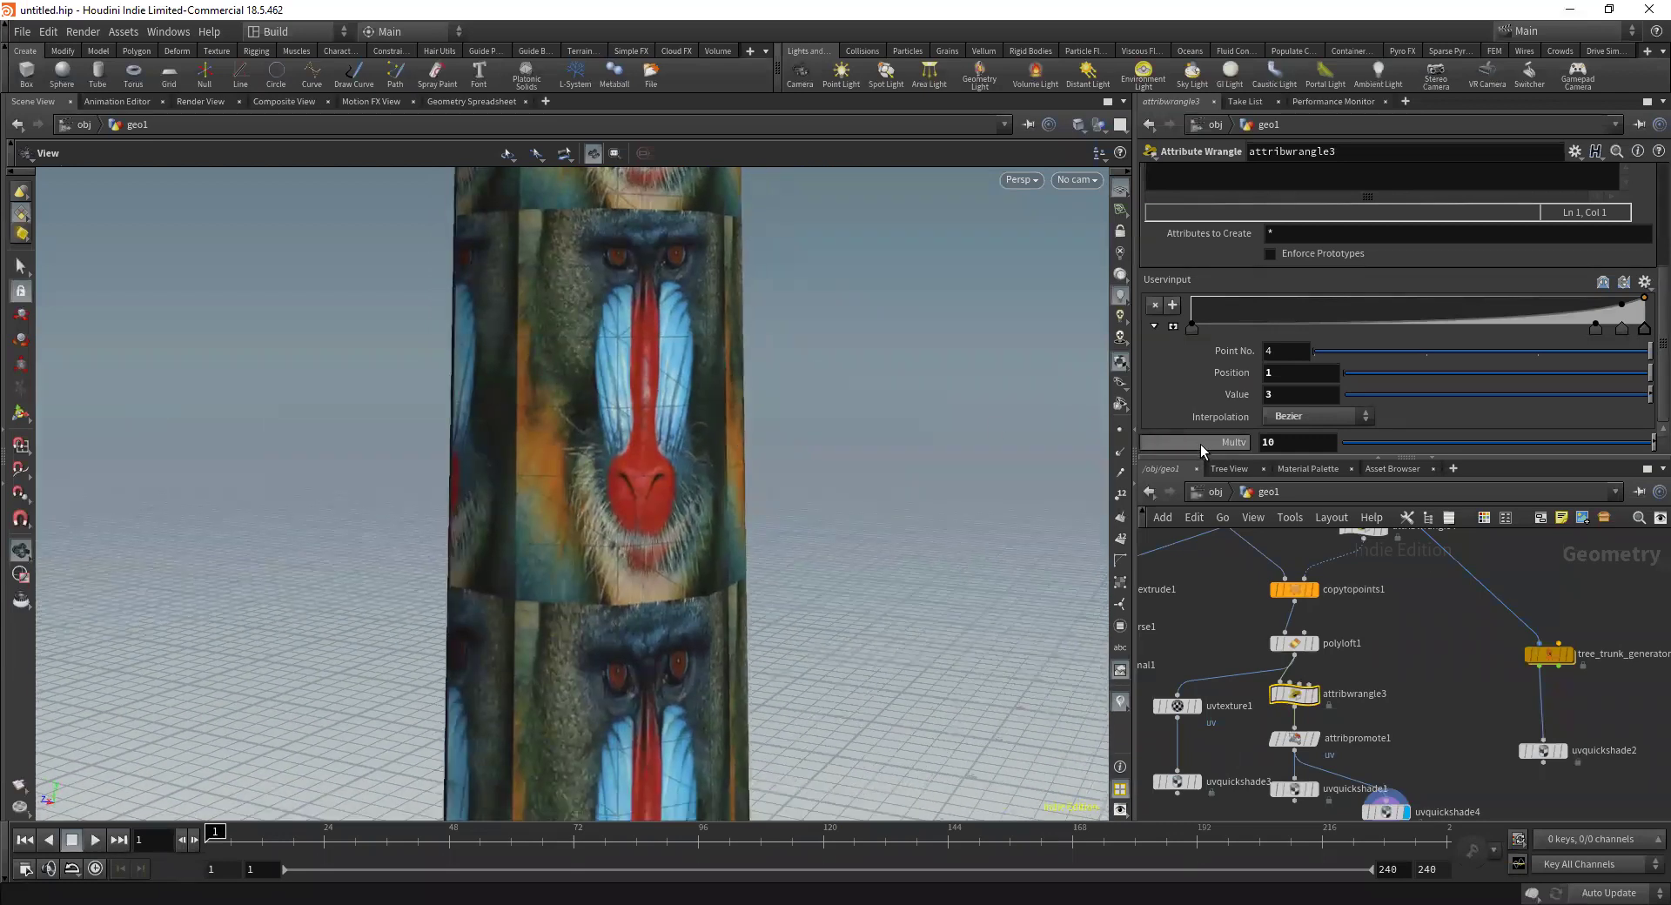
left_click_drag(551, 353, 609, 357)
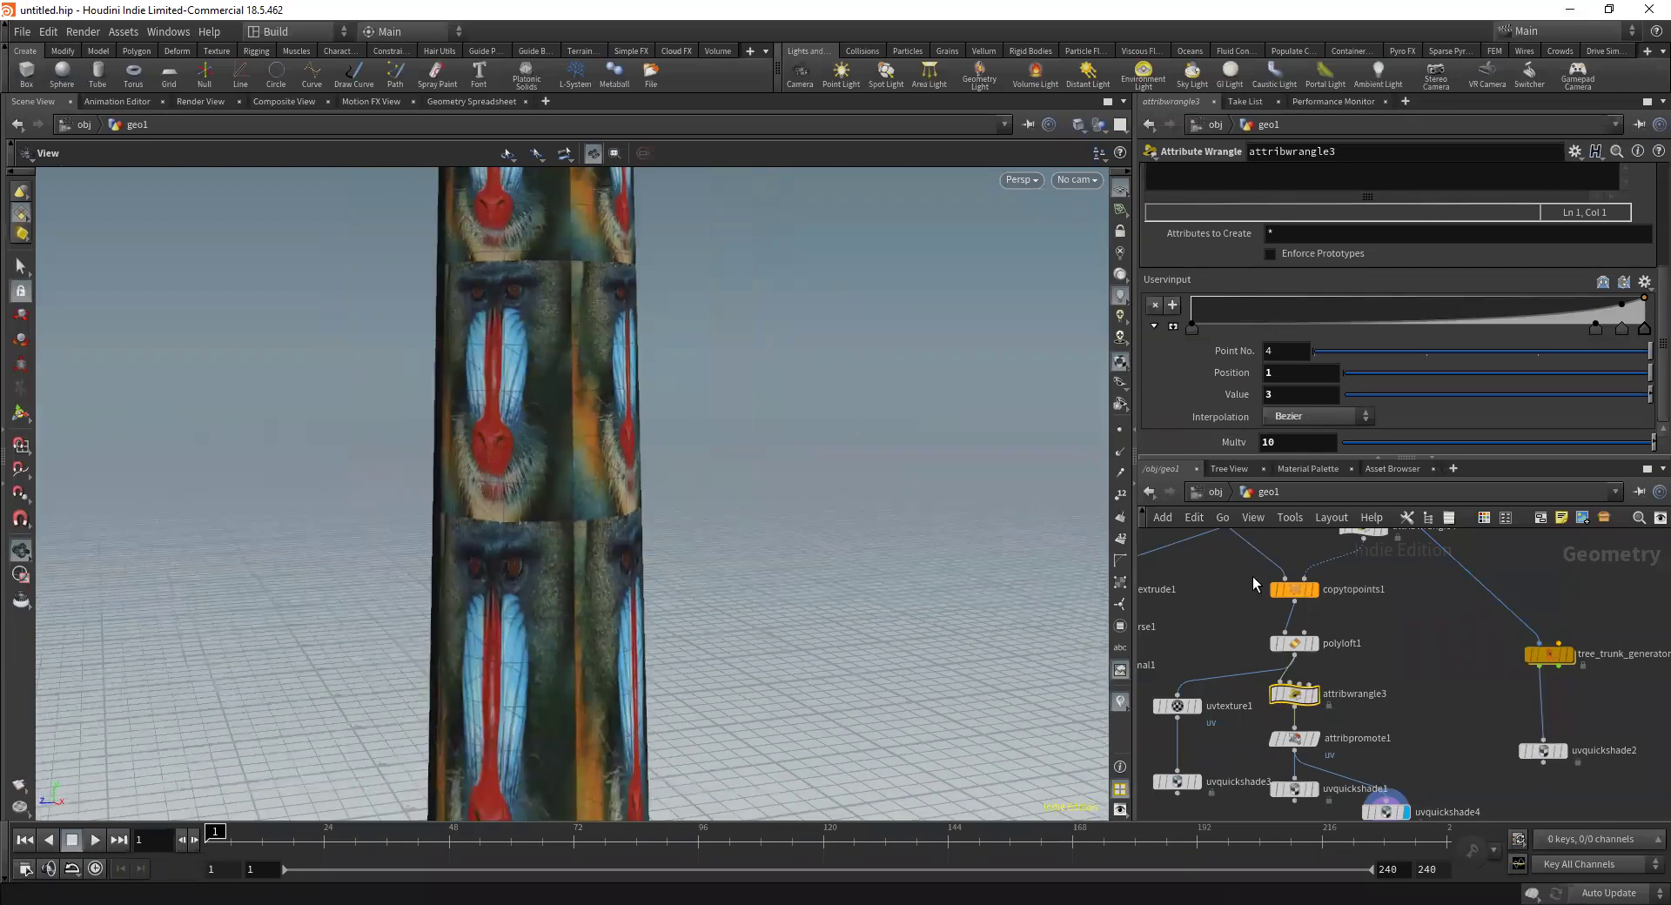
scroll(1172, 346, "up", 4)
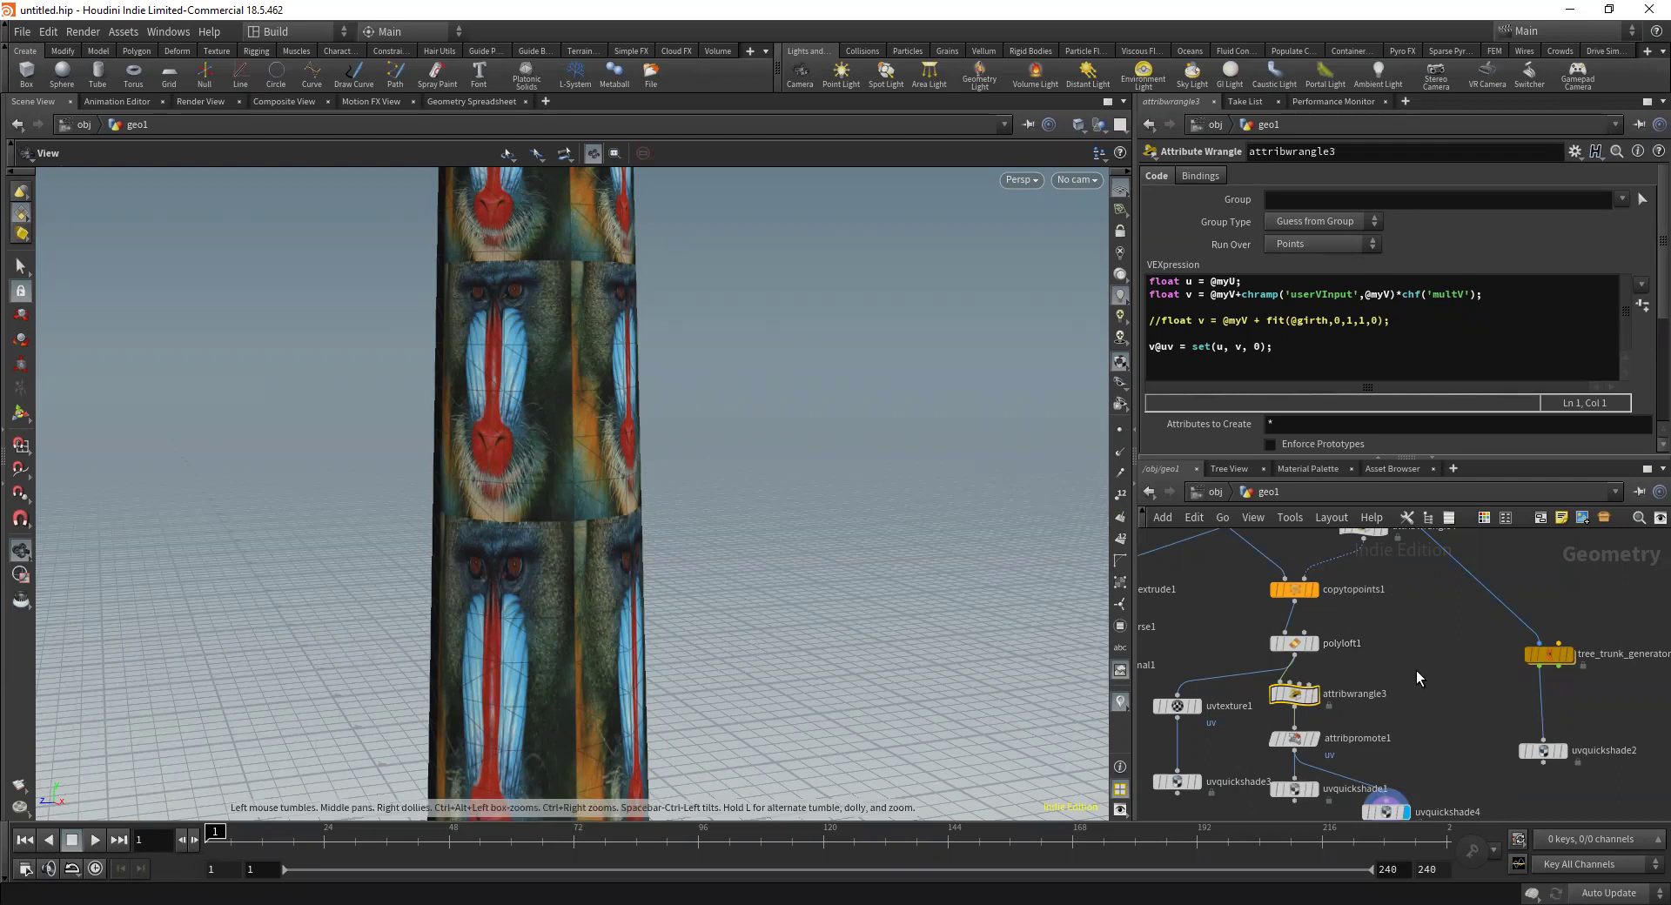
Try to display the normal1 node inside tree_trunk_generator1, and return to the geo1 network
middle_click_drag(1417, 670, 1339, 609)
scroll(1484, 625, "up", 2)
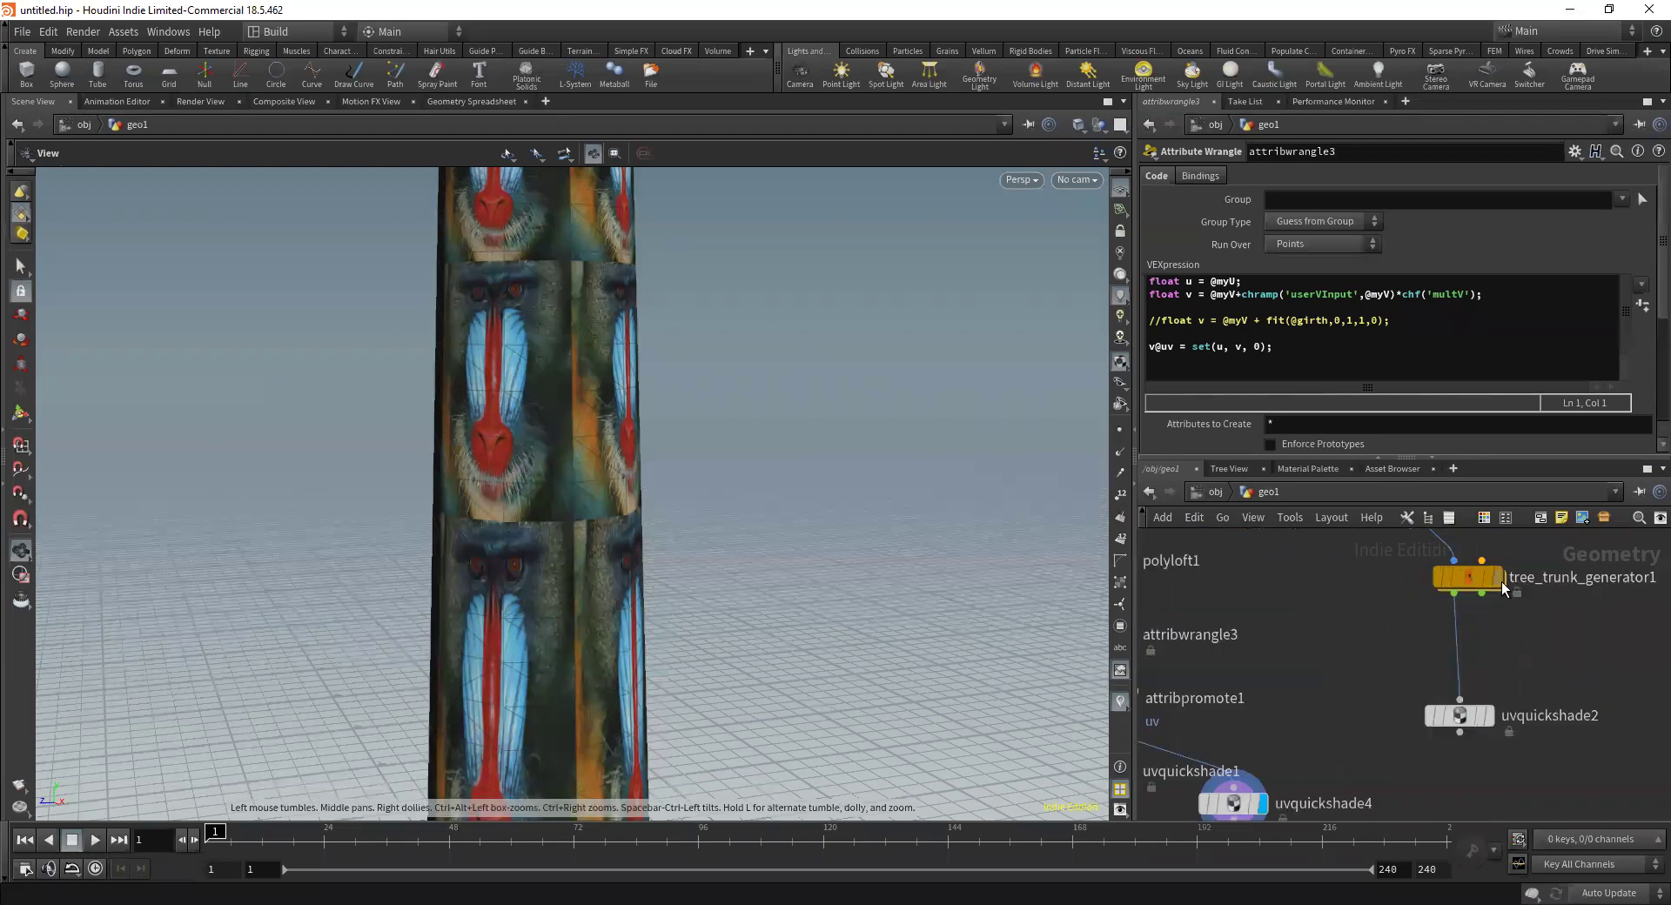
double_click(1476, 580)
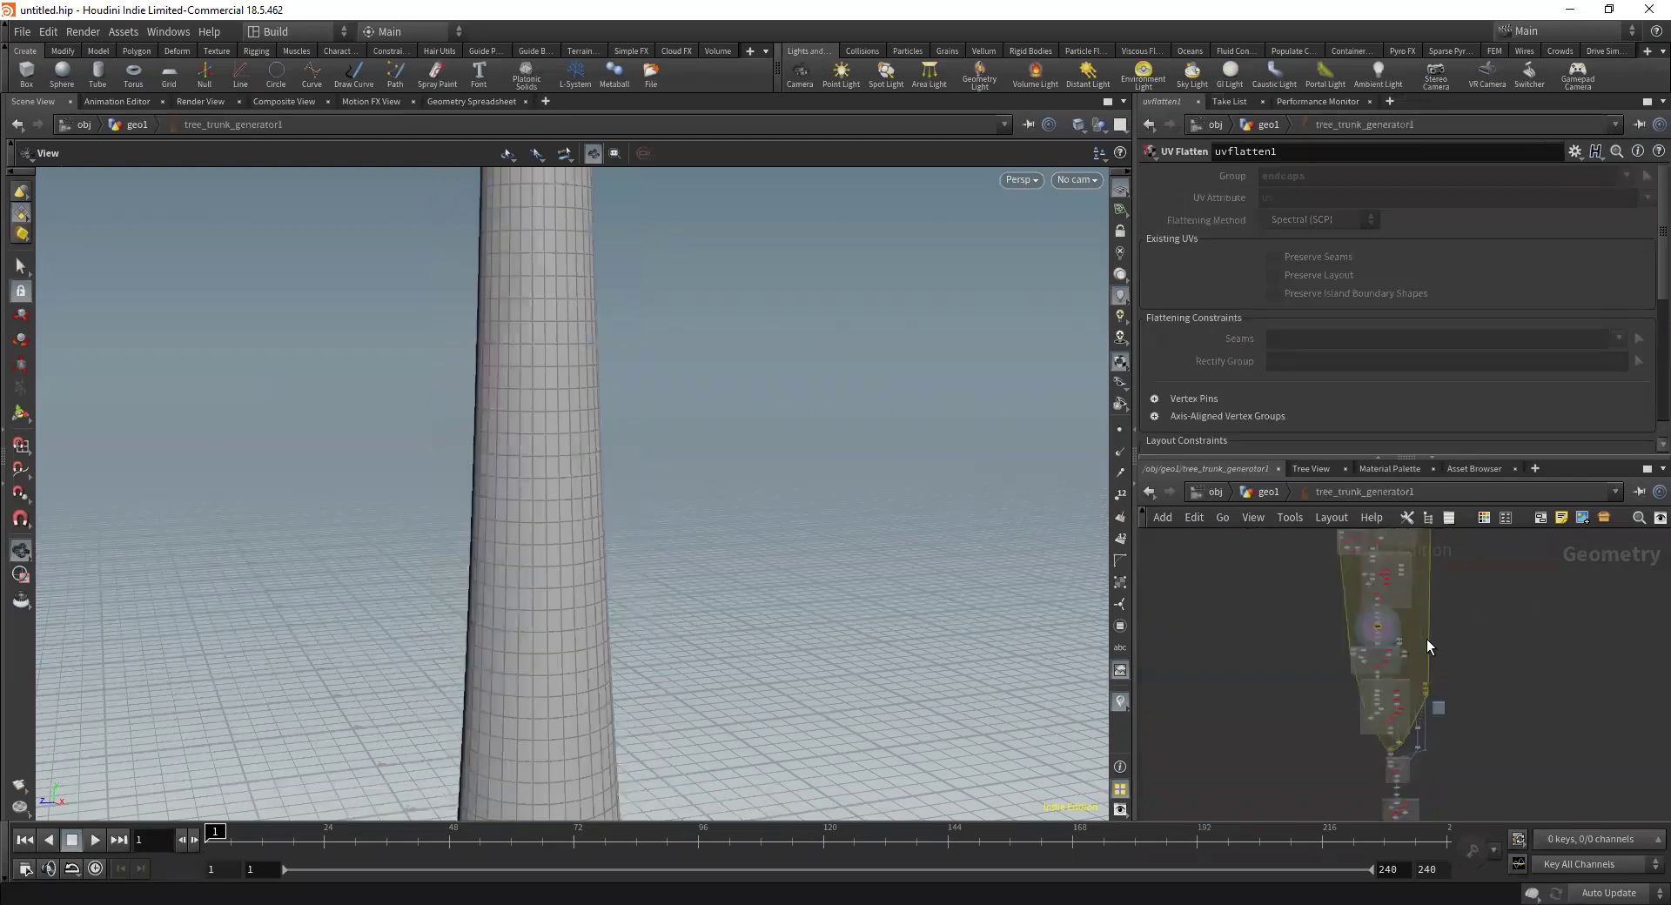
middle_click_drag(1245, 712, 1459, 733)
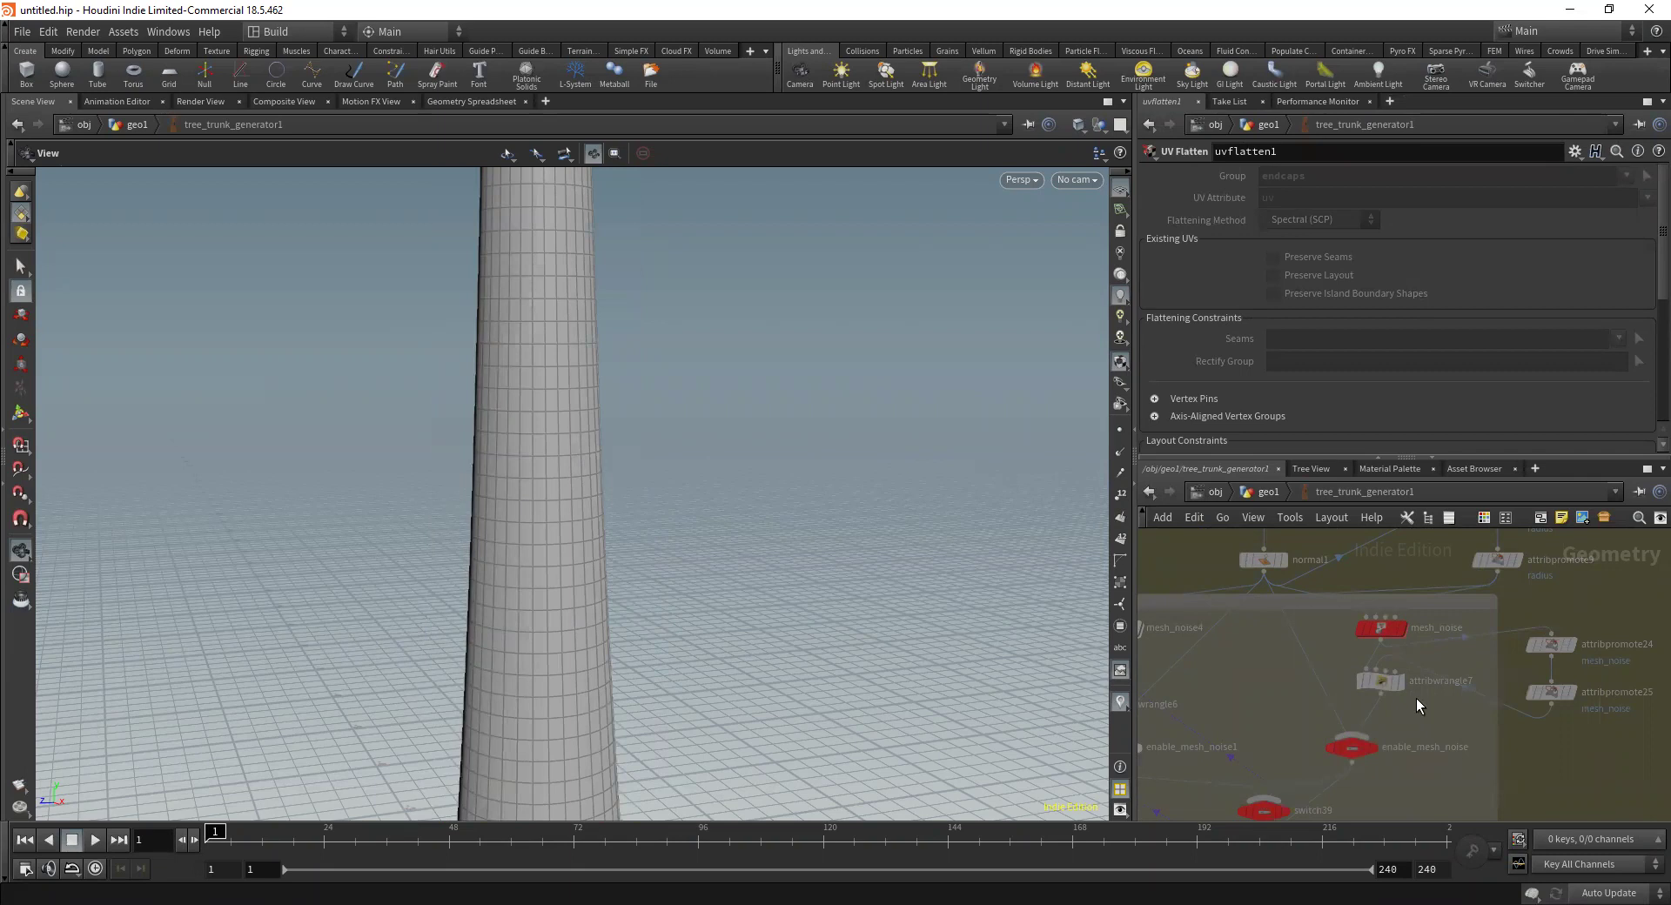
left_click(1283, 561)
left_click(1264, 493)
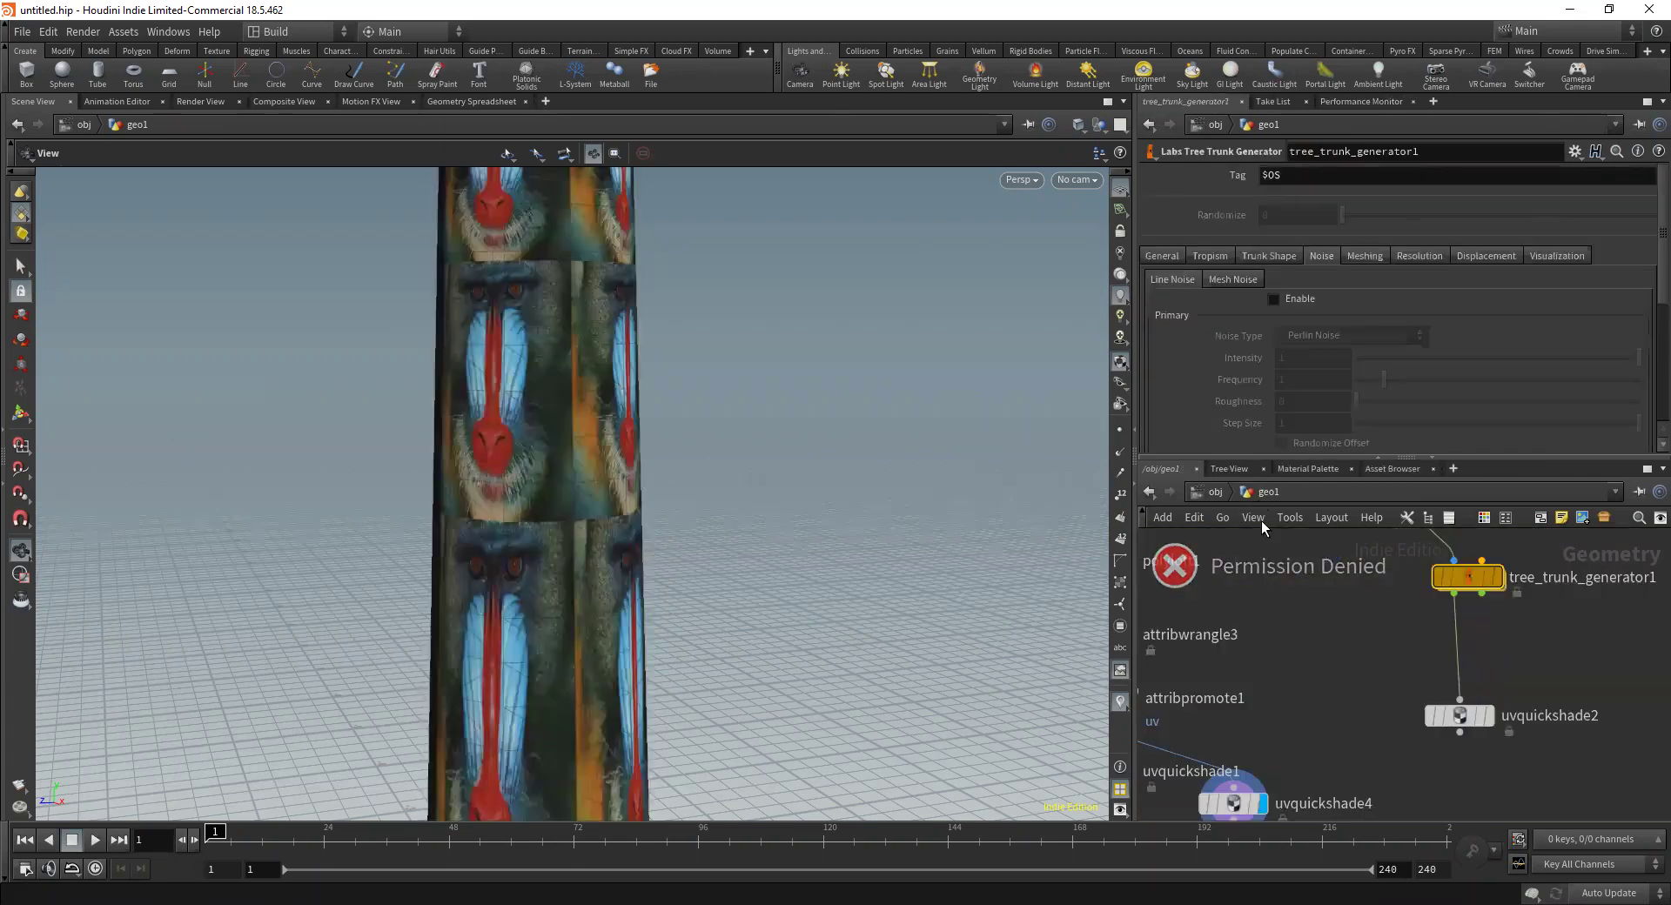
Allow editing of tree_trunk_generator1's contents and display the normal1 node inside it
right_click(1485, 576)
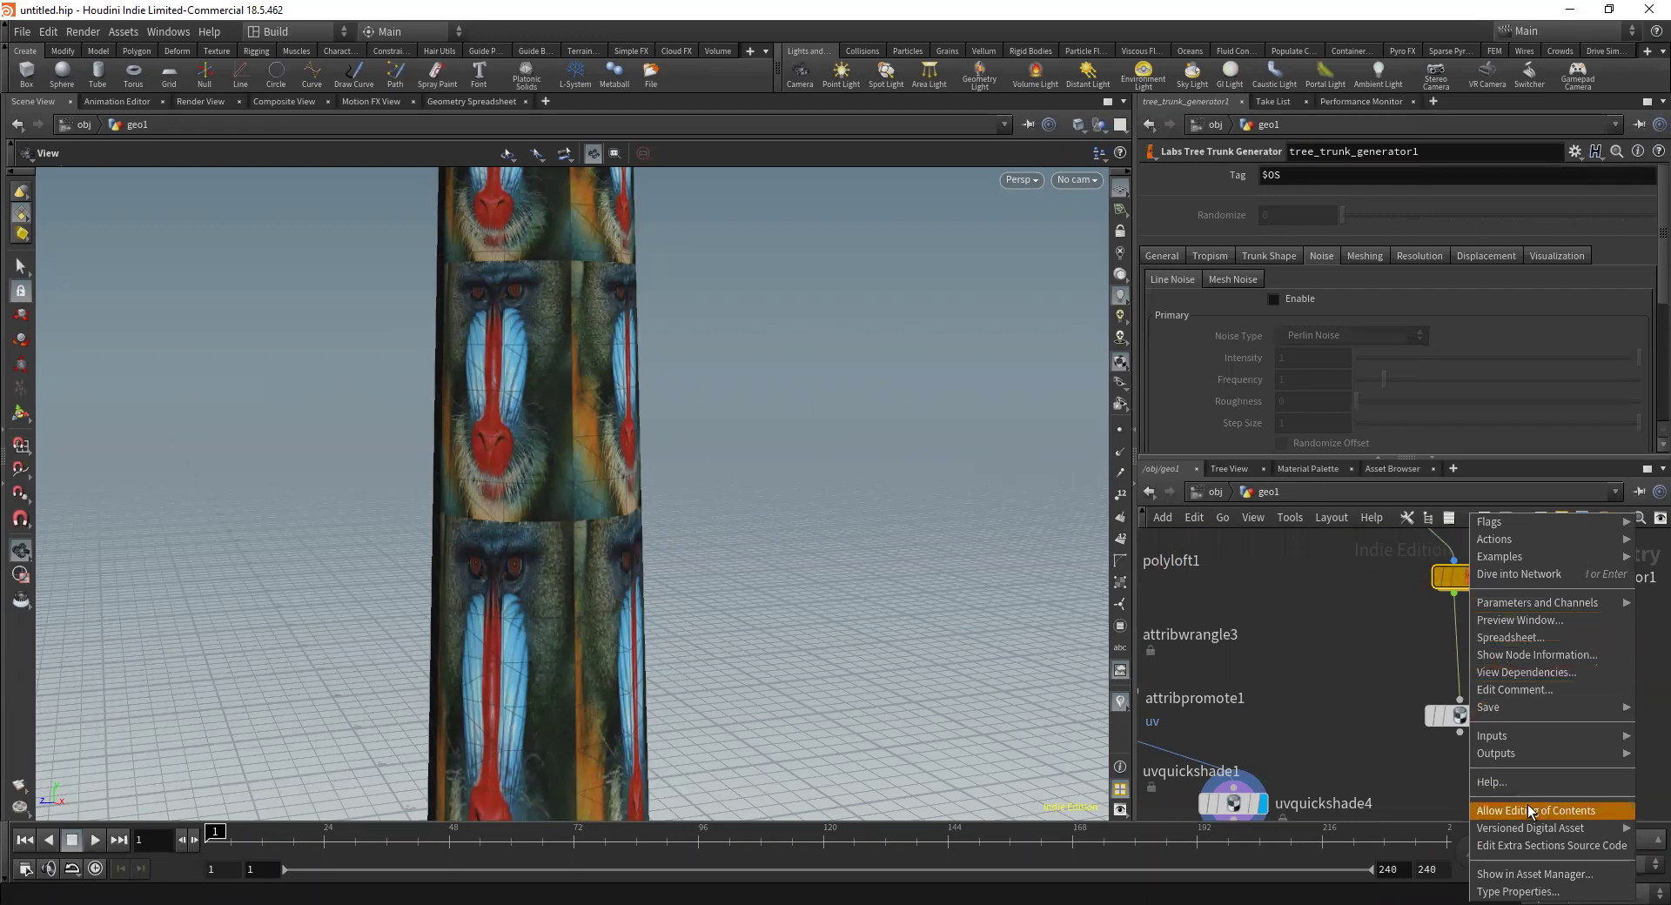
left_click(1478, 575)
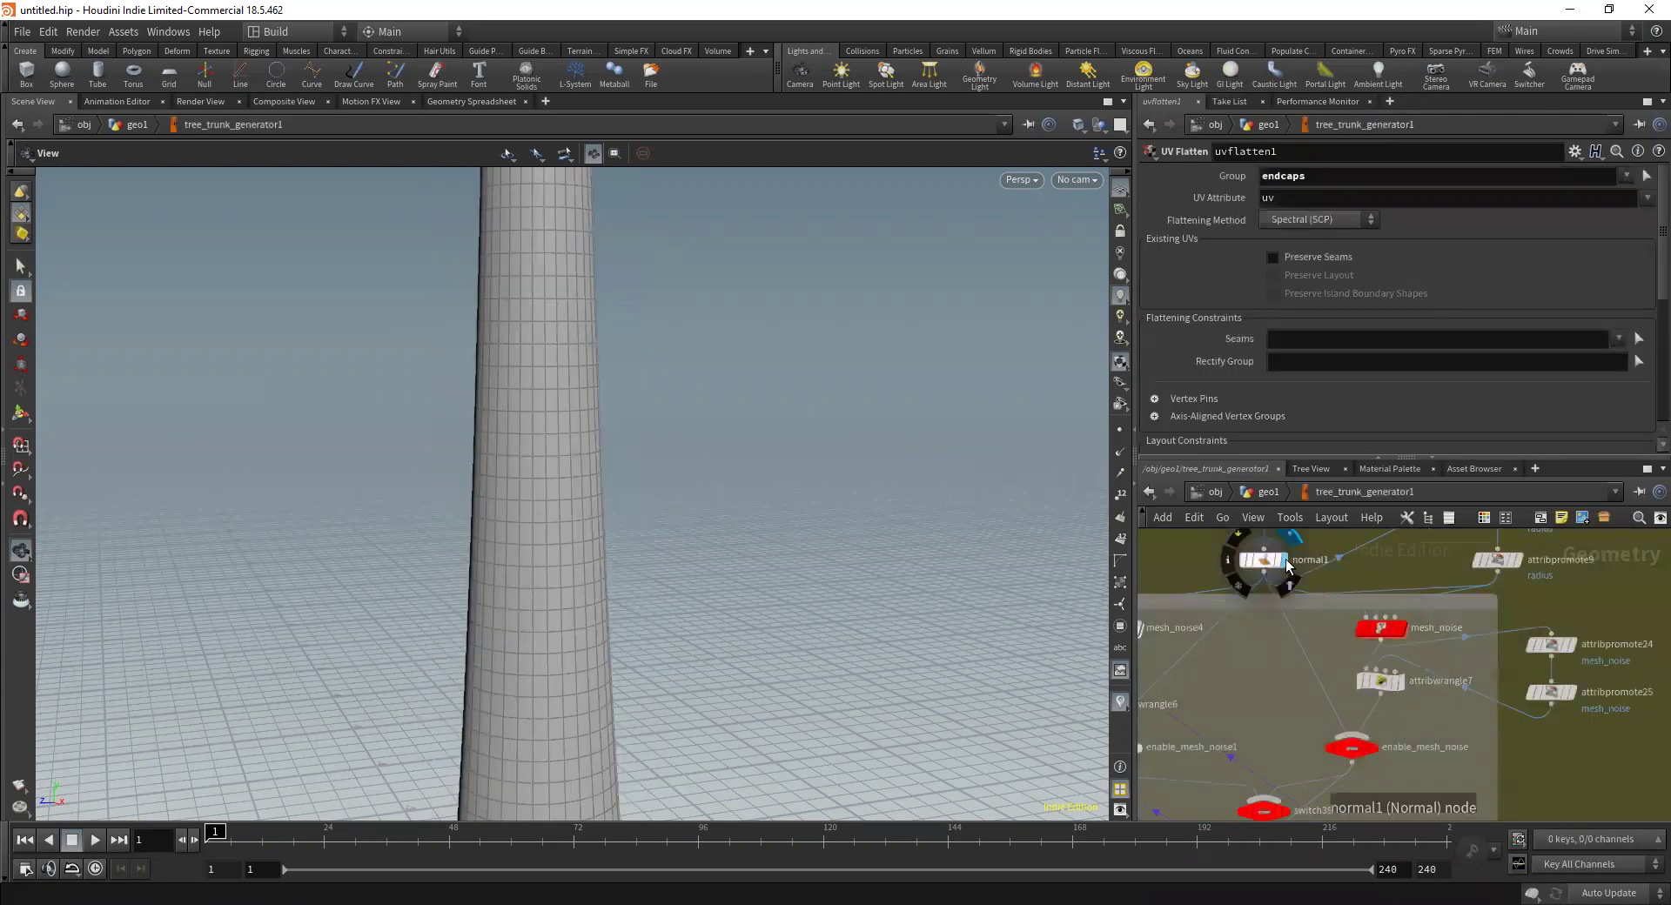
right_click_drag(727, 397, 713, 349)
Hide other objects in the viewport and display the mesh_noise node to examine its effect on the trunk
left_click(1099, 124)
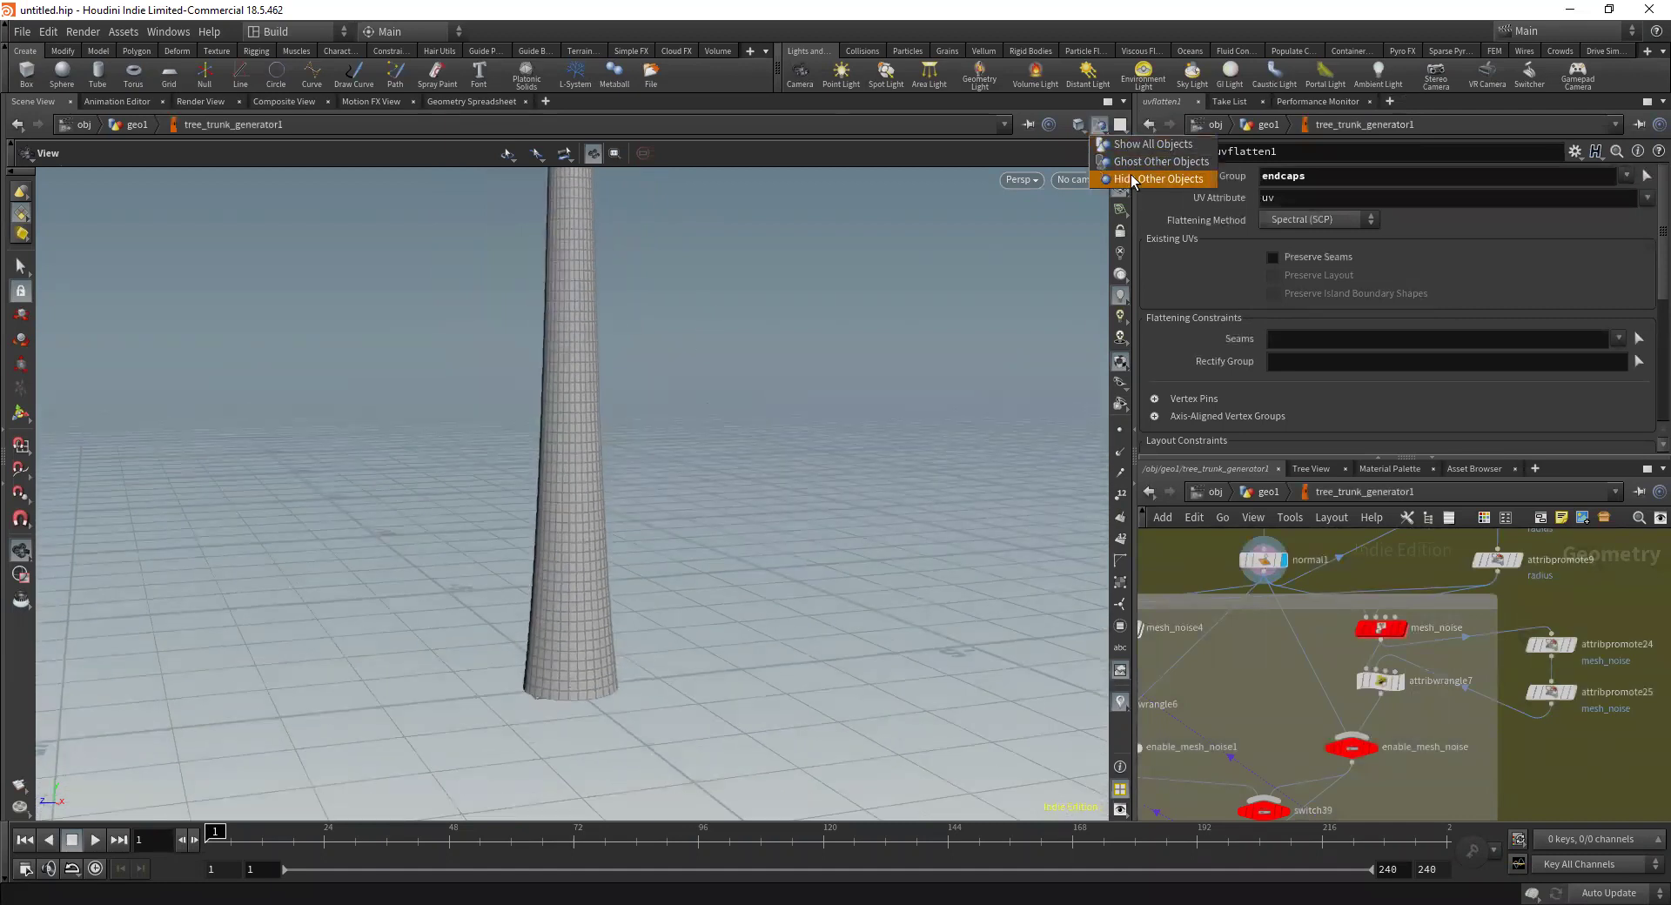
scroll(1408, 670, "up", 3)
mouse_move(1402, 675)
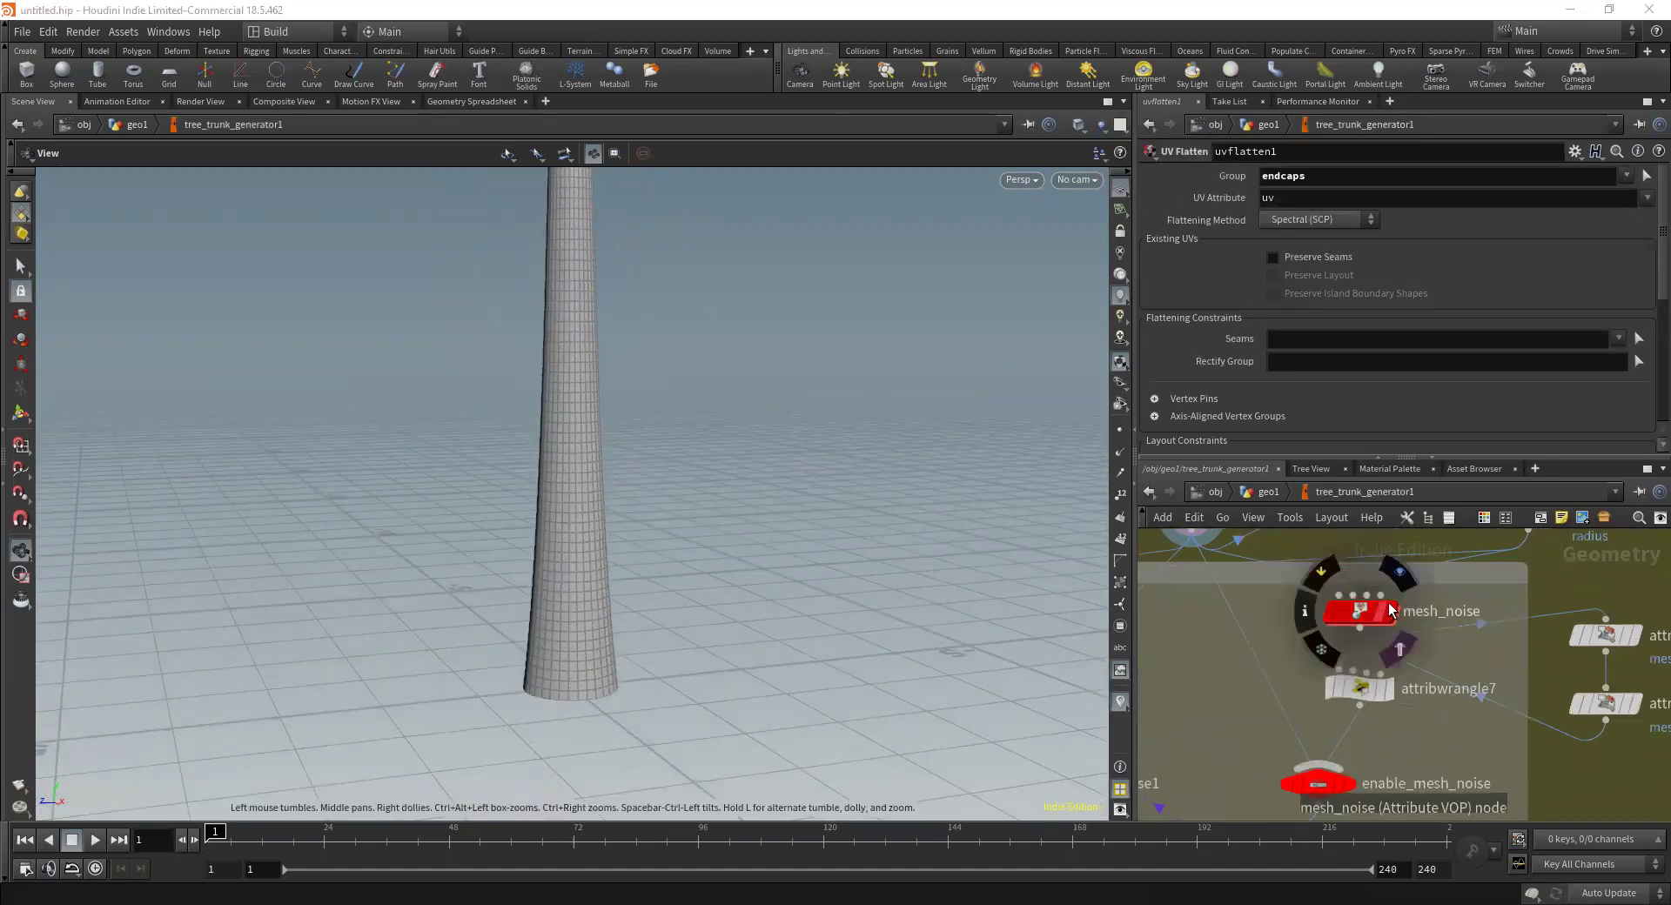
left_click_drag(522, 495, 673, 513)
left_click(1360, 611)
middle_click_drag(1588, 574, 1555, 713)
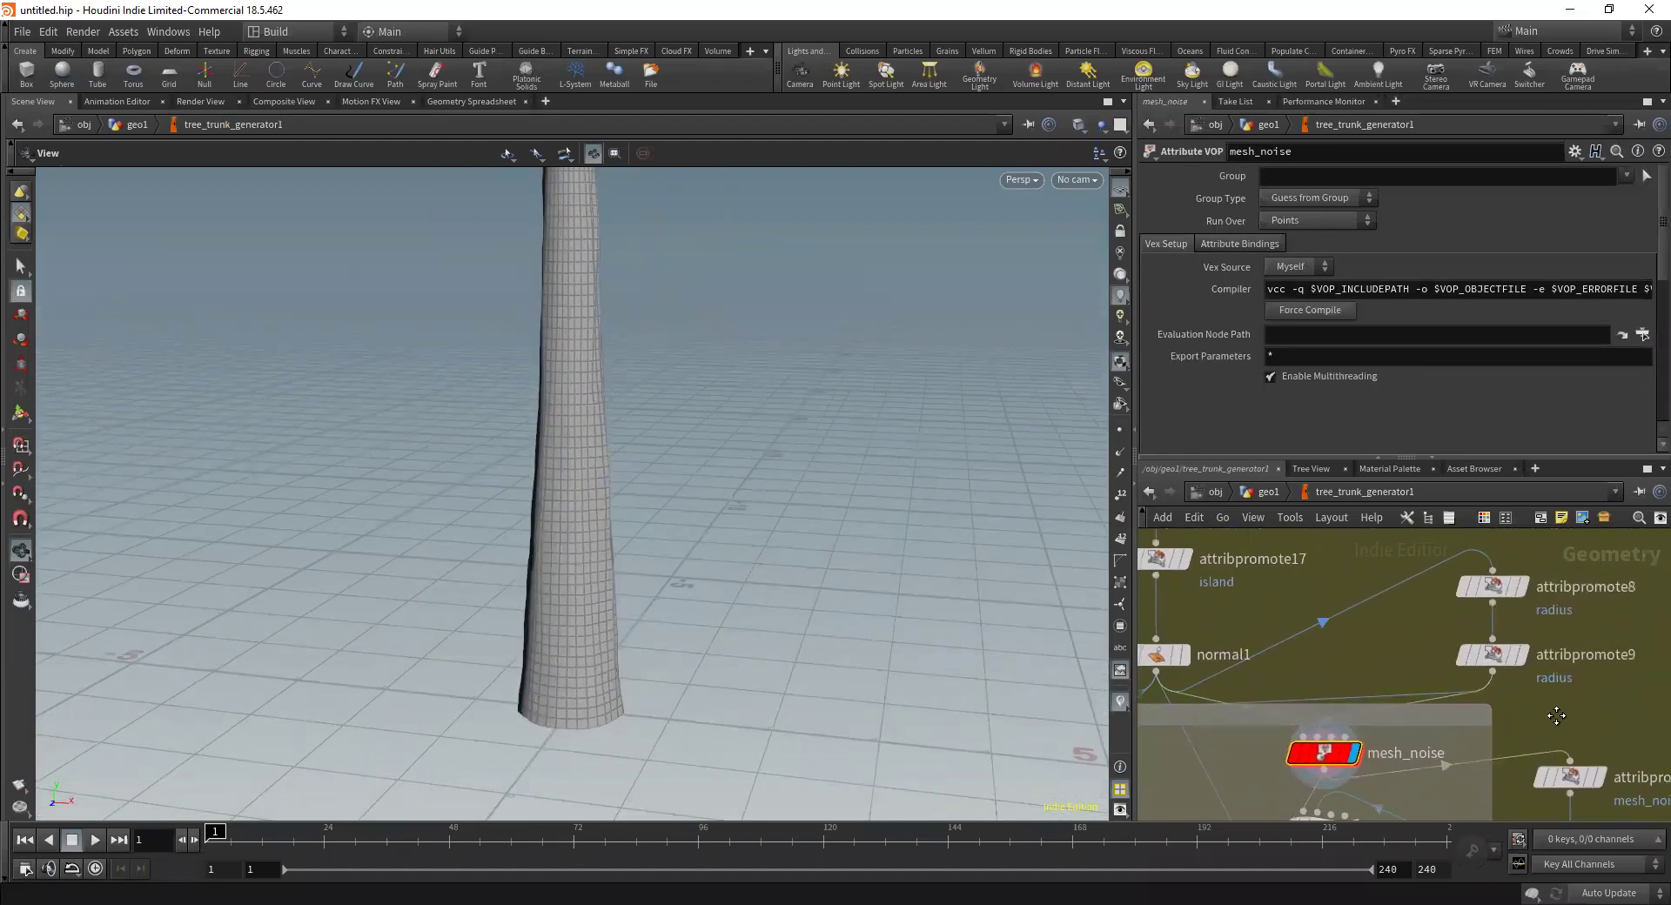
mouse_move(1525, 592)
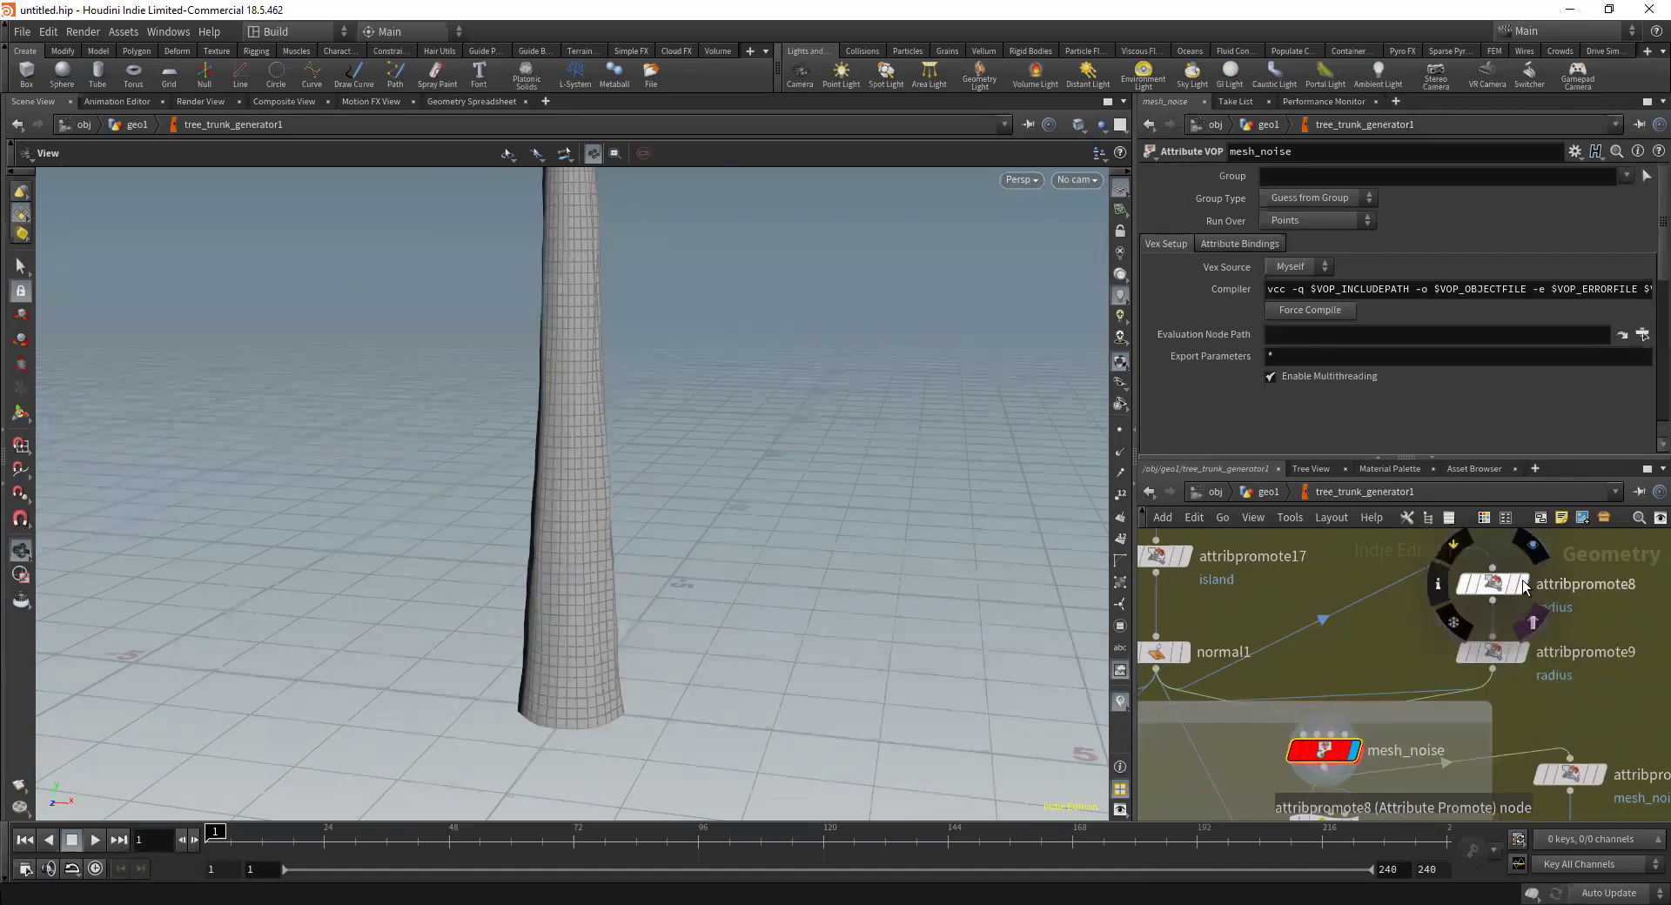
Review the radius promotion settings of attribpromote8 and attribpromote9, and compare the trunk before and after mesh_noise
left_click(1501, 592)
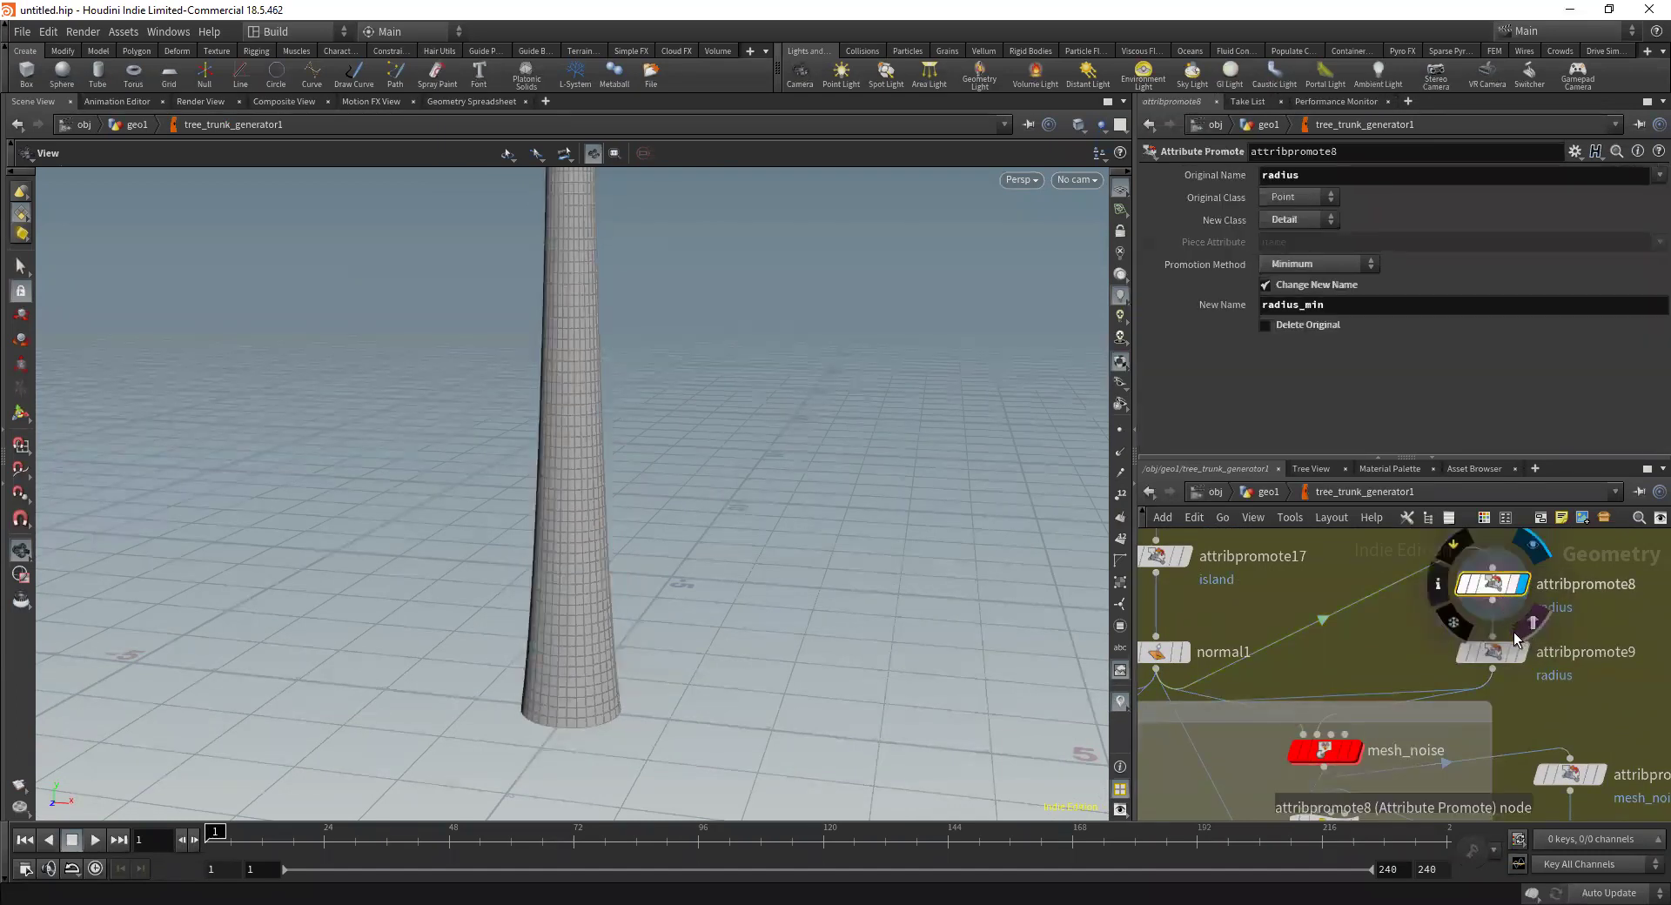
left_click(1503, 663)
mouse_move(1440, 648)
middle_mouse_down()
mouse_move(1434, 626)
mouse_move(1425, 645)
middle_mouse_up()
left_click(1423, 637)
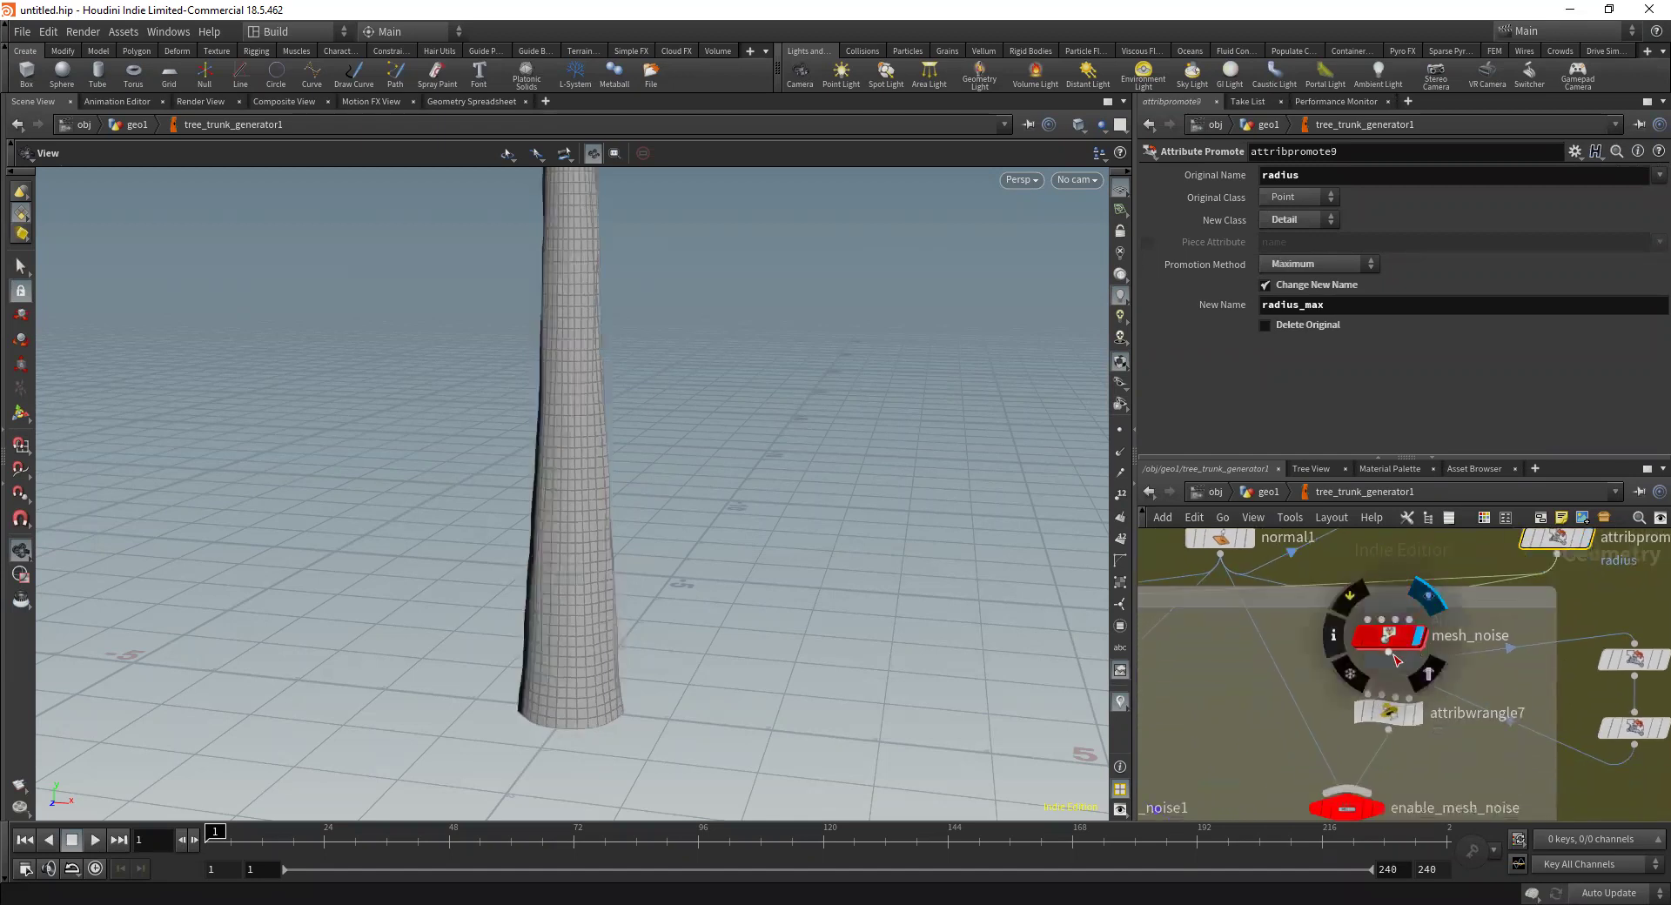
left_click_drag(549, 478, 847, 459)
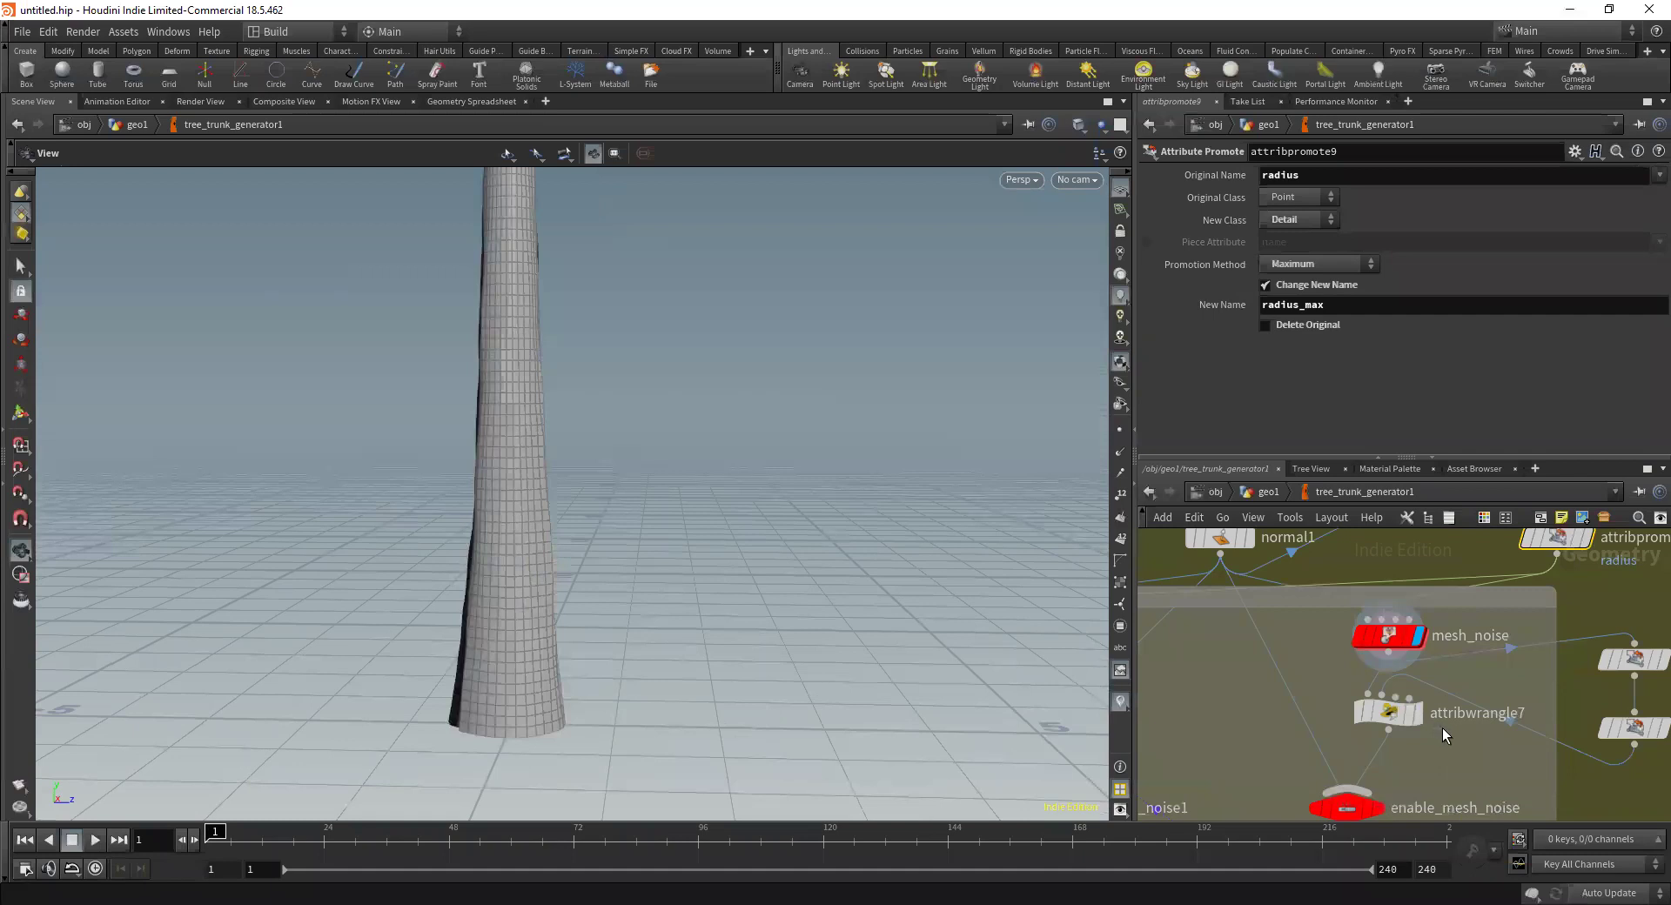
Check the trunk at the nodes downstream of mesh_noise, from attribwrangle7 to switch38, and review attribwrangle7's code
middle_click_drag(1443, 727, 1362, 636)
mouse_move(1360, 634)
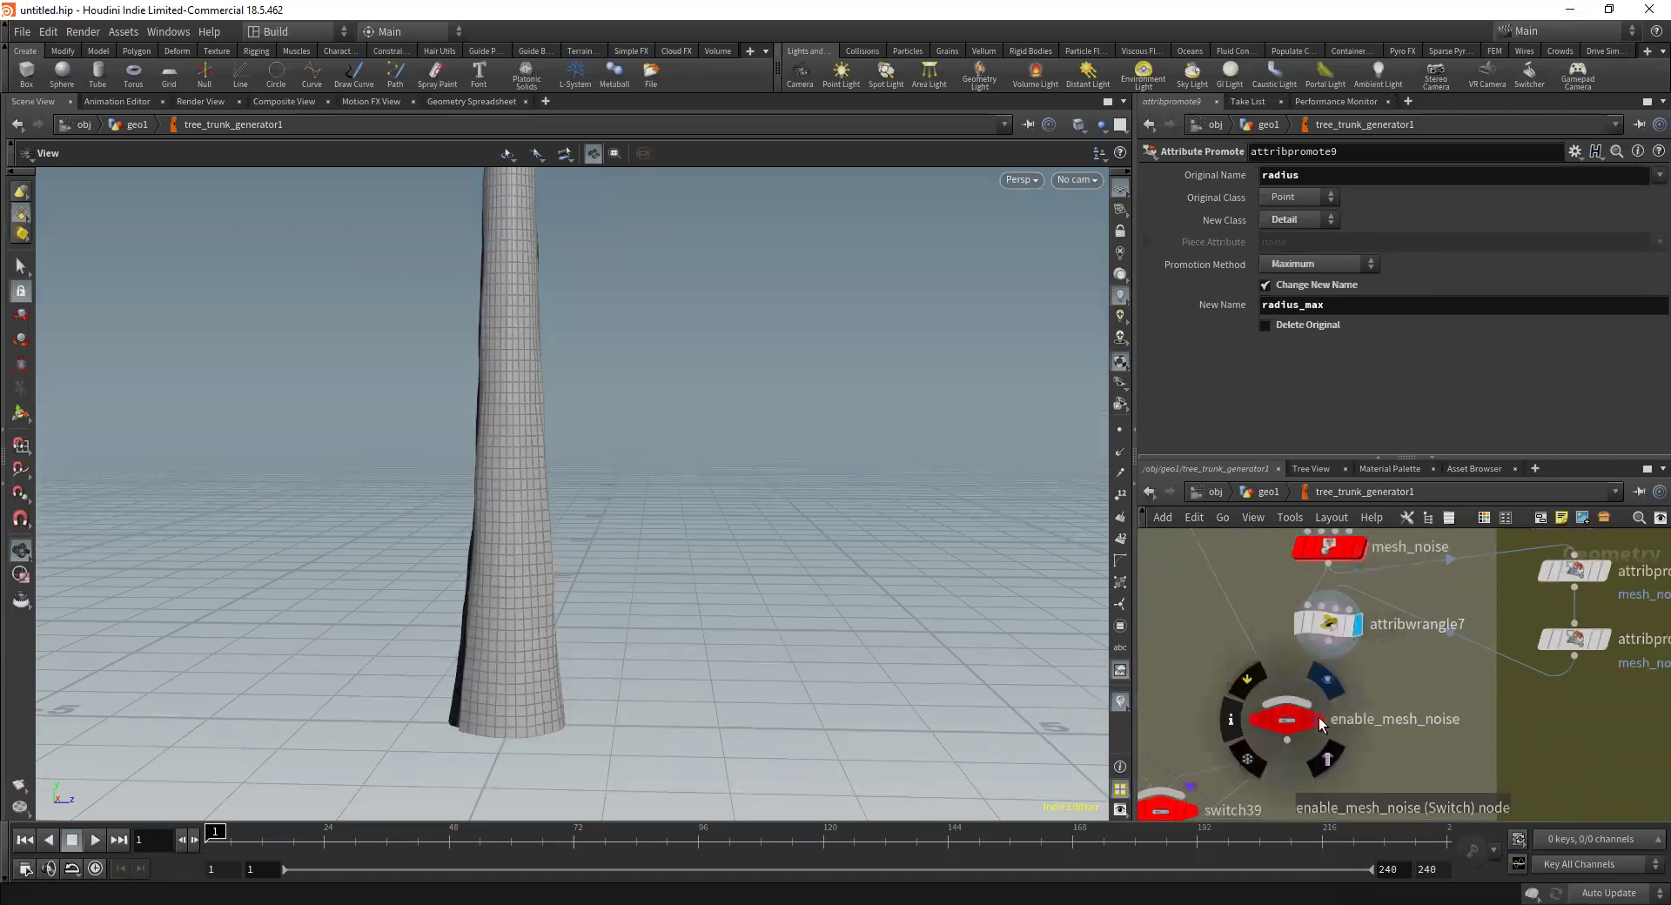
mouse_move(1193, 816)
middle_mouse_down()
mouse_move(1287, 657)
mouse_move(1360, 595)
middle_mouse_up()
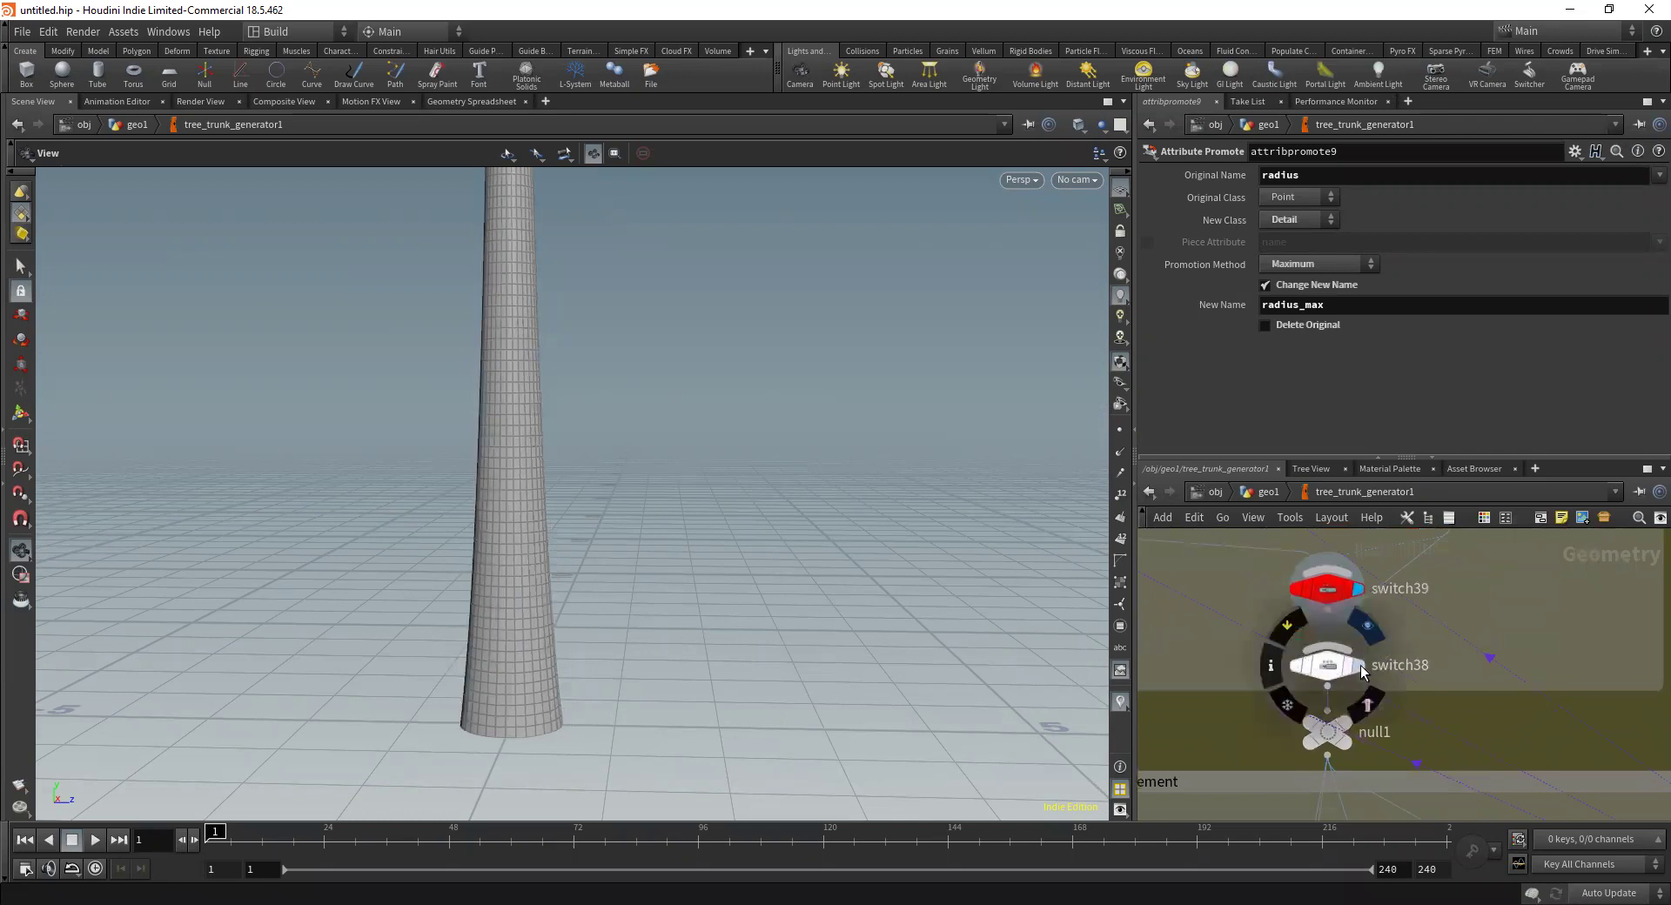
left_click(1358, 665)
left_click(1363, 684)
middle_click_drag(1523, 561, 1393, 757)
left_click(1338, 635)
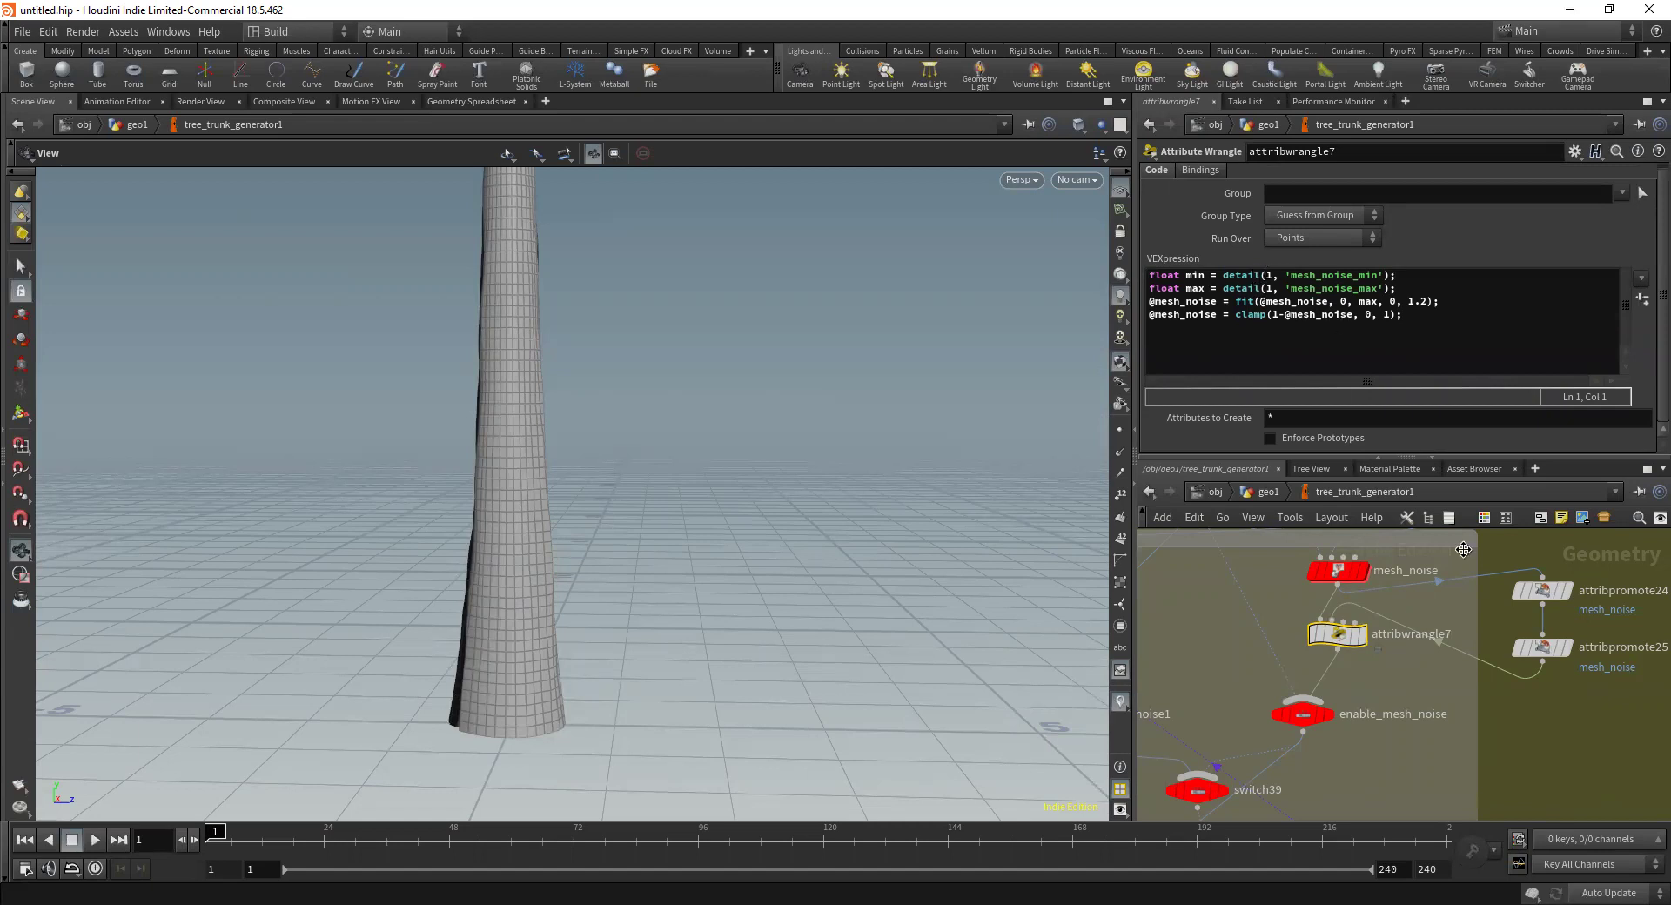
left_click(1341, 572)
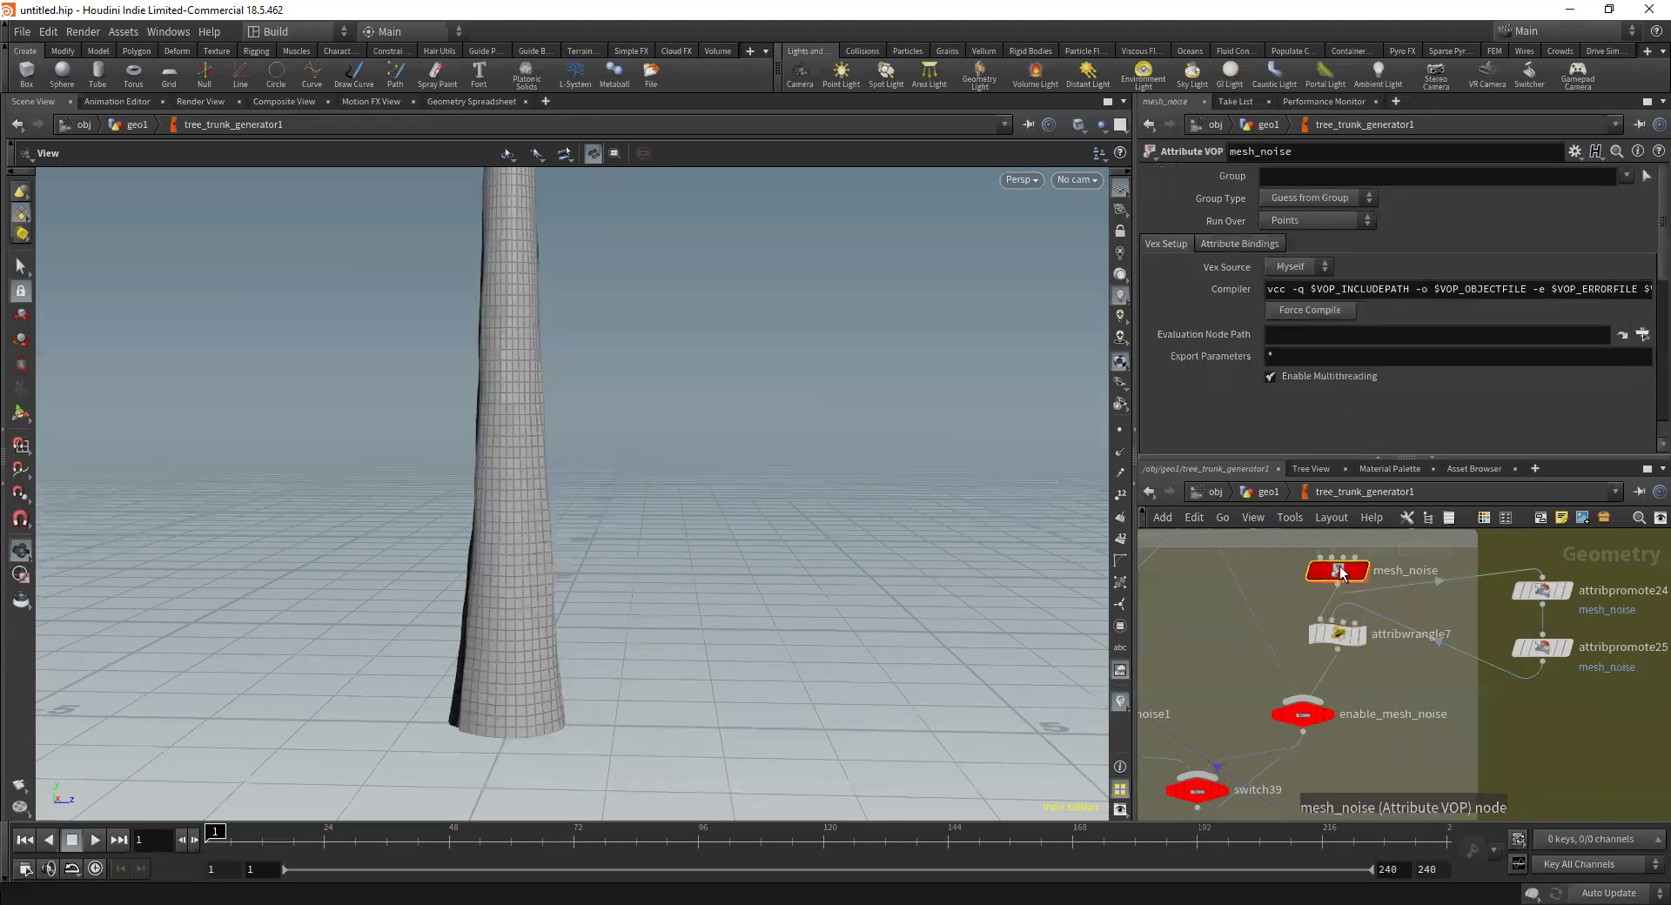
Examine the VOP network inside mesh_noise, following the turbulent noise through the multiply to the displace-along-normal node
double_click(1341, 572)
scroll(1358, 668, "up", 5)
scroll(1371, 658, "down", 5)
scroll(1374, 655, "down", 2)
middle_click_drag(1374, 655, 1183, 491)
scroll(1346, 608, "up", 1)
scroll(1401, 595, "up", 5)
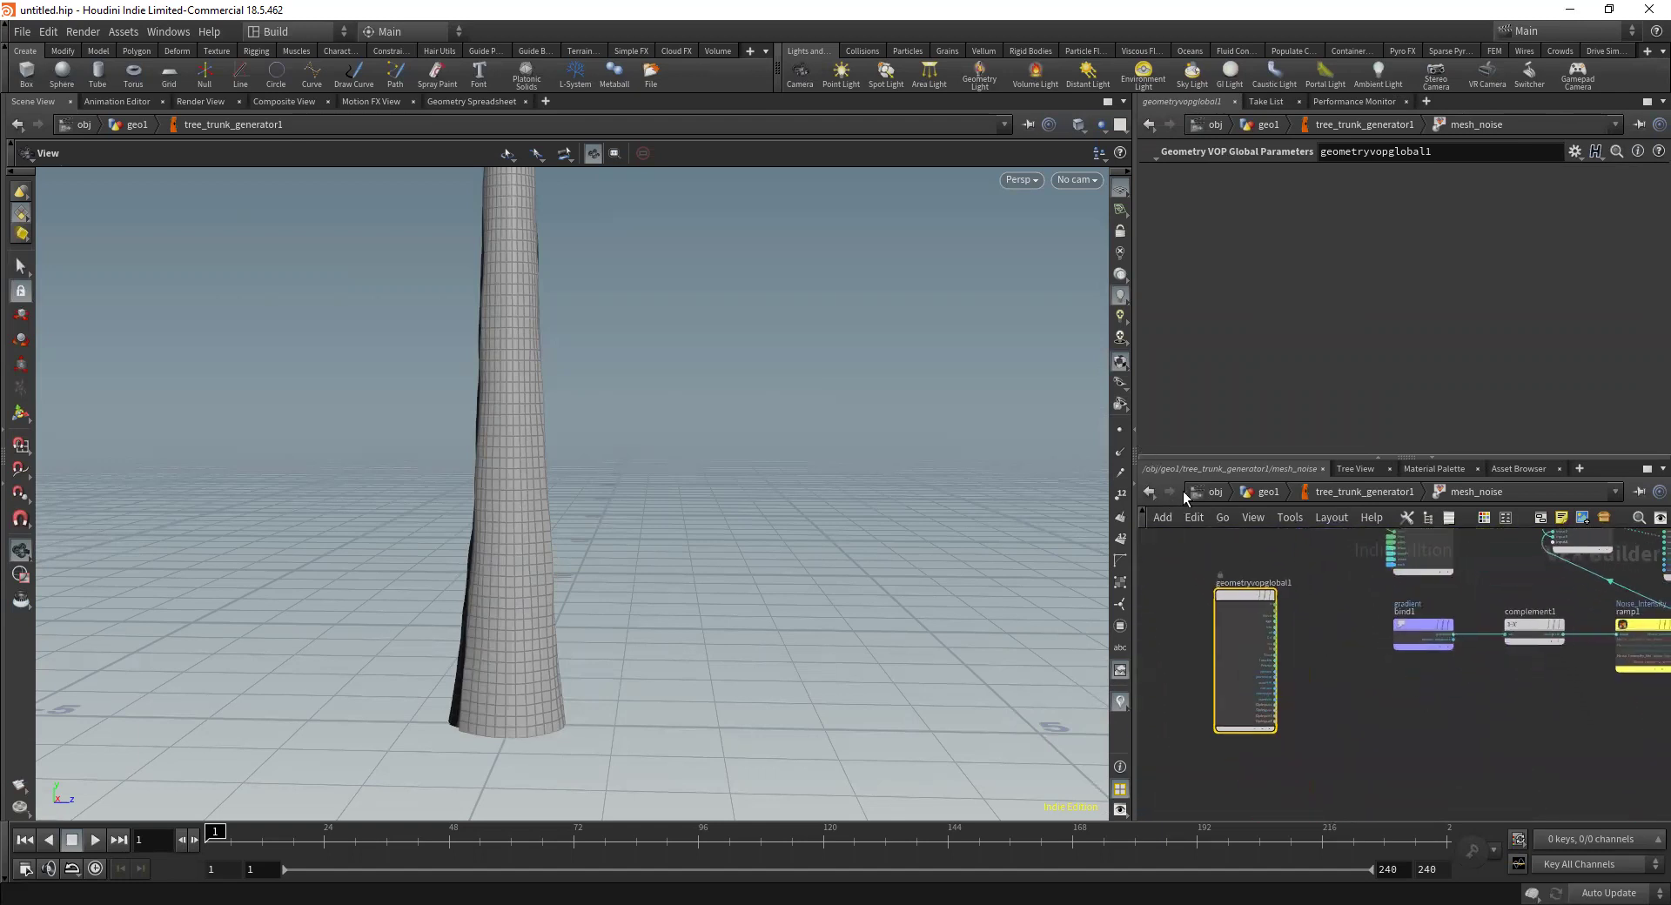
middle_click_drag(1454, 665, 1329, 721)
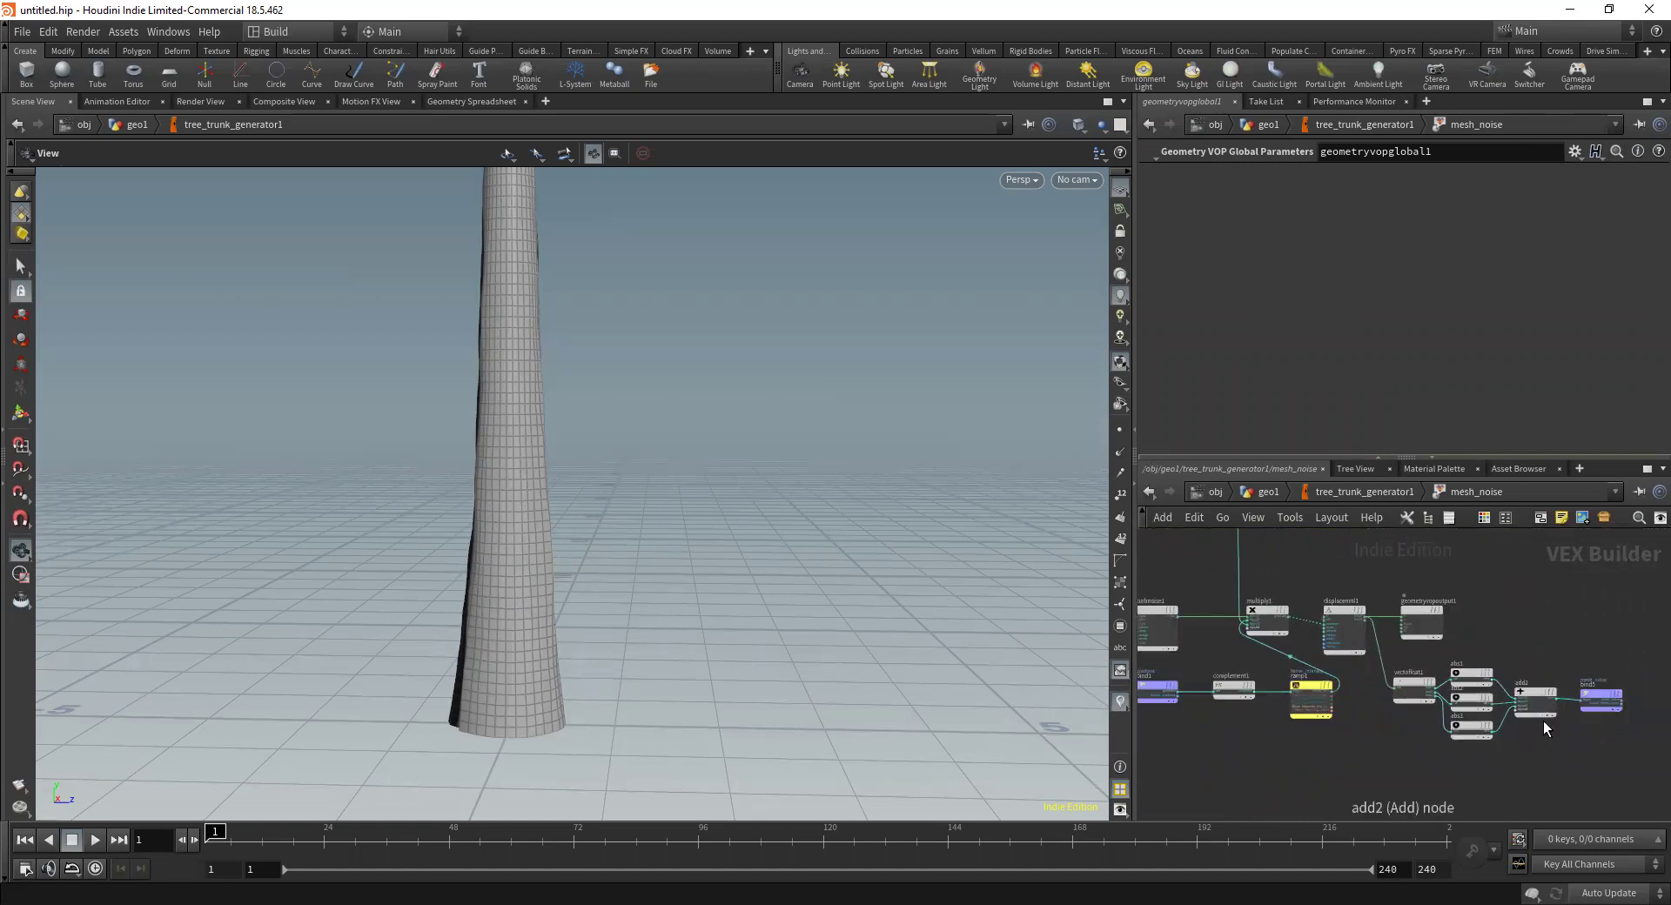
scroll(1325, 602, "down", 6)
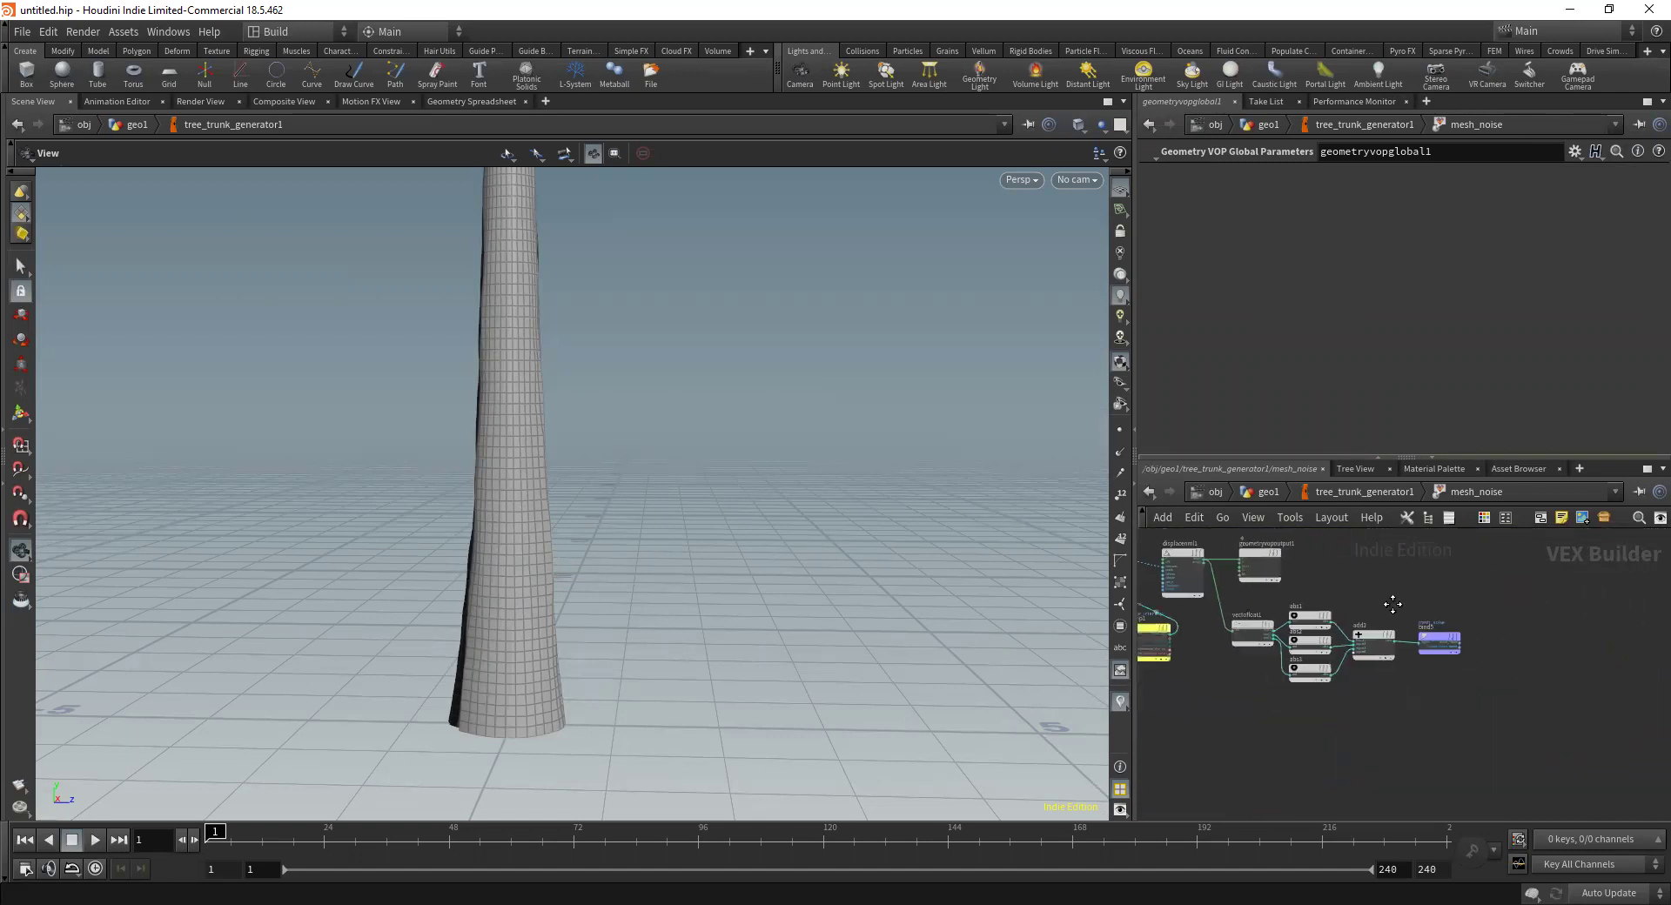
scroll(1262, 657, "up", 2)
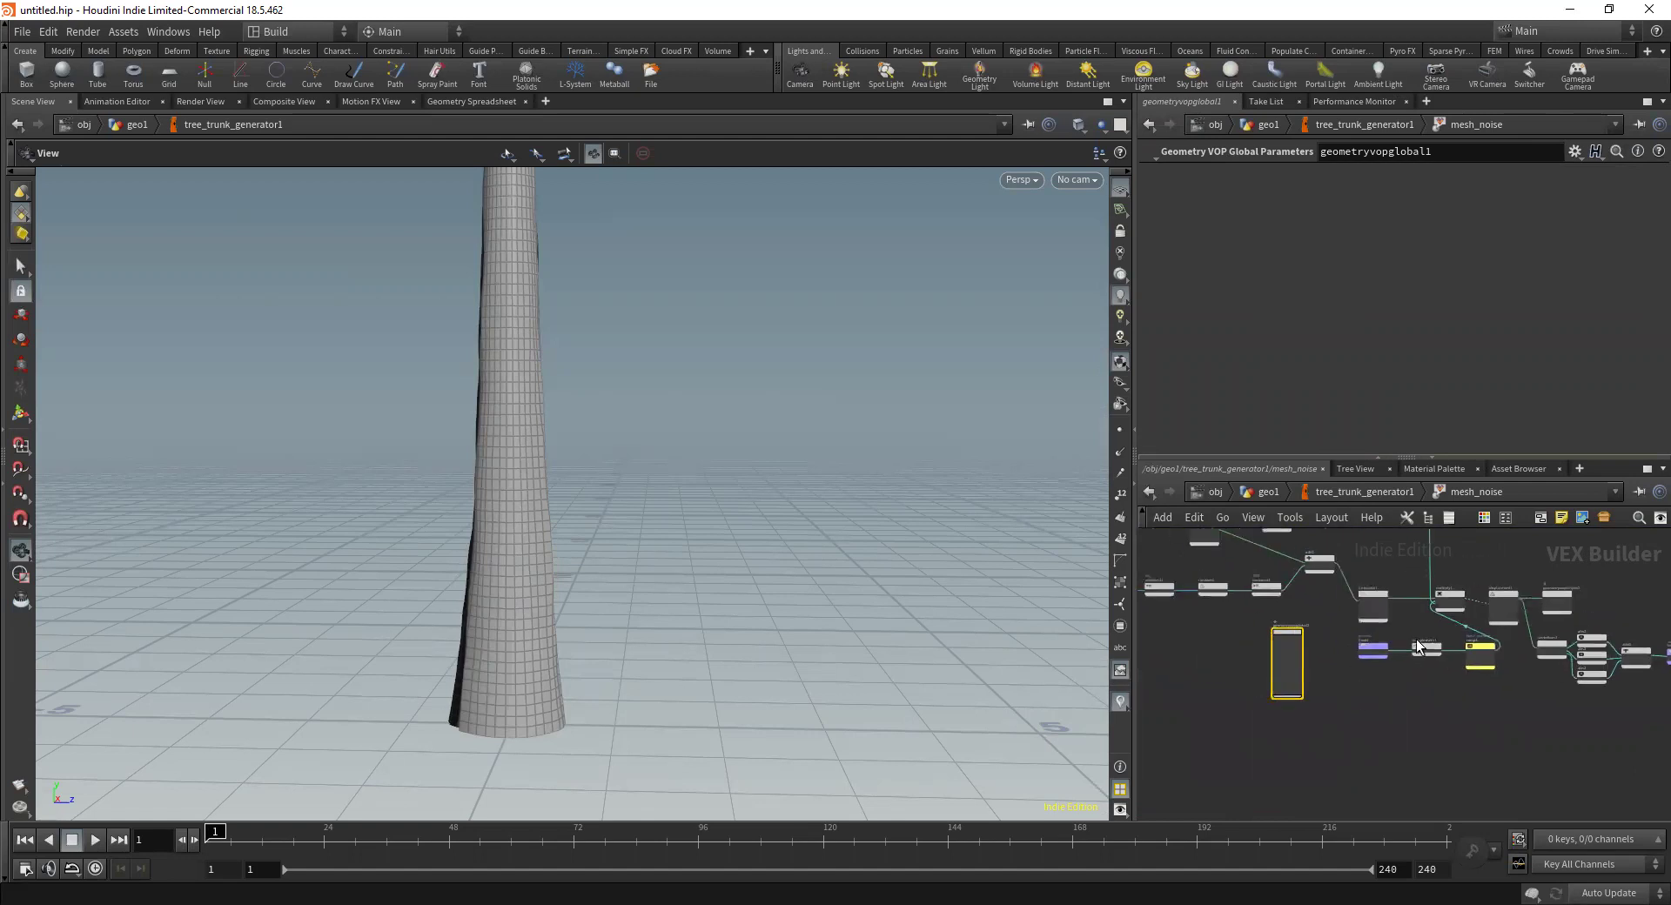
scroll(1291, 634, "up", 3)
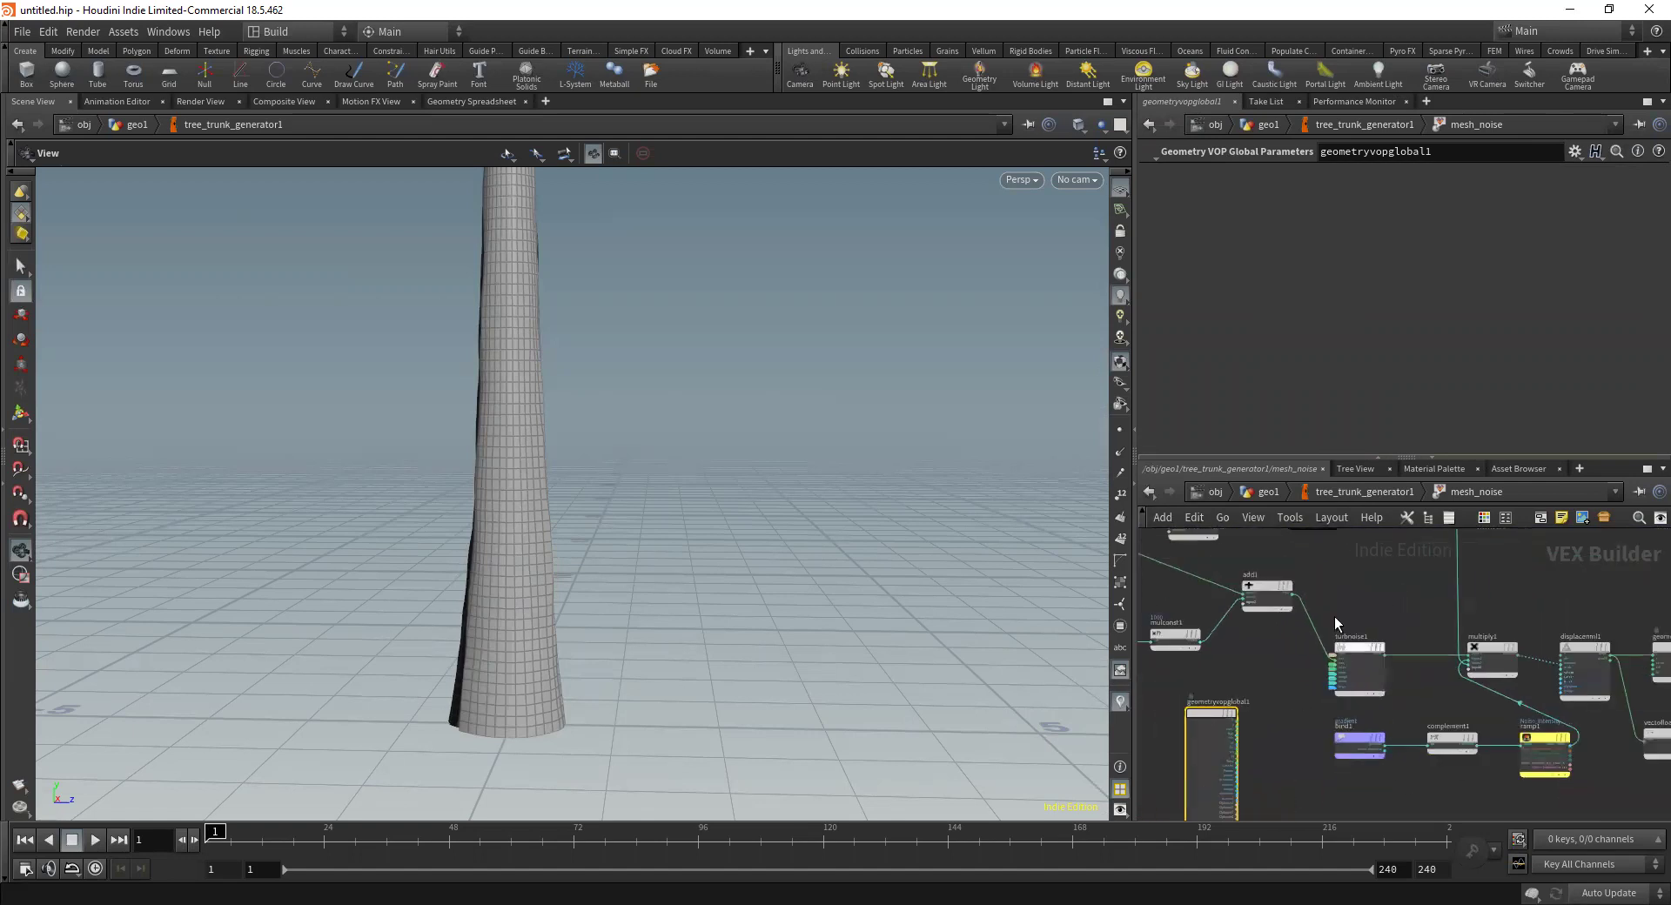
scroll(1575, 657, "up", 3)
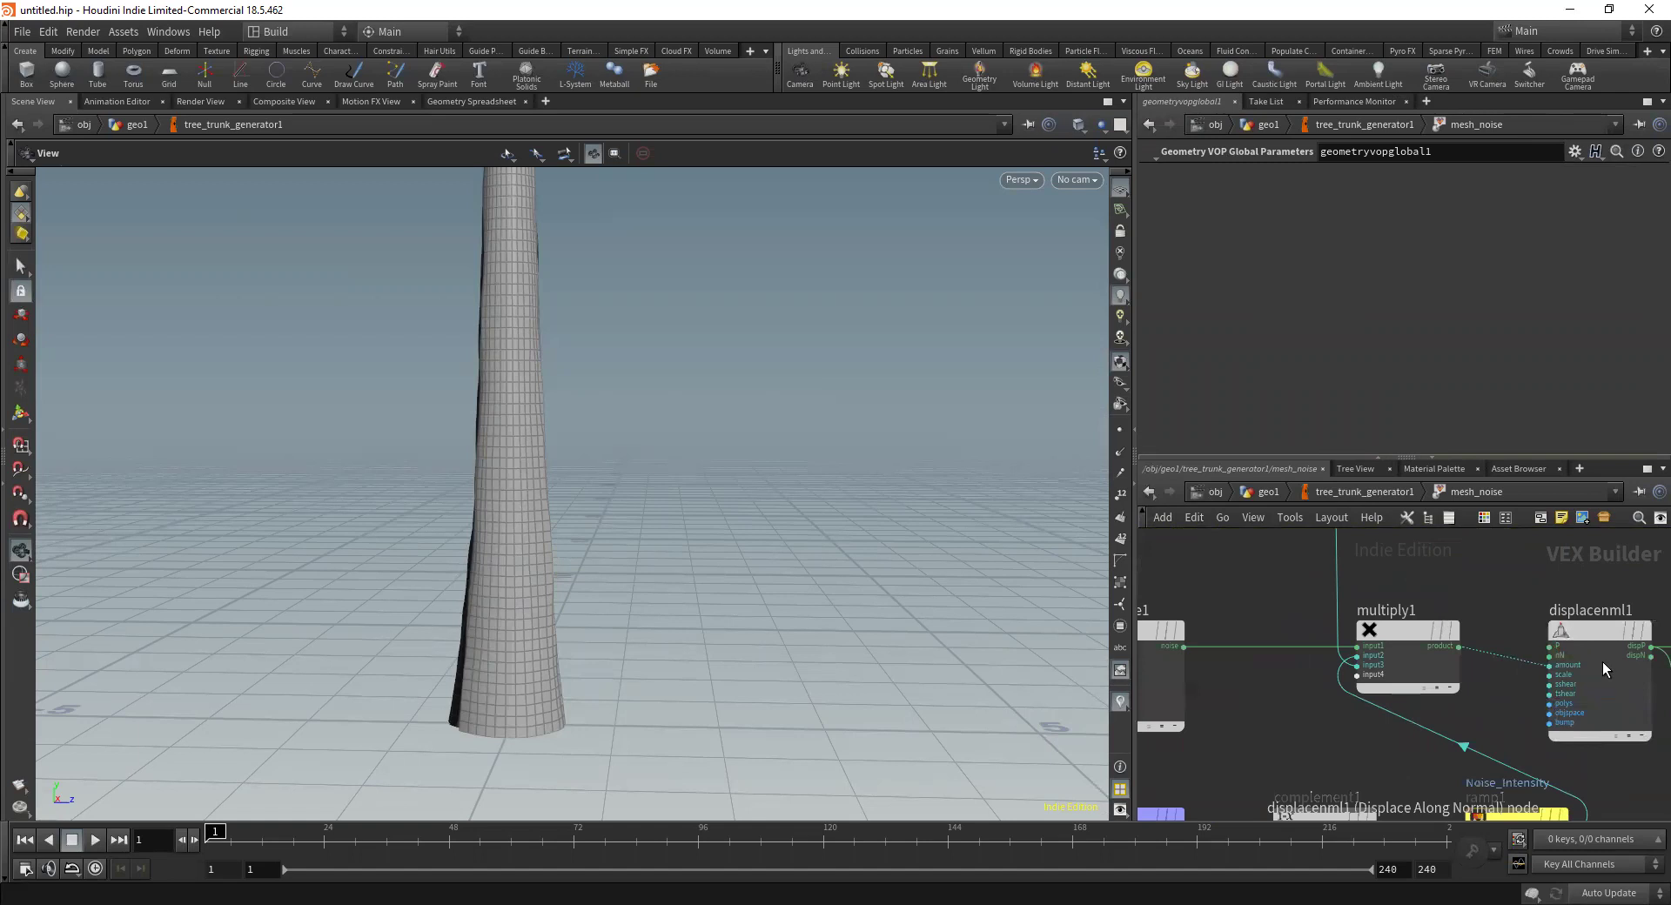
middle_click_drag(1405, 589, 1315, 604)
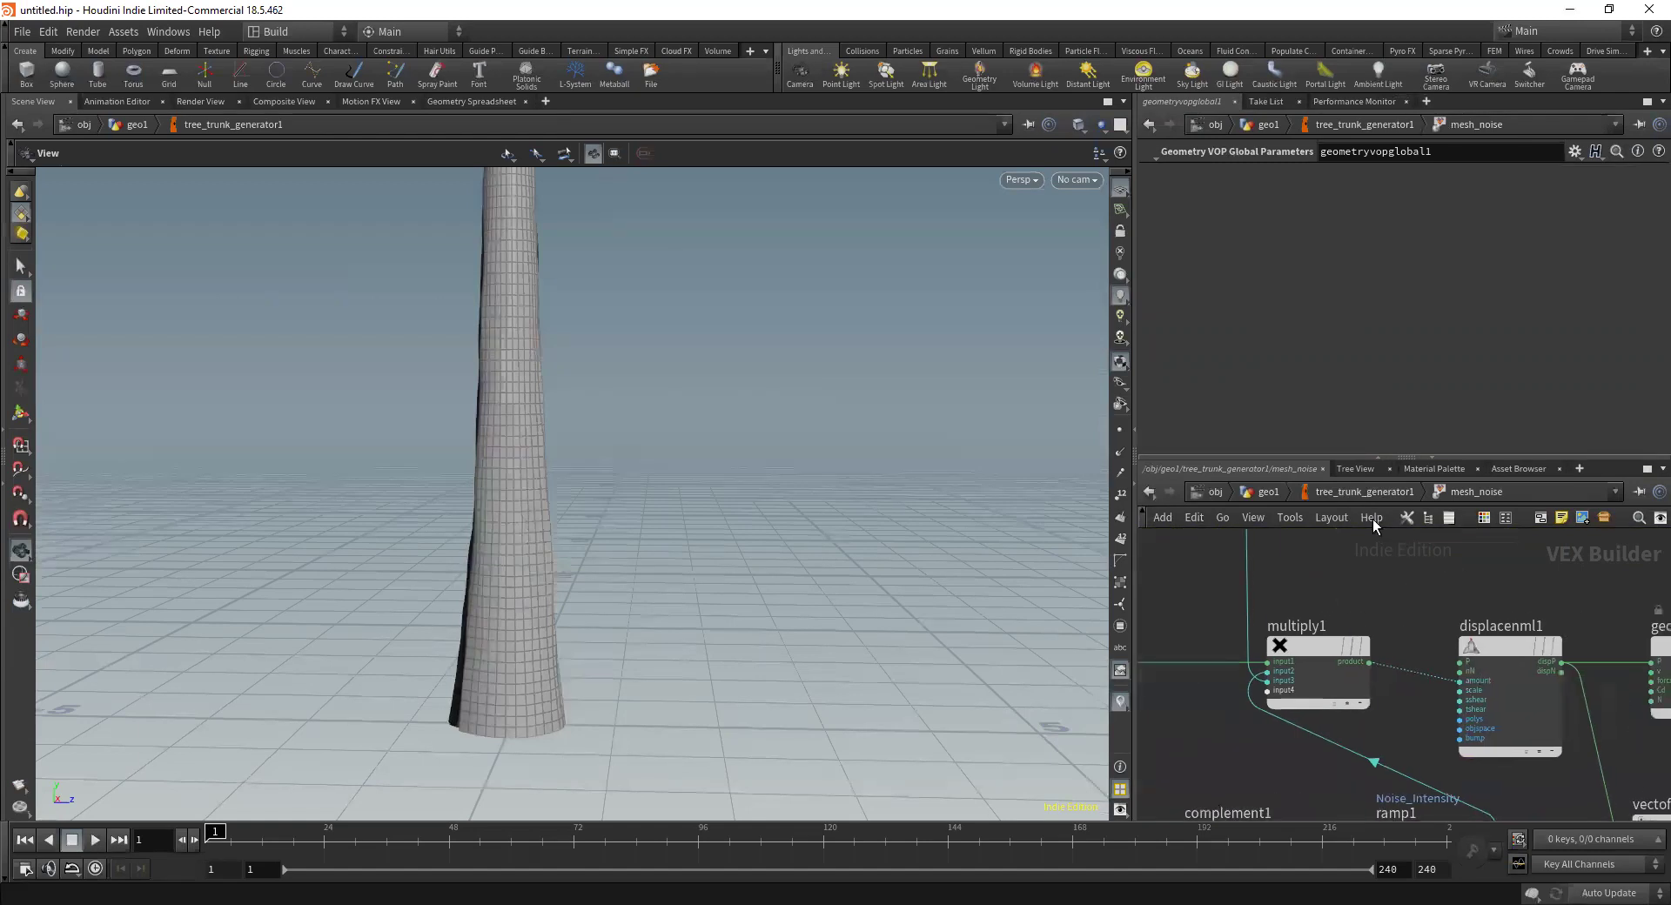
Return to the geo1 network and insert an Attribute VOP between attribpromote1 and uvquickshade4
left_click(1291, 492)
left_click(1245, 493)
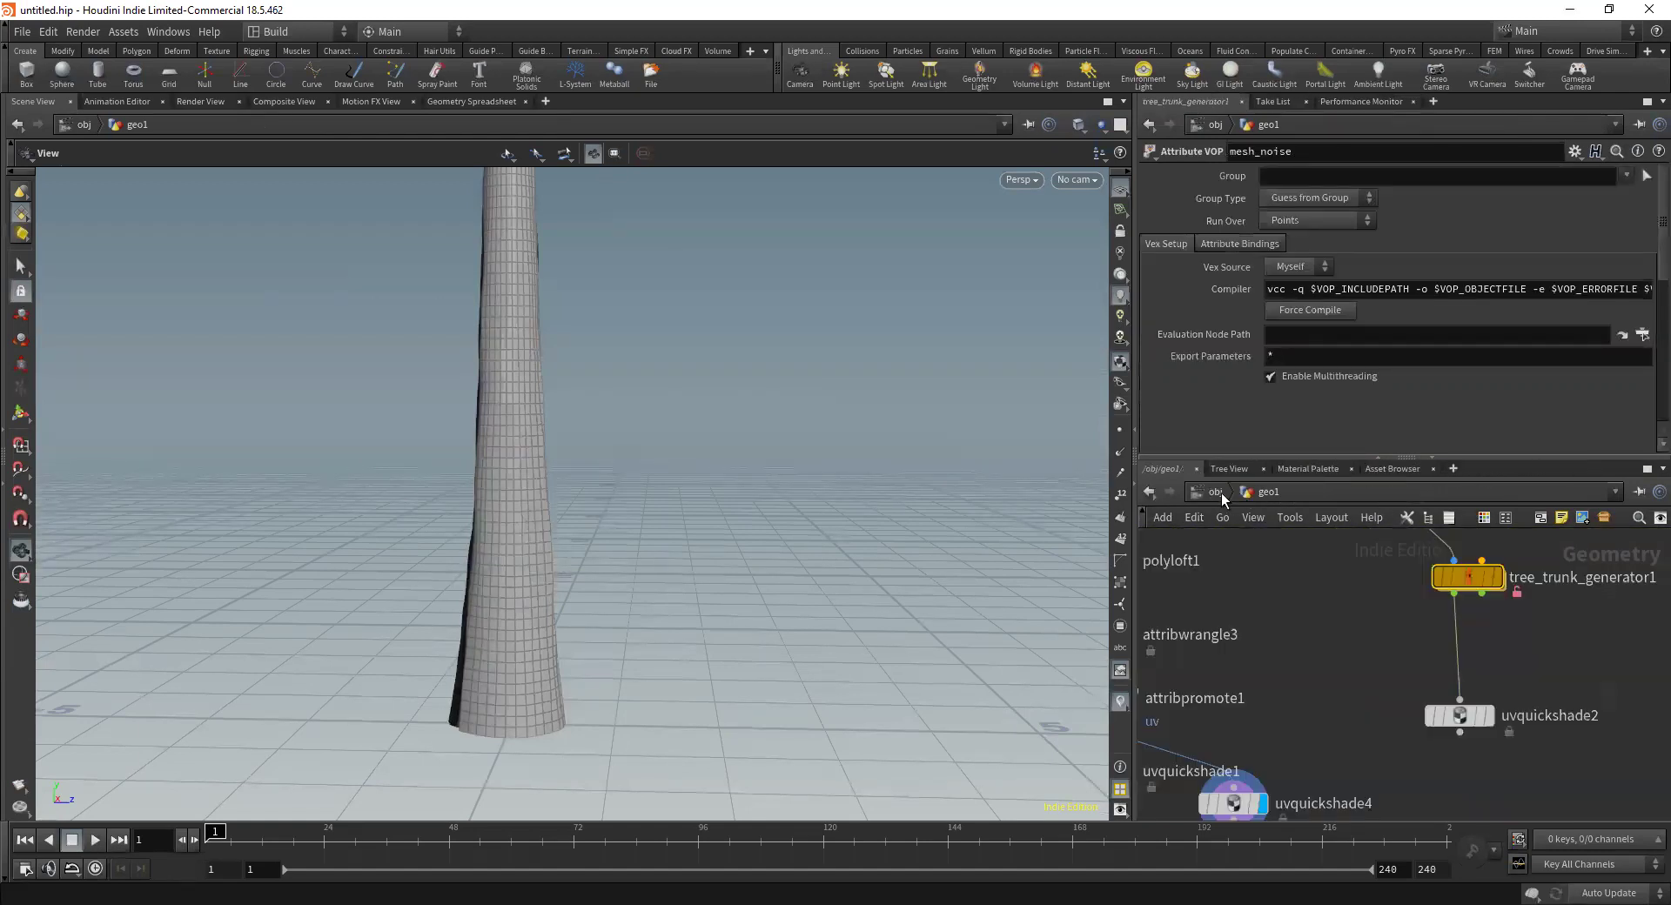
scroll(1432, 670, "up", 4)
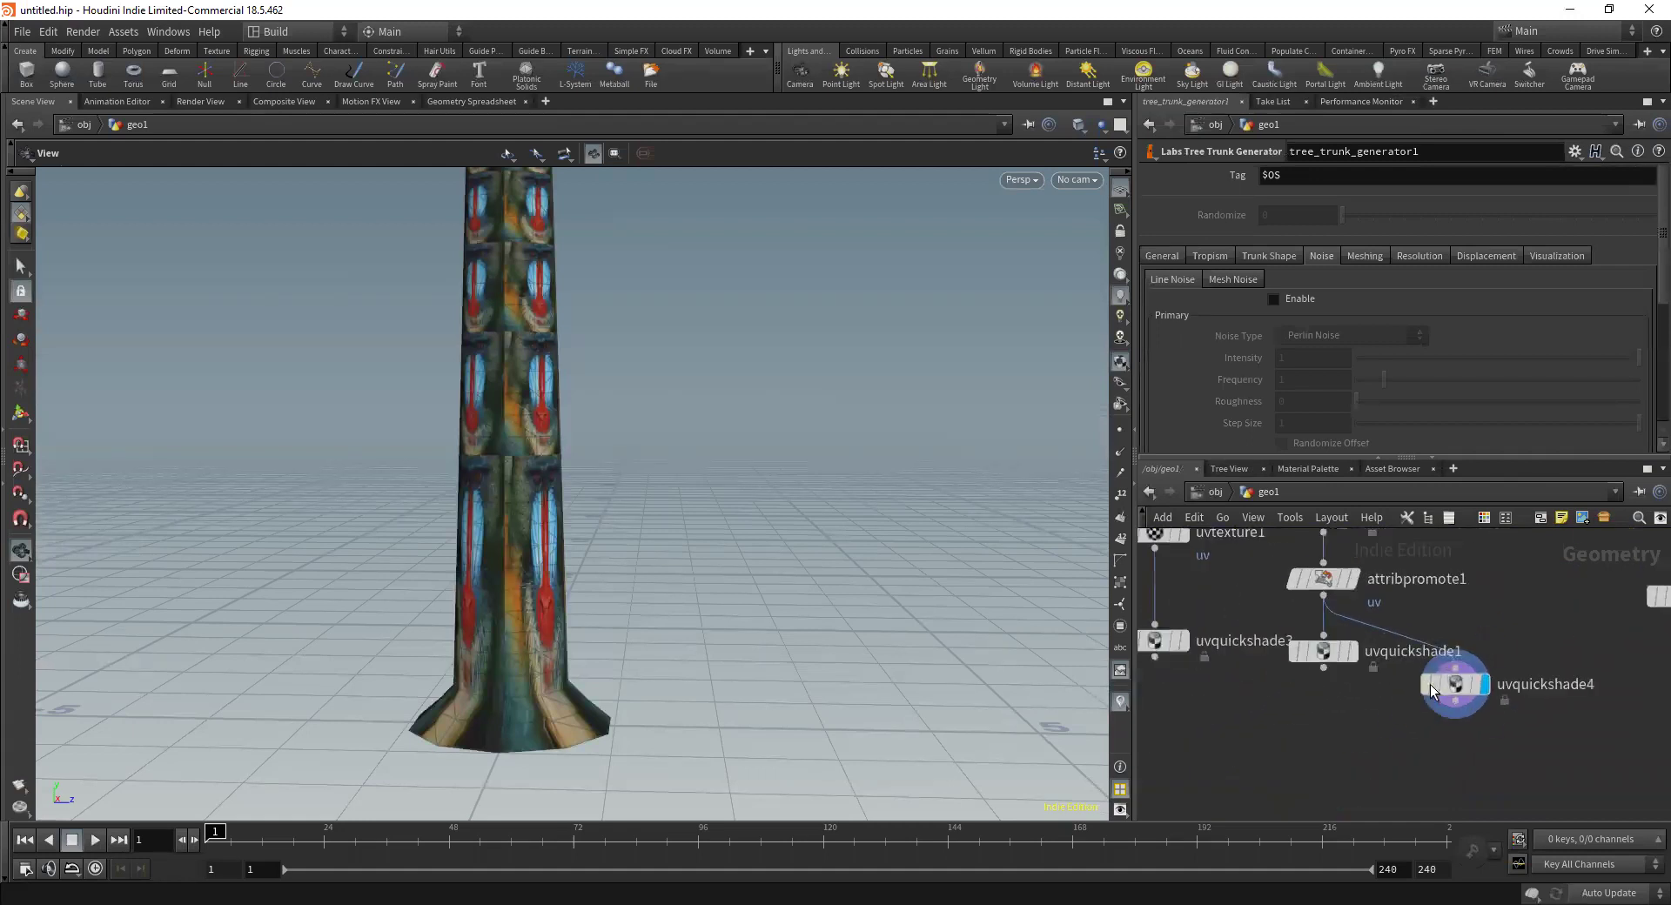
key("Tab")
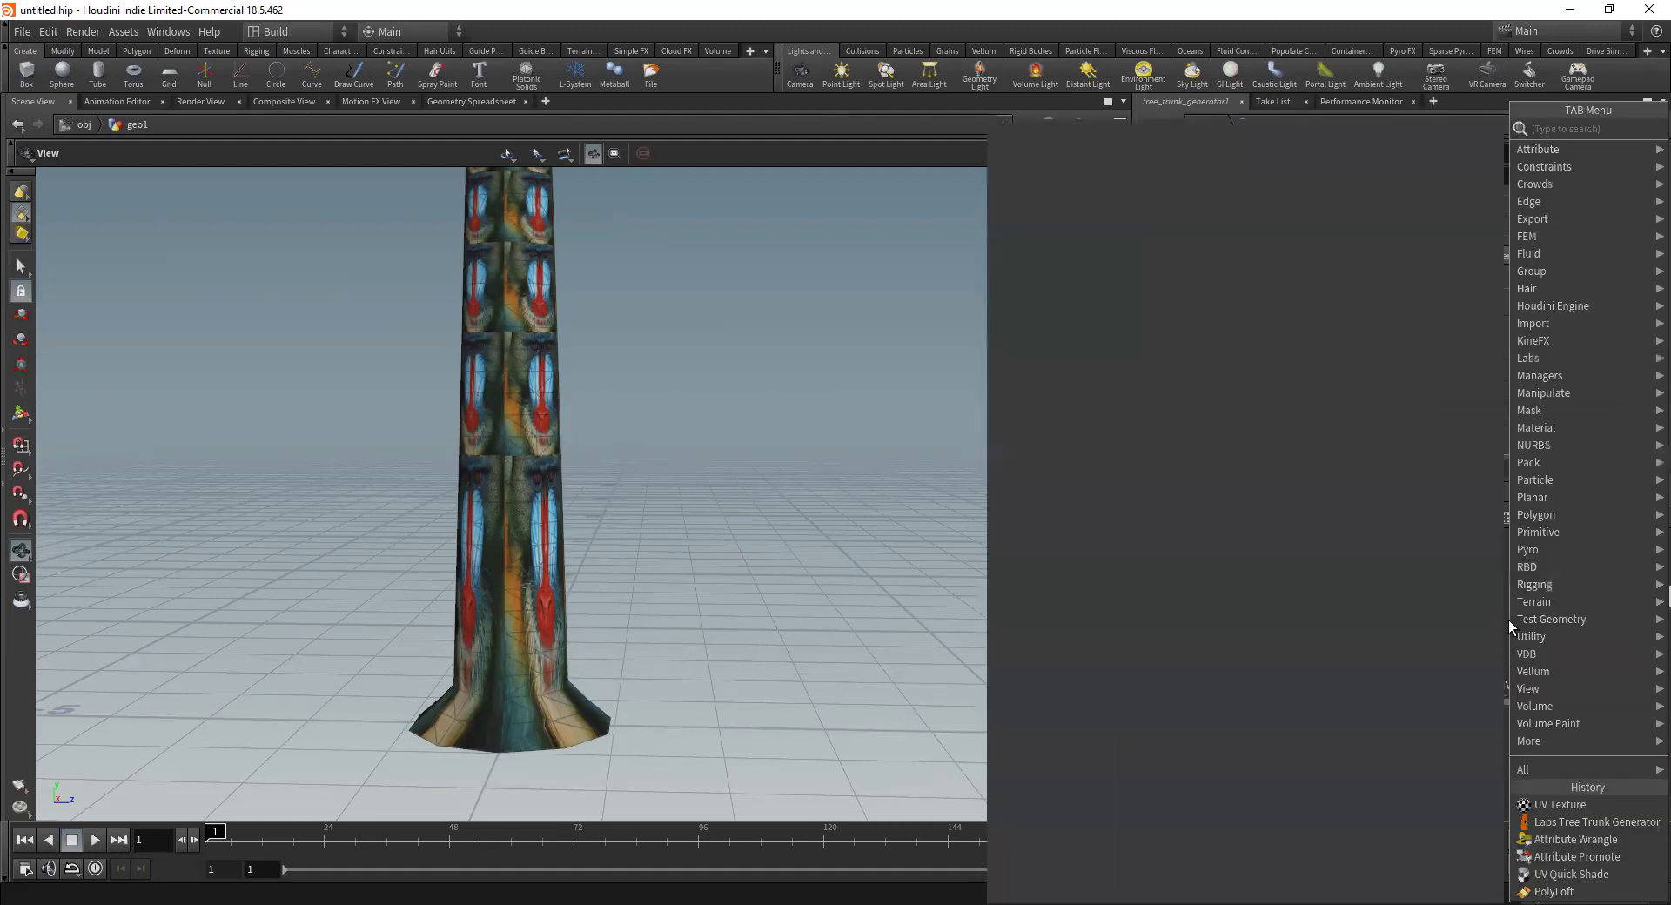
type("attribvop")
key("Return")
key("Return")
left_click_drag(1508, 619, 1413, 651)
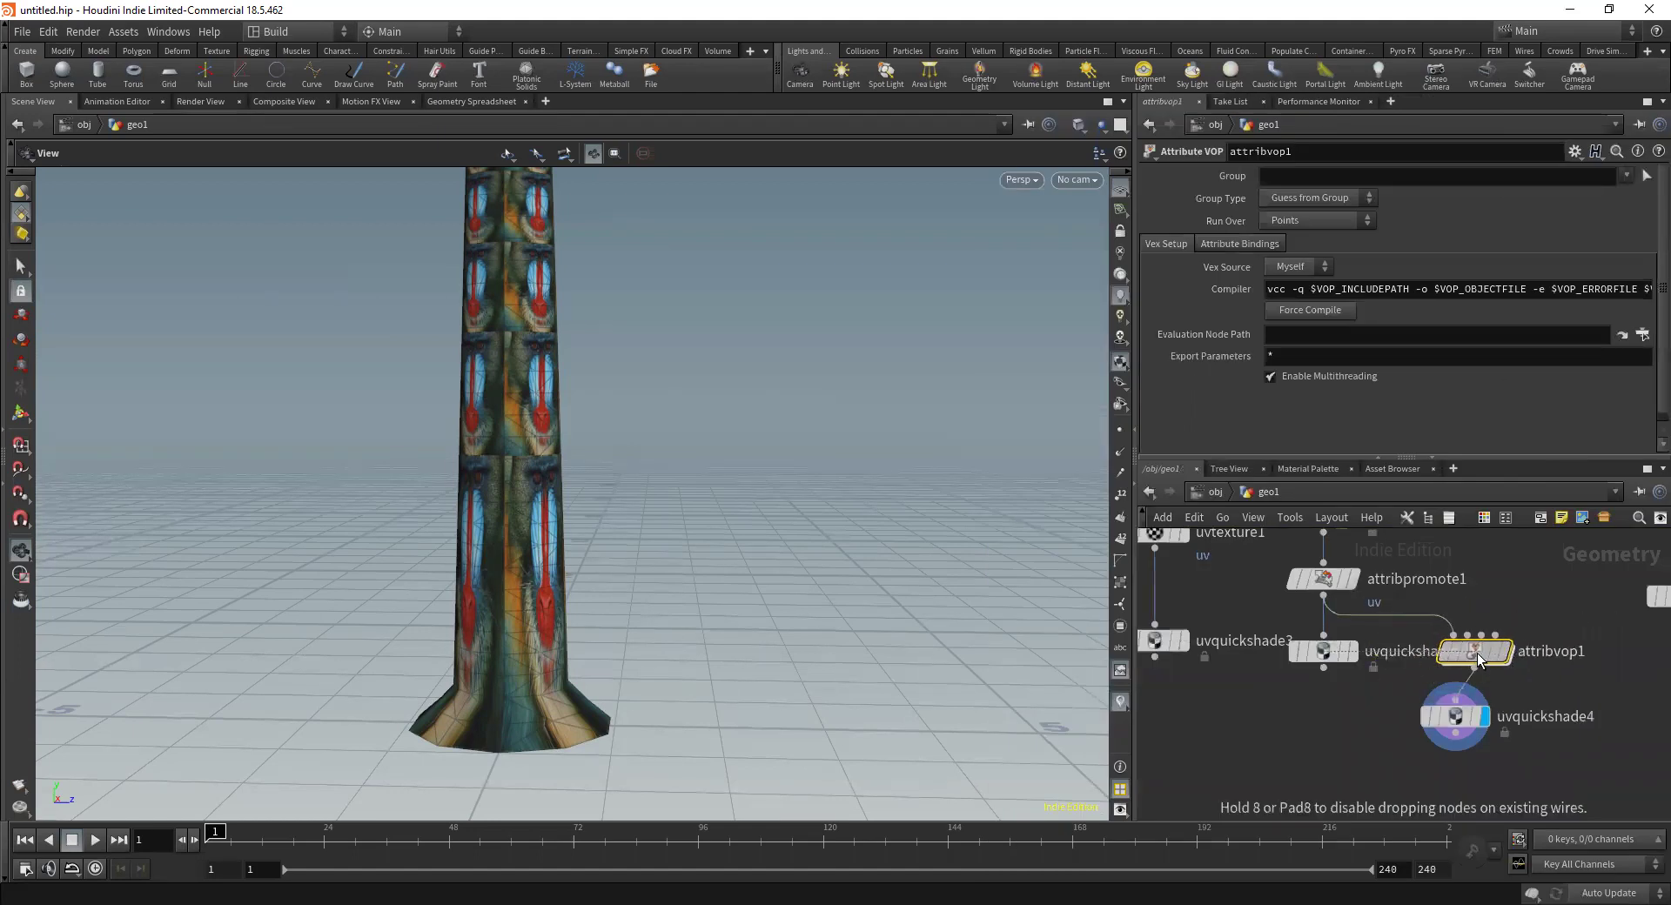
Inside attribvop1, add a Turbulent Noise node driven by the global P, and make room before the output node
key("Return")
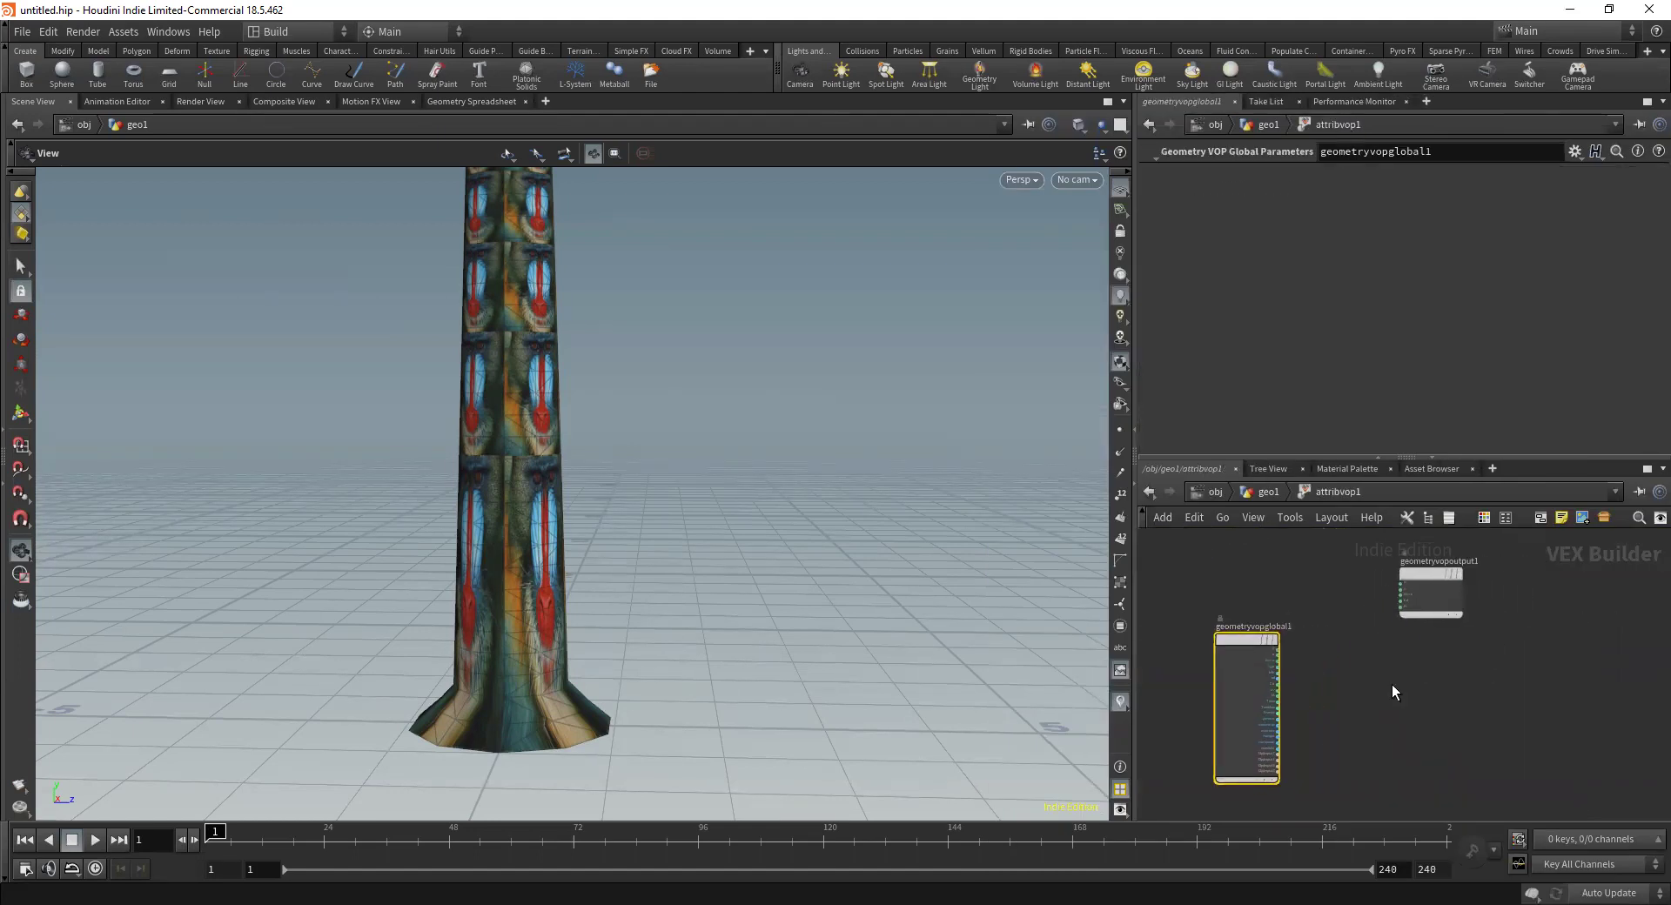
key("Tab")
type("t")
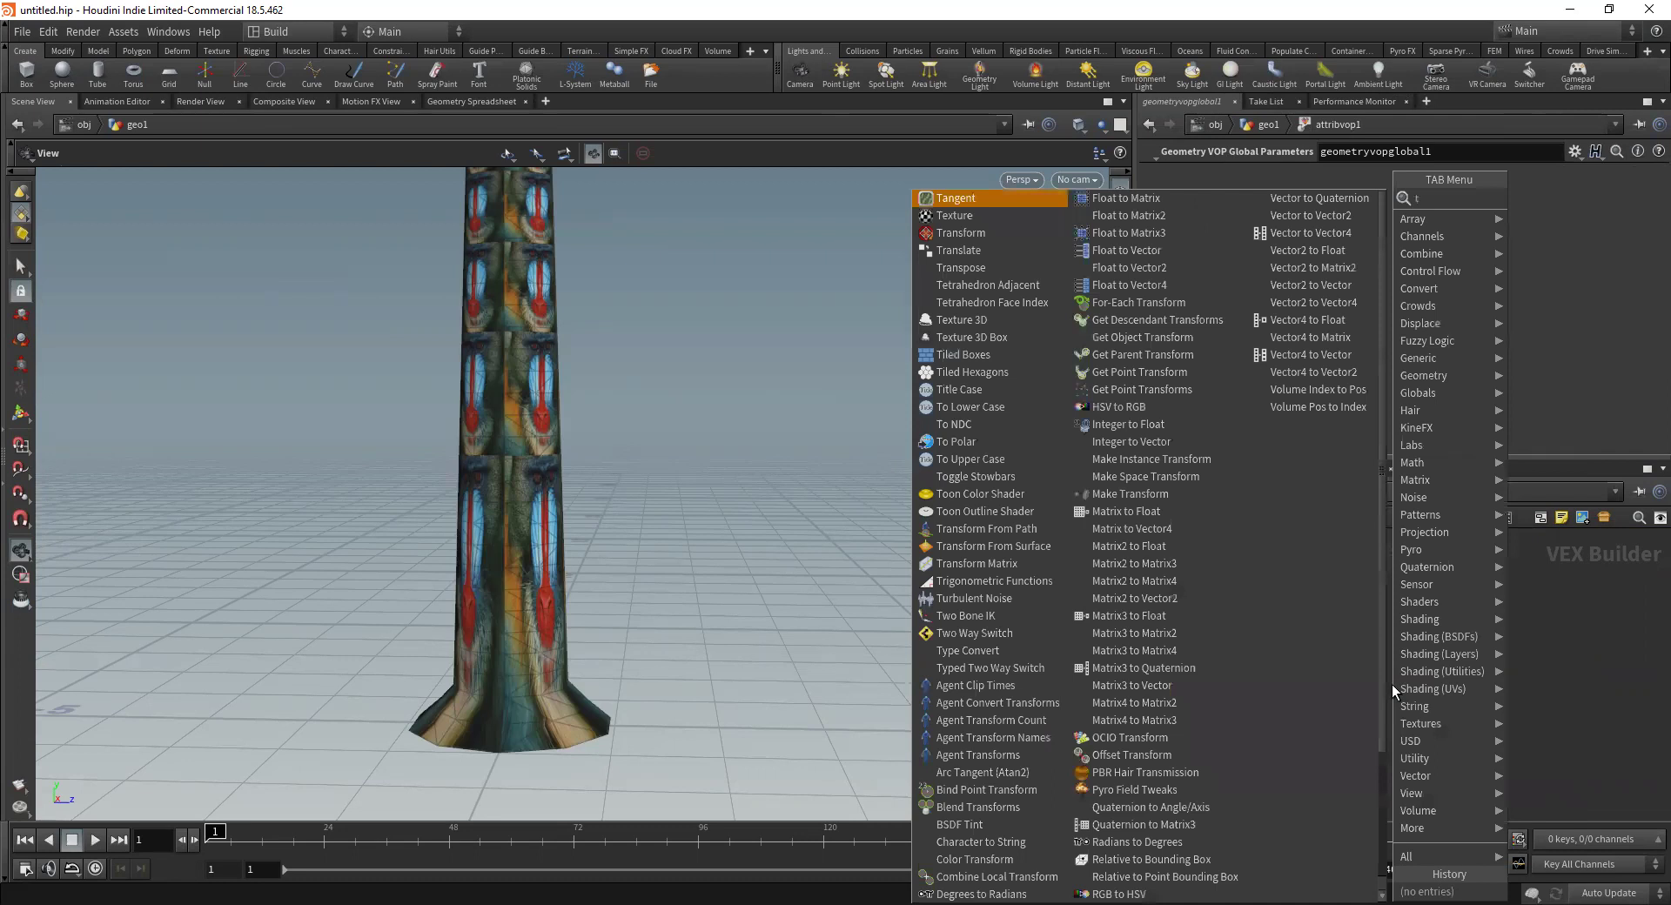
type("urb")
key("Return")
left_click_drag(1233, 647, 1331, 719)
middle_click_drag(1433, 648, 1399, 666)
left_click_drag(1445, 566, 1609, 625)
Add a Displace Along Normal node, feeding it the global P and wiring its displaced position into the geometry output's P
key("Tab")
type("d")
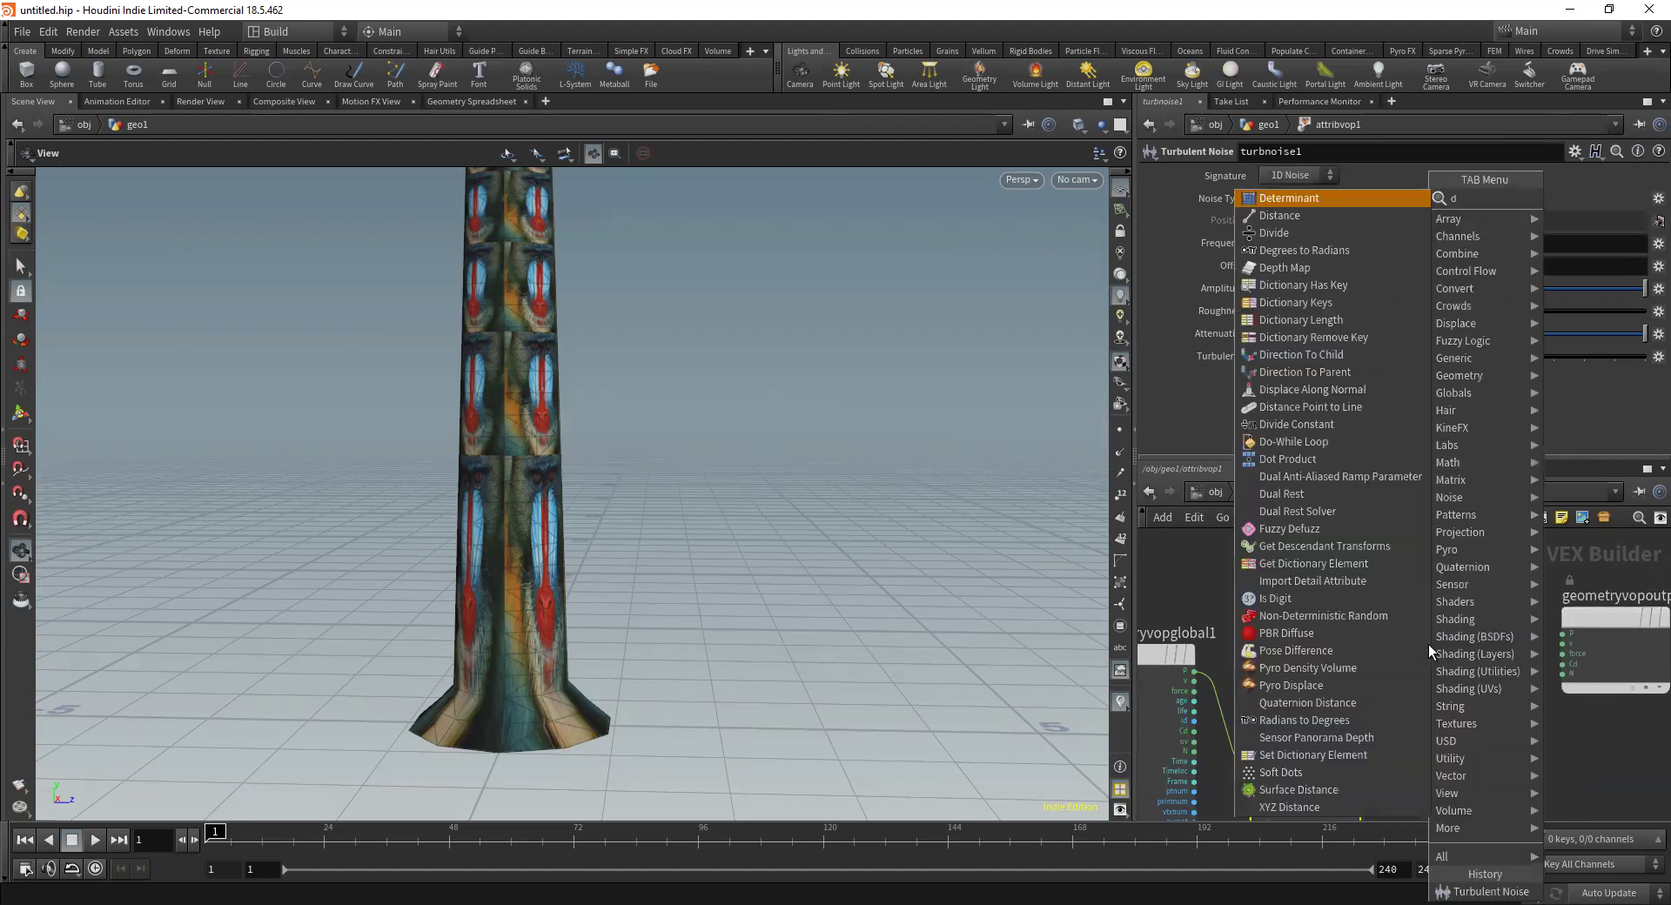
type("isp")
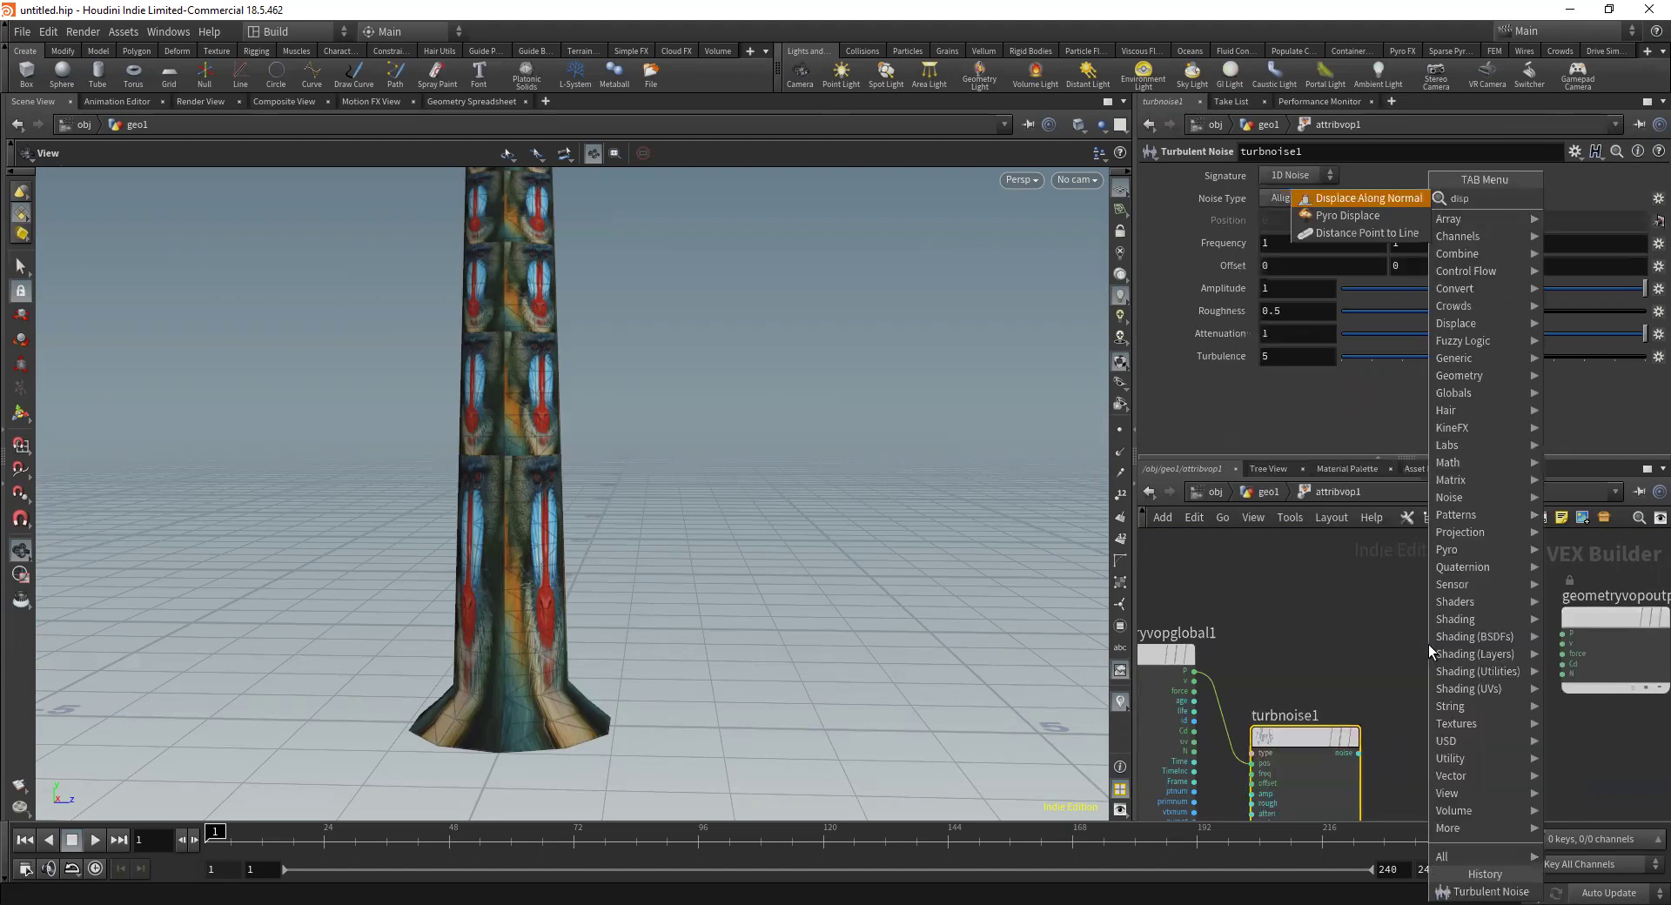
key("Return")
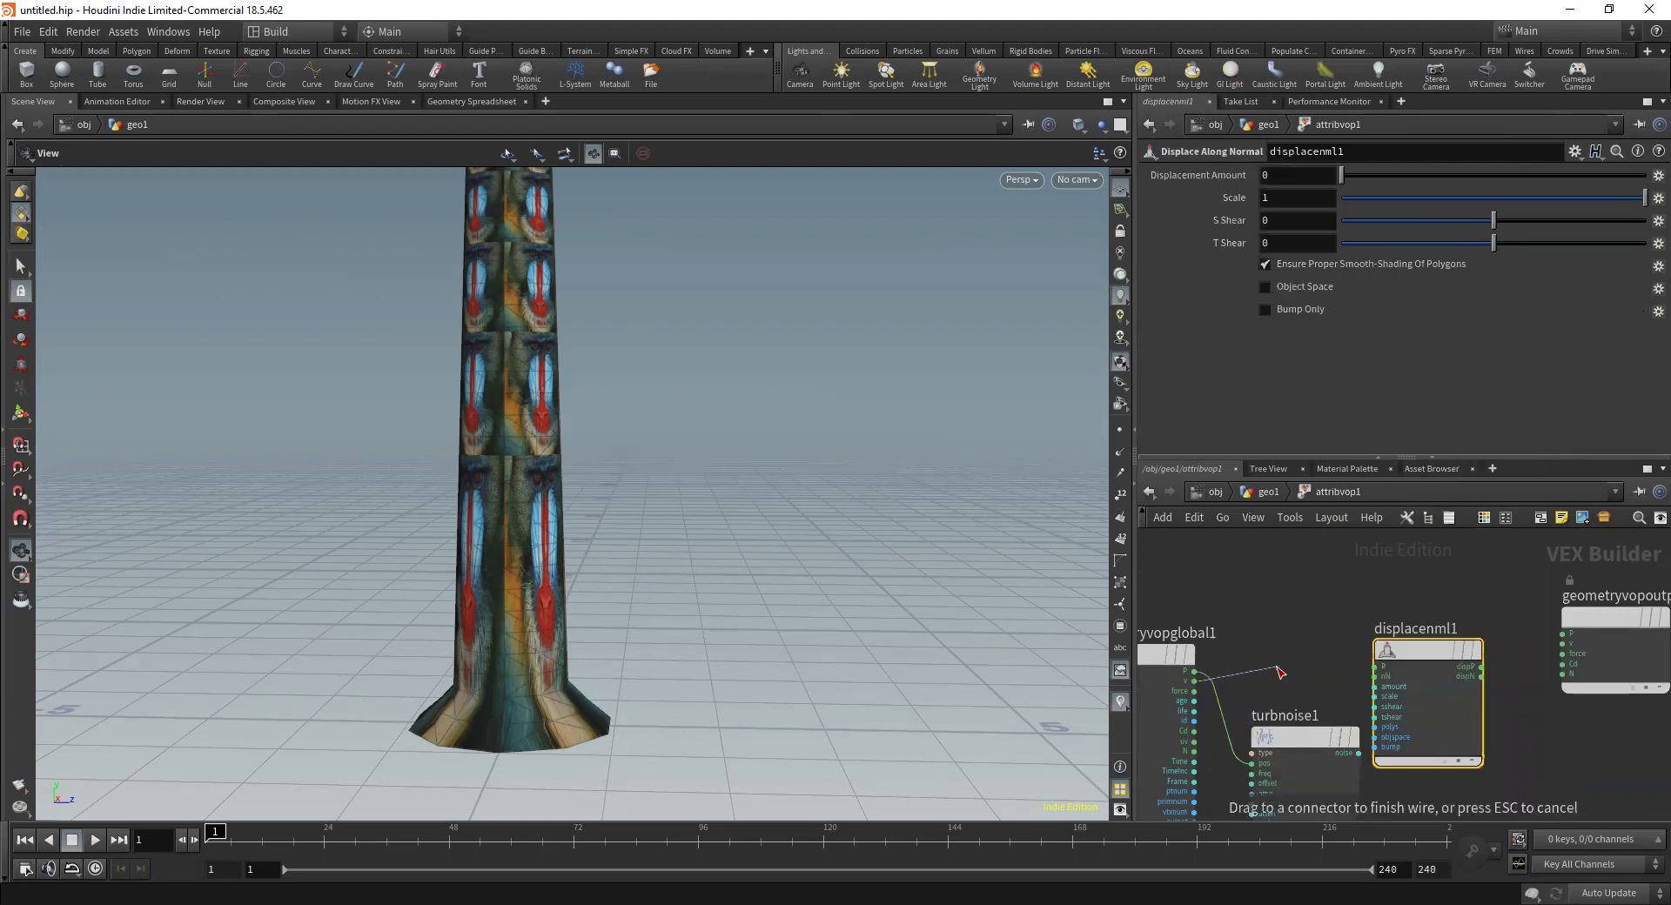
left_click_drag(1205, 671, 1373, 668)
middle_click_drag(1250, 621, 1107, 515)
left_click_drag(1332, 538, 1333, 538)
middle_click_drag(1334, 541, 1337, 651)
left_click_drag(1340, 672, 1420, 640)
left_click_drag(1297, 653, 1355, 611)
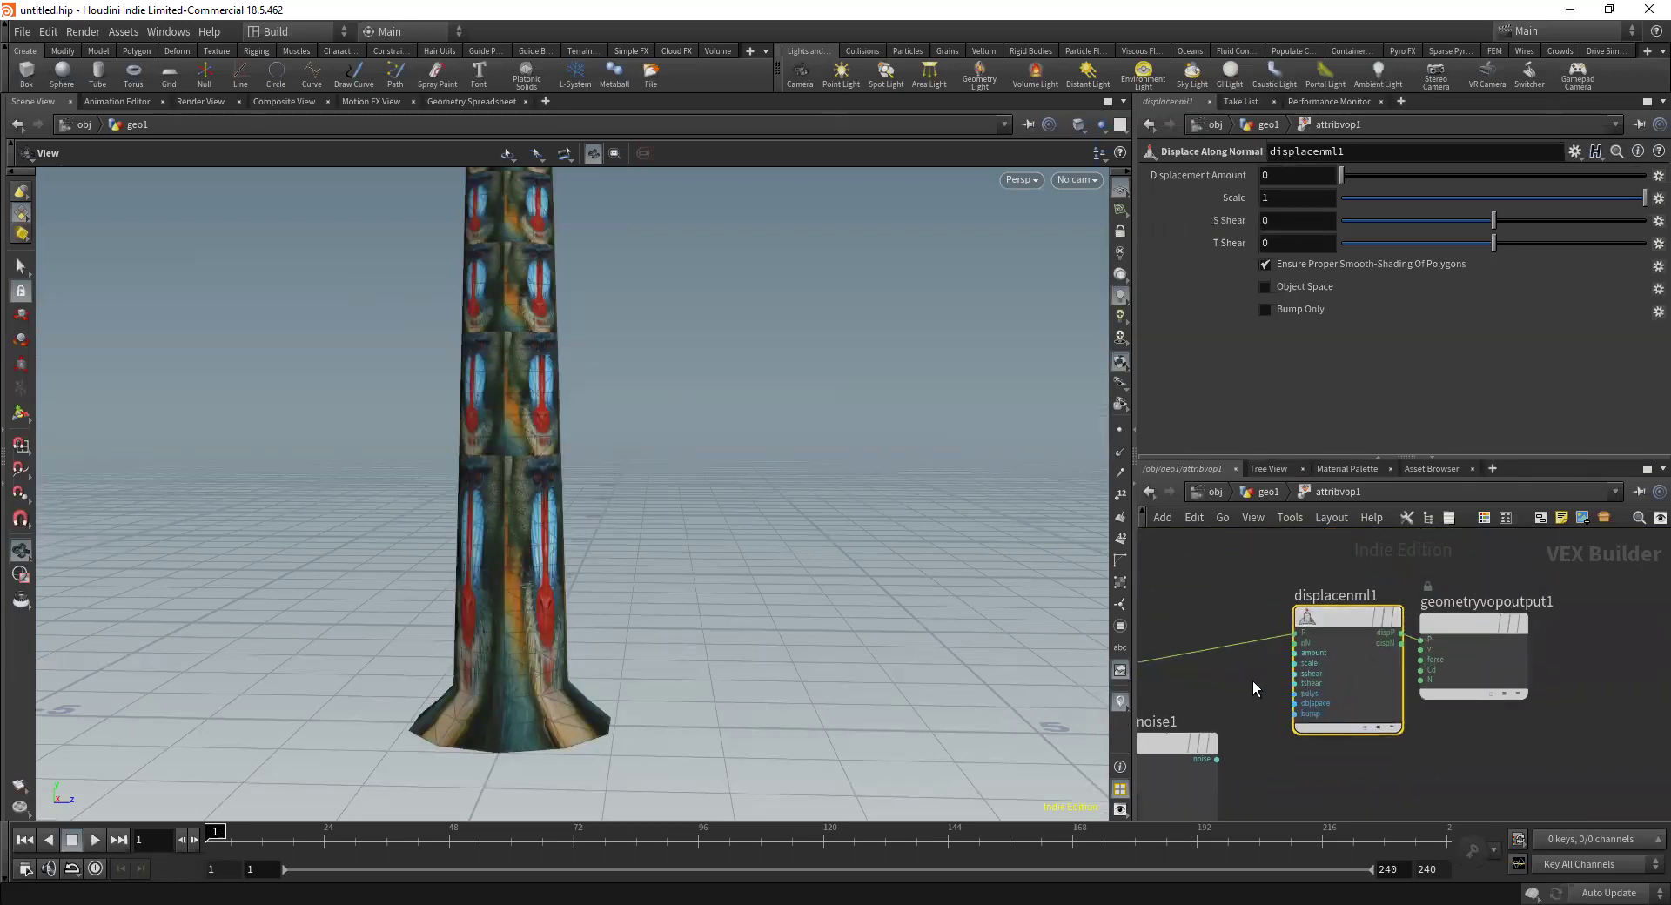
middle_click_drag(1291, 681, 1367, 644)
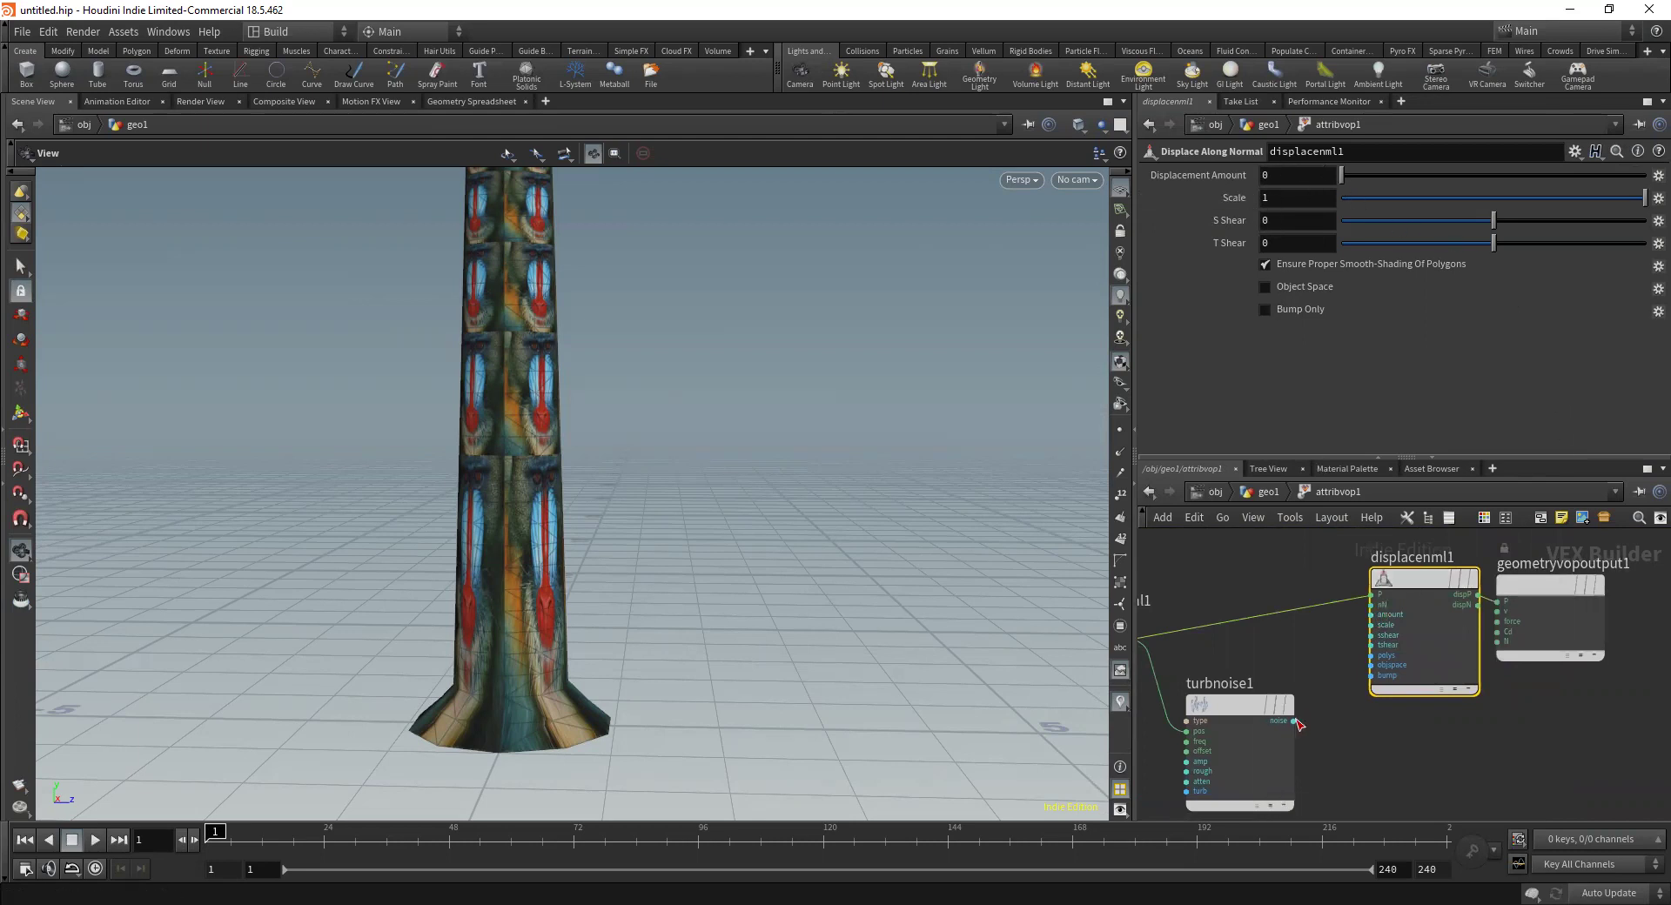
Wire the turbulent noise into displacenml1's scale input and promote its Displacement Amount parameter
left_click_drag(1298, 725, 1374, 625)
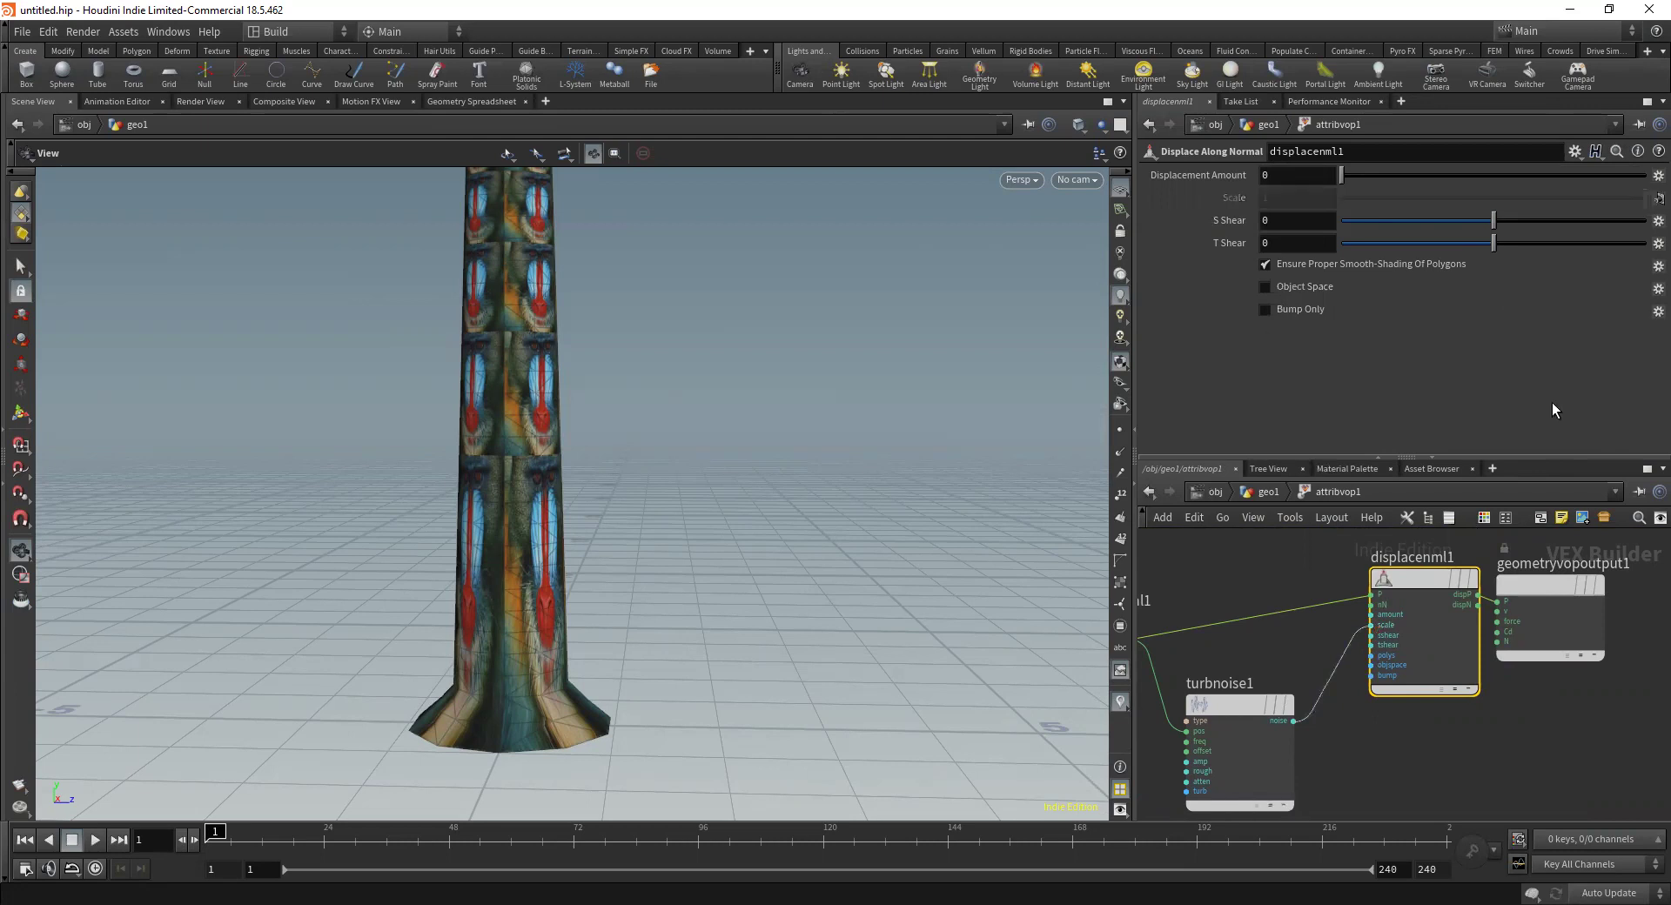
left_click(1657, 195)
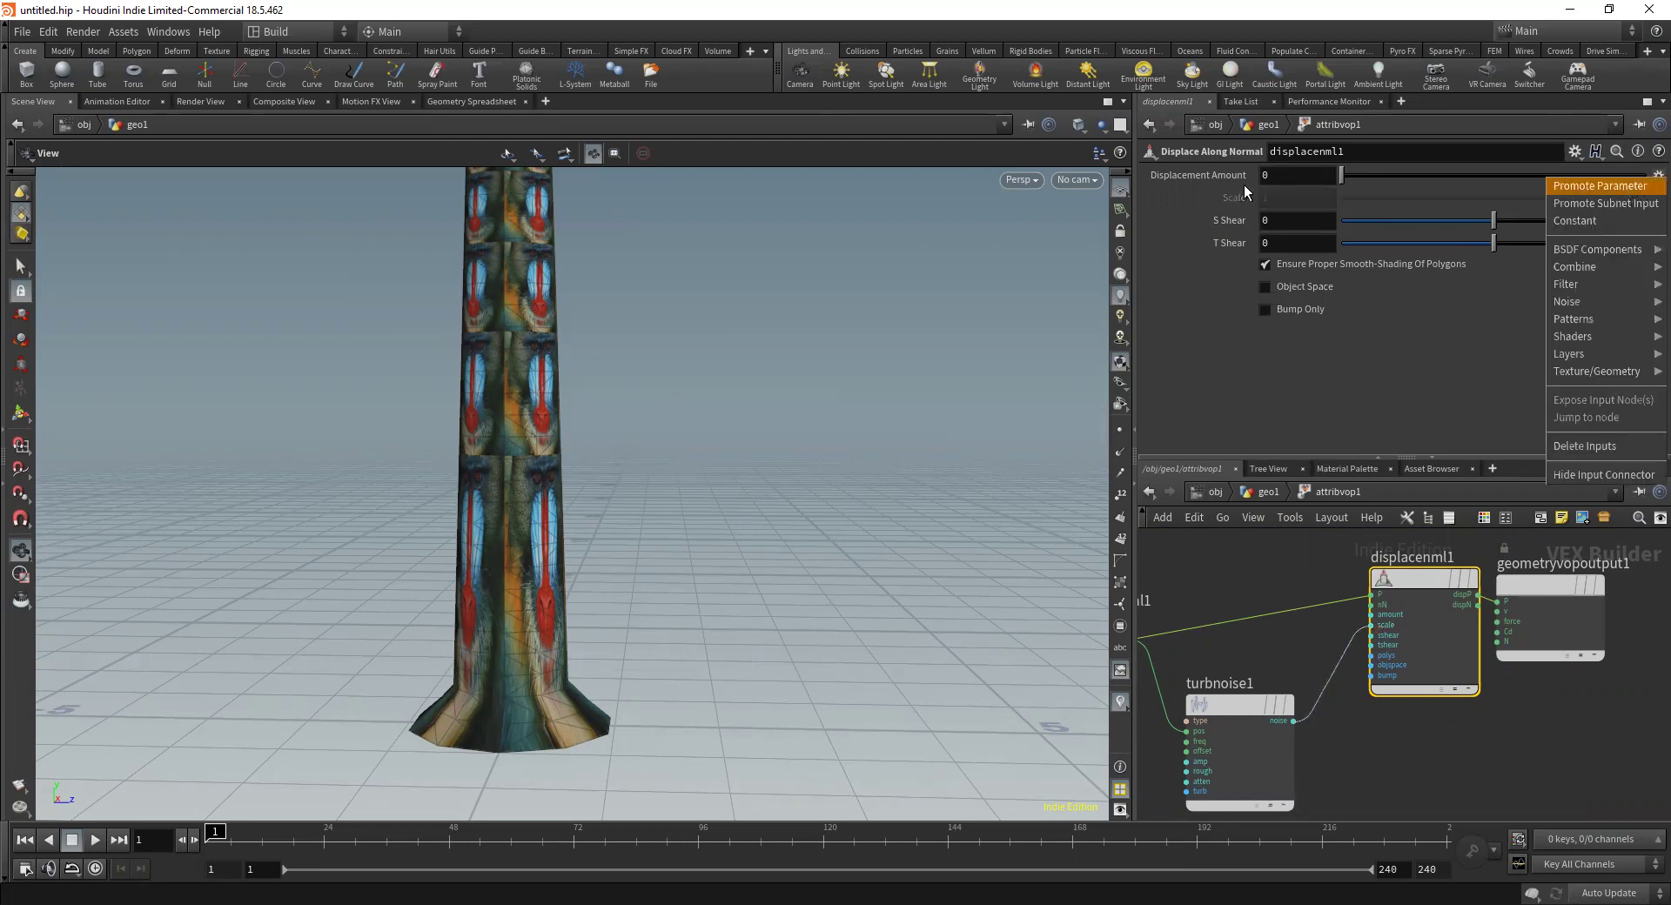
key("Escape")
Back in geo1, set attribvop1's Displacement Amount to about 0.511 and inspect the displaced trunk around its seam
left_click(1262, 493)
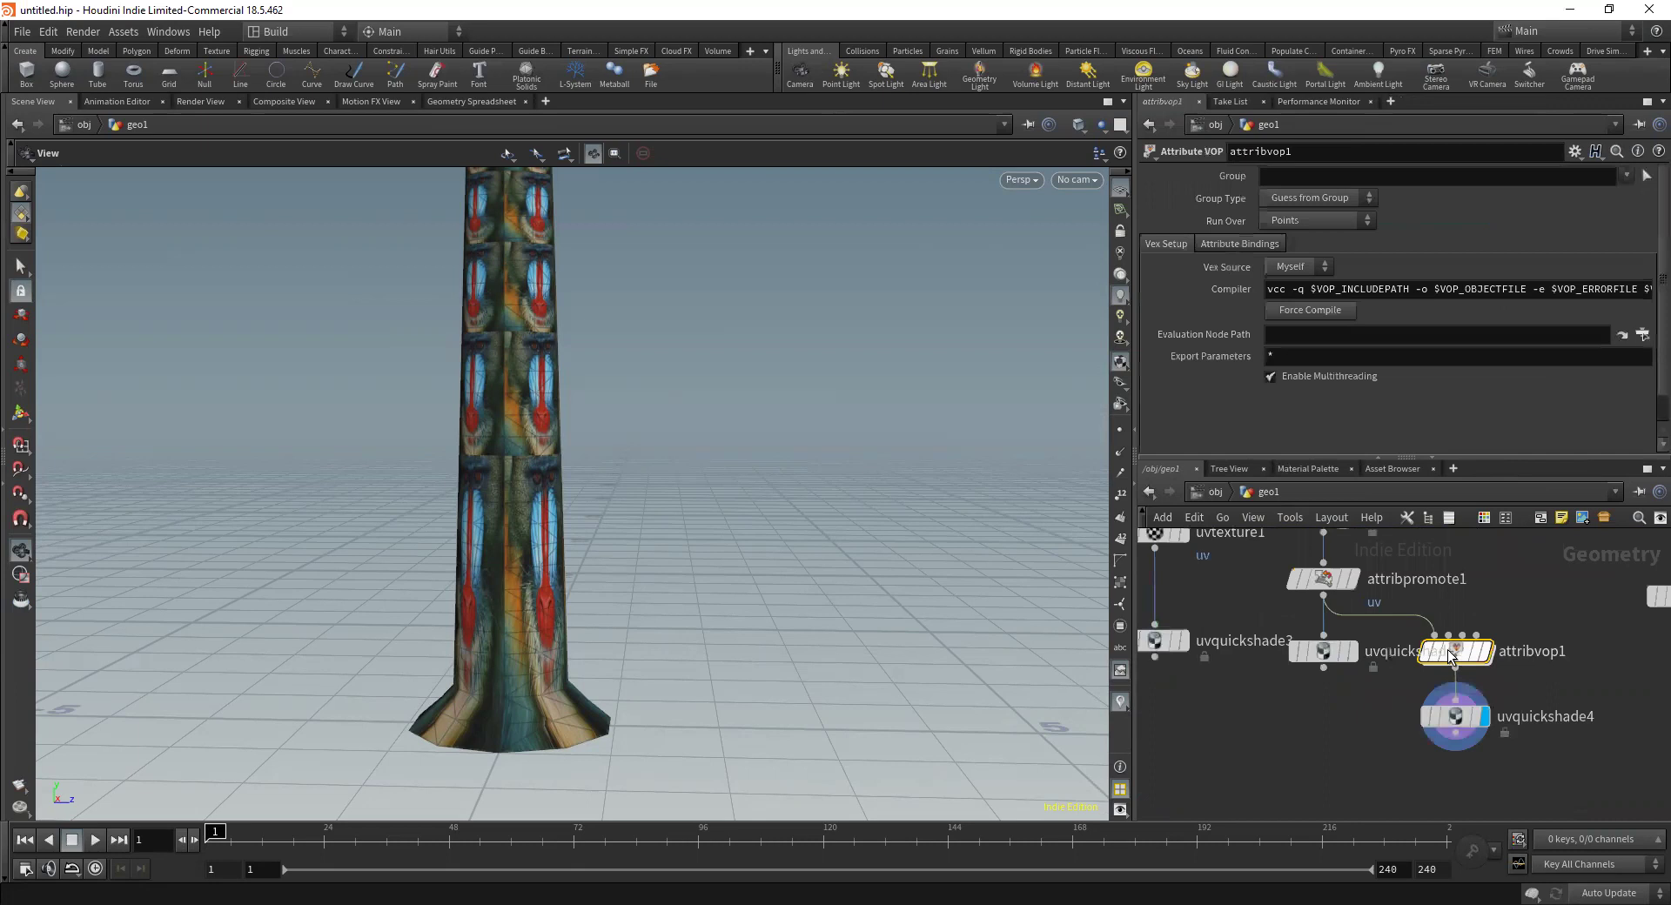
scroll(1264, 370, "down", 1)
left_click_drag(1346, 440, 1498, 453)
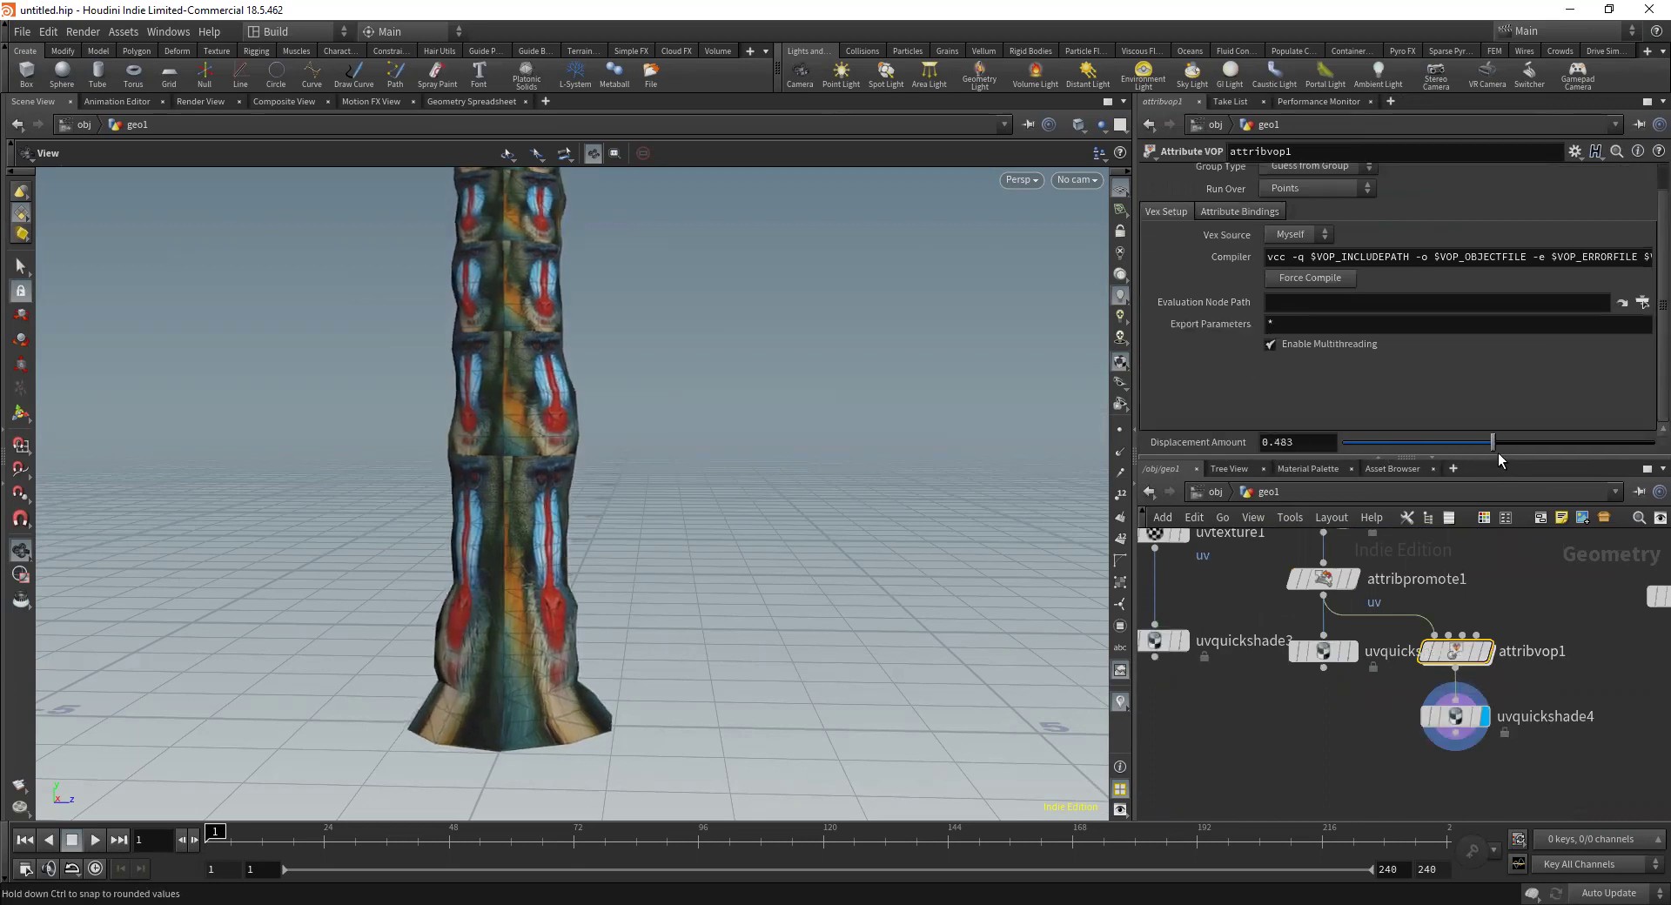
scroll(657, 462, "up", 3)
left_click_drag(899, 456, 1044, 566)
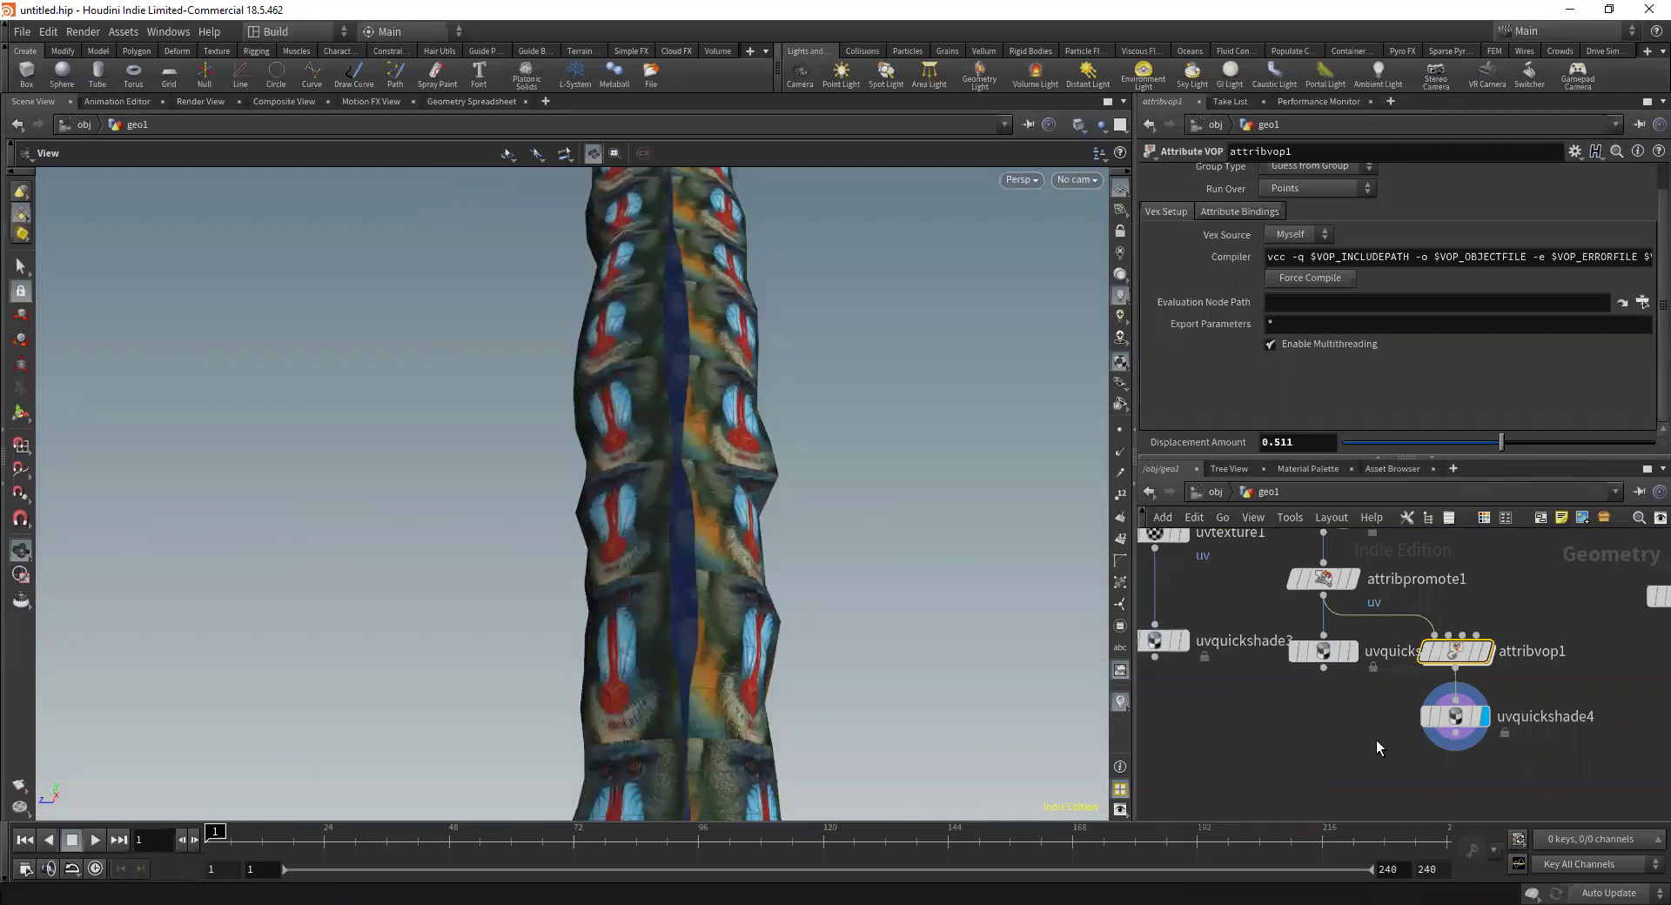
Insert a Normal node between attribvop1 and uvquickshade4, display it and check the trunk's seam
key("Tab")
type("nor")
key("Return")
key("Return")
left_click_drag(1376, 740, 1454, 688)
left_click(1487, 721)
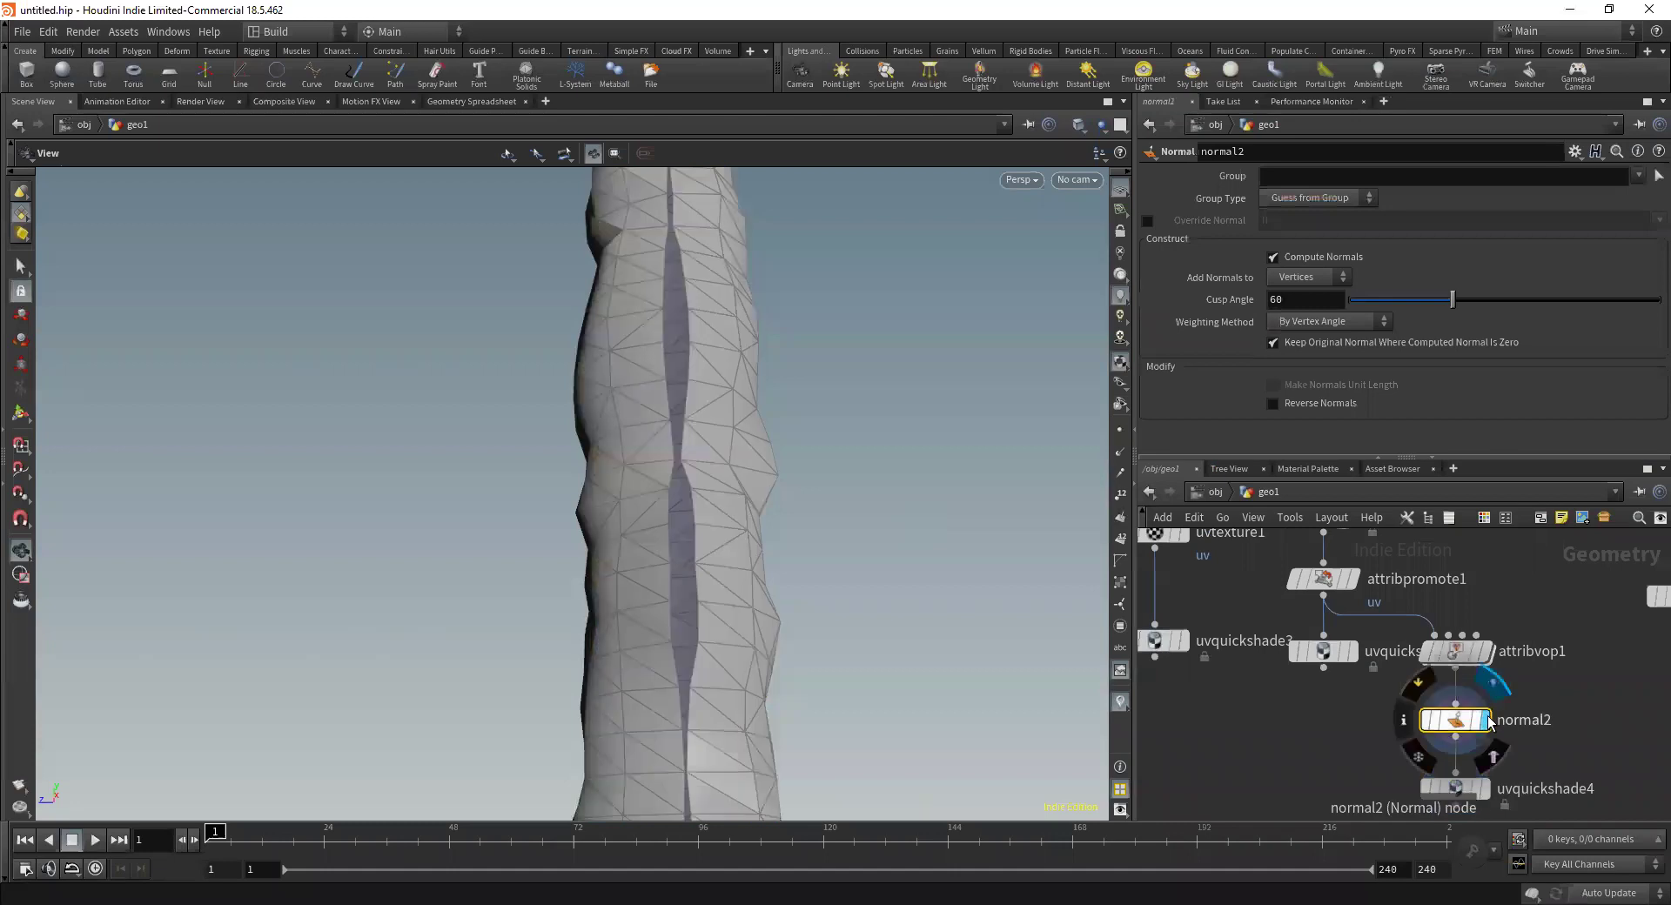
left_click_drag(716, 429, 776, 467)
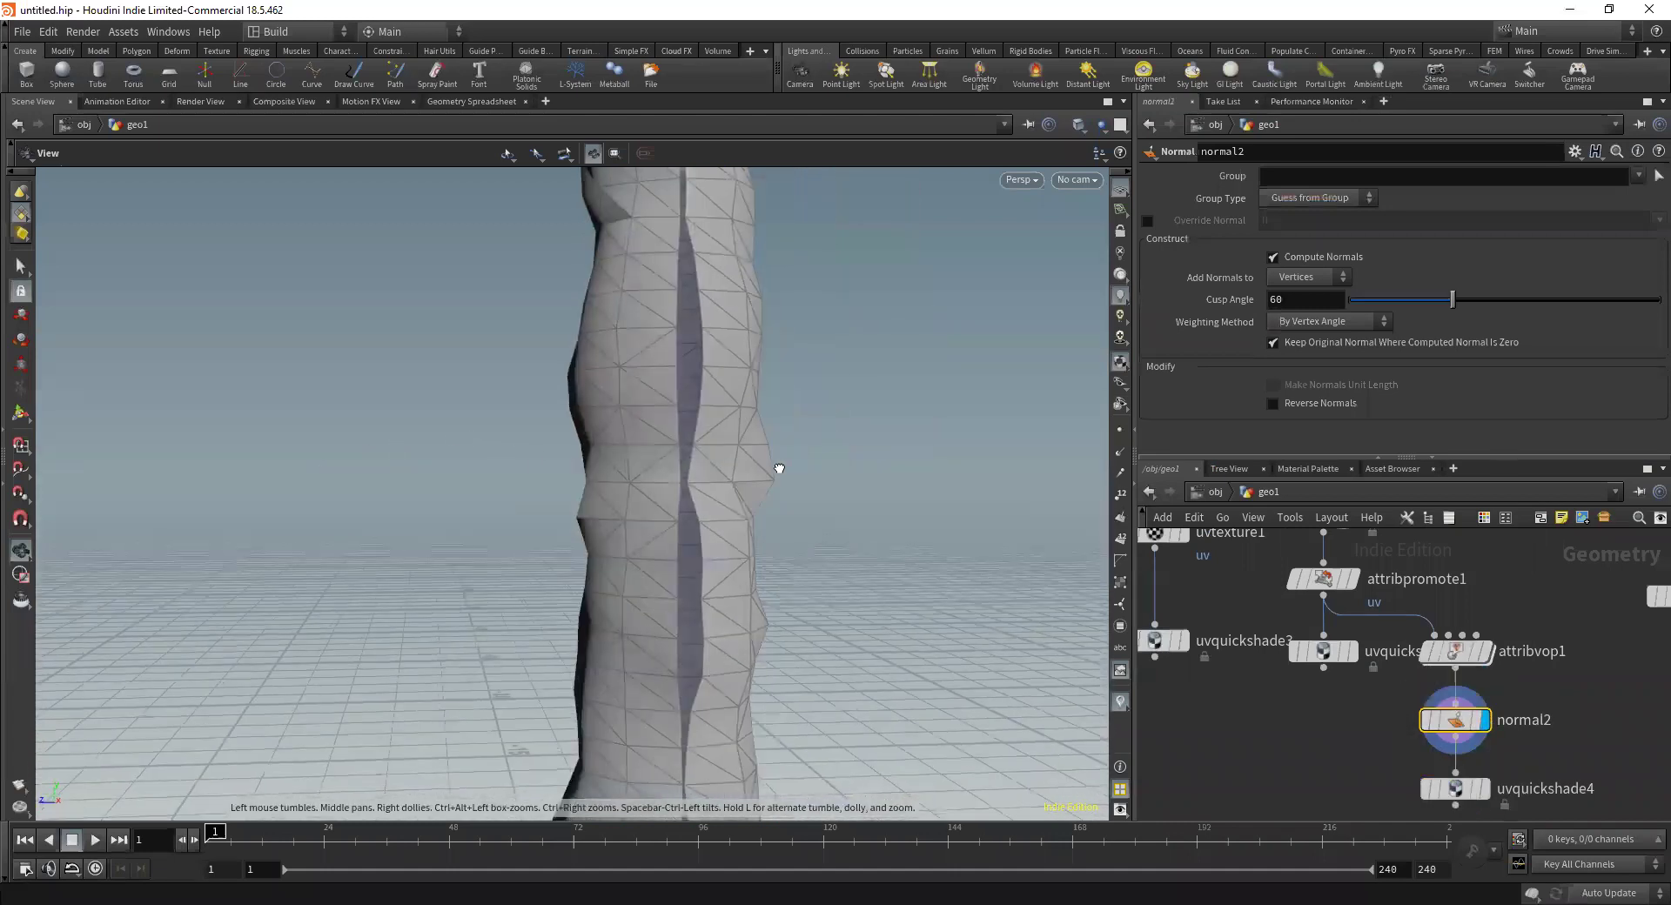
Insert a Fuse node between attribpromote1 and attribvop1 to weld the trunk's seam
key("Tab")
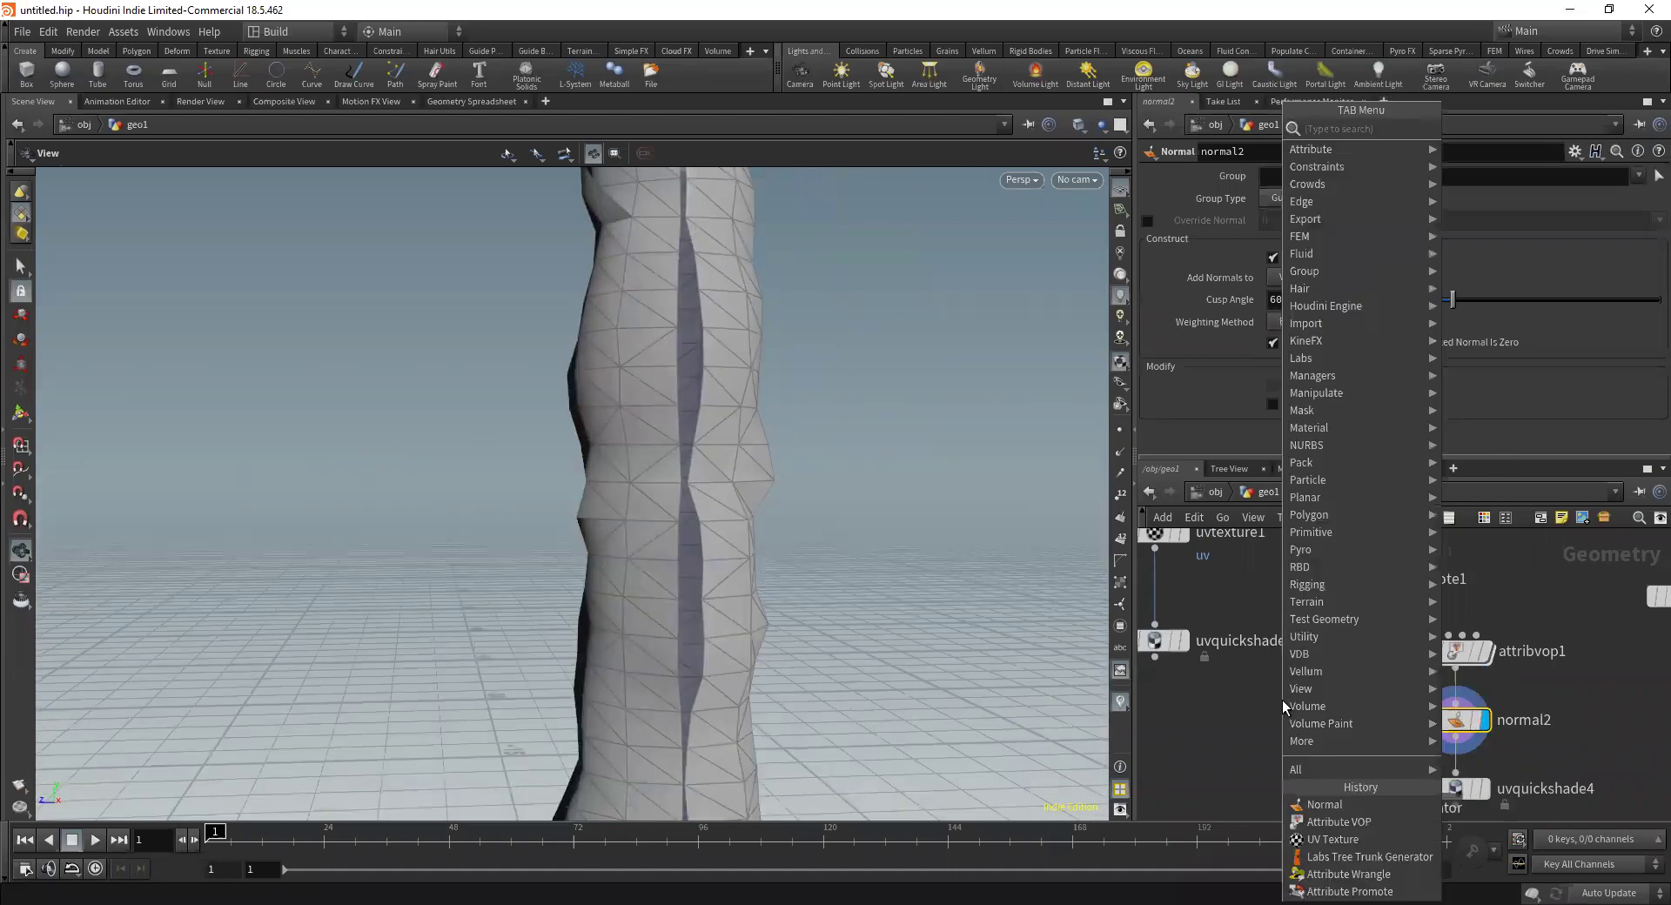
type("fuse")
key("Return")
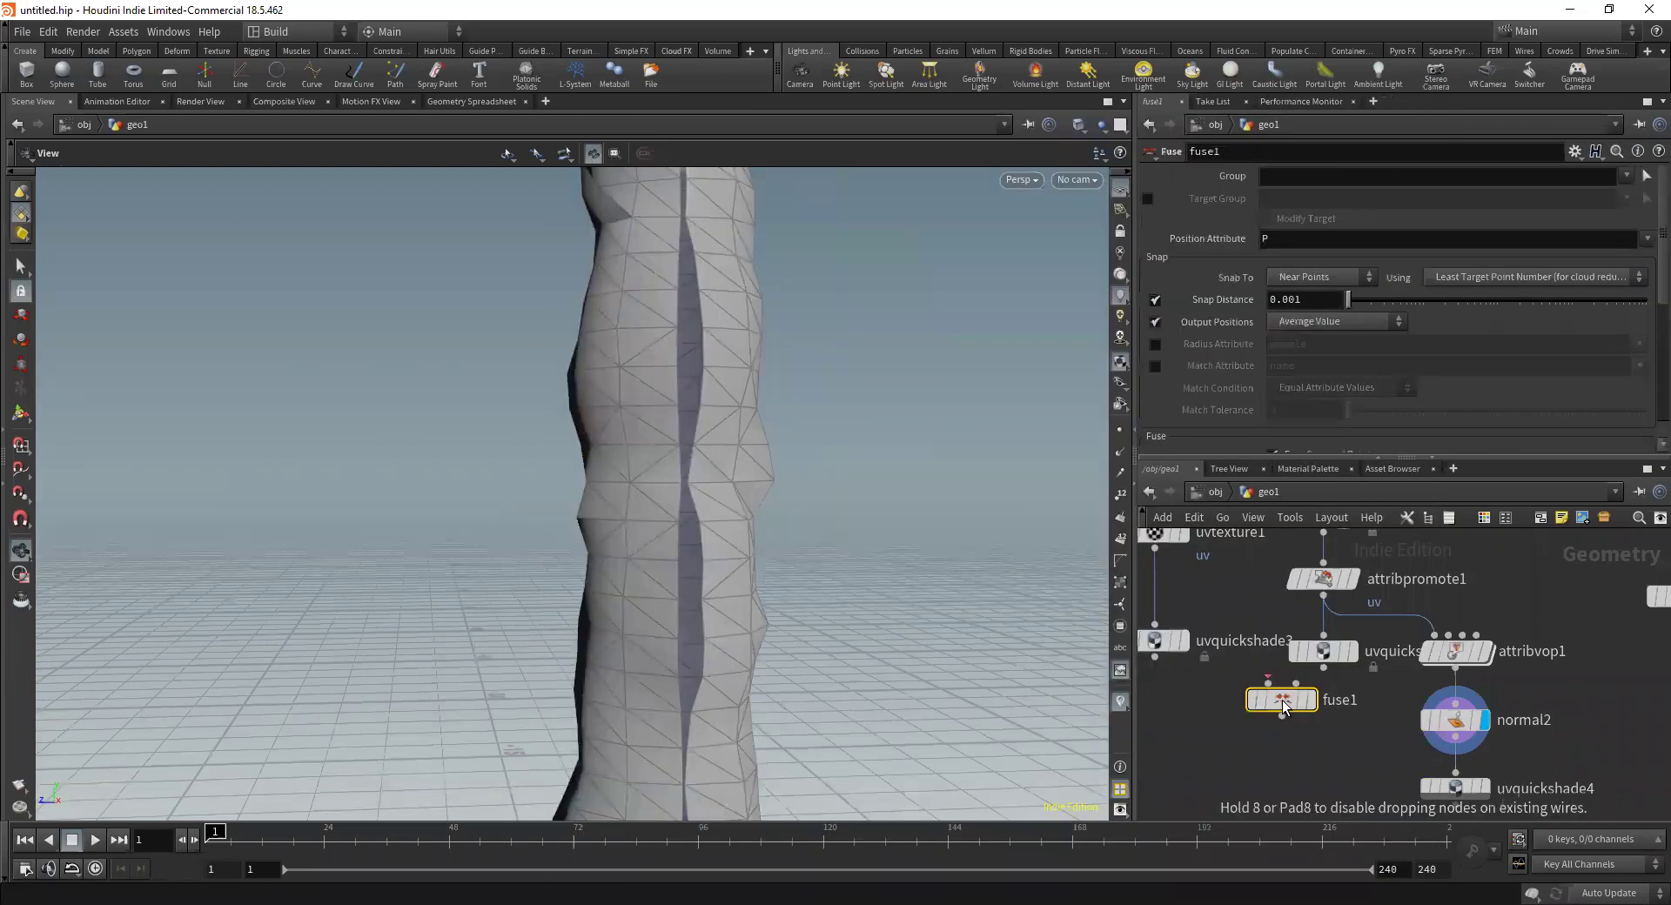
left_click(1471, 641)
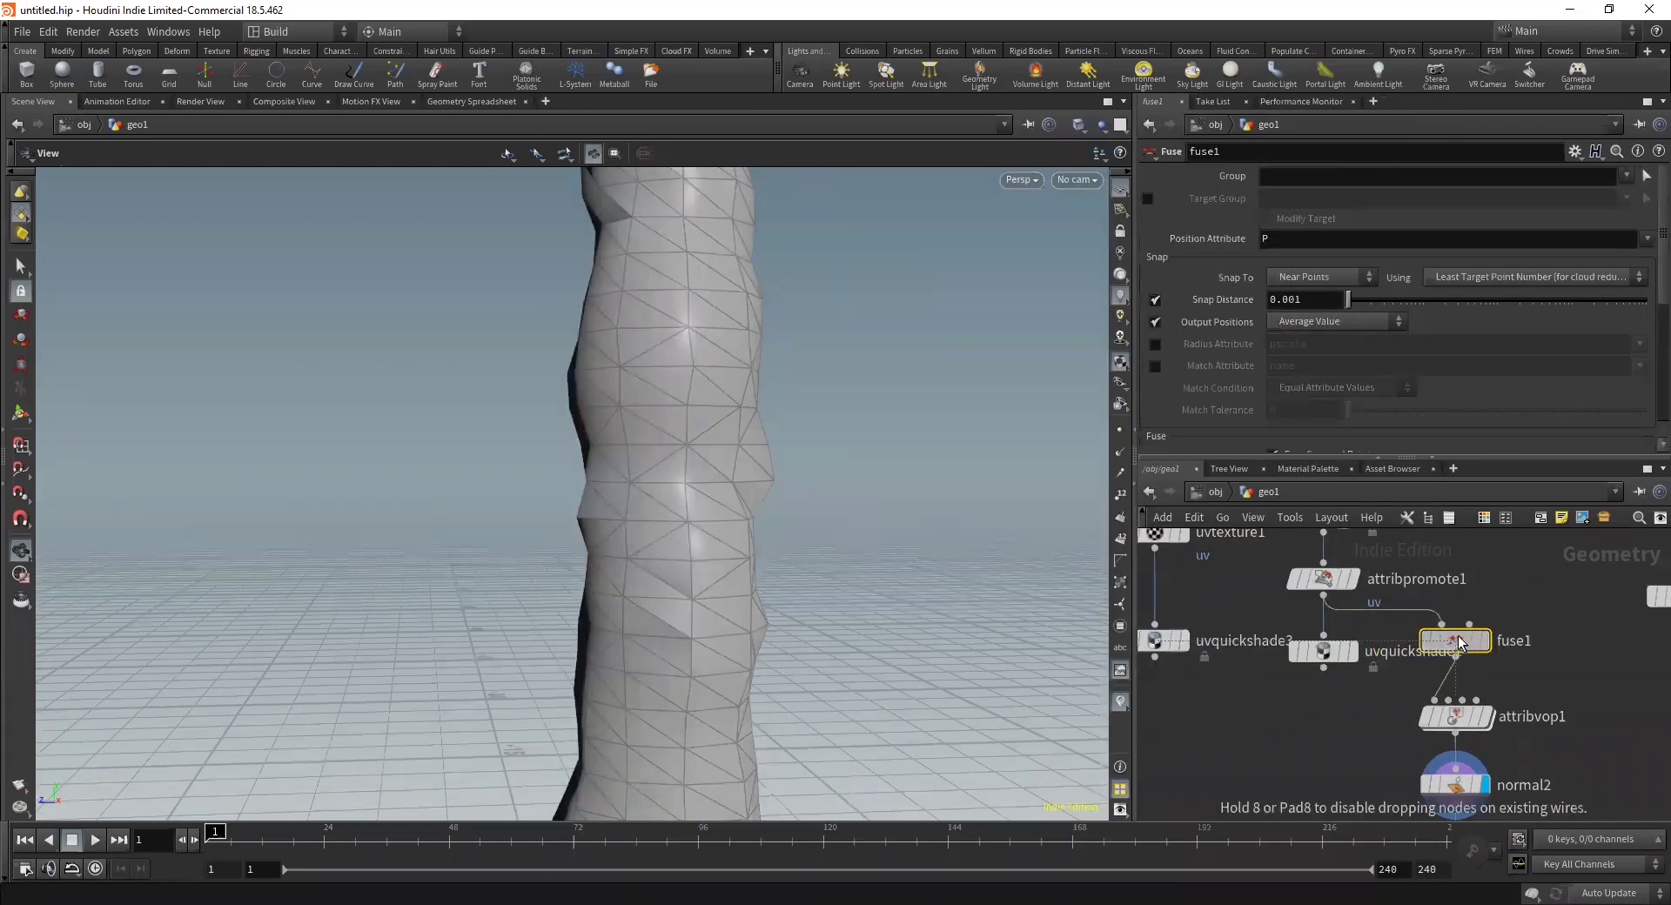
Inspect the fused trunk's seam, display uvquickshade4 and check the texture along the displaced trunk
left_click_drag(631, 347, 721, 344)
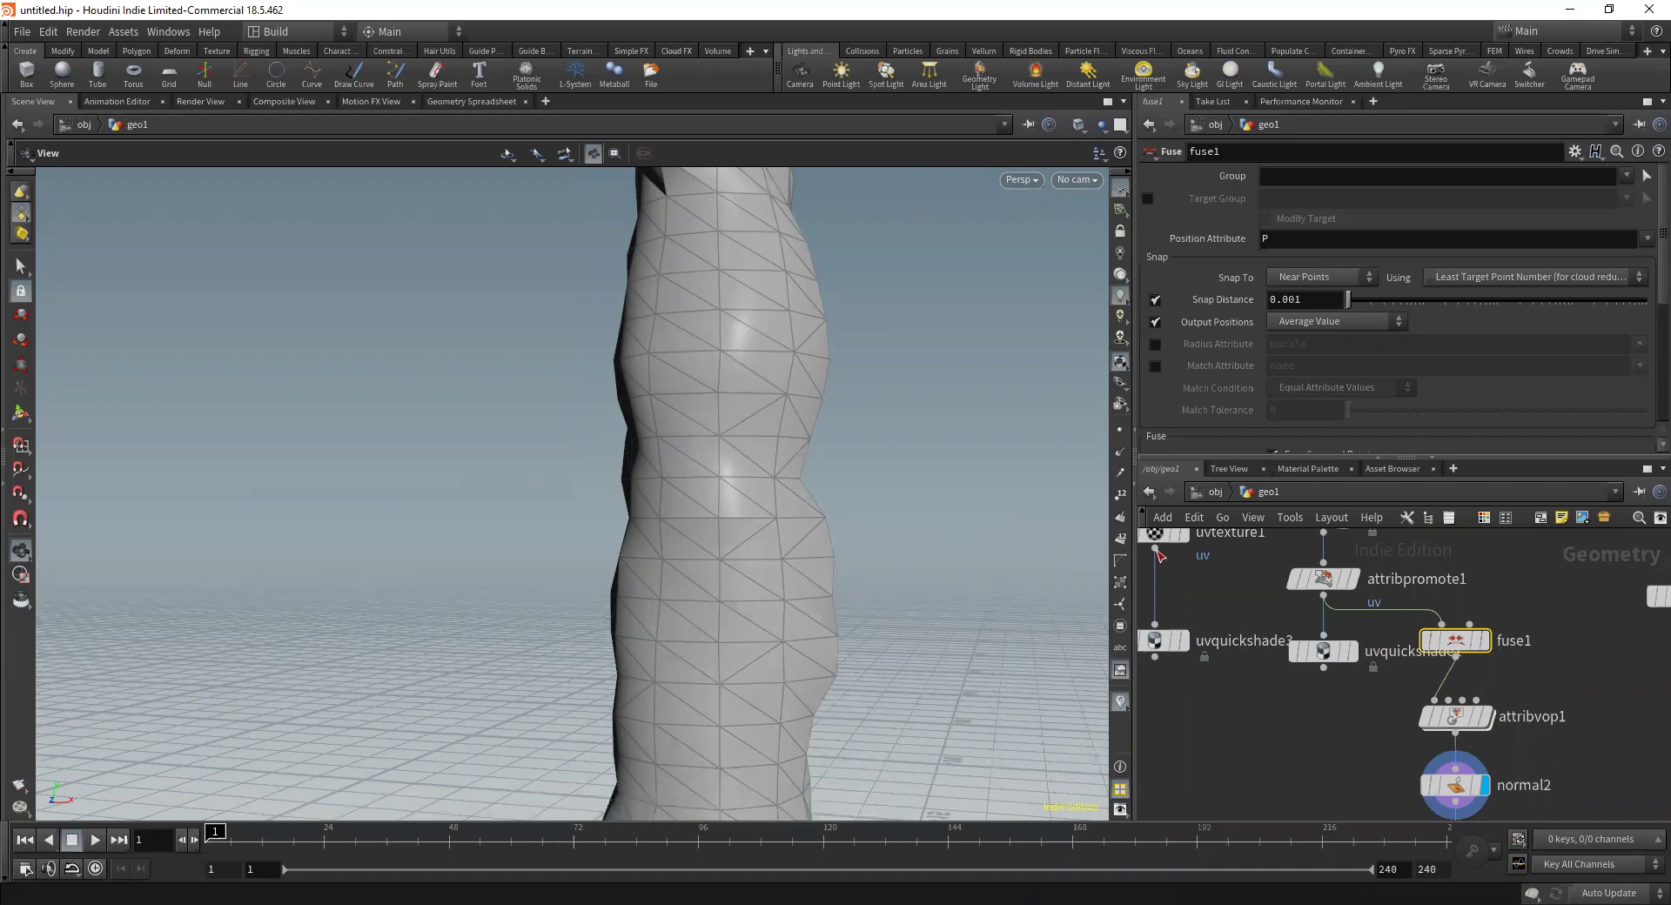
left_click_drag(758, 332, 628, 352)
middle_click_drag(1247, 626, 1103, 489)
left_click(1340, 719)
left_click_drag(783, 418, 781, 592)
Inside attribvop1, create input parameters for all of turbnoise1's unconnected inputs and return to geo1
double_click(1319, 579)
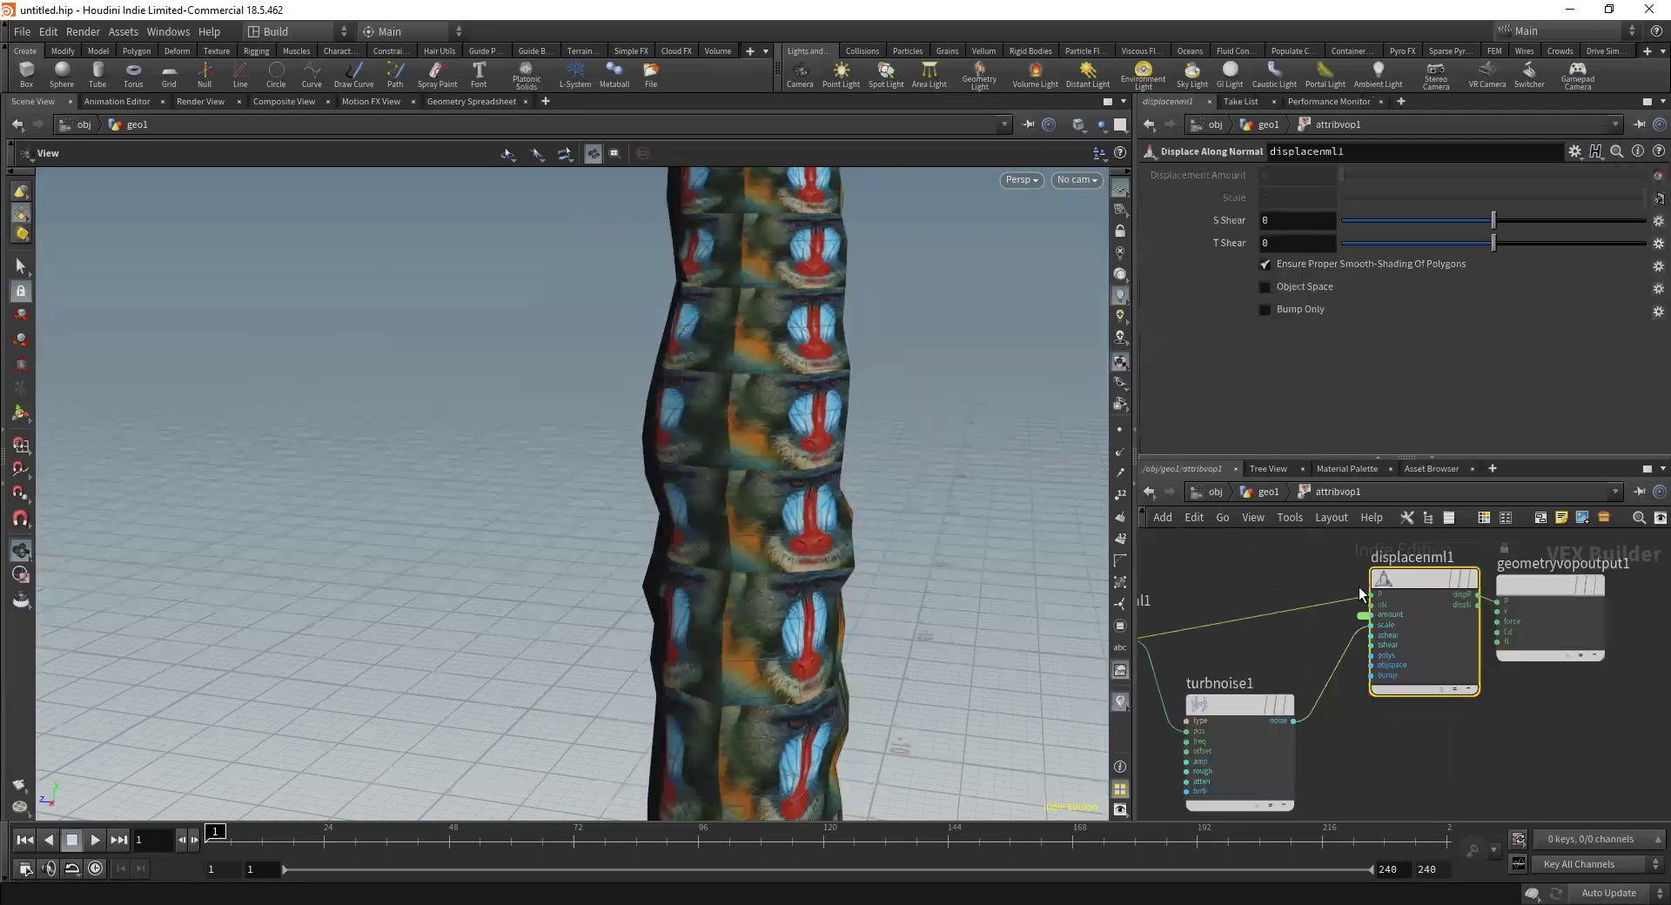
scroll(1341, 749, "up", 2)
left_click(1310, 749)
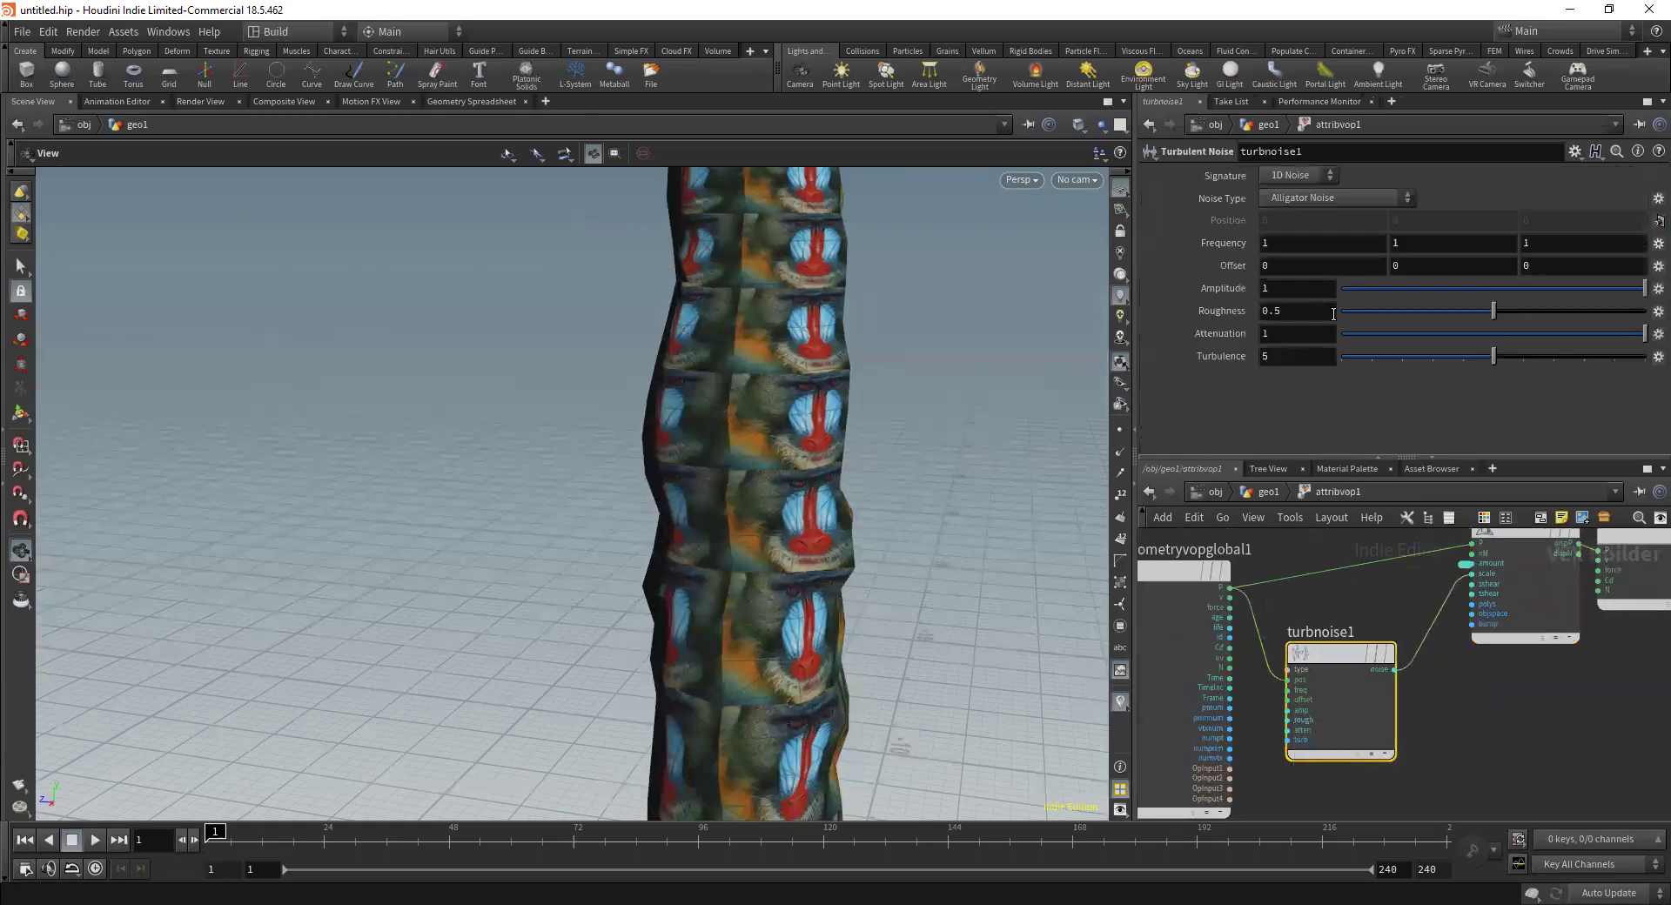
right_click(1338, 658)
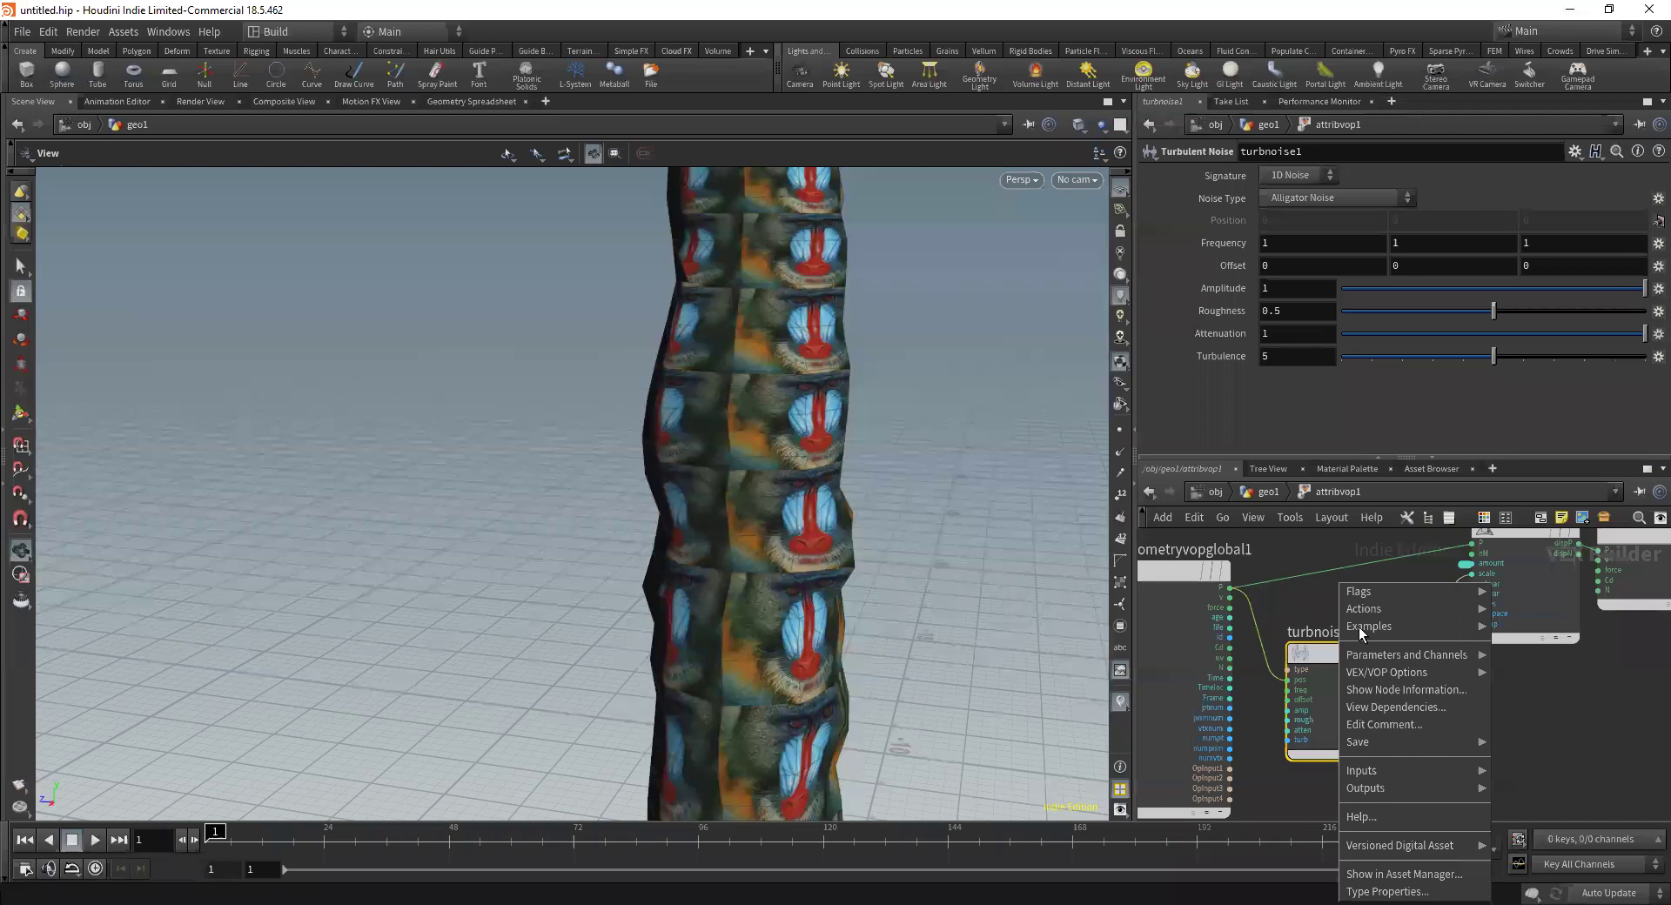
mouse_move(1386, 656)
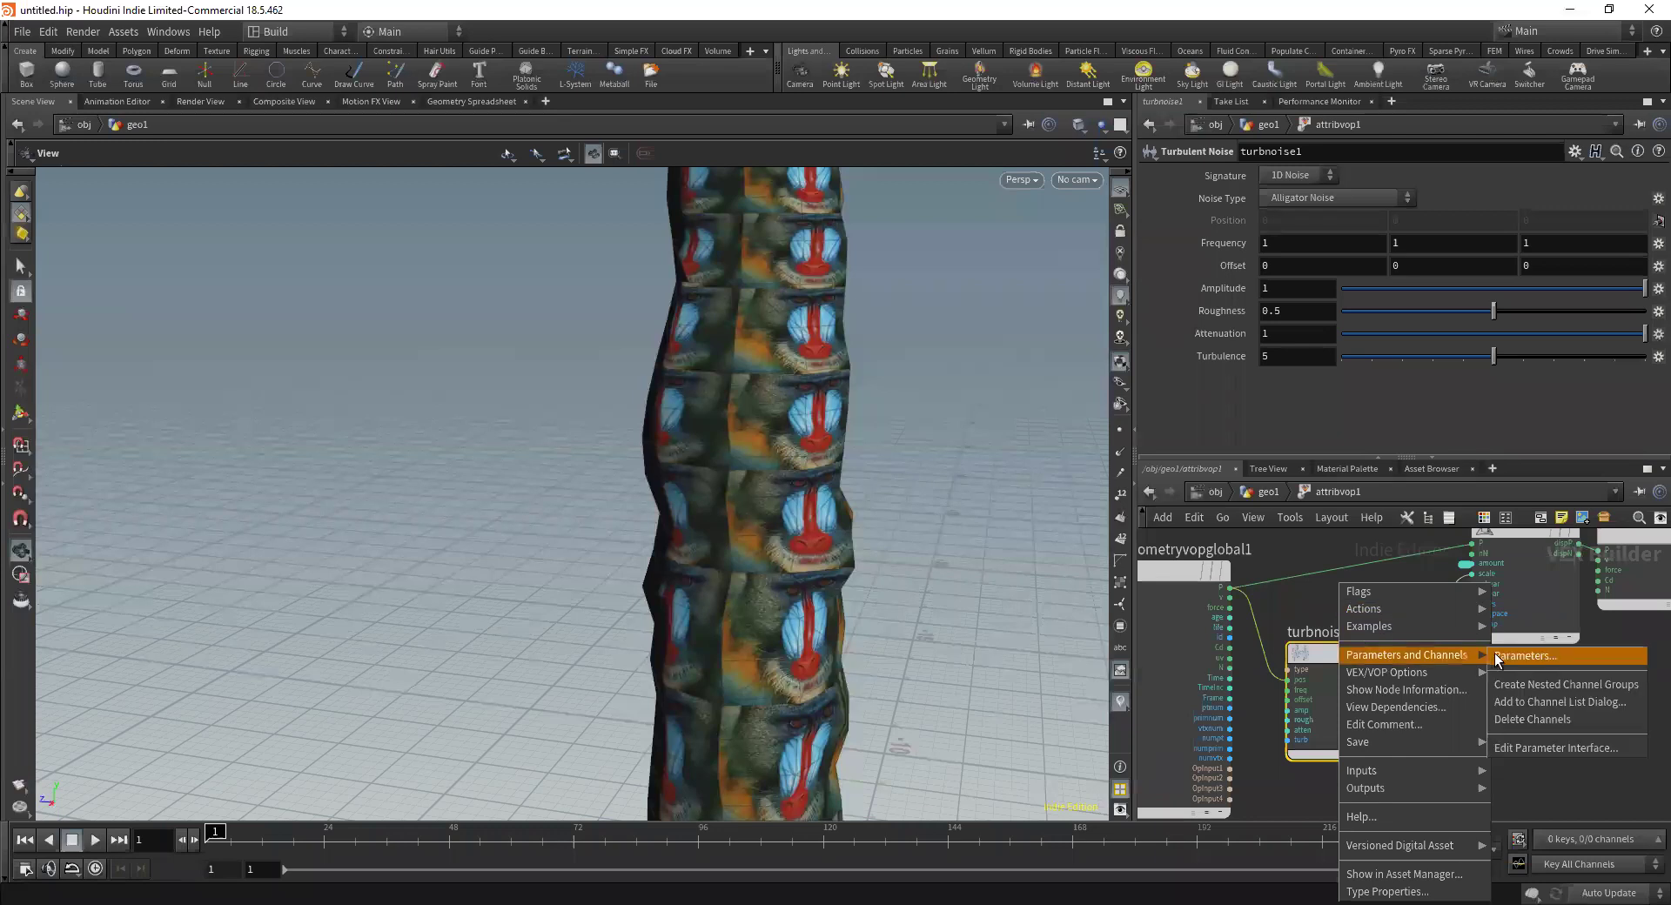
mouse_move(1449, 675)
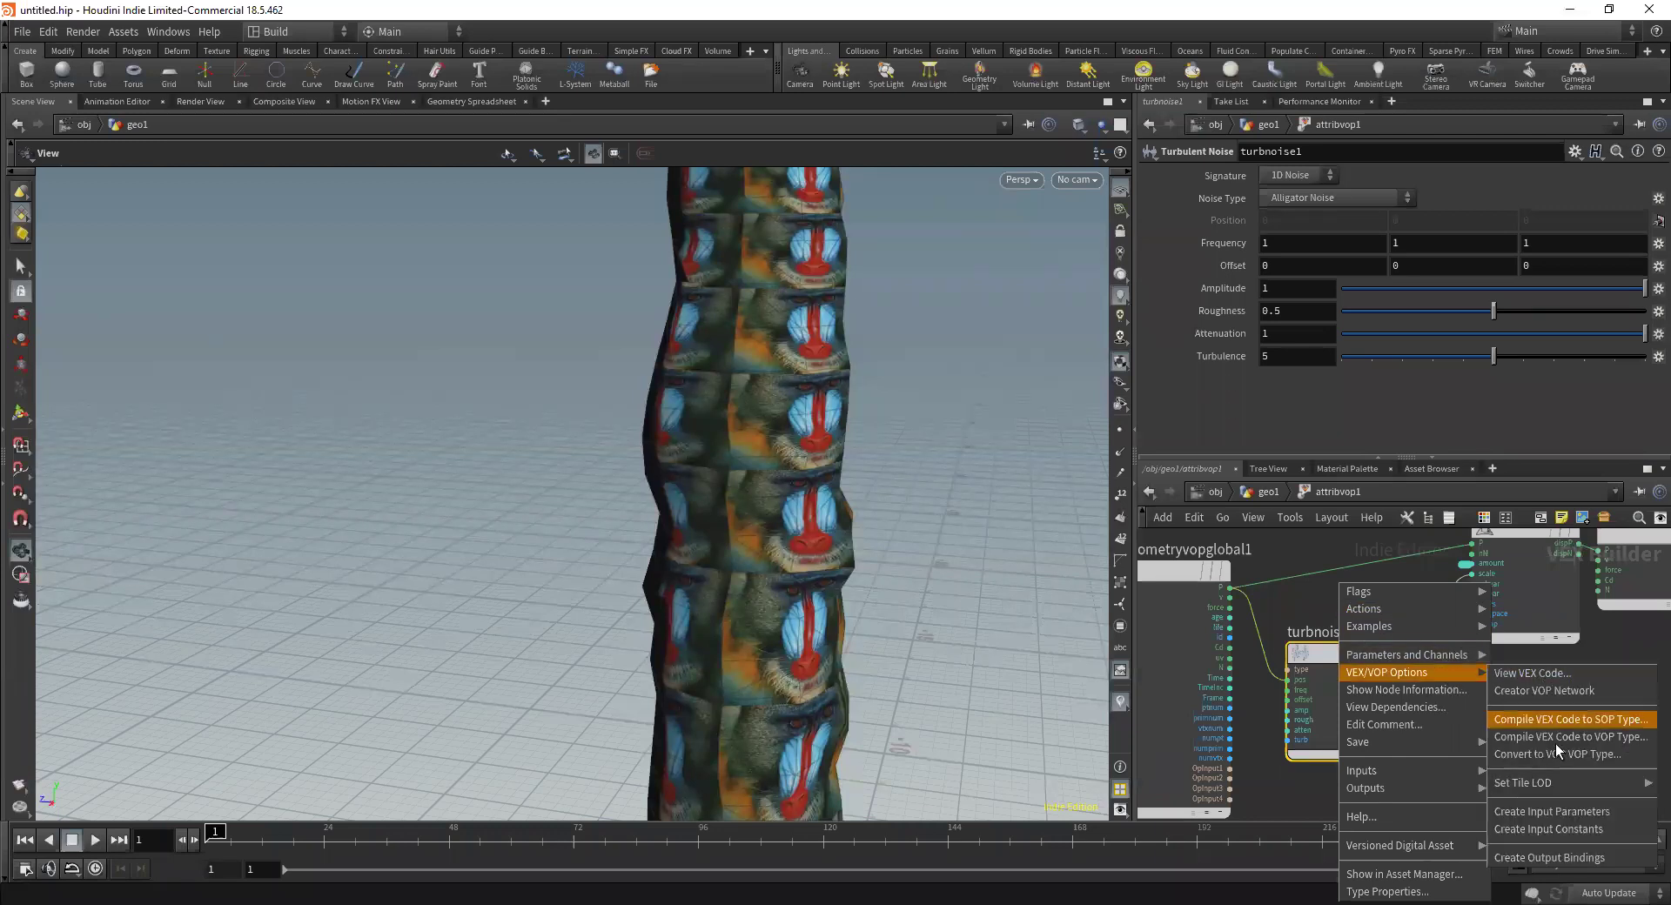
left_click(1553, 812)
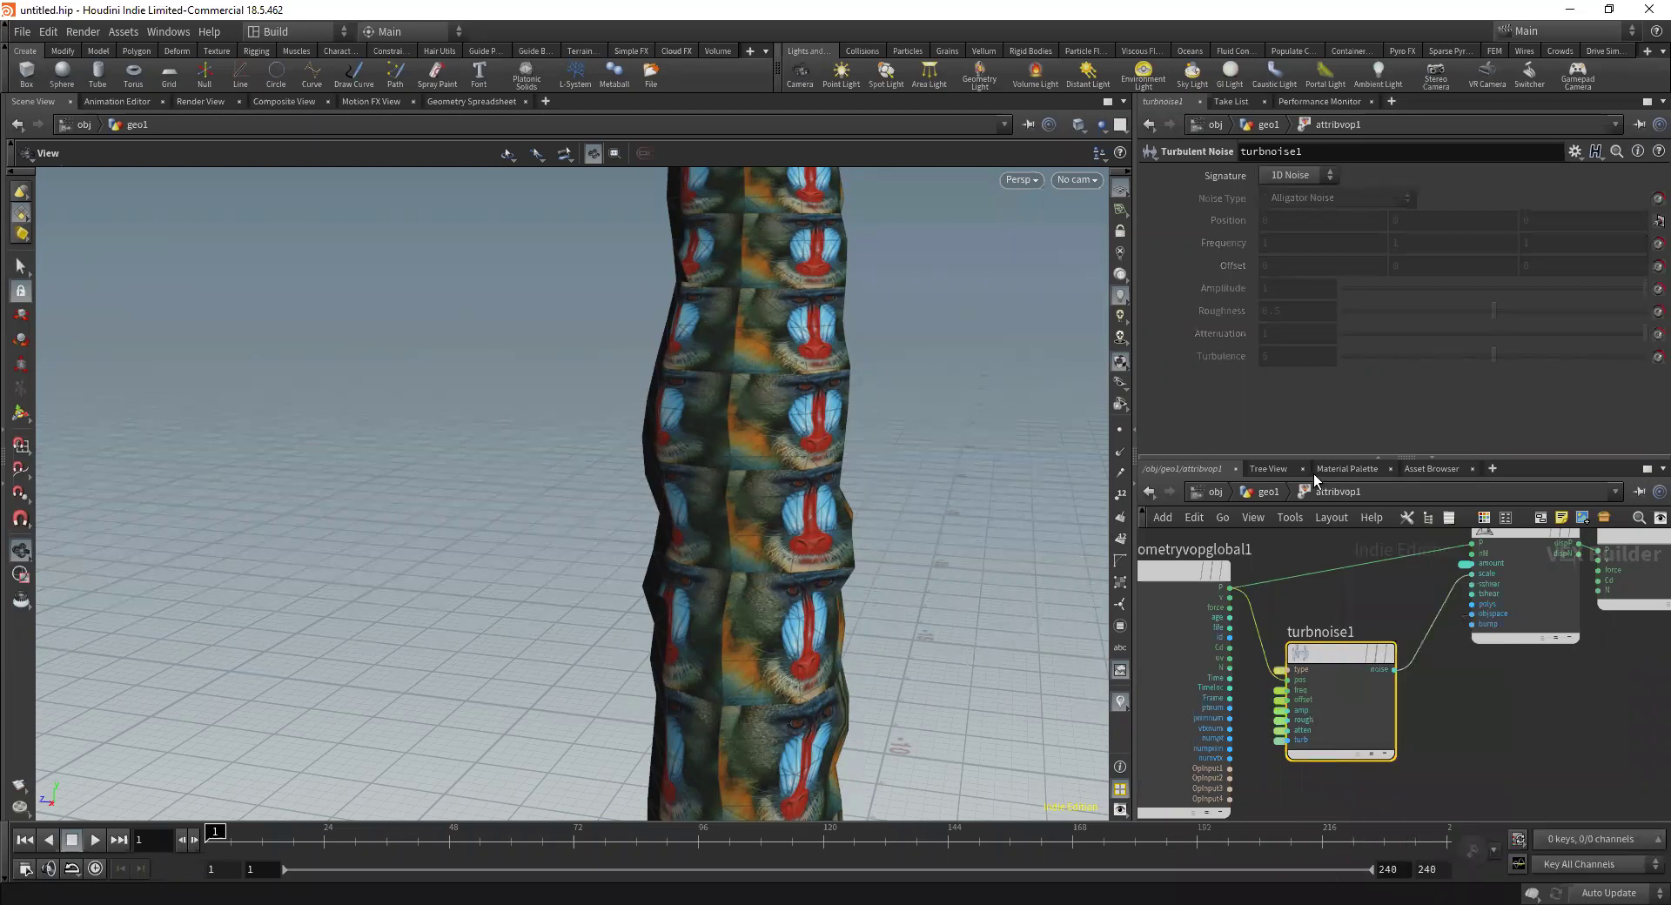
left_click(1271, 492)
scroll(1162, 407, "down", 2)
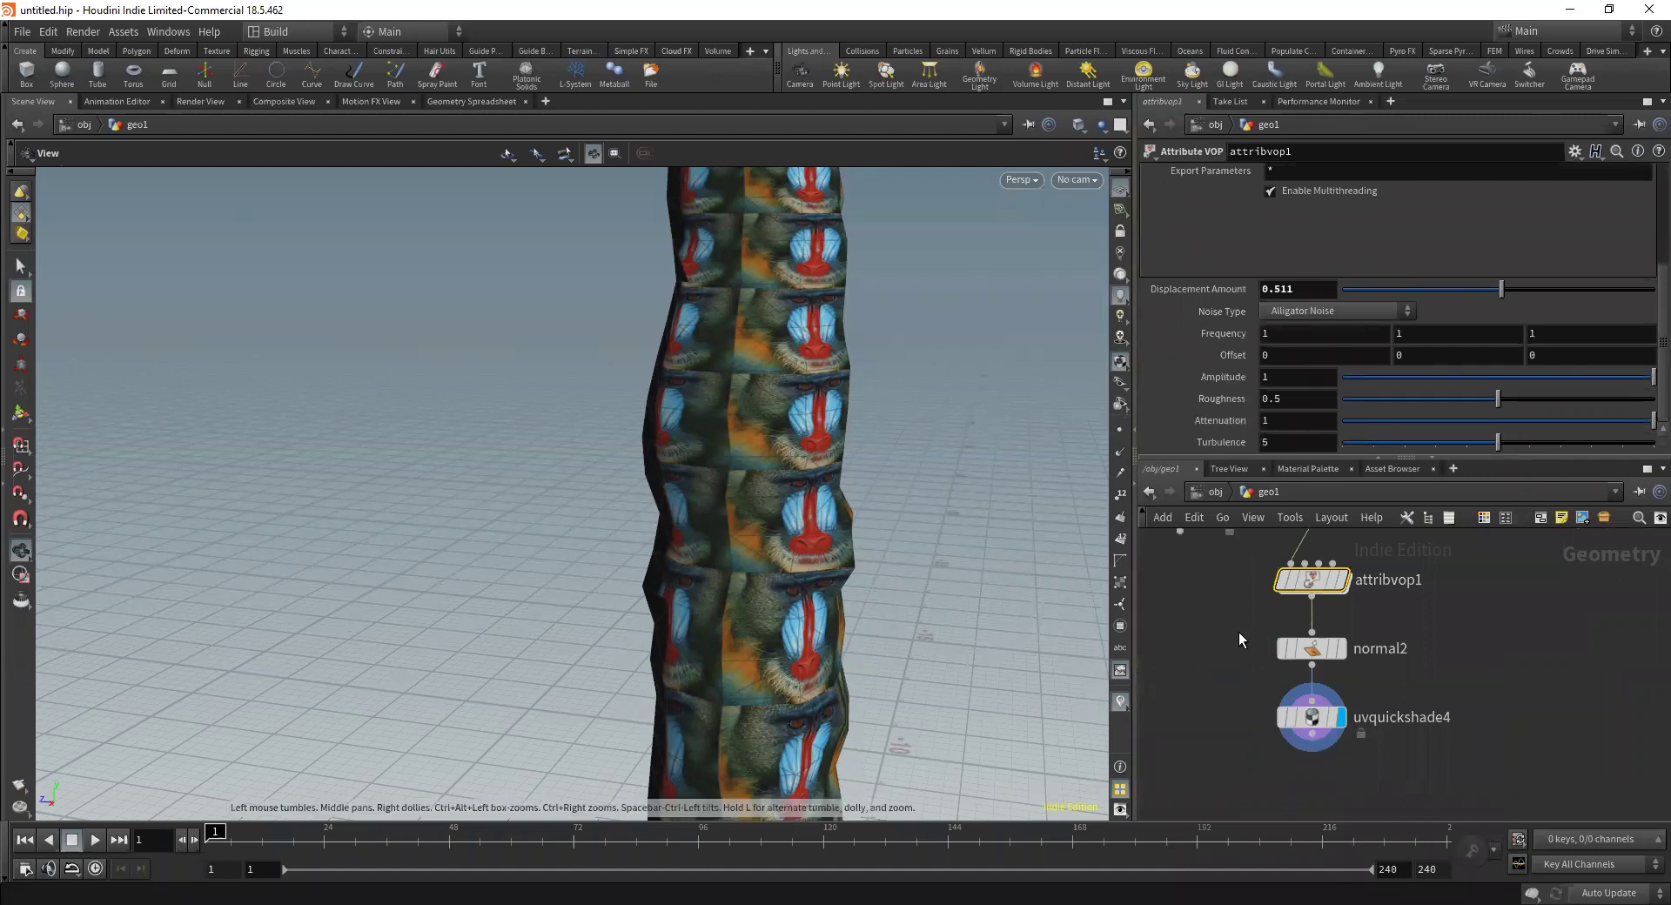
Insert a Subdivide node between fuse1 and attribvop1 and inspect the smoothed trunk
scroll(1240, 632, "down", 4)
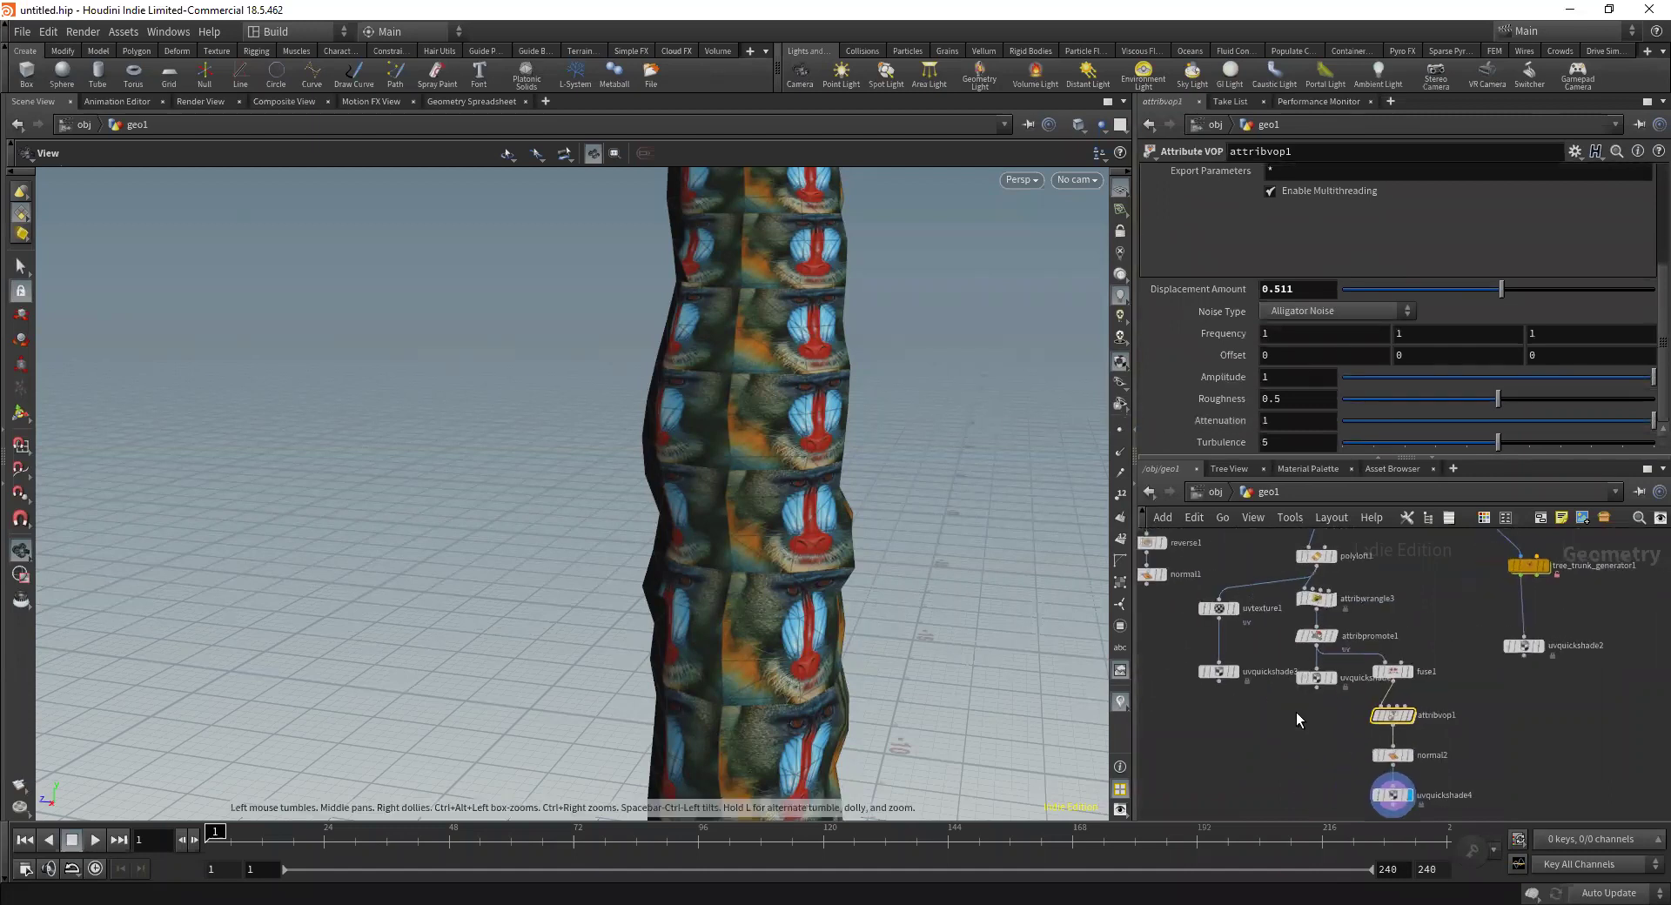
key("Tab")
type("su")
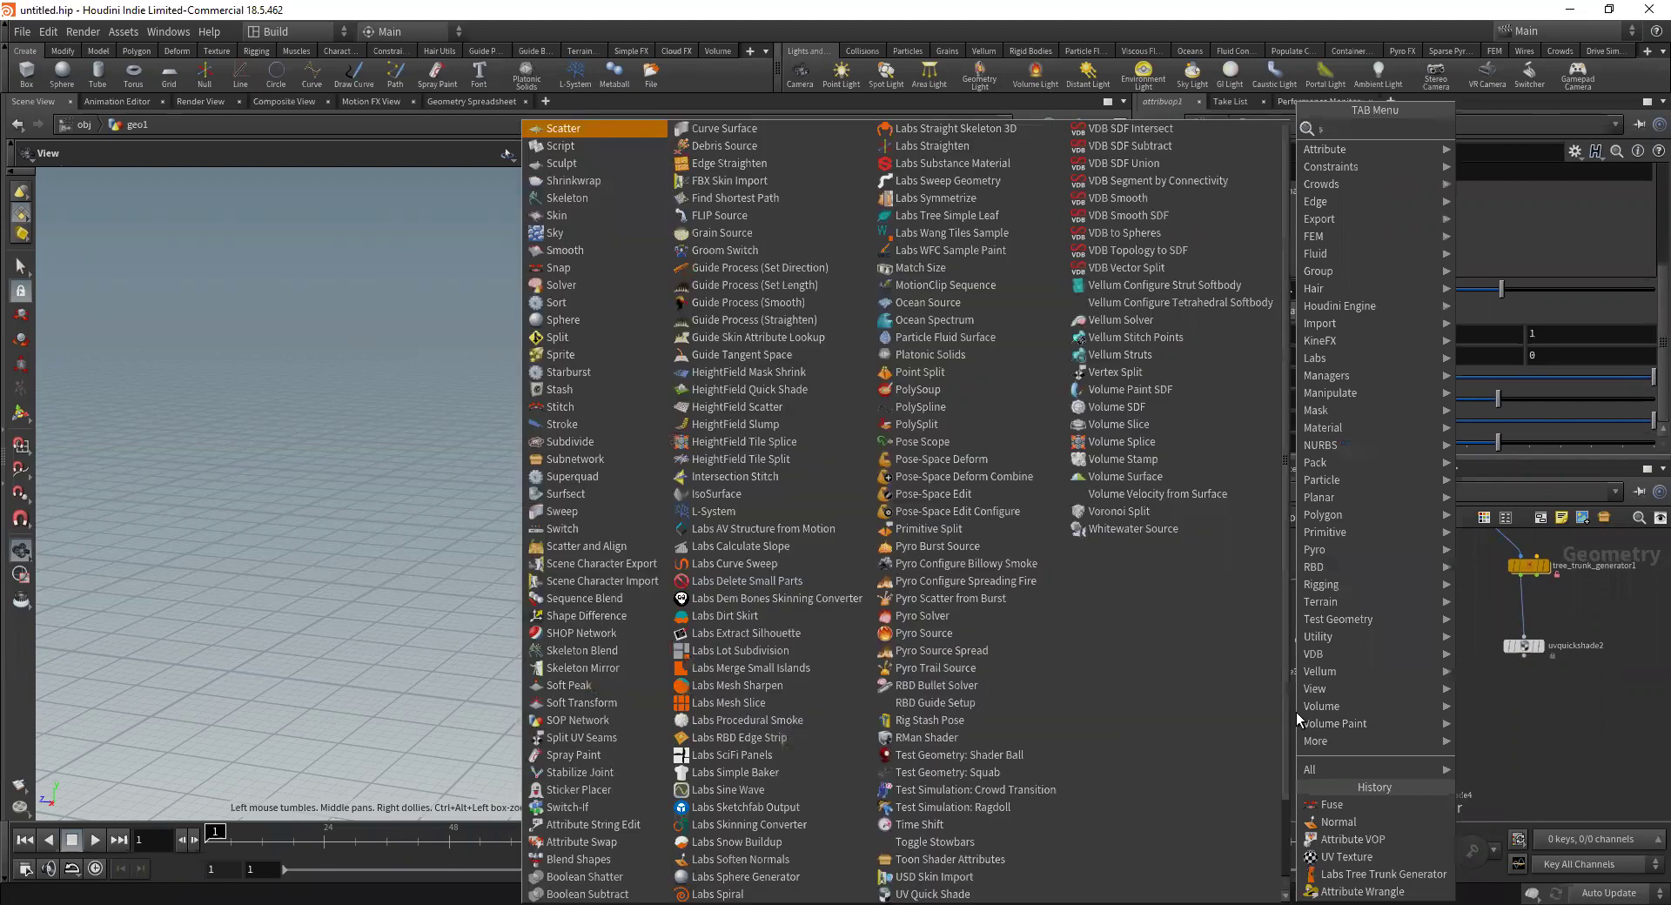
key("Return")
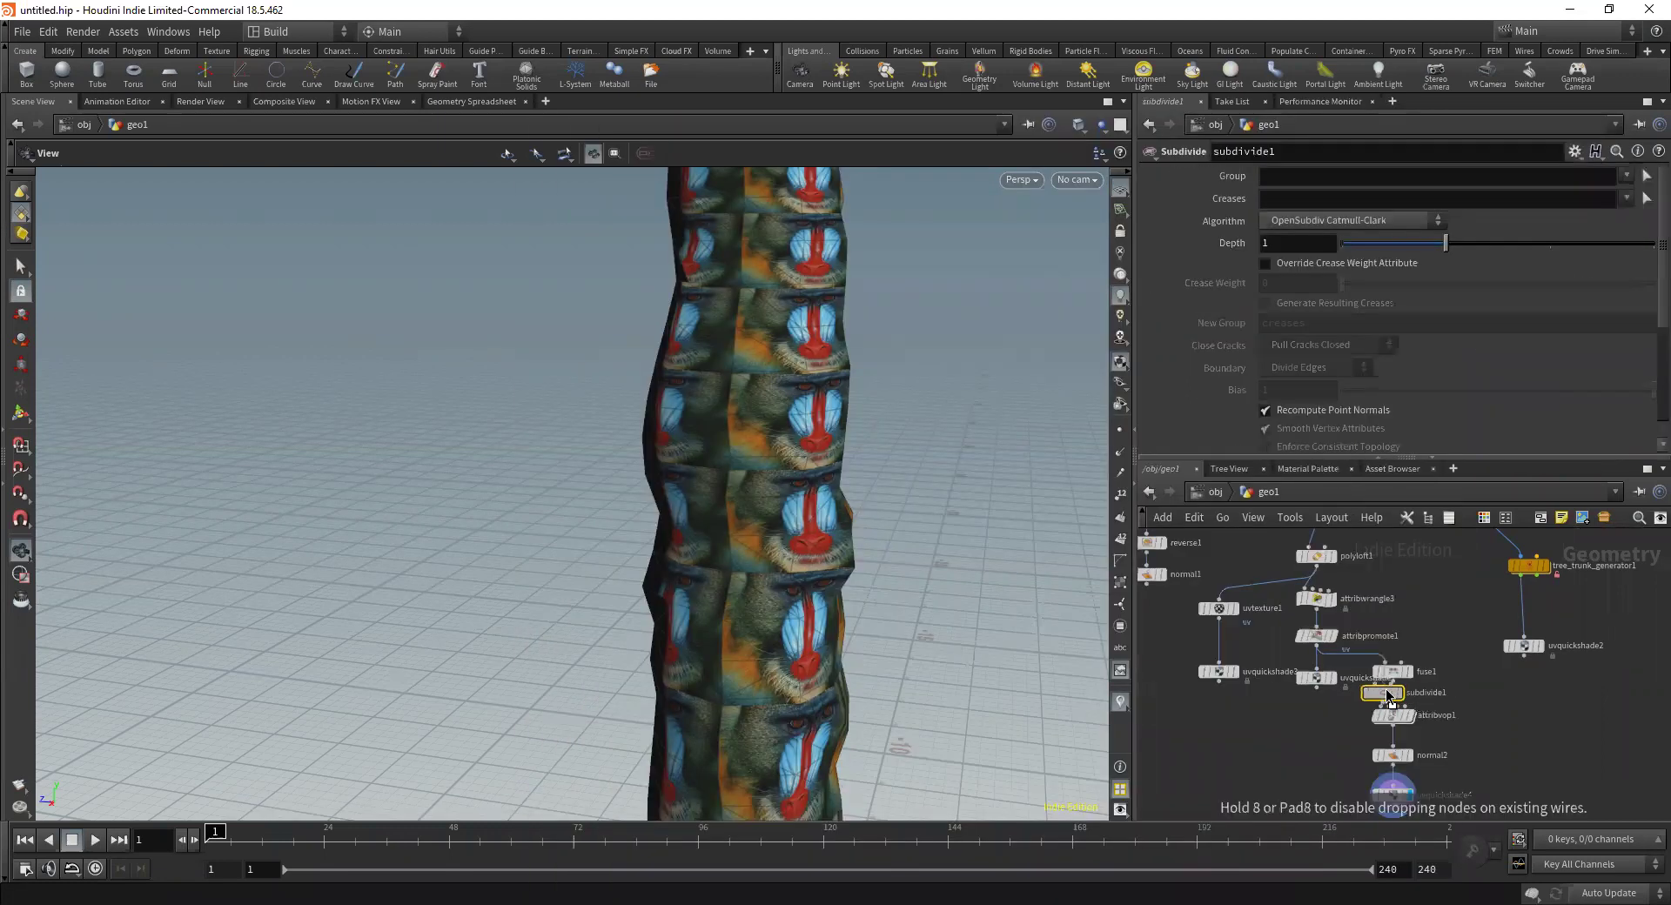
left_click(1392, 710)
left_click_drag(868, 429, 955, 459)
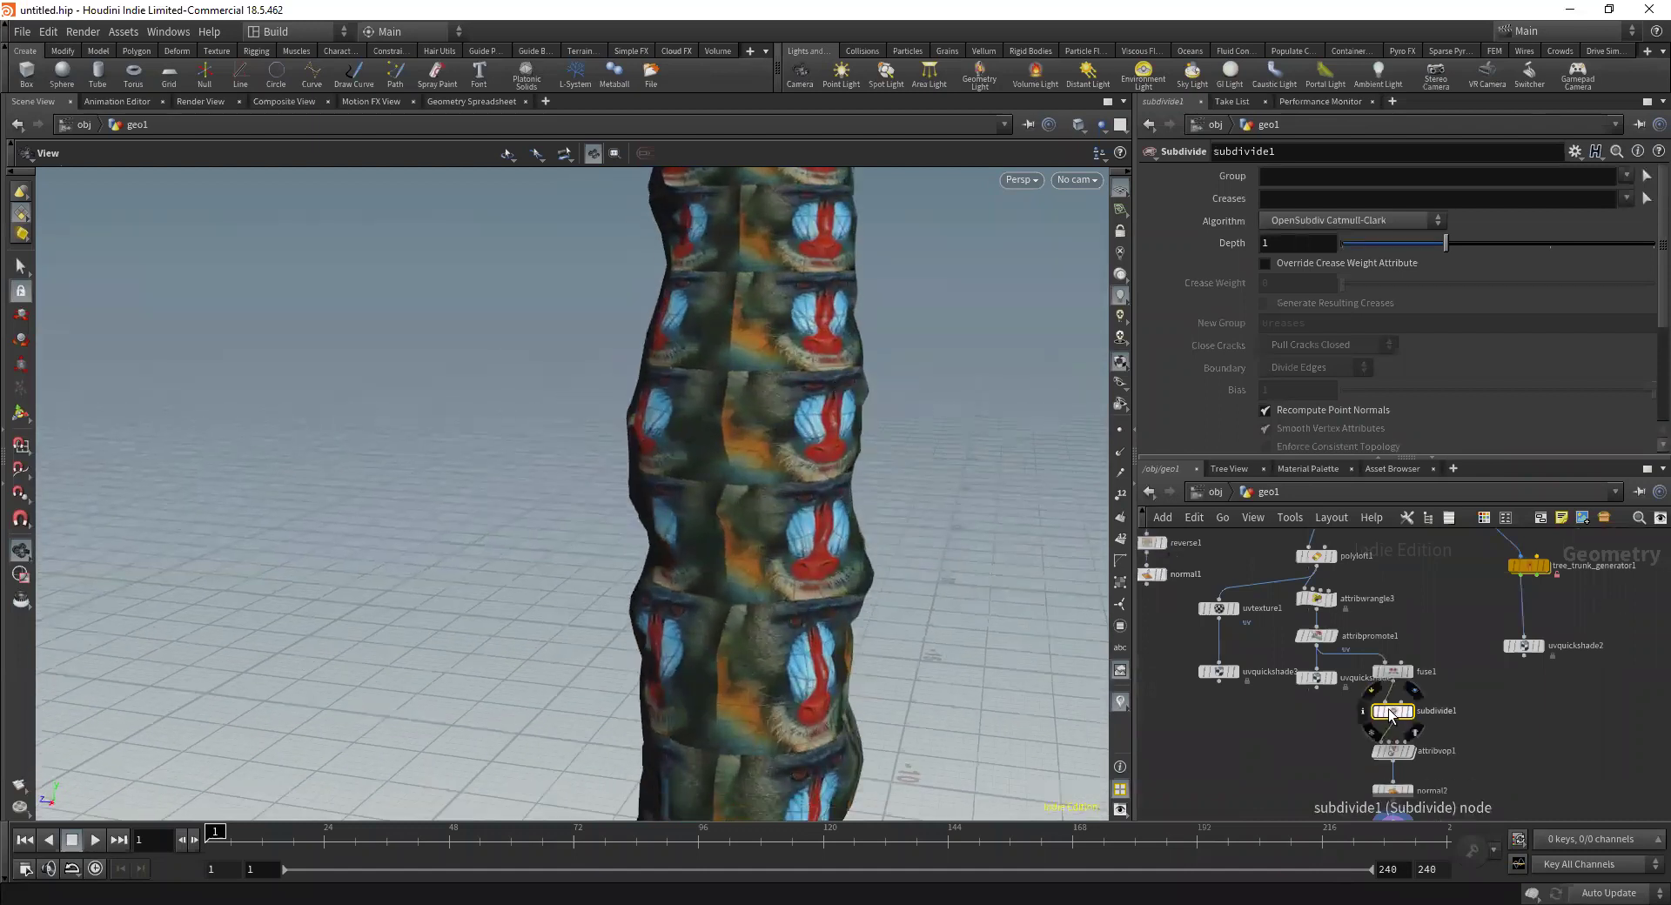
Review polyloft1's settings and delete the Subdivide node between fuse1 and attribvop1
middle_click_drag(1287, 647, 1294, 746)
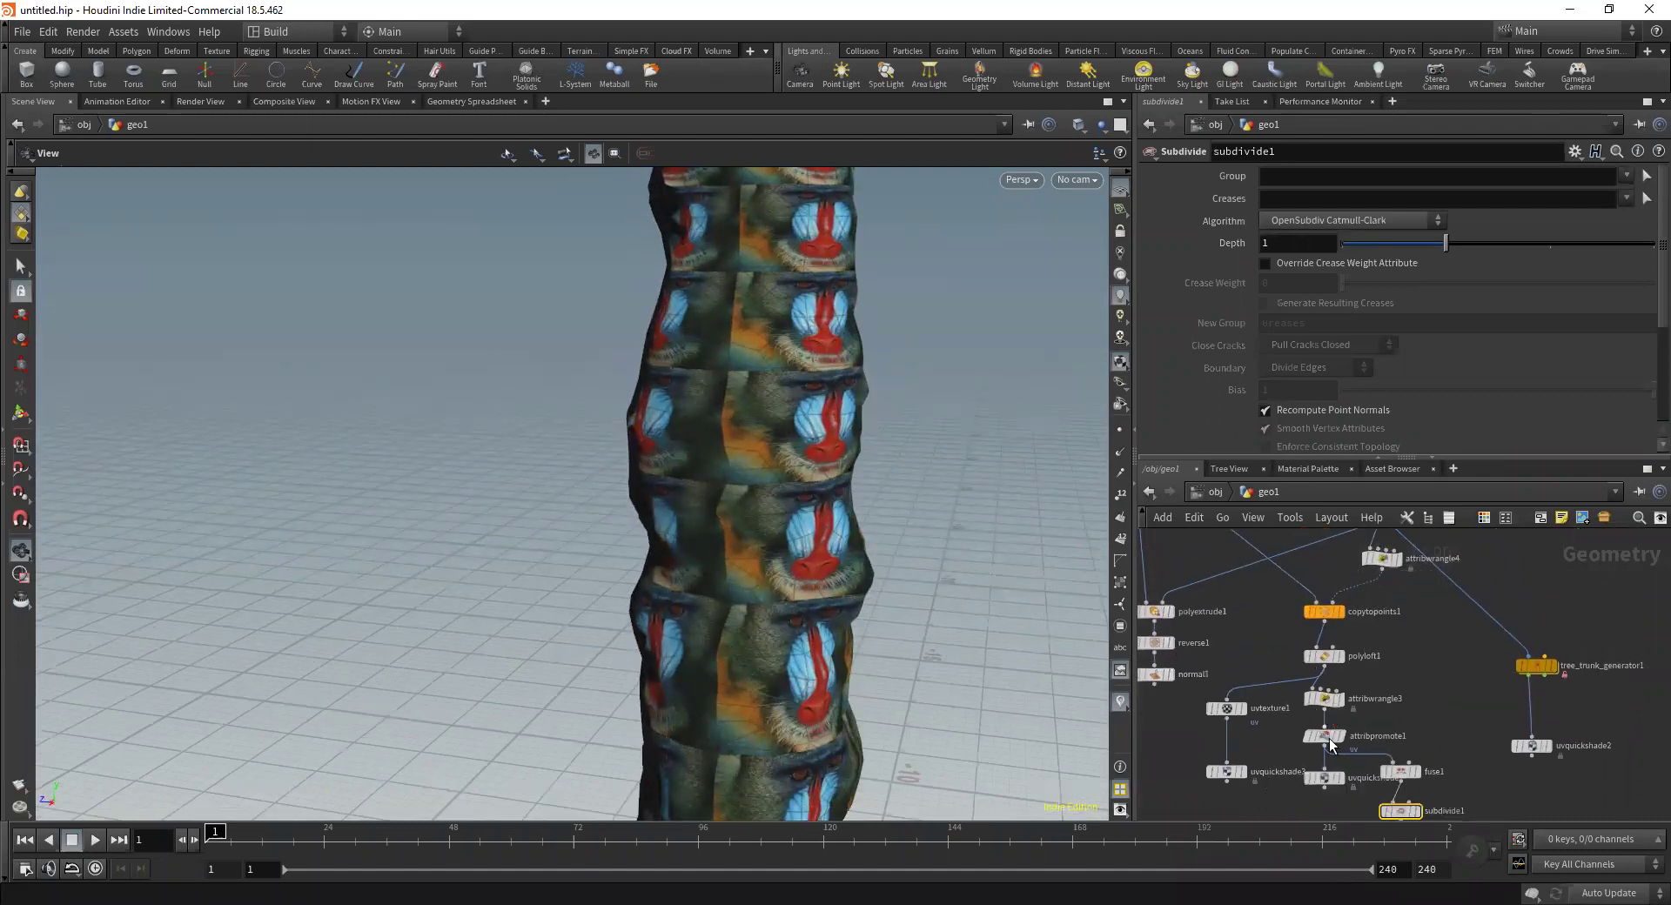
scroll(1325, 740, "up", 3)
left_click(1320, 627)
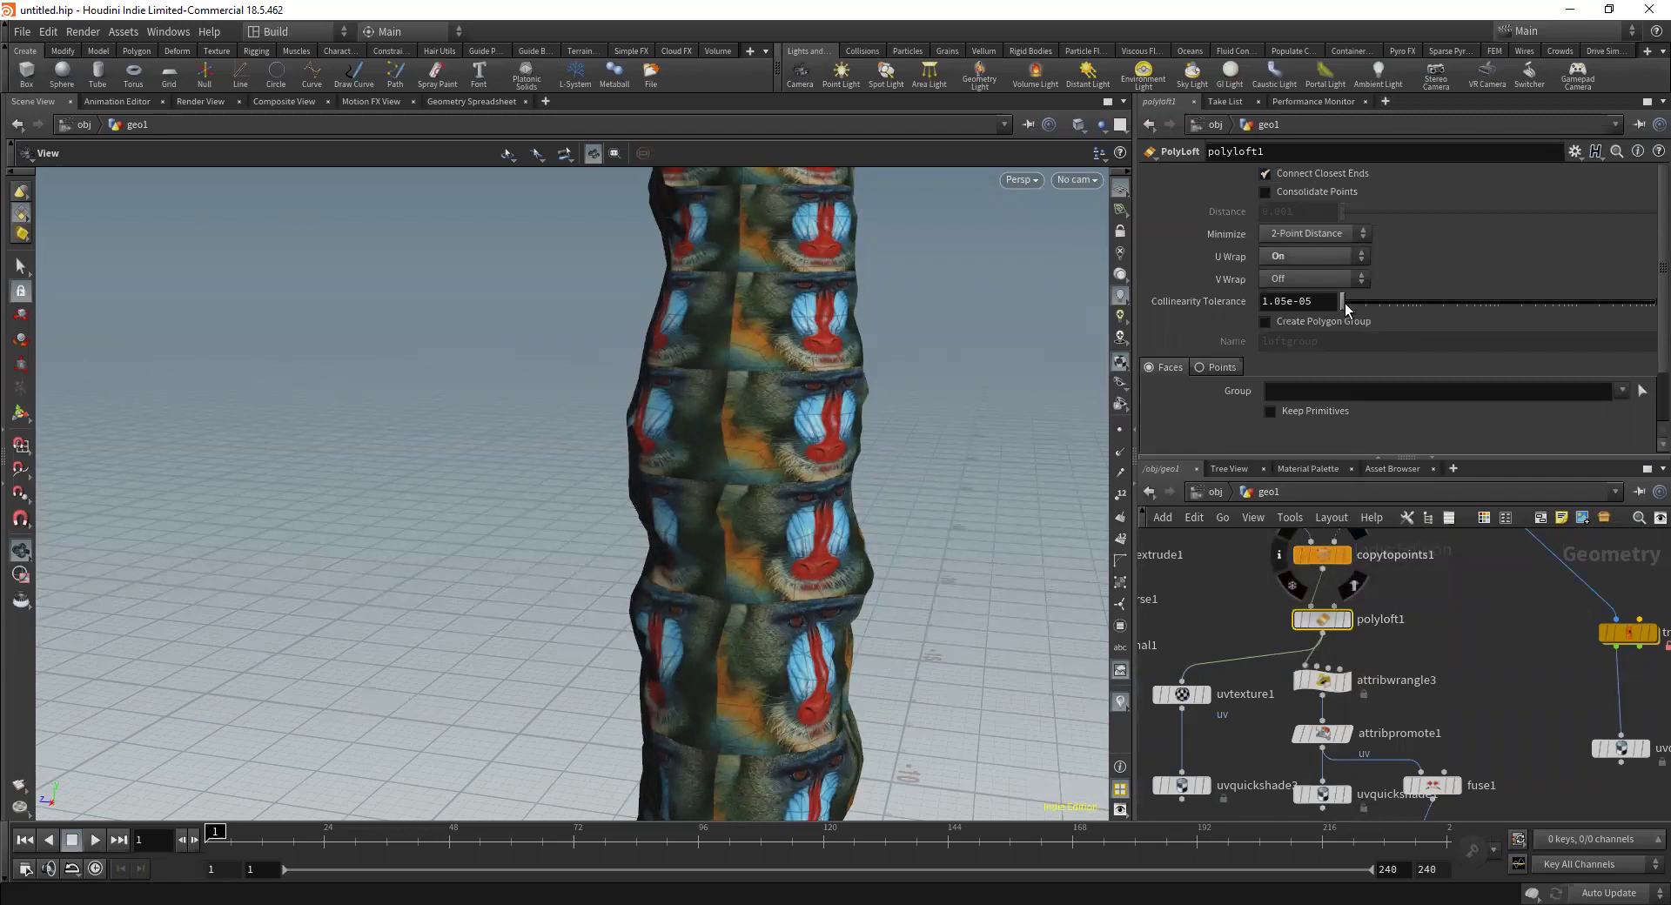
middle_click_drag(1393, 580, 1396, 637)
scroll(1396, 637, "down", 3)
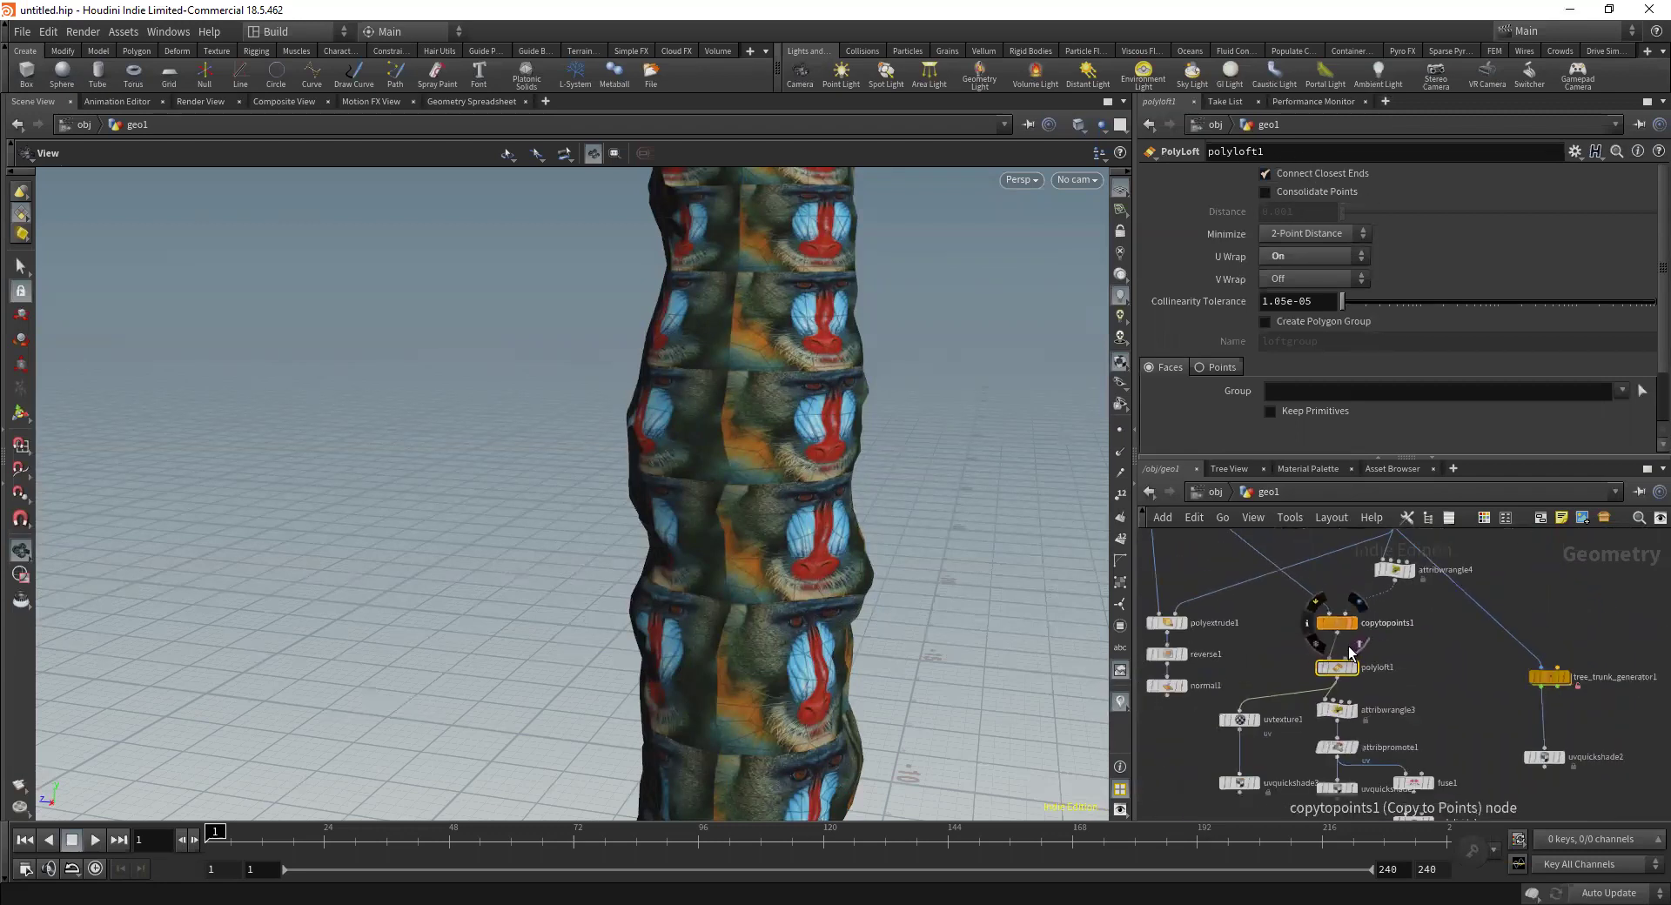
middle_click_drag(1246, 608, 1285, 557)
middle_click_drag(1494, 745, 1463, 615)
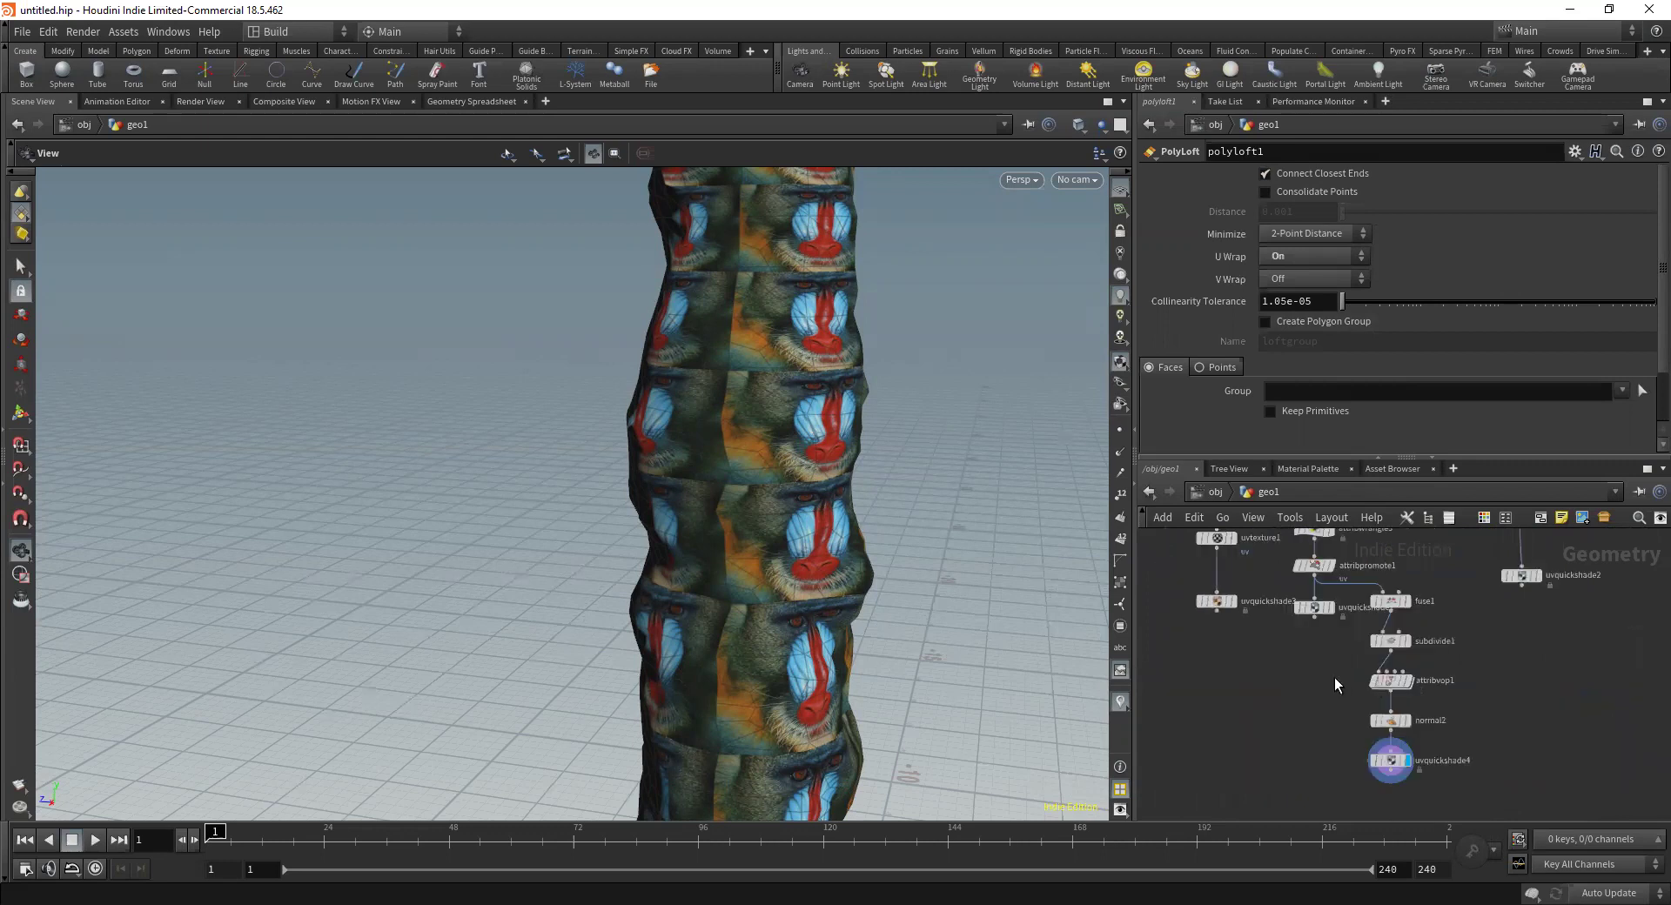
left_click(1393, 641)
left_click(1390, 760)
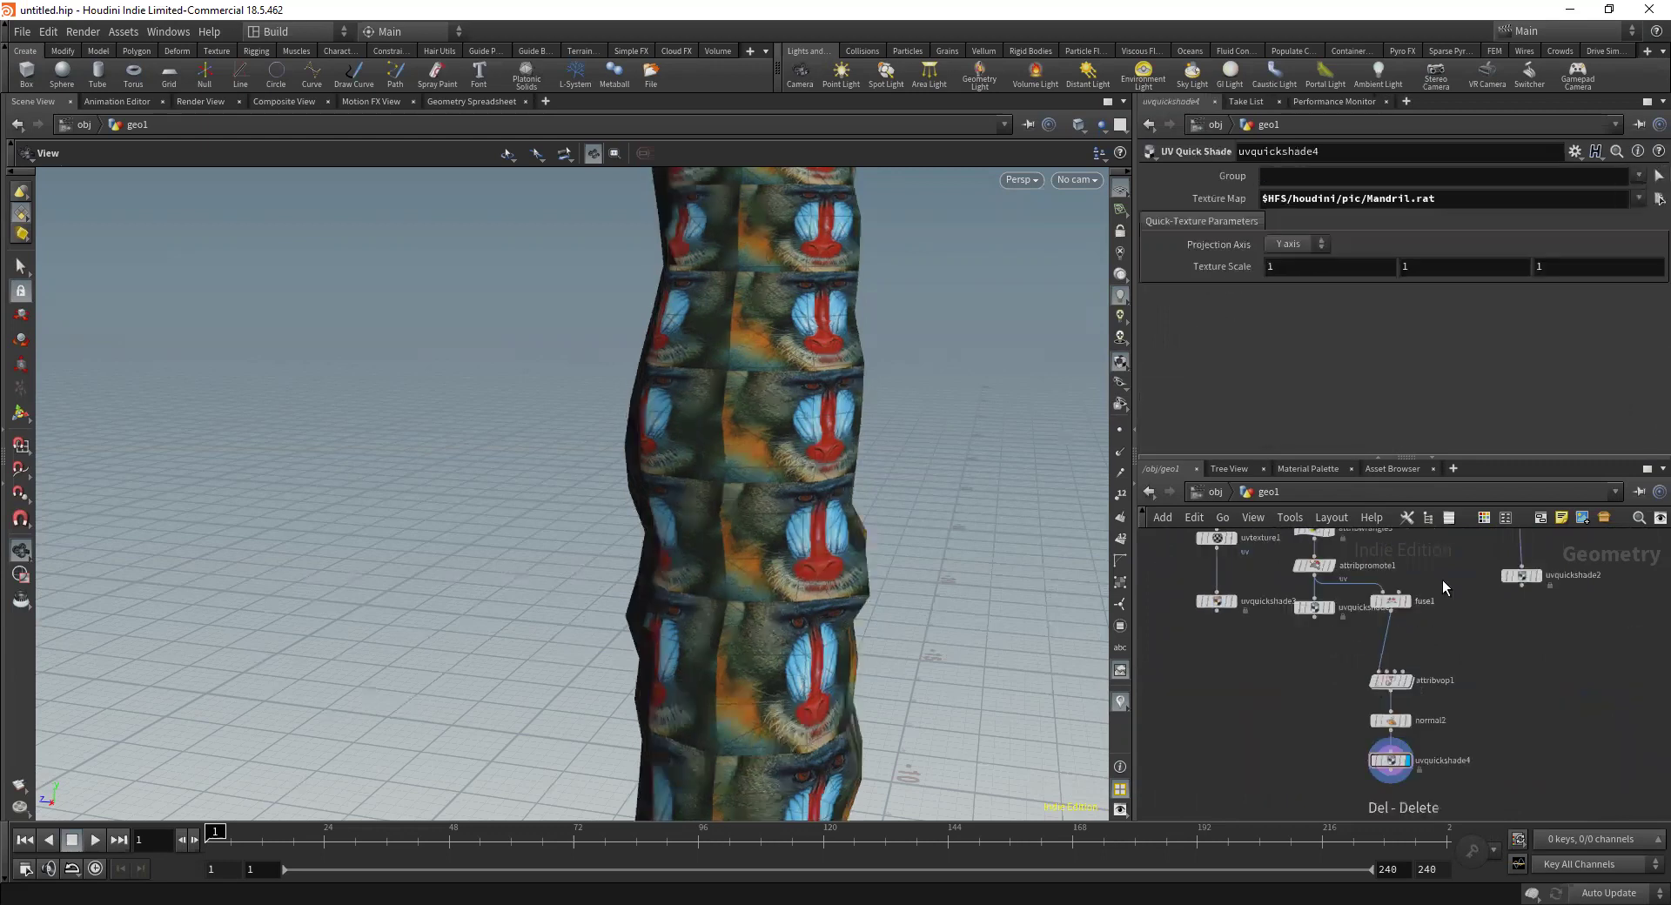
Set circle1's Divisions to 20, raise them to 50, and inspect the trunk's surface
scroll(1480, 679, "down", 4)
scroll(1303, 642, "up", 4)
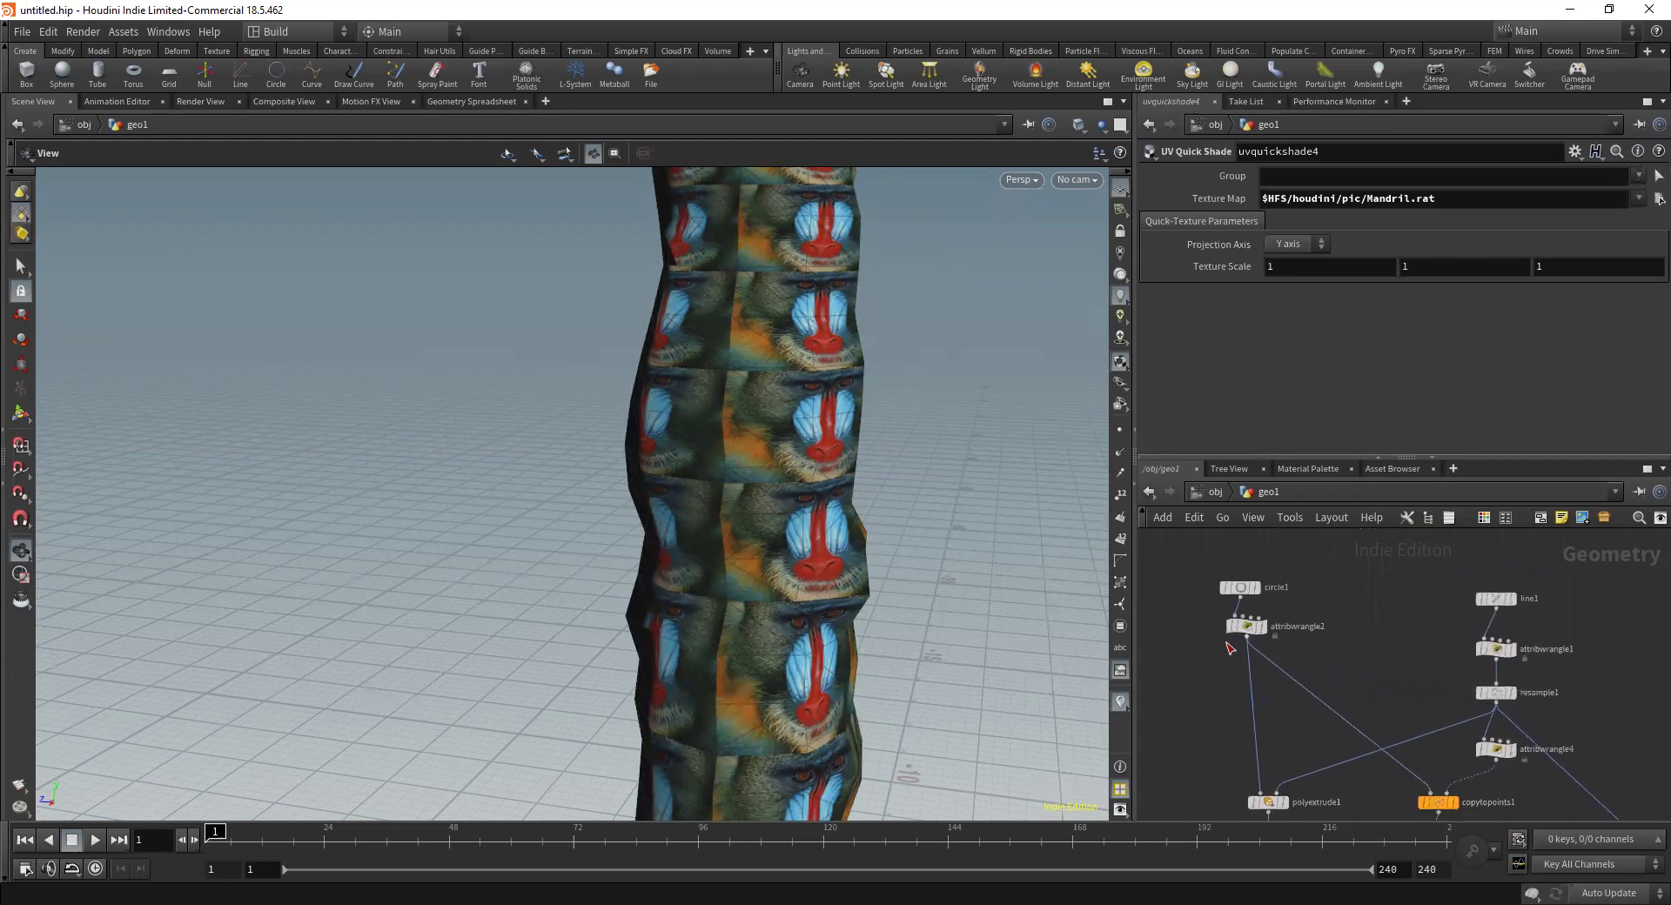
left_click(1241, 588)
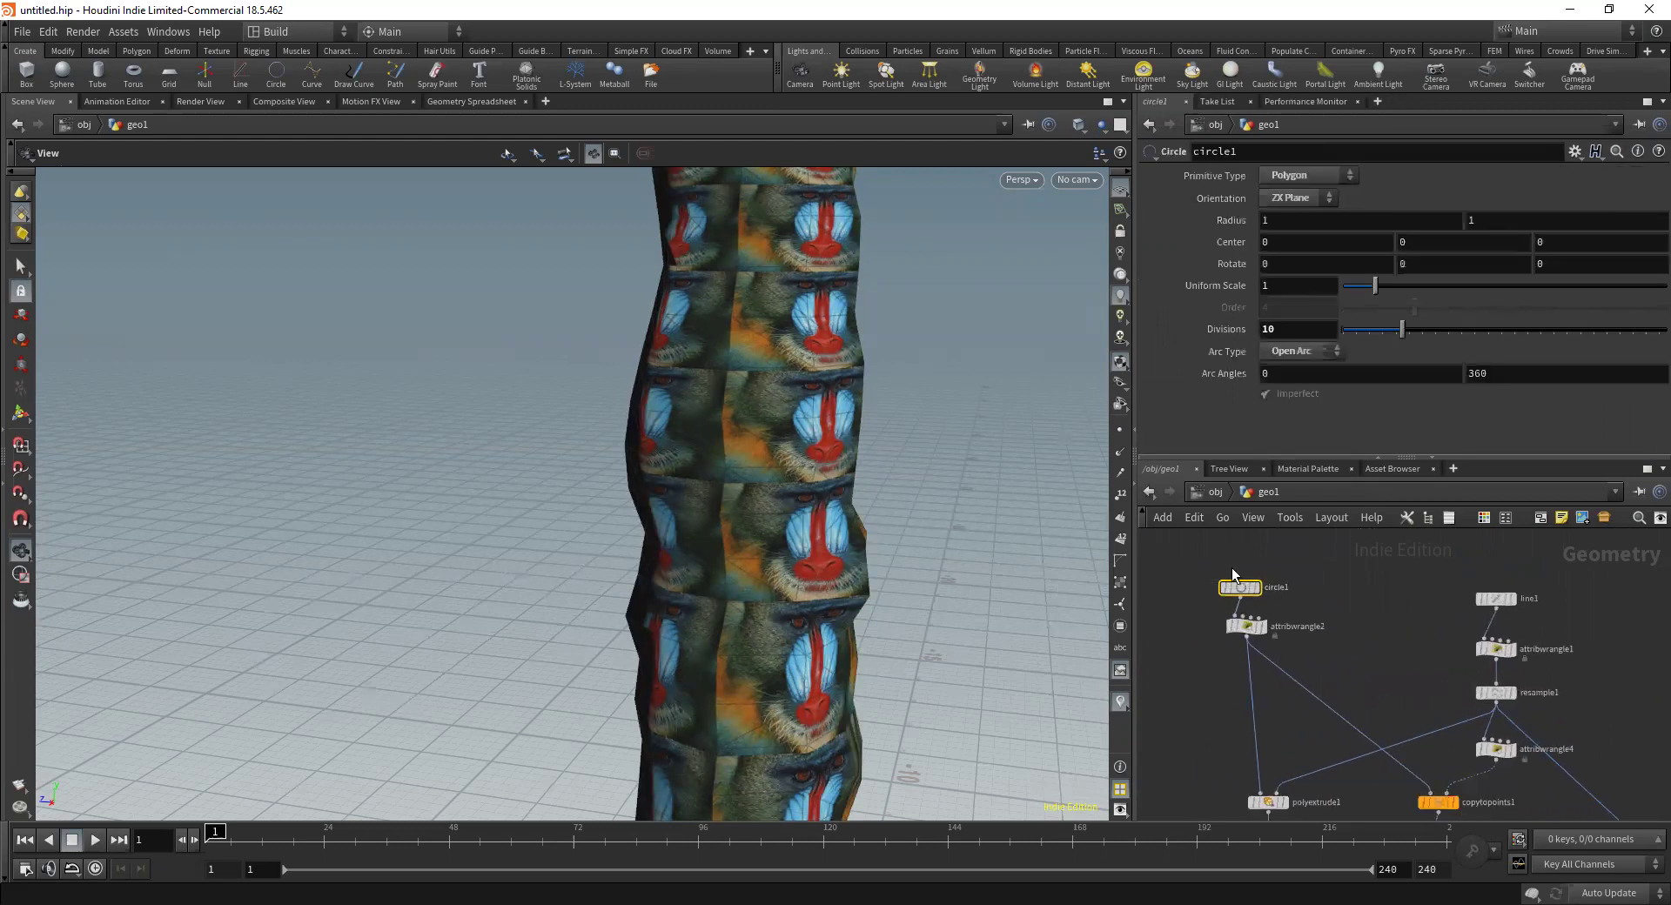
left_click(1284, 328)
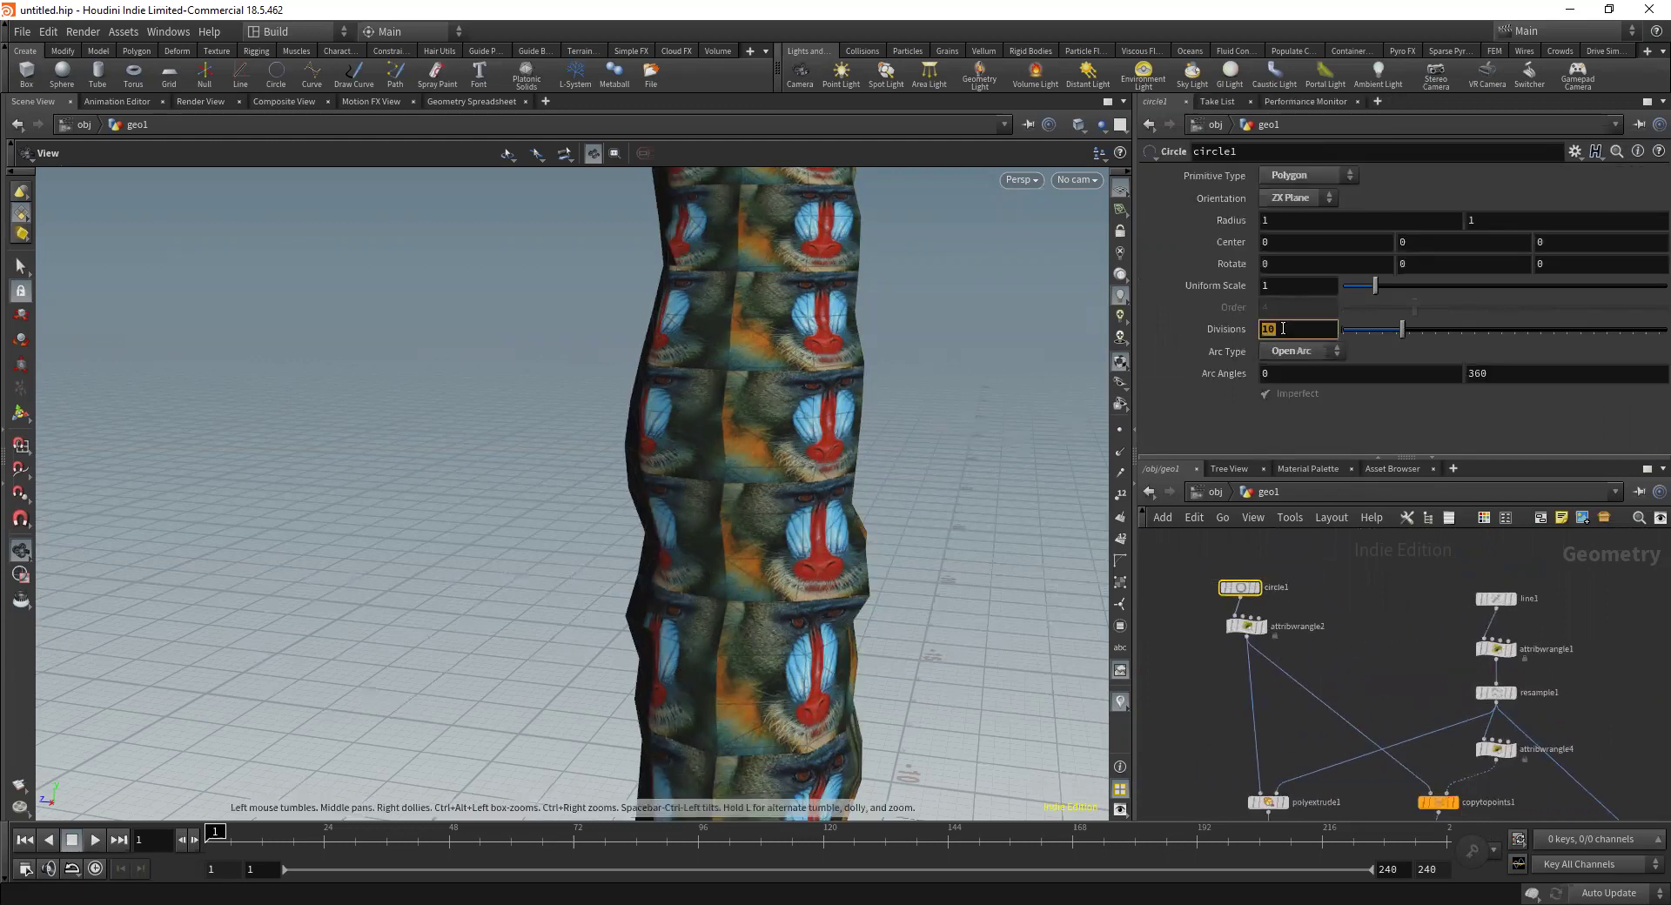
type("20")
key("Return")
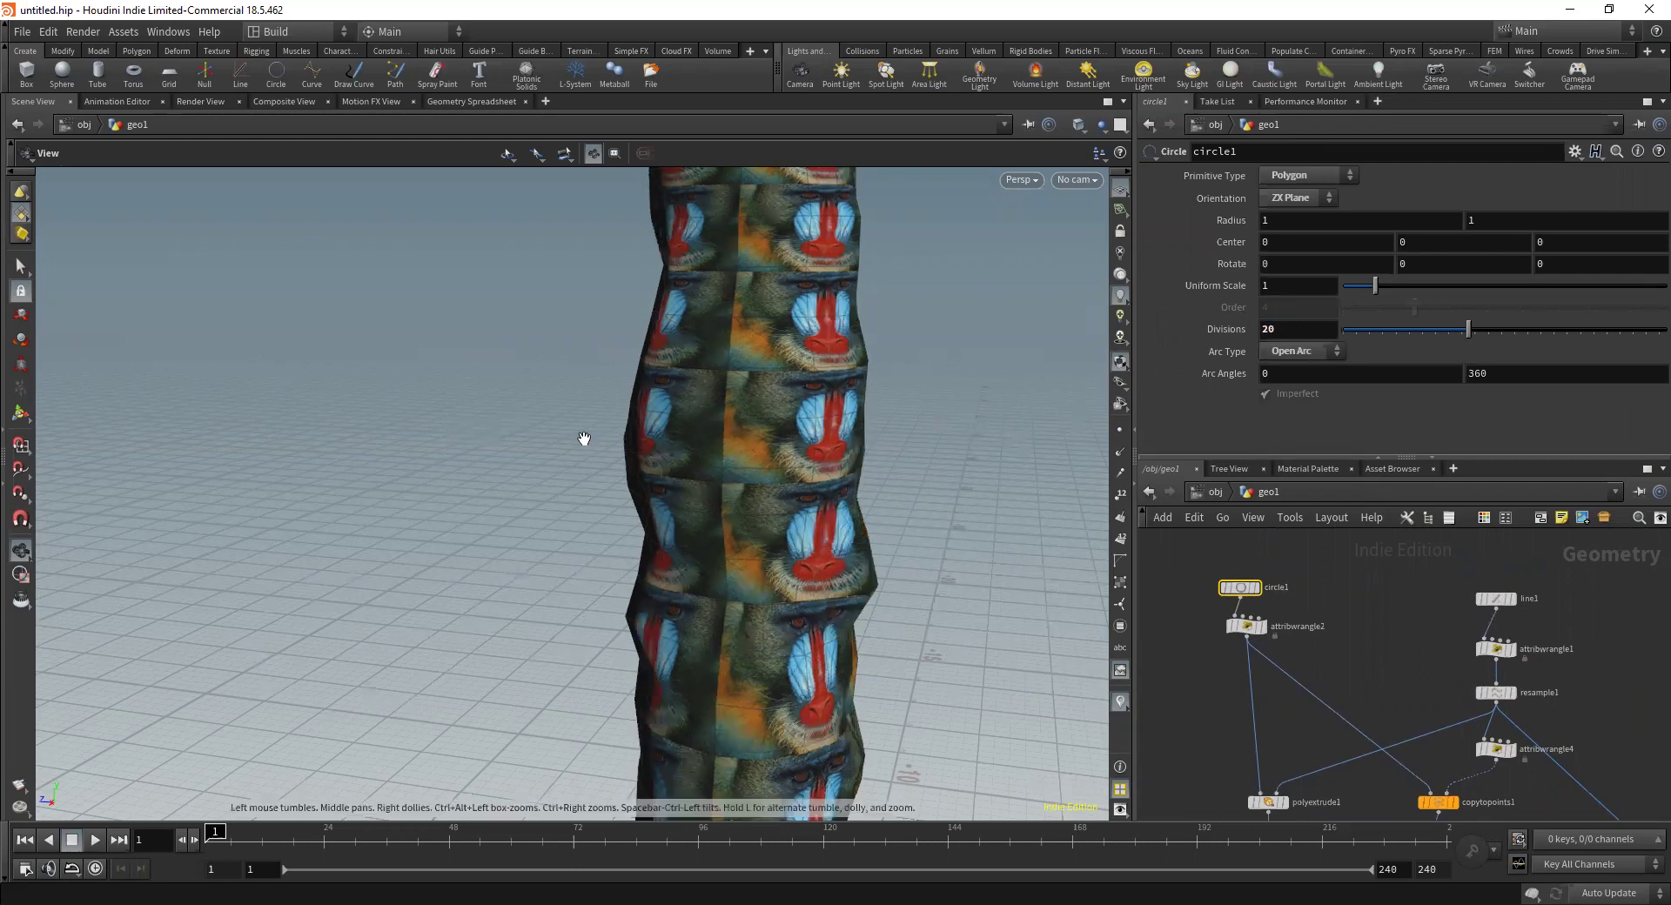
left_click(1271, 324)
type("50")
key("Return")
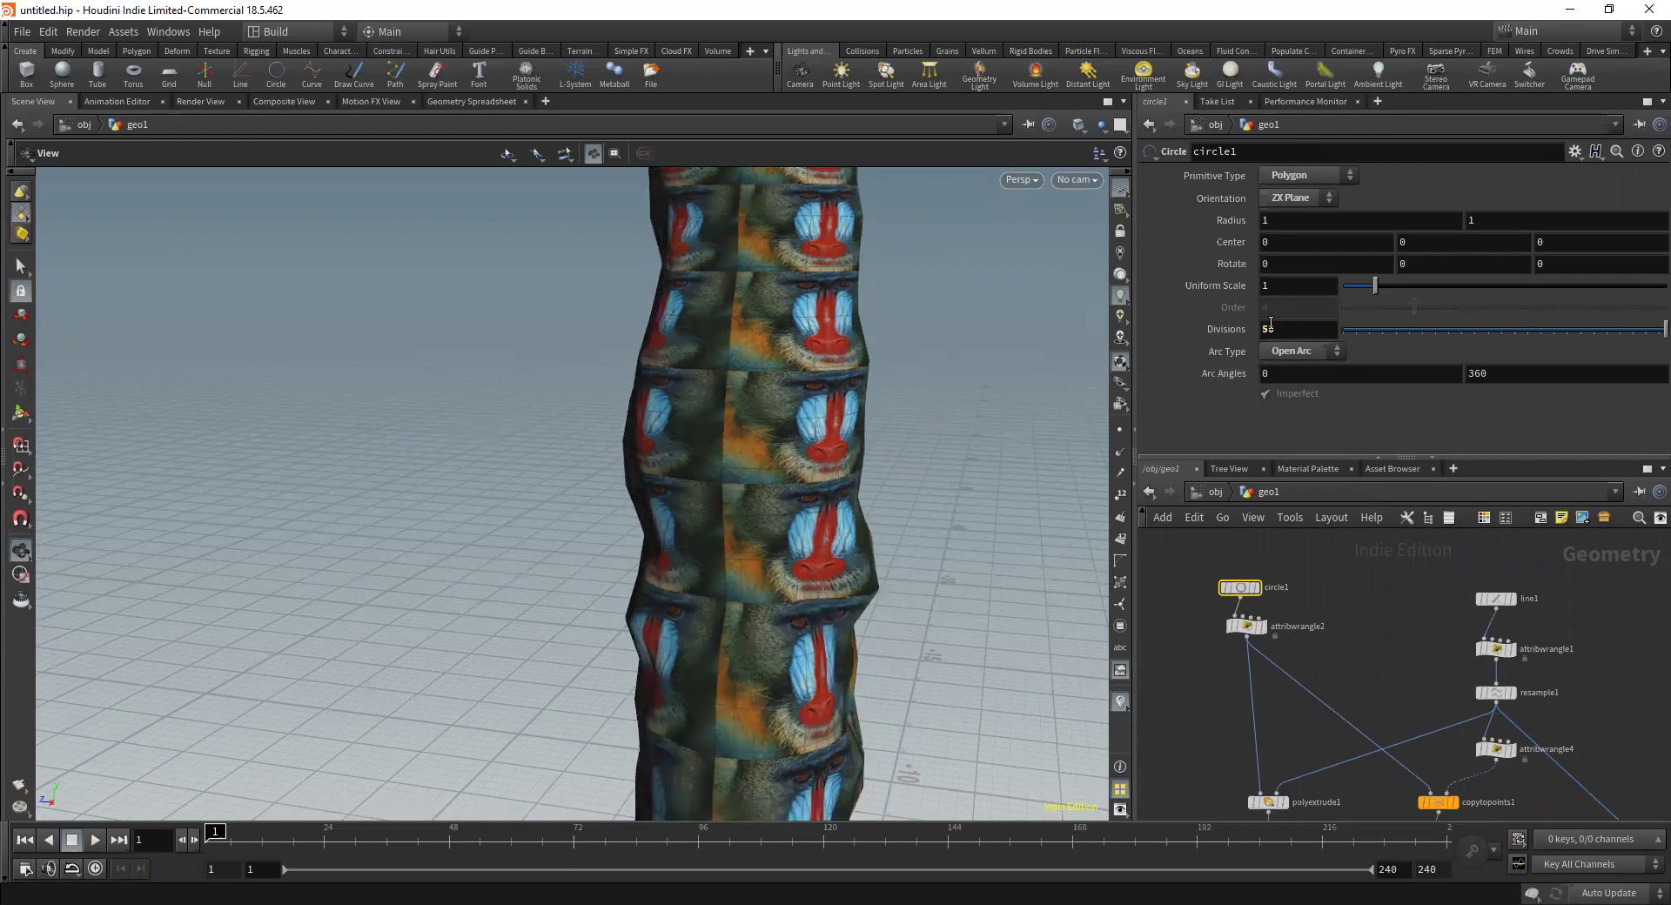
left_click_drag(634, 429, 866, 406)
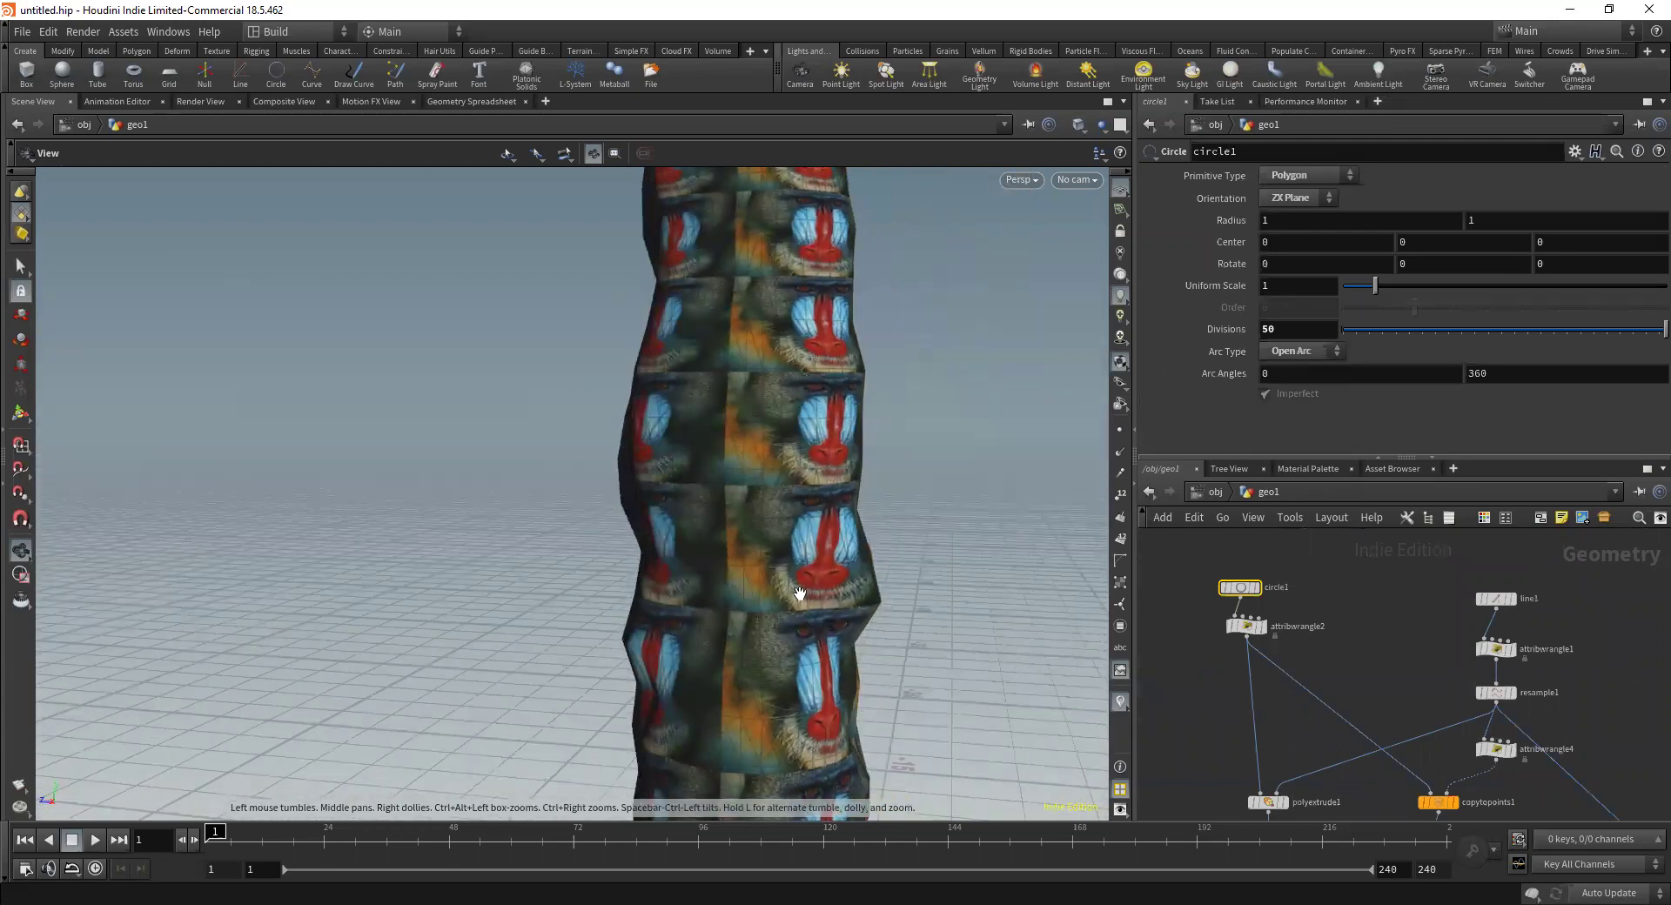
Set resample1's Segments to 100, raise them to 200, and inspect the denser displaced trunk
middle_click_drag(1434, 655, 1400, 630)
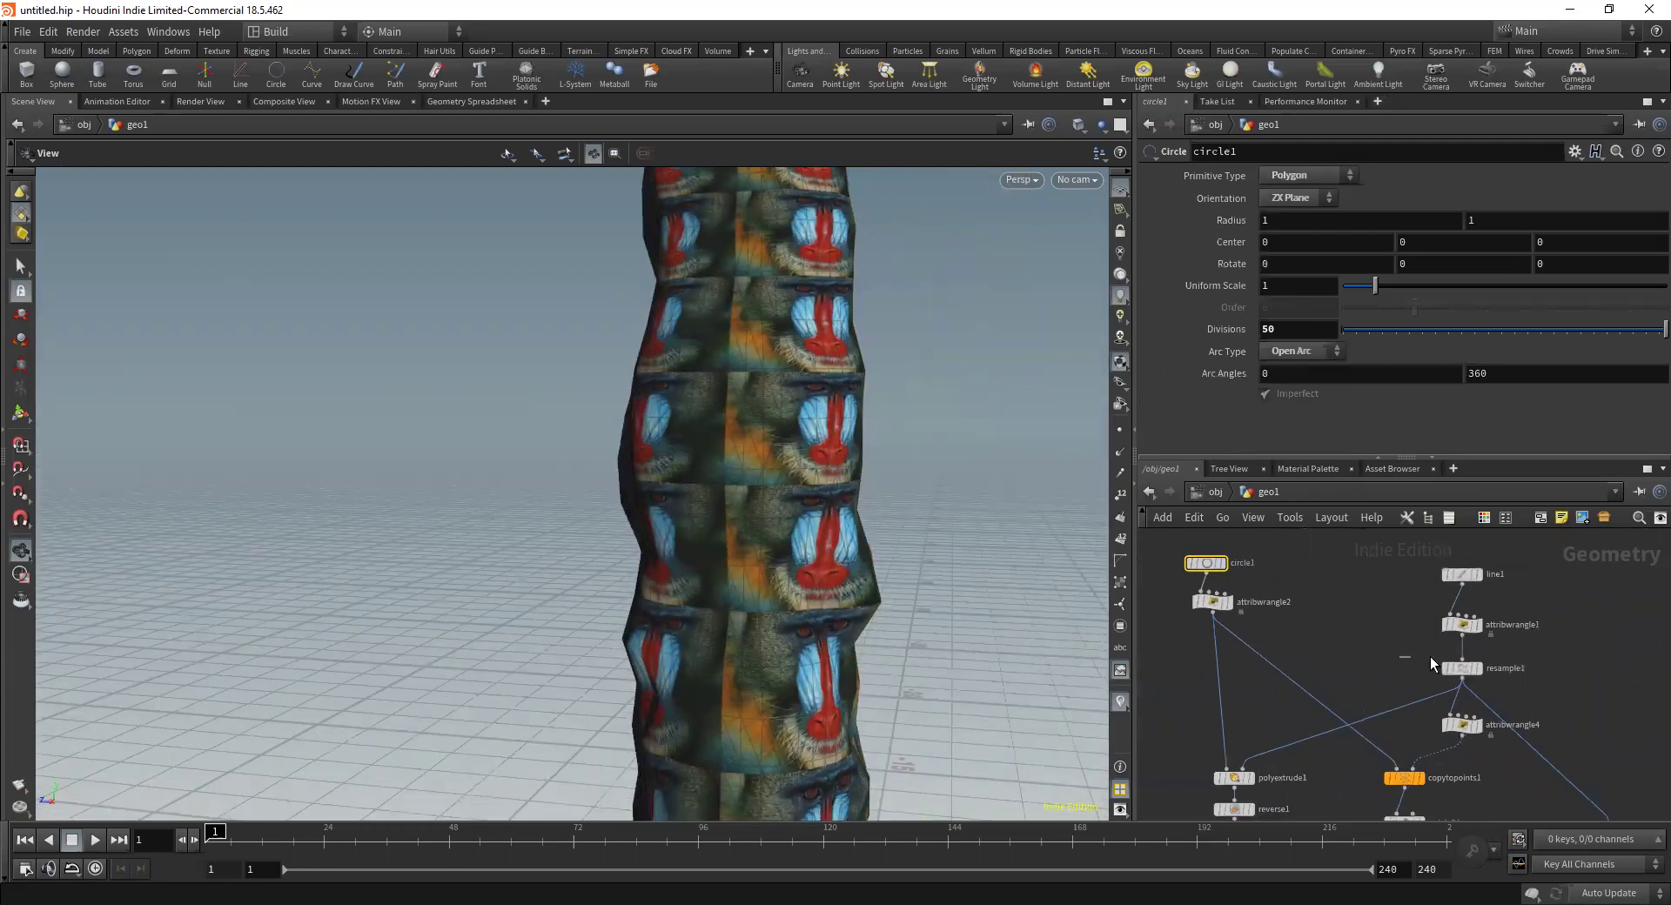
left_click(1462, 668)
double_click(1272, 223)
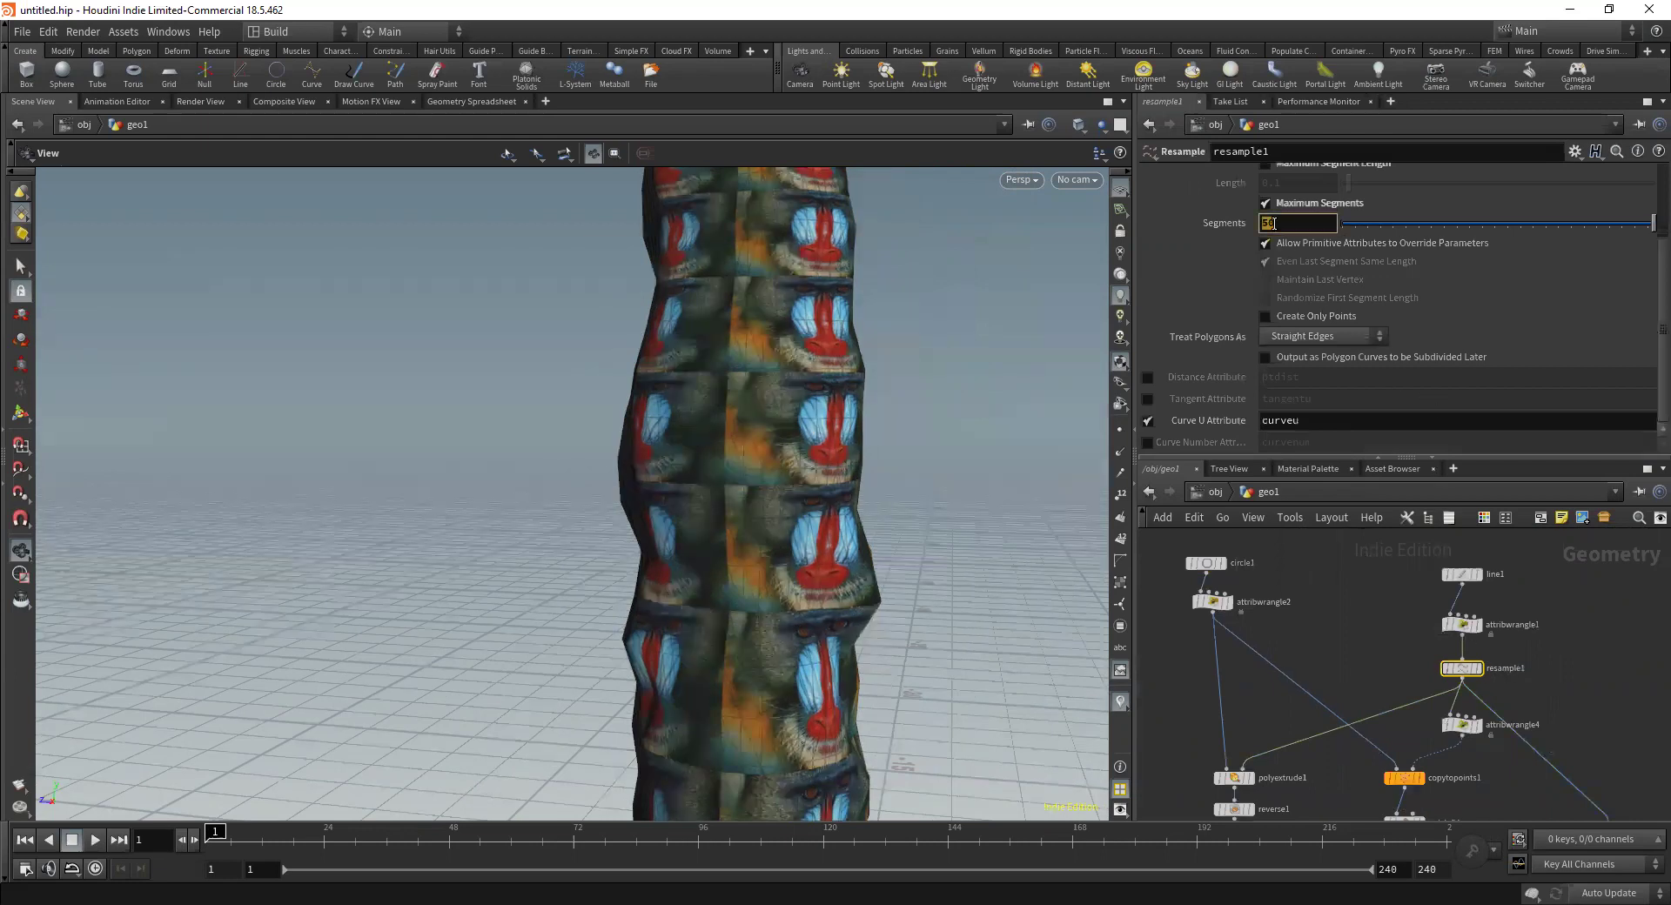
type("100")
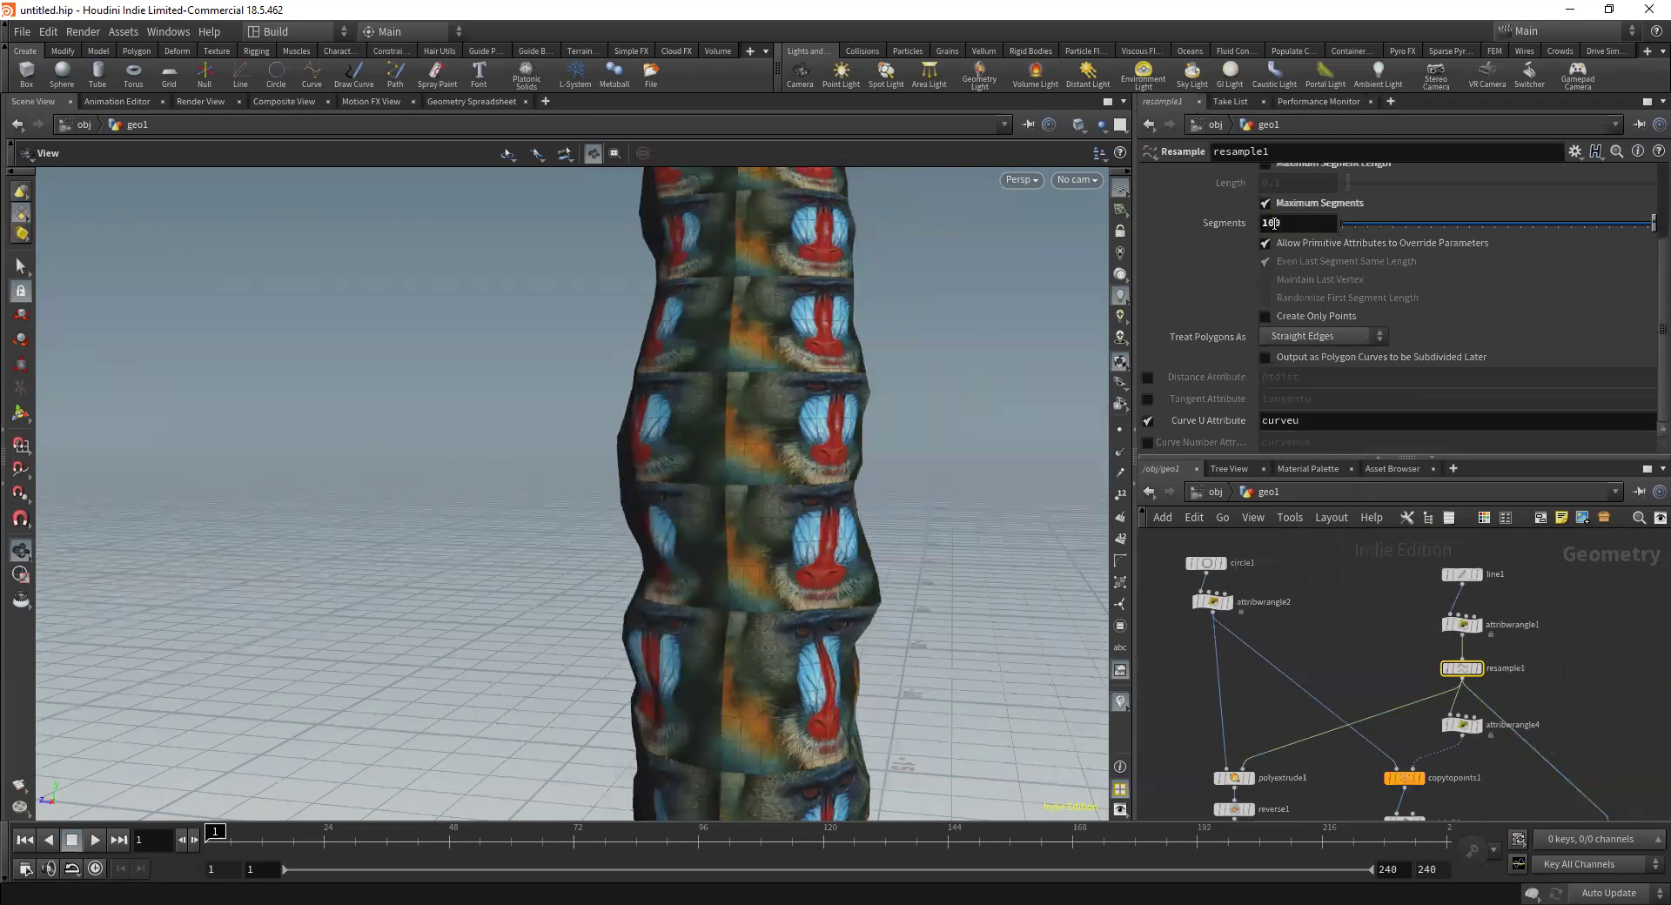
double_click(1271, 222)
type("200")
key("Return")
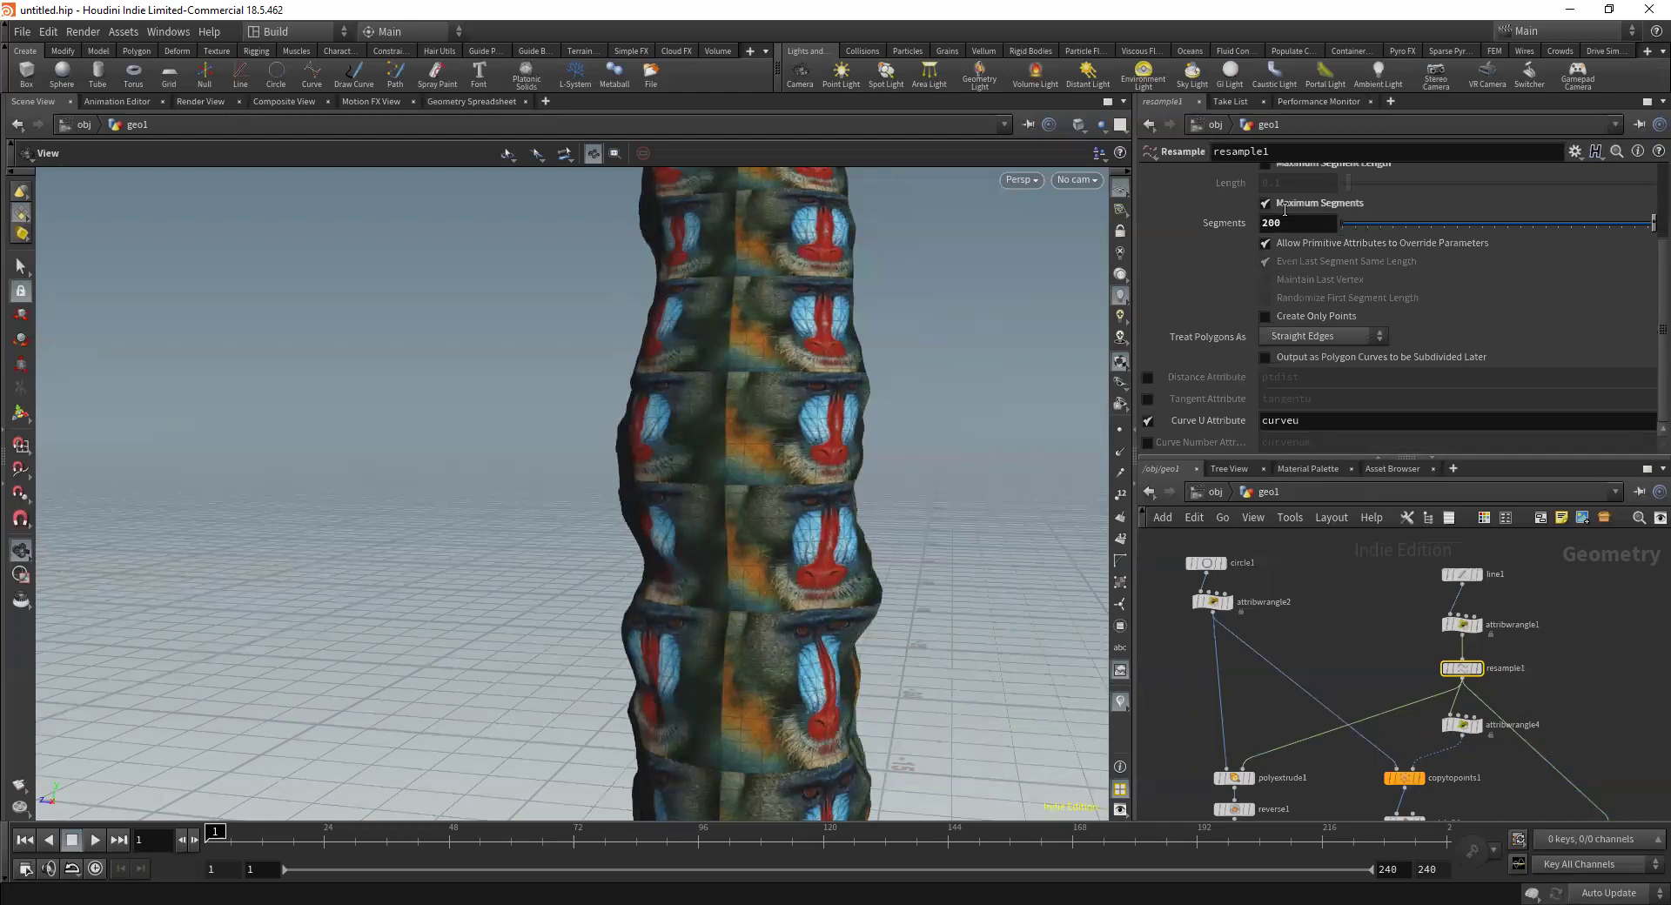
left_click_drag(789, 437, 753, 439)
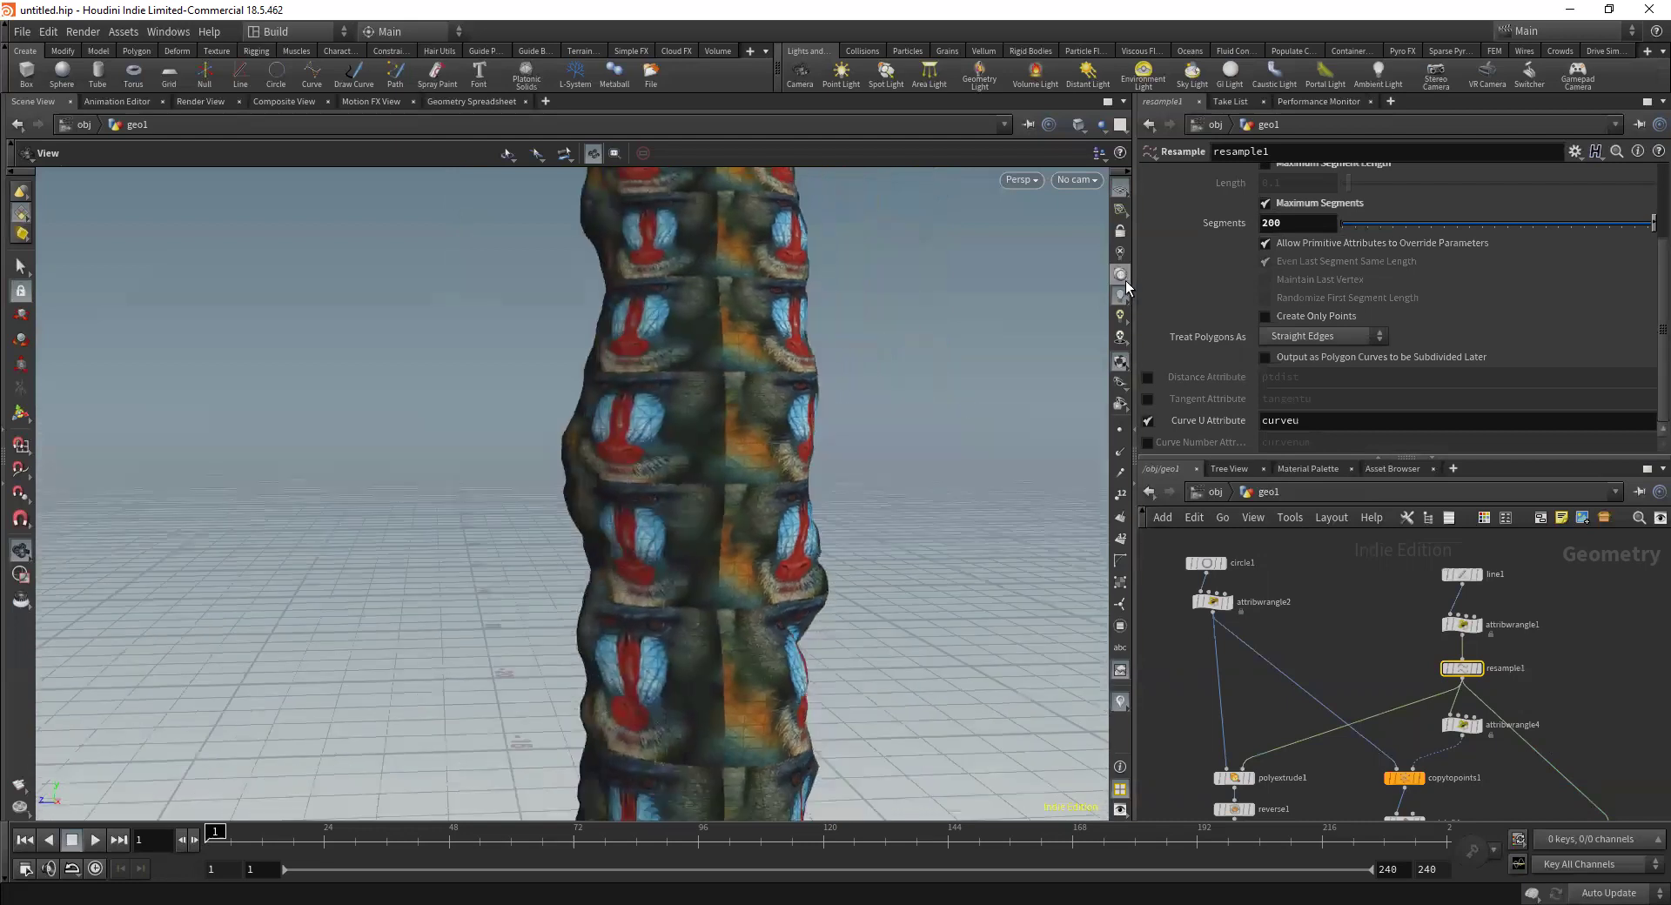
left_click_drag(753, 348, 1026, 451)
Display normal2 and examine the untextured trunk as a whole, down to its flared base
middle_click_drag(1328, 714, 1248, 522)
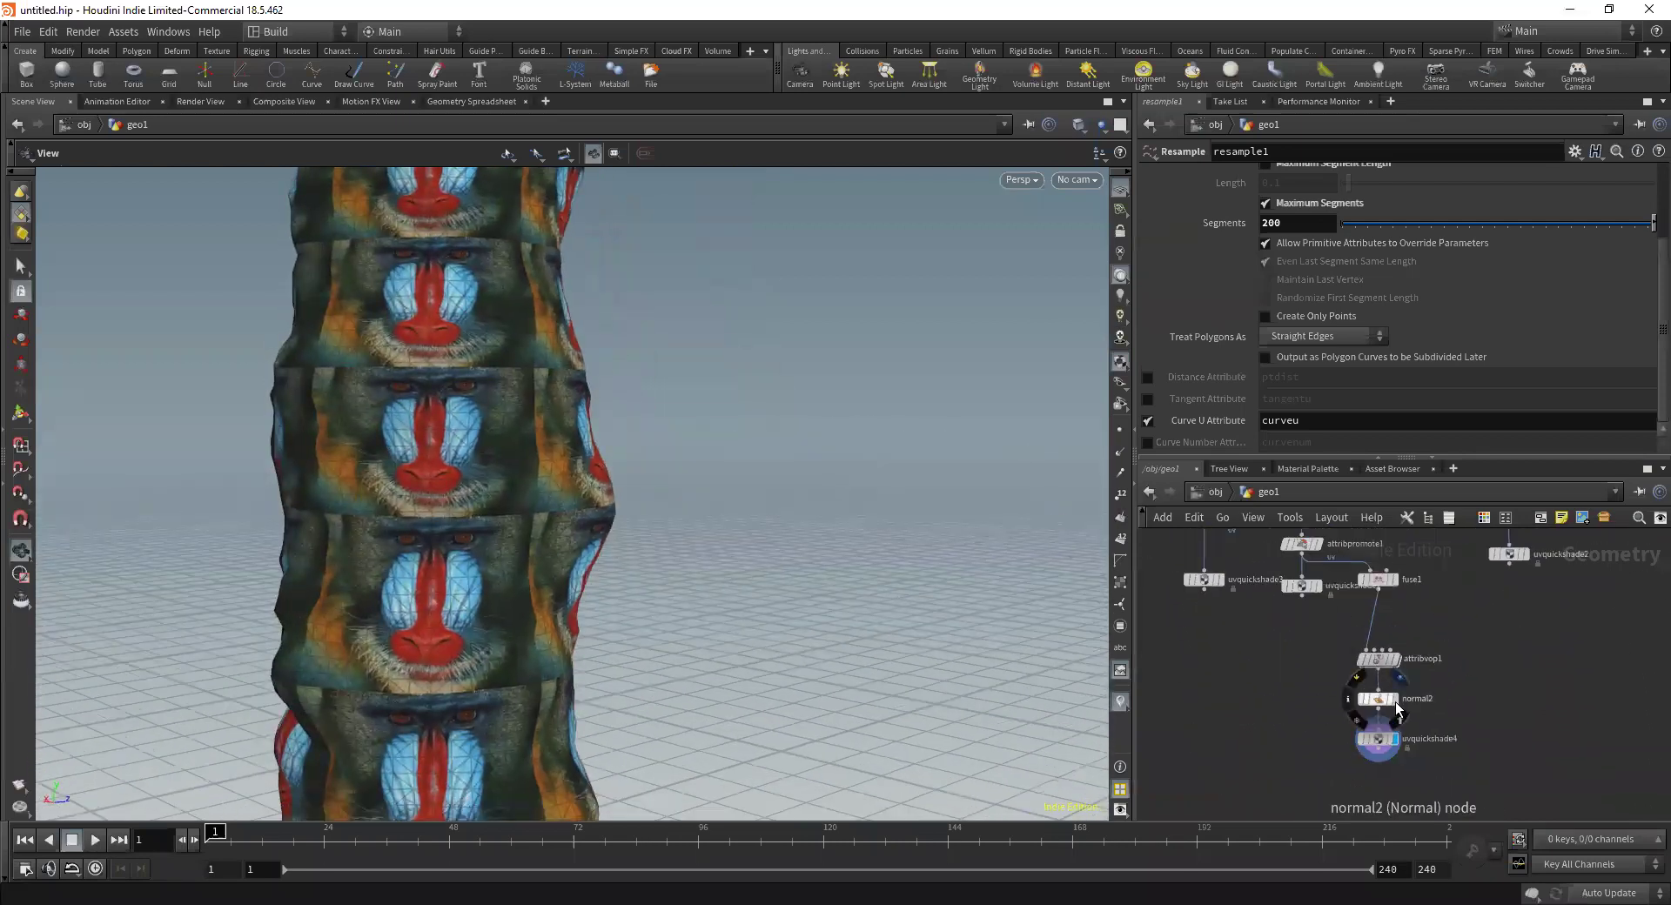
left_click(1396, 709)
left_click_drag(541, 402, 408, 390)
right_click_drag(408, 390, 948, 361)
left_click_drag(948, 361, 1019, 335)
Set the Y component of attribvop1's noise Frequency to 0.5 and inspect the stretched displacement
scroll(1443, 703, "up", 3)
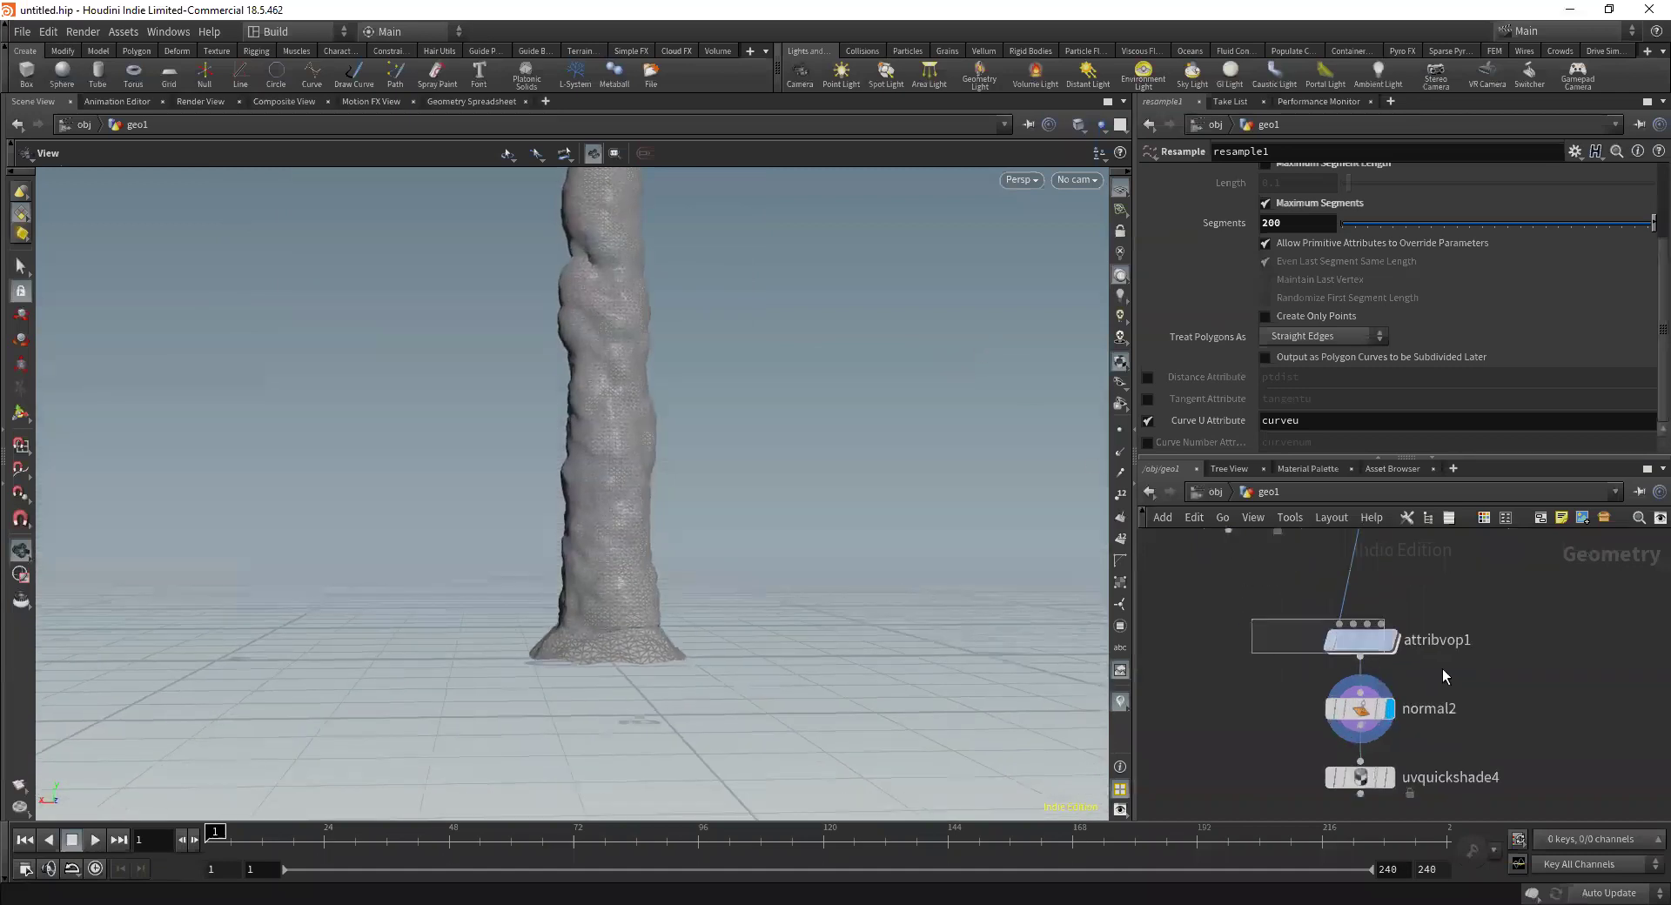
left_click_drag(1443, 675, 1441, 670)
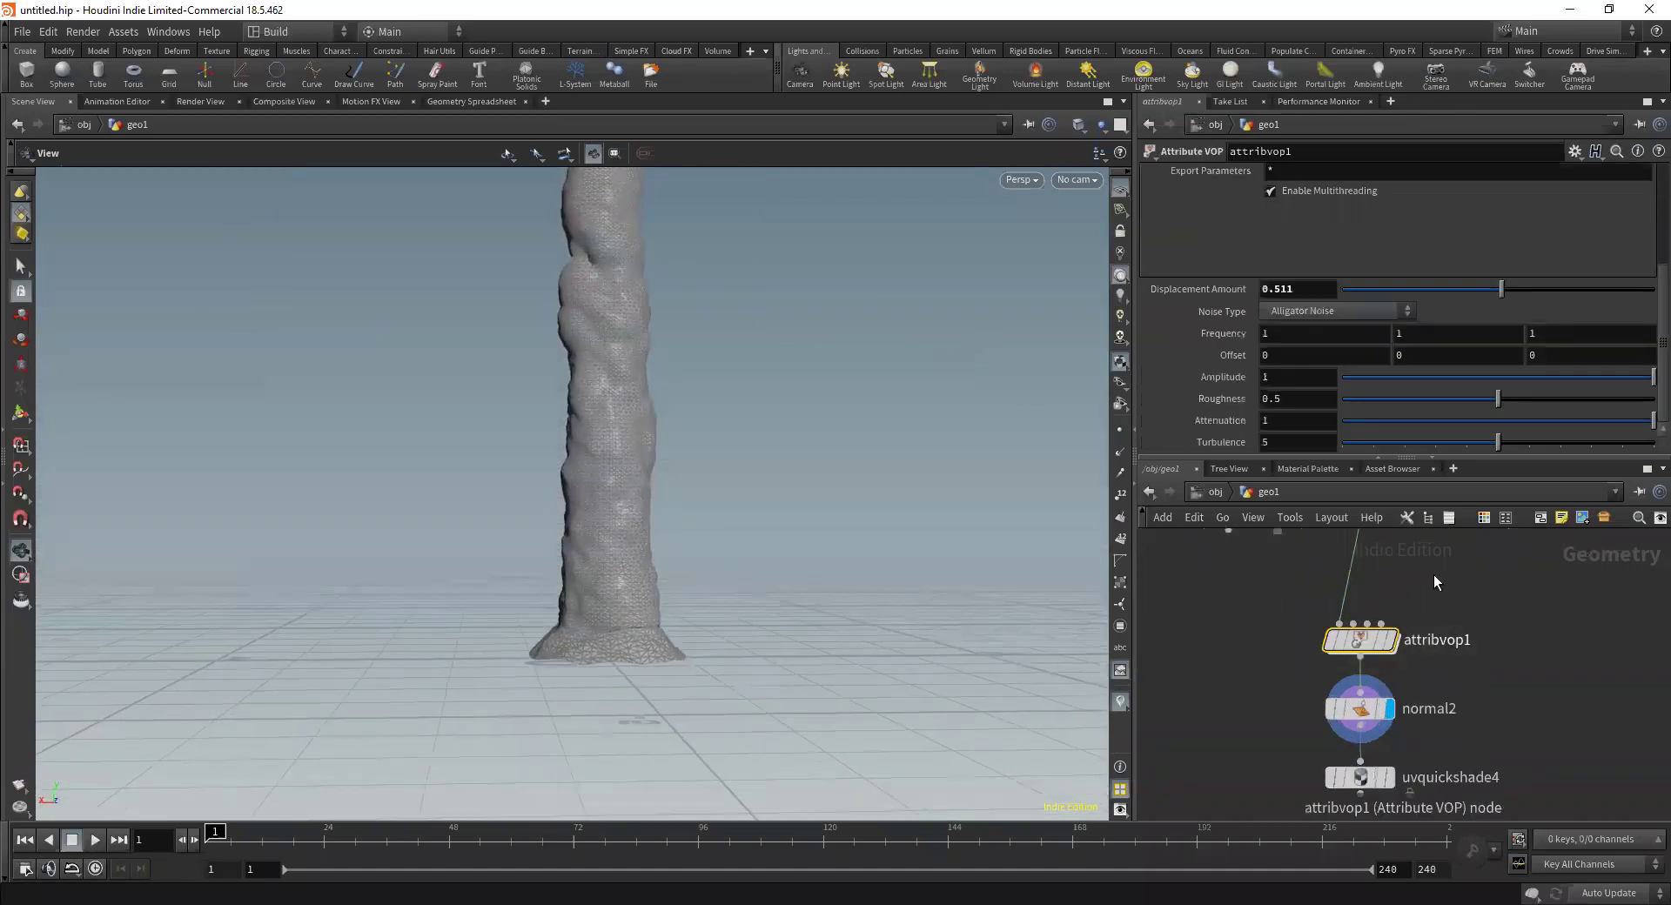
left_click(1425, 334)
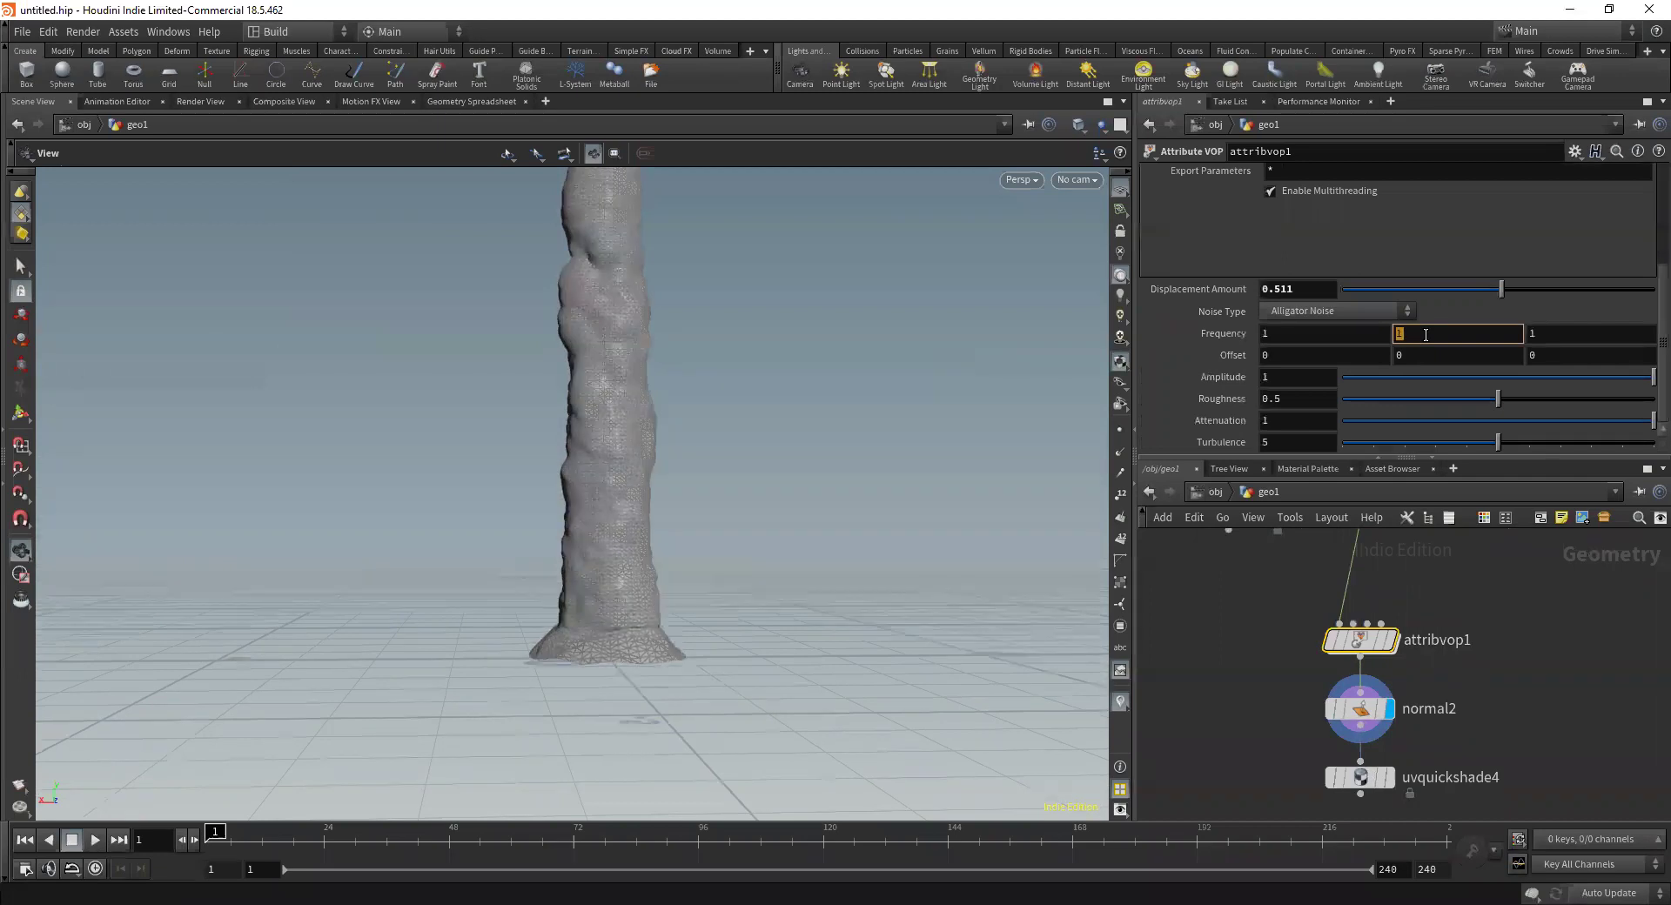
key("Return")
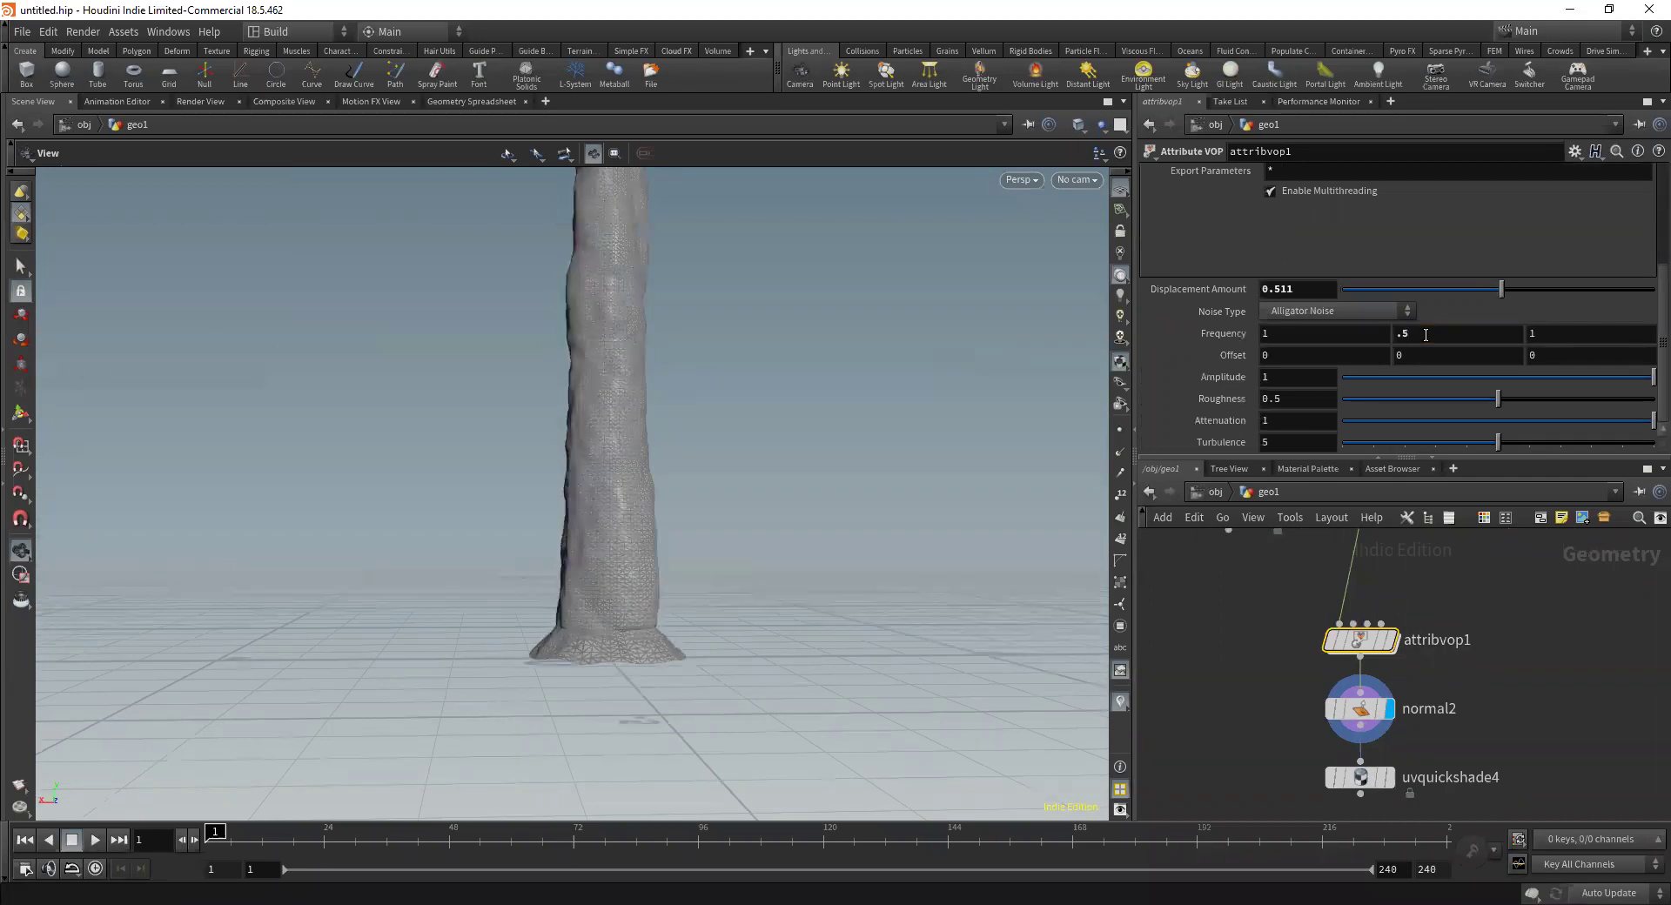
left_click_drag(609, 300, 623, 462)
Add a Twist node beside the main chain, fed by attribvop1's output
middle_click_drag(1512, 678, 1393, 707)
left_click_drag(1250, 670, 1250, 613)
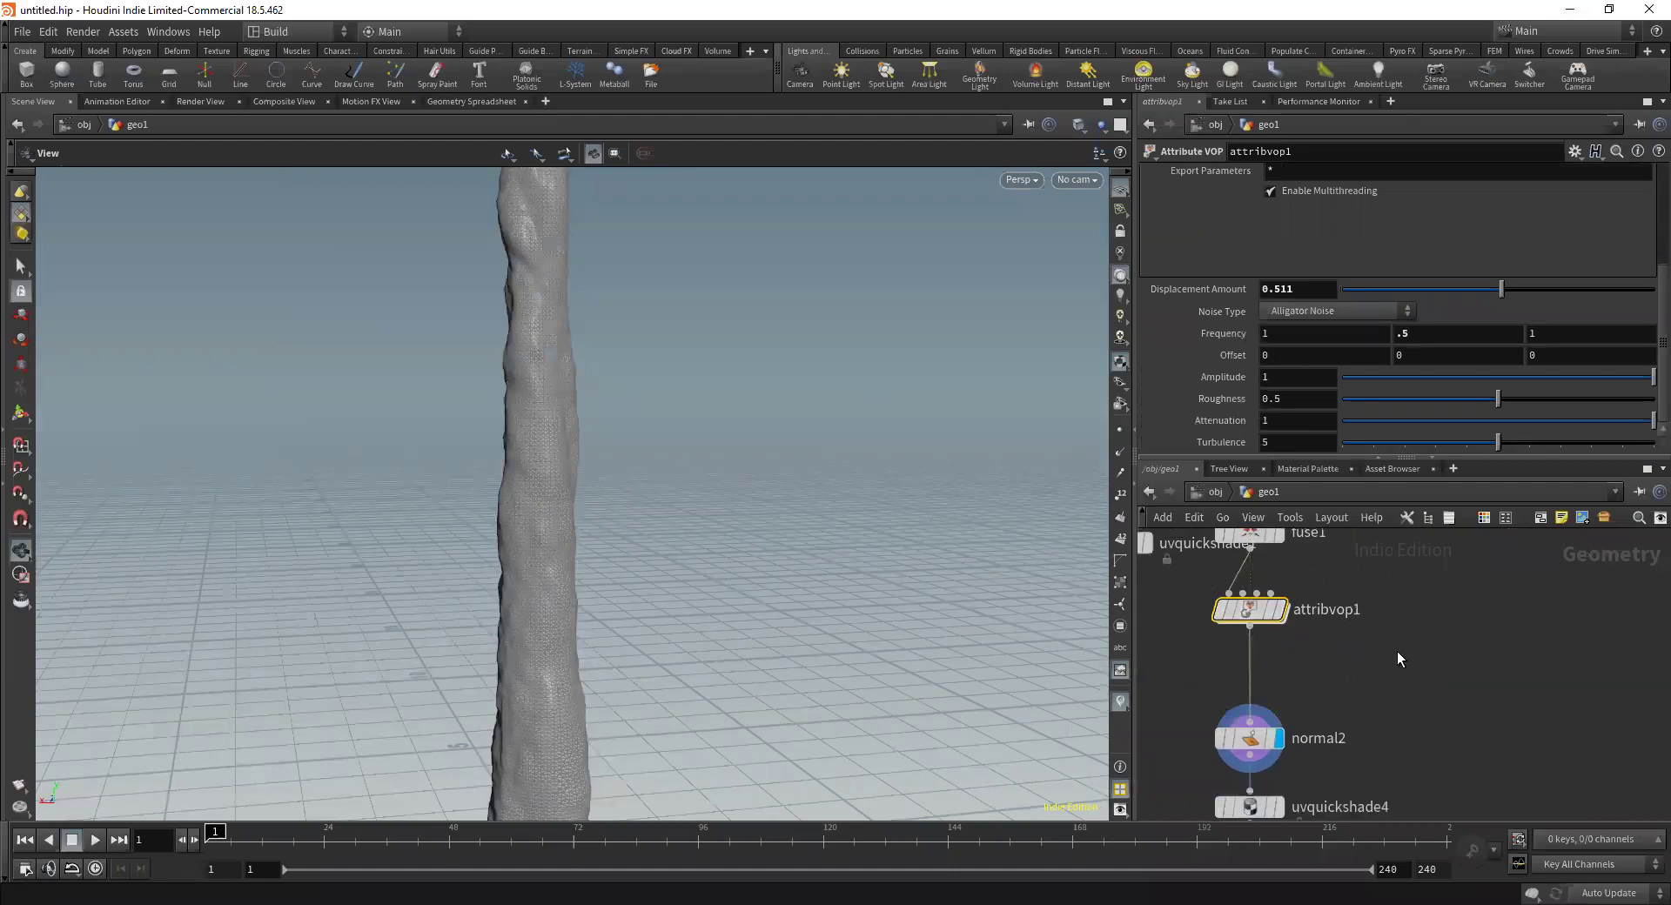
key("Tab")
type("t")
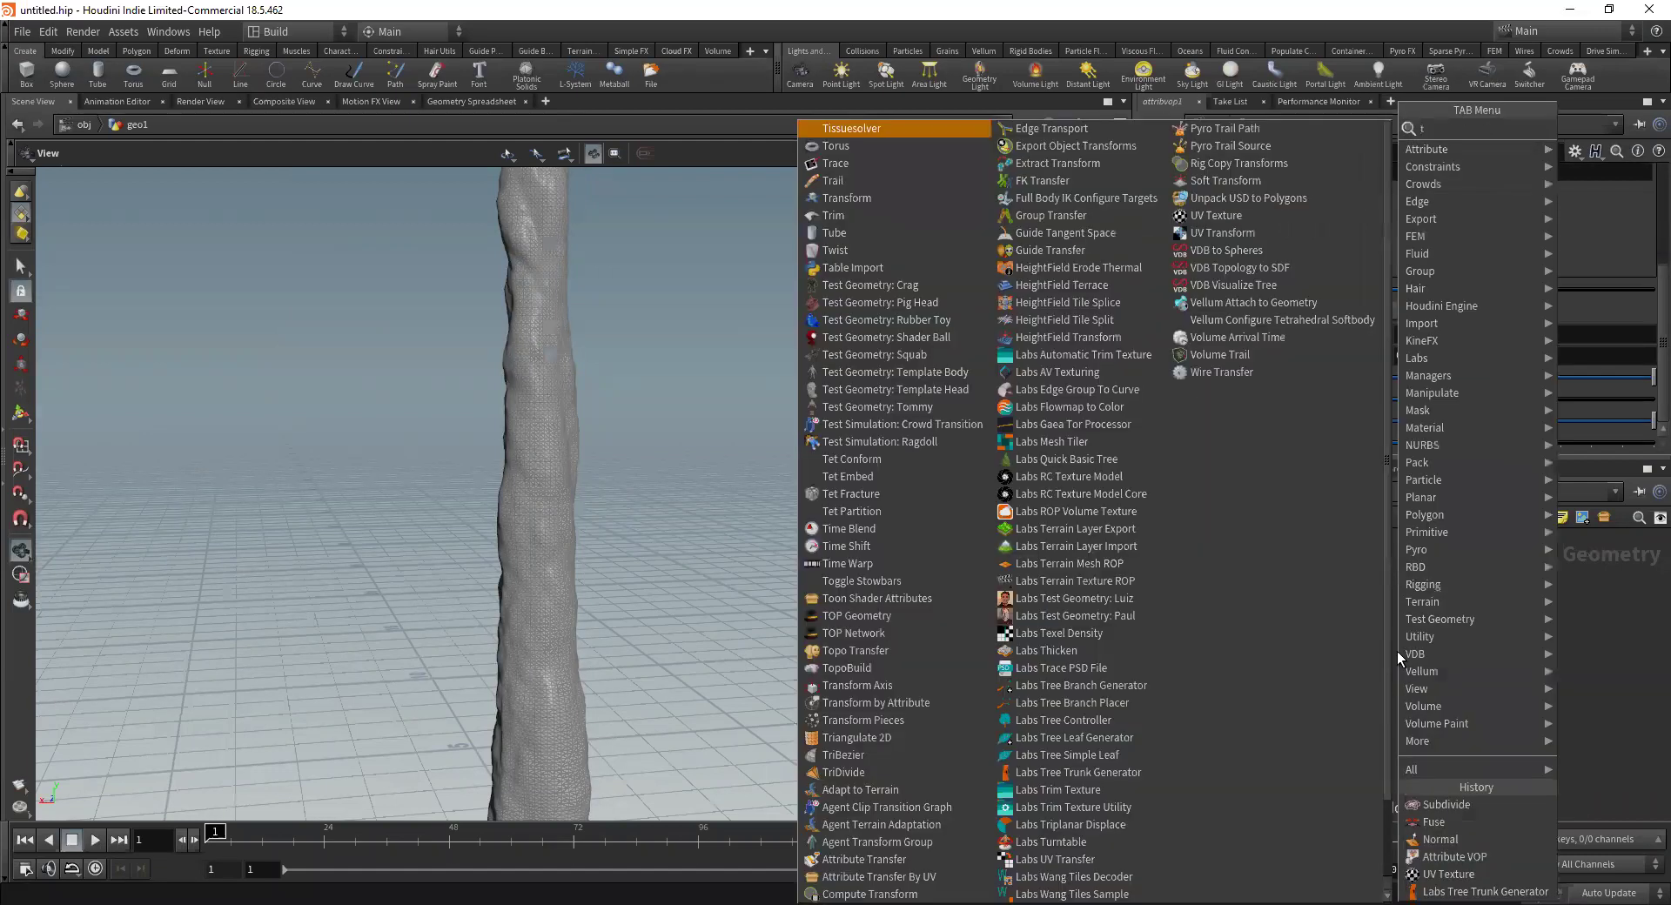
type("wist")
key("Return")
left_click(1397, 651)
left_click(1384, 634)
left_click(1384, 646)
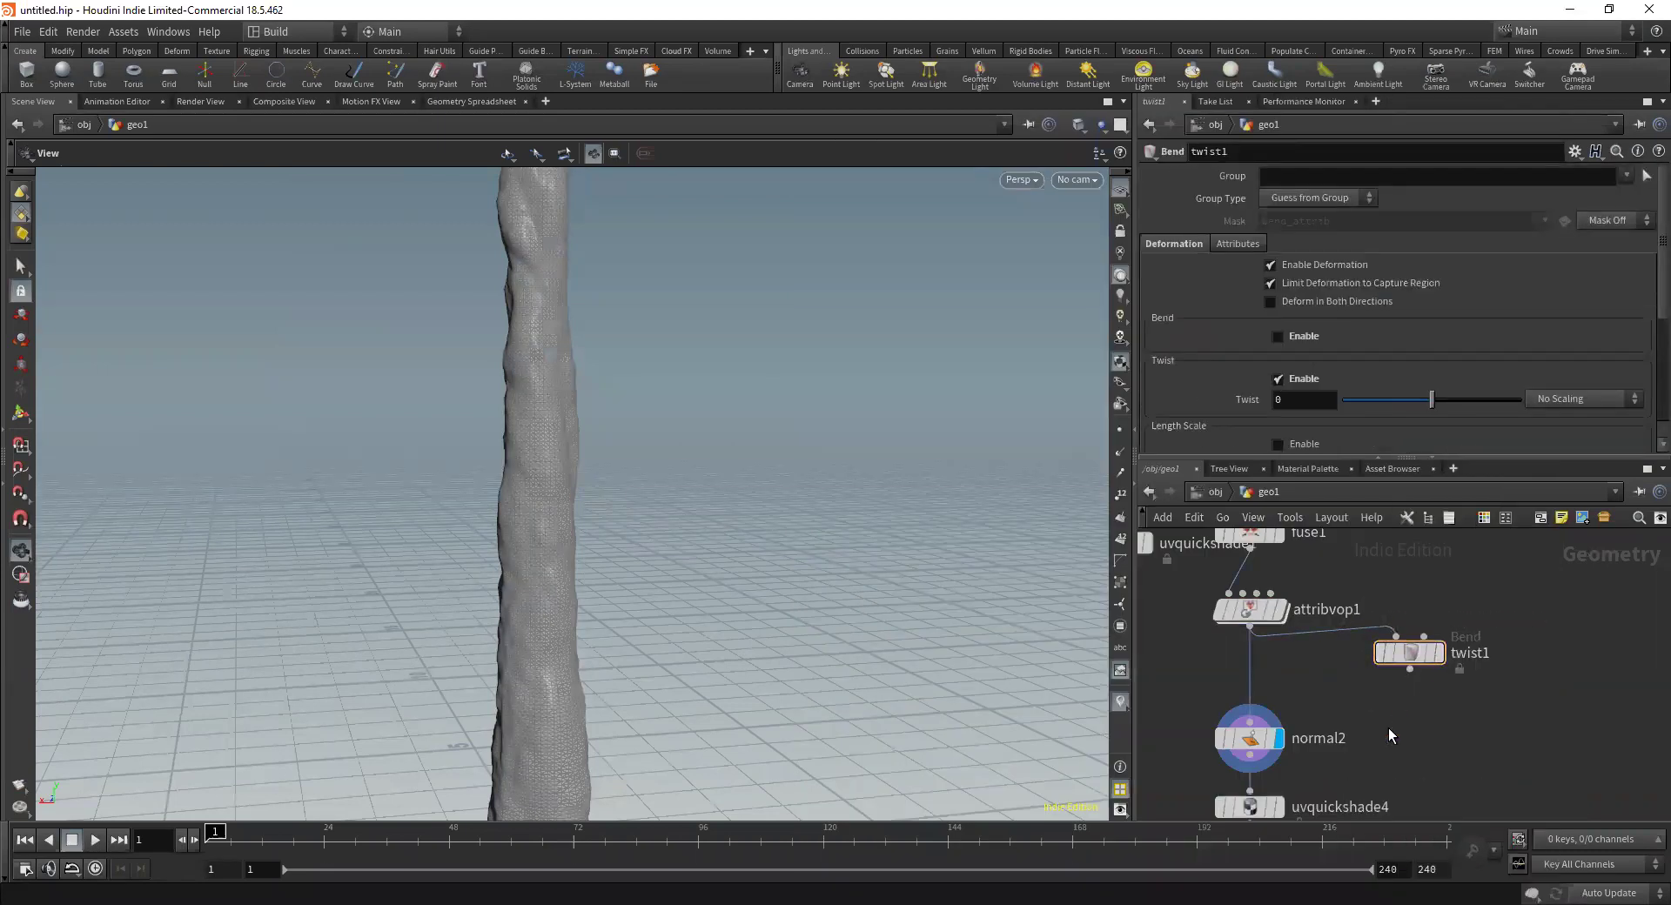
Add a Rest Position node and insert it on the wire between attribvop1 and twist1
key("Tab")
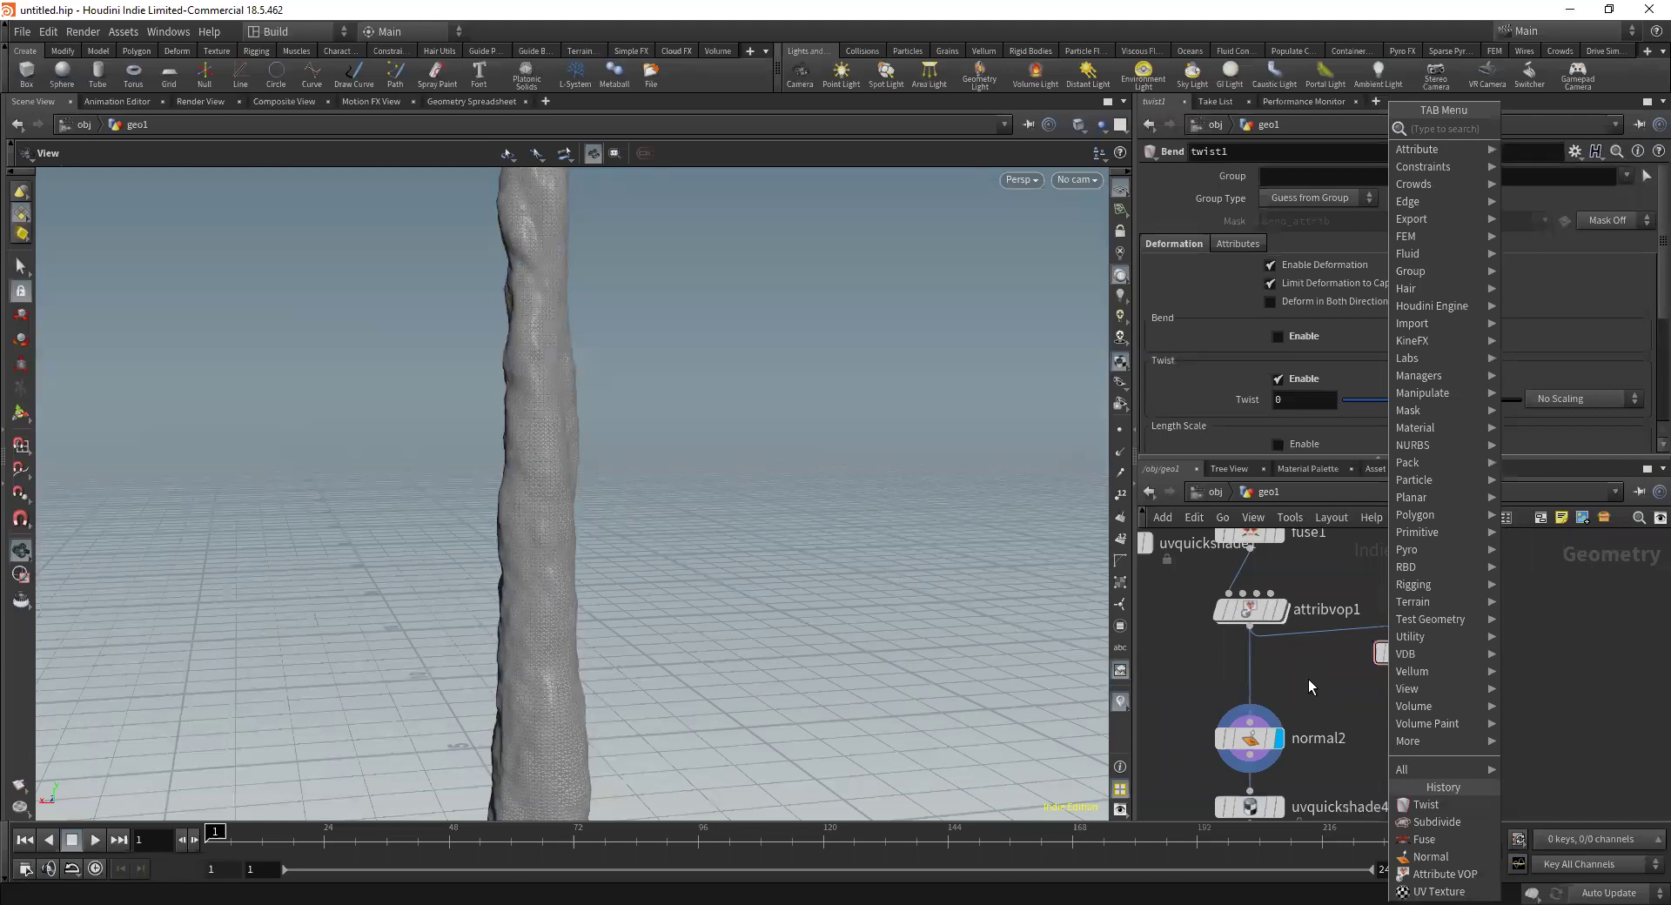
key("Escape")
key("Tab")
type("r")
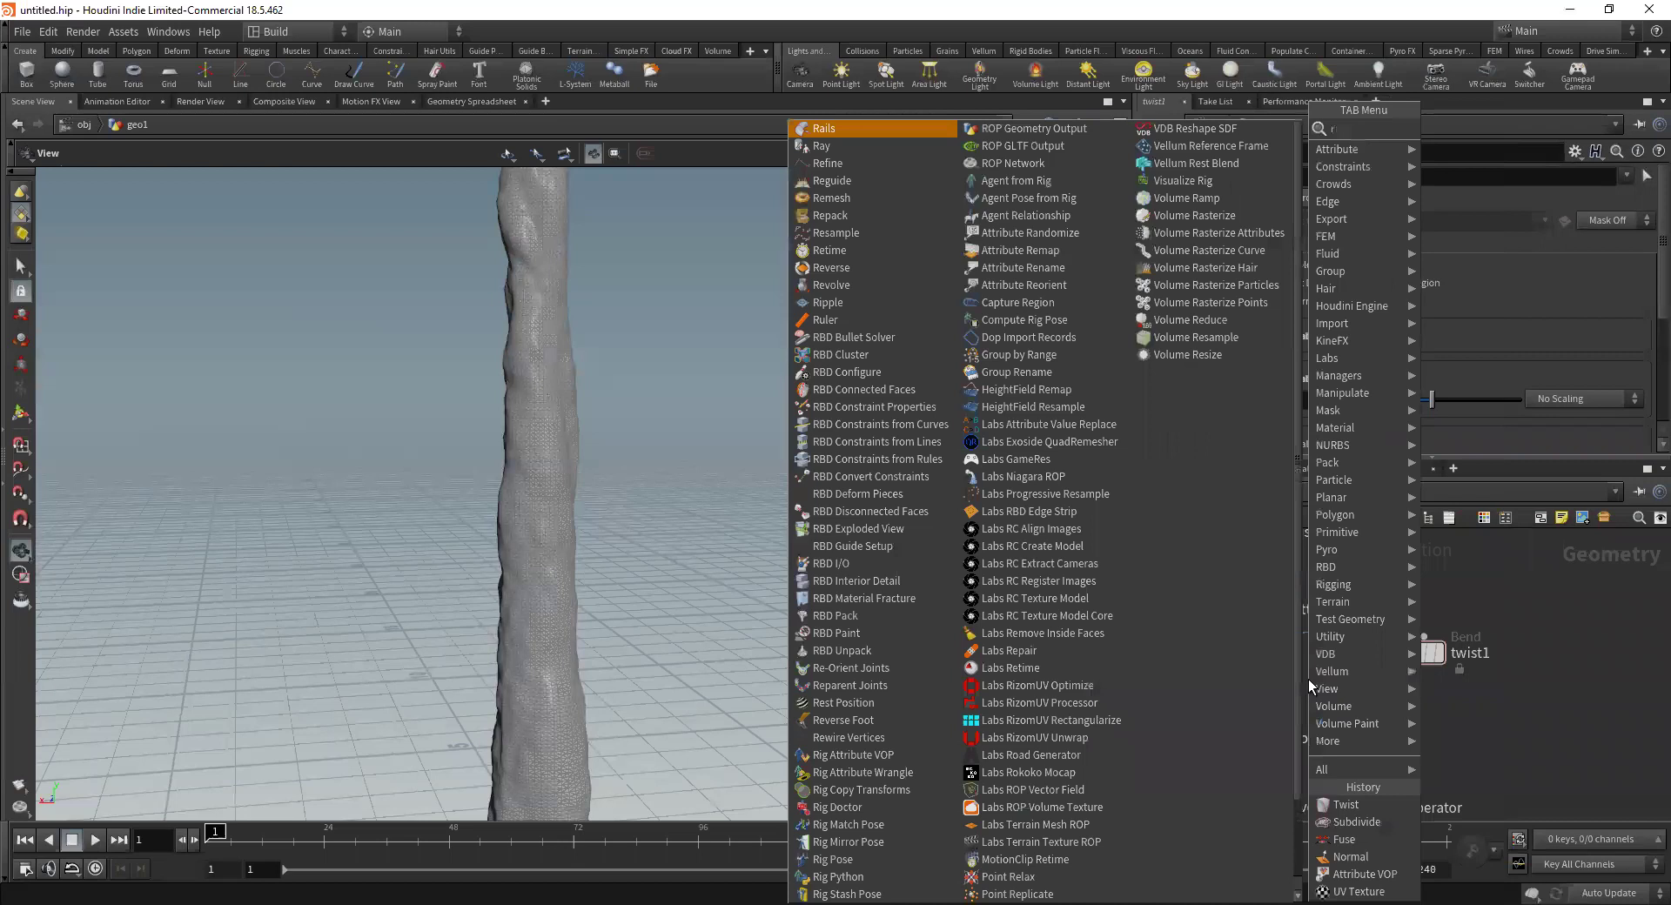
type("est")
key("Return")
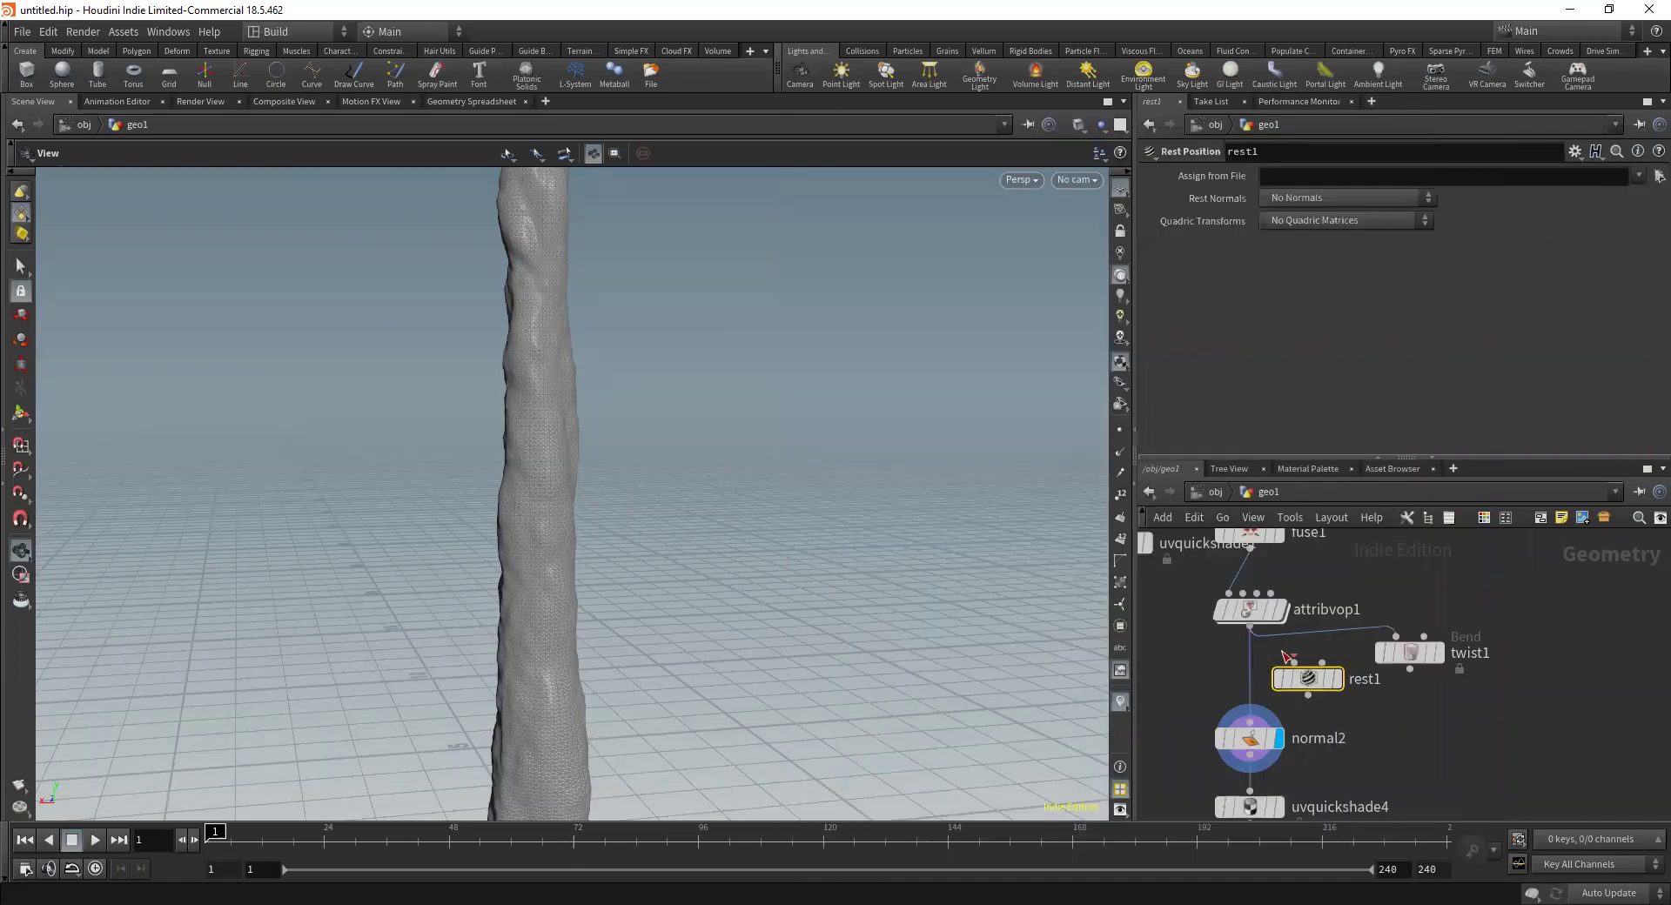
left_click_drag(1307, 679, 1411, 601)
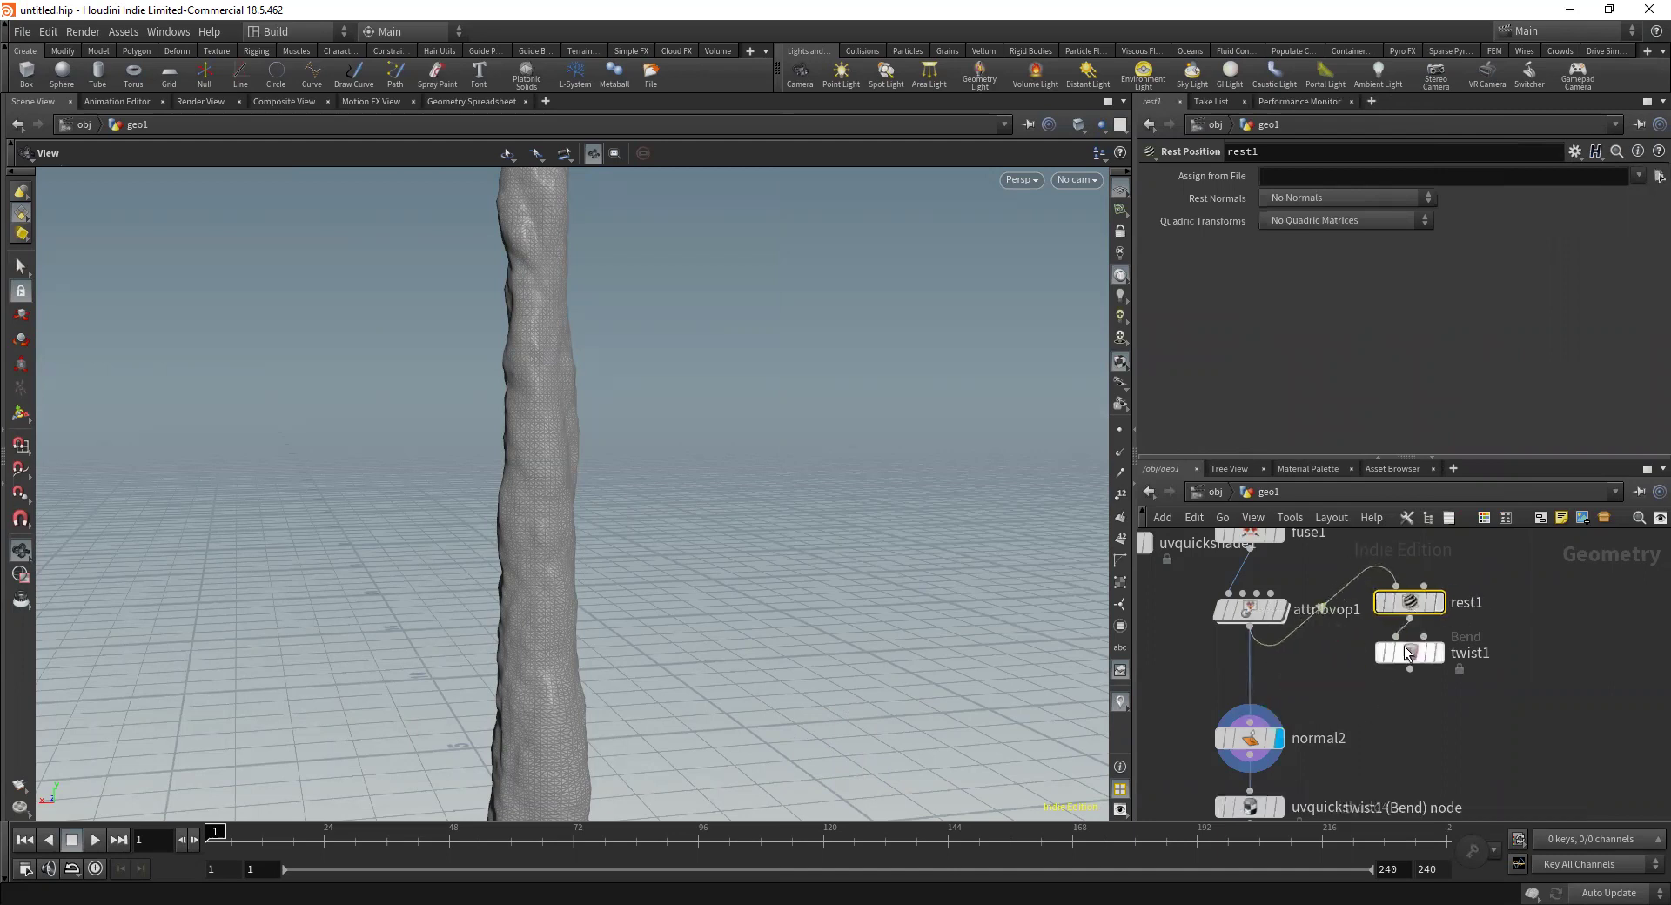
Rewire the chain so fuse1 feeds rest1 and twist1's output feeds attribvop1's first input
mouse_move(1396, 701)
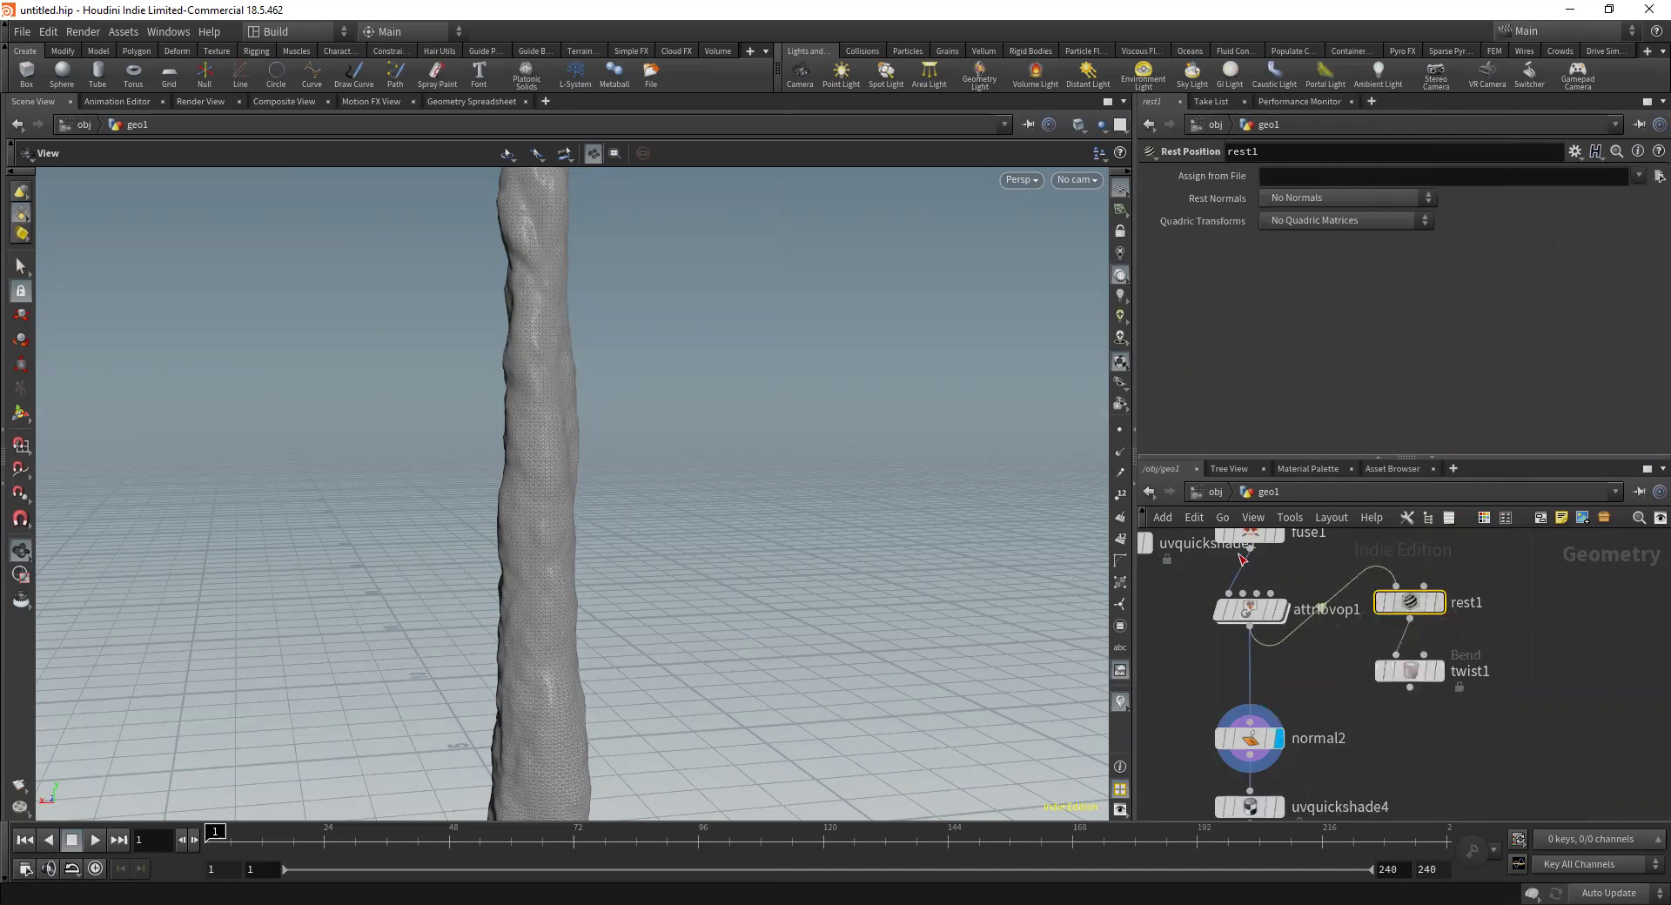
mouse_move(1412, 615)
left_click_drag(1412, 616, 1412, 576)
left_click_drag(1412, 676, 1413, 614)
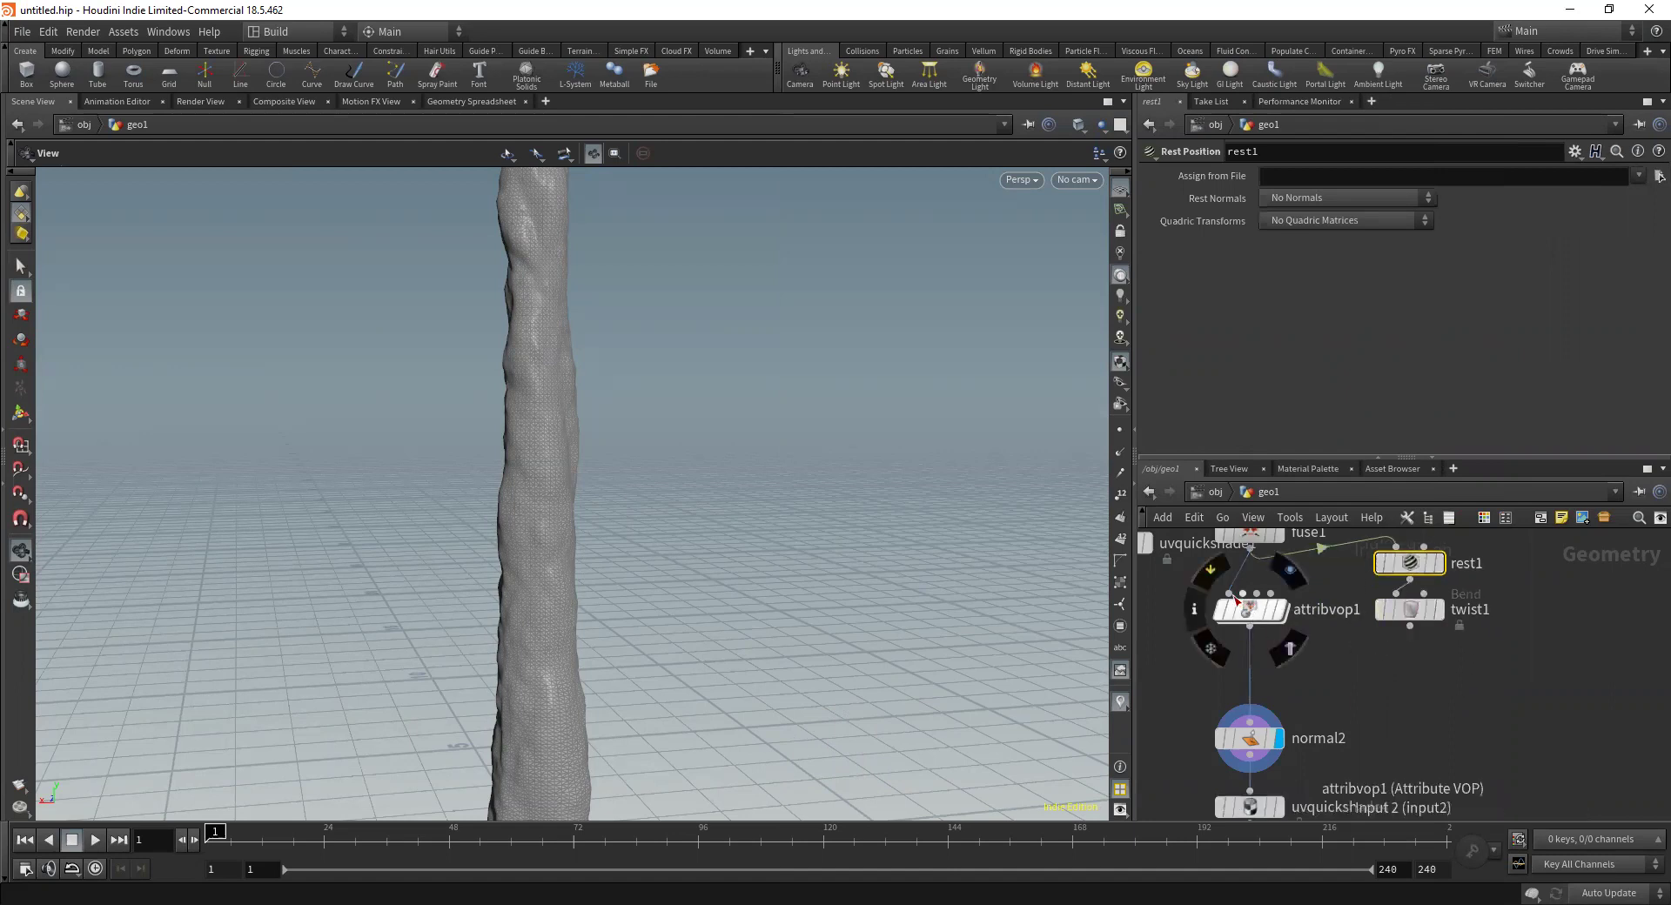
left_click(1250, 627)
left_click(1394, 633)
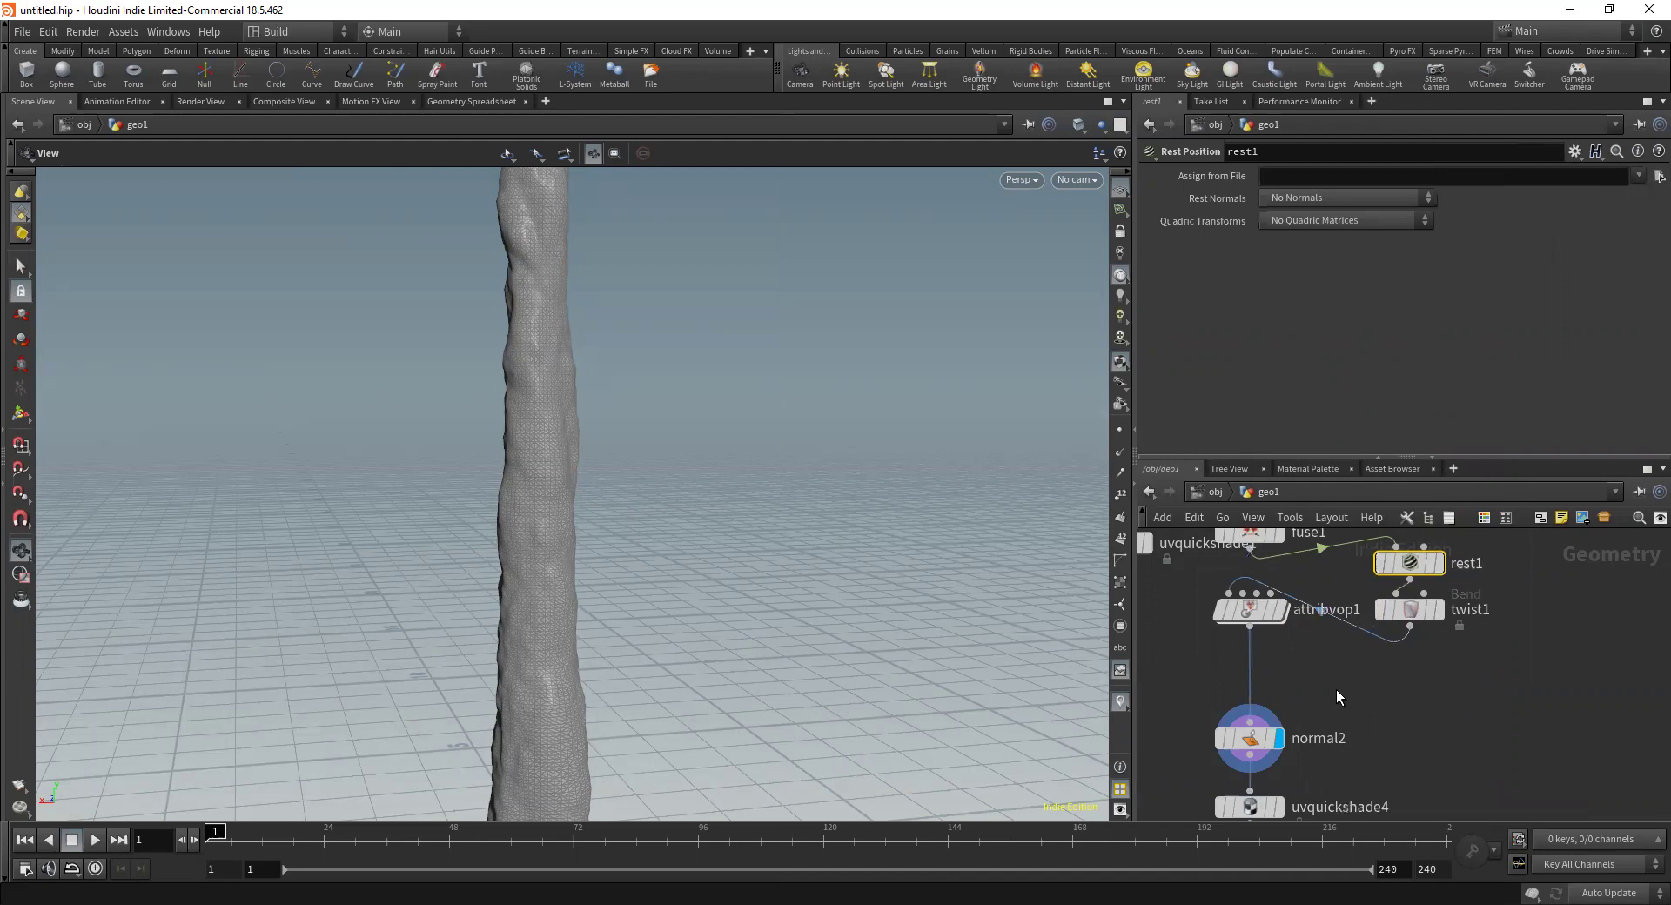
key("Tab")
type("a")
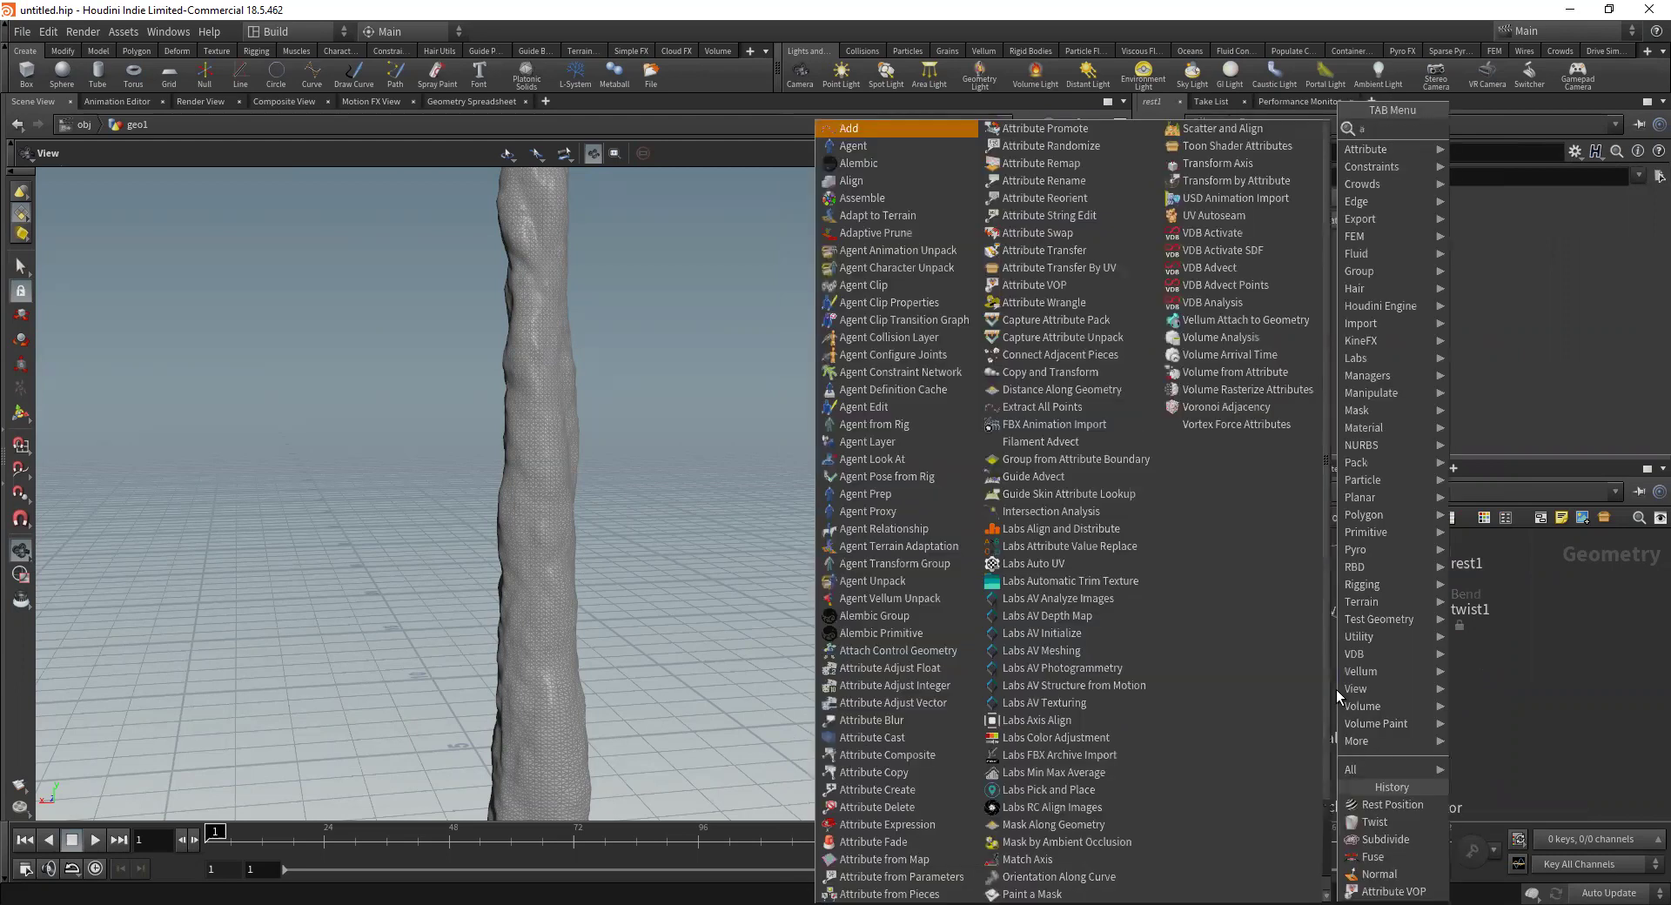
type("w")
key("Return")
key("Return")
left_click(1250, 626)
left_click(1355, 683)
left_click(1191, 350)
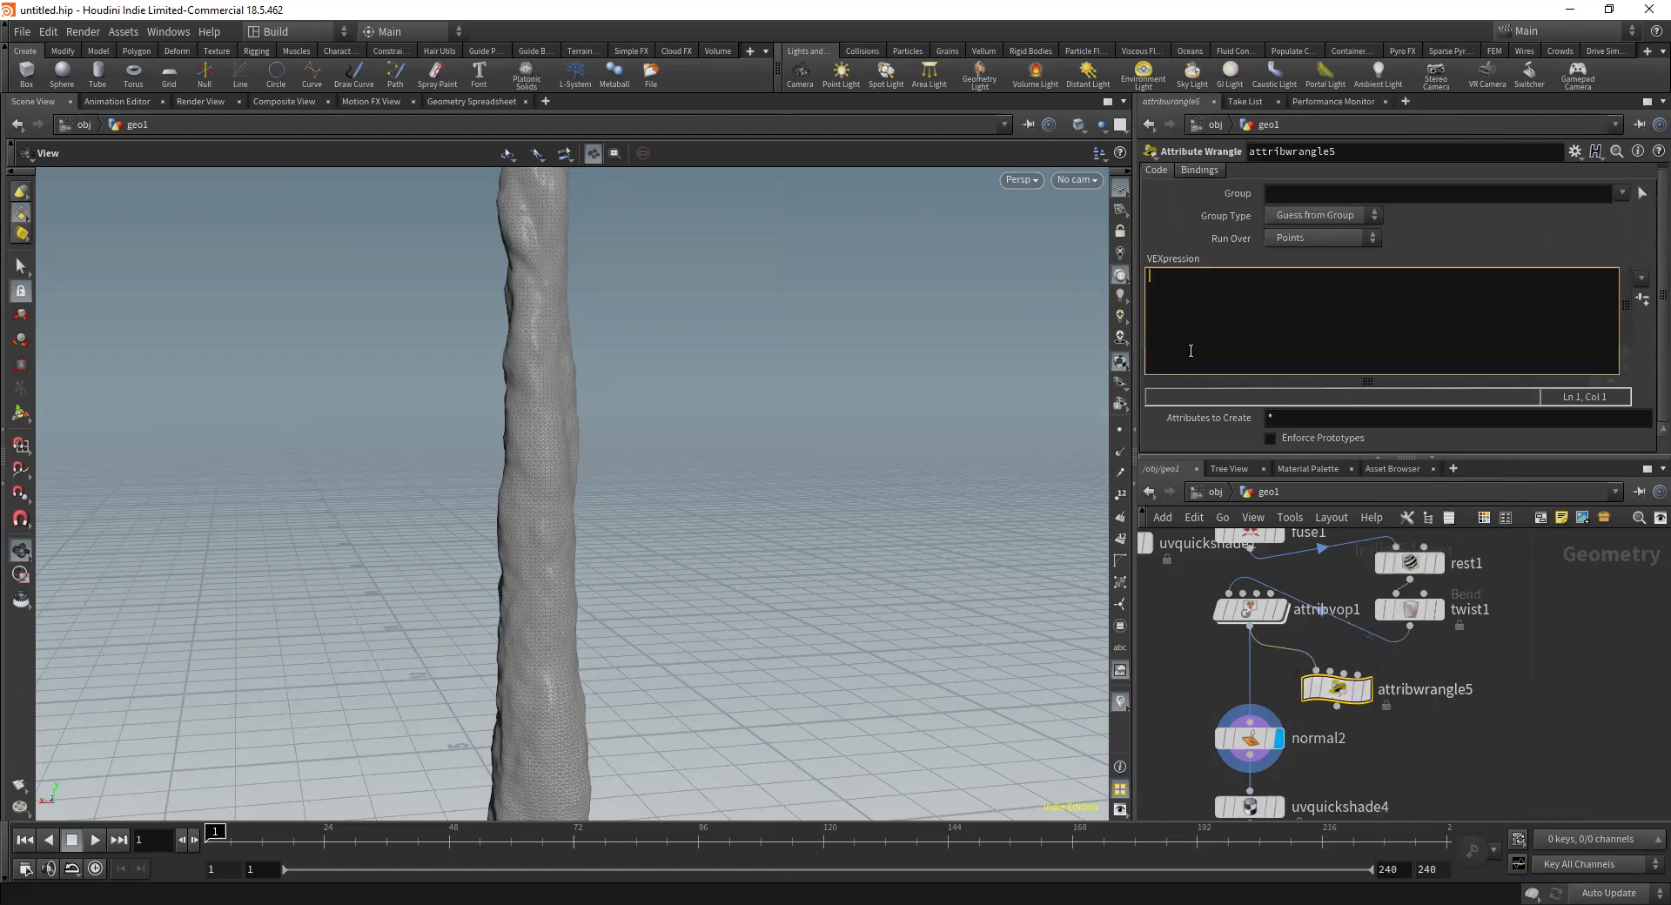
type("@P = @restpos;")
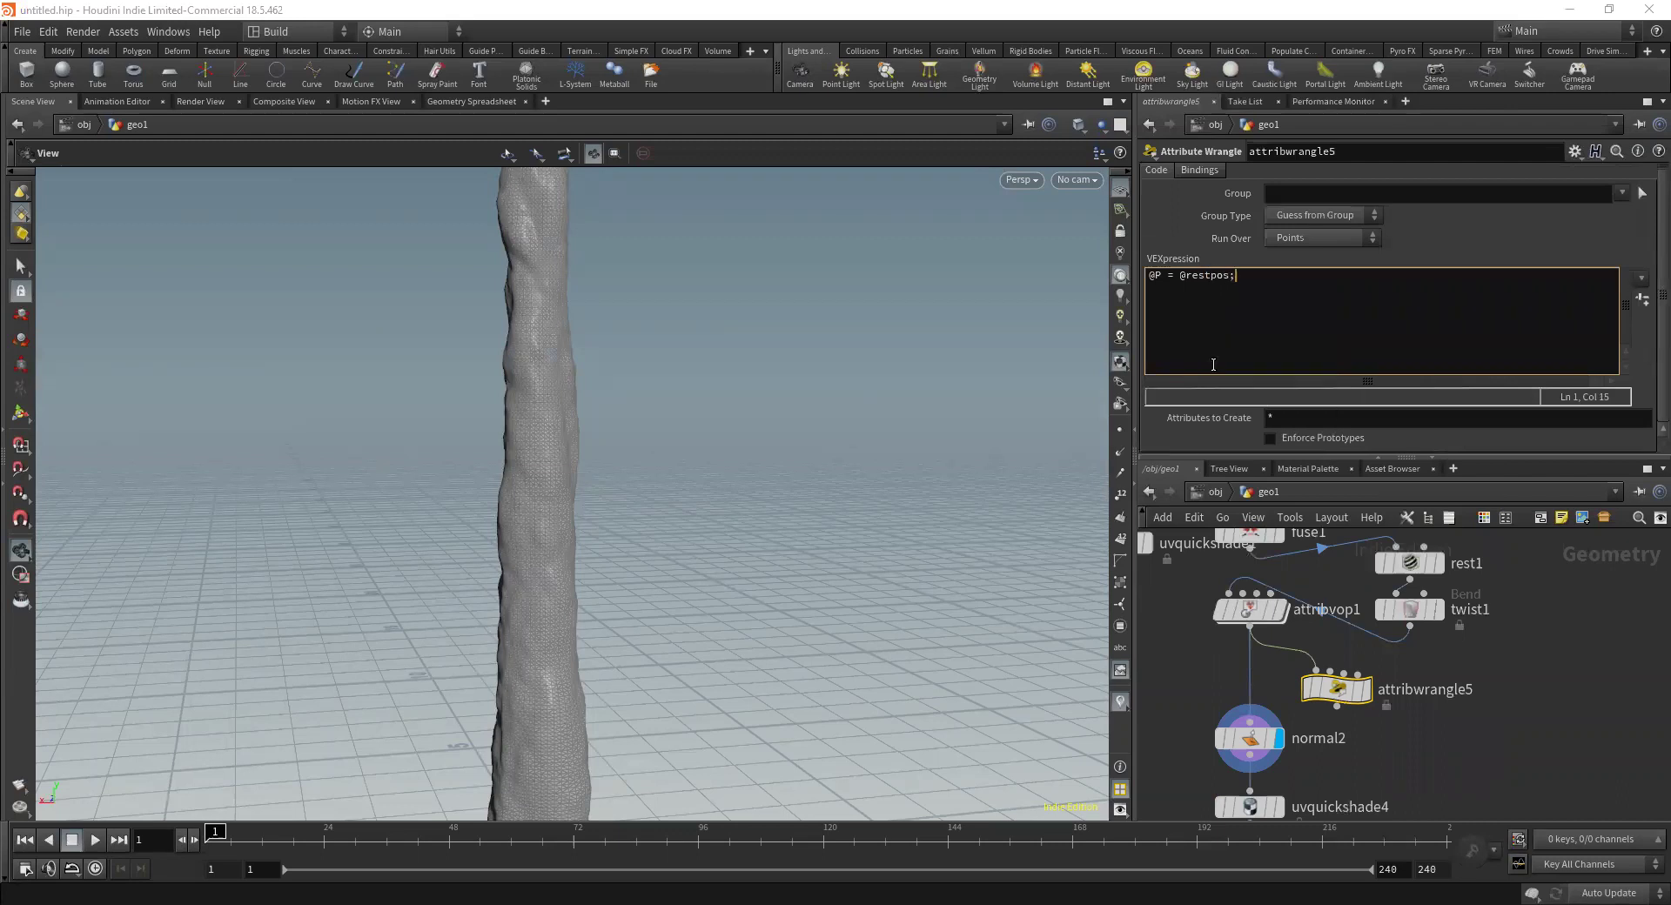
left_click(1534, 712)
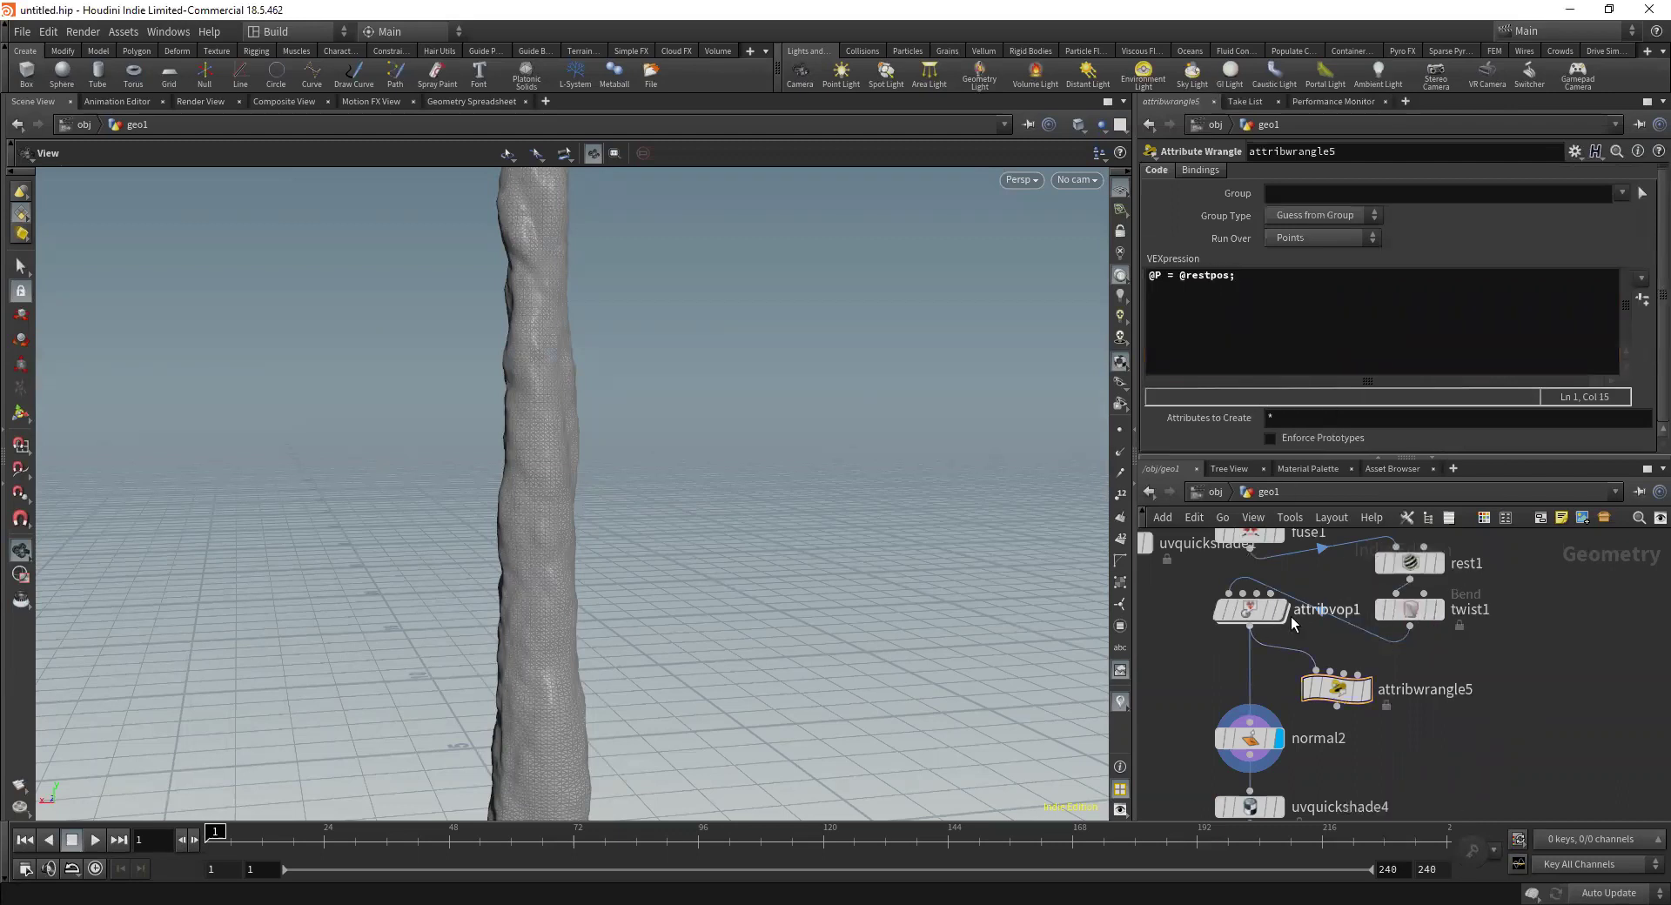
Set twist1's Capture Direction to 0, 1, 0
left_click(1414, 612)
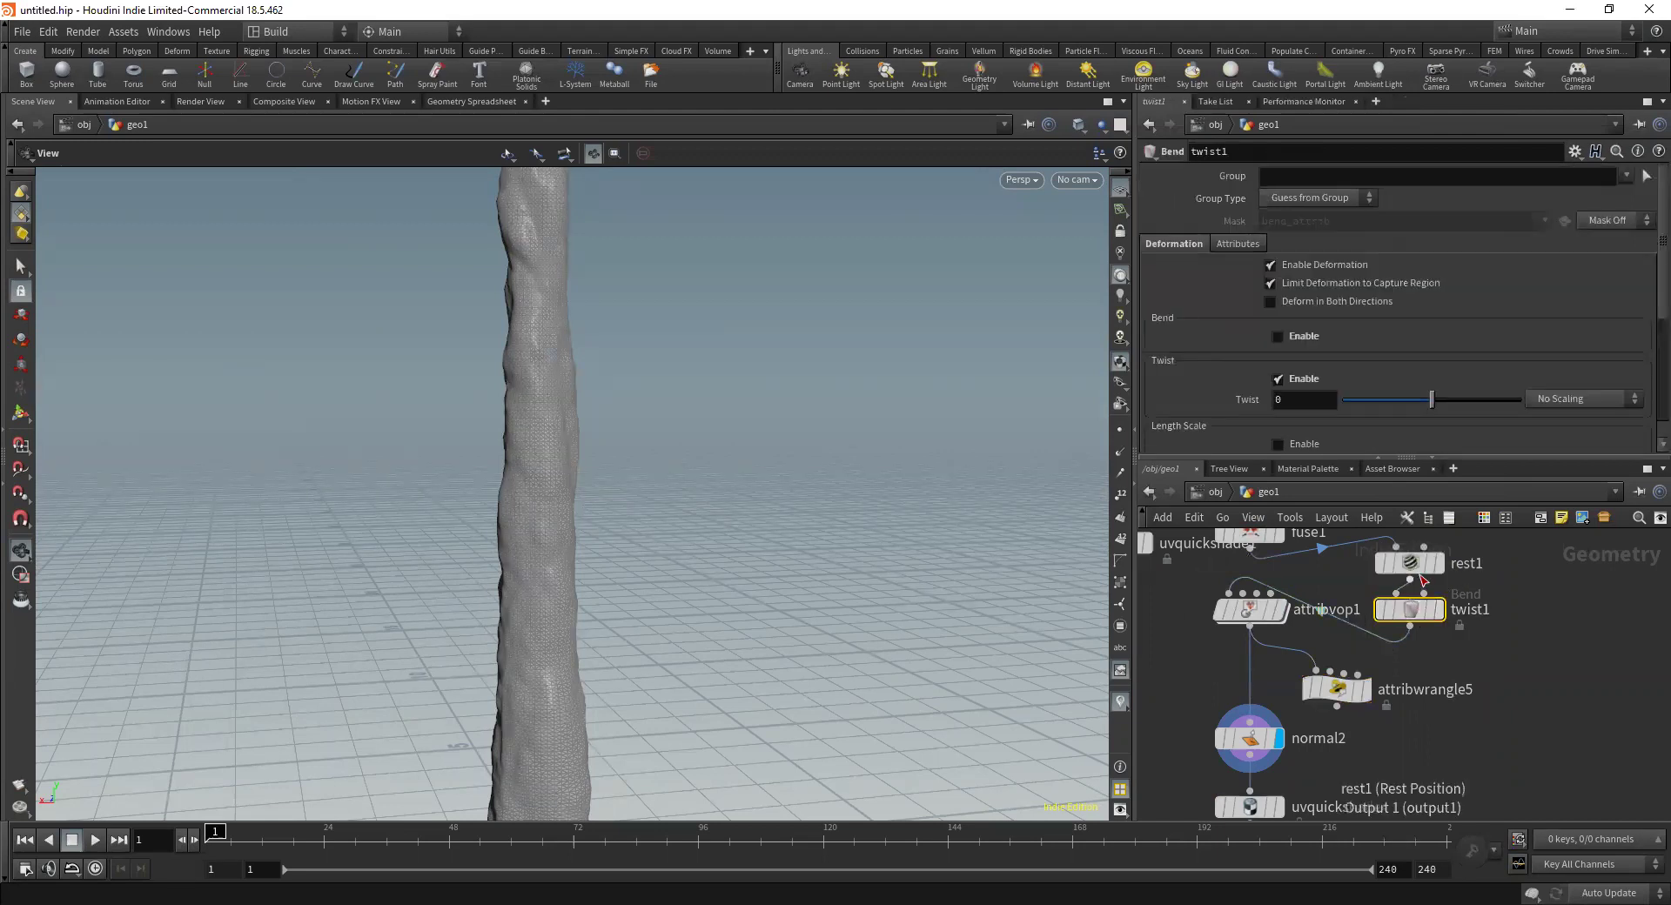
scroll(1254, 405, "down", 5)
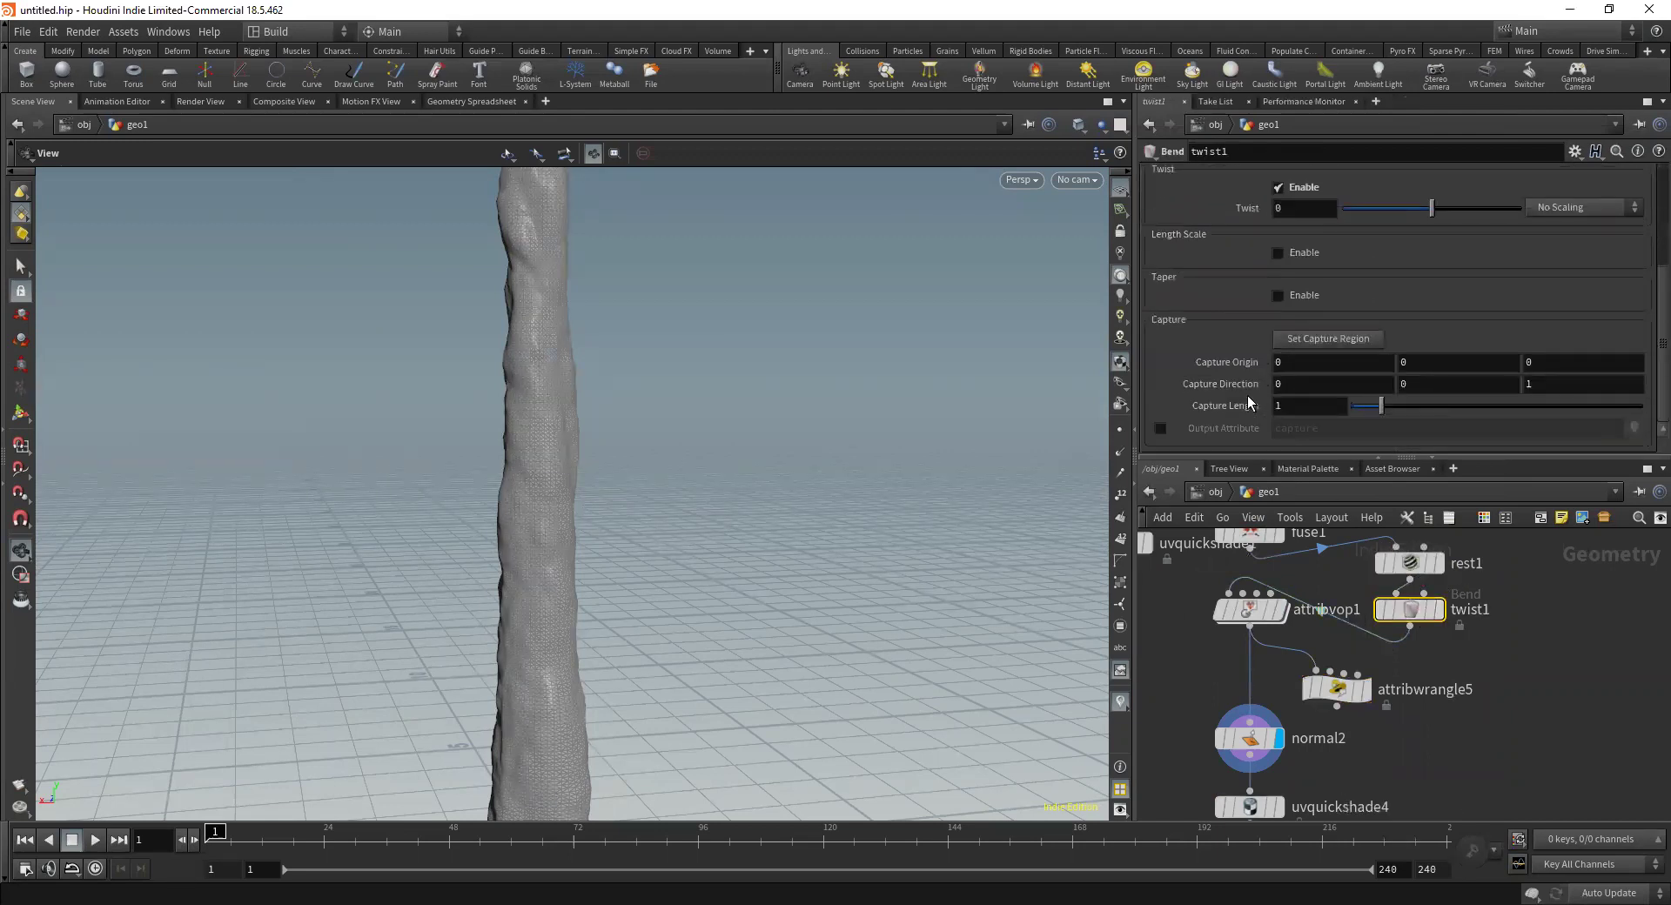
left_click(1452, 381)
key("Tab")
type("0")
key("Return")
Copy the Length parameter of line1
middle_click_drag(1546, 605, 1487, 735)
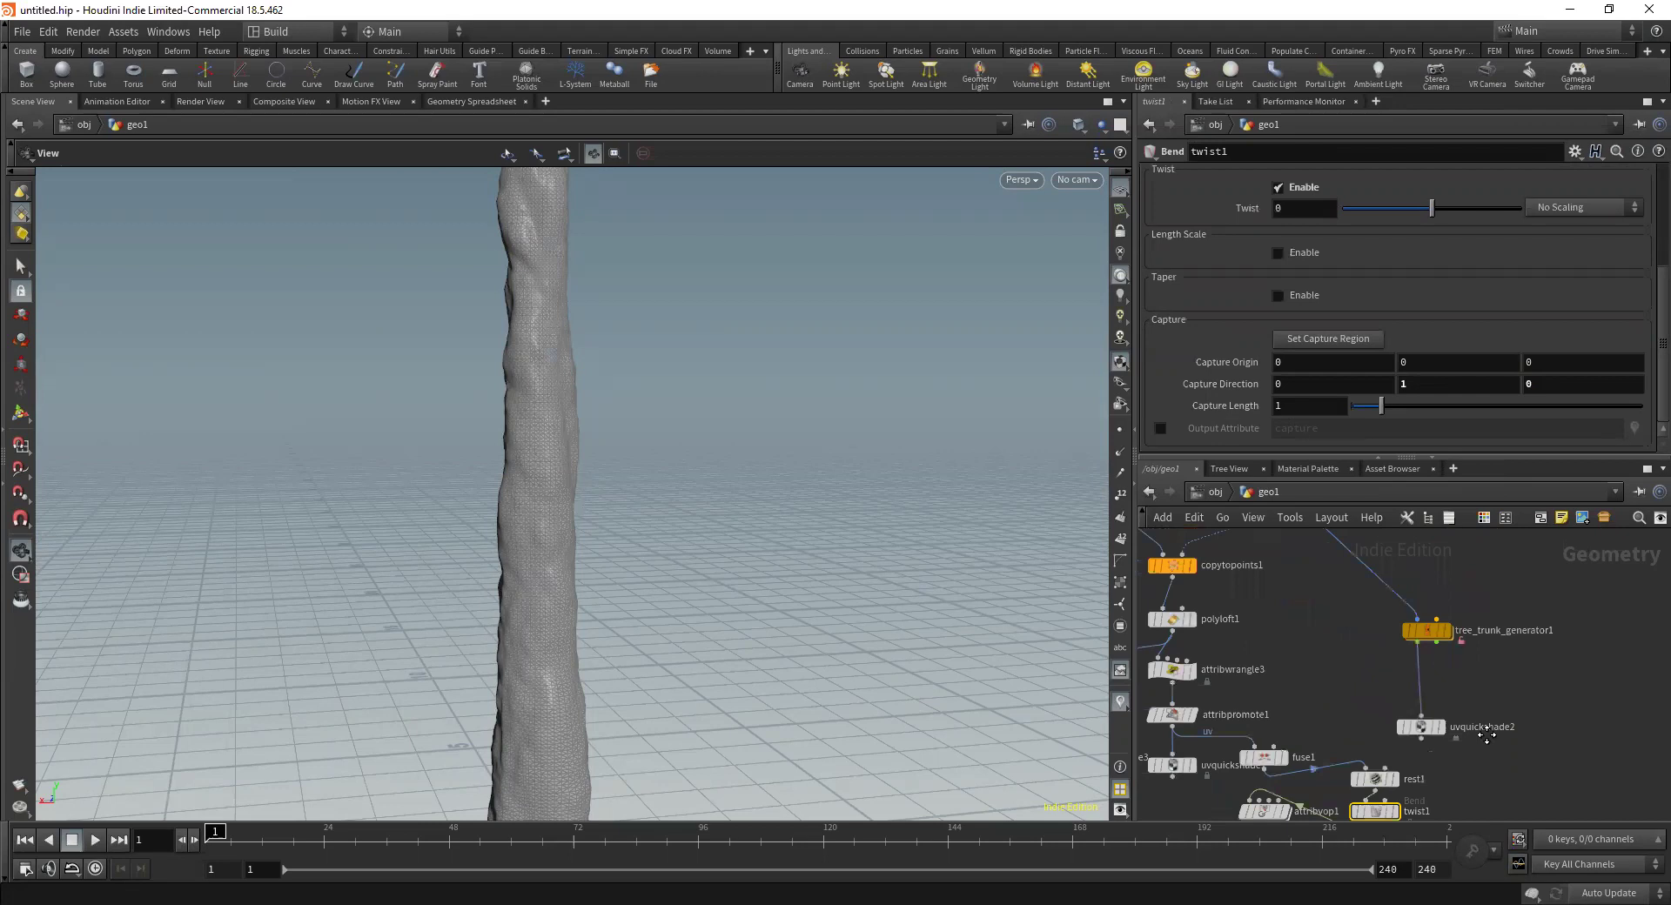
middle_click_drag(1410, 592, 1382, 657)
left_click(1331, 604)
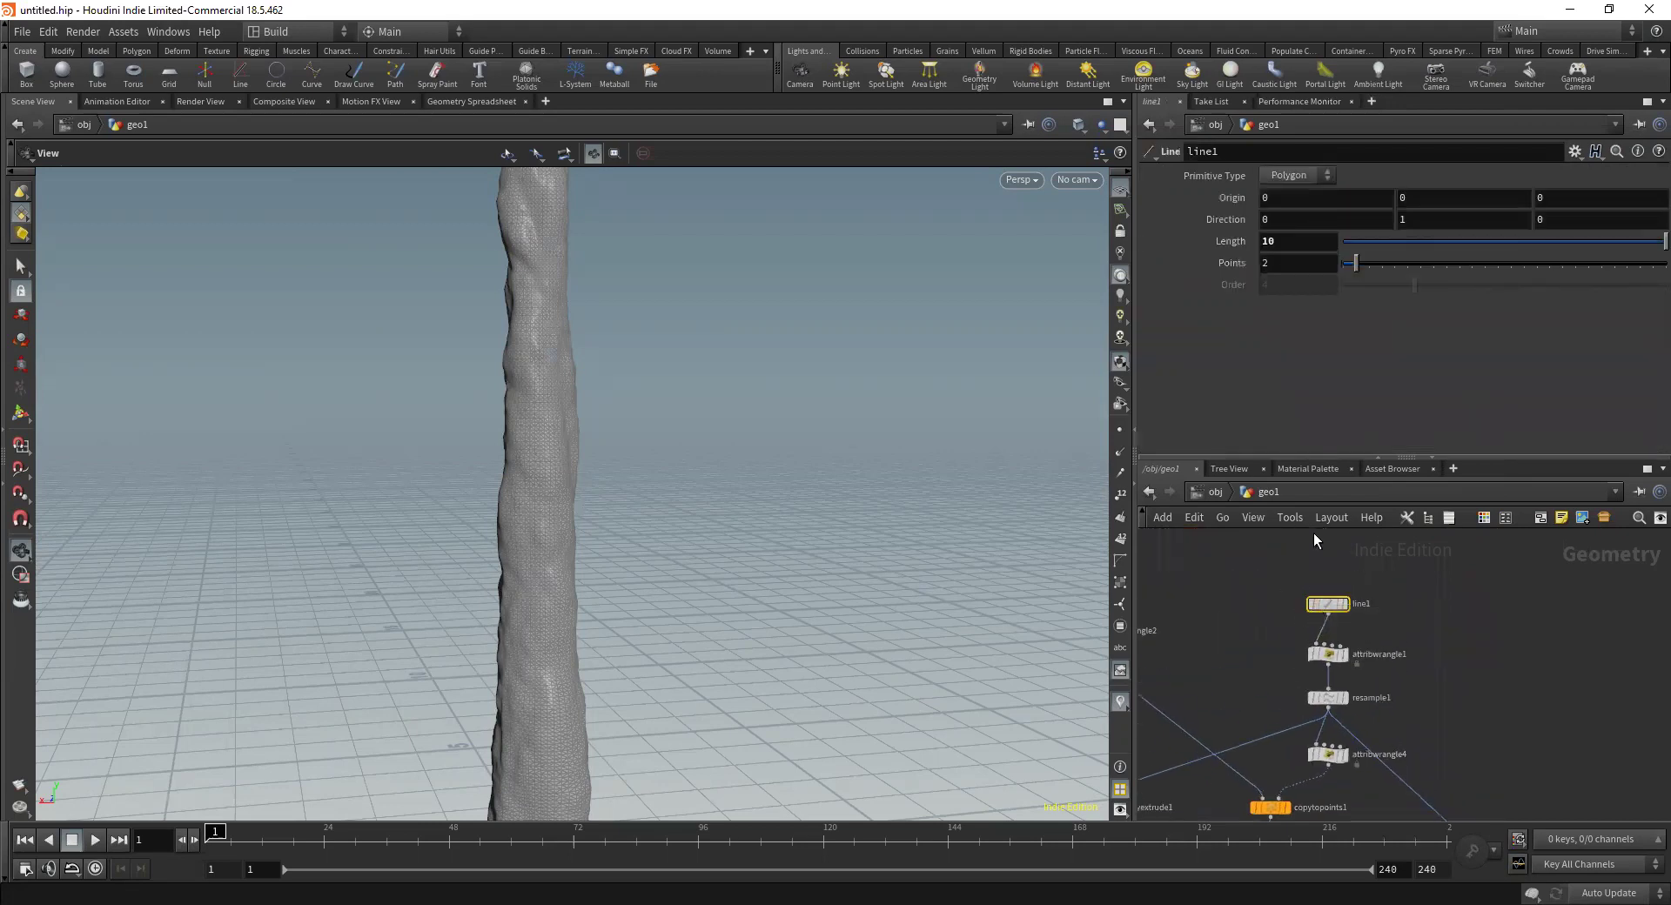
right_click(1239, 239)
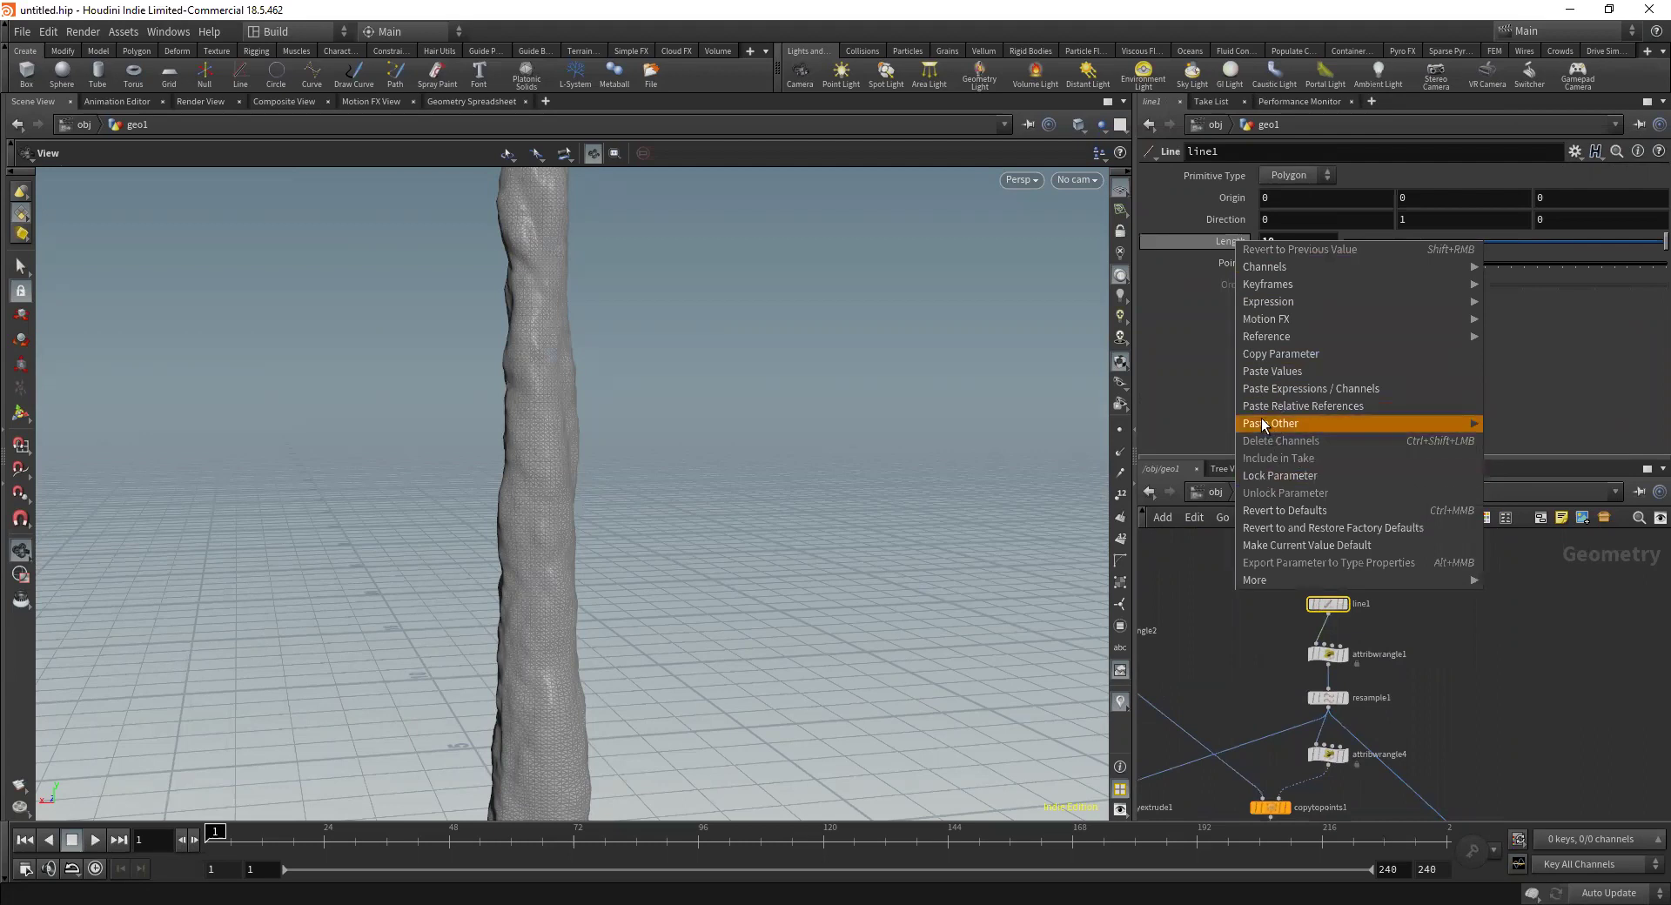
left_click(1265, 358)
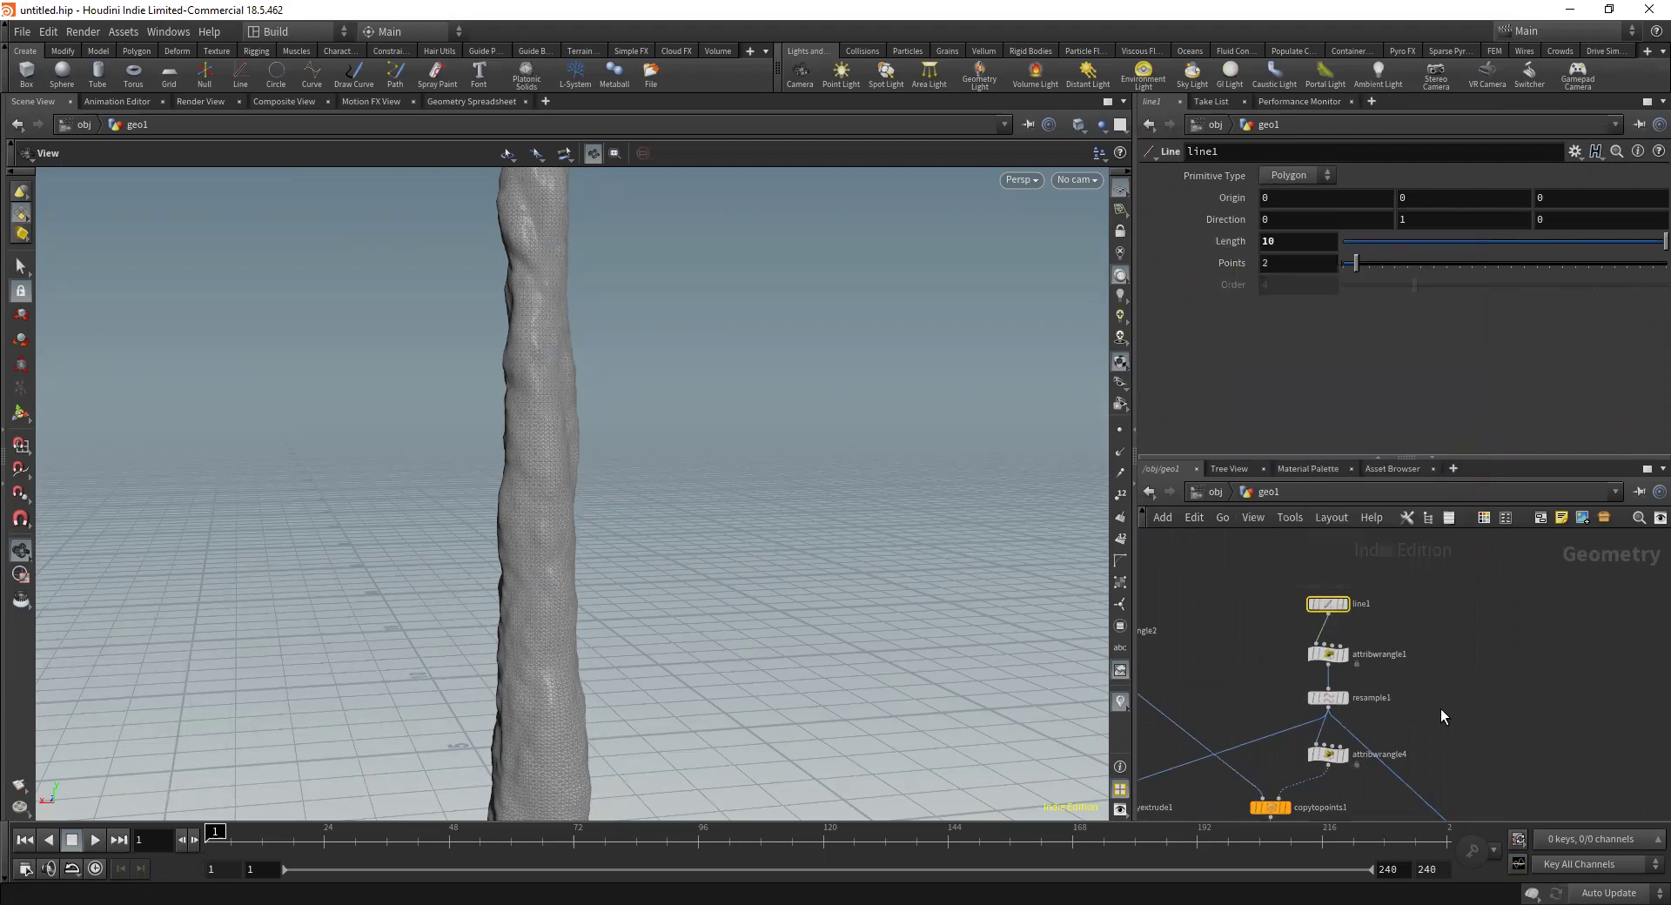
Paste the copied line length as a relative reference into twist1's Capture Length
middle_click_drag(1428, 772, 1379, 528)
middle_click_drag(1364, 788, 1360, 722)
scroll(1355, 664, "up", 3)
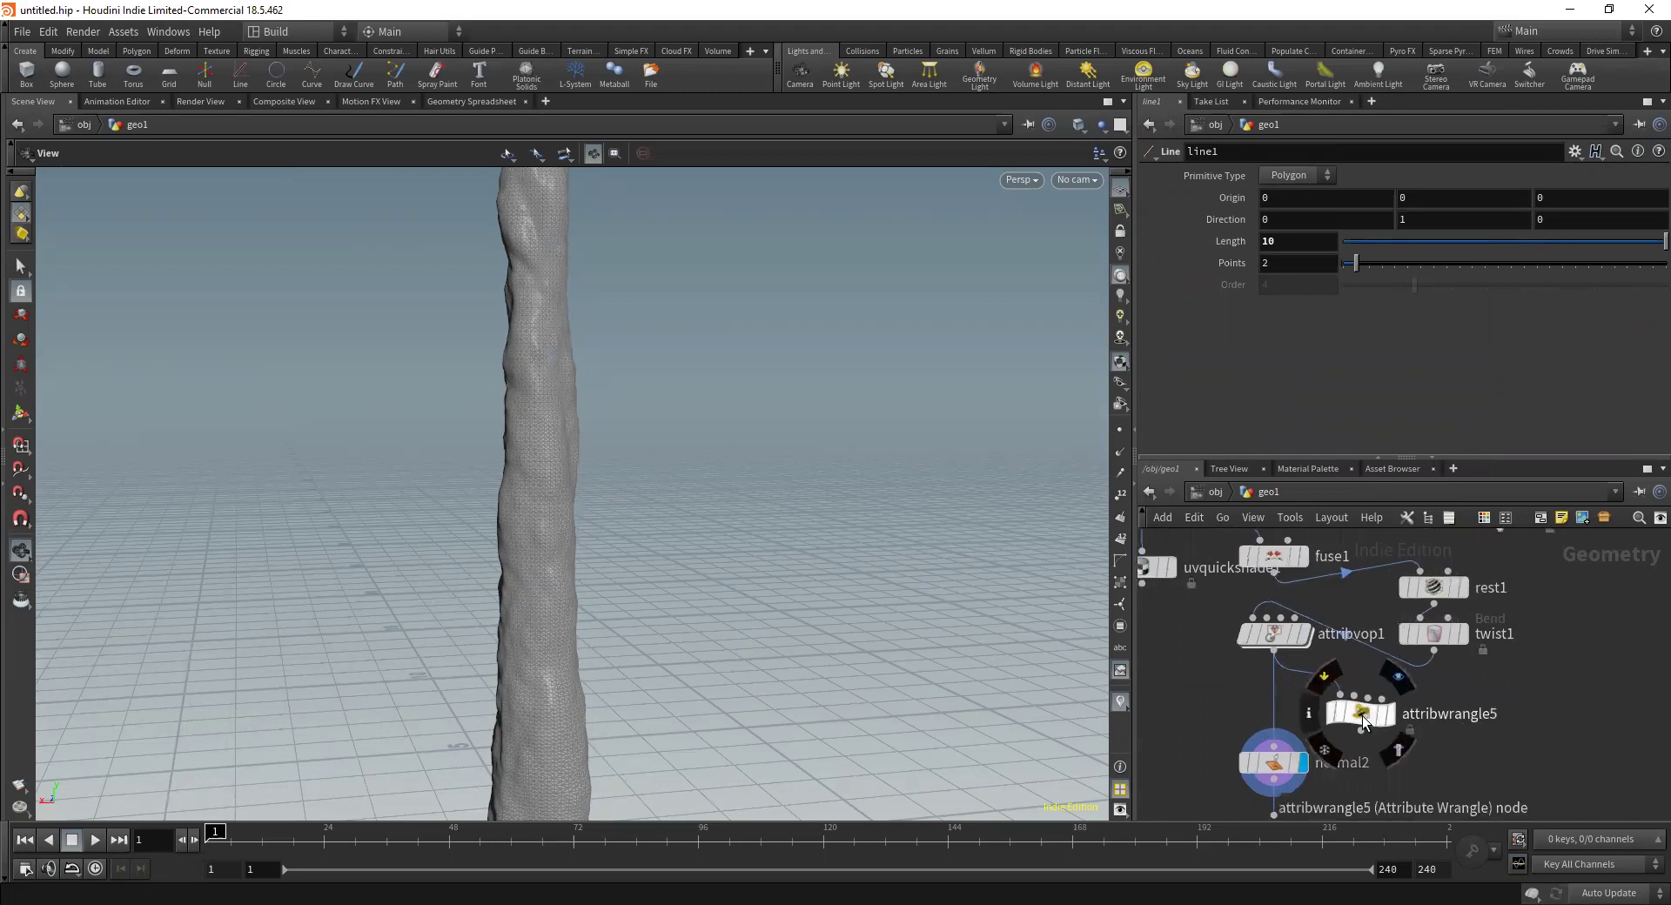
left_click(1362, 716)
left_click(1426, 636)
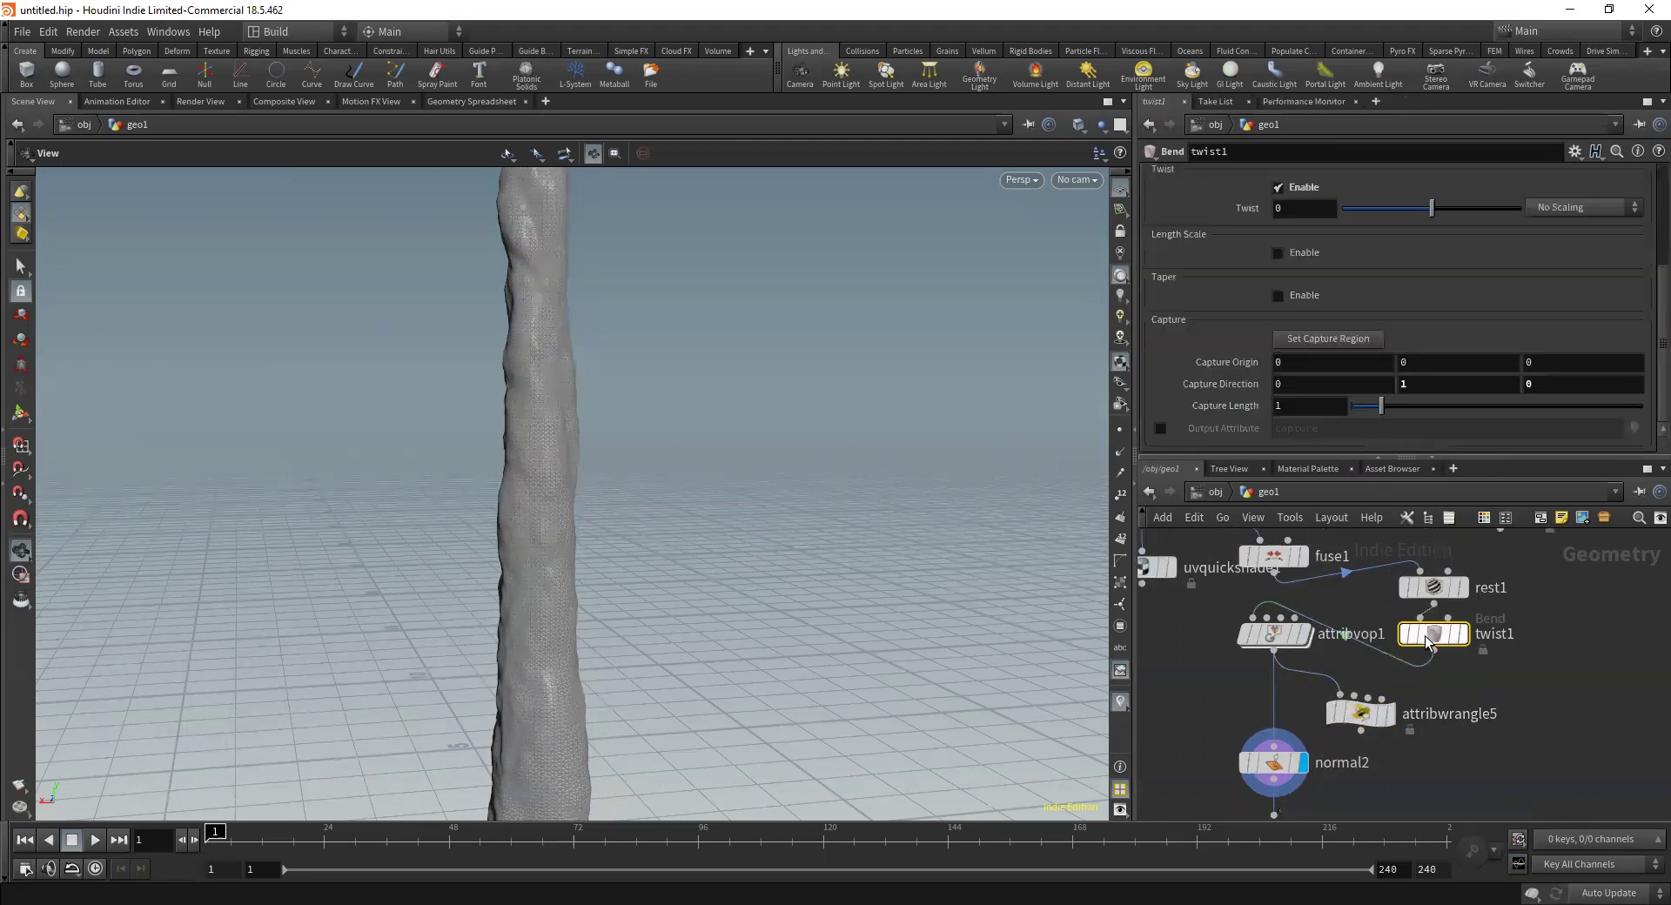
right_click(1245, 407)
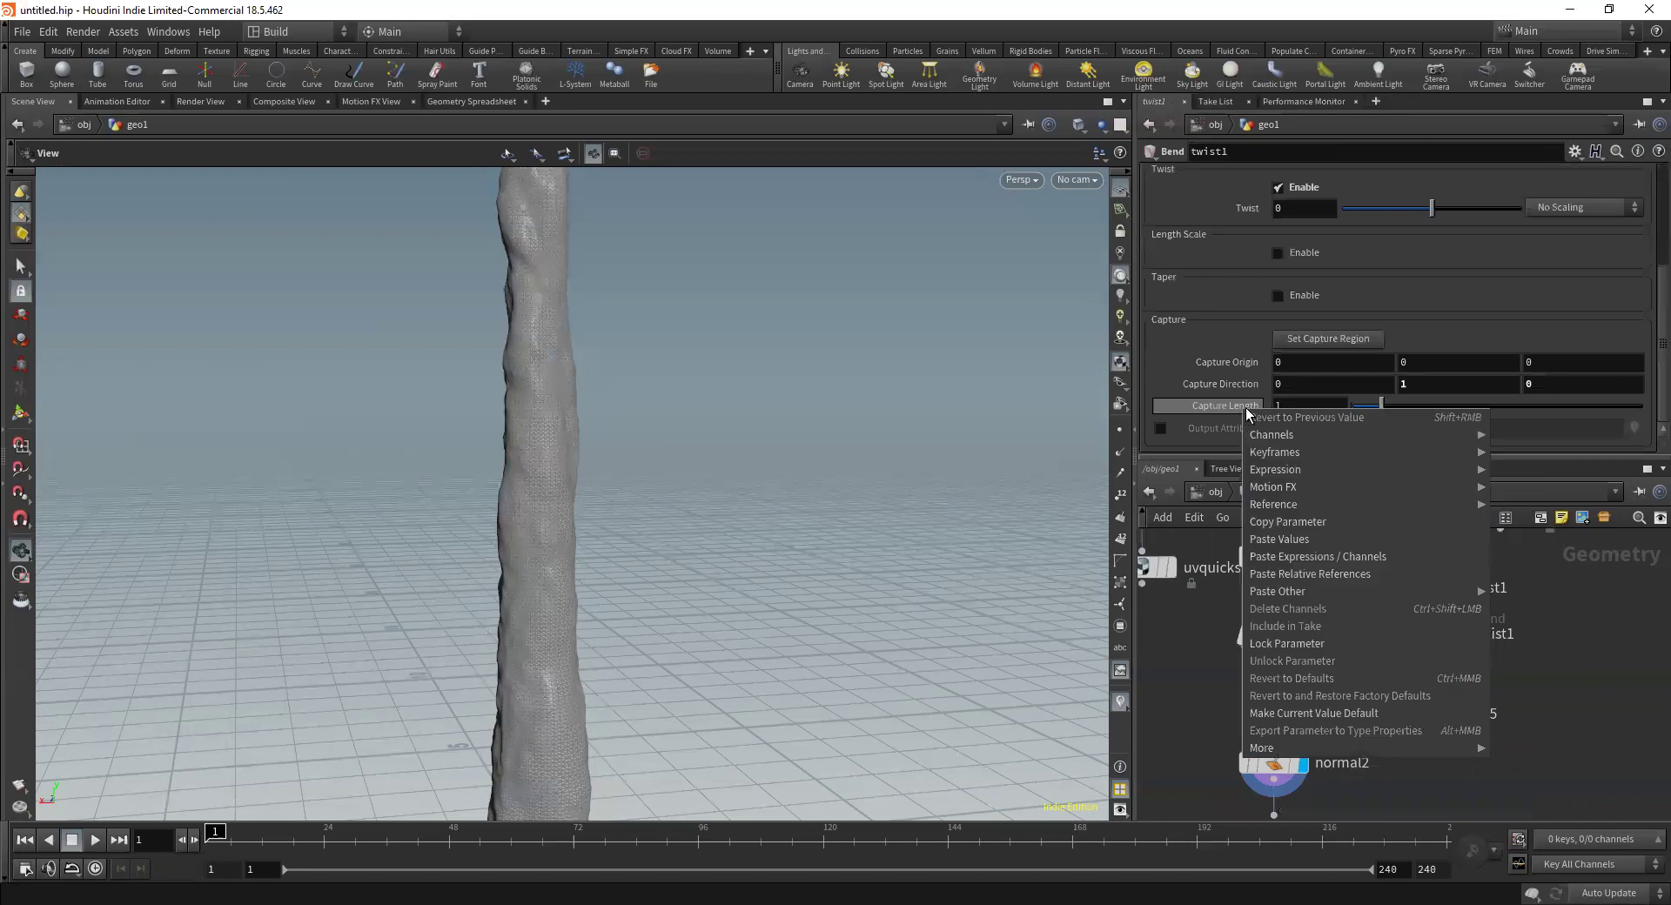
left_click(1303, 574)
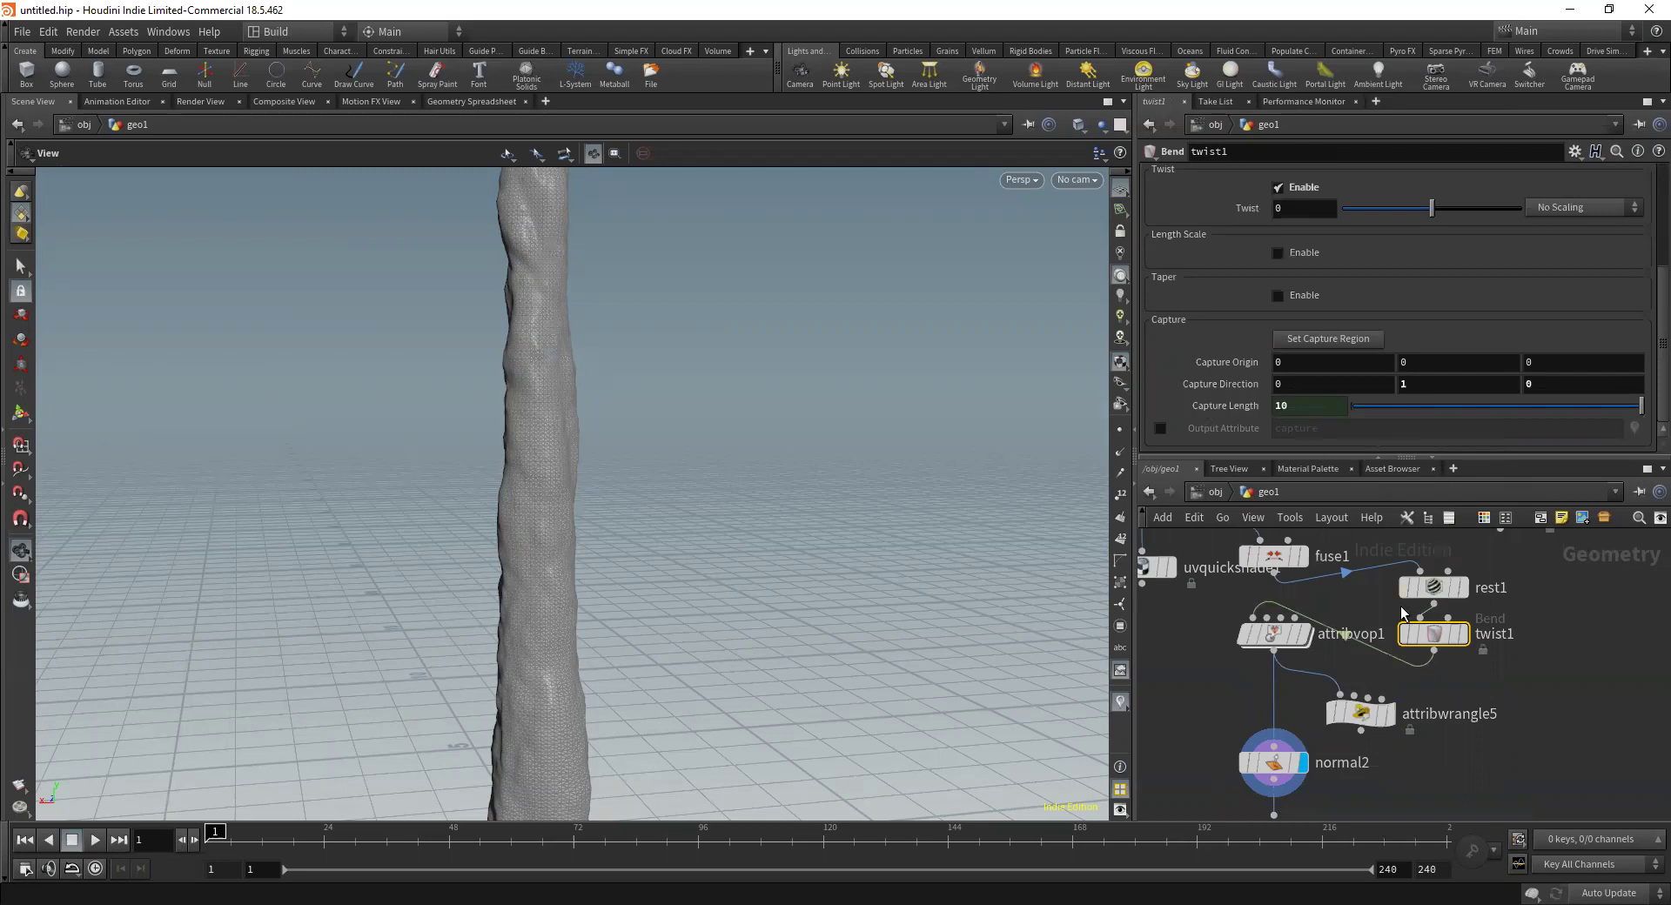
Set twist1's Twist to 360 and inspect the trunk's twisted displacement up close
mouse_move(1439, 637)
left_click_drag(1432, 208, 1537, 210)
left_click(1306, 211)
type("360")
key("Return")
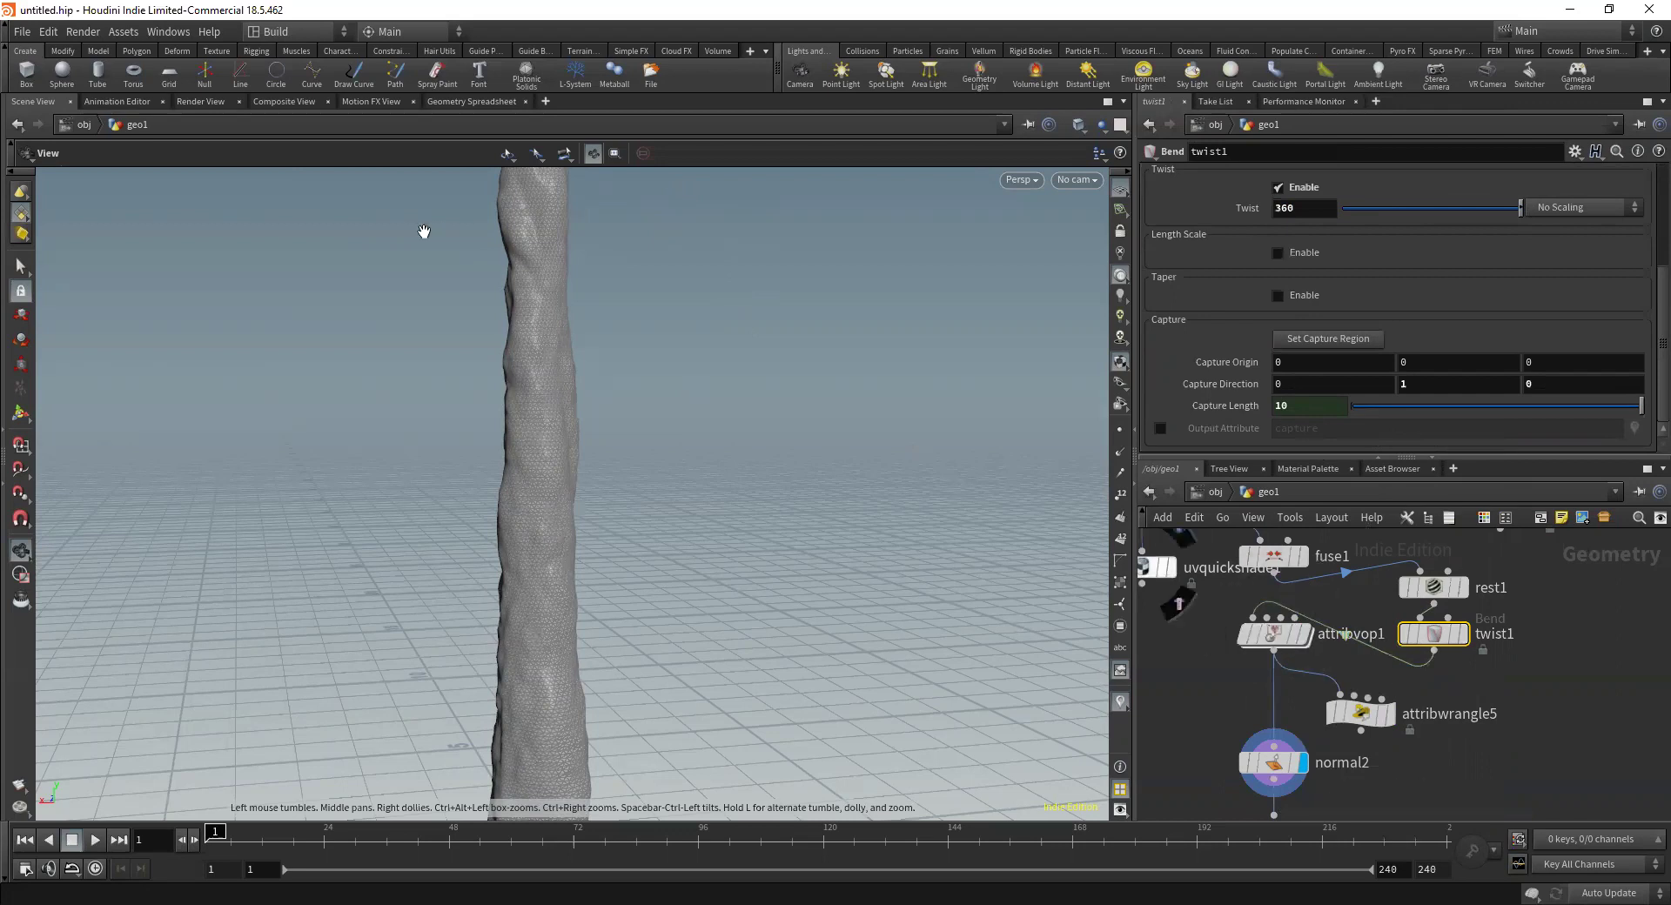
left_click_drag(634, 274, 644, 447)
scroll(520, 334, "up", 3)
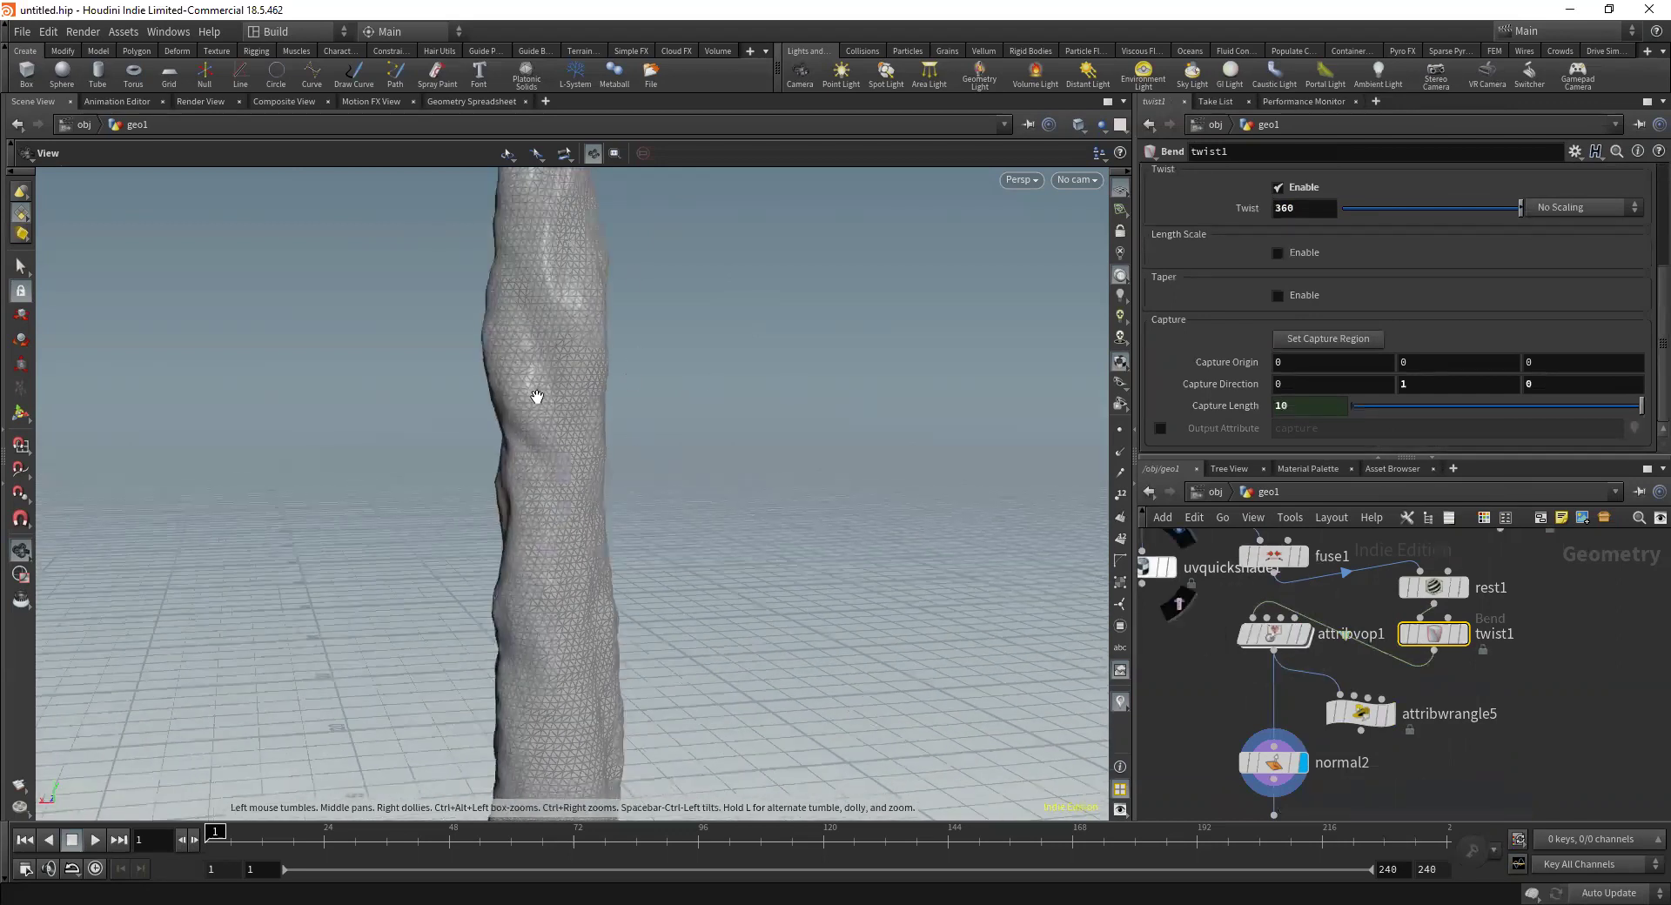
Display attribwrangle5's result and check rest1's node info for the name of its rest attribute
left_click(1390, 716)
left_click(1372, 721)
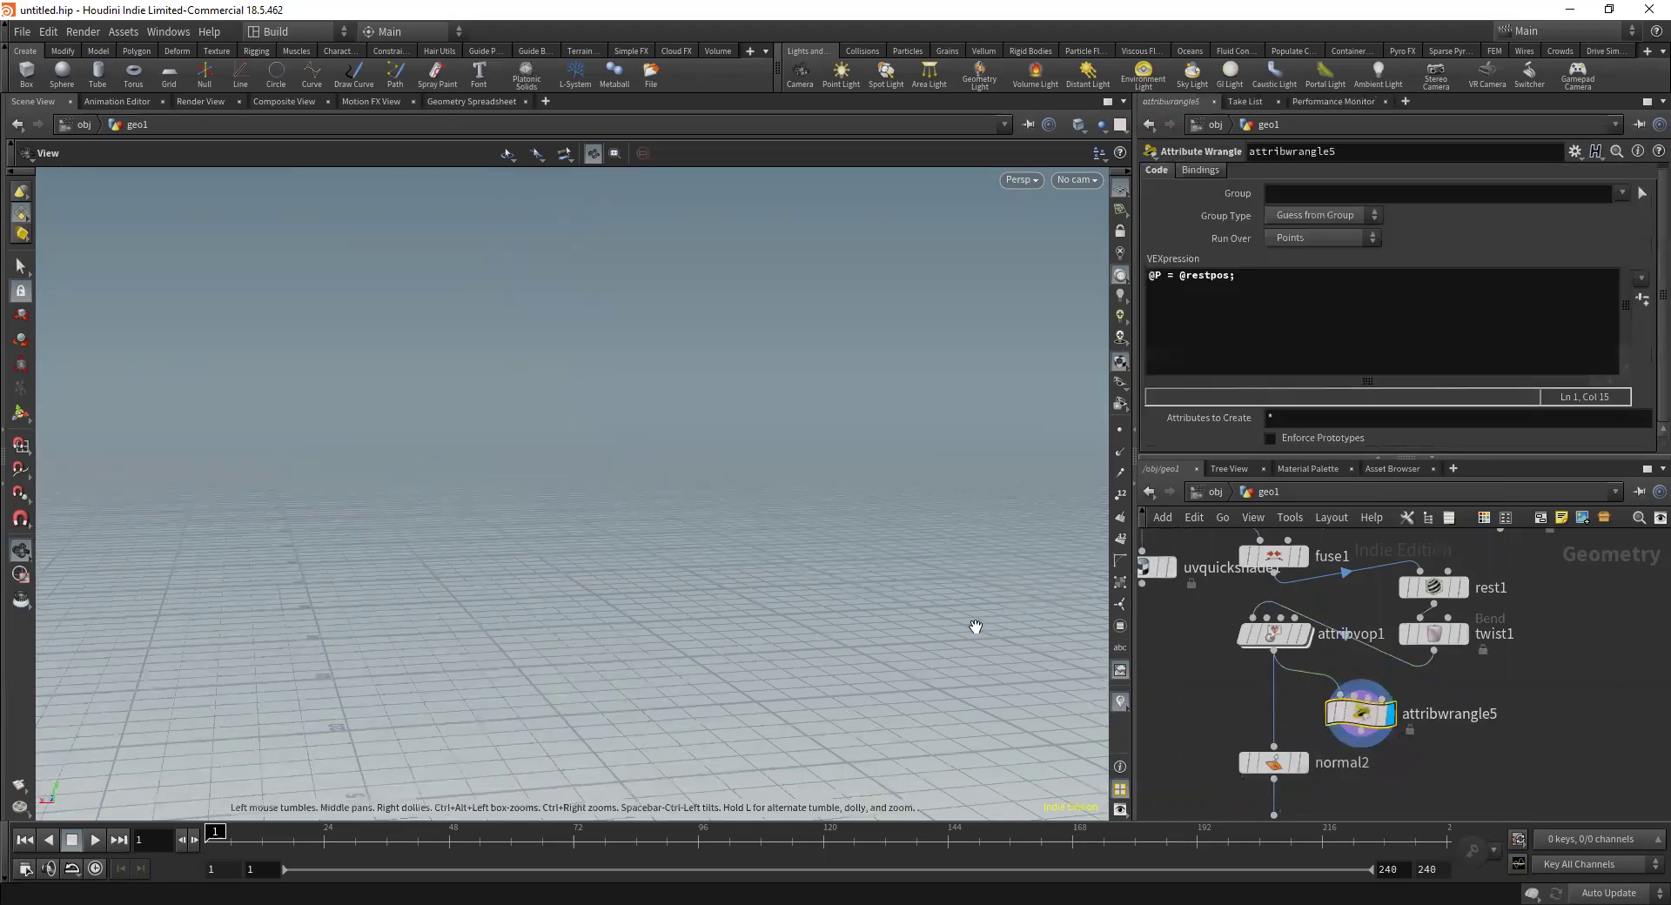
key("f")
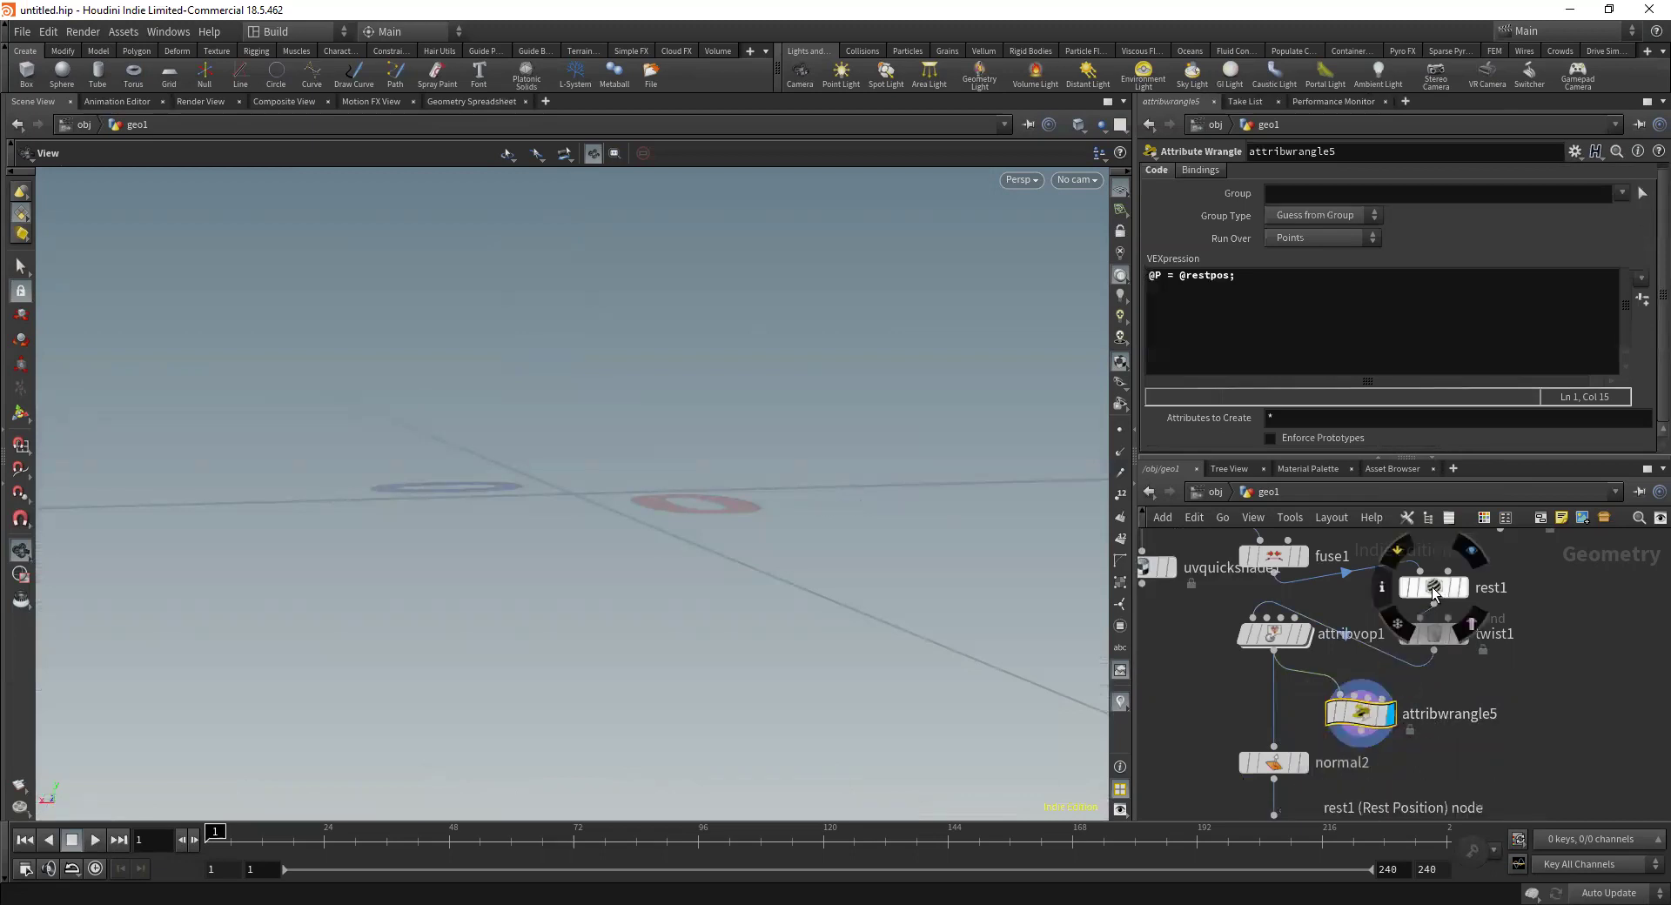
left_click(1382, 588)
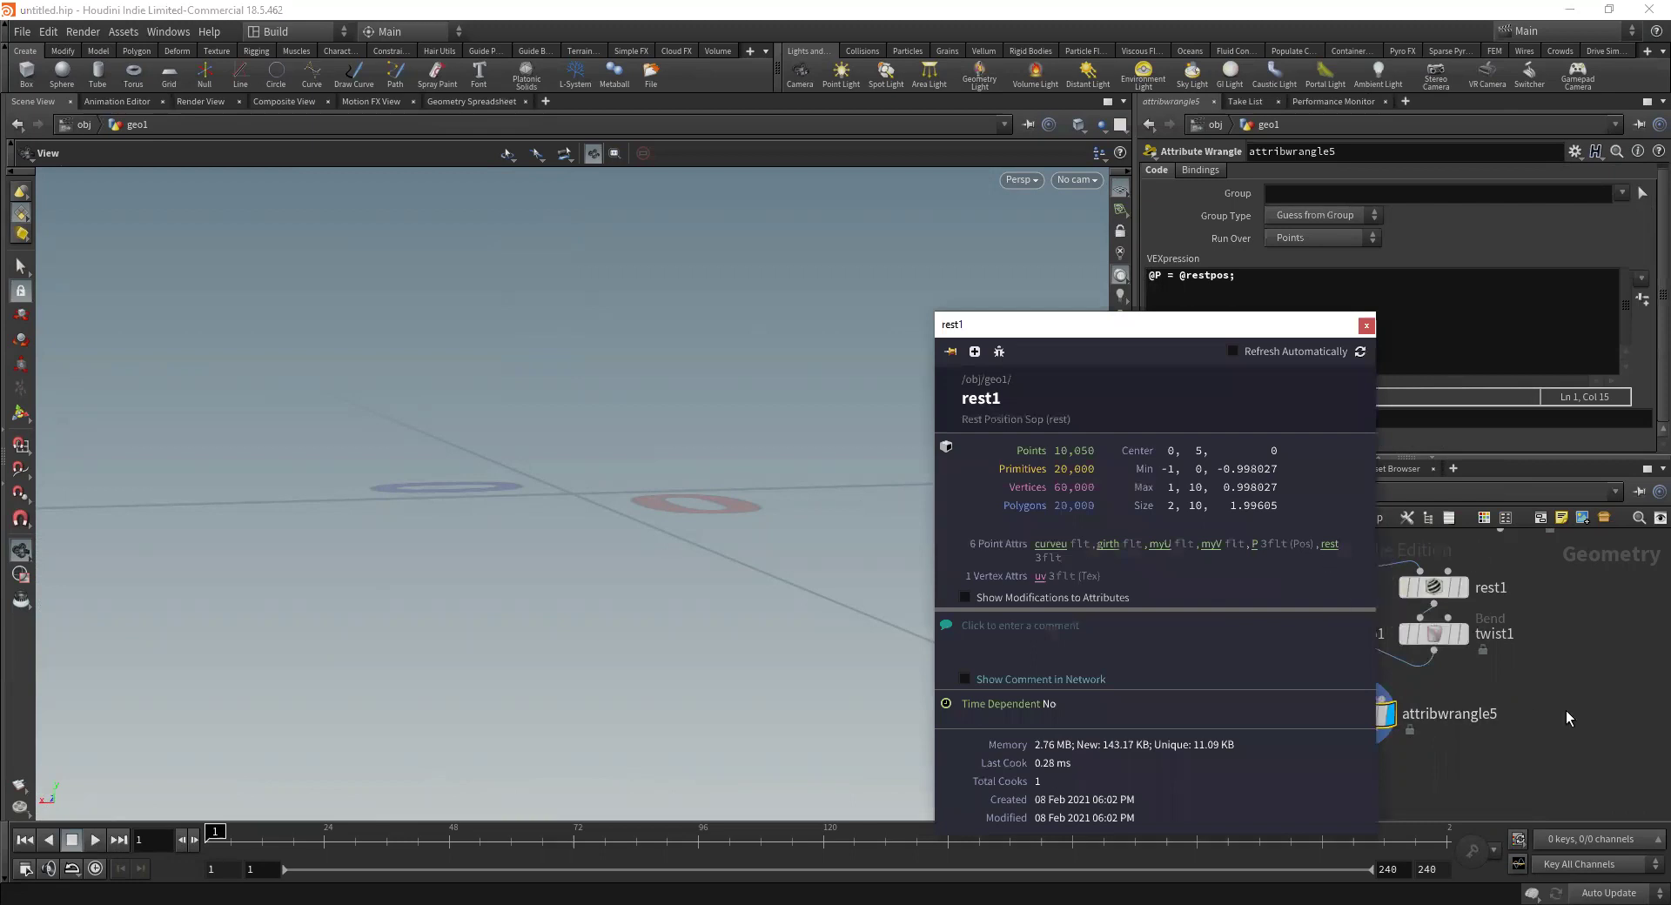
left_click(1225, 277)
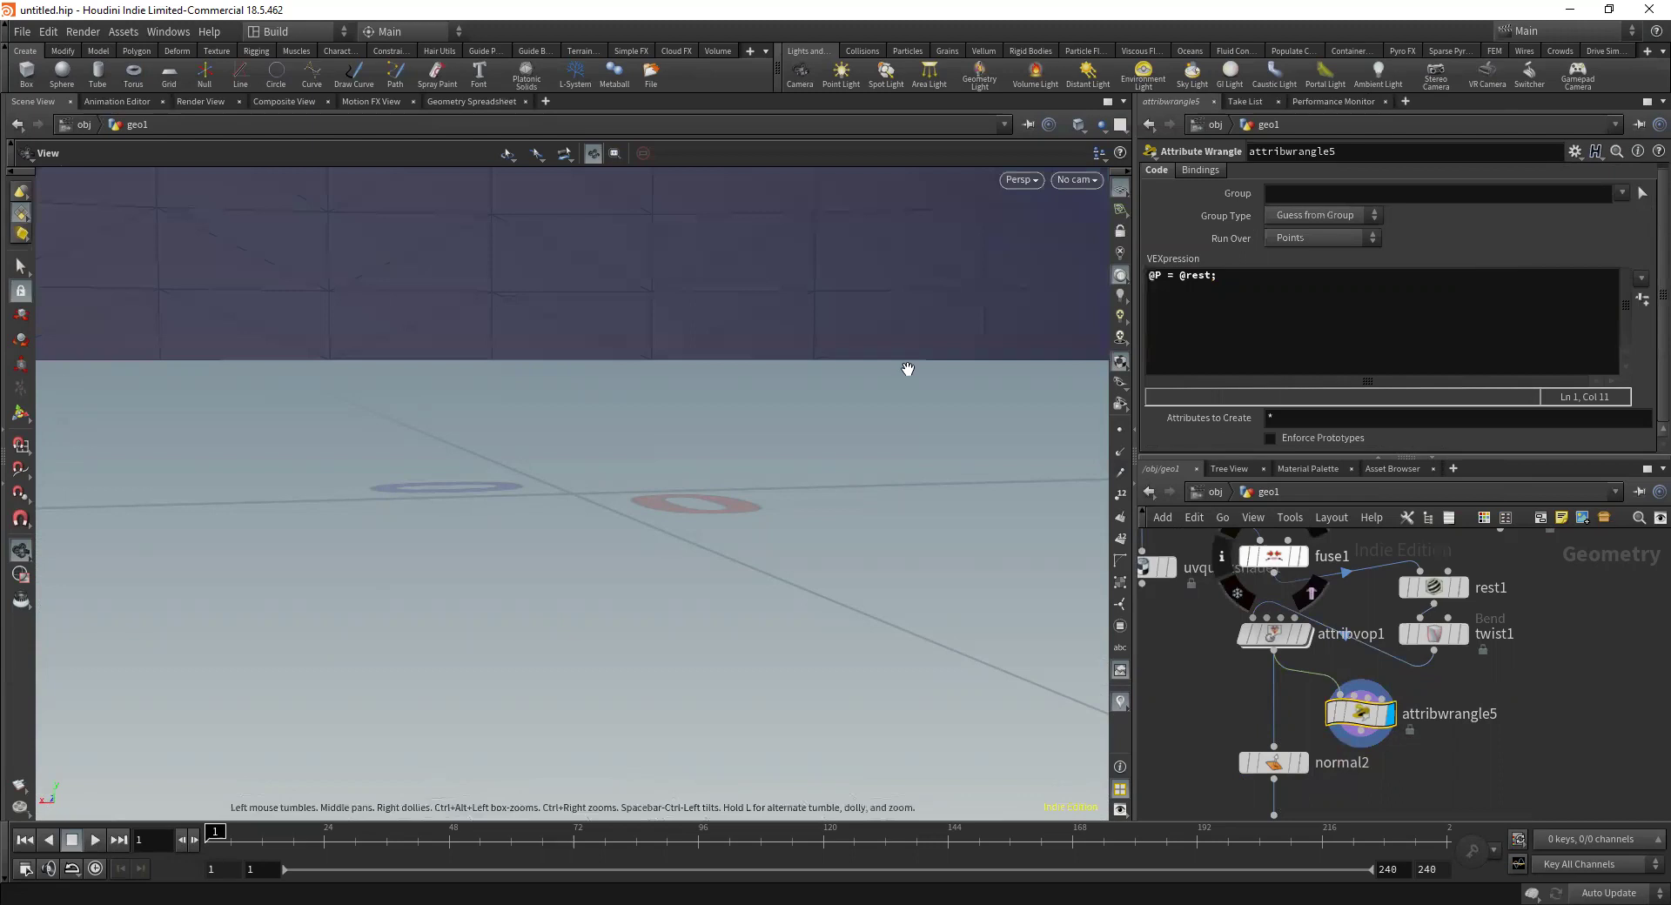
key("f")
right_click_drag(566, 431, 921, 432)
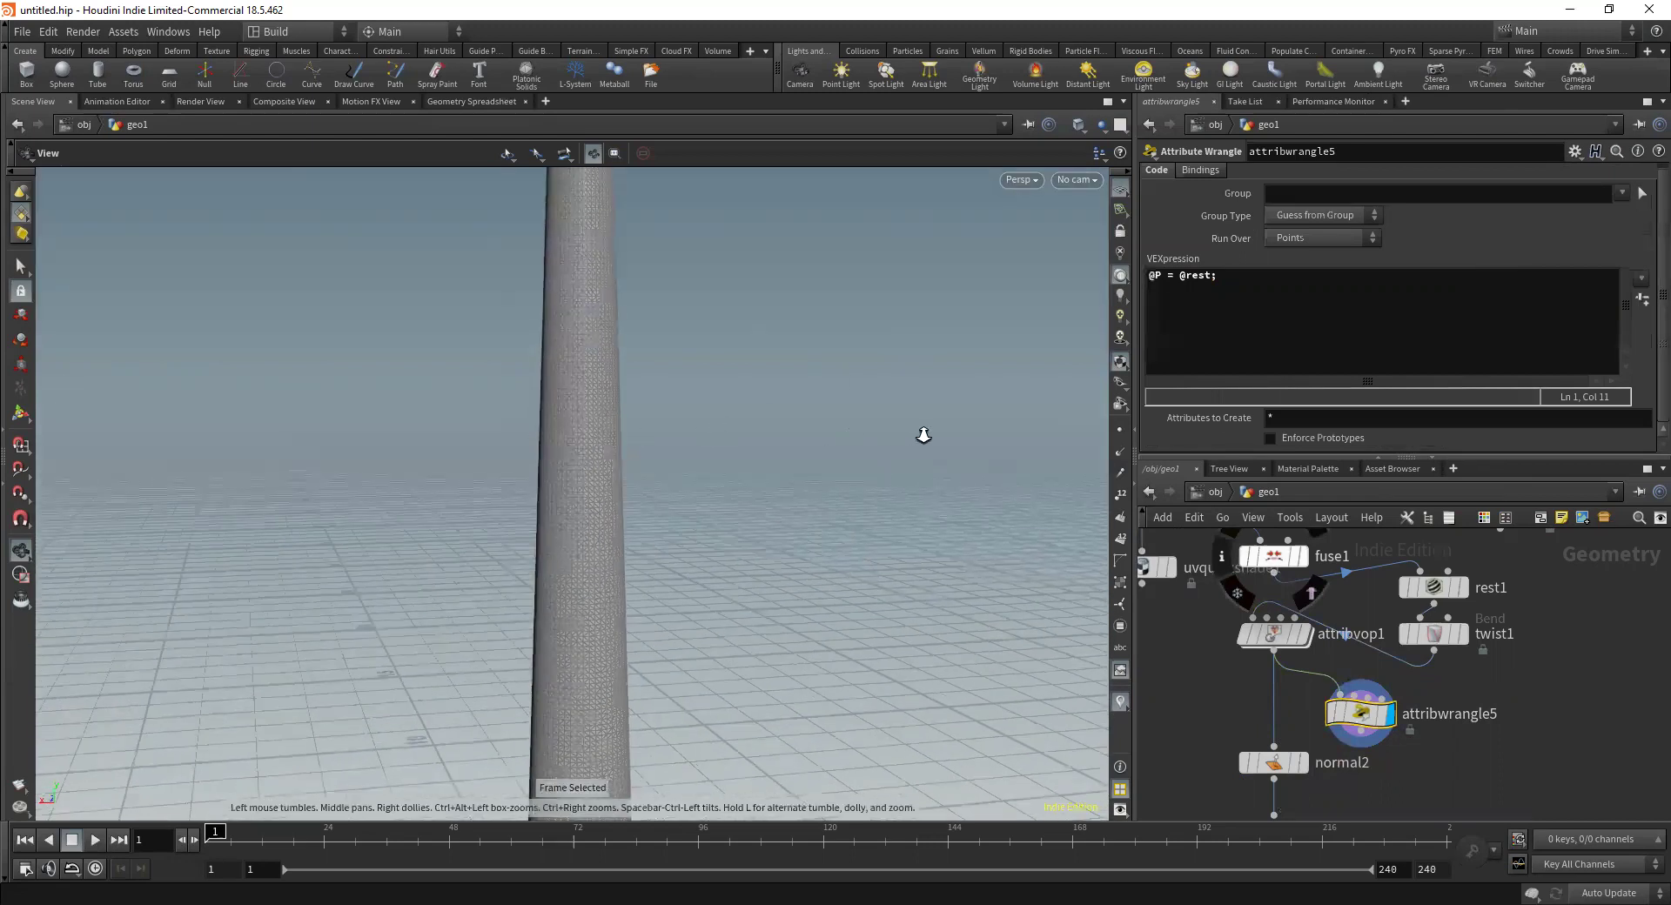
left_click(1434, 592)
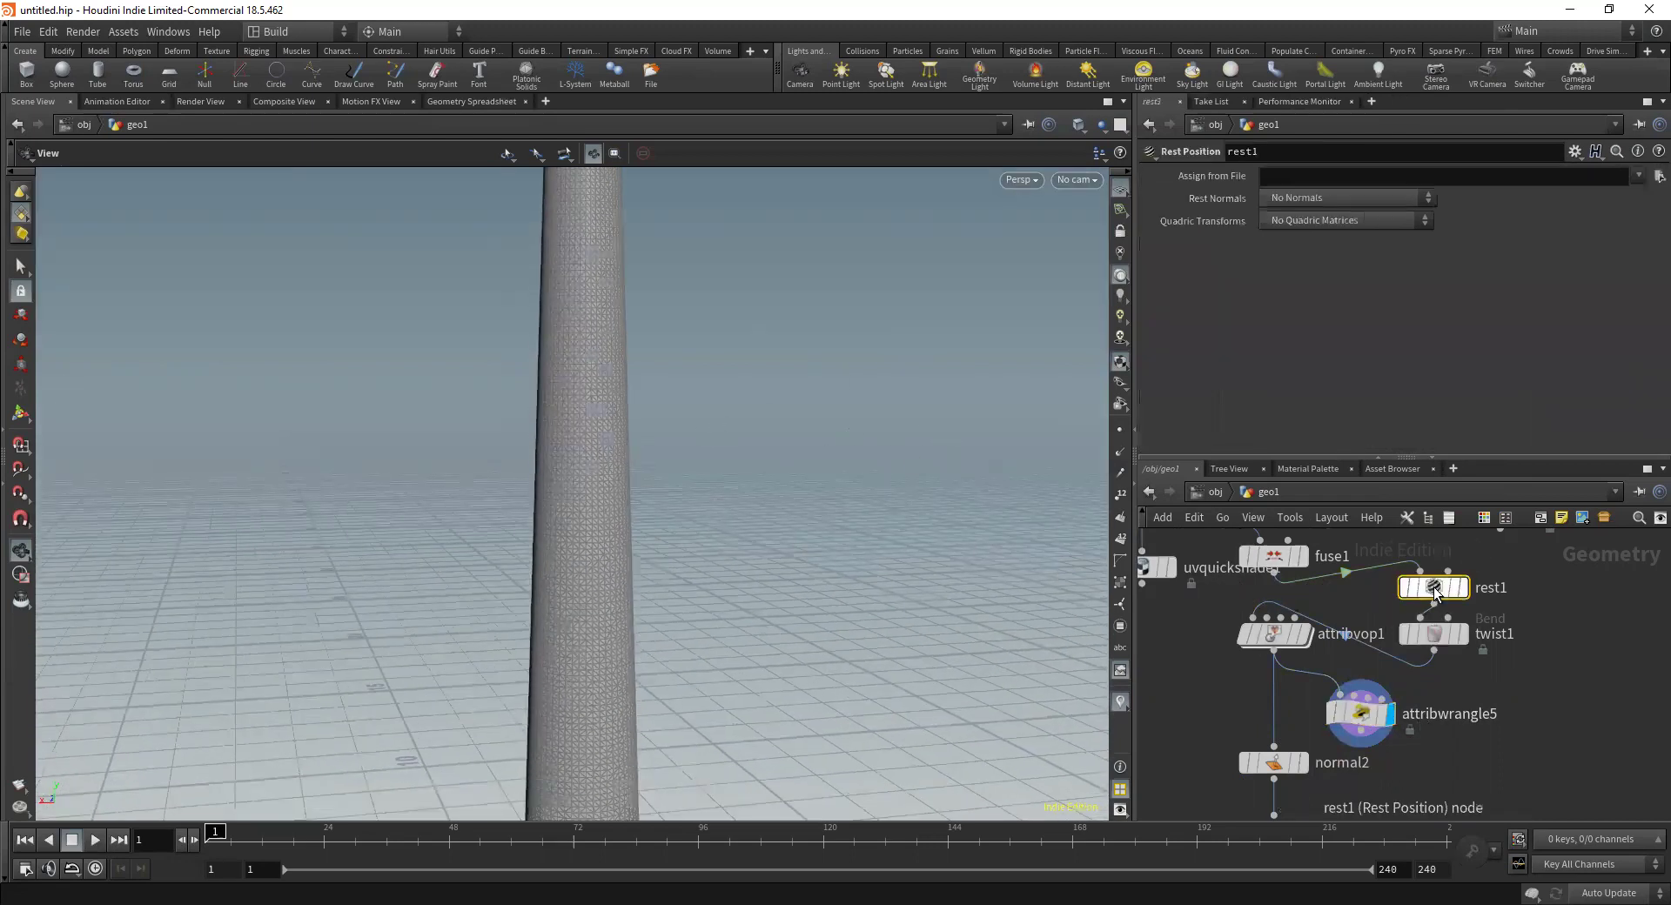
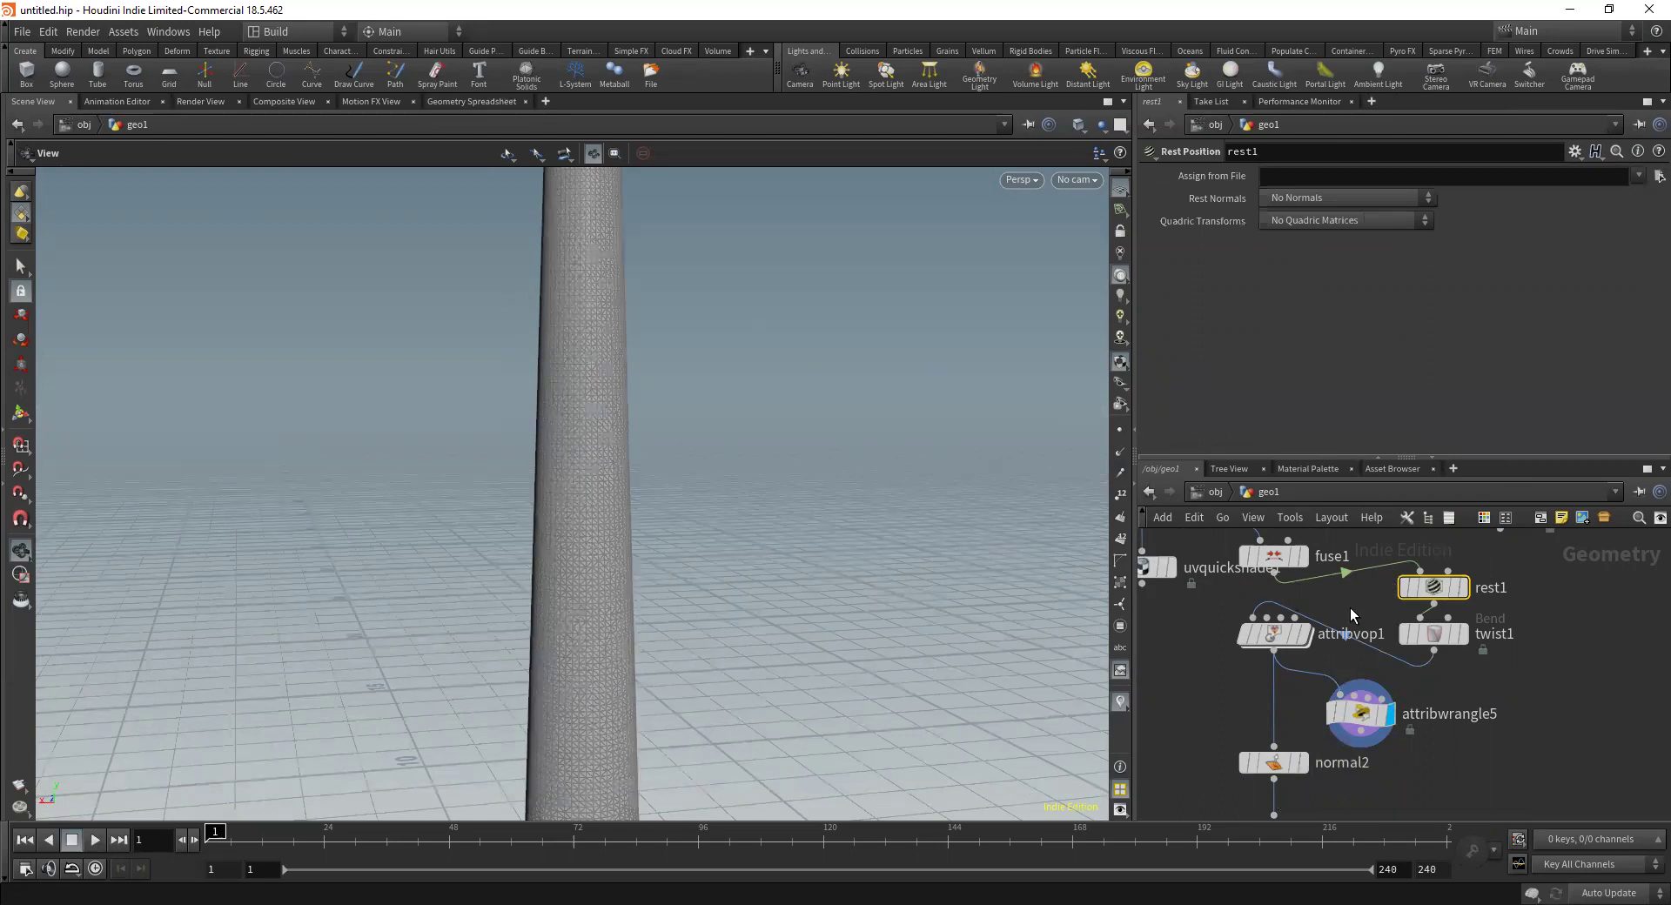
scroll(1350, 607, "down", 3)
scroll(1330, 649, "up", 2)
scroll(1330, 649, "up", 2)
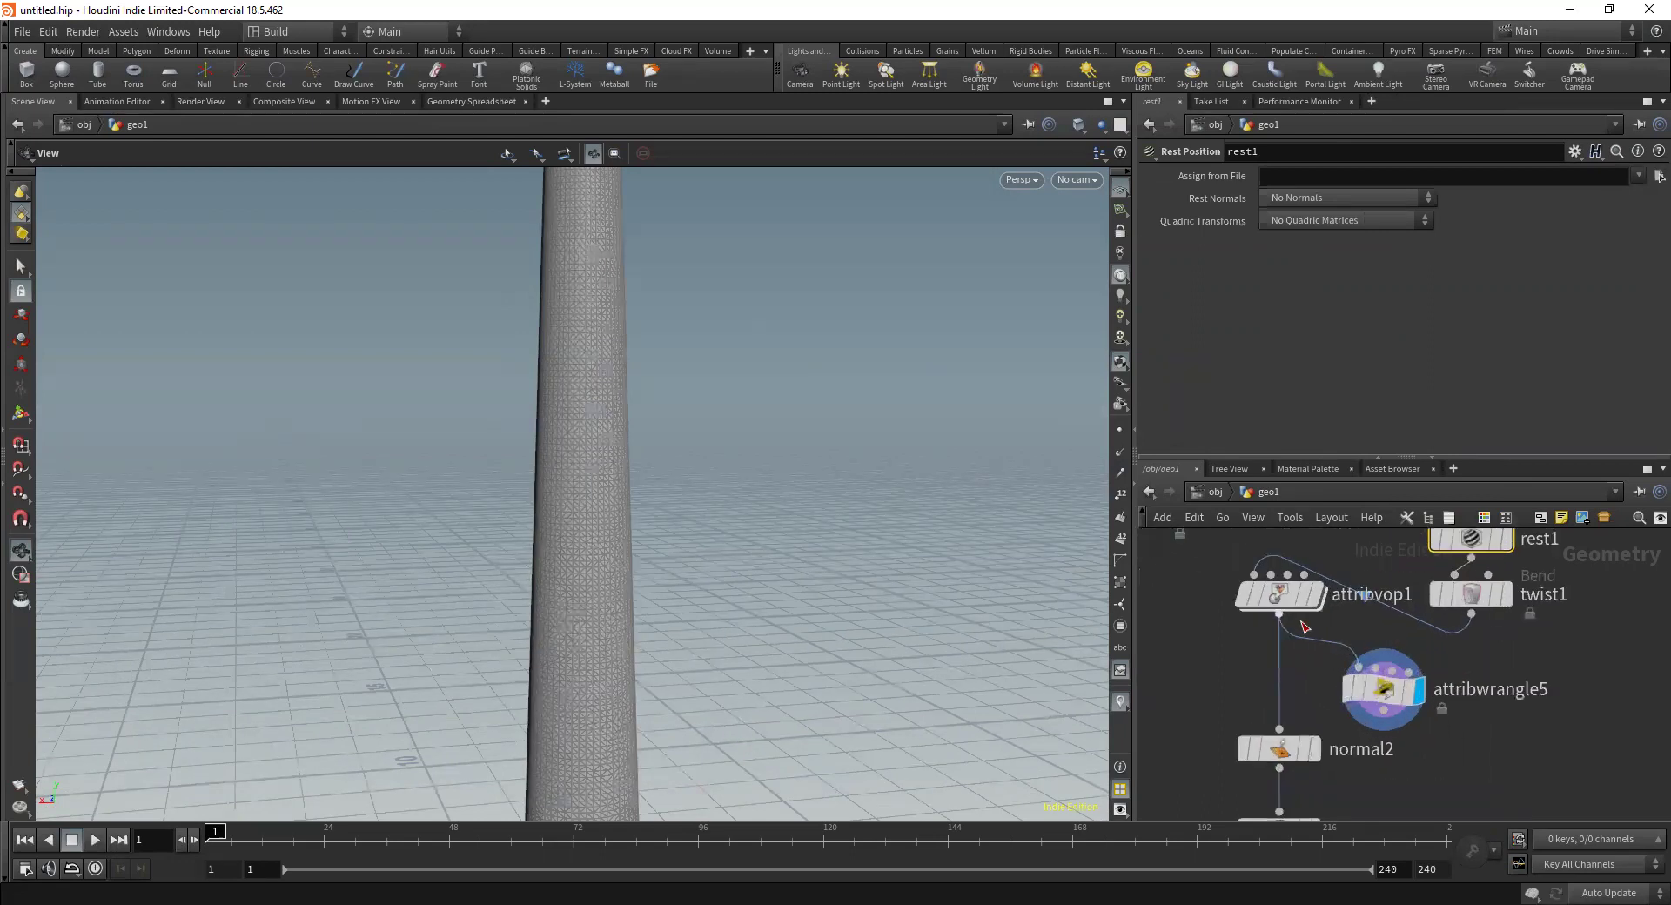
mouse_move(1386, 693)
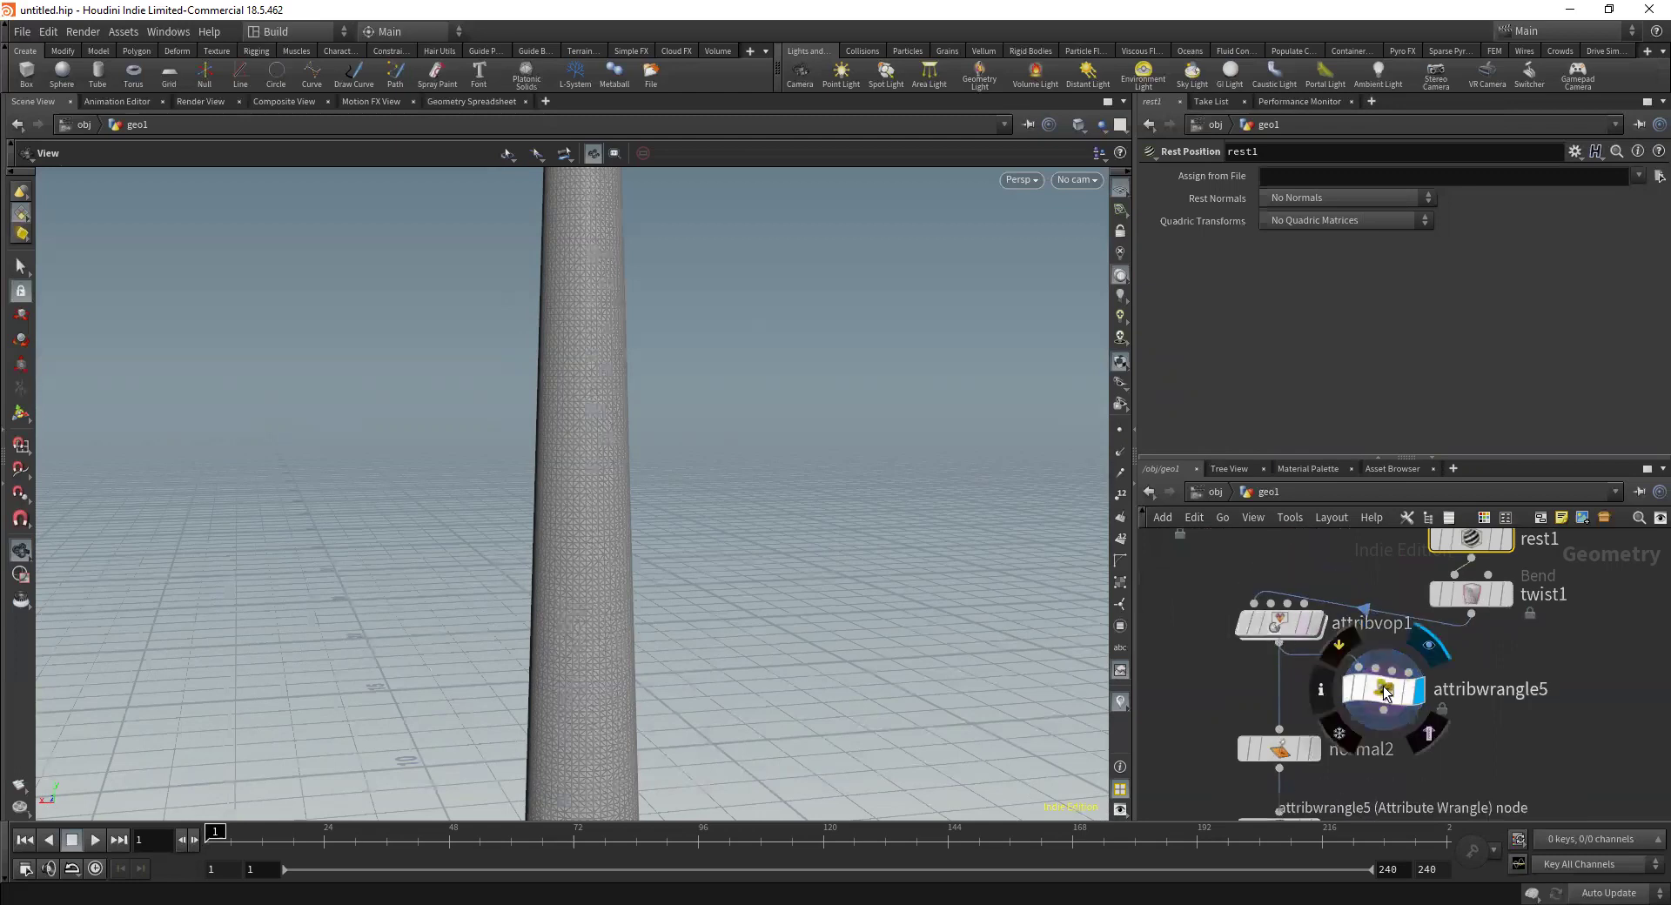
Place attribvop1 directly beneath twist1, line up attribwrangle5 under it, and select attribwrangle5
middle_click_drag(1494, 702, 1496, 769)
mouse_move(1491, 671)
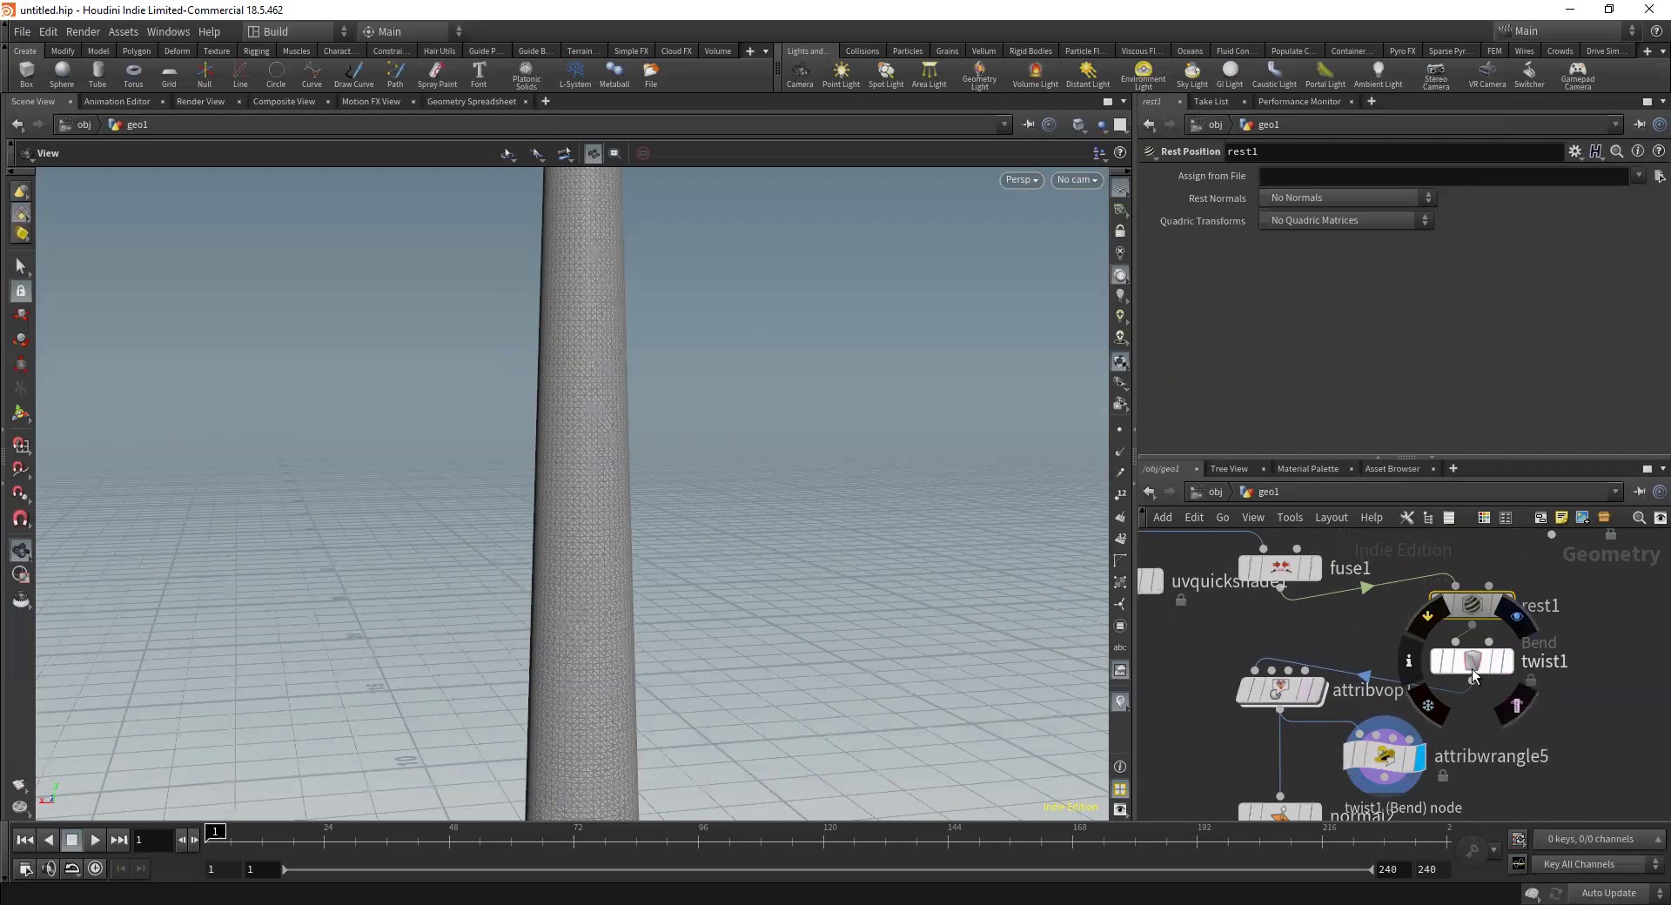
left_click_drag(1283, 693, 1476, 715)
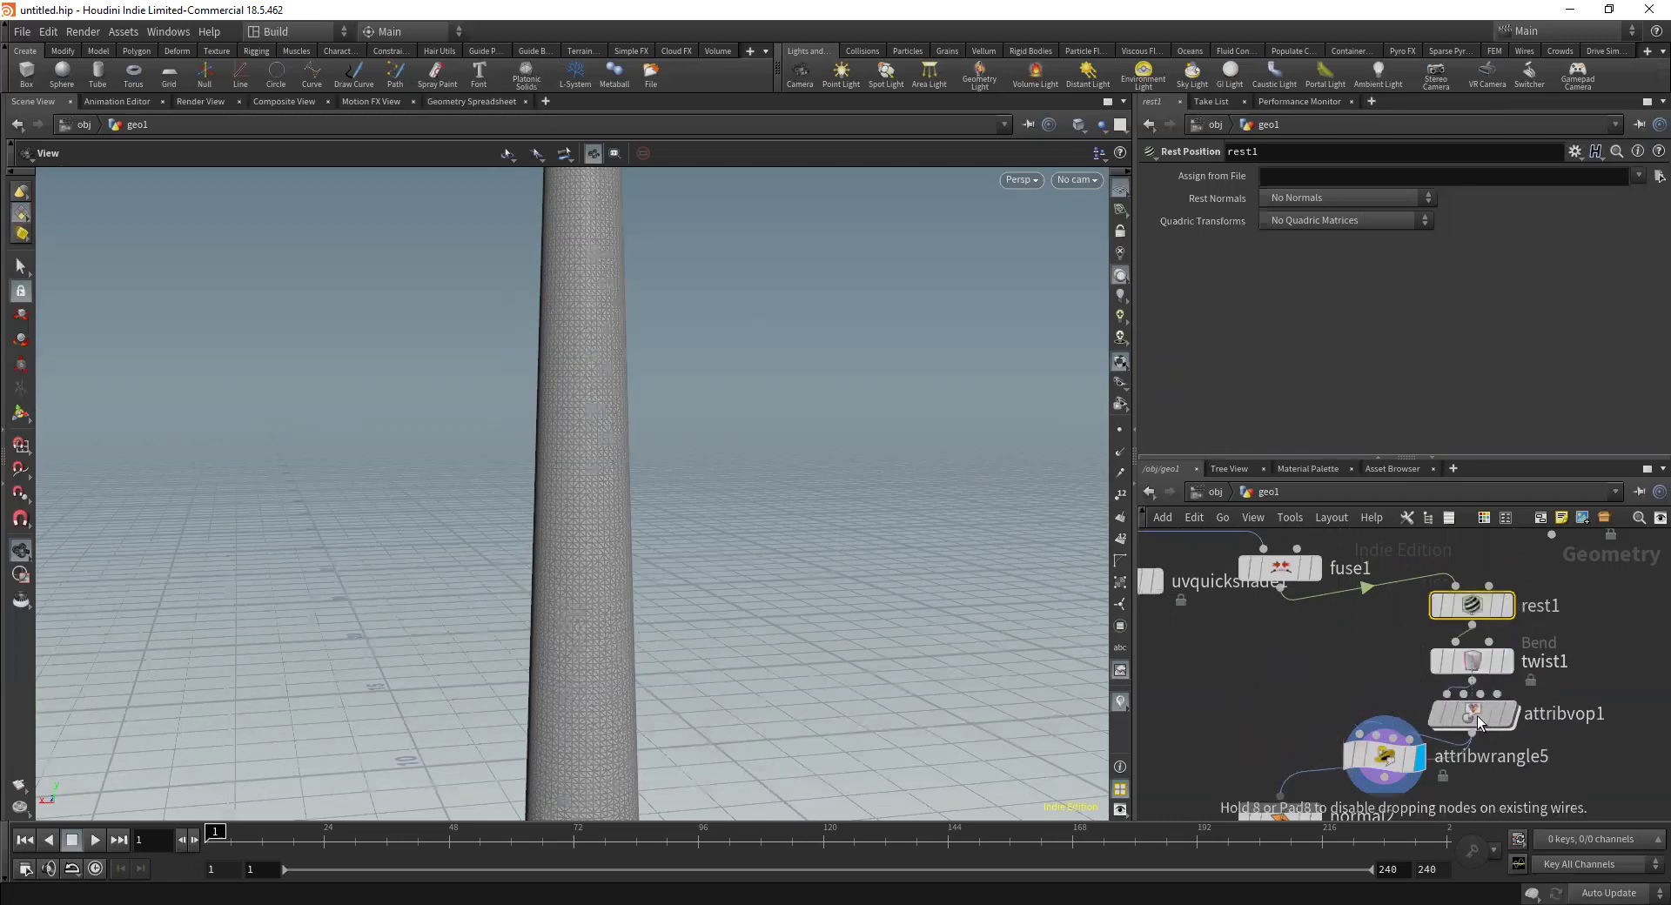
middle_click_drag(1376, 713, 1261, 578)
left_click_drag(1314, 631, 1393, 687)
middle_click_drag(1439, 592, 1423, 680)
mouse_move(1393, 679)
left_mouse_down()
mouse_move(1375, 681)
mouse_move(1393, 679)
left_mouse_up()
left_click(1393, 778)
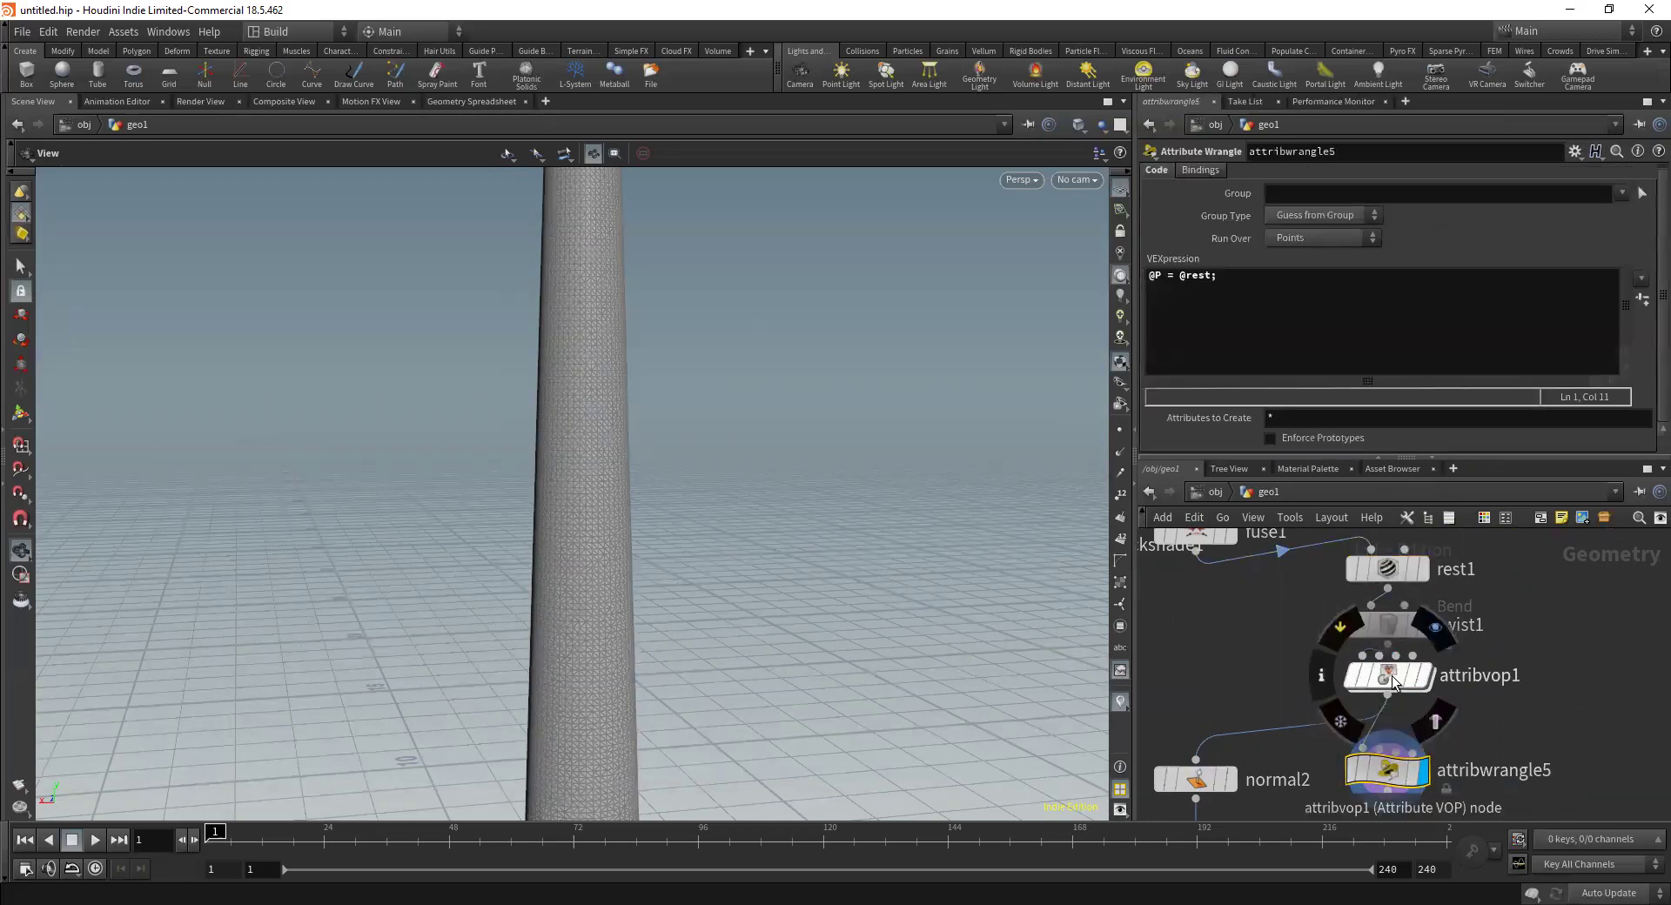
Display attribvop1's result and inspect the whole displaced trunk
left_click(1427, 684)
left_click(1428, 679)
left_click_drag(620, 411, 478, 688)
mouse_move(1386, 681)
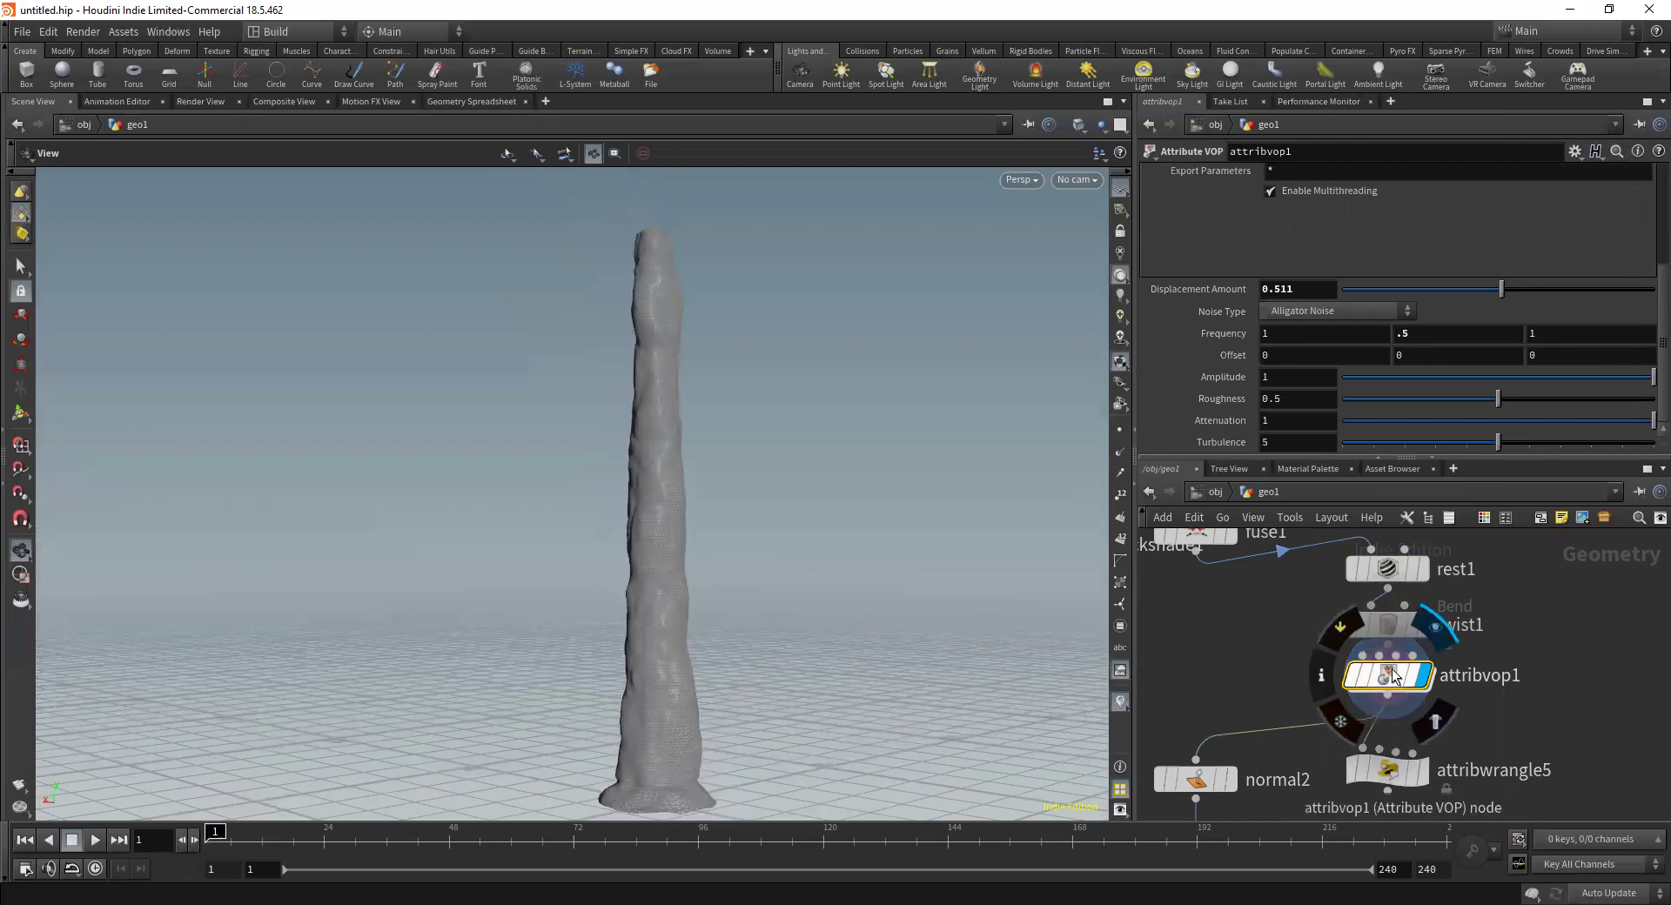
Reorder the branch so fuse1 feeds twist1, twist1 feeds rest1 and rest1 feeds attribvop1, and move attribwrangle5 closer to attribvop1
left_click_drag(1394, 677, 1230, 654)
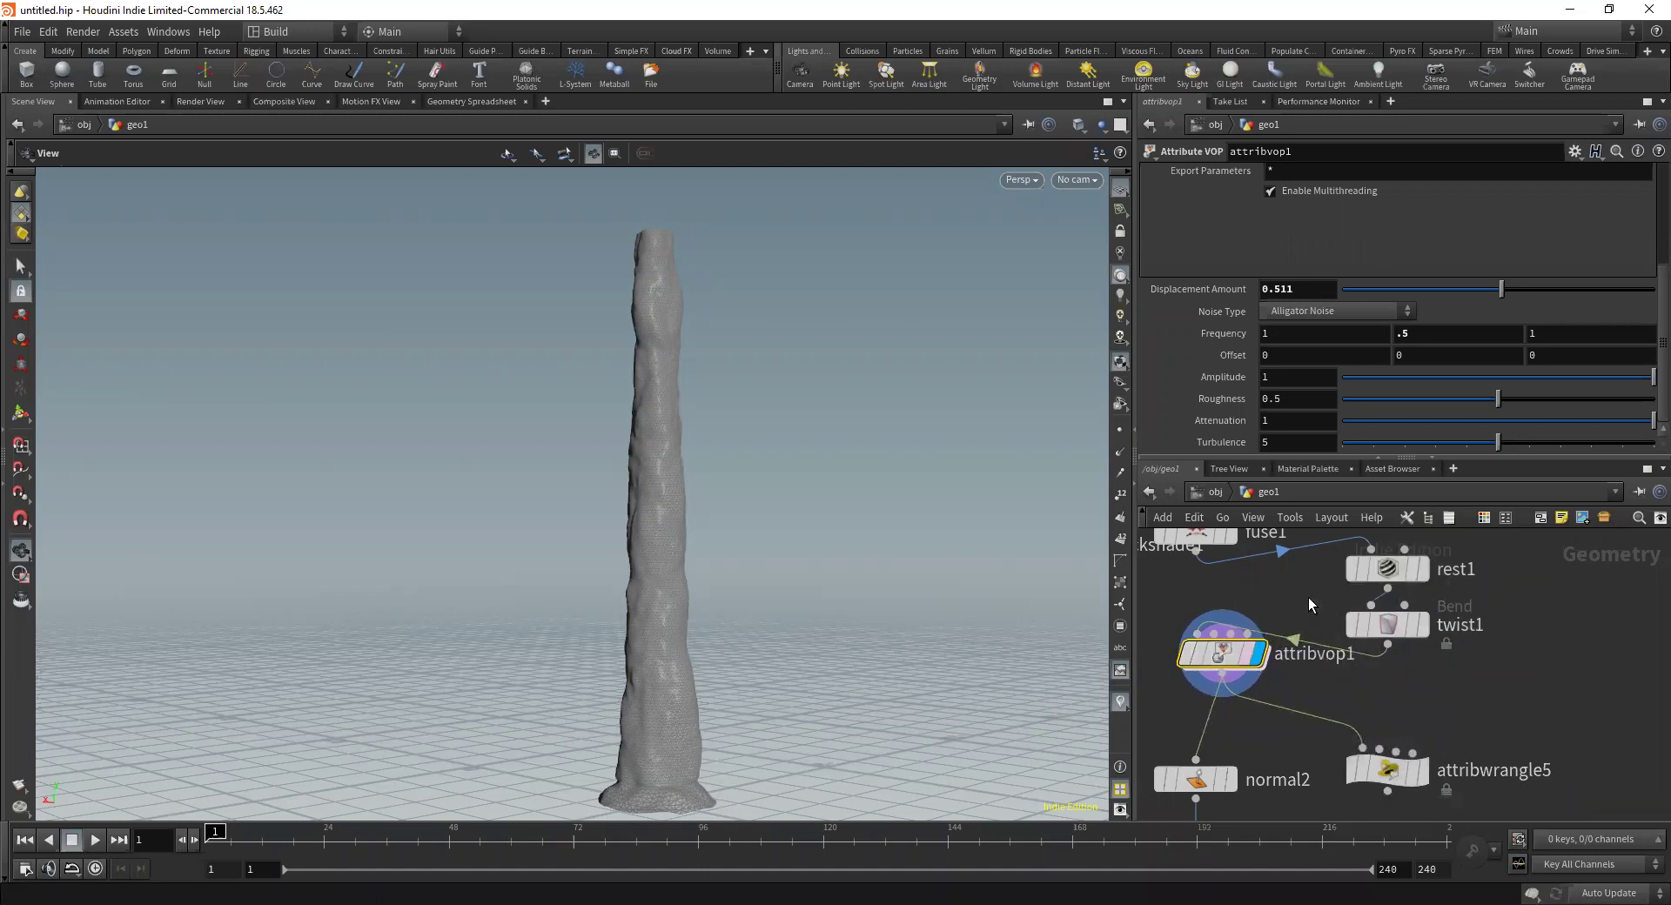
middle_click_drag(1259, 581, 1293, 625)
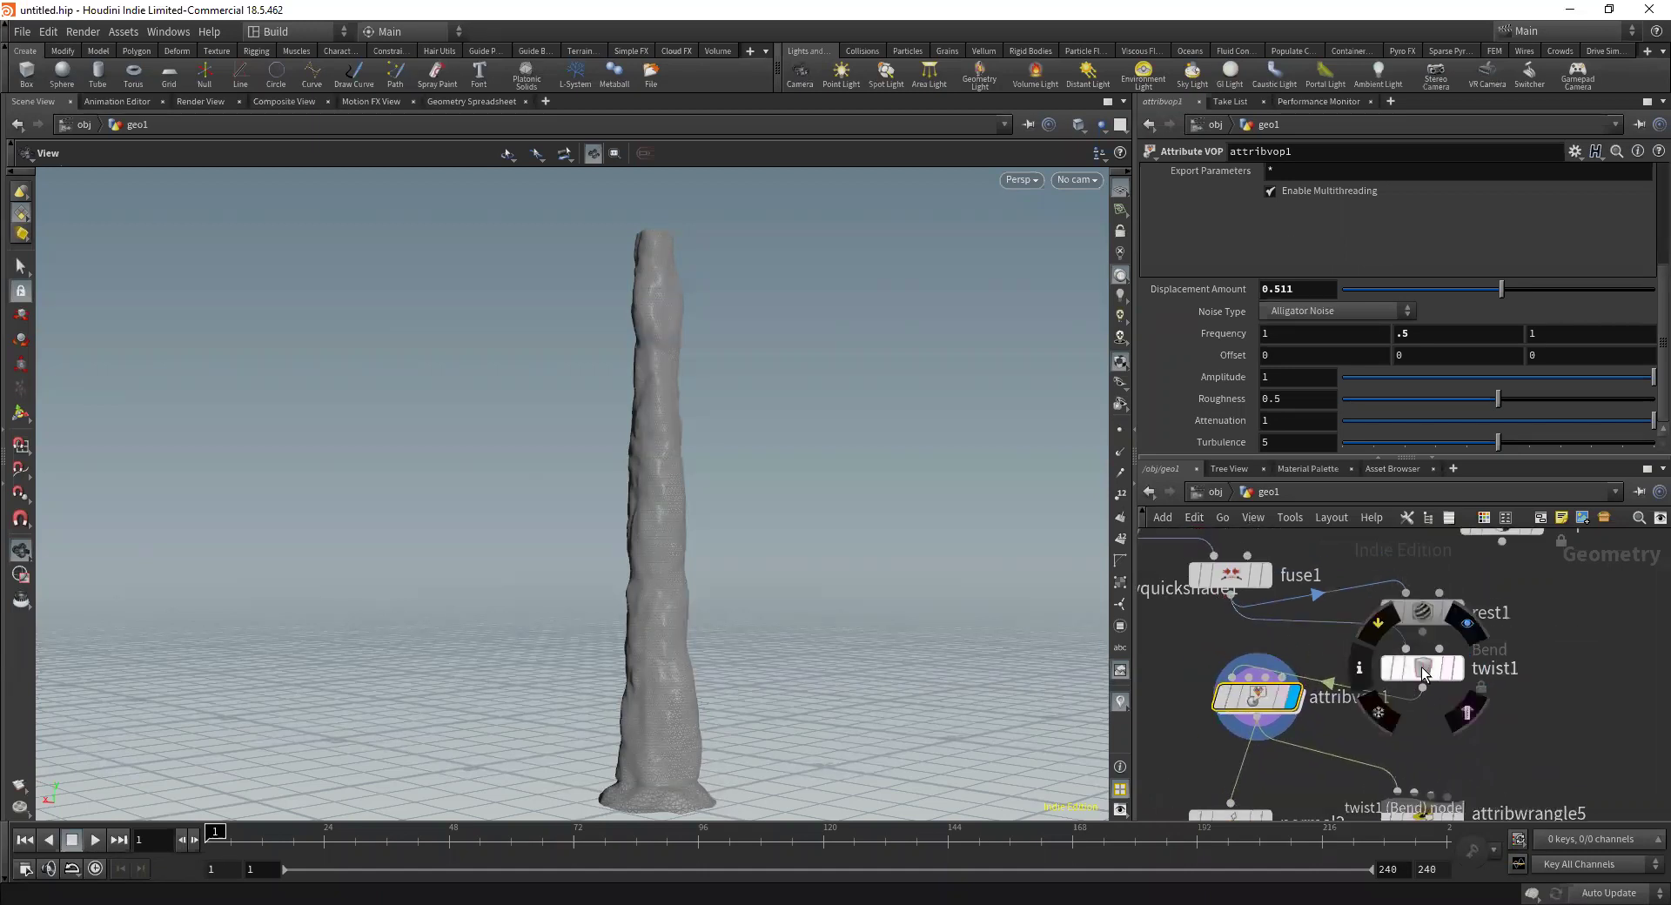
left_click_drag(1419, 668, 1335, 646)
left_click_drag(1434, 617, 1486, 668)
left_click_drag(1341, 646, 1471, 610)
left_click_drag(1475, 682, 1234, 673)
left_click(1235, 673)
middle_click_drag(1355, 734, 1360, 672)
left_click_drag(1424, 752, 1360, 701)
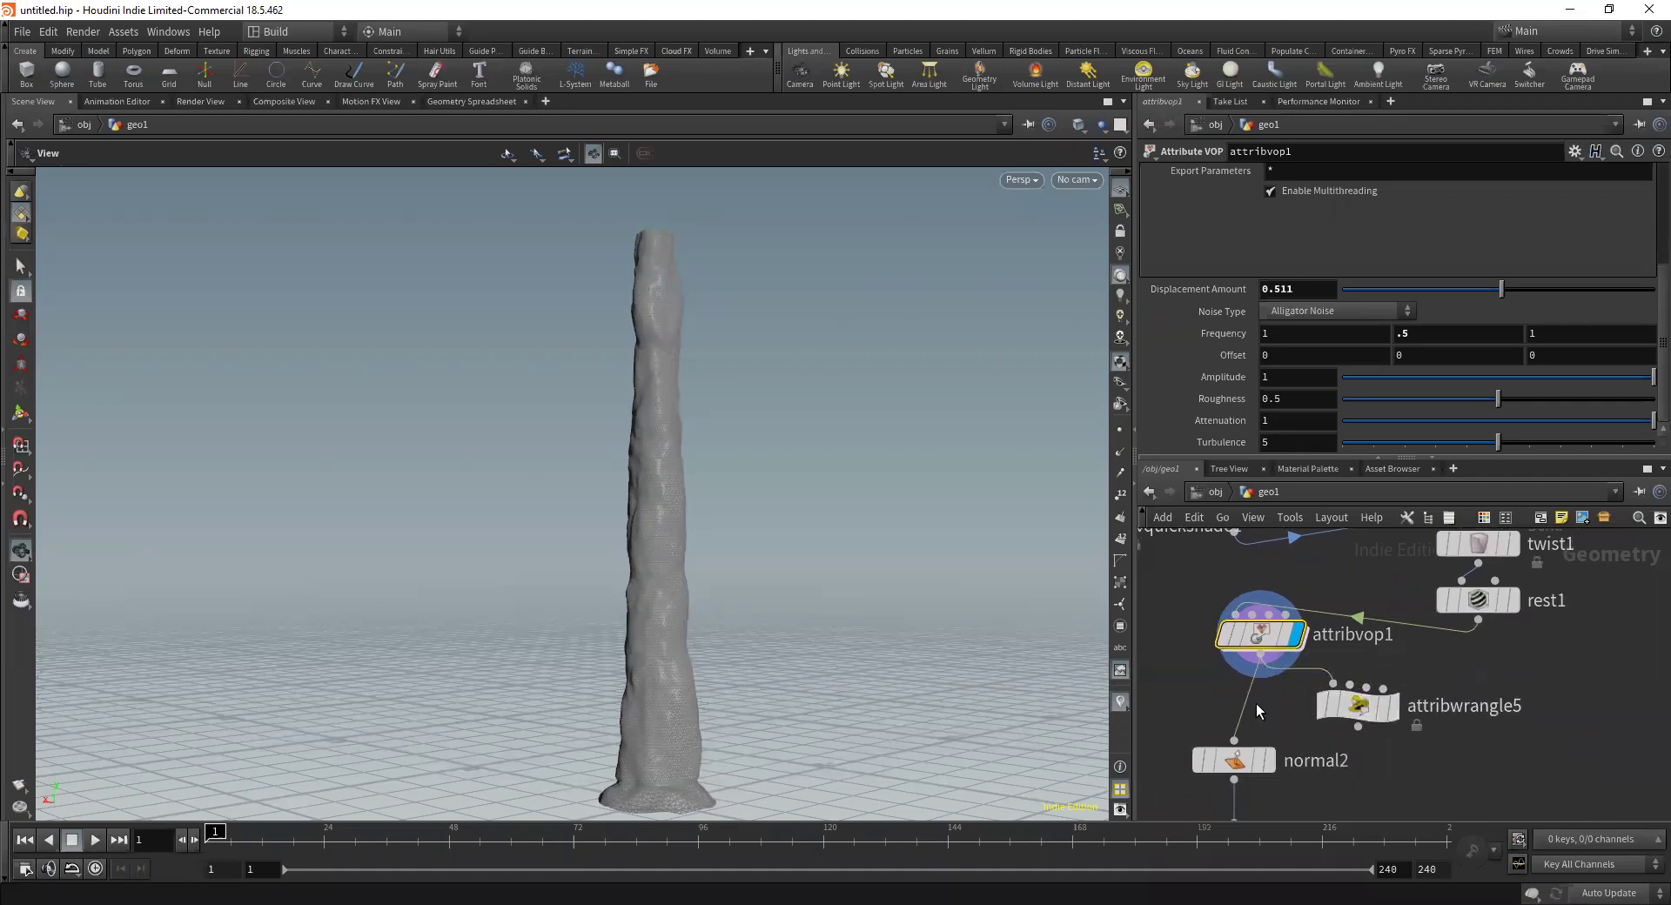
Open attribvop1's inner network, search for a rest node, and add a Bind node near turbnoise1
double_click(1250, 632)
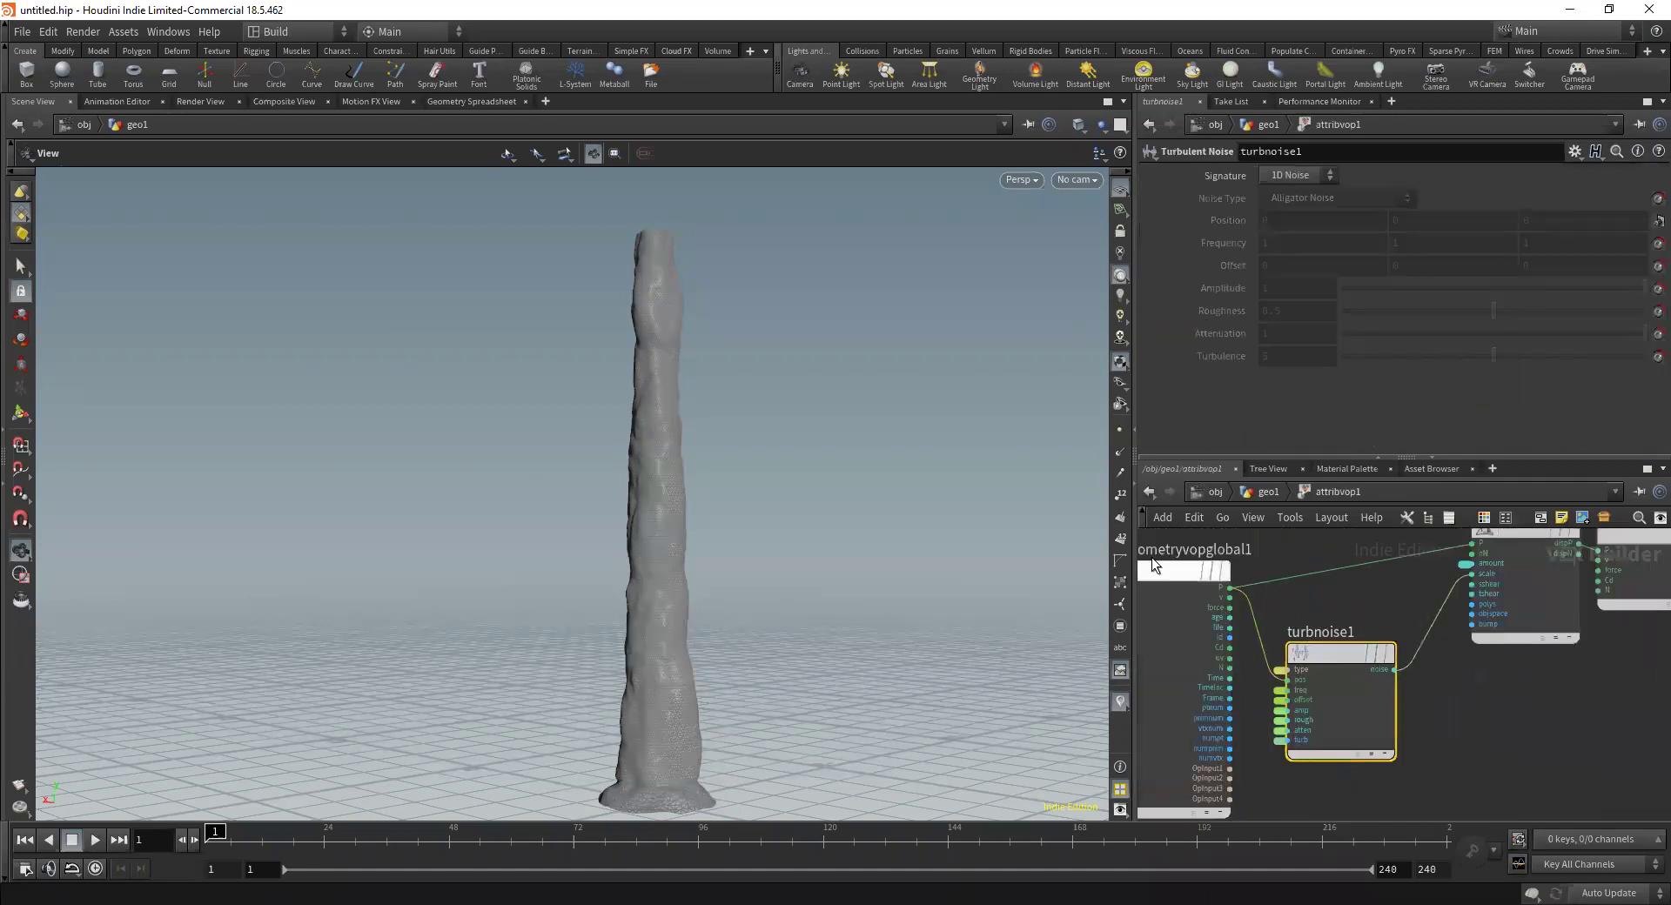
middle_click_drag(1381, 801, 1459, 724)
scroll(1412, 740, "down", 2)
key("Tab")
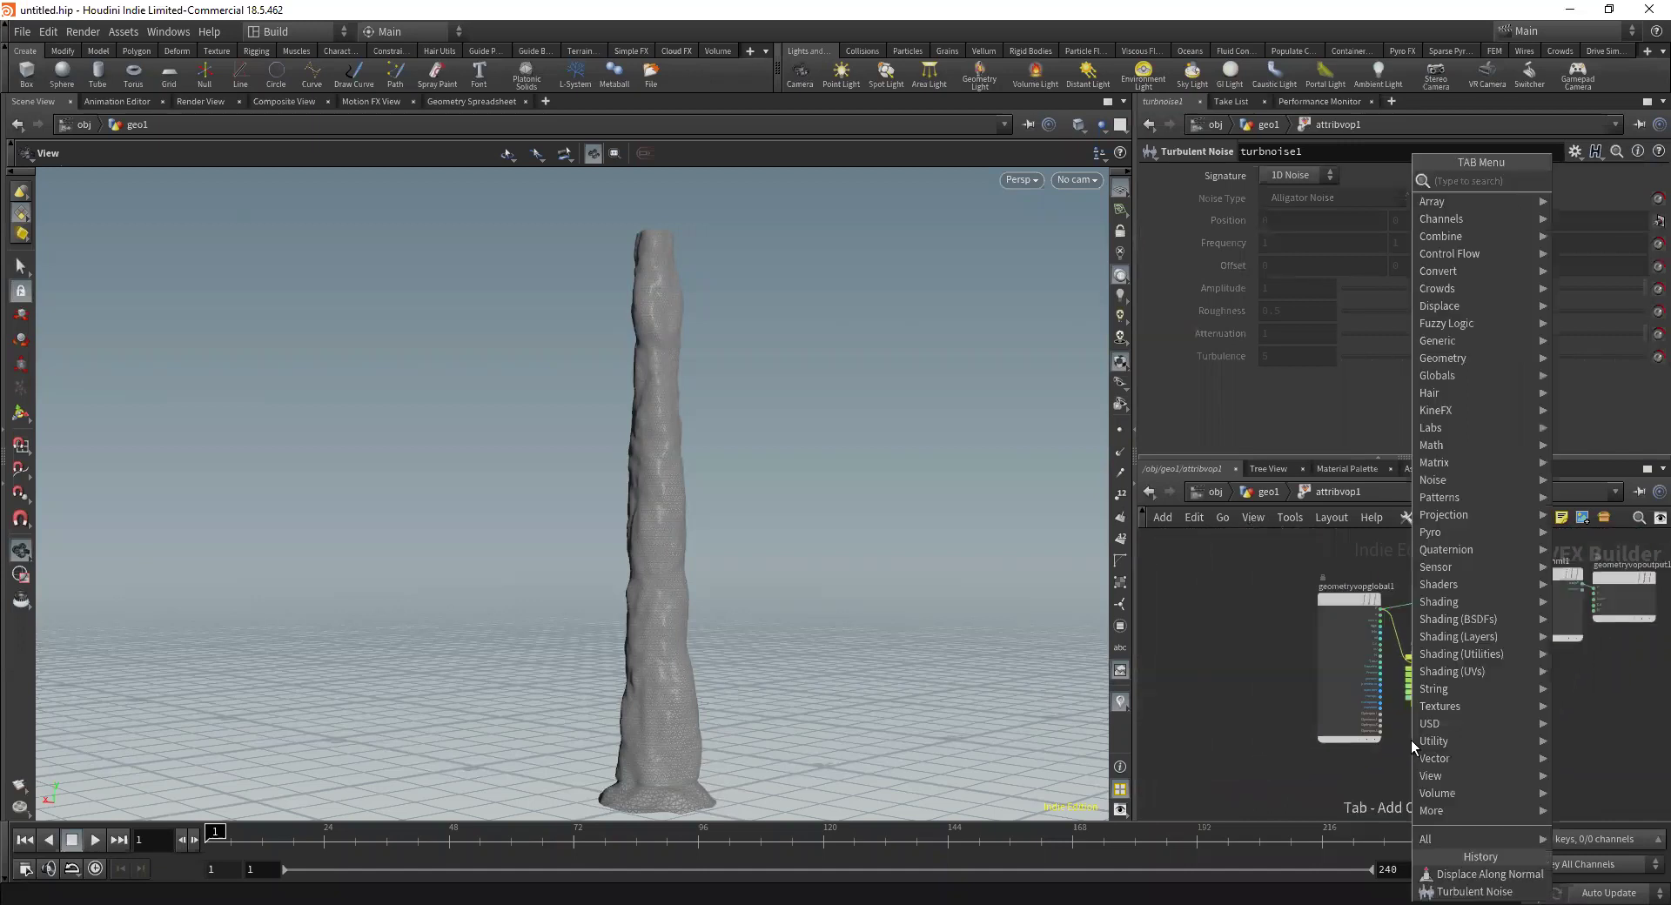
type("rest")
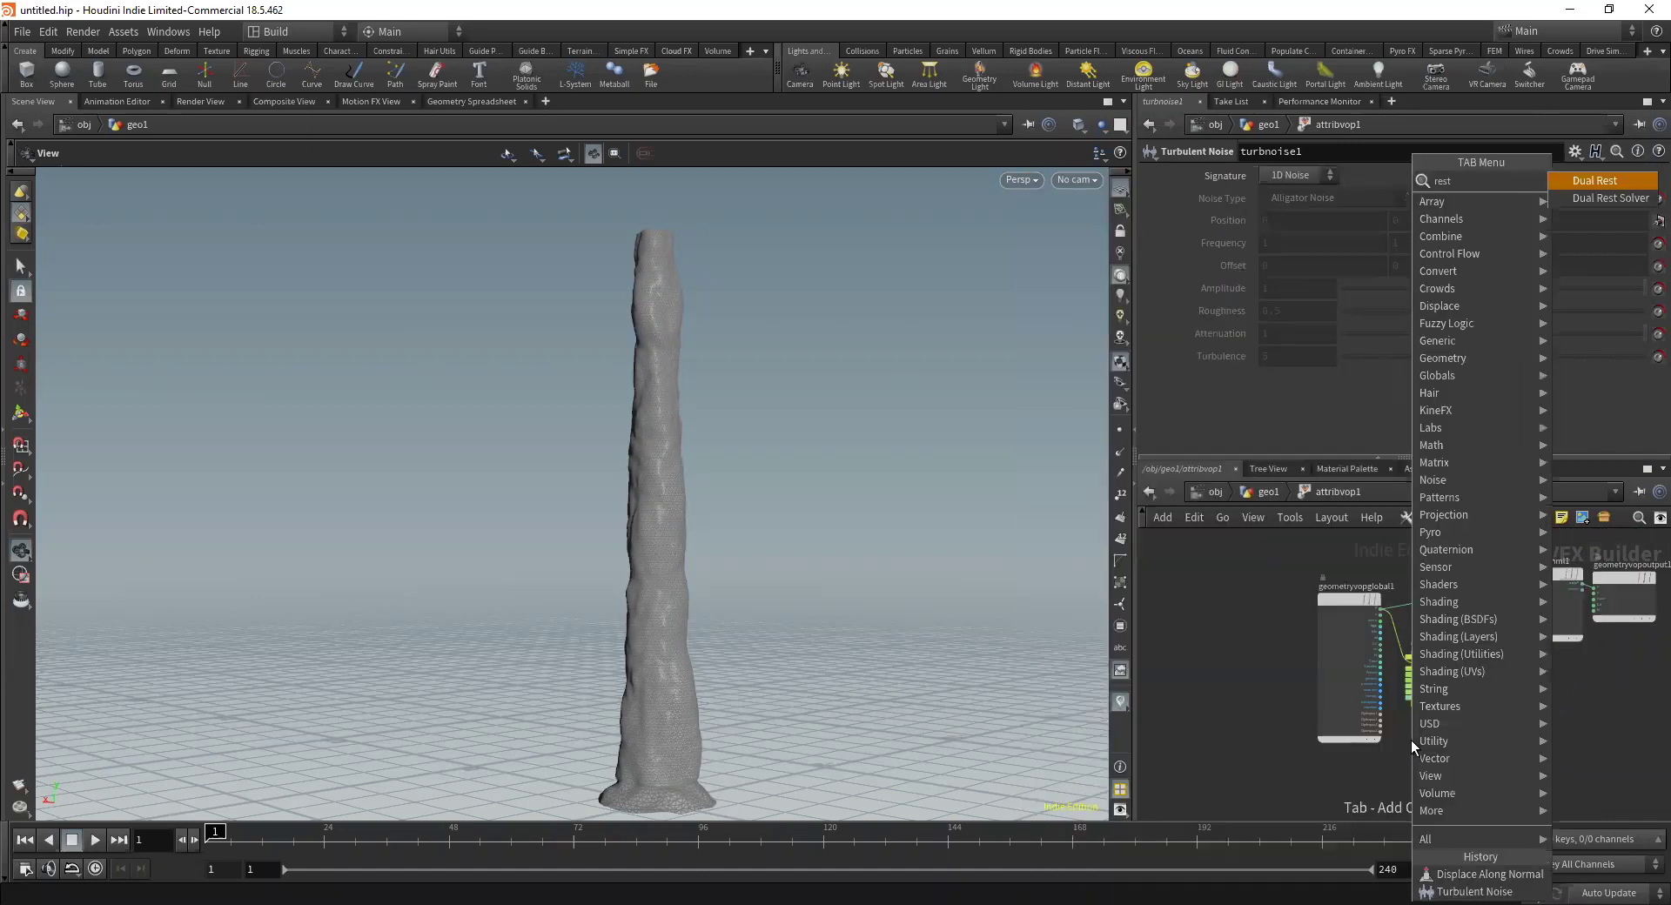
key("BackSpace")
key("BackSpace")
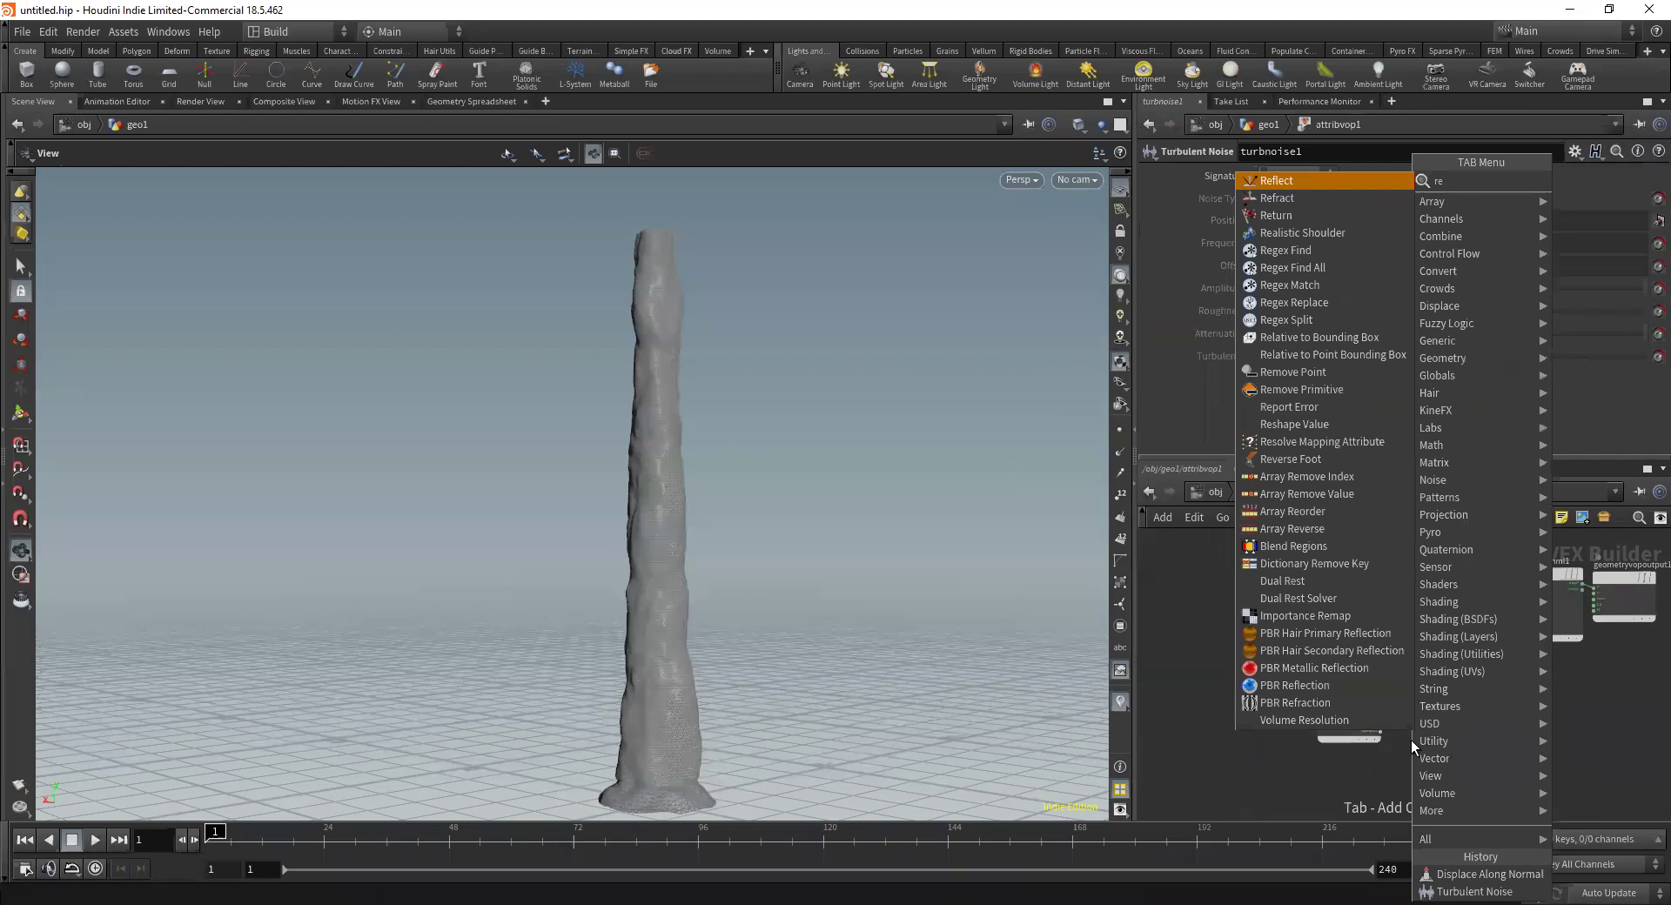
type("st")
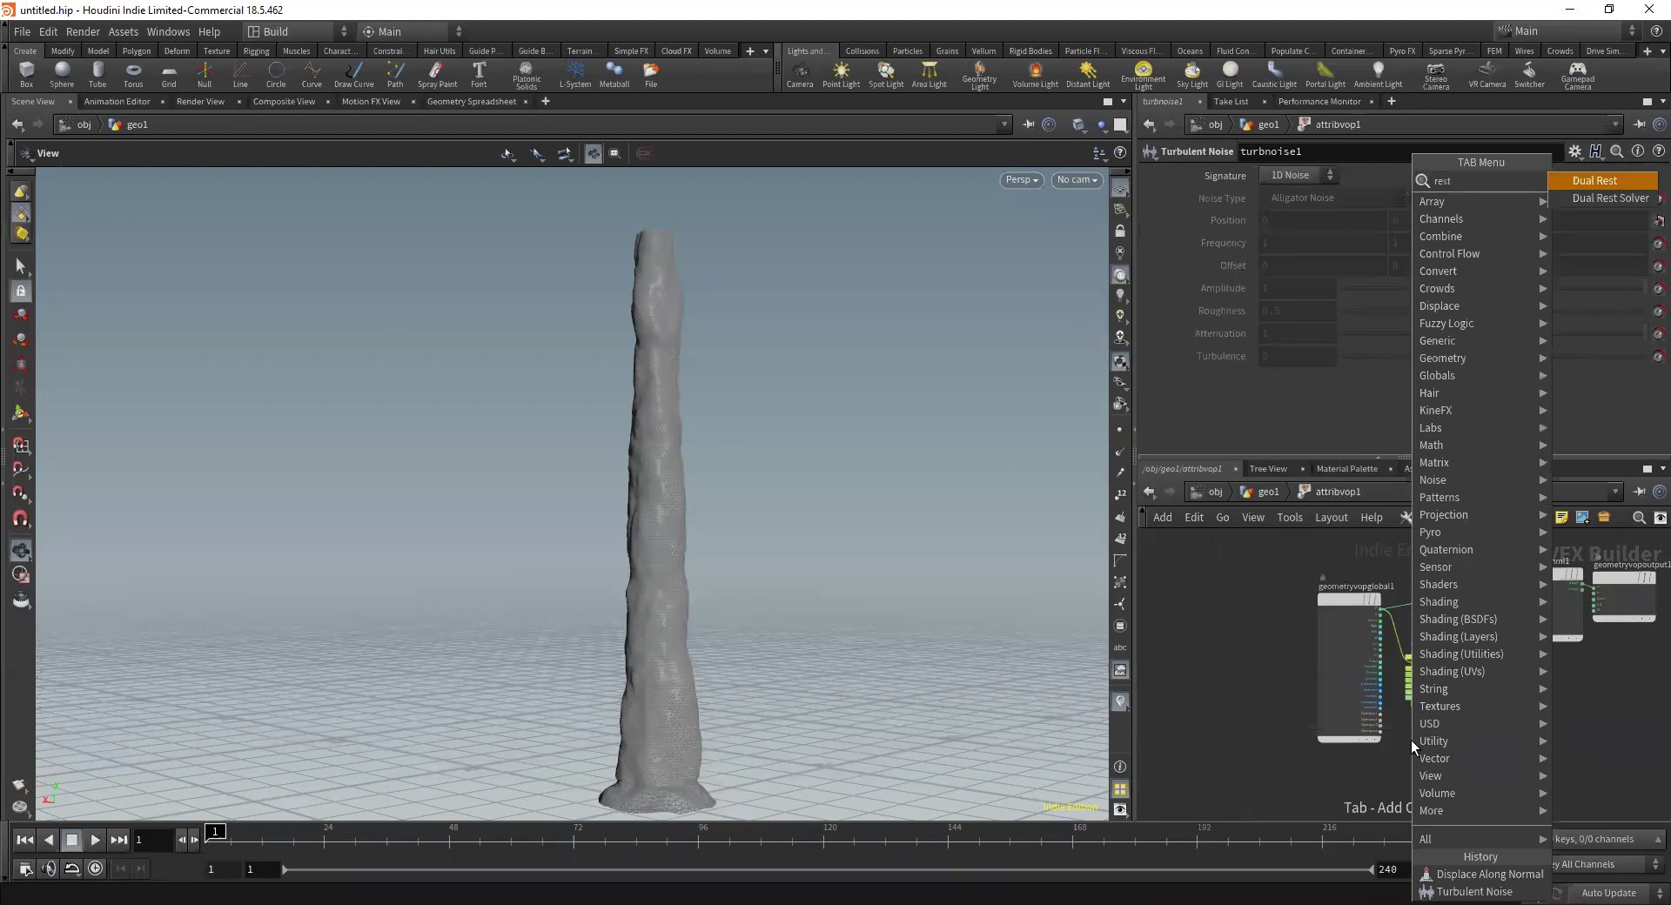
key("Return")
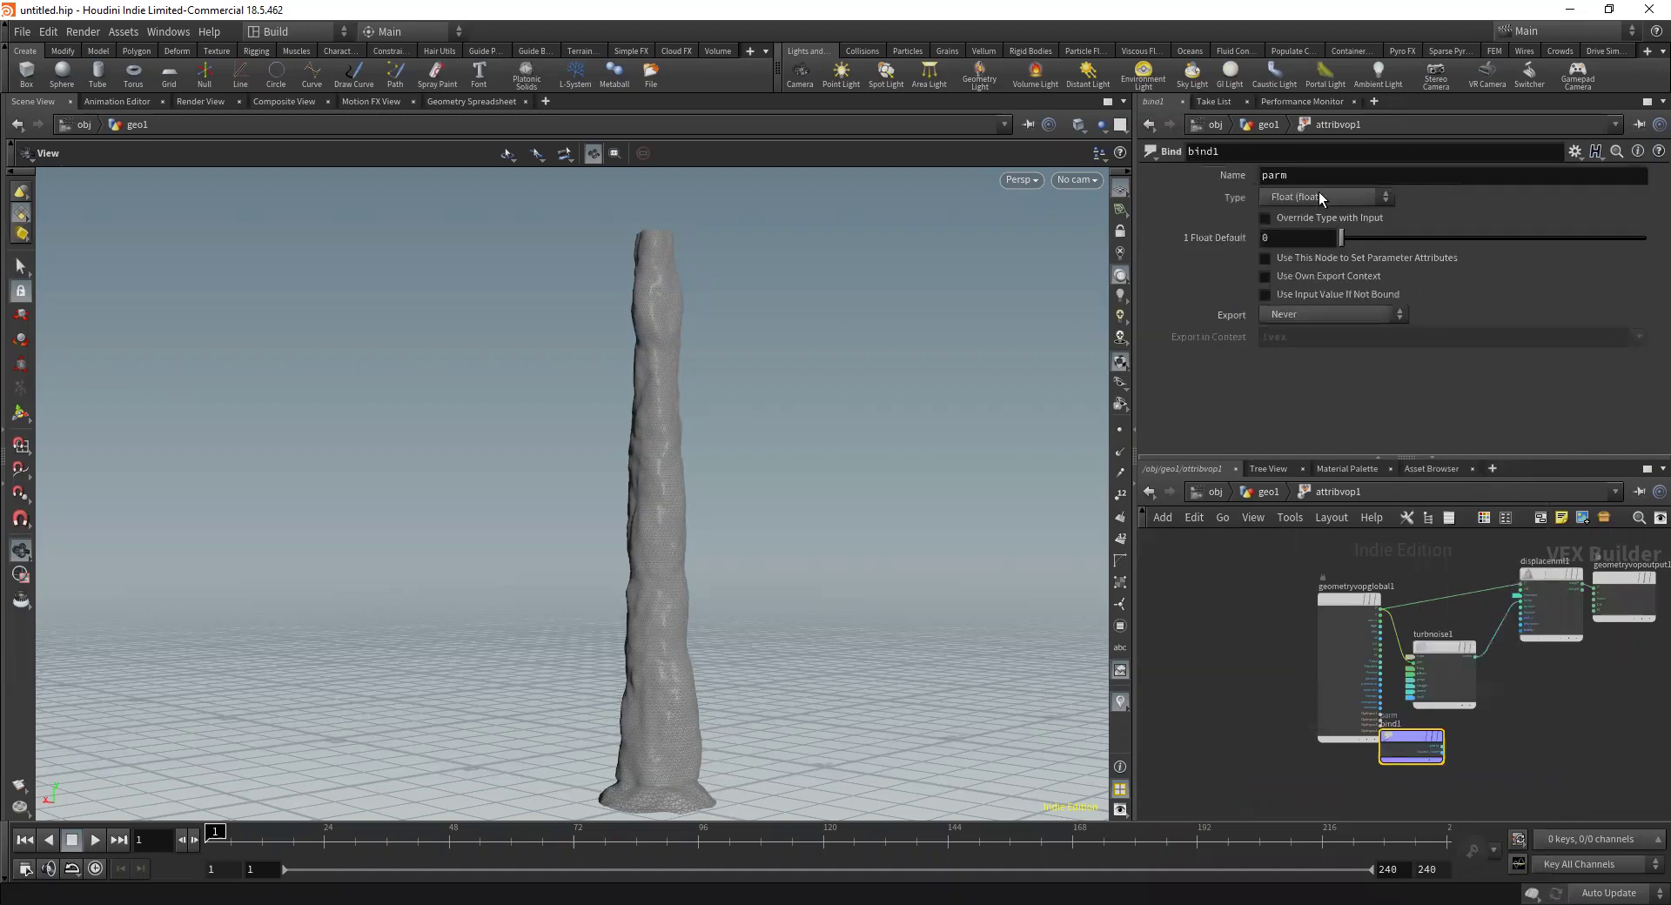
Set bind1's type to 3 Floats (vector) and its name to rest
left_click(1314, 199)
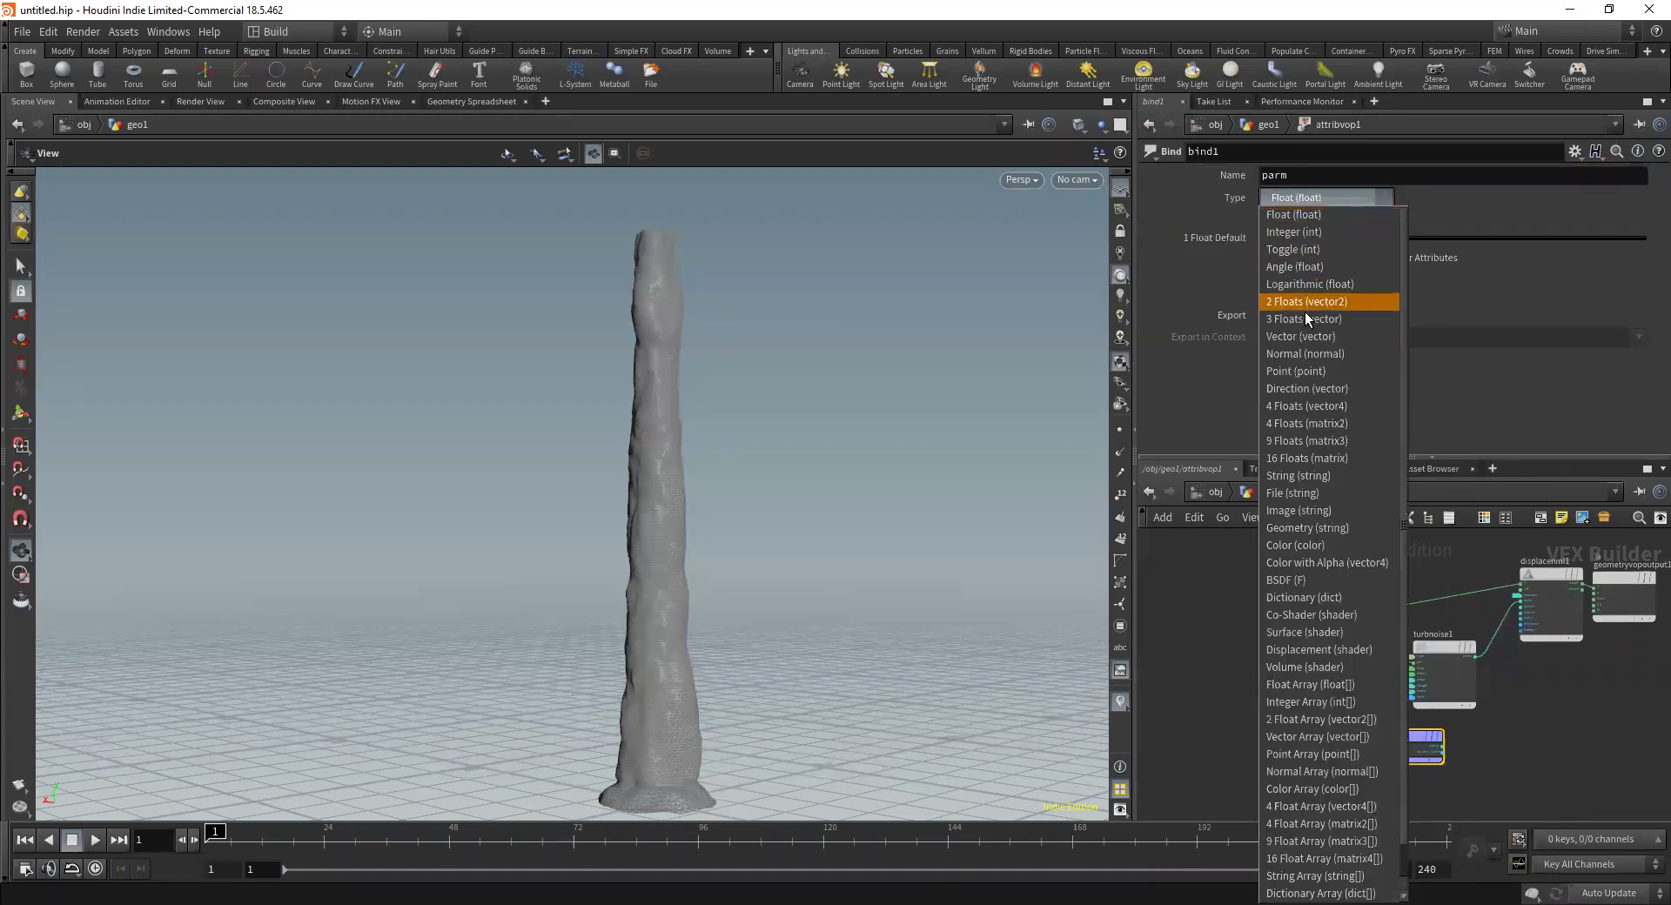
double_click(1295, 172)
type("rest")
key("Return")
Connect bind1's rest output to turbnoise1's position input in place of global P, and return to the geo1 network
left_click_drag(1334, 595, 1255, 595)
scroll(1417, 661, "up", 5)
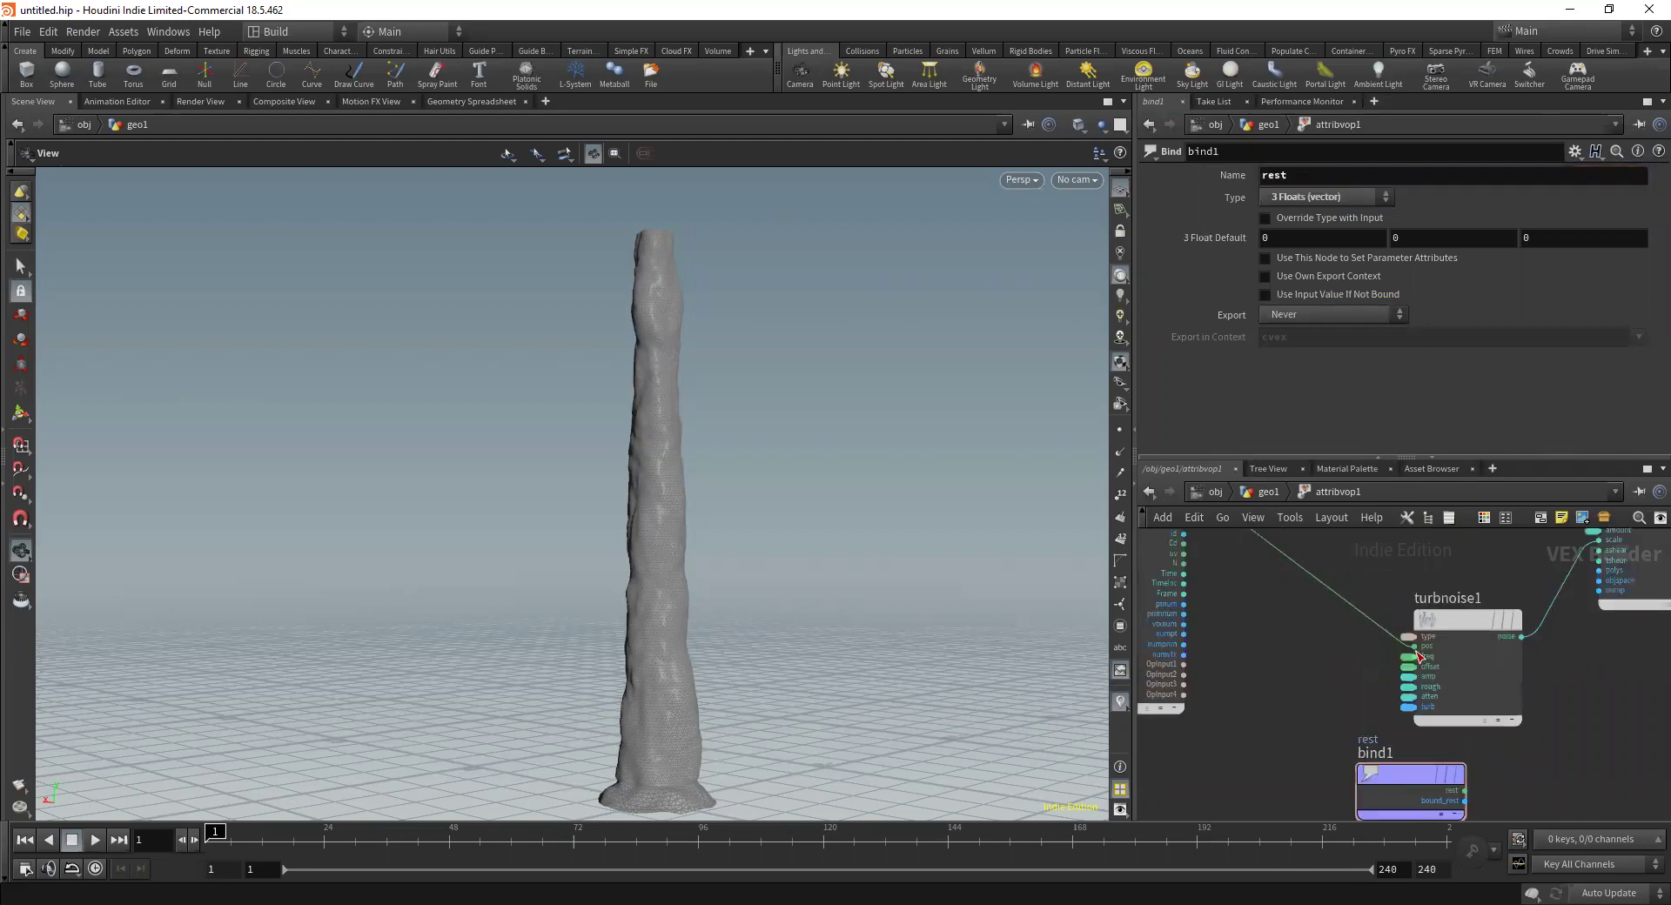
left_click_drag(1416, 648, 1308, 655)
scroll(1320, 611, "down", 2)
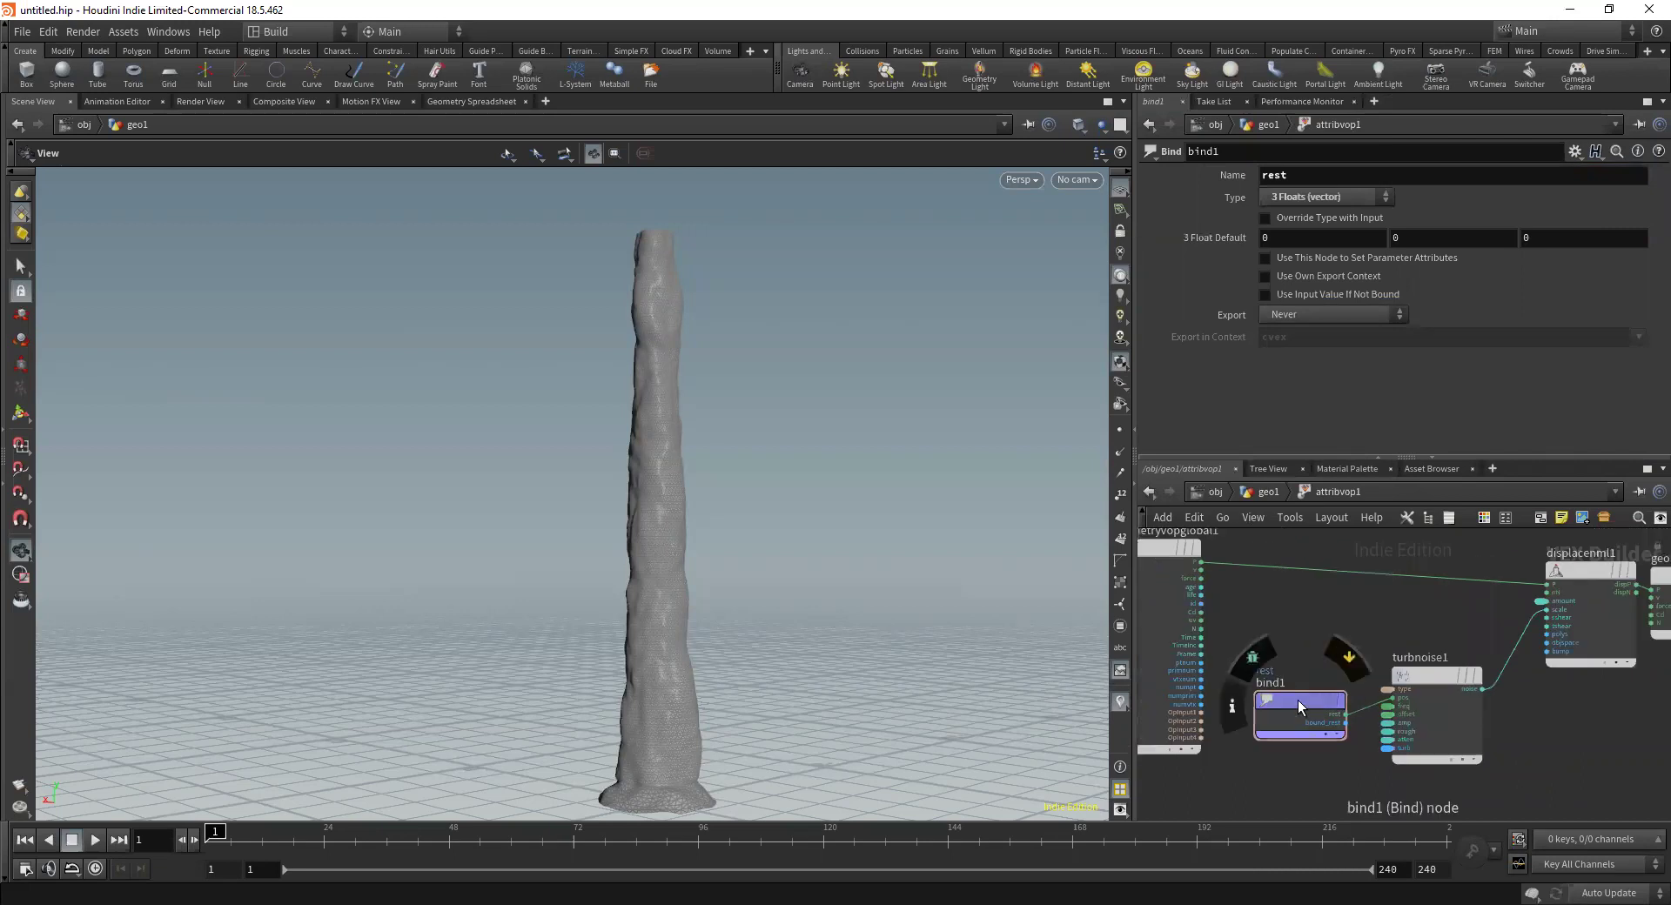
left_click(1262, 501)
Add an Attribute Copy node with fuse1 as its first input and rest1 as its second
middle_click_drag(1356, 577, 1368, 616)
mouse_move(1347, 663)
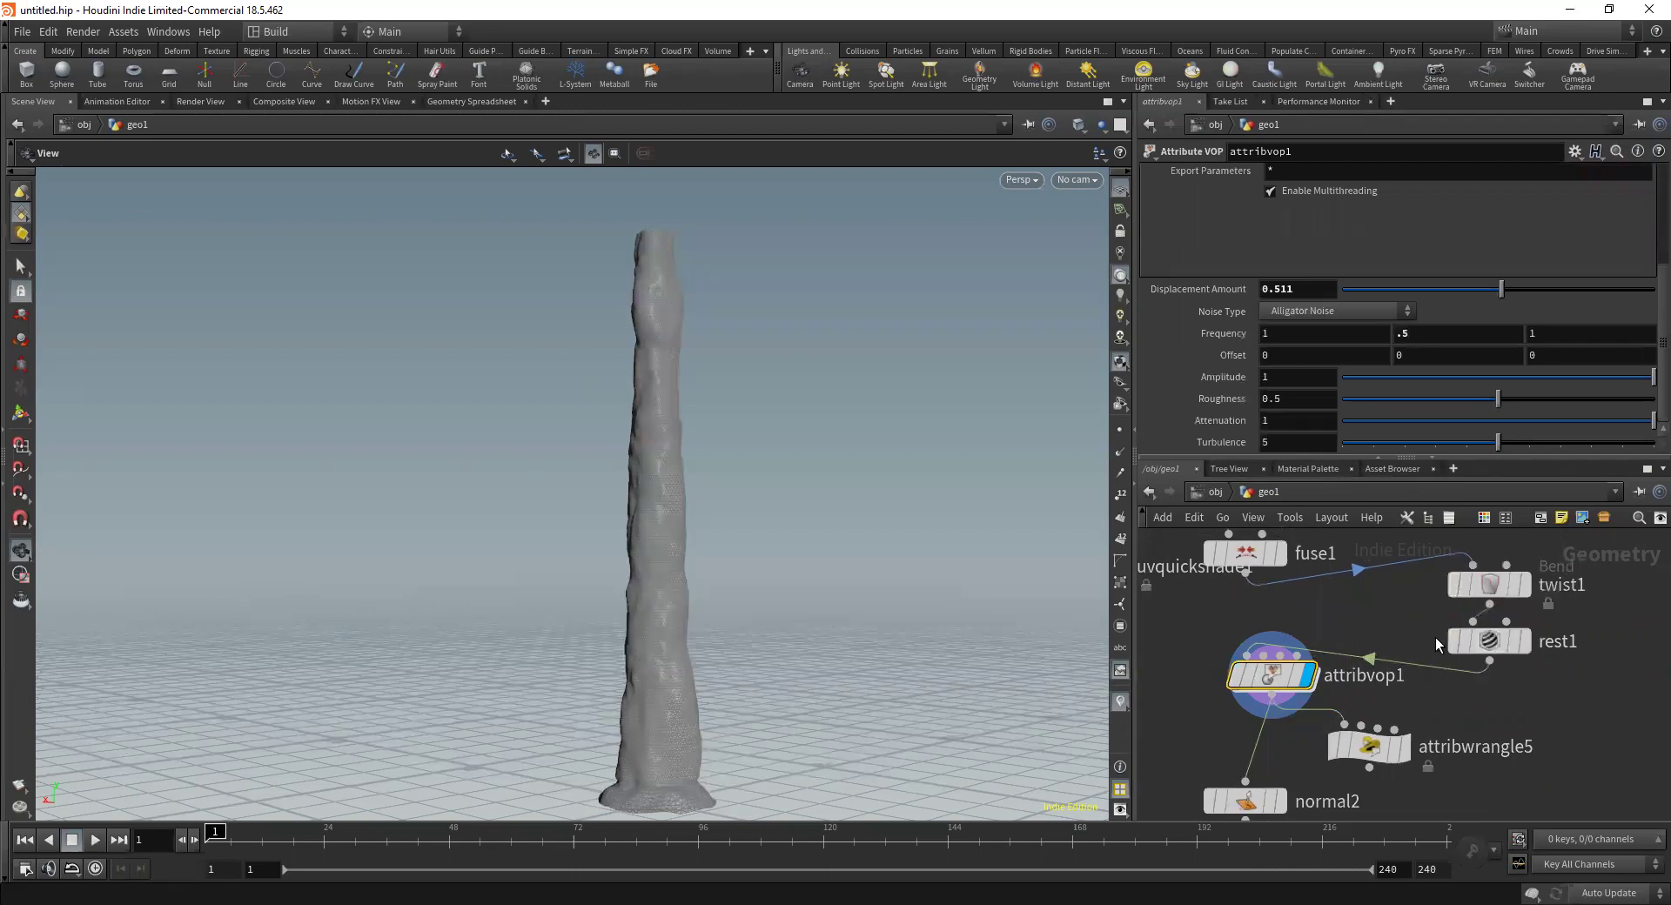
key("Tab")
type("a")
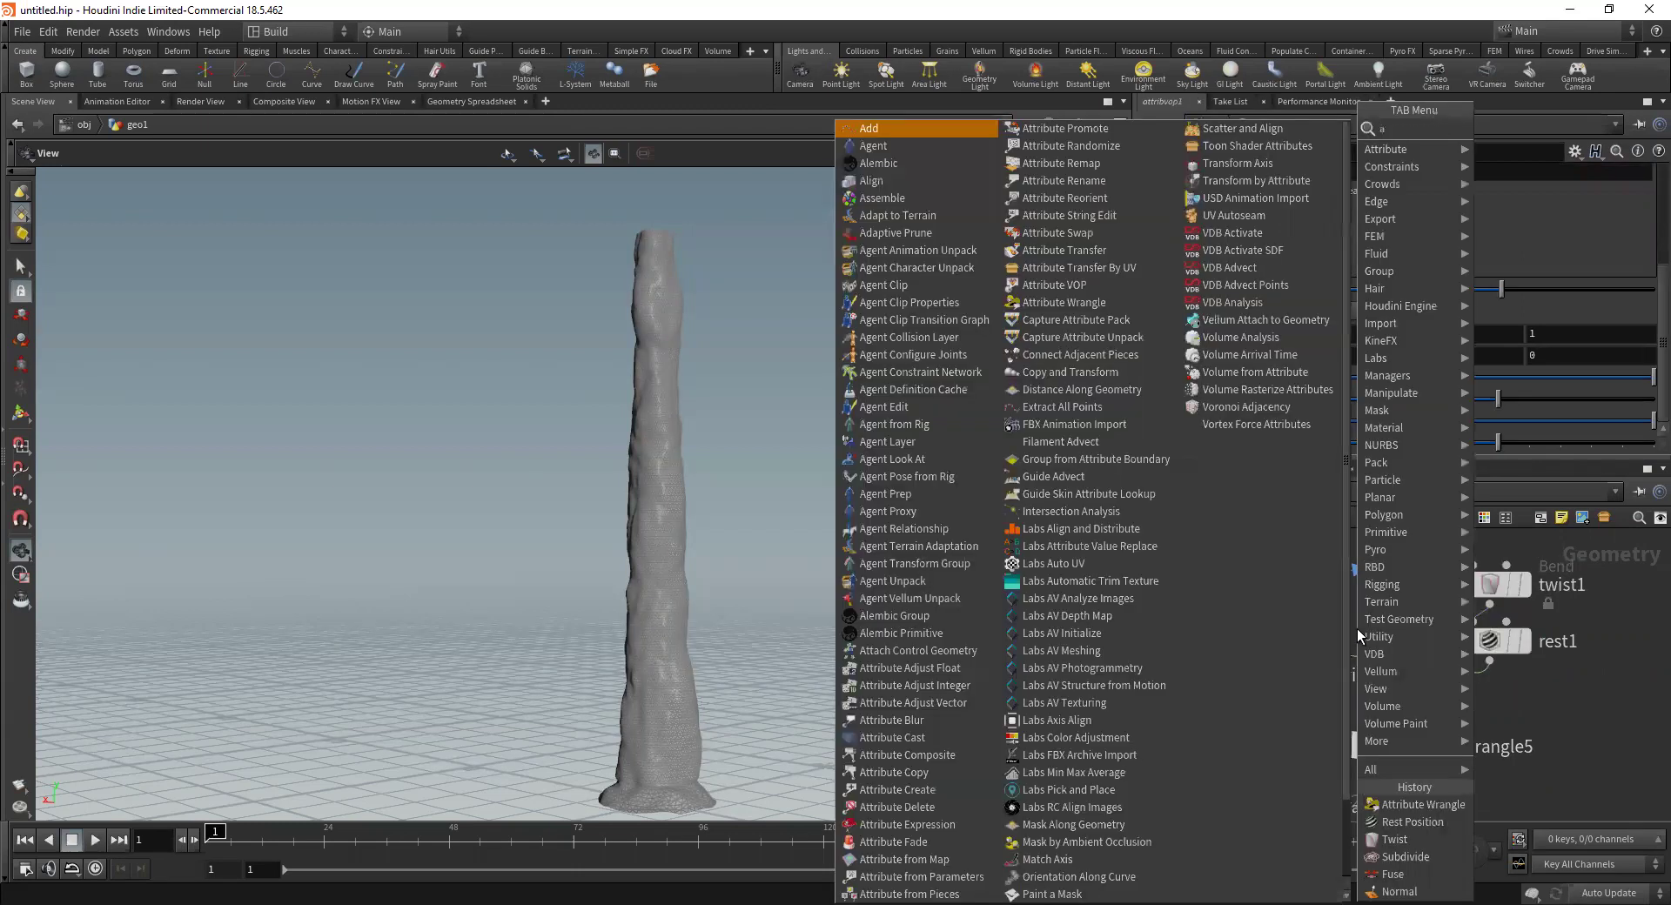
type("tc")
key("Down")
key("Down")
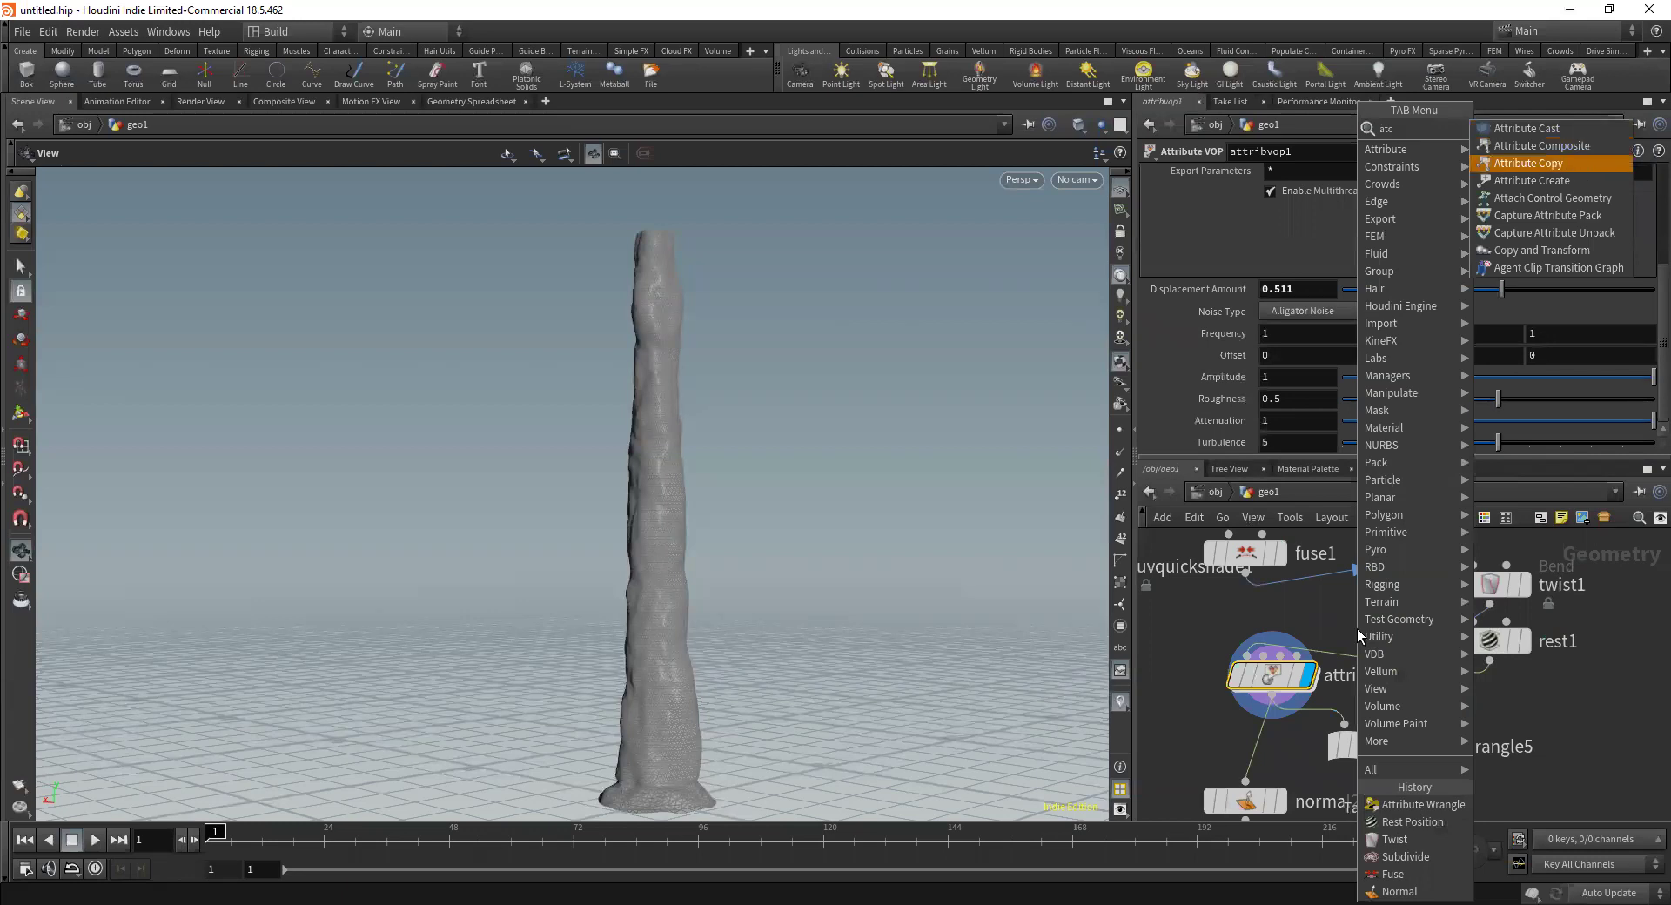
key("Return")
left_click(1356, 629)
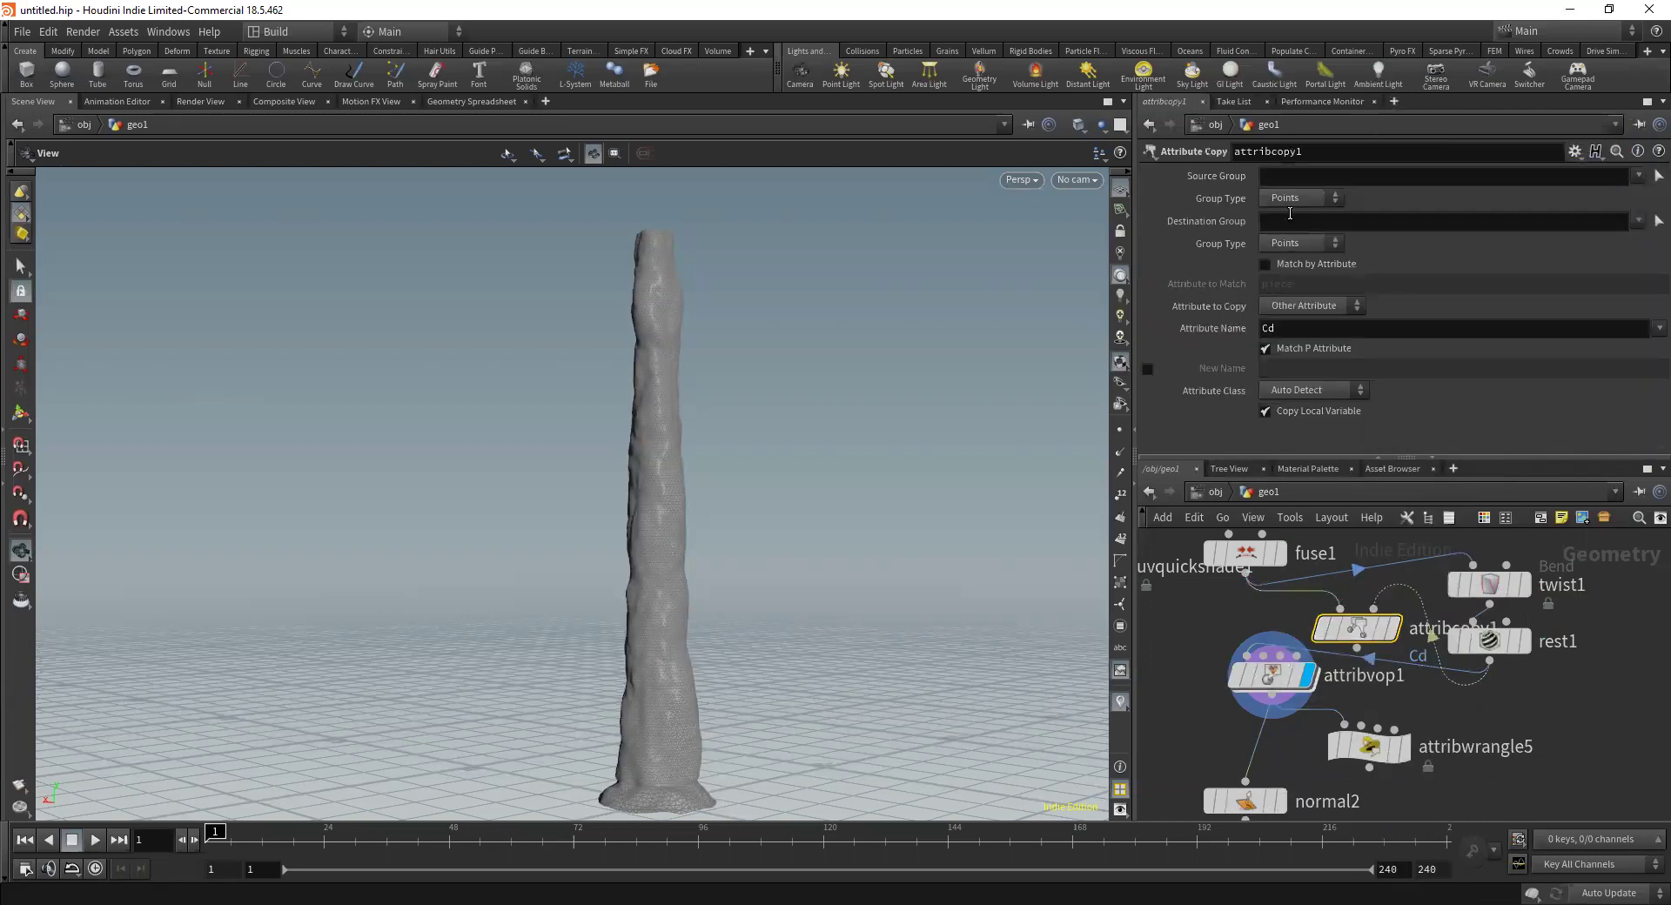
Set attribcopy1's Attribute Name to rest
left_click(1287, 327)
type("r")
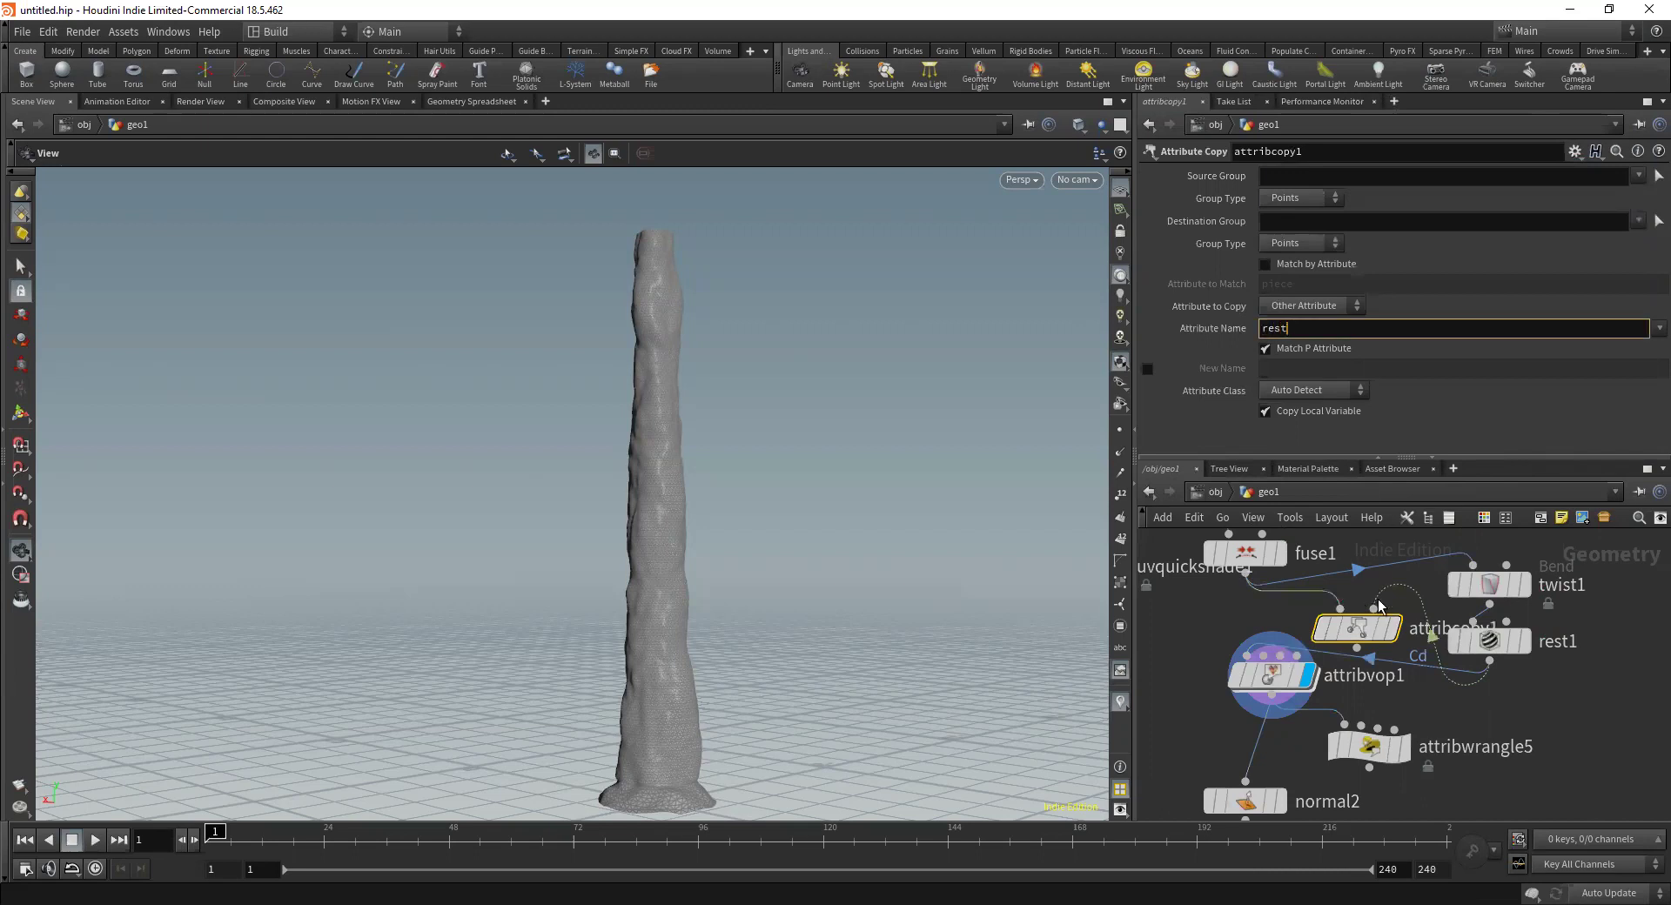
type("est")
key("Return")
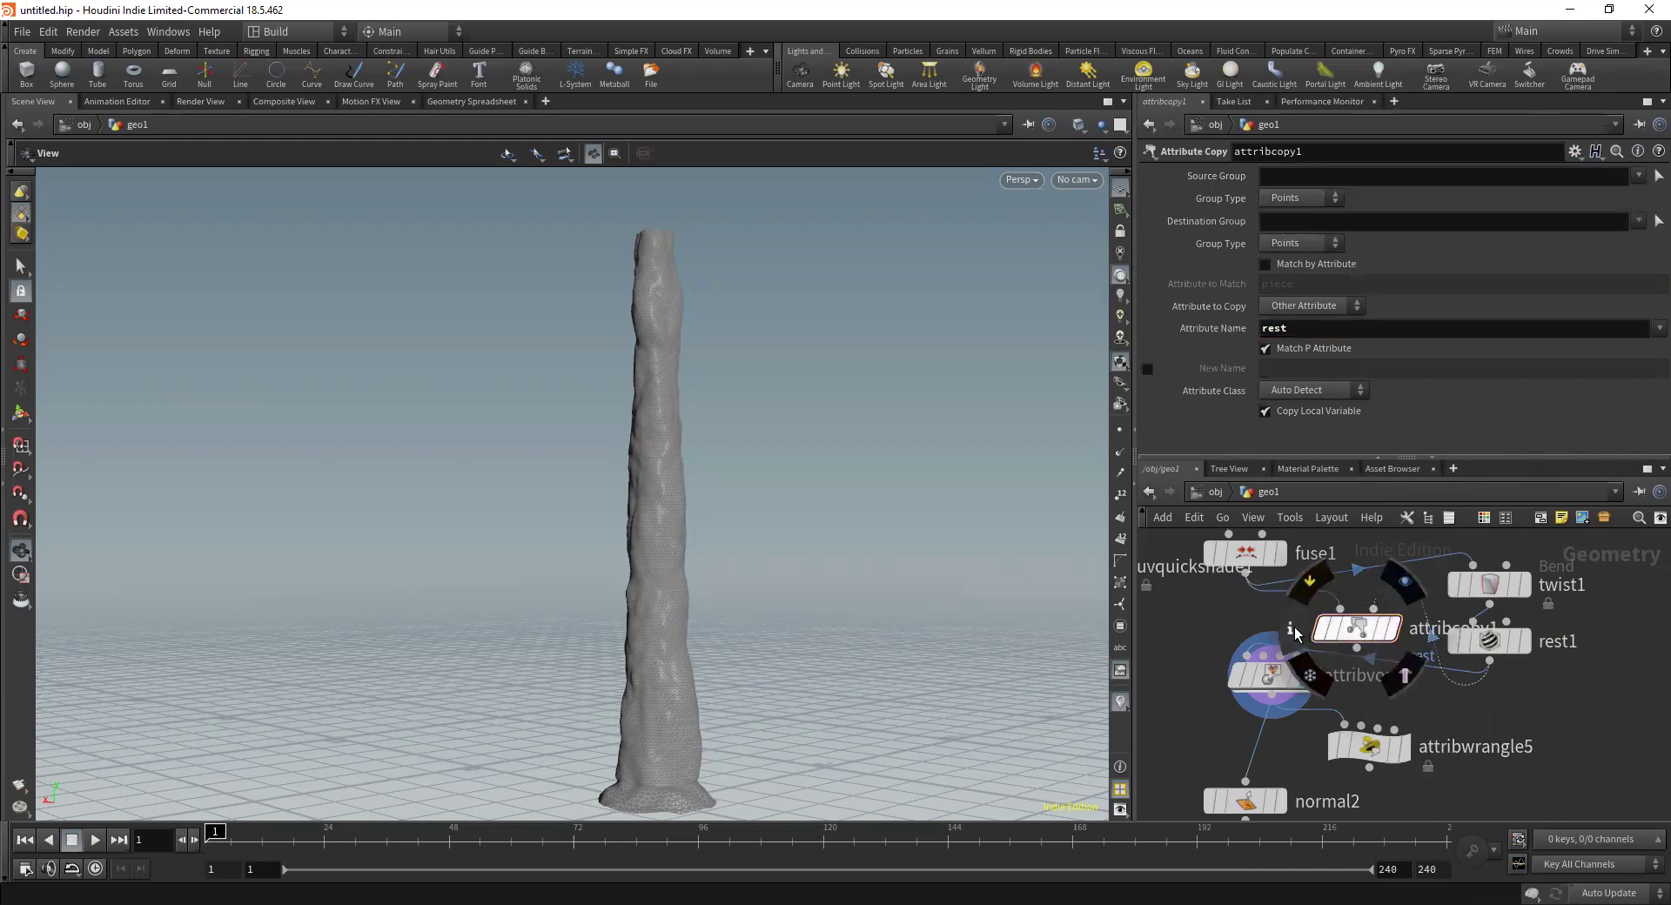
Display attribcopy1's result and check its node info for the copied attribute
left_click(1291, 629)
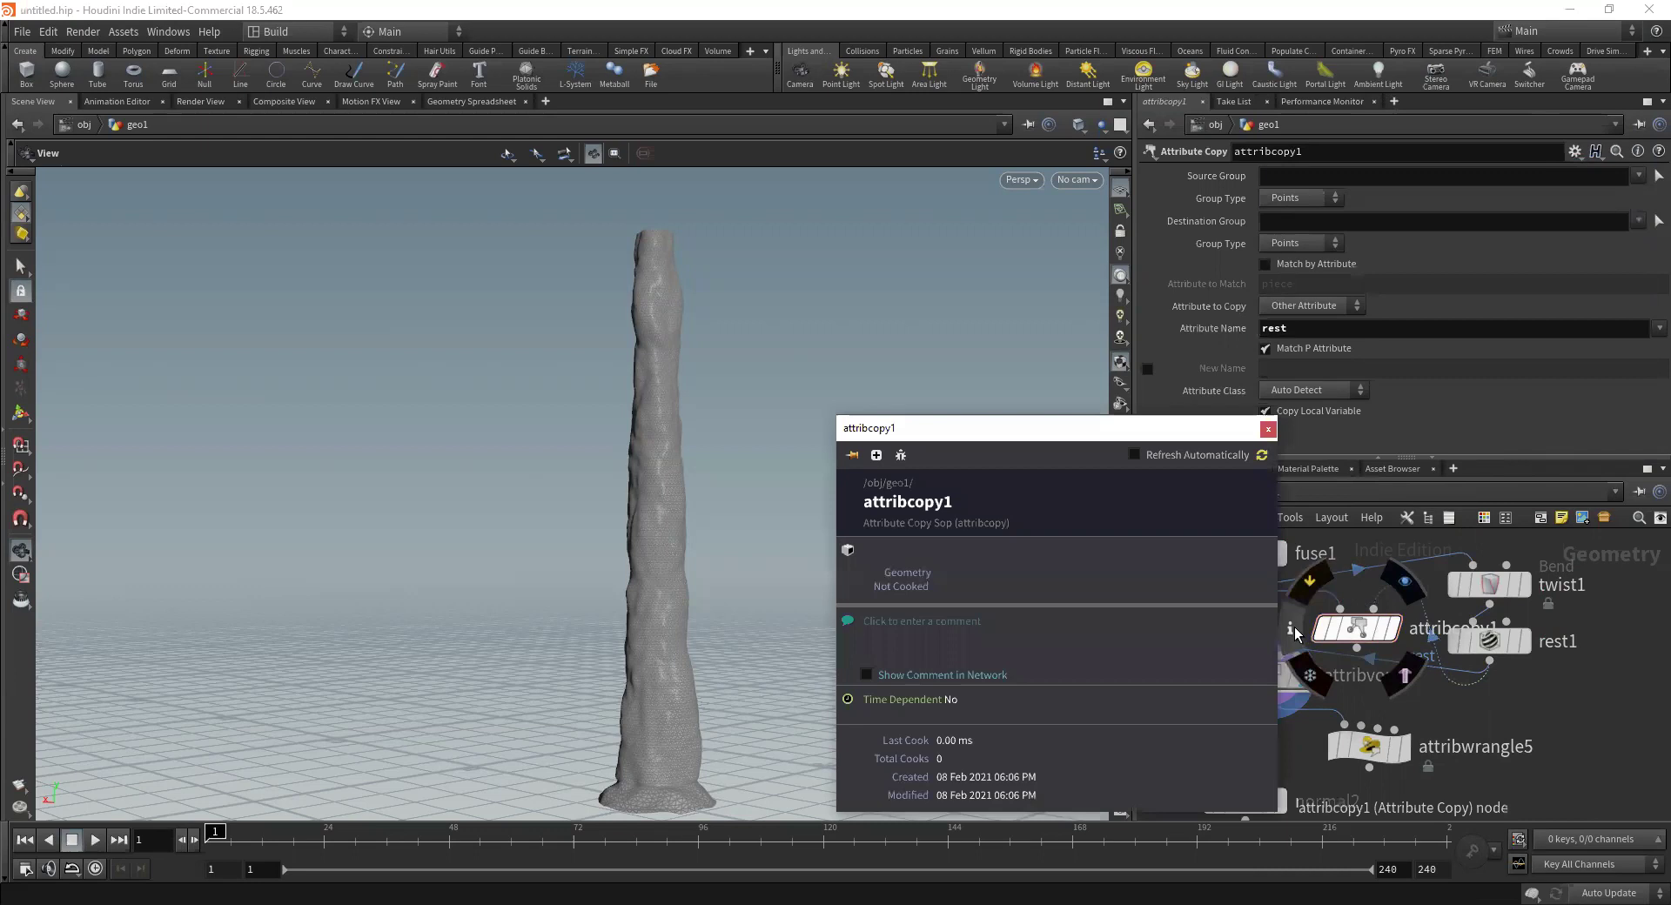
left_click(1394, 633)
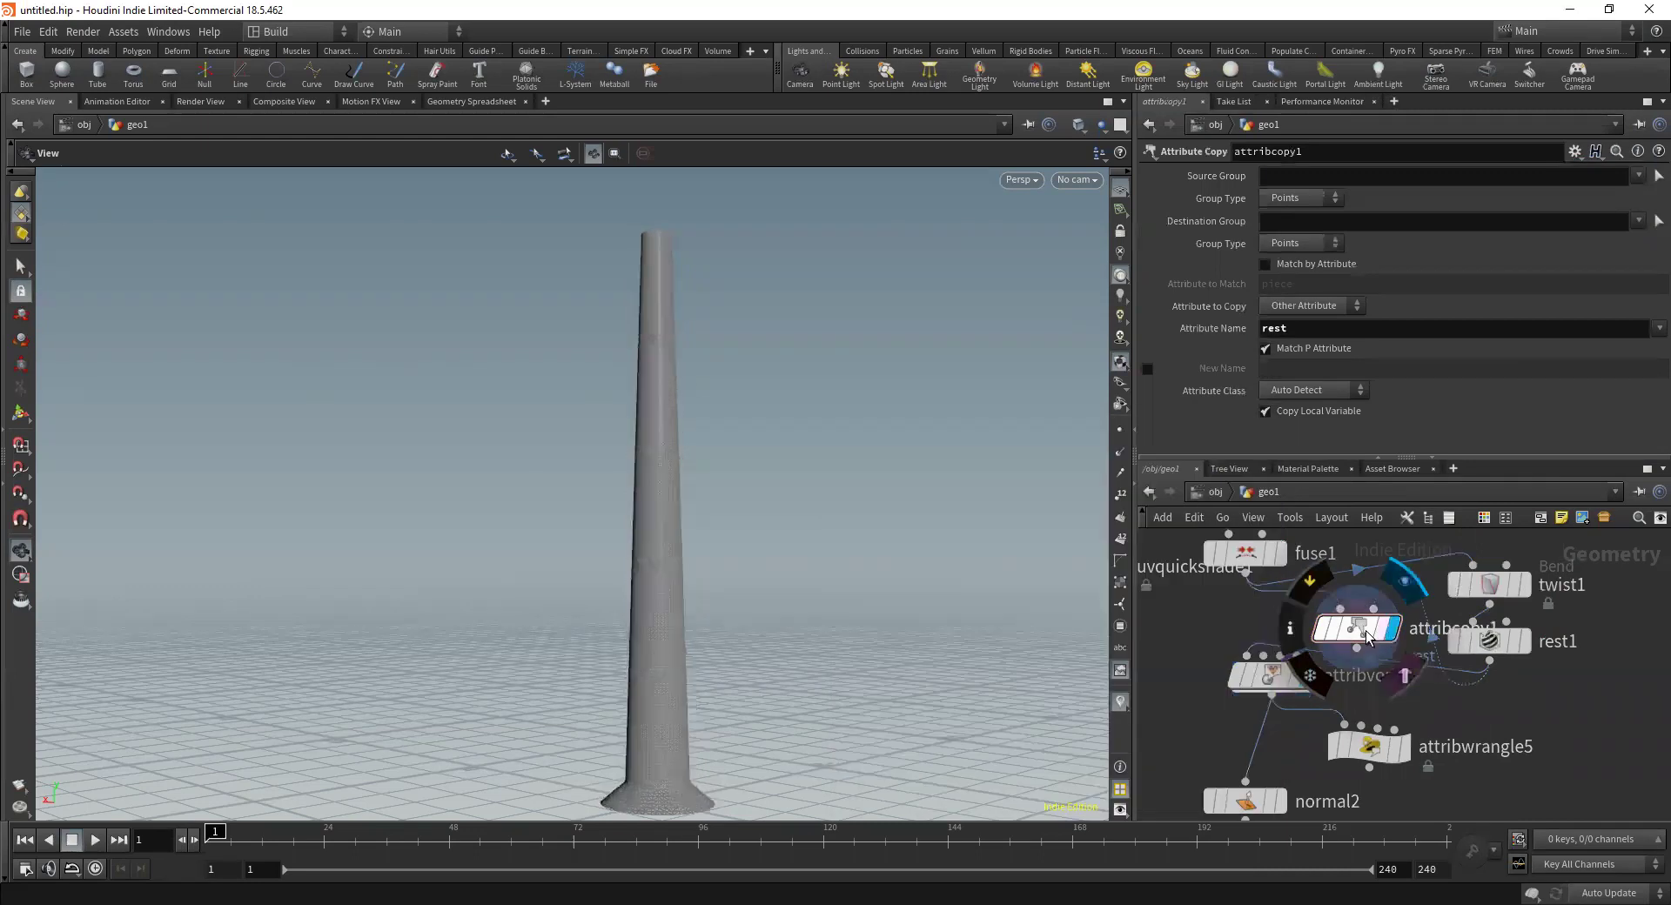
left_click(1290, 629)
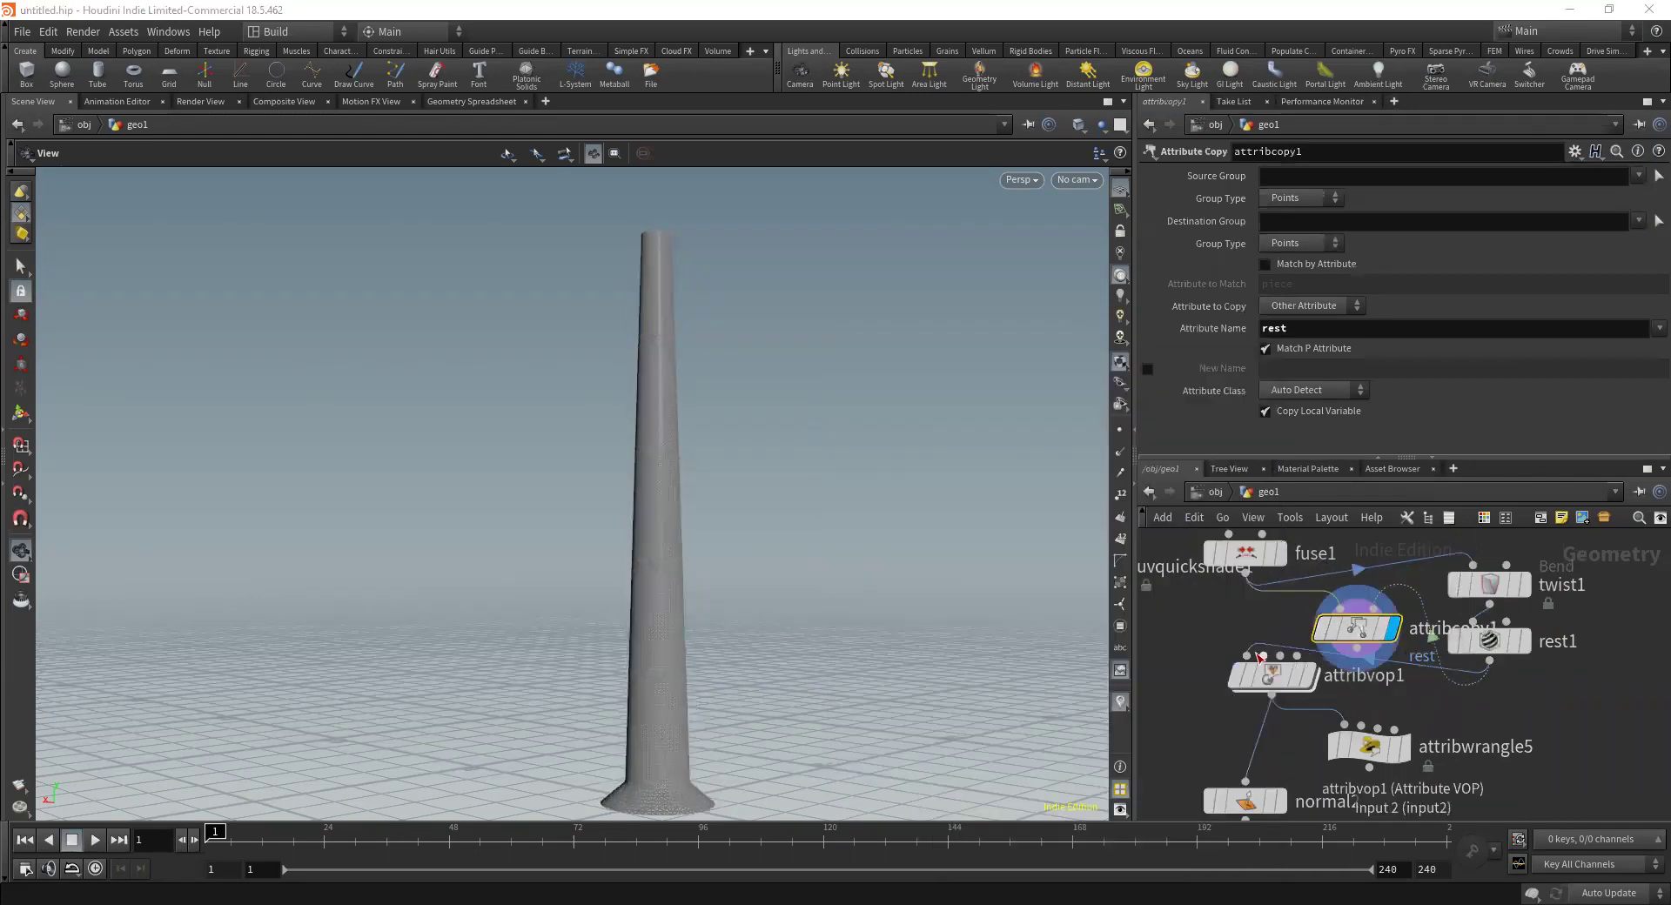
Feed attribcopy1 into attribvop1, display the displaced trunk, and adjust twist1's Twist amount
left_click(1308, 677)
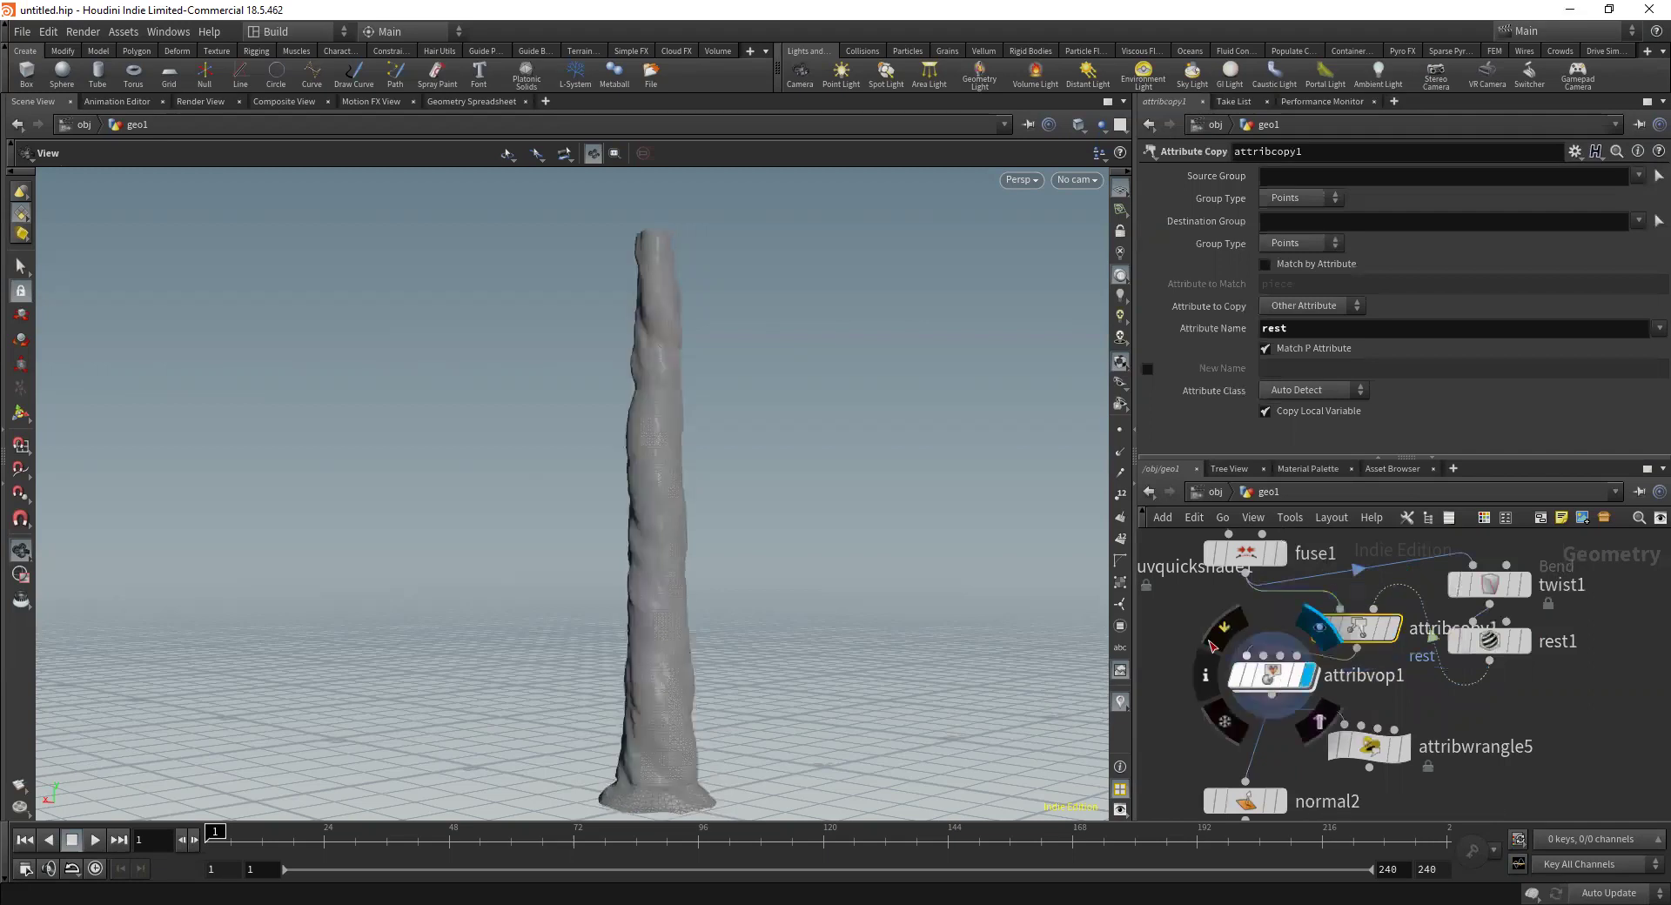
left_click_drag(736, 439, 914, 470)
left_click(1489, 585)
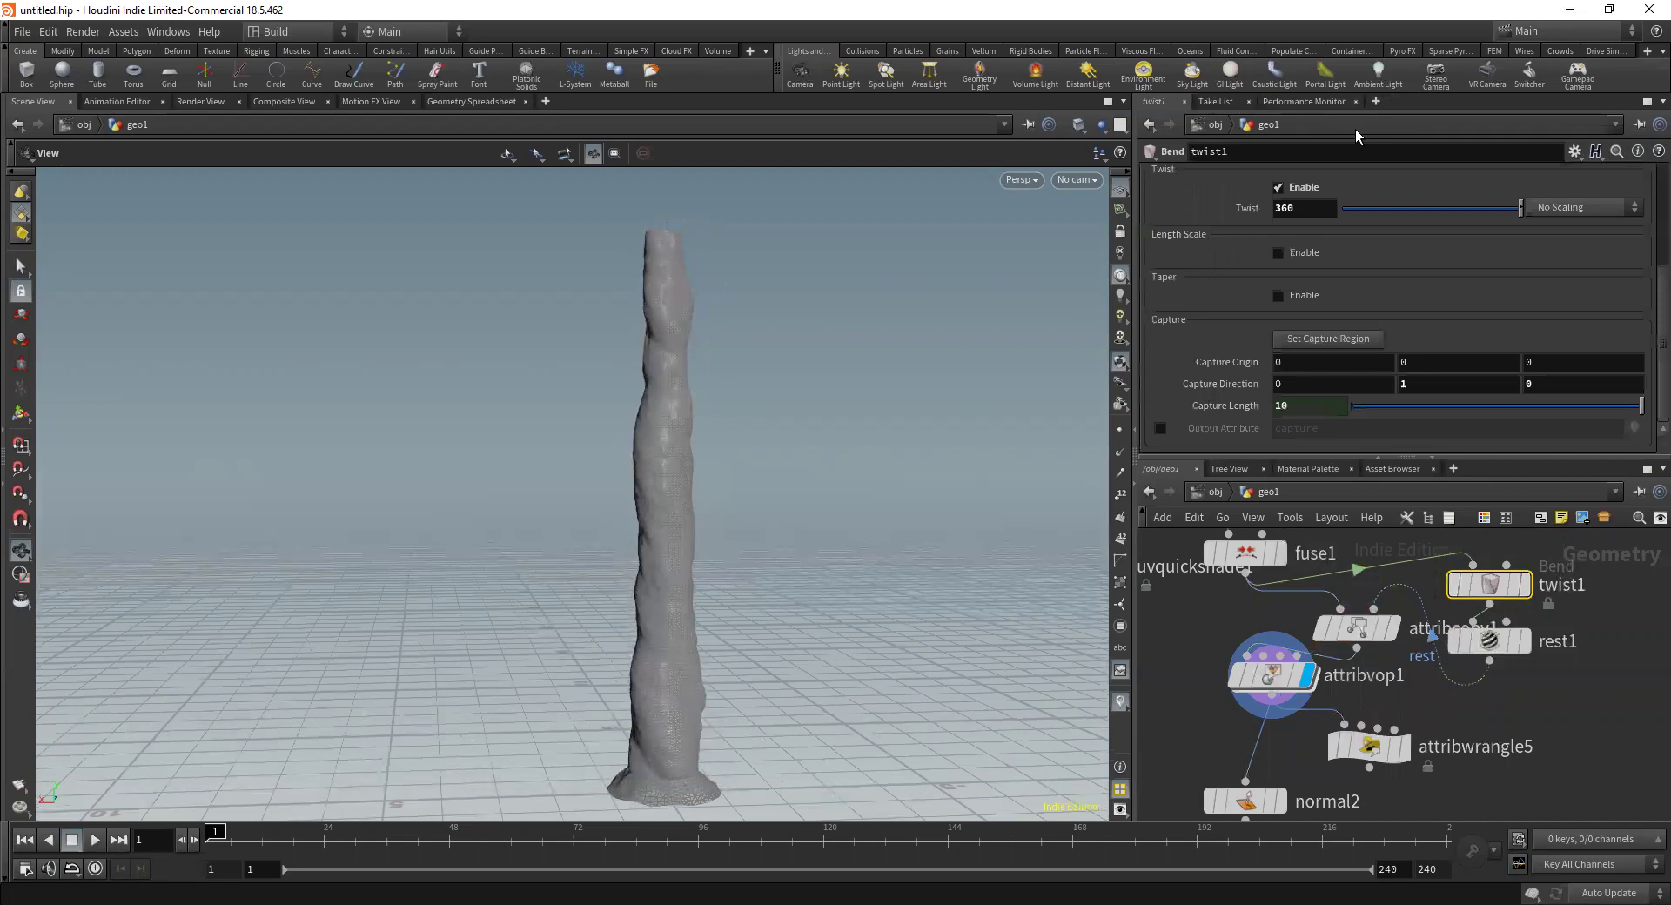
mouse_move(1509, 216)
left_mouse_down()
mouse_move(1332, 209)
mouse_move(1532, 222)
left_mouse_up()
Set attribvop1's Y Frequency to .25 and inspect the twisted noise on the trunk
left_click(1292, 681)
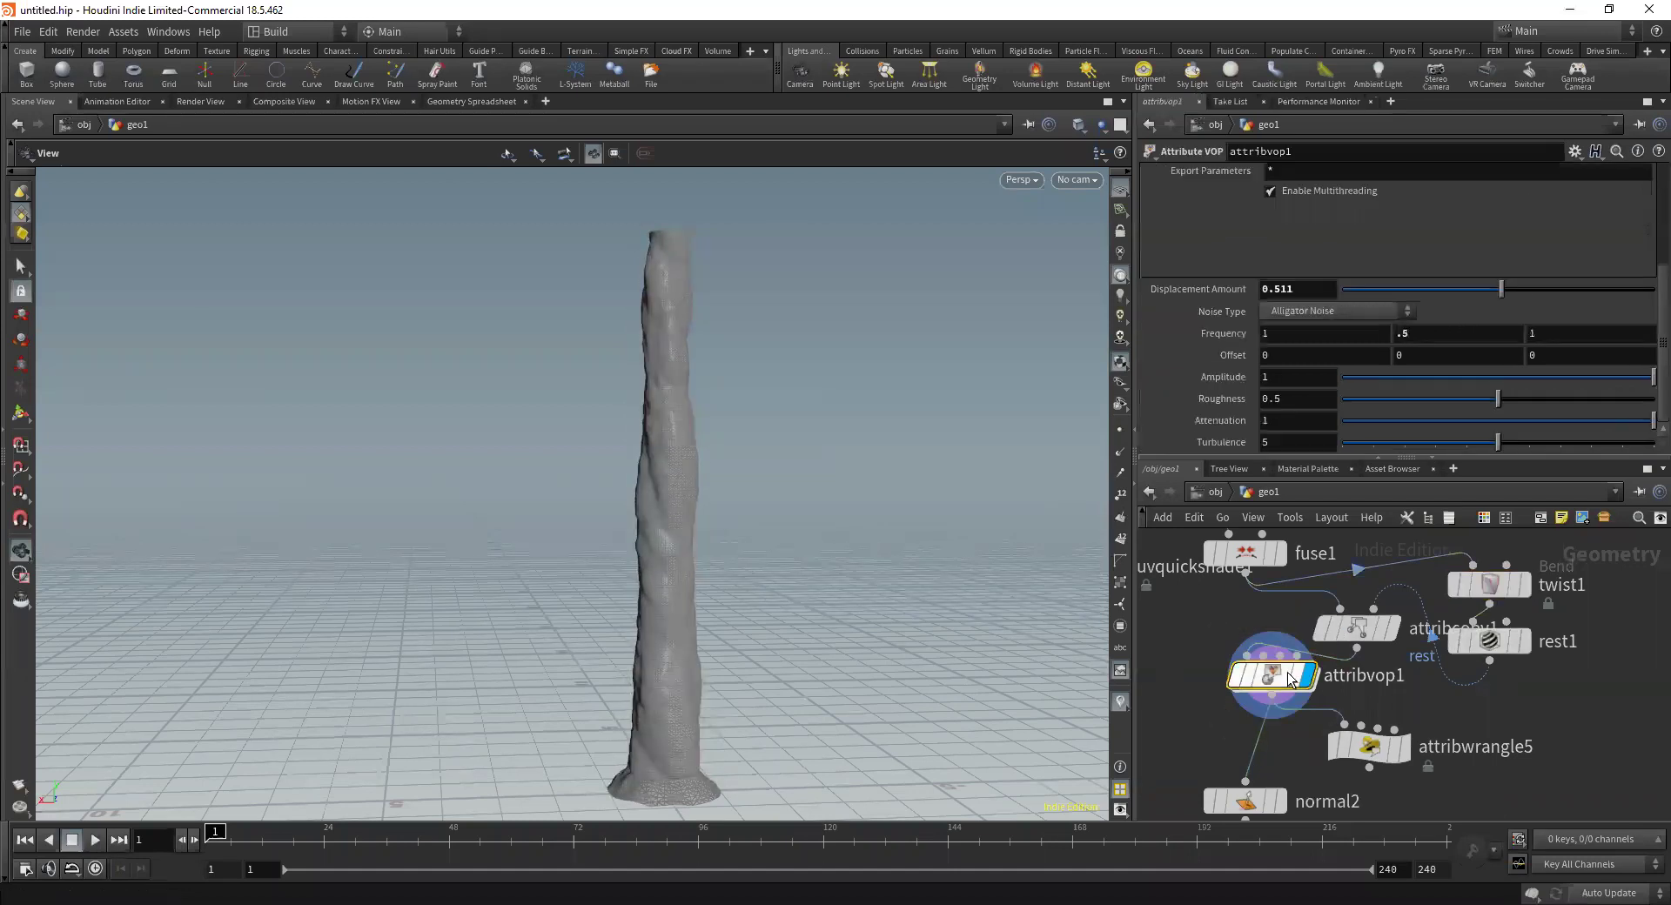
left_click(1413, 333)
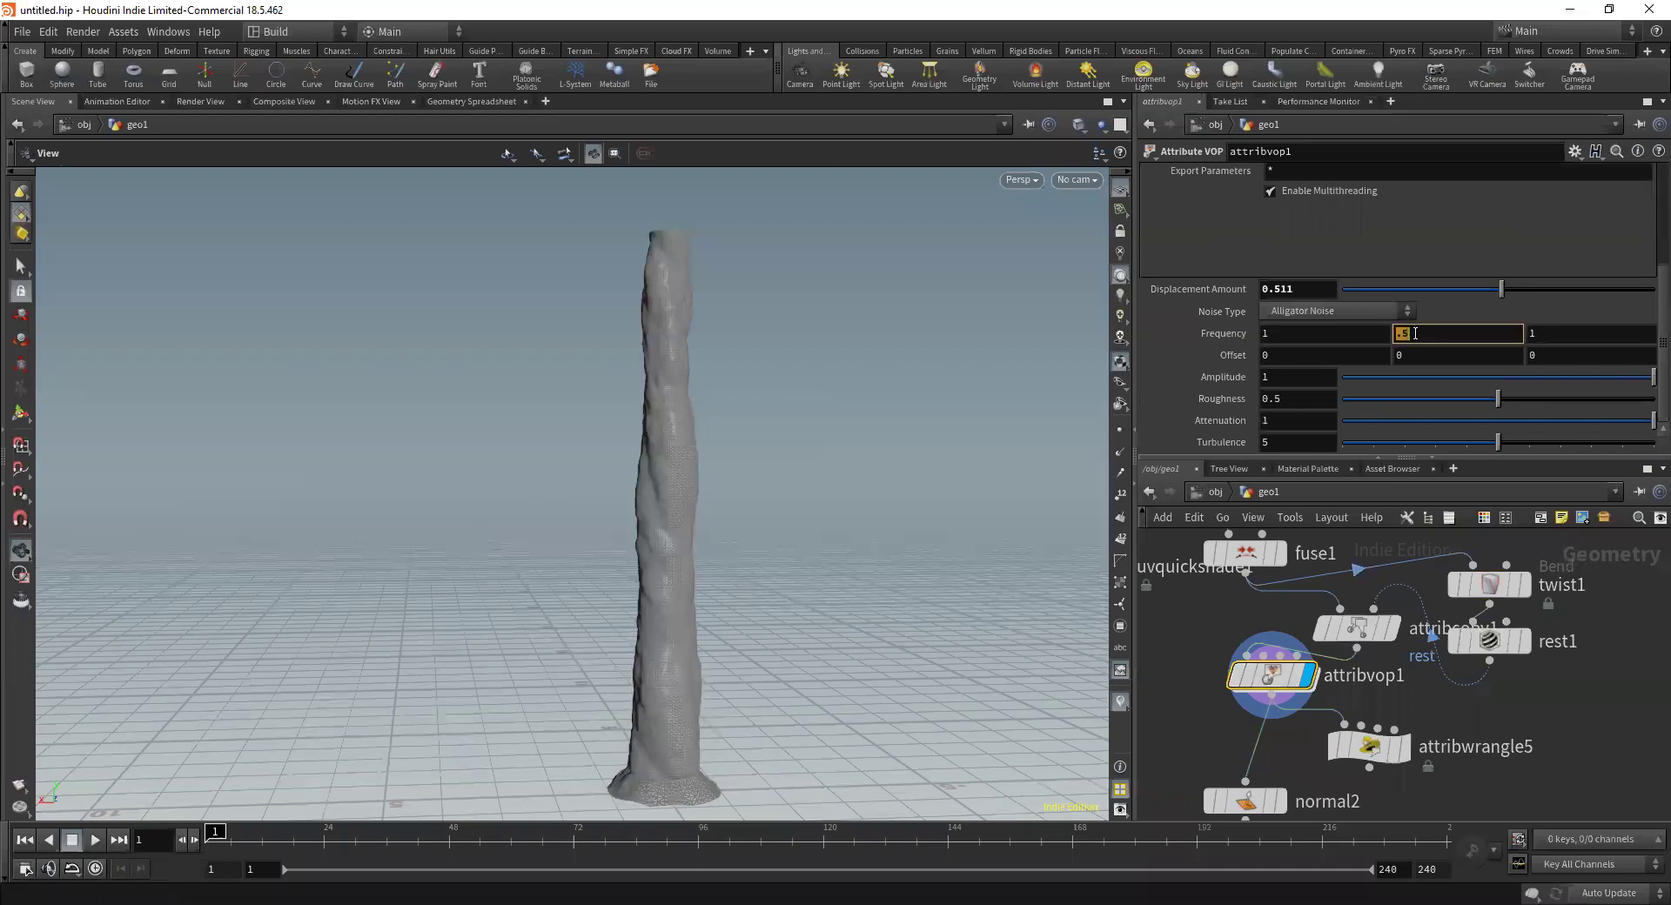
type(".25")
key("Return")
left_click_drag(717, 508, 1030, 616)
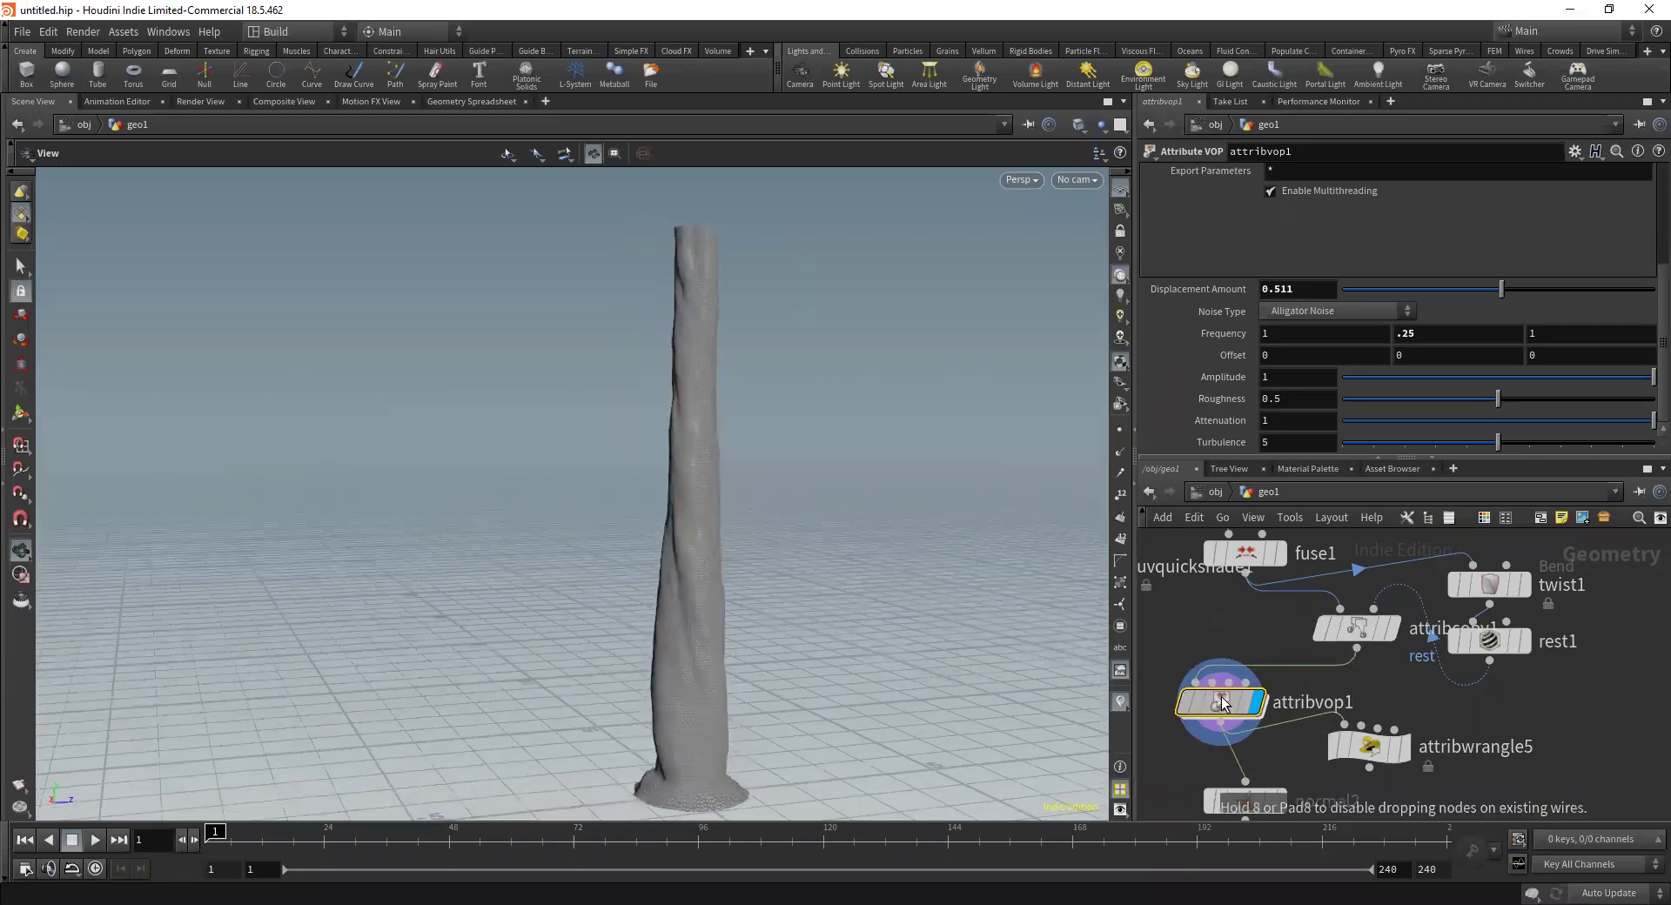
Tidy the network by moving uvquickshade2 closer to tree_trunk_generator1 and repositioning attribcopy1 and attribwrangle5
scroll(1553, 665, "down", 4)
scroll(1473, 606, "up", 3)
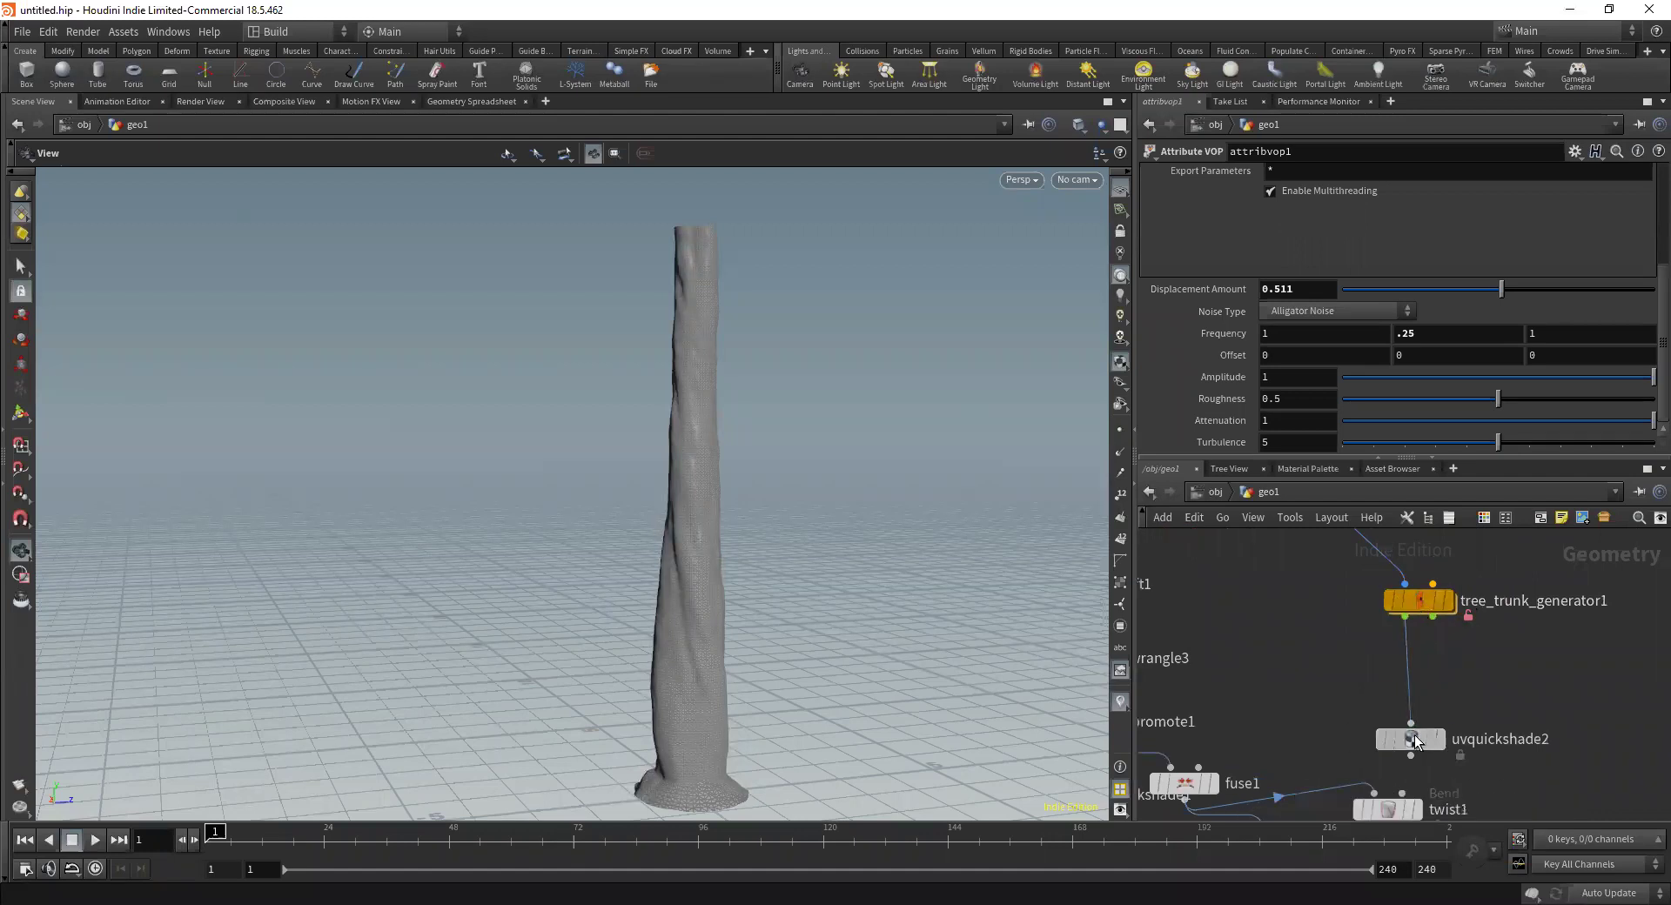
left_click_drag(1412, 739, 1419, 675)
scroll(1336, 630, "down", 2)
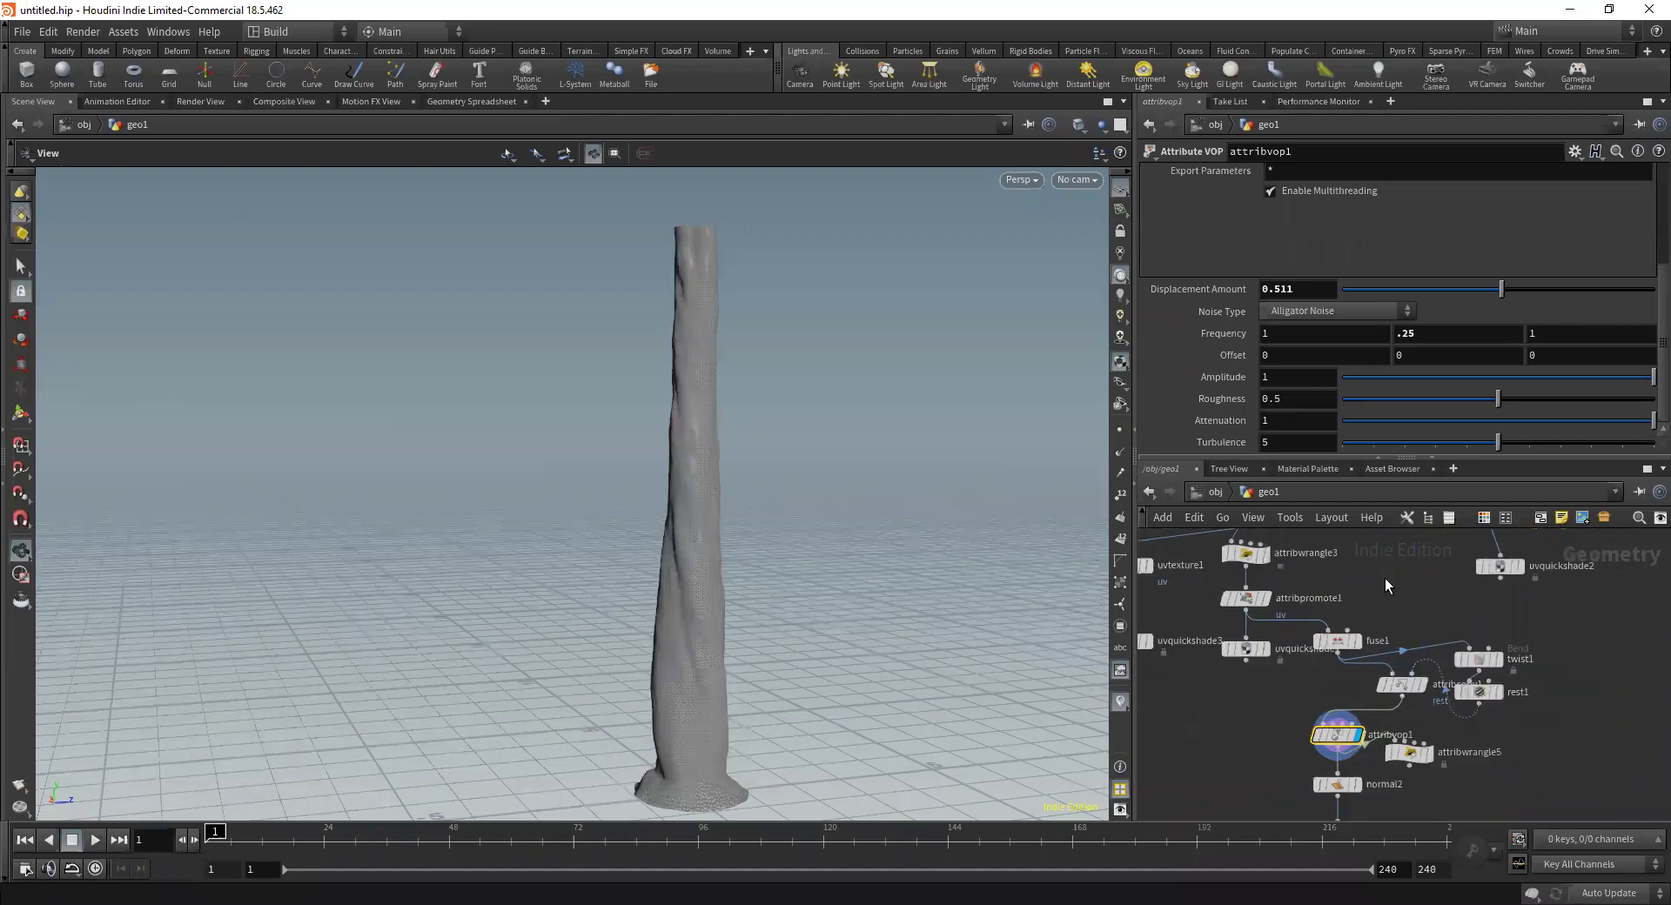
left_click_drag(1399, 700, 1391, 715)
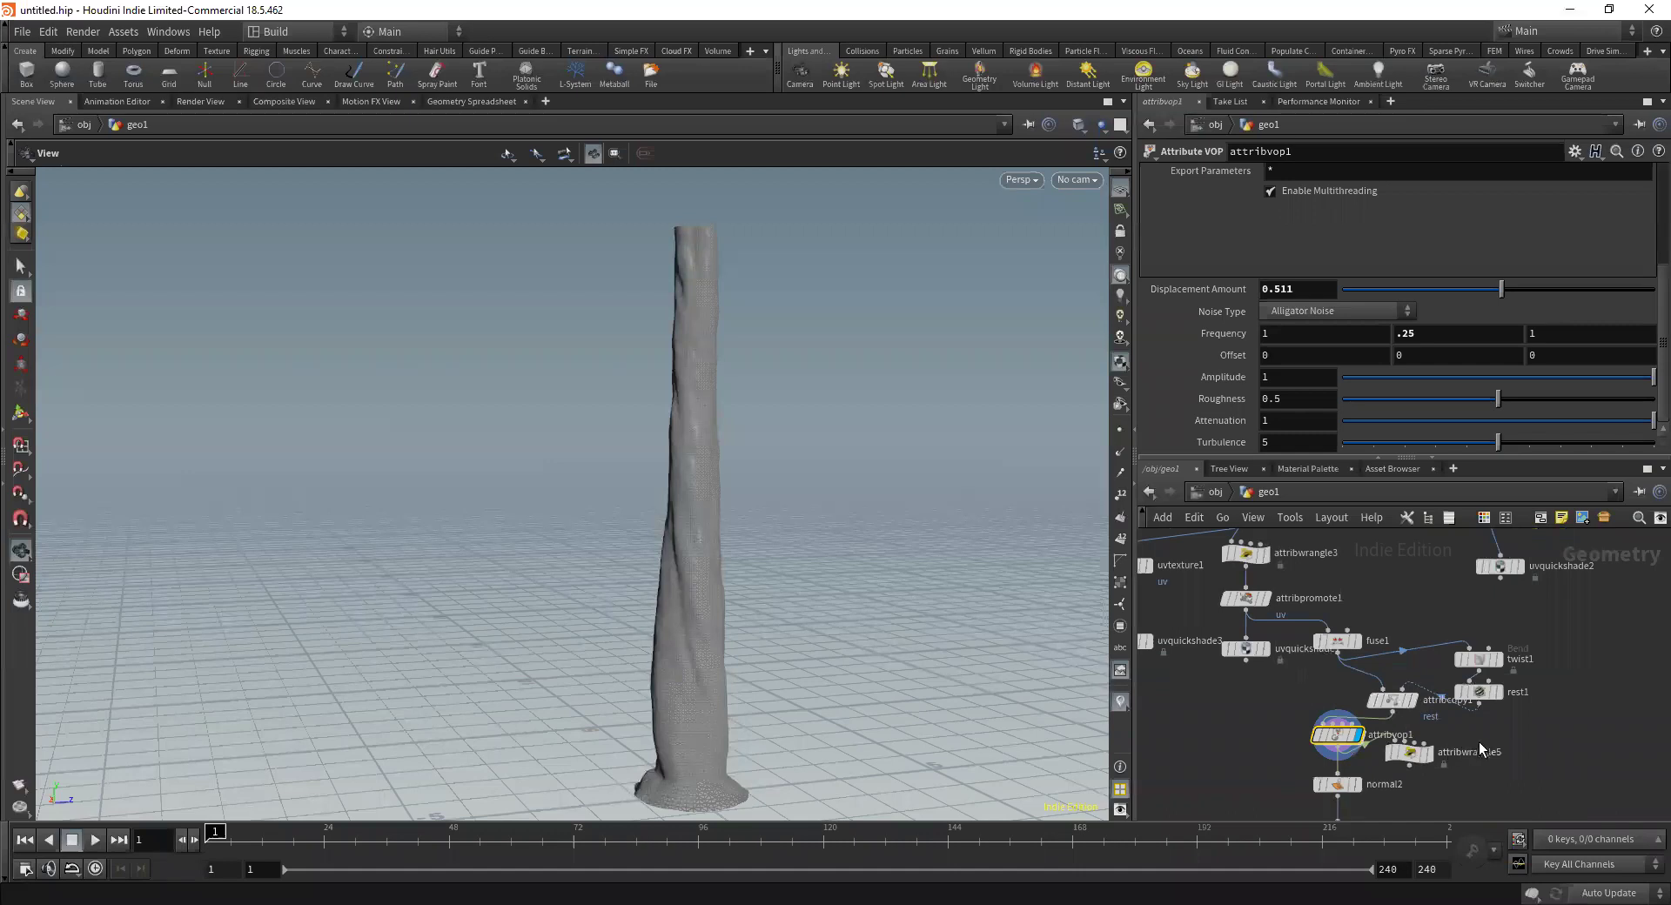
middle_click_drag(1480, 742, 1454, 657)
left_click_drag(1388, 673, 1405, 691)
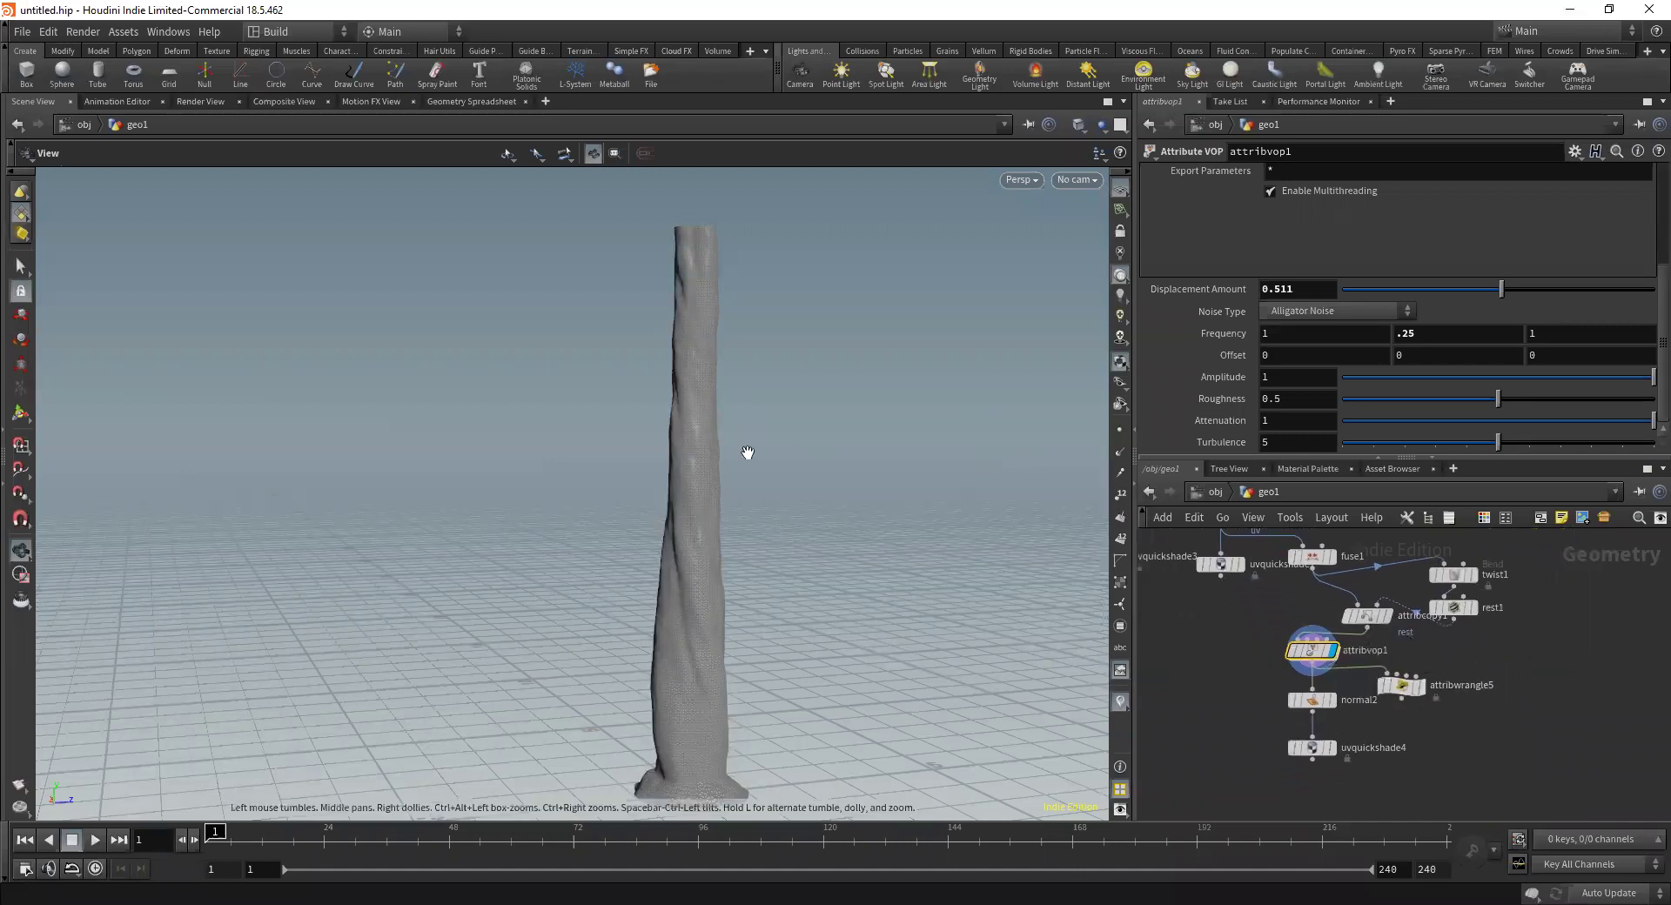
scroll(1420, 696, "up", 3)
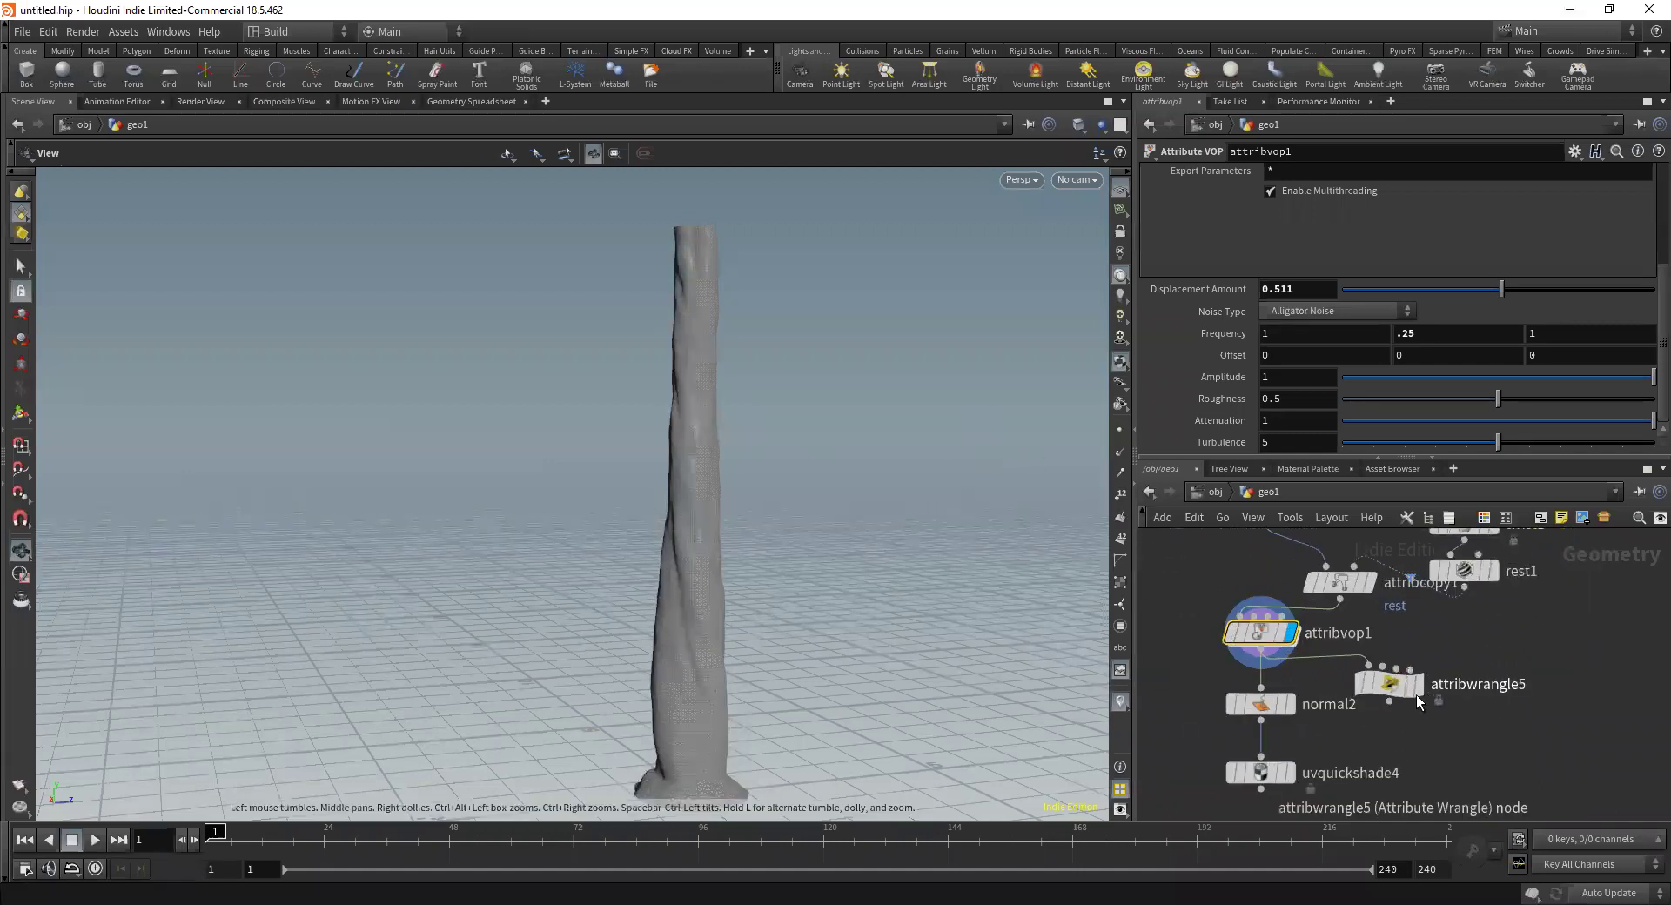
Set twist1's Twist to 720 and inspect the effect on the displaced trunk
left_click_drag(649, 526, 905, 517)
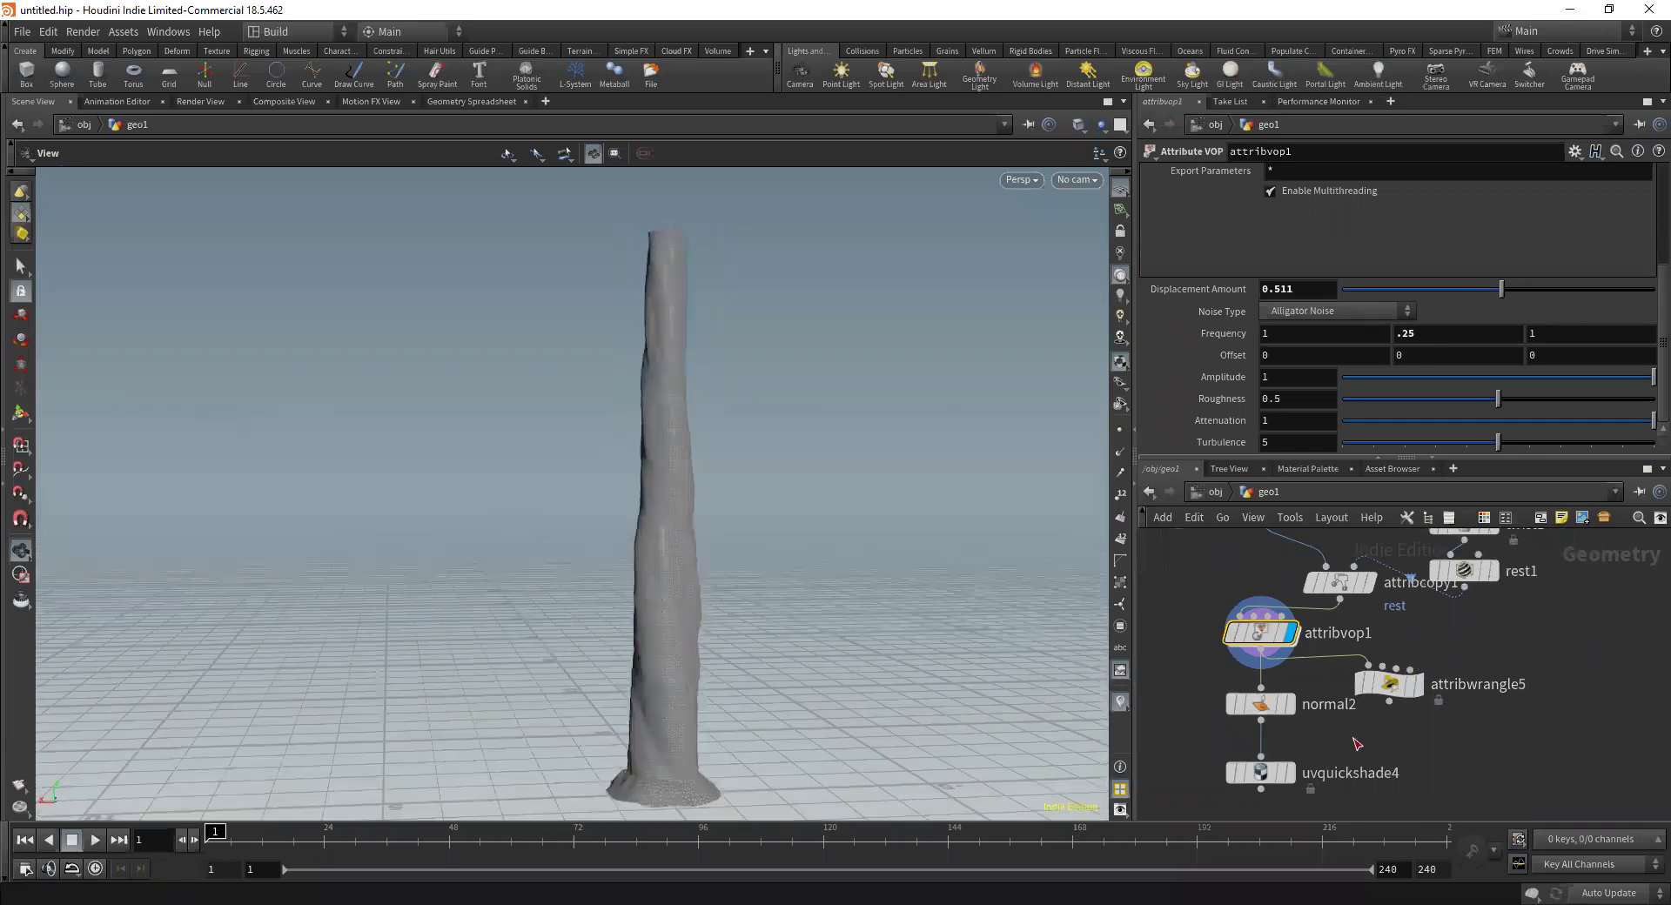
scroll(1524, 550, "down", 5)
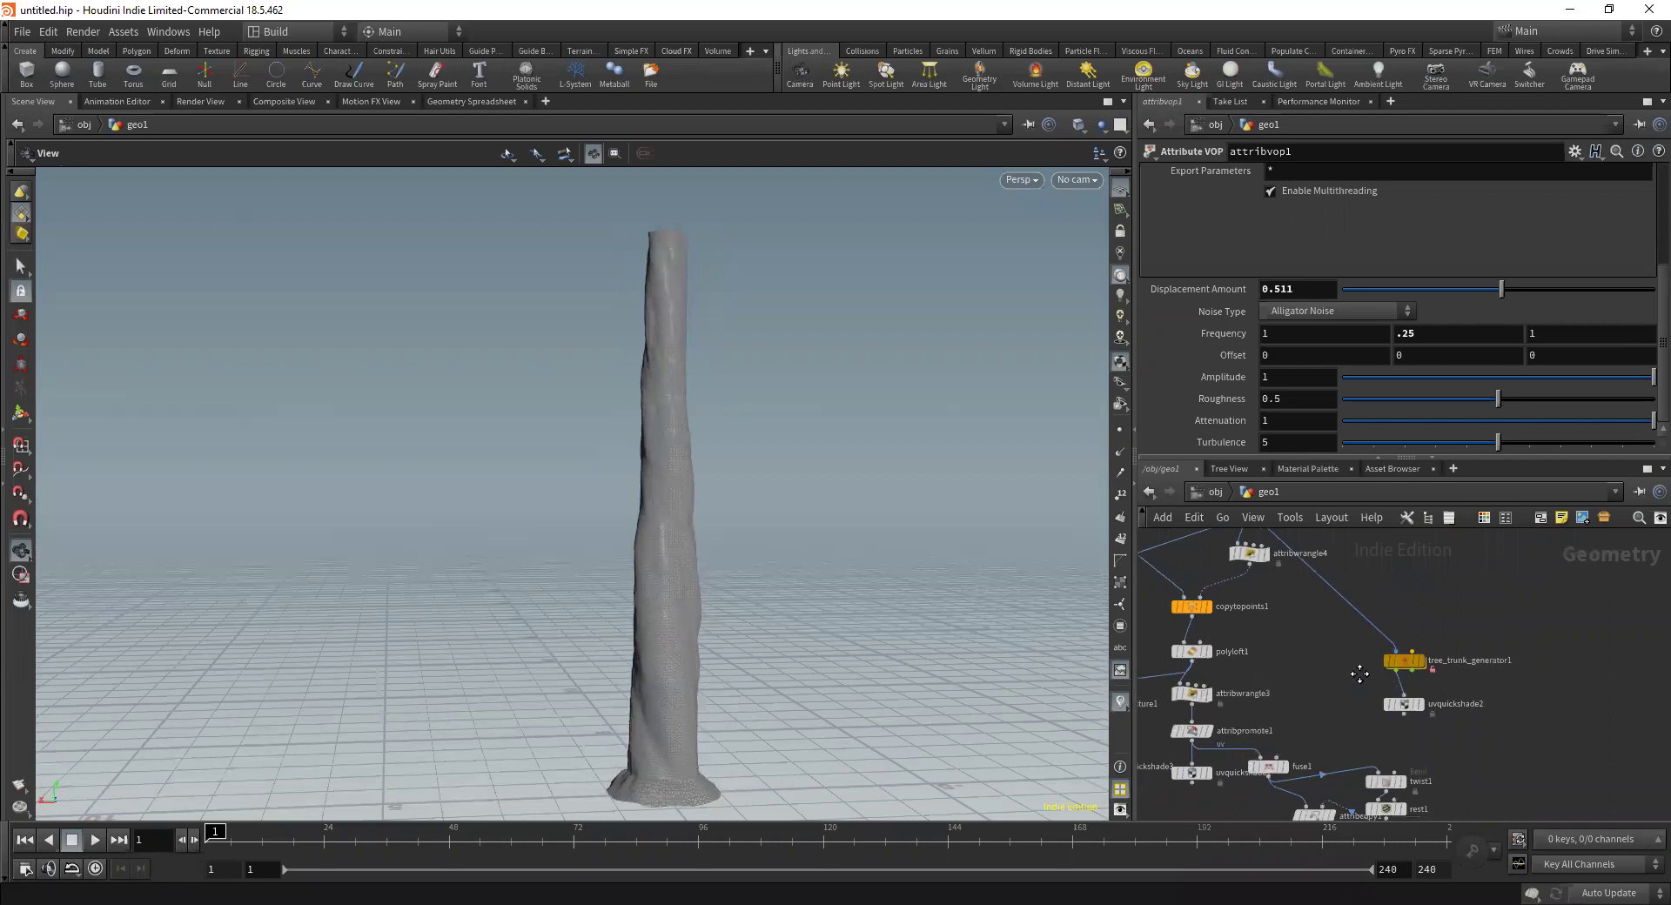
middle_click_drag(1404, 706, 1460, 597)
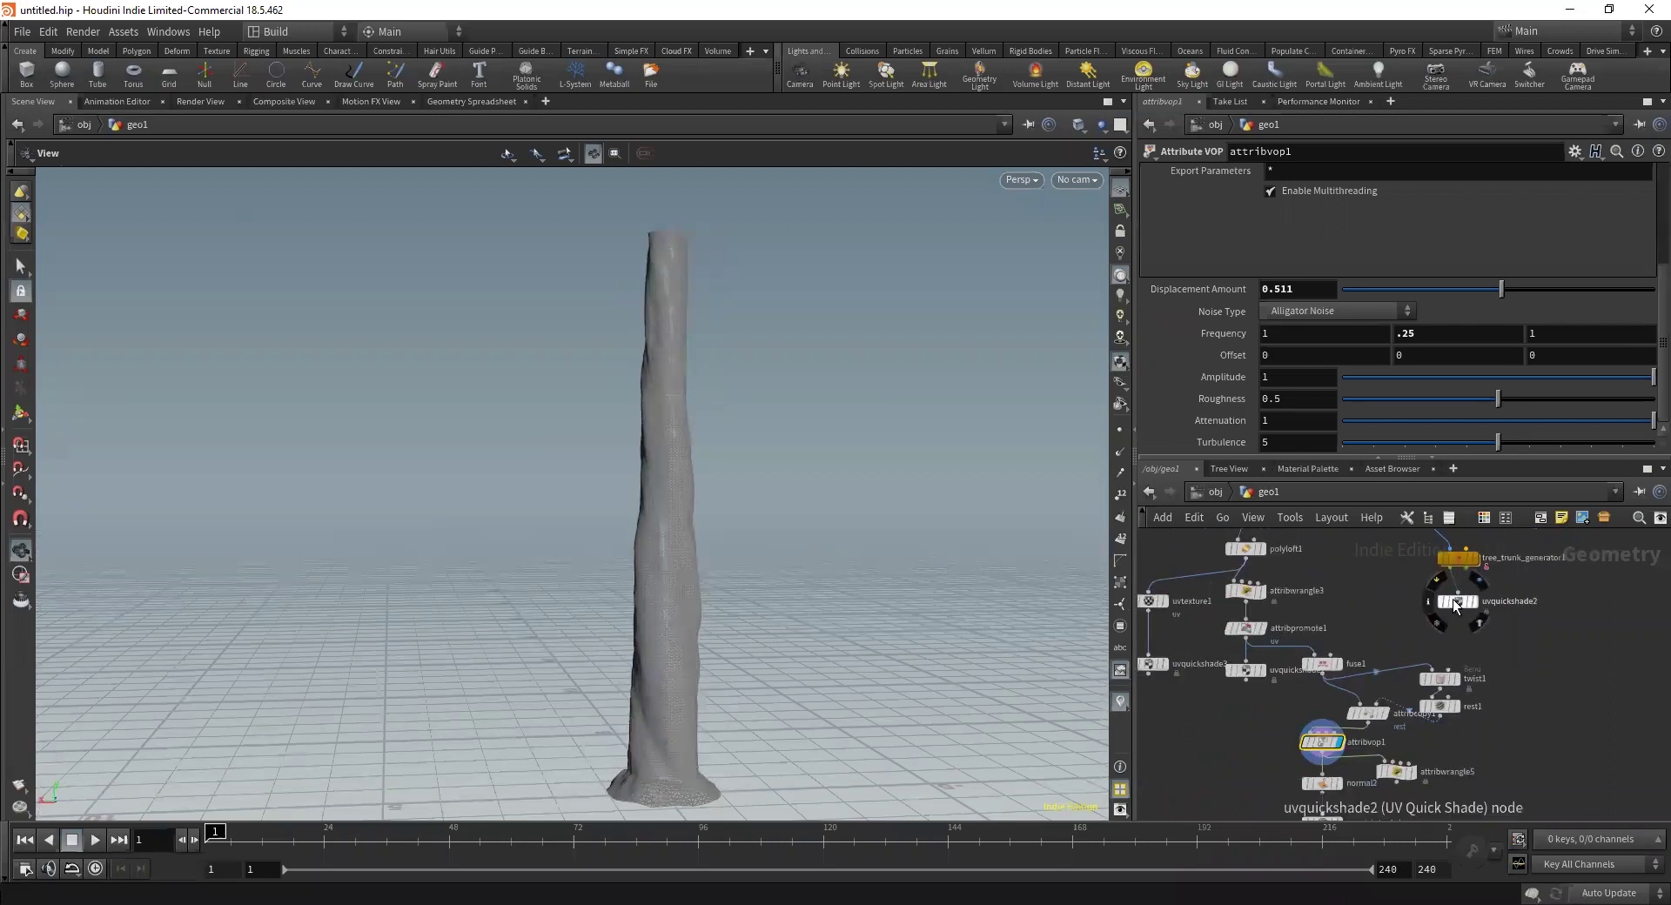
middle_click_drag(1321, 741, 1316, 674)
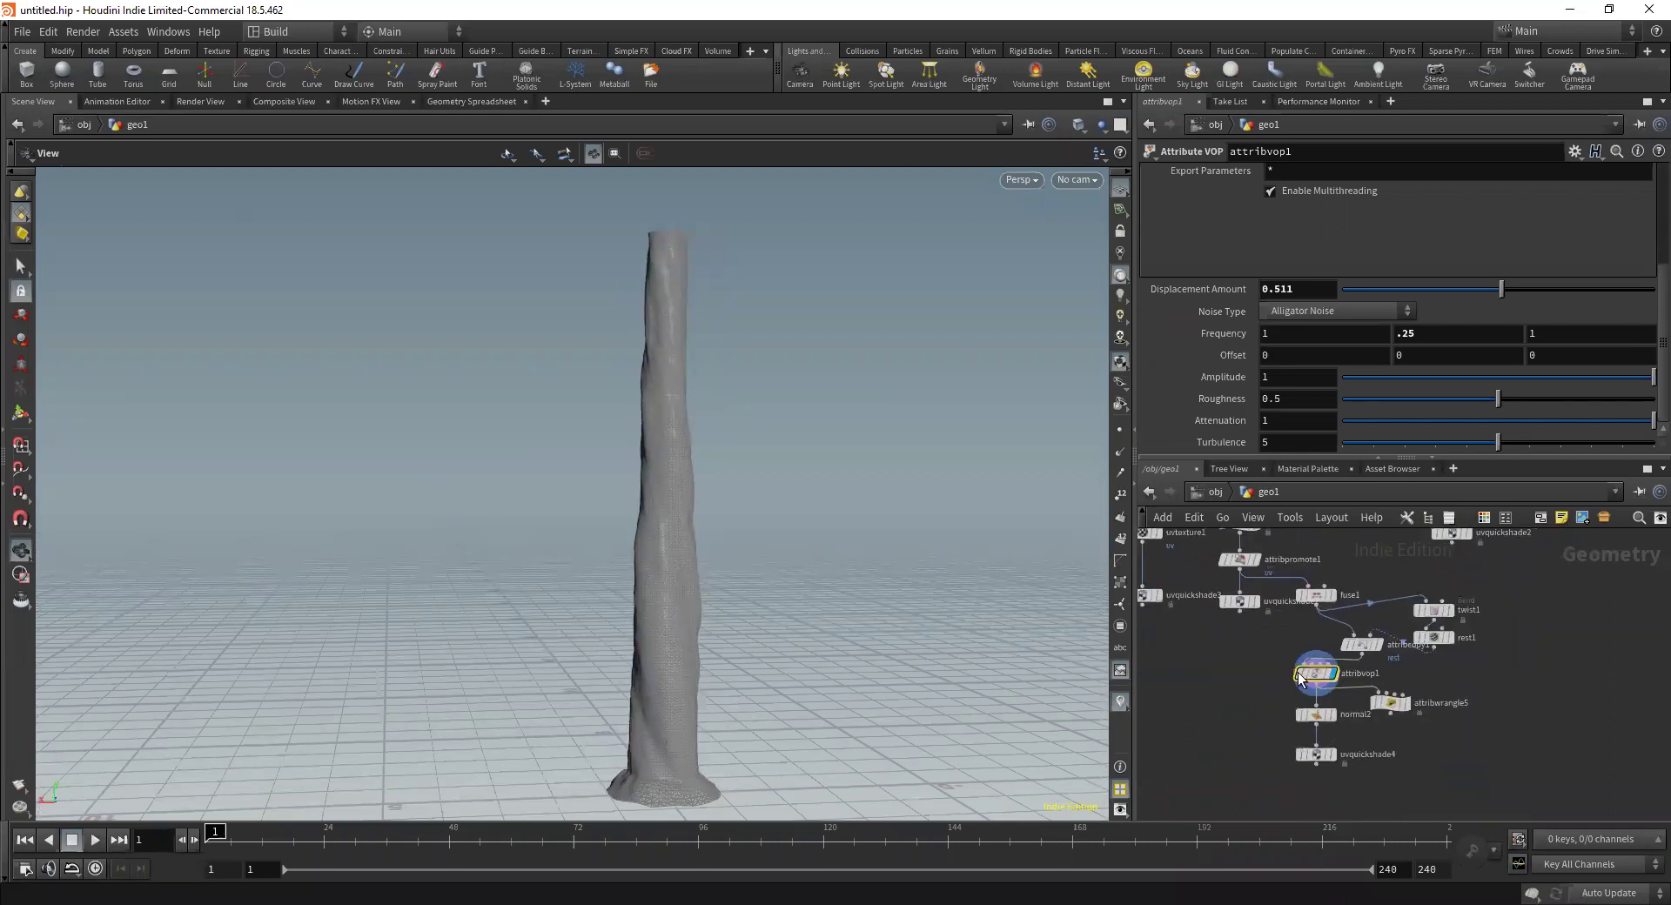
scroll(1316, 674, "up", 3)
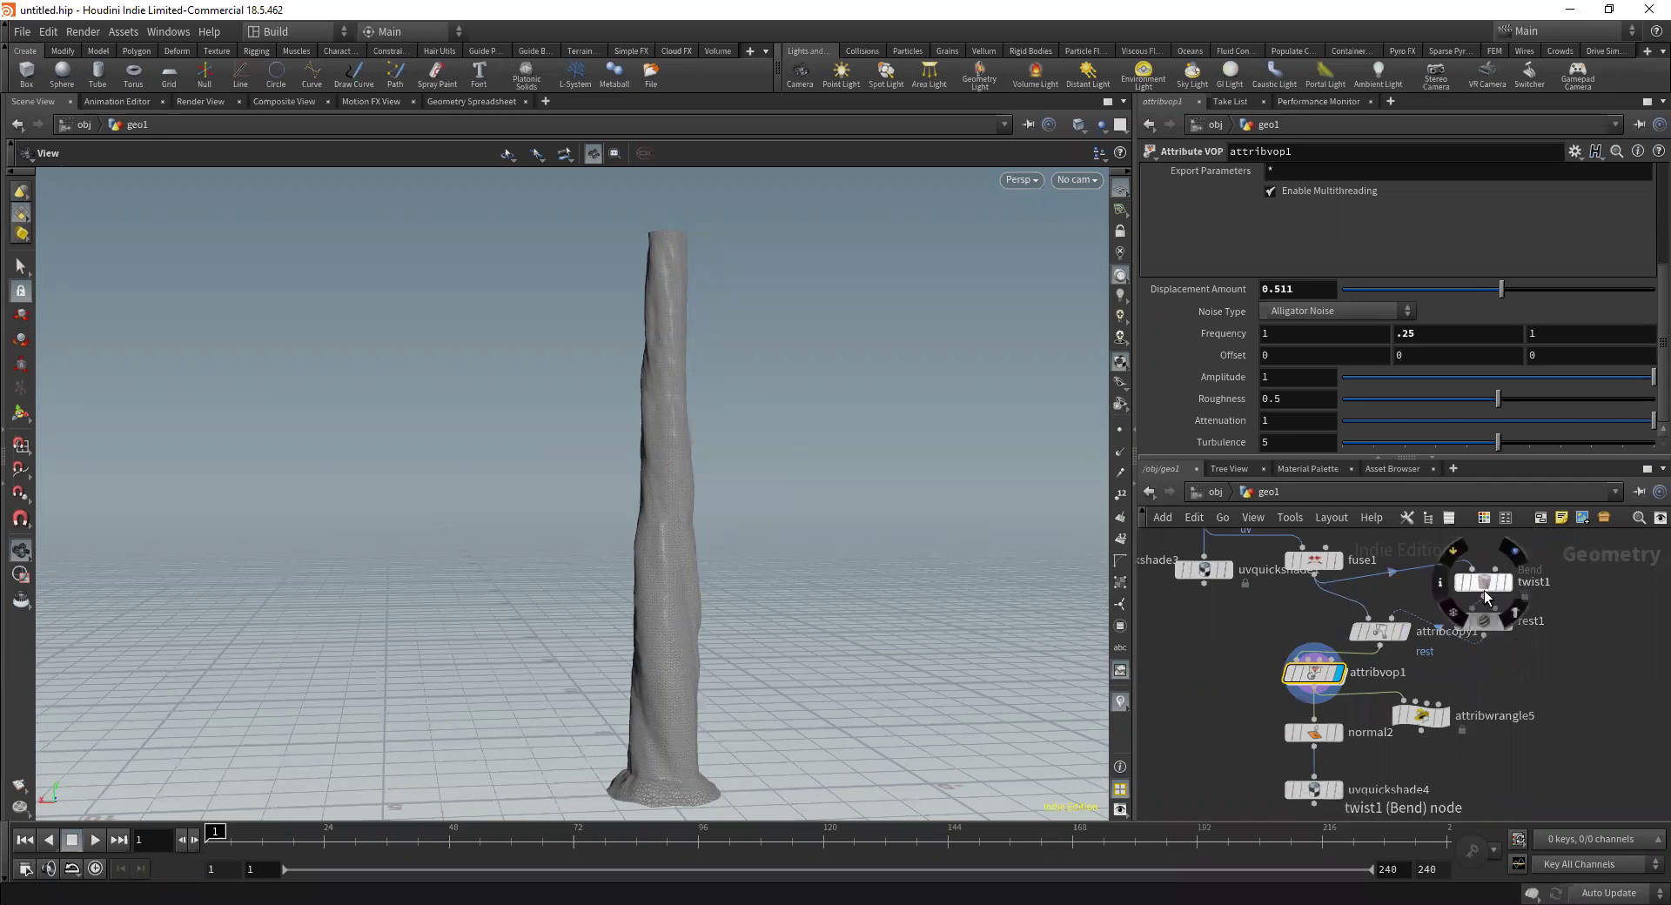
left_click(1499, 587)
left_click(1306, 214)
type("720")
key("Return")
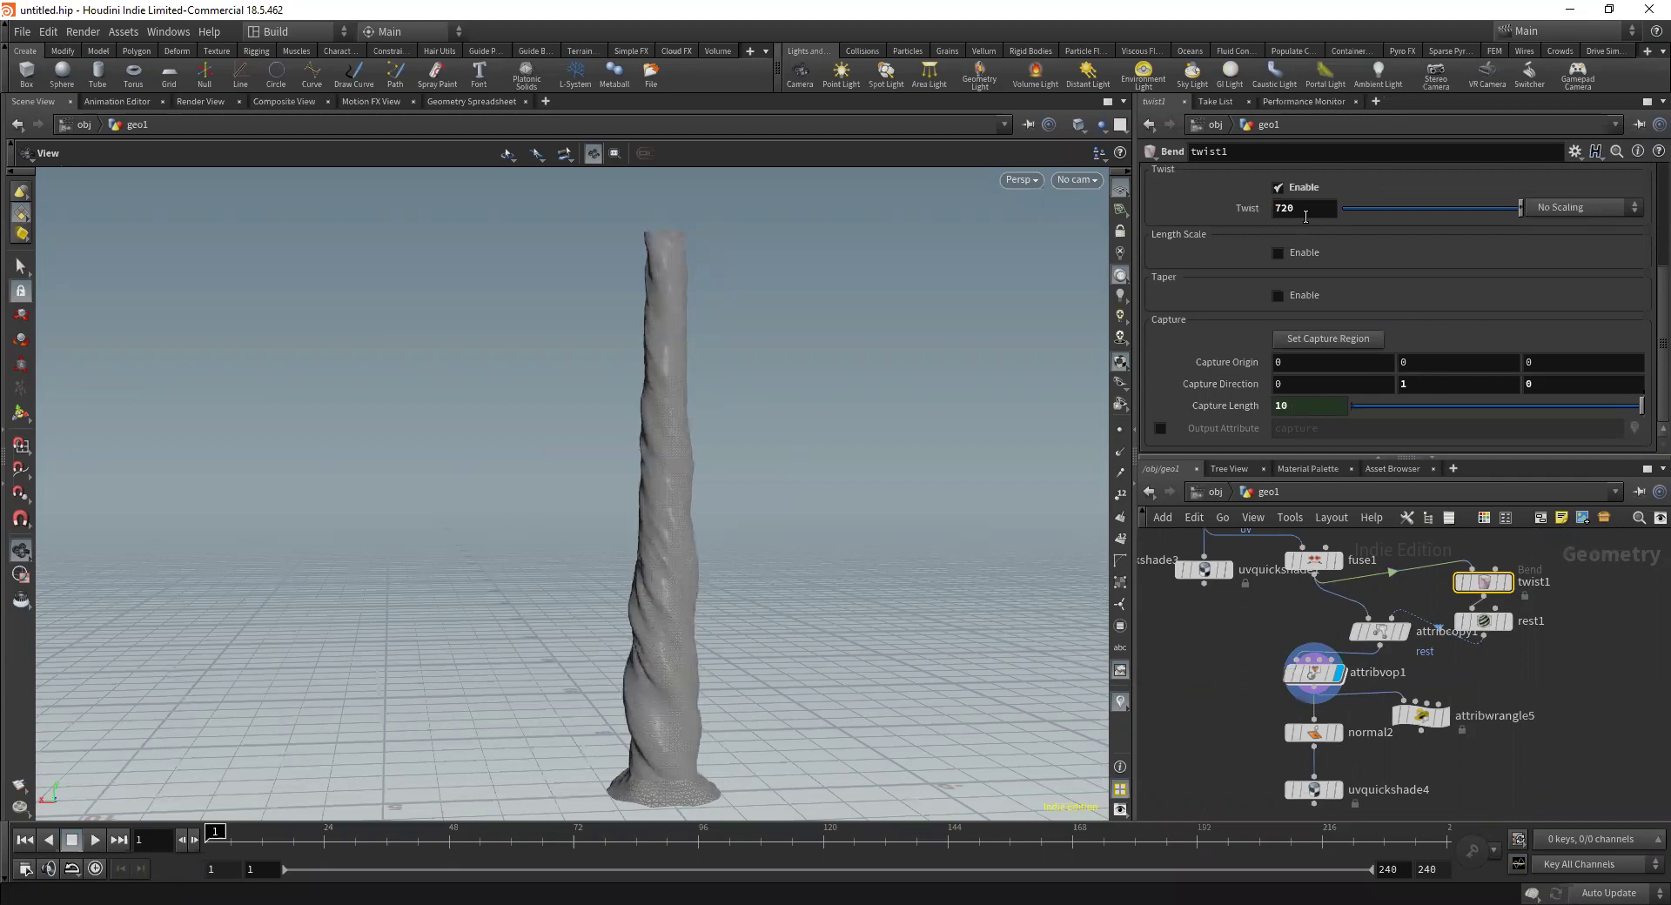
left_click_drag(633, 552, 715, 599)
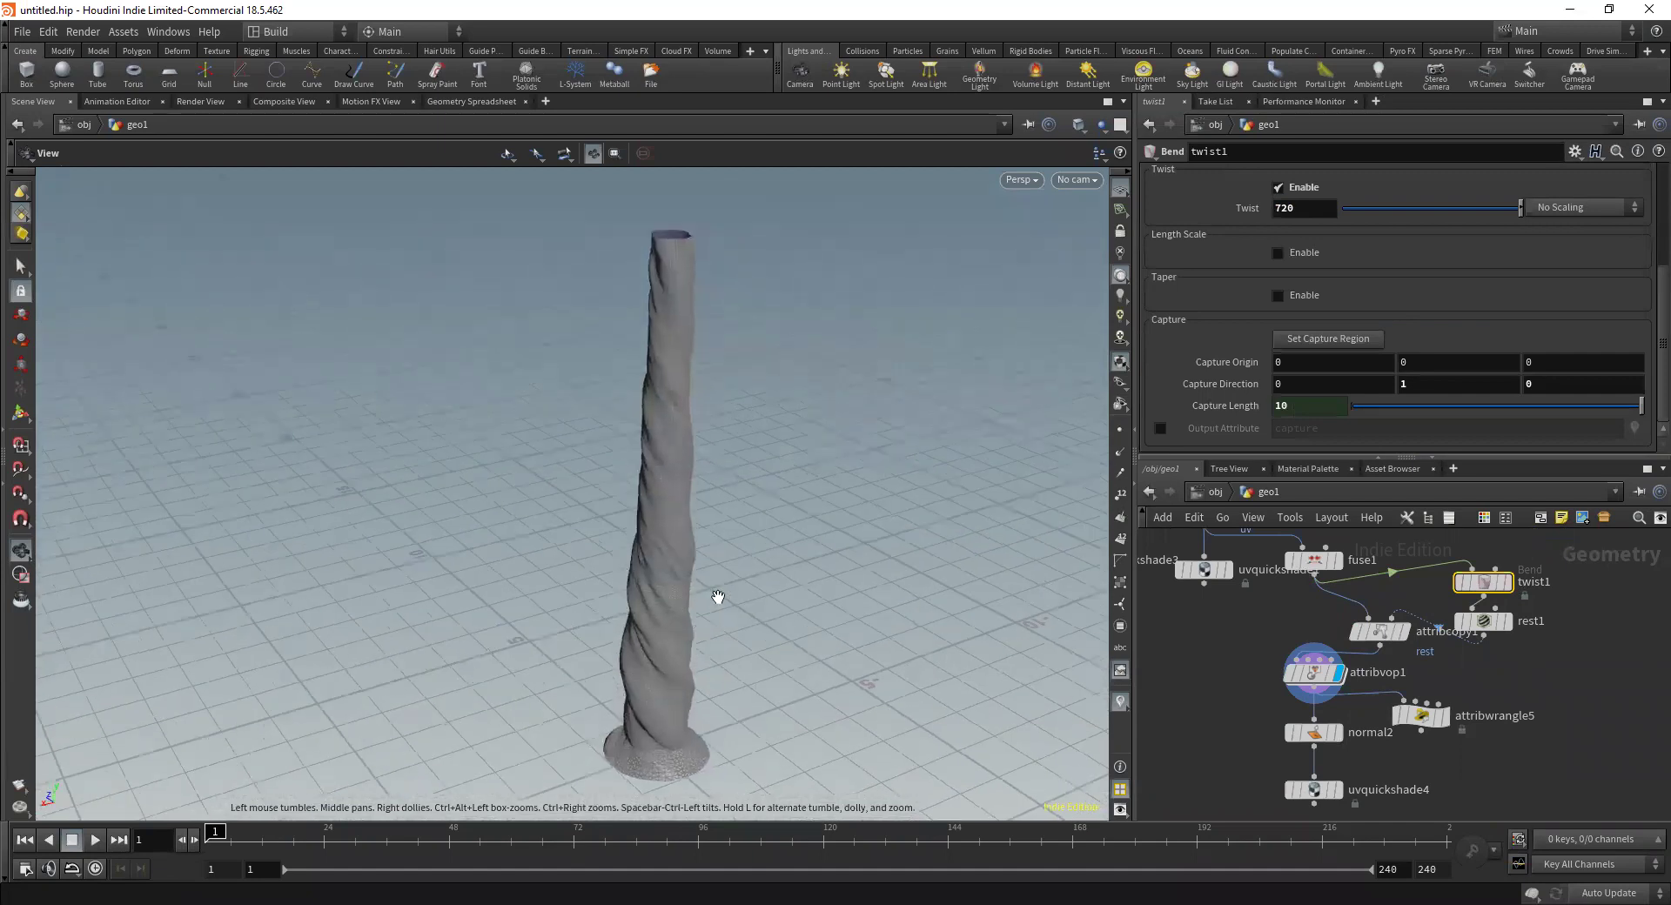
Move uvquickshade4 further below normal2 and look closely at the twisted trunk surface
scroll(1352, 718, "down", 3)
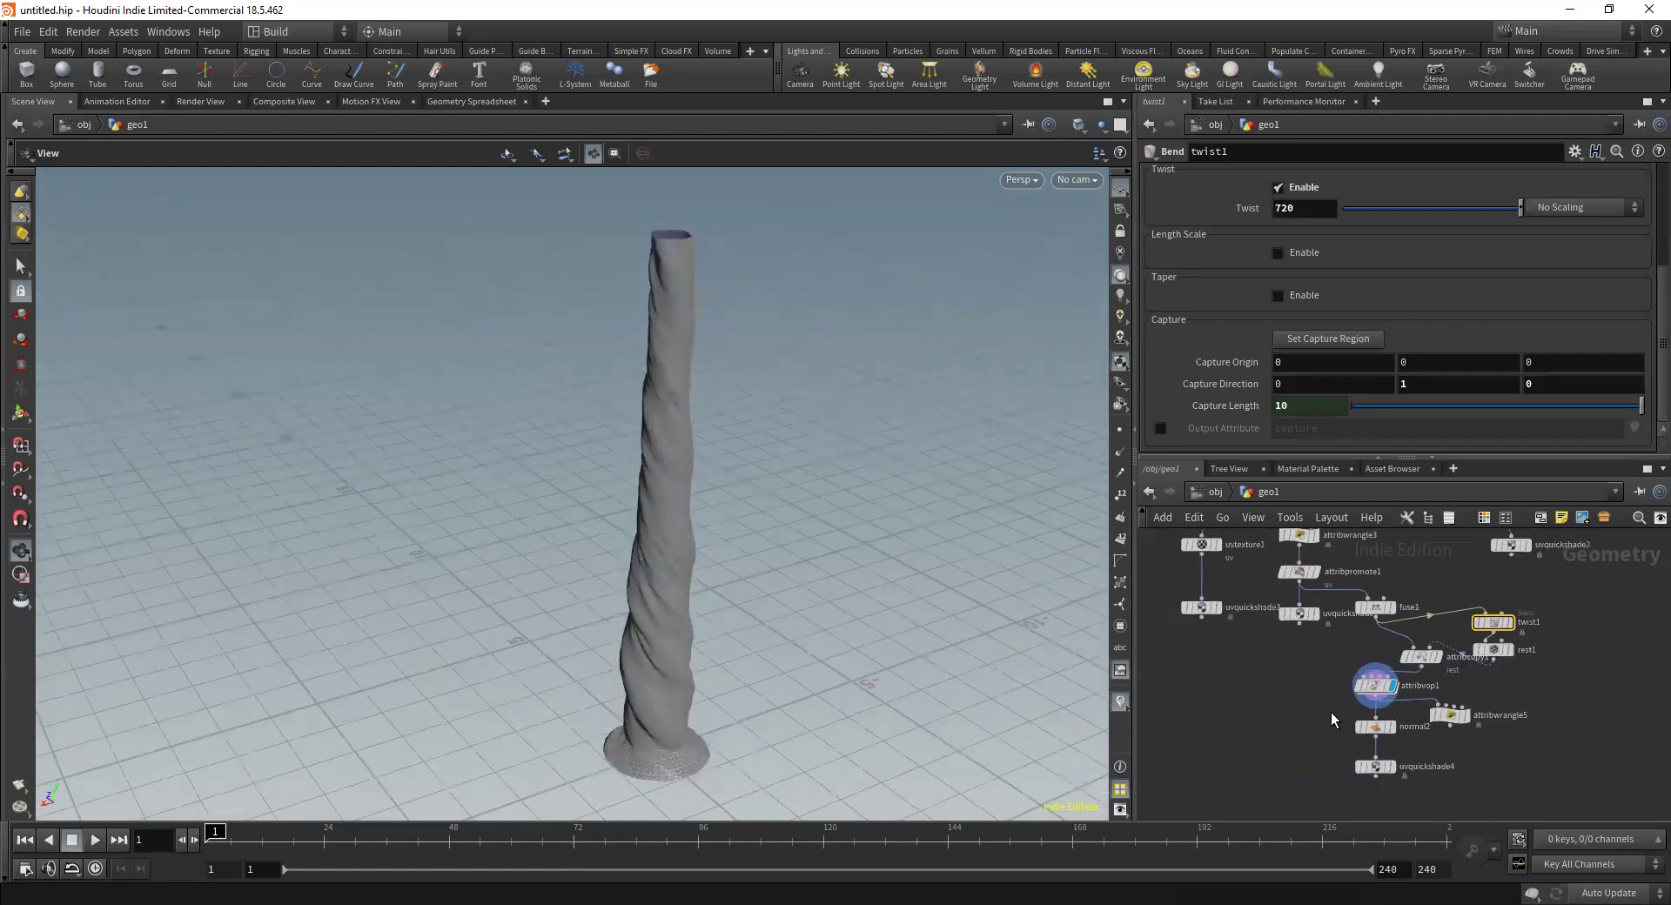
left_click_drag(1351, 690, 1351, 736)
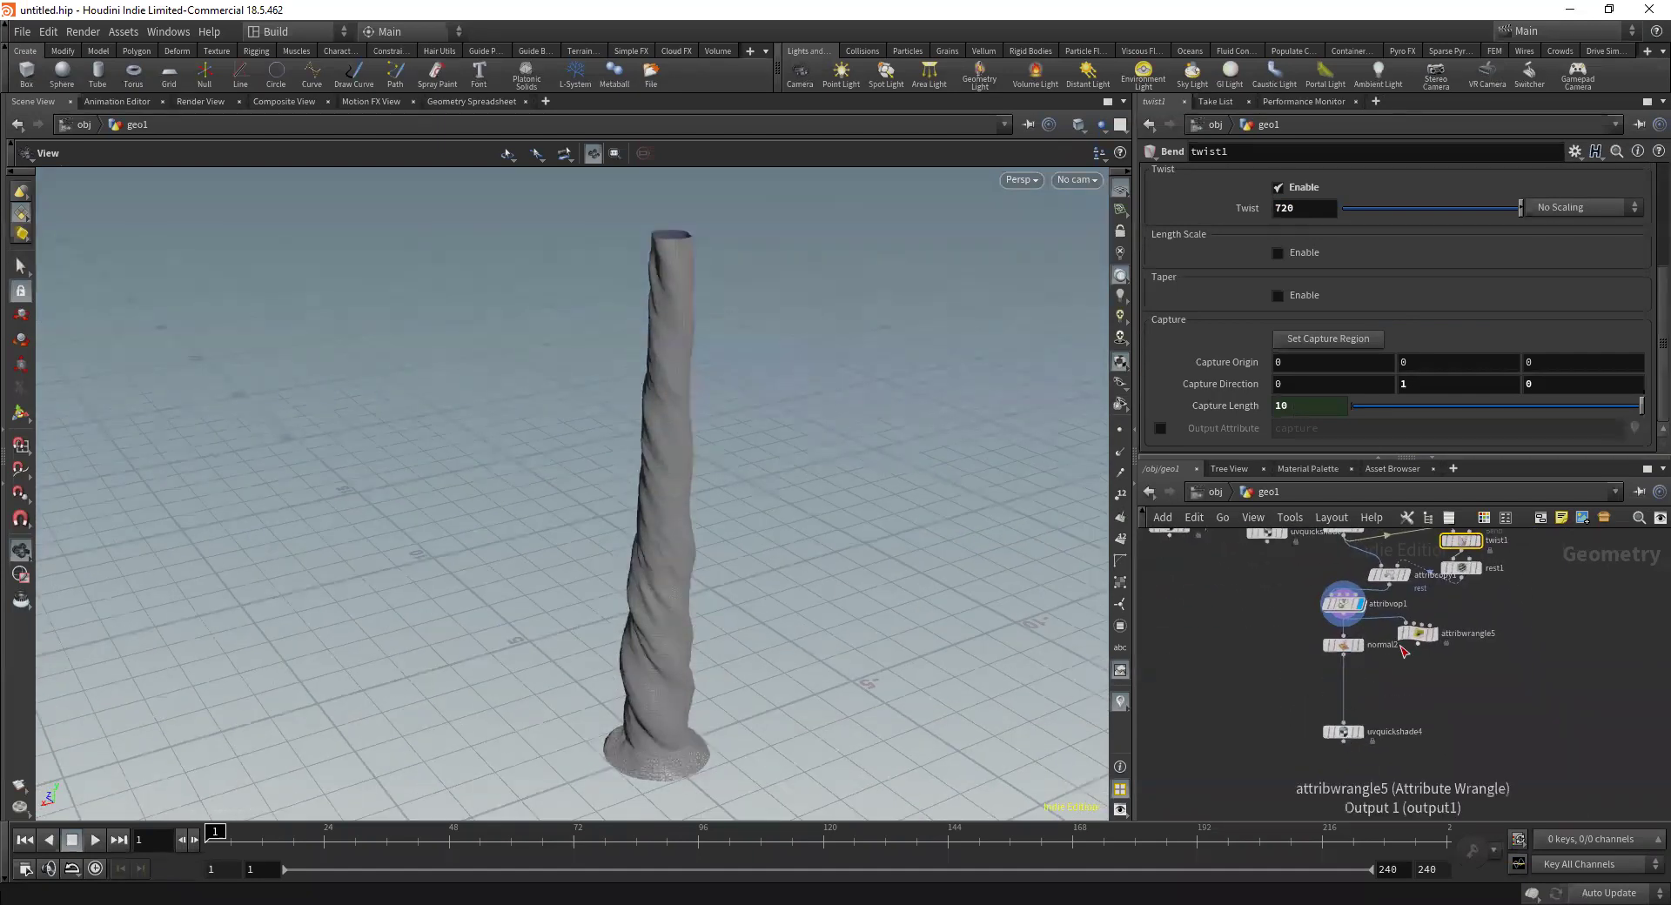
right_click_drag(671, 530, 940, 498)
left_click_drag(939, 498, 887, 533)
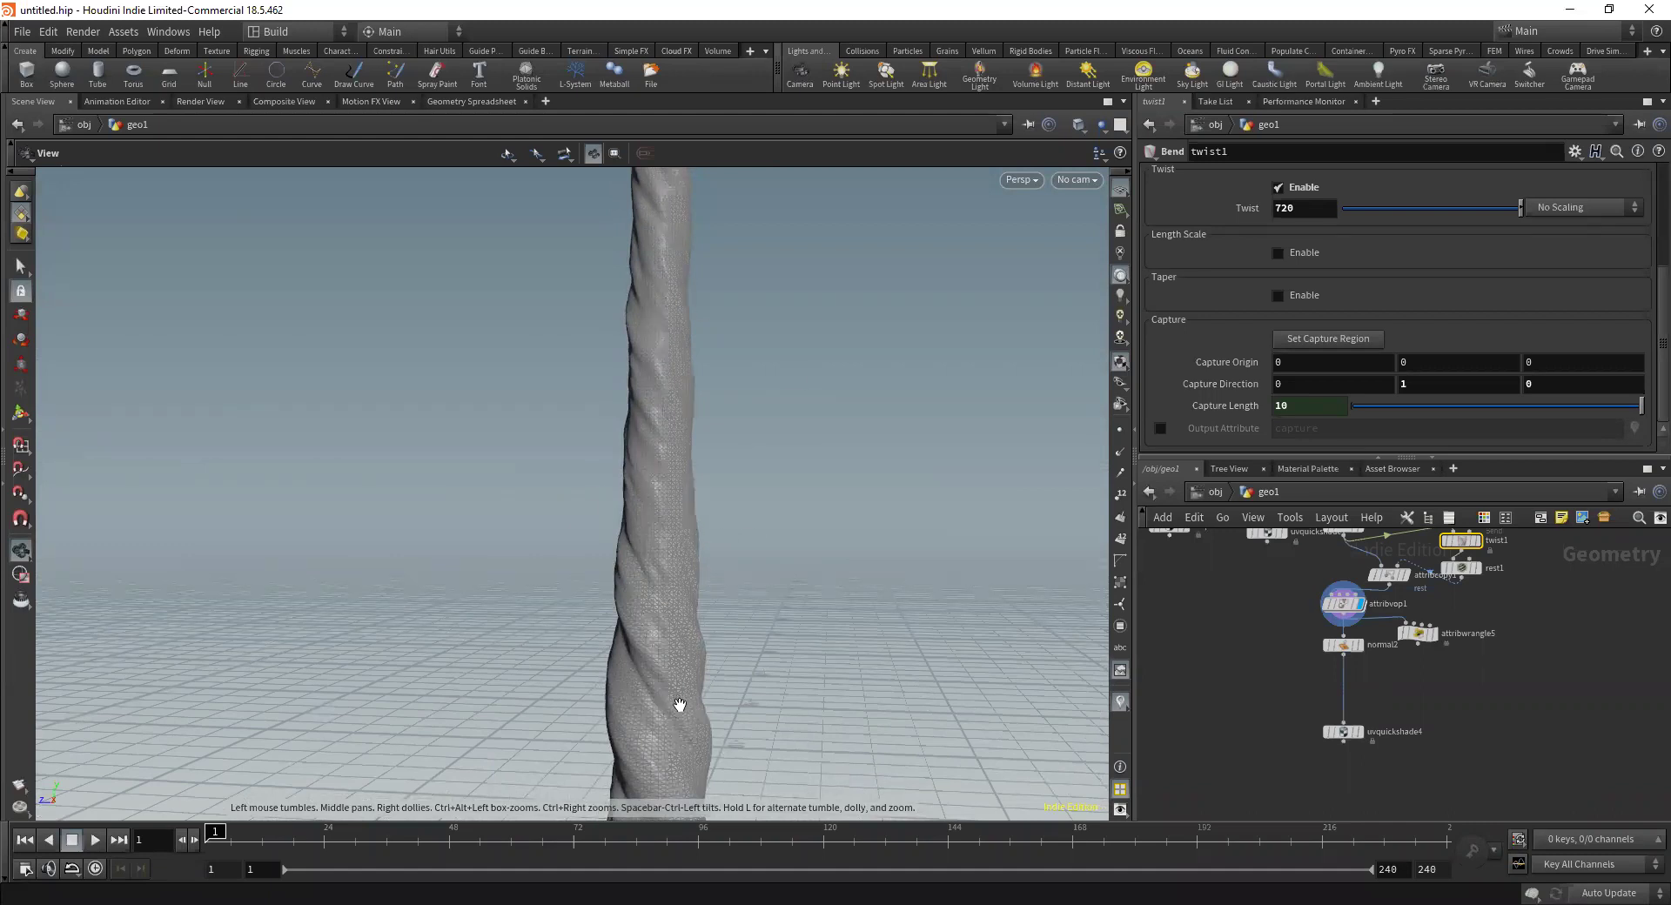
Reduce resample1's maximum Segments to 50
middle_click_drag(1260, 625, 1272, 592)
left_click(1182, 570)
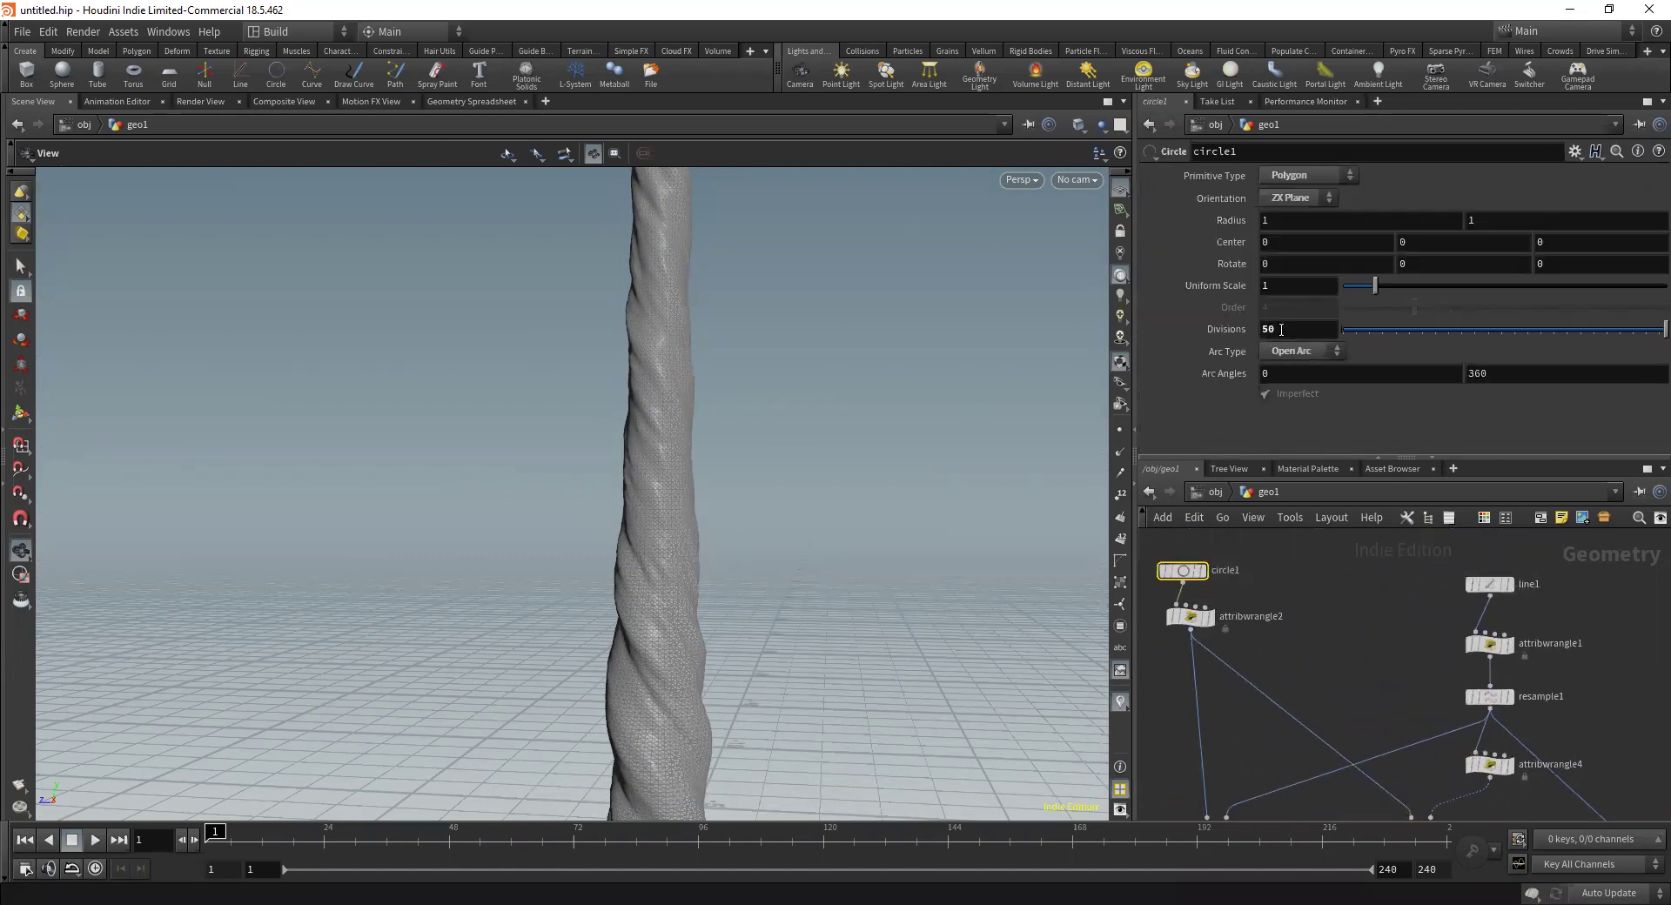
middle_click_drag(1440, 693, 1419, 664)
left_click(1397, 641)
double_click(1285, 222)
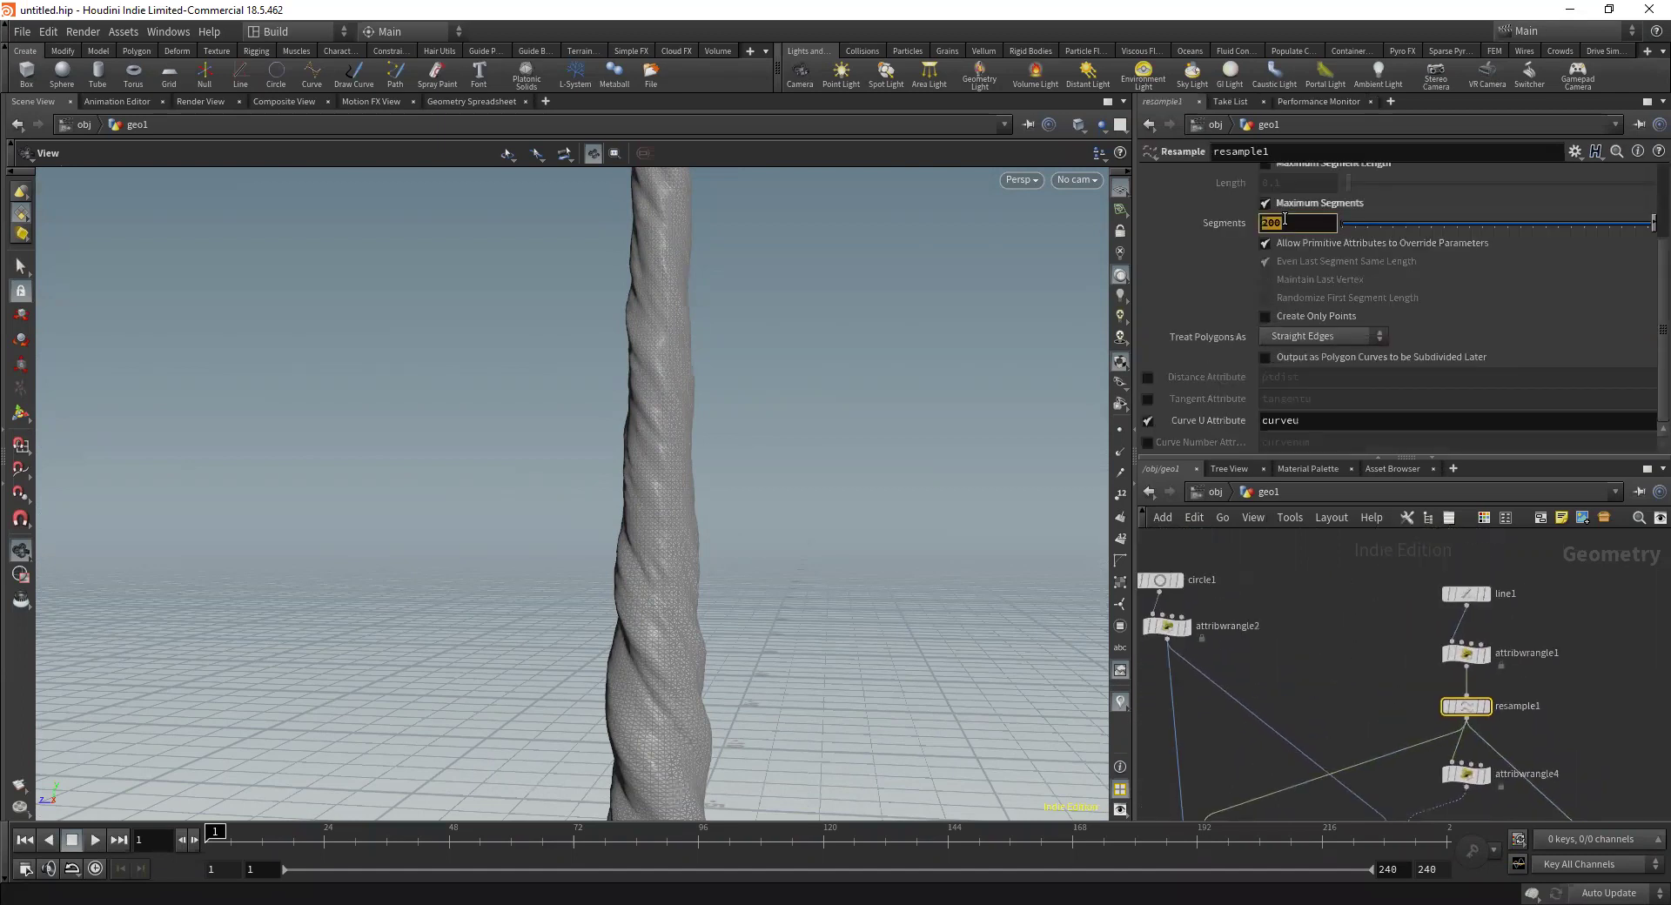
type("50")
key("Return")
middle_click_drag(1320, 644, 1380, 673)
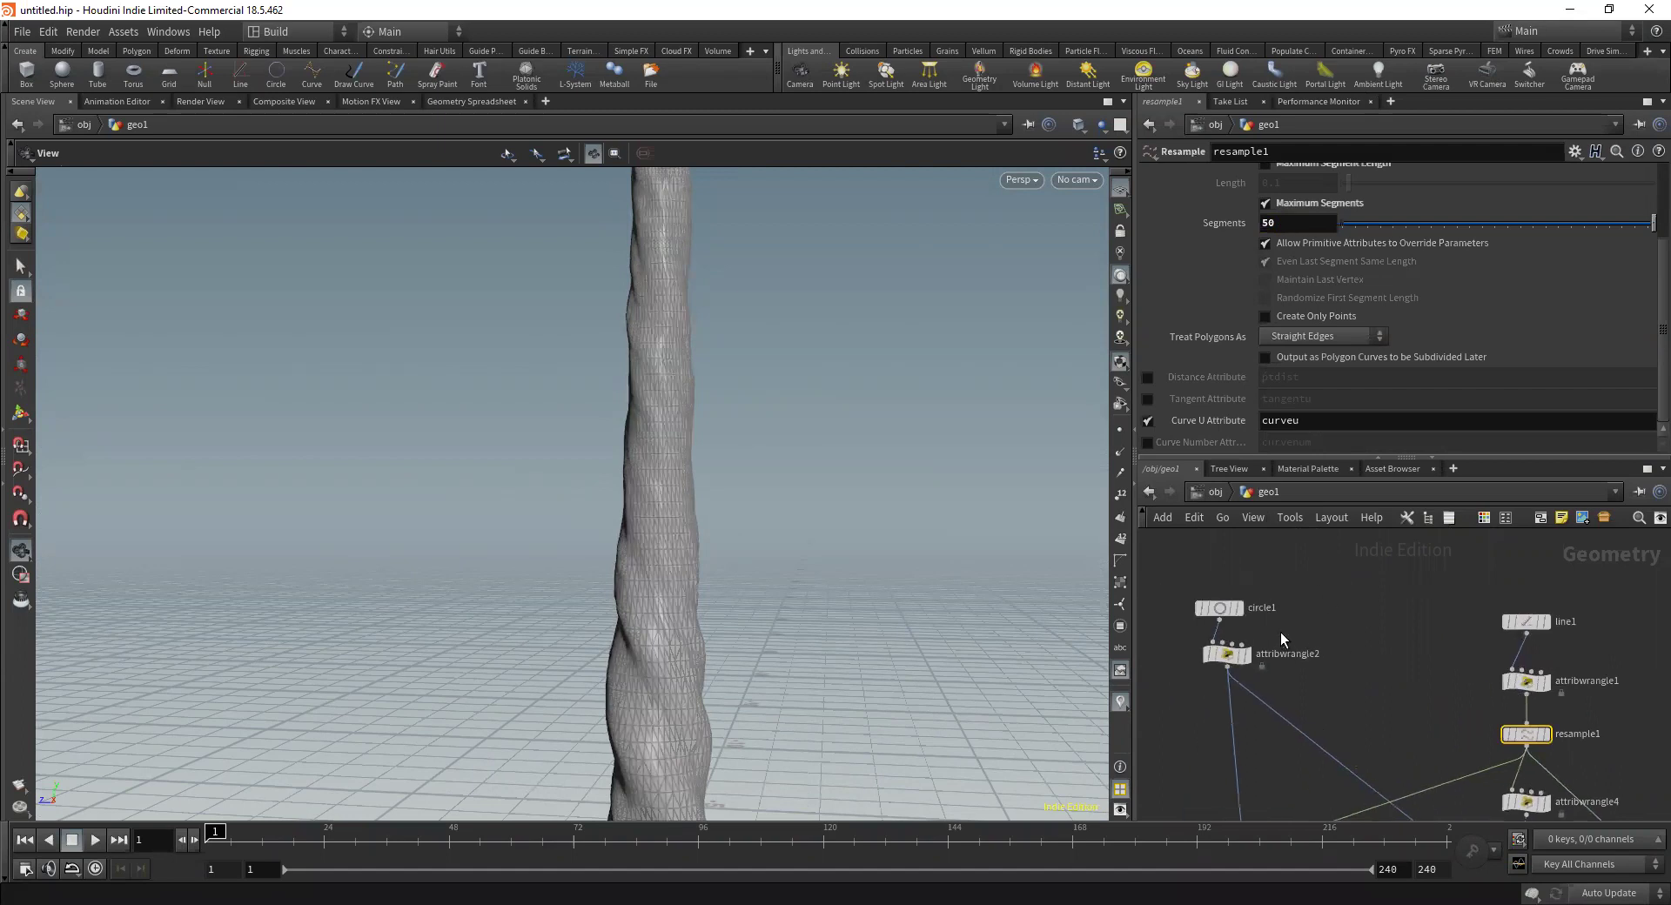
Reduce circle1's Divisions to 10 and look at the low-resolution trunk
left_click(1218, 608)
double_click(1299, 329)
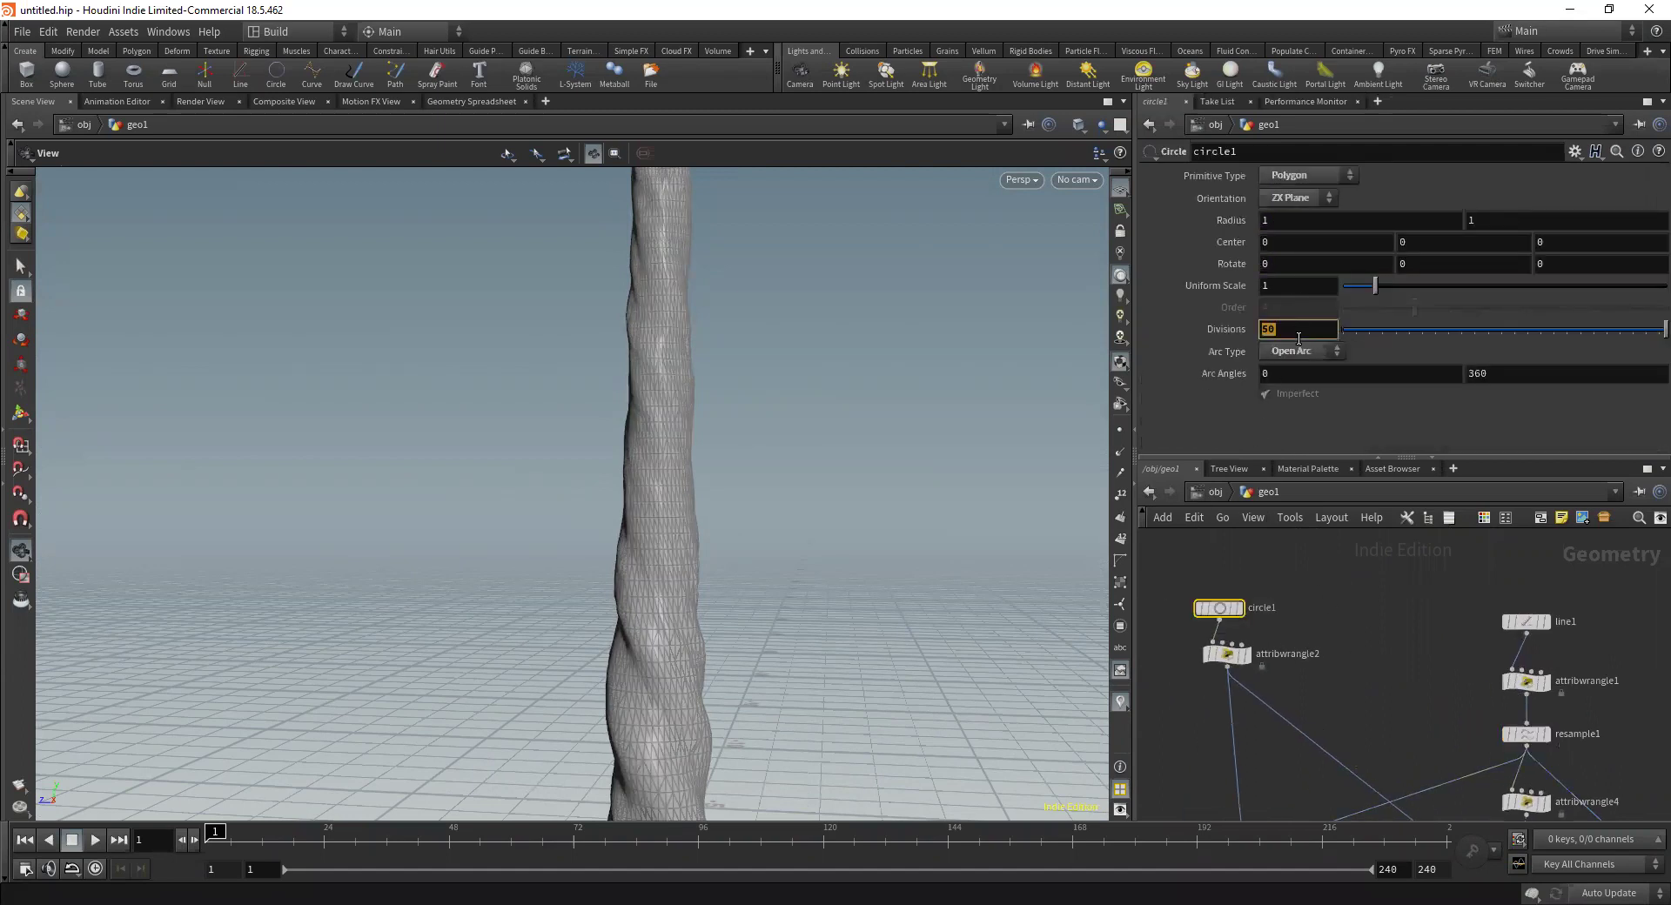
type("10")
key("Return")
left_click_drag(698, 369, 709, 555)
Move normal2 and attribwrangle5 further below attribvop1 and inspect the coarse trunk from other angles
scroll(1425, 759, "down", 5)
middle_click_drag(1507, 702, 1348, 548)
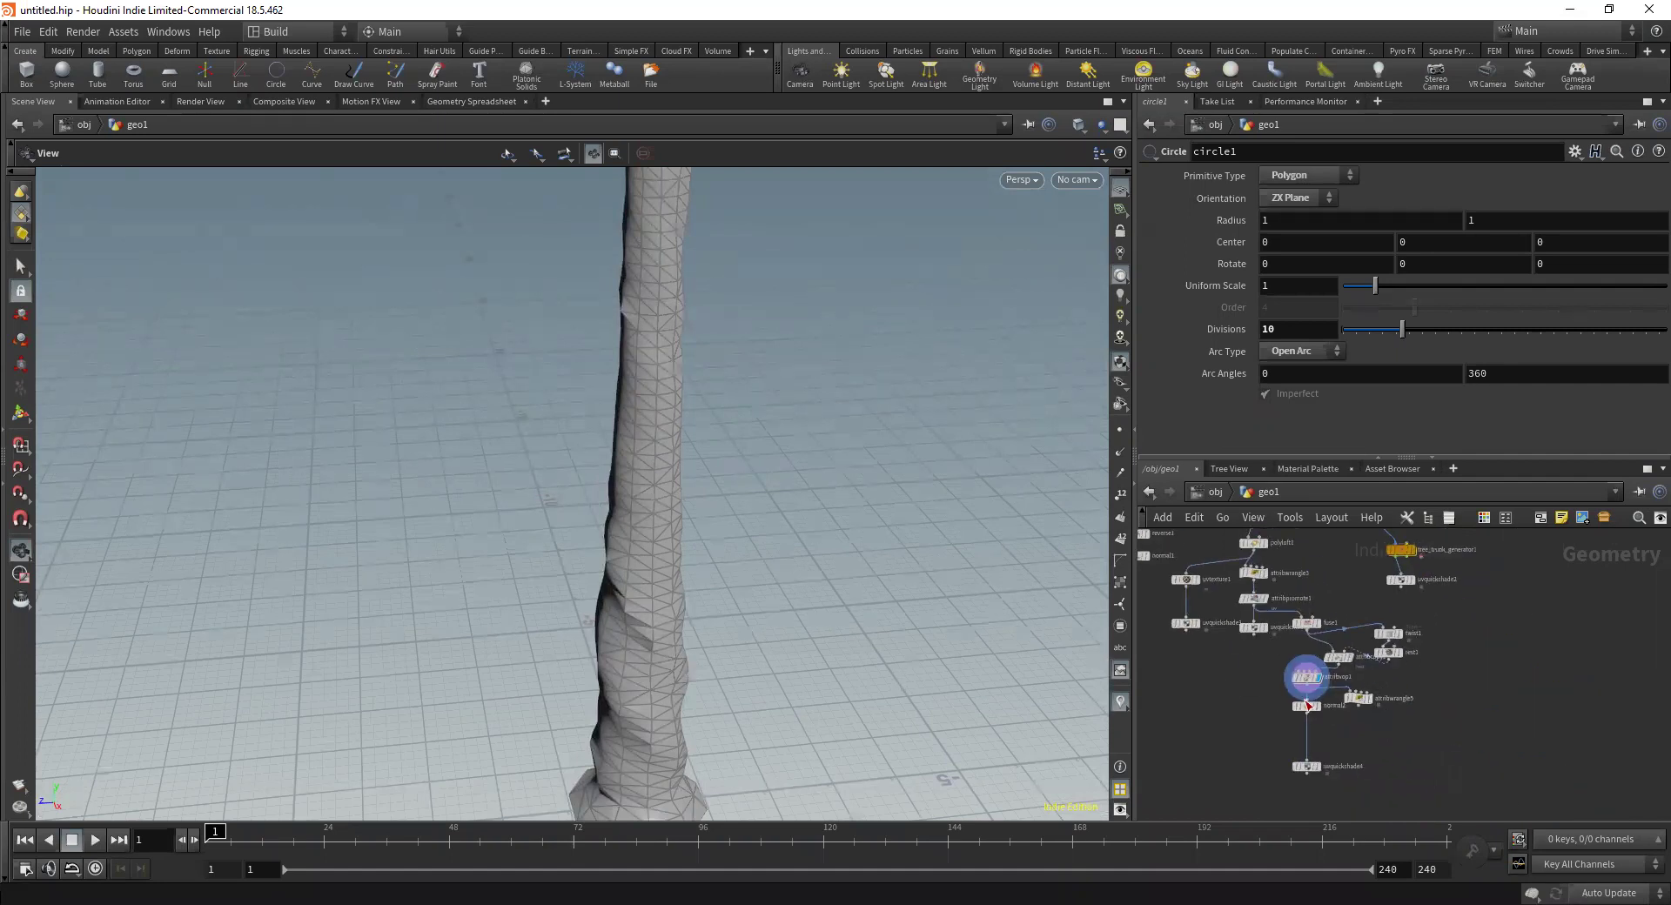
key("l")
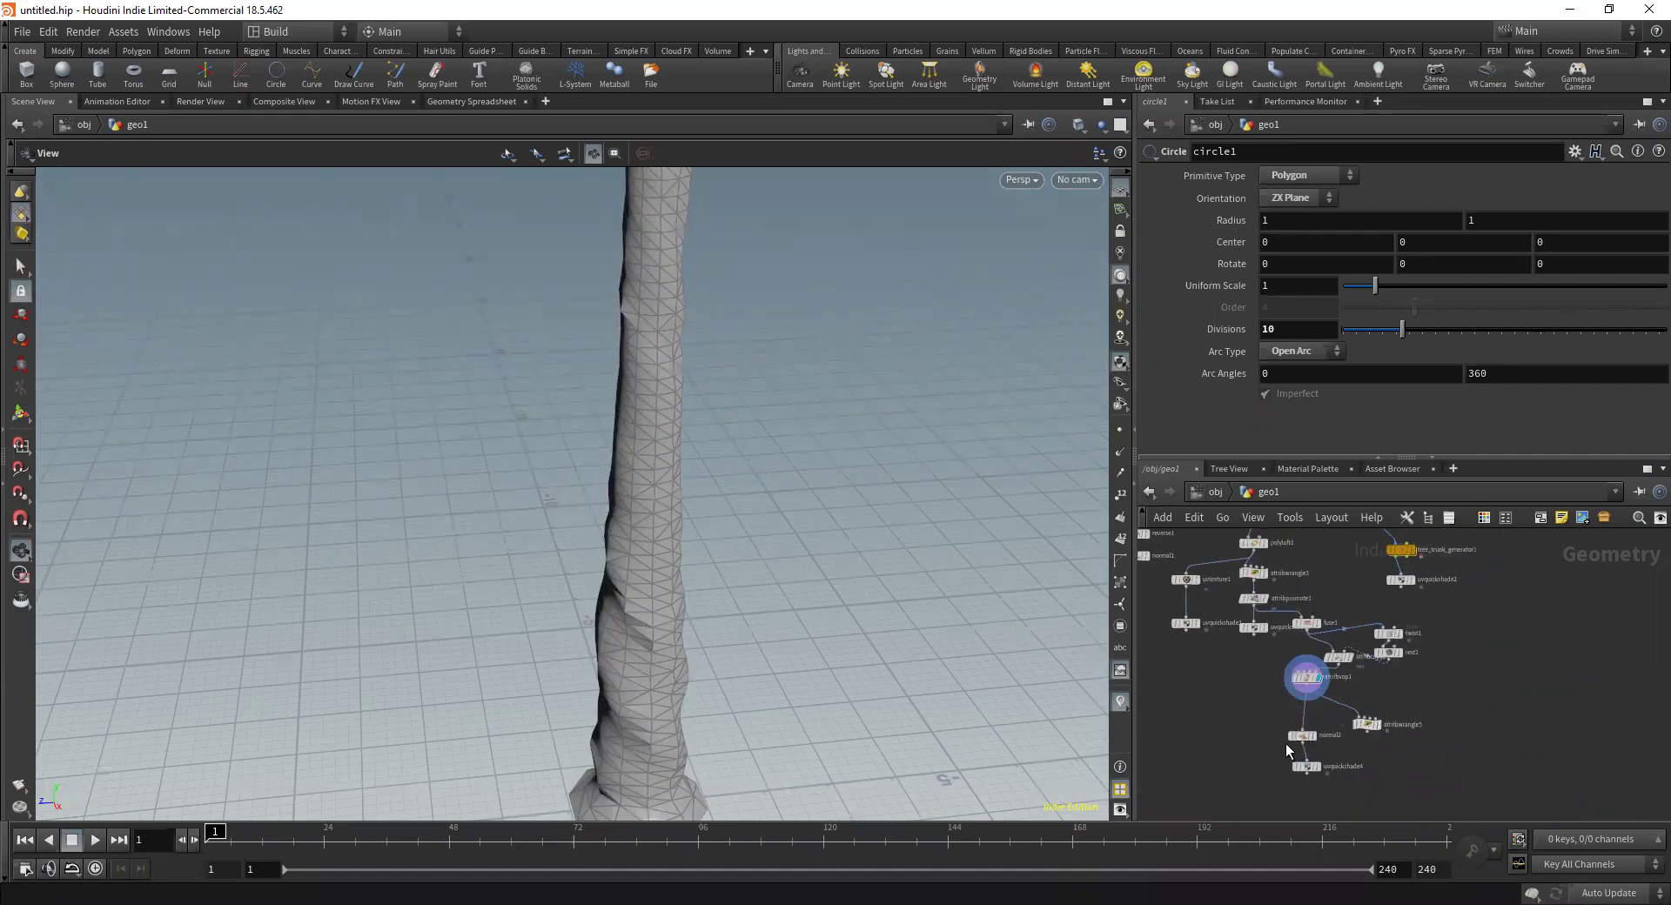
left_click_drag(1307, 735, 1313, 741)
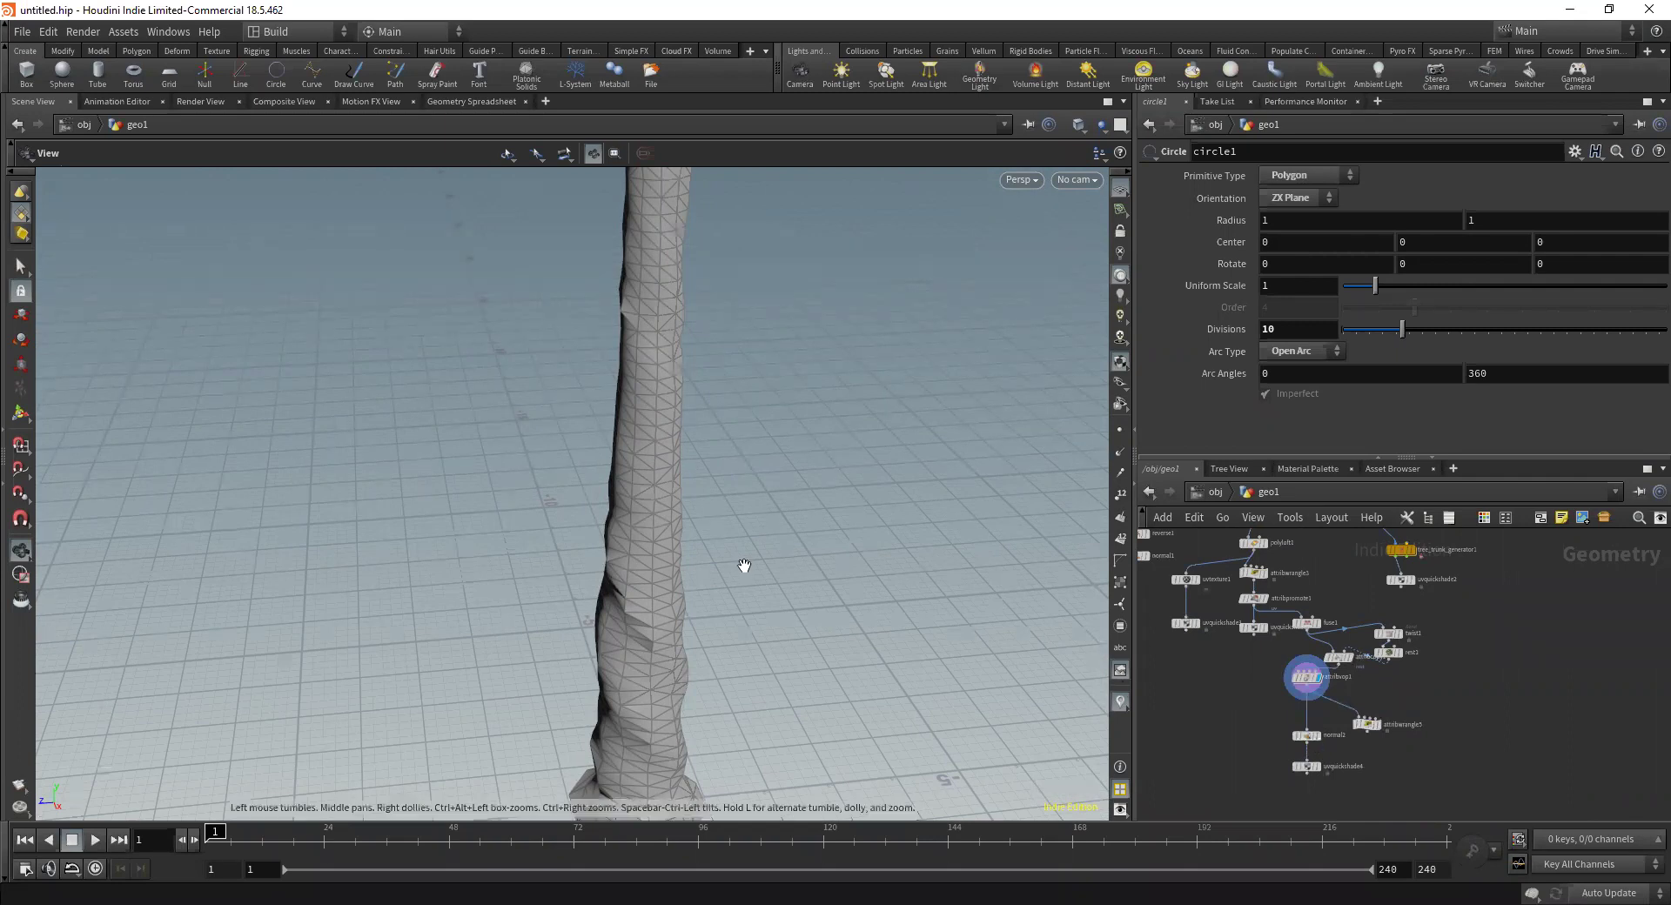
left_click_drag(625, 494, 374, 419)
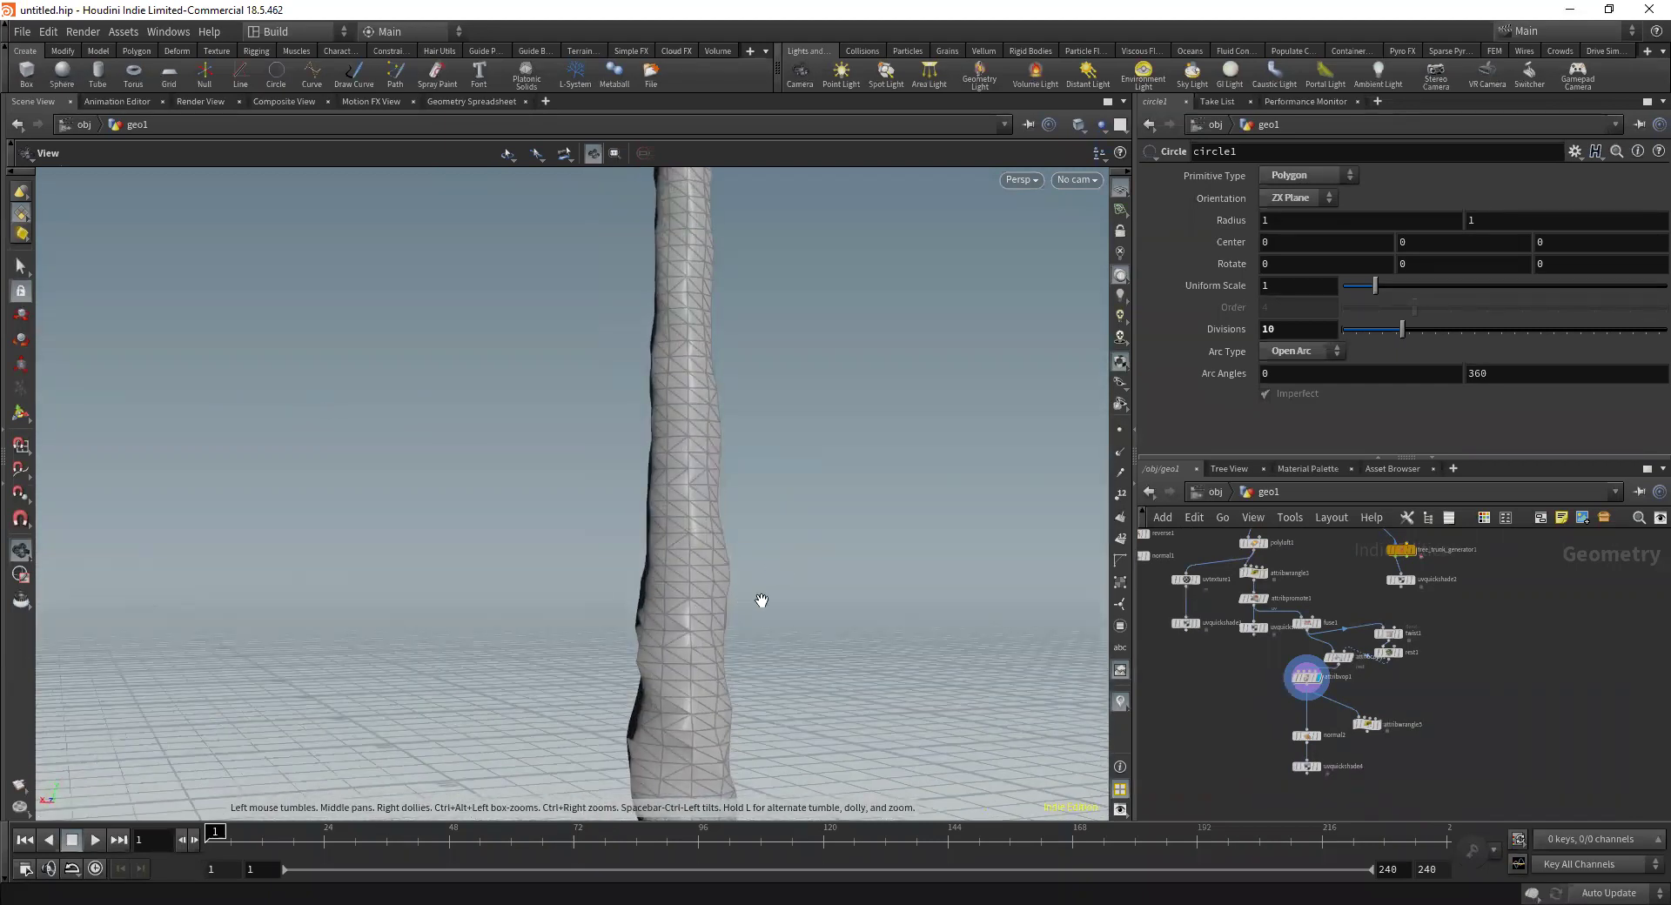
scroll(1396, 693, "up", 3)
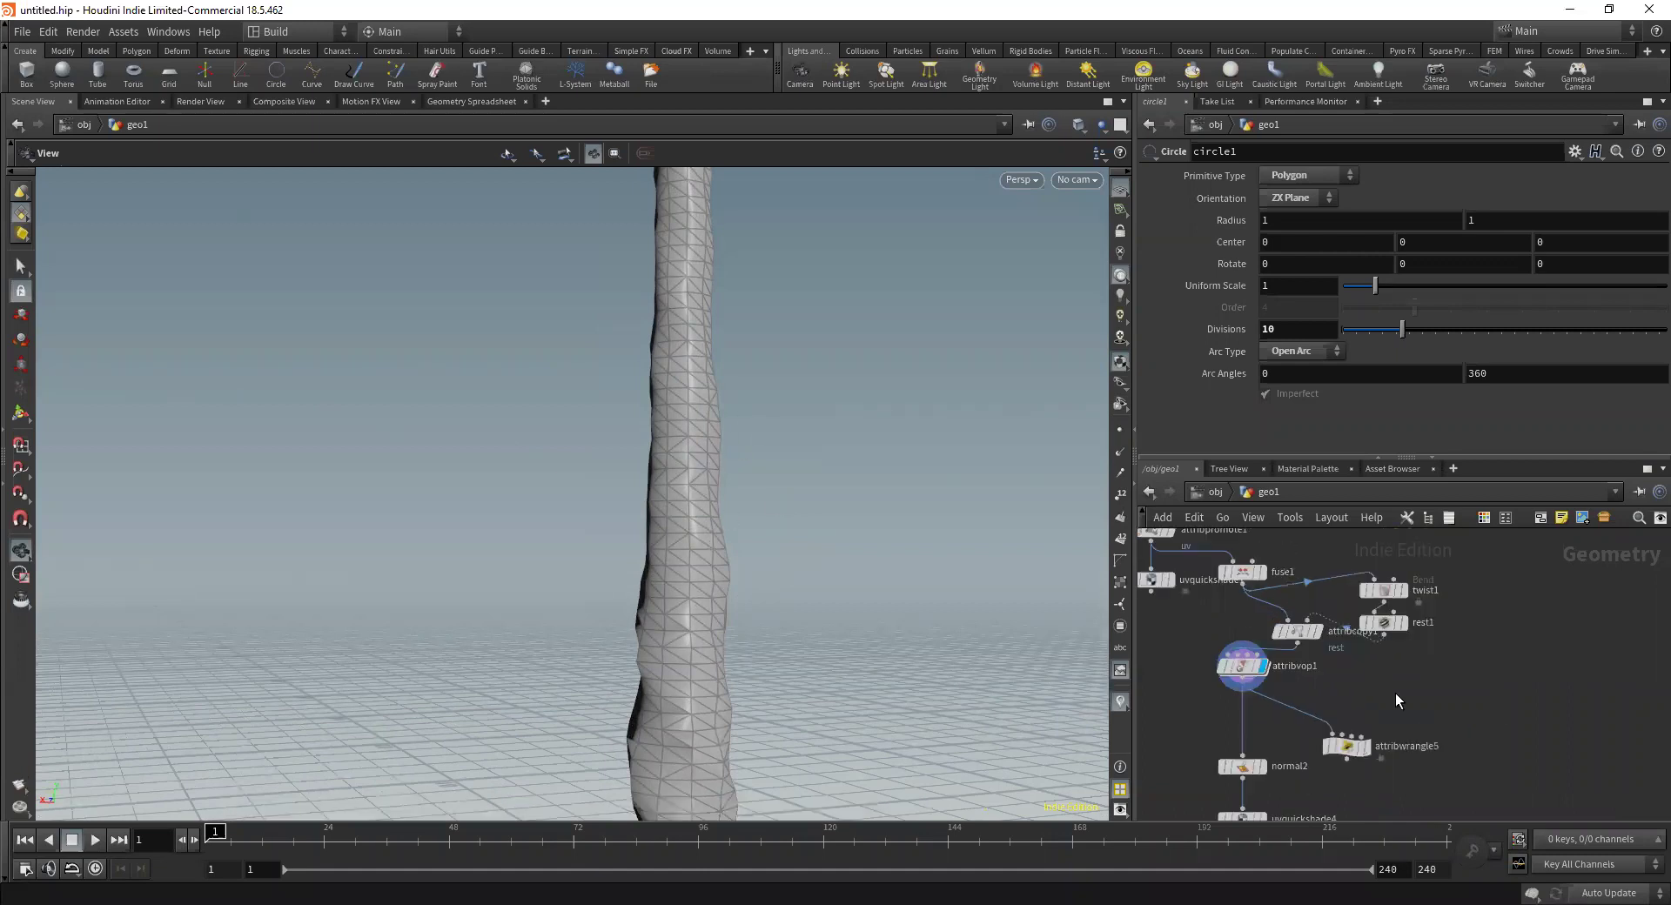
Undo the node moves and the resolution reductions on circle1 and resample1
scroll(1384, 683, "down", 2)
key("ctrl+z")
key("ctrl+z")
key("ctrl+z")
key("ctrl+z")
key("ctrl+z")
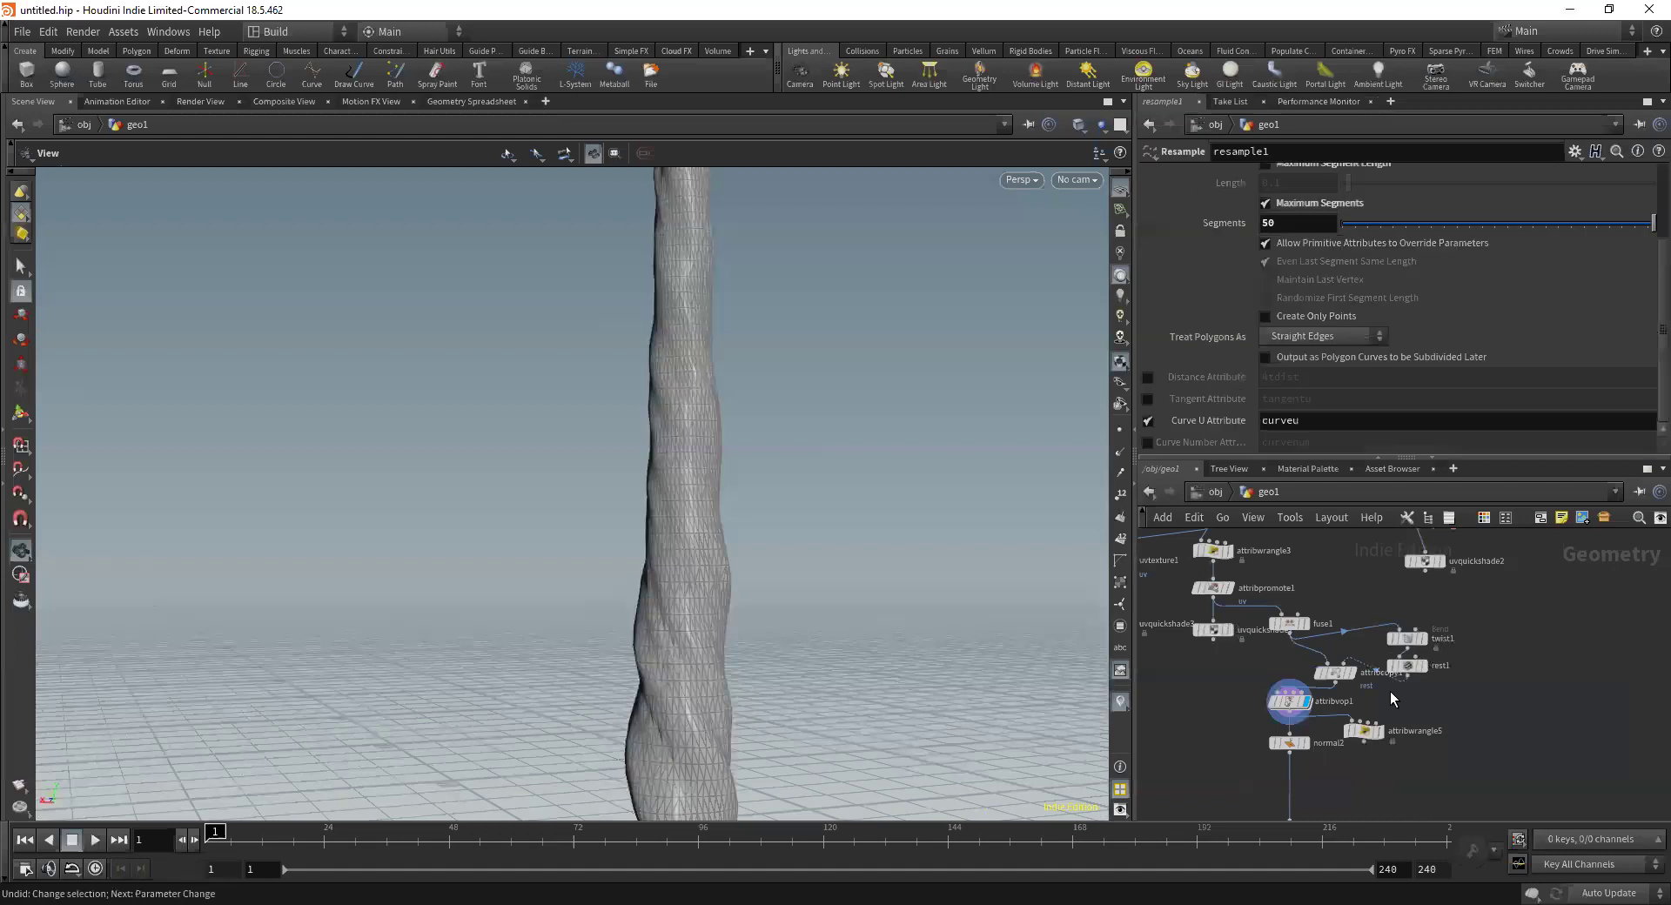
left_click_drag(667, 540, 728, 552)
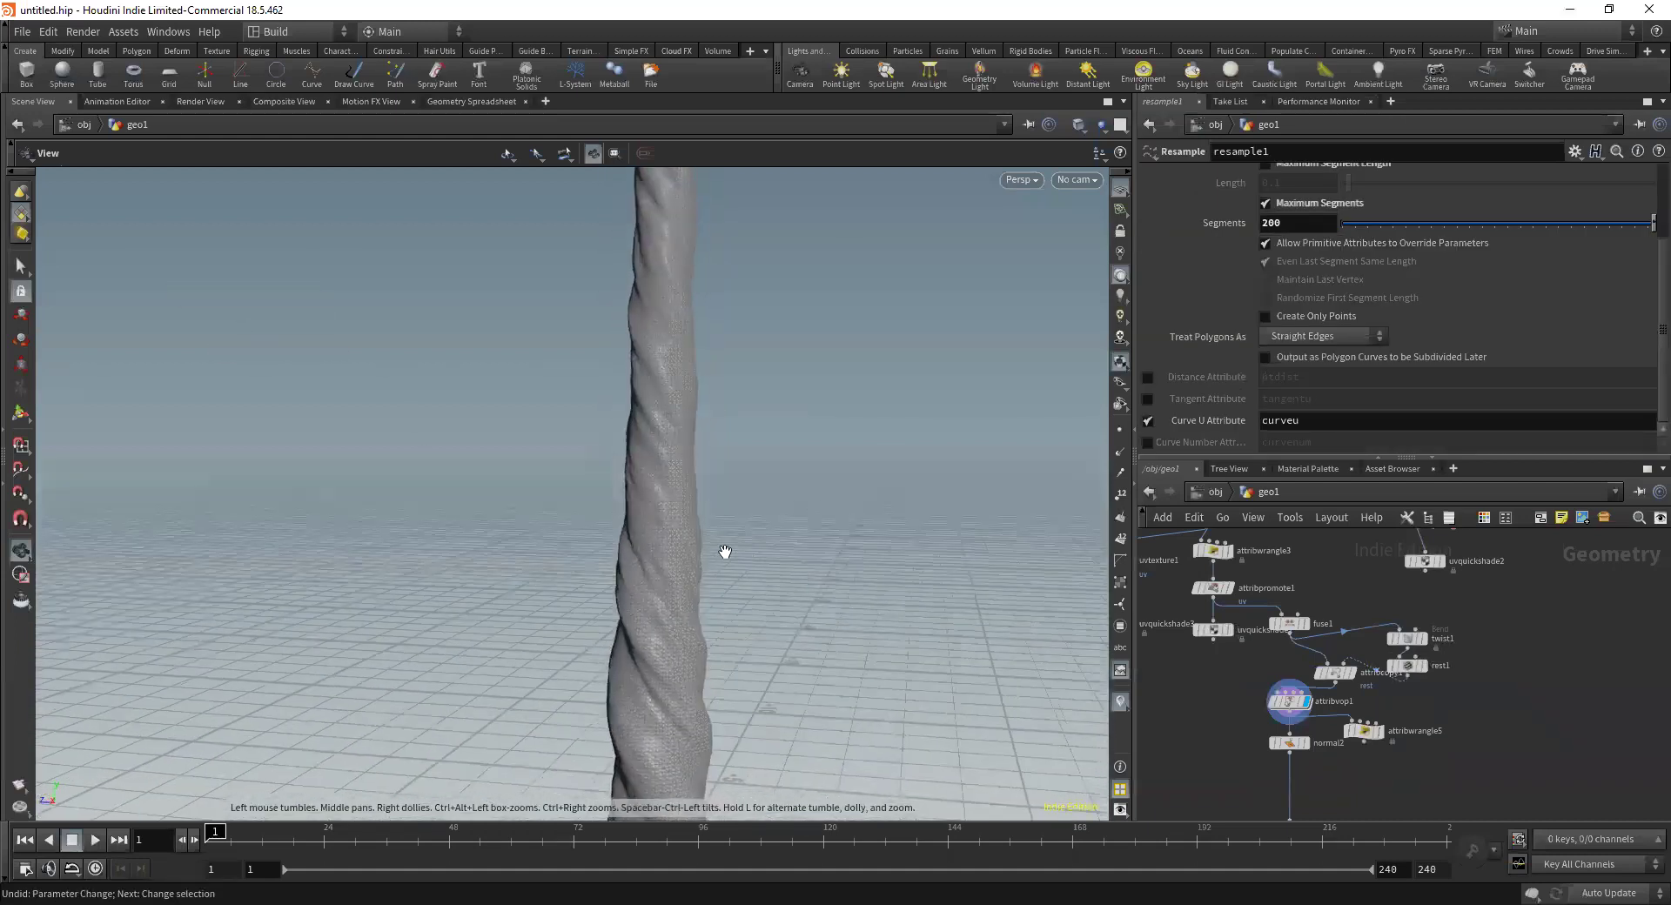
Display the result of normal2 in the viewport
middle_click_drag(1403, 736, 1302, 652)
left_click(1289, 669)
left_click(1271, 670)
Add a COP2 Network node in geo1 near attribwrangle5
middle_click_drag(1558, 701, 1471, 670)
key("Tab")
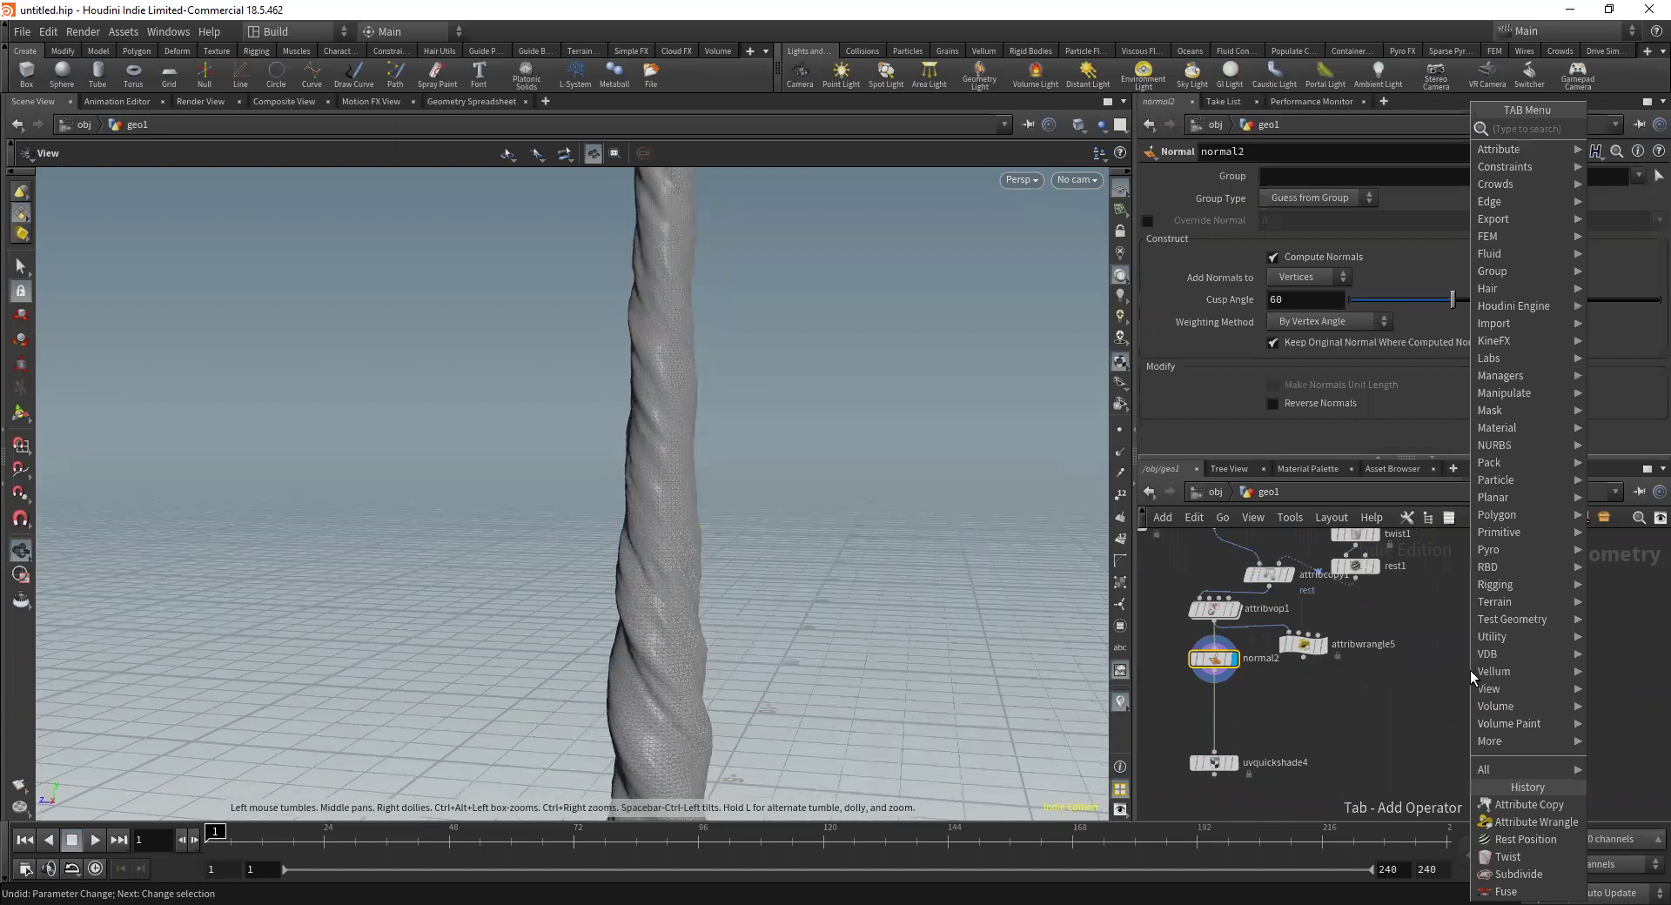
type("cop")
key("Return")
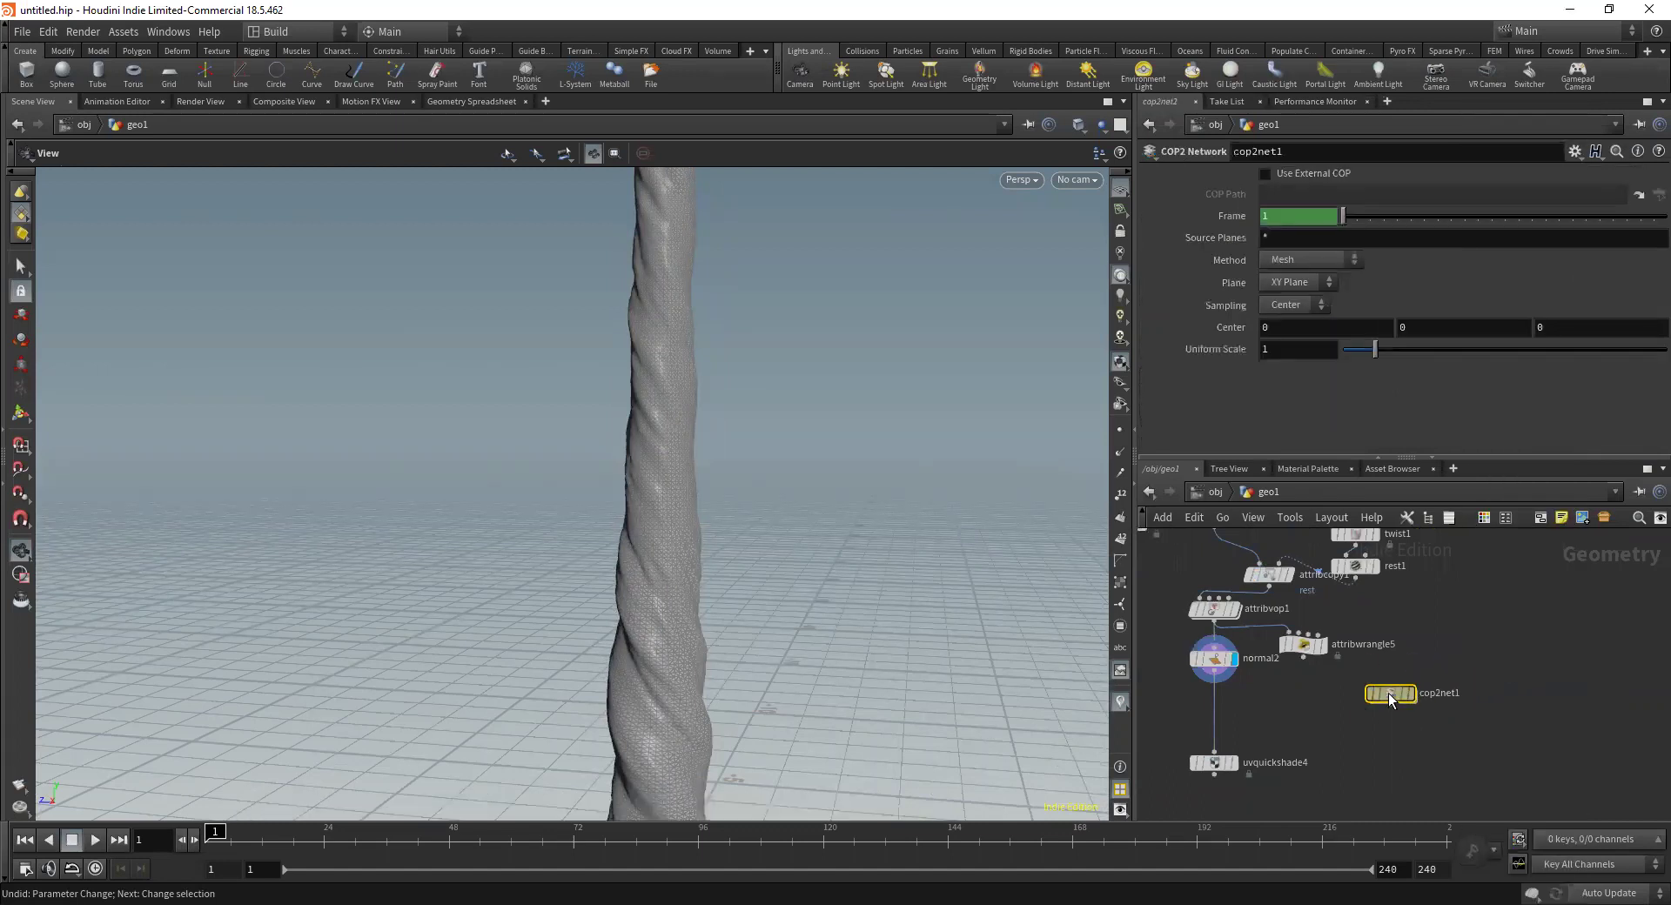
Add a SOP Import node inside cop2net1
double_click(1387, 693)
key("Tab")
type("s")
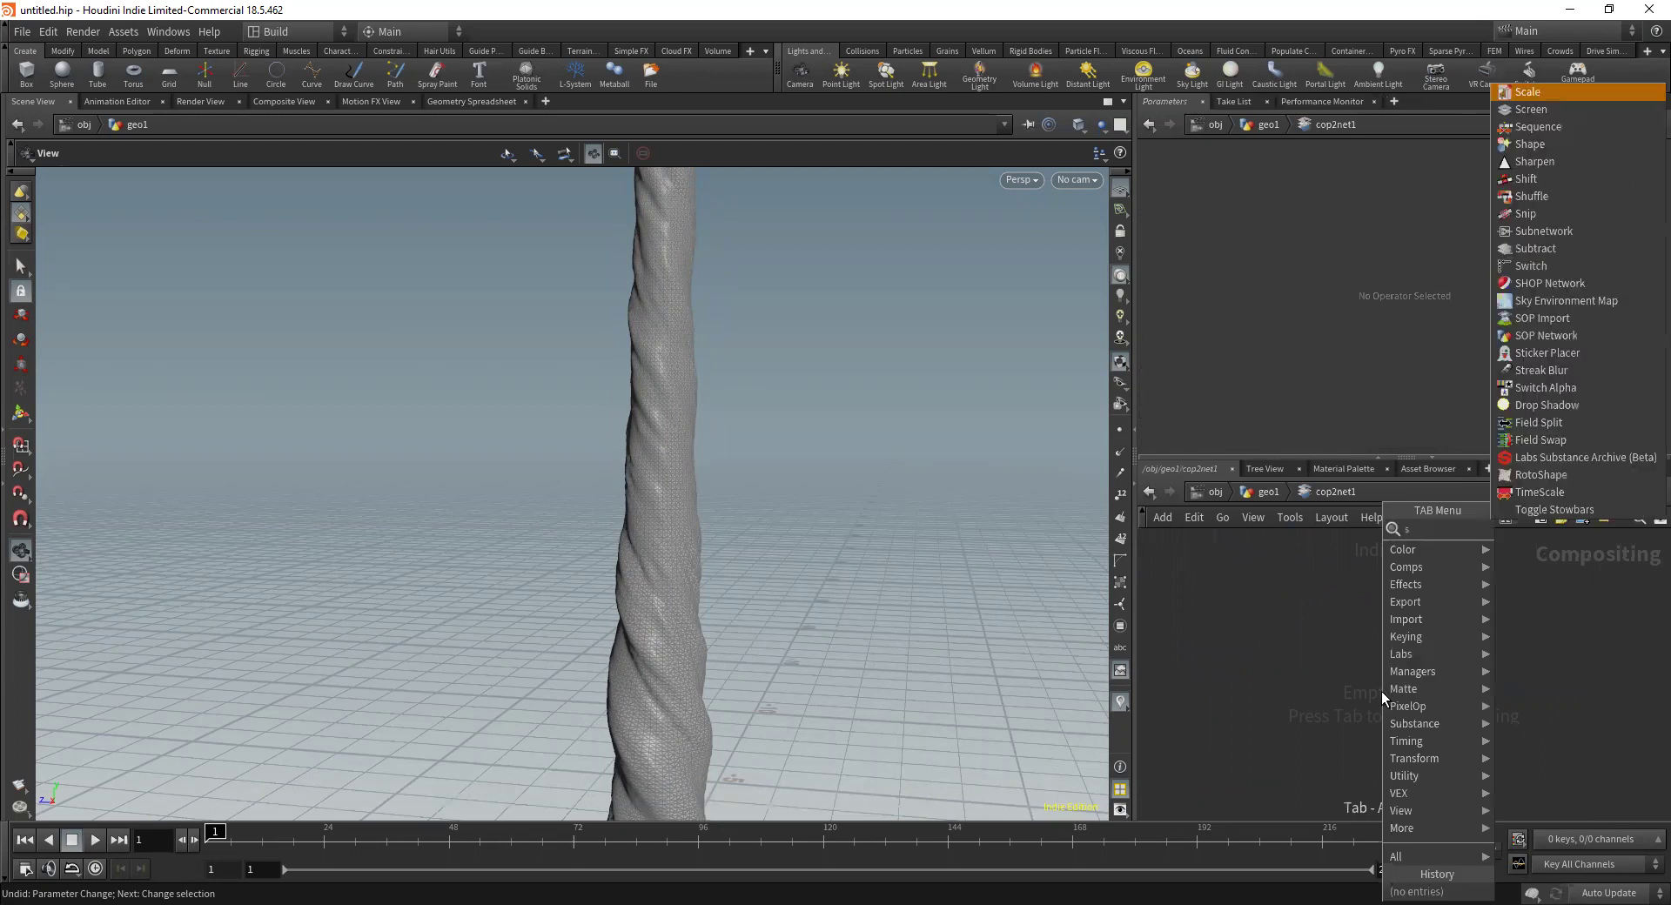
type("op")
key("Return")
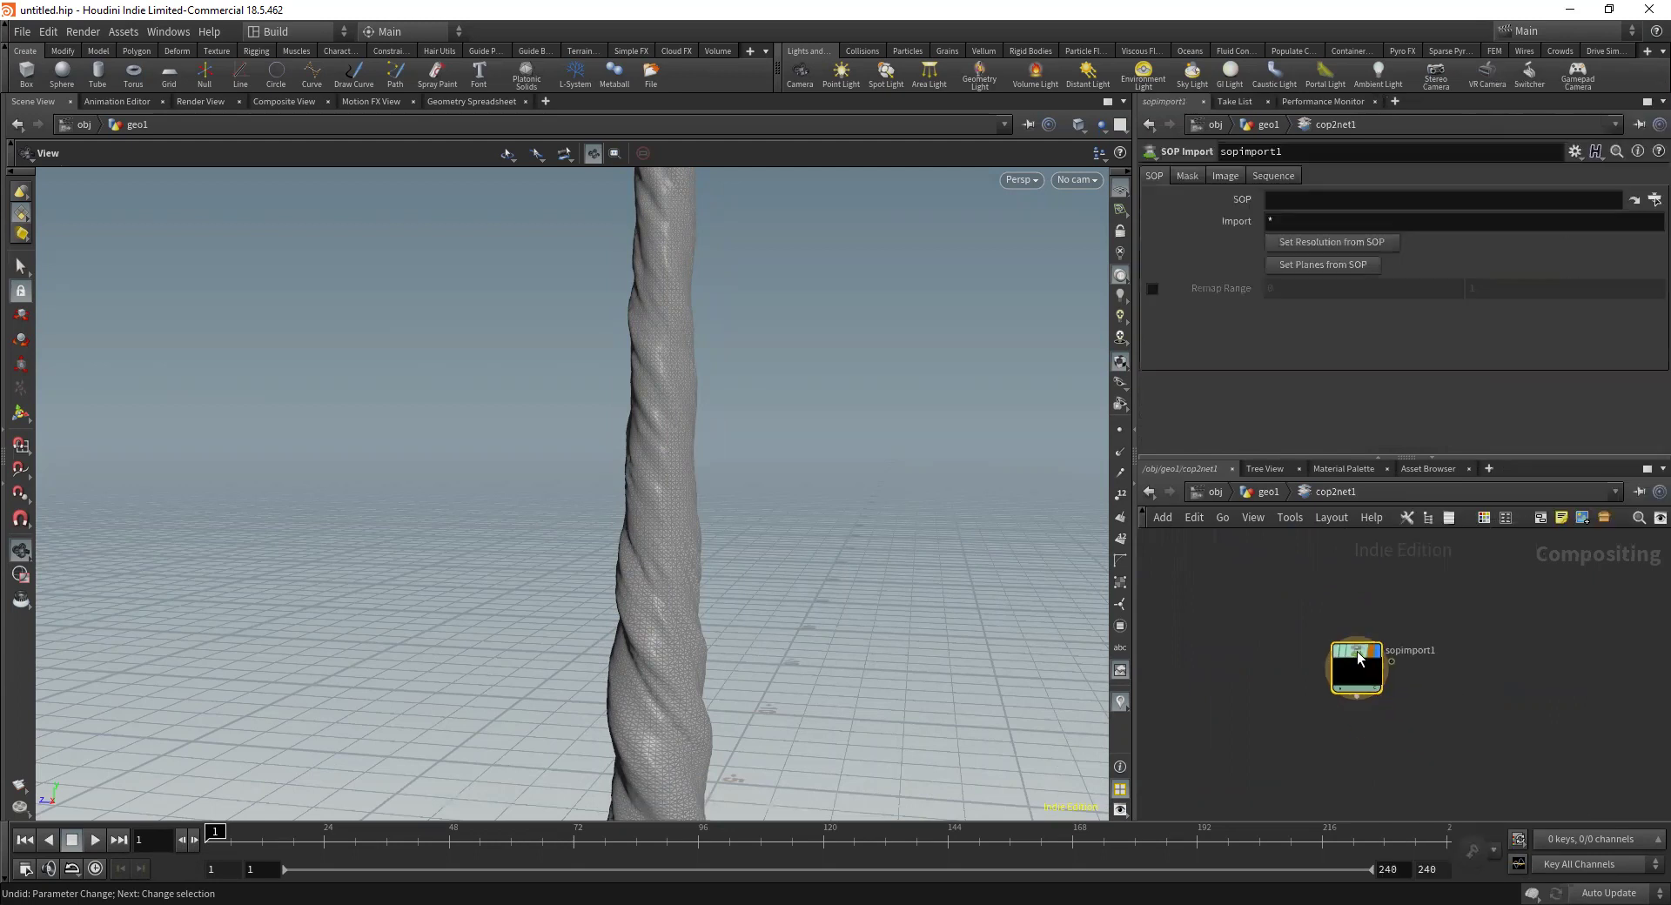
Back in geo1, add a Null fed by normal2 and rename it HIREZ
left_click(1269, 496)
key("Tab")
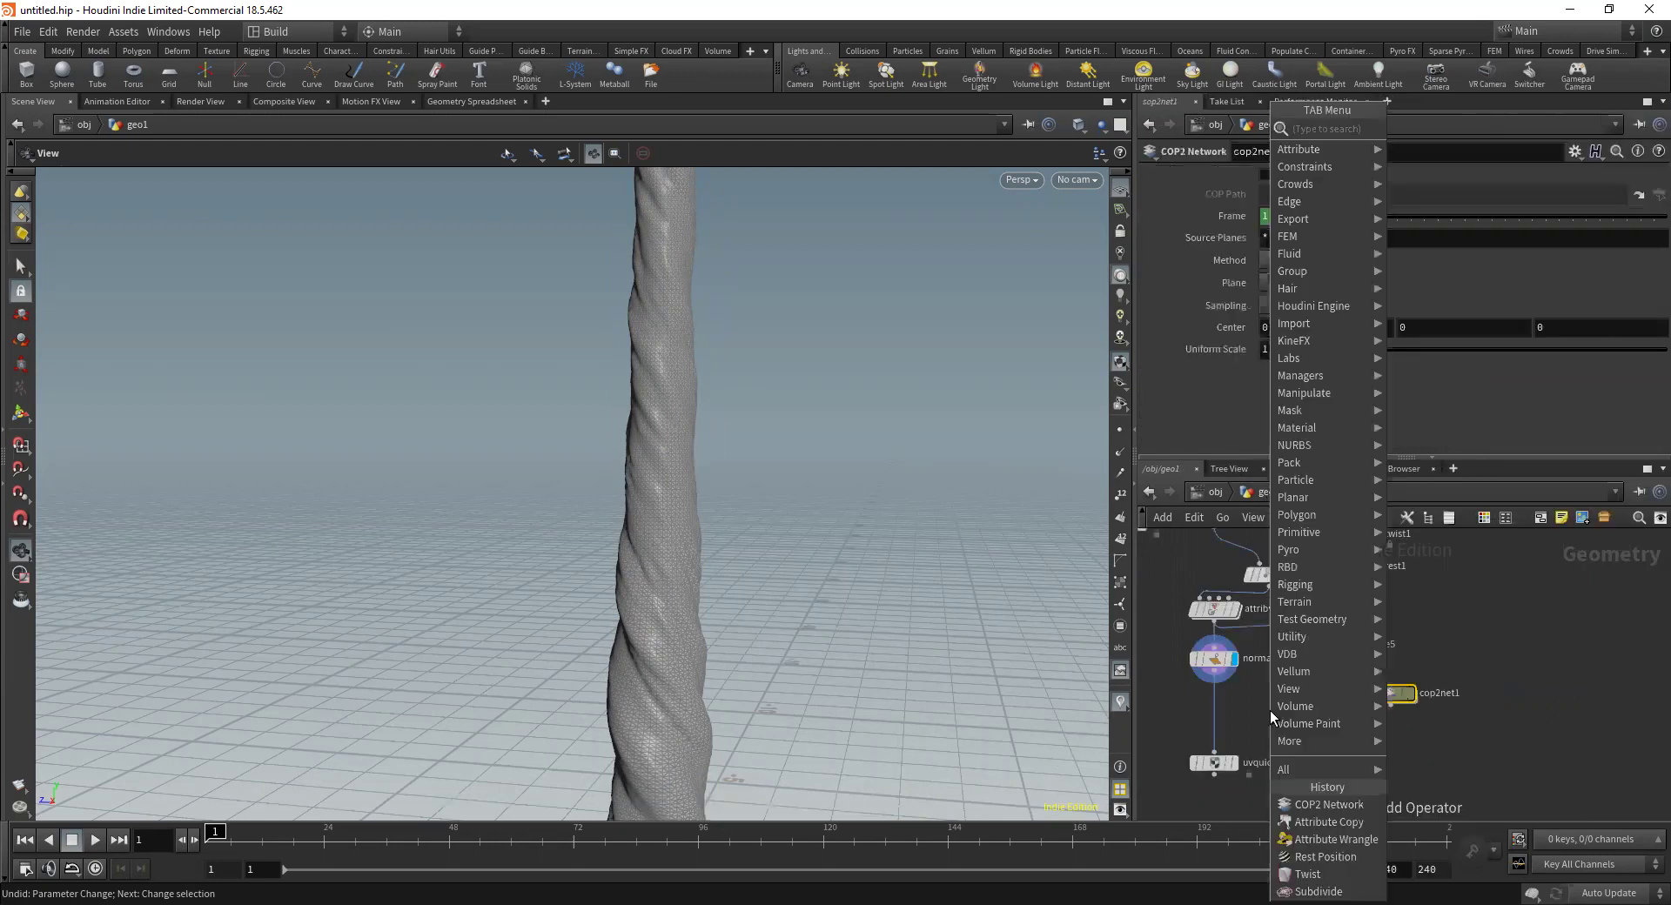
type("null")
key("Return")
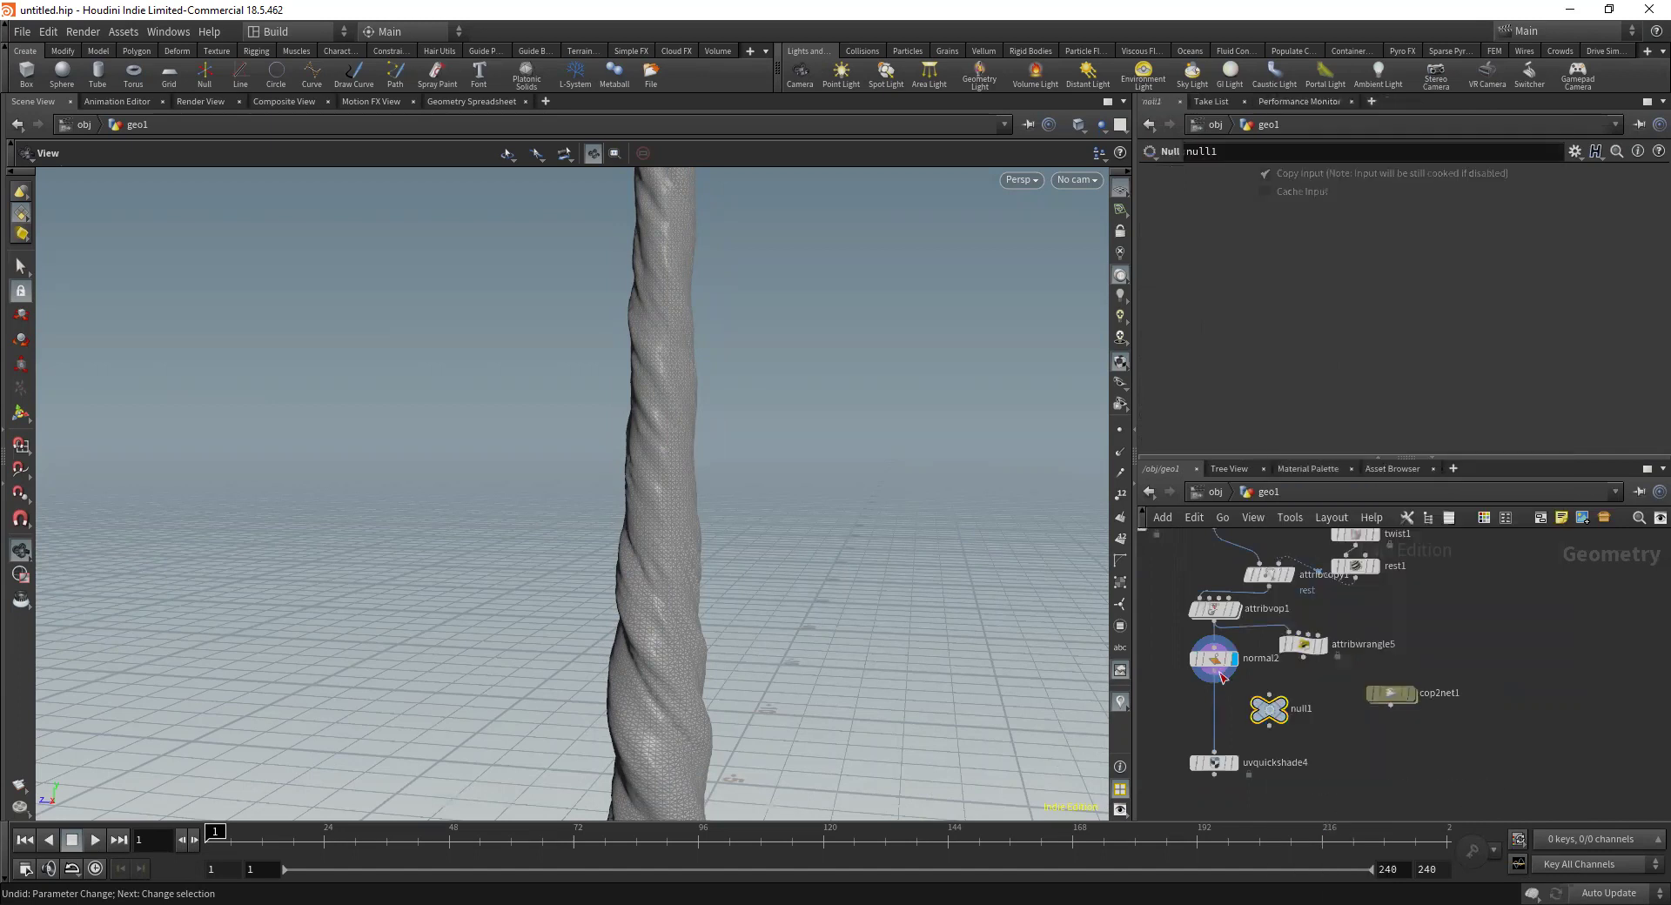
double_click(1304, 719)
double_click(1311, 710)
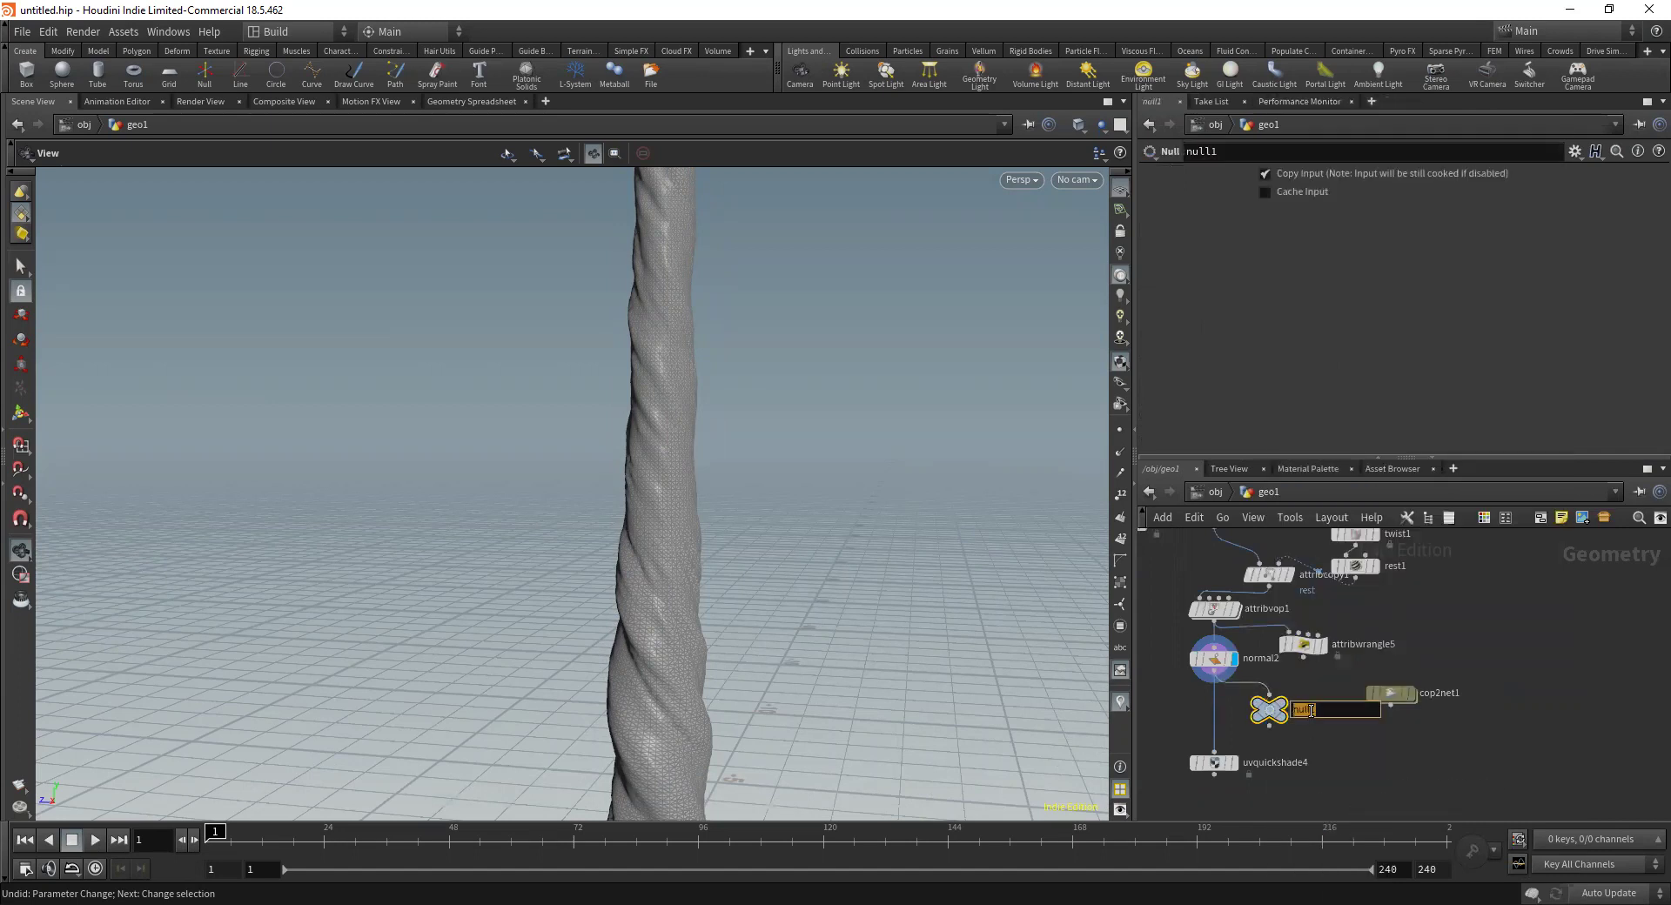
type("OUT")
key("Return")
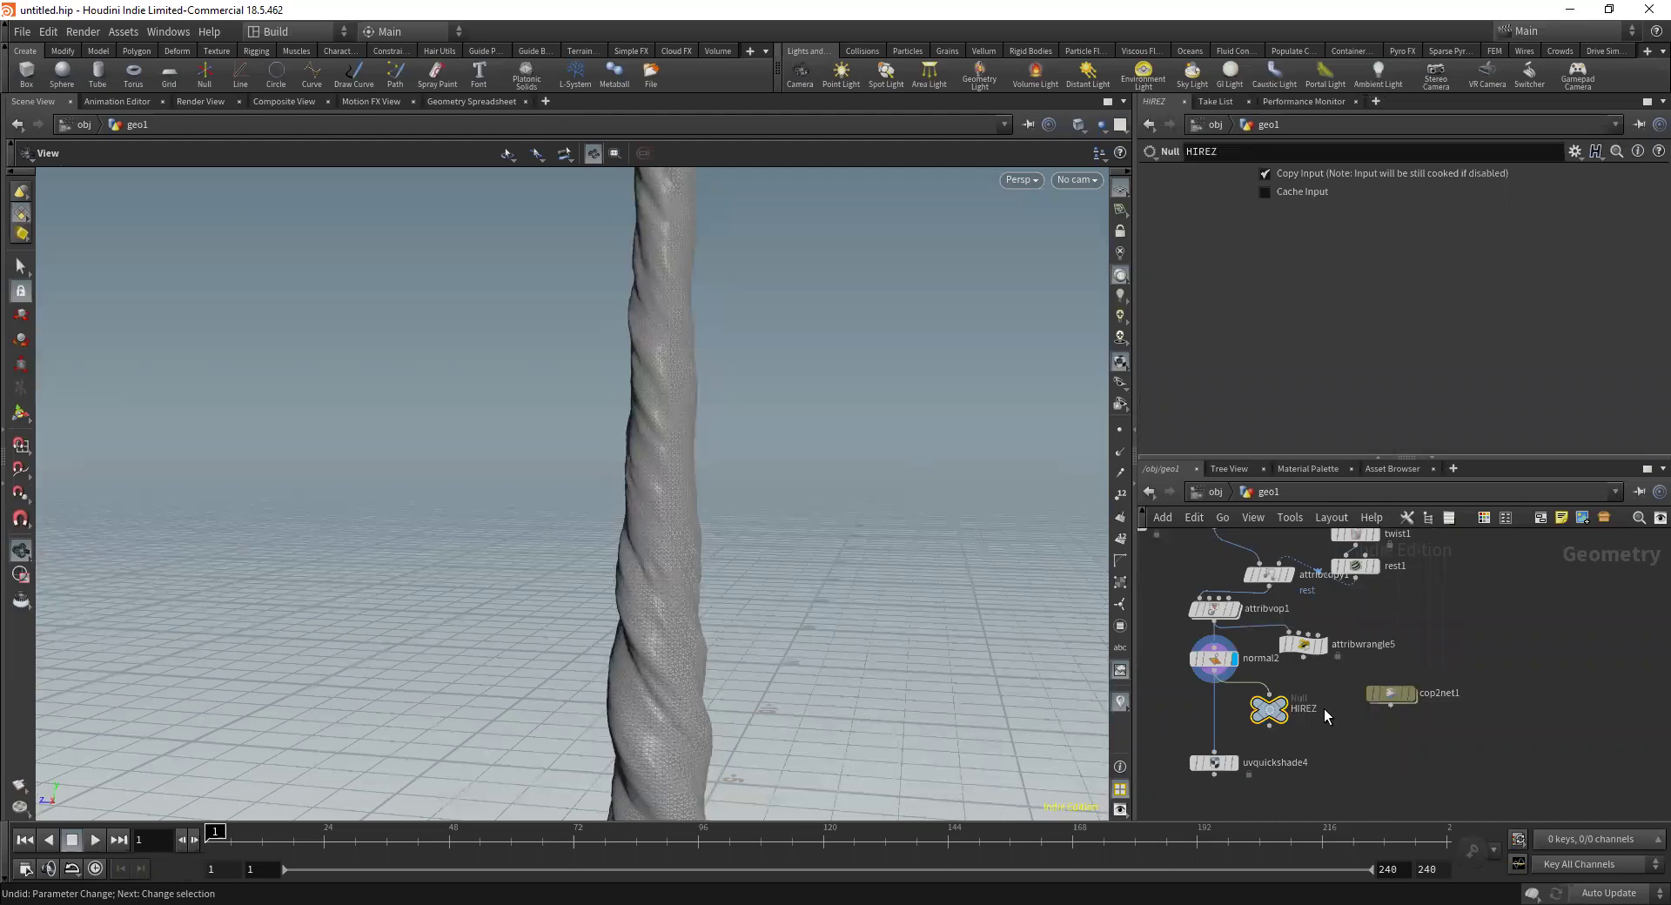
Set the SOP source of sopimport1 in cop2net1 to the HIREZ null, importing *
double_click(1391, 693)
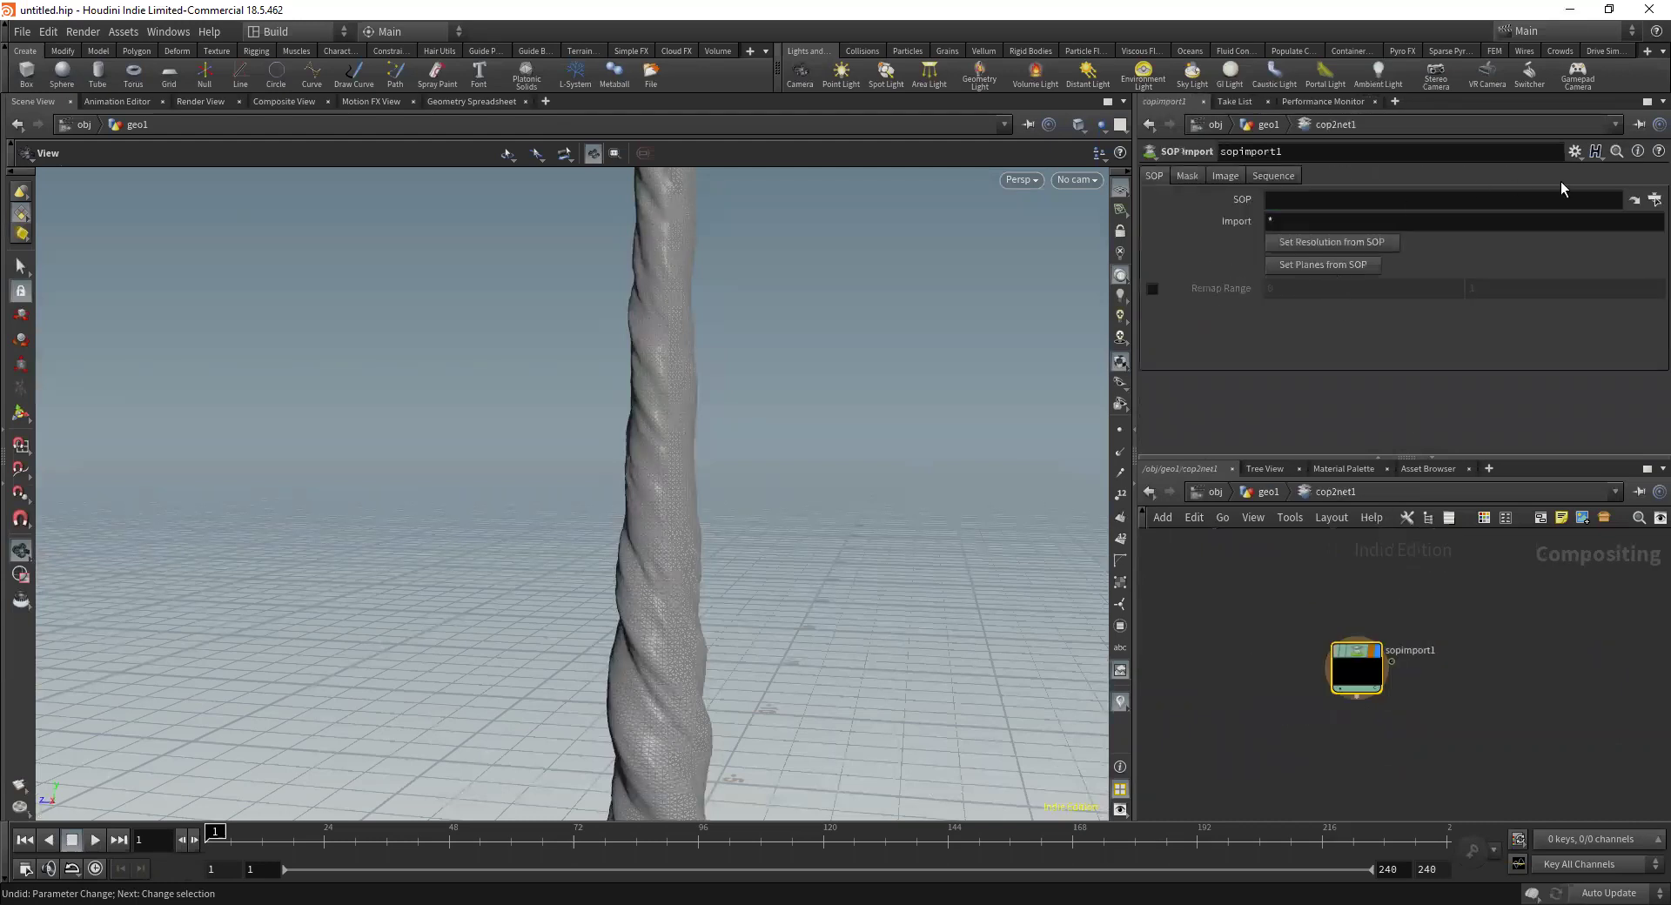
left_click(1655, 199)
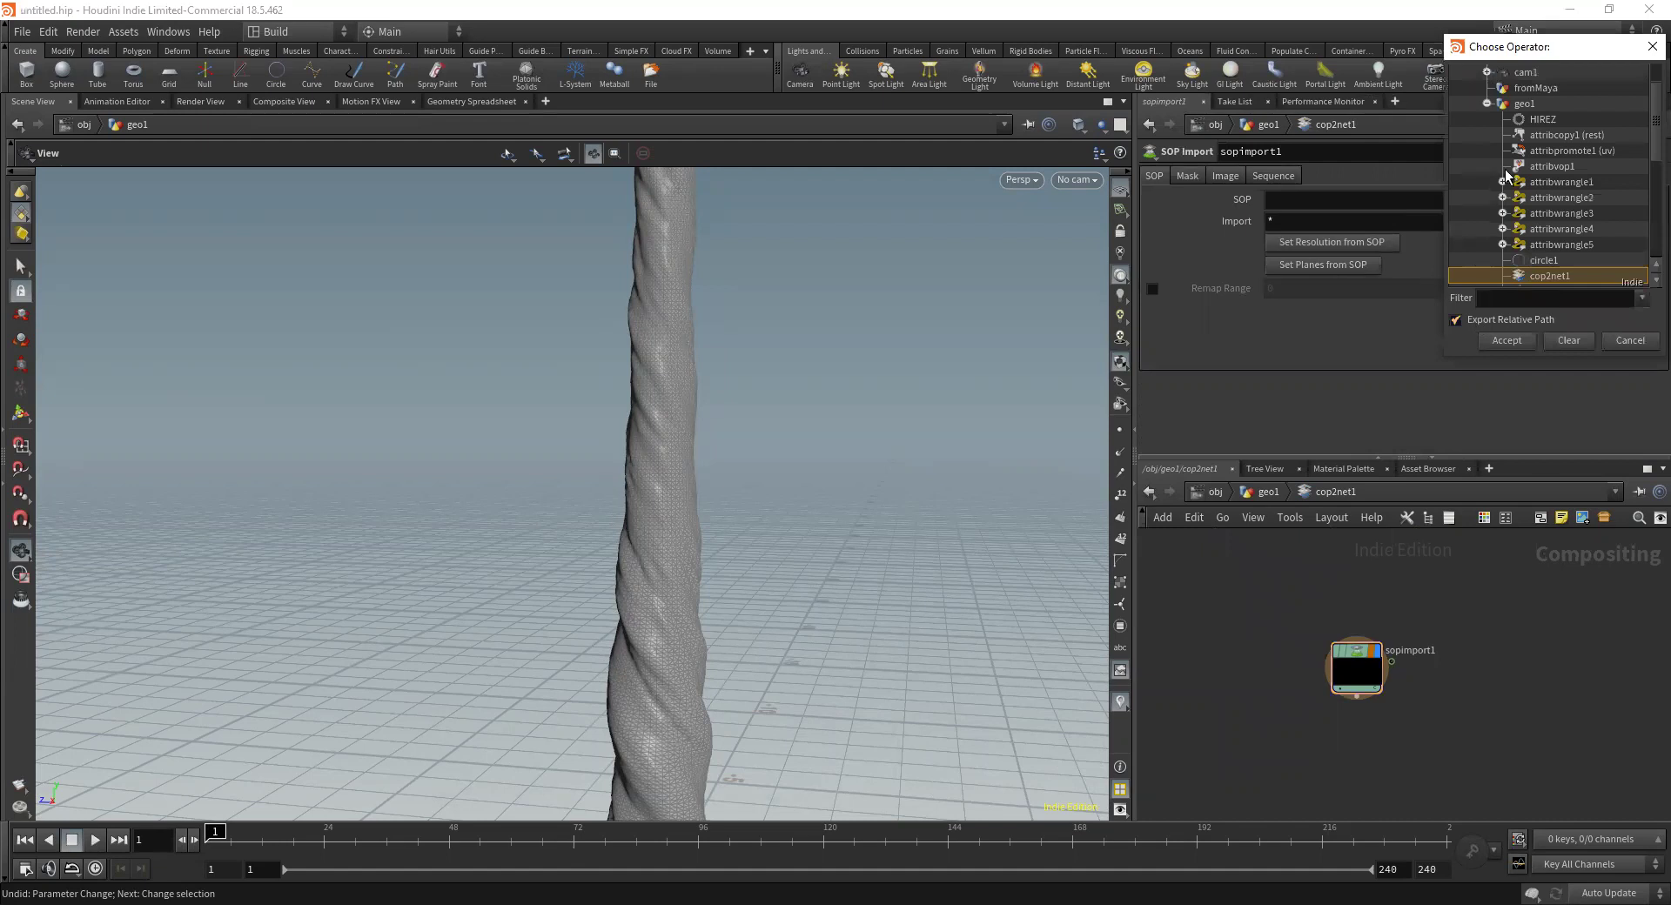
double_click(1543, 119)
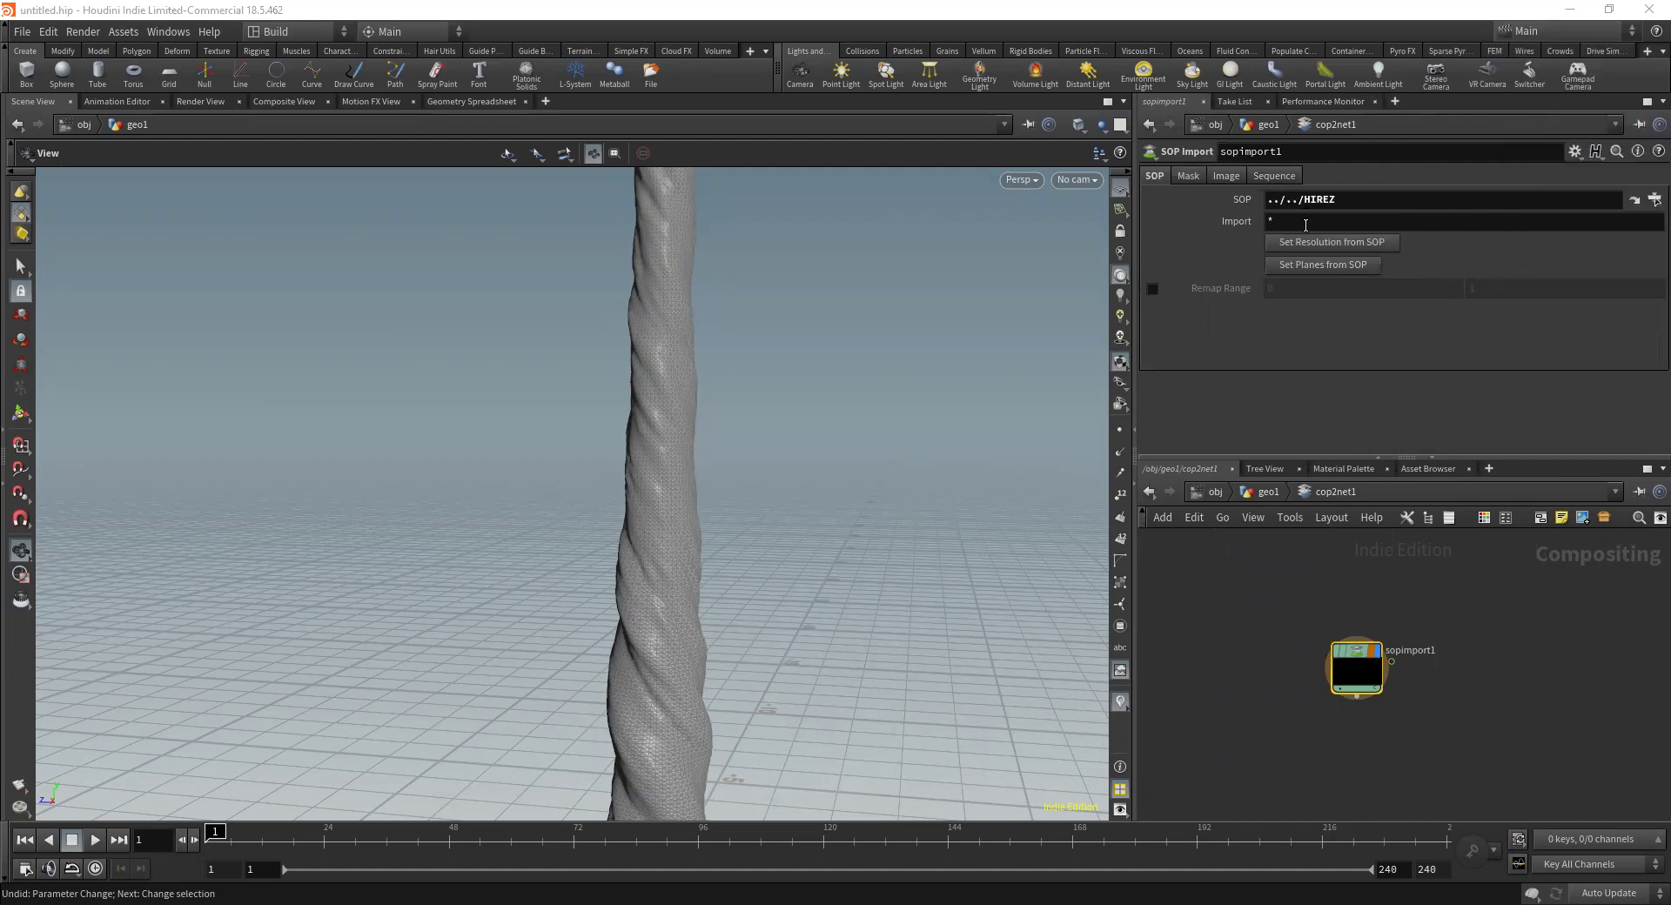
left_click(1268, 219)
type("*")
Show sopimport1 in the Composite View and check which image planes it offers
left_click(287, 102)
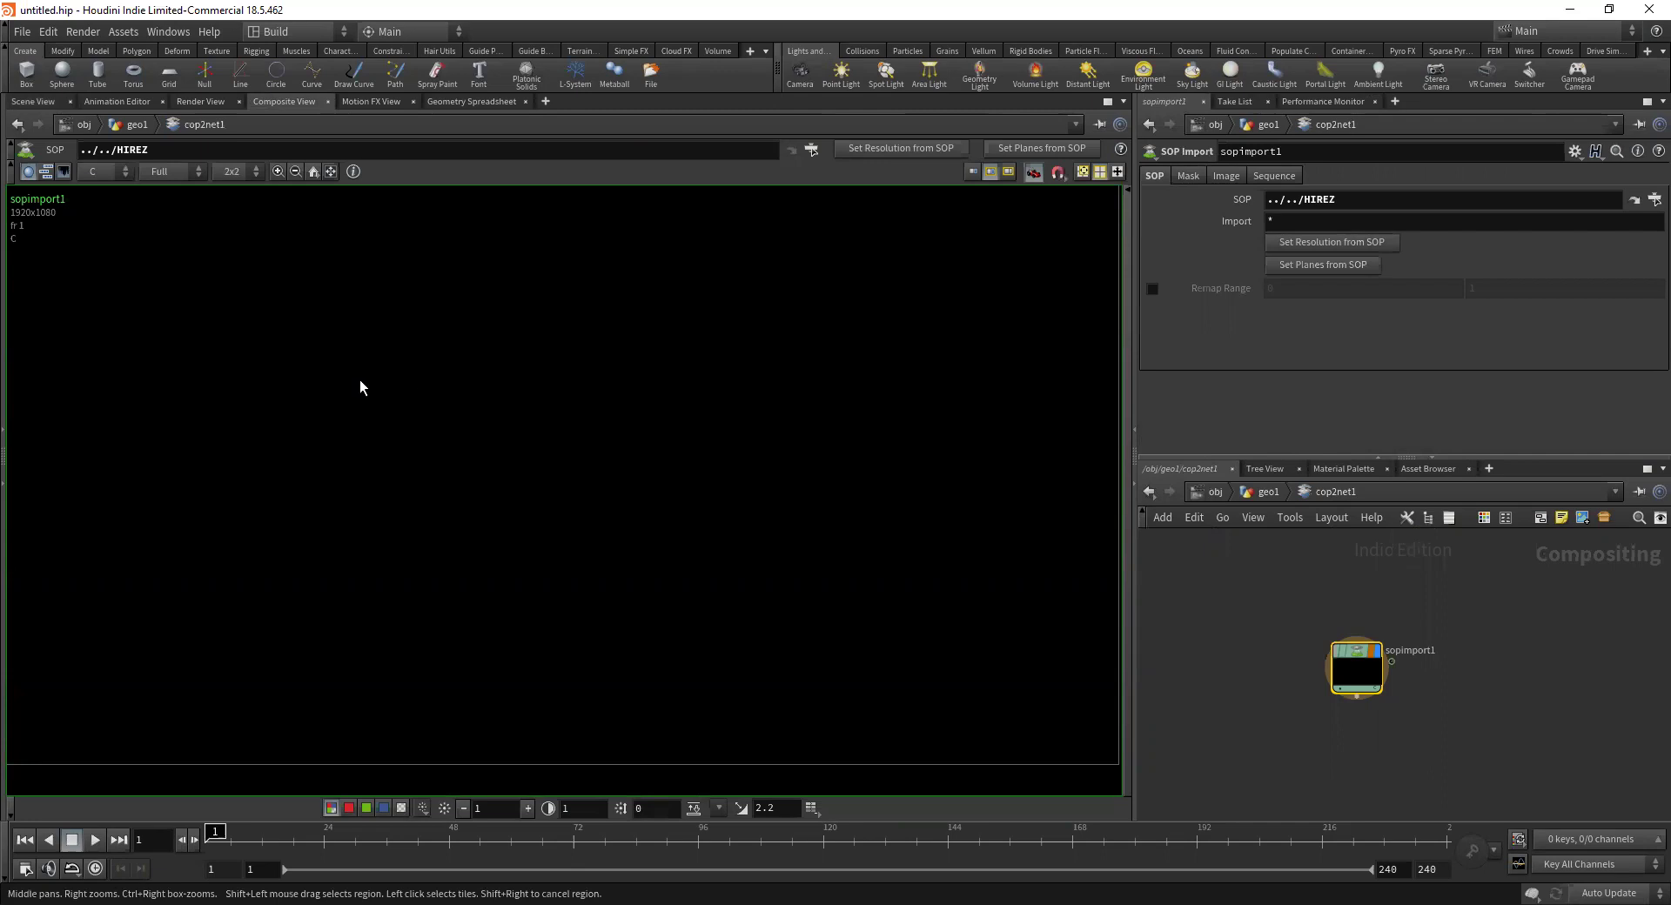
left_click_drag(1351, 651, 1337, 621)
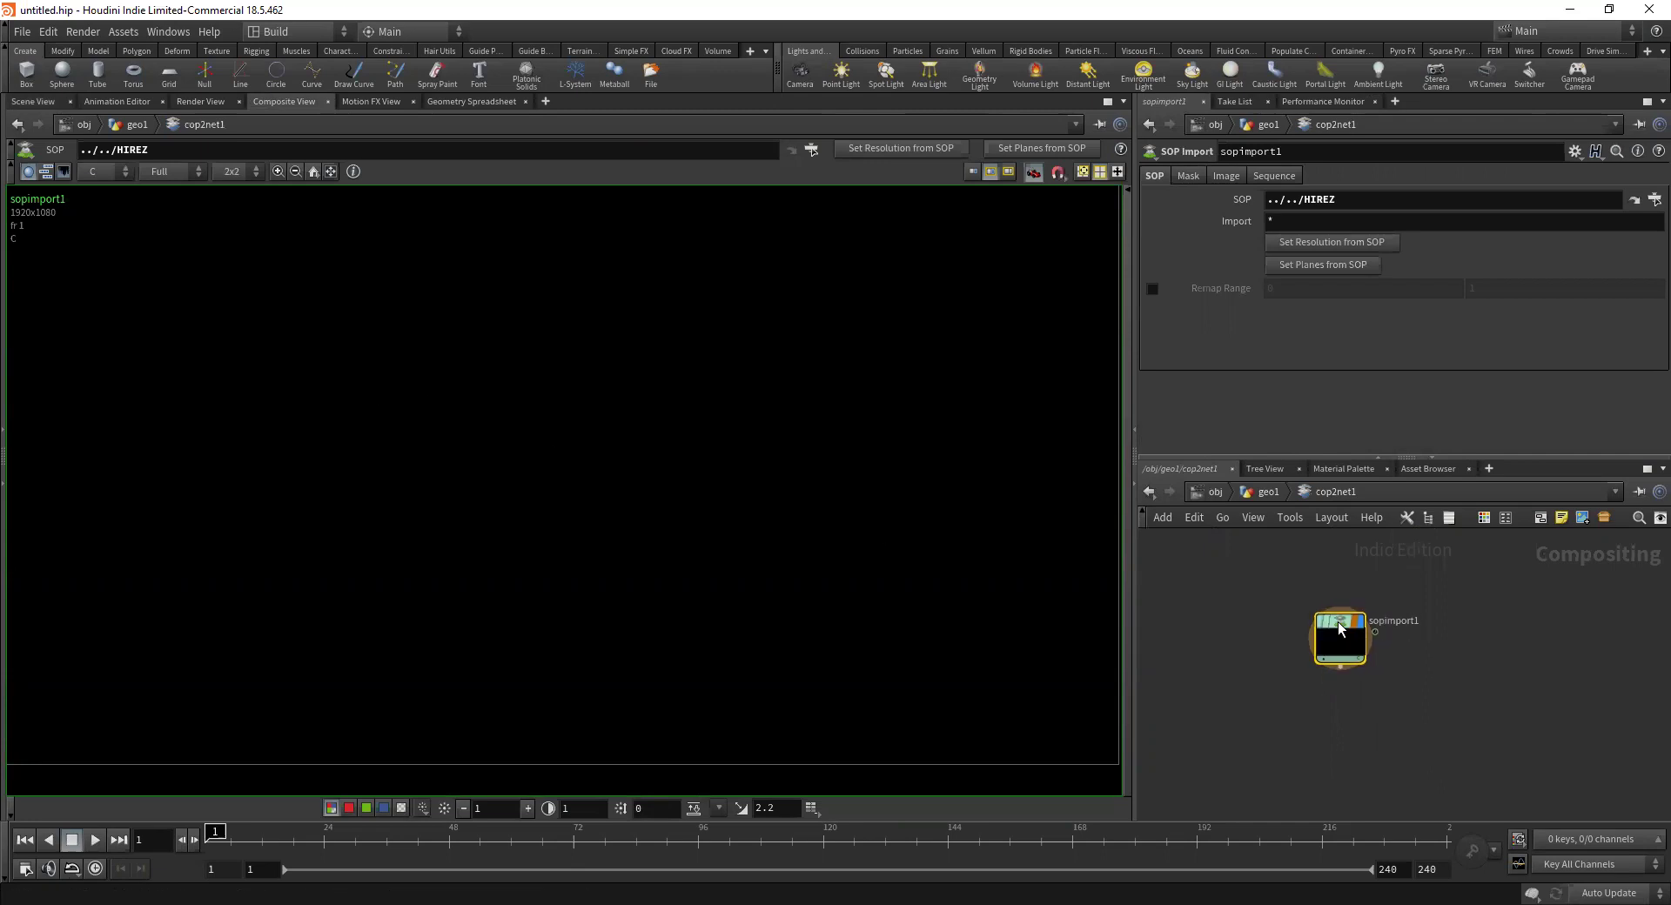
left_click(109, 172)
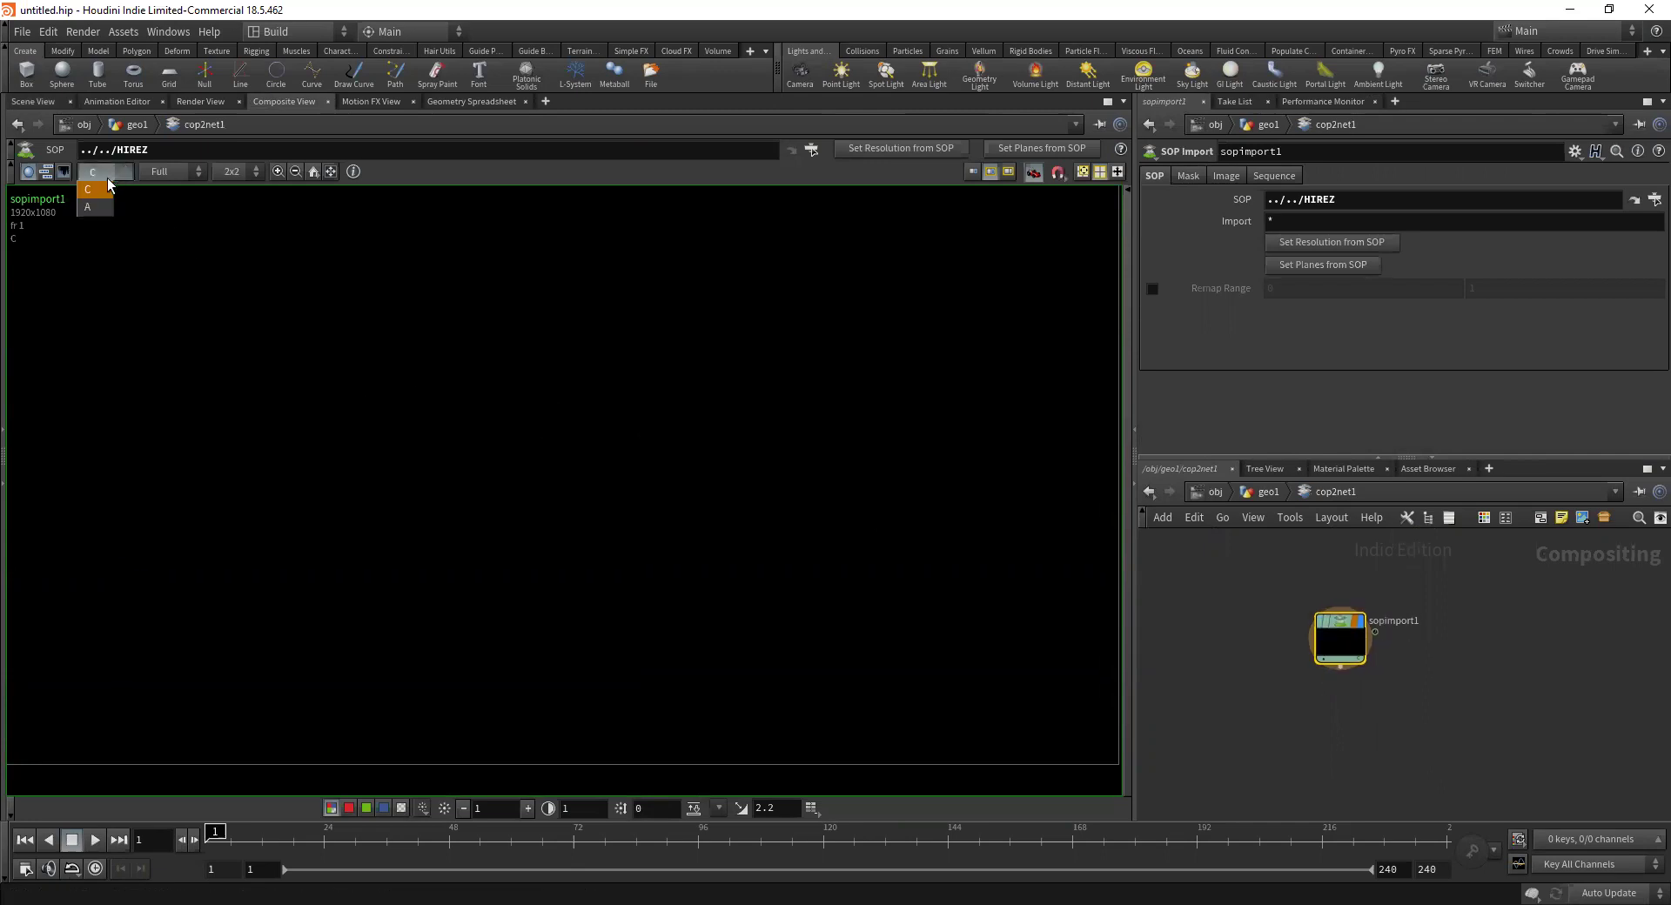
left_click(1172, 358)
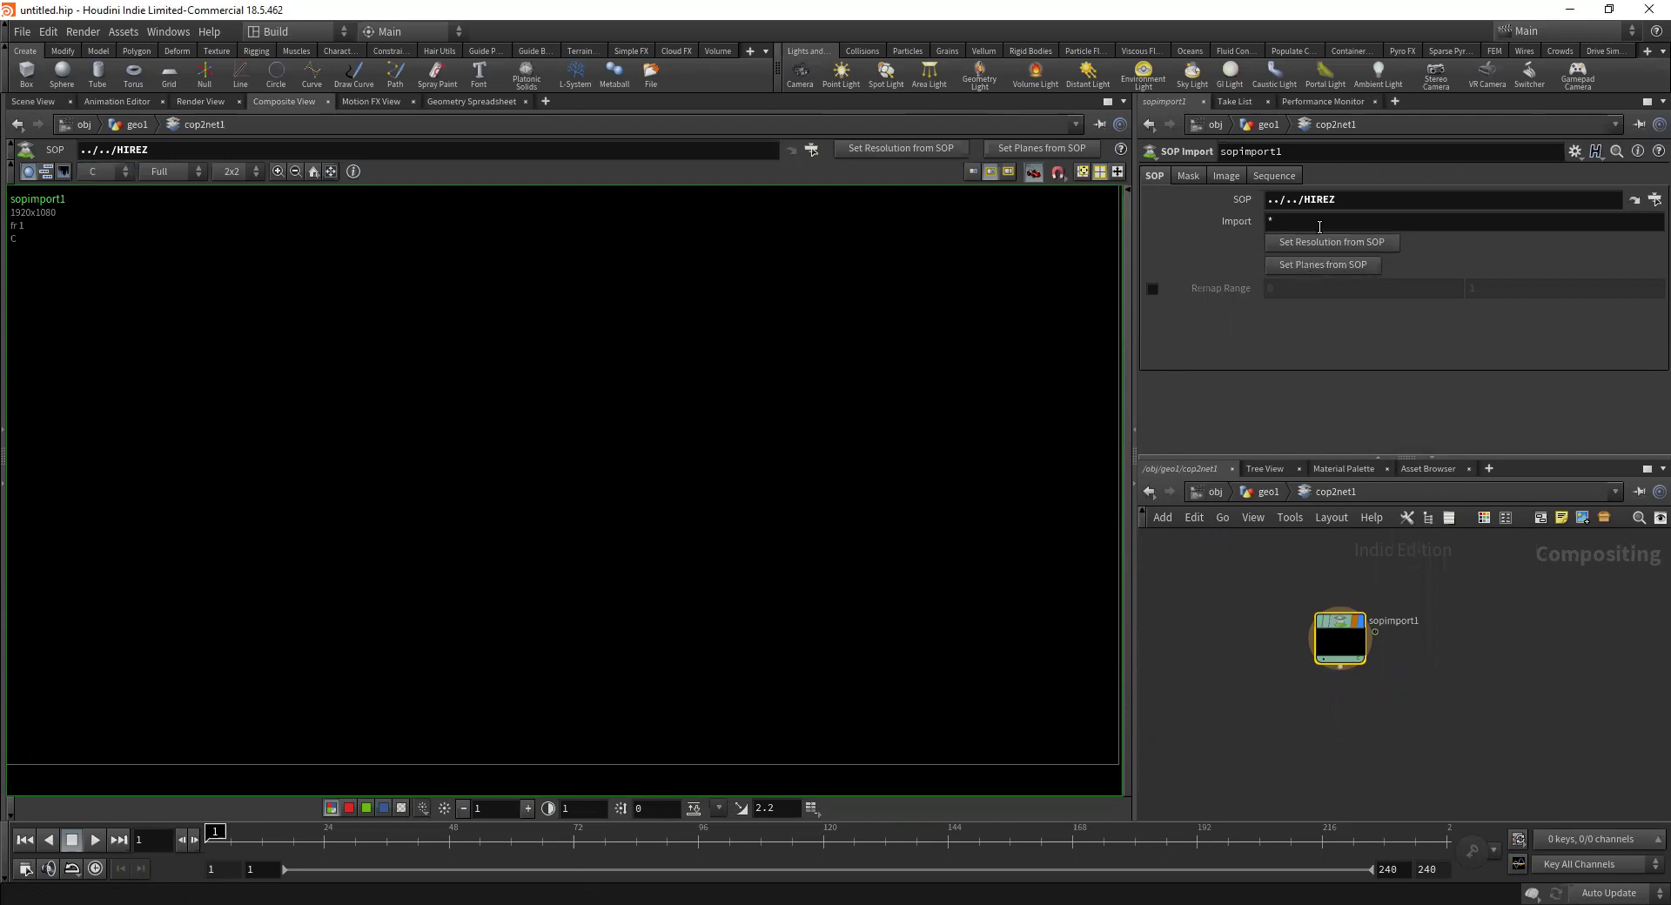
Override the image size of sopimport1 to 4096 by 4096
left_click(1190, 175)
left_click(1215, 173)
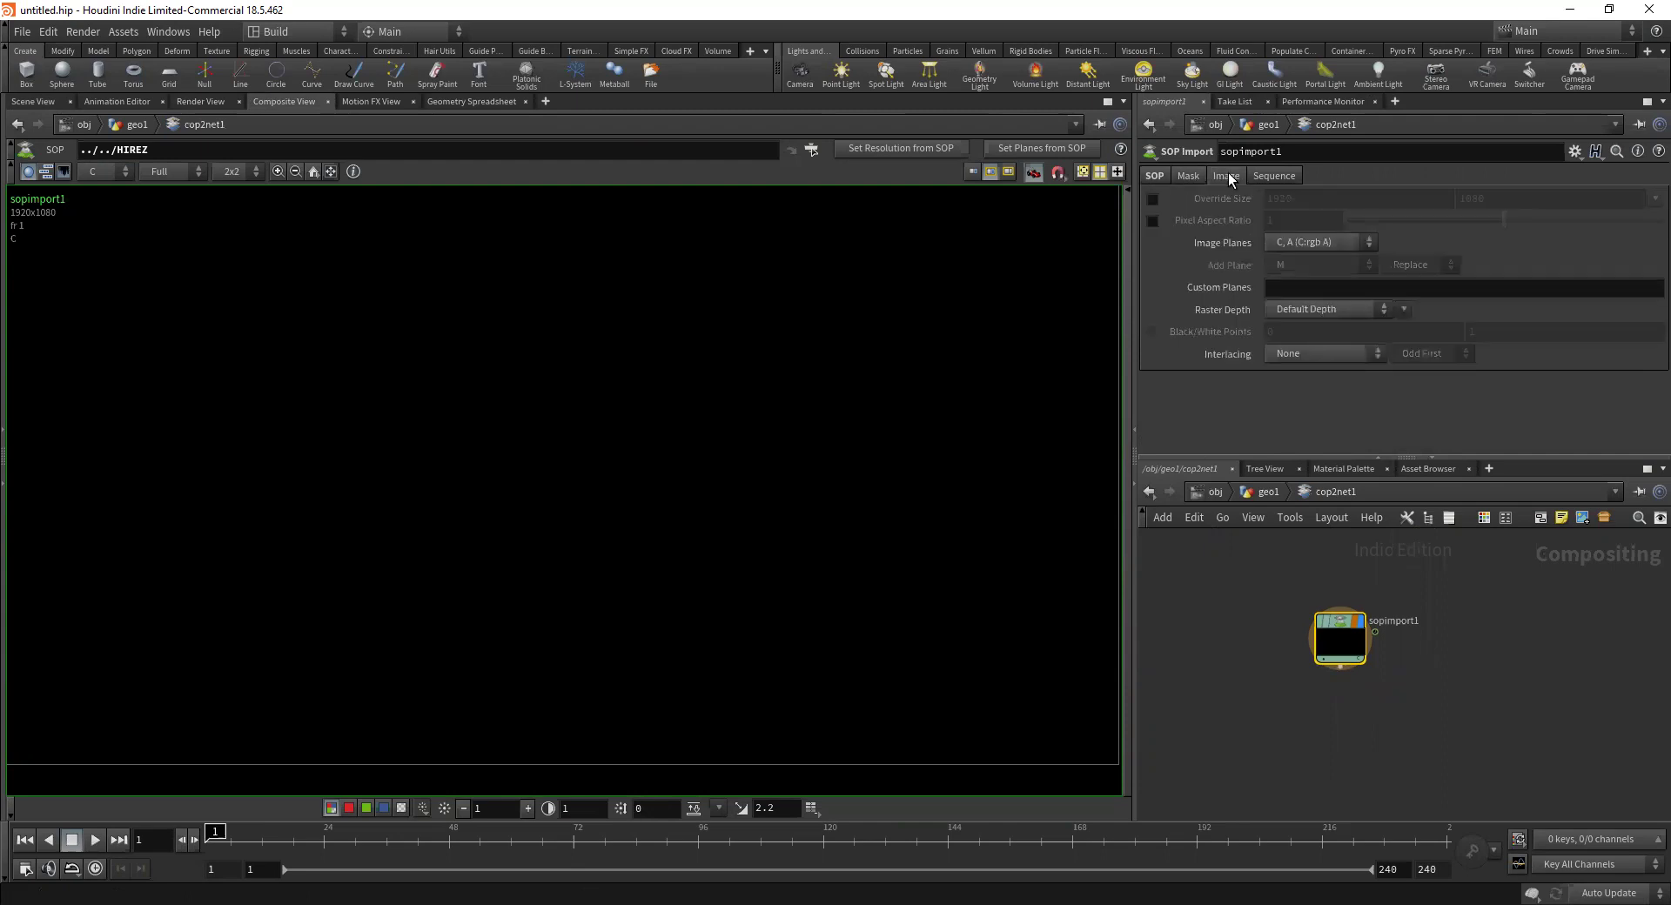
left_click(1151, 198)
left_click(1285, 199)
type("4096")
key("Tab")
type("4096")
key("Return")
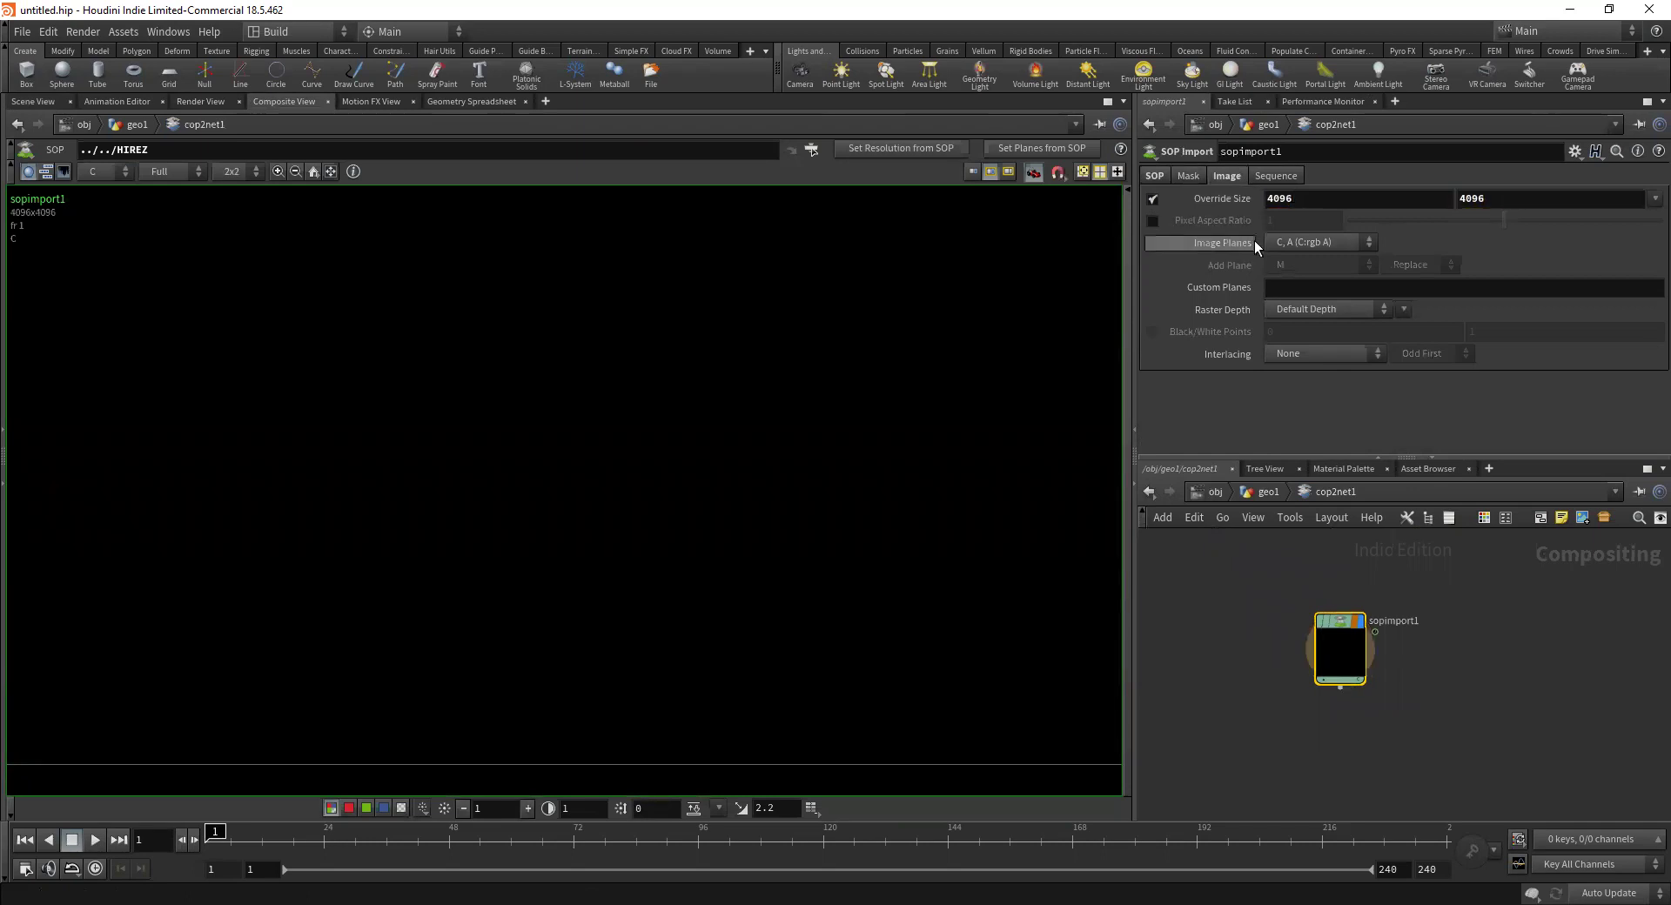
Examine the image plane options of sopimport1 and its SOP and Mask settings
left_click(1297, 244)
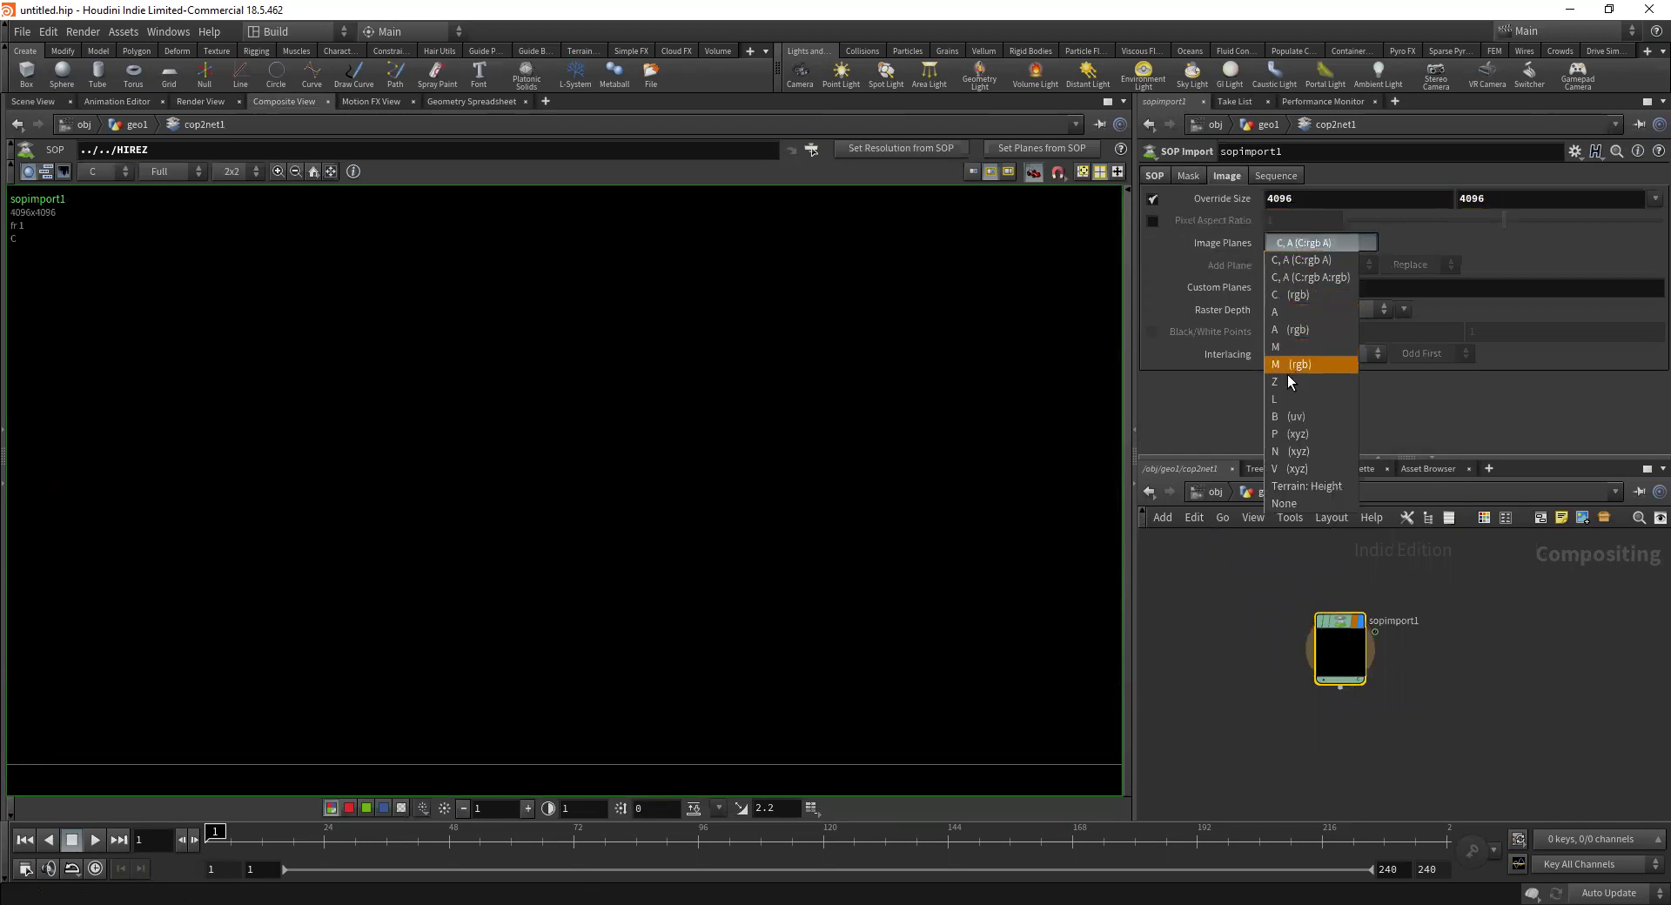
left_click(1214, 285)
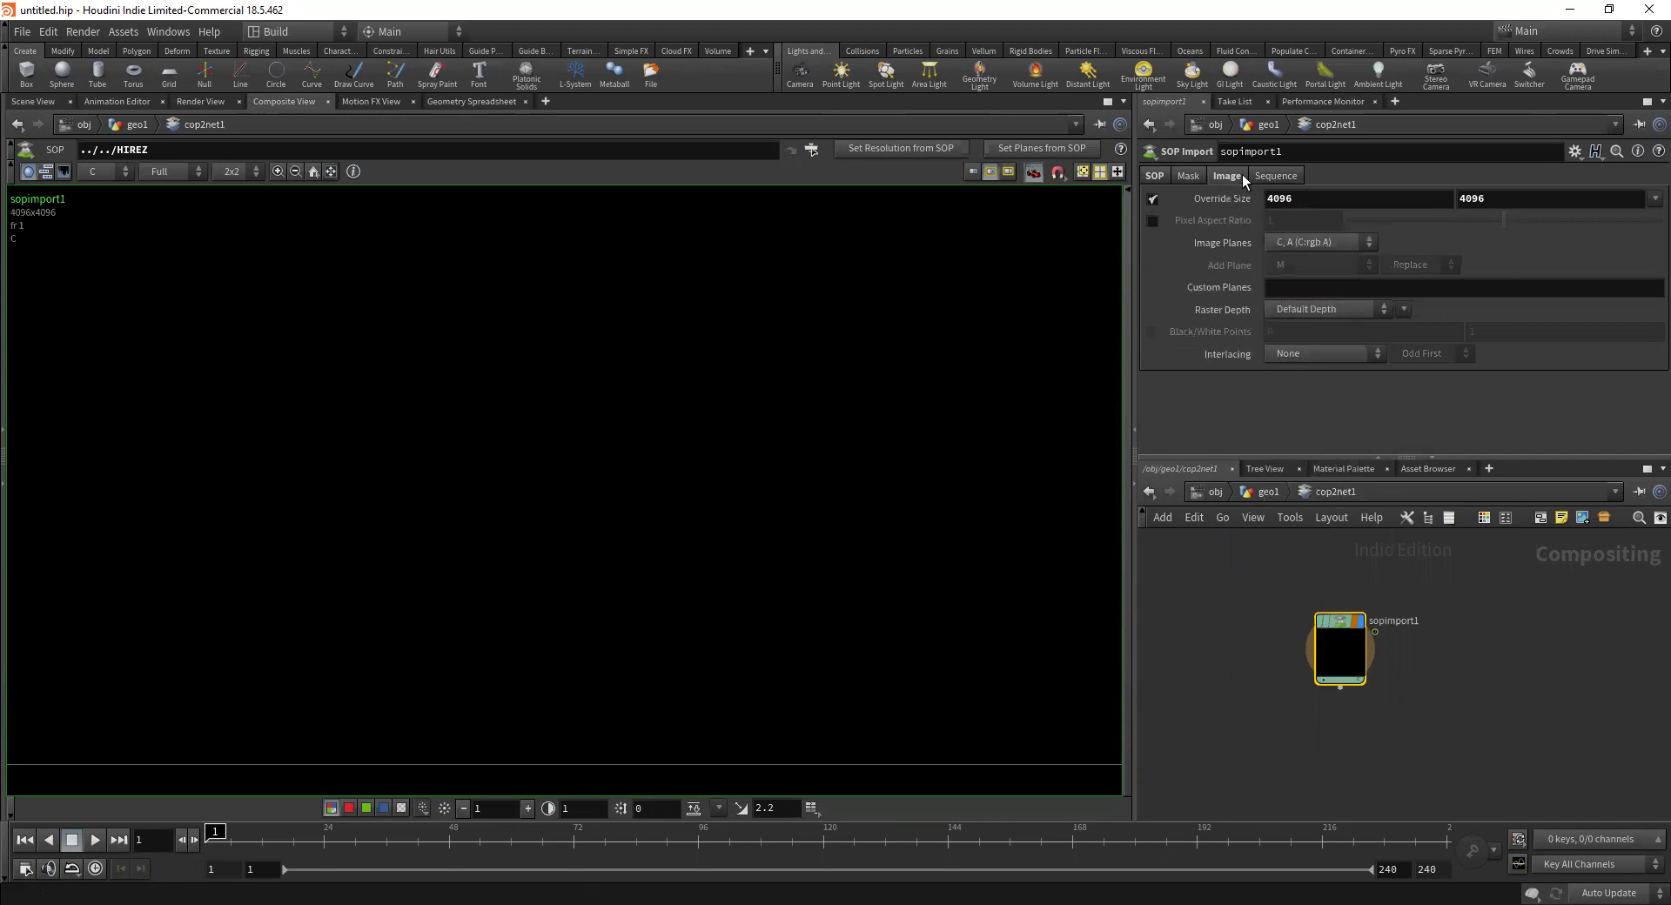
left_click(1159, 175)
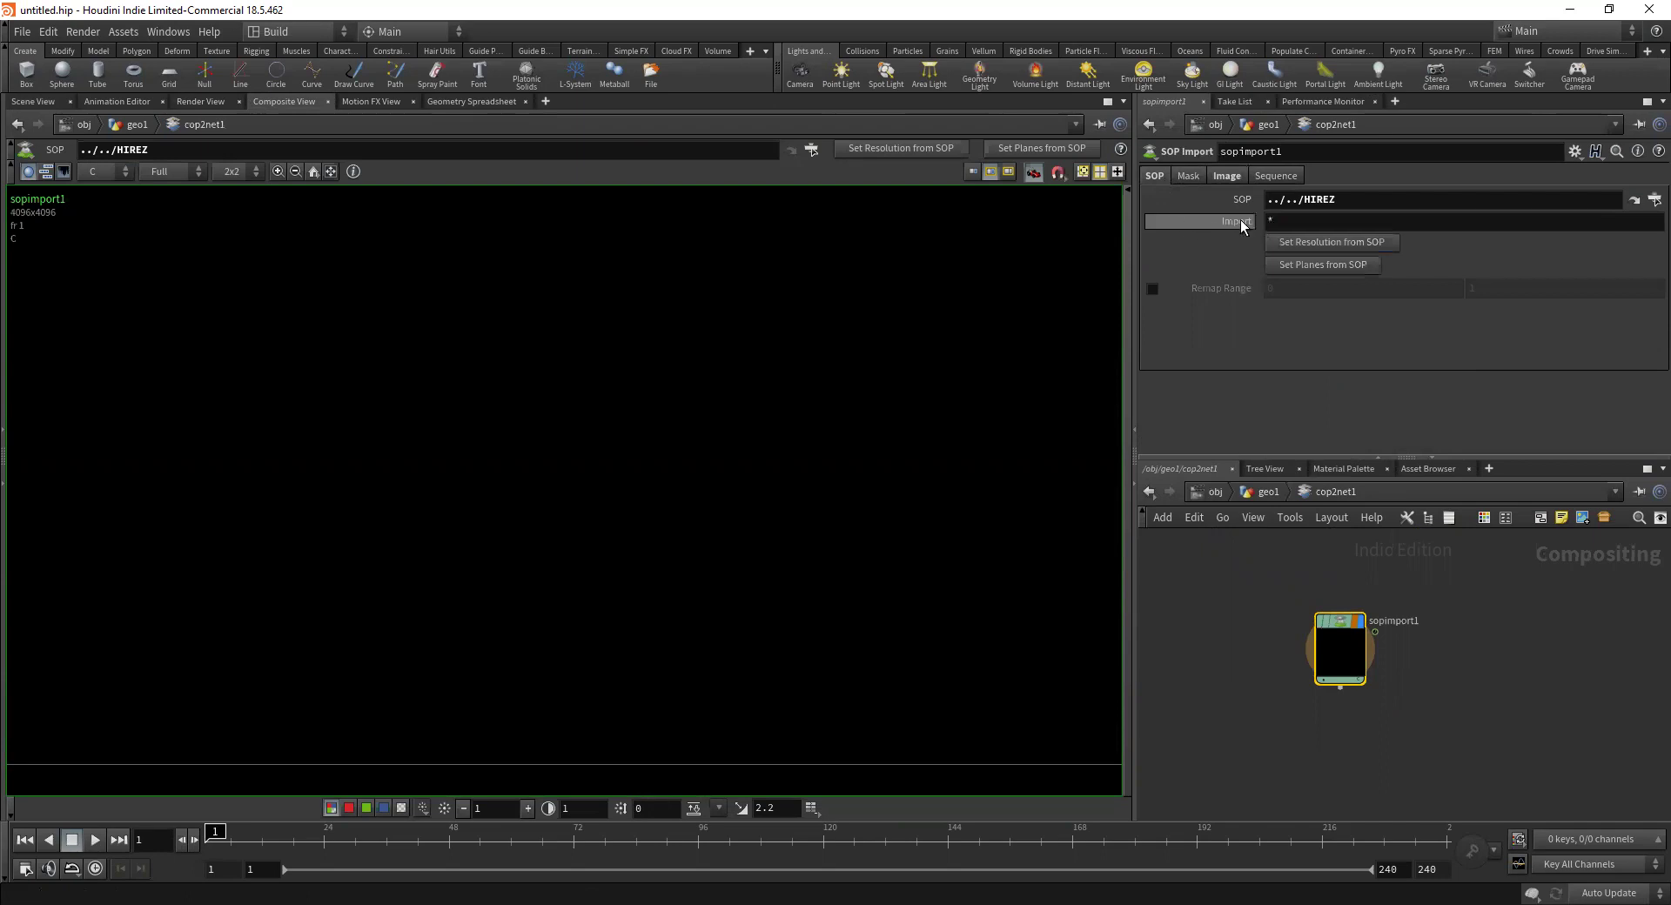
mouse_move(1241, 222)
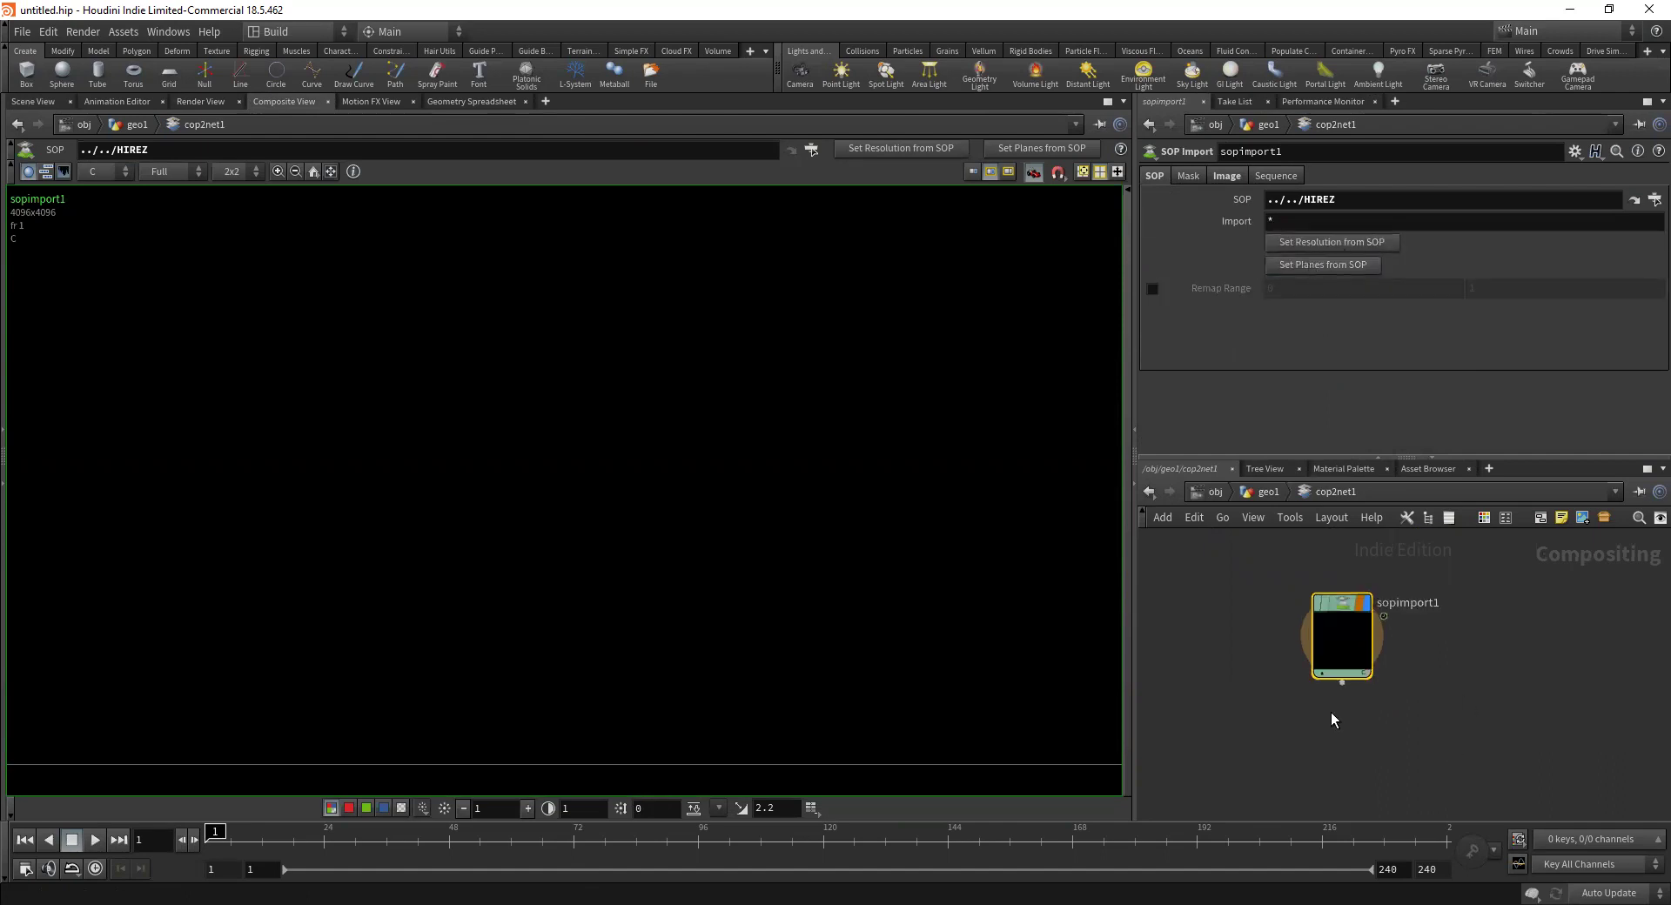
key("Tab")
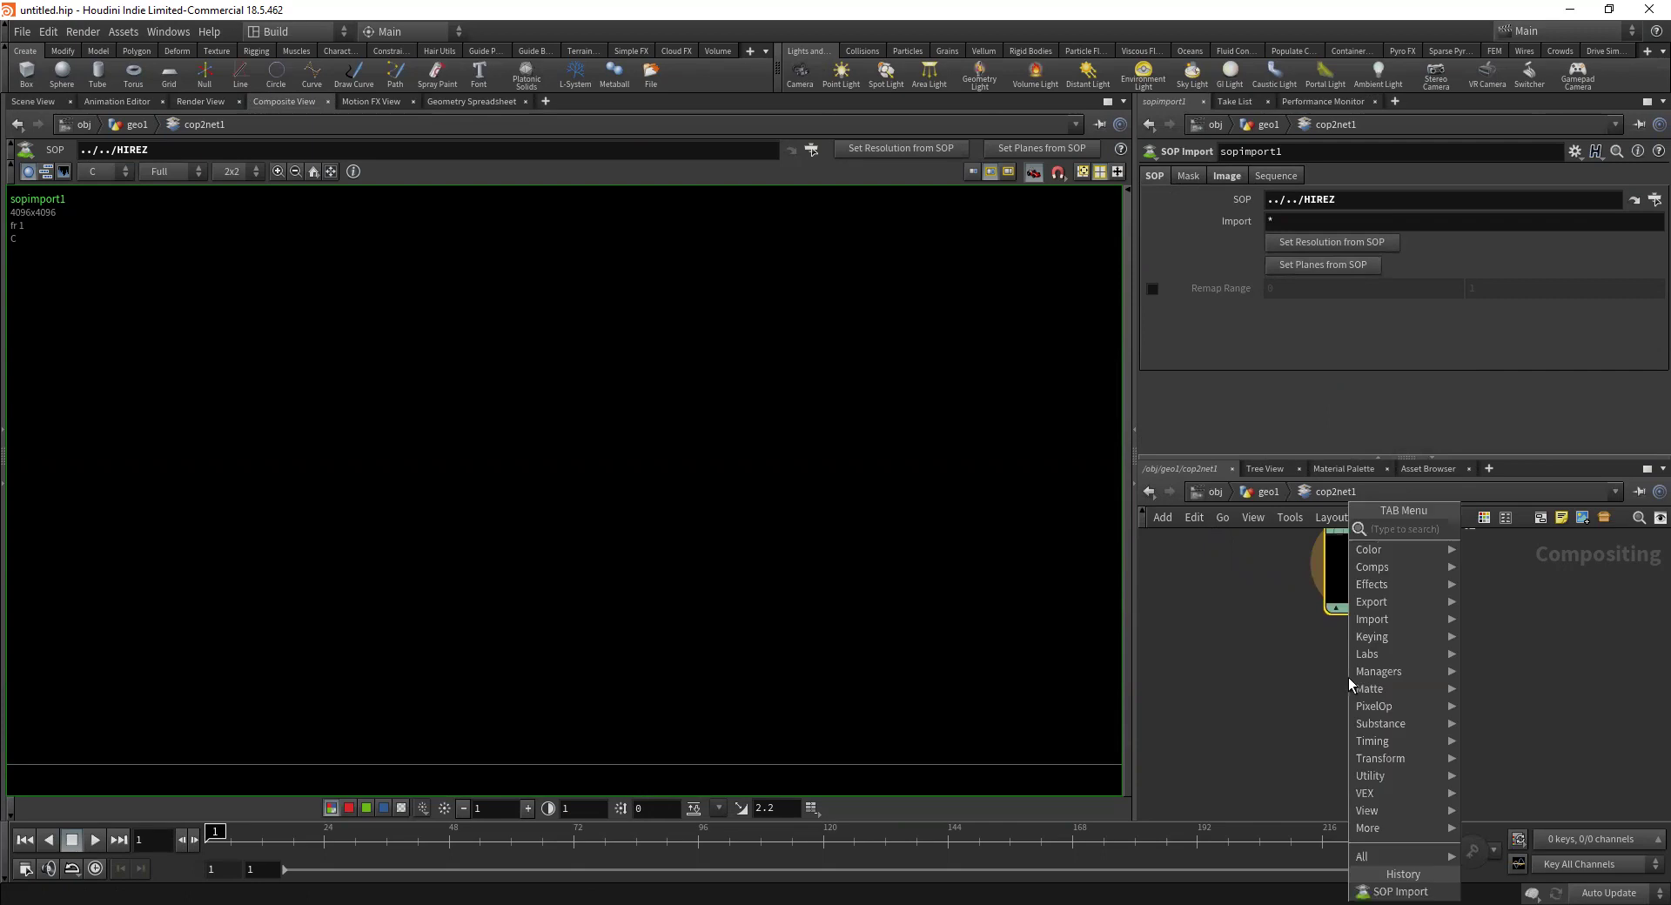
key("Escape")
key("c")
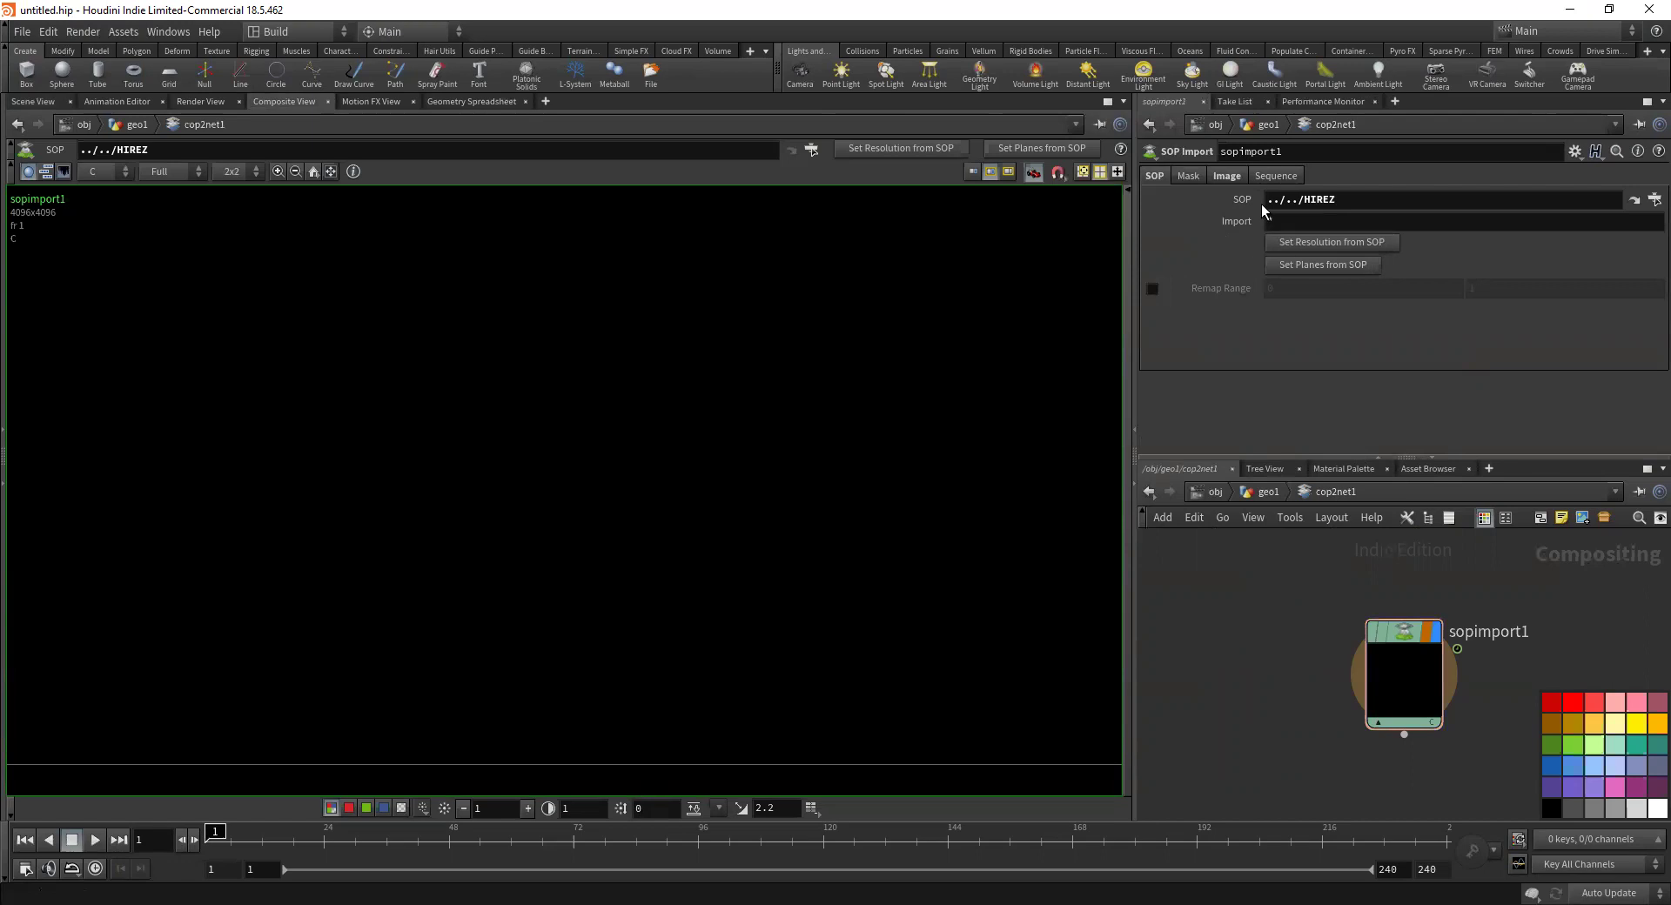
left_click(1188, 176)
left_click(1152, 176)
Add a Geometry import node in cop2net1 and set its SOP source to the HIREZ null
key("Tab")
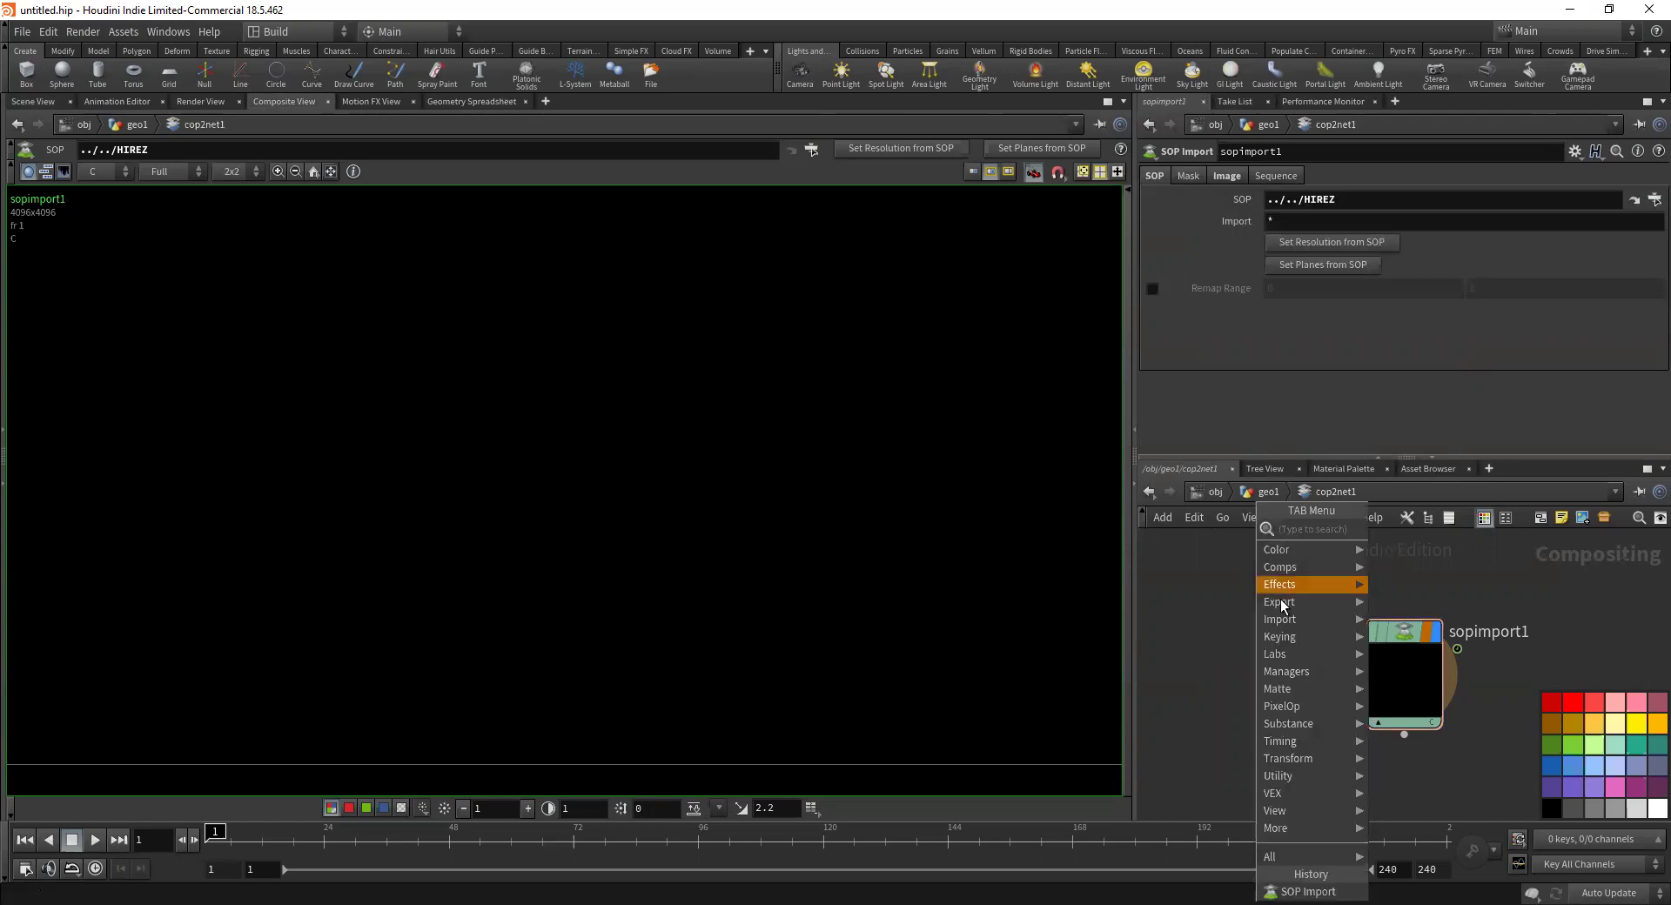
mouse_move(1294, 650)
mouse_move(1294, 621)
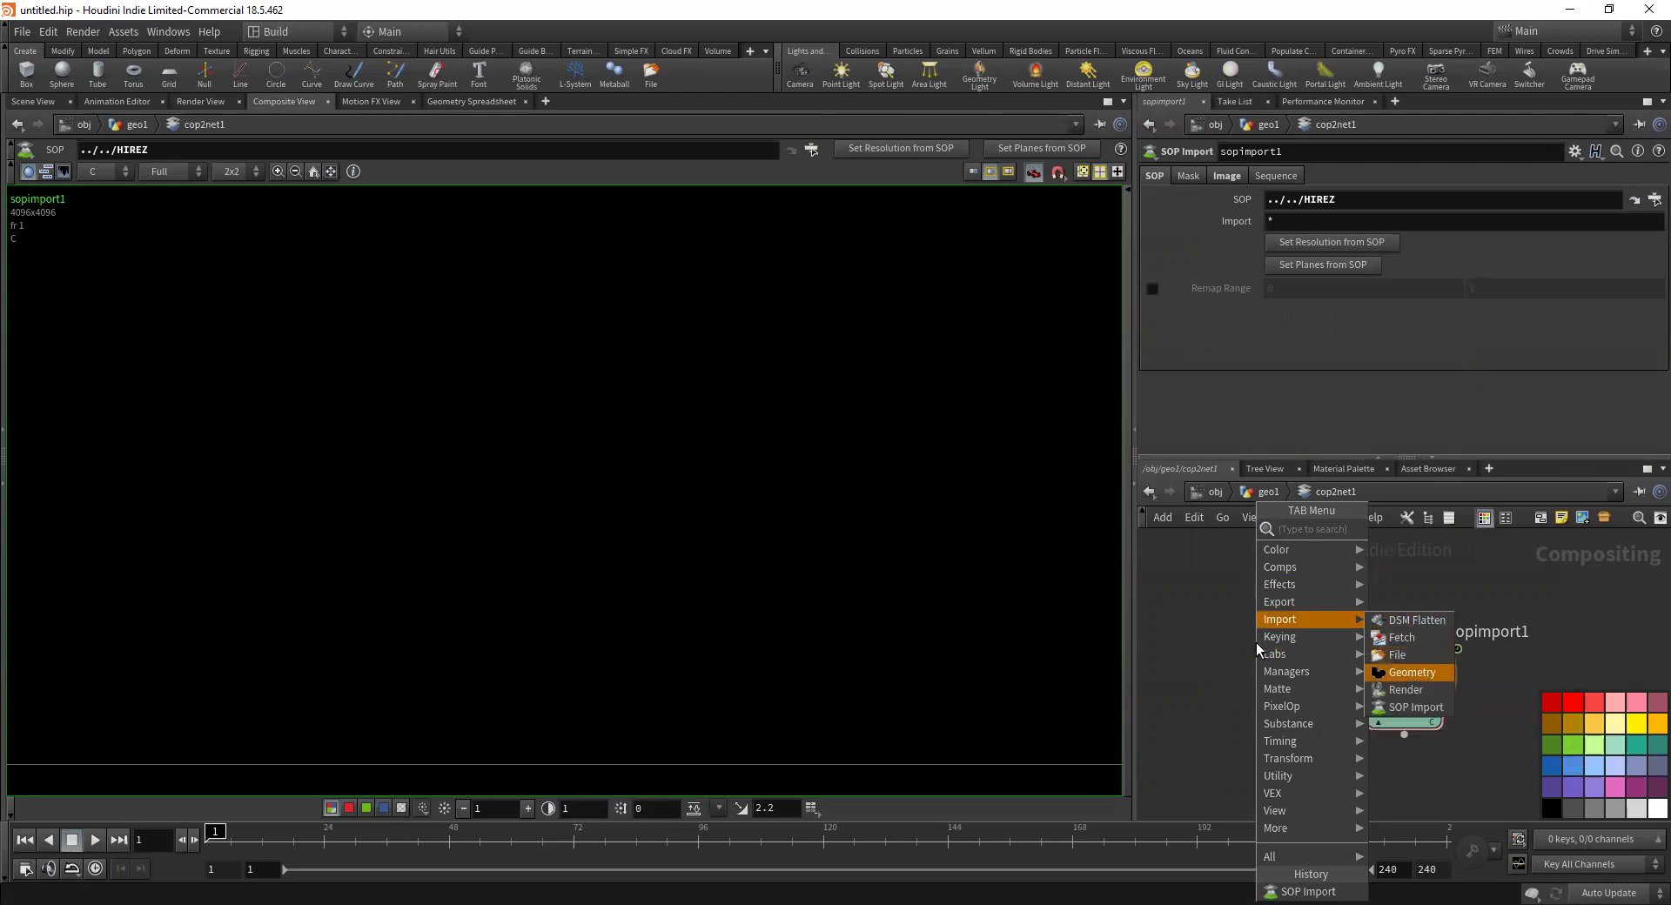
key("Return")
left_click(1654, 199)
left_click(1471, 330)
left_click(1506, 350)
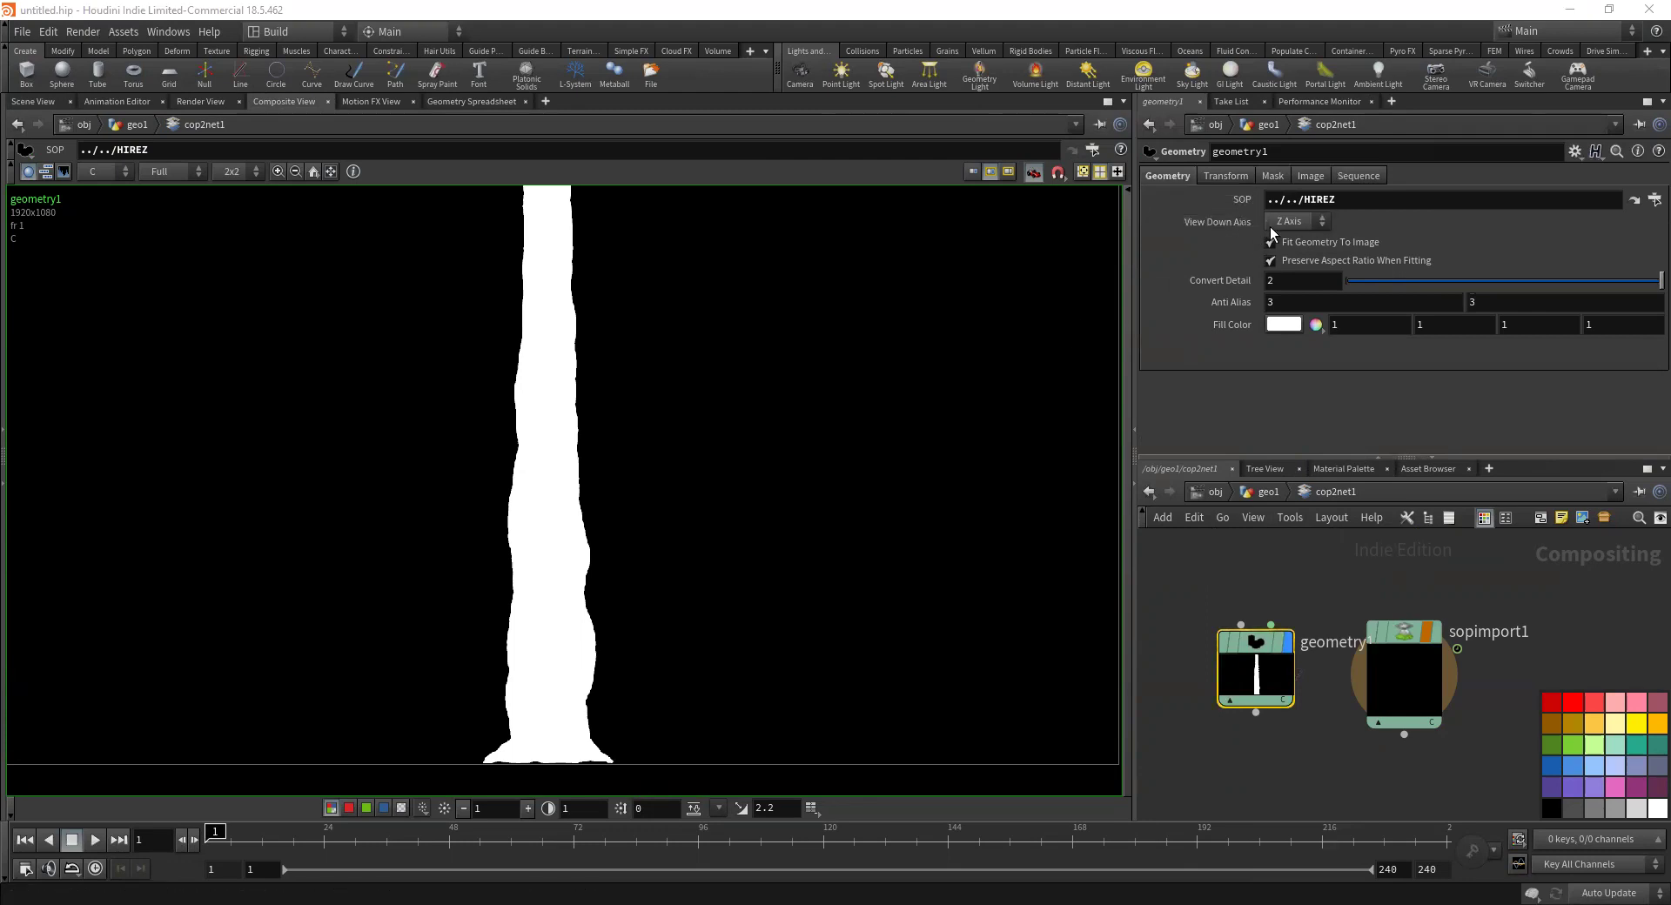
Override the image size of geometry1 to 4096 by 4096
left_click(1224, 174)
left_click(1271, 175)
left_click(1310, 175)
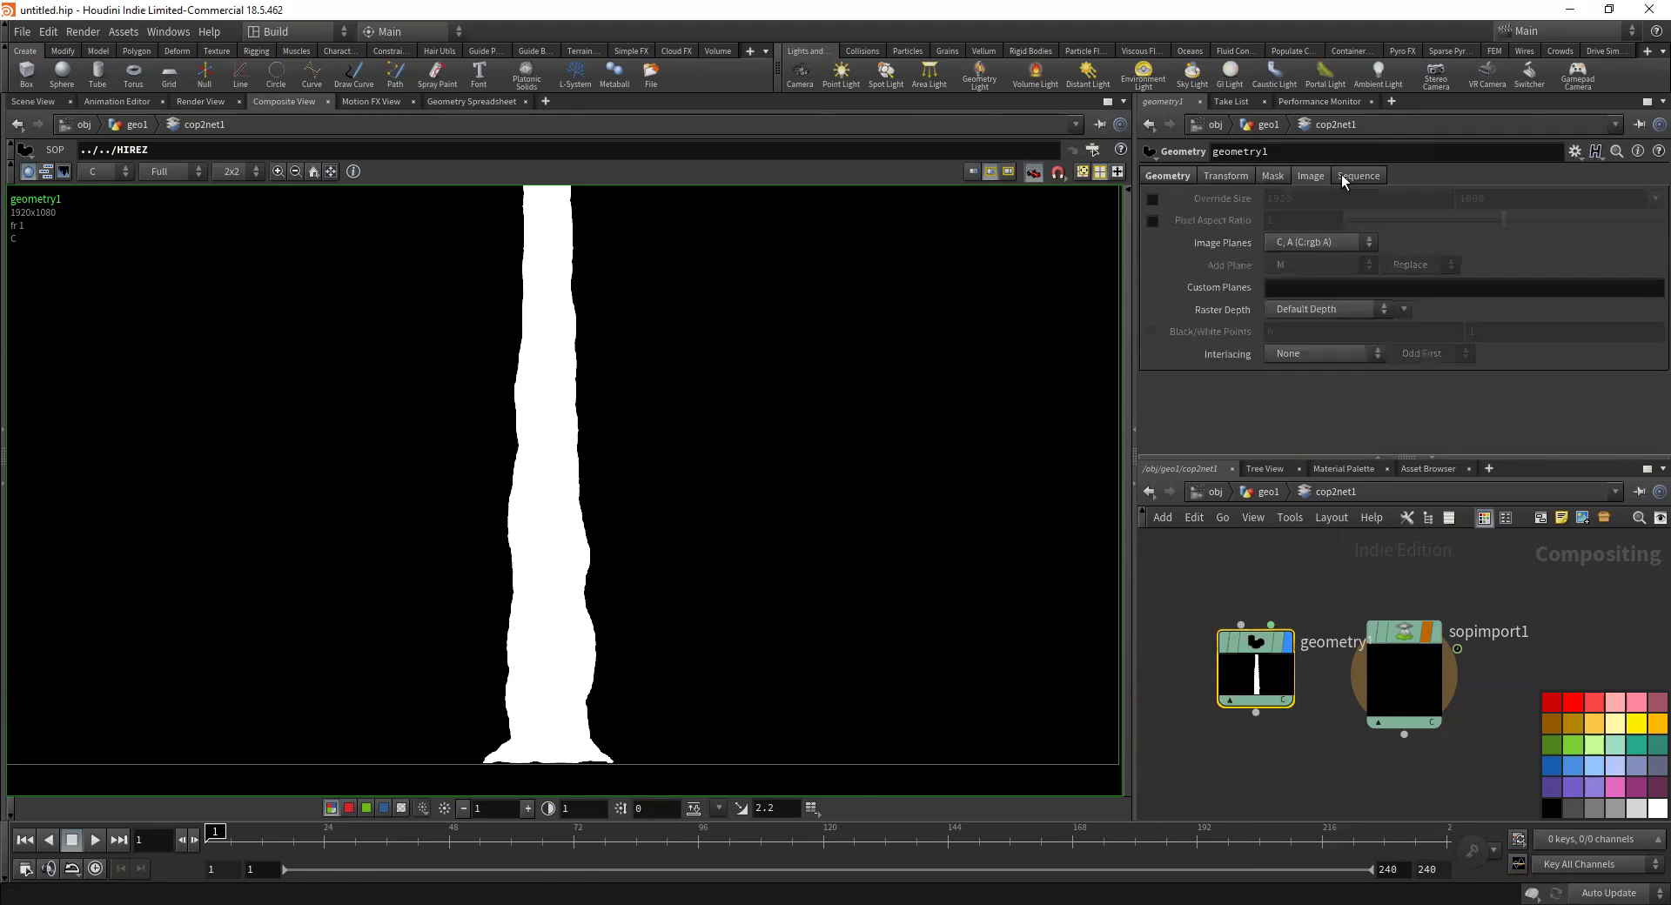
left_click(1155, 198)
left_click(1284, 200)
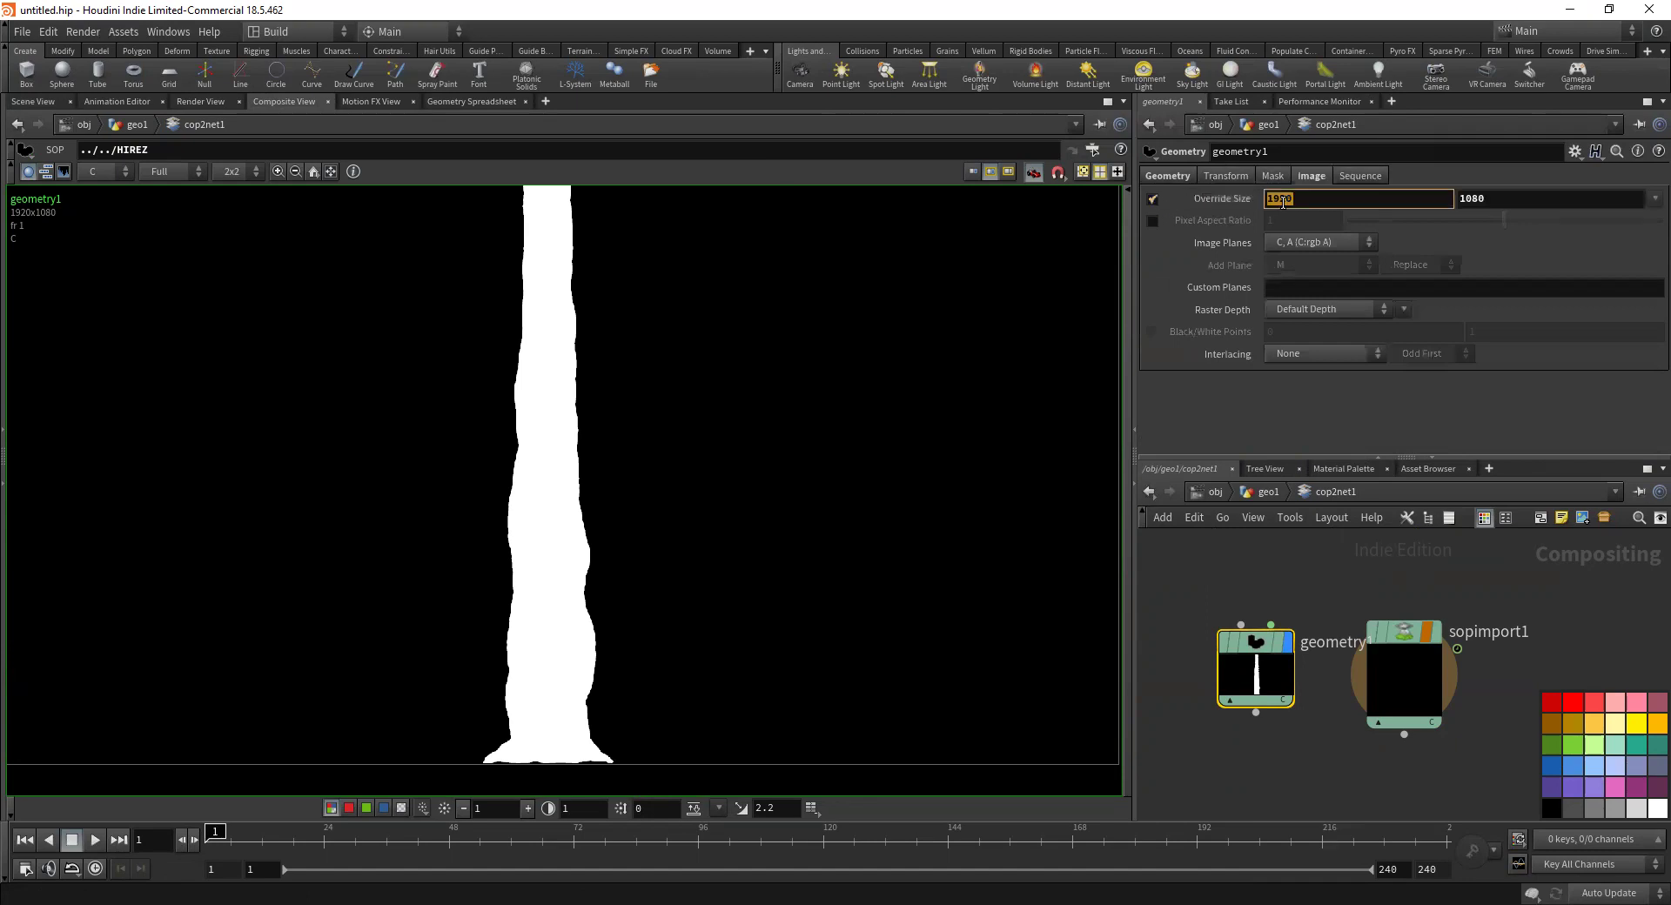
type("4096")
key("Tab")
type("4")
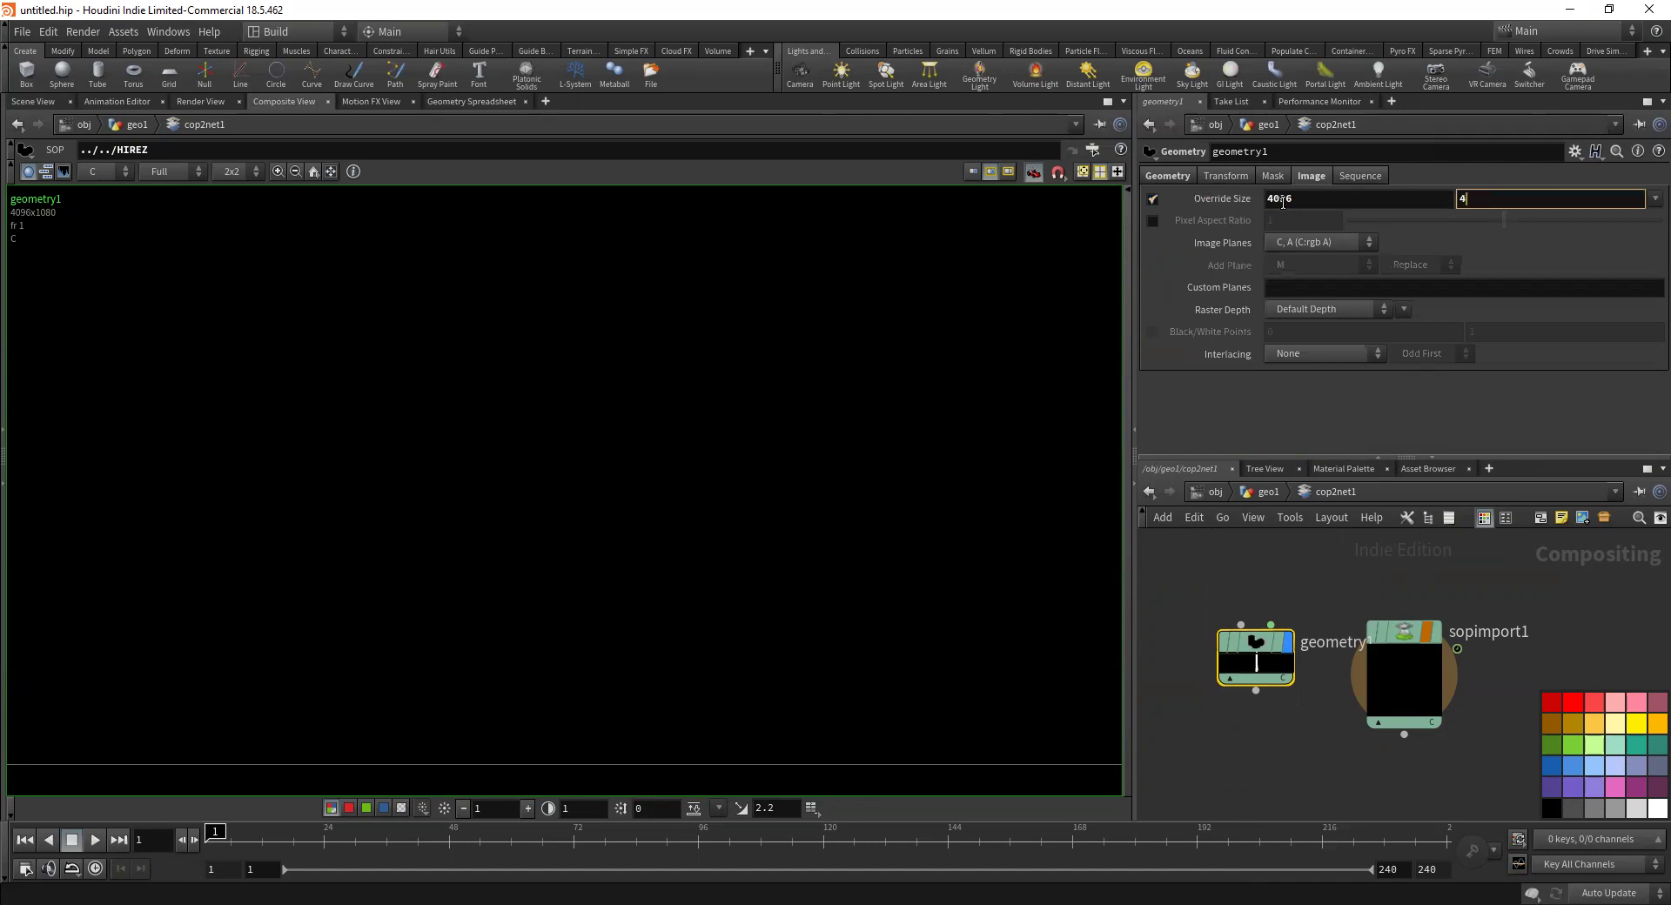
type("096")
key("Return")
scroll(777, 467, "down", 3)
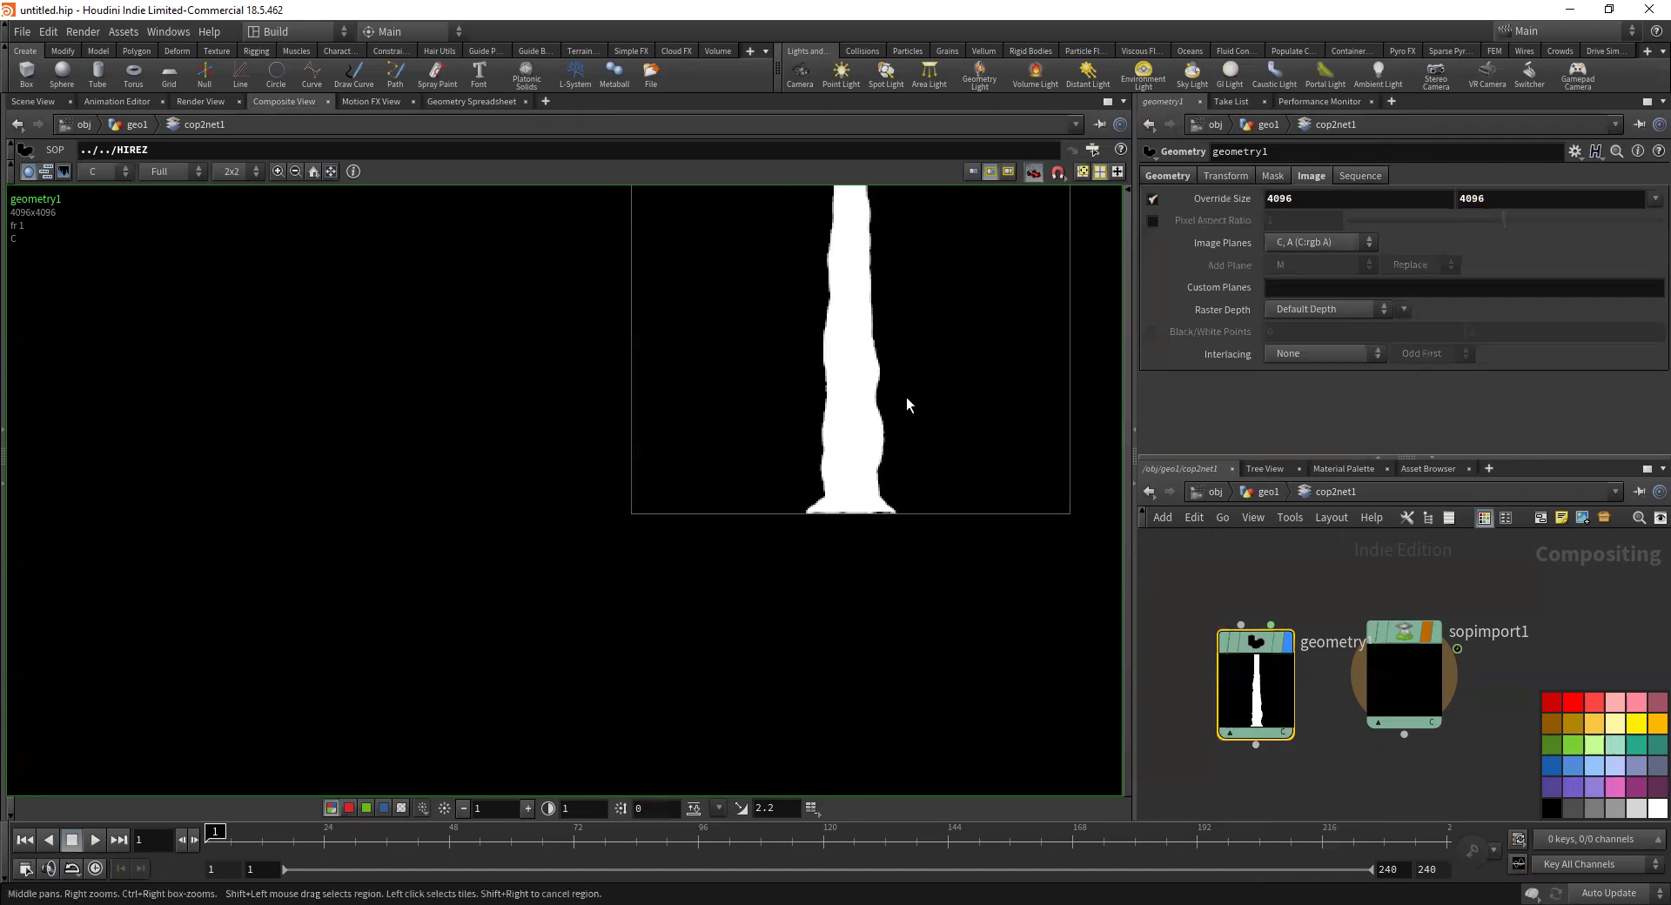
middle_click_drag(908, 403, 823, 539)
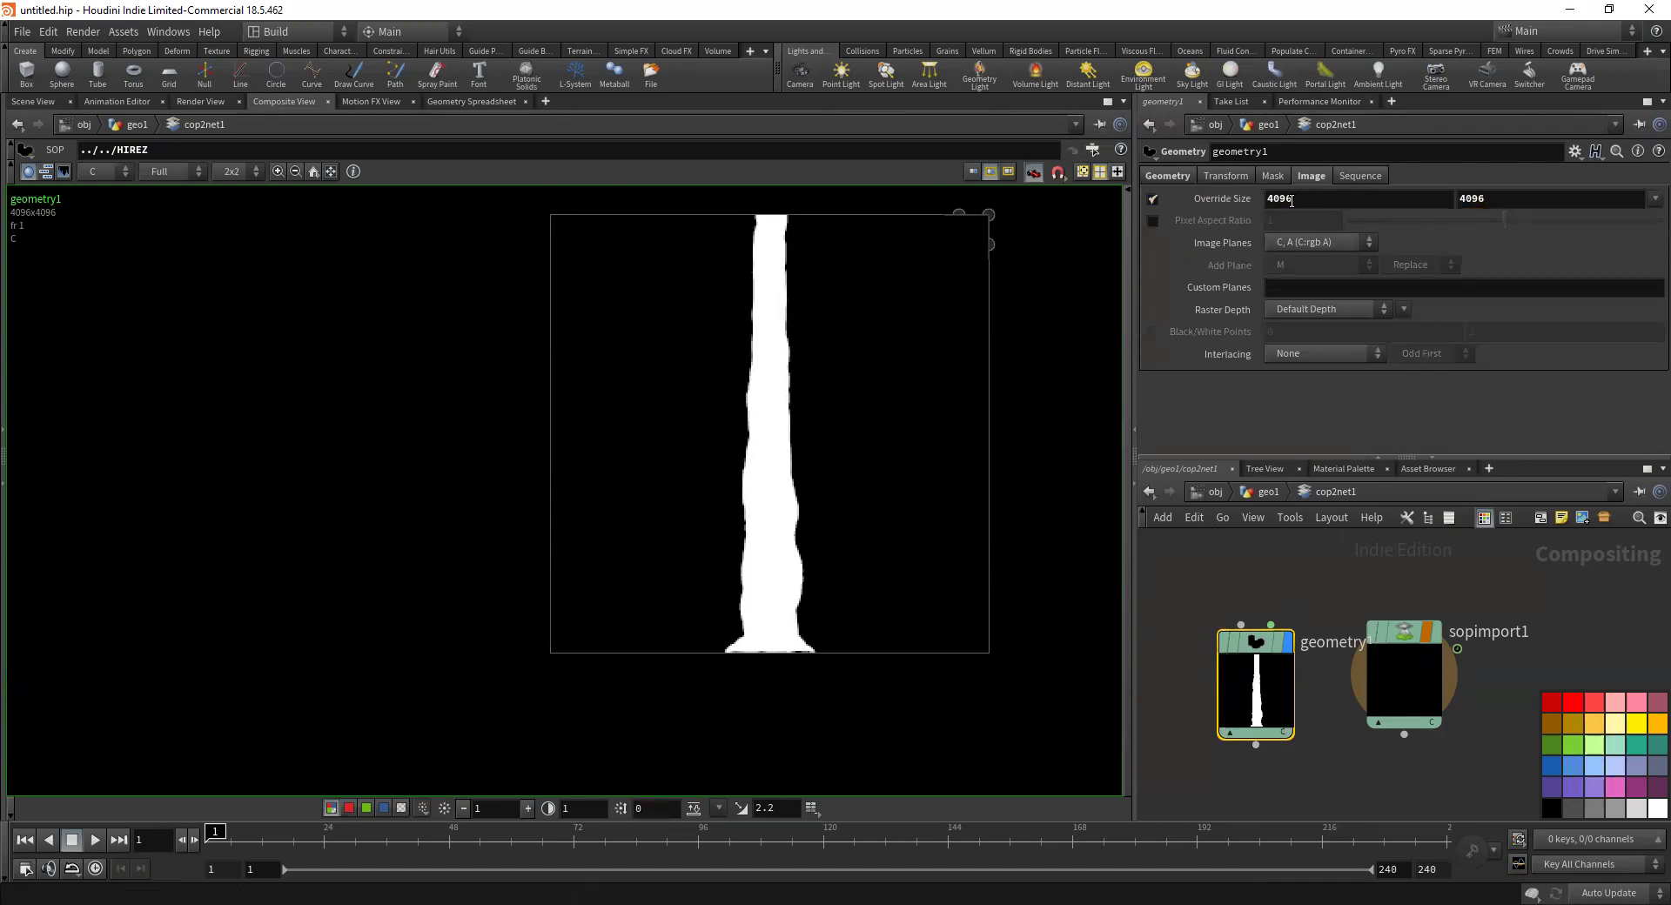
Examine the parameter groups of geometry1 and the rendered trunk silhouette in the composite image
left_click(1208, 174)
left_click(1167, 175)
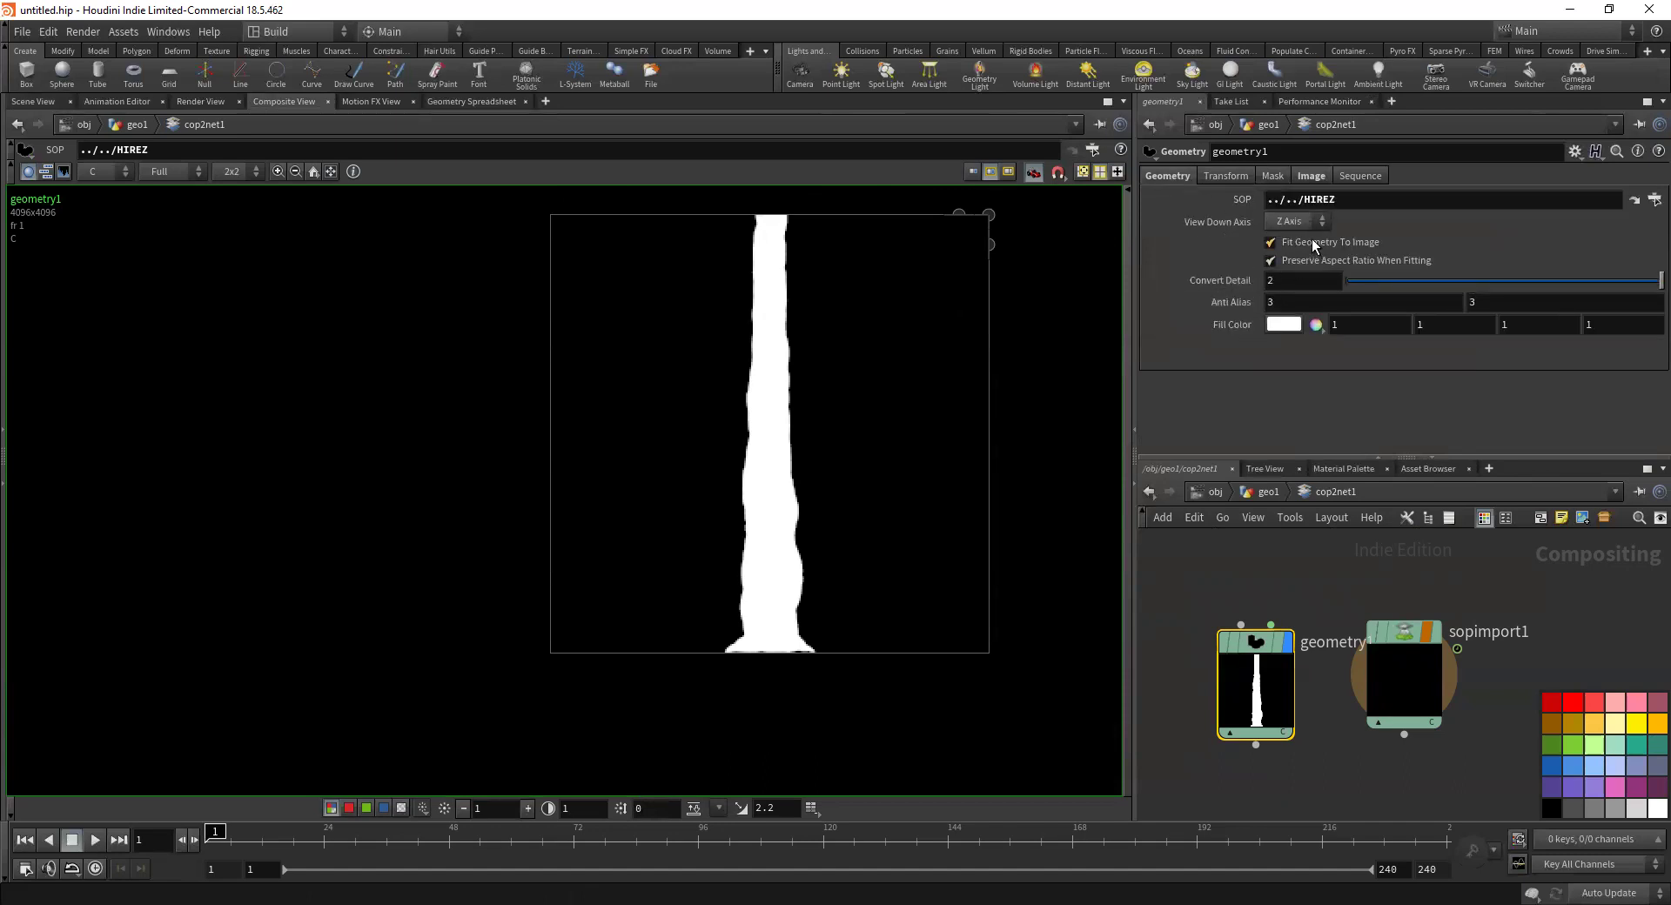
left_click(1219, 174)
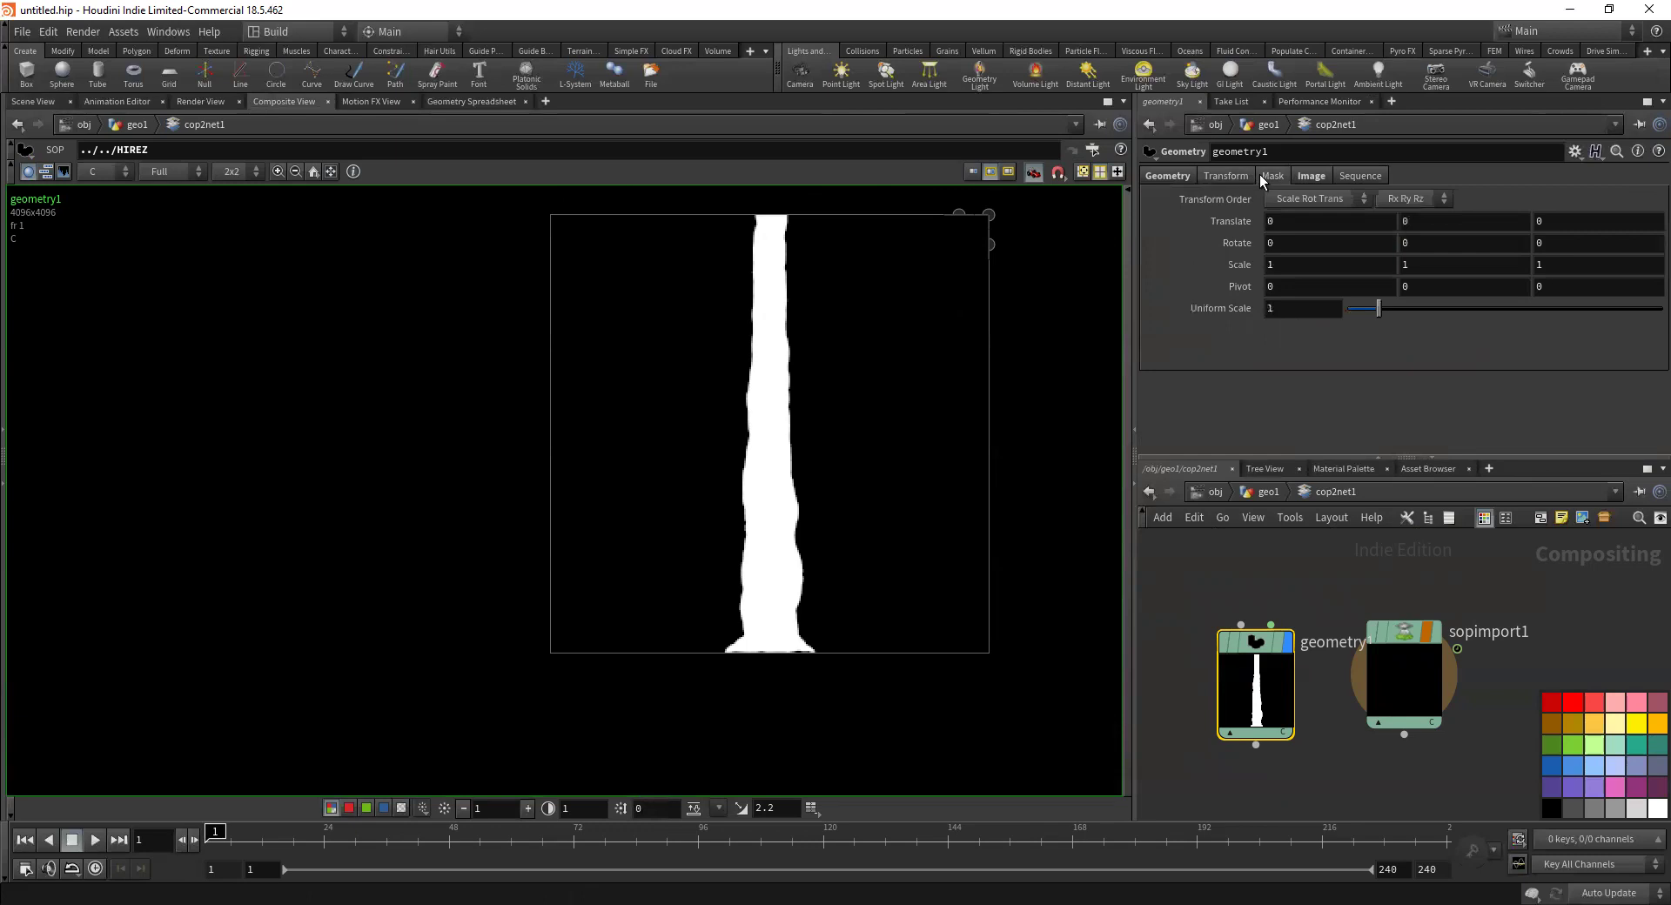
left_click(1262, 174)
left_click(1314, 176)
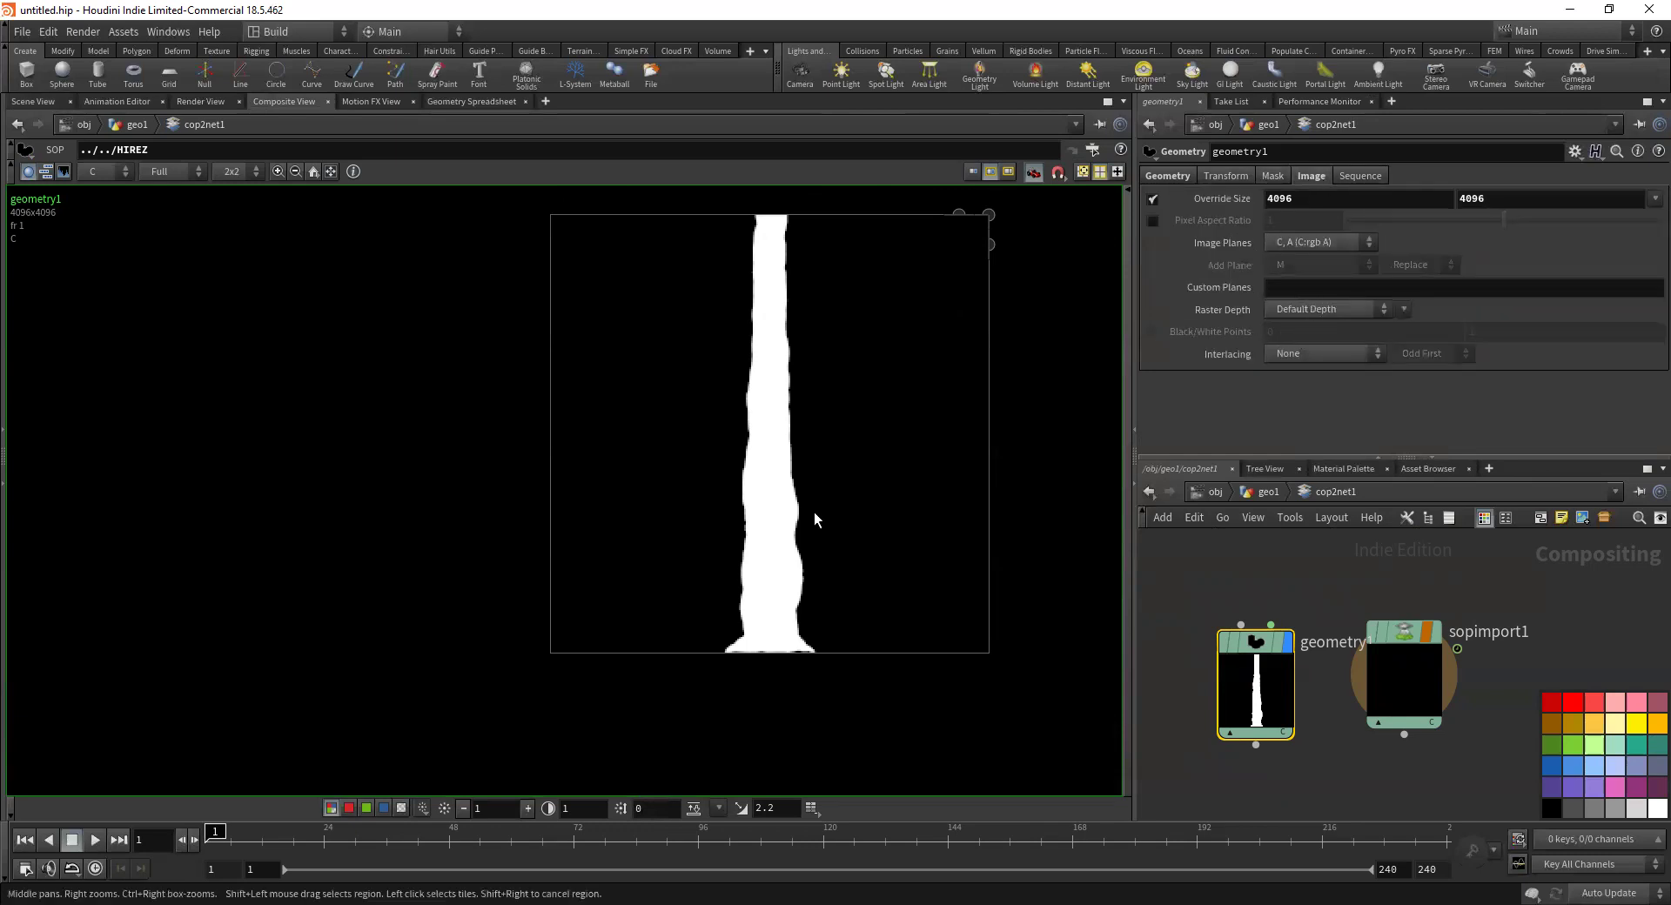
right_click_drag(853, 599, 744, 331)
scroll(744, 337, "up", 3)
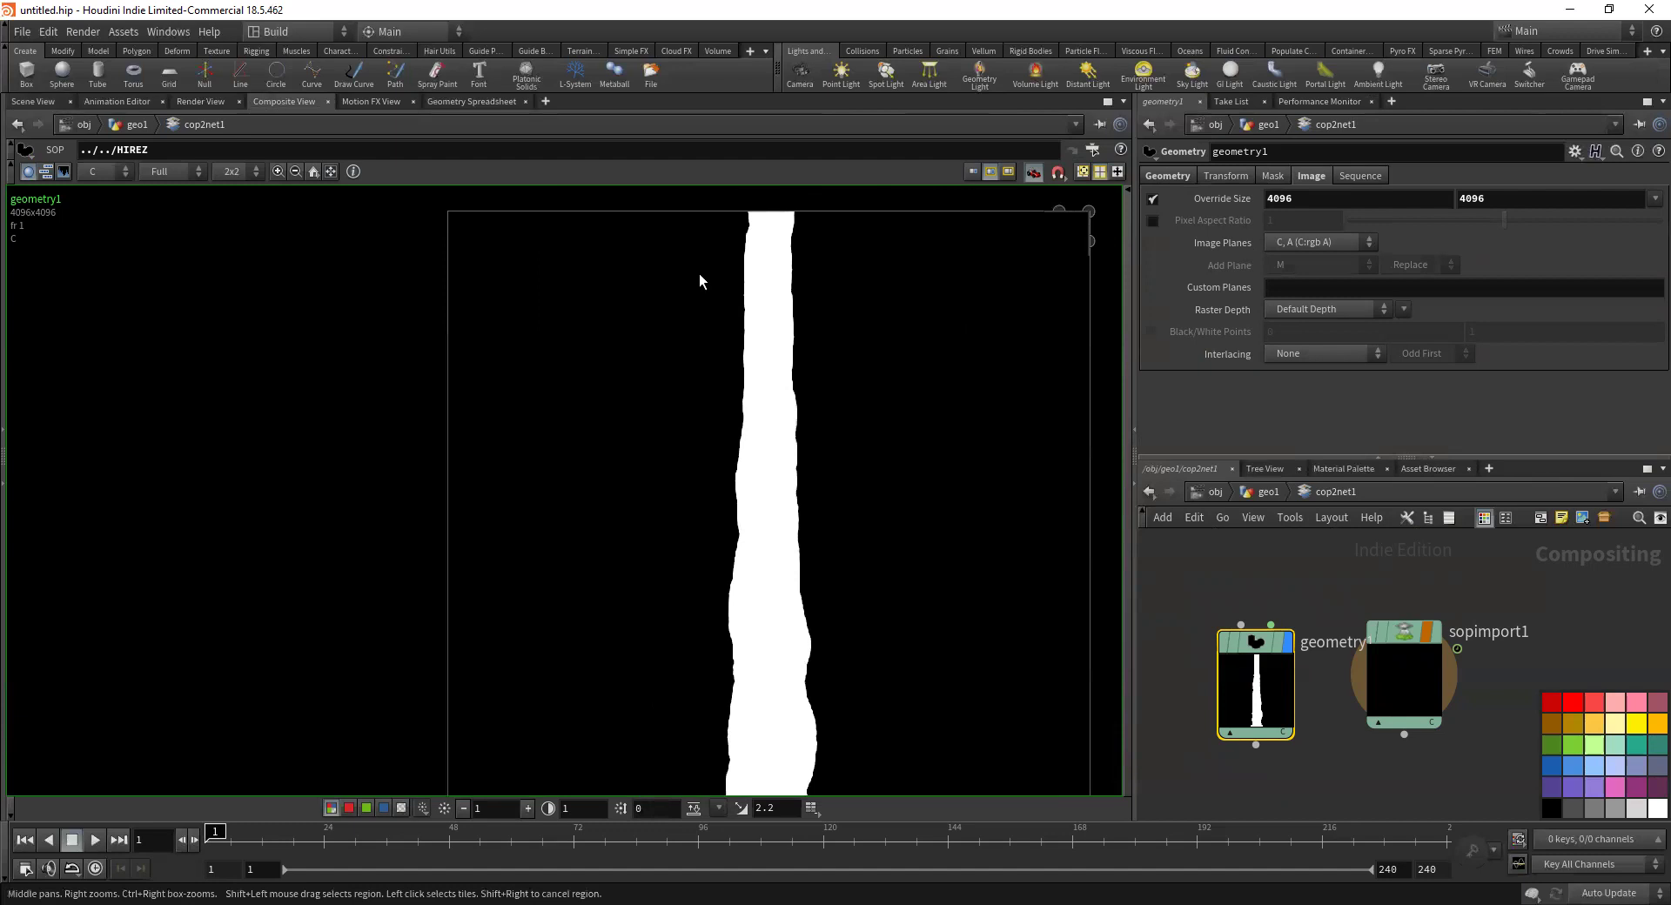
scroll(912, 395, "down", 2)
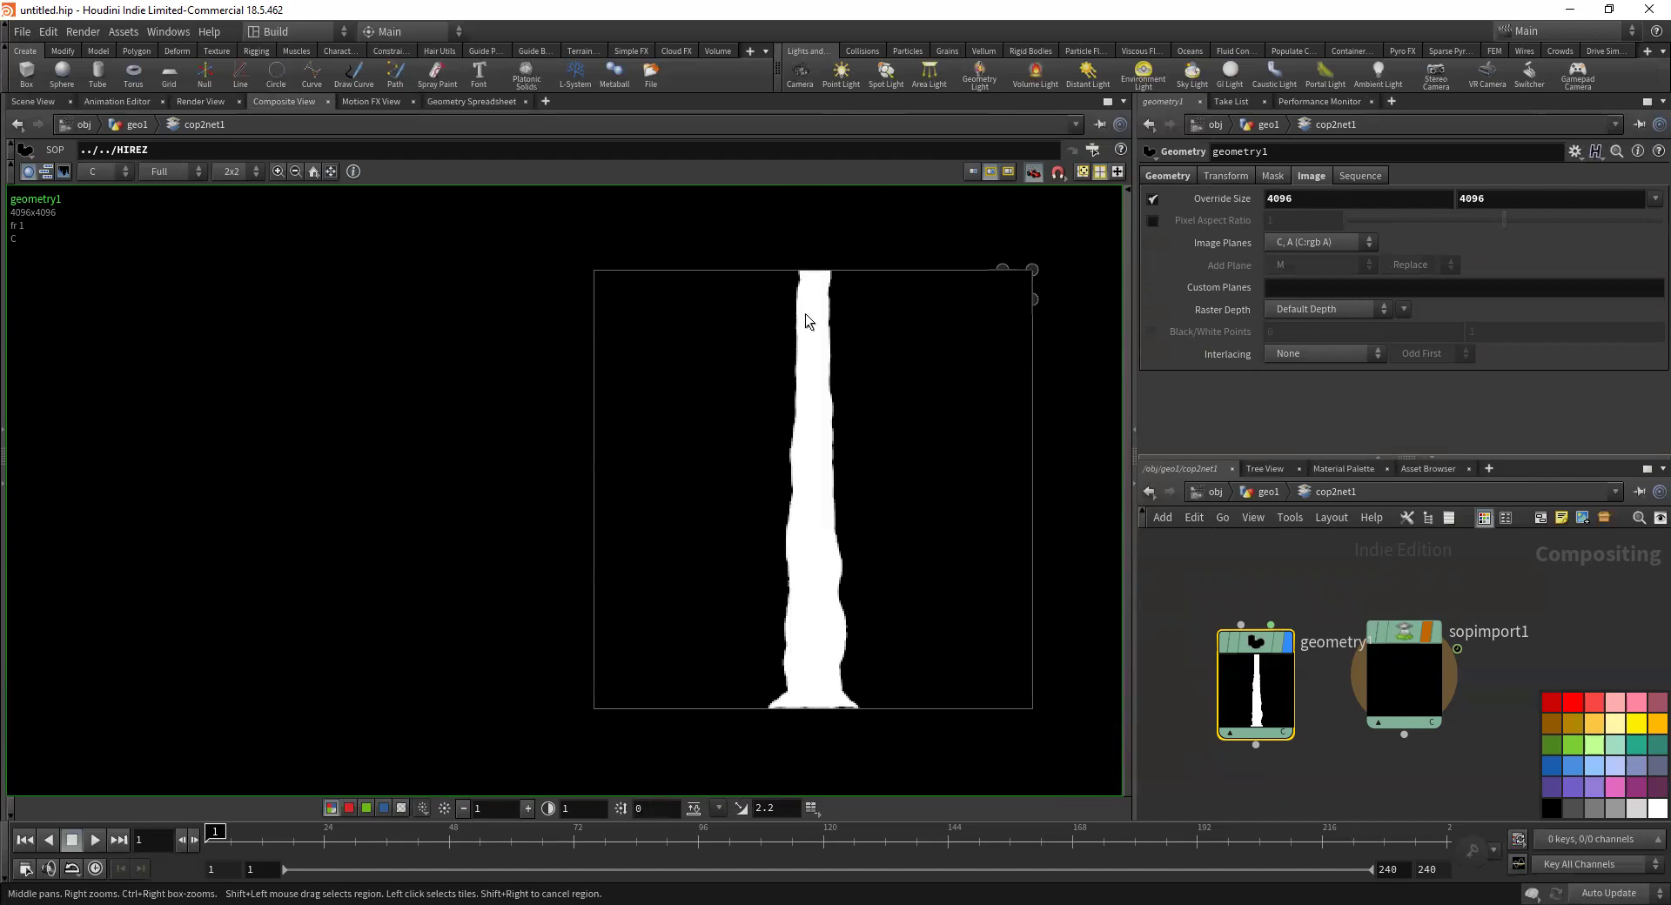
Return to the geo1 network and add an Attribute Wrangle node above cop2net1
left_click(1262, 492)
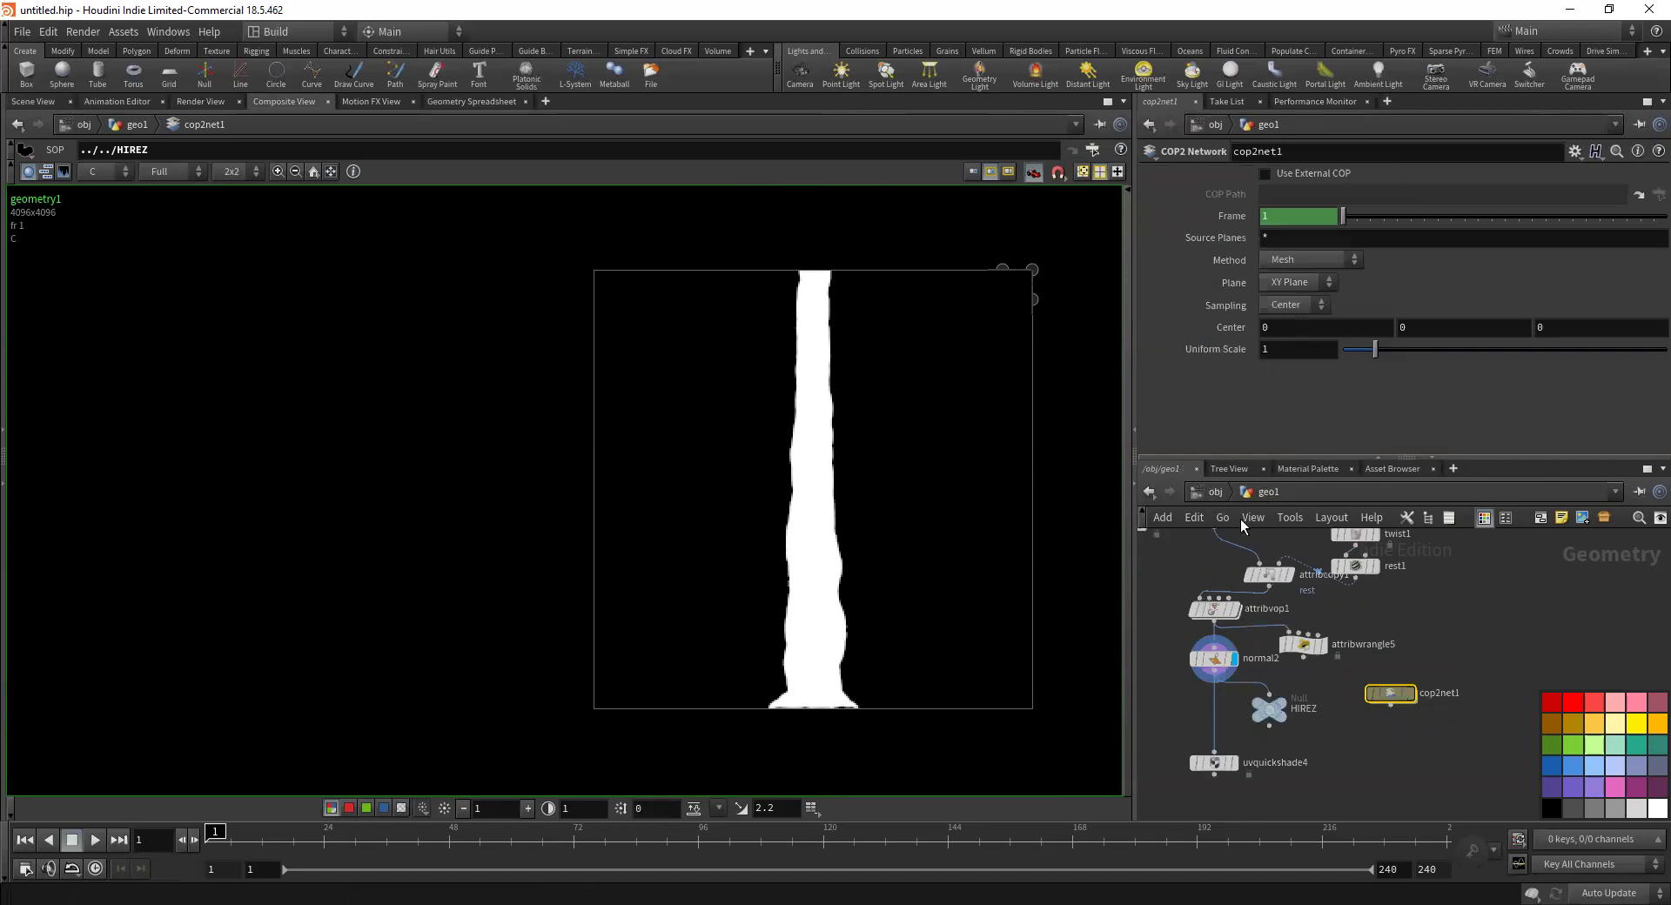
middle_click_drag(1391, 620, 1339, 586)
left_click_drag(1287, 569, 1328, 546)
middle_click_drag(1329, 546, 1330, 571)
left_click_drag(1330, 571, 1346, 588)
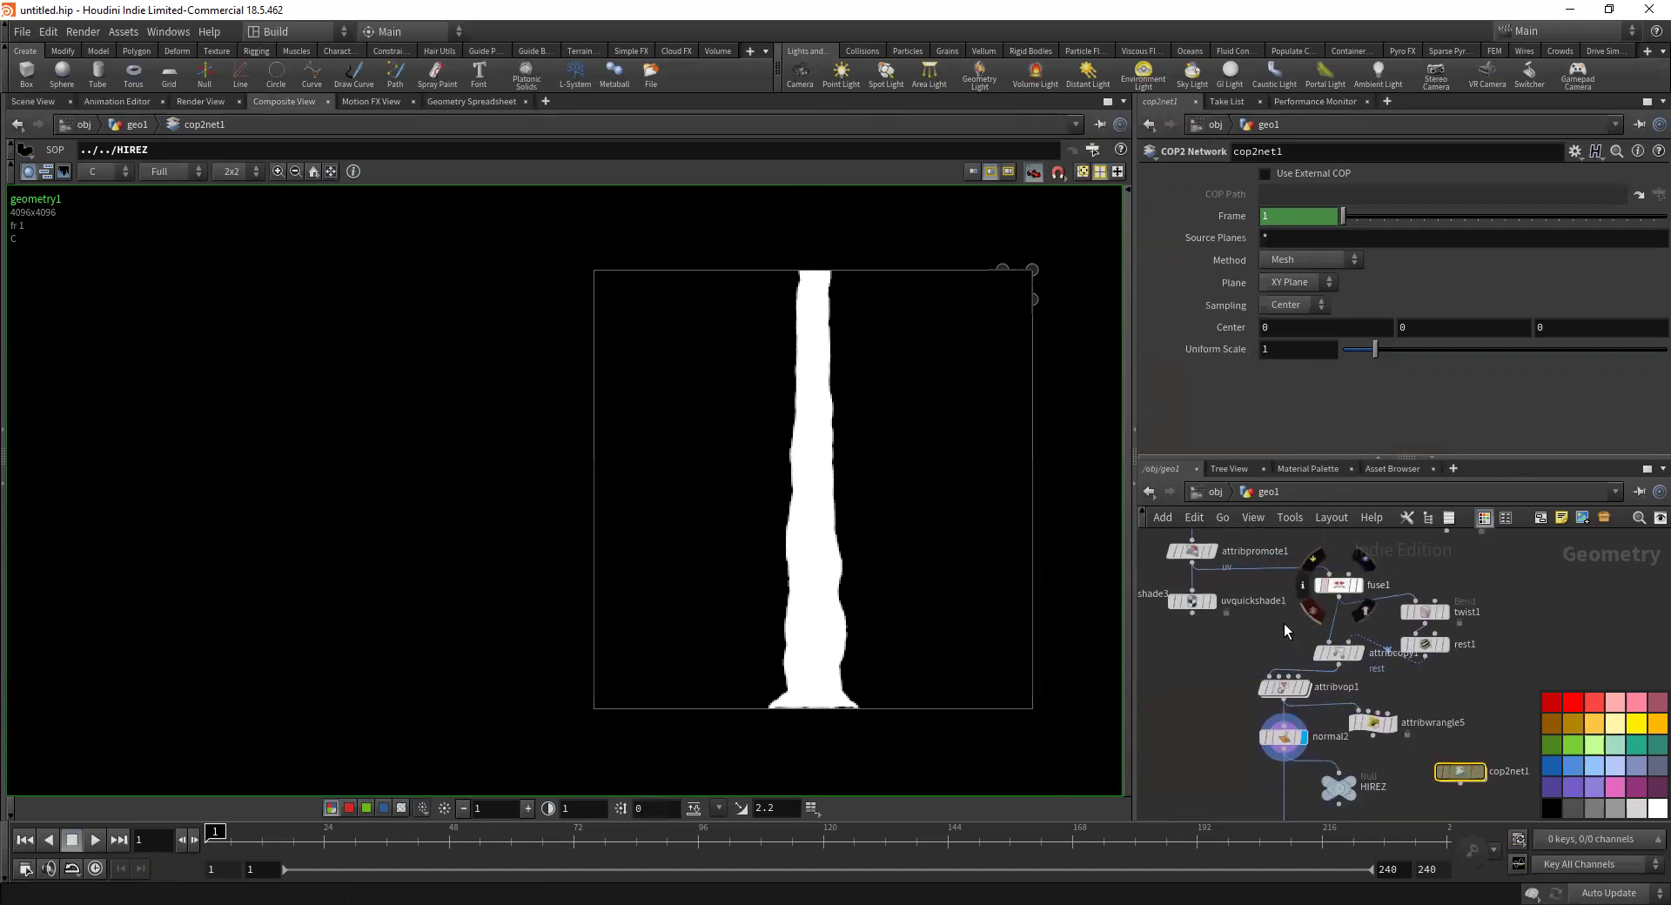
middle_click_drag(1283, 623, 1313, 594)
middle_click_drag(1423, 724, 1325, 696)
left_click_drag(1402, 707, 1400, 713)
key("Tab")
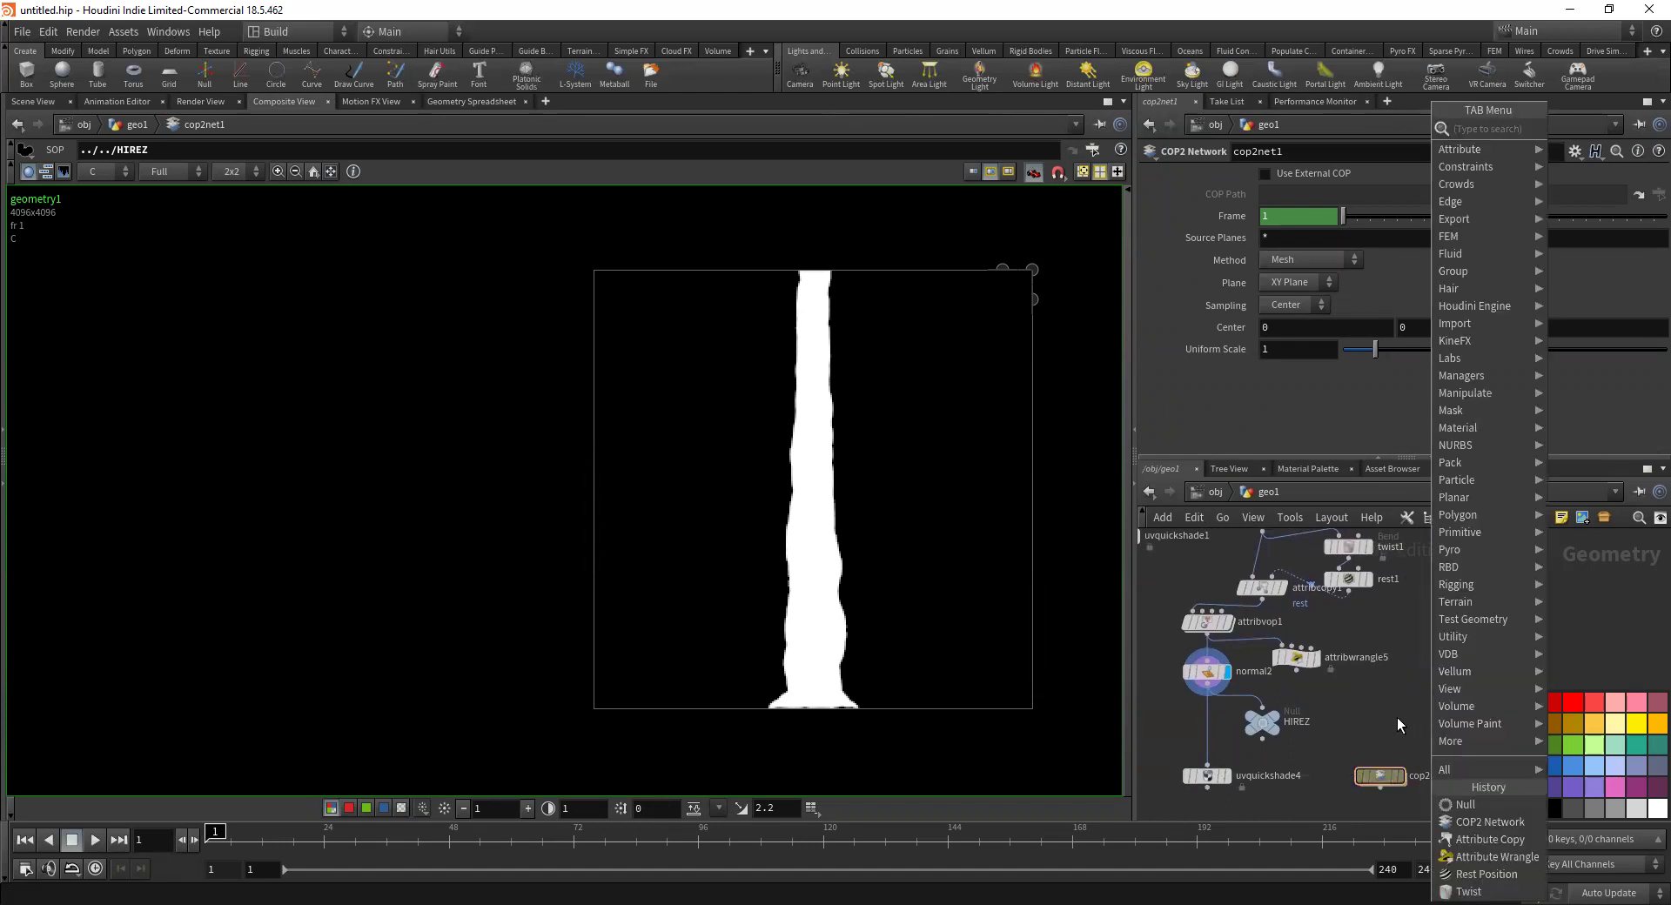
type("a")
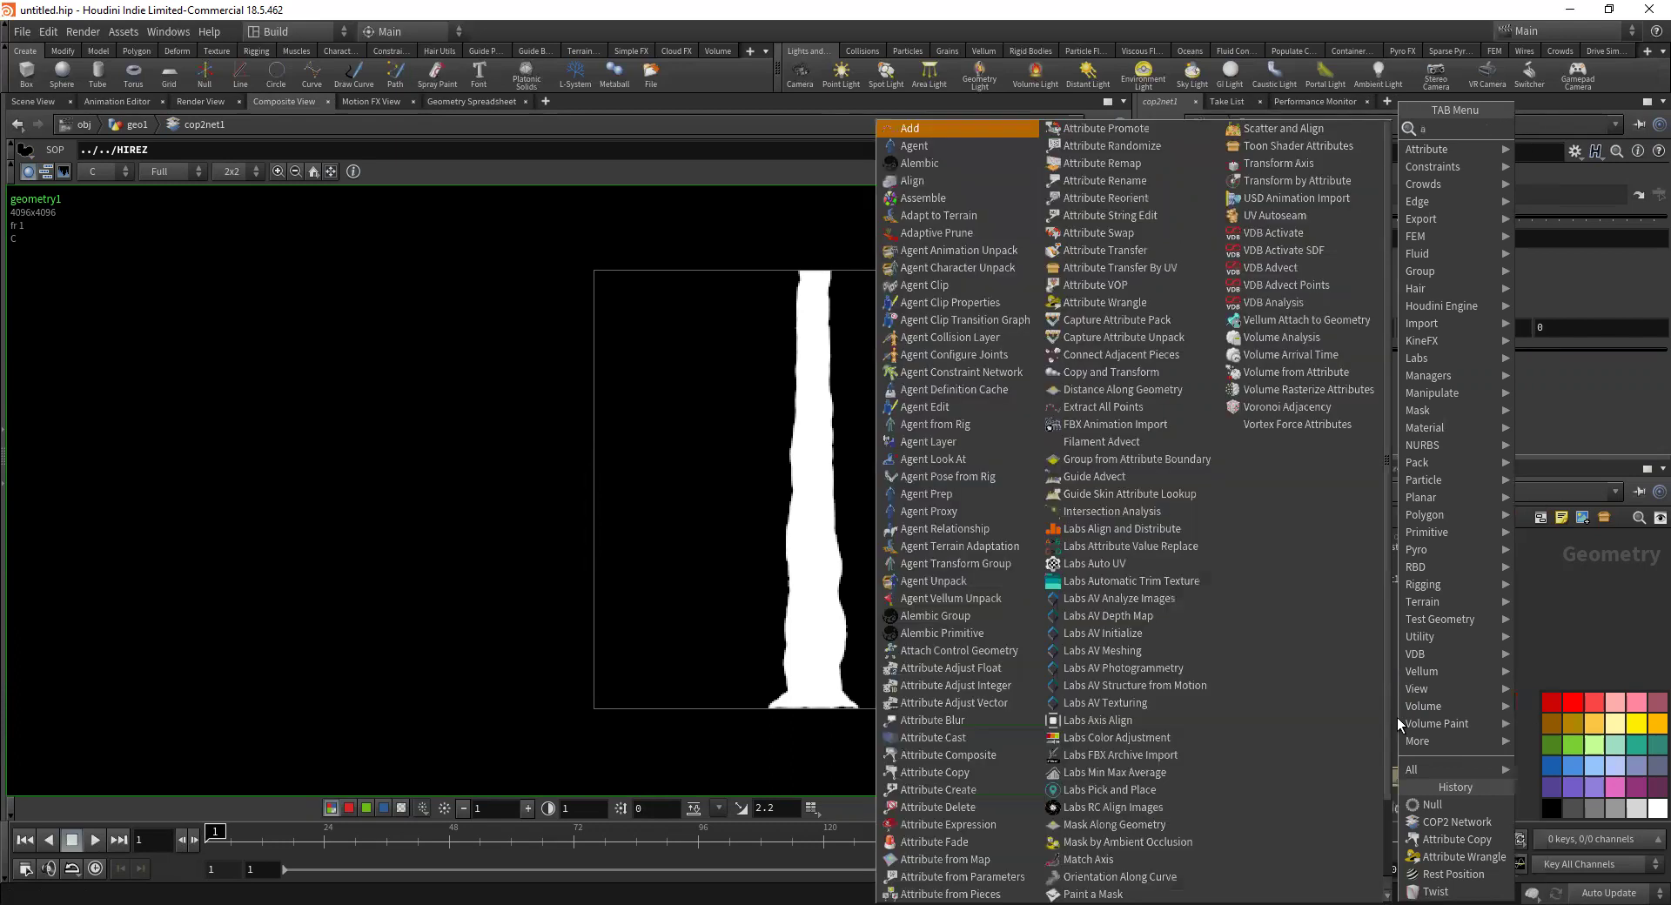
type("w")
key("Return")
key("Return")
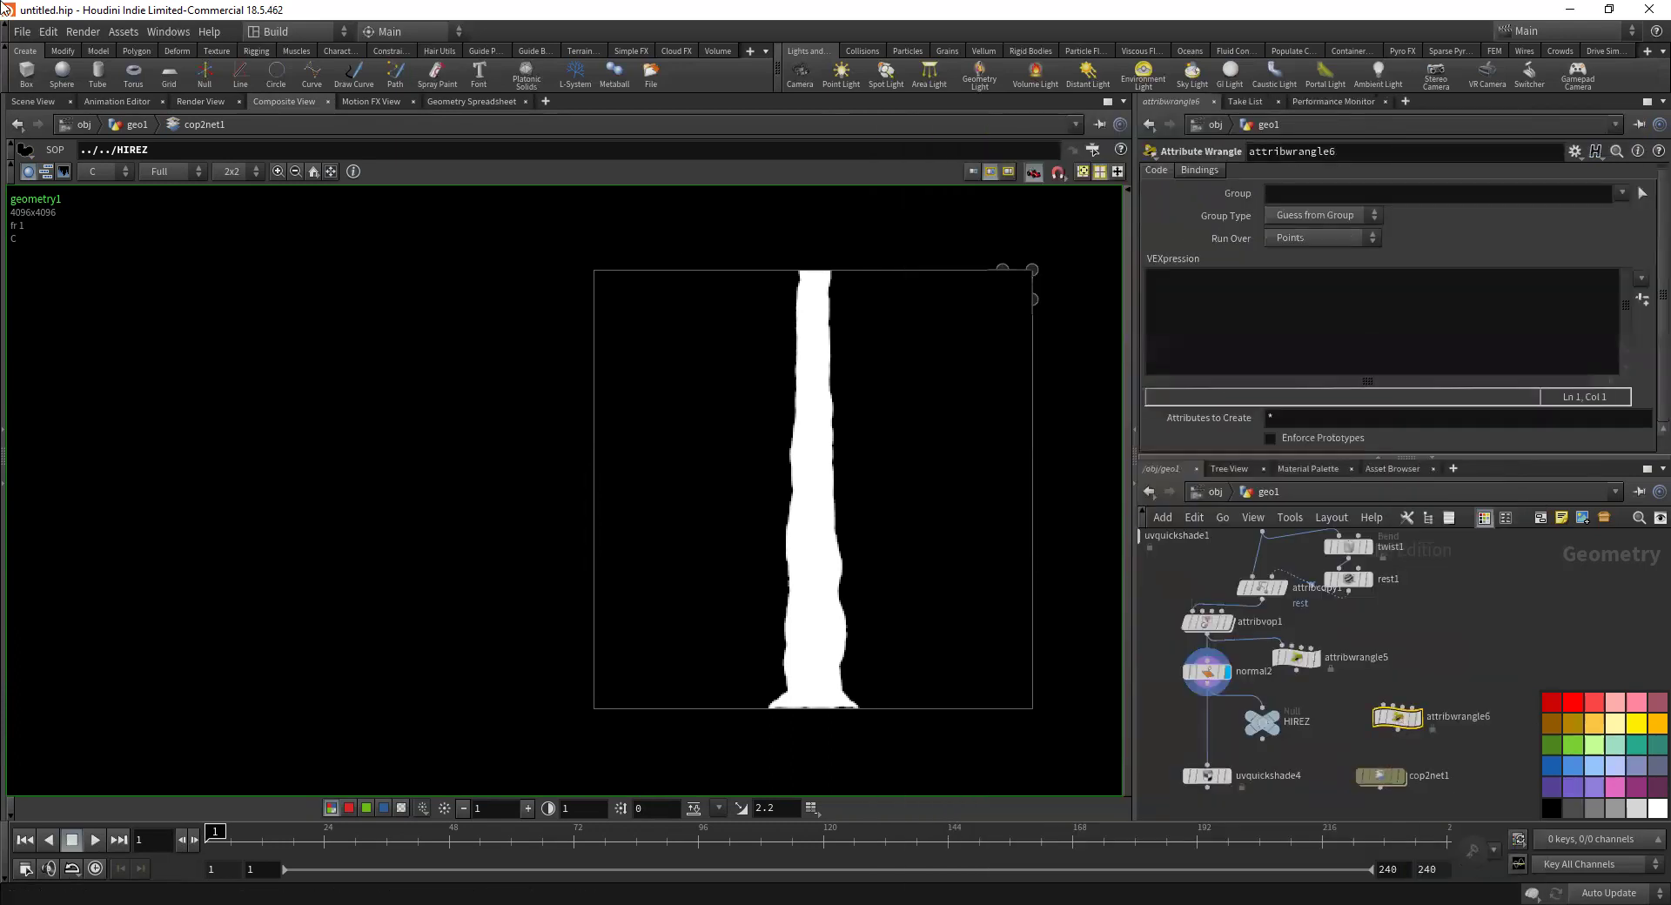
Feed attribwrangle6 from normal2, display it in the Scene View, and move cop2net1 further below it
left_click(33, 102)
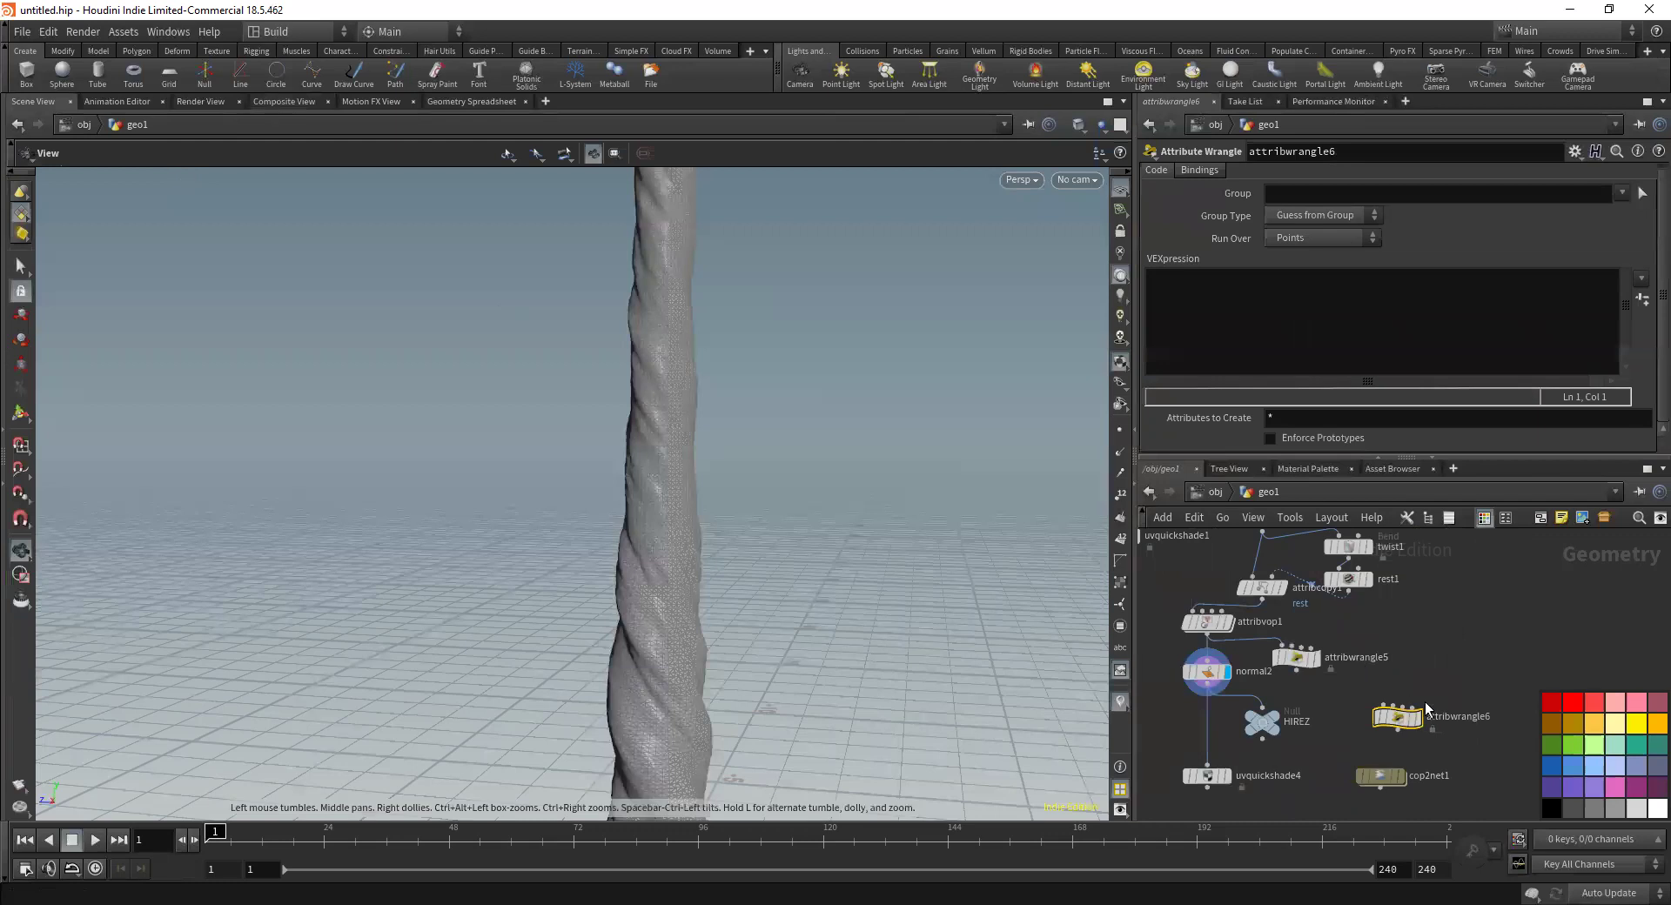
middle_click_drag(1428, 709, 1396, 650)
mouse_move(1378, 662)
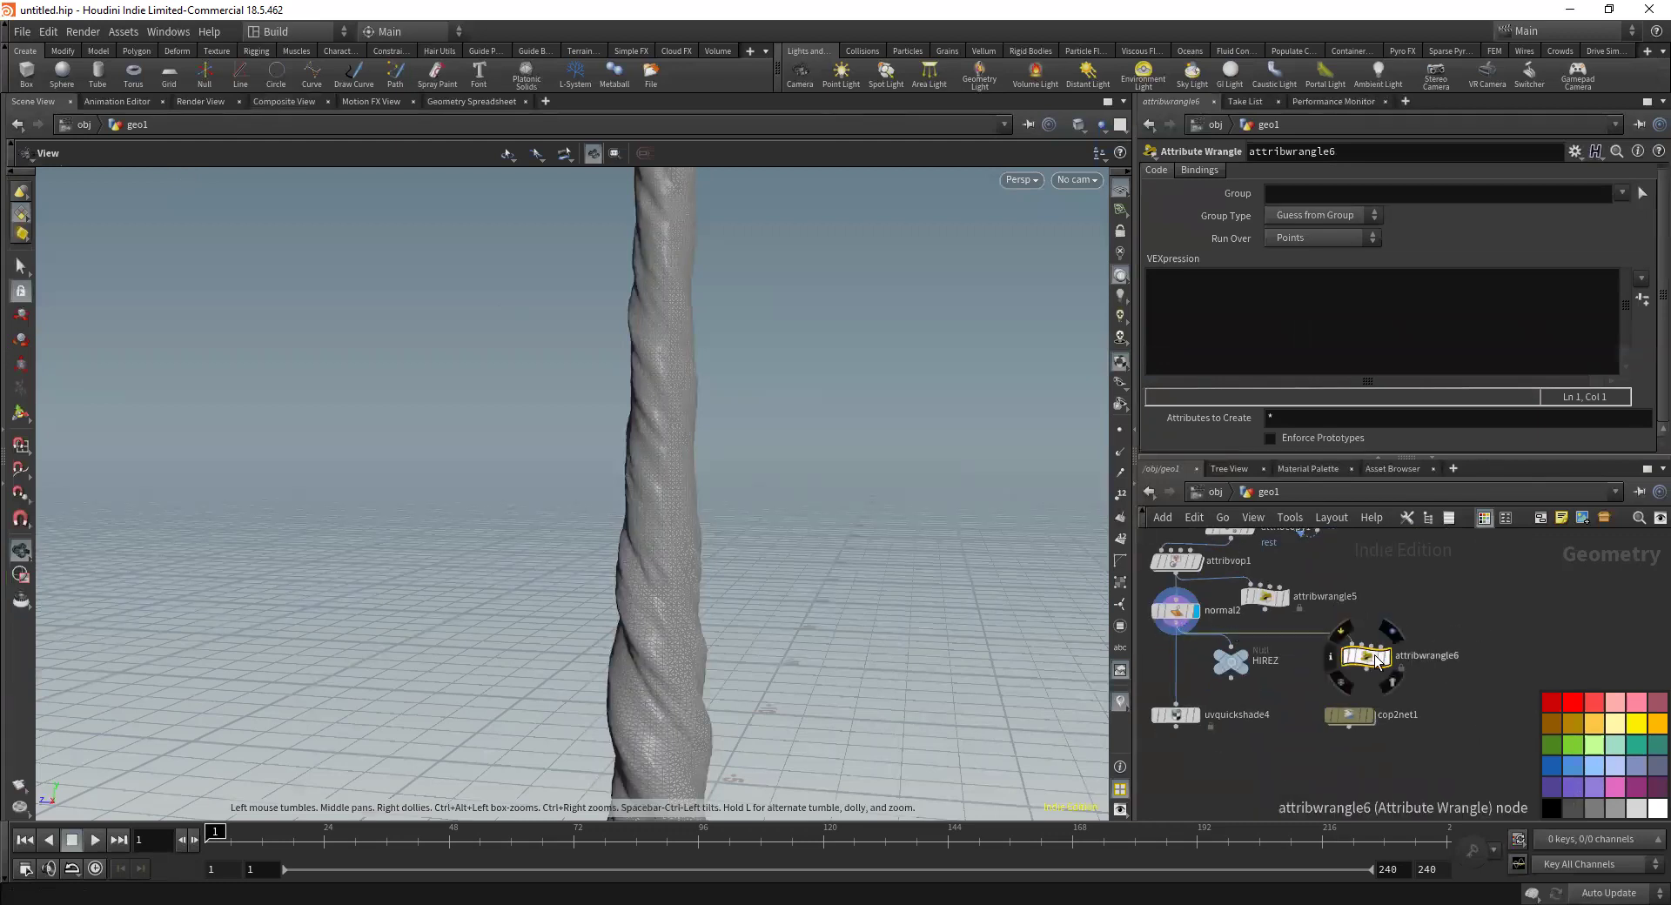
left_click(1391, 631)
scroll(1381, 607, "down", 4)
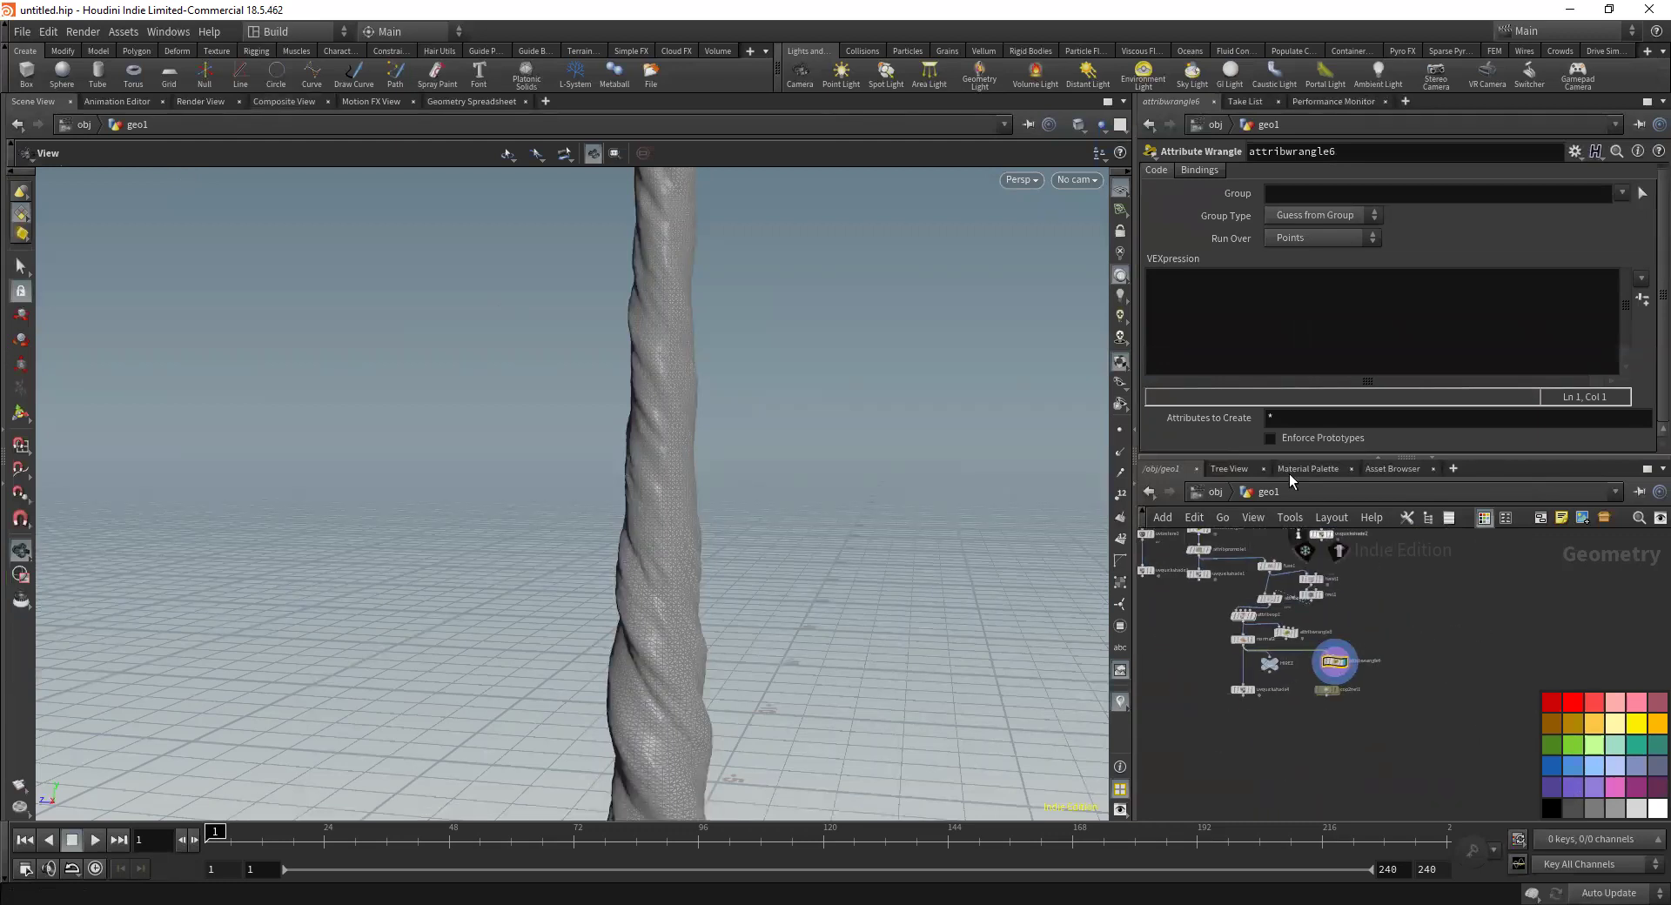
left_click_drag(1327, 690, 1336, 712)
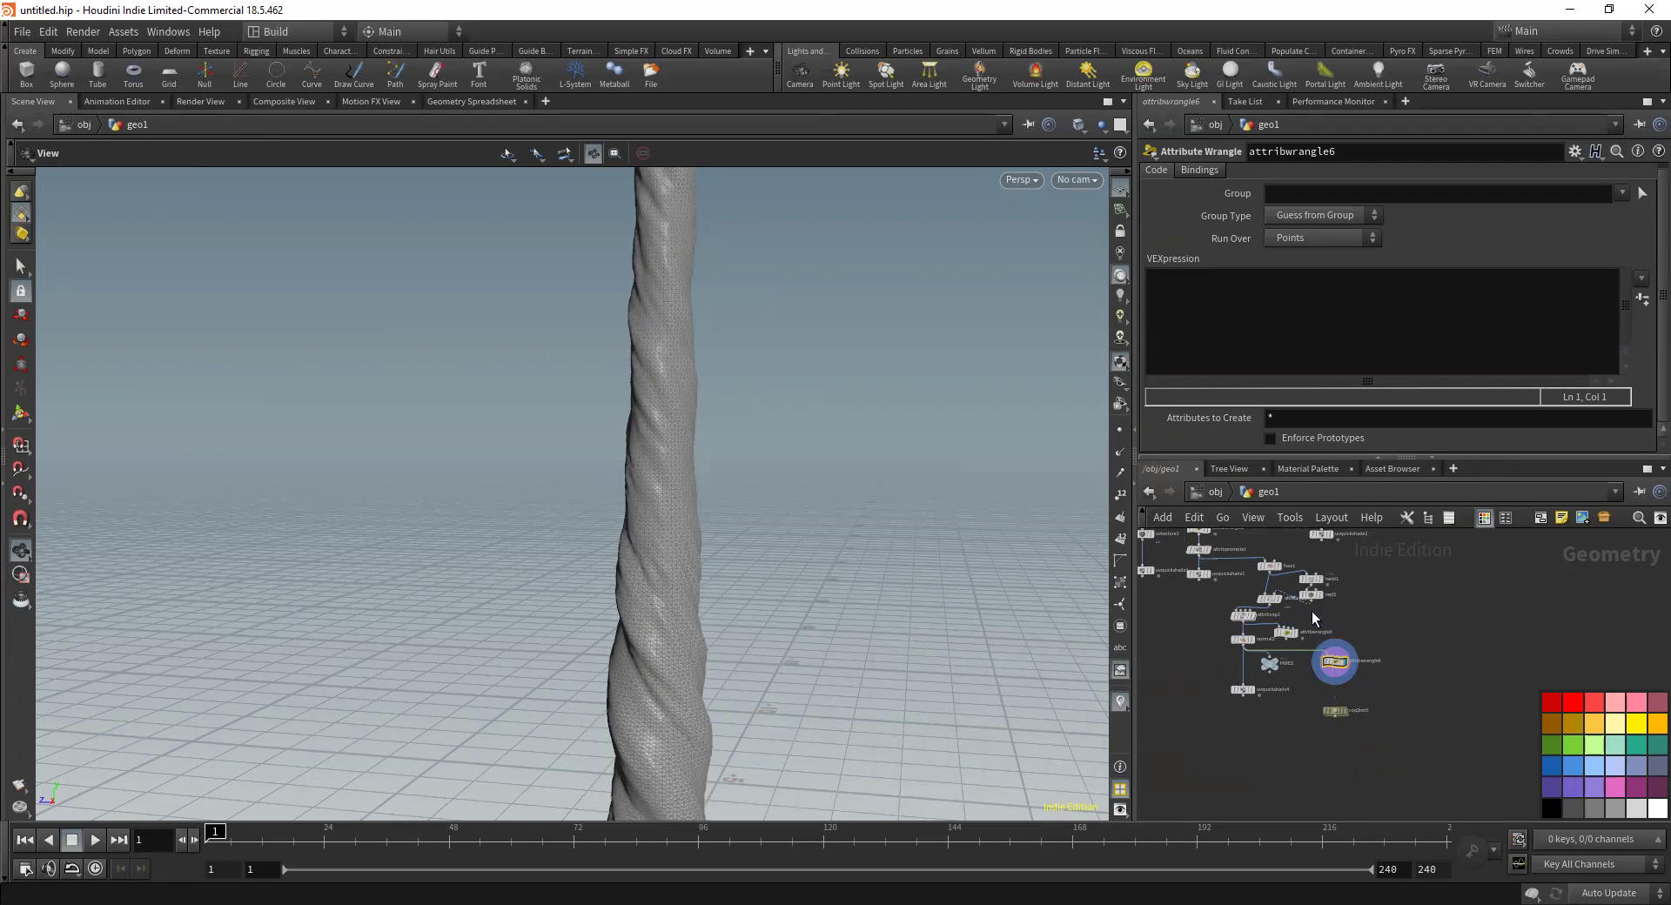
scroll(701, 365, "down", 5)
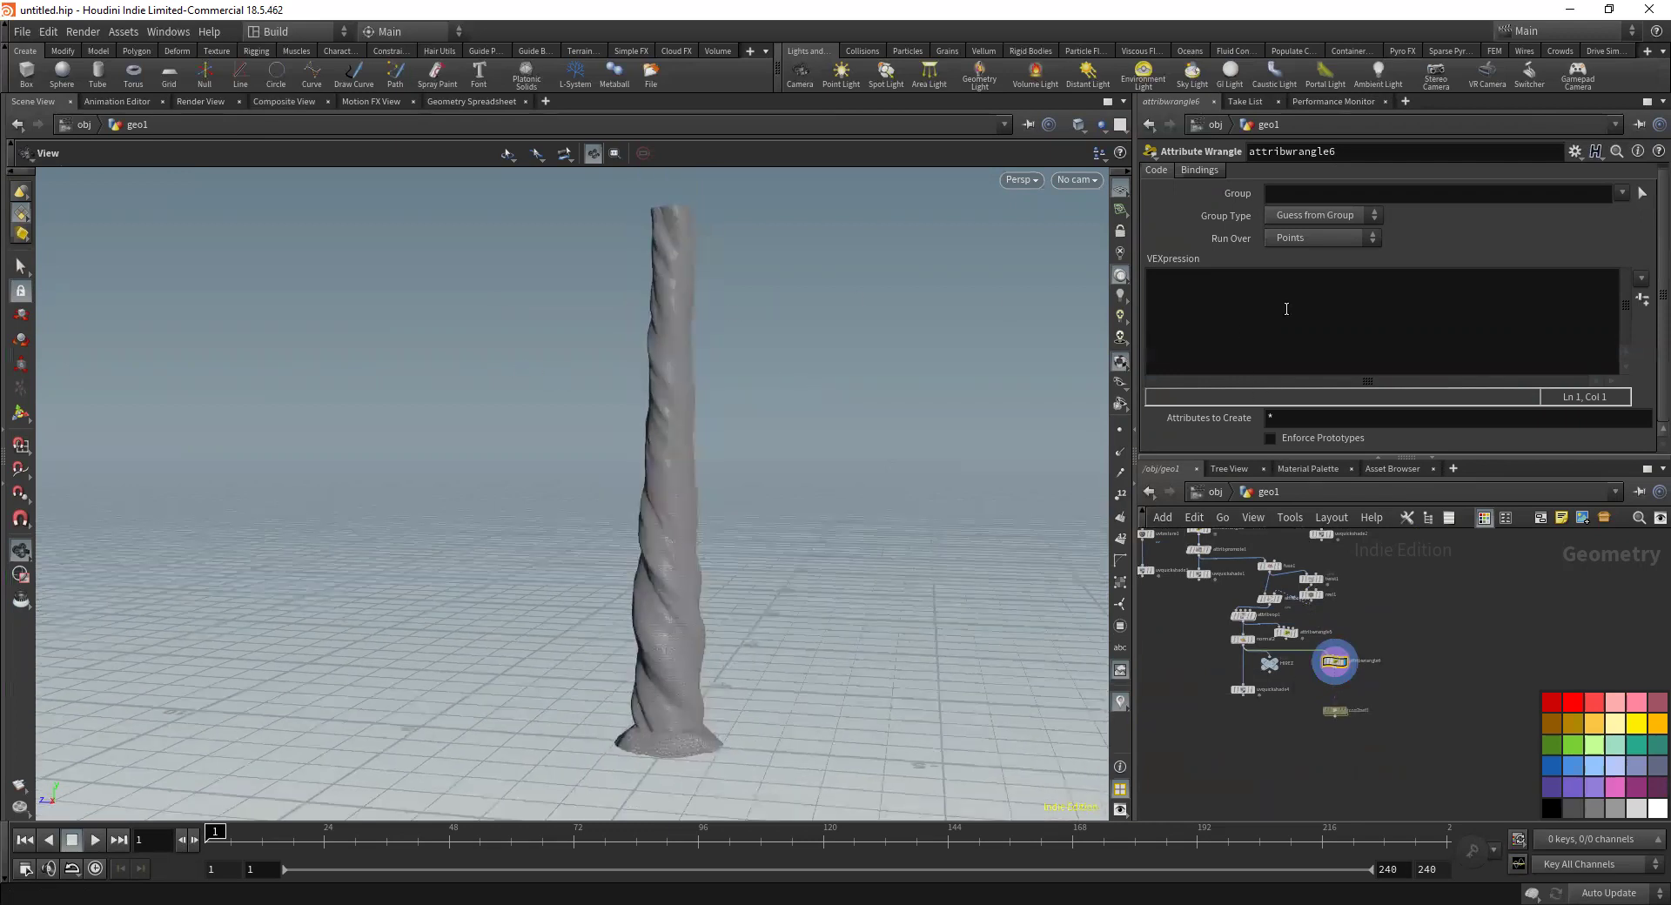
left_click(1179, 288)
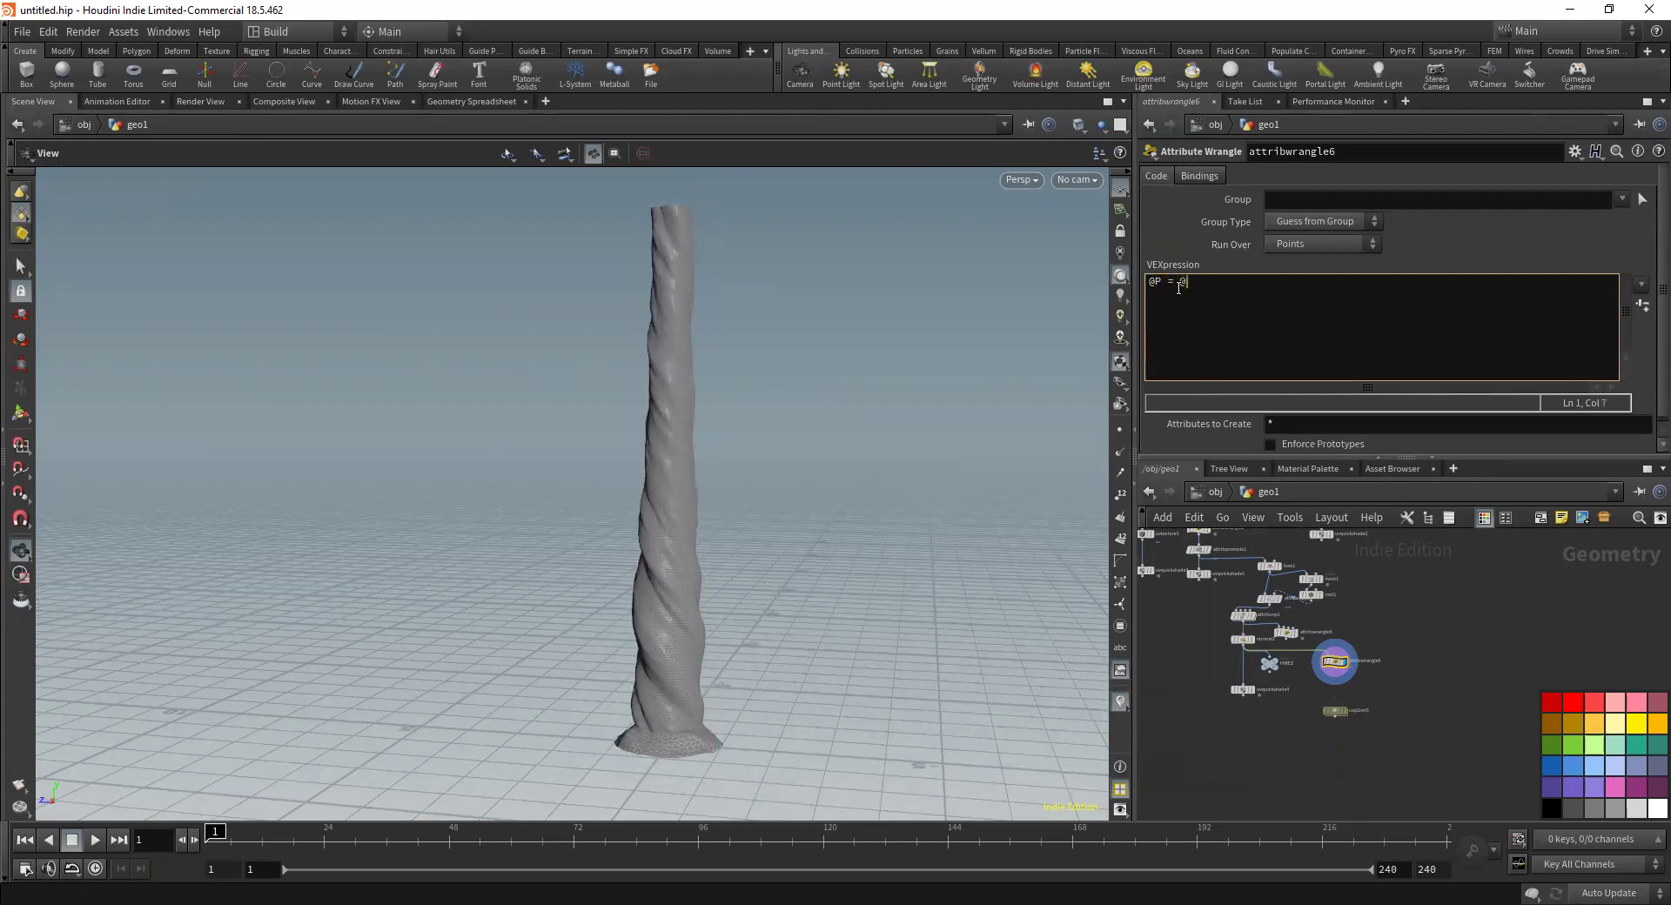
type("@P = @uv;")
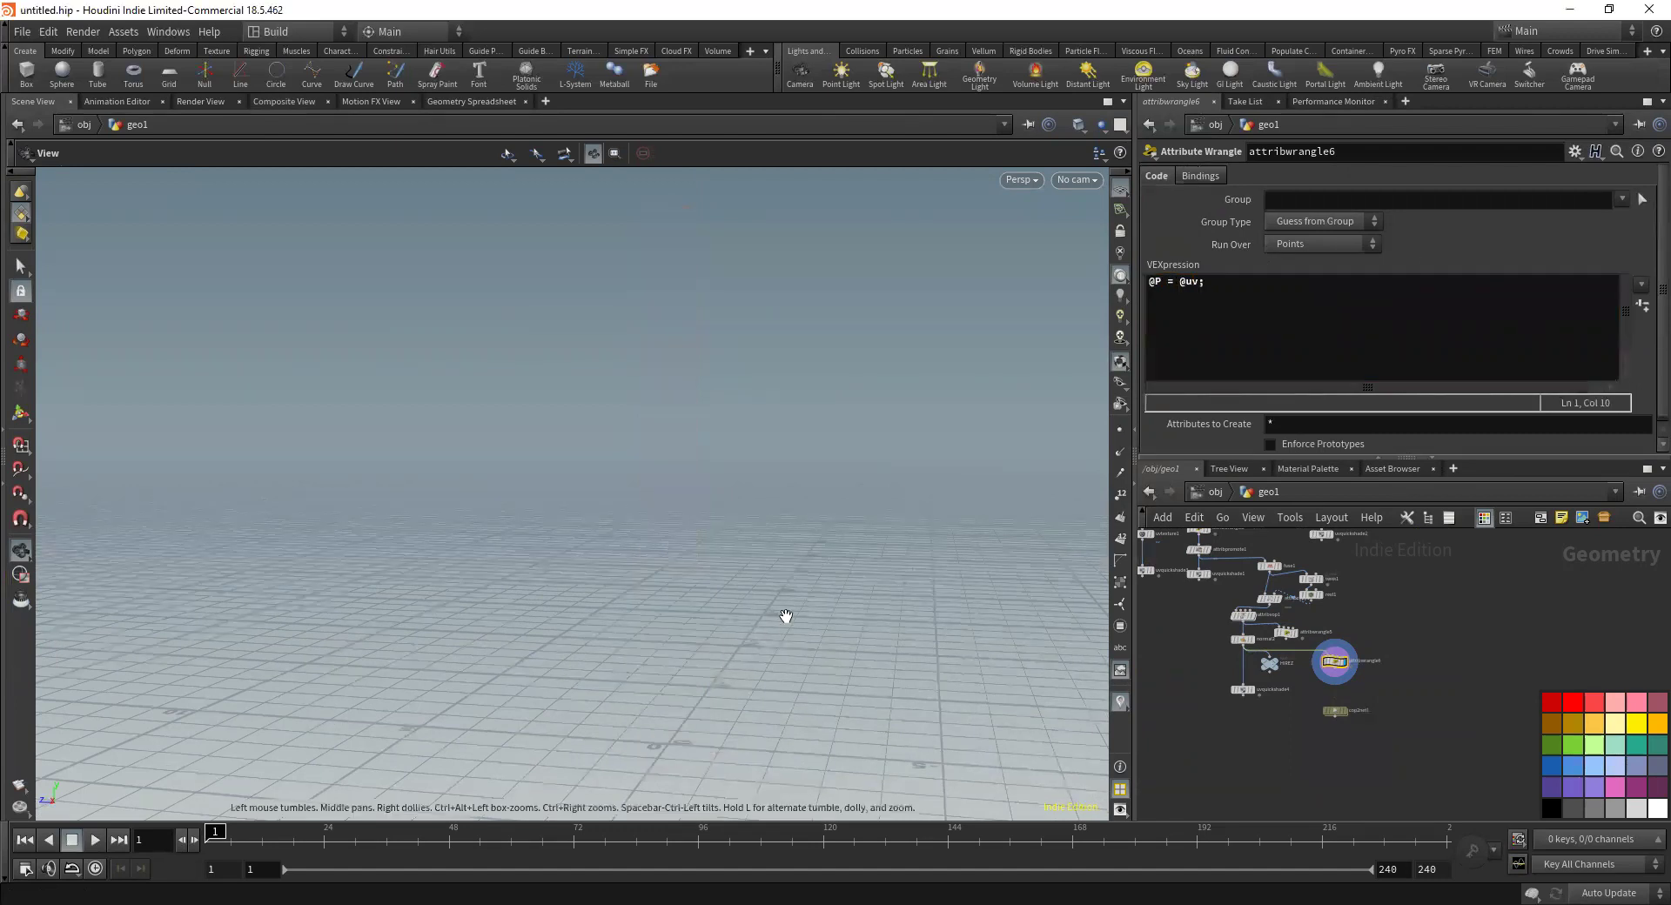
type("f")
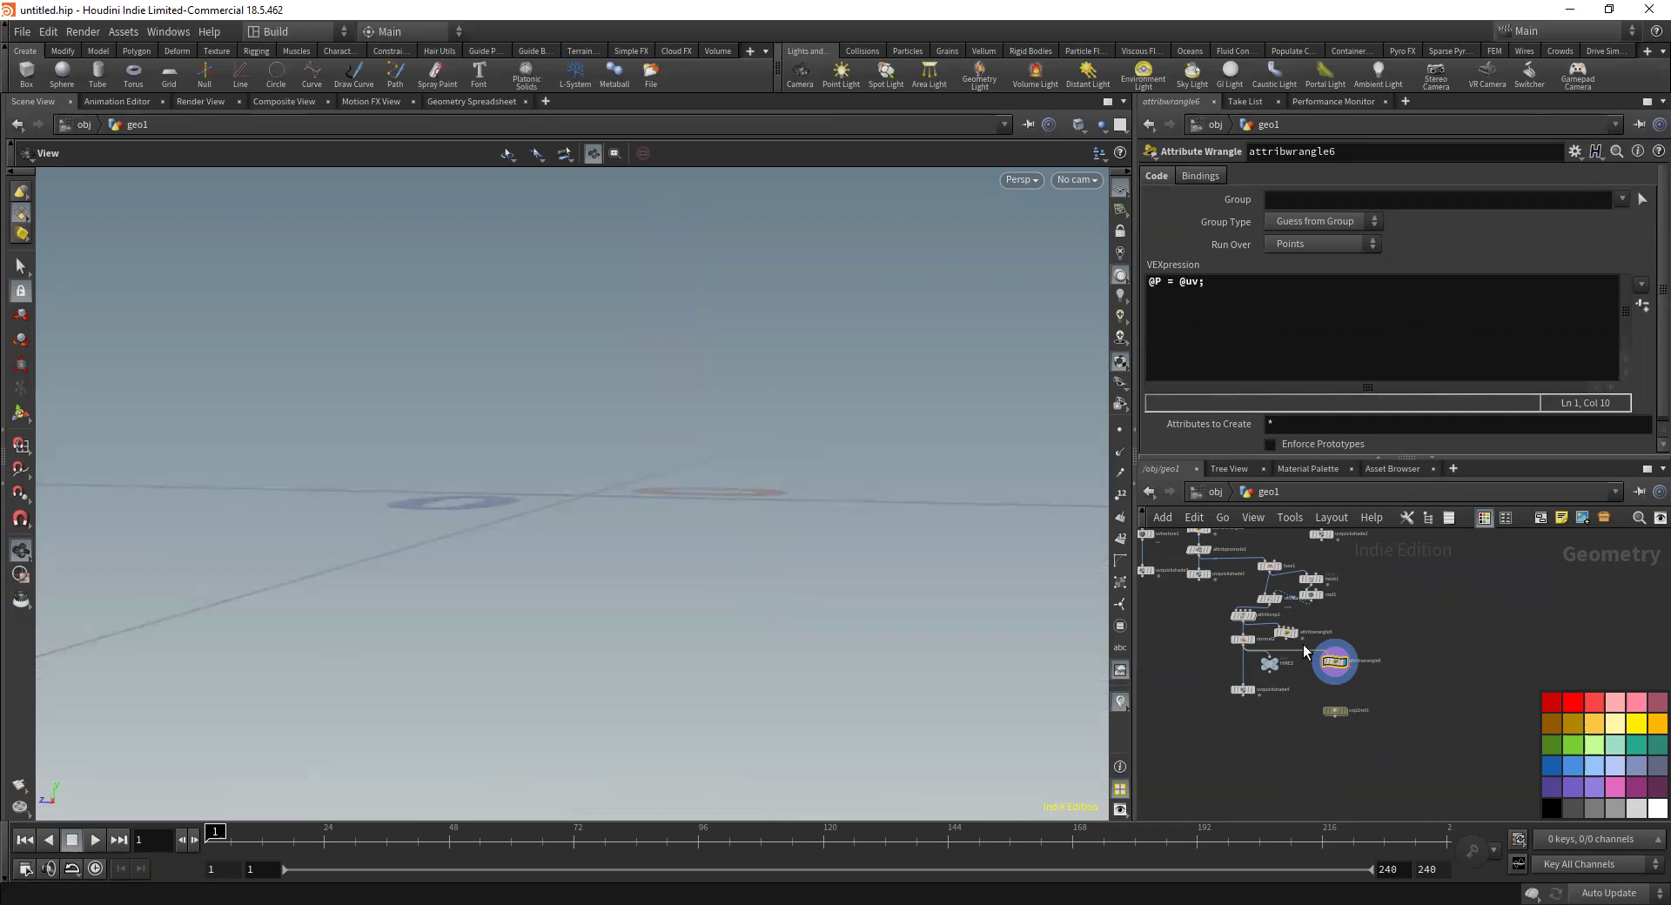
Set attribwrangle6 to run over Vertices and reopen its Run Over choices
scroll(1305, 653, "up", 3)
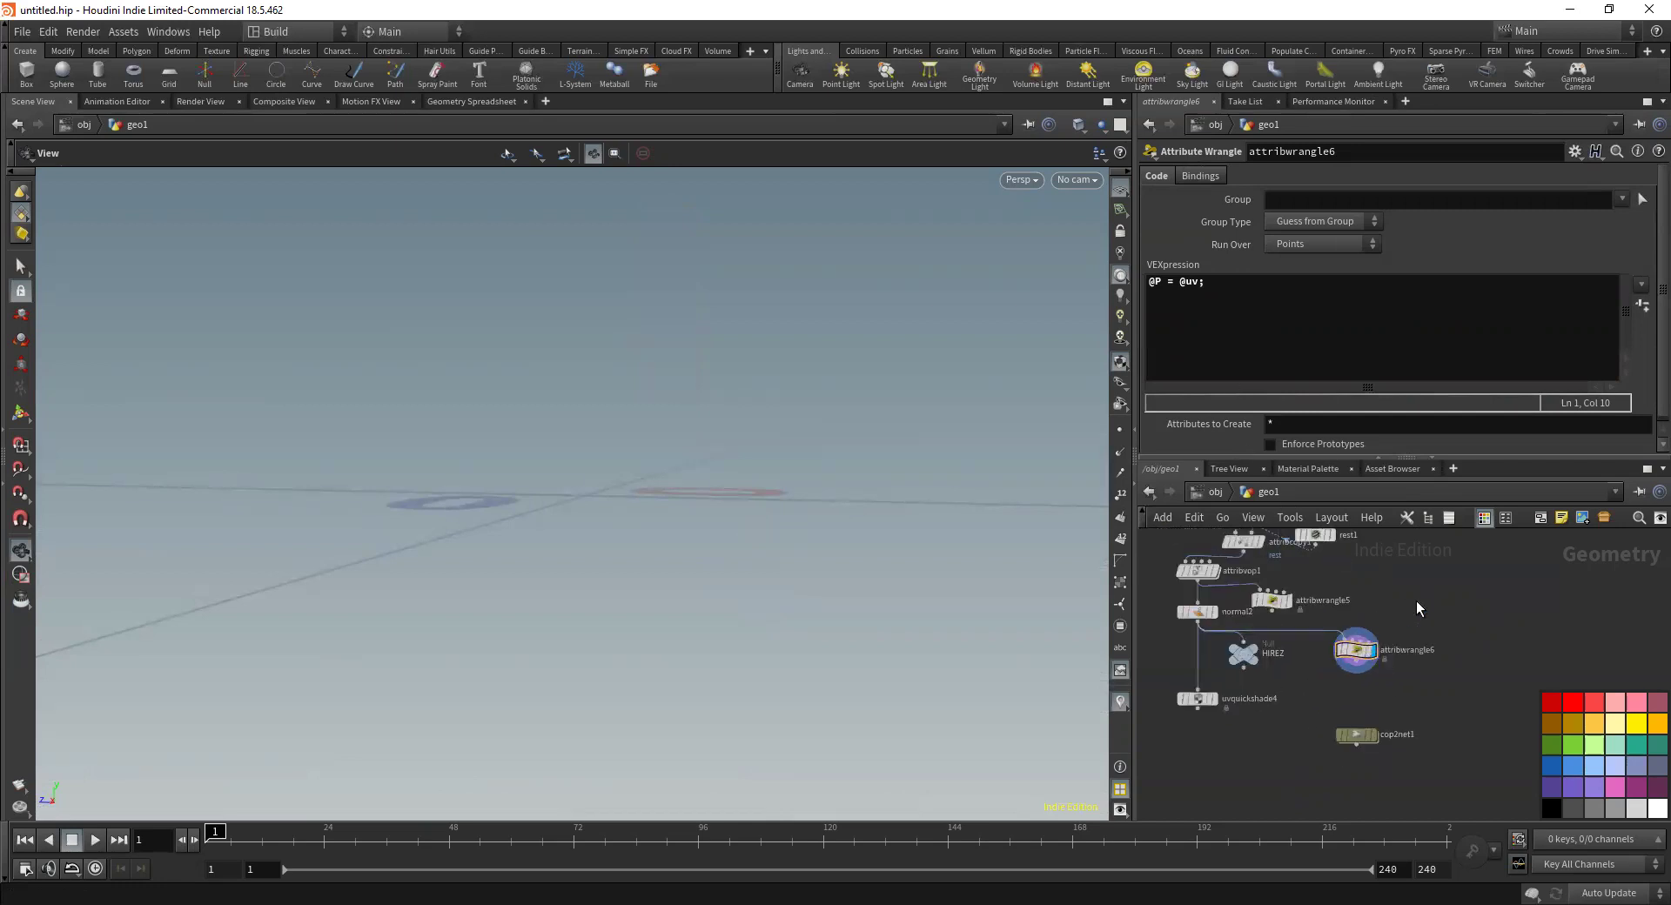
left_click(1294, 245)
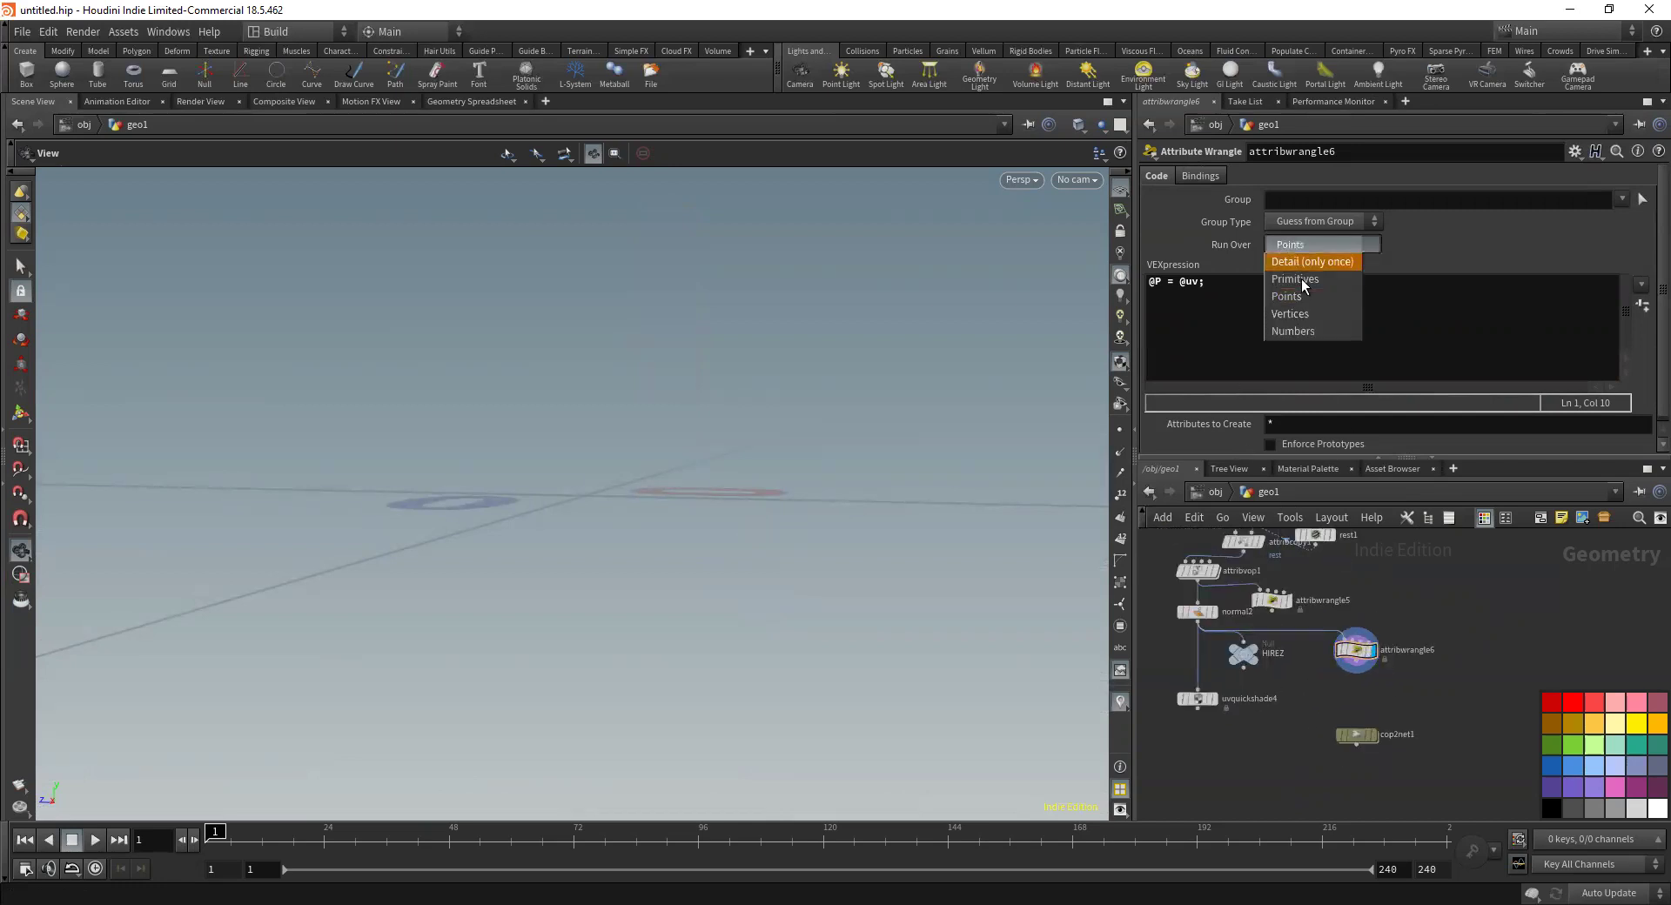
left_click(1306, 315)
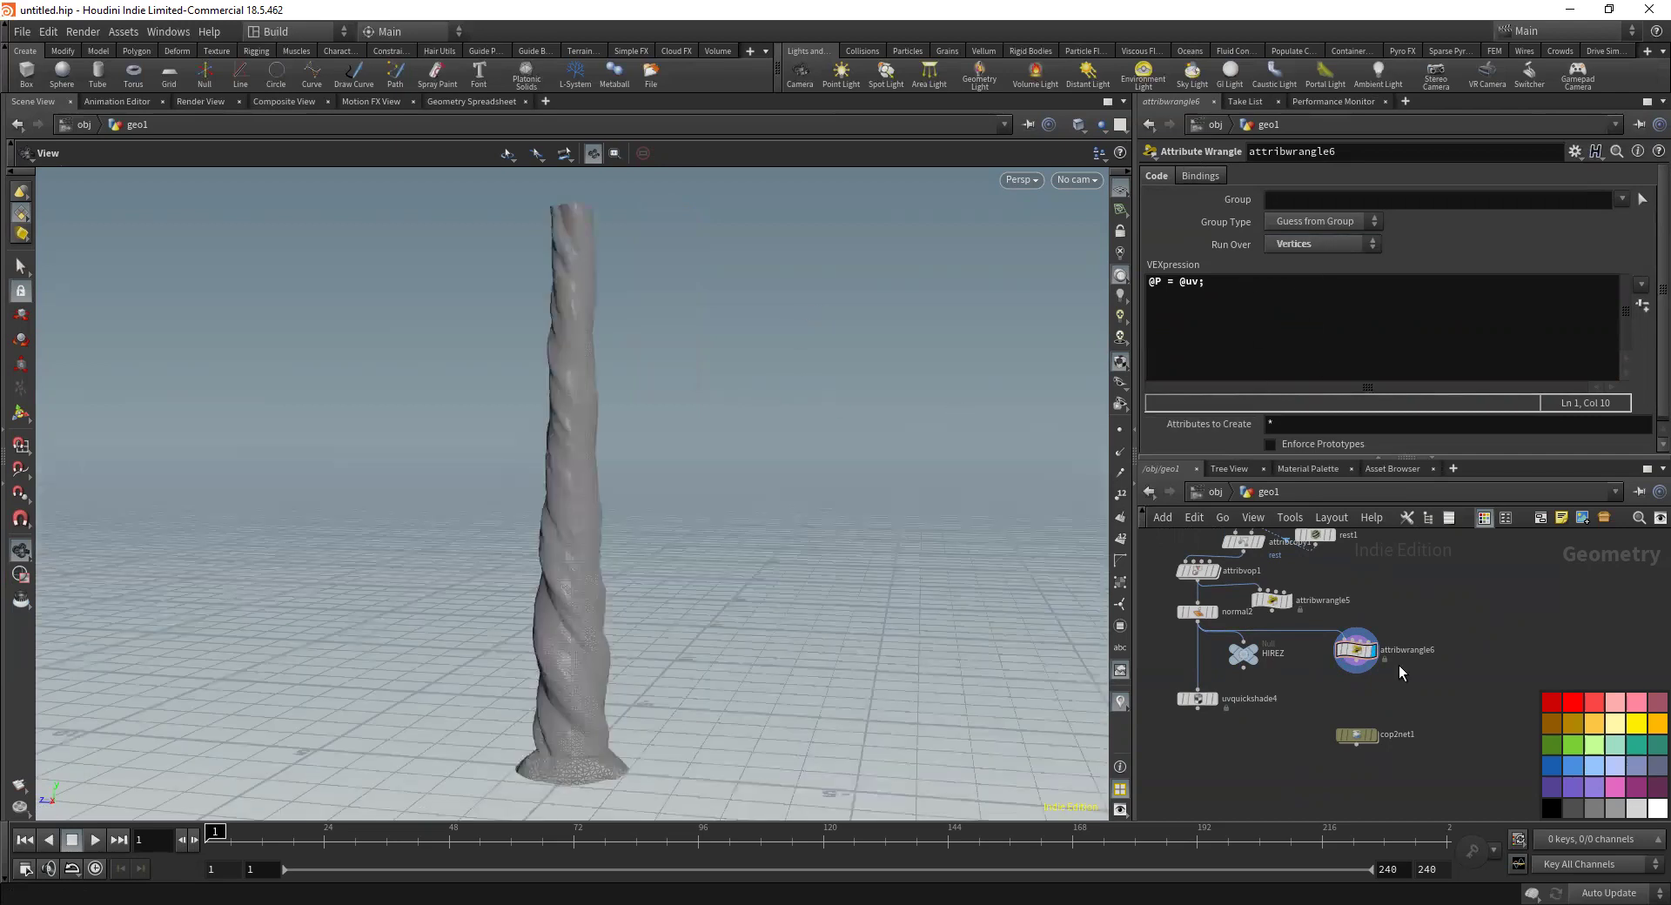
left_click(1356, 651)
left_click(1293, 245)
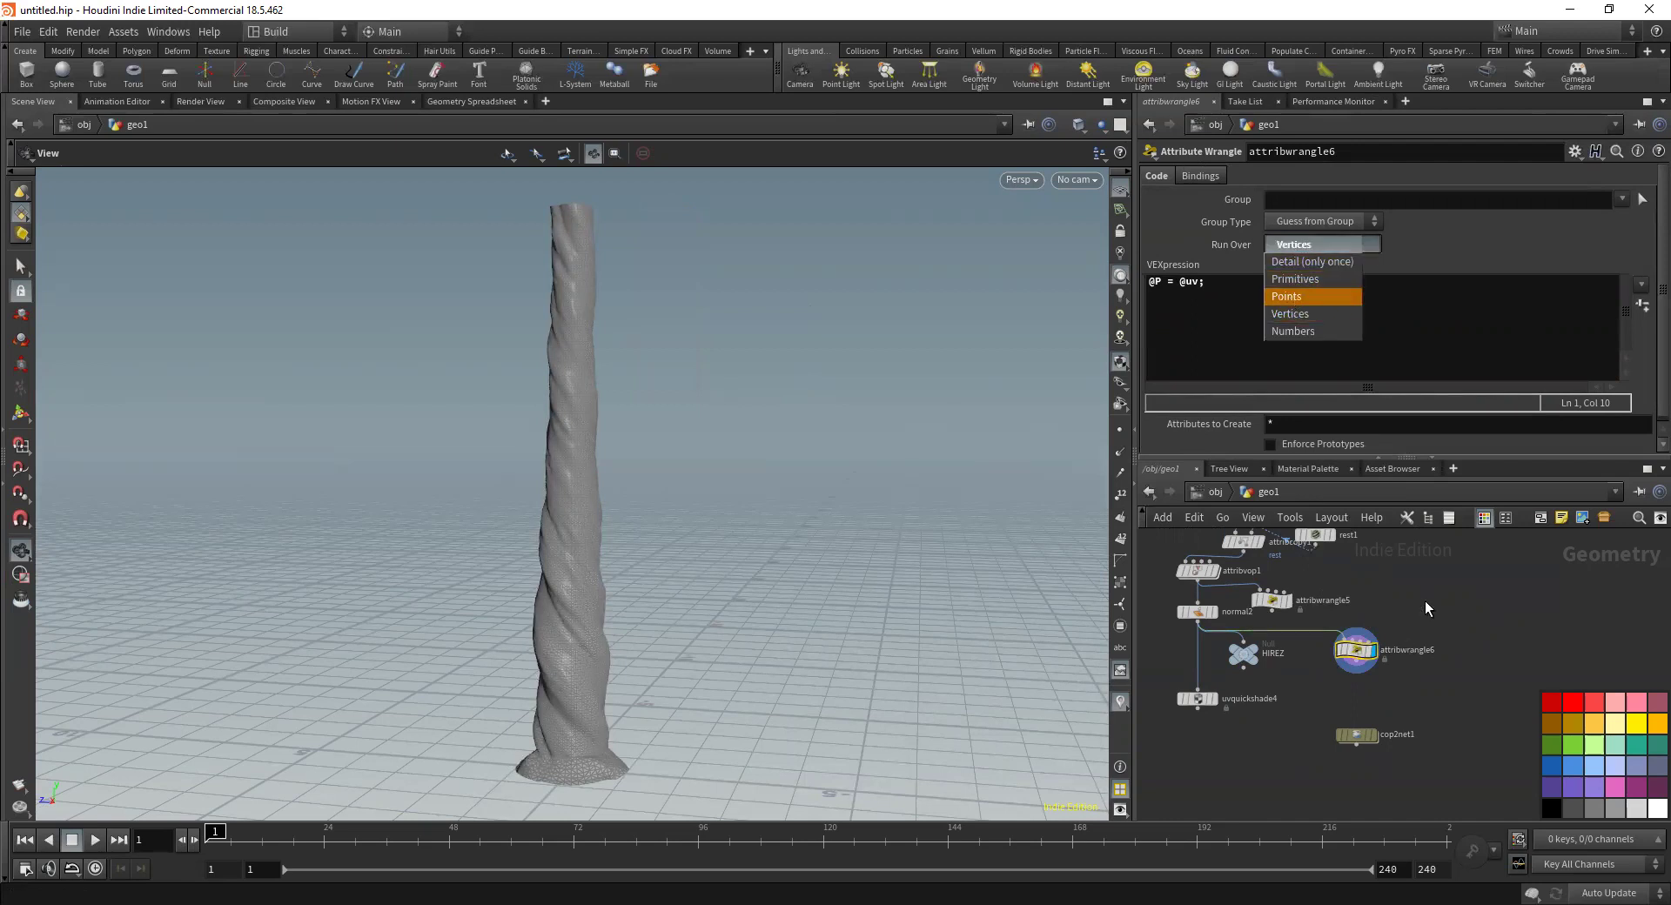
Set attribwrangle6 to run over points and insert an Attribute Promote node between normal2 and attribwrangle6
key("Return")
key("Tab")
type("atp")
key("Down")
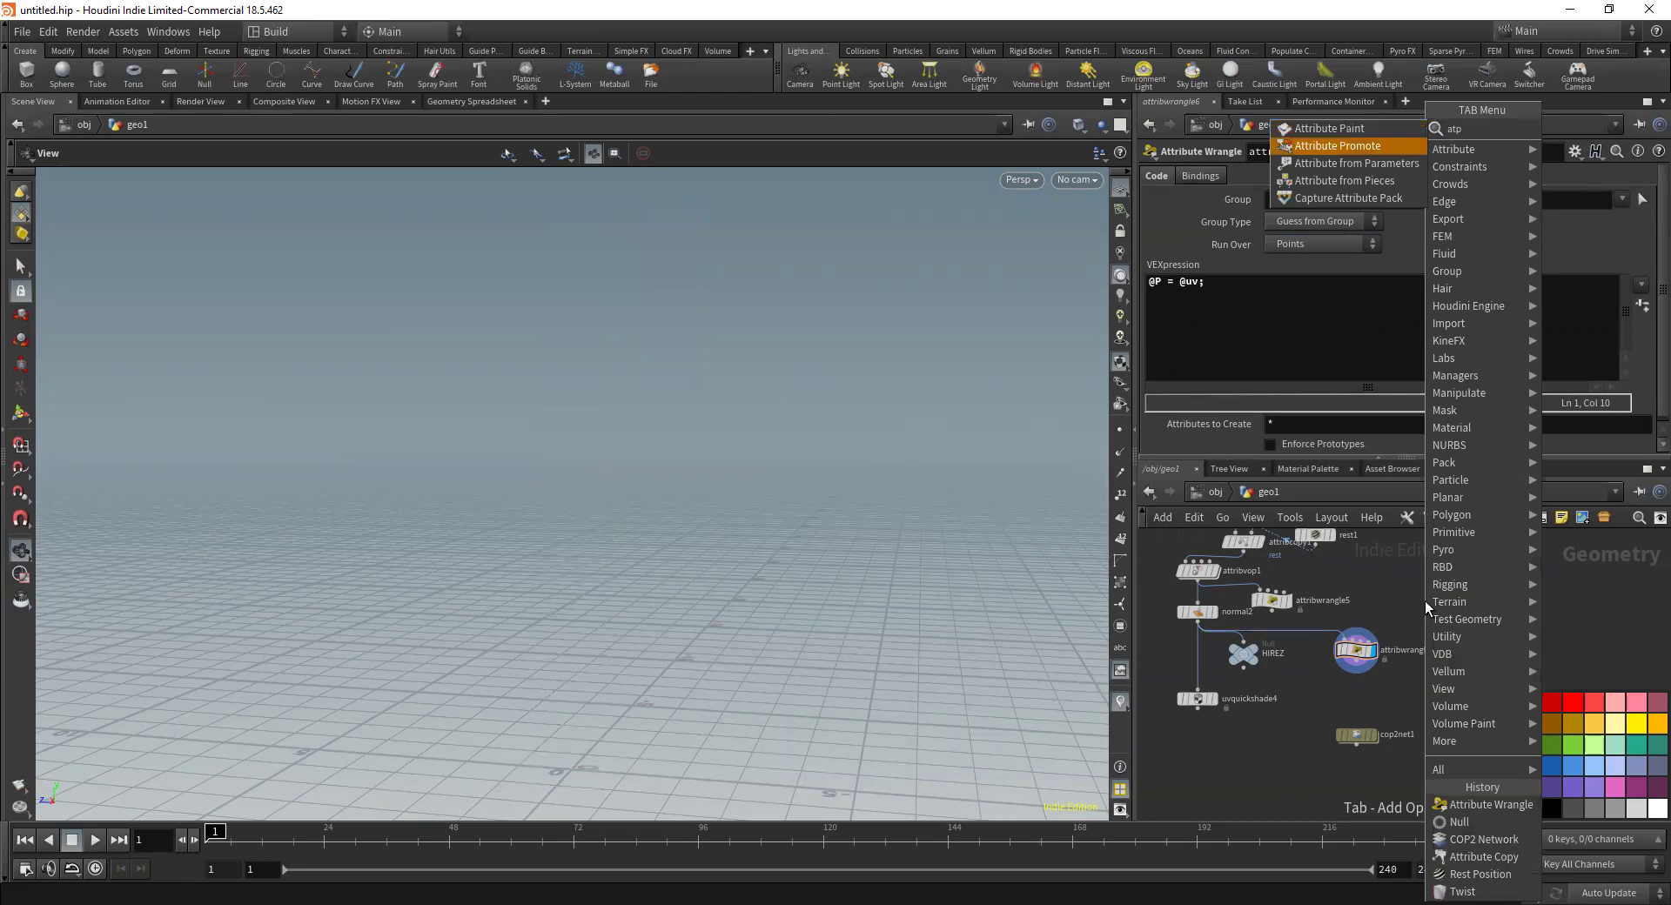
key("Return")
left_click(1332, 639)
left_click_drag(1334, 638, 1357, 641)
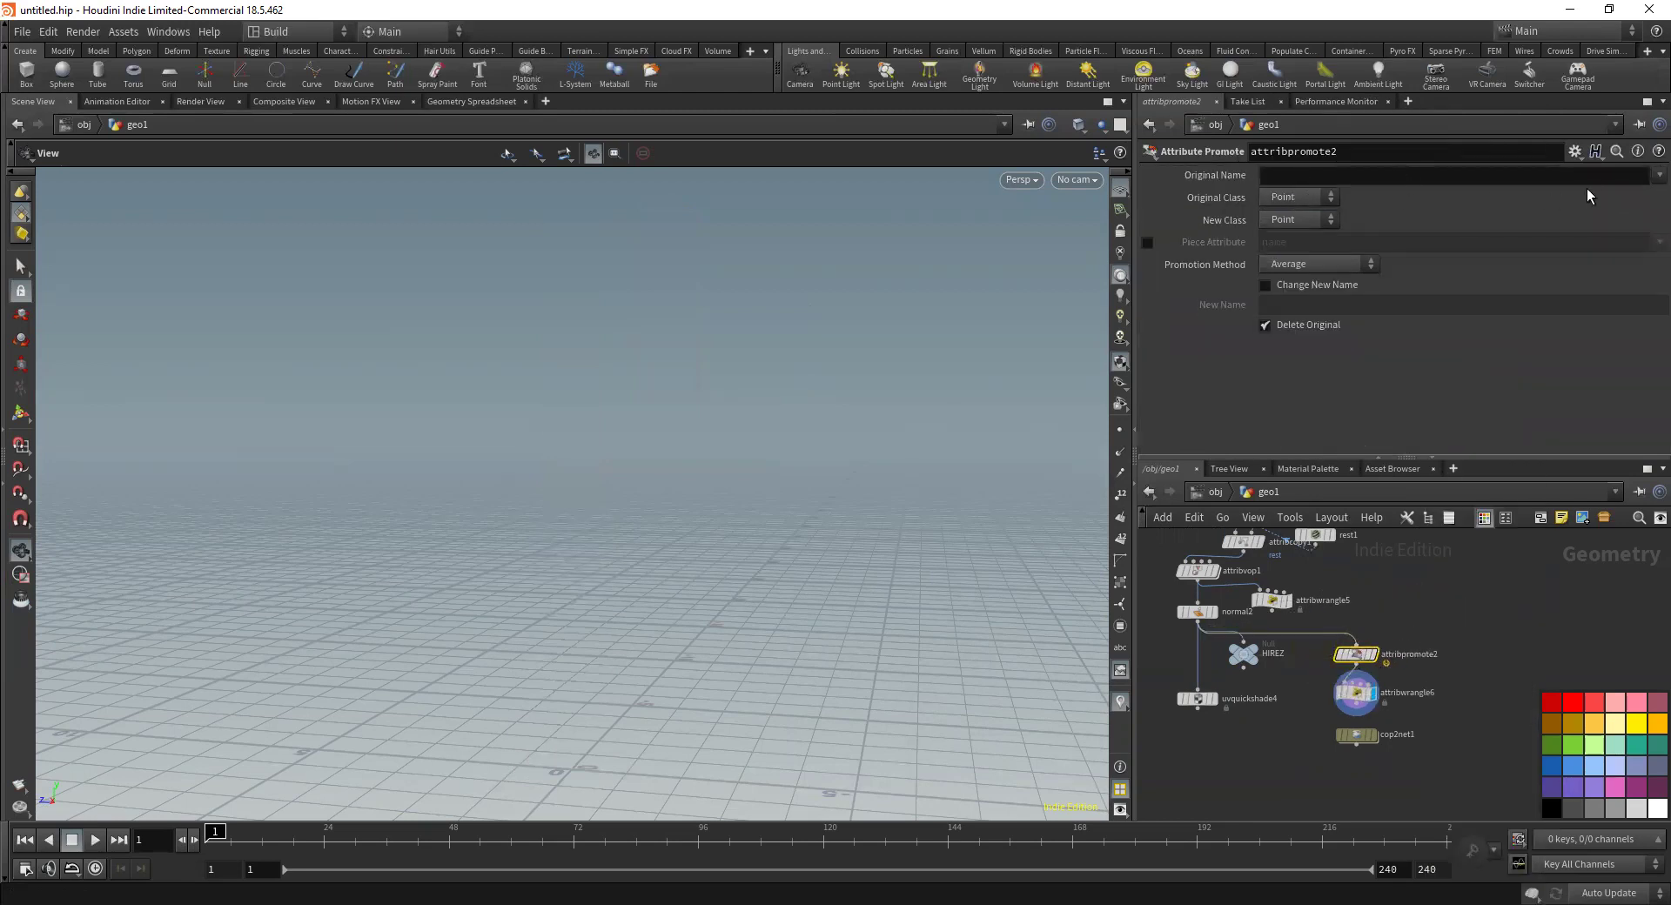
Set the new Attribute Promote to convert the uv attribute from vertex to point class
left_click(1264, 195)
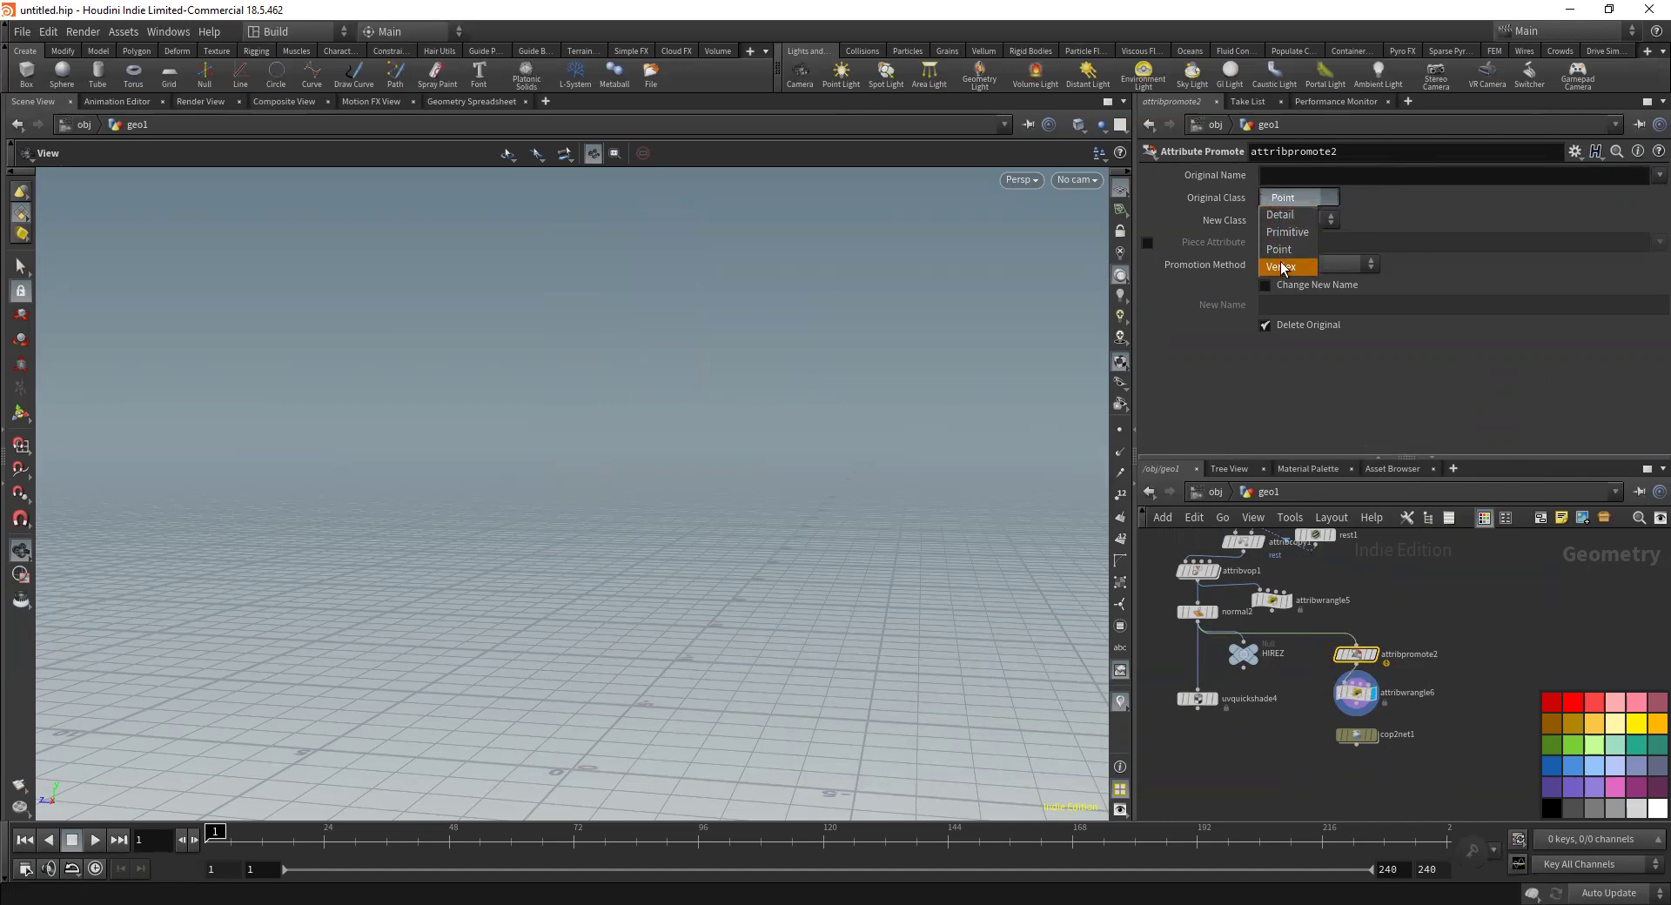
left_click(1659, 175)
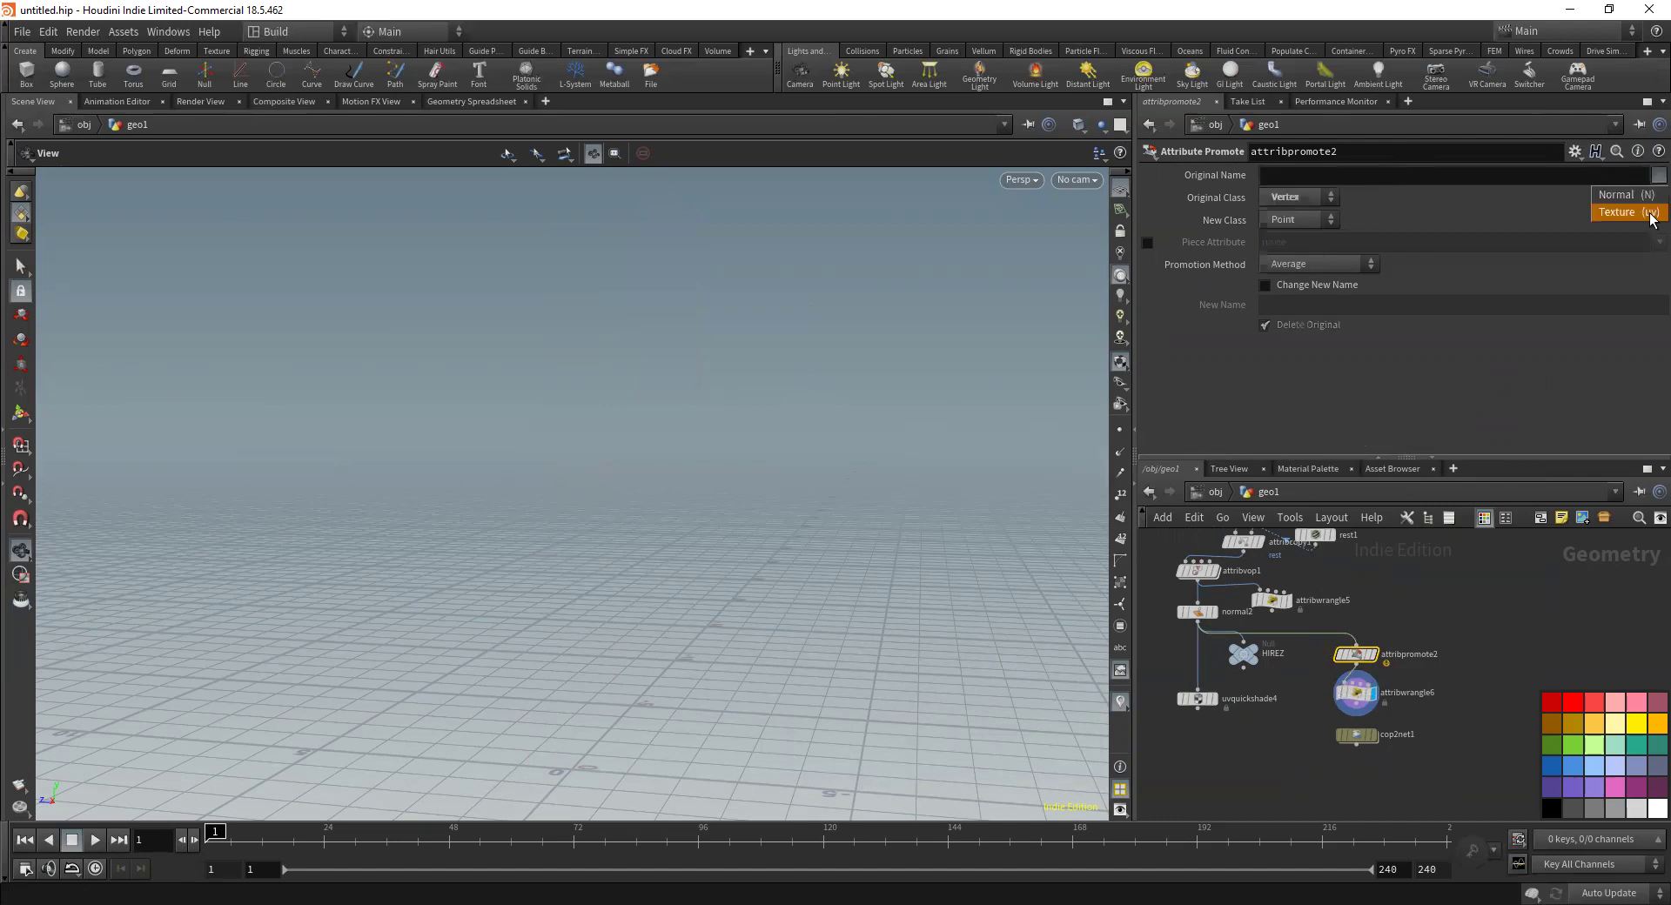
left_click_drag(667, 375, 958, 340)
middle_click_drag(870, 348, 851, 448)
scroll(884, 487, "down", 8)
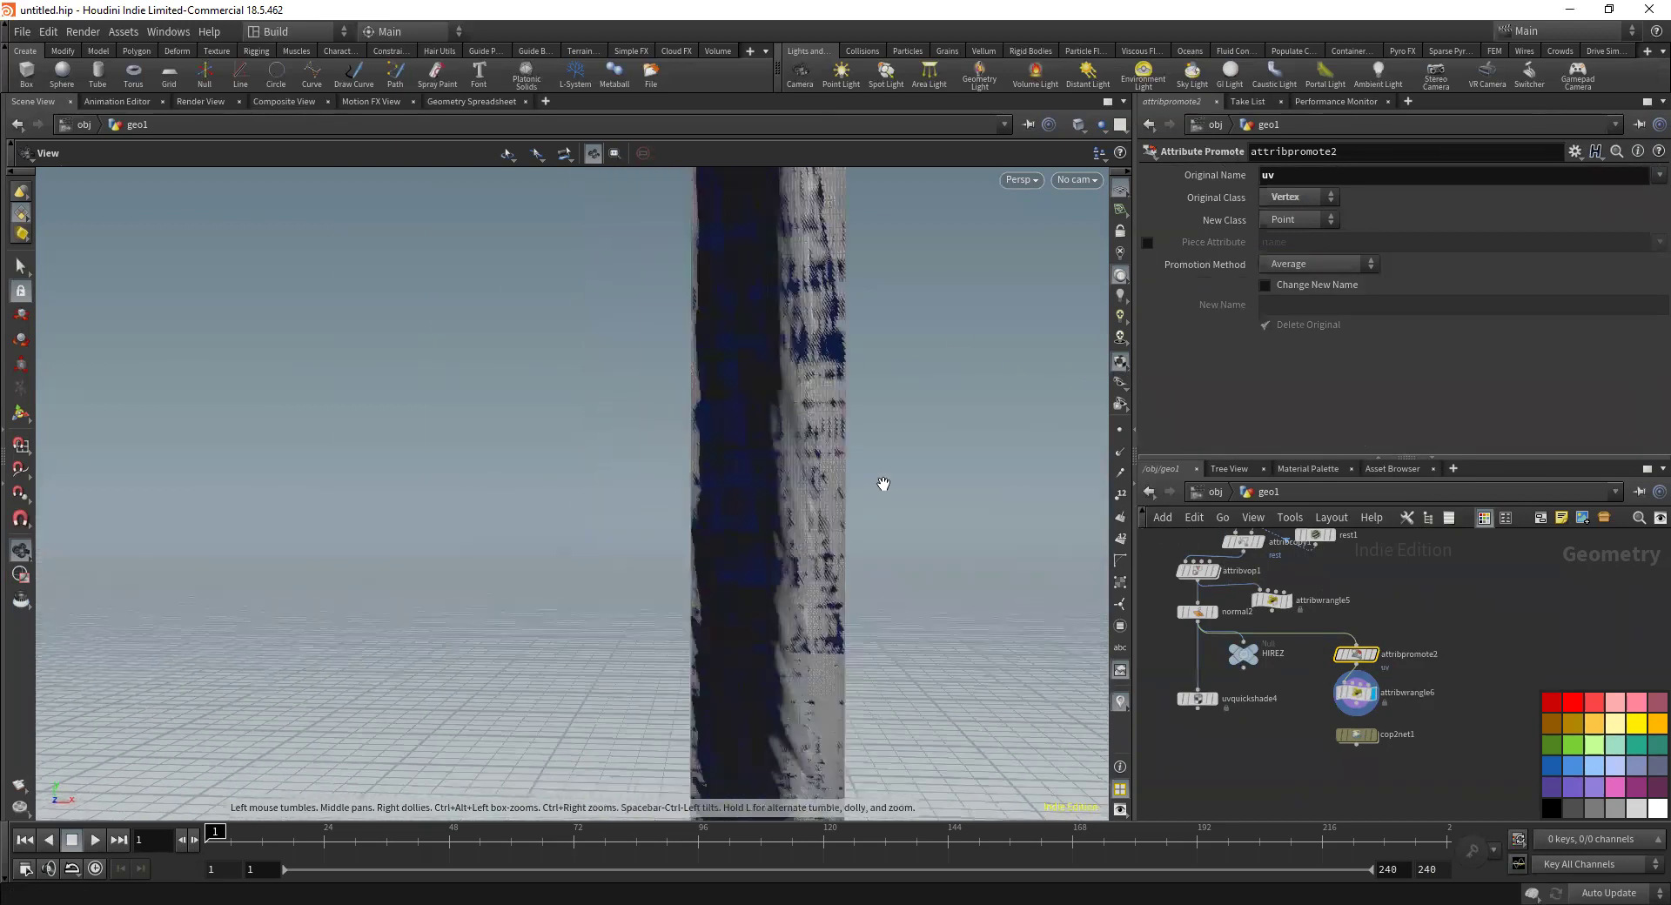
left_click_drag(876, 432, 843, 392)
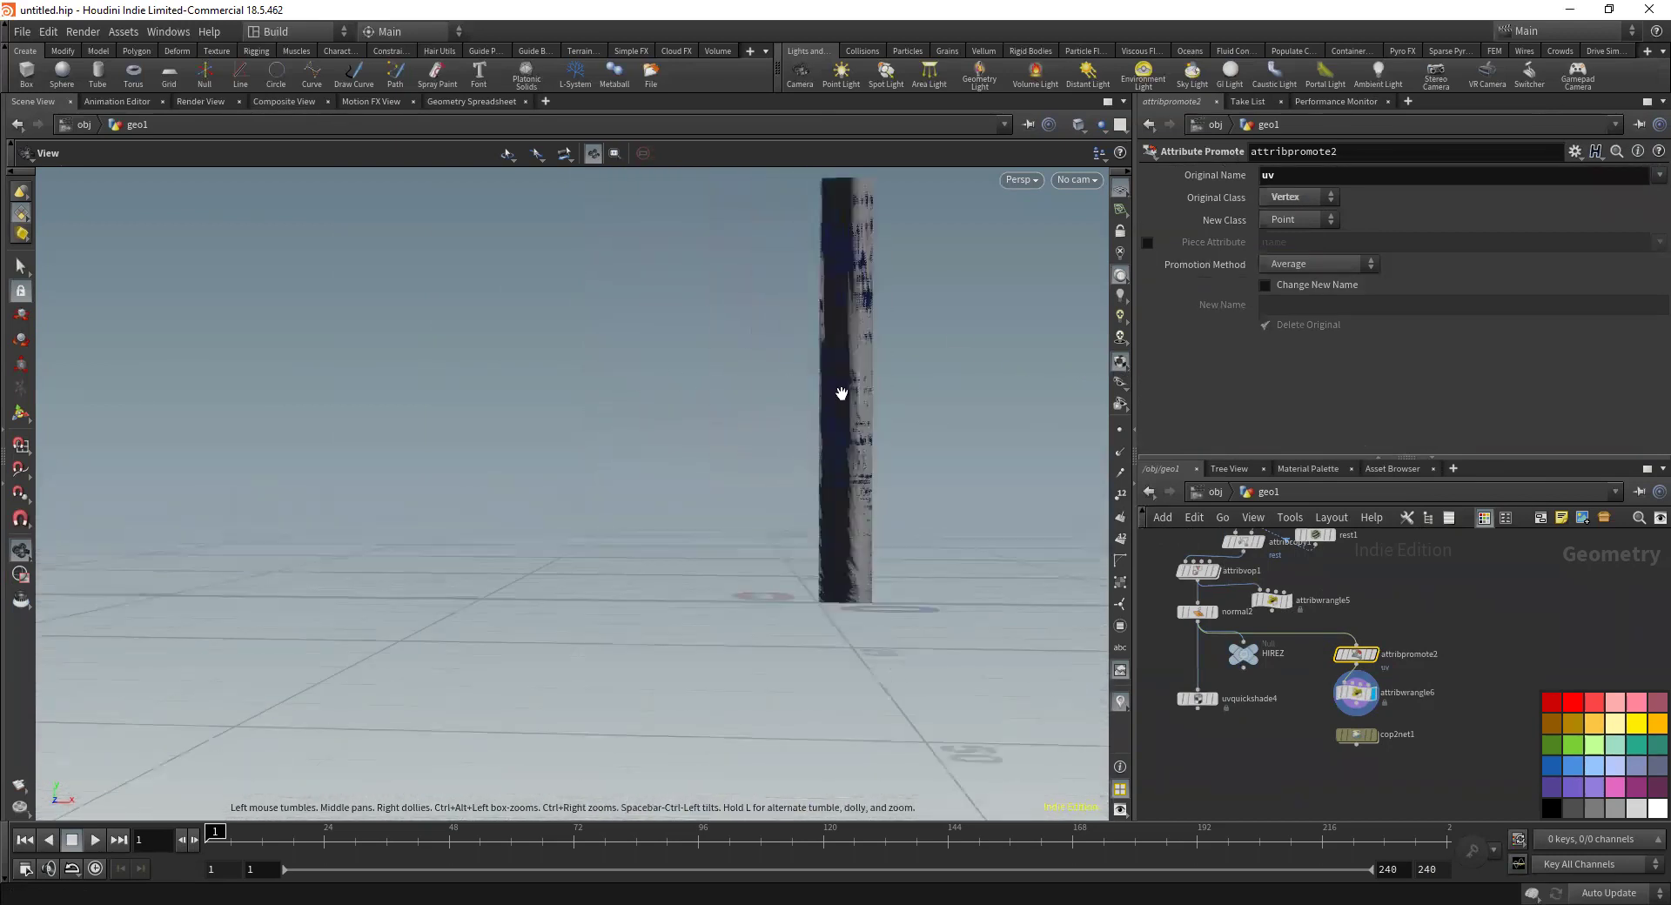
Display uvquickshade4 and examine how the texture repeats along the trunk
left_click(1219, 699)
scroll(792, 553, "up", 5)
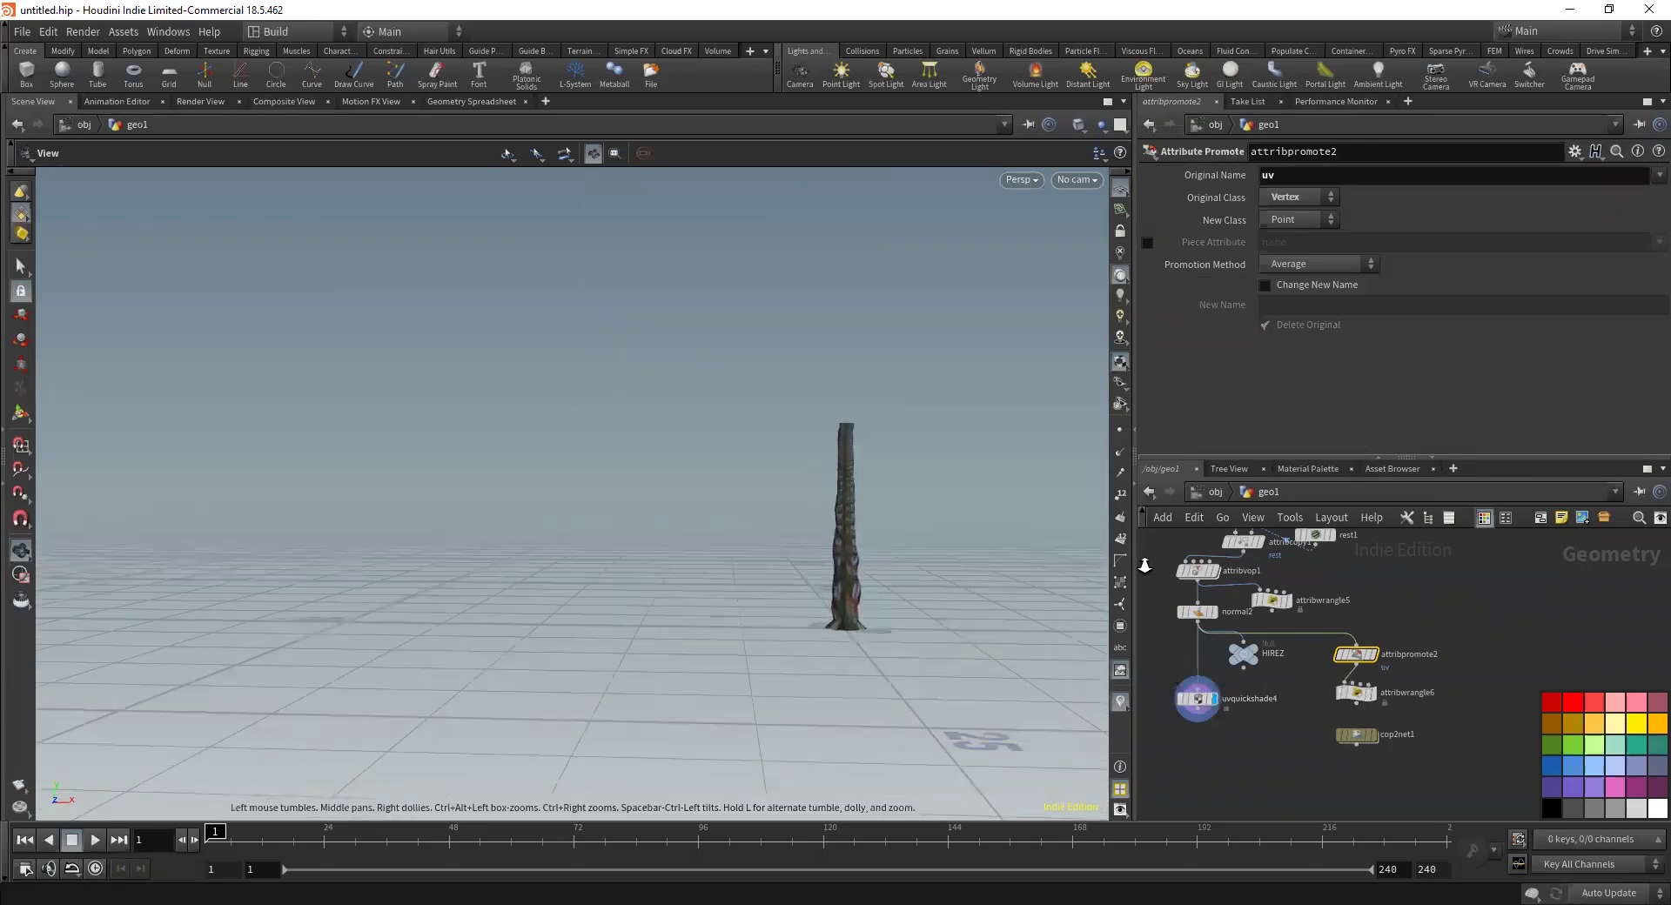
left_click_drag(882, 502, 707, 485)
scroll(707, 485, "up", 5)
left_click_drag(989, 523, 772, 580)
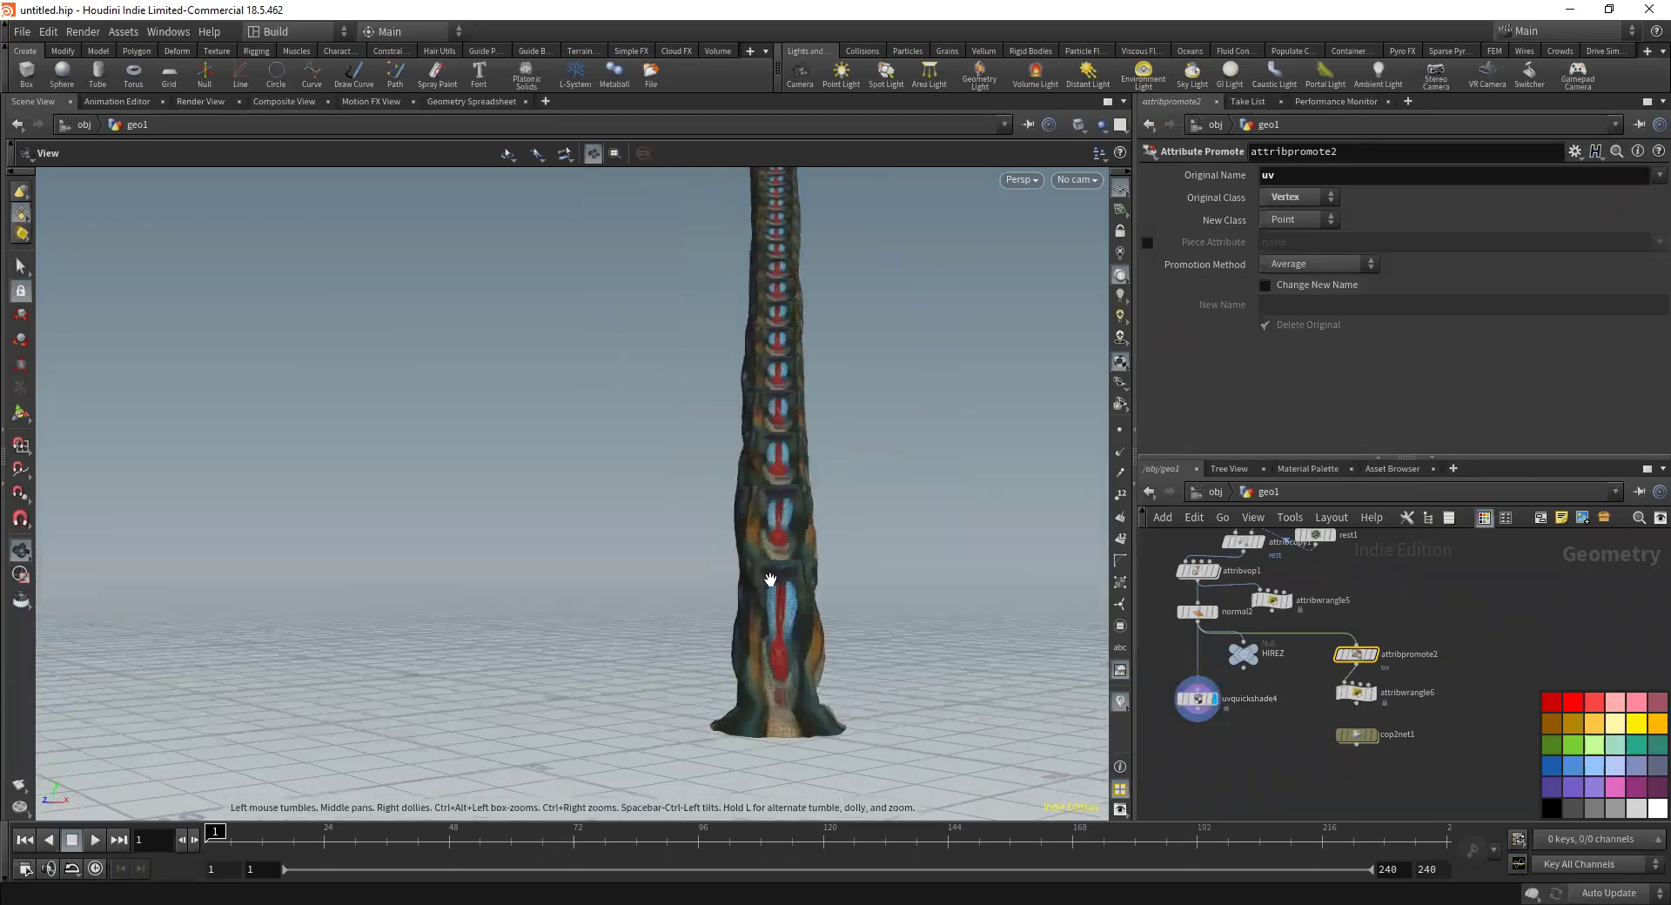
middle_click_drag(1274, 753, 1318, 759)
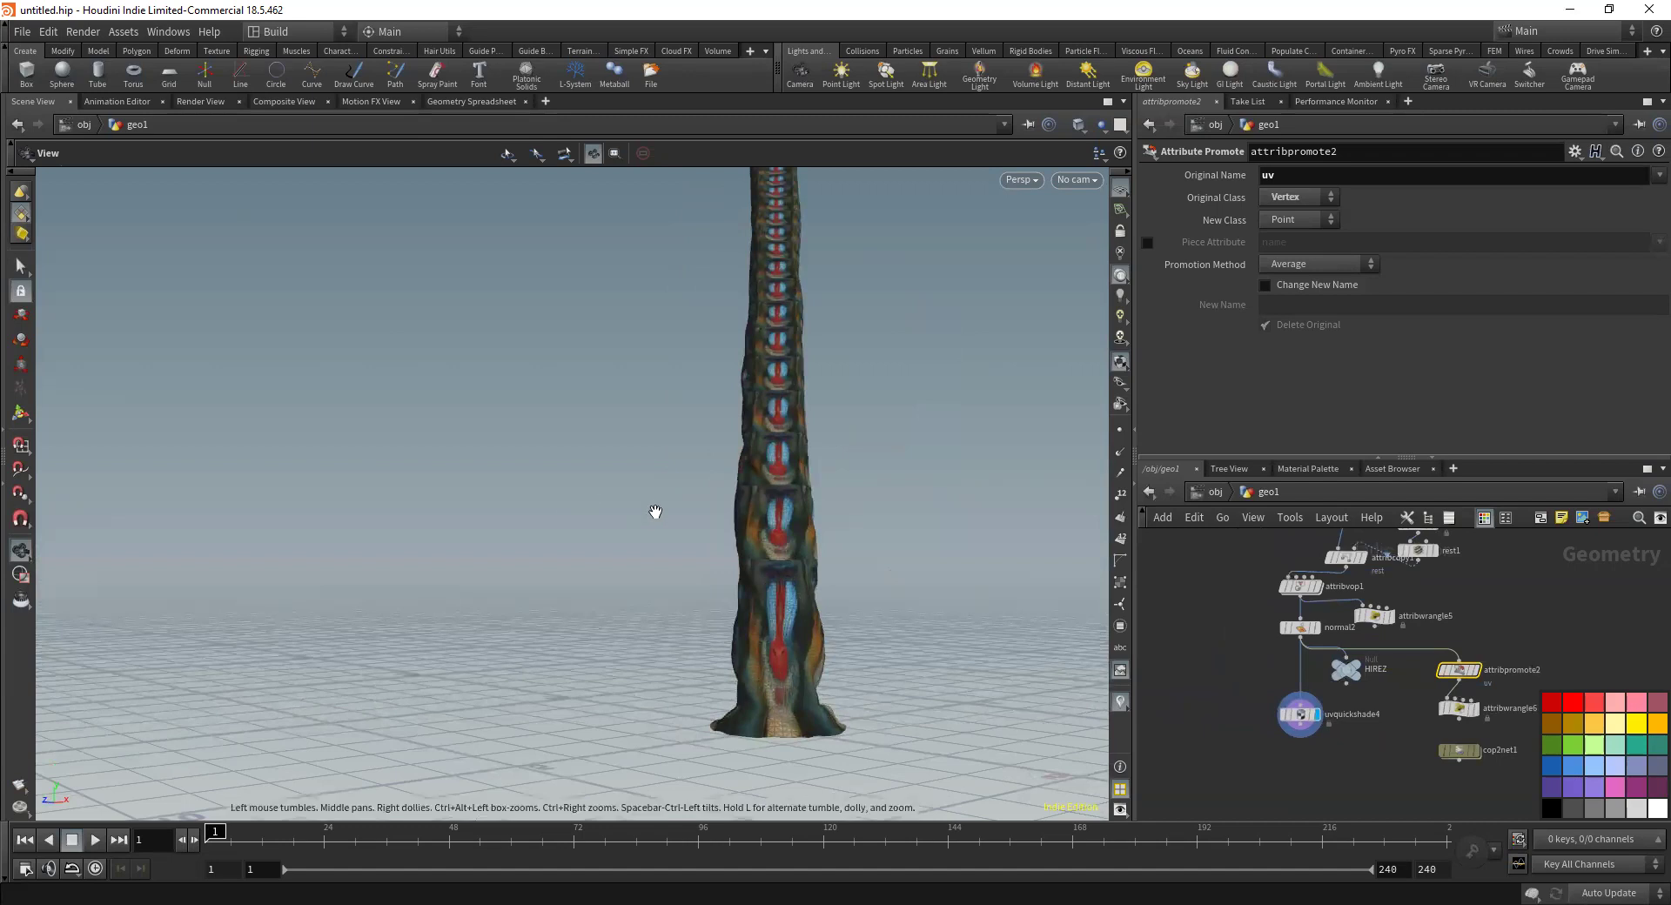
middle_click_drag(1200, 627, 1236, 707)
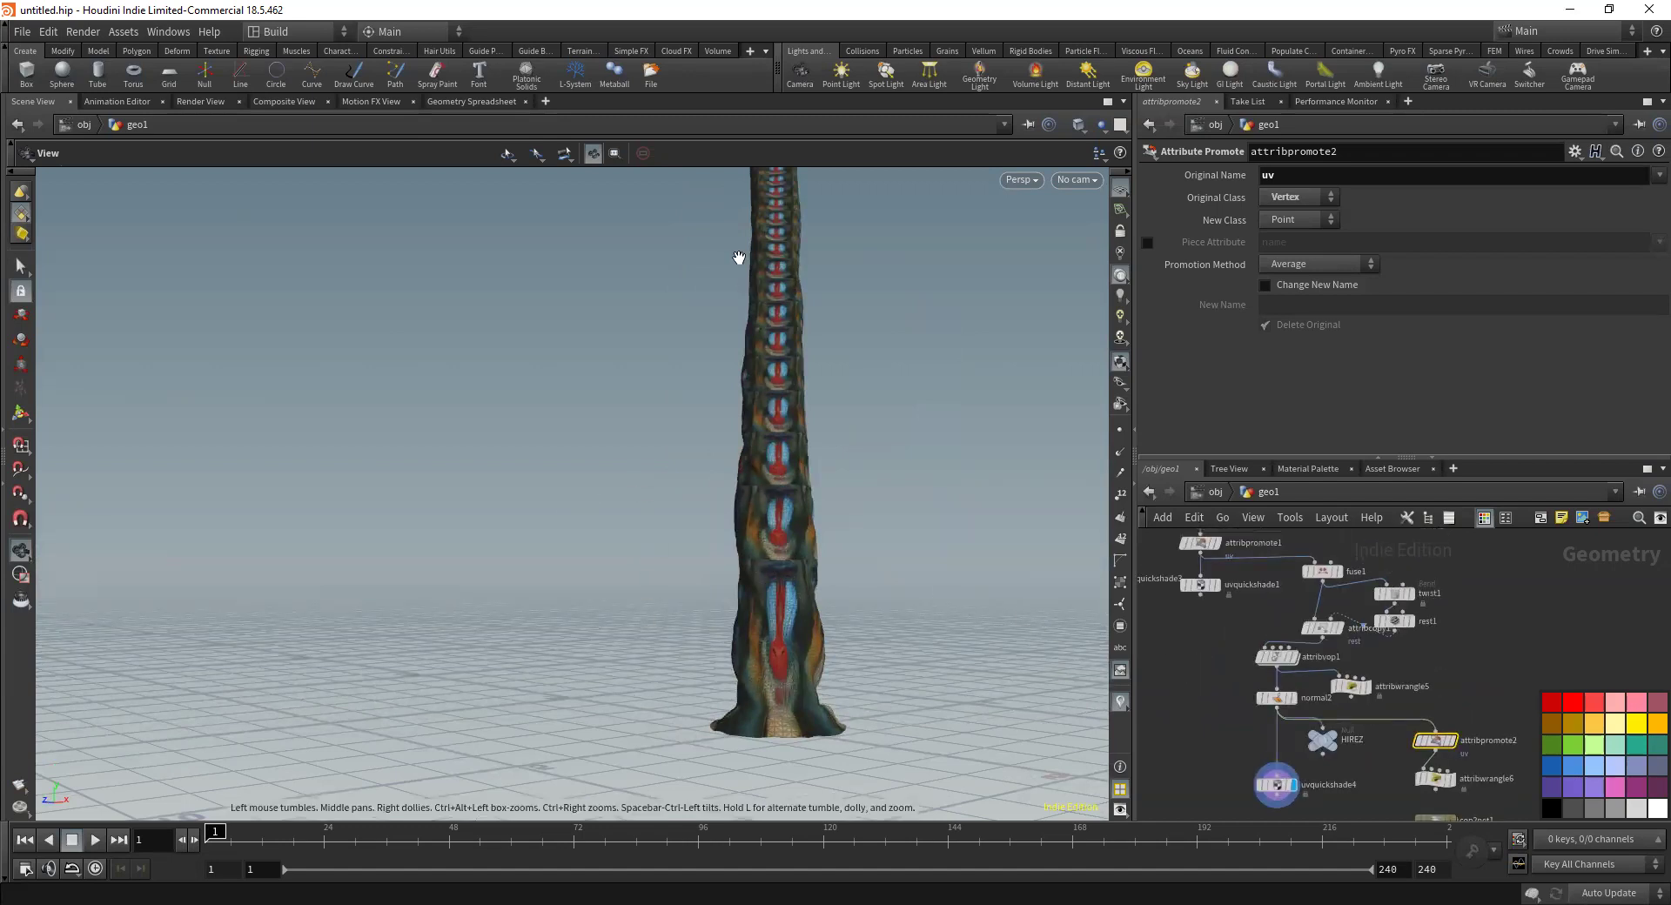
scroll(947, 413, "up", 3)
scroll(892, 327, "down", 3)
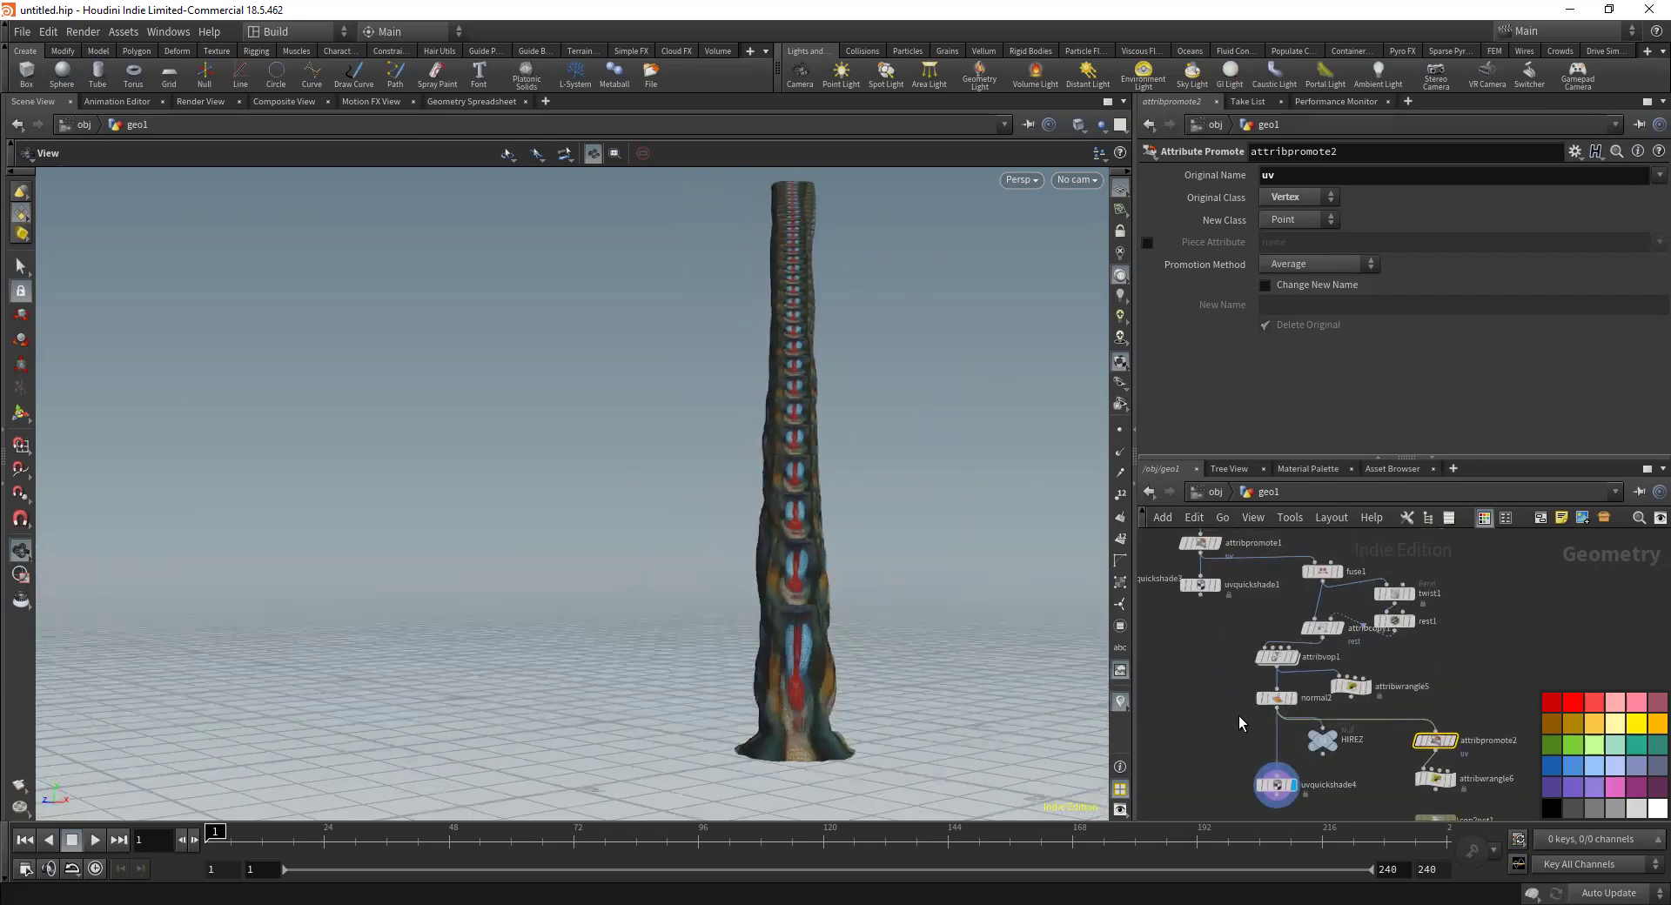
Change the number that divides chf('get_point_number') in the attribwrangle2 expression
scroll(1245, 697, "down", 3)
middle_click_drag(1271, 638, 1300, 695)
scroll(1205, 596, "up", 3)
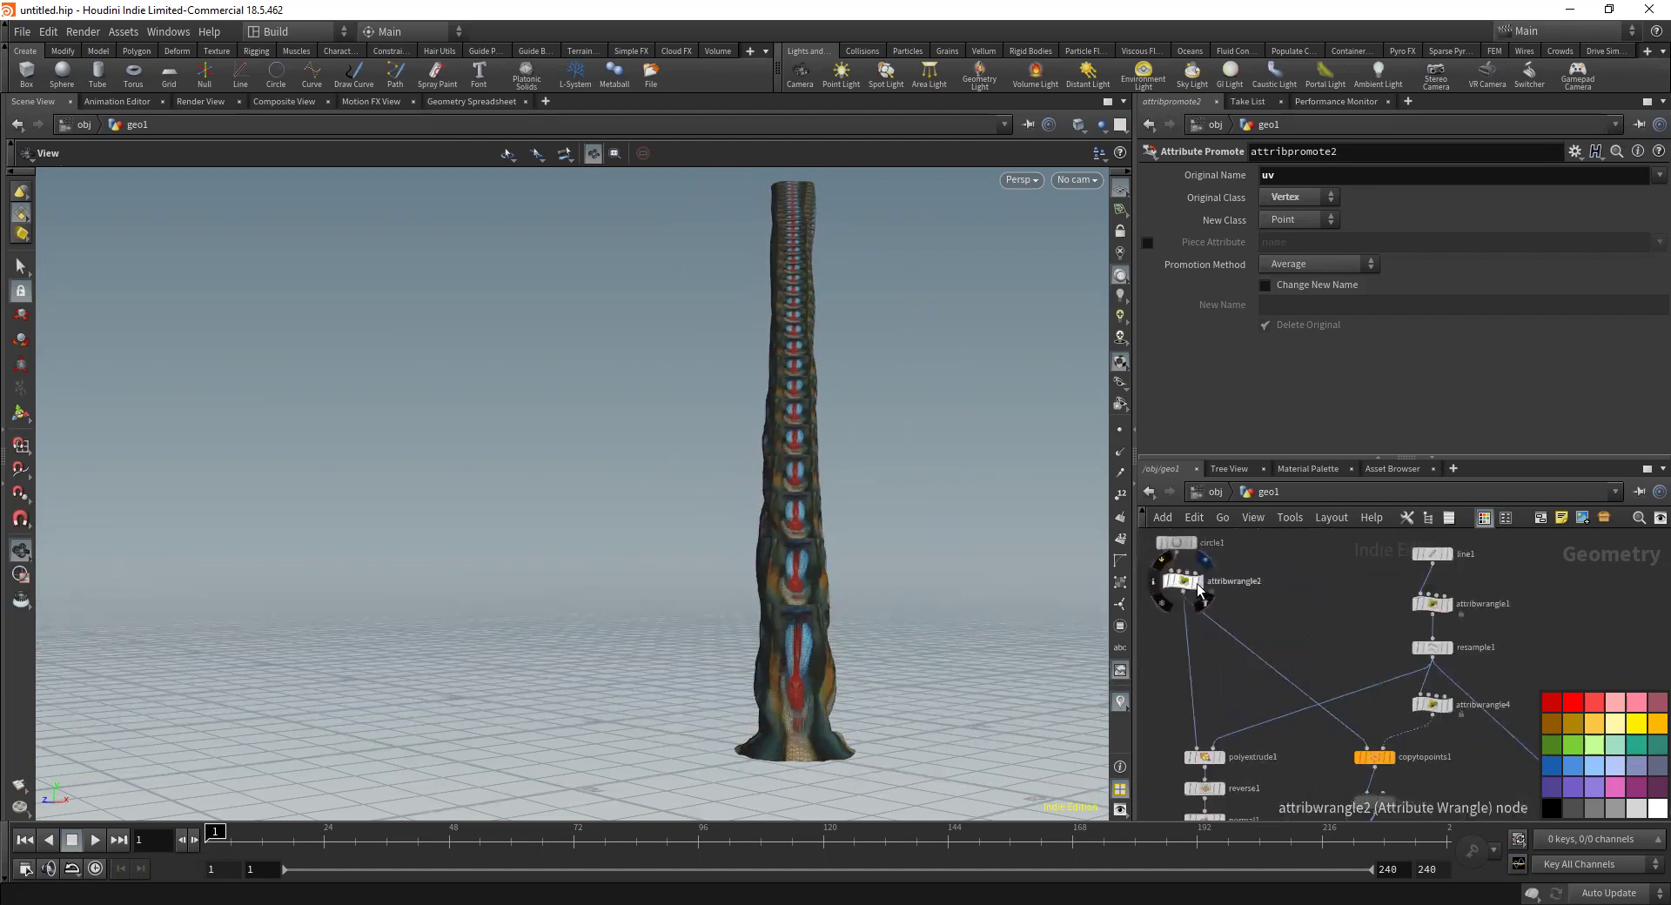
left_click(1184, 581)
middle_click_drag(1401, 704, 1295, 599)
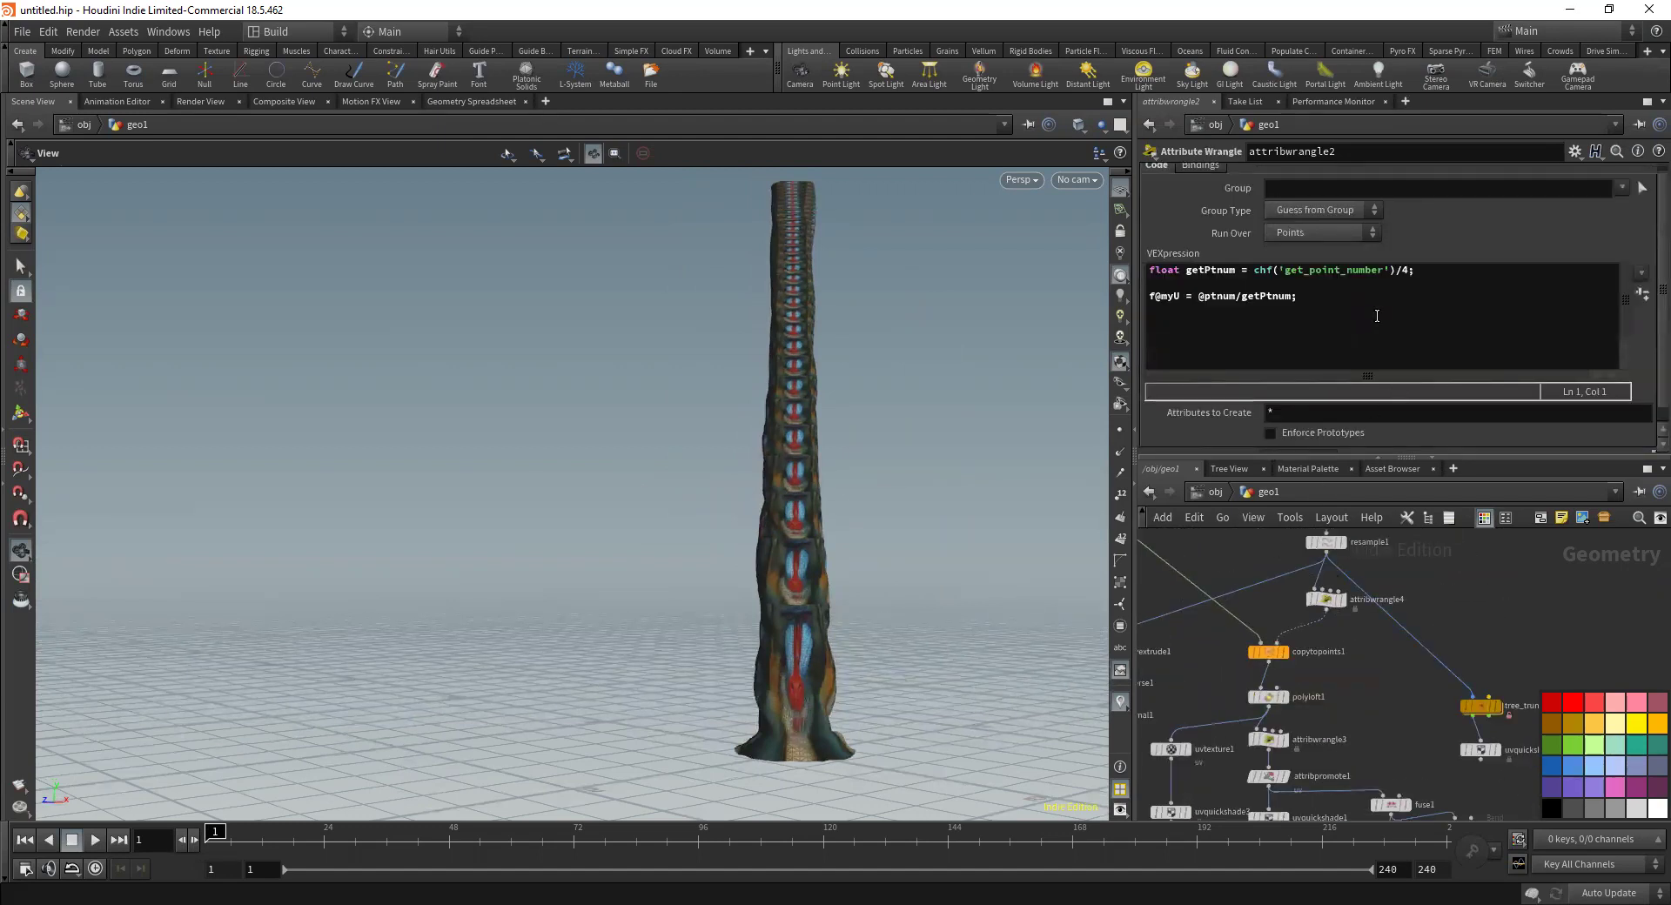
left_click(1407, 271)
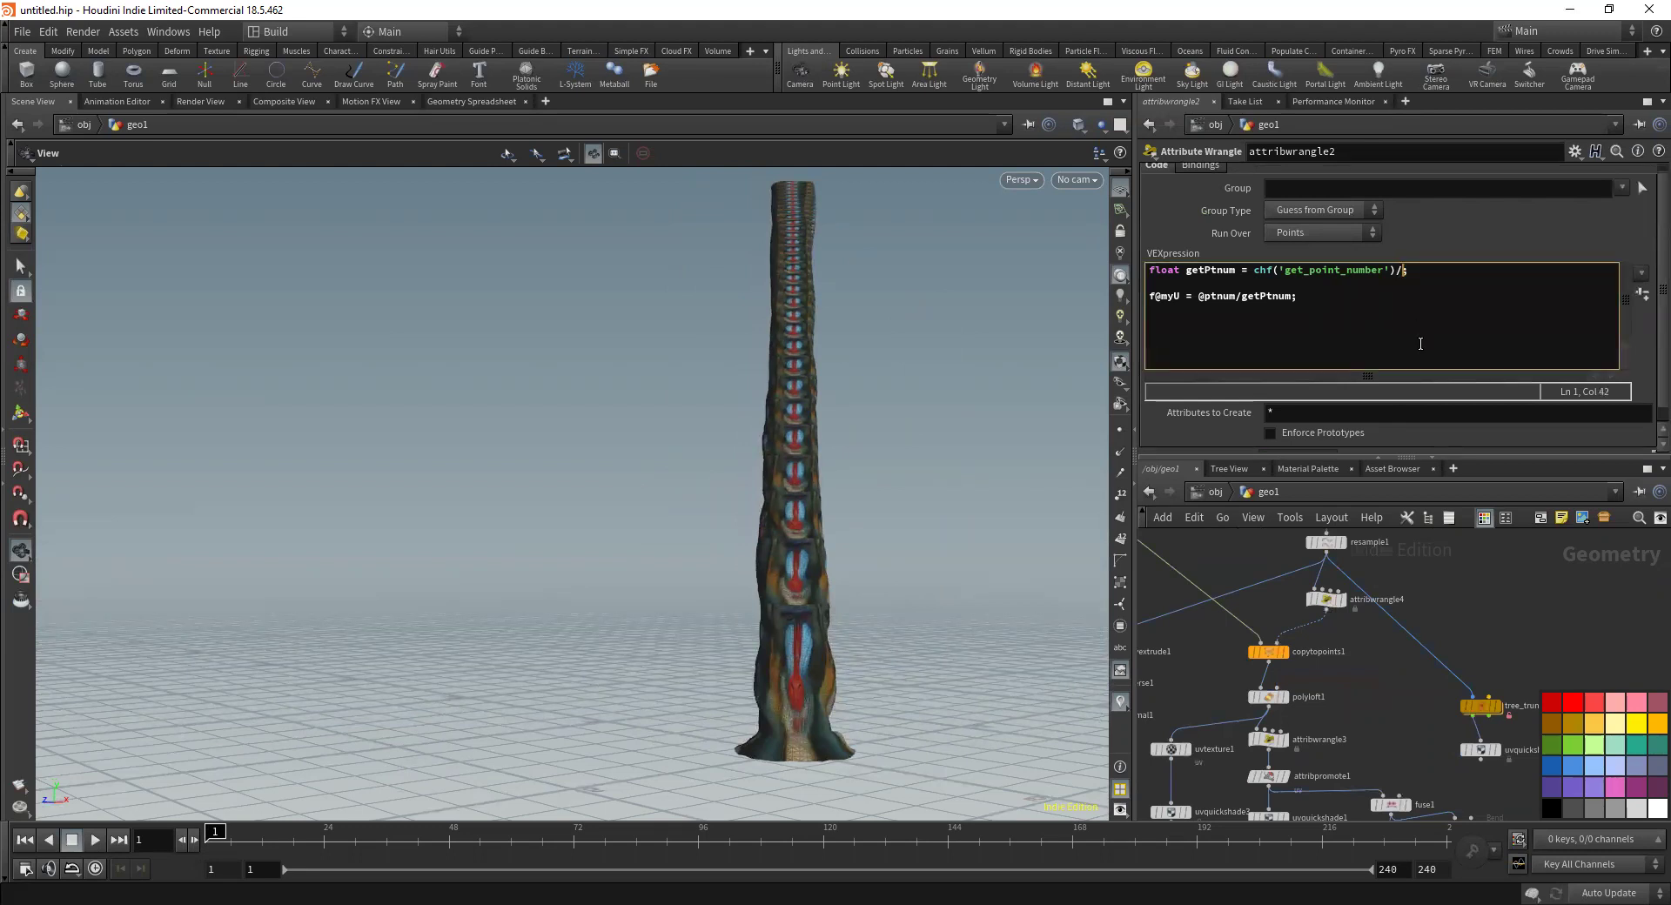
left_click(1443, 233)
left_click_drag(929, 395, 758, 457)
middle_click_drag(1387, 720, 1377, 611)
Set the V multiplier (multV) of attribwrangle3 to 0
left_click(1259, 627)
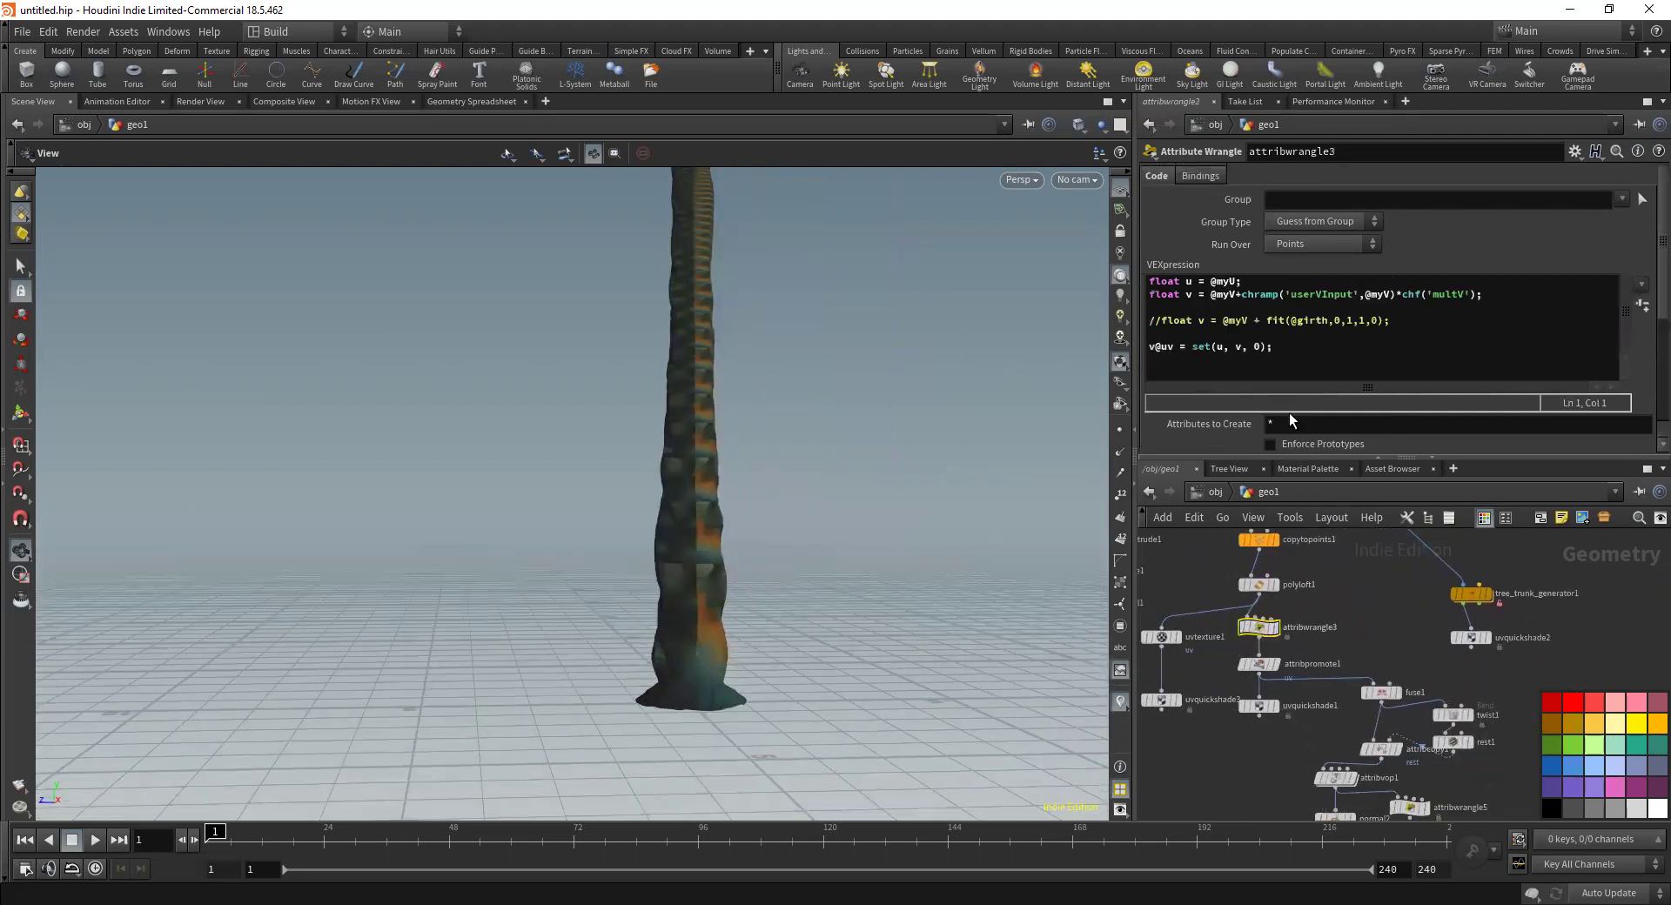
scroll(1218, 405, "down", 5)
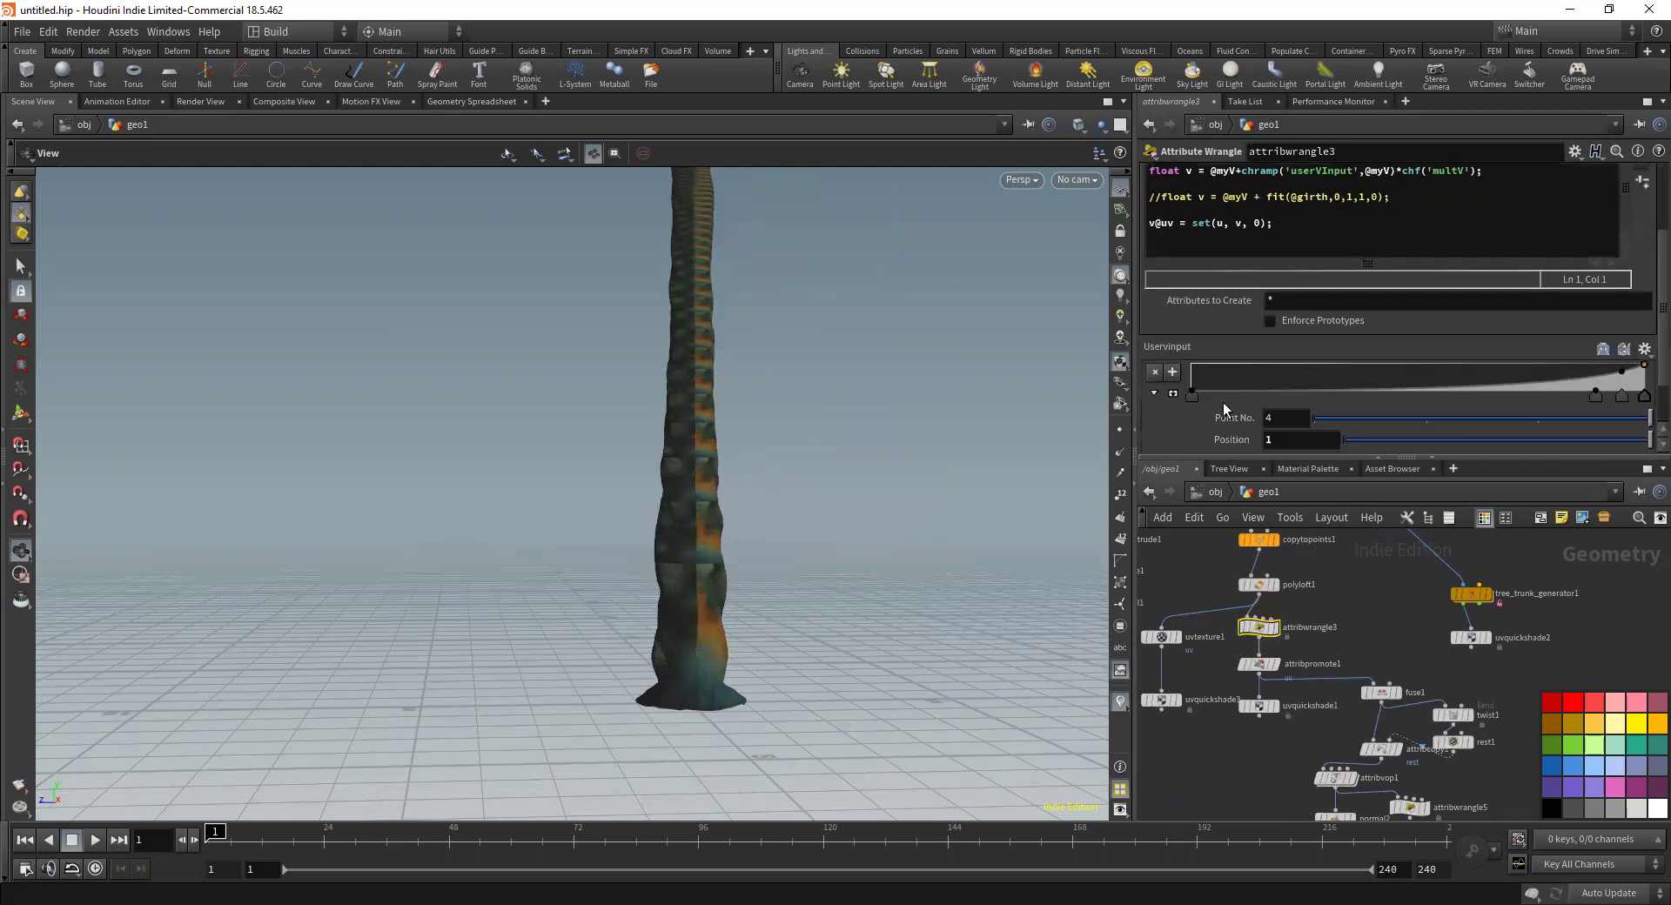
left_click(1292, 441)
type("1")
key("Return")
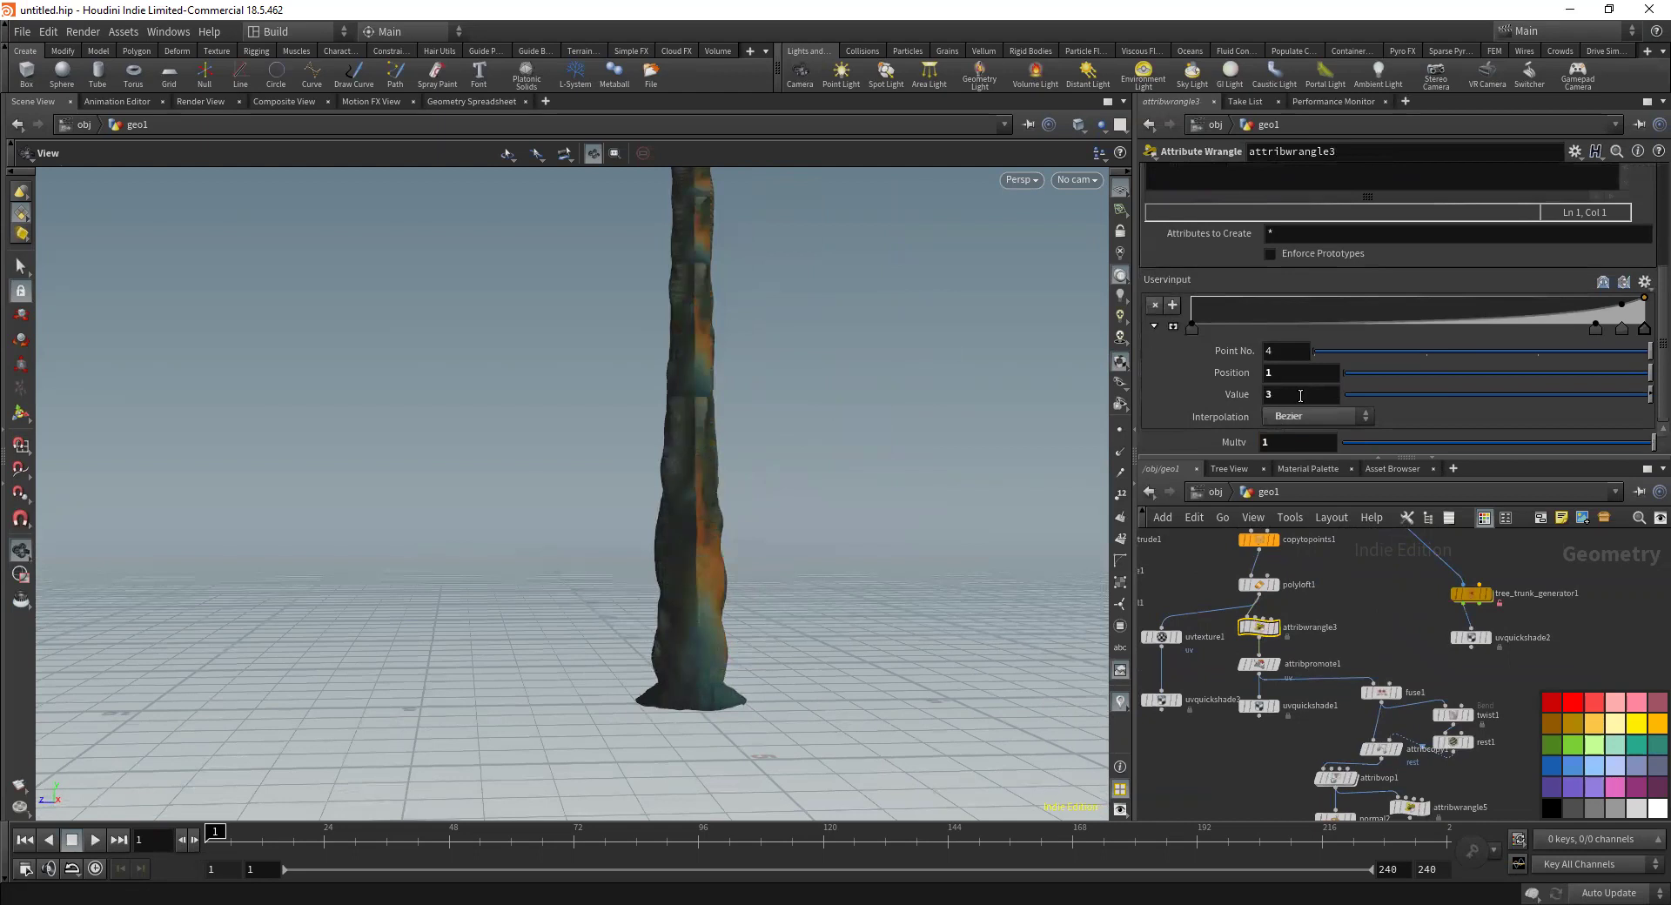
left_click_drag(1412, 444, 1332, 442)
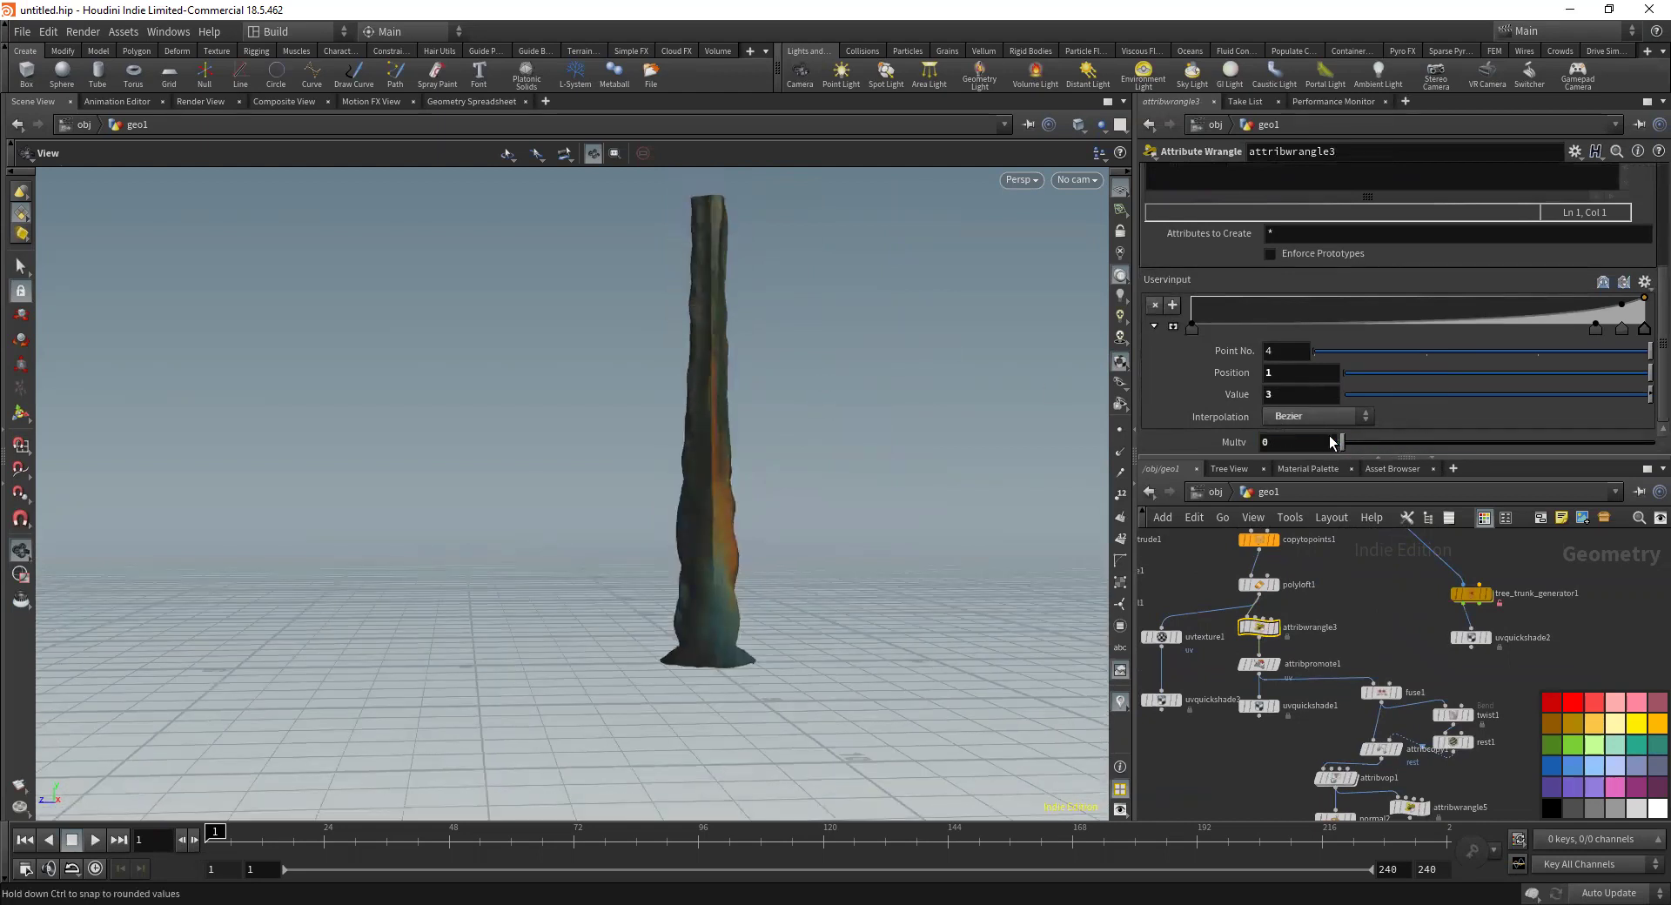
left_click_drag(791, 402, 867, 340)
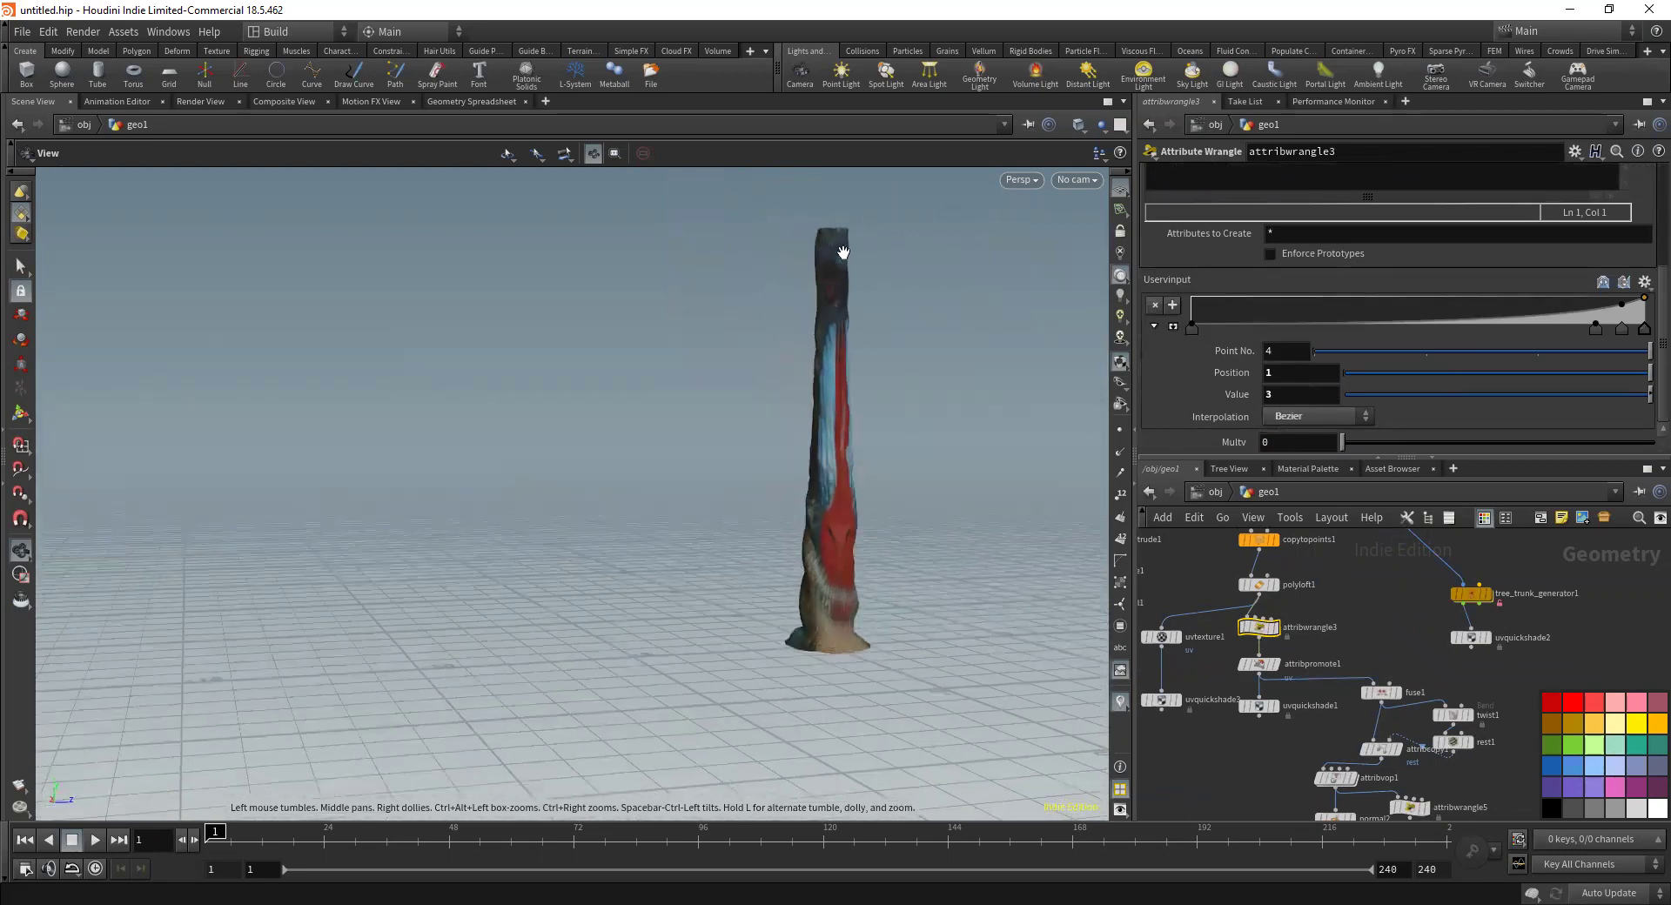
right_click_drag(813, 552, 840, 457)
Display the flattened UV geometry of attribwrangle6 and frame it in the scene
middle_click_drag(1480, 733, 1417, 562)
middle_click_drag(1405, 735, 1346, 680)
left_click(1393, 676)
right_click_drag(1000, 534, 740, 553)
left_click_drag(741, 554, 627, 519)
key("f")
left_click_drag(788, 538, 739, 532)
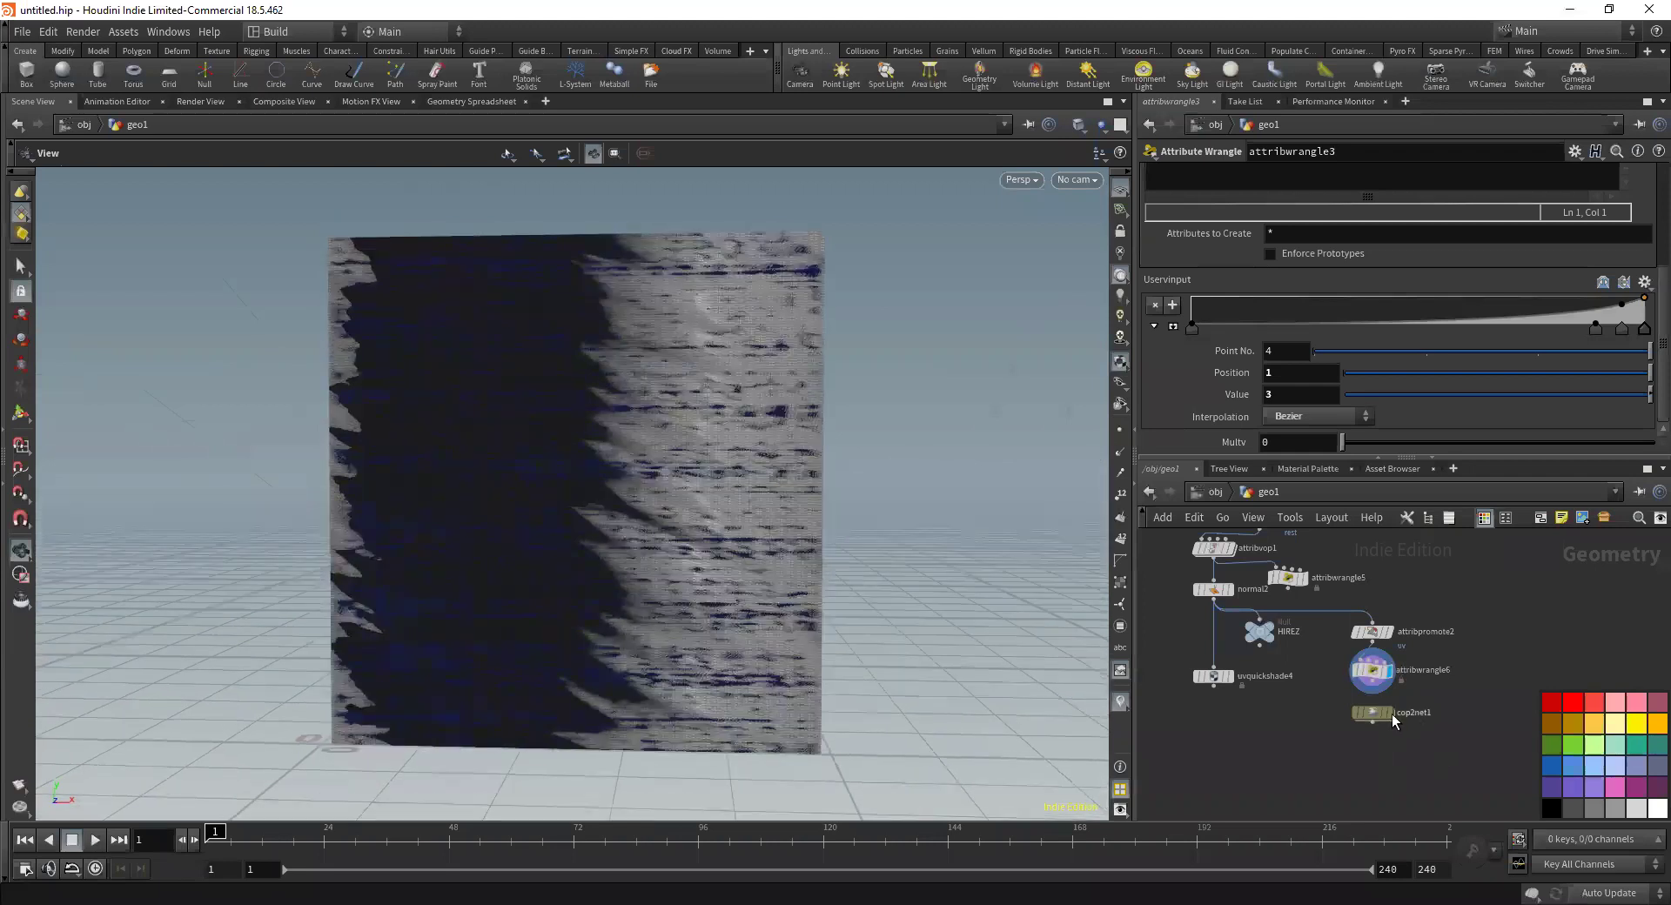
View the cop2net1 geometry image in the composite viewer and rewire the HIREZ null to the output of attribwrangle6
double_click(1373, 713)
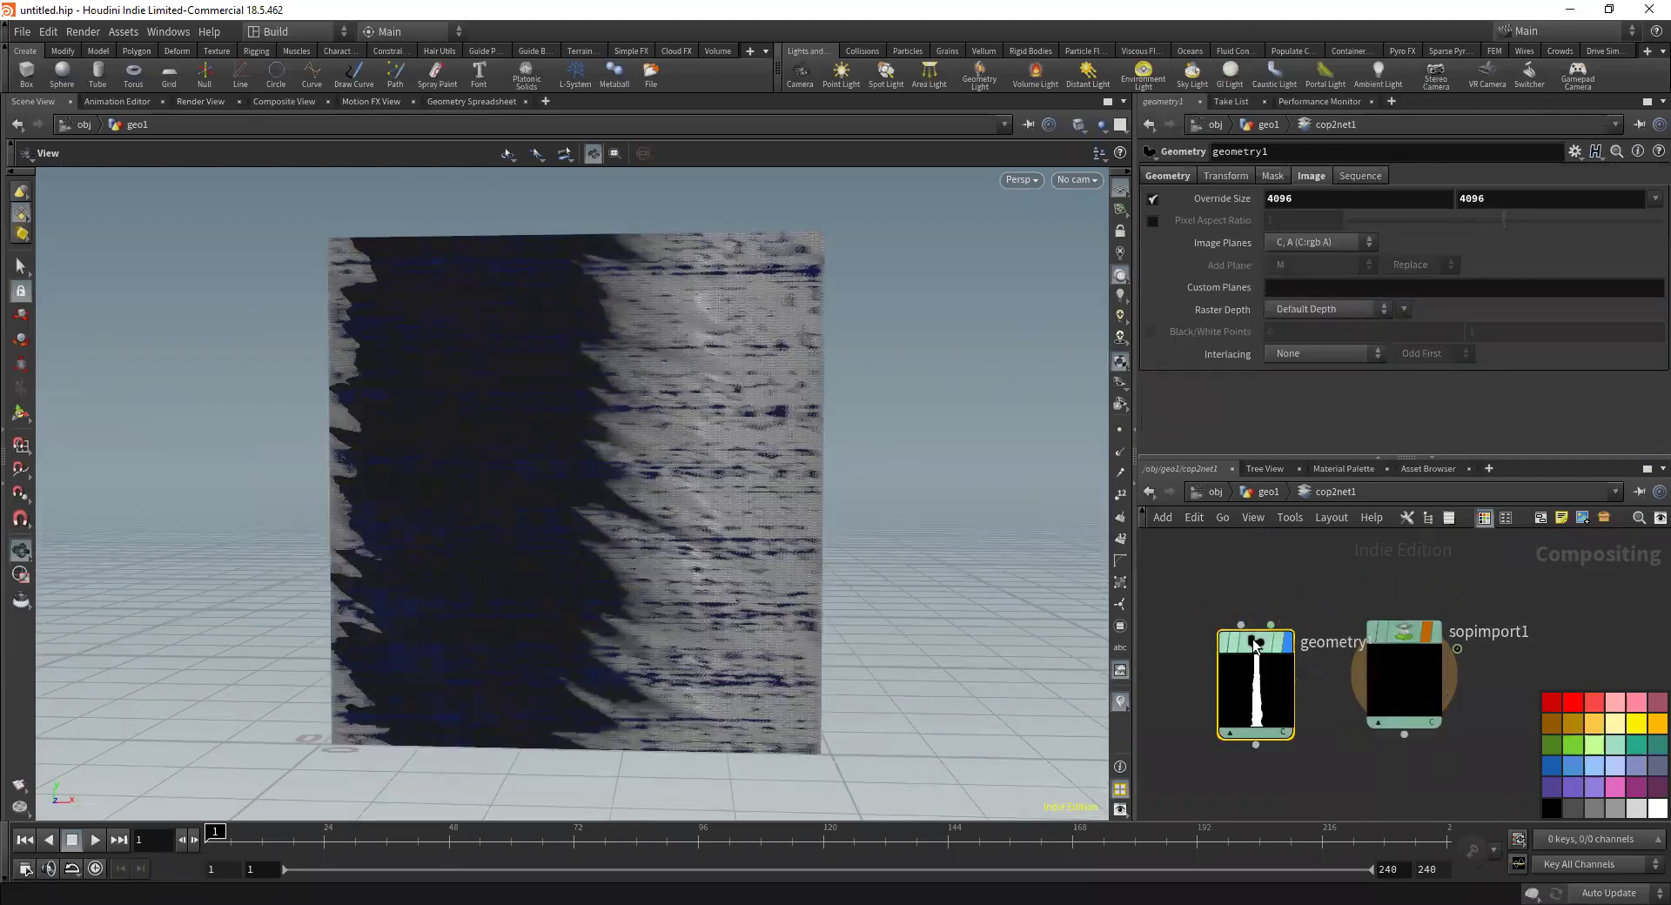
left_click(278, 102)
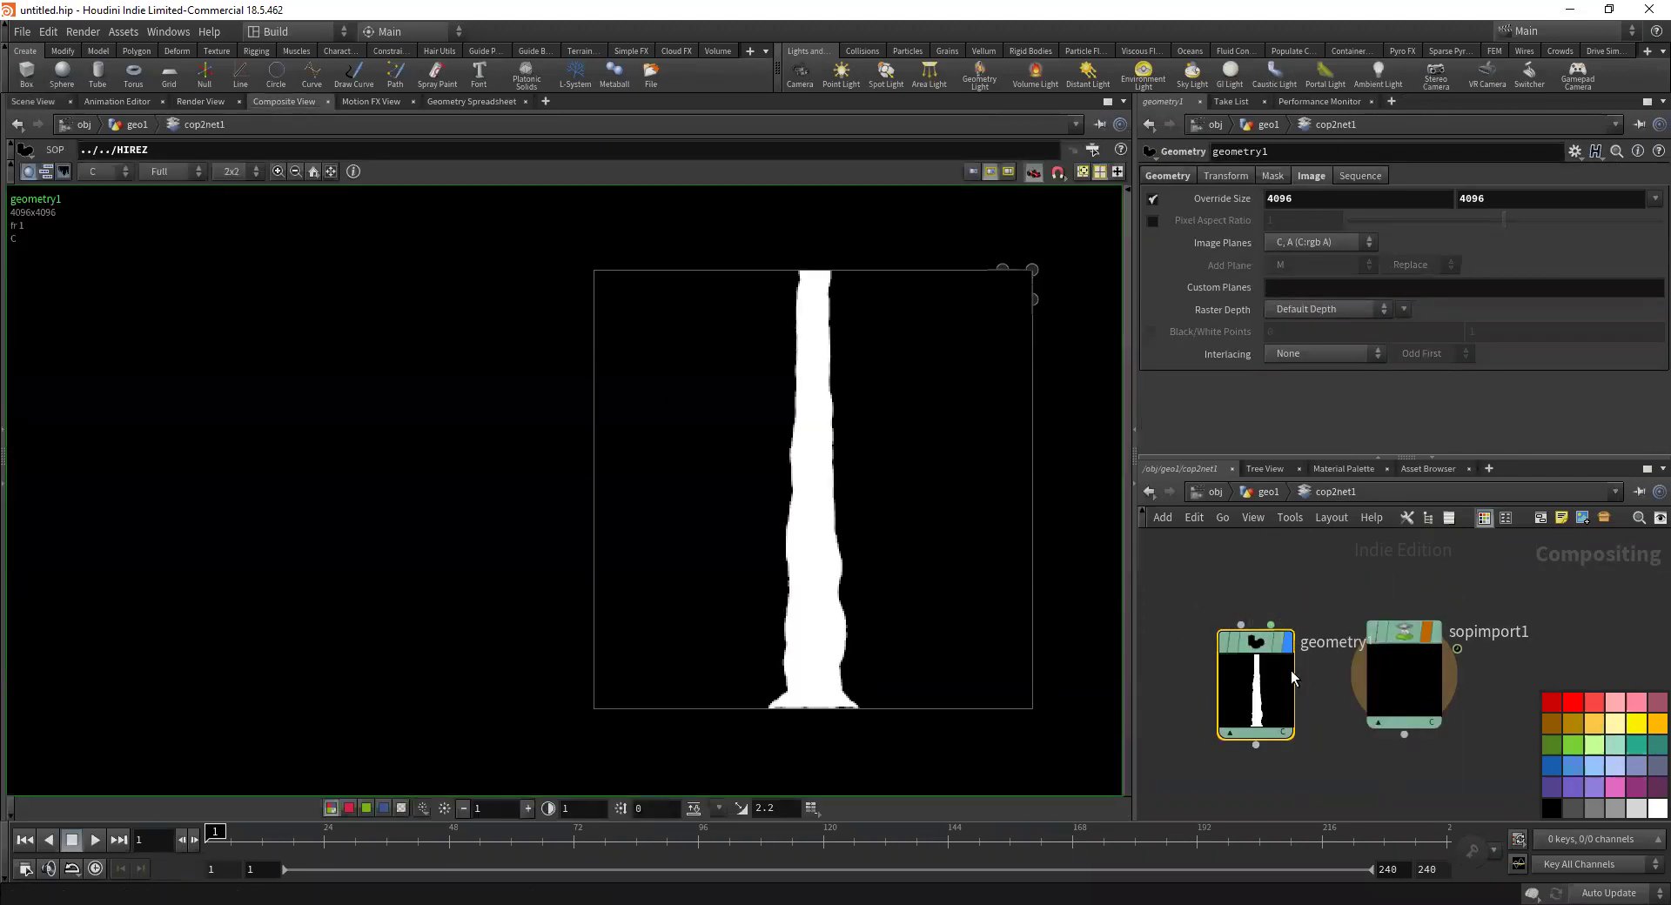
left_click(1263, 492)
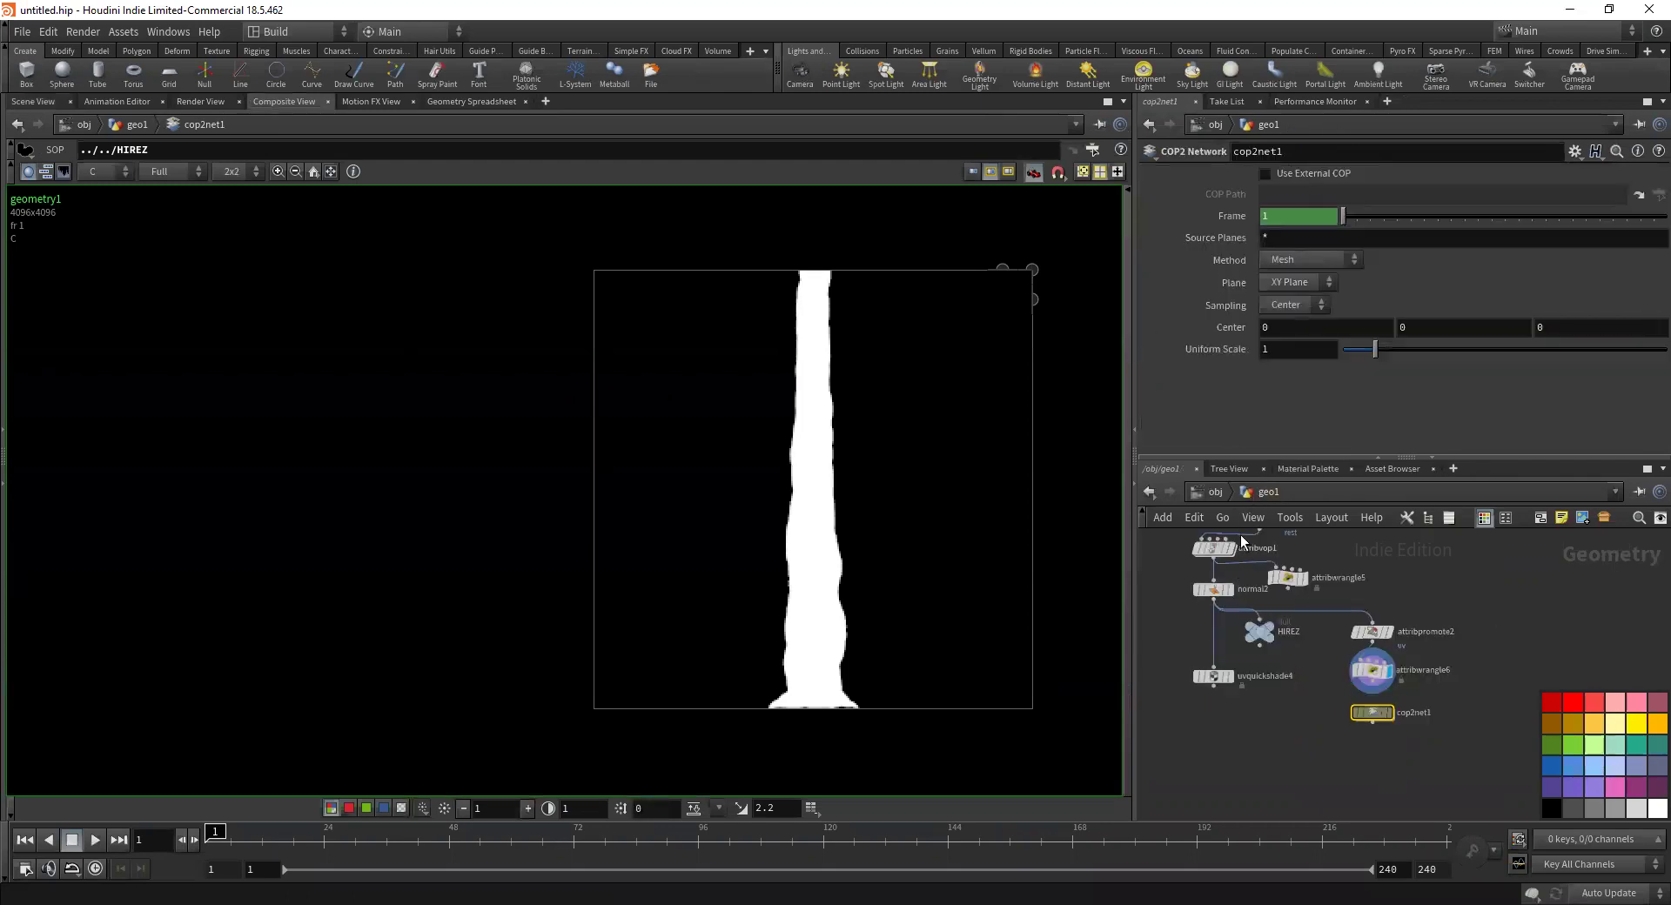
left_click_drag(1261, 627, 1372, 725)
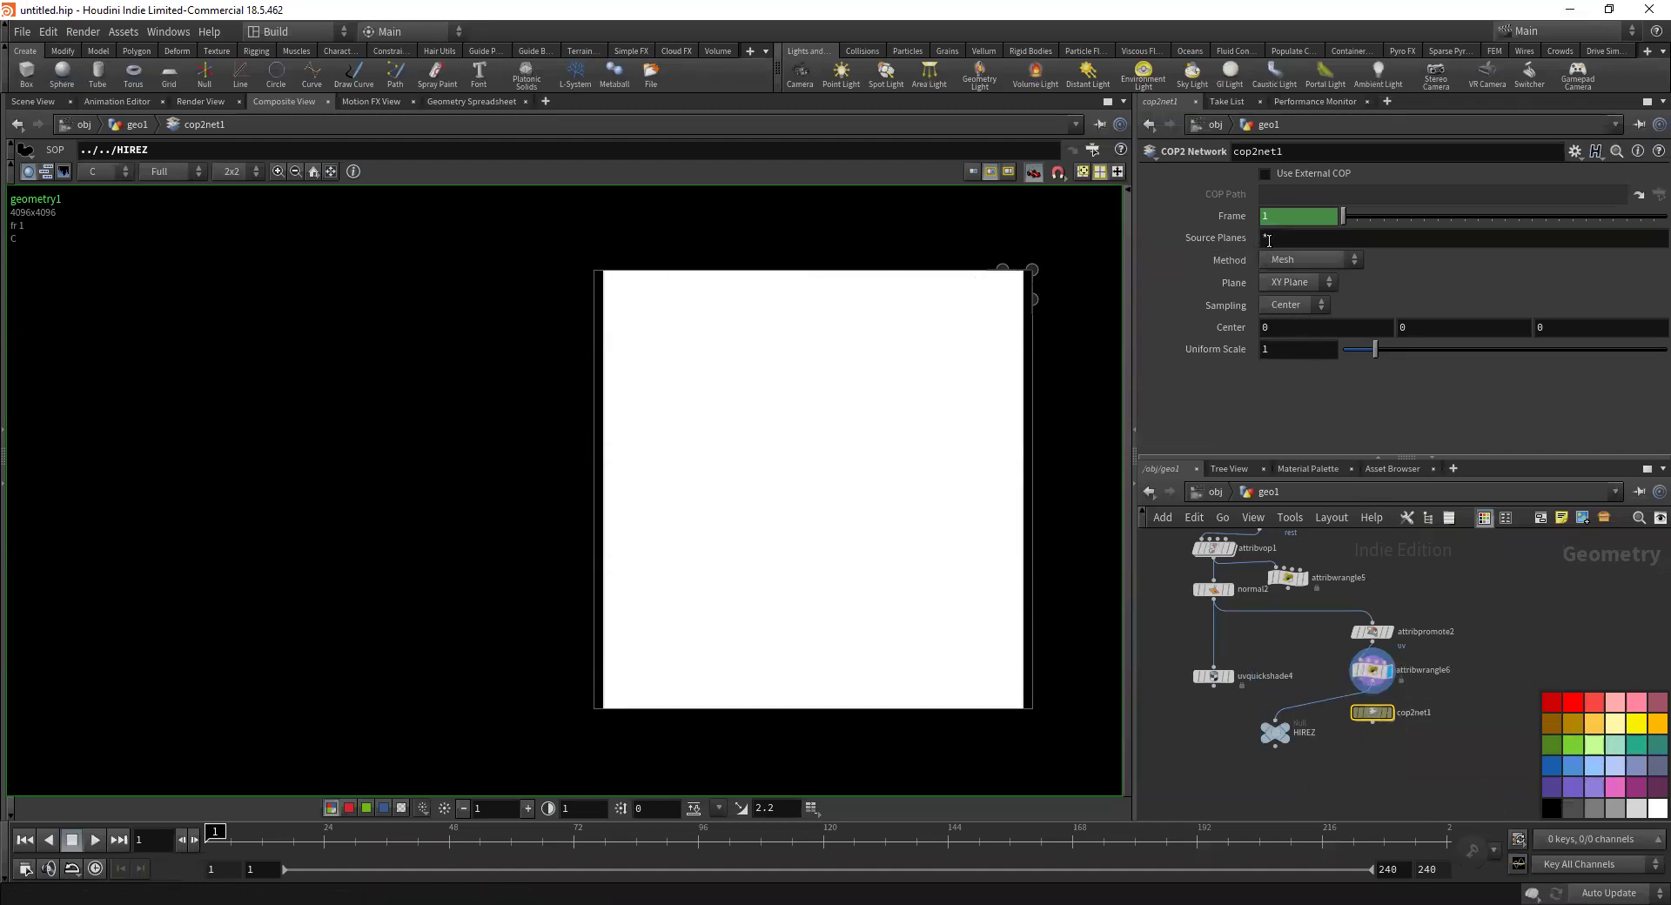
left_click(1217, 492)
left_click(1216, 491)
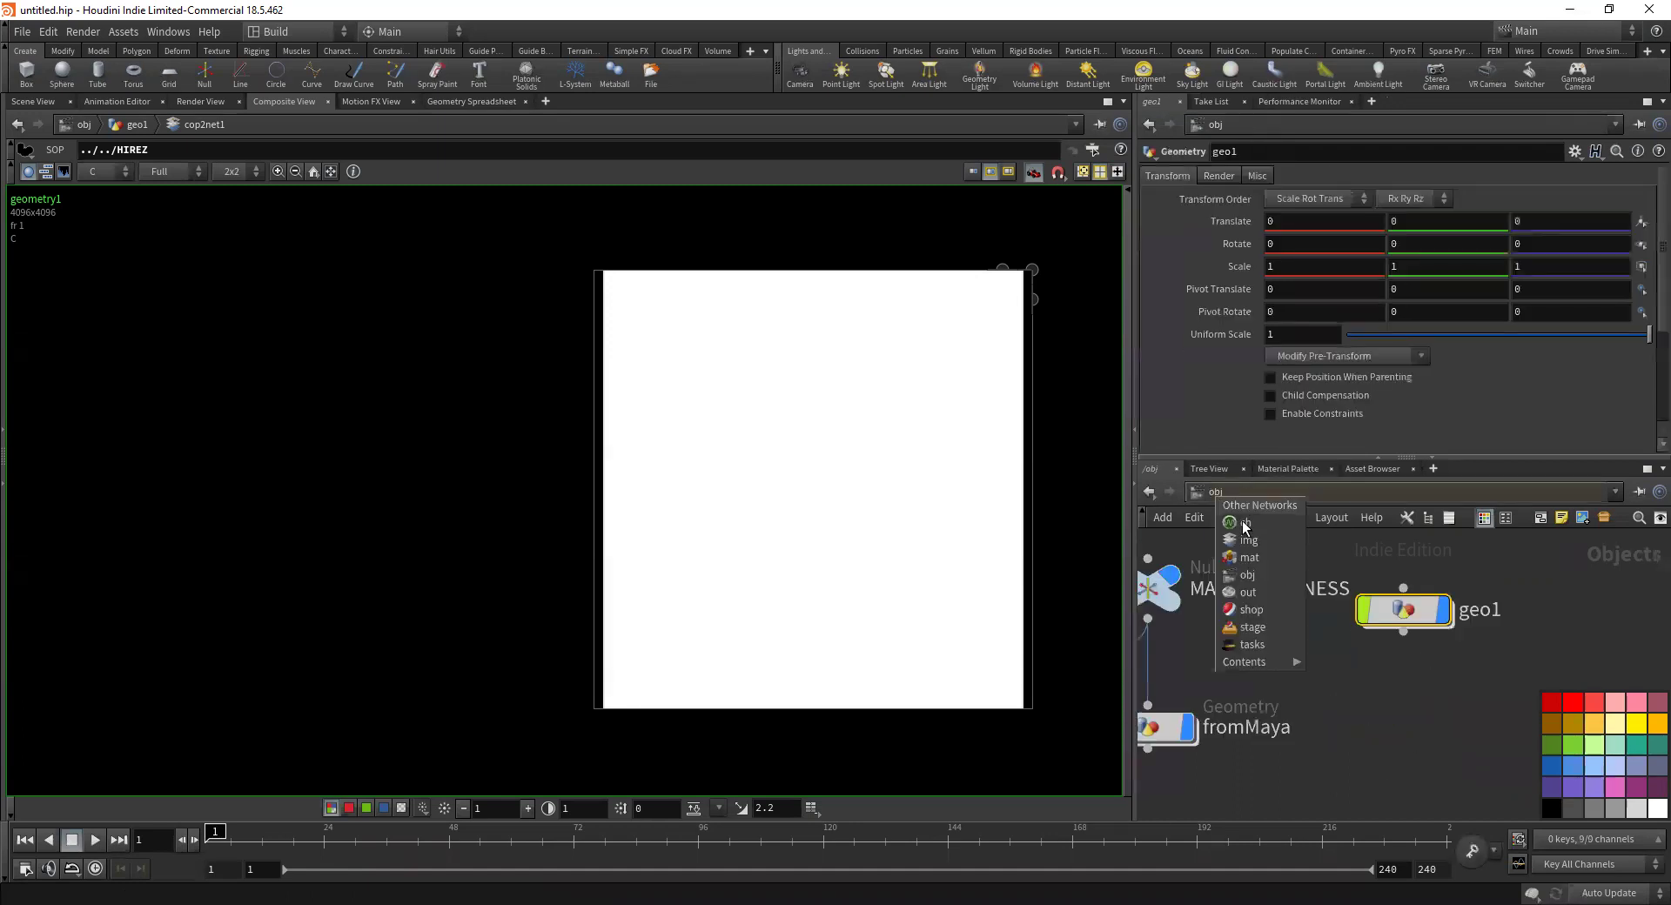
left_click(1304, 667)
key("h")
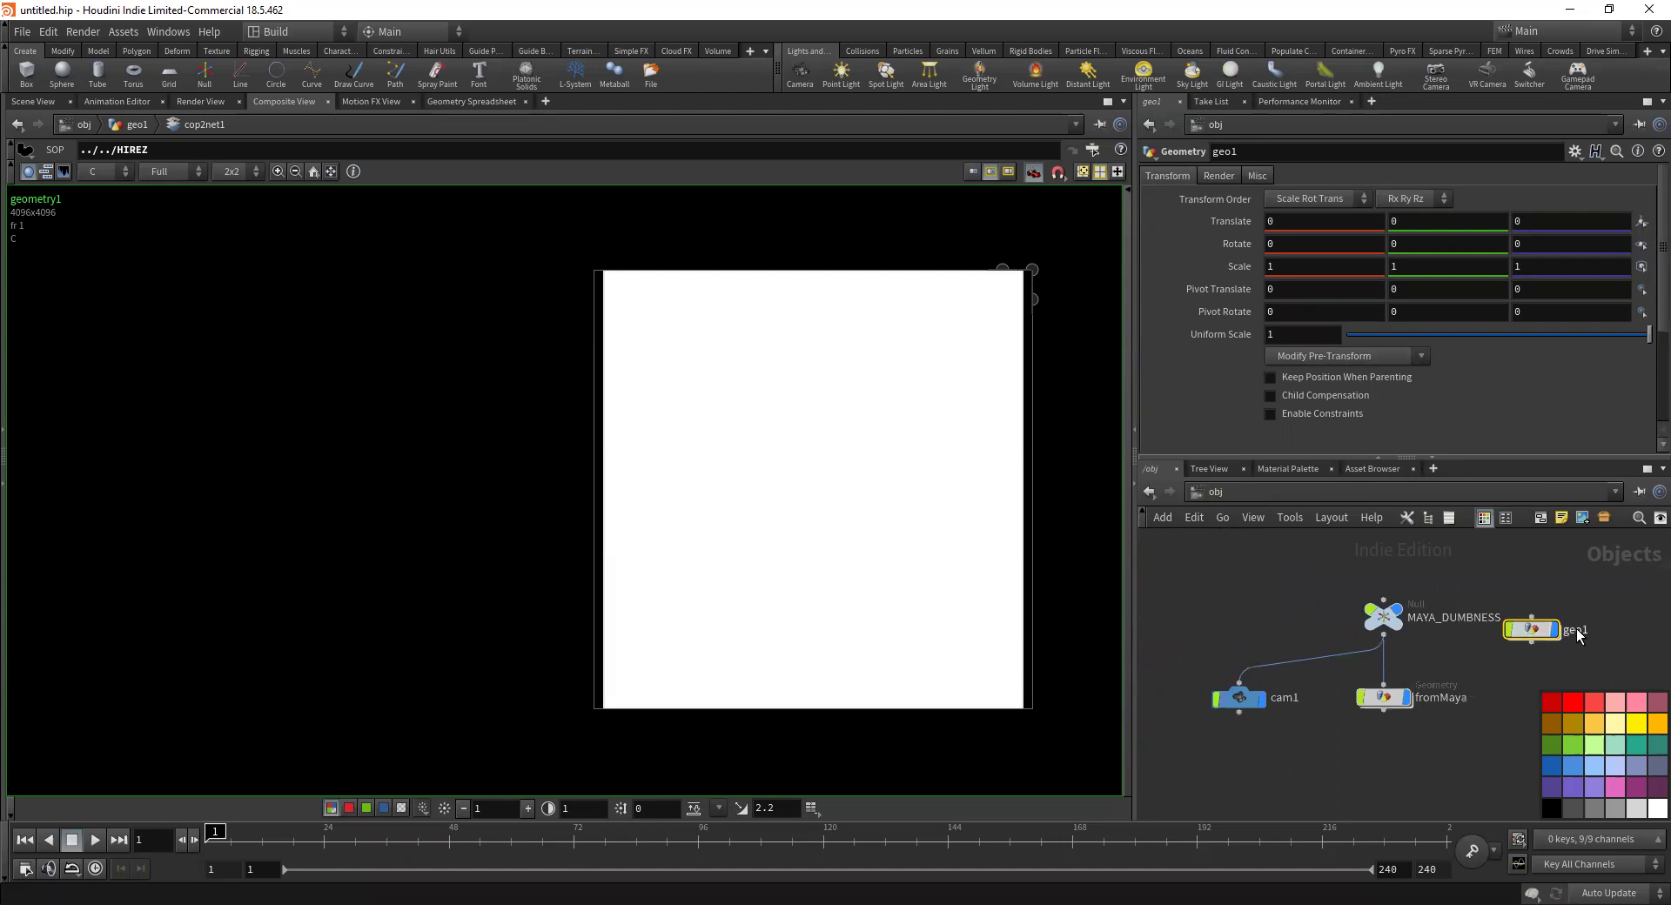
double_click(1534, 629)
key("Tab")
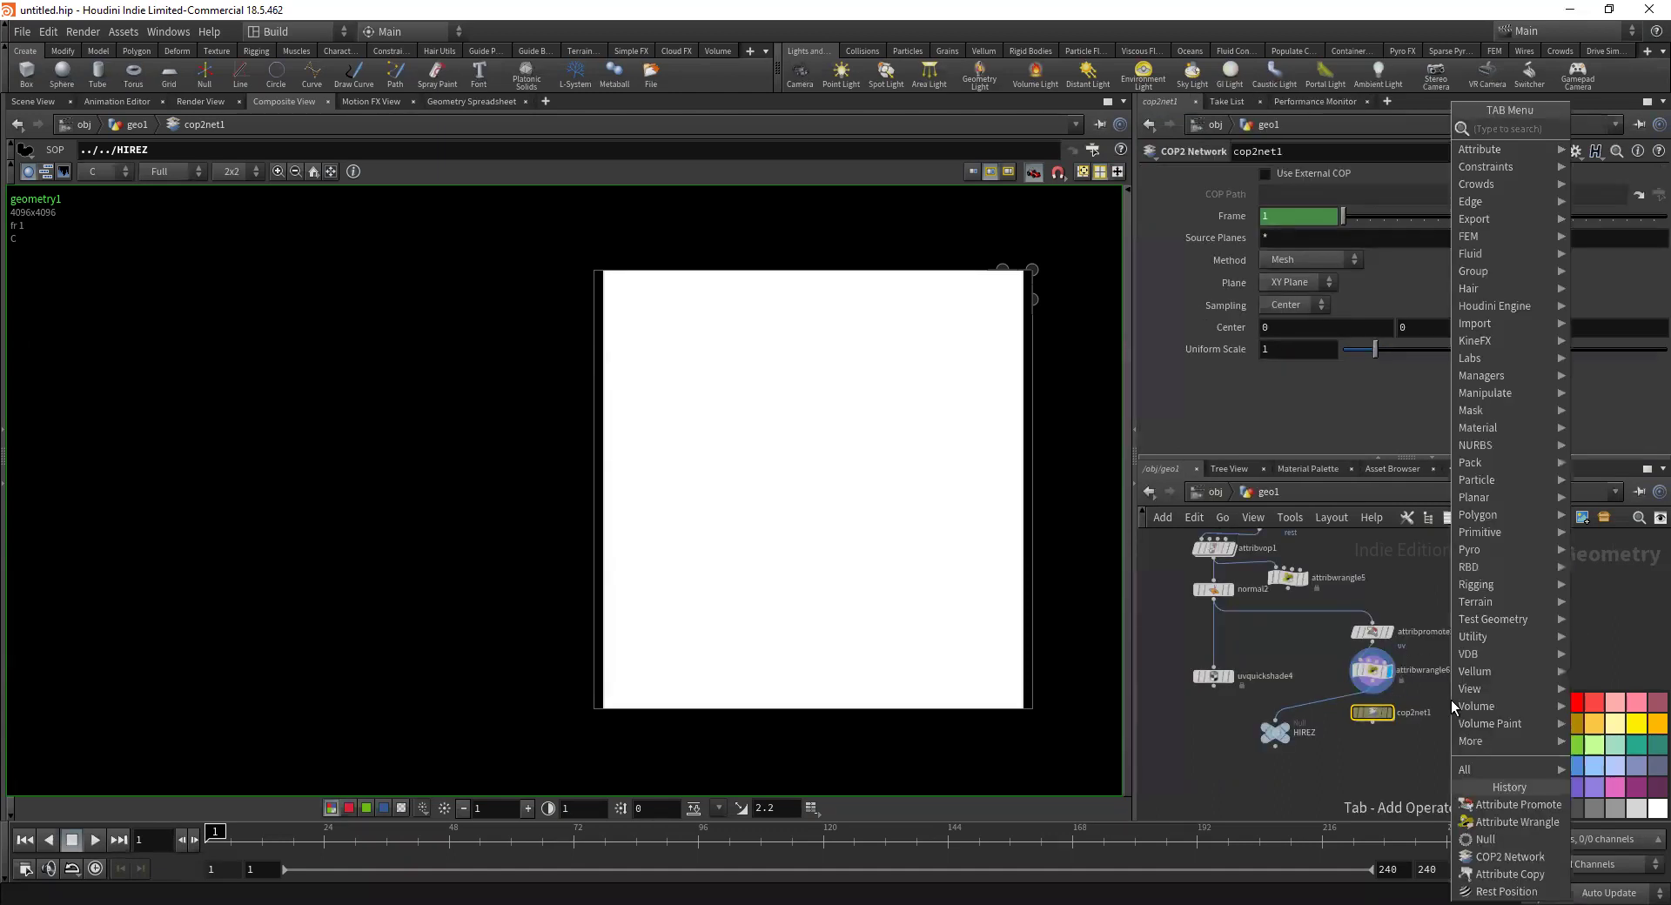
left_click(1372, 684)
left_click(1206, 279)
key("Return")
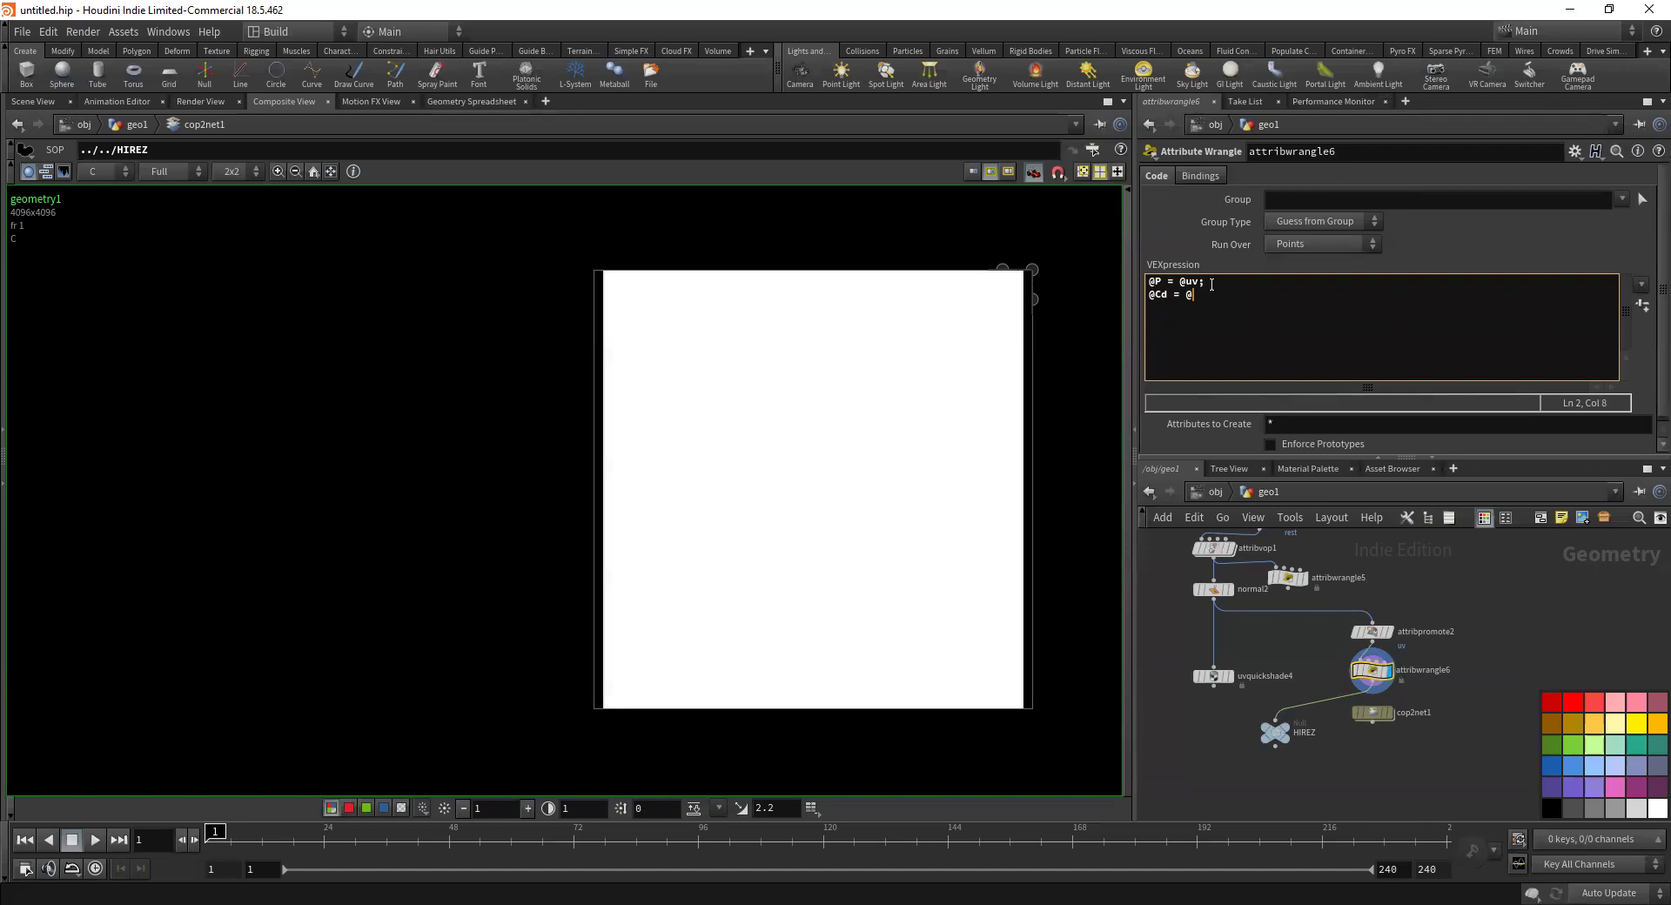
key("BackSpace")
type("N;")
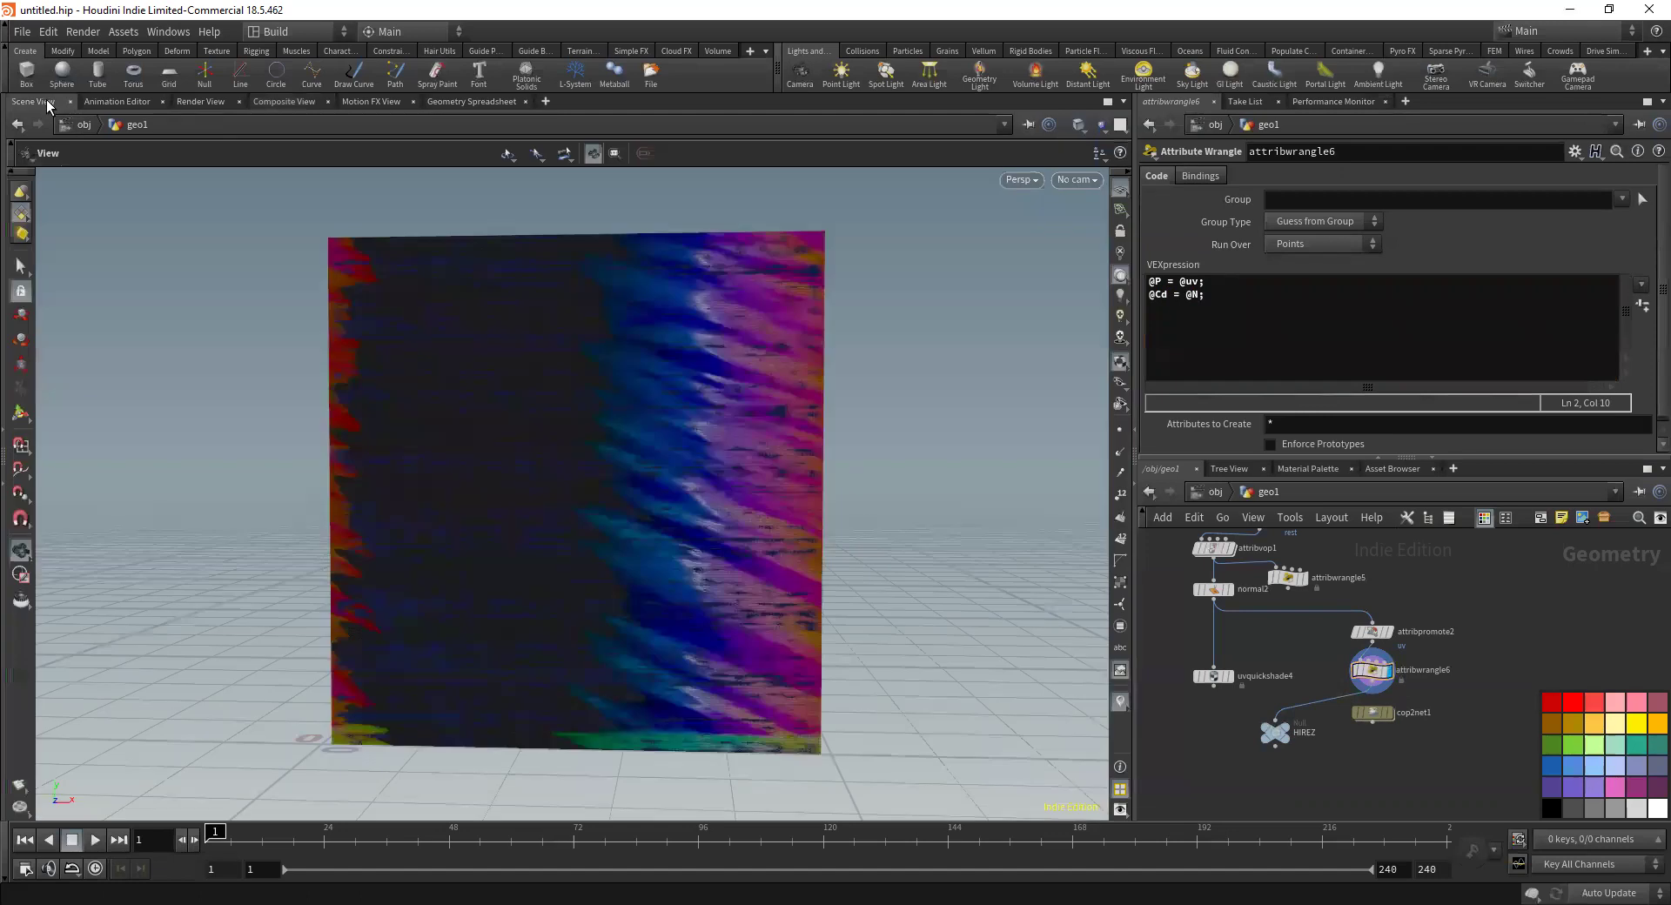
left_click(54, 102)
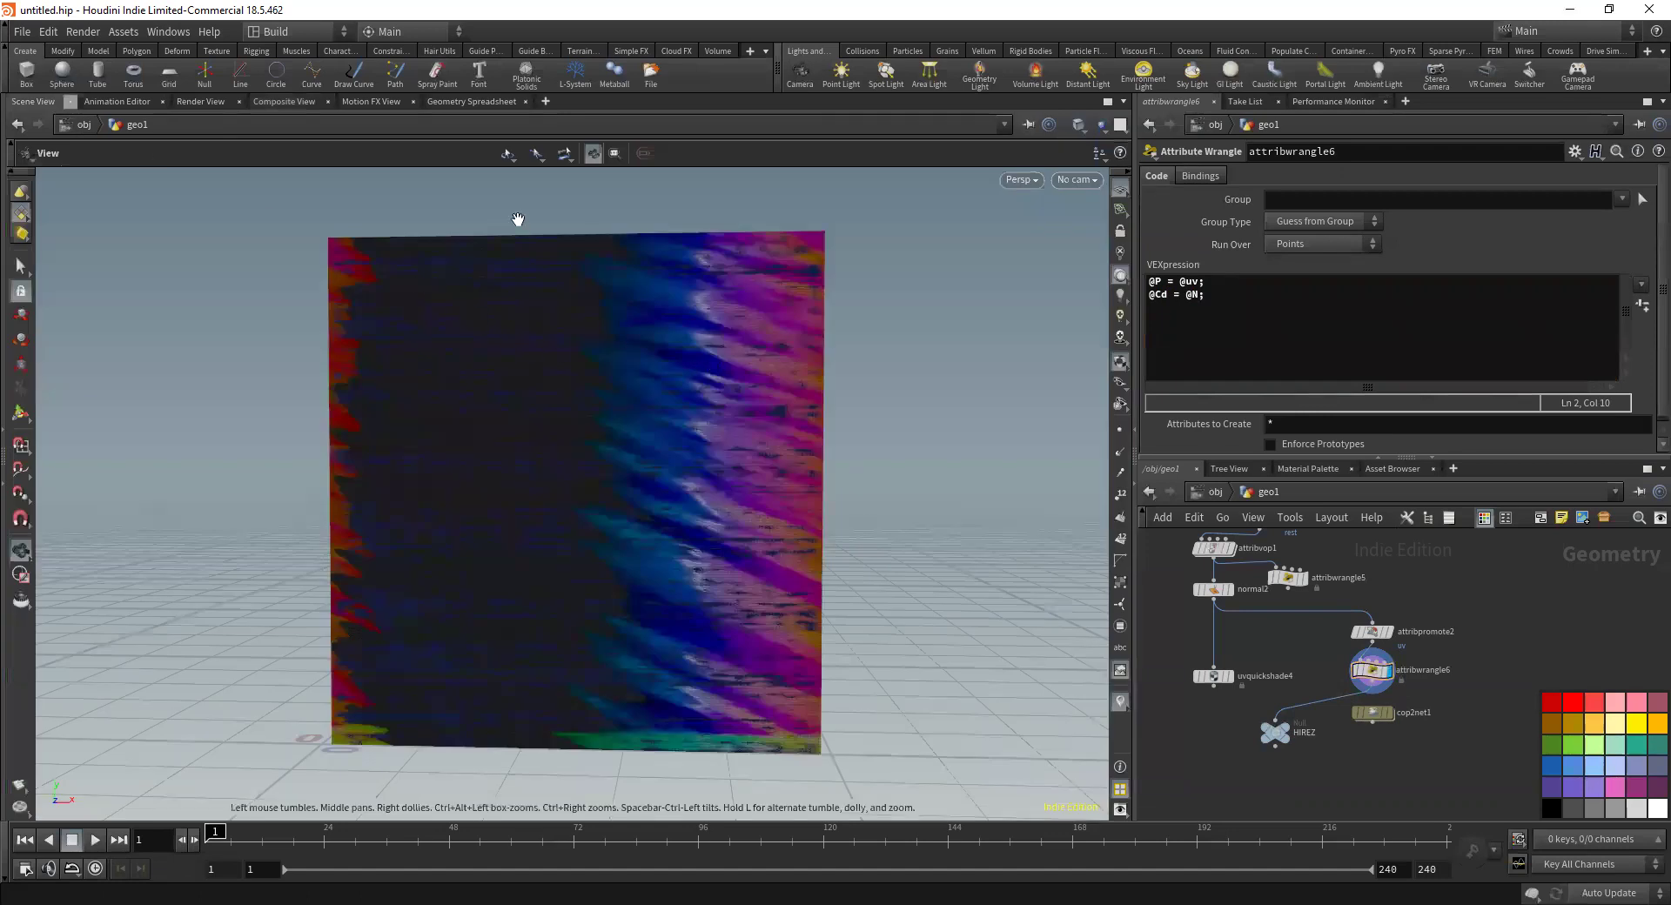
Examine the geometry, transform, mask and image settings of the geometry1 node in cop2net1 alongside its composite image
left_click(274, 102)
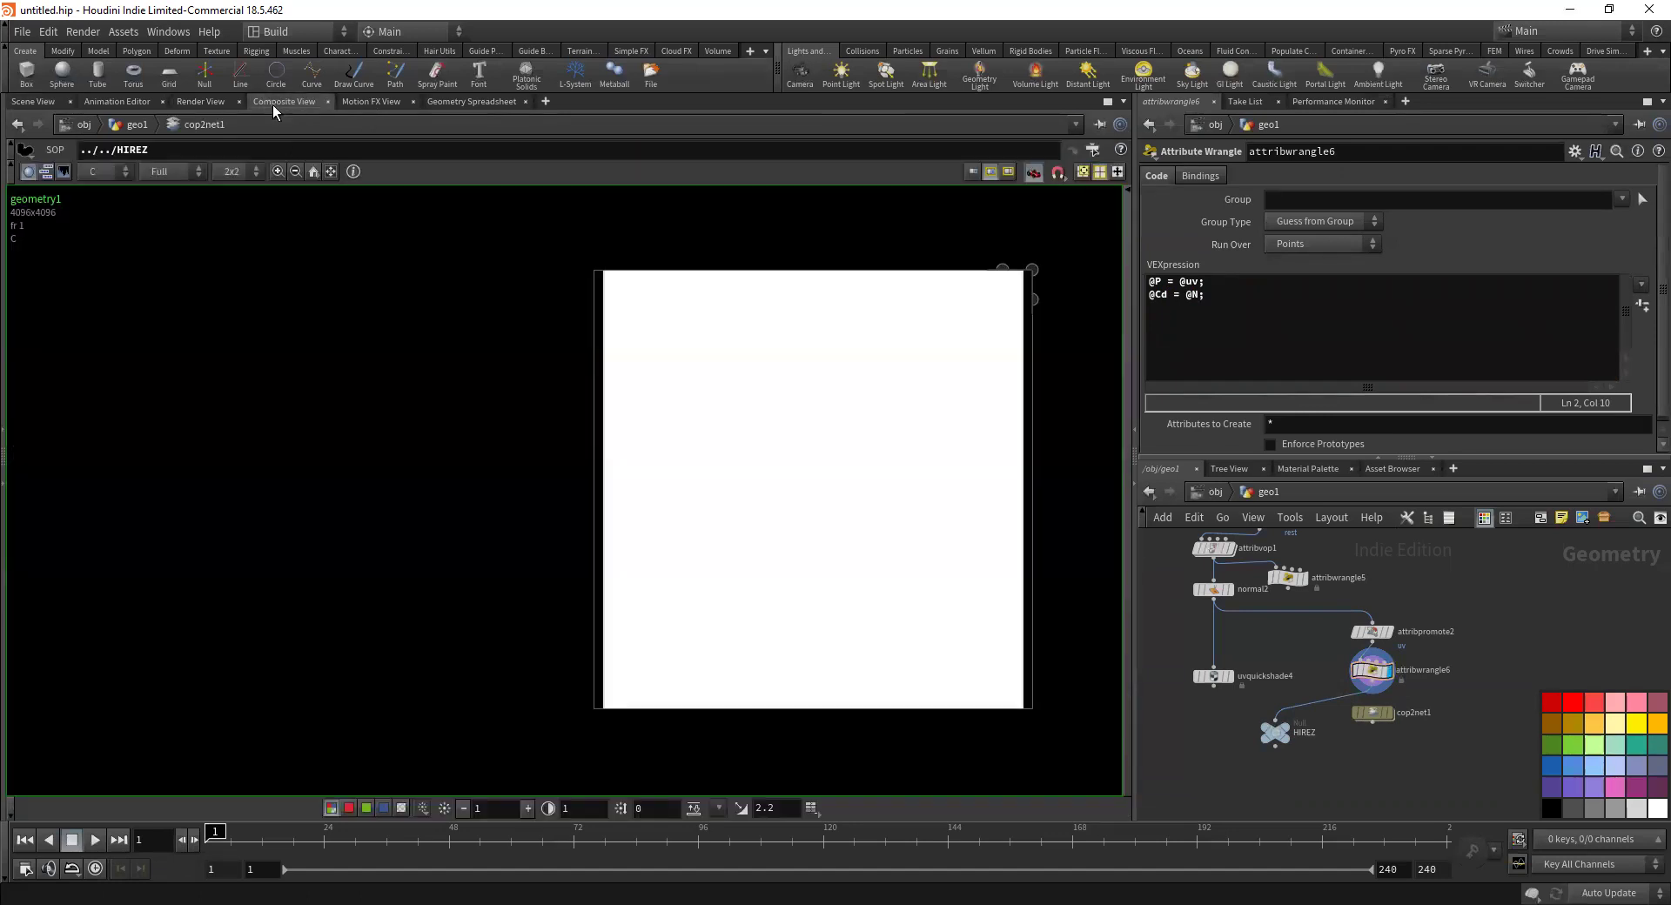
double_click(1374, 715)
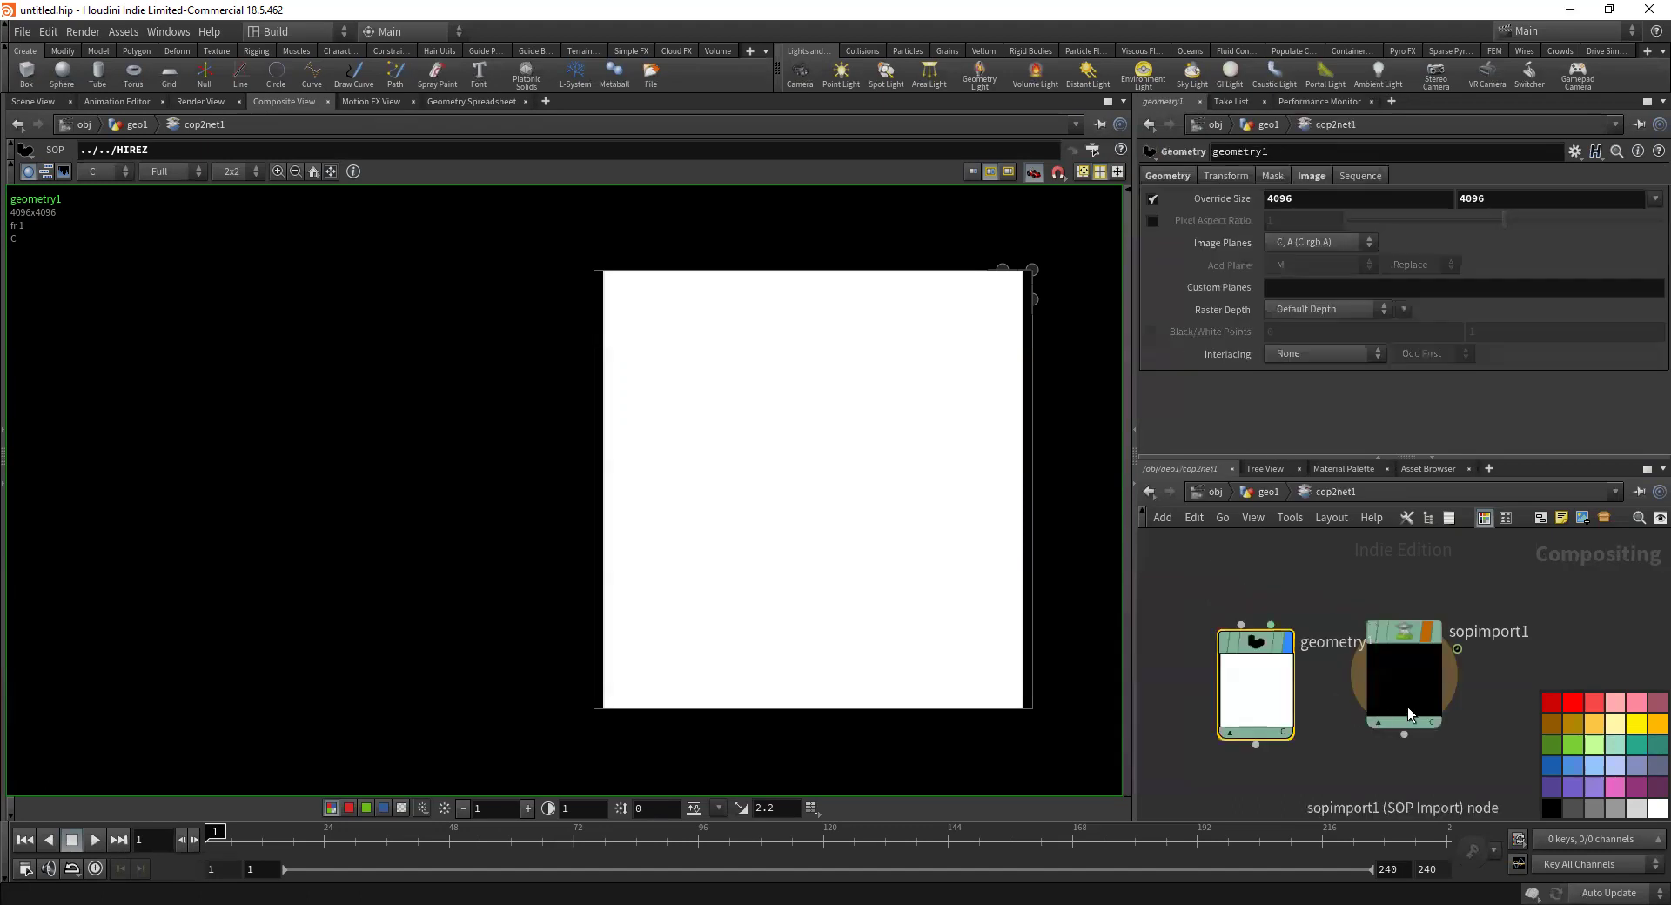
left_click(1172, 172)
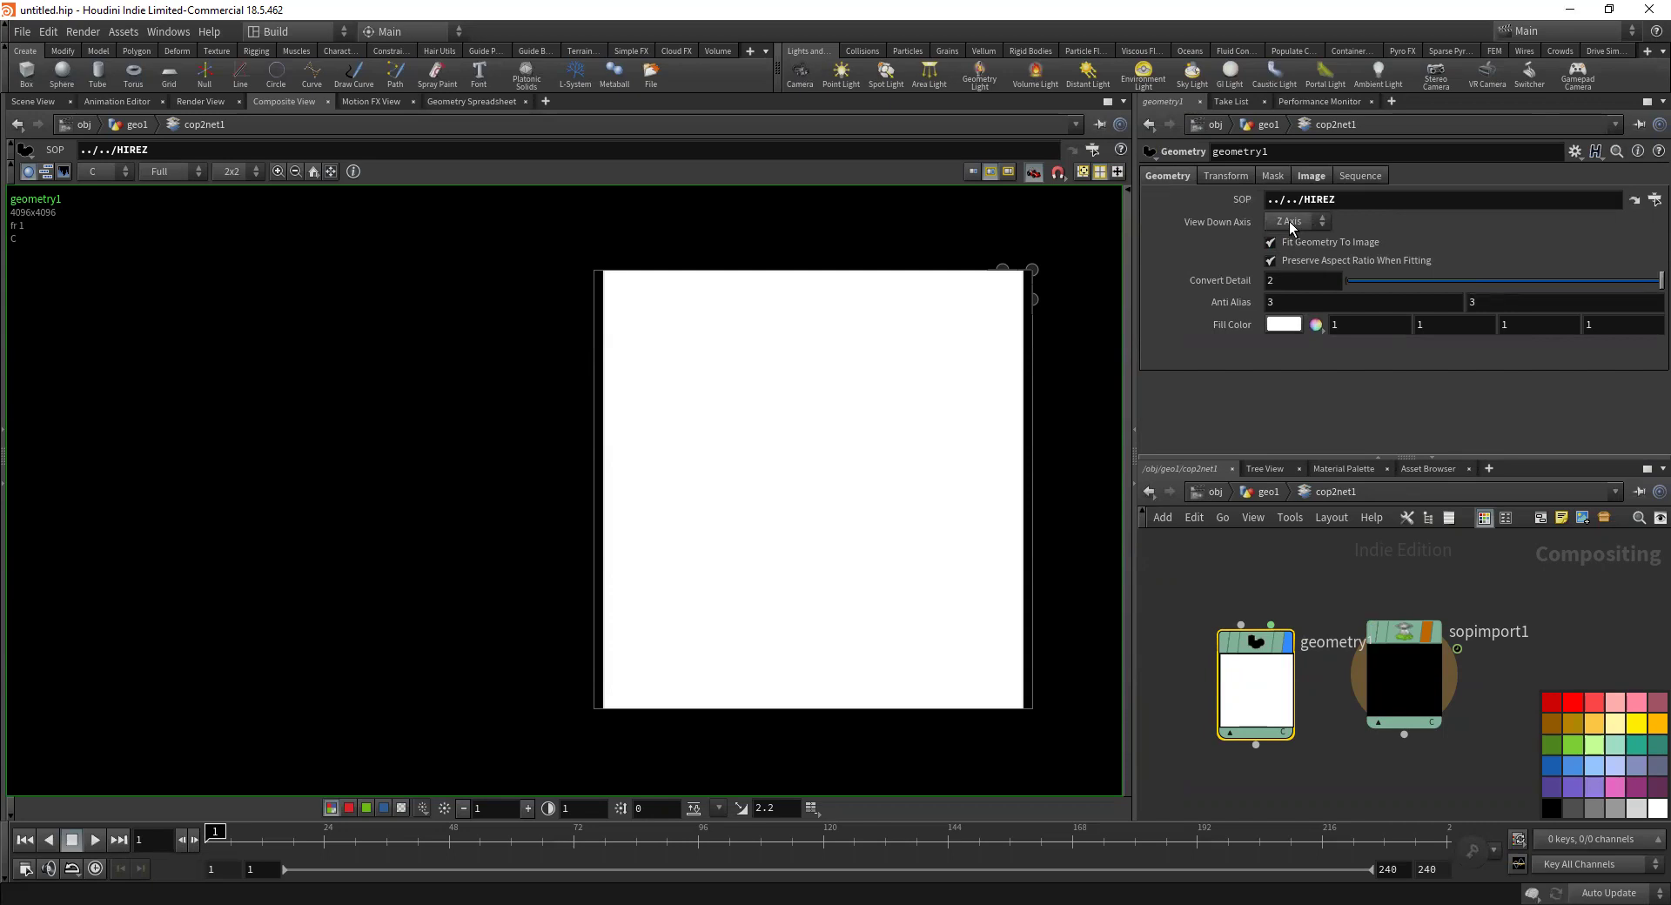
left_click(1290, 223)
left_click(1290, 222)
left_click(1242, 177)
left_click(1272, 175)
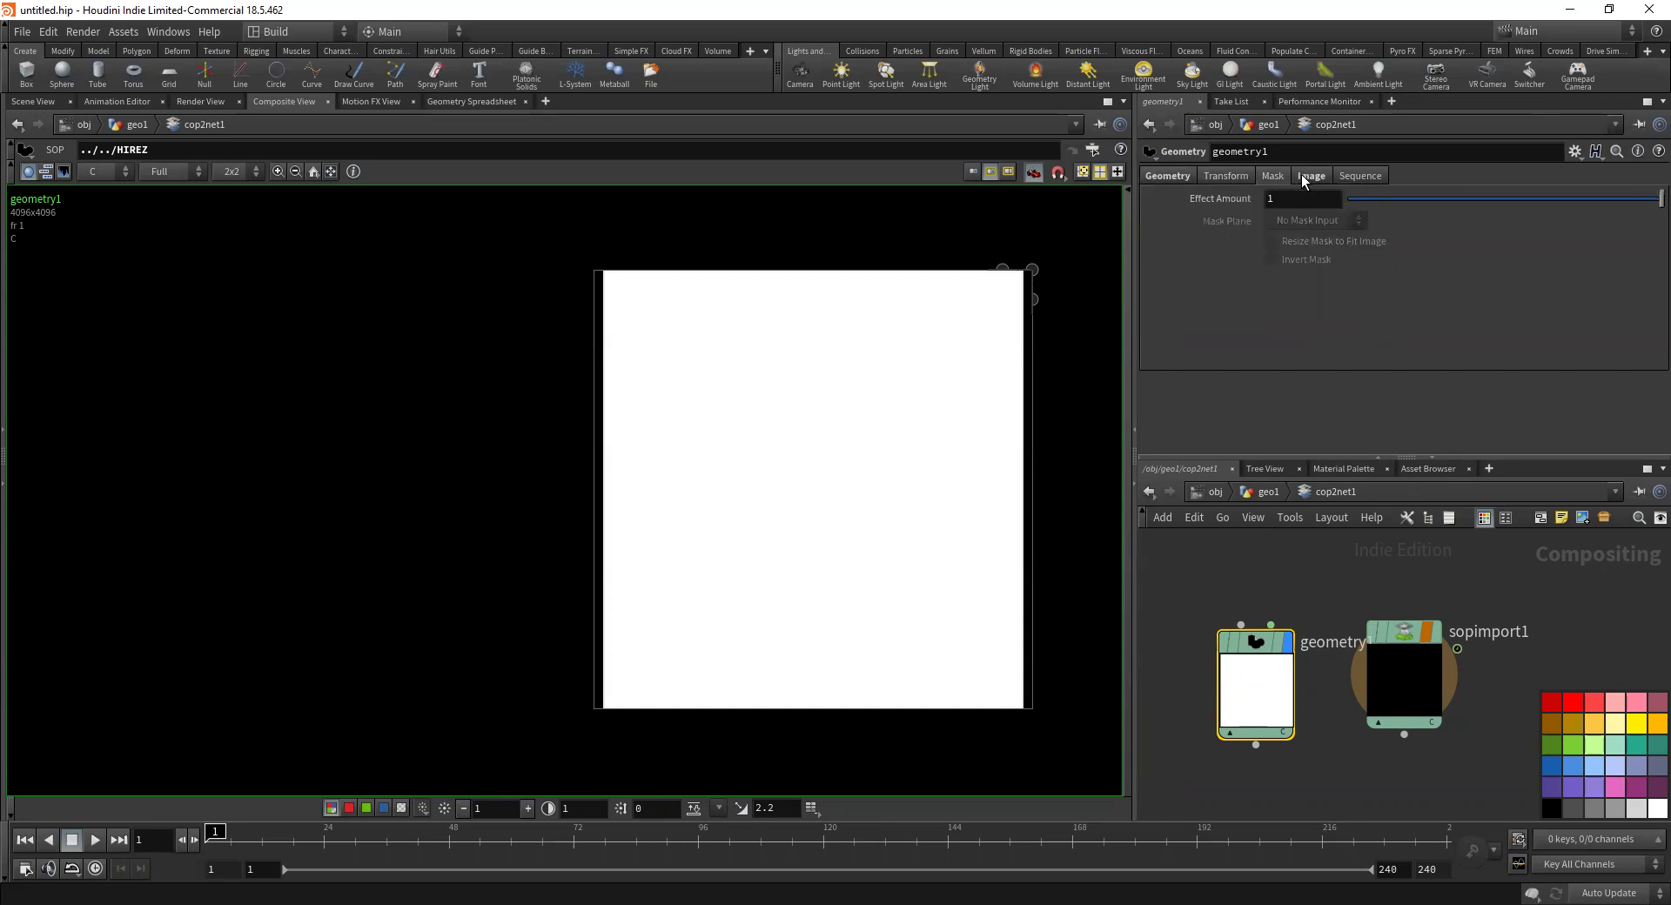
left_click(1309, 176)
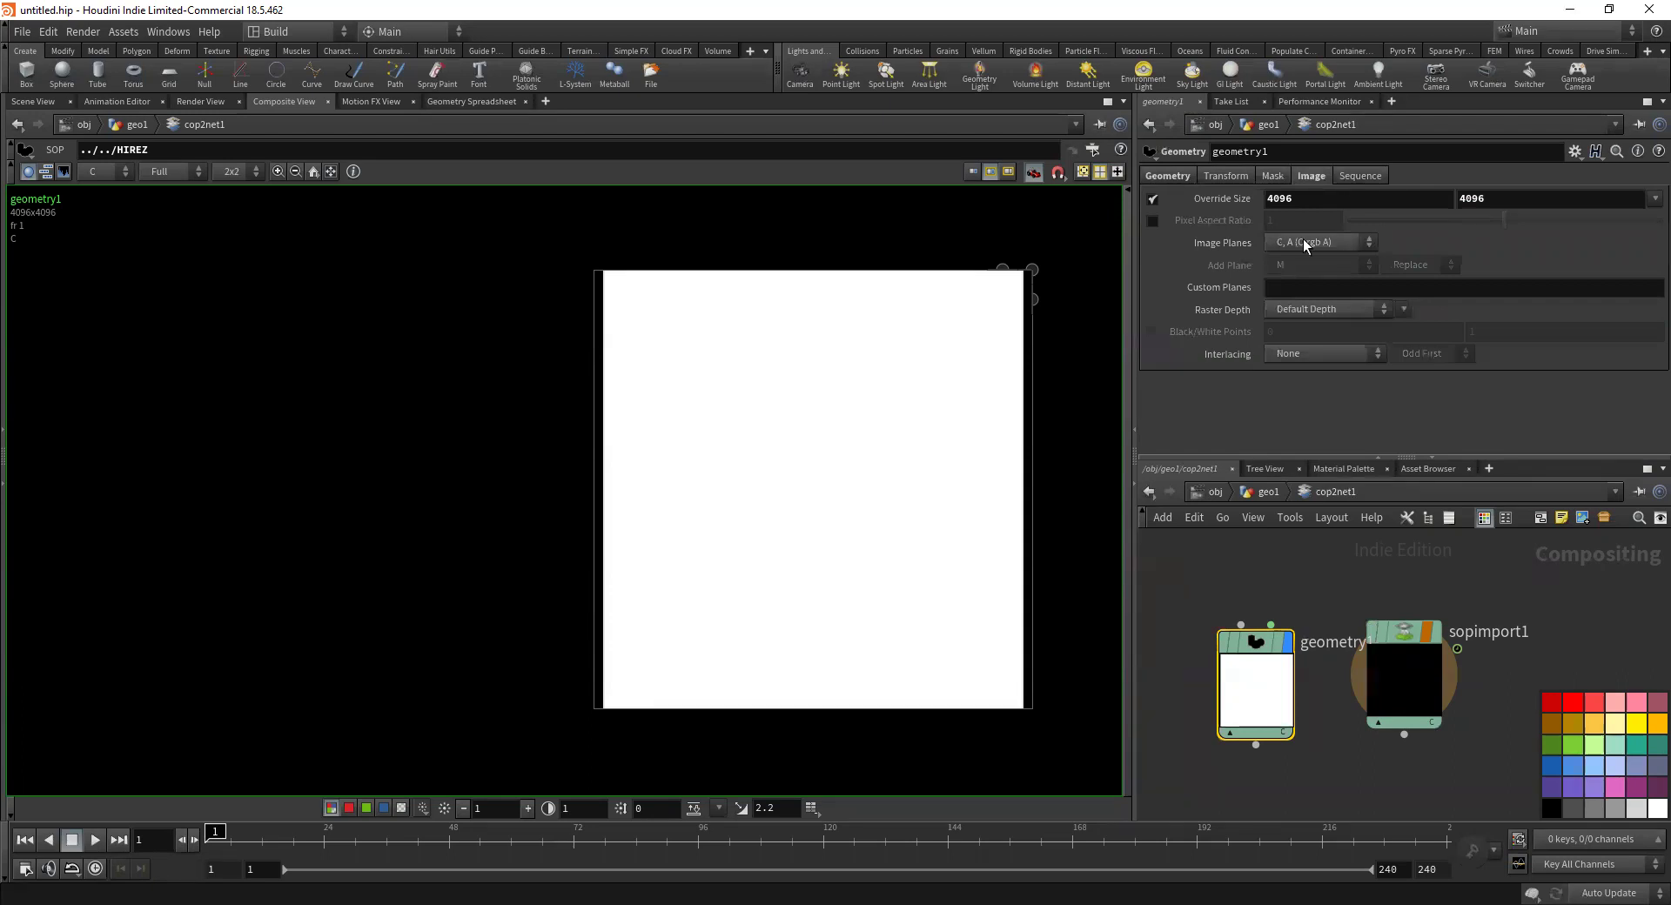
Try a dark orange fill colour (0.5, 0.25, 0) on the geometry1 node and restore the fill to white
left_click(1184, 176)
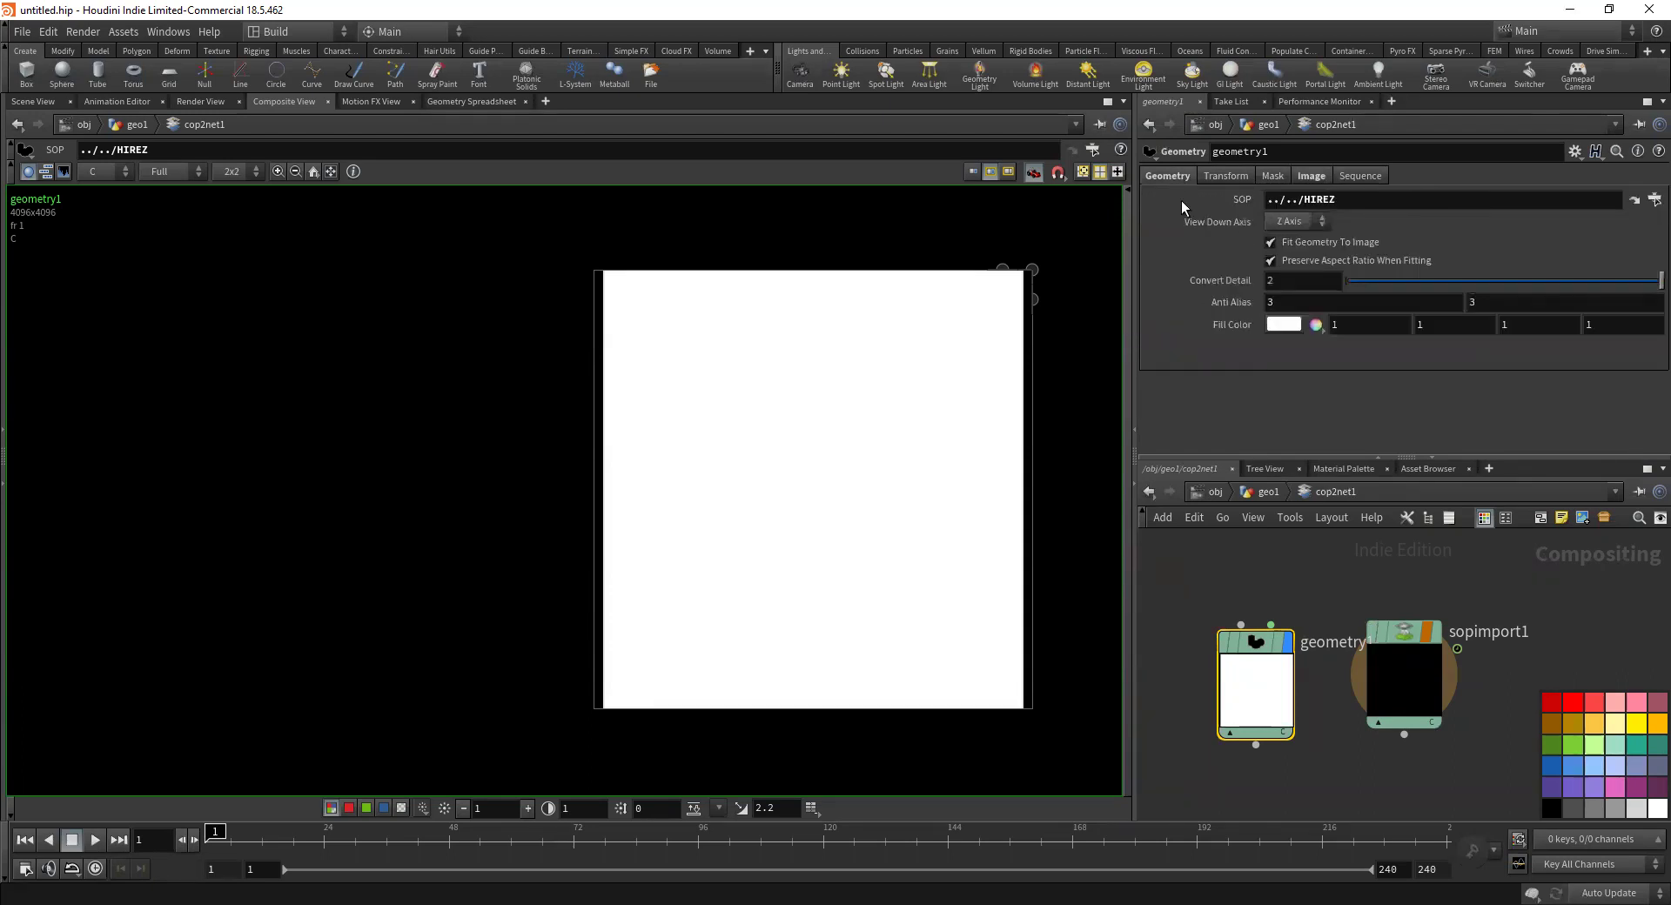
left_click(1277, 328)
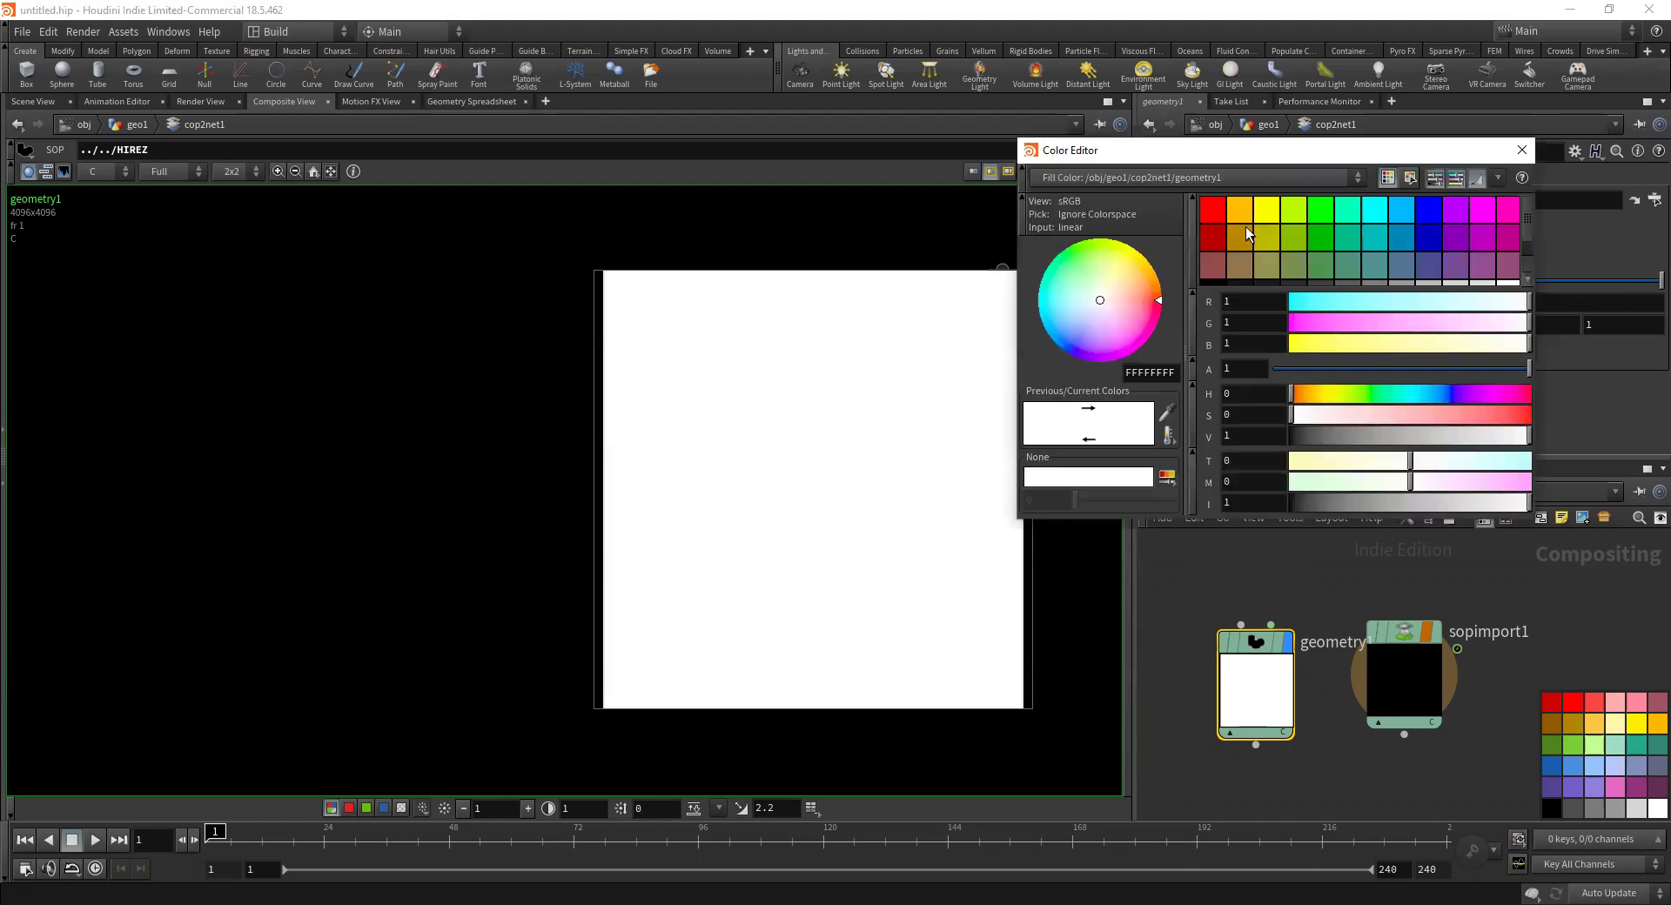
left_click(1240, 237)
left_click(1521, 150)
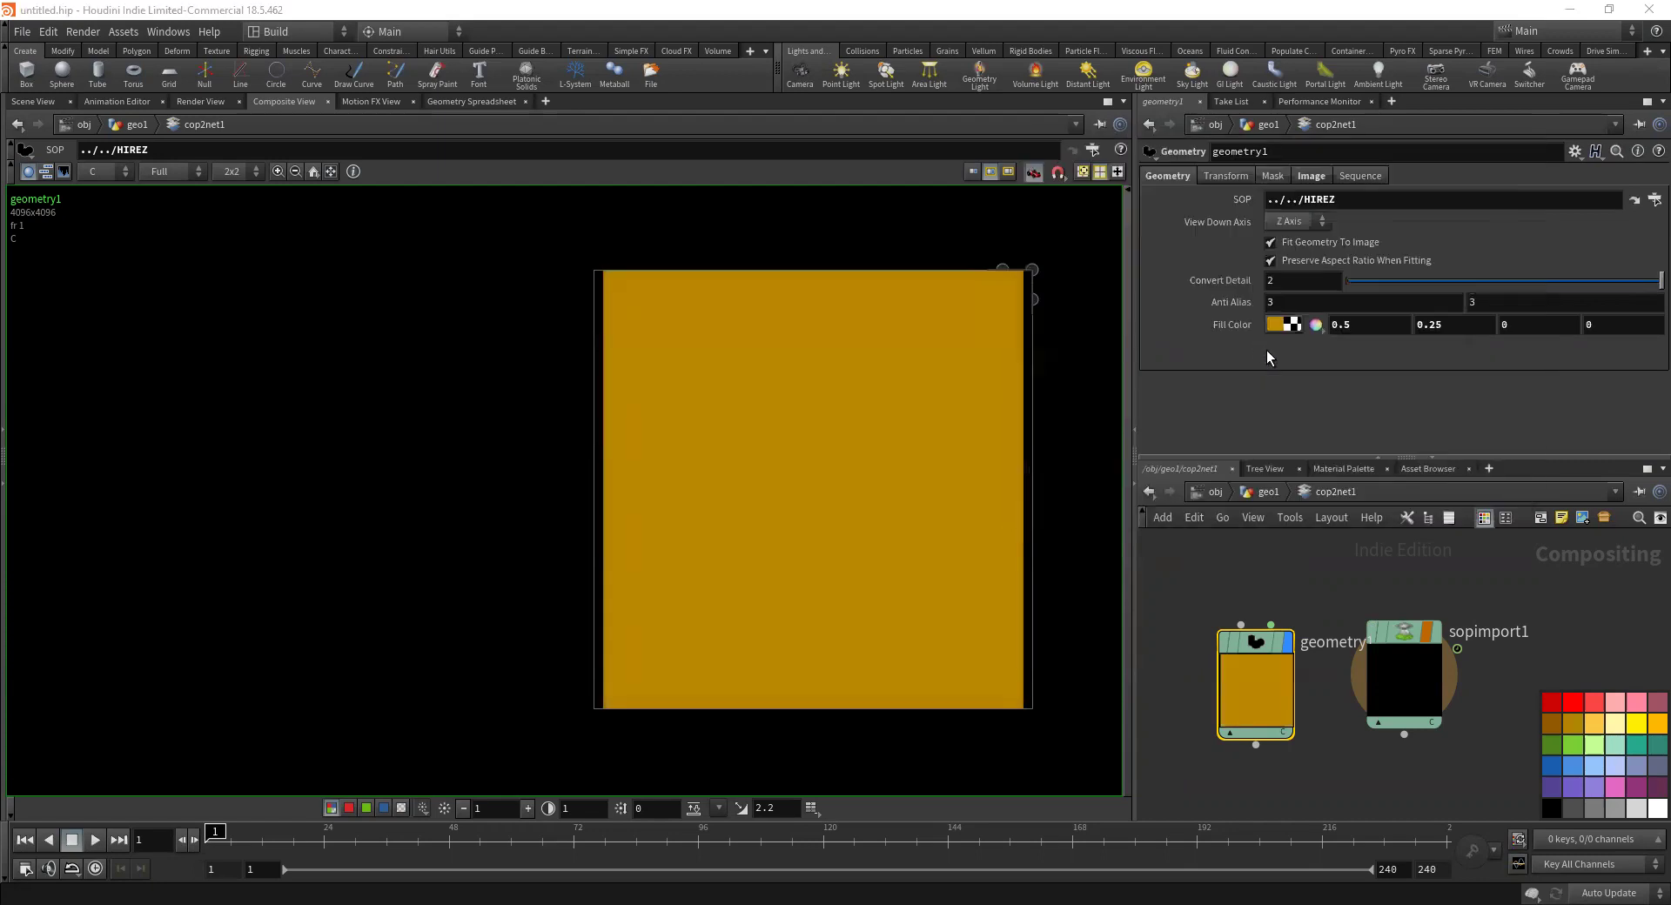
left_click(1275, 325)
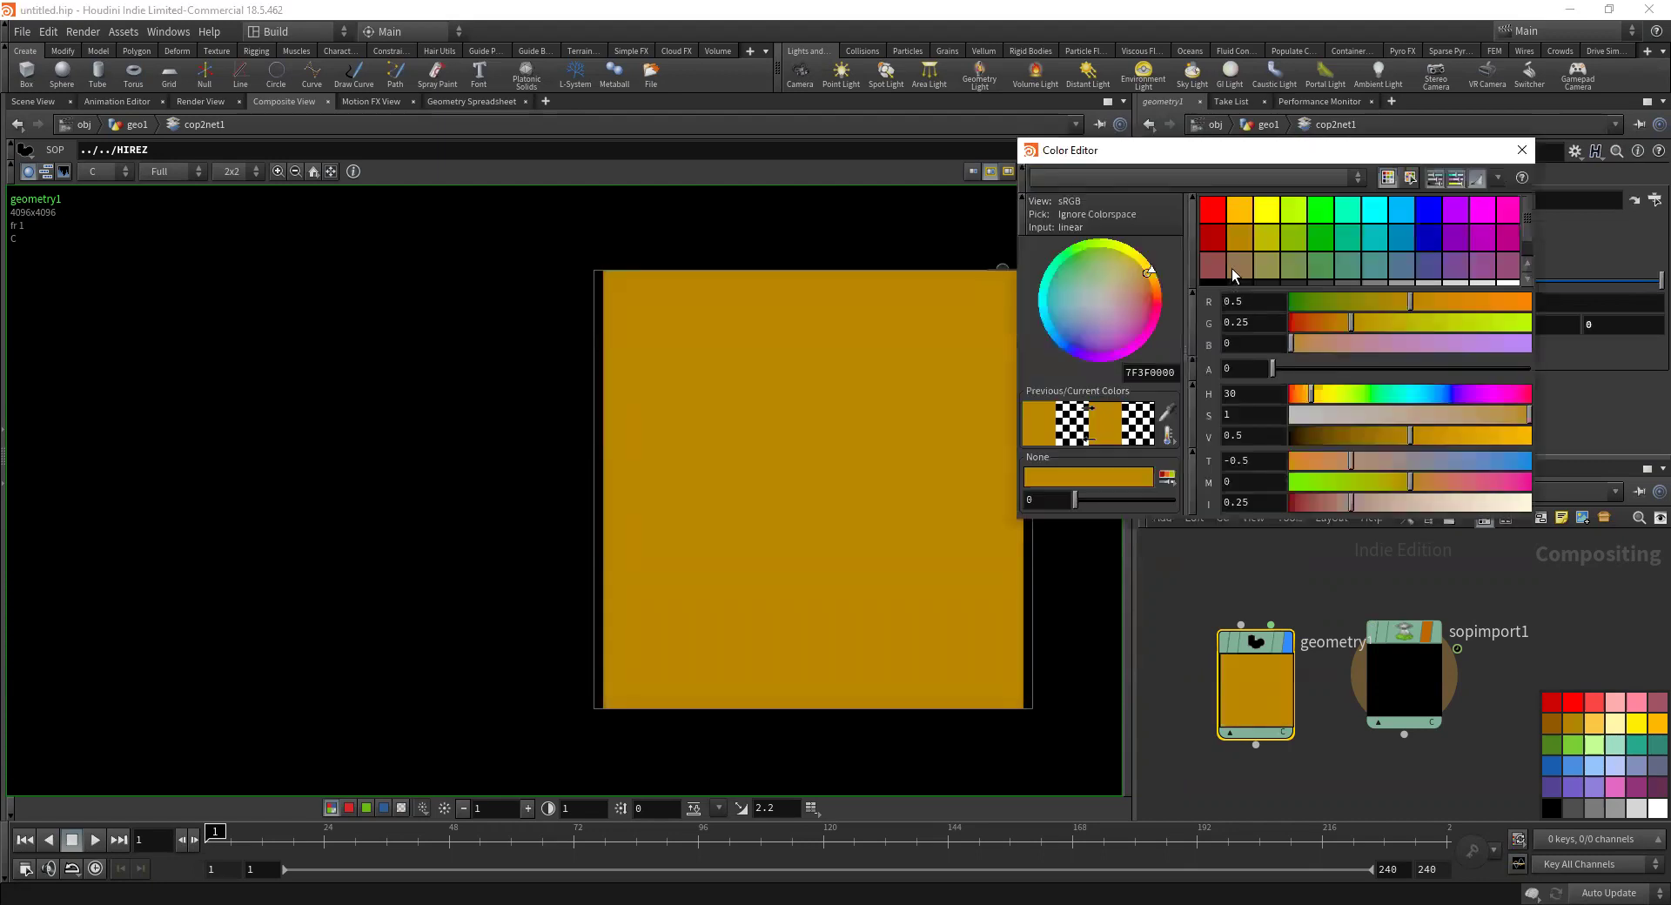
left_click(1490, 282)
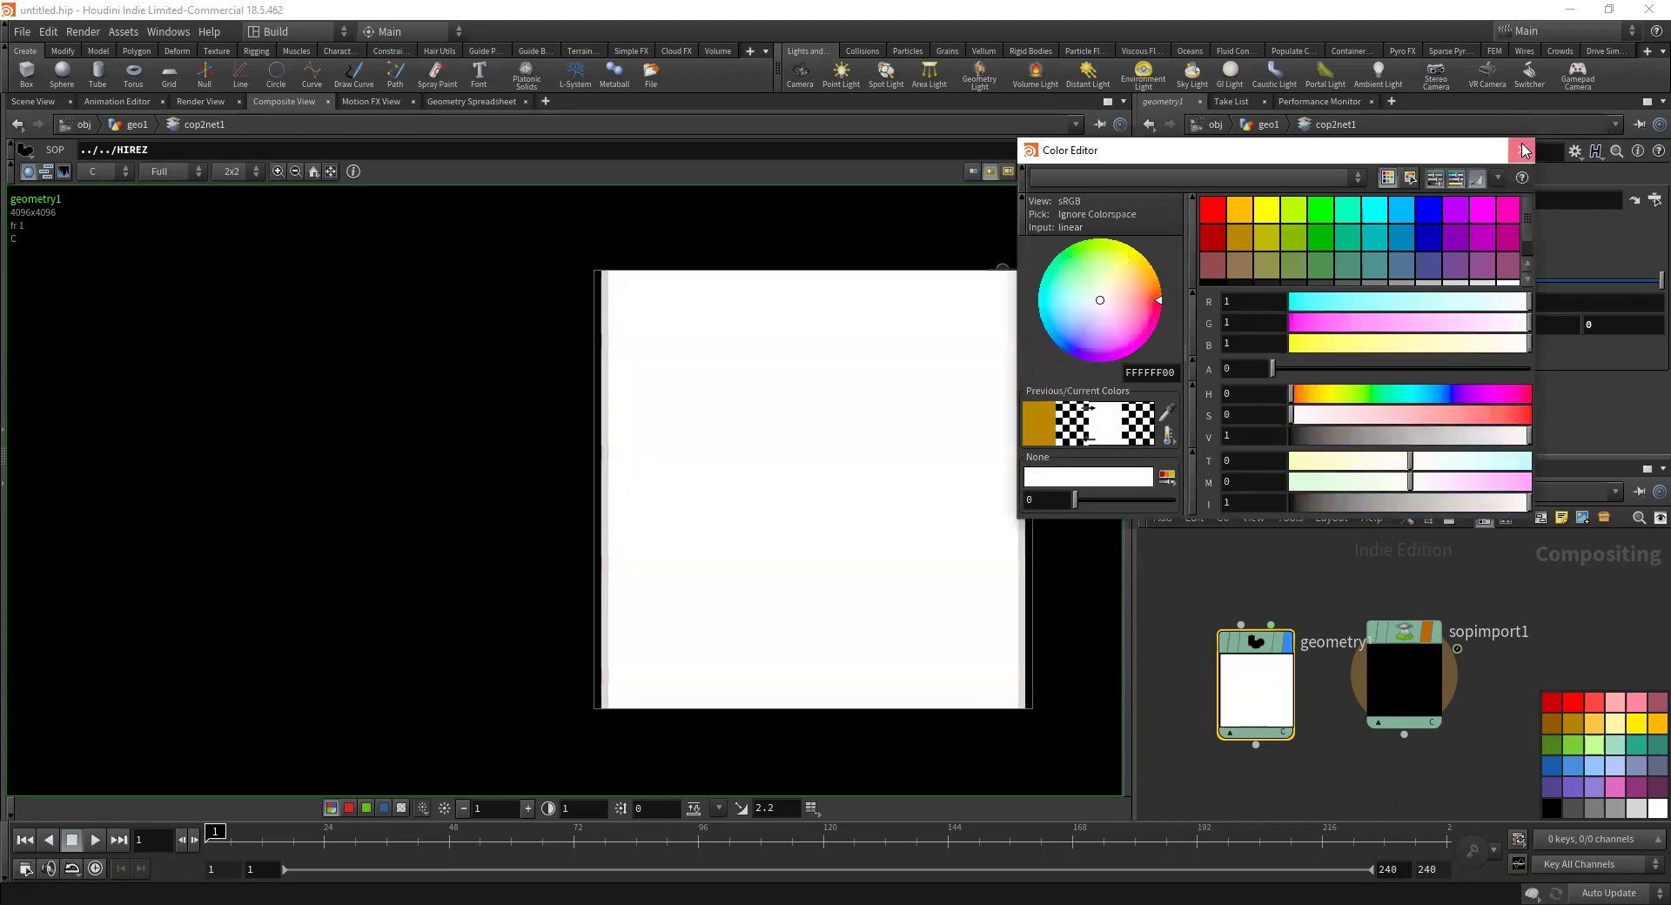
left_click(1521, 150)
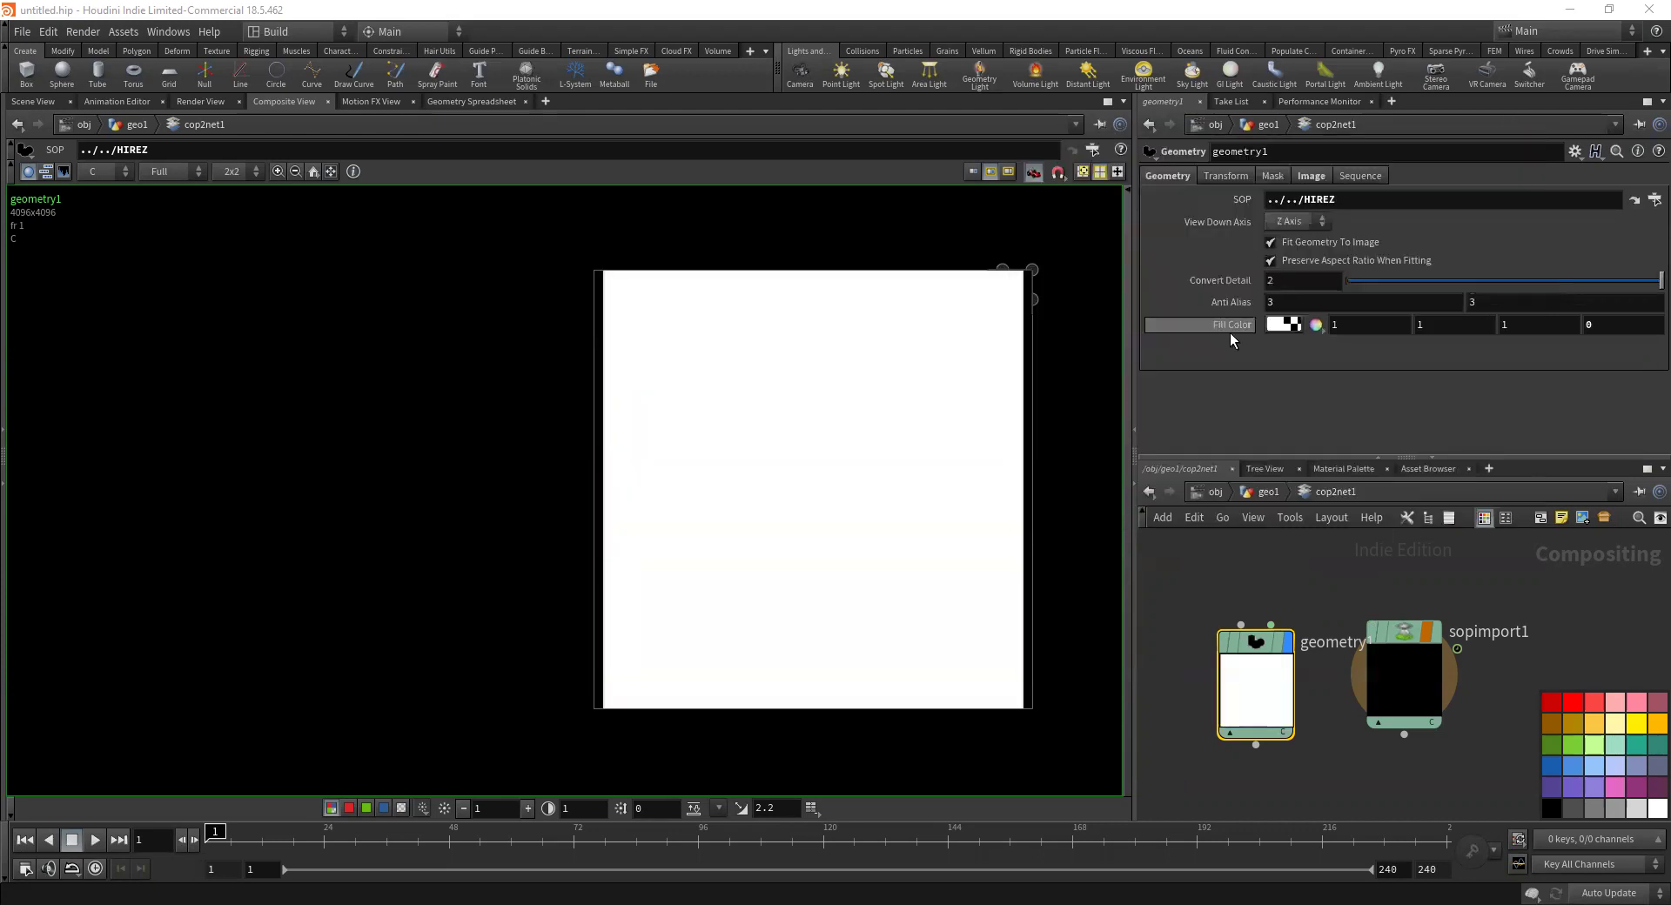
Examine the available image plane options of the geometry1 node alongside its geometry settings
left_click(1312, 176)
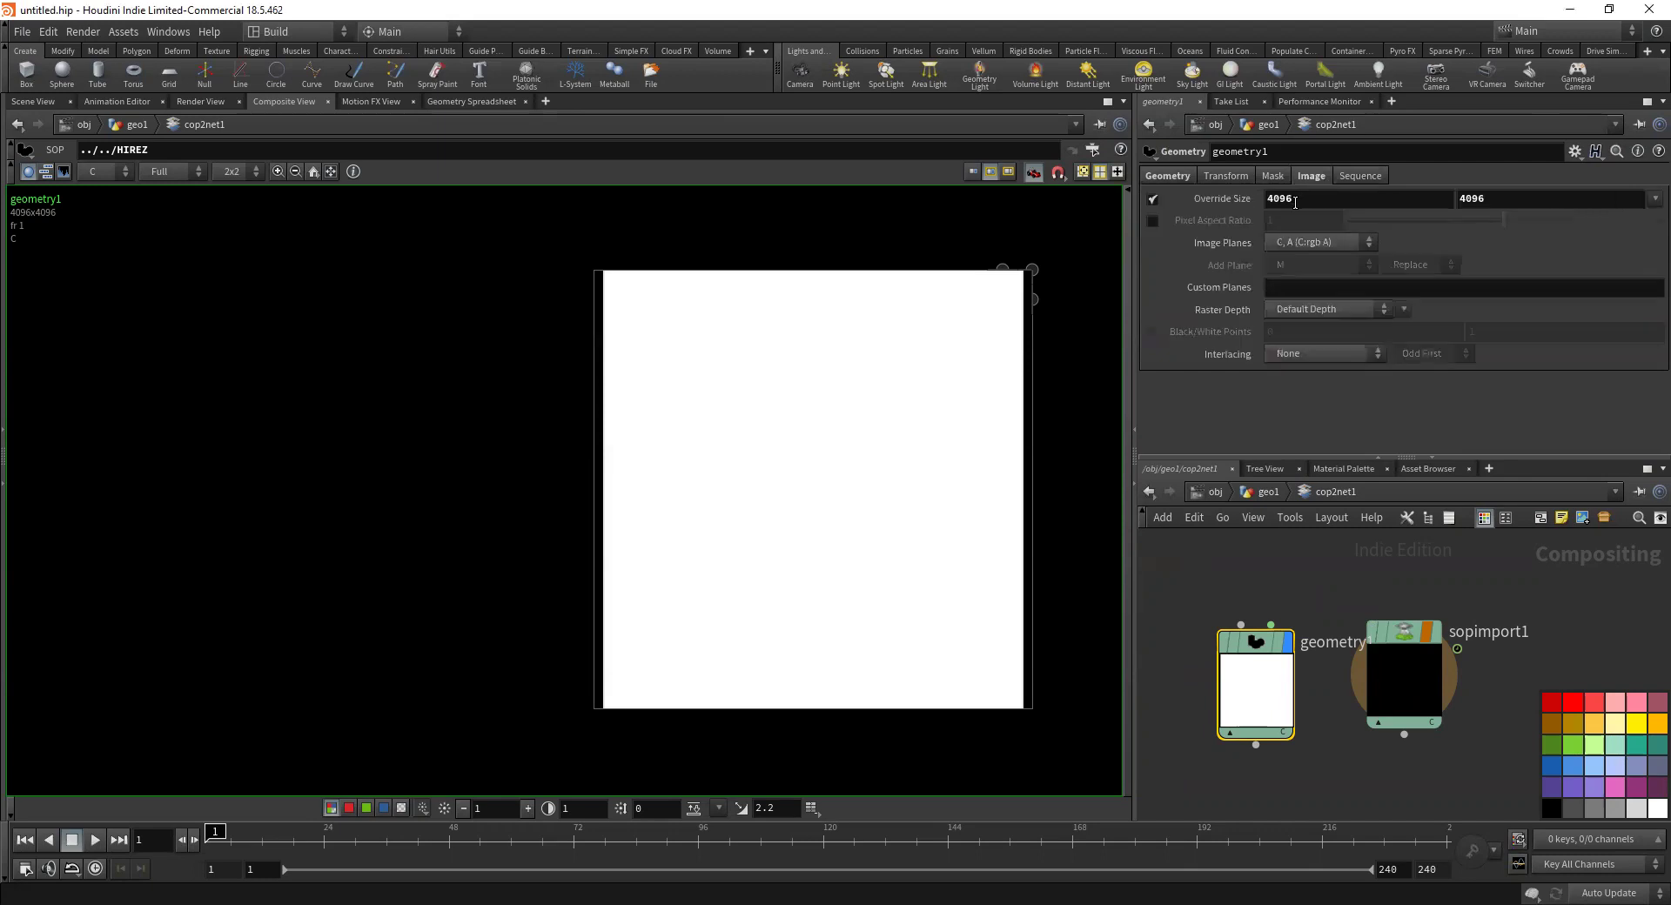
left_click(1301, 245)
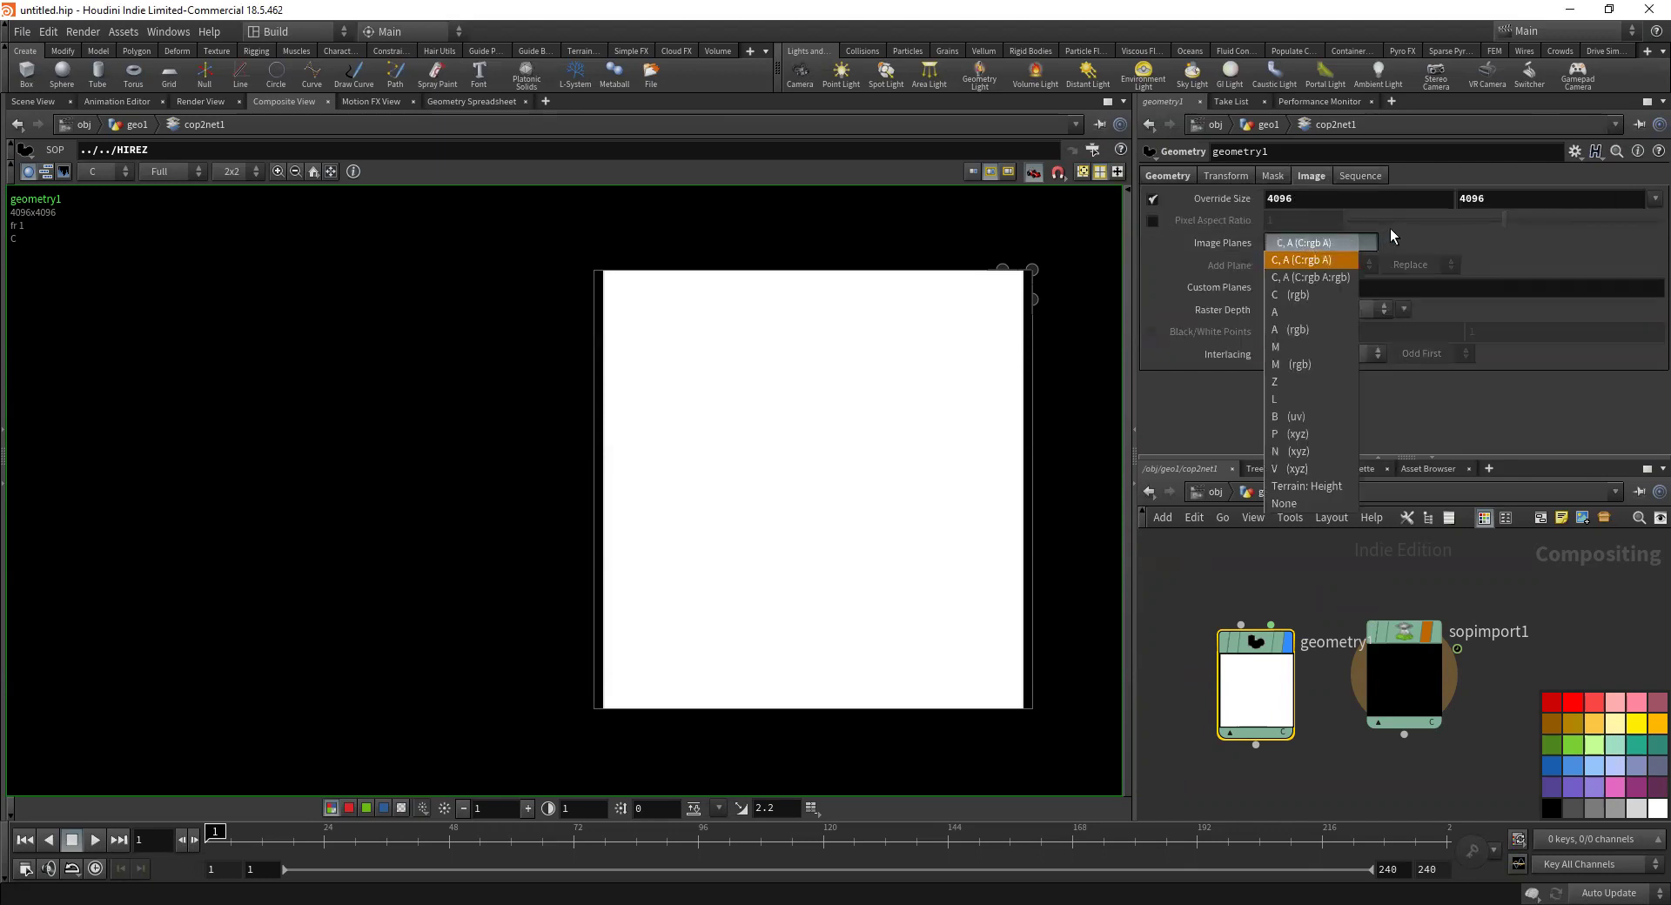
left_click(1328, 242)
middle_click_drag(1340, 608, 1351, 529)
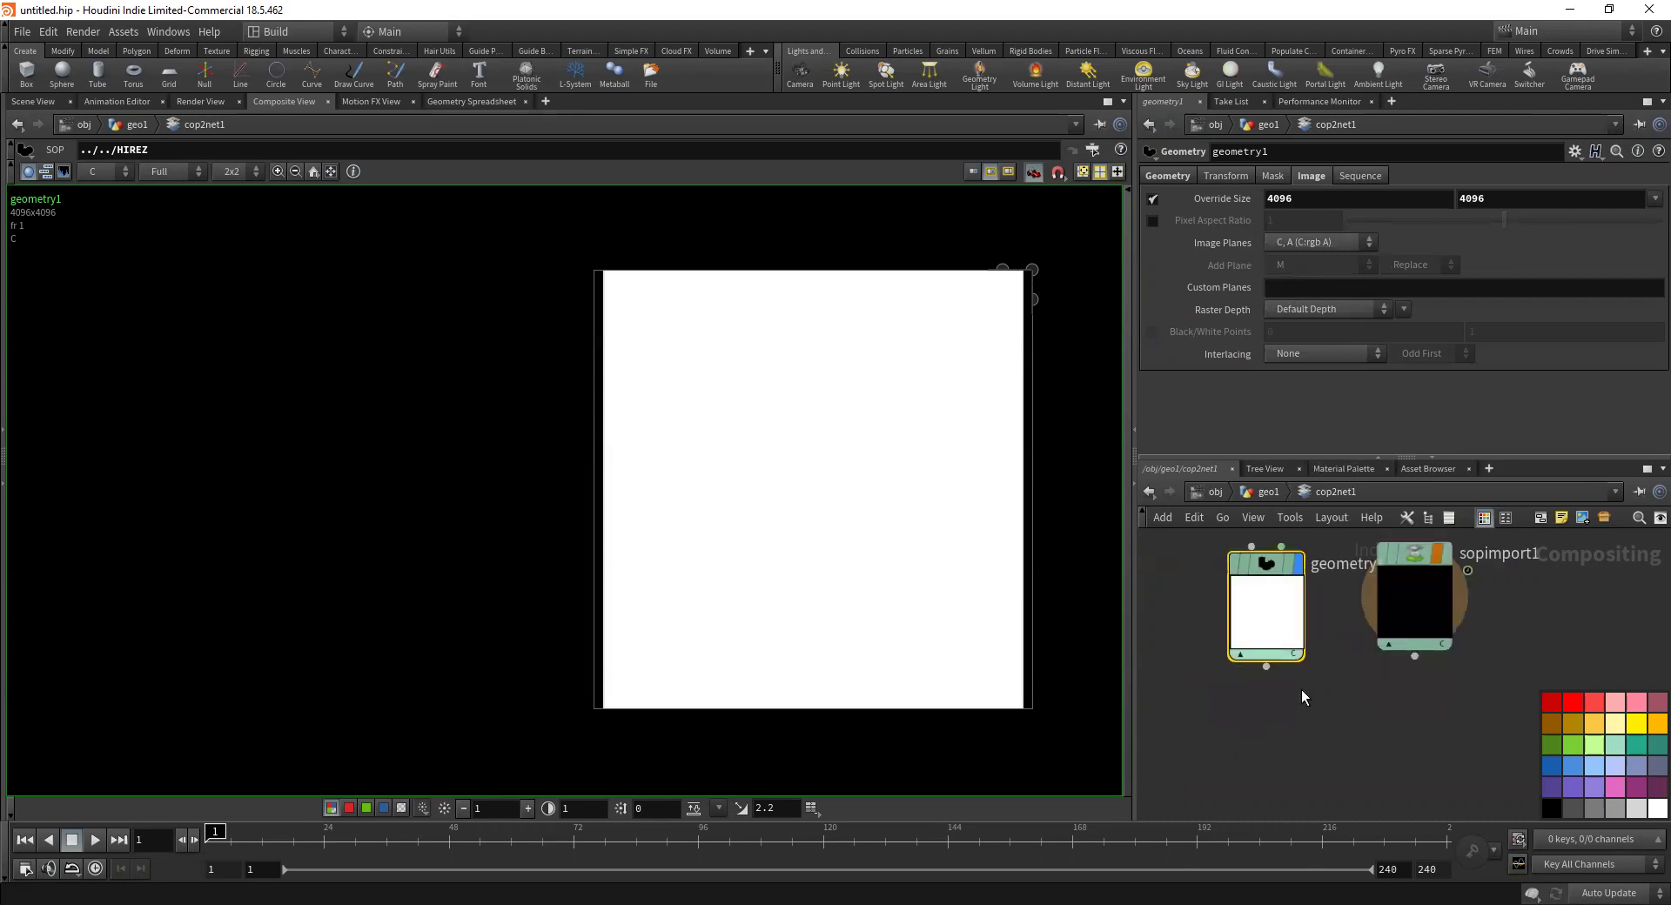
left_click(1166, 177)
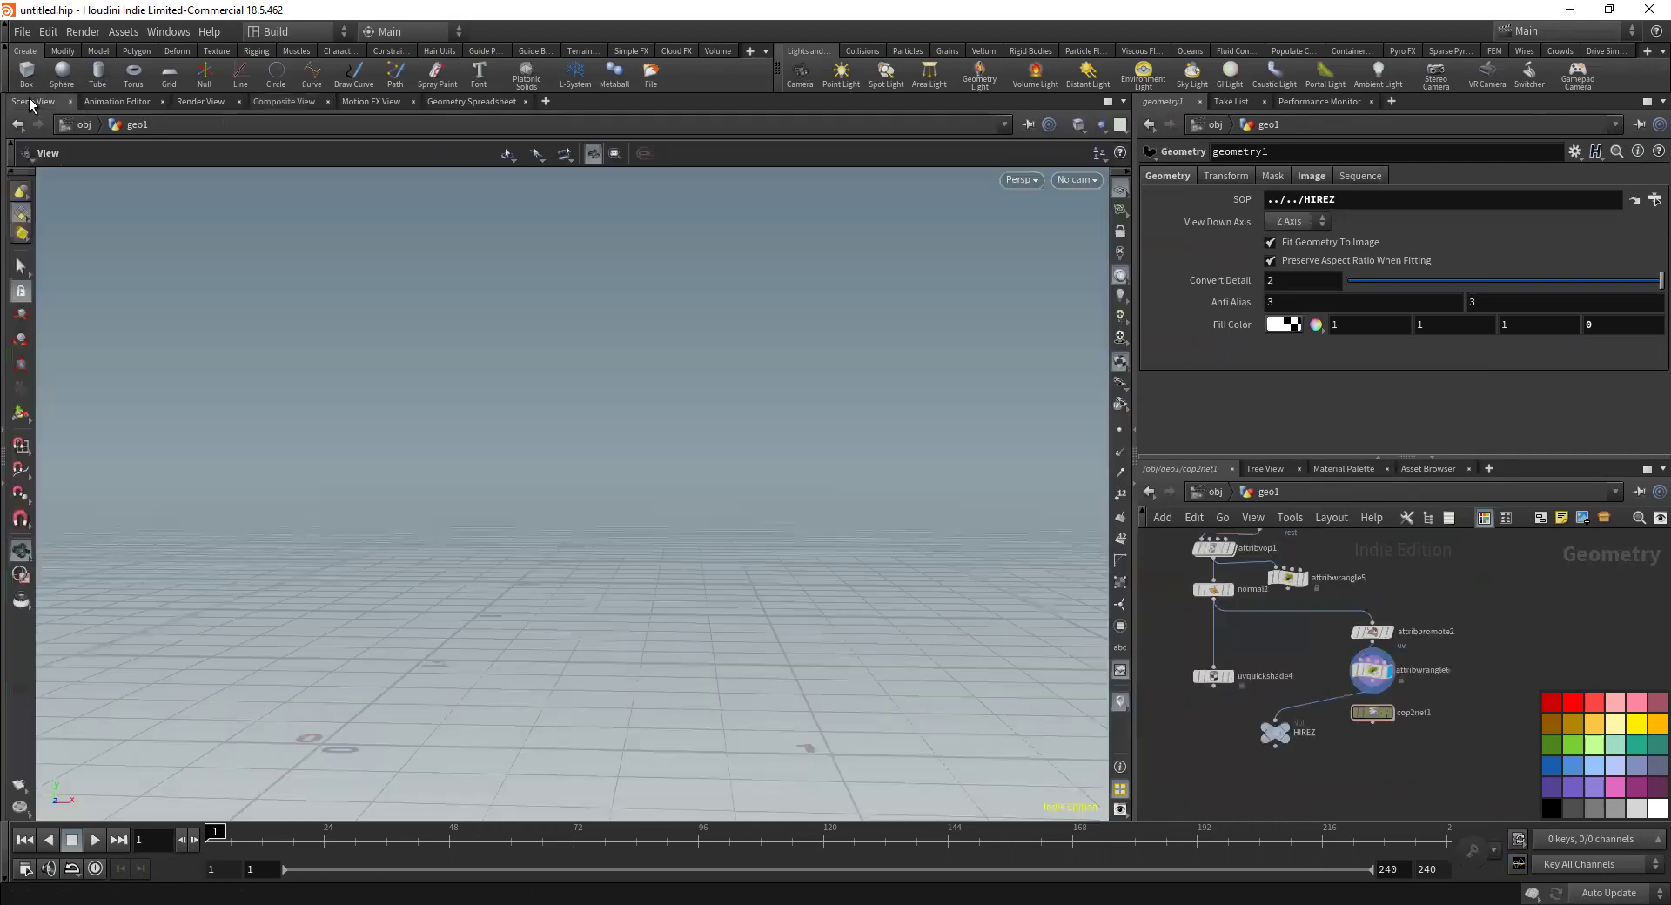
Return to the scene view of geo1 and set the circle1 divisions to 100
left_click(33, 101)
left_click_drag(615, 420, 668, 433)
right_click_drag(668, 433, 864, 423)
left_click_drag(863, 422, 884, 527)
middle_click_drag(1254, 652, 1287, 731)
scroll(1167, 639, "down", 3)
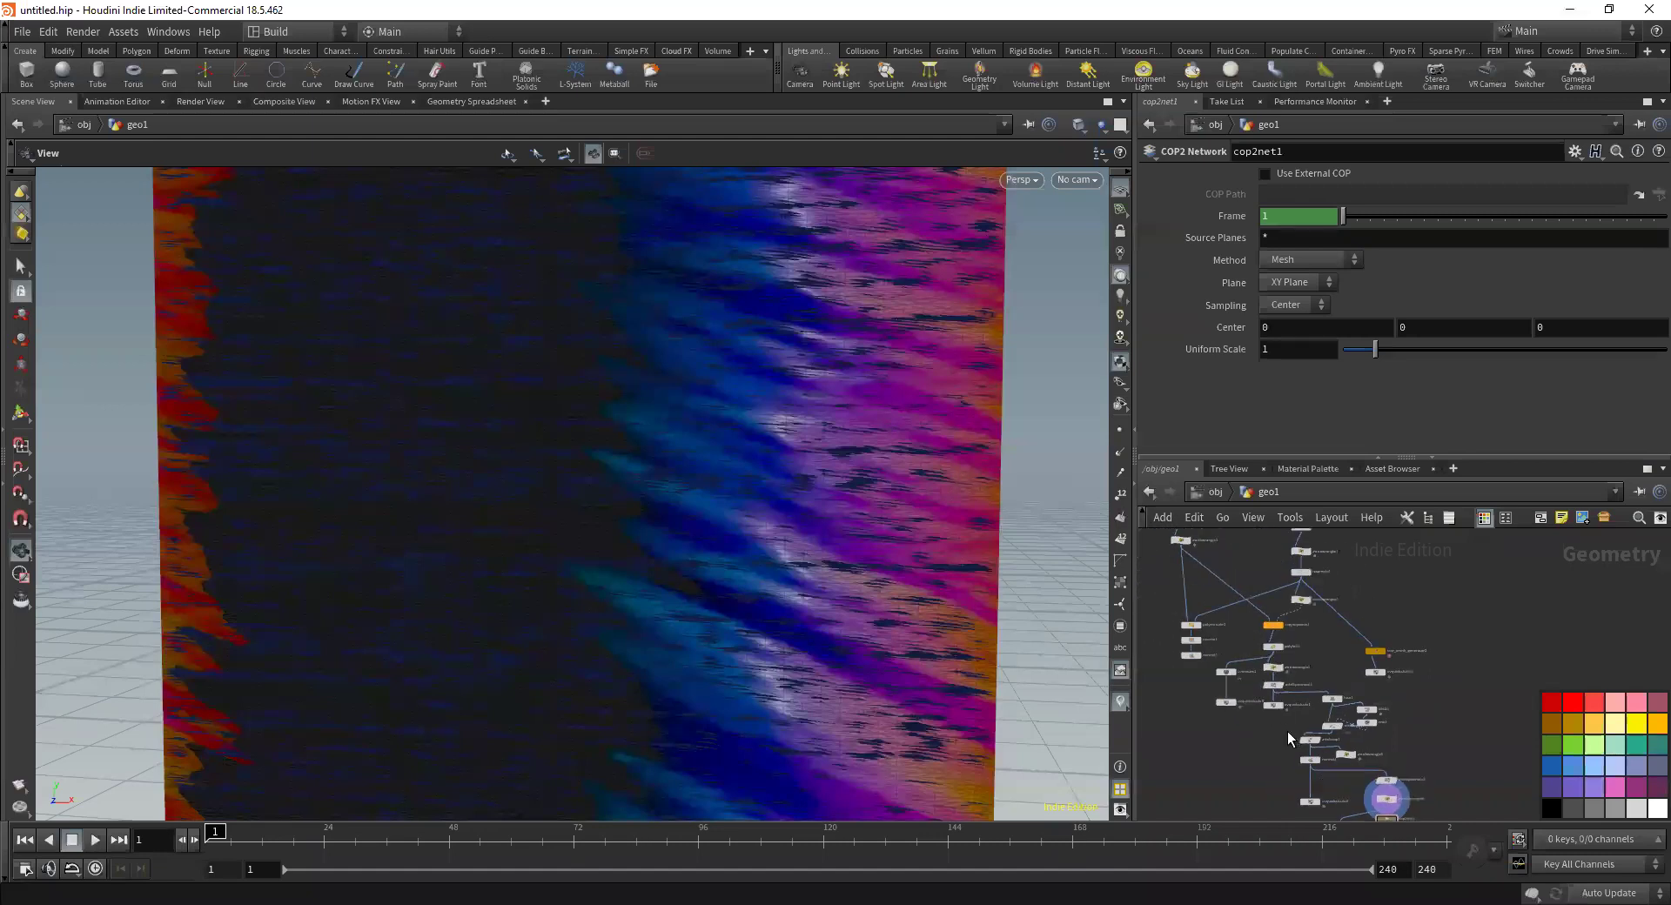
scroll(1166, 619, "up", 5)
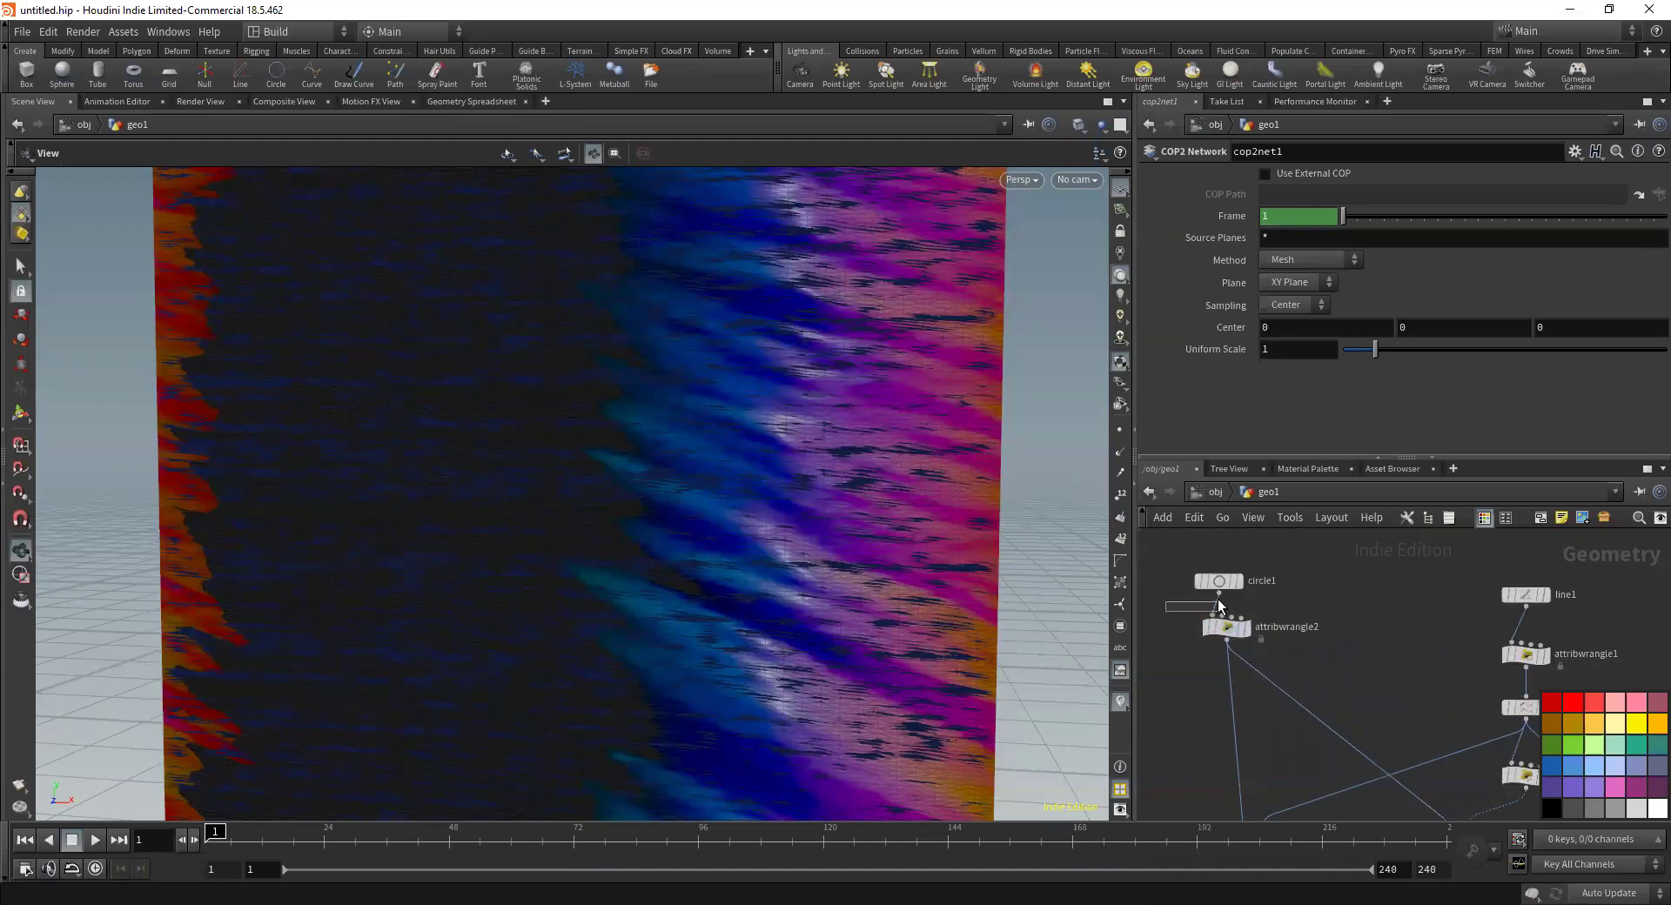
left_click_drag(1218, 601, 1228, 578)
left_click(1282, 318)
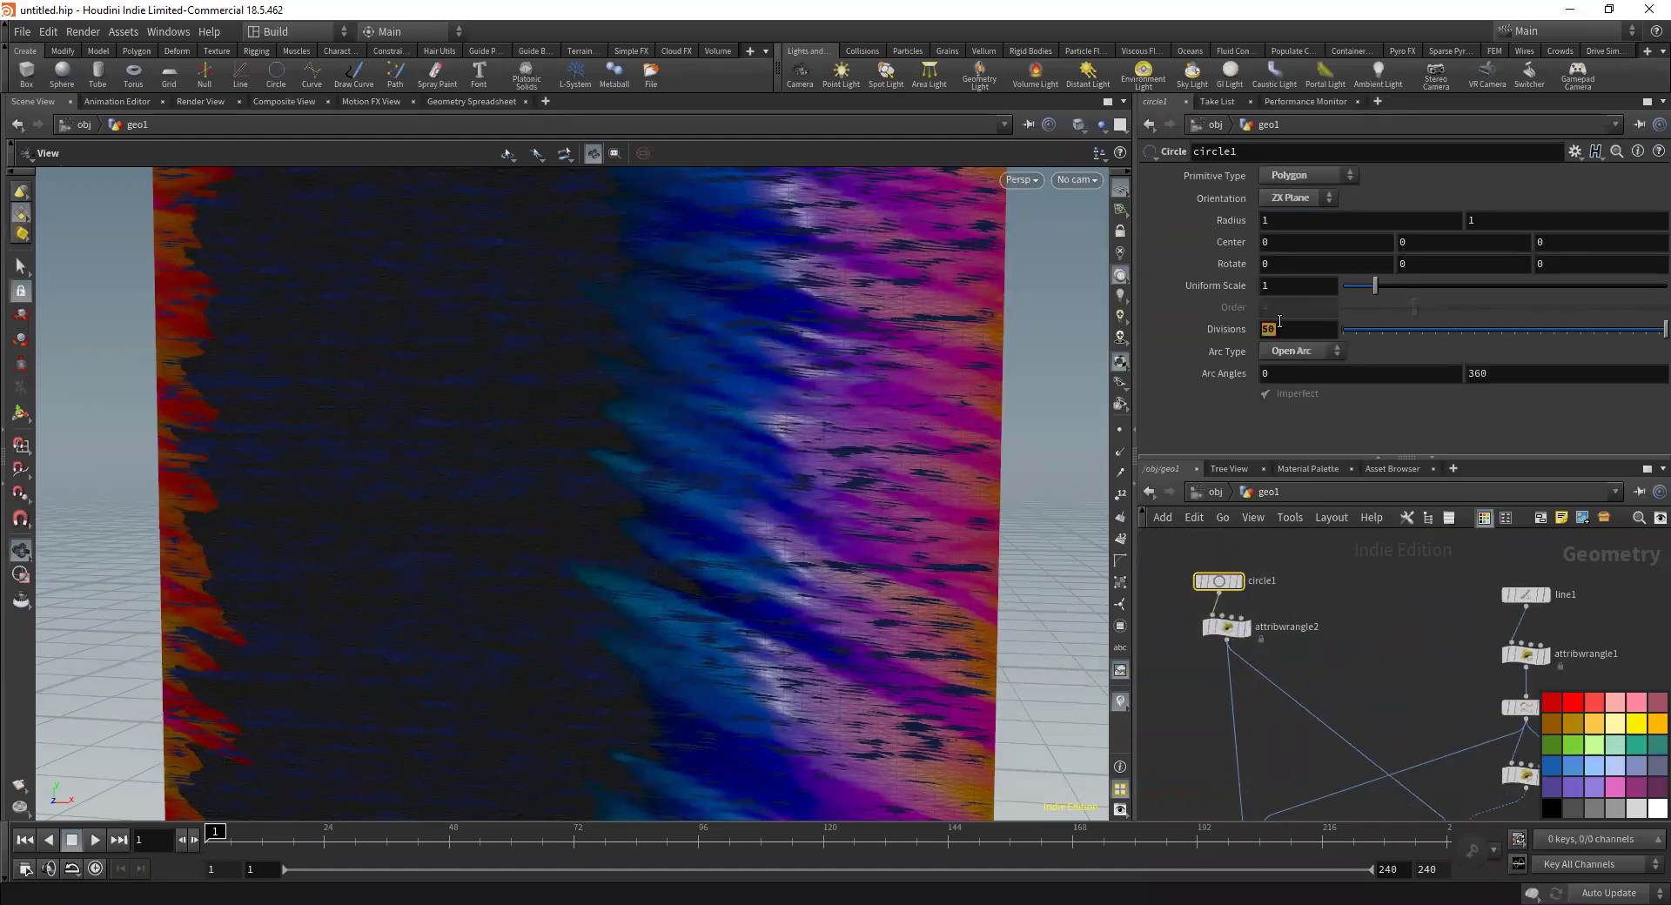
type("100")
key("Return")
Set the maximum segments of resample1 to 500 and inspect the flattened coloured geometry in the scene
middle_click_drag(1502, 649, 1348, 592)
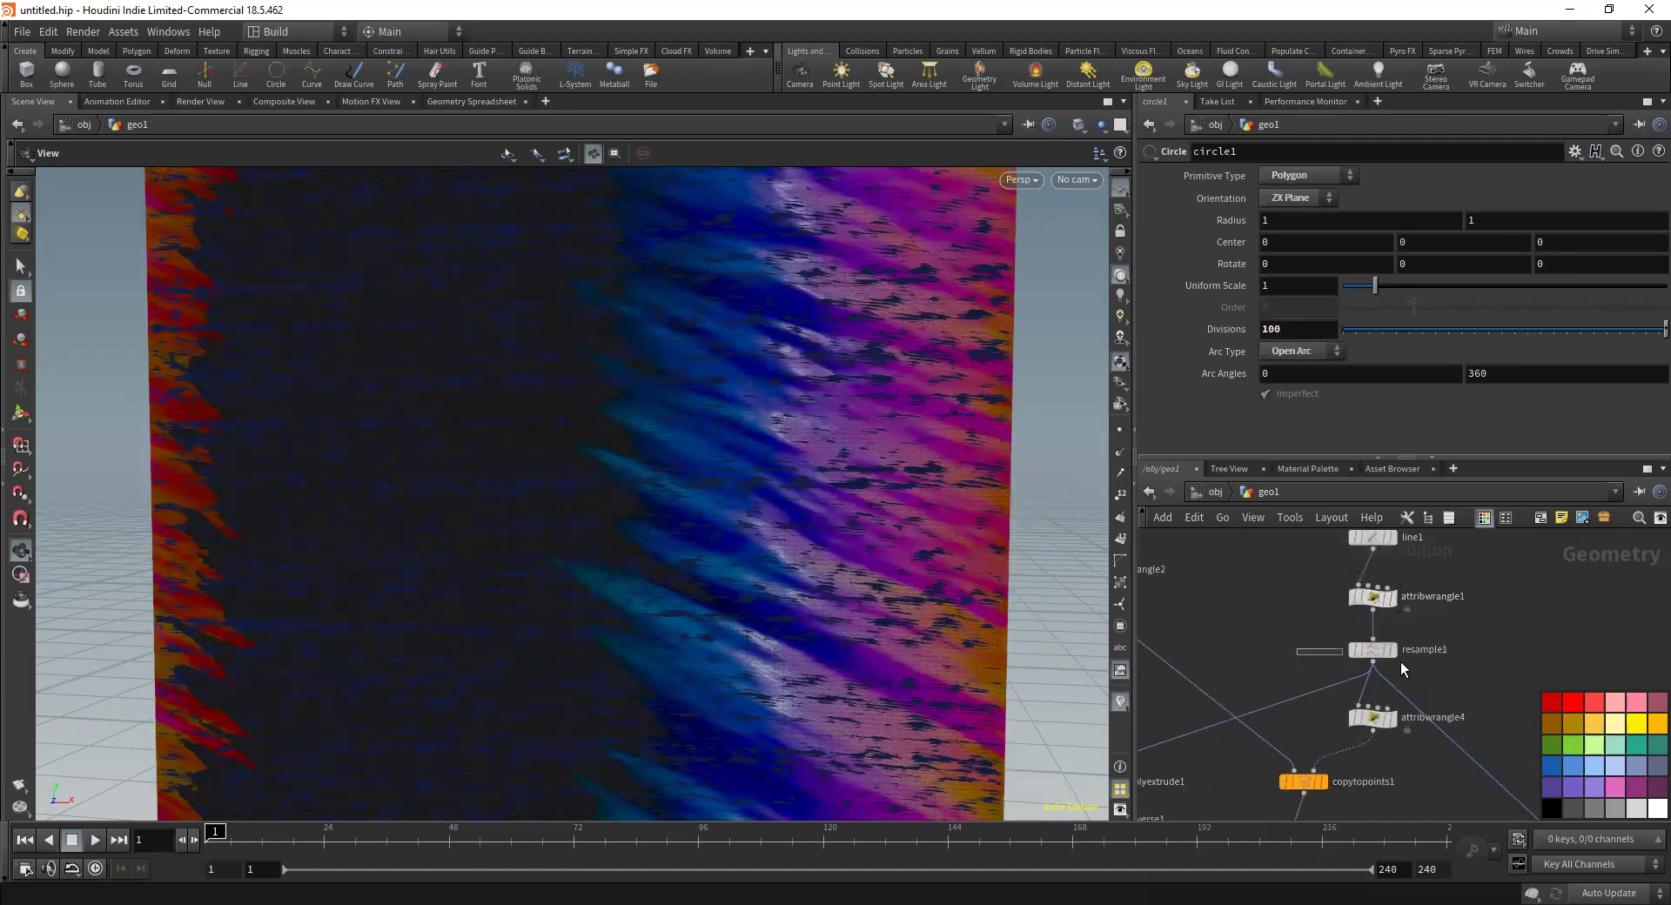
left_click(1372, 649)
left_click(1283, 222)
type("500")
key("Return")
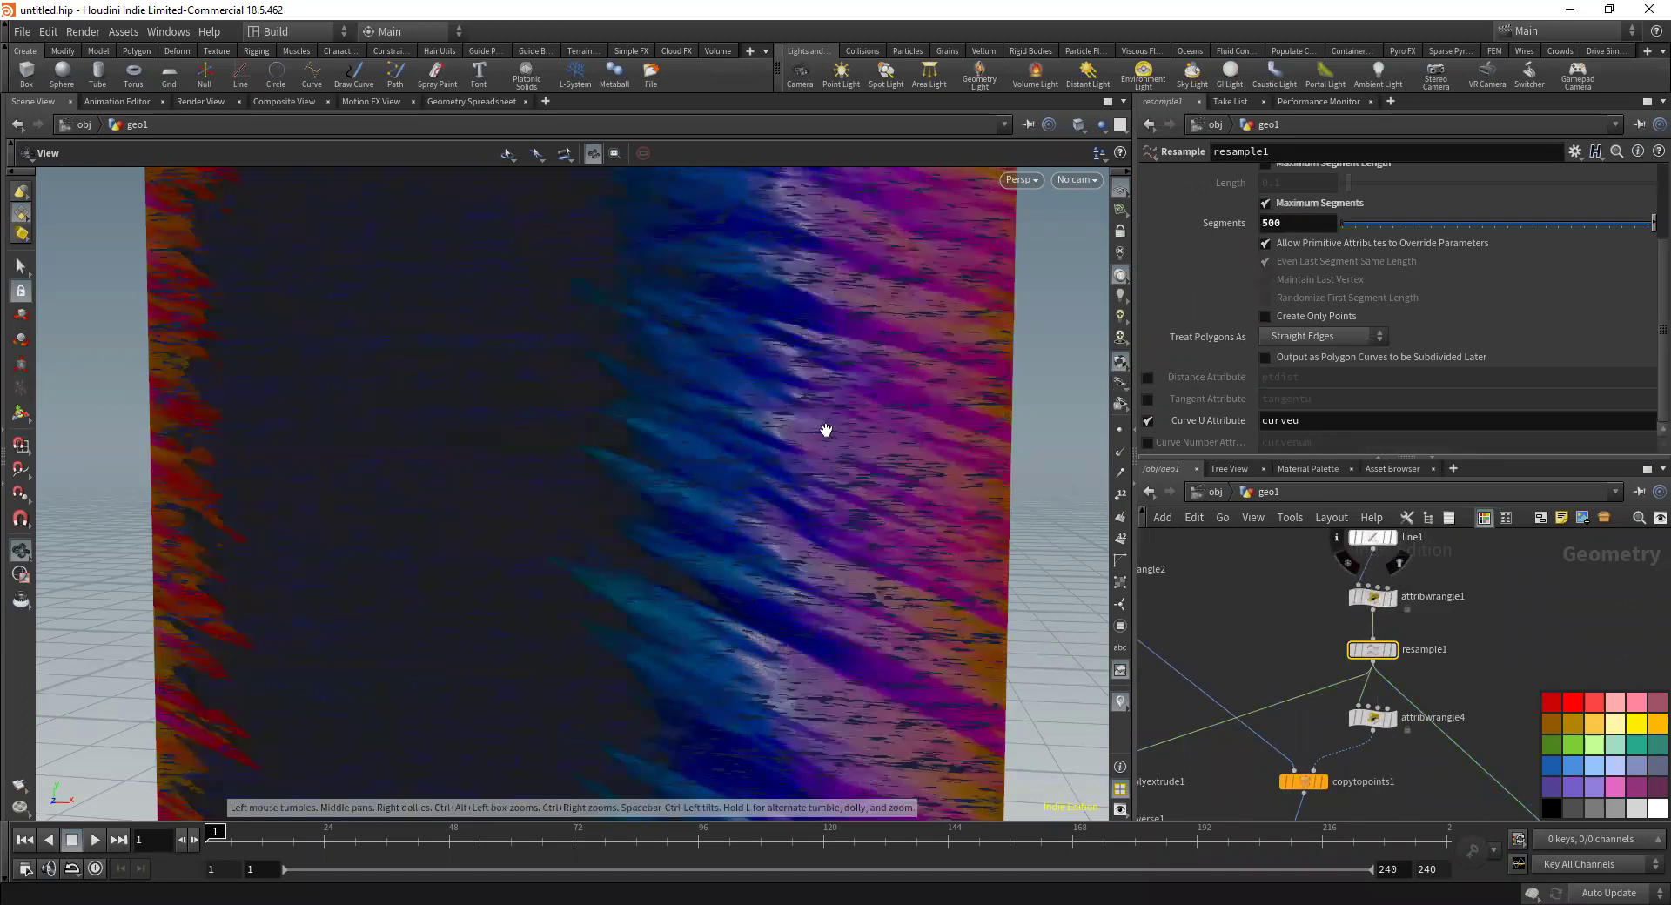
right_click_drag(743, 534, 563, 462)
left_click_drag(563, 462, 545, 526)
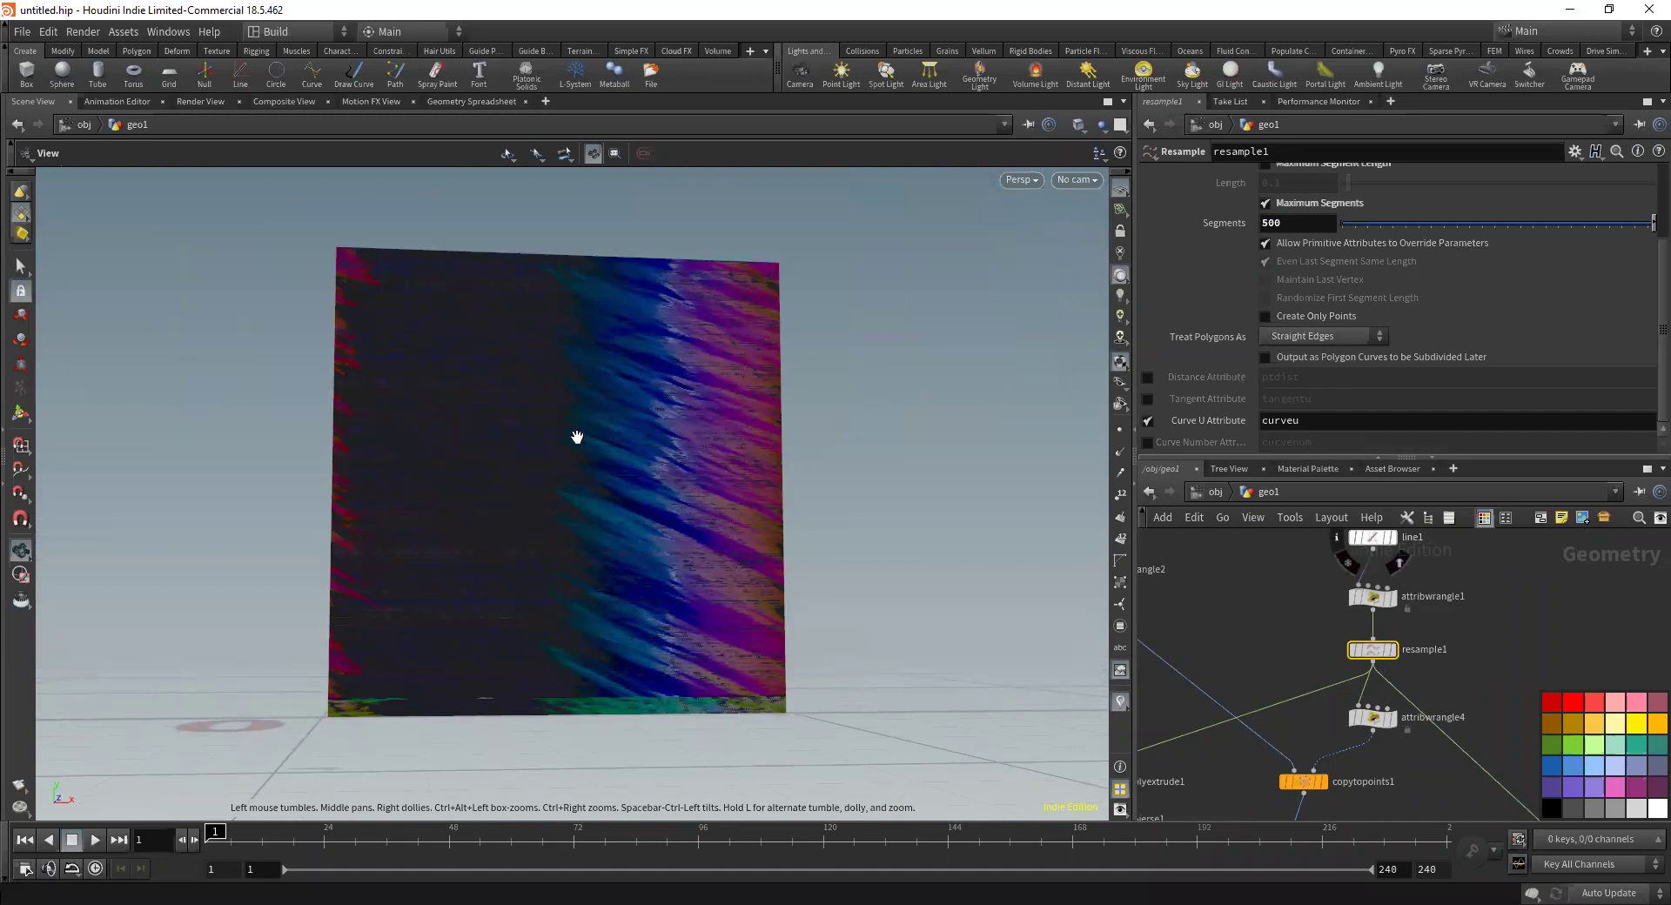
Tidy the node layout of the geo1 network around attribvop1 and normal2
scroll(1292, 576, "down", 2)
middle_click_drag(1402, 818, 1412, 635)
key("shift+l")
left_click_drag(1335, 579, 1419, 589)
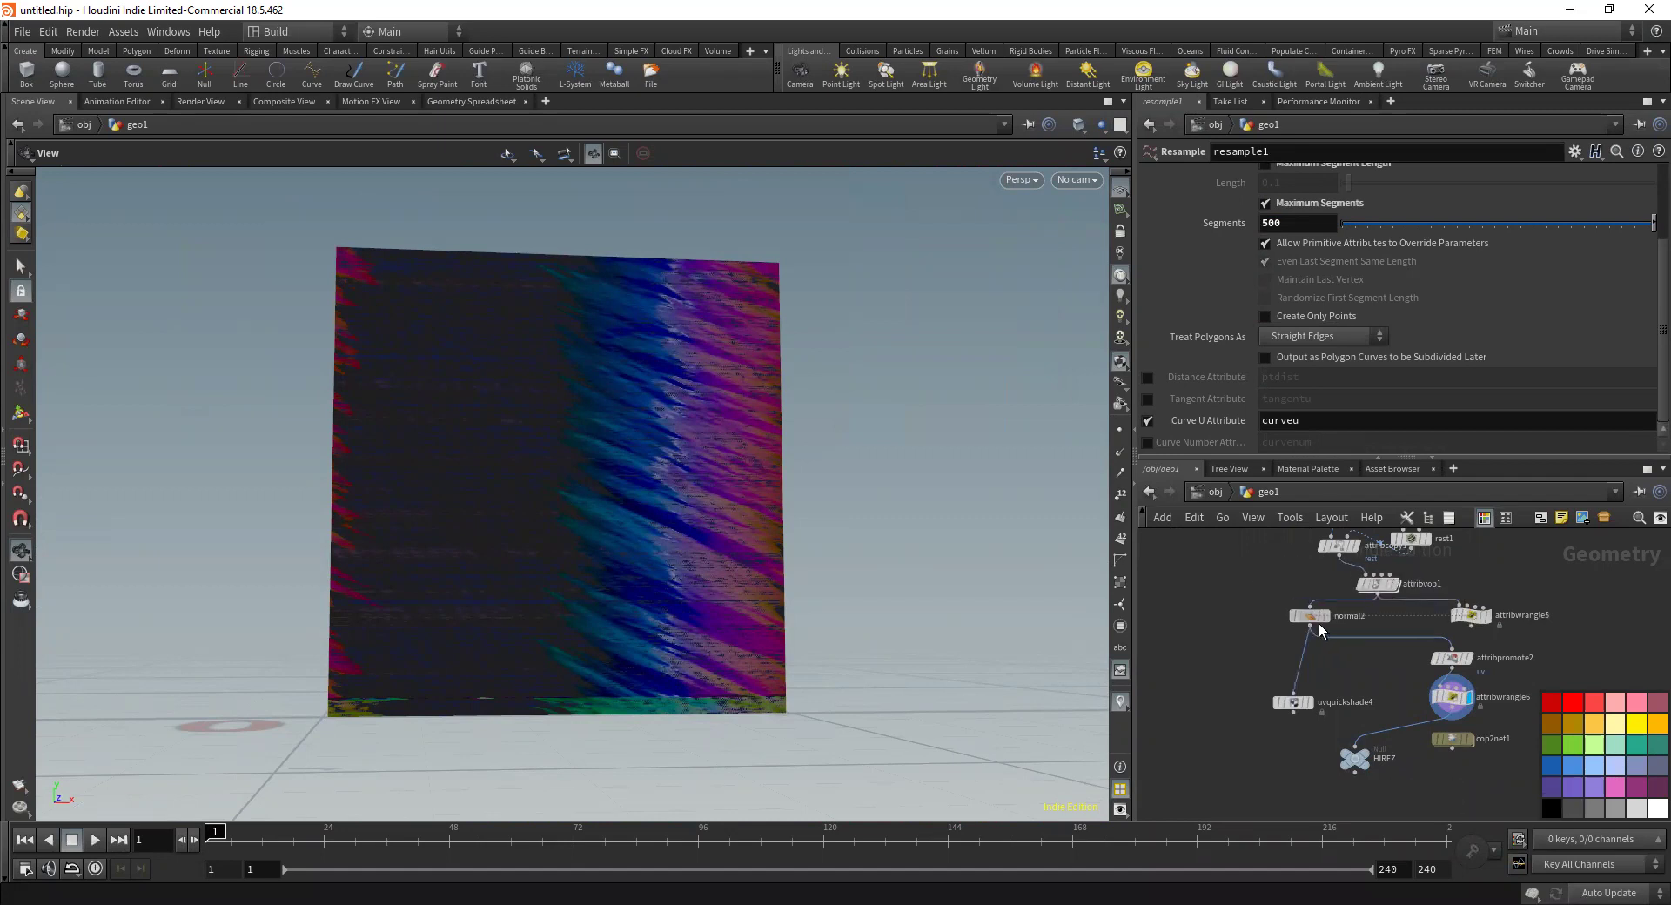
scroll(1297, 686, "down", 3)
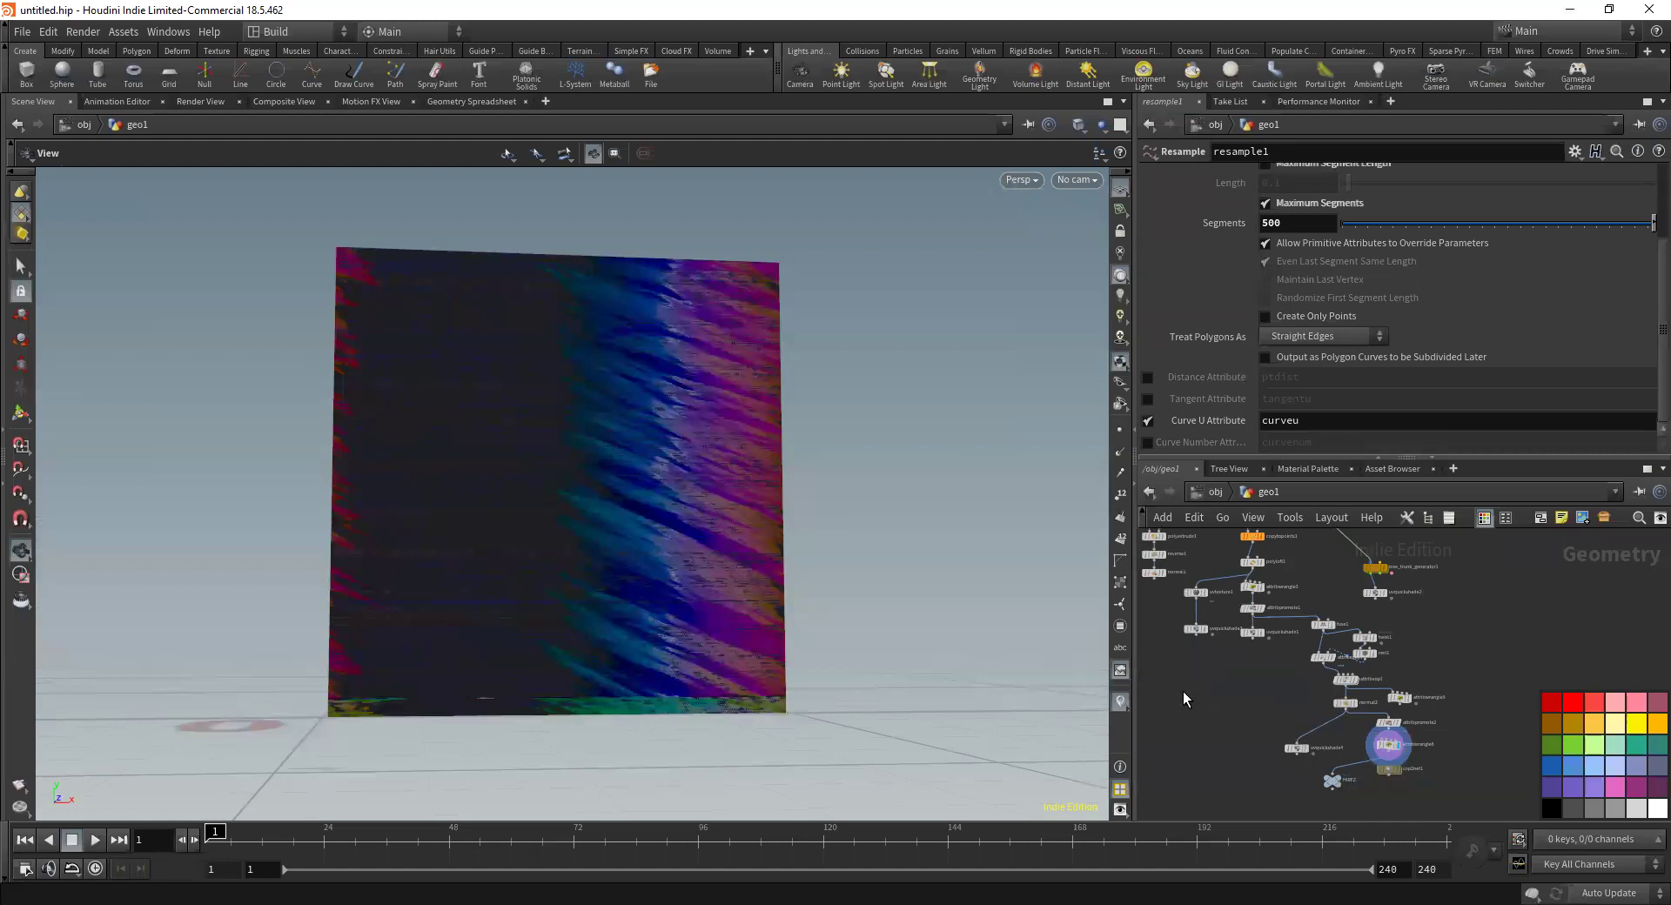
mouse_move(1379, 754)
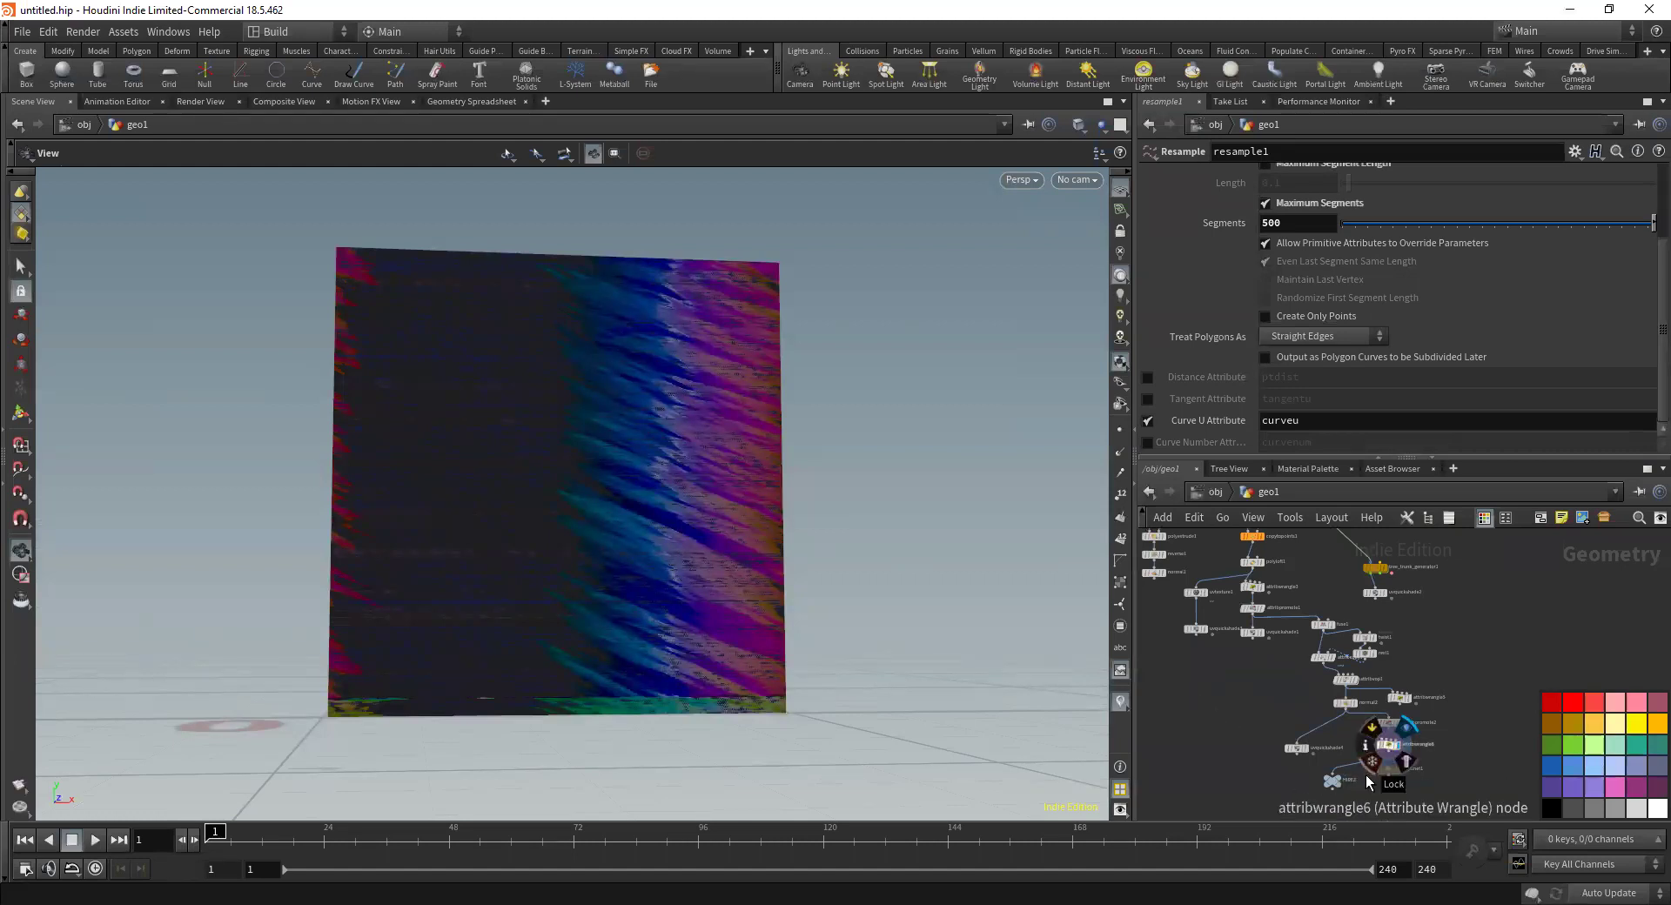
left_click(1368, 777)
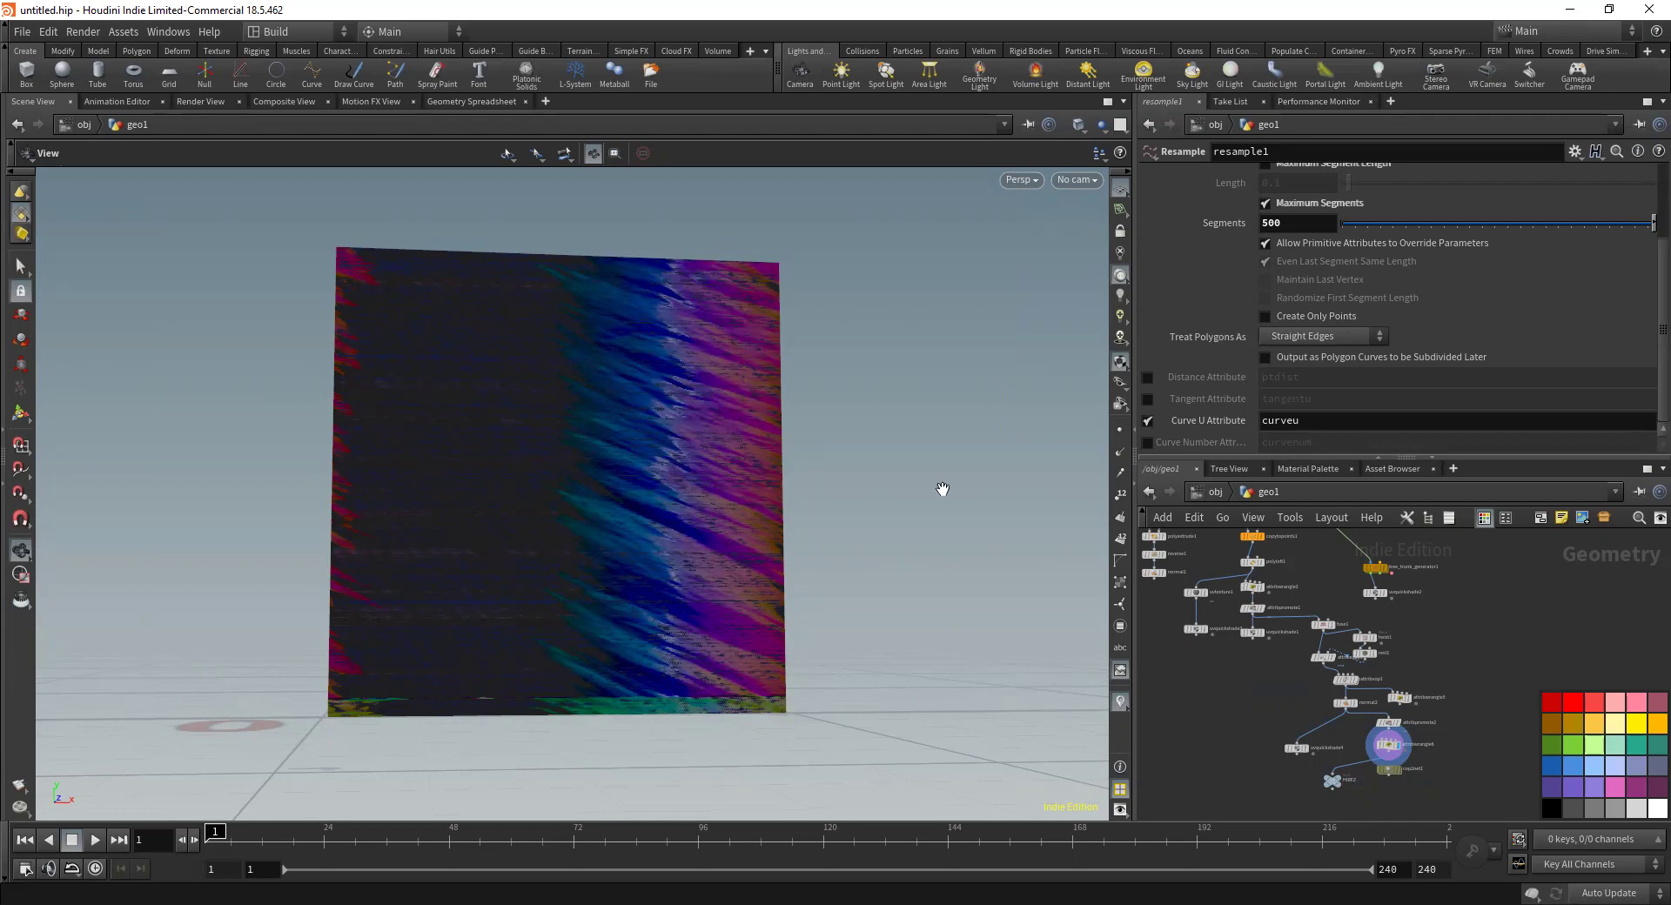
Select all nodes of the geo1 network and create a reference copy of them
key("h")
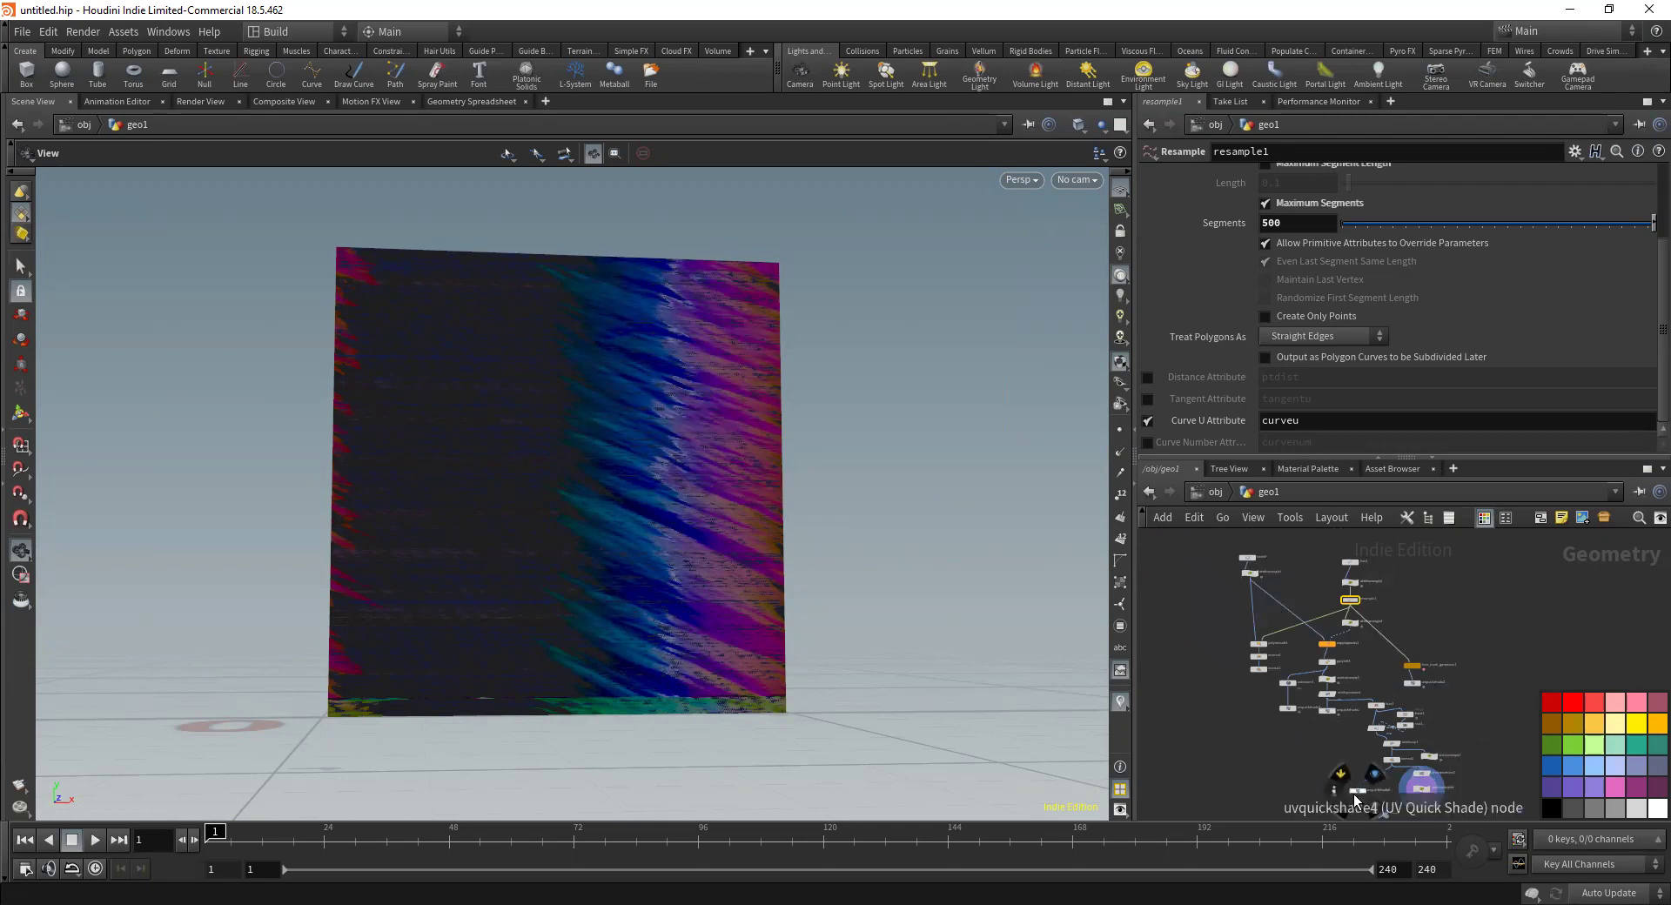
scroll(1302, 691, "down", 3)
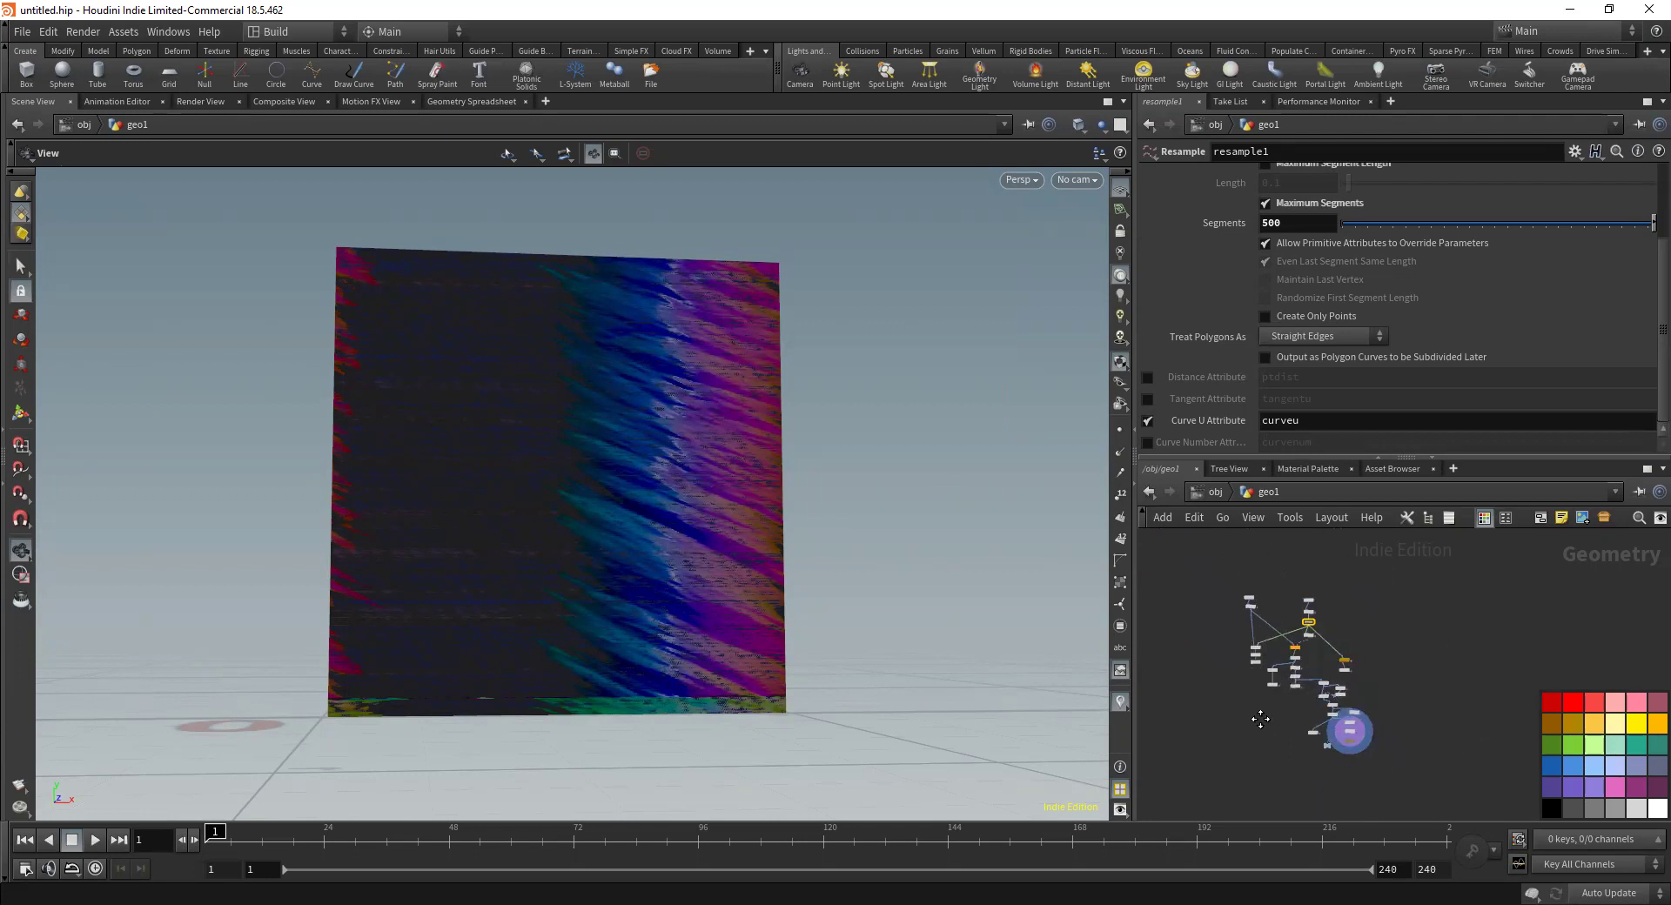
scroll(1272, 688, "up", 2)
left_click_drag(1177, 537, 1402, 769)
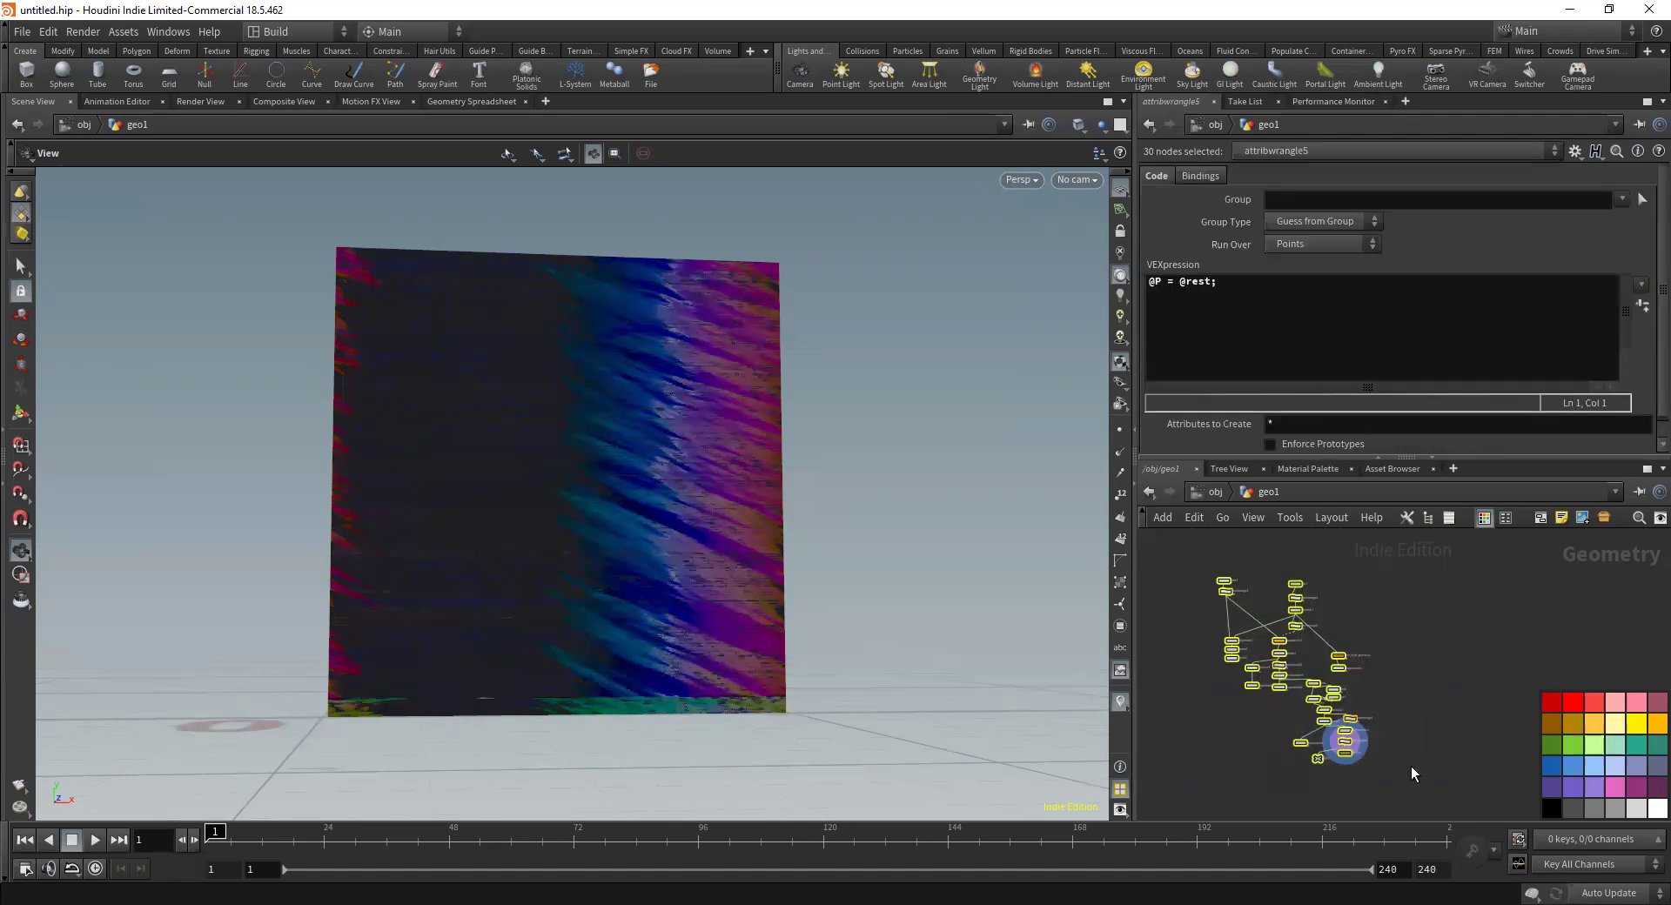
scroll(1297, 582, "up", 3)
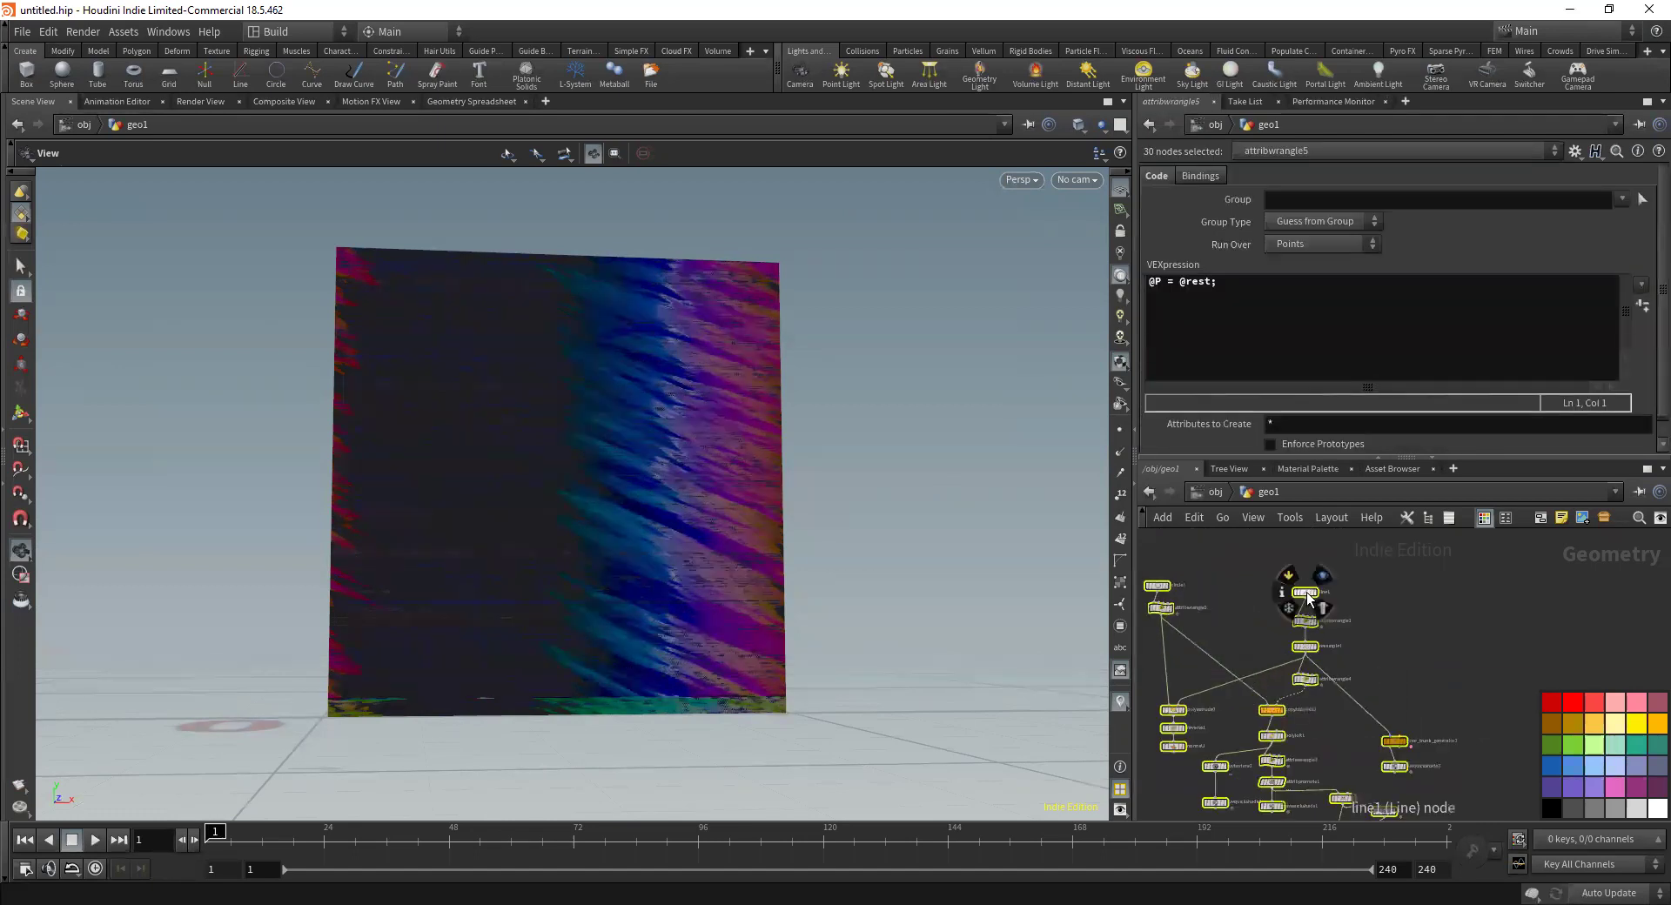
right_click(1305, 595)
mouse_move(1330, 620)
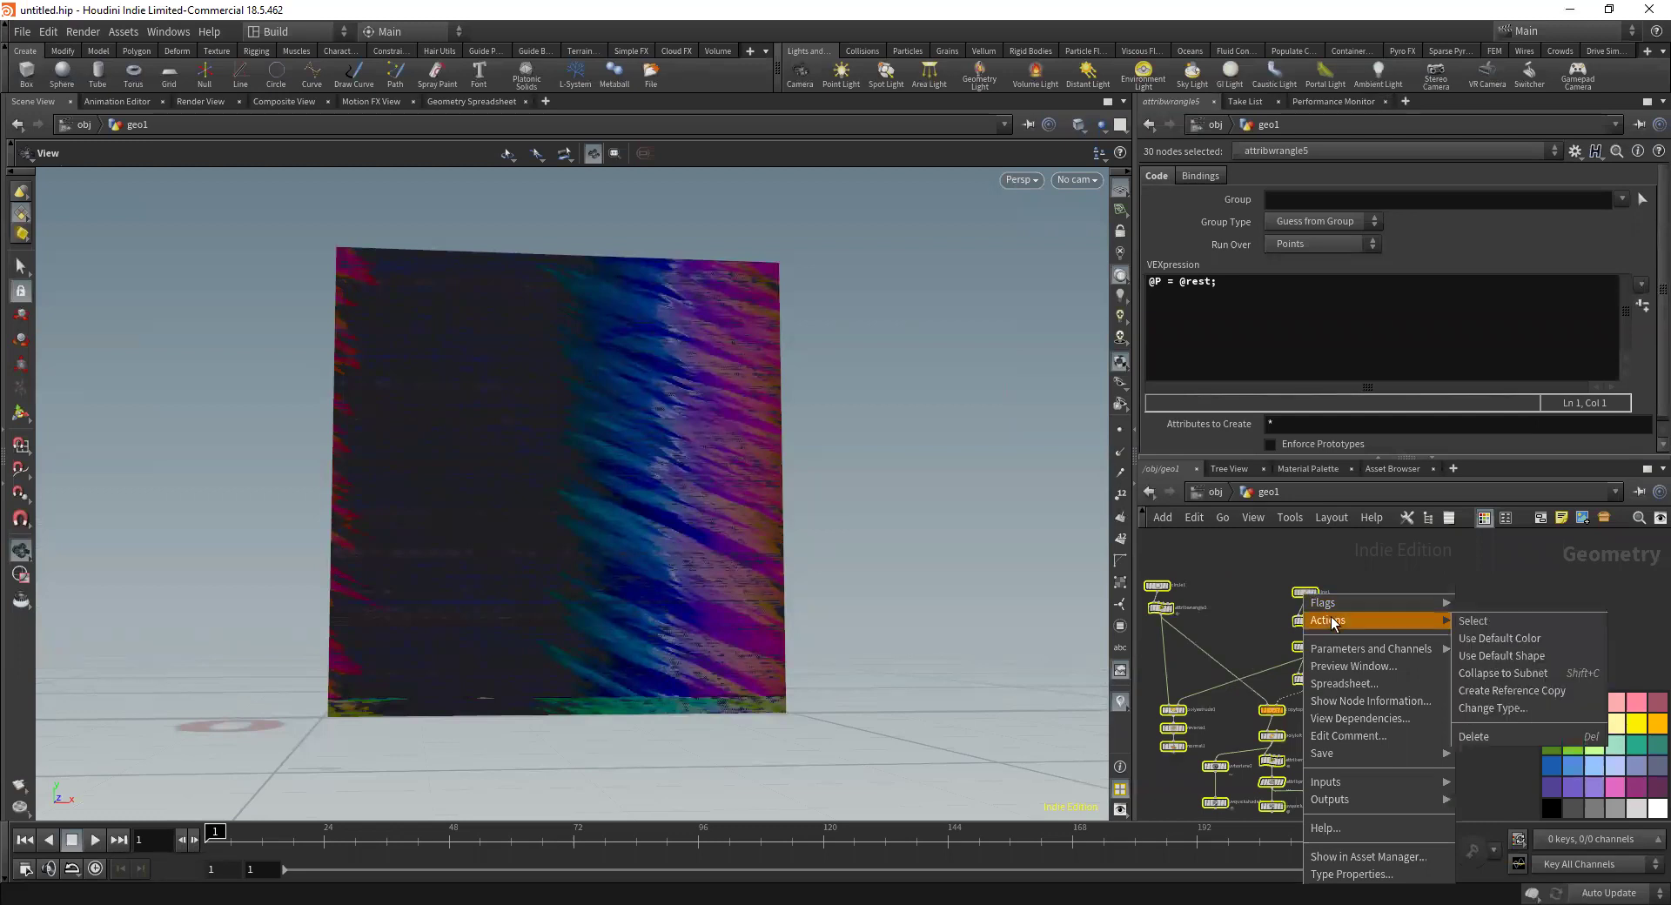
left_click(1499, 688)
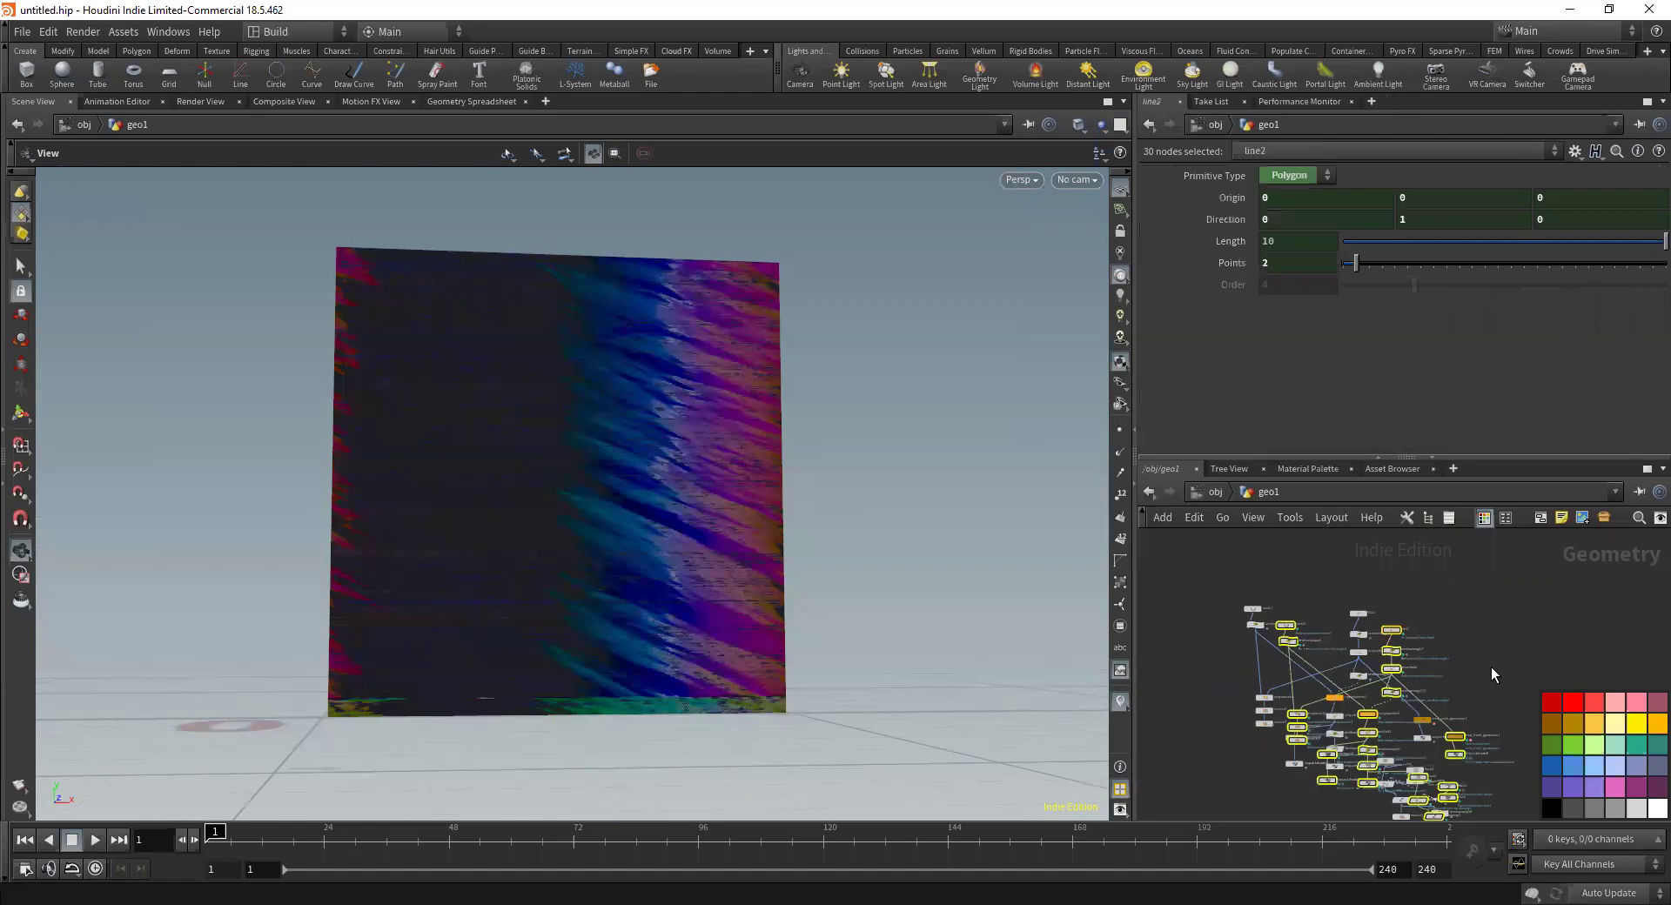
Move the reference-copied nodes clear of the original network so the two stand side by side
scroll(1341, 583, "up", 5)
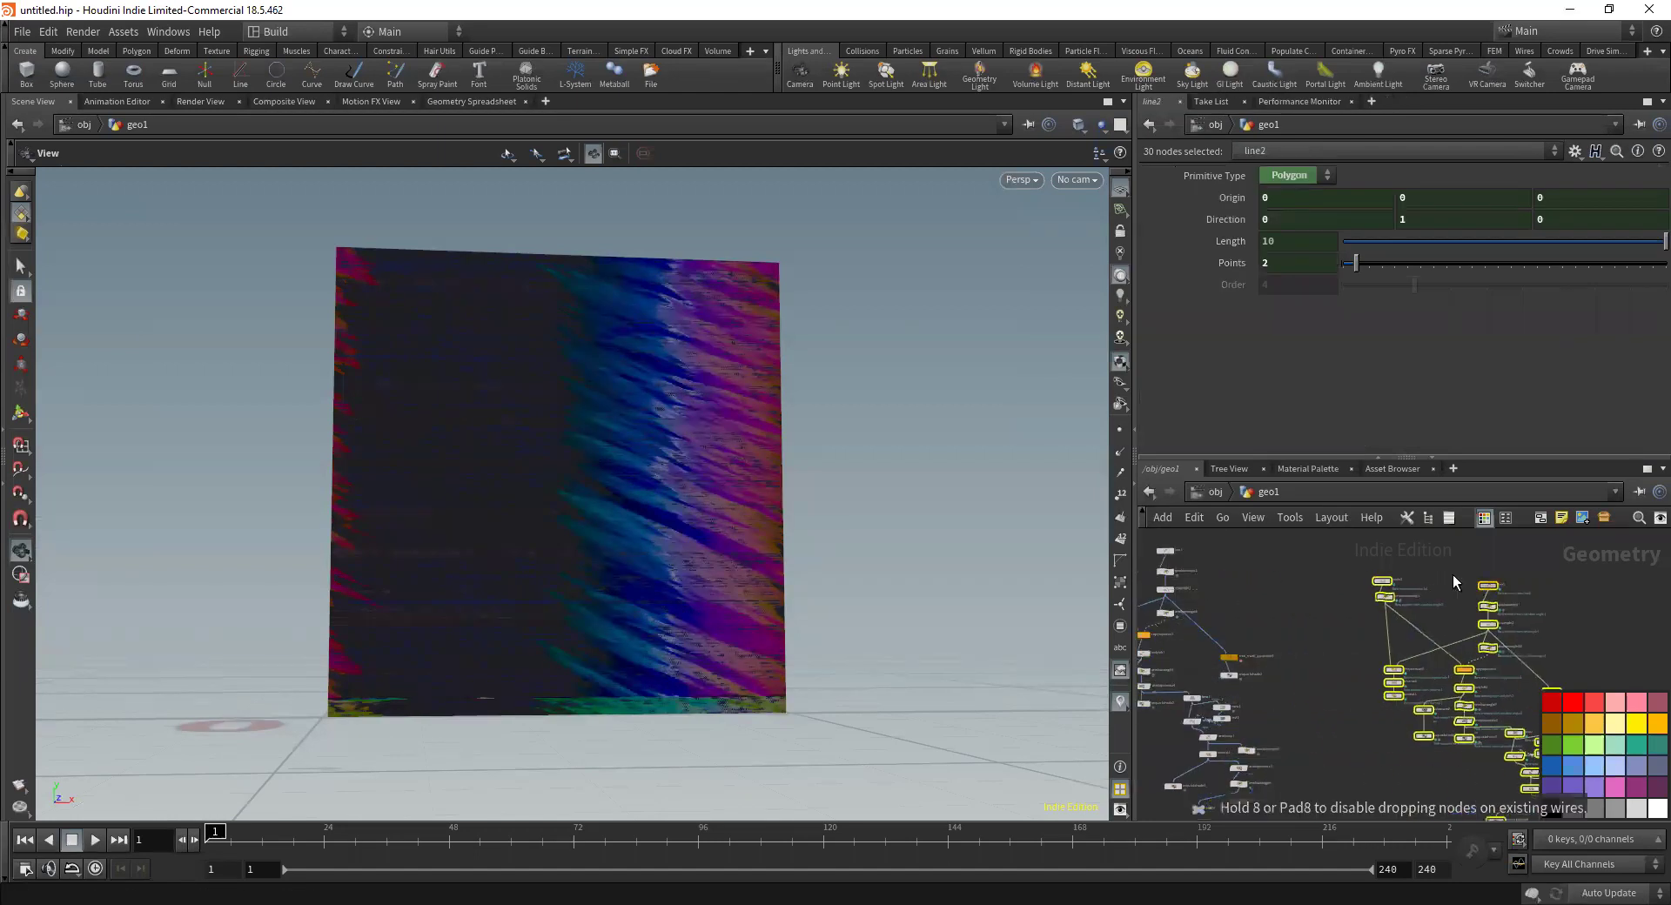
scroll(1419, 581, "up", 2)
scroll(1366, 571, "down", 2)
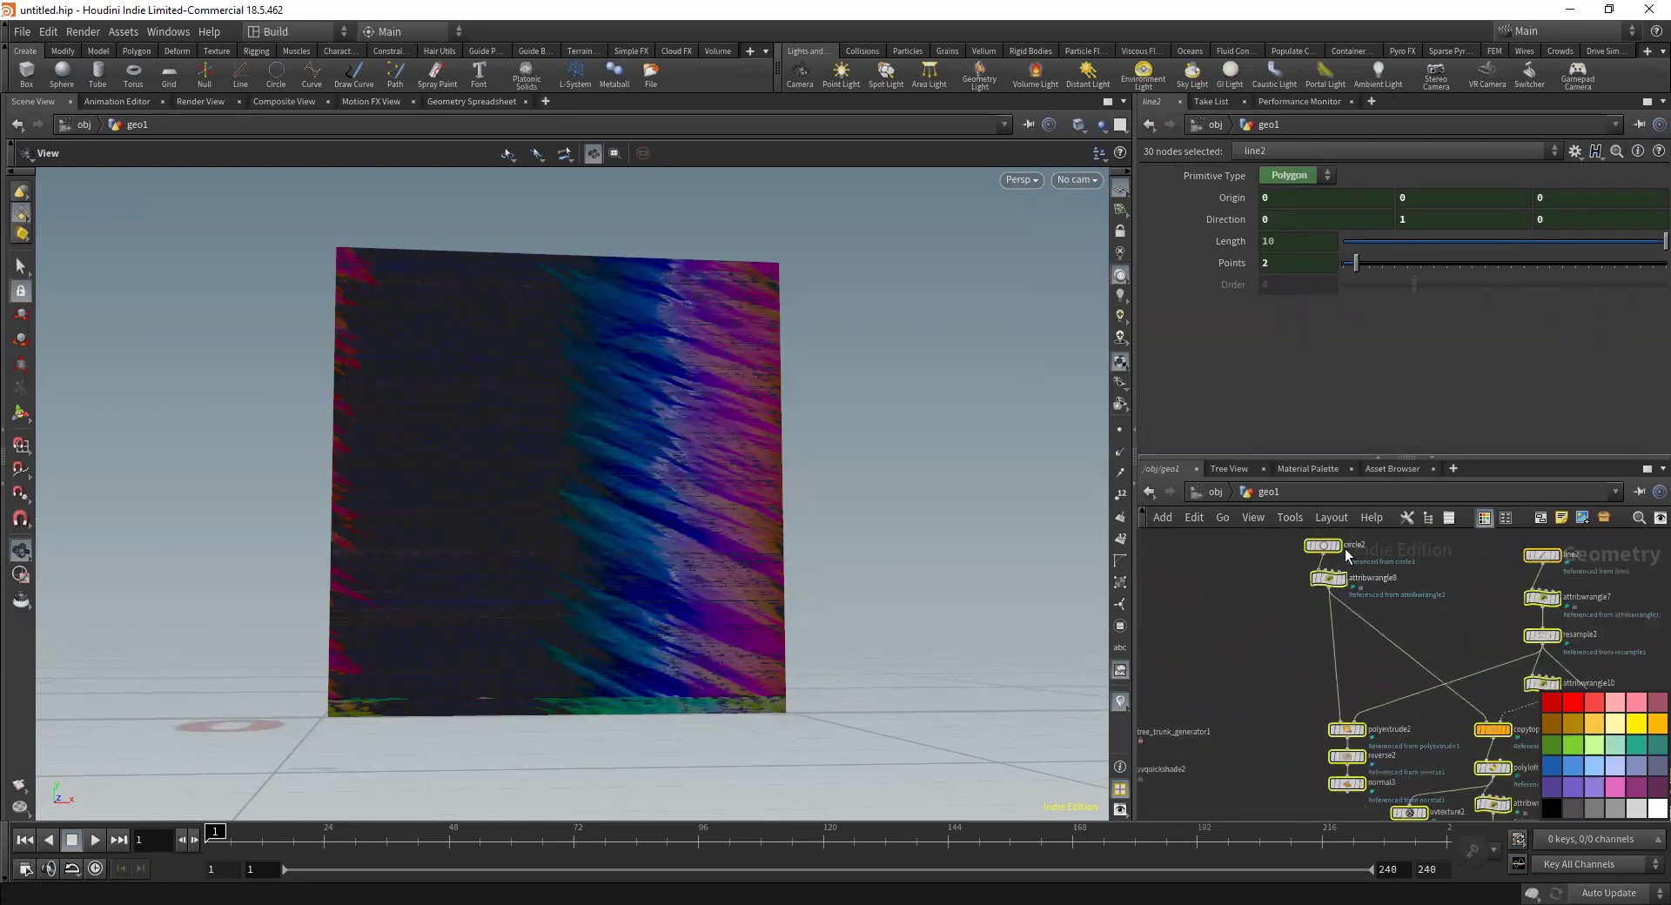
key("h")
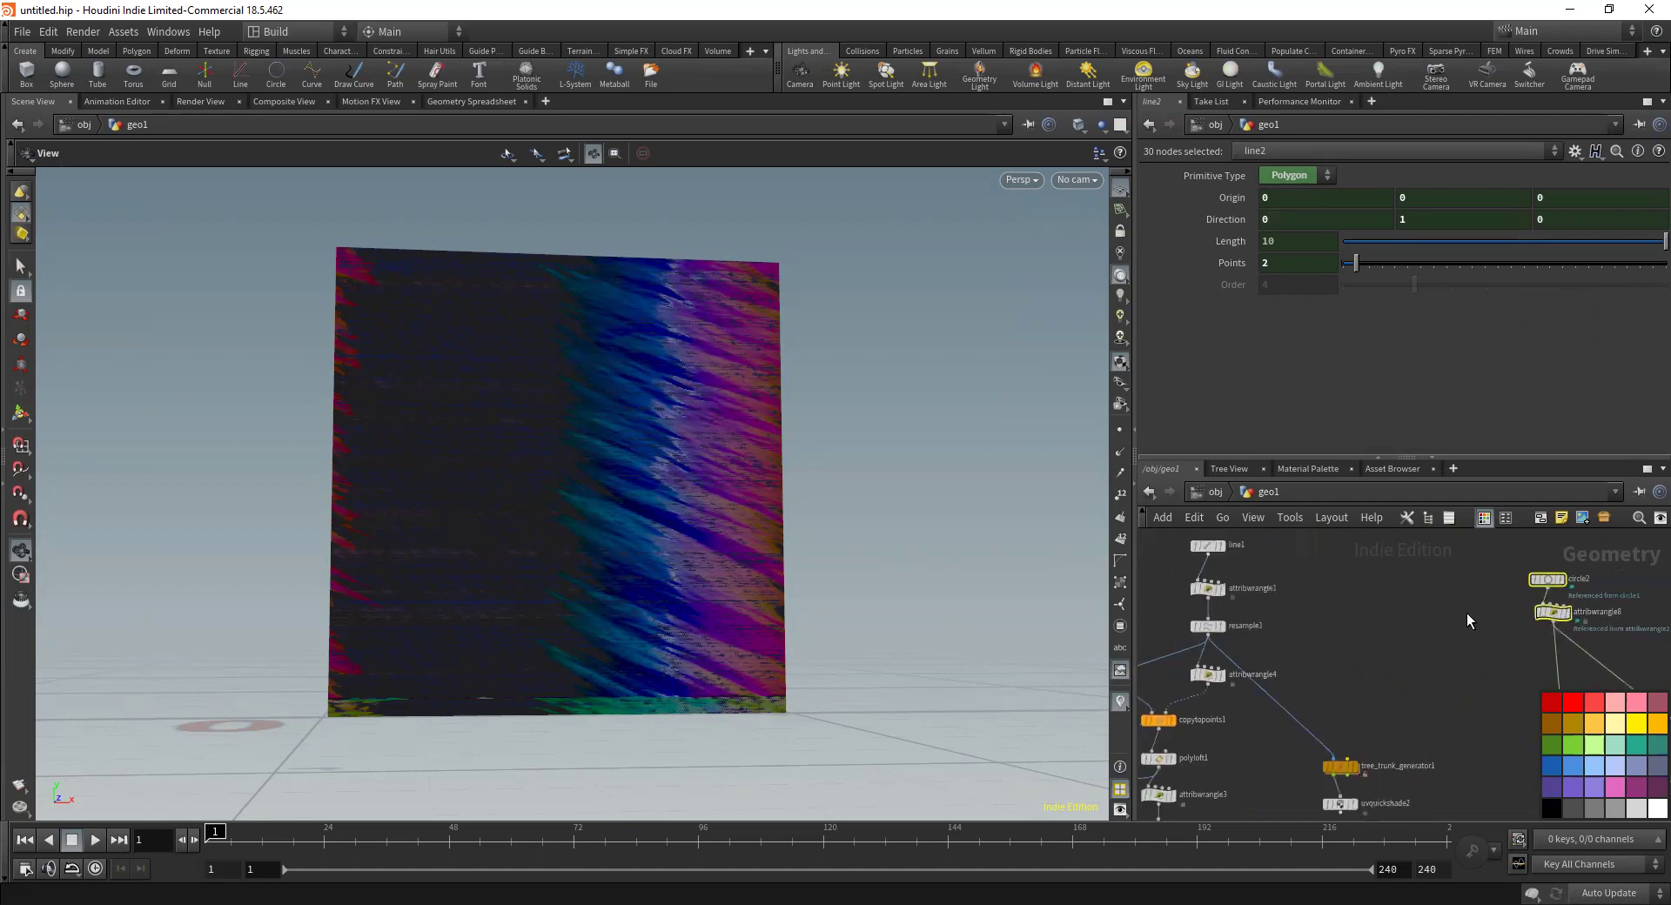
Delete the channel reference on the circle2 divisions and set the value to 10
scroll(1368, 589, "up", 5)
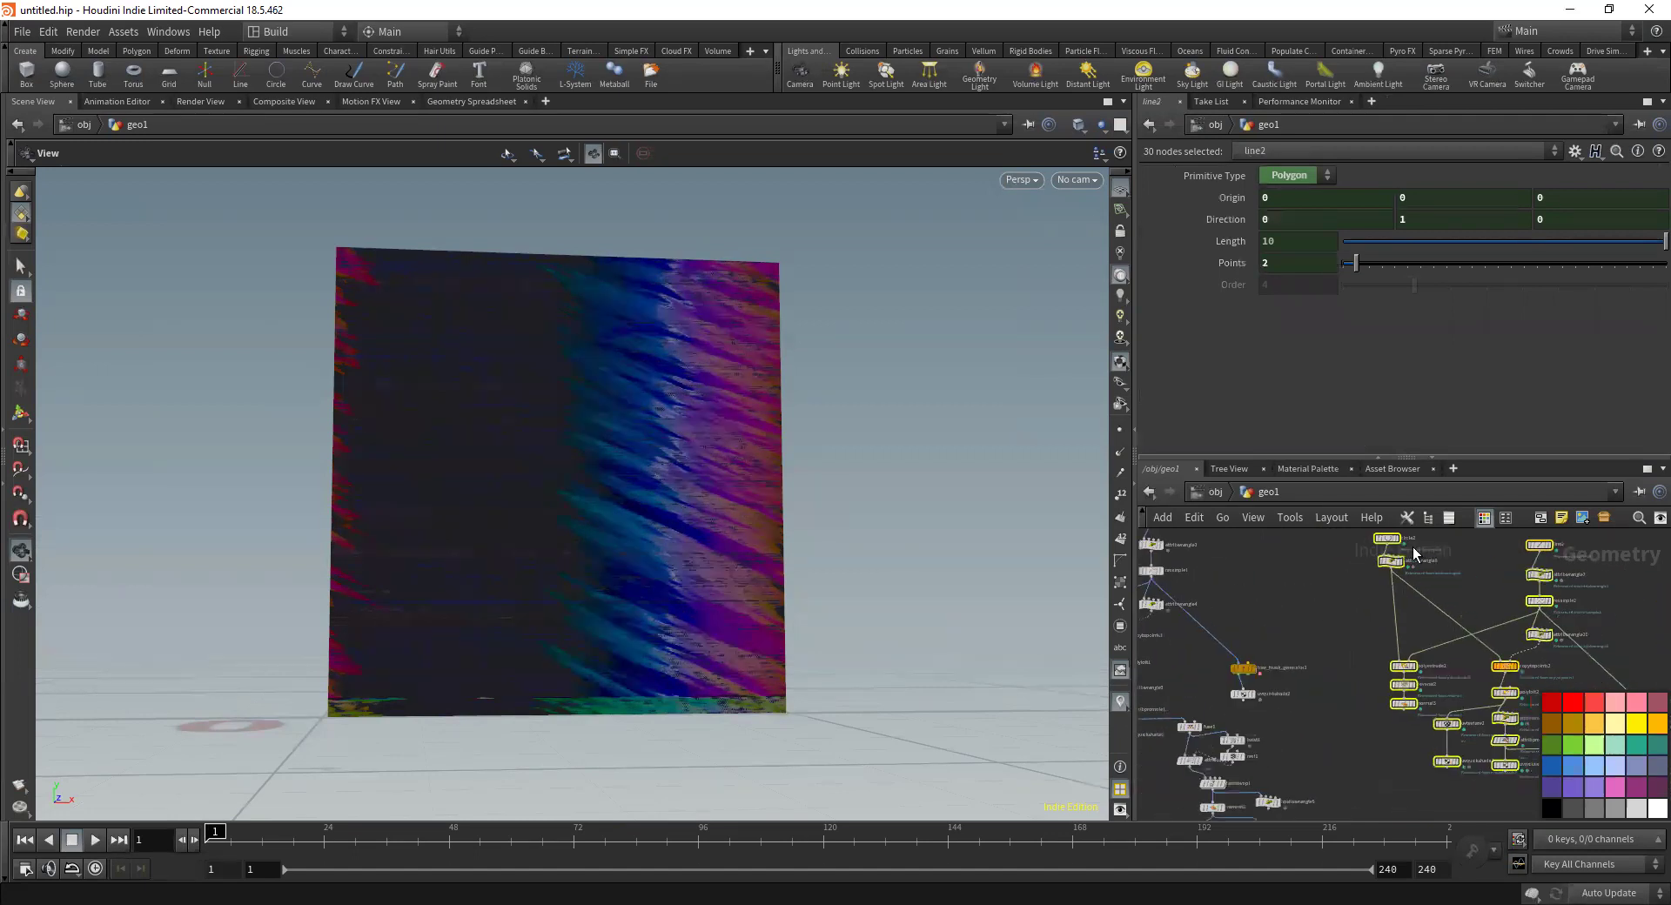
left_click(1436, 578)
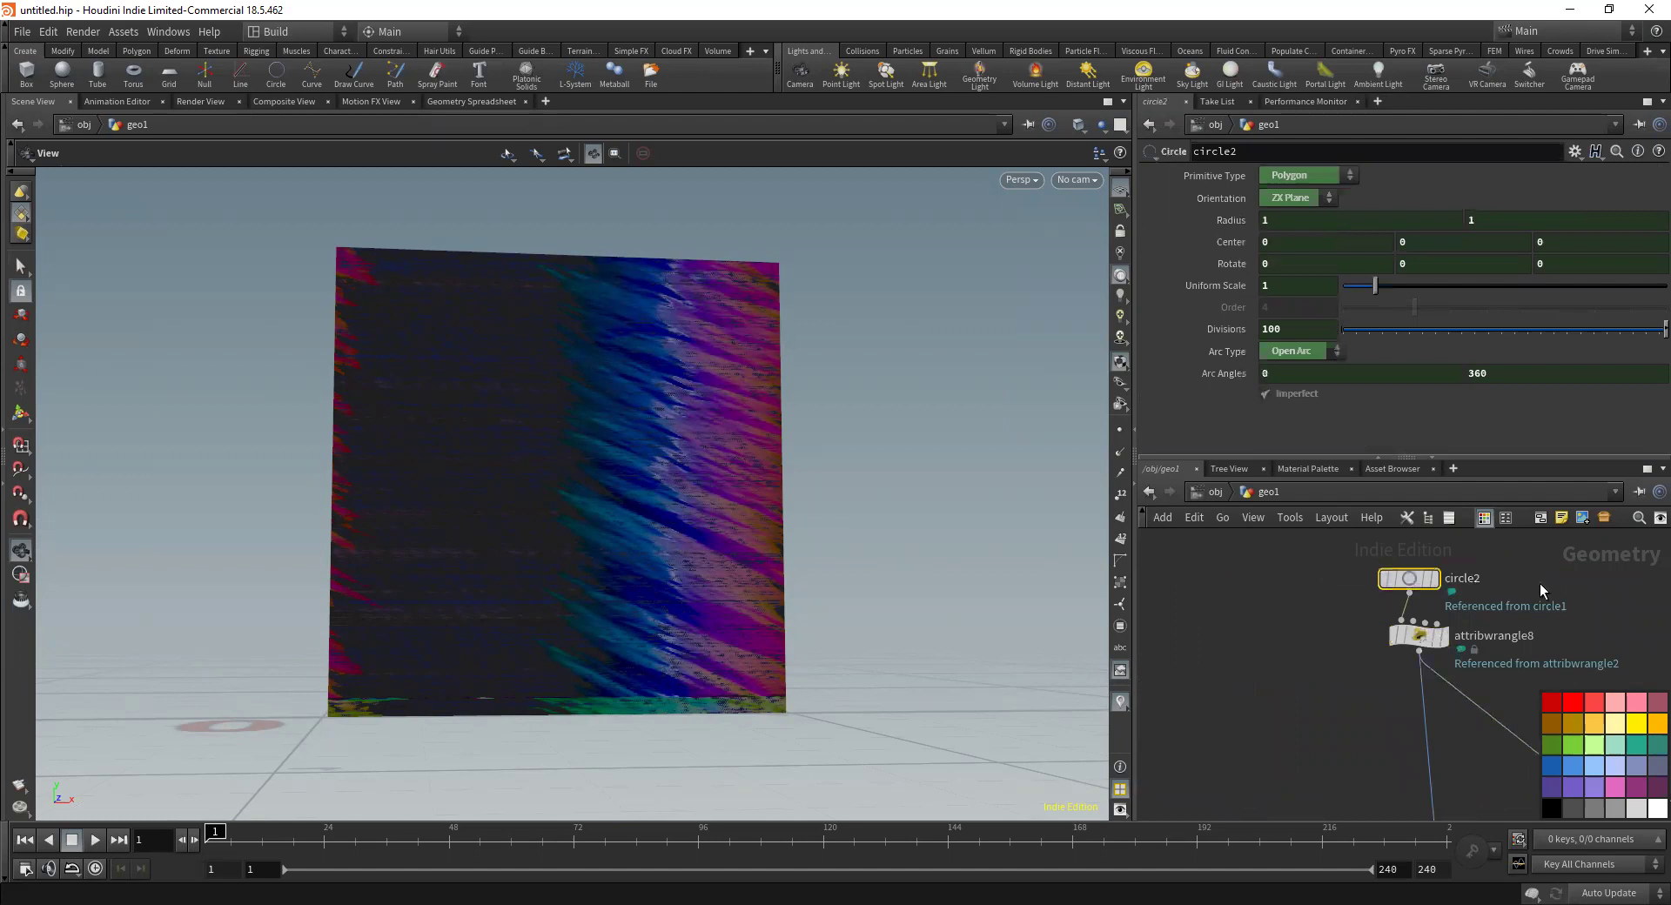
middle_click_drag(1539, 584, 1452, 581)
right_click(1240, 346)
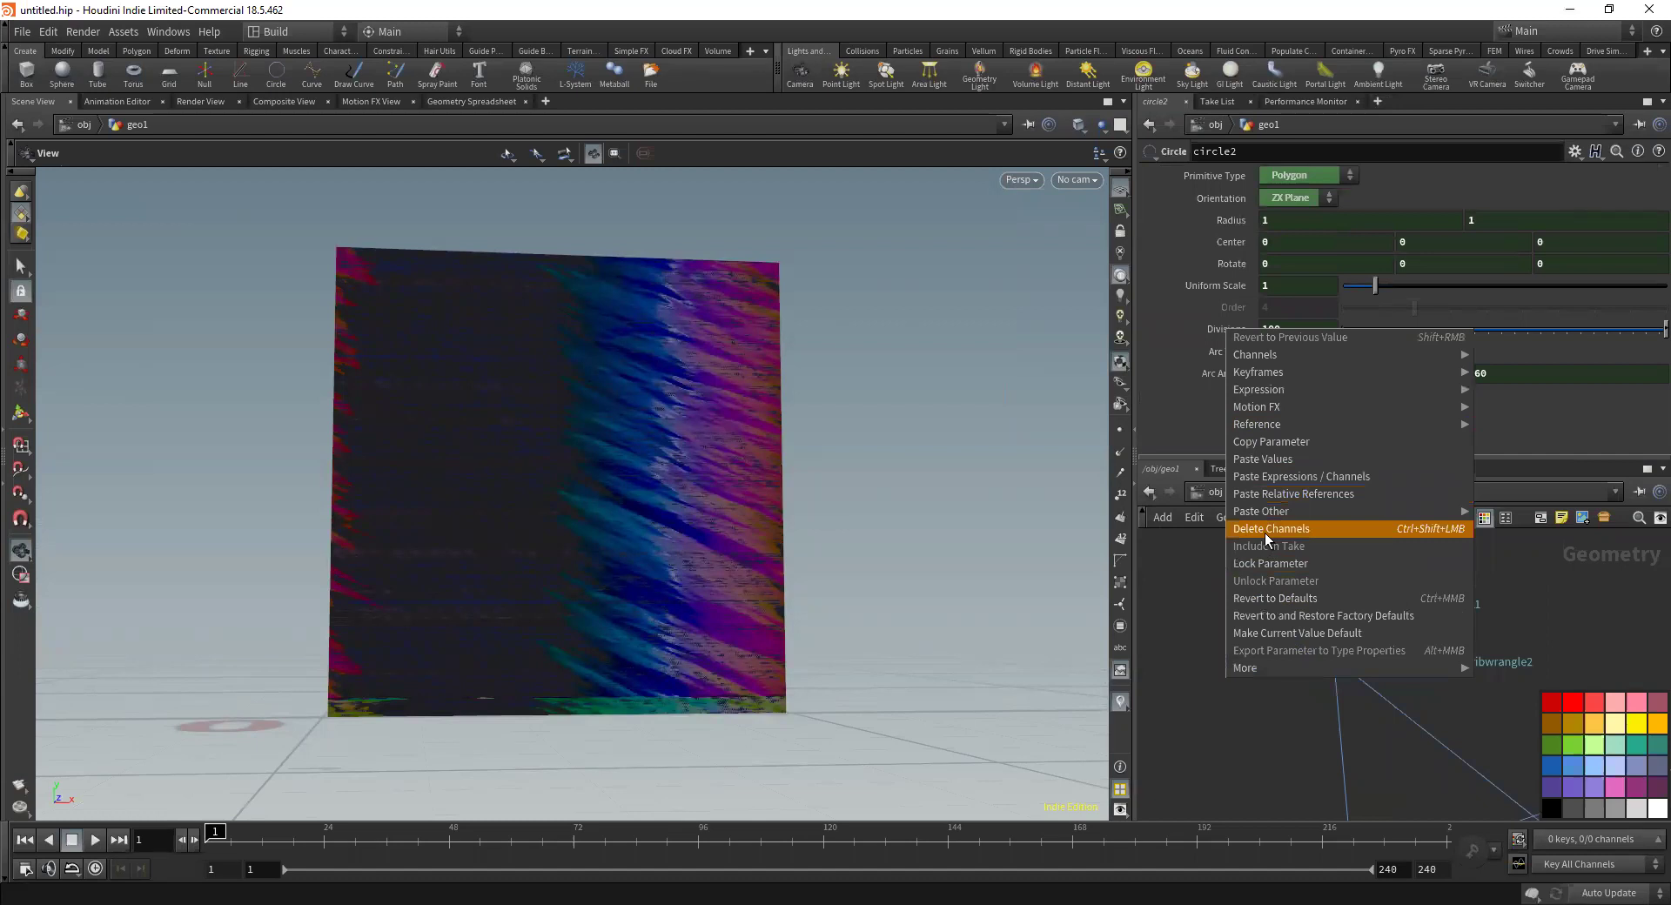
left_click(1285, 330)
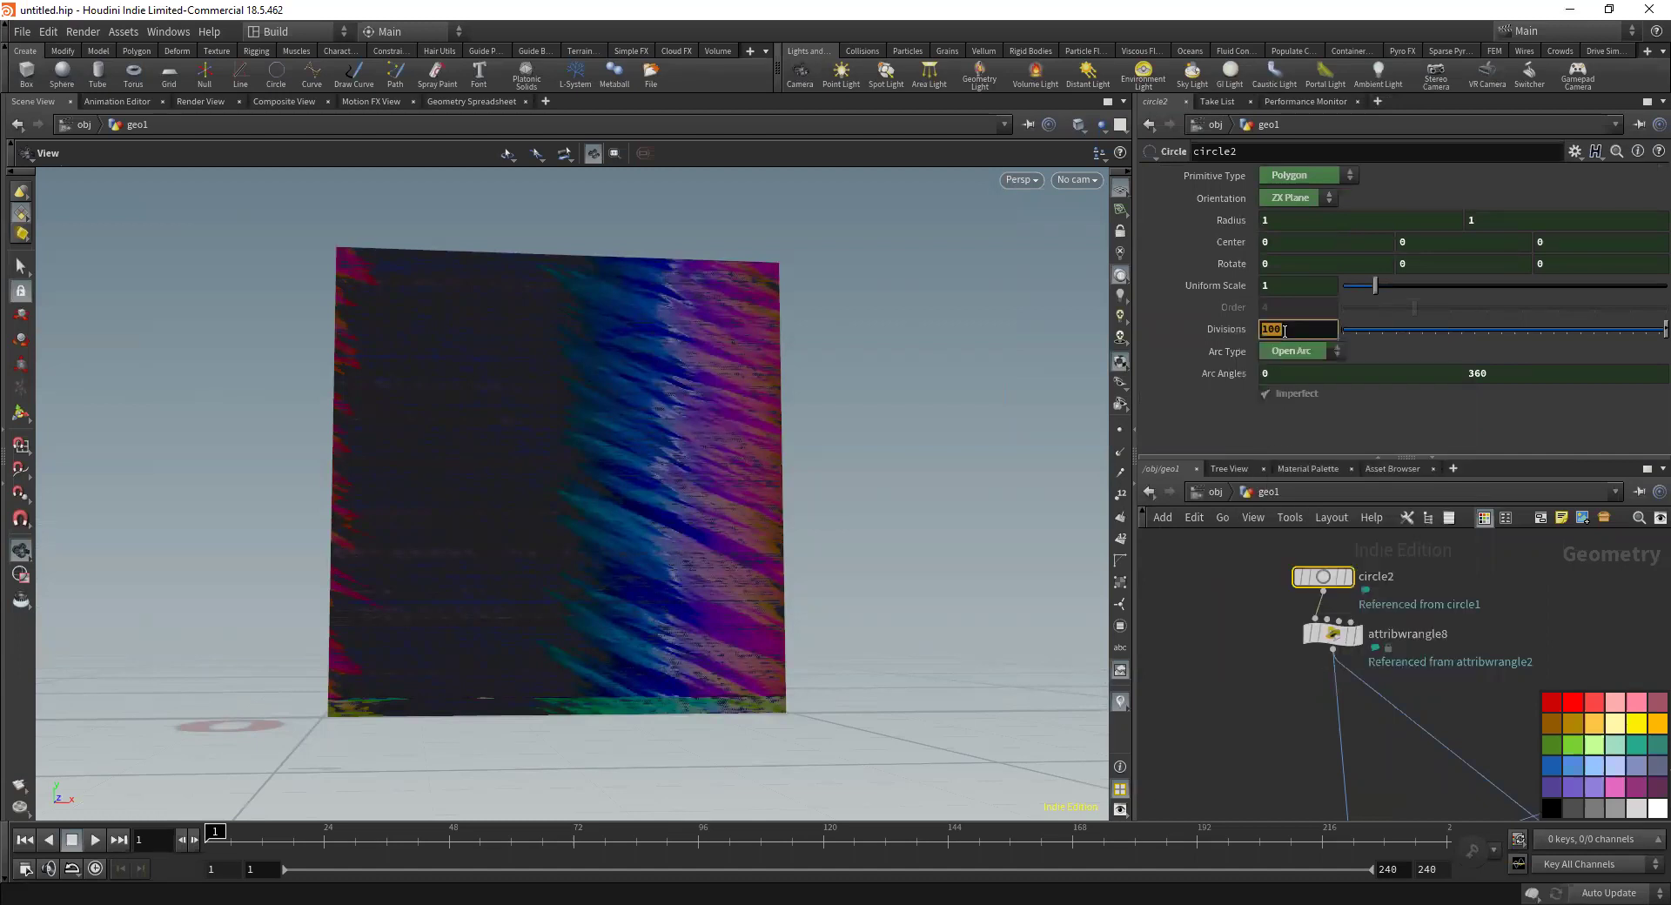
type("10")
key("Return")
Delete the channel reference on the resample2 segments and set the value to 50
key("h")
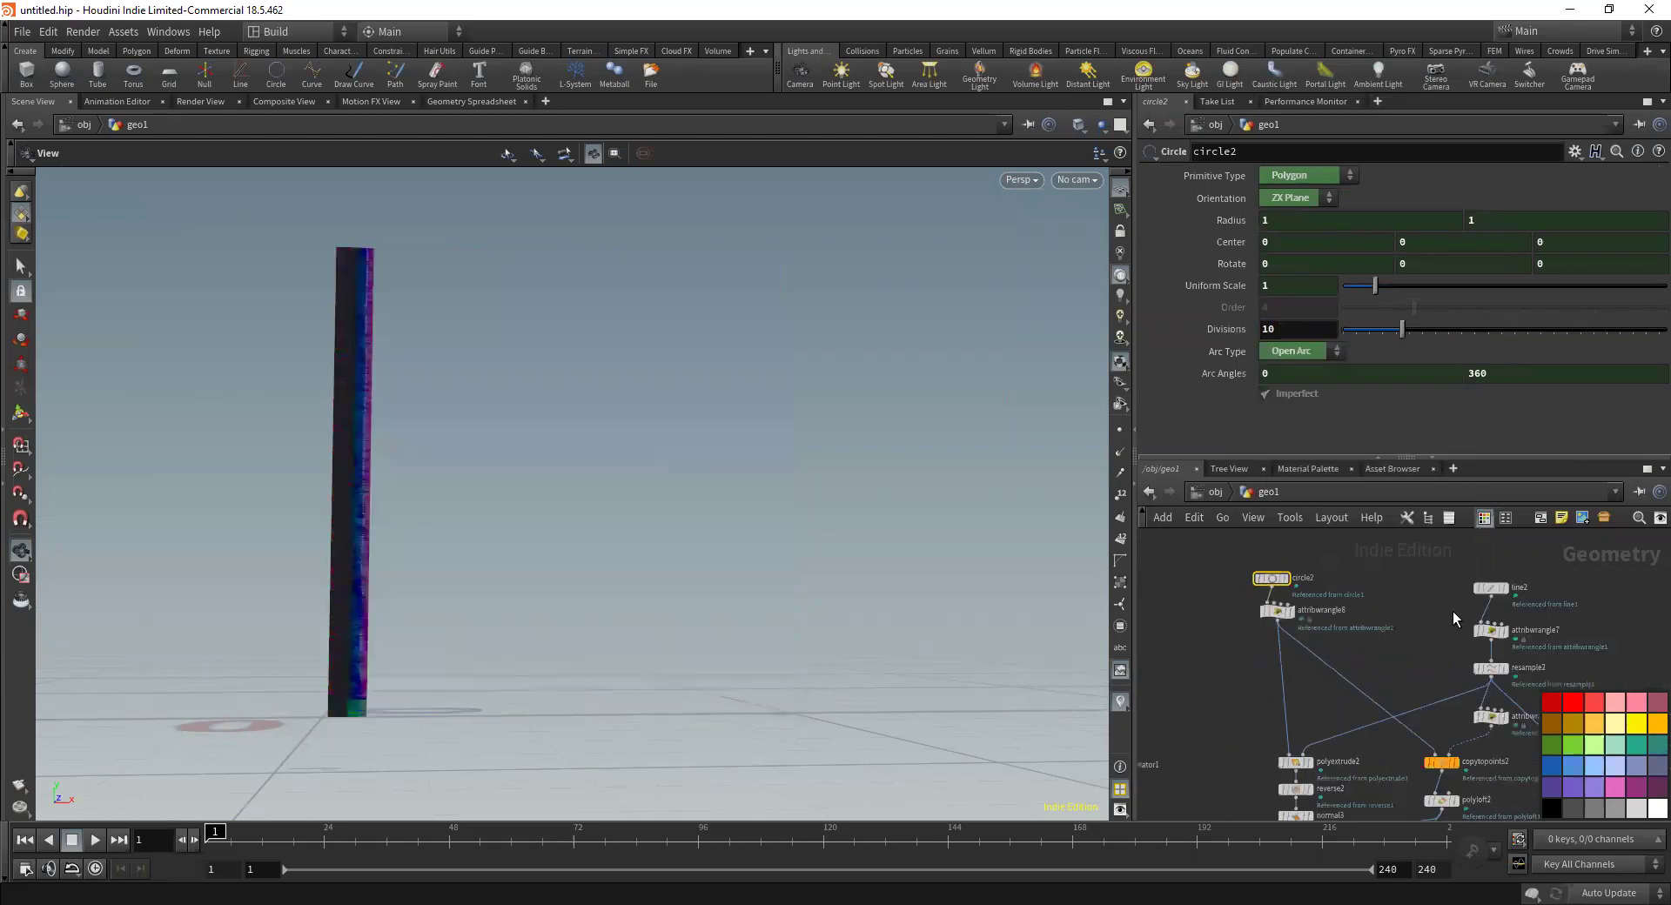
left_click(1437, 632)
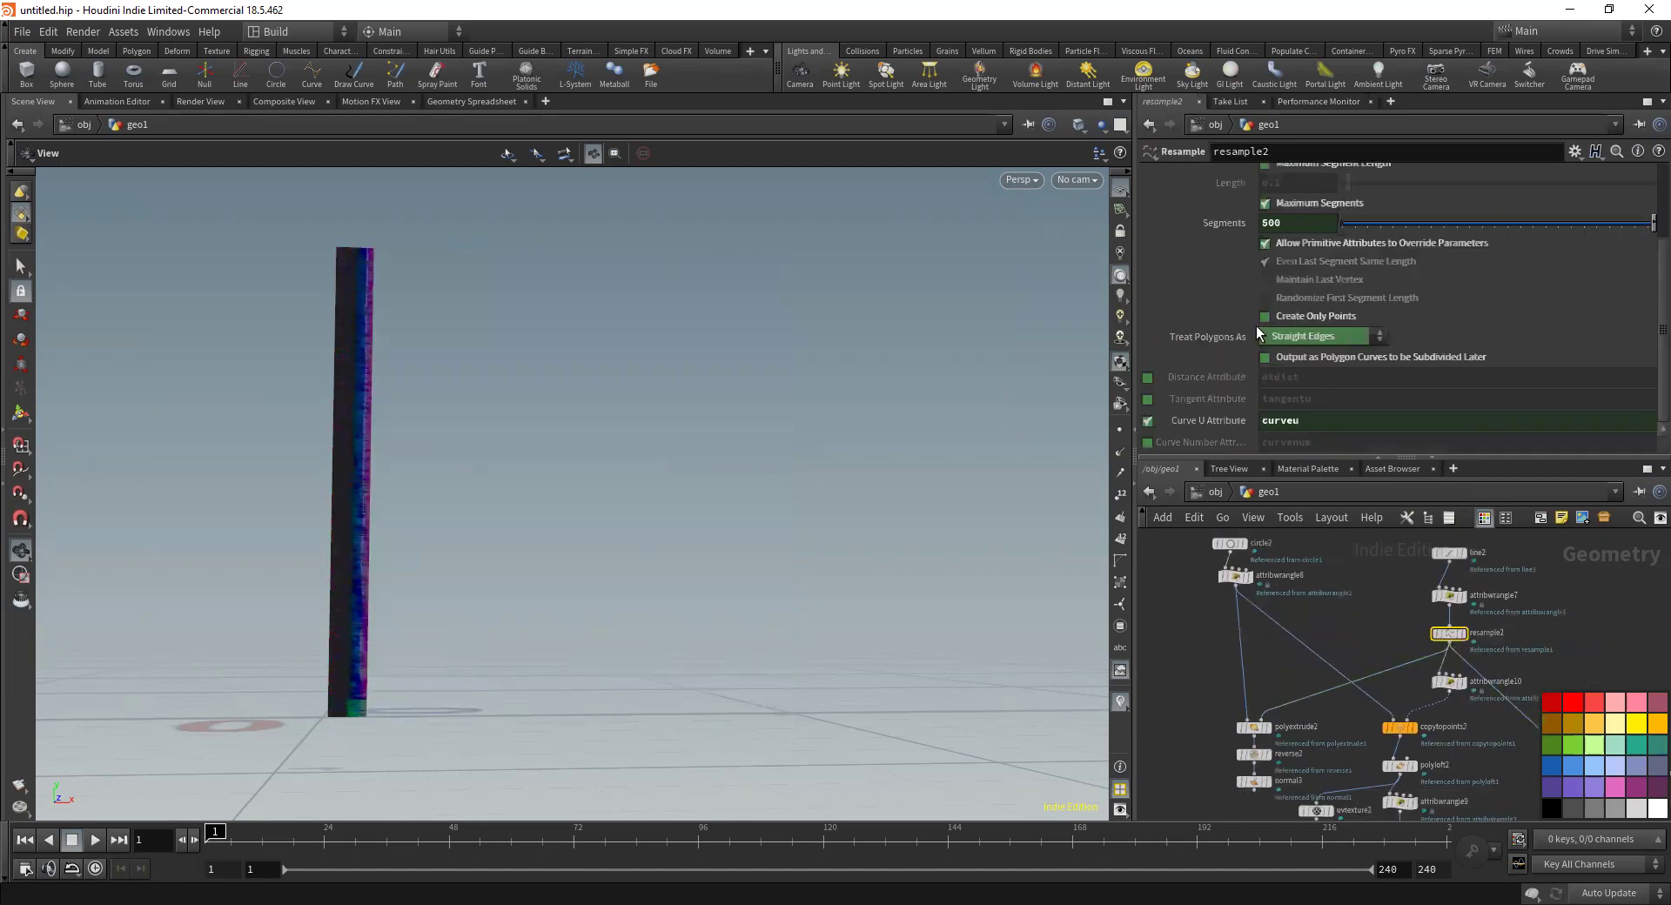
scroll(1227, 275, "up", 1)
right_click(1219, 273)
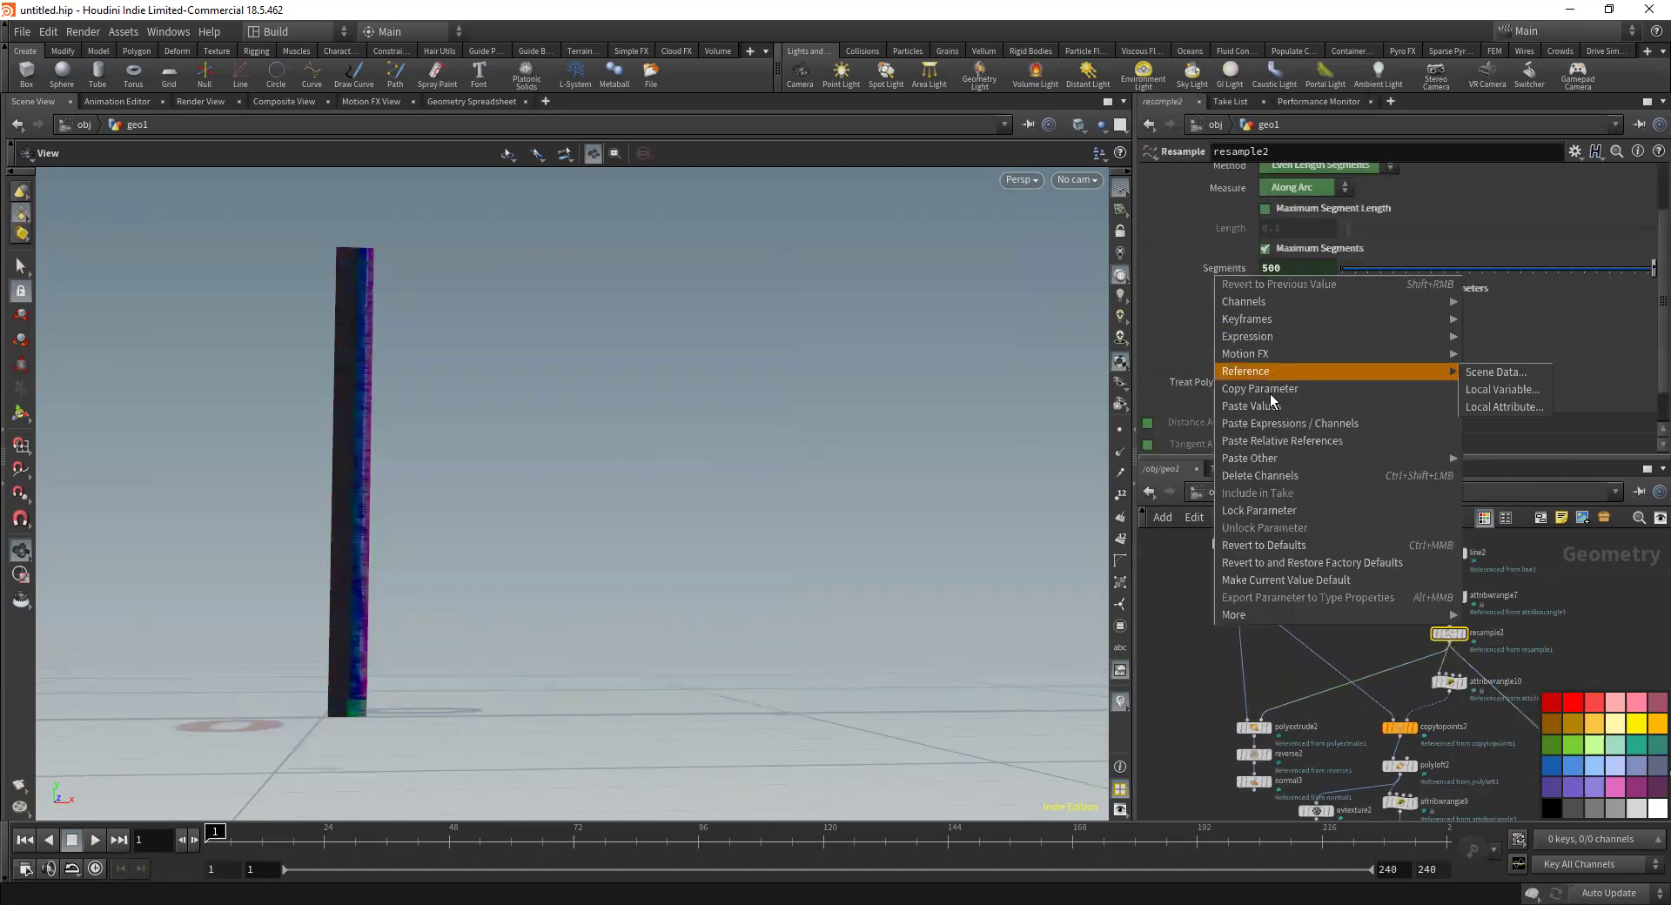
mouse_move(1261, 462)
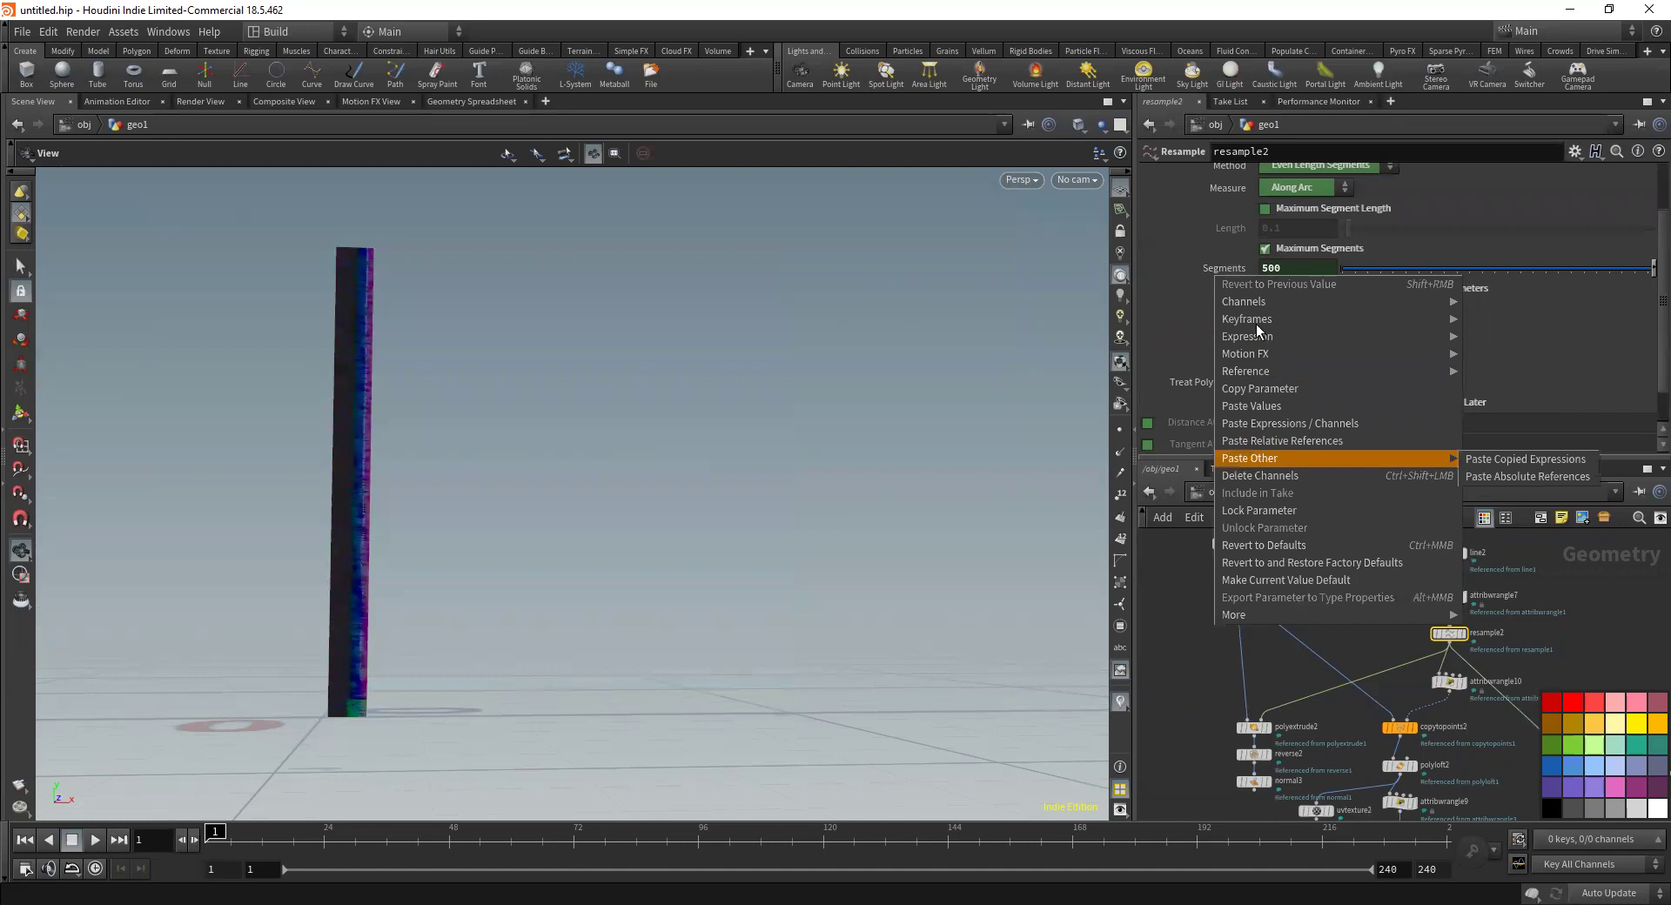
left_click(1283, 269)
type("50")
key("Return")
Display the normal4 output of the reference-copied network and examine the low-resolution trunk mesh
middle_click_drag(1361, 622, 1393, 639)
left_click_drag(1335, 754, 1523, 716)
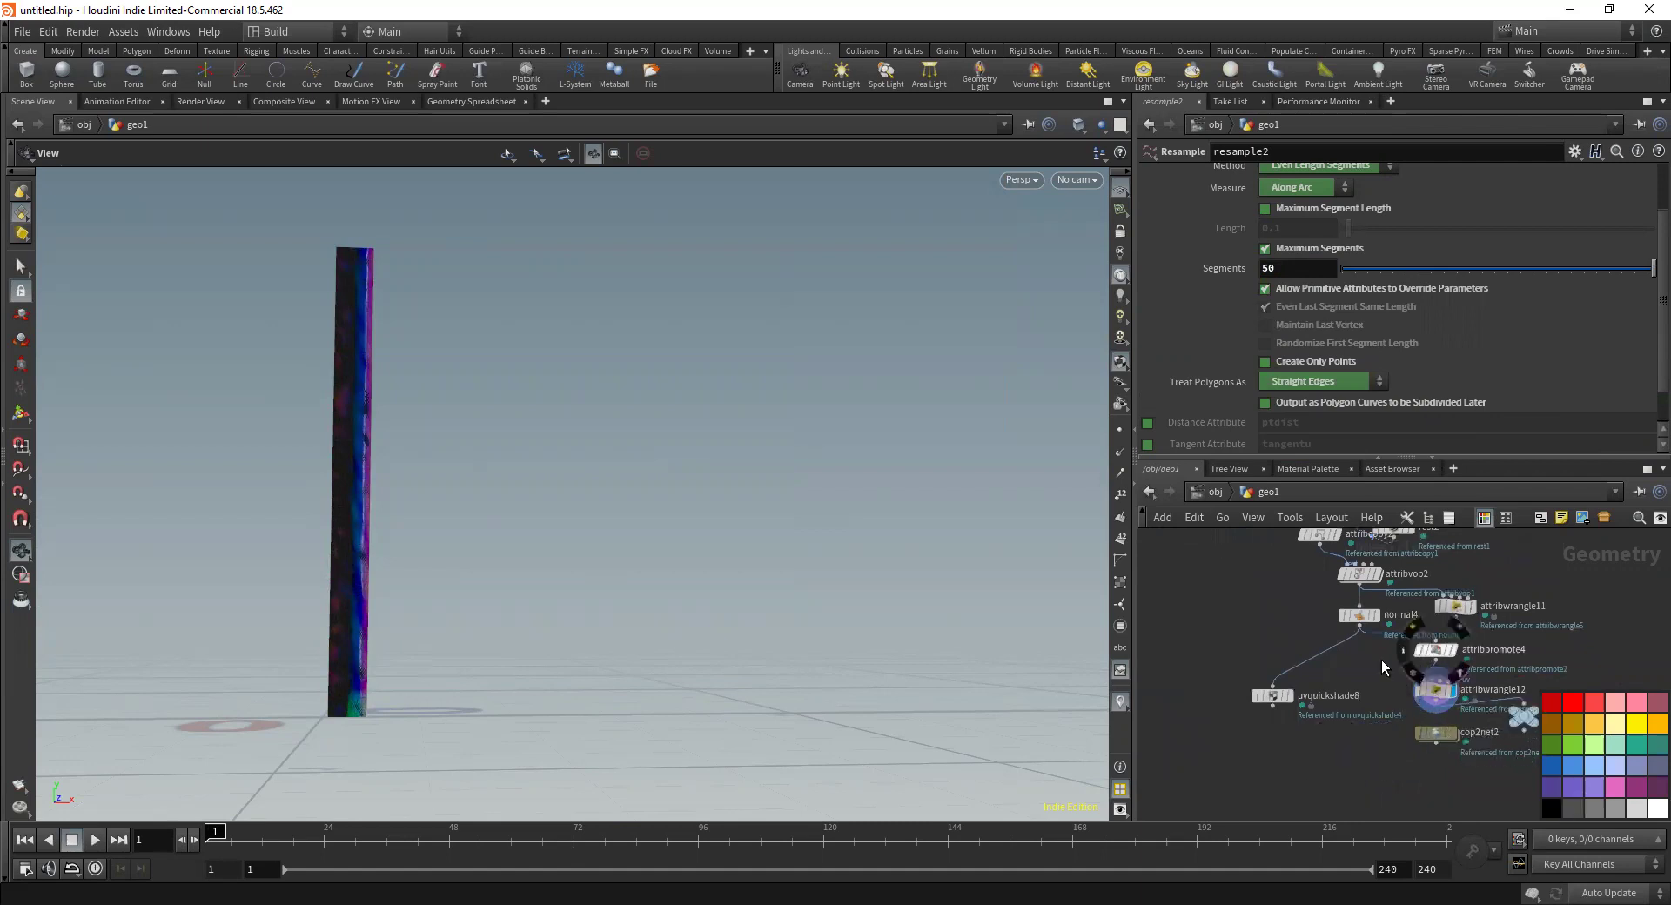
left_click(1375, 616)
scroll(375, 383, "down", 3)
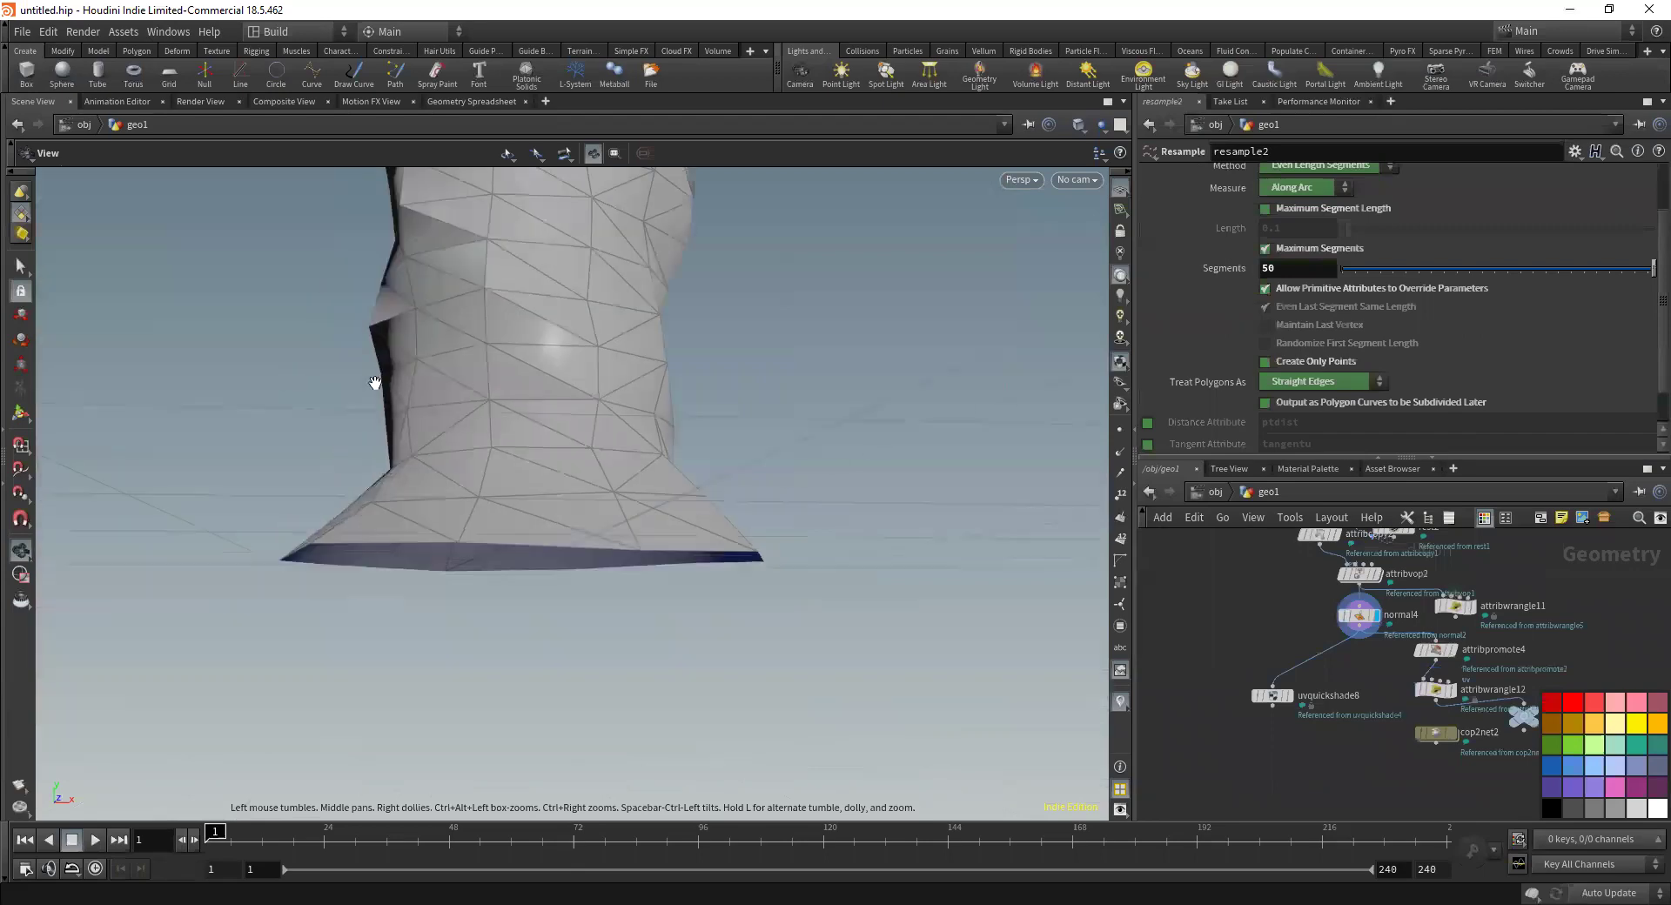
scroll(374, 383, "down", 3)
left_click_drag(375, 383, 566, 531)
scroll(713, 507, "down", 3)
left_click_drag(741, 535, 766, 537)
Compare the quick-shaded low-resolution trunk at uvquickshade8 with the high-resolution trunk at uvquickshade4
left_click(1289, 695)
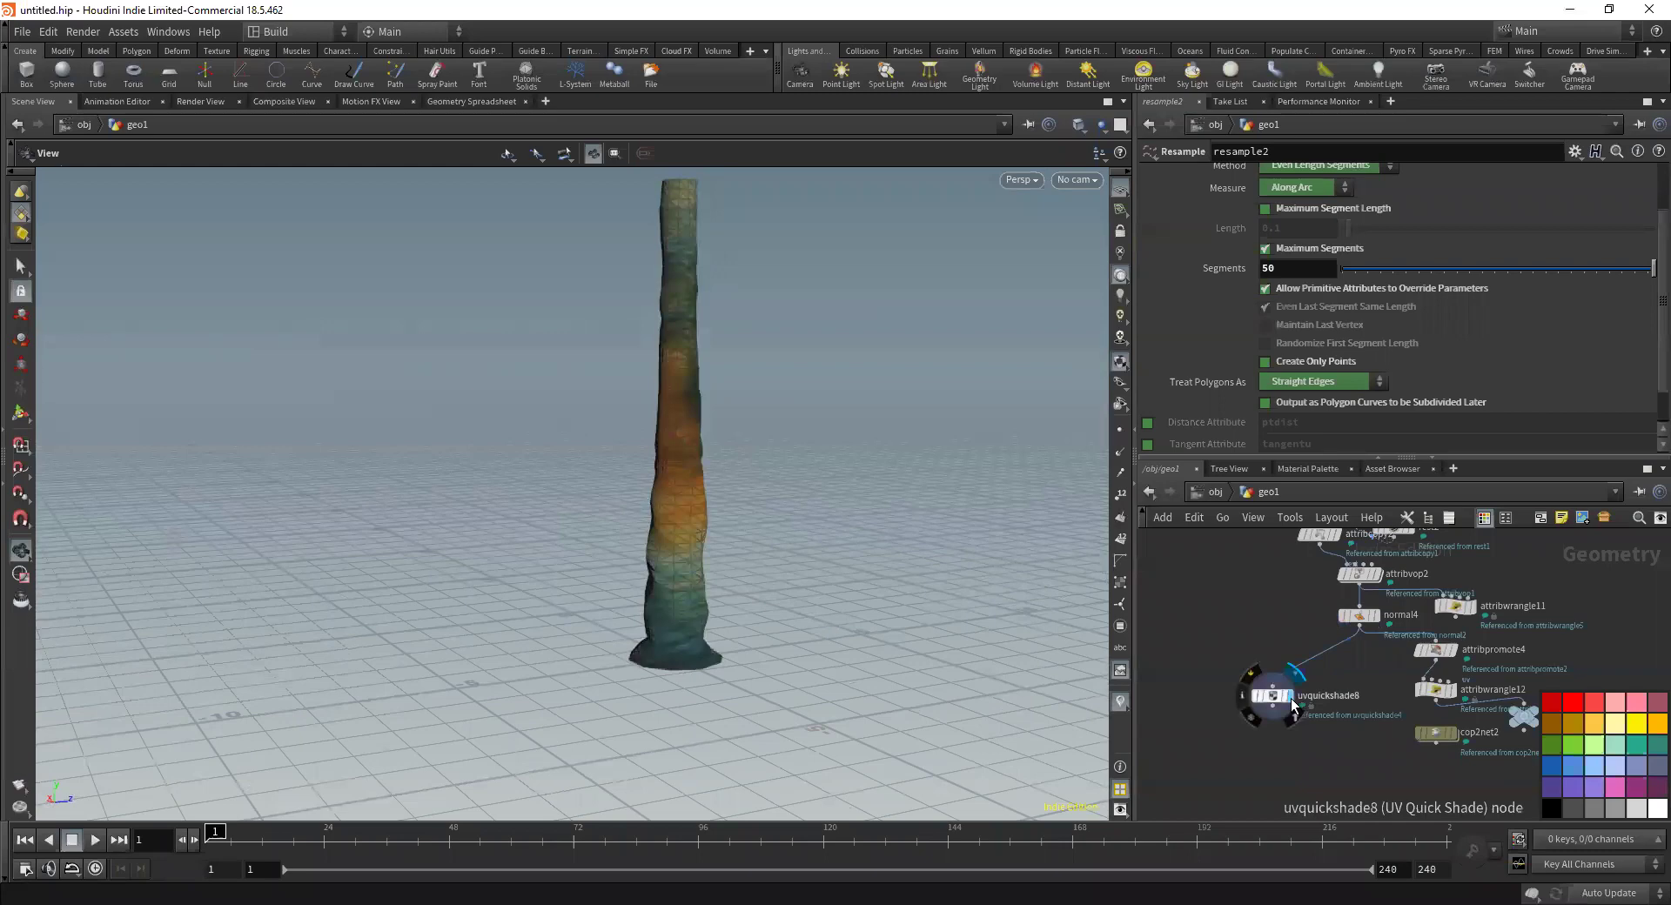
mouse_move(604, 391)
left_mouse_down()
mouse_move(791, 421)
mouse_move(440, 462)
mouse_move(723, 450)
mouse_move(264, 469)
mouse_move(1080, 435)
left_mouse_up()
middle_click_drag(1272, 588, 1396, 639)
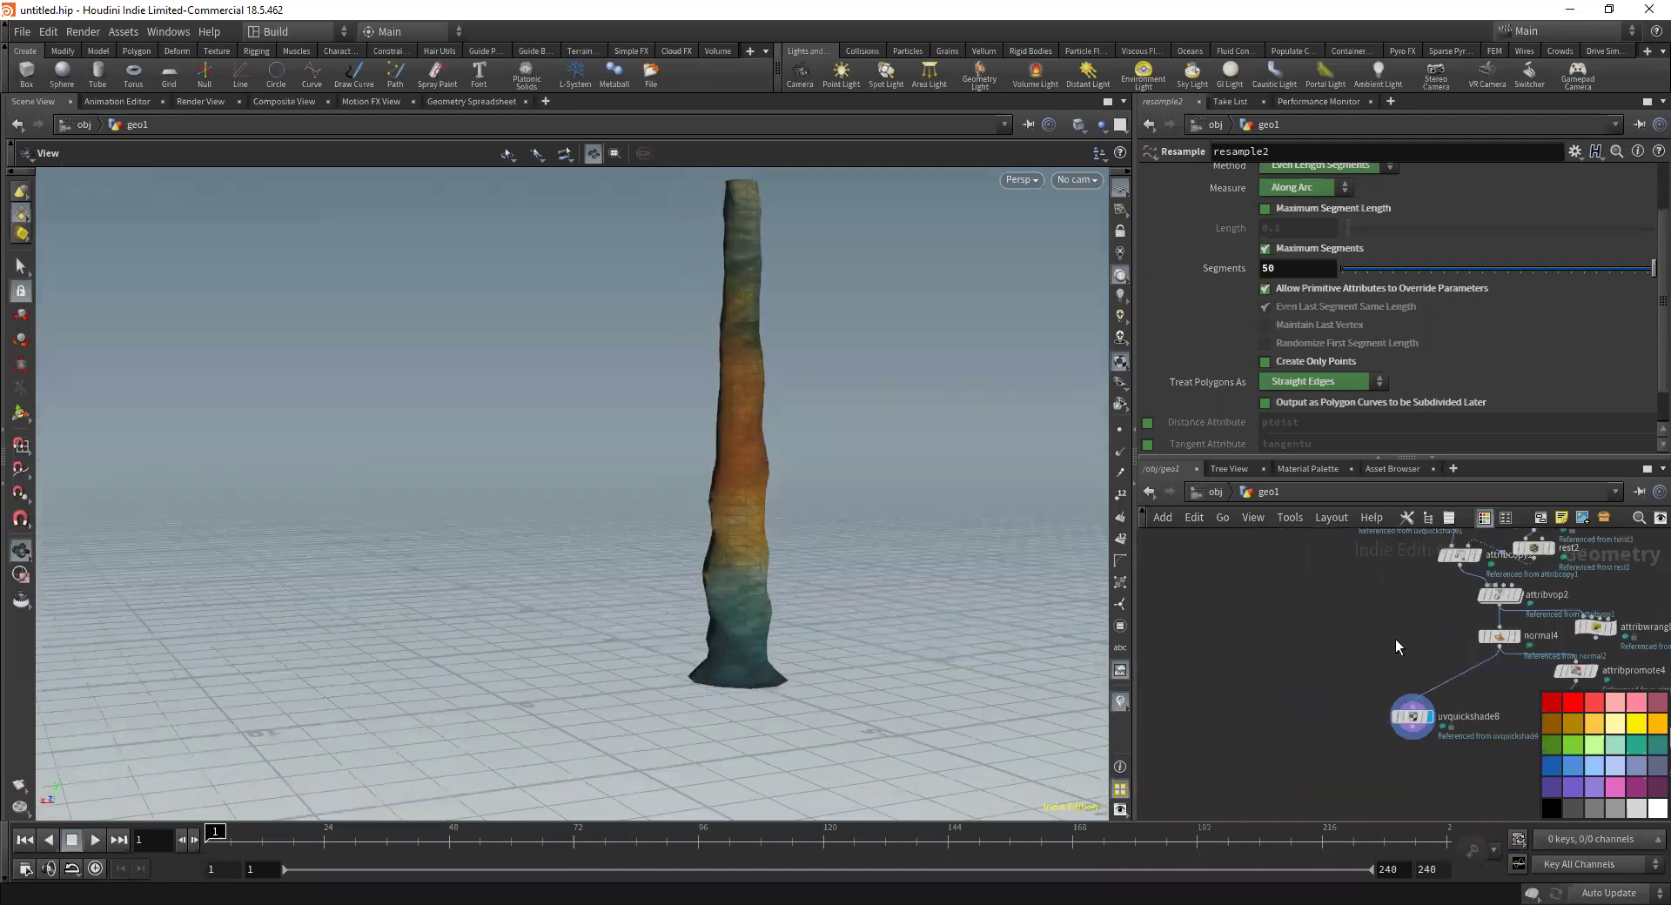
scroll(1288, 627, "down", 5)
scroll(1279, 645, "up", 6)
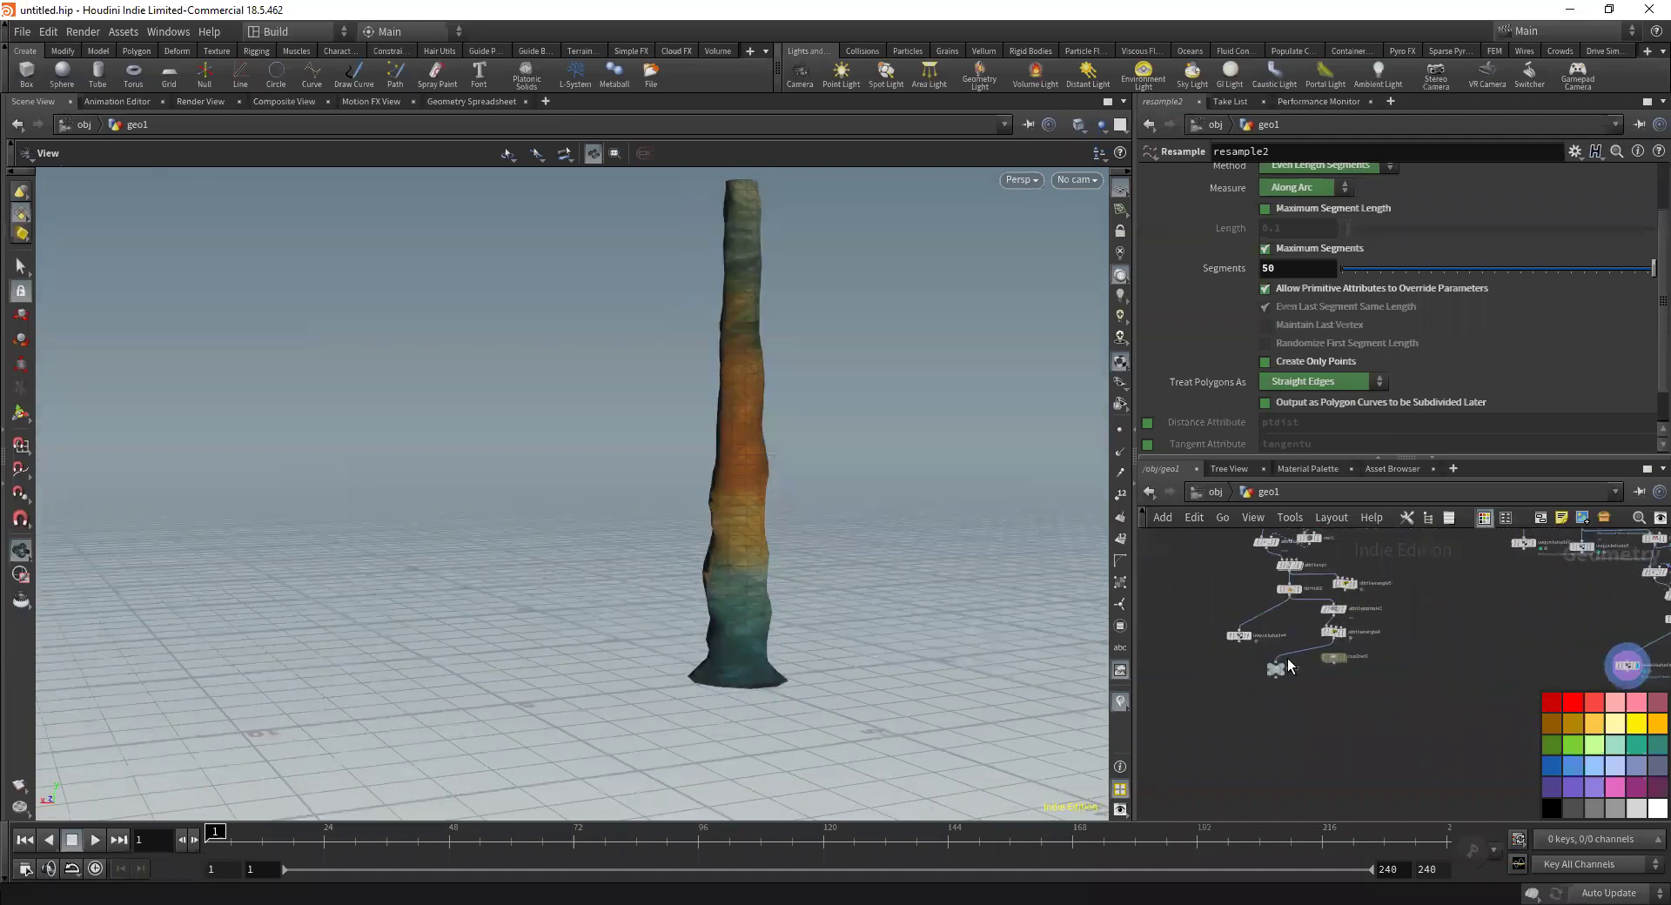
left_click(1227, 623)
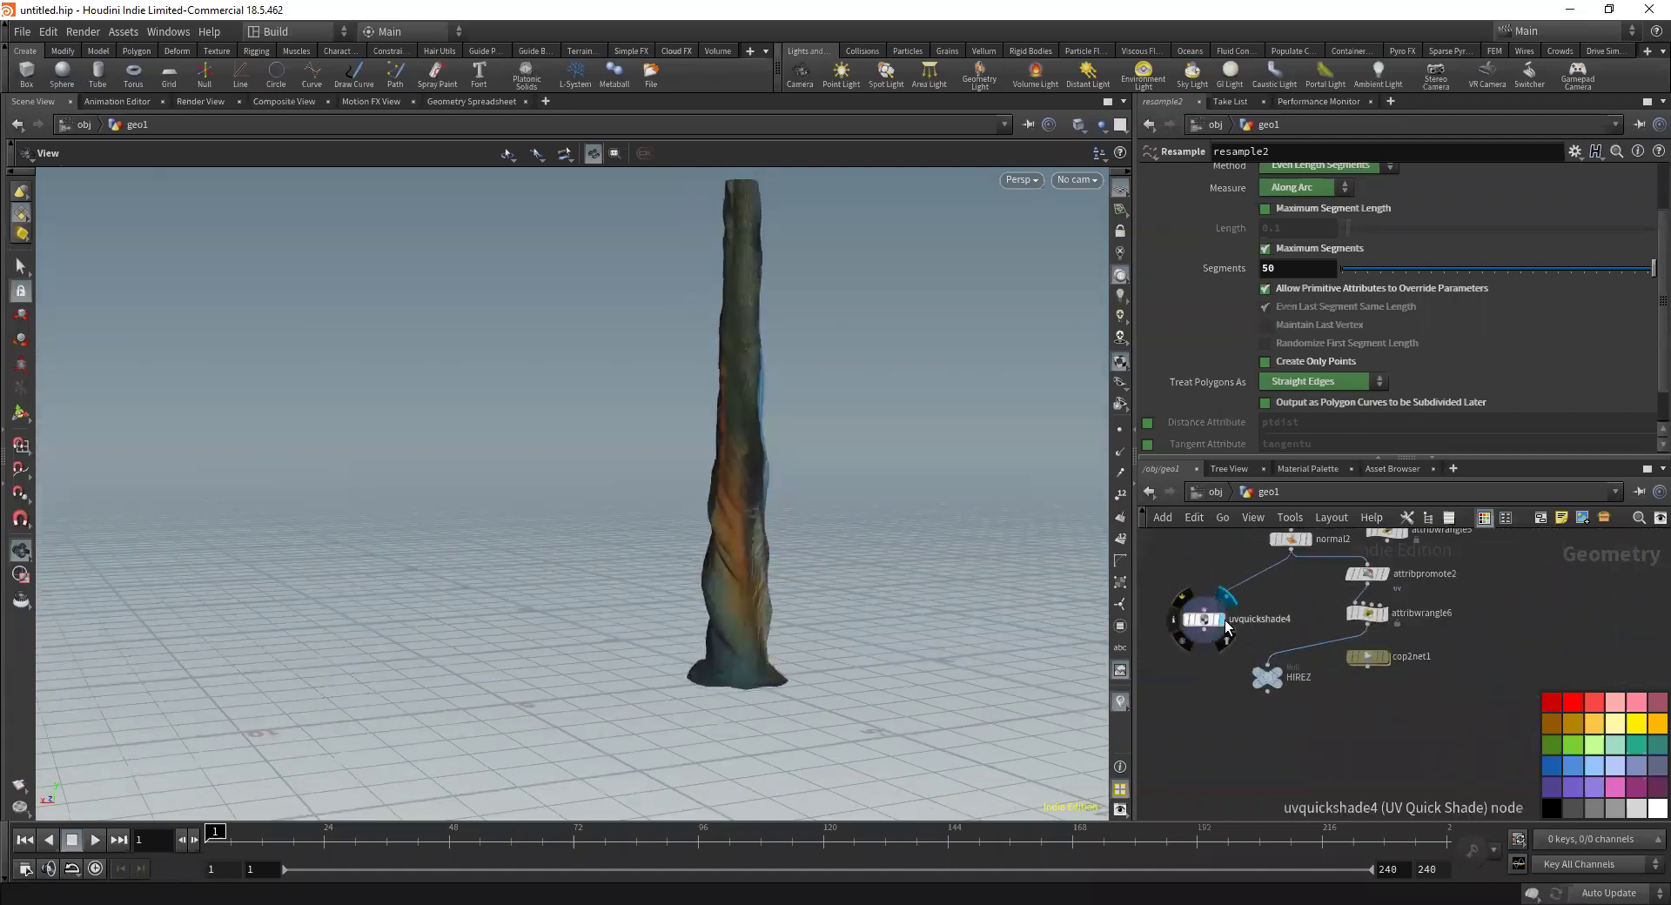
middle_click_drag(1595, 659, 1218, 686)
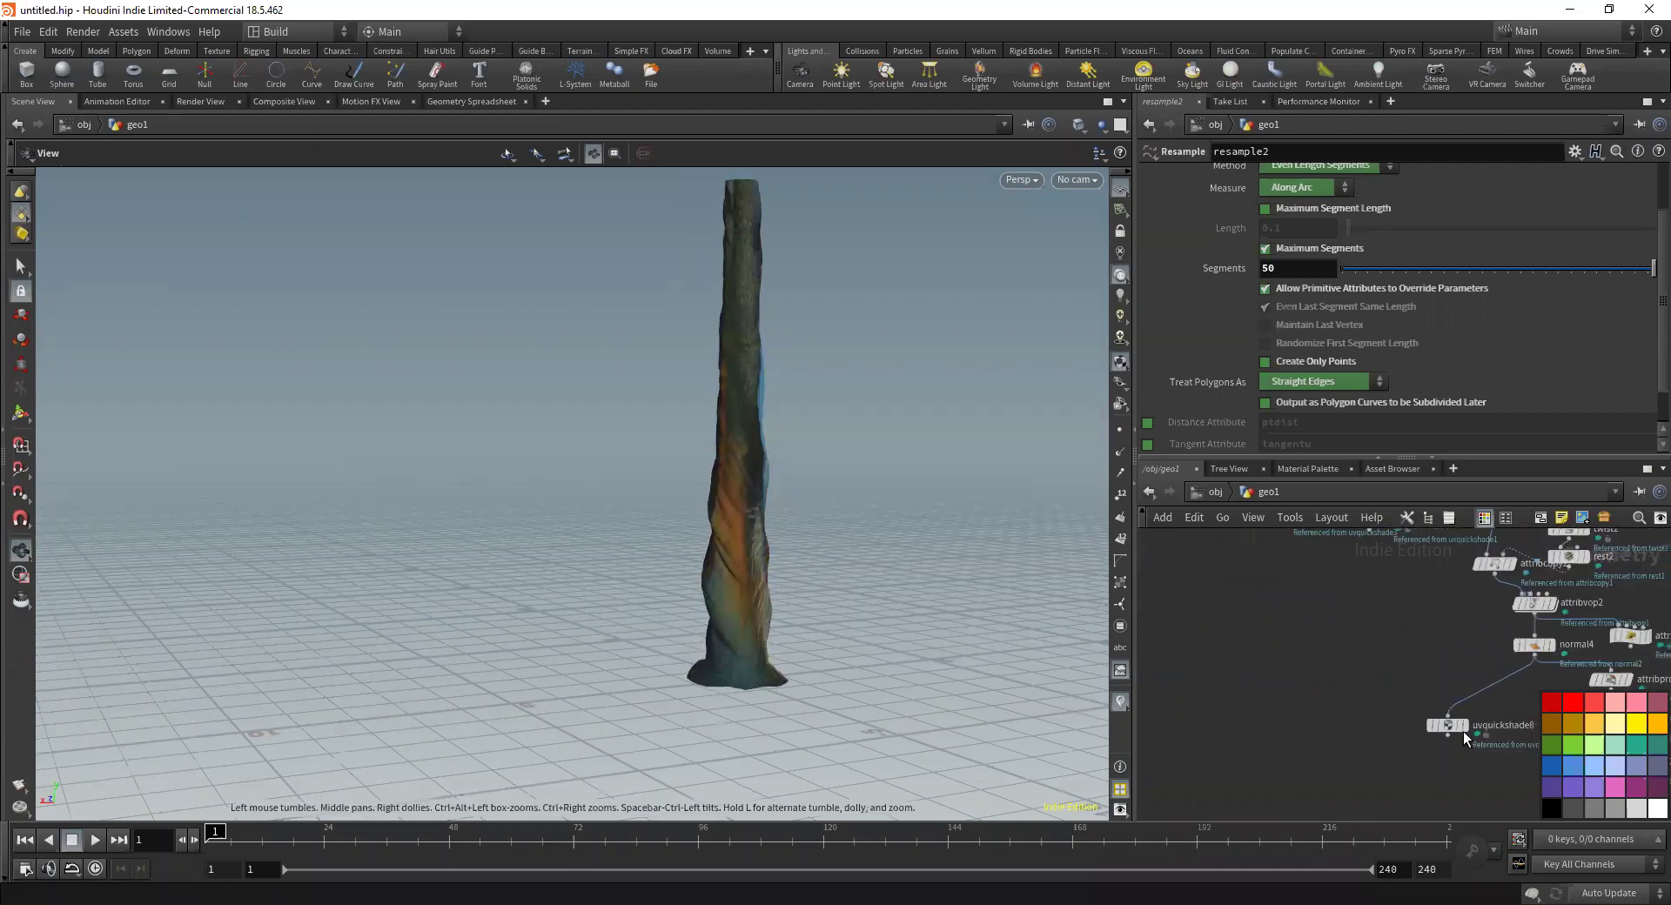
Return to the low-resolution network and delete the channel reference on attribwrangle8's Get Point Number
scroll(1387, 661, "down", 2)
middle_click_drag(1384, 648, 1320, 777)
scroll(1358, 729, "down", 1)
middle_click_drag(1323, 568, 1338, 670)
scroll(1256, 627, "up", 2)
scroll(1288, 661, "up", 2)
left_click(1264, 630)
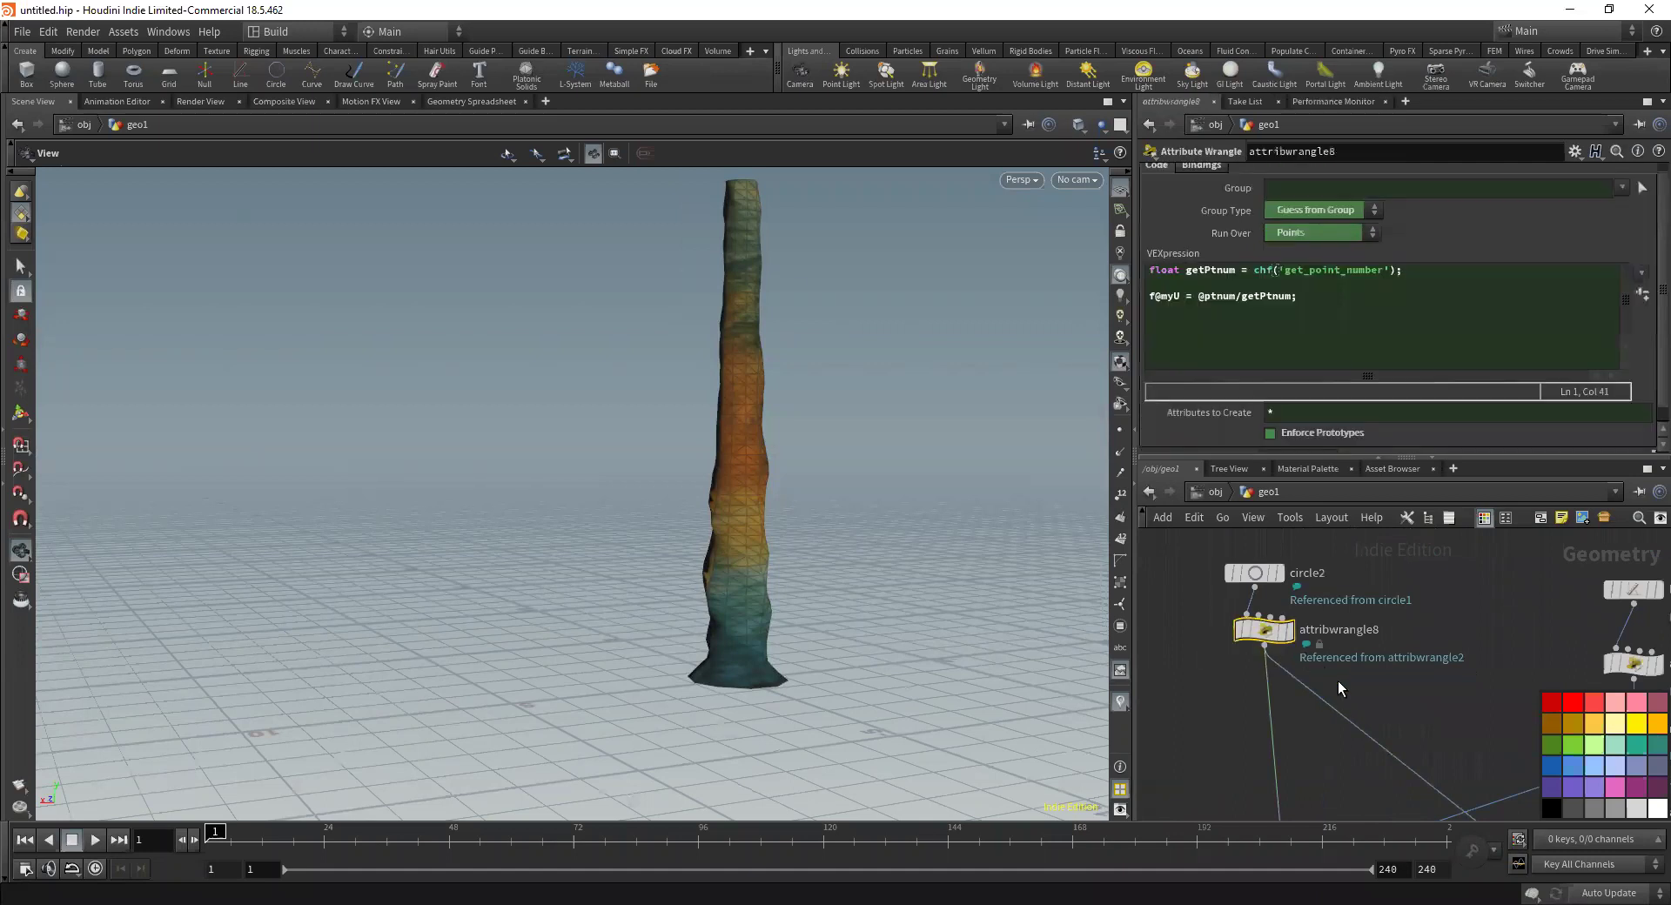
scroll(1215, 445, "down", 1)
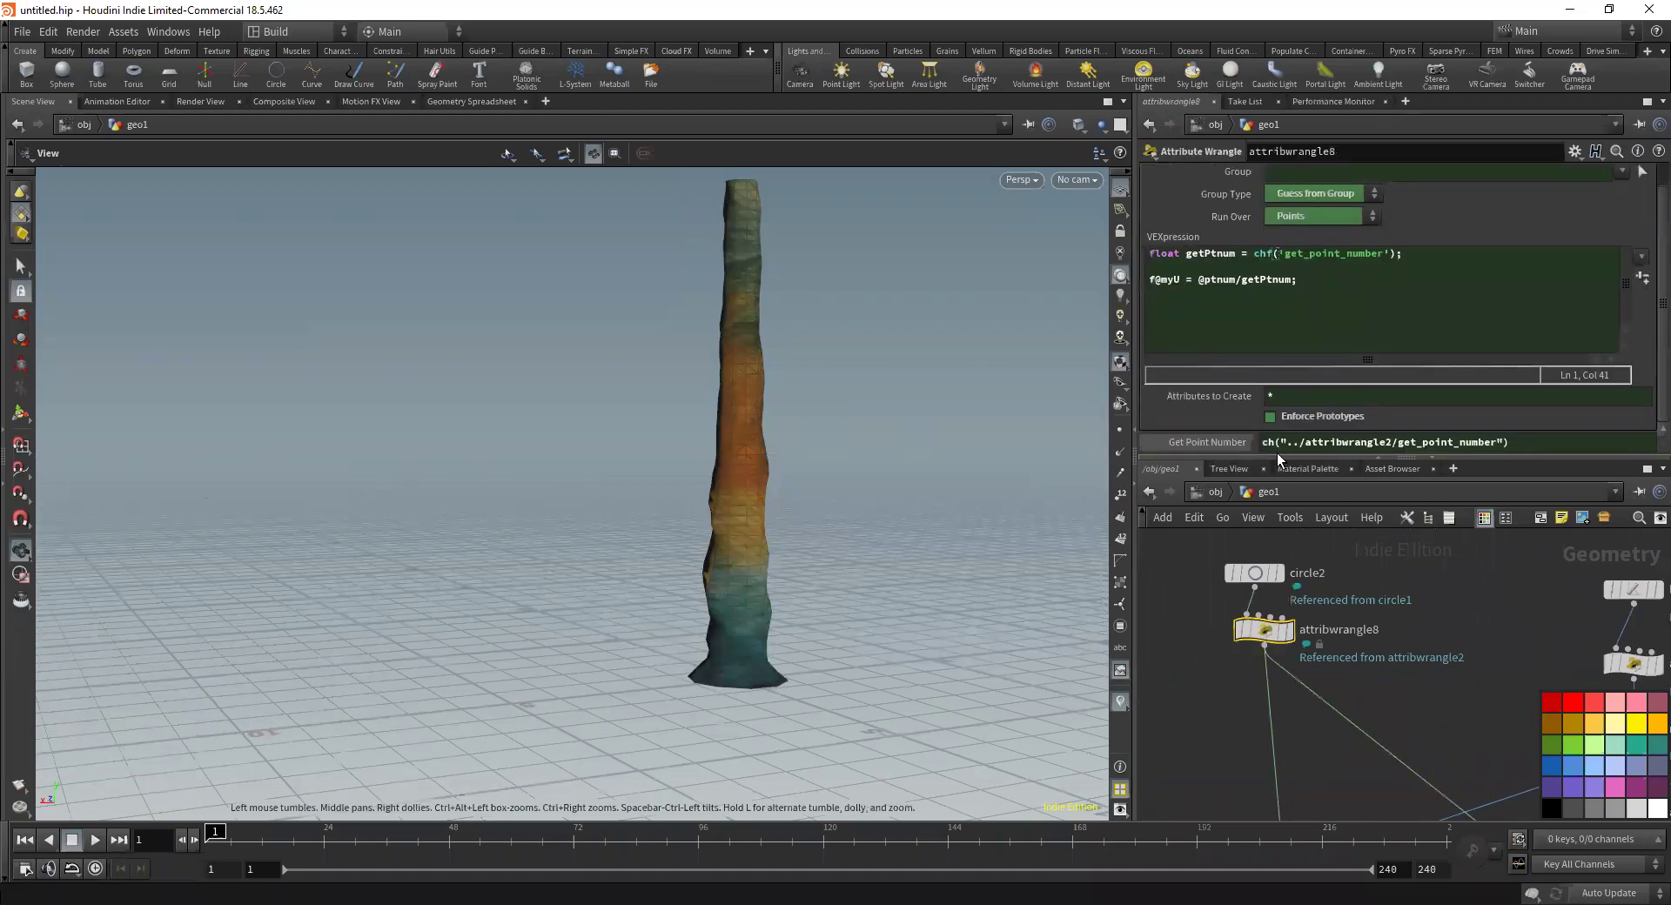
right_click(1229, 441)
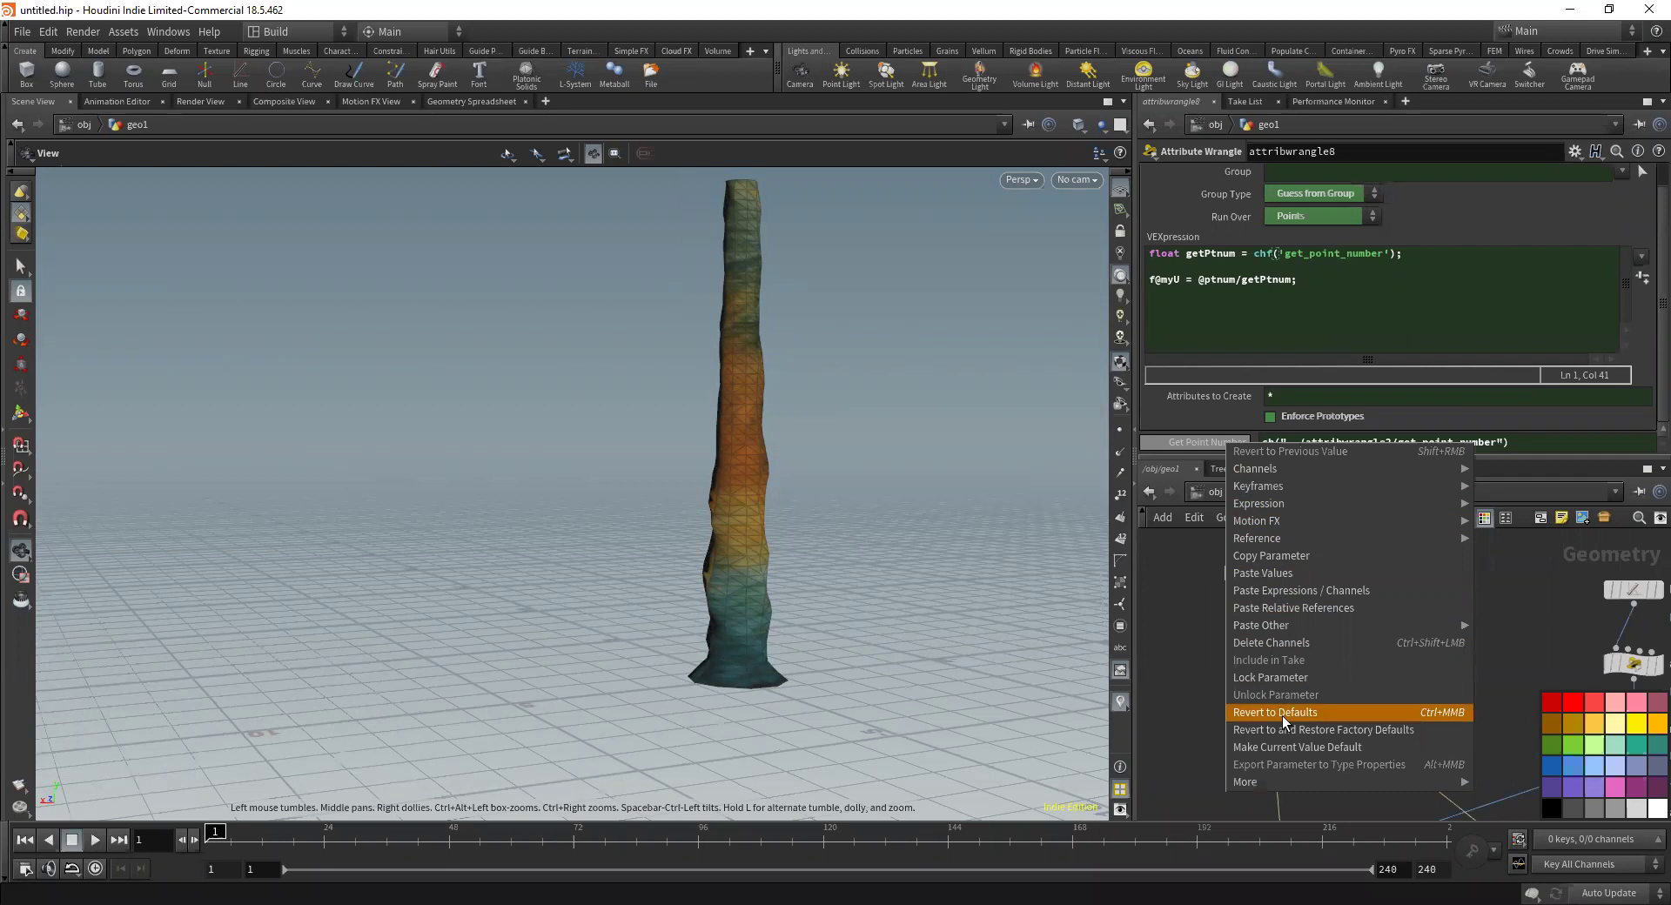
left_click(1214, 442)
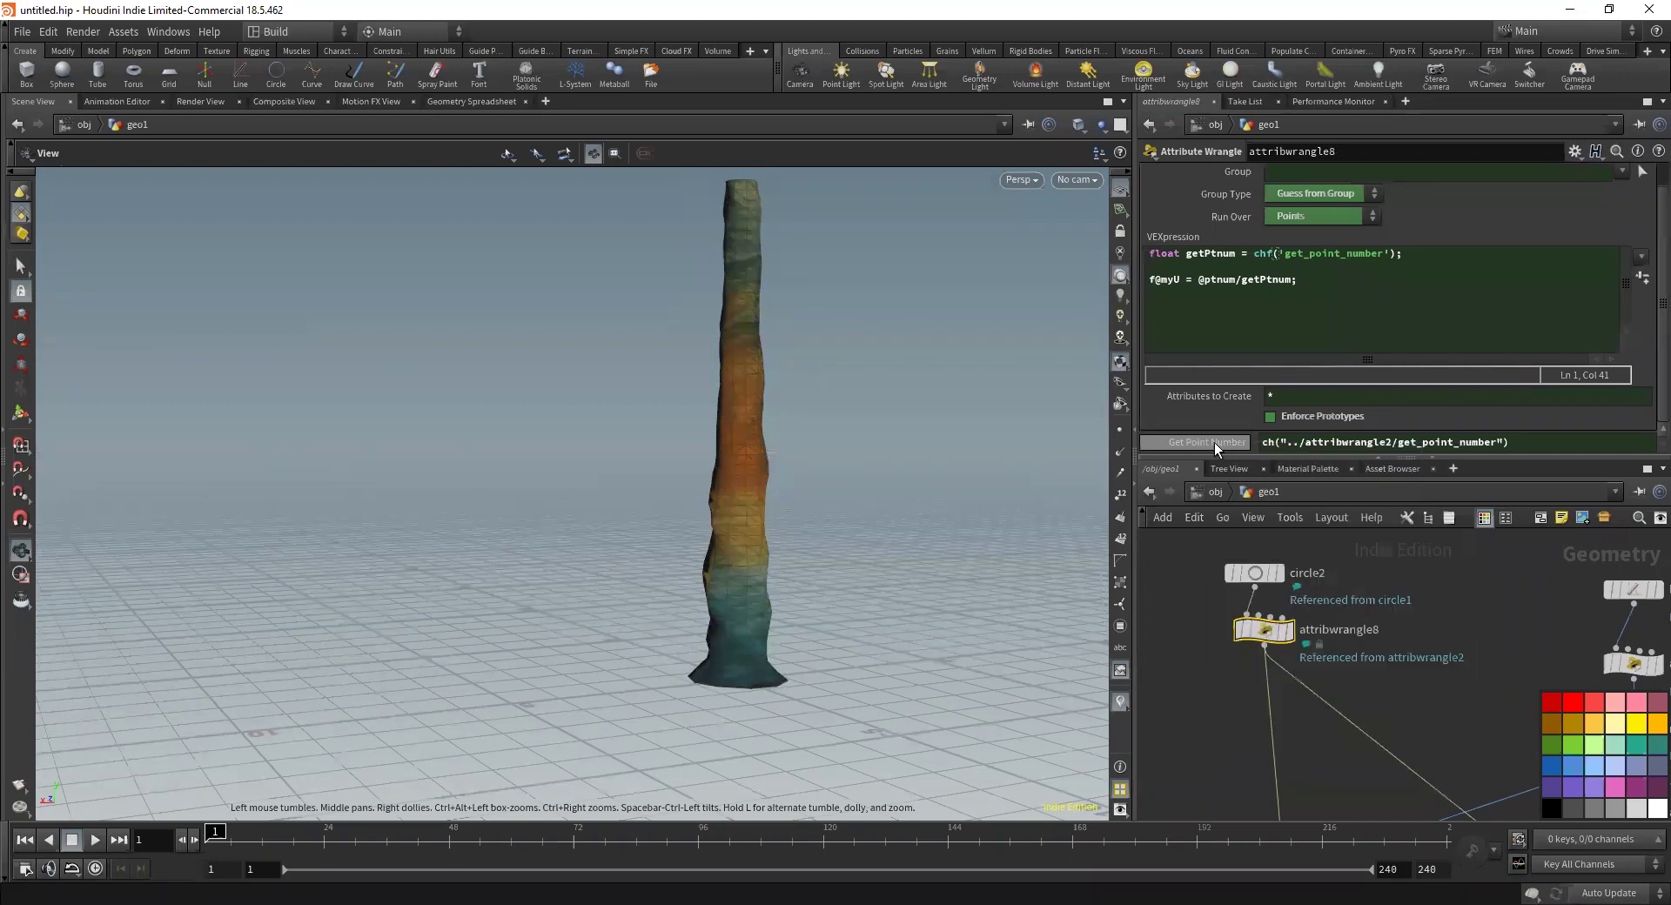
right_click(1214, 442)
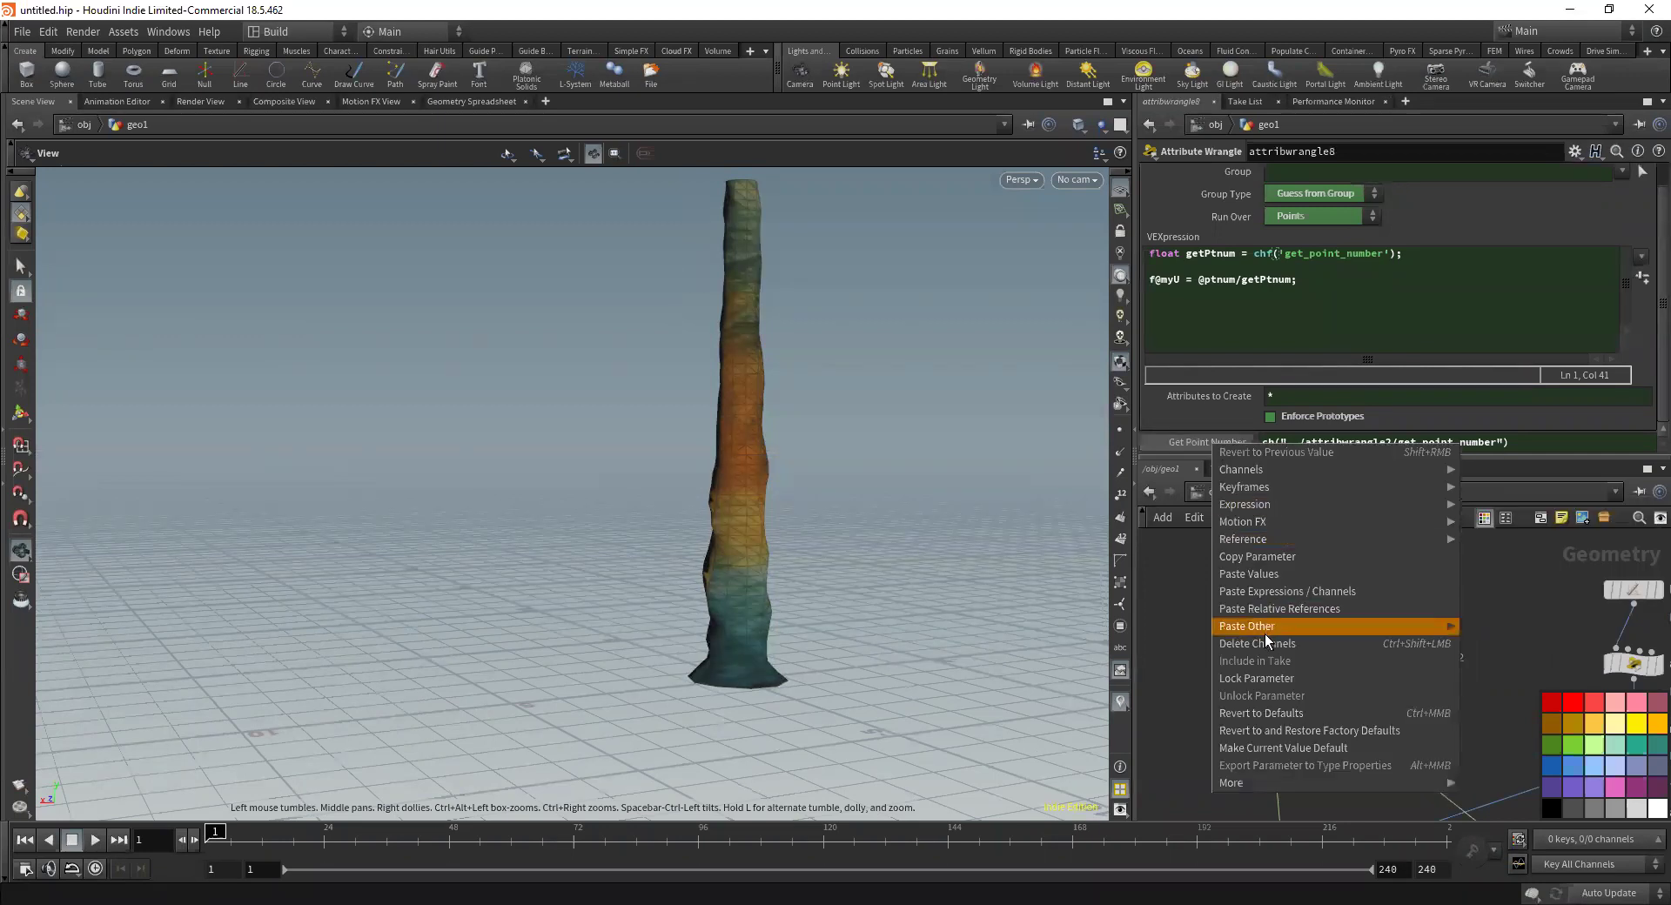
left_click(1329, 611)
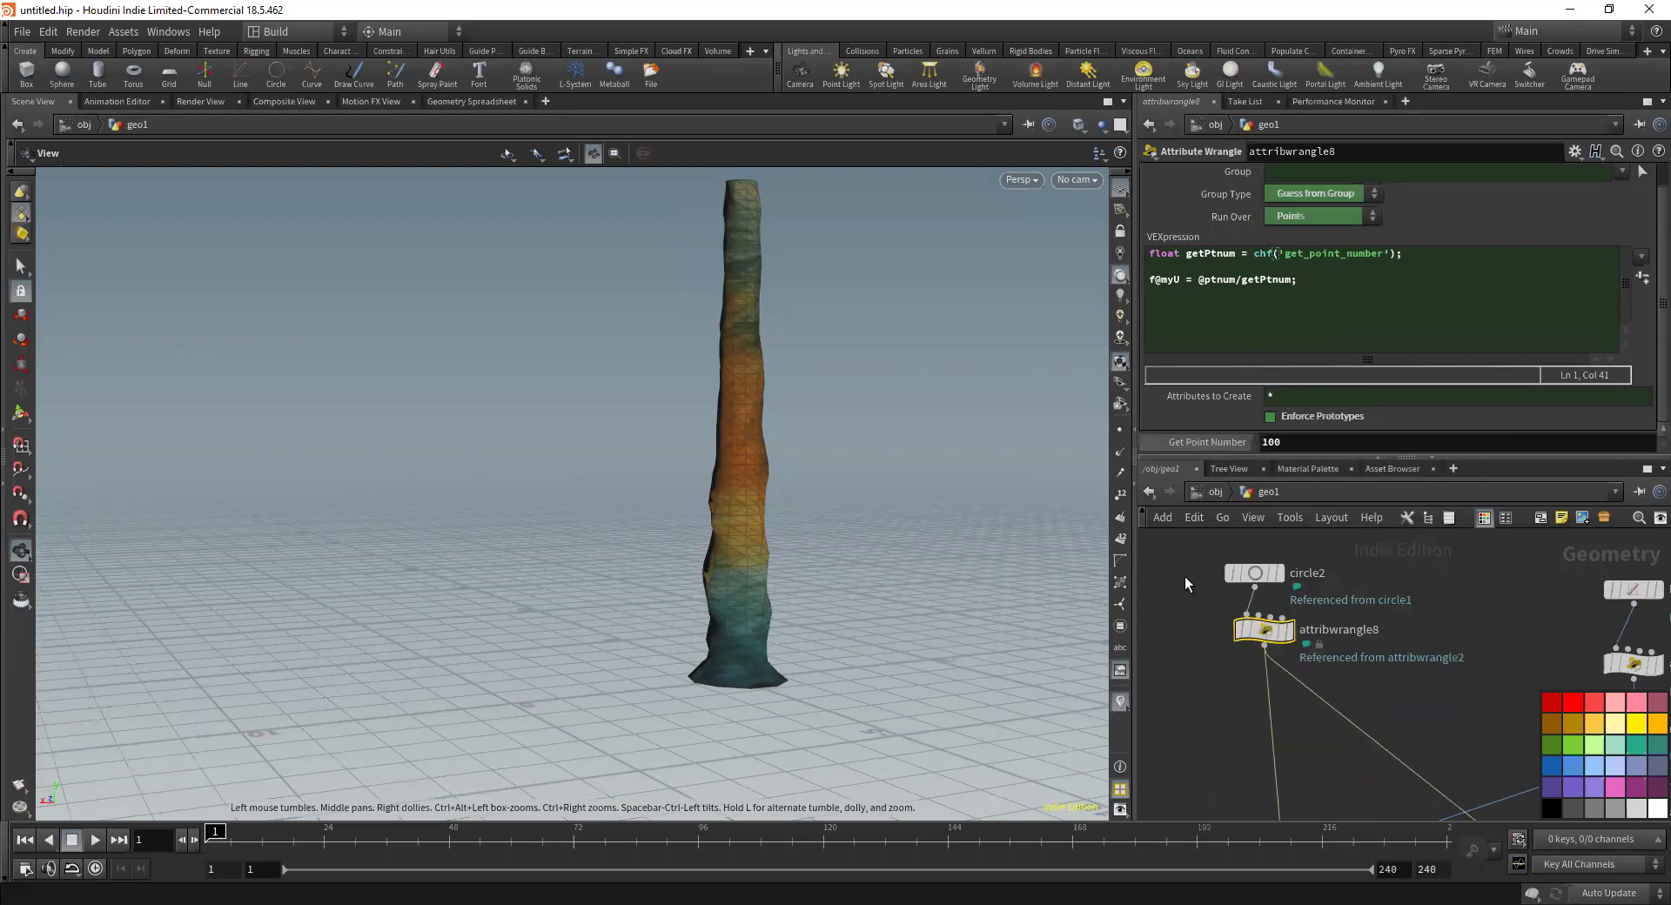
Link attribwrangle8's Get Point Number to the circle2 divisions with a relative reference
left_click(1254, 573)
right_click(1279, 328)
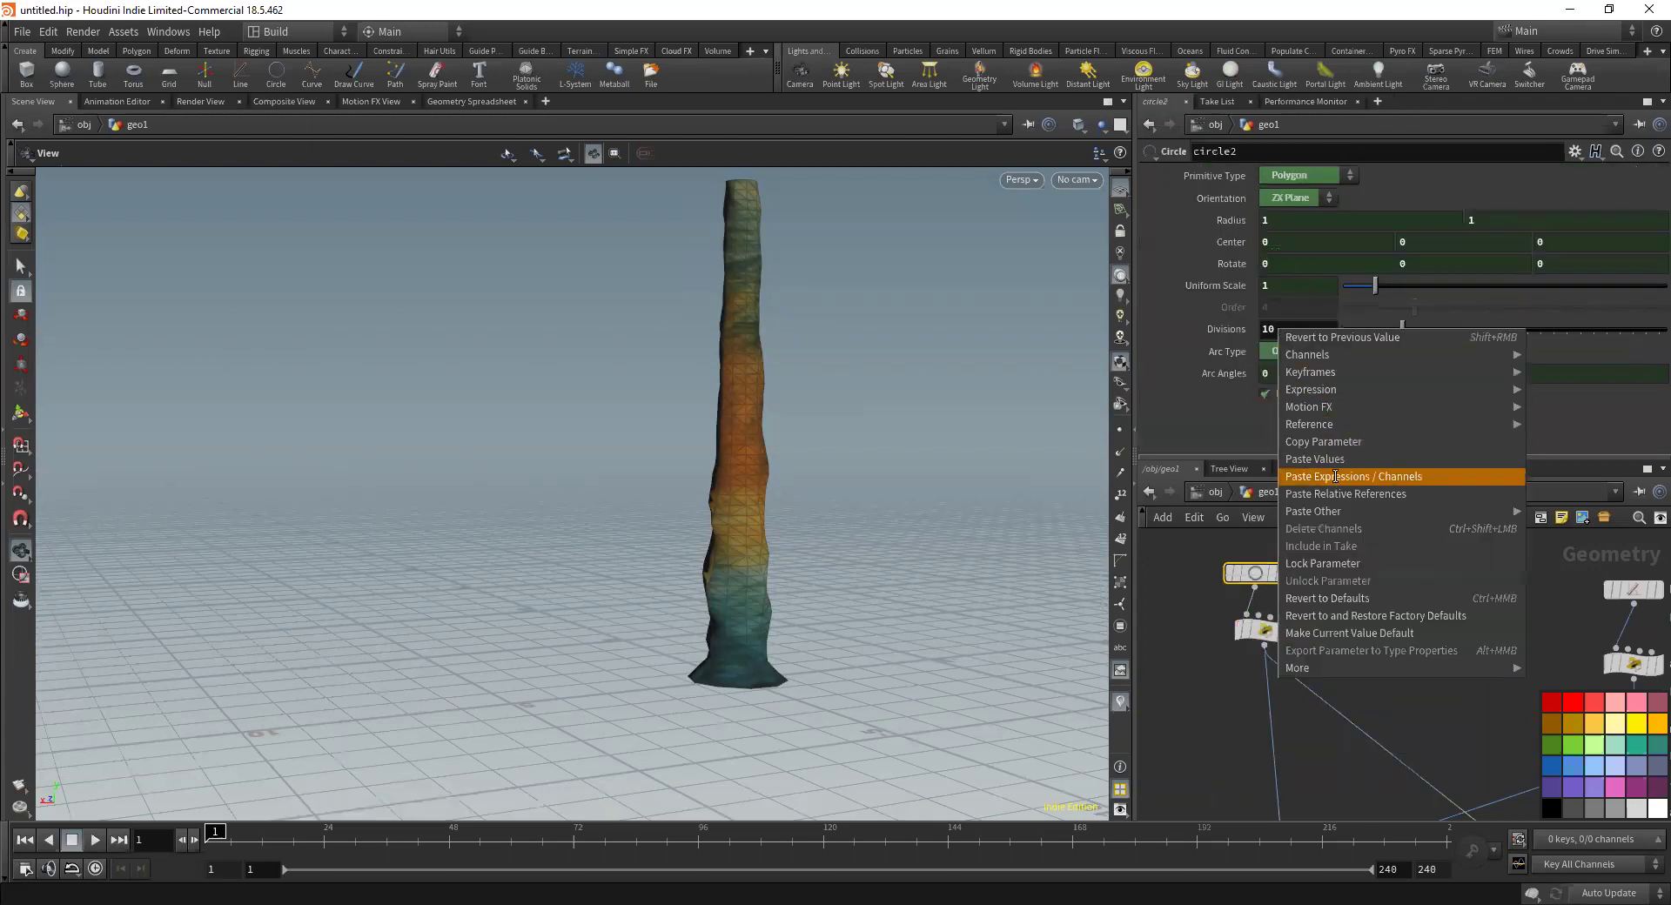
left_click(1330, 441)
left_click(1263, 629)
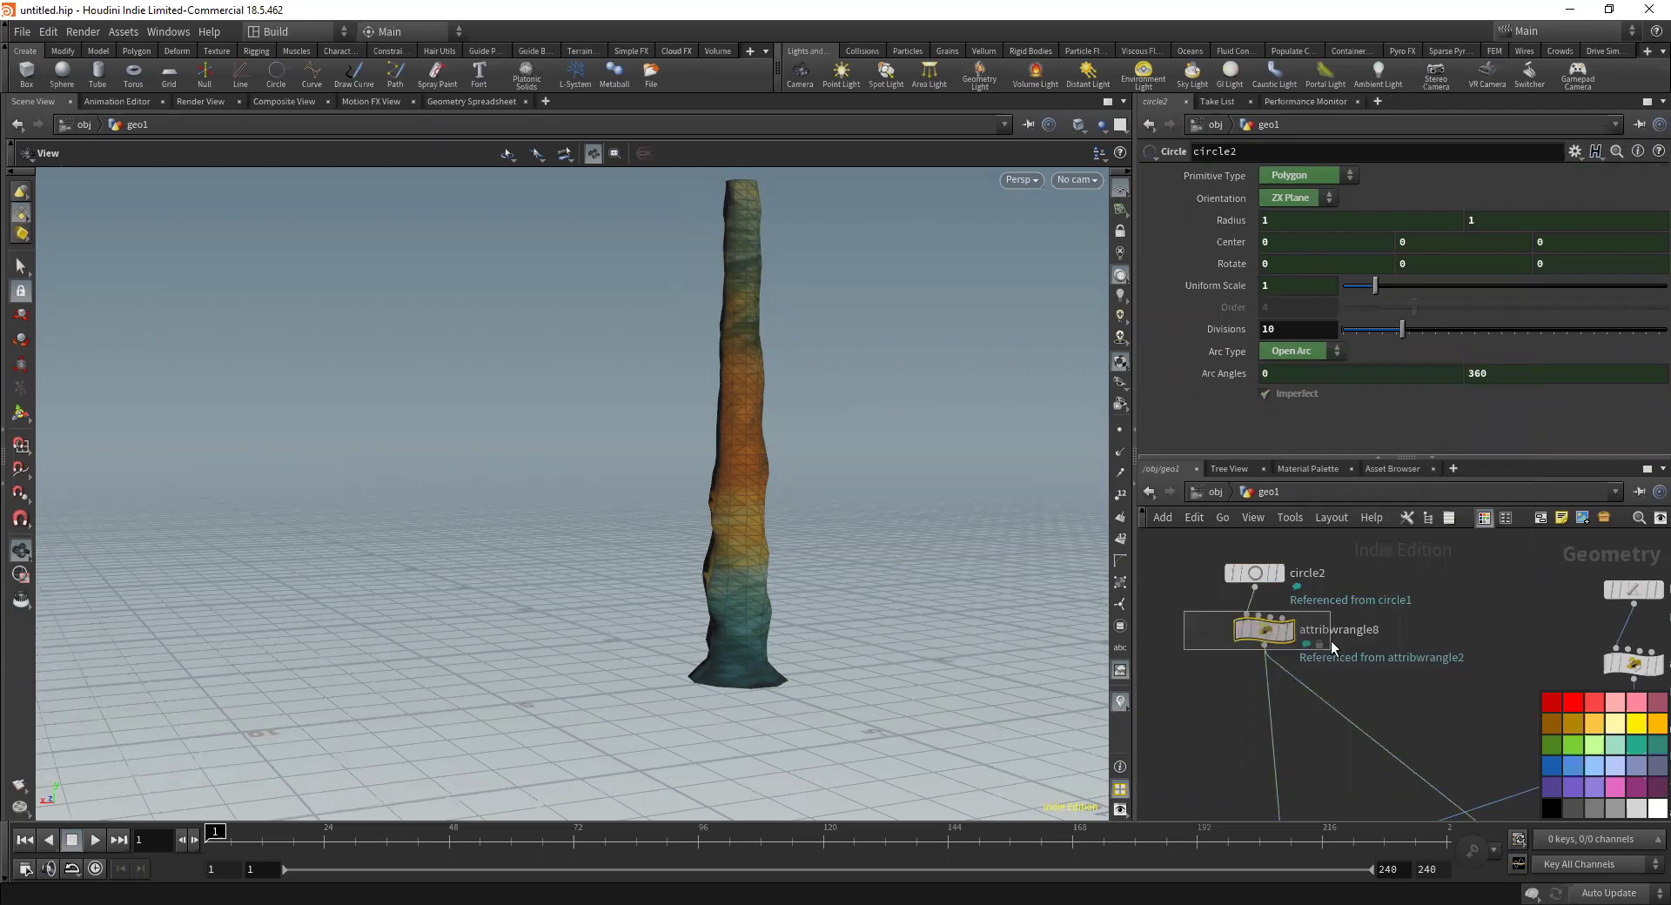
right_click(1245, 442)
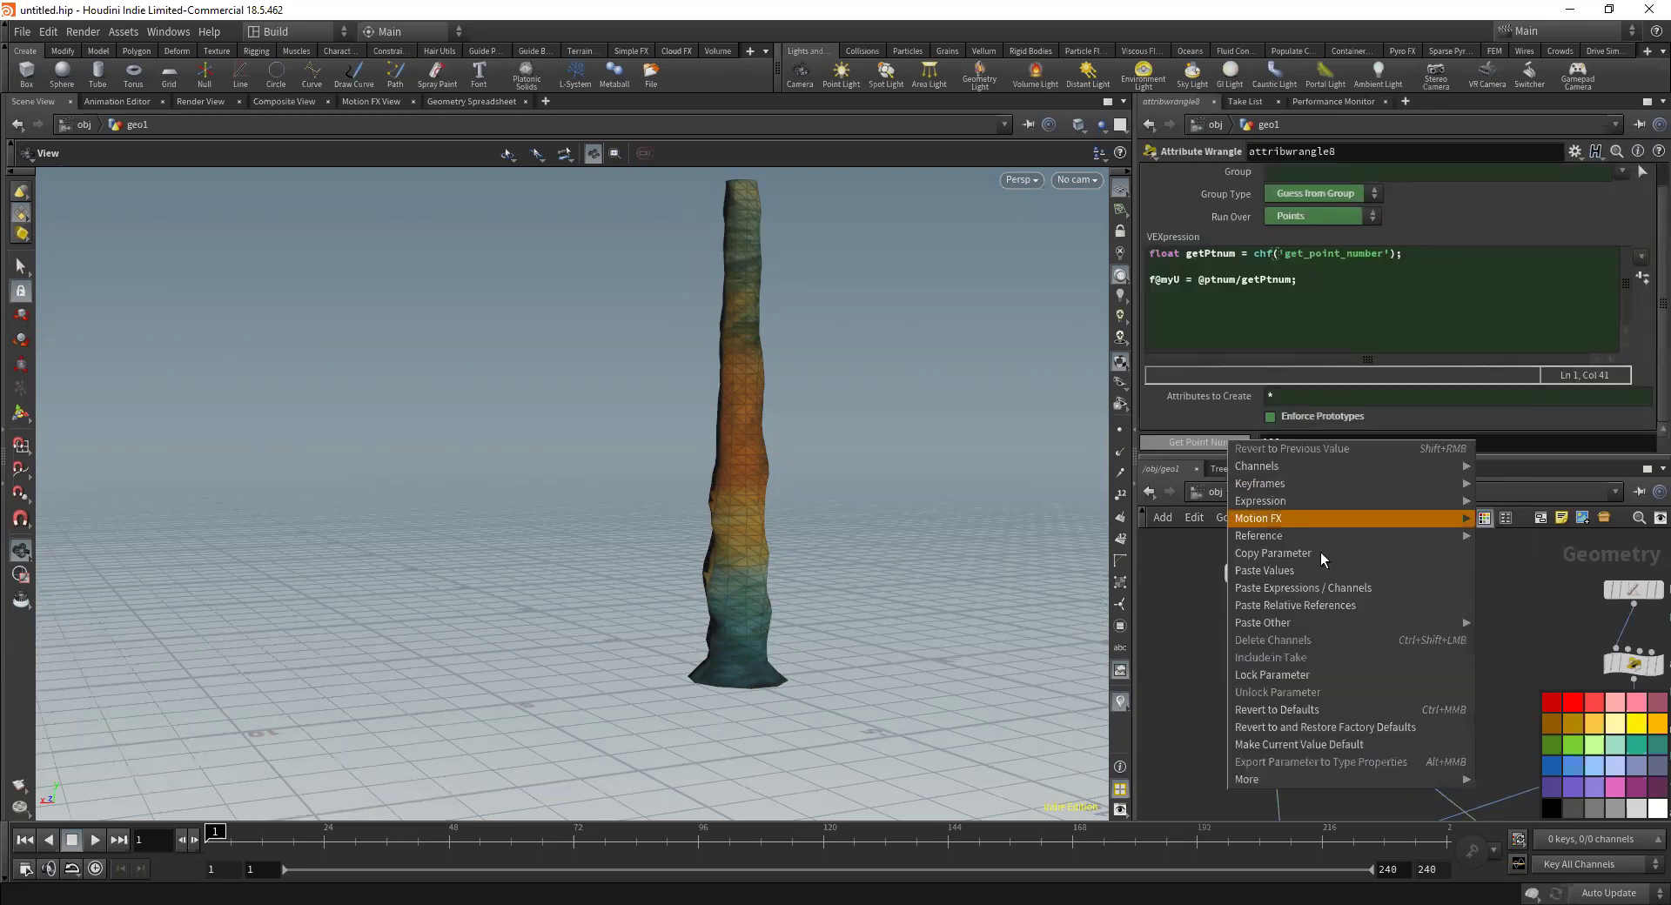
left_click(1324, 604)
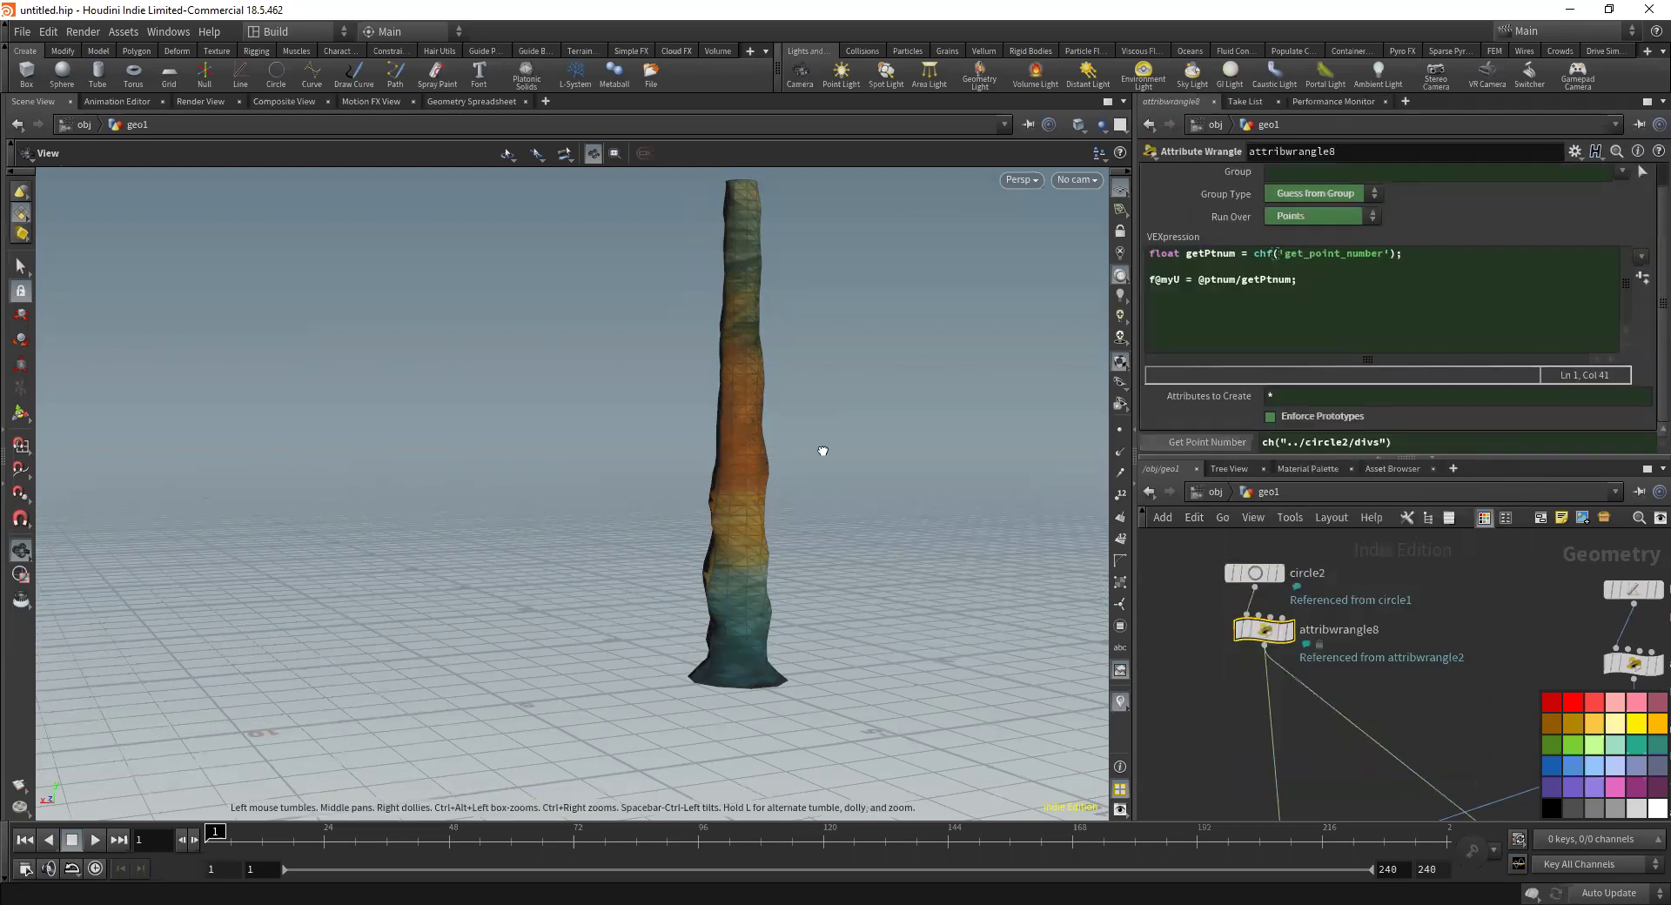
left_click_drag(822, 451, 693, 452)
left_click(1215, 442)
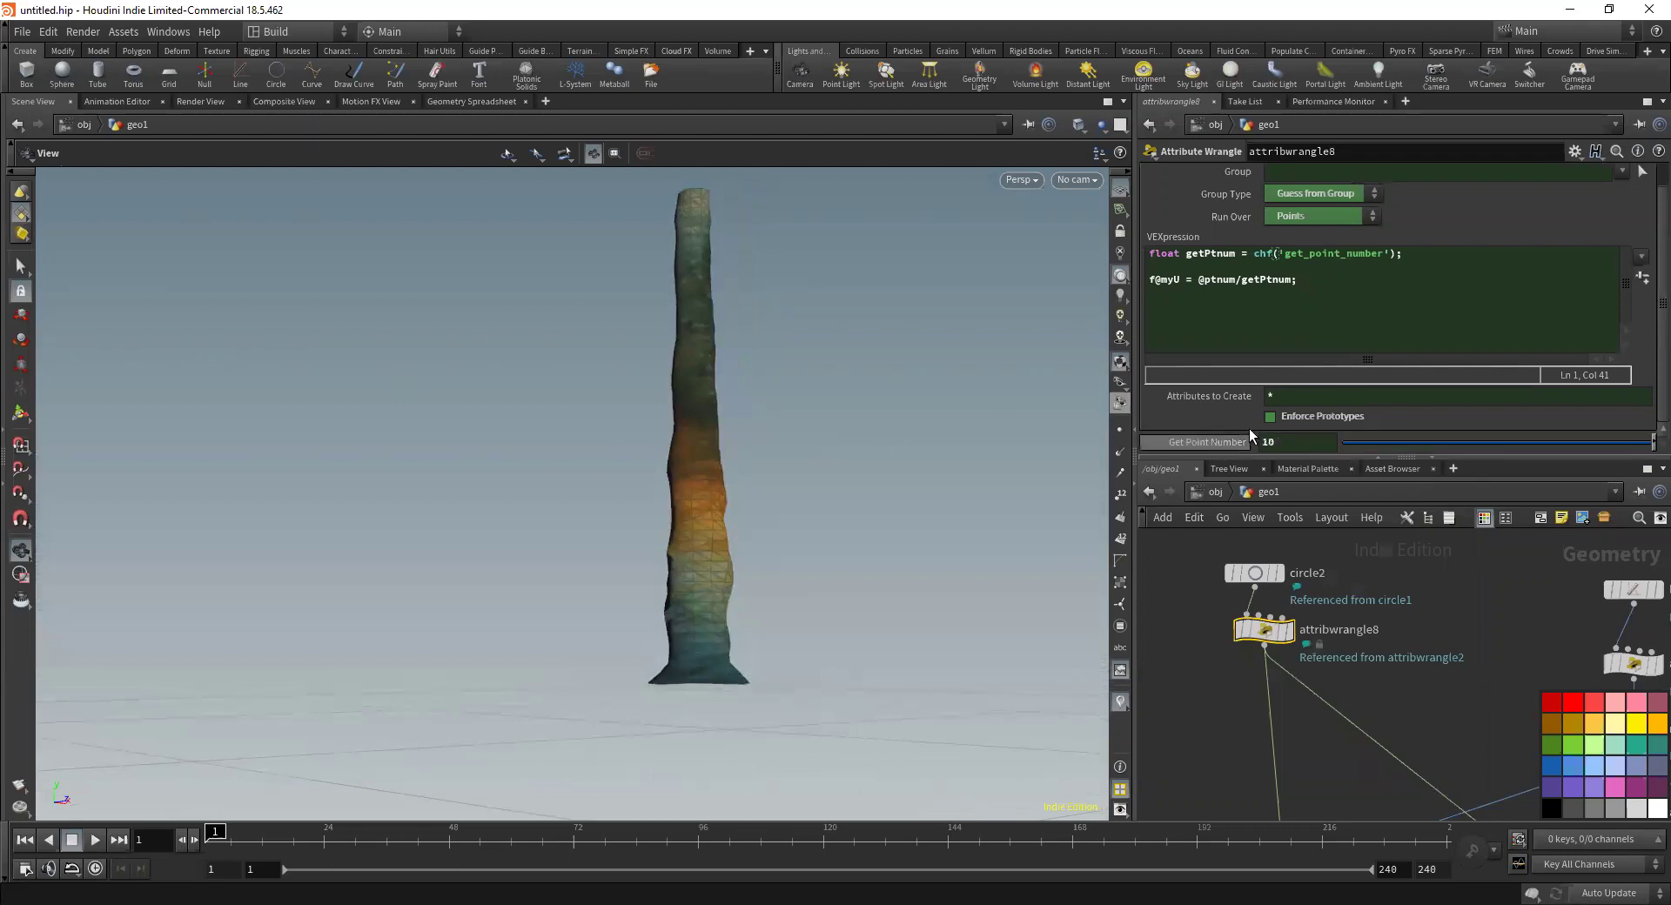
Delete the channel reference on attribwrangle8's VEXpression so the code is independent of attribwrangle2
scroll(1210, 409, "up", 1)
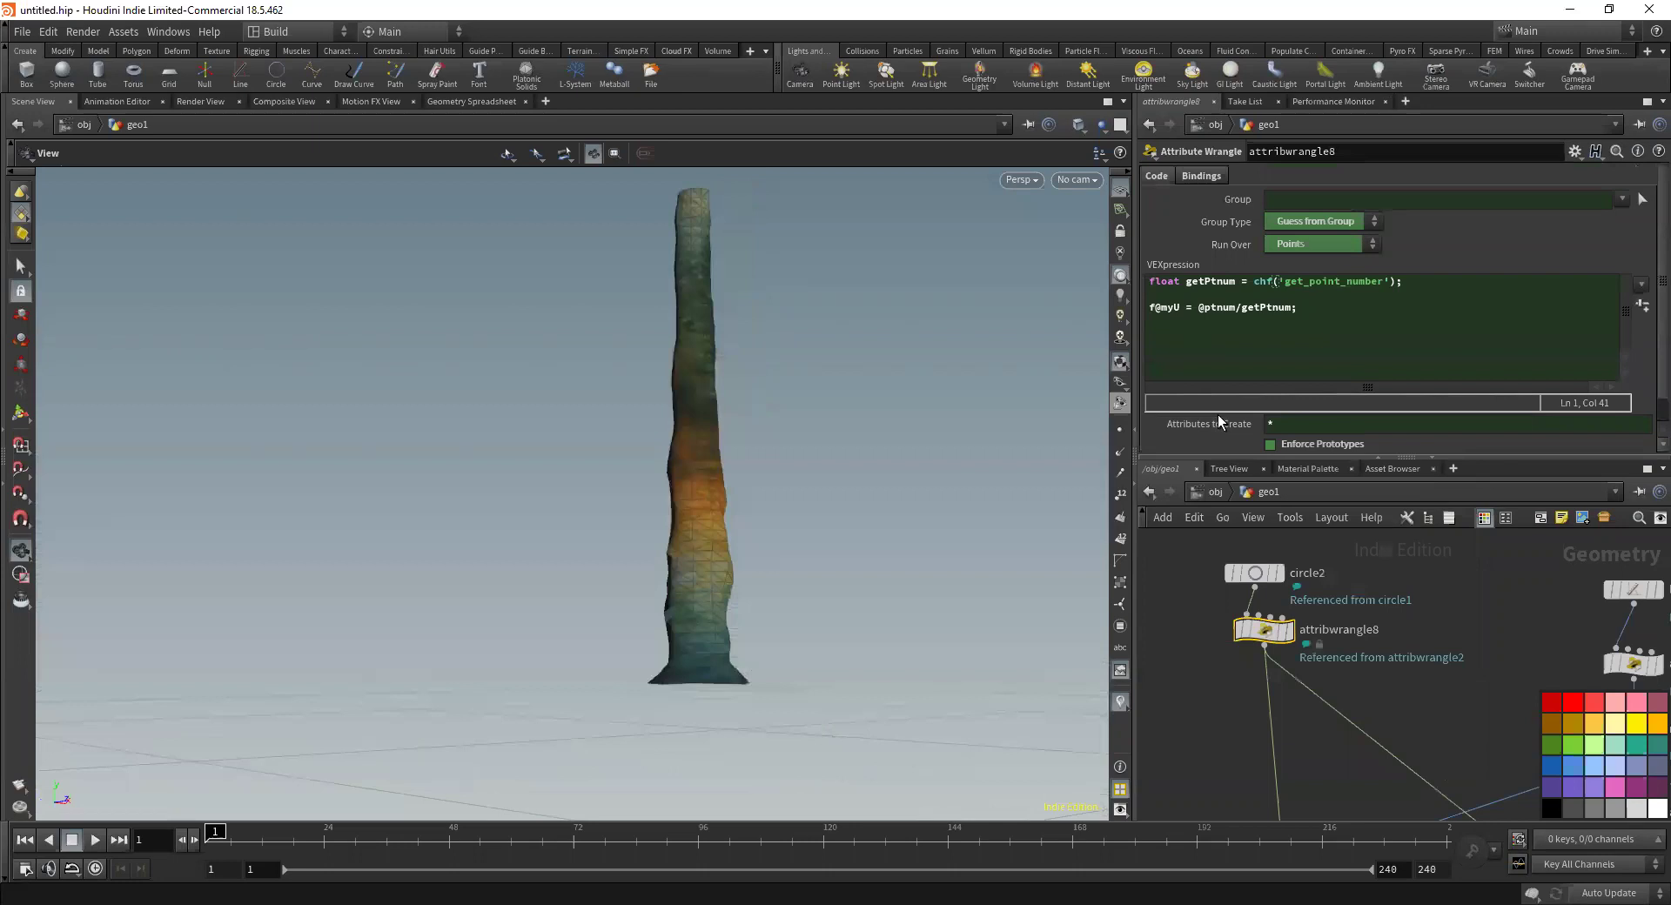
scroll(1219, 415, "down", 1)
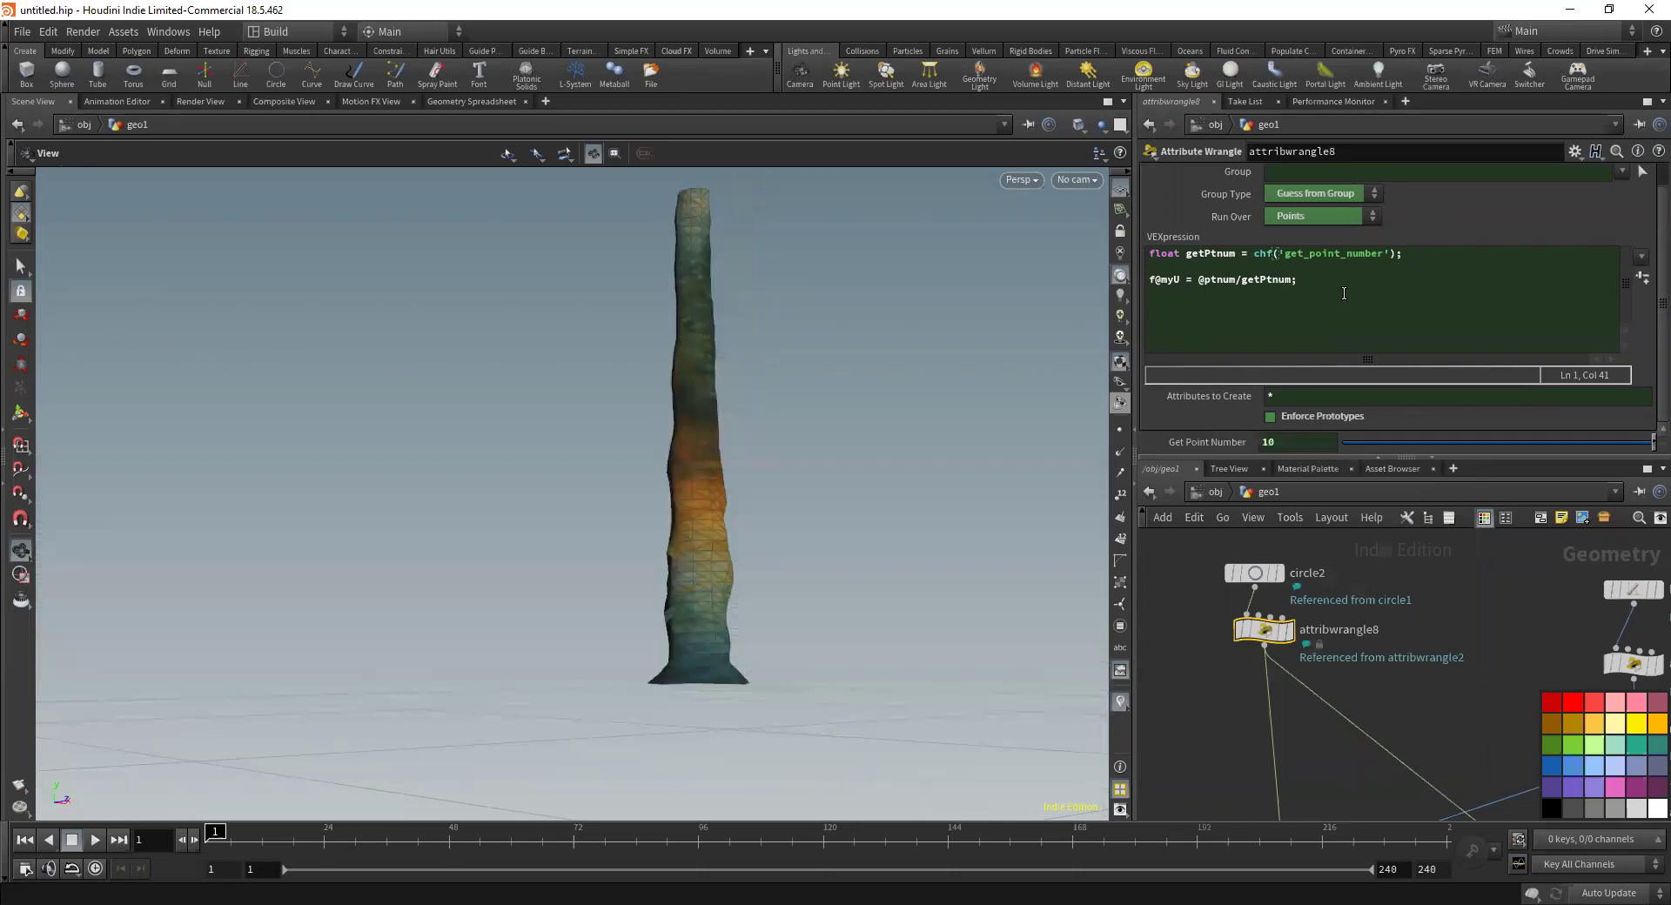
right_click(1166, 268)
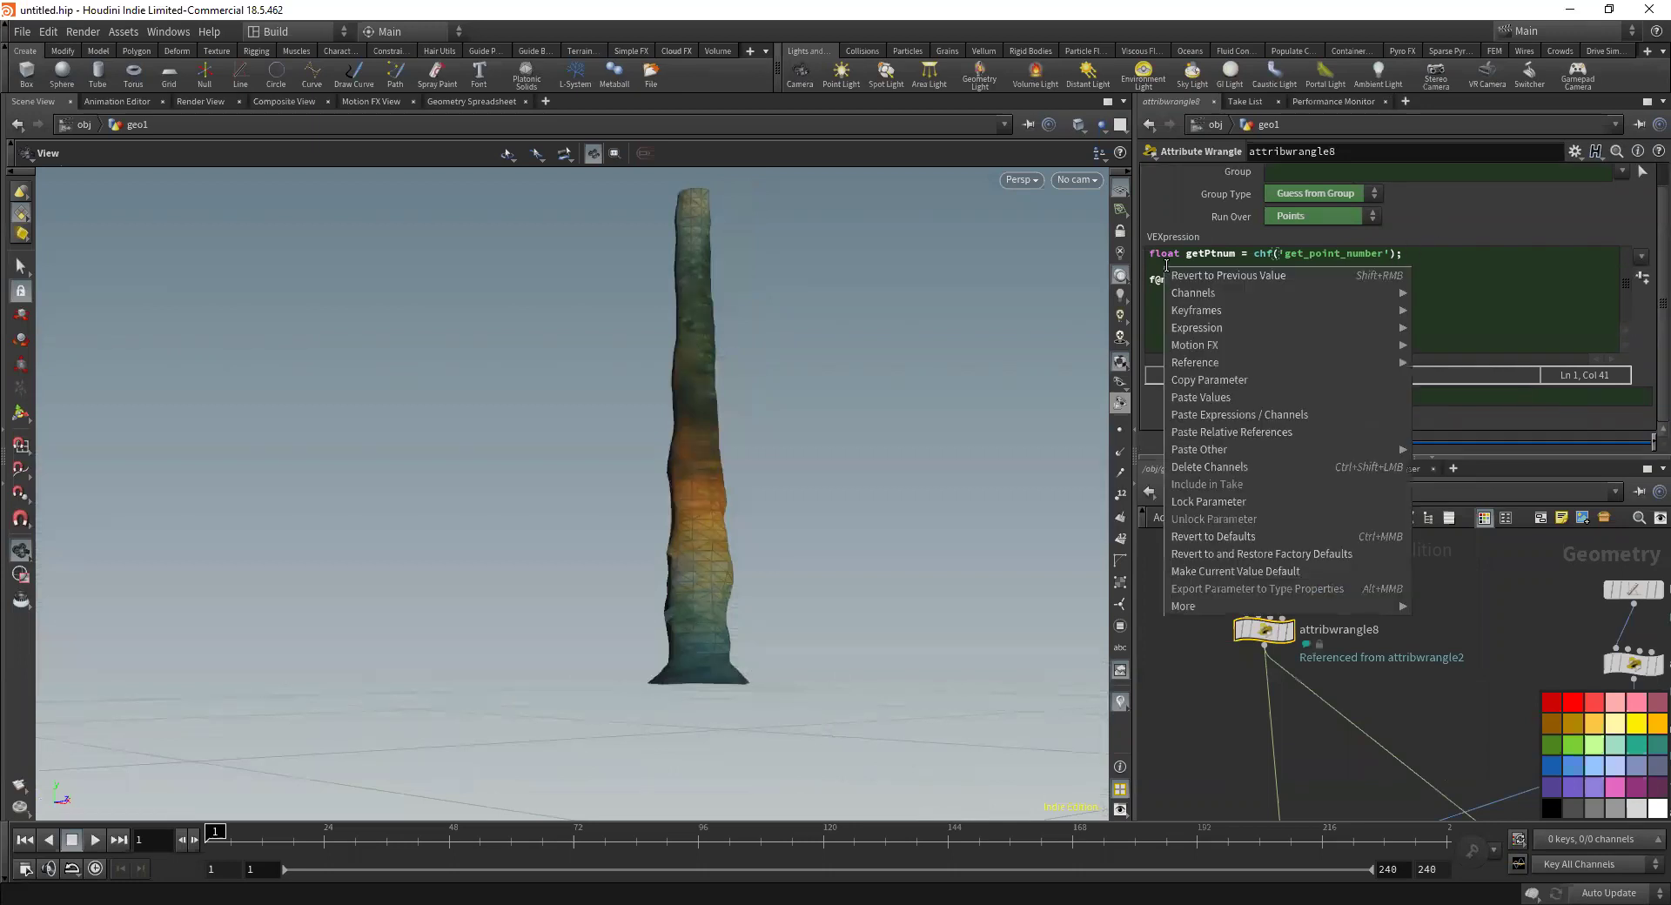
left_click(1222, 383)
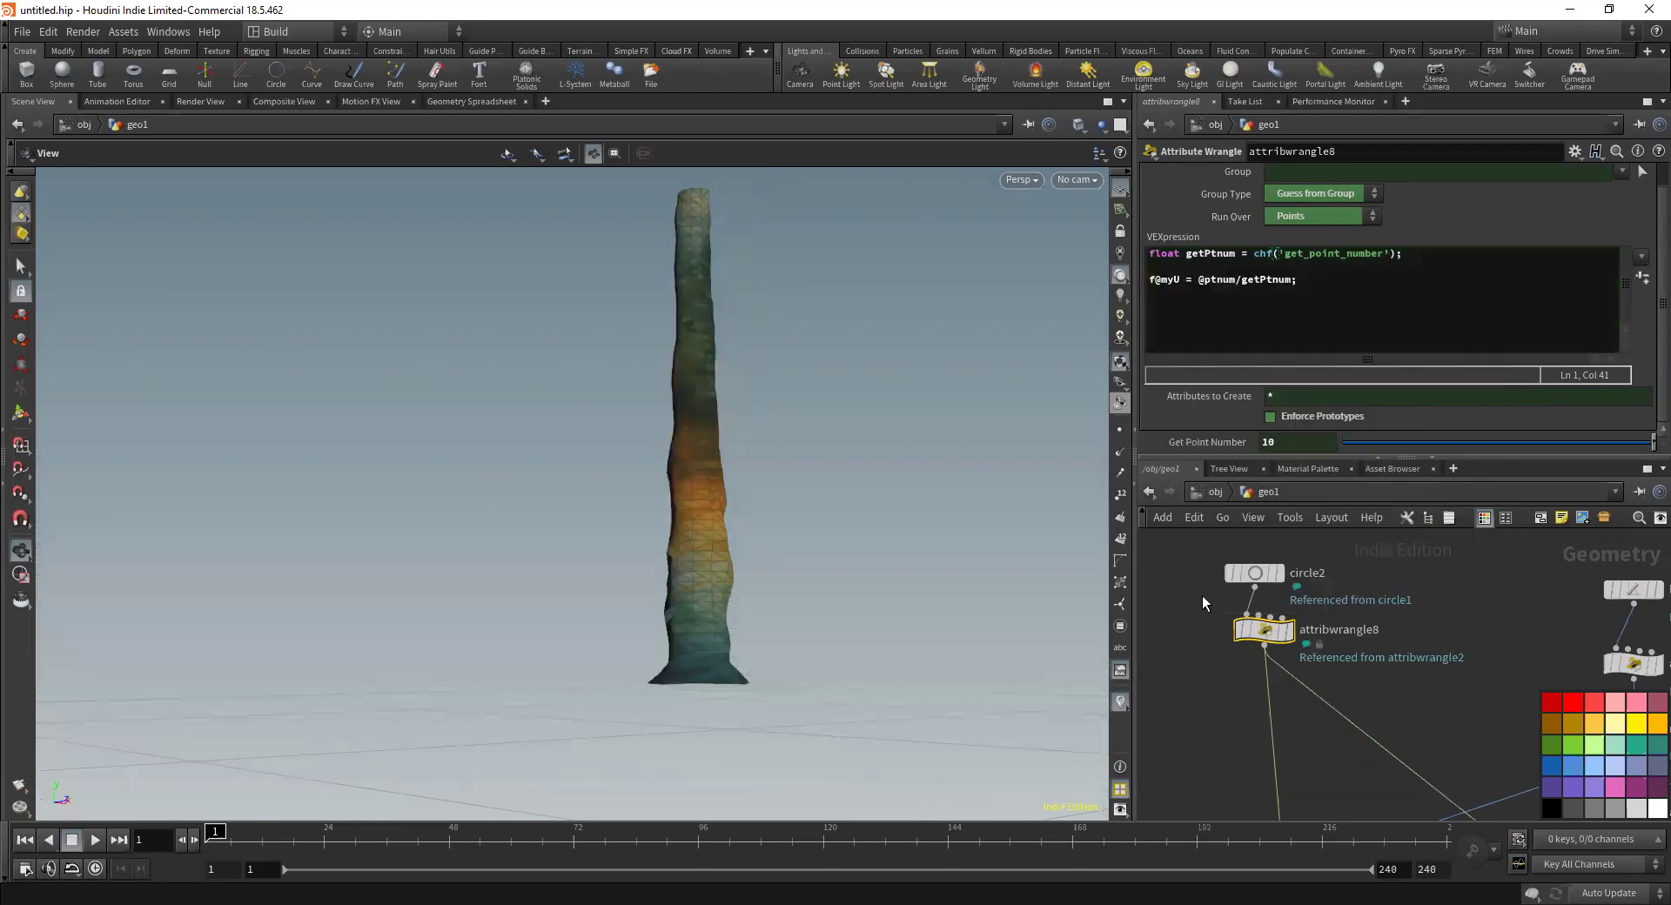
Check the low-resolution network upstream by displaying the outputs of attribwrangle8, circle2 and attribwrangle10 in turn
left_click(1293, 629)
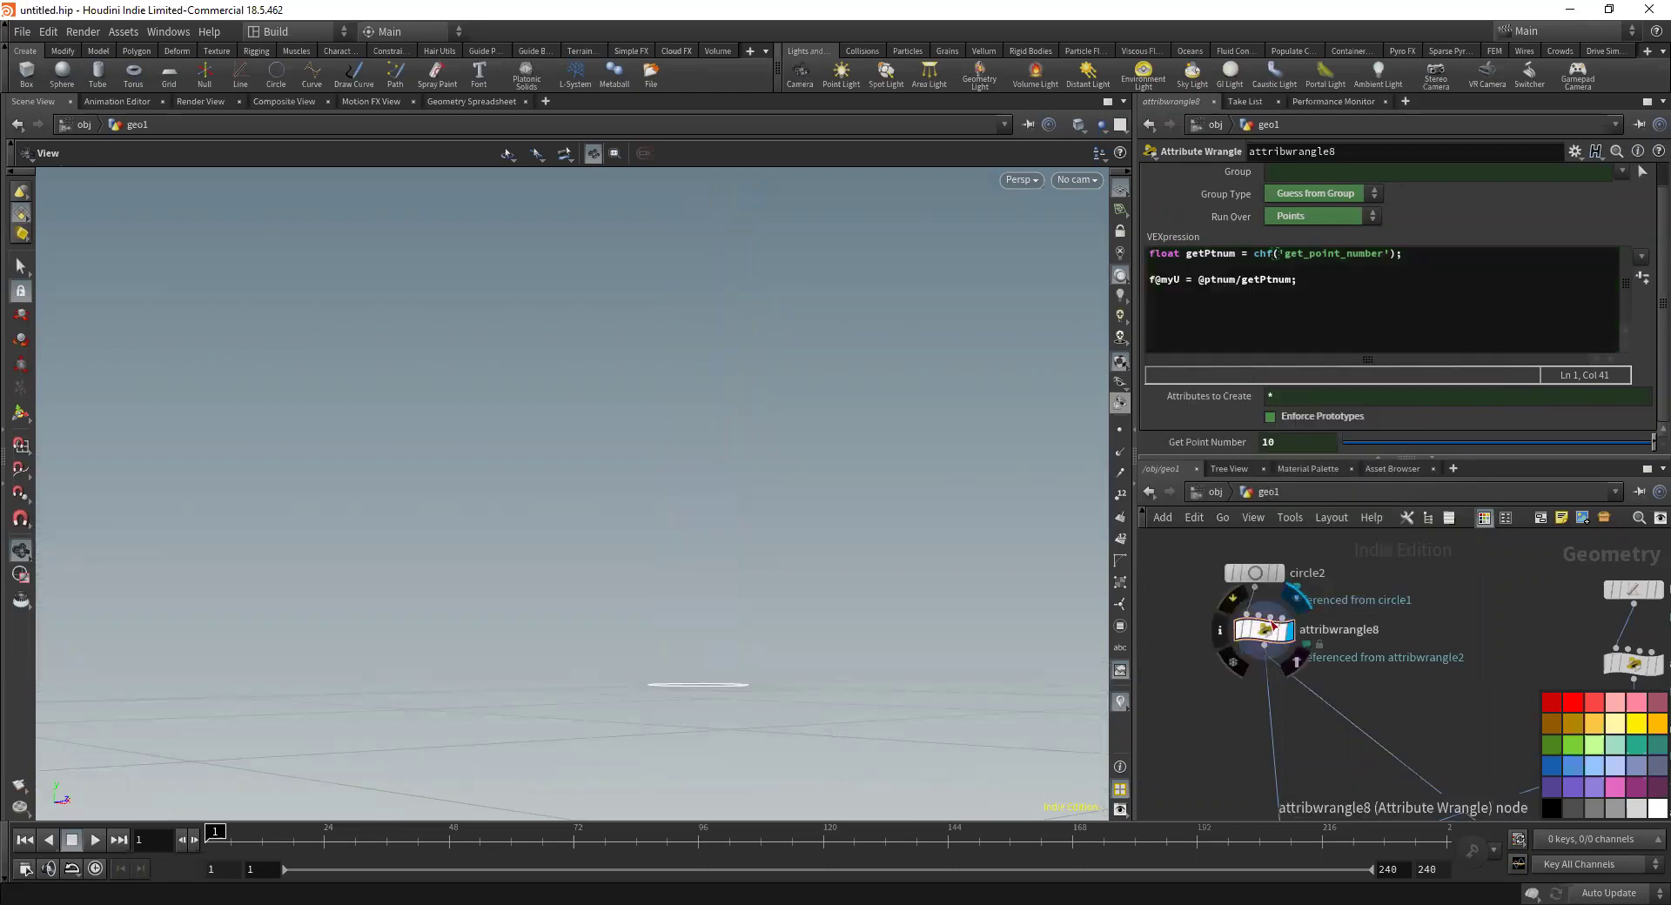
left_click(1283, 571)
middle_click_drag(1427, 740, 1324, 611)
middle_click_drag(1341, 698, 1242, 697)
scroll(1309, 645, "down", 3)
left_click(1346, 562)
left_click(1364, 600)
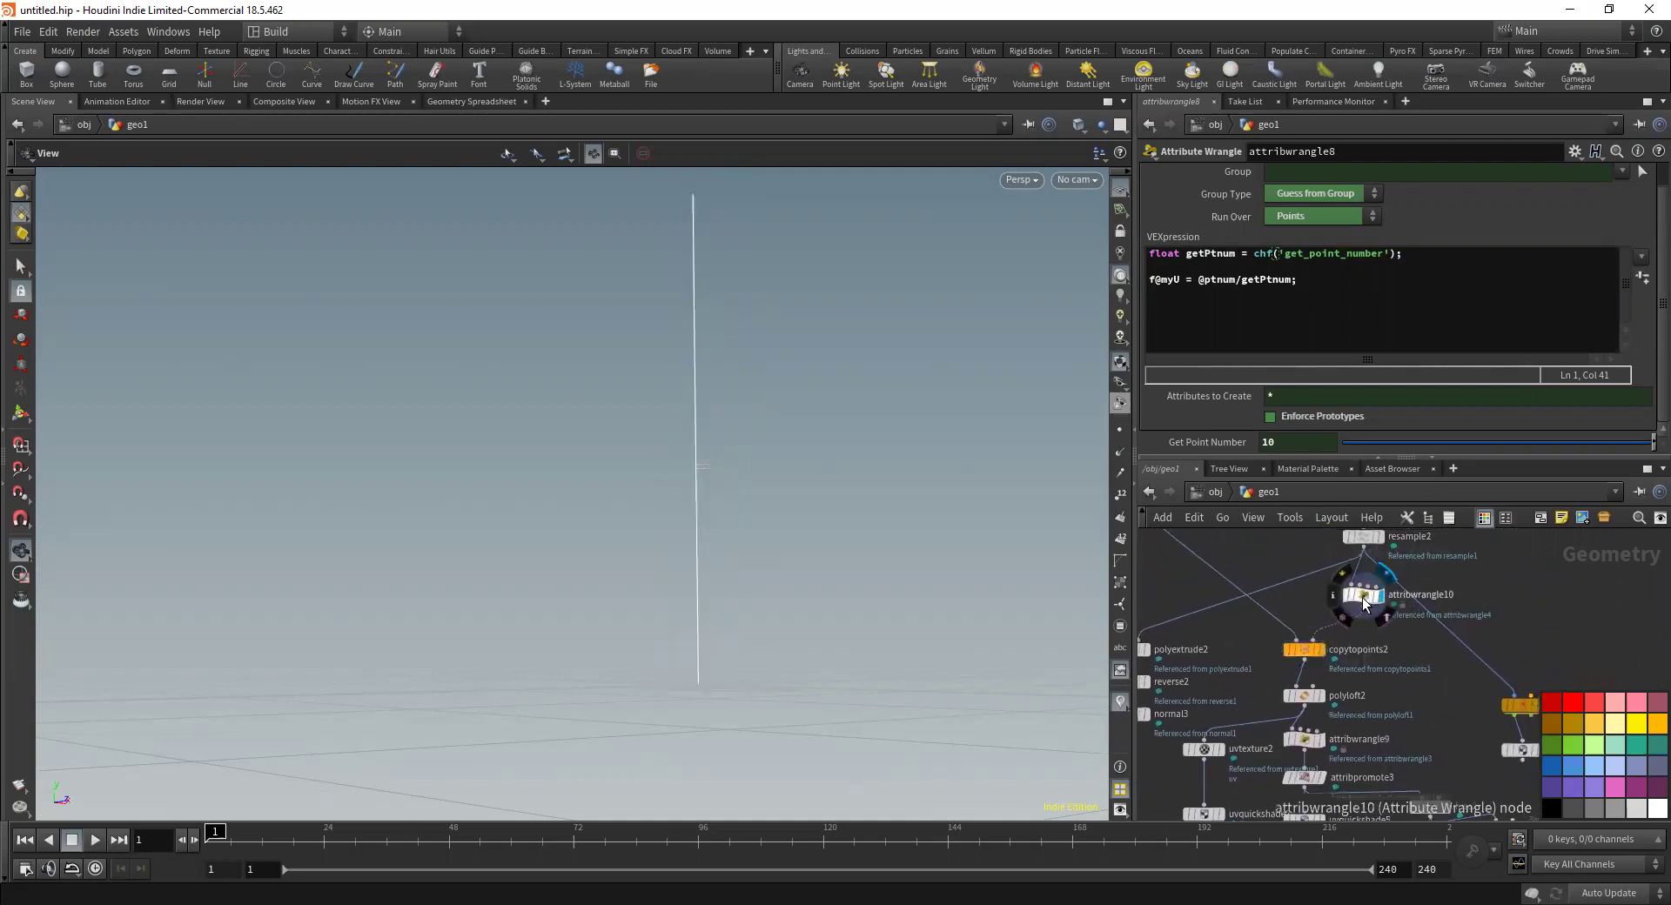
Review attribwrangle10's VEXpression, Pscale ramp and point attributes
left_click(1364, 601)
scroll(1208, 408, "up", 3)
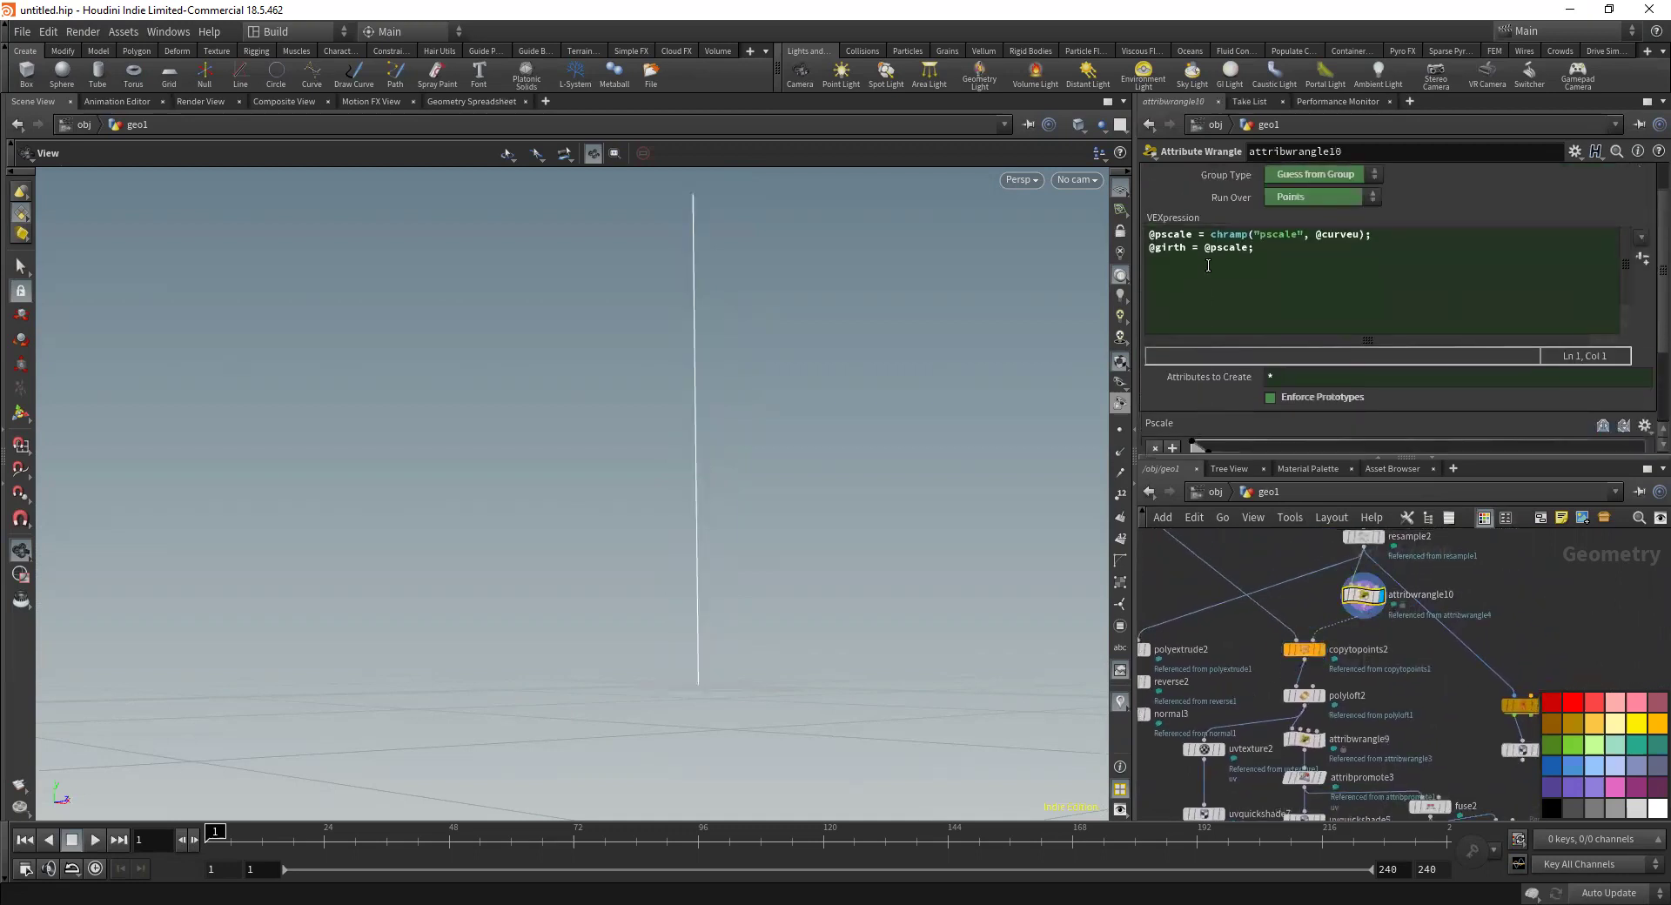
scroll(1180, 345, "down", 3)
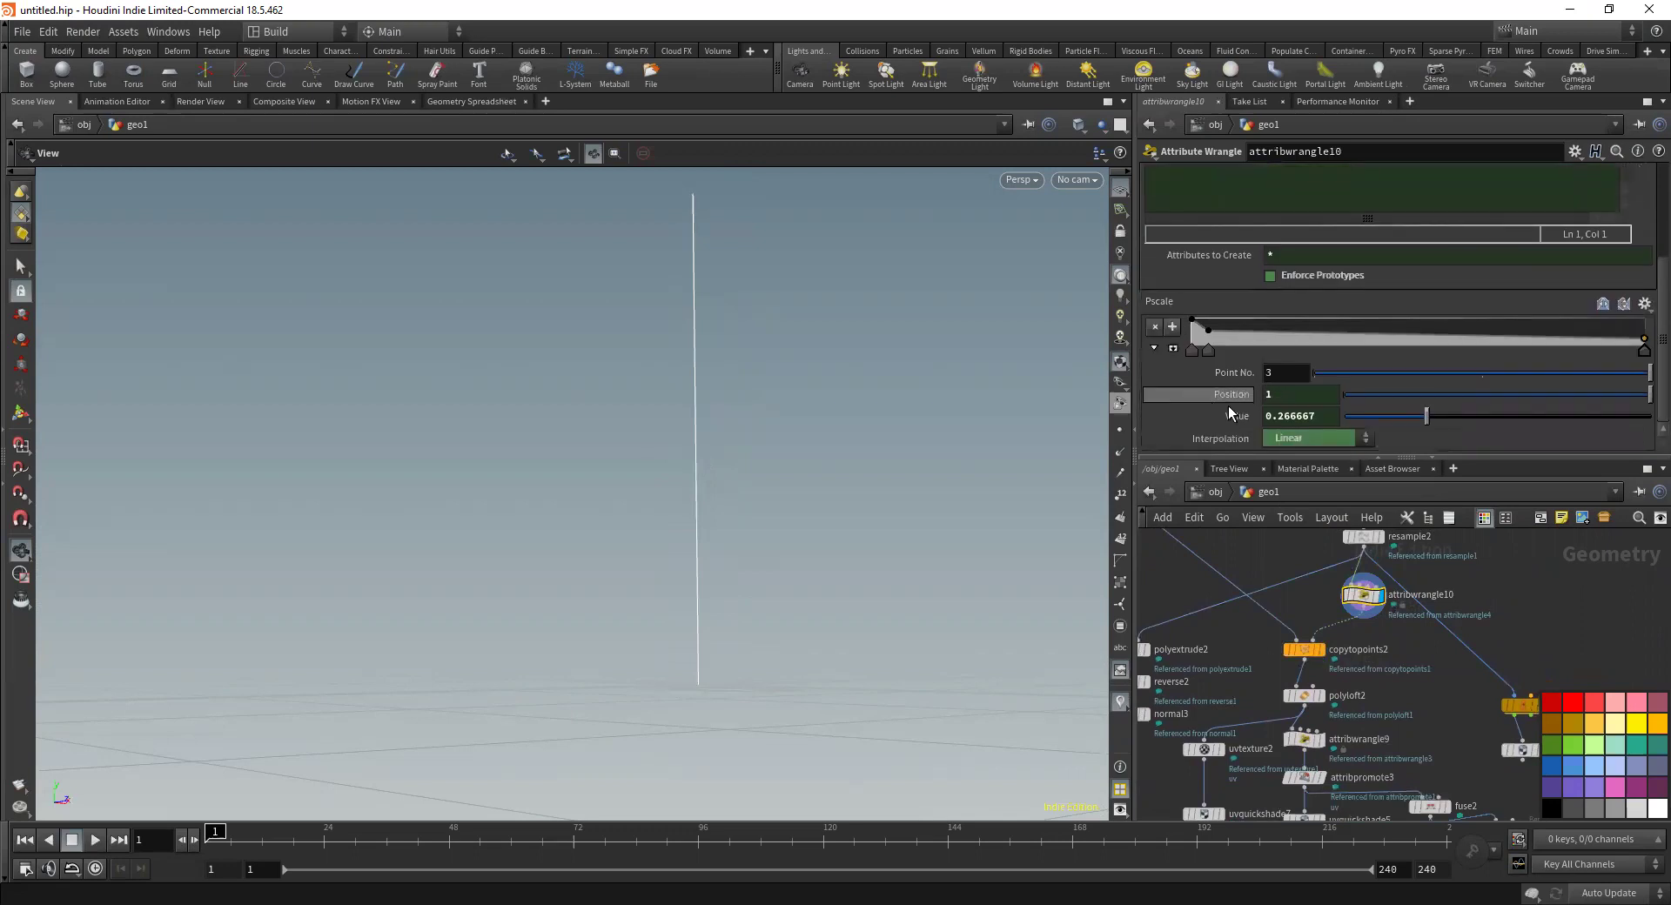
scroll(1149, 348, "up", 4)
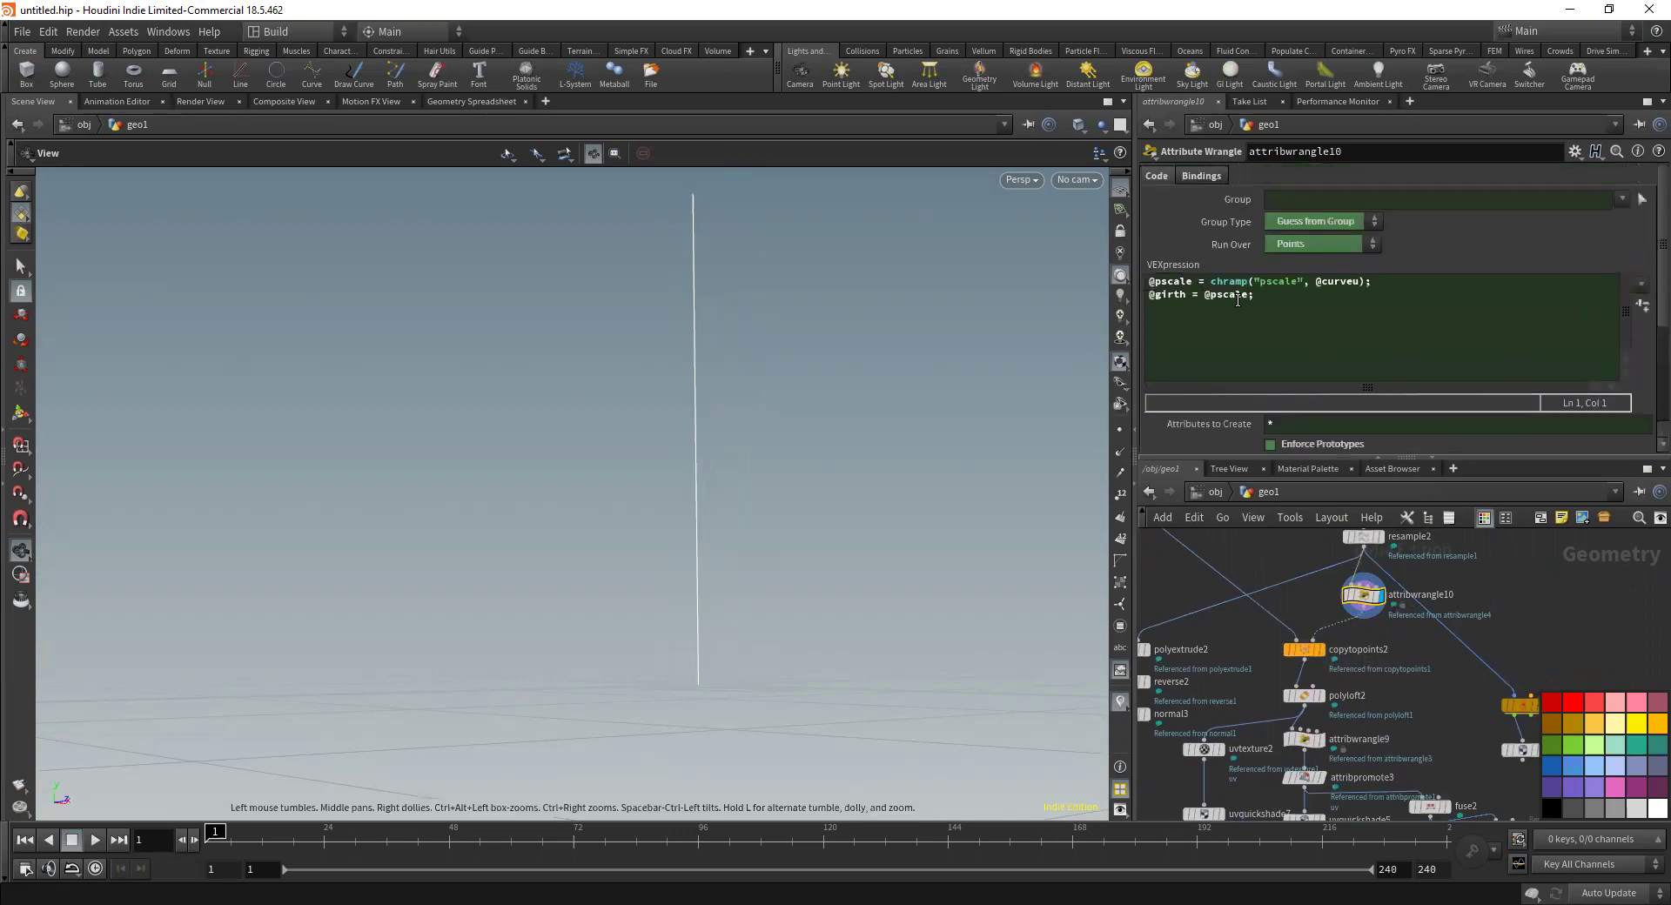
left_click(1336, 596)
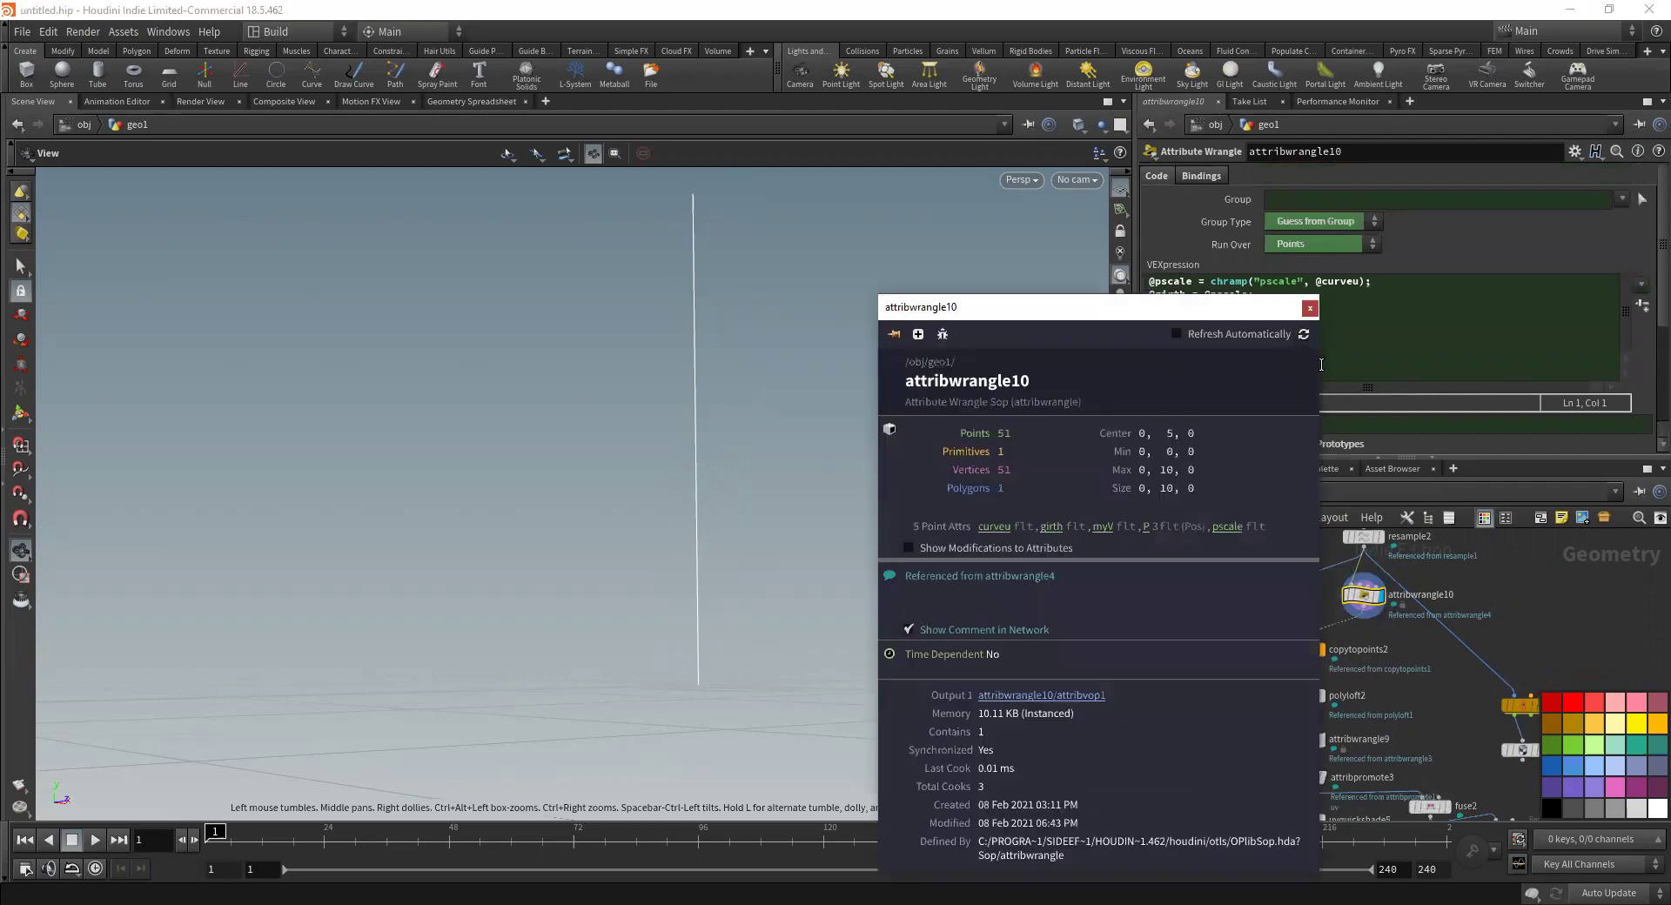
scroll(1386, 597, "down", 3)
scroll(1371, 734, "up", 4)
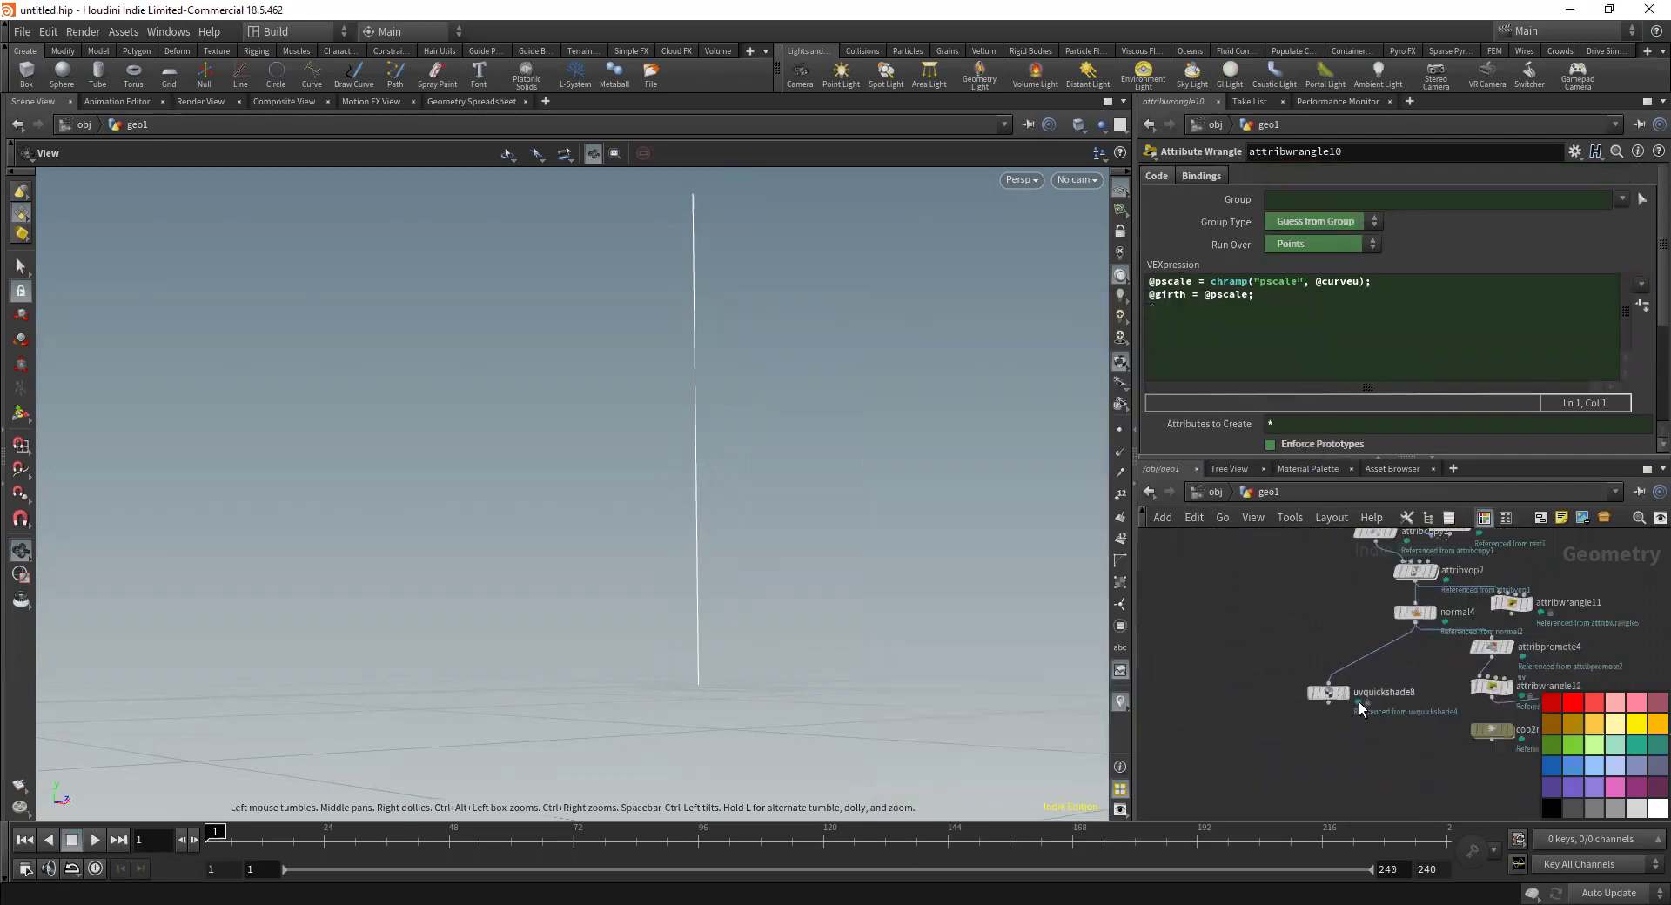
Display the uvquickshade8 output again and examine the textured low-resolution trunk from several sides
left_click(1345, 693)
left_click_drag(682, 435, 264, 447)
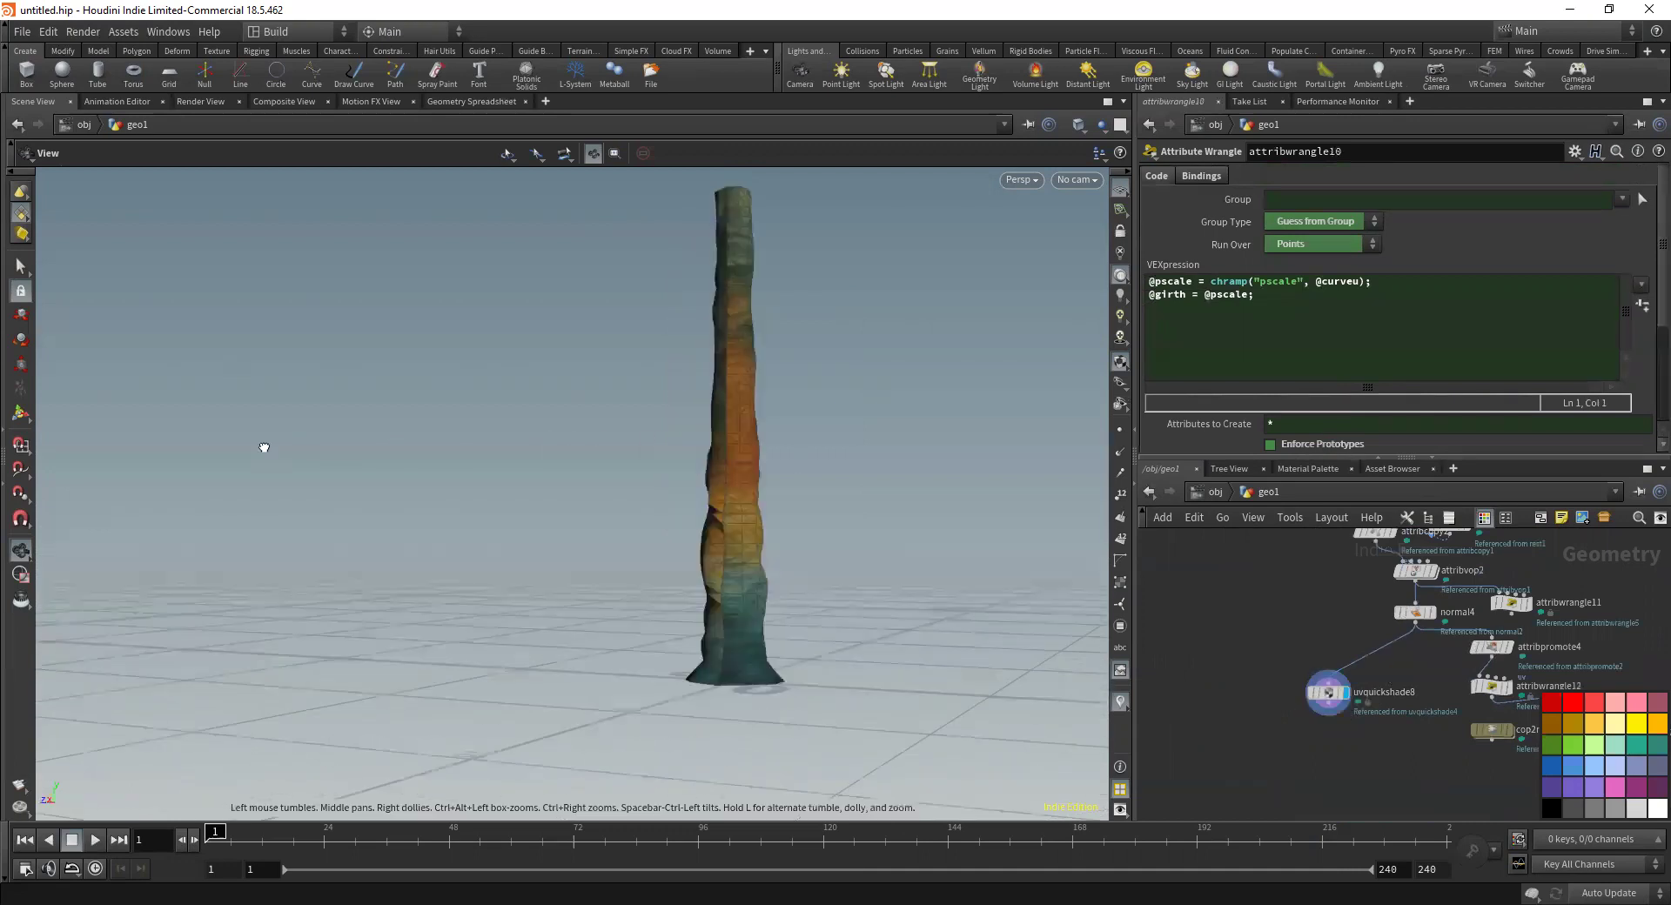
left_click_drag(858, 519, 1088, 565)
middle_click_drag(1285, 618, 1311, 819)
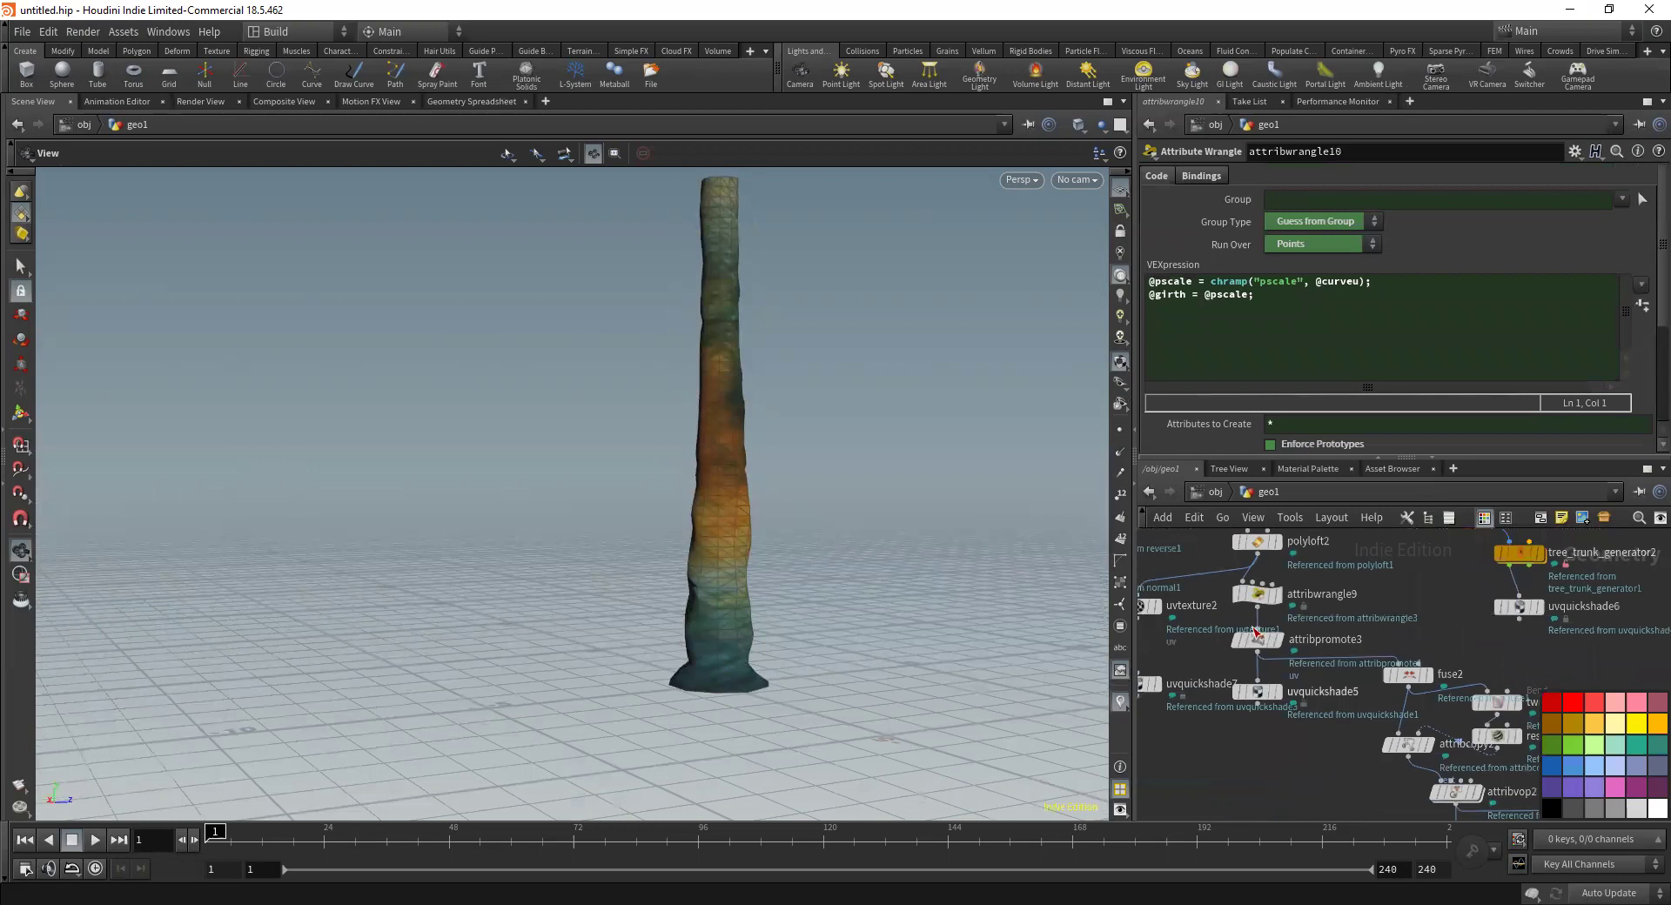
Review attribwrangle9's VEXpression, userVInput ramp and multV setting, and examine the textured low-resolution trunk
left_click(1264, 597)
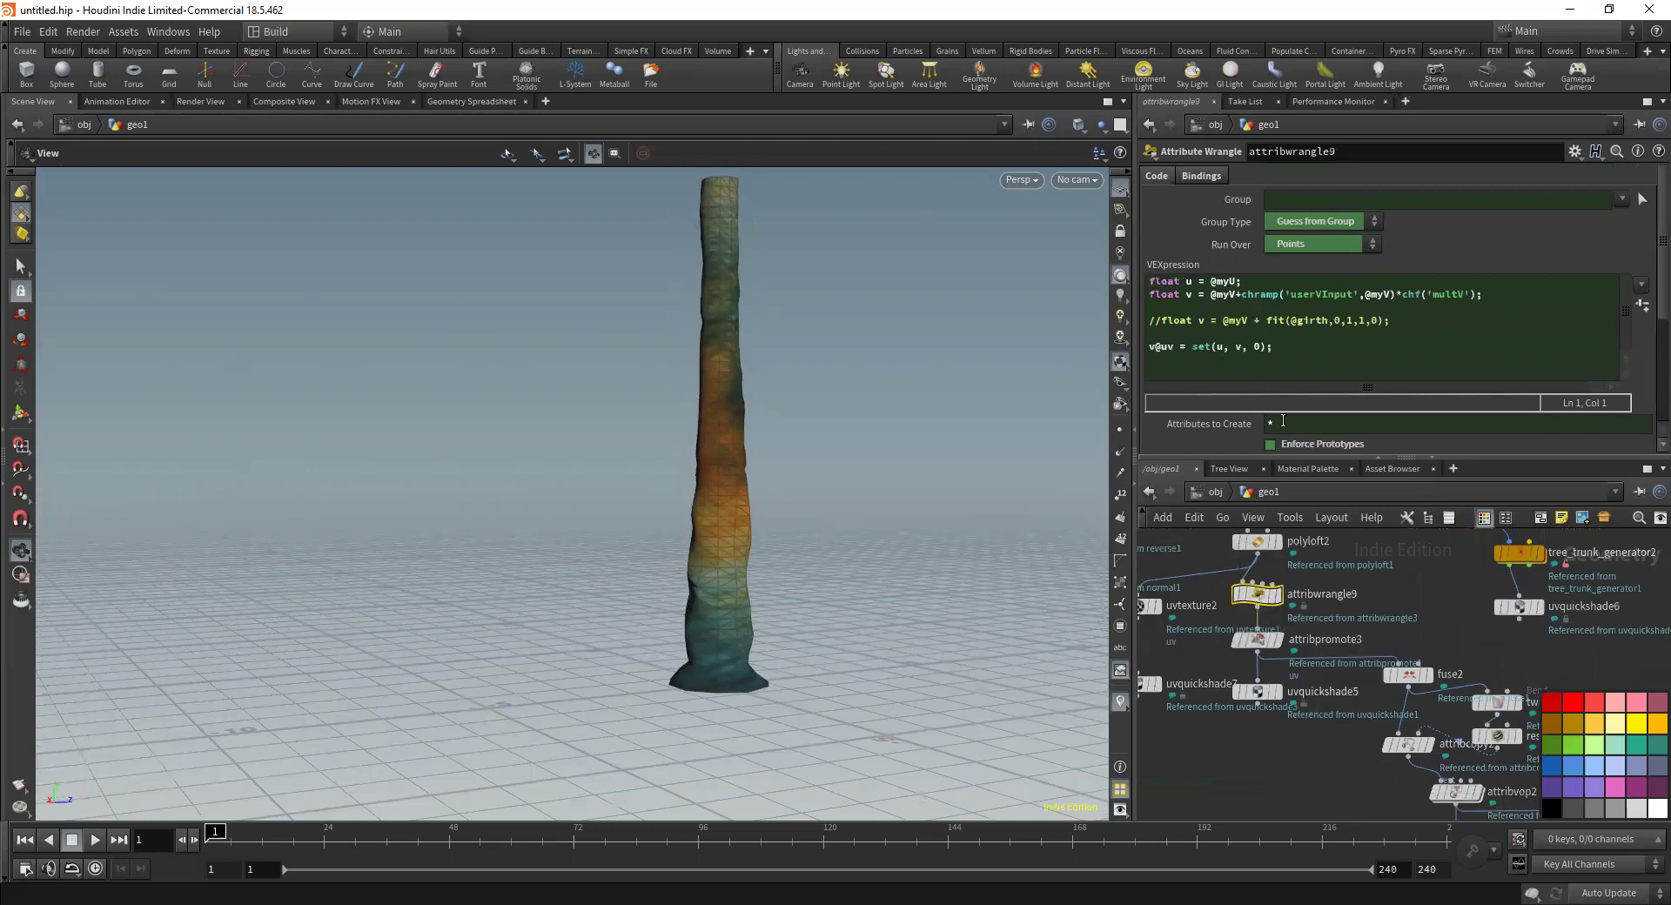
scroll(1224, 424, "down", 5)
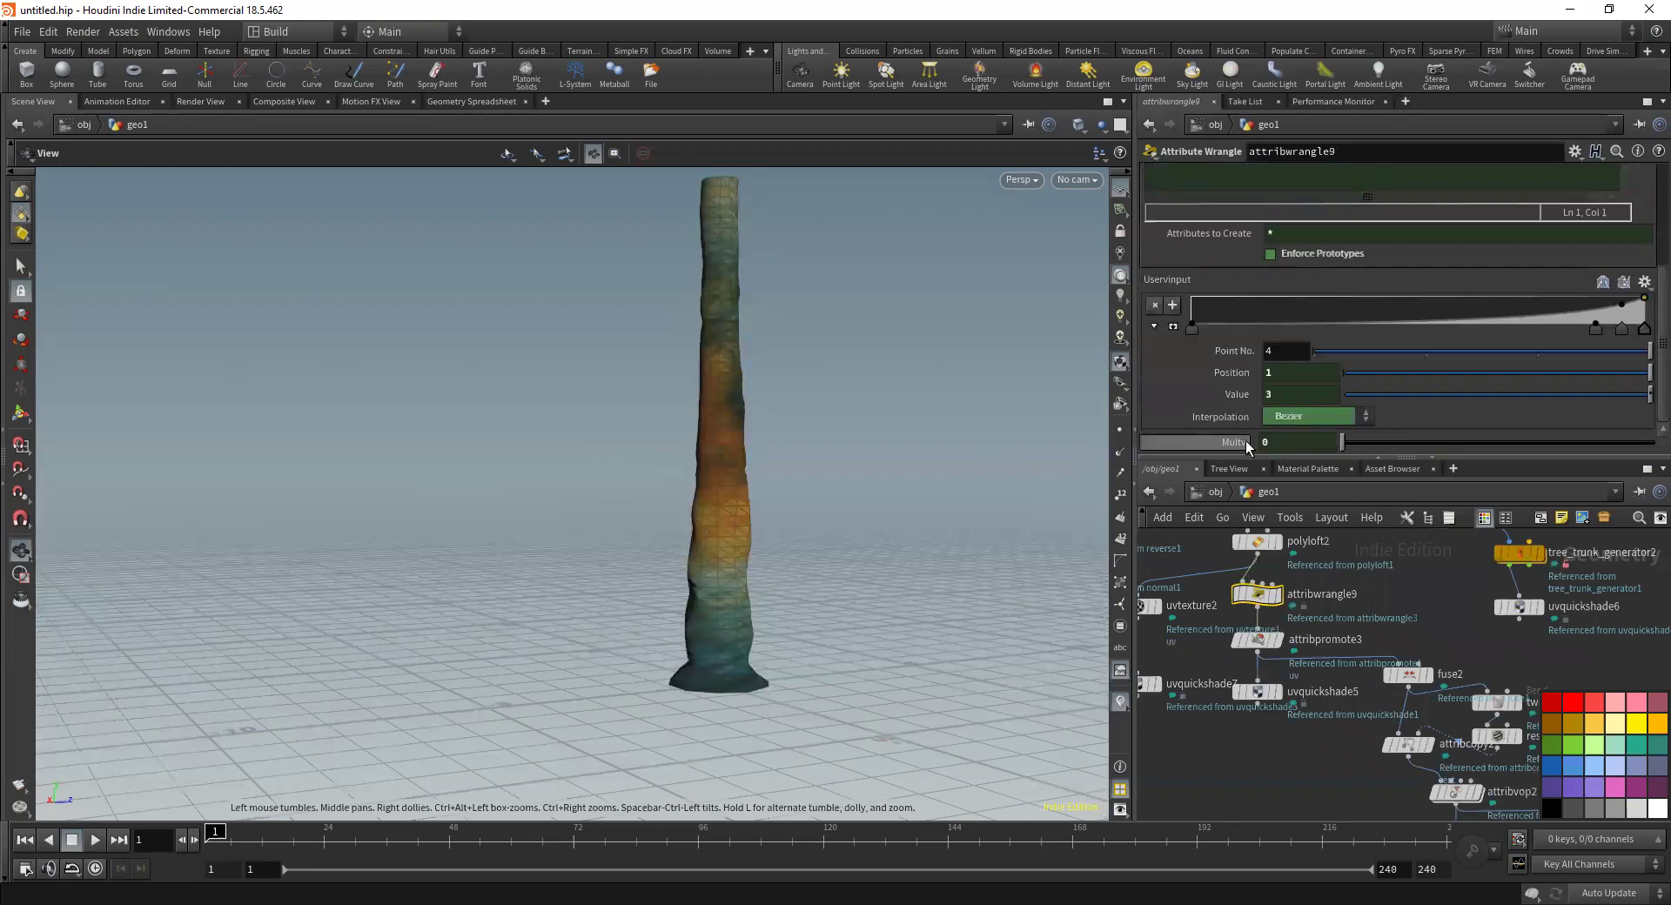
left_click_drag(880, 478, 622, 479)
scroll(1319, 709, "down", 6)
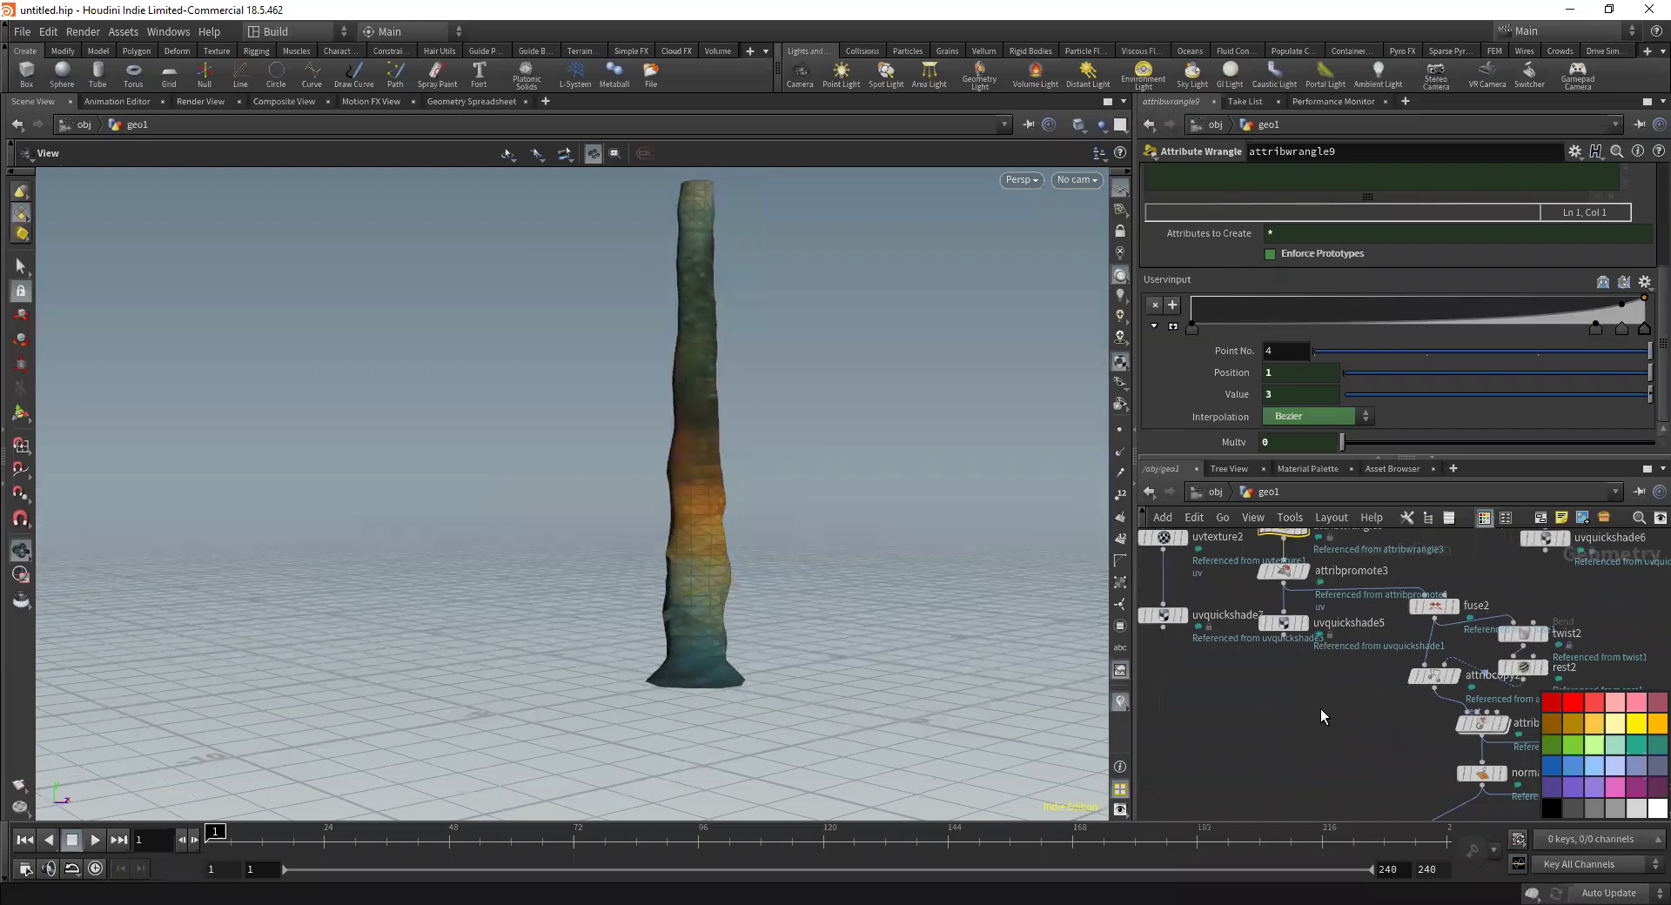
scroll(1303, 674, "up", 5)
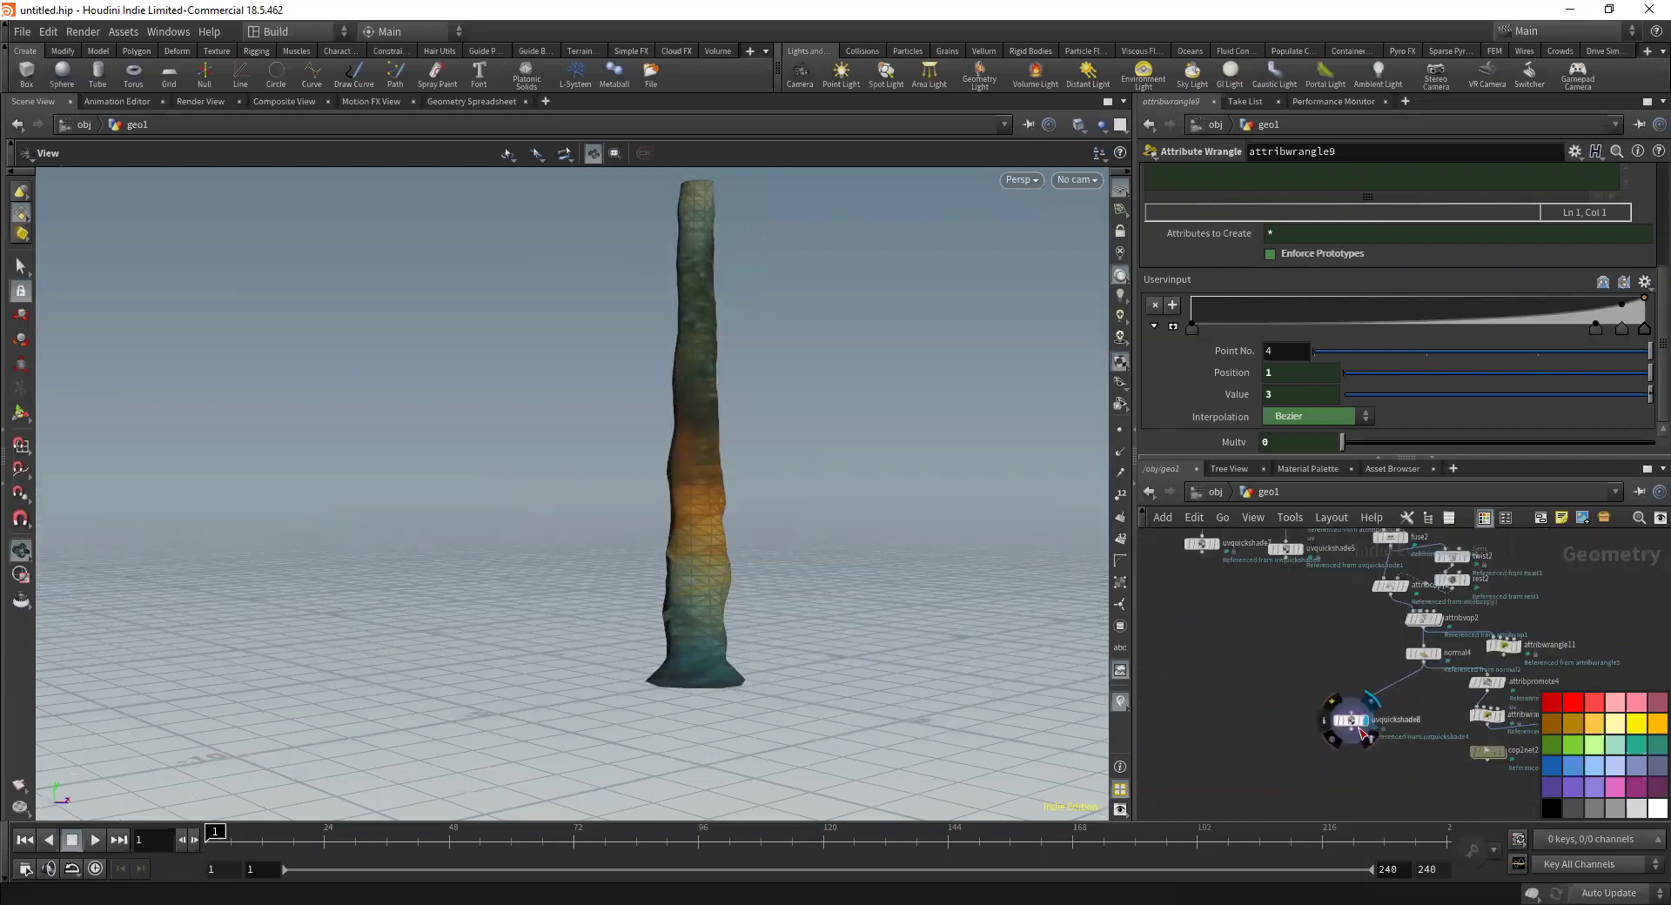
left_click_drag(722, 484, 1044, 522)
scroll(1393, 705, "down", 3)
left_click_drag(600, 529, 836, 526)
Display the normal2 output and examine the untextured high-resolution twisted trunk up close and from a distance
middle_click_drag(1187, 552, 1409, 700)
scroll(1291, 685, "up", 3)
left_click(1278, 642)
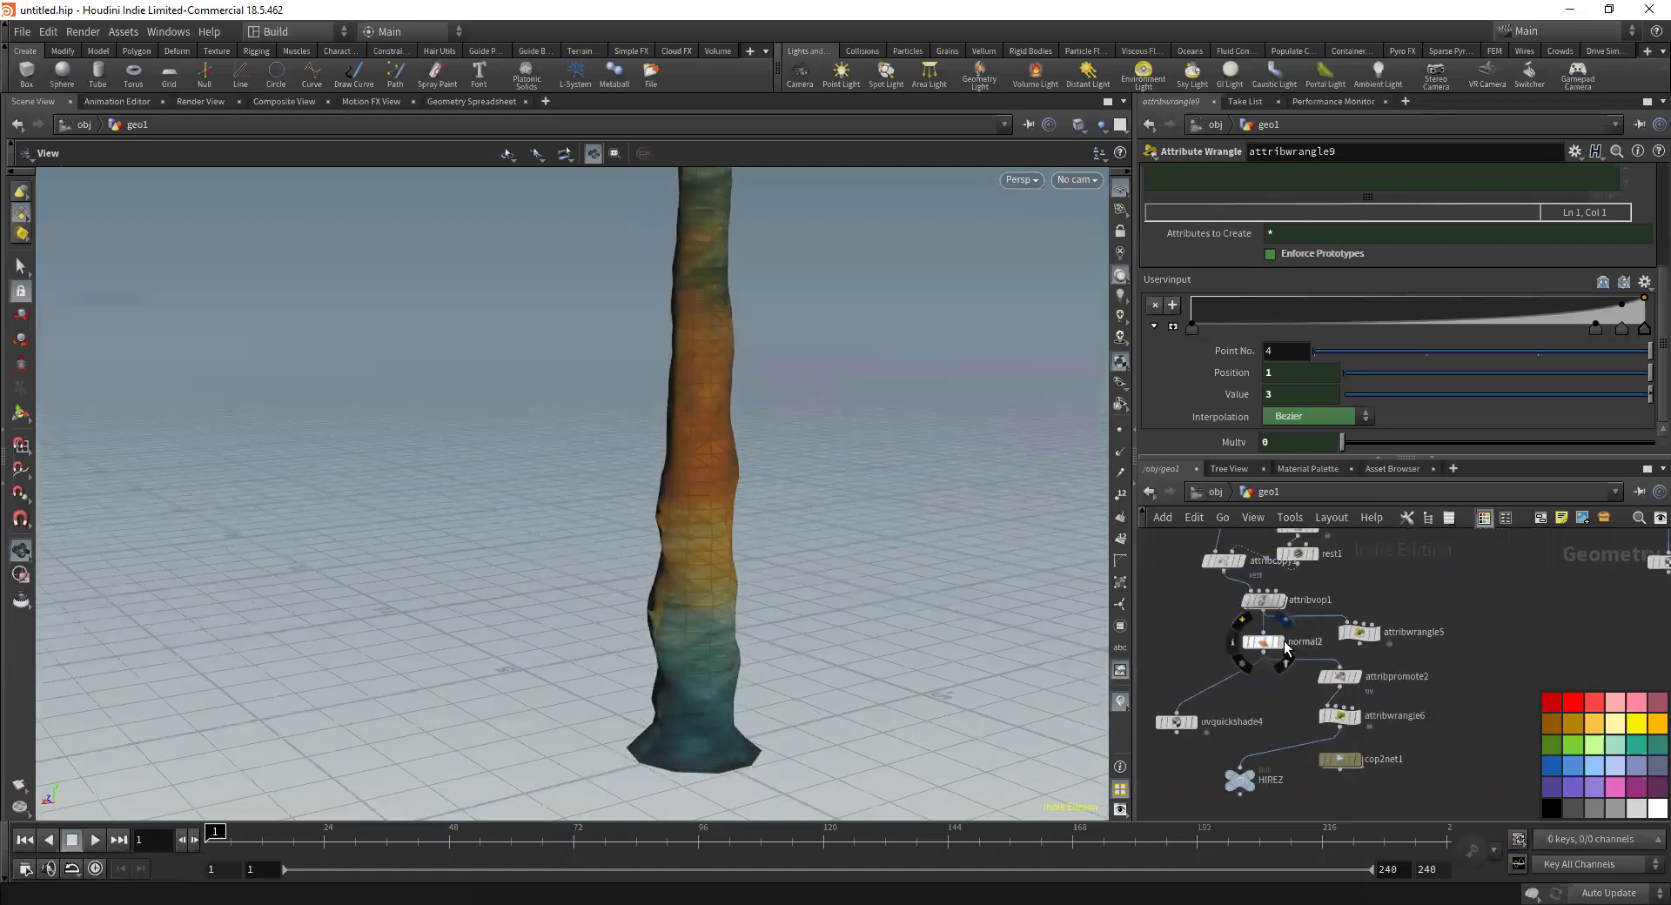
mouse_move(812, 511)
left_mouse_down()
mouse_move(765, 529)
mouse_move(784, 569)
mouse_move(784, 520)
left_mouse_up()
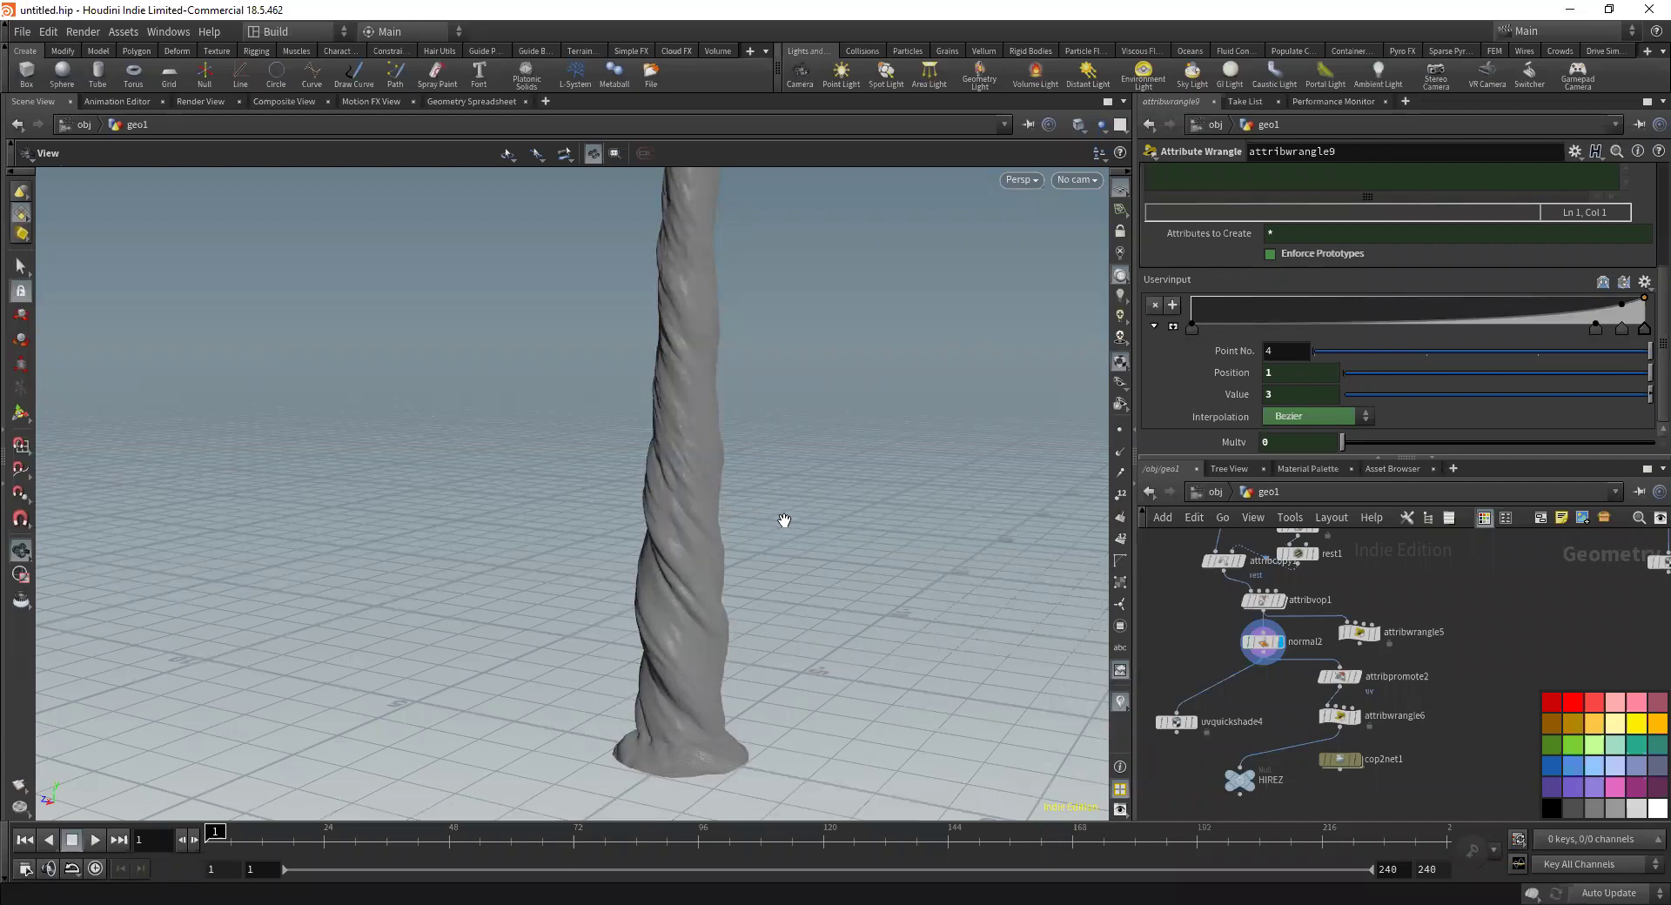
scroll(781, 519, "down", 10)
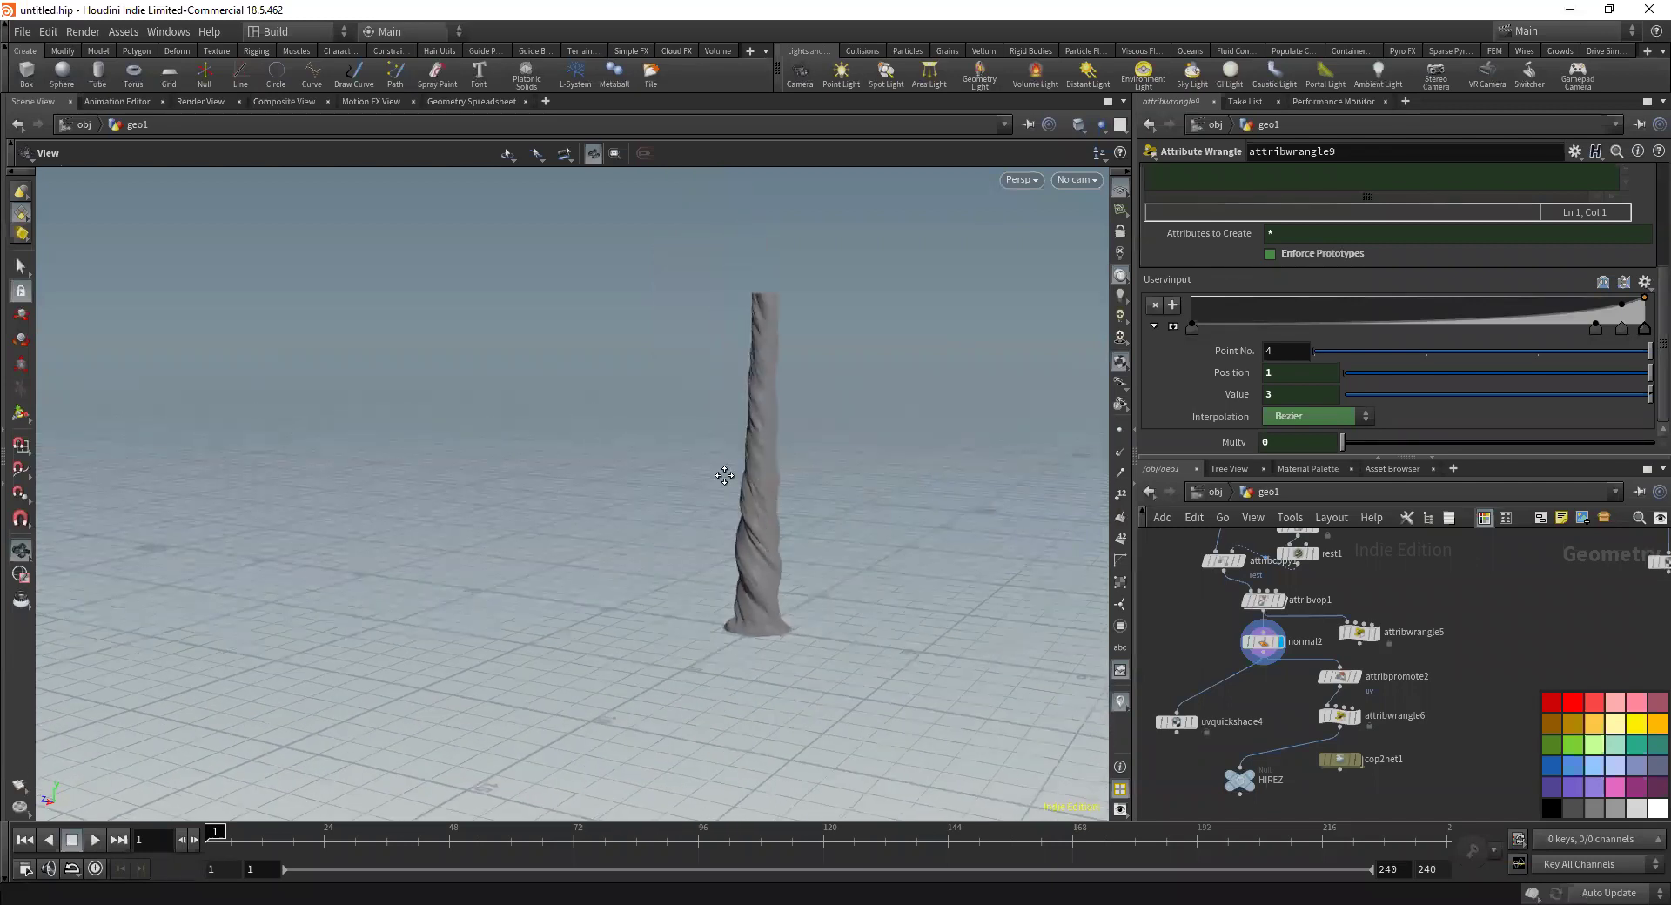
left_click_drag(735, 493, 757, 479)
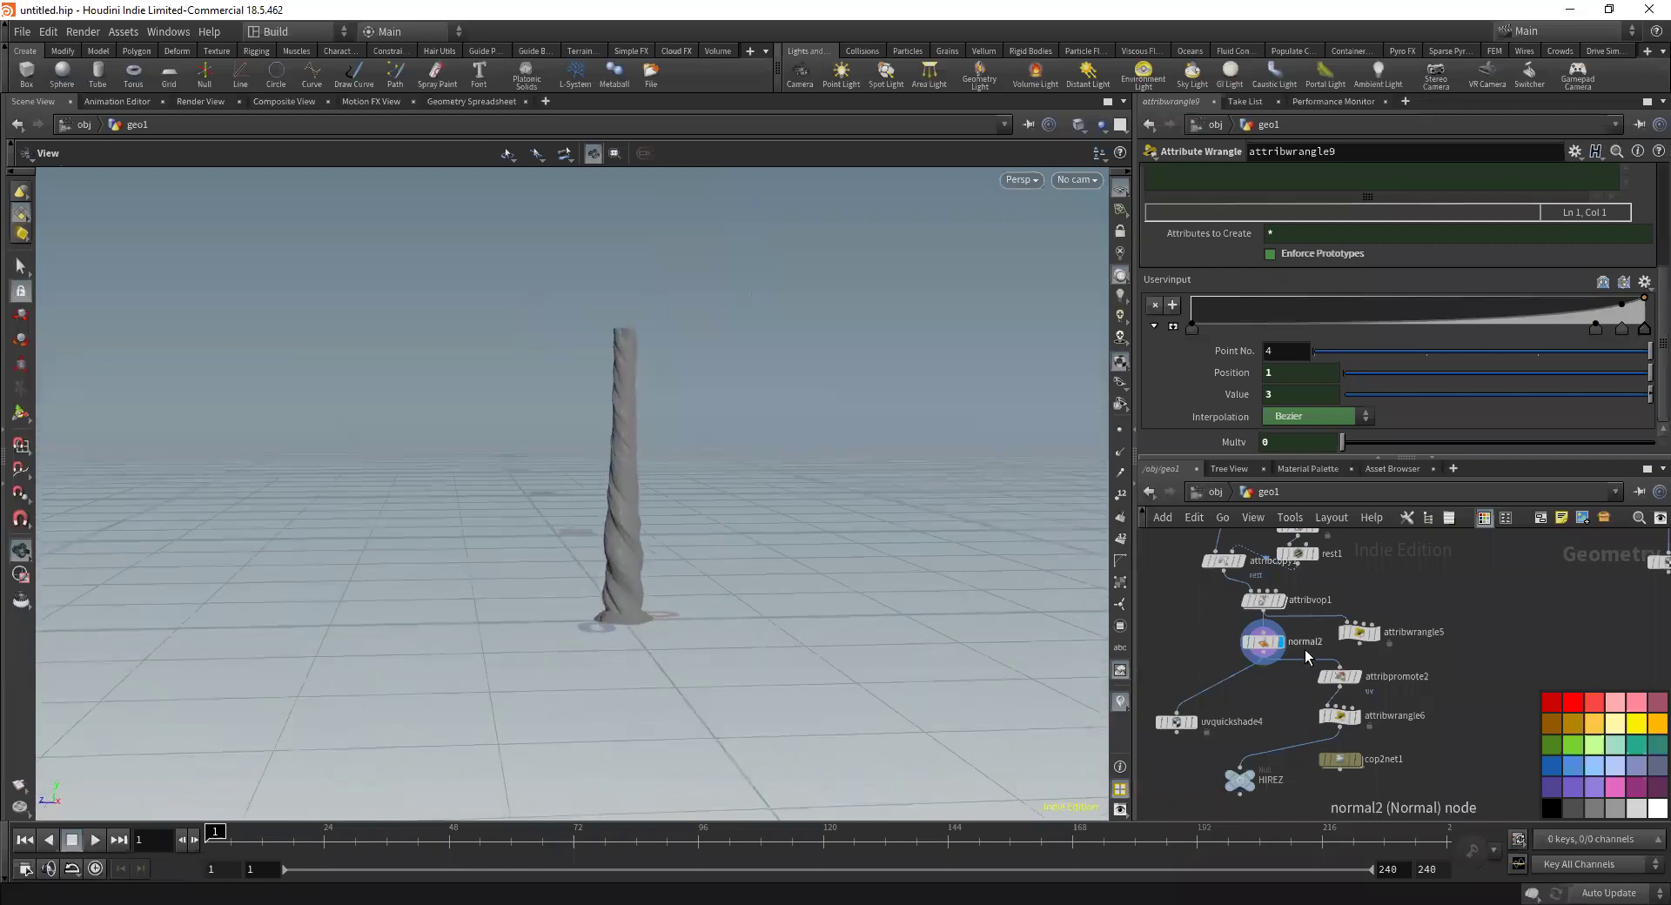
Add a PolyReduce node after normal2, keep 5 percent of the polygons, display it and inspect the reduced mesh
scroll(1306, 671, "up", 2)
key("Tab")
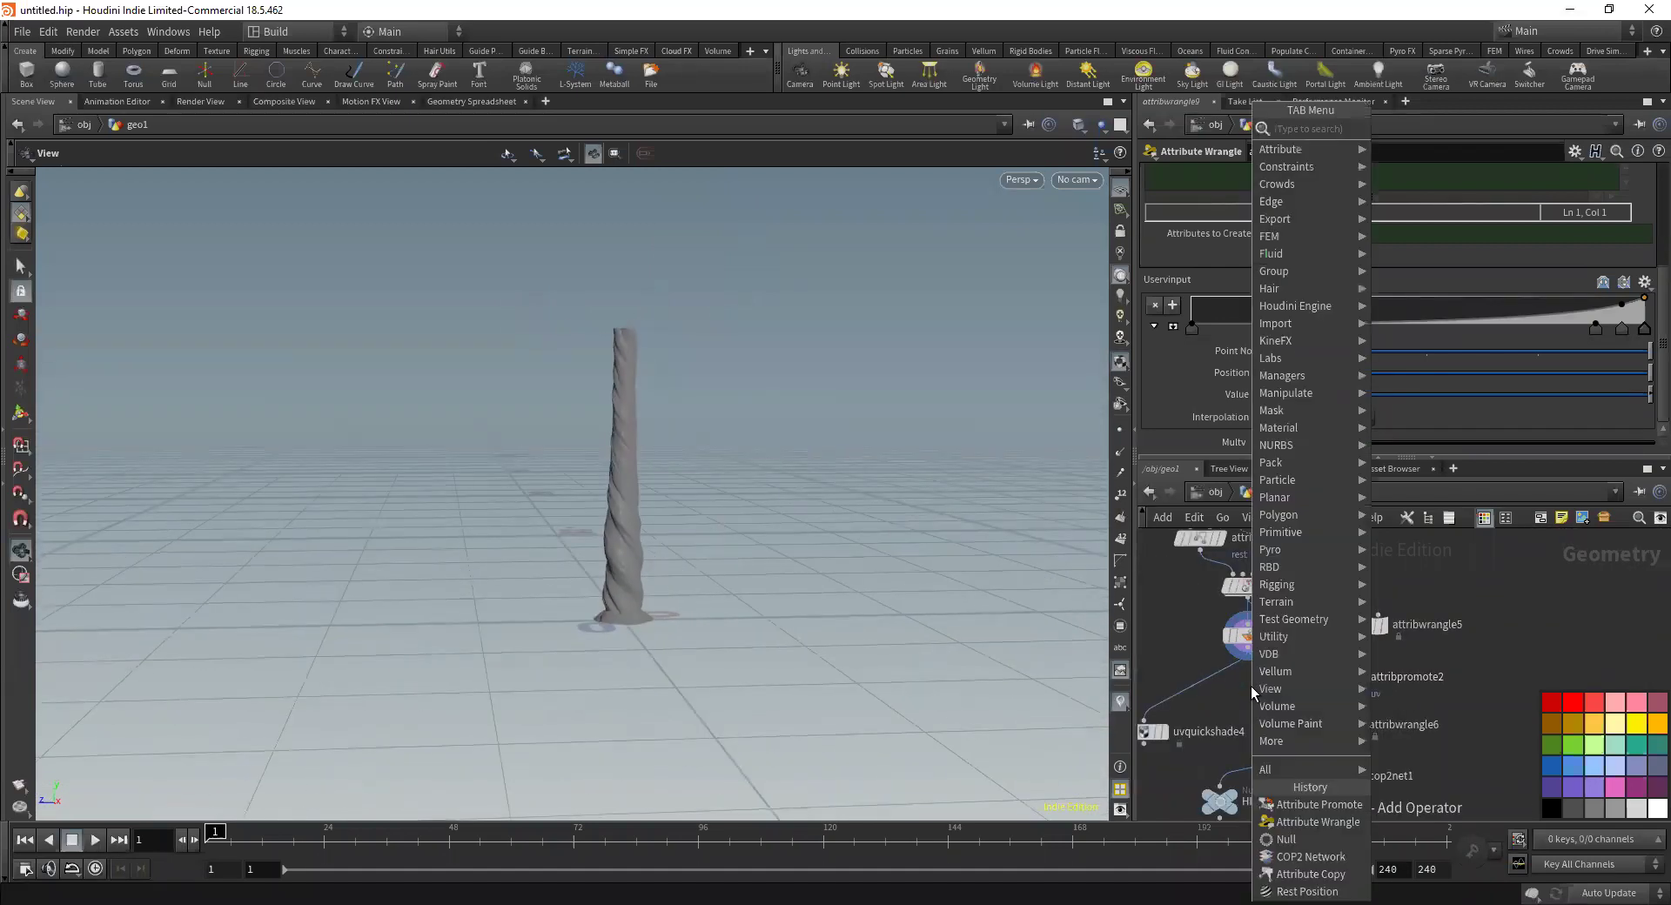
type("p")
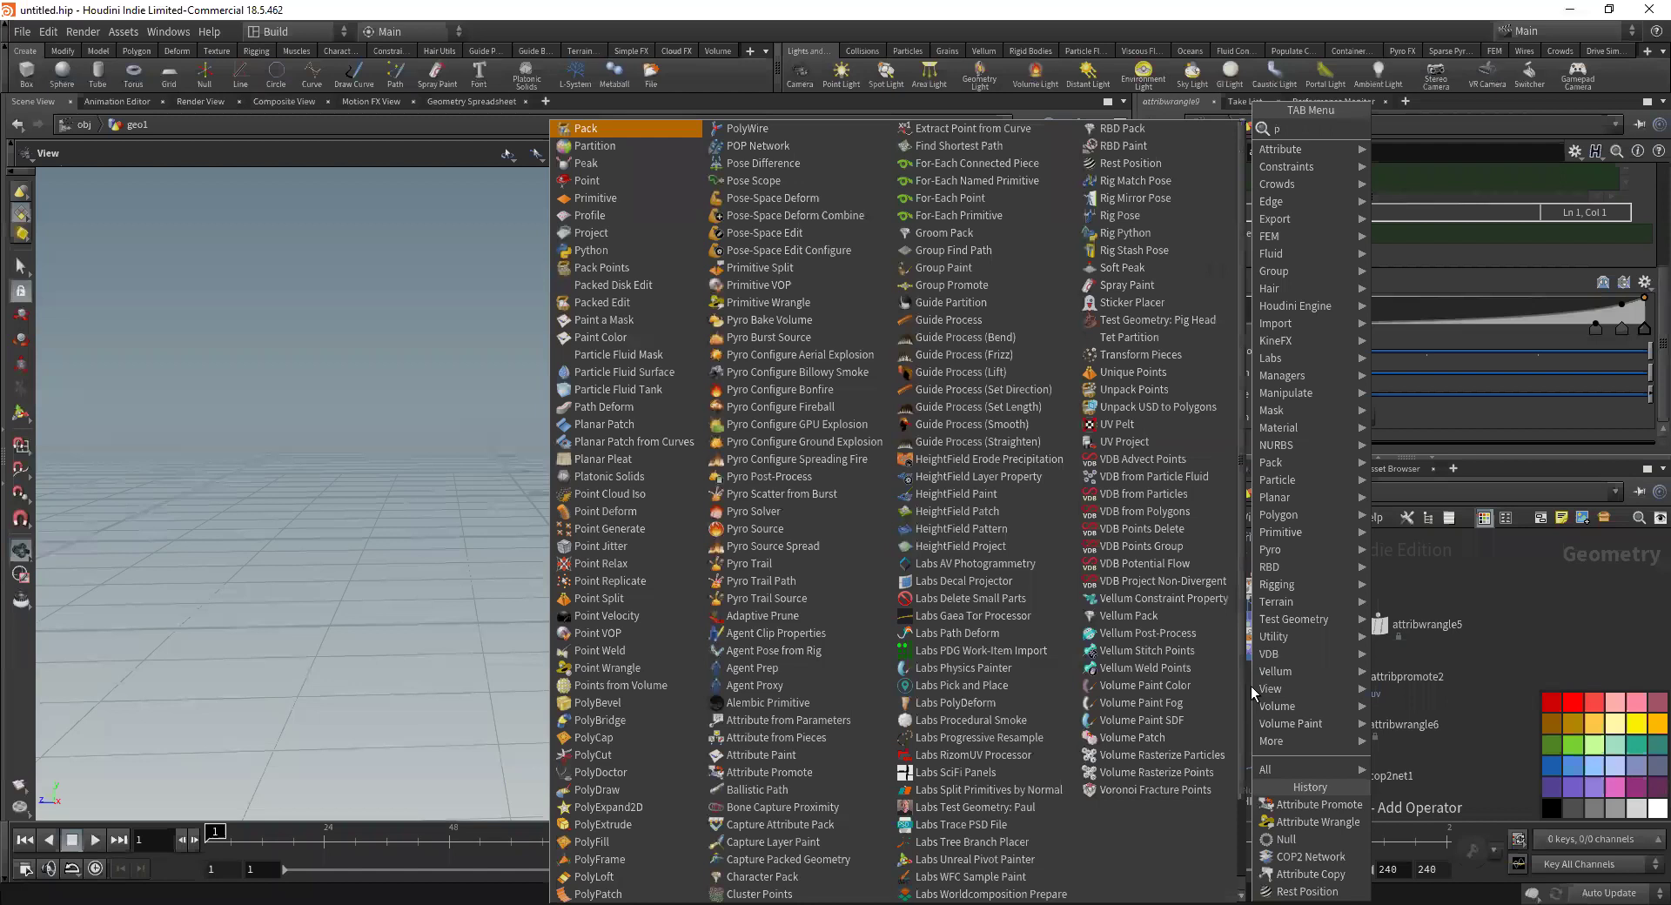
type("olyreduce")
key("Return")
left_click(1278, 696)
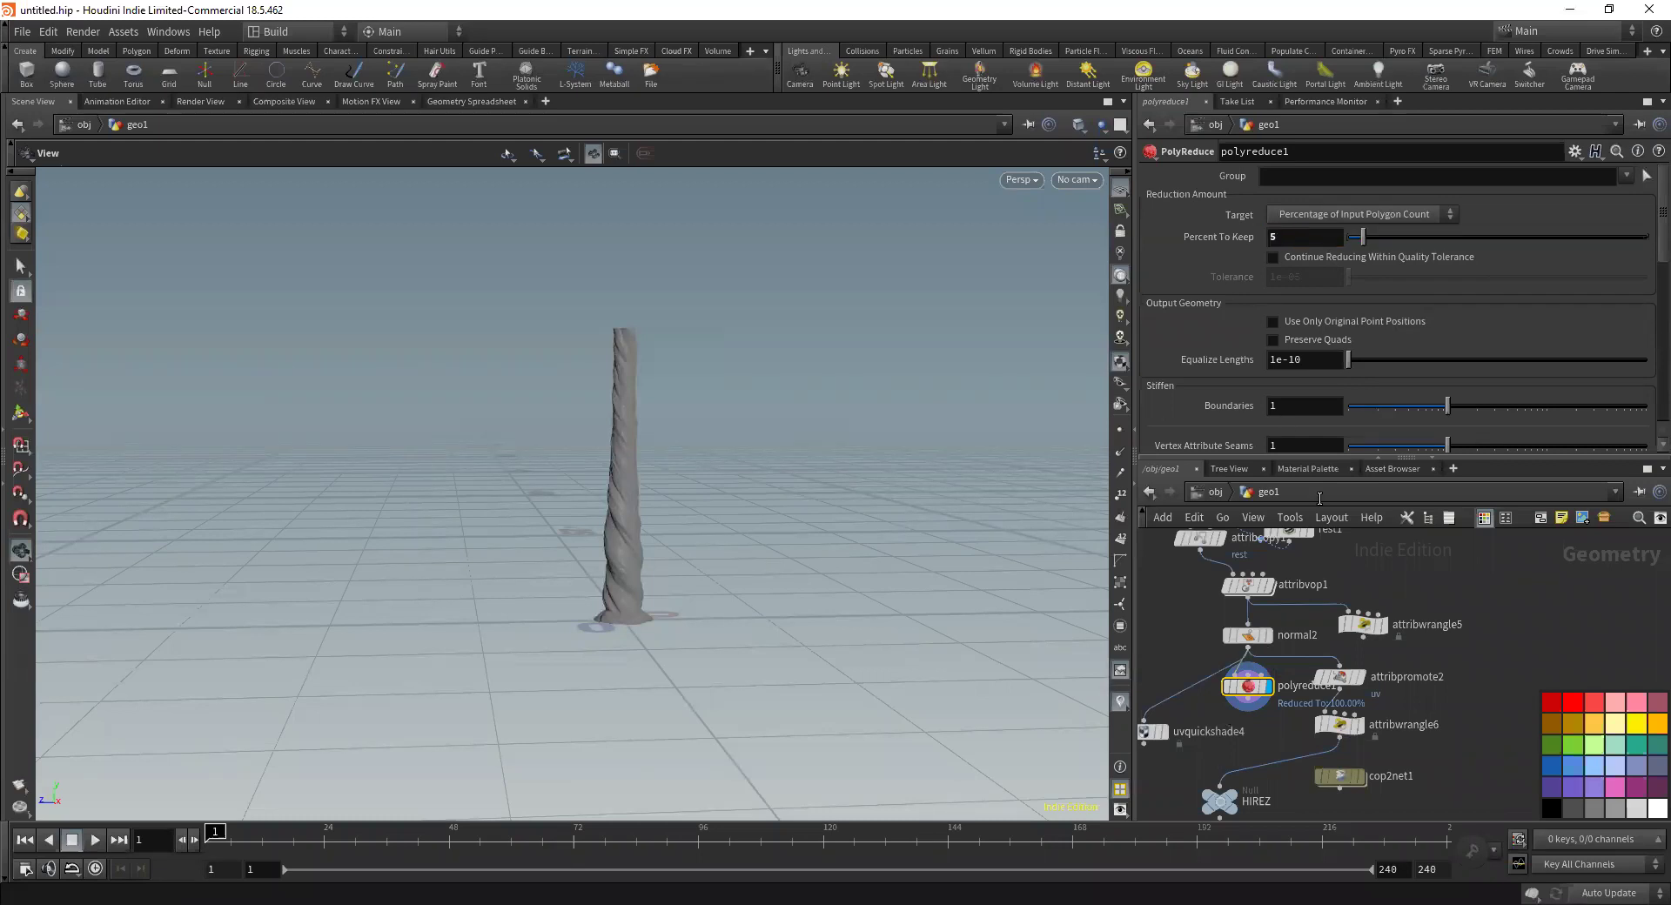
scroll(649, 438, "up", 10)
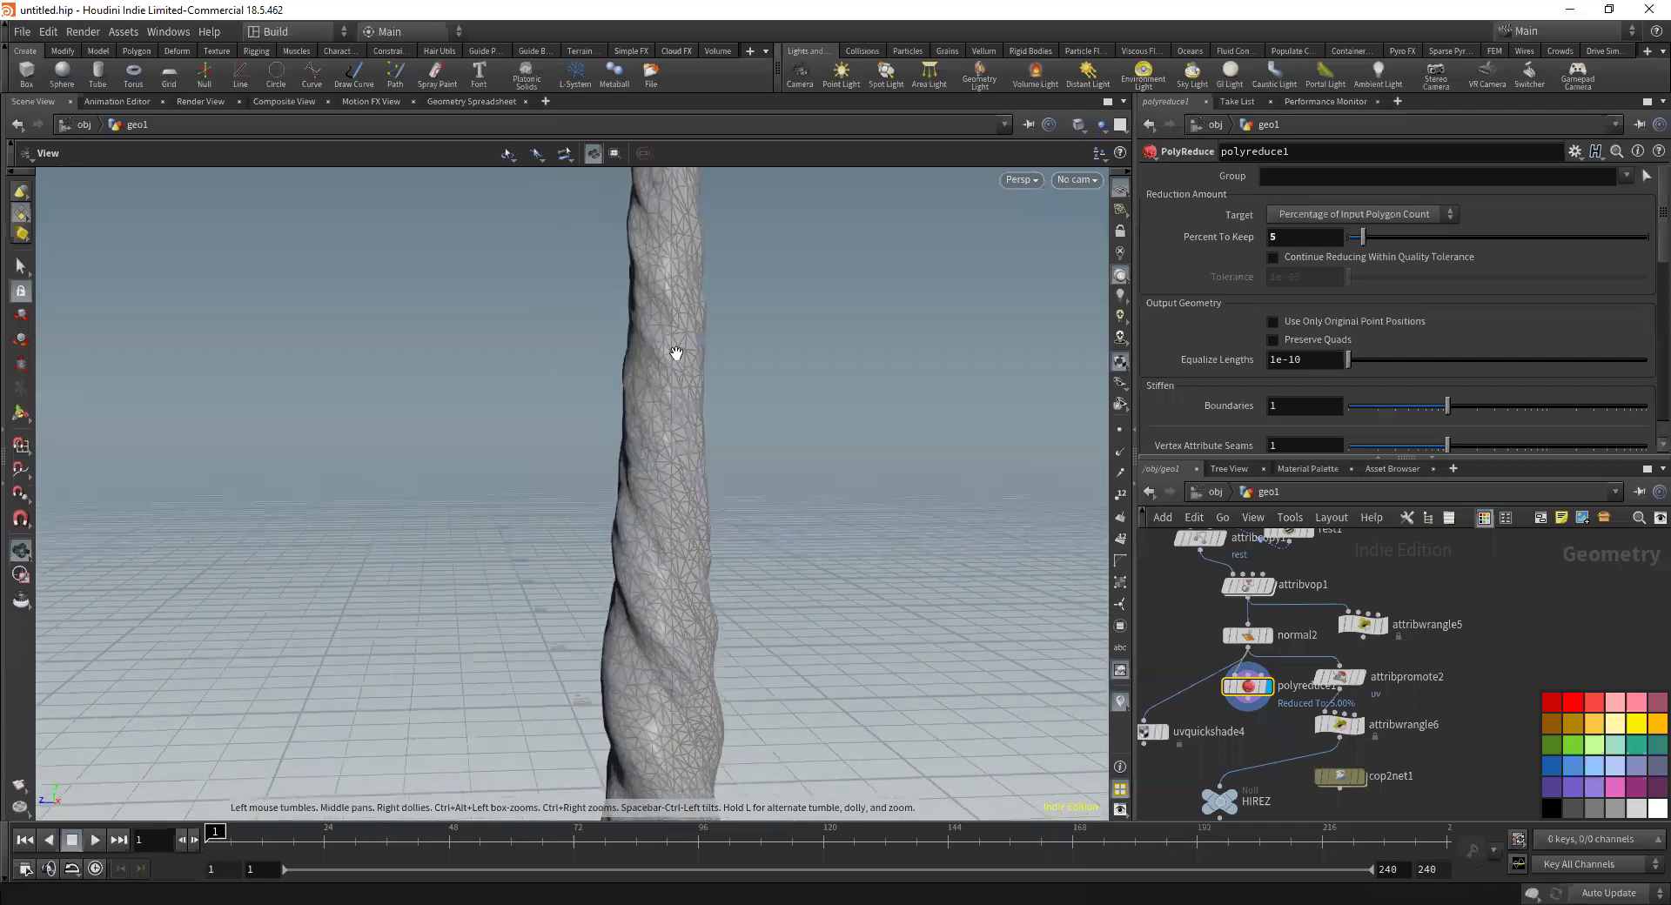
left_click_drag(847, 400, 1045, 366)
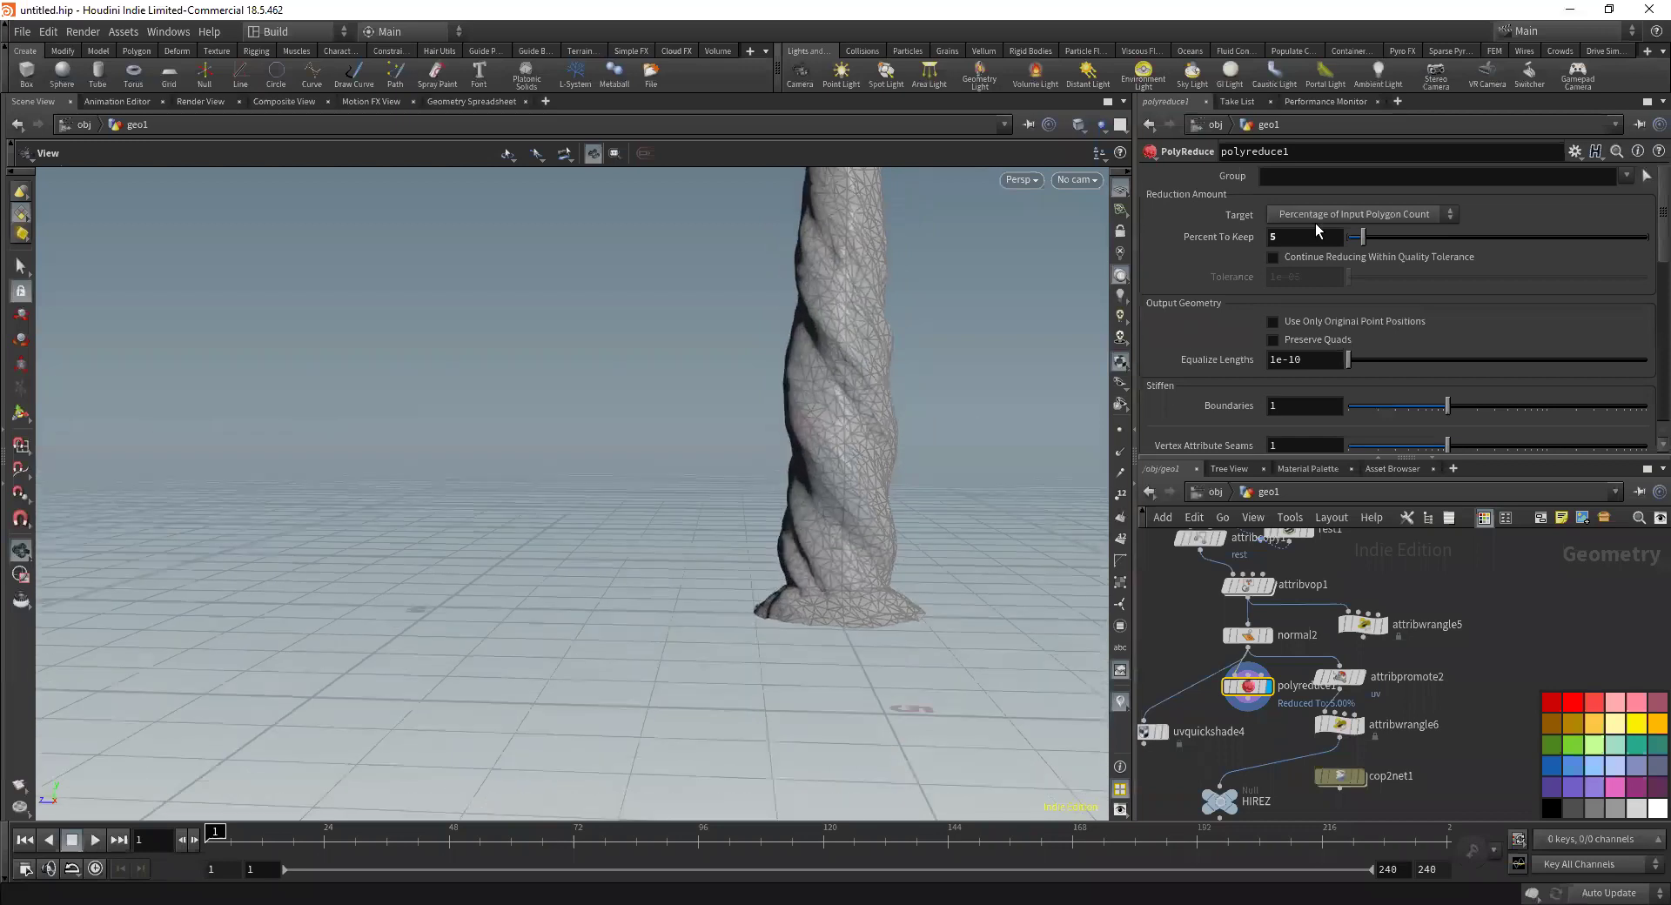
Lower polyreduce1's percentage of polygons kept to 3, and finally to 2
left_click(1290, 239)
type("3")
key("Return")
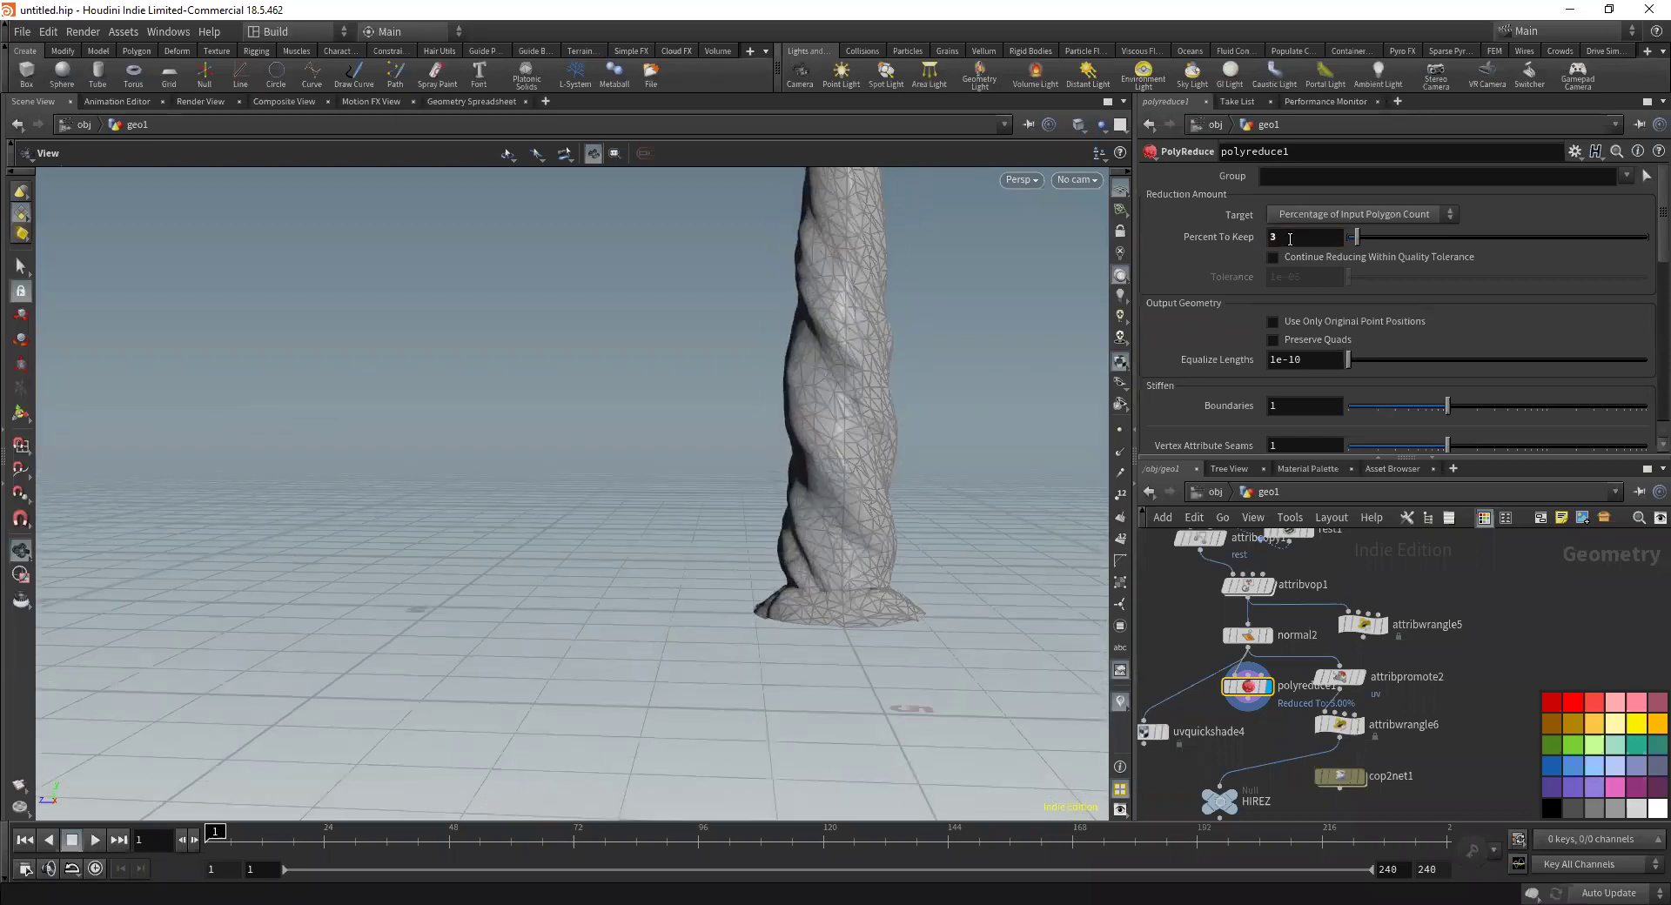
type("2")
key("Return")
left_click_drag(884, 369, 1096, 540)
Add a Remesh node fed by normal2 and display the remeshed trunk
middle_click_drag(1207, 630, 1235, 623)
key("Tab")
key("Escape")
key("Tab")
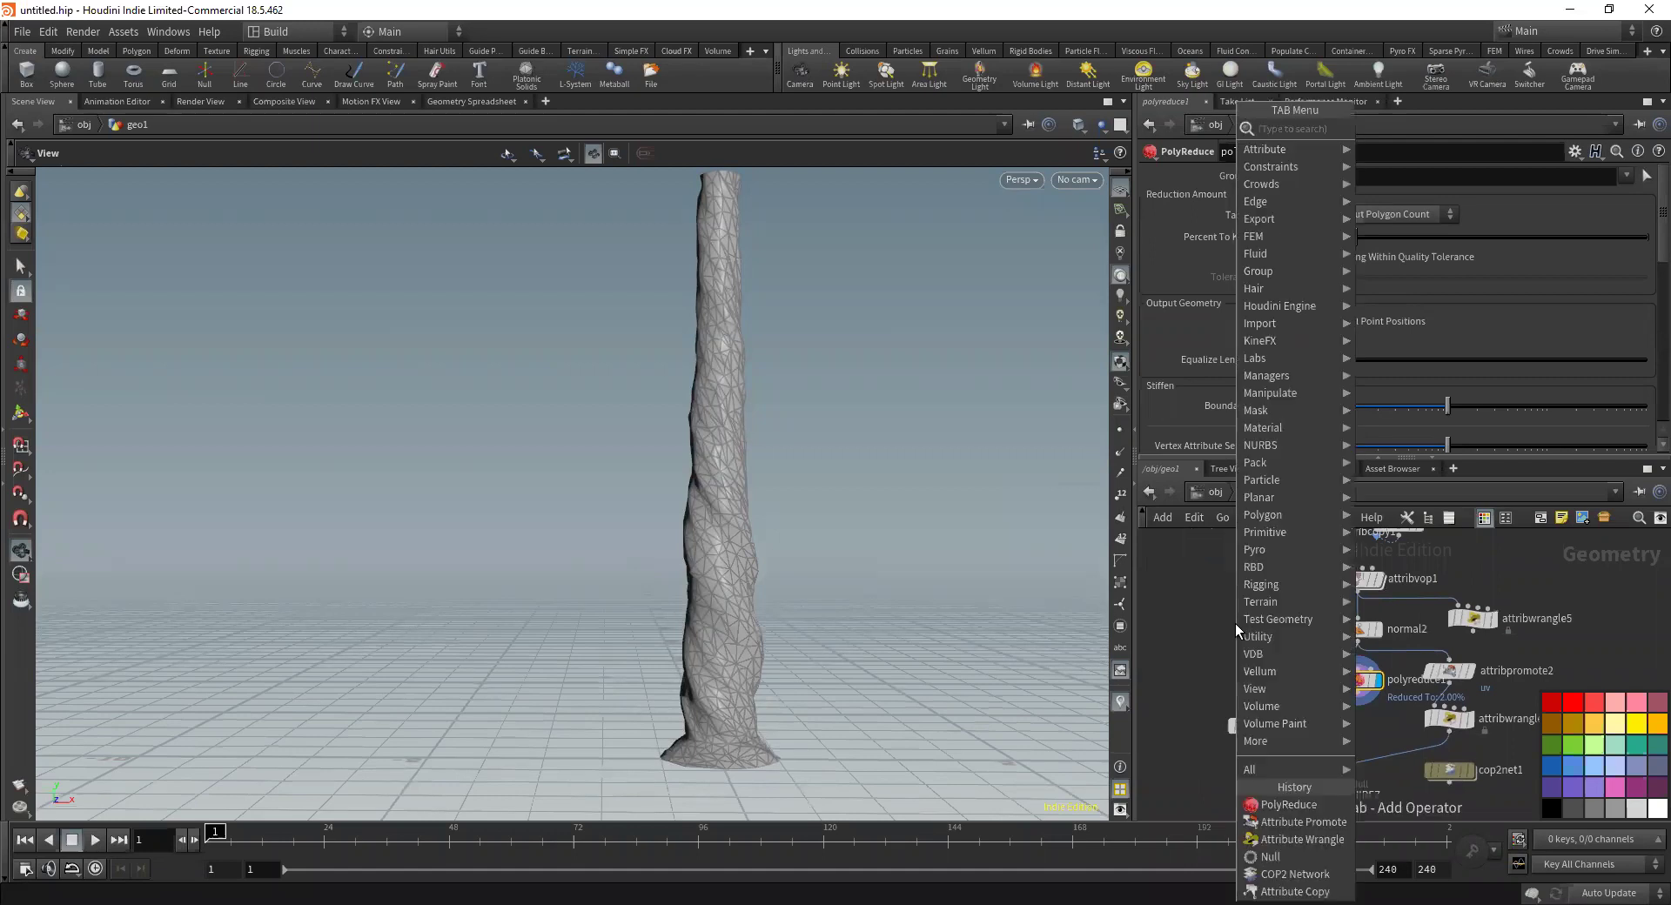
type("r")
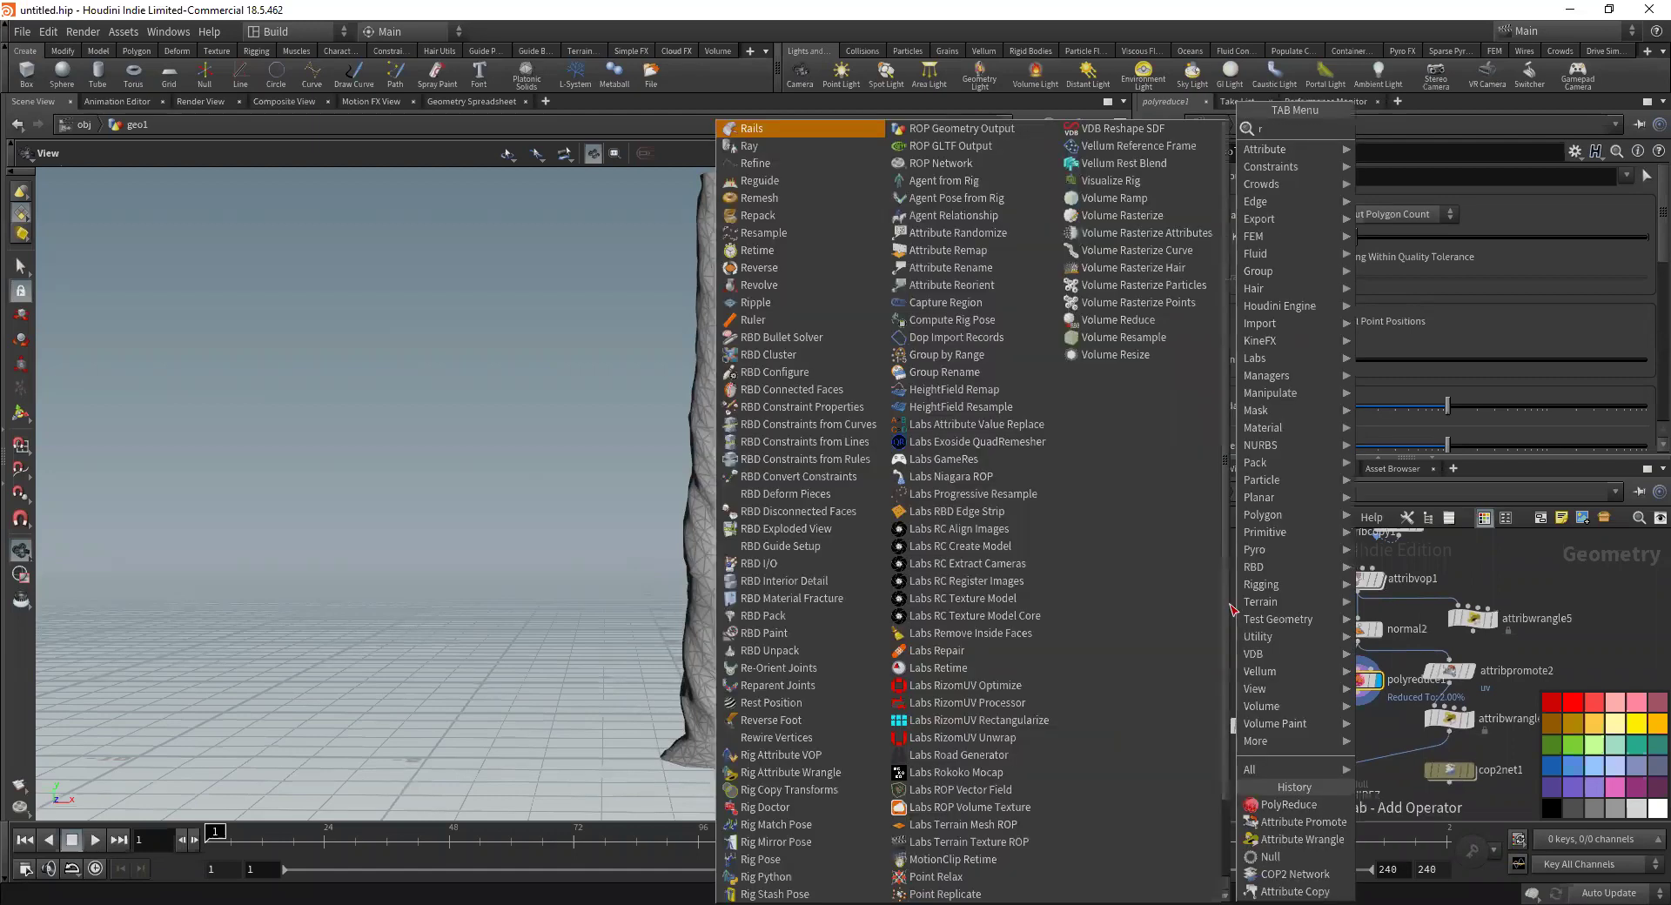
type("emesh")
key("Return")
key("Return")
left_click_drag(1237, 628, 1224, 661)
left_click_drag(1101, 497, 870, 626)
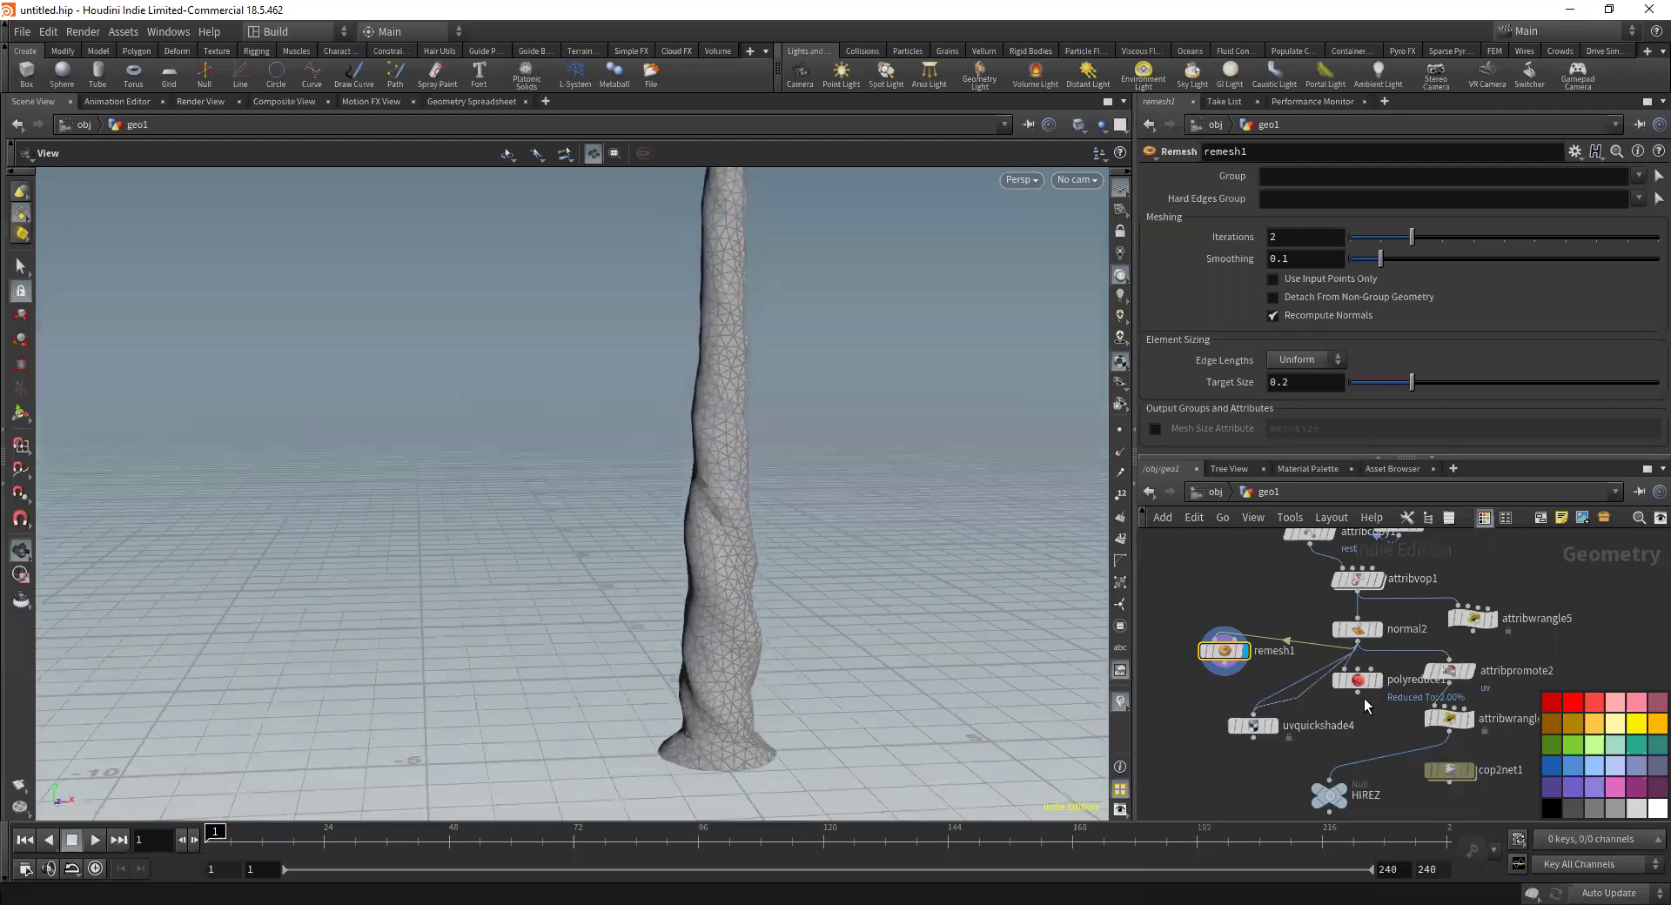
Feed uvquickshade4 from polyreduce1 and remesh1 in turn to compare the UV seams, leaving polyreduce1 connected
left_click(1274, 728)
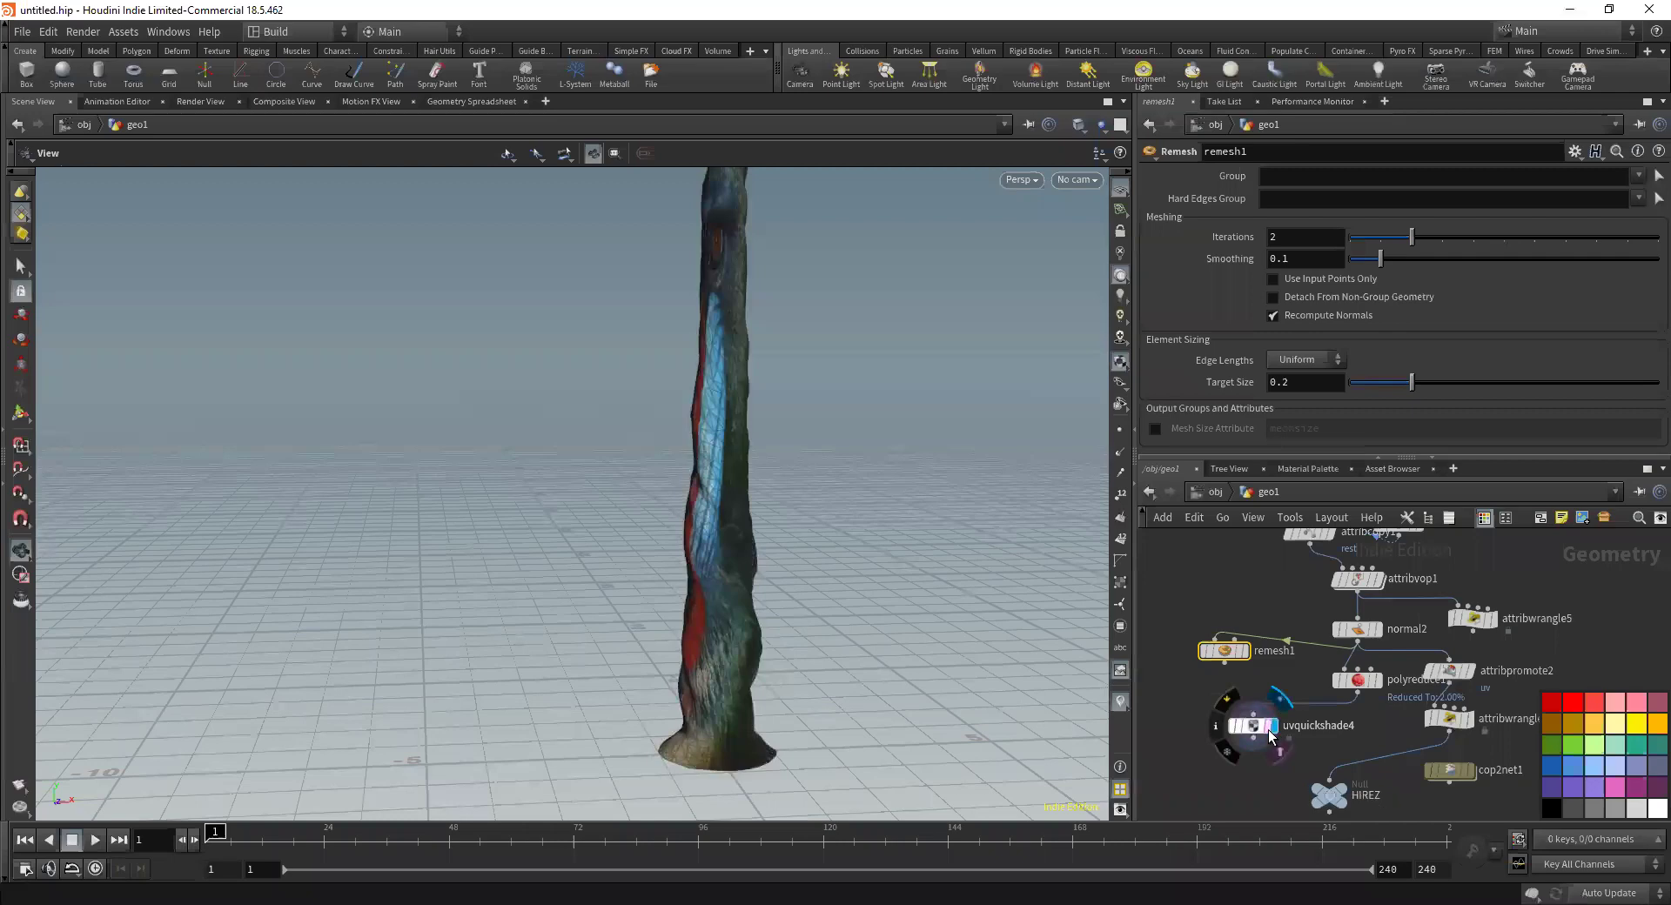
left_click_drag(675, 429, 1094, 627)
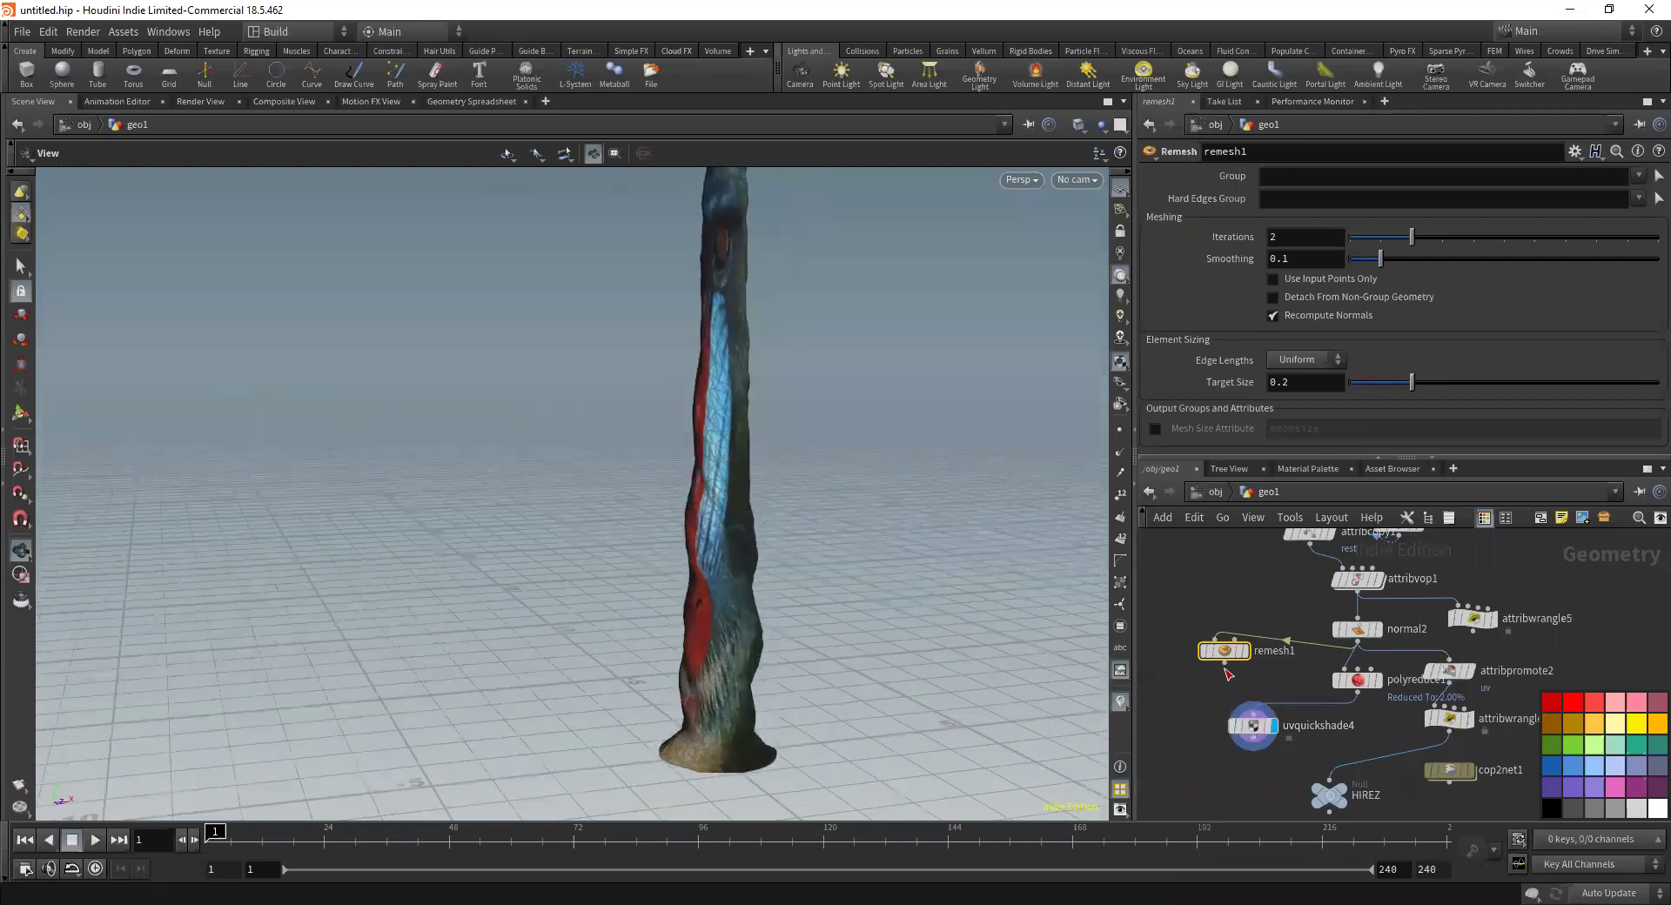
left_click_drag(714, 488, 794, 723)
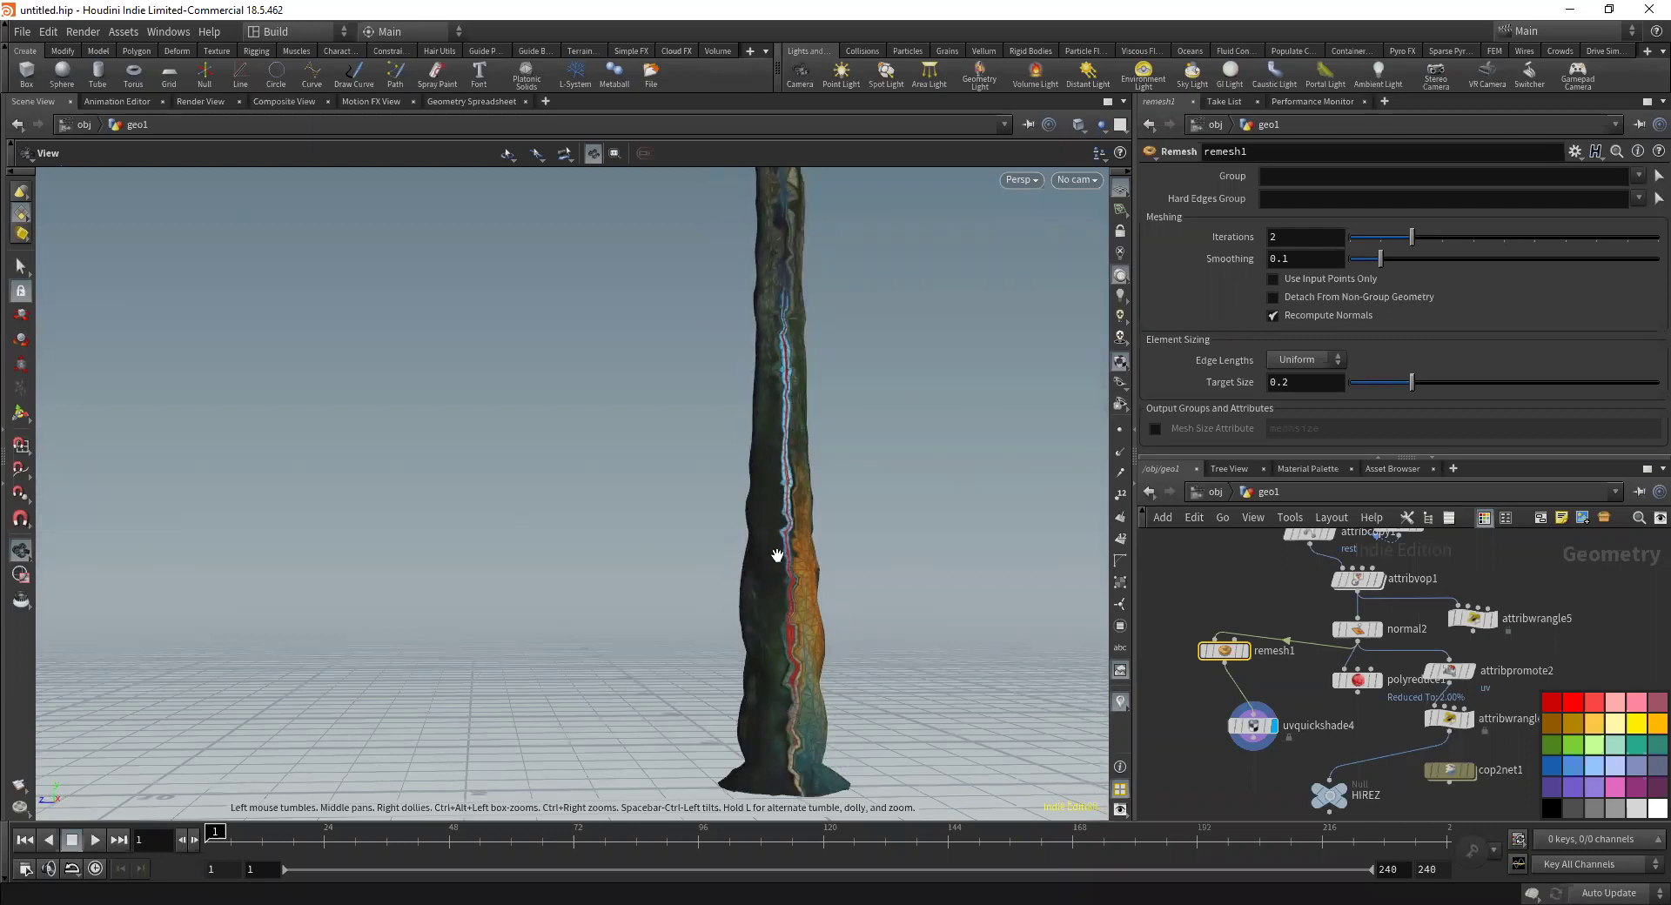
scroll(772, 181, "down", 3)
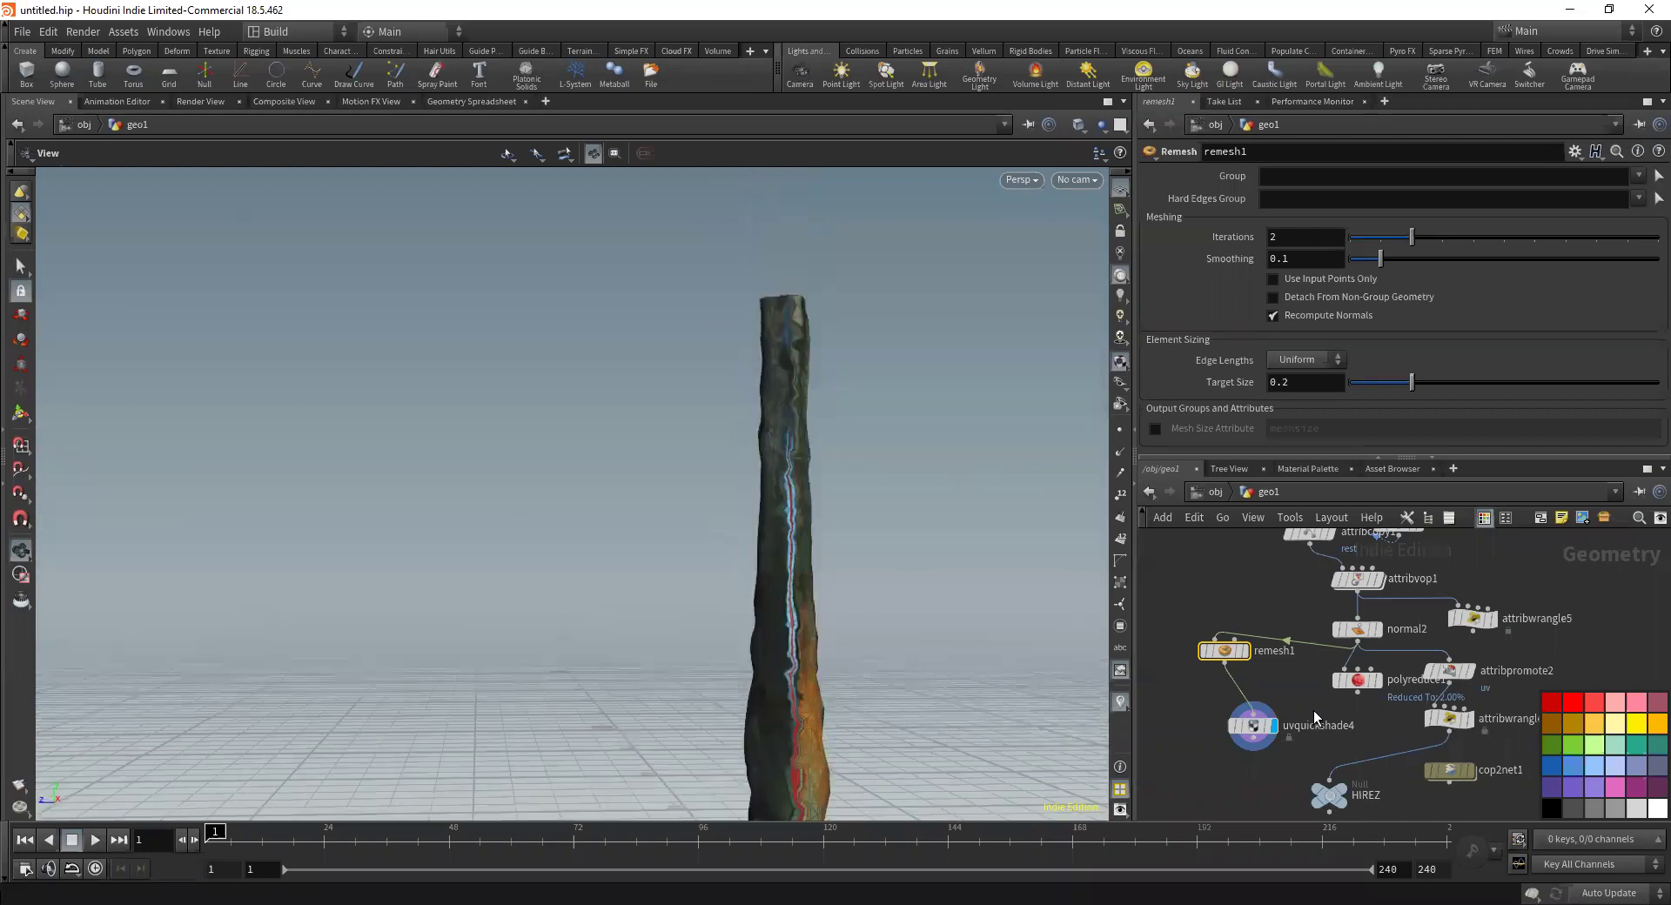
left_click(1255, 715)
key("Escape")
mouse_move(754, 433)
left_mouse_down()
mouse_move(967, 392)
mouse_move(993, 432)
mouse_move(895, 456)
mouse_move(836, 534)
mouse_move(850, 357)
mouse_move(597, 369)
mouse_move(811, 428)
mouse_move(635, 429)
mouse_move(929, 533)
mouse_move(780, 488)
mouse_move(673, 484)
left_mouse_up()
scroll(1407, 769, "down", 6)
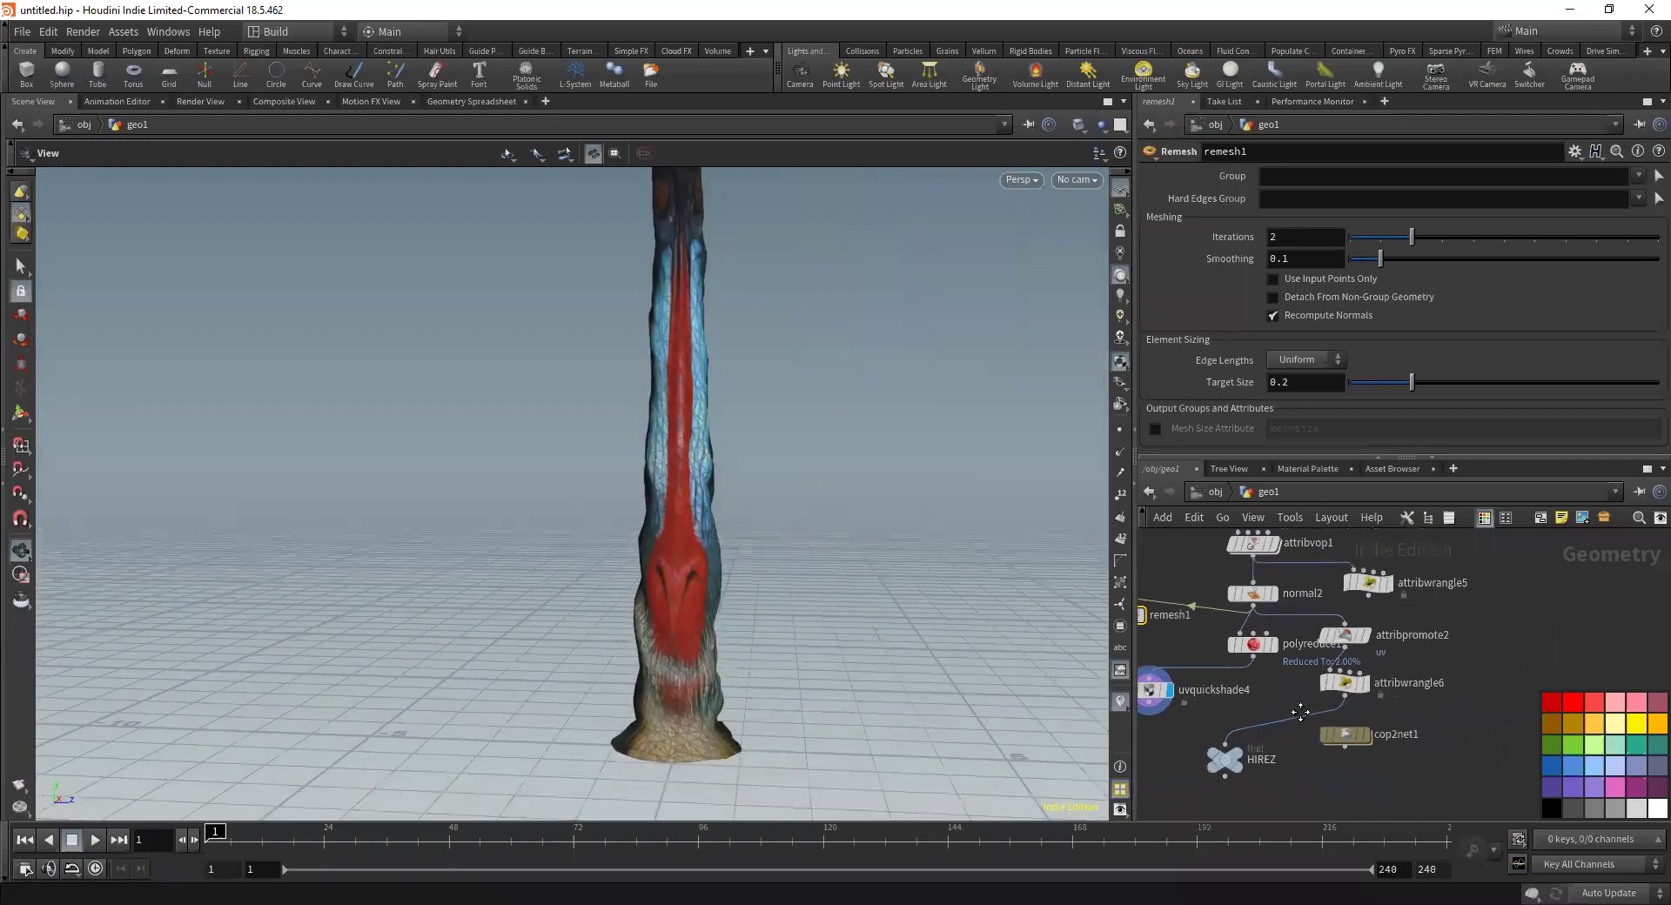
Display the low-resolution normal4 output and uvquickshade8 in turn to examine the trunk's mesh and texture
scroll(1448, 730, "up", 8)
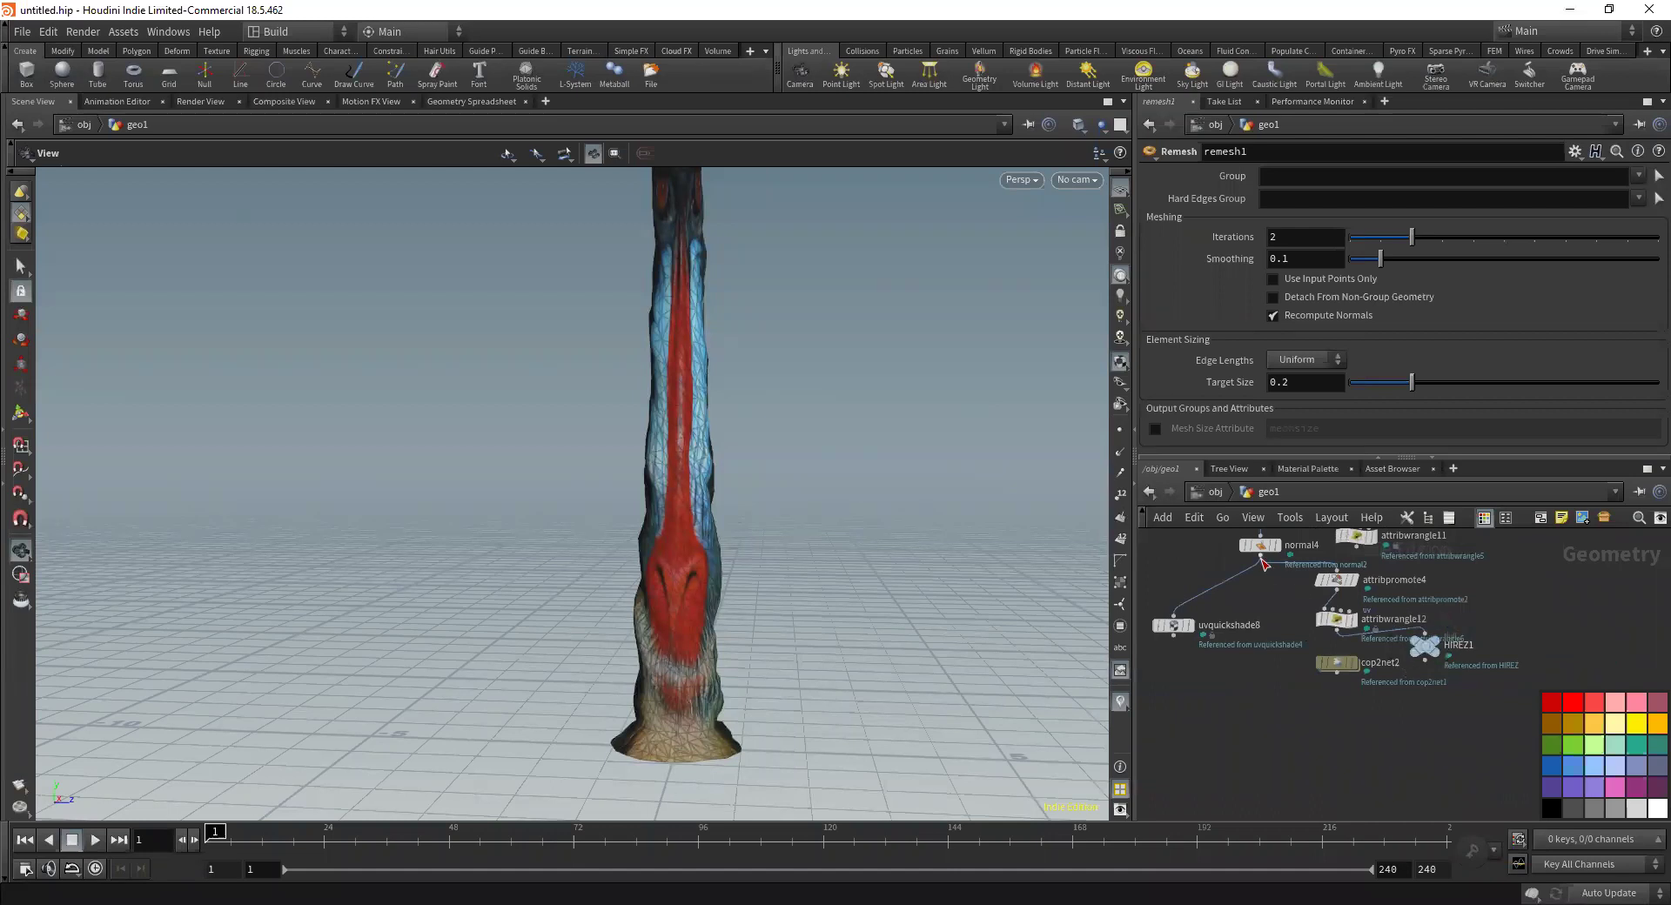
left_click(1280, 555)
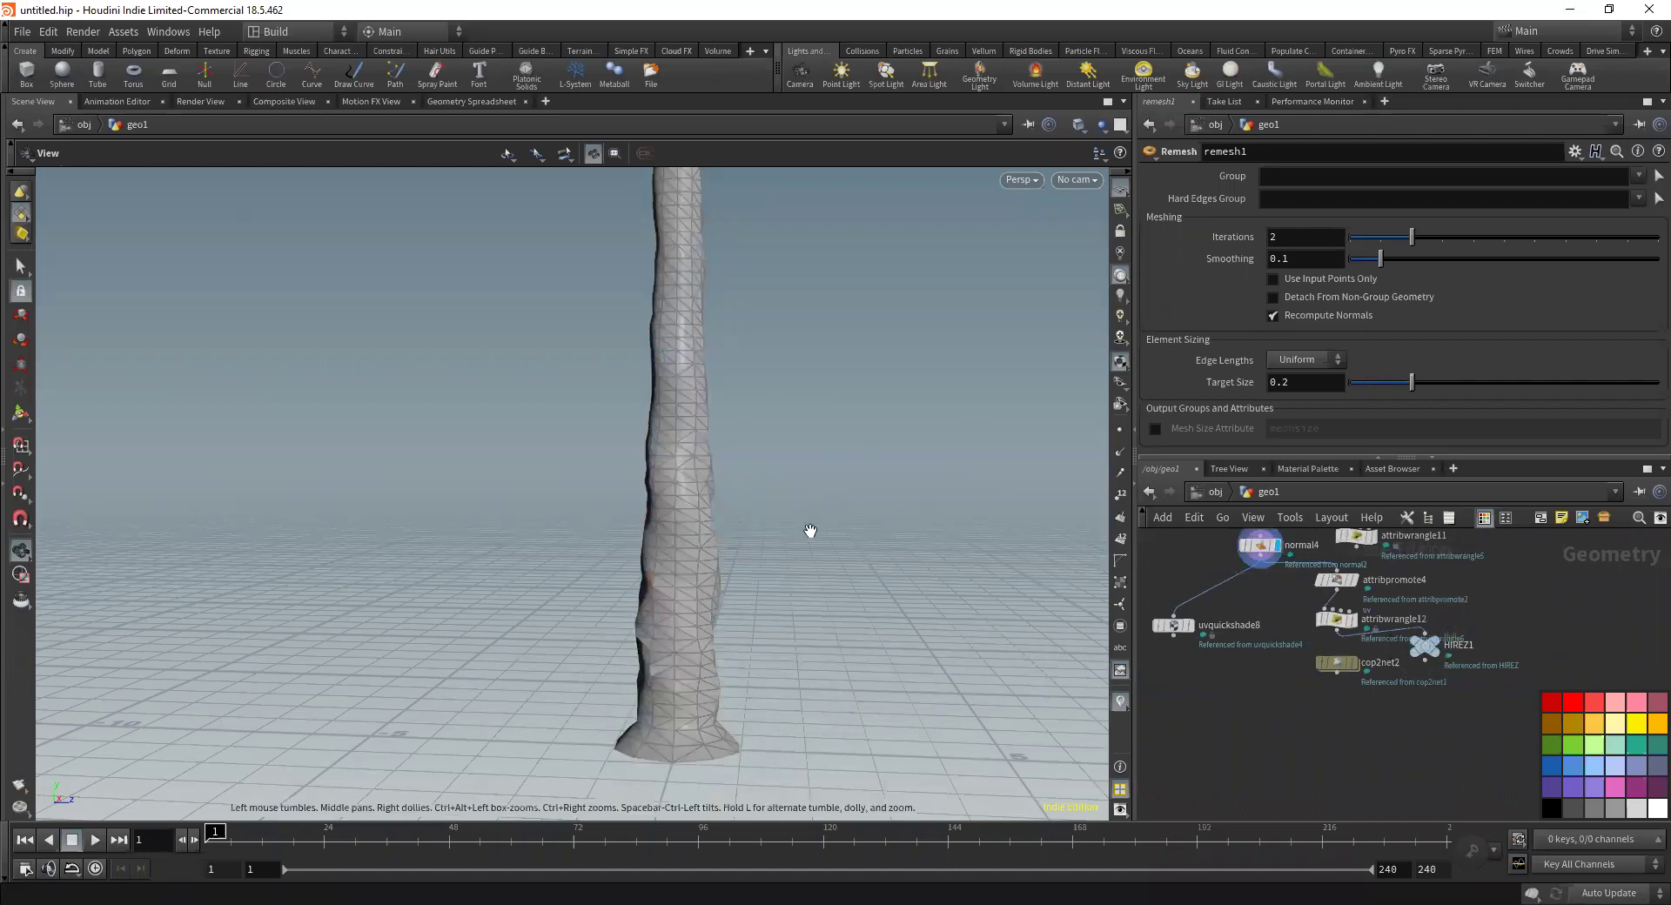
left_click(1192, 623)
left_click_drag(791, 454, 983, 461)
Re-examine attribwrangle9's VEXpression, ramp and multV parameters and check the VEXpression's parameter options
middle_click_drag(1283, 623, 1315, 784)
middle_click_drag(1208, 634, 1394, 693)
scroll(1367, 656, "down", 3)
scroll(1271, 697, "down", 2)
middle_click_drag(1168, 650, 1455, 692)
scroll(1369, 663, "up", 3)
middle_click_drag(1354, 650, 1335, 678)
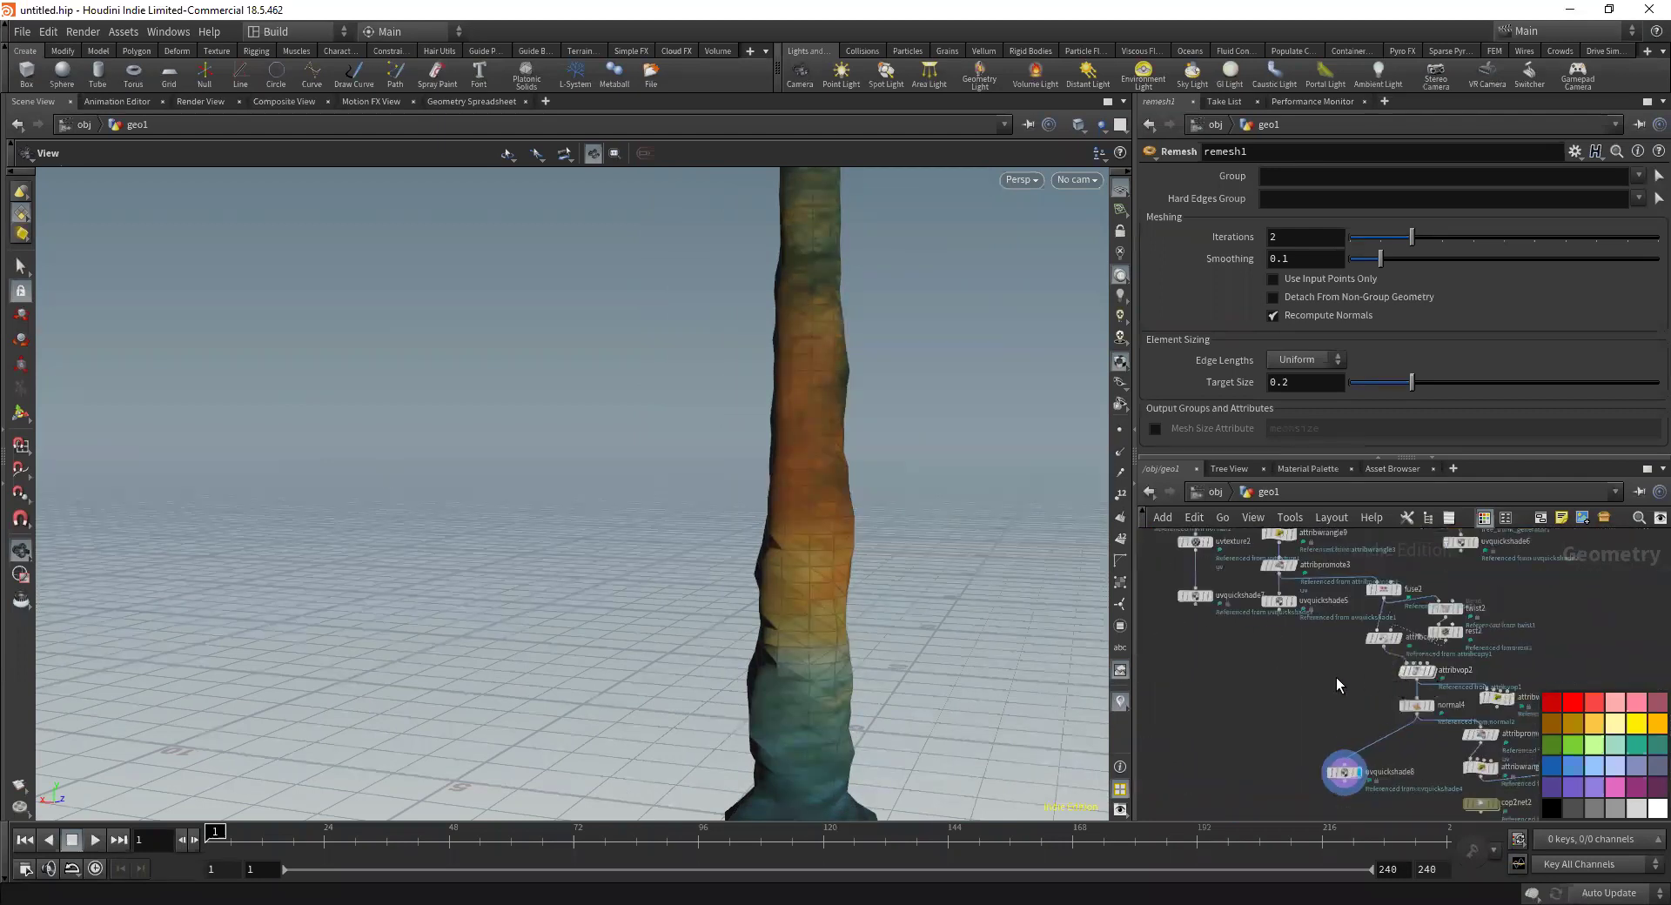
scroll(1336, 677, "up", 2)
left_click(1302, 639)
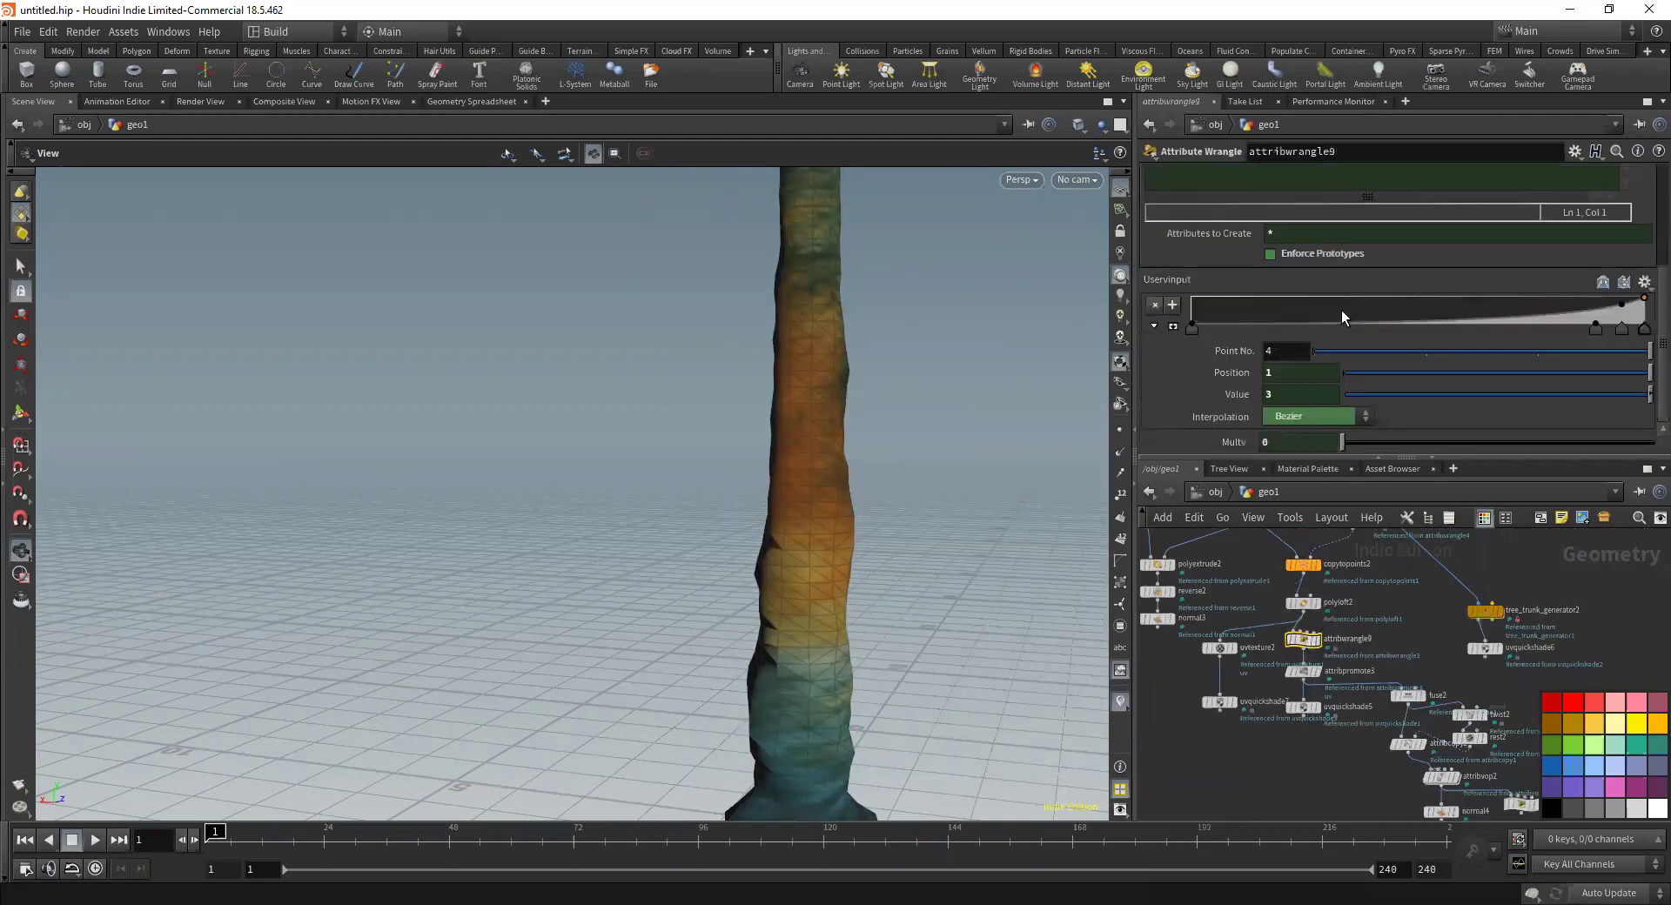
scroll(1231, 352, "down", 2)
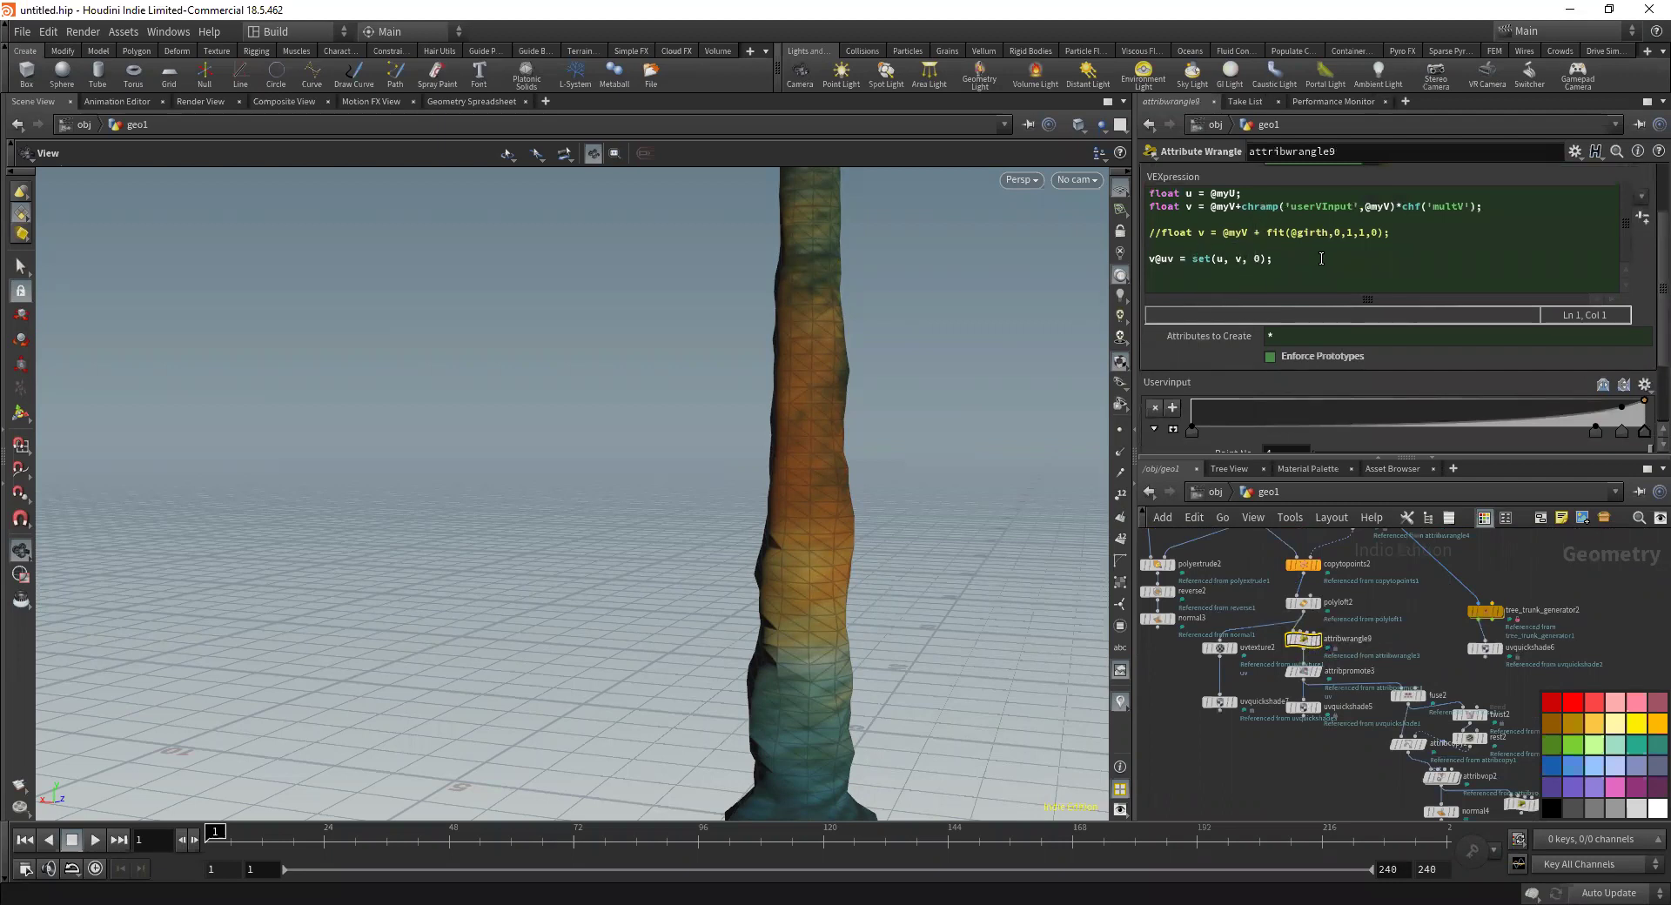
scroll(1320, 264, "up", 2)
scroll(1319, 265, "down", 3)
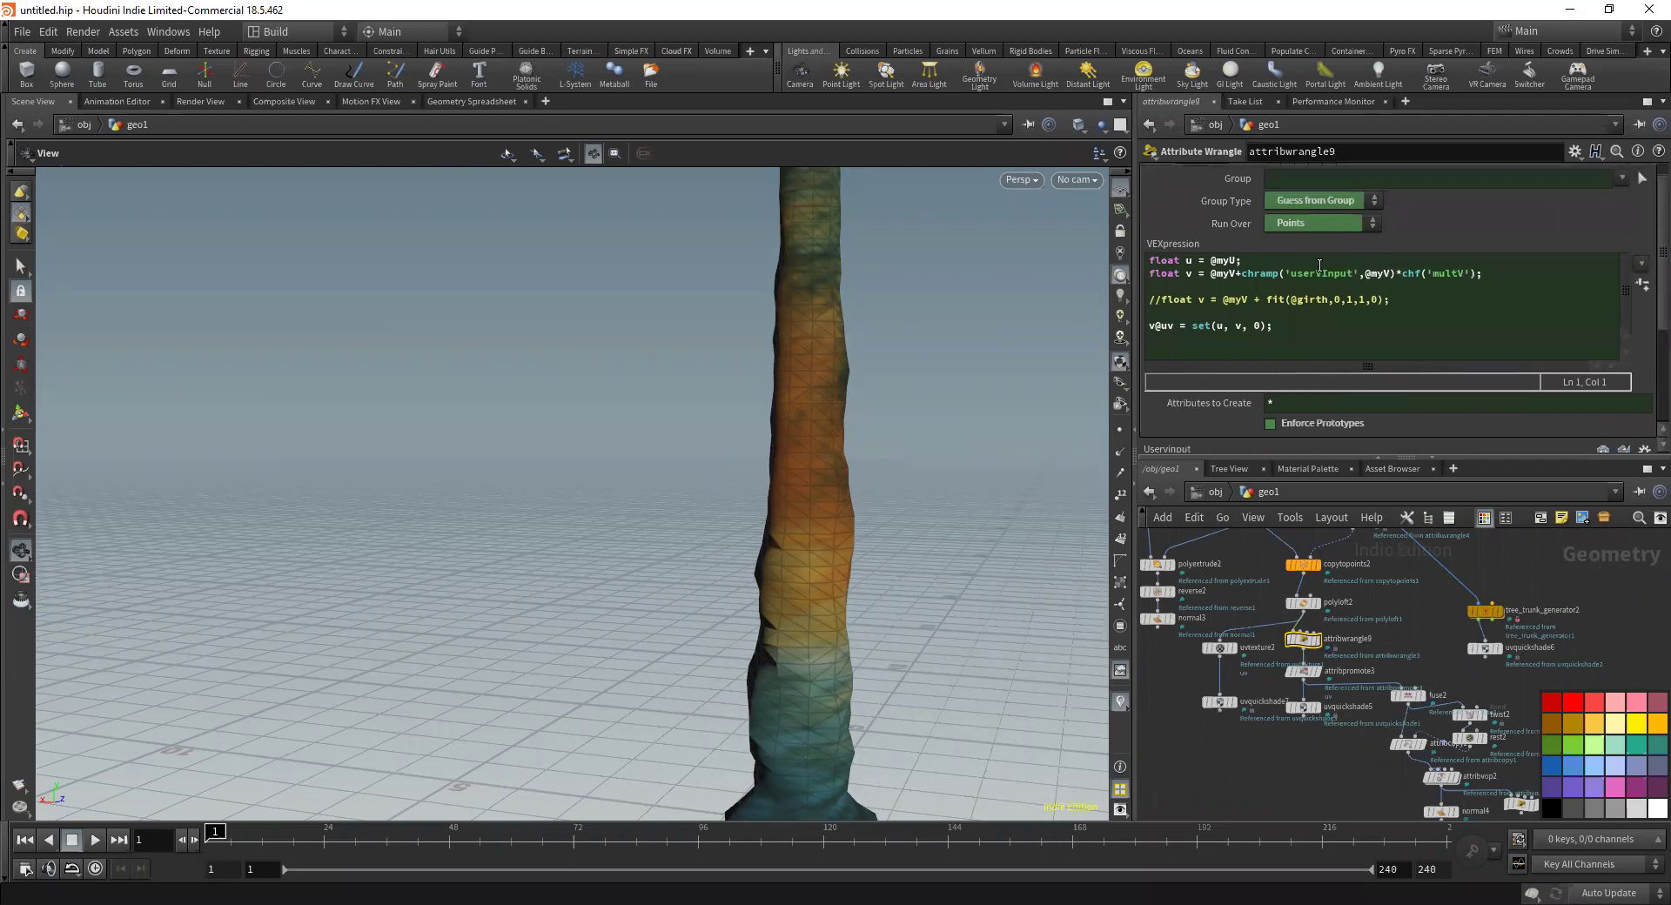
scroll(1214, 411, "down", 1)
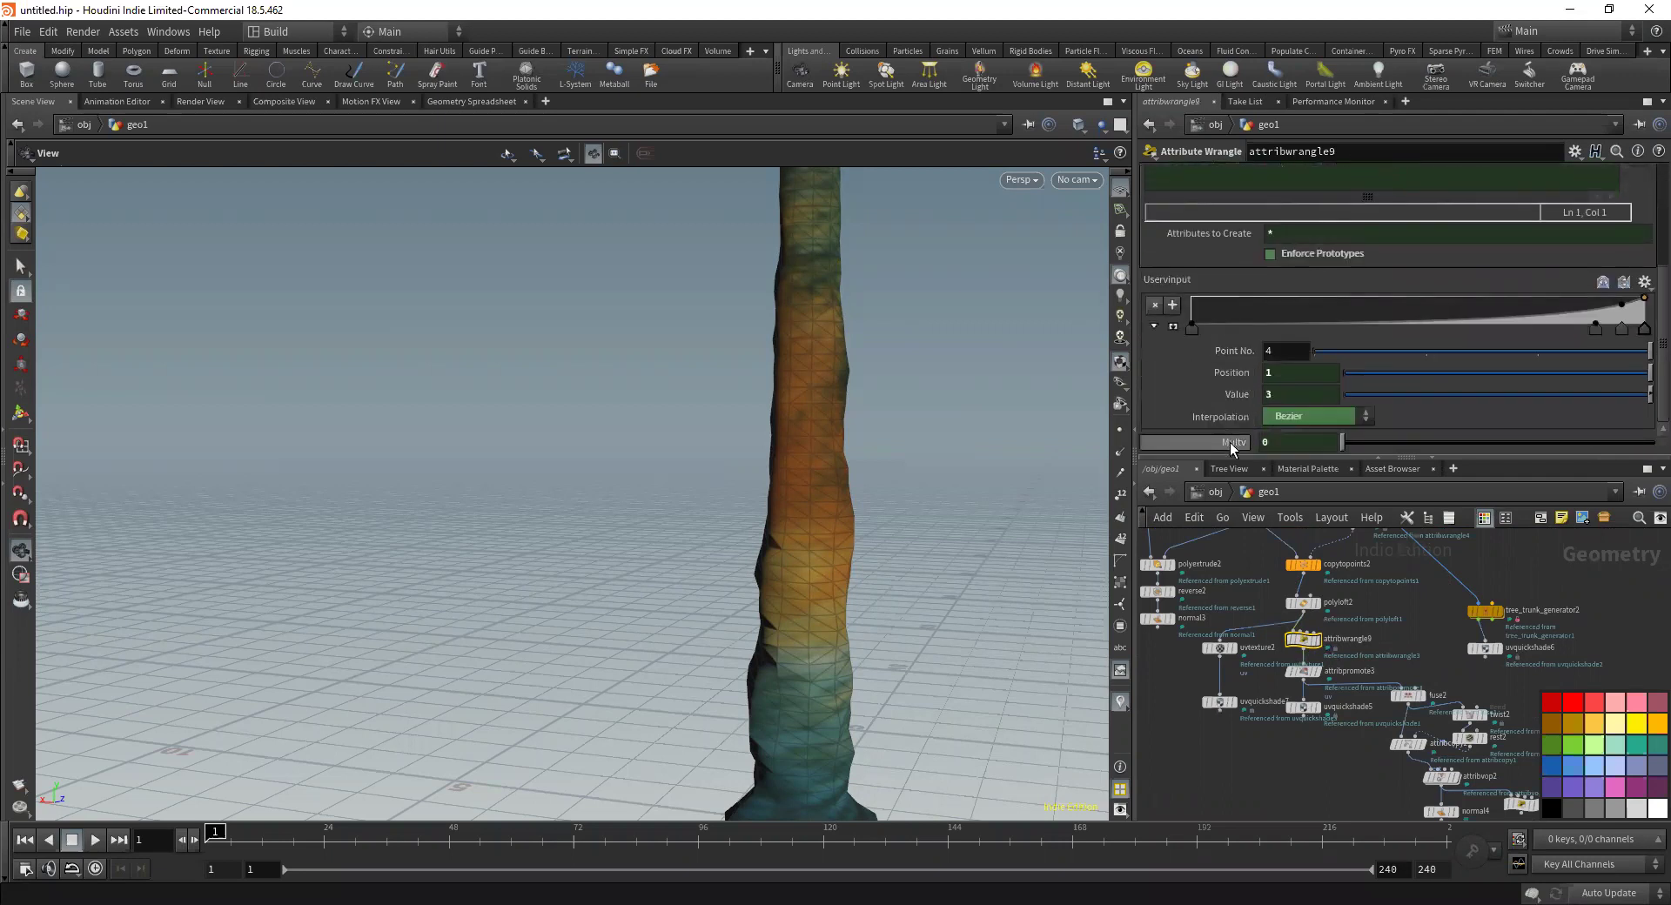
scroll(1204, 322, "up", 1)
scroll(1204, 322, "up", 1)
right_click(1205, 305)
mouse_move(1256, 485)
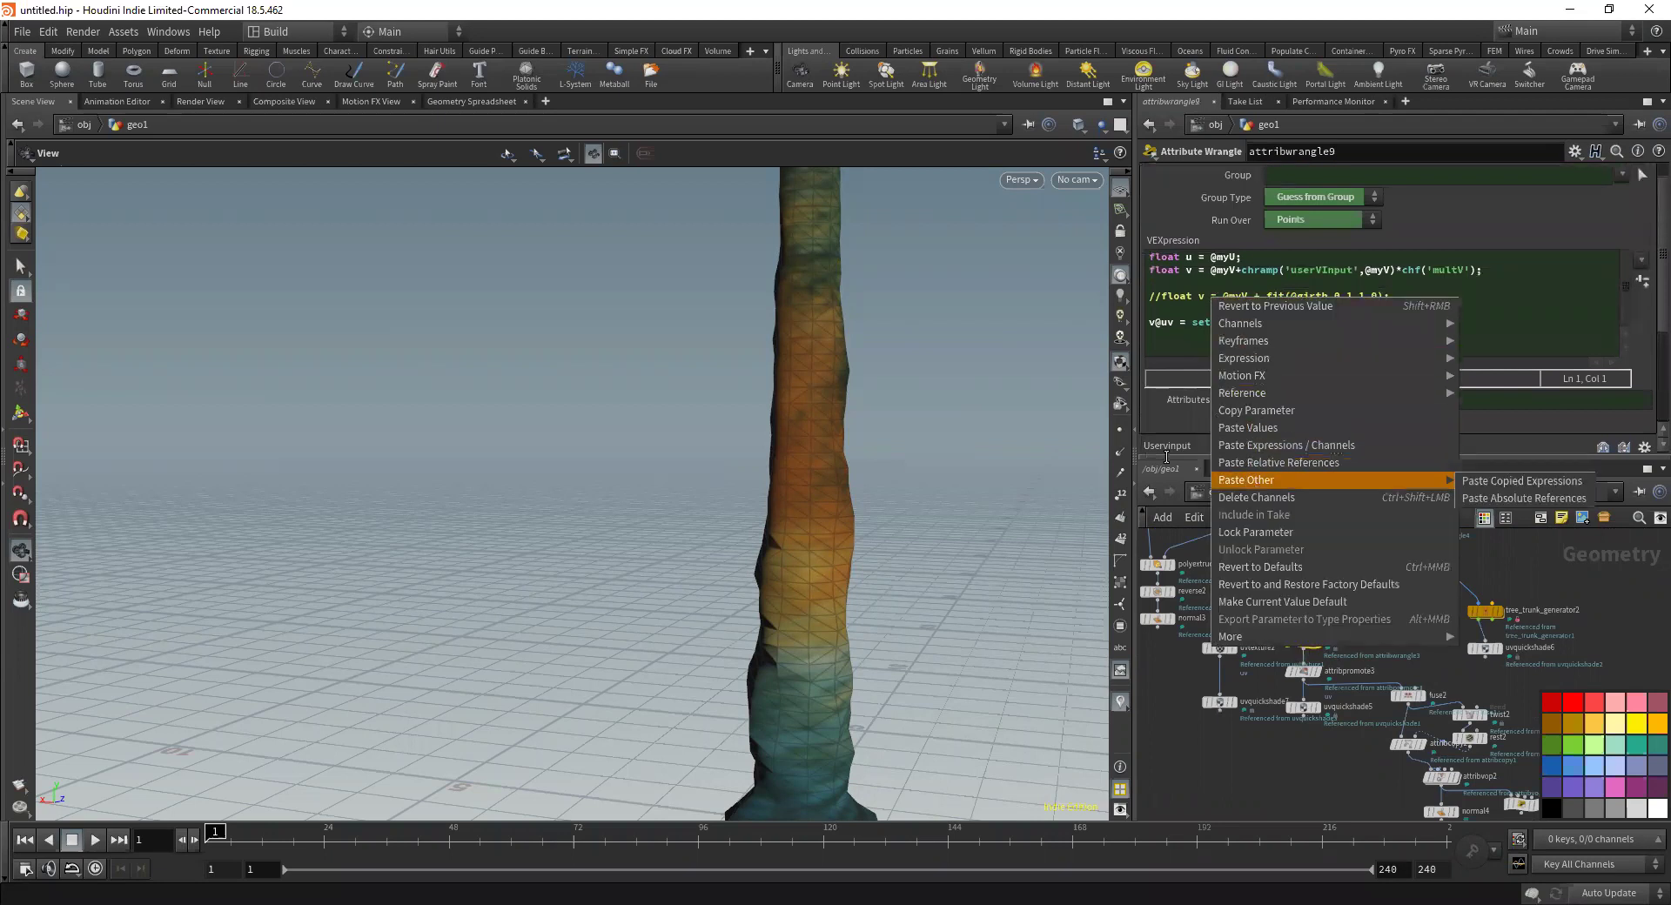
Comment out the chramp-based float v line in attribwrangle3's VEXpression
middle_click_drag(1333, 732, 1371, 717)
scroll(1370, 717, "down", 4)
scroll(1262, 679, "up", 4)
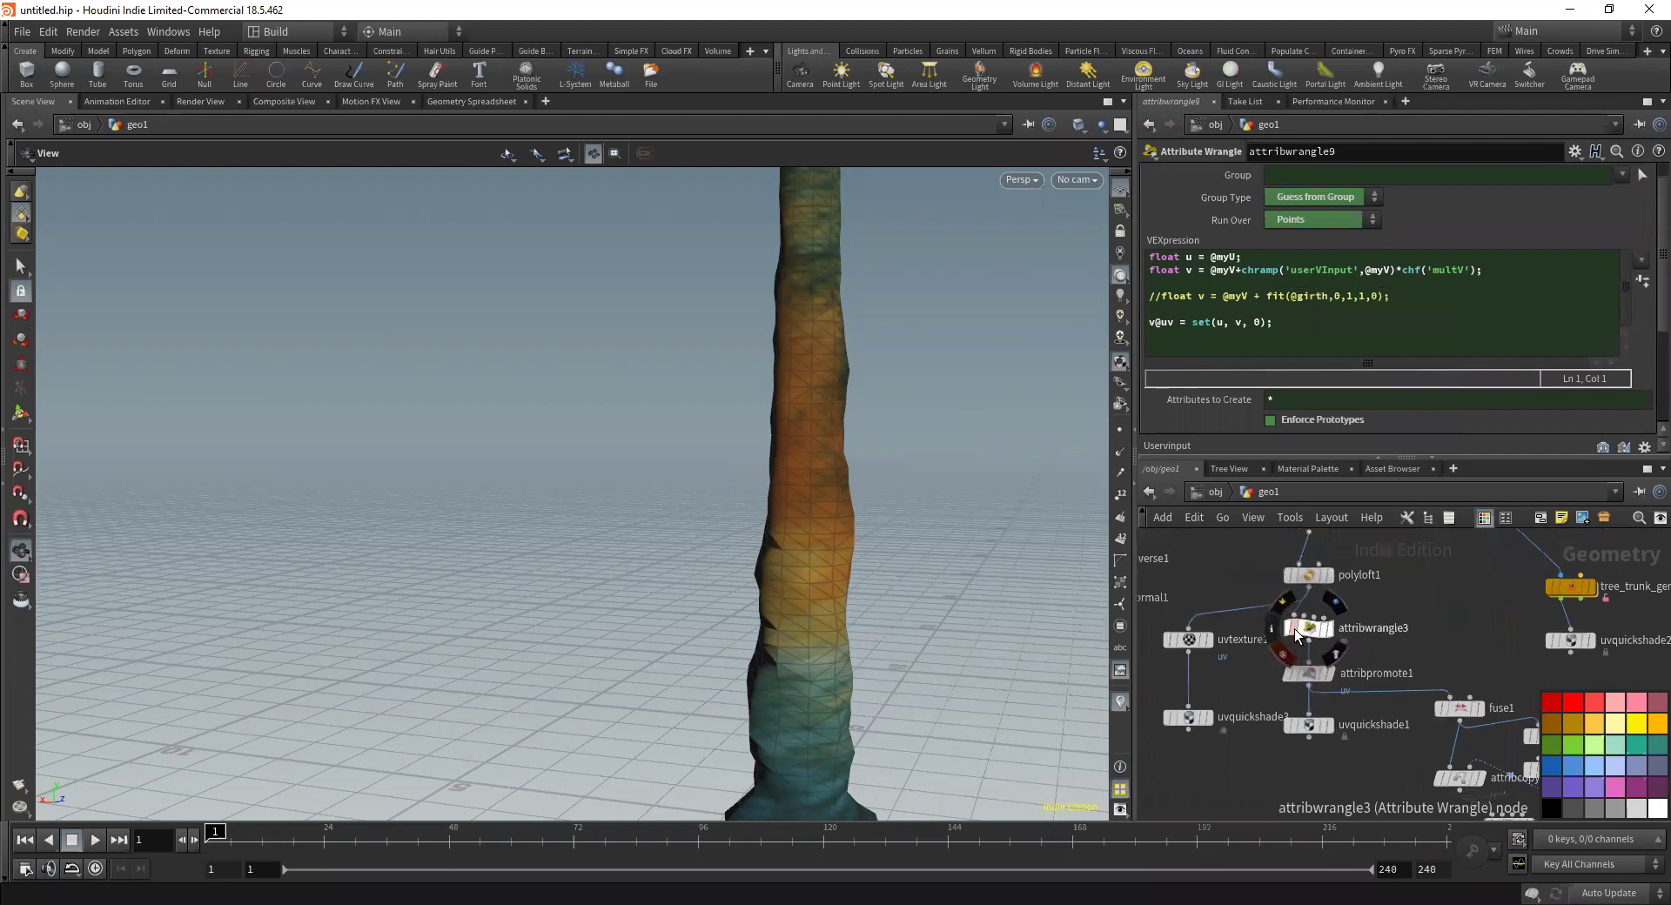
left_click_drag(1251, 642, 1337, 631)
left_click(1398, 611)
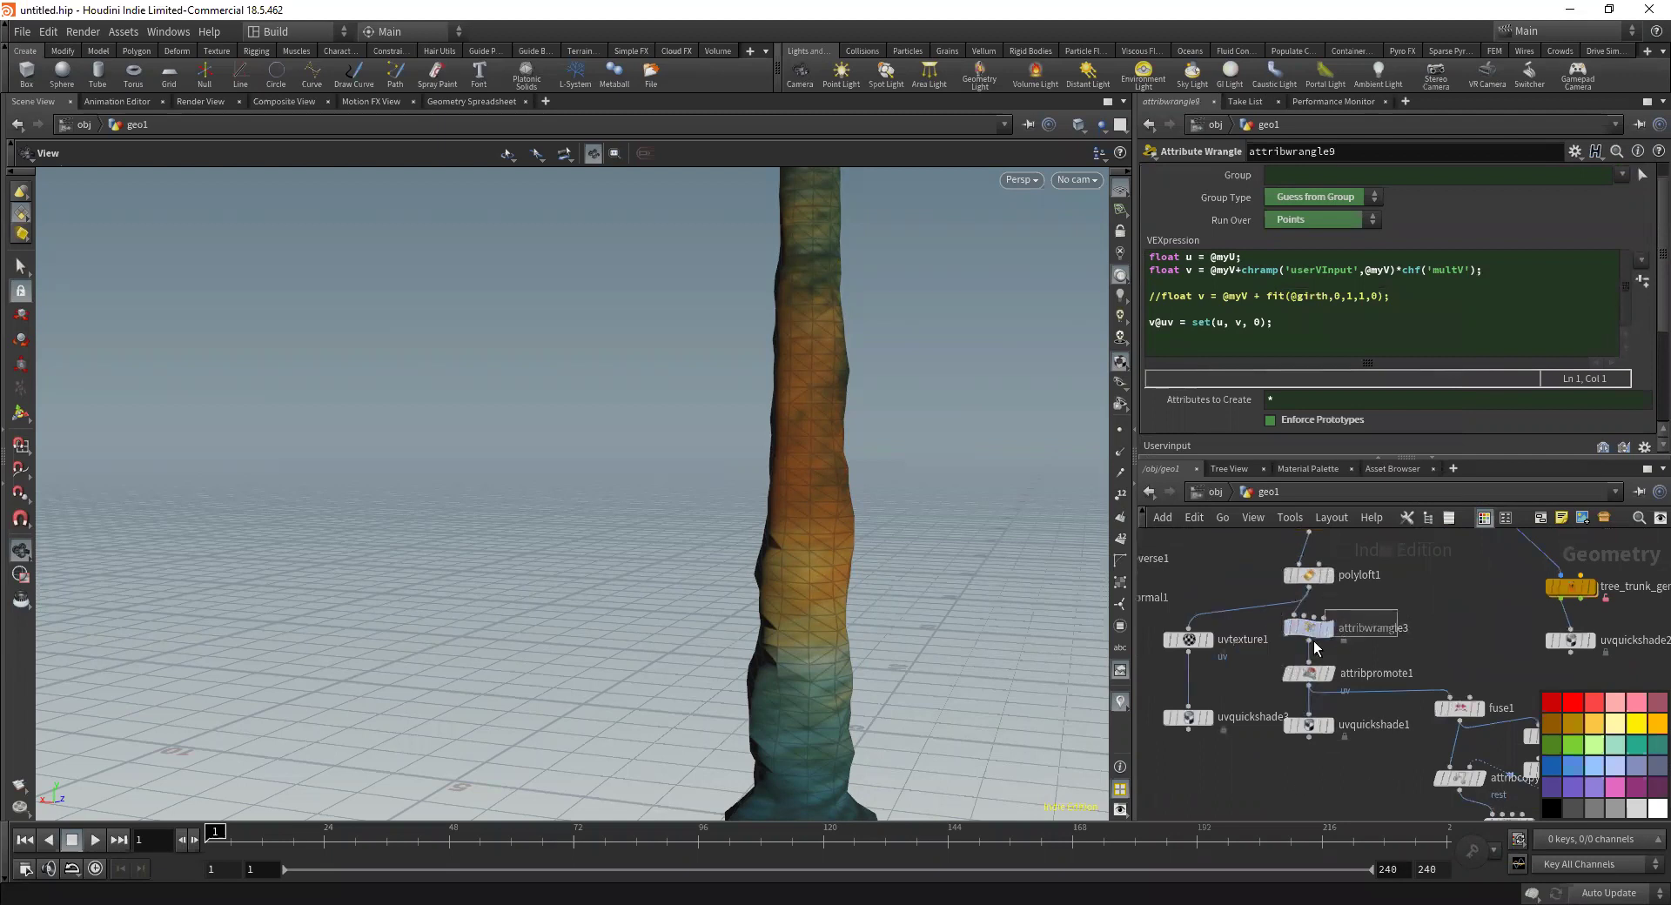
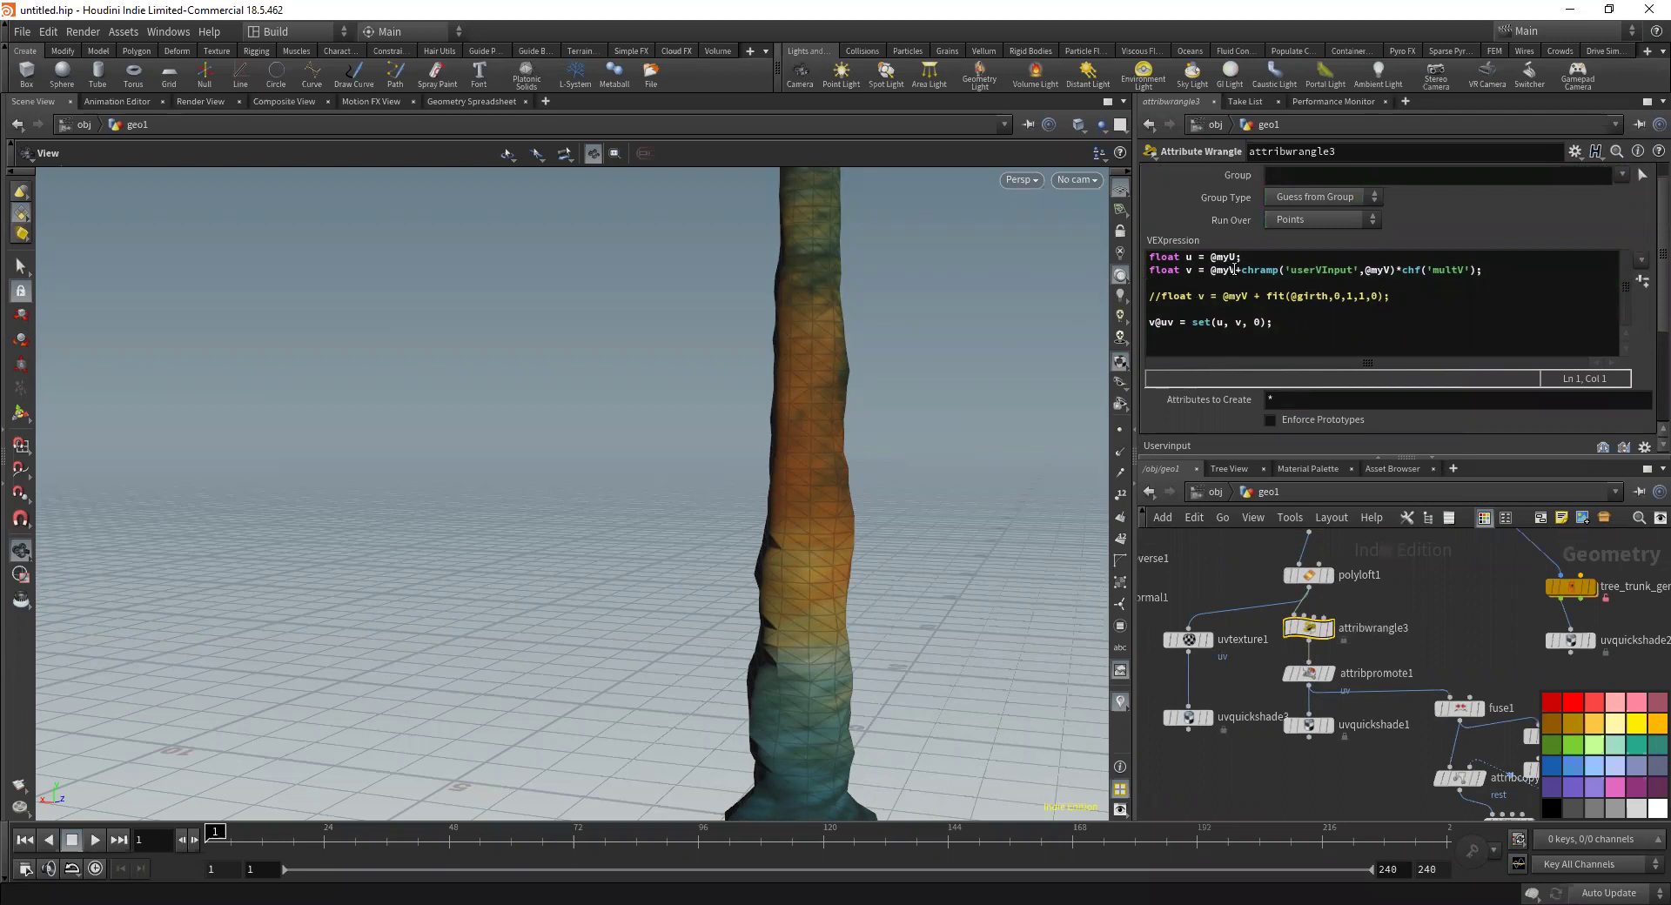
left_click(1151, 269)
type("//")
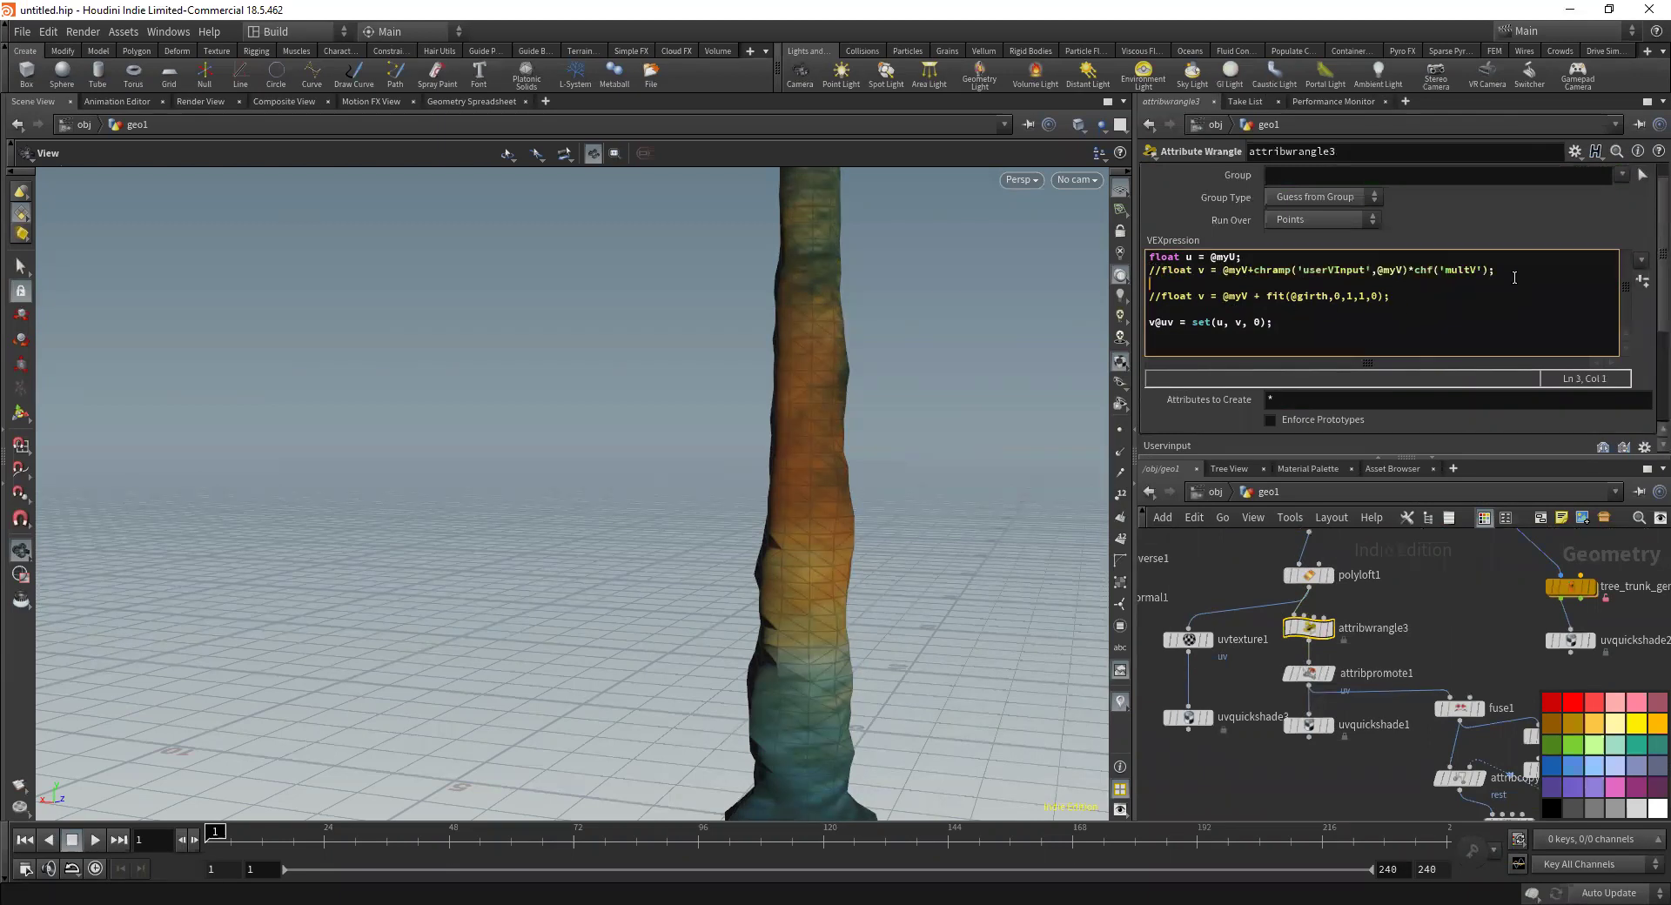
key("Return")
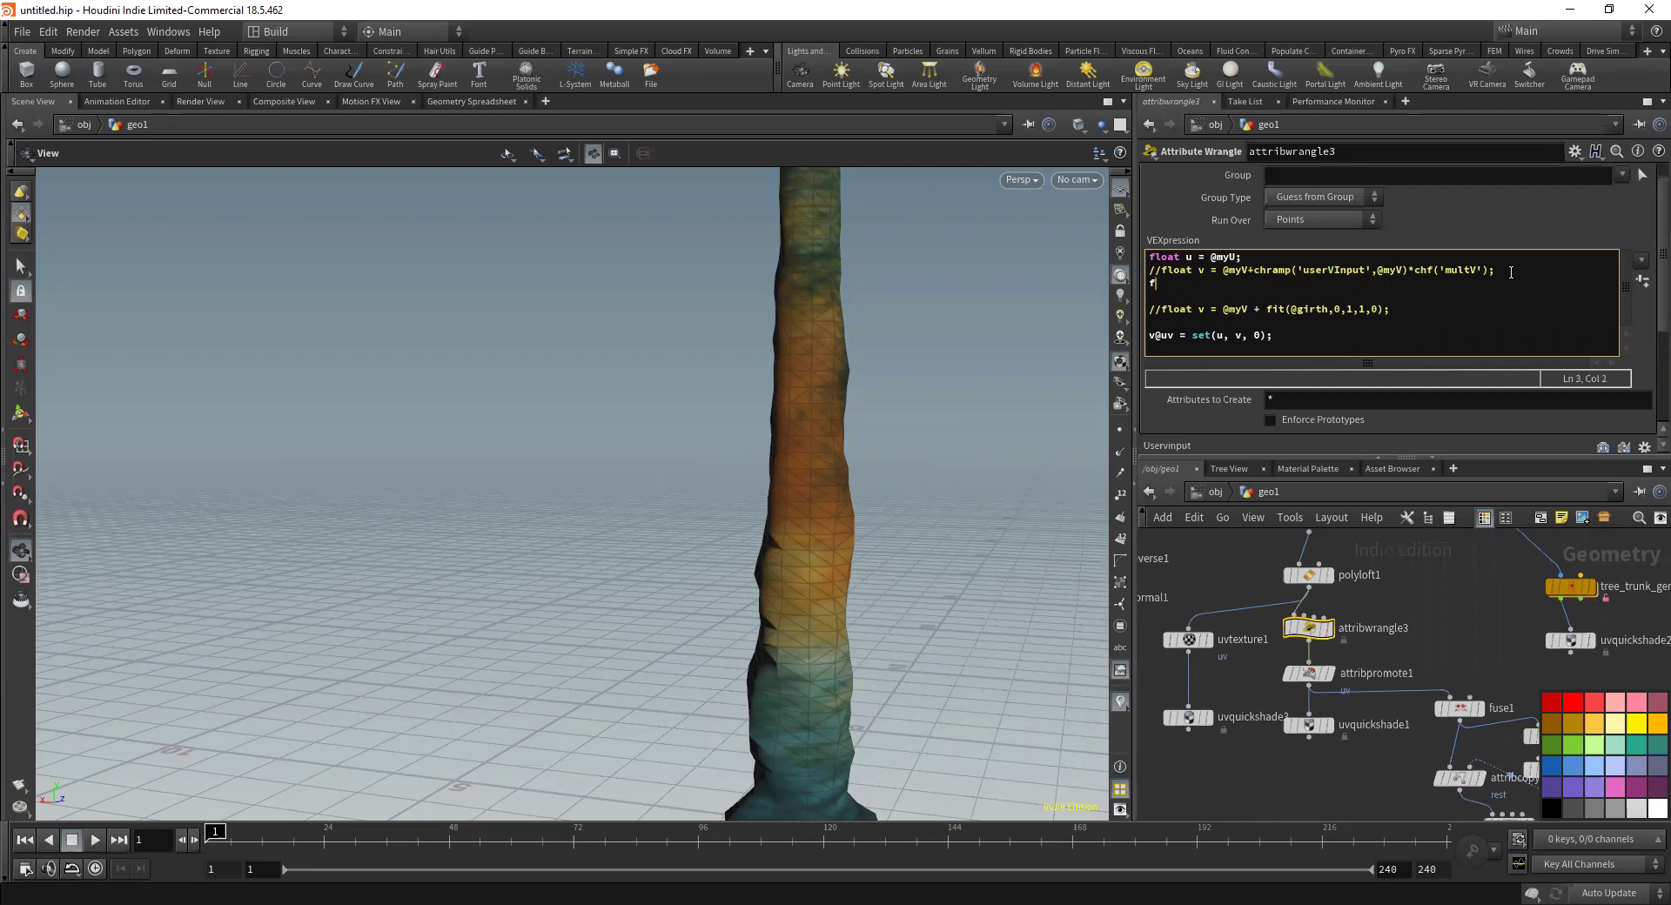
type("fo")
key("BackSpace")
type("lou")
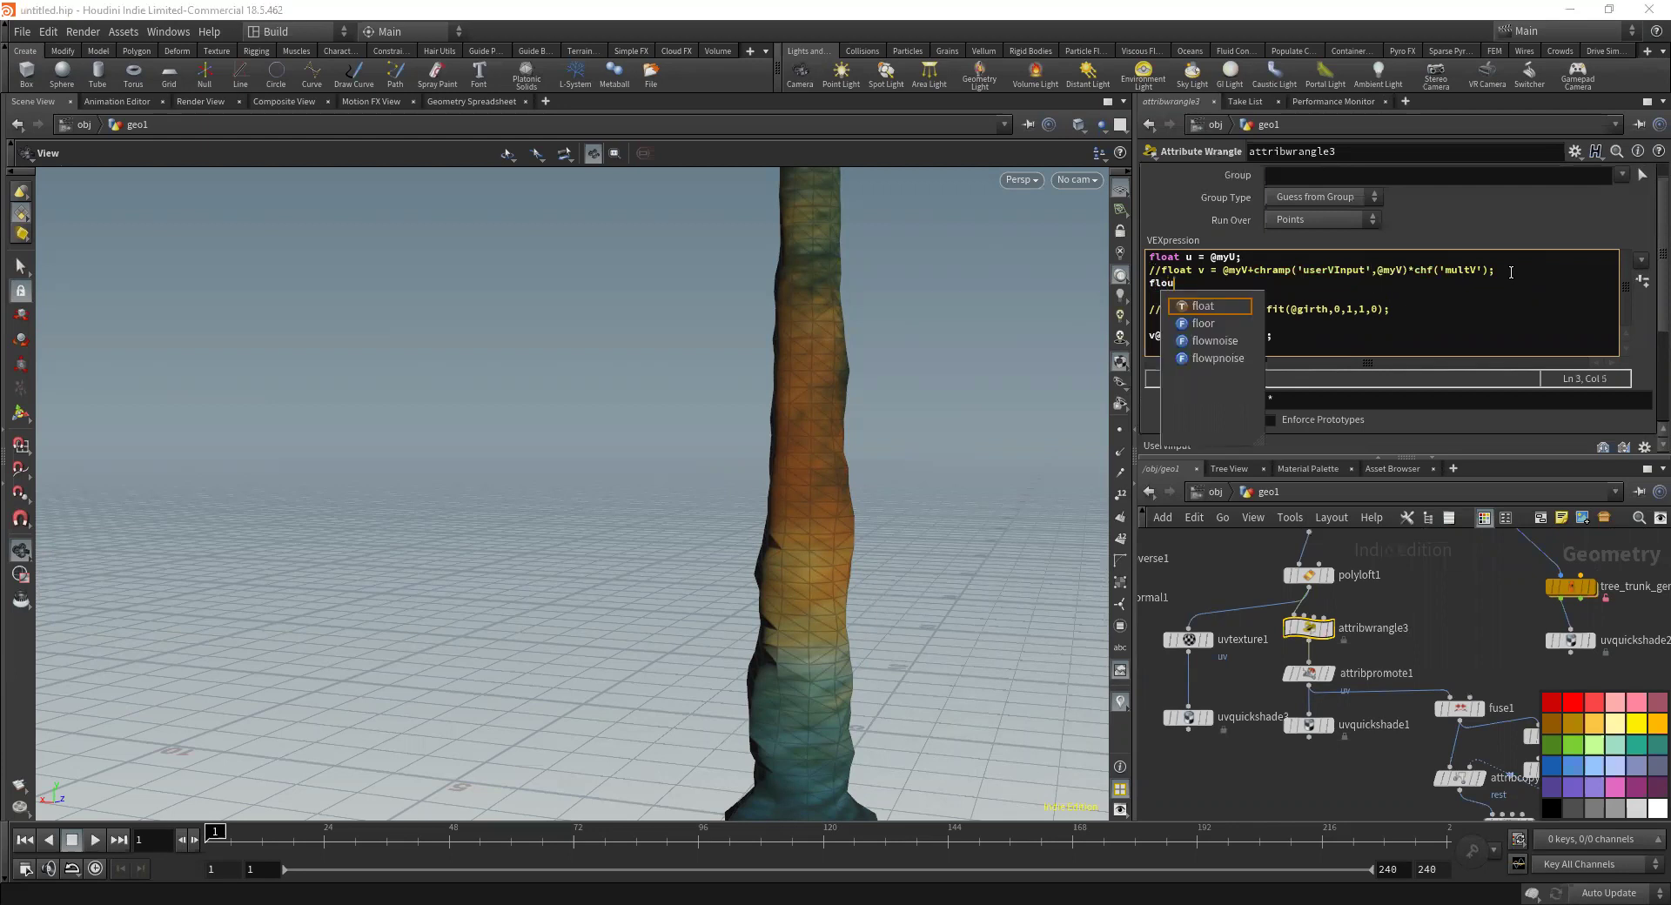
key("BackSpace")
type("at u")
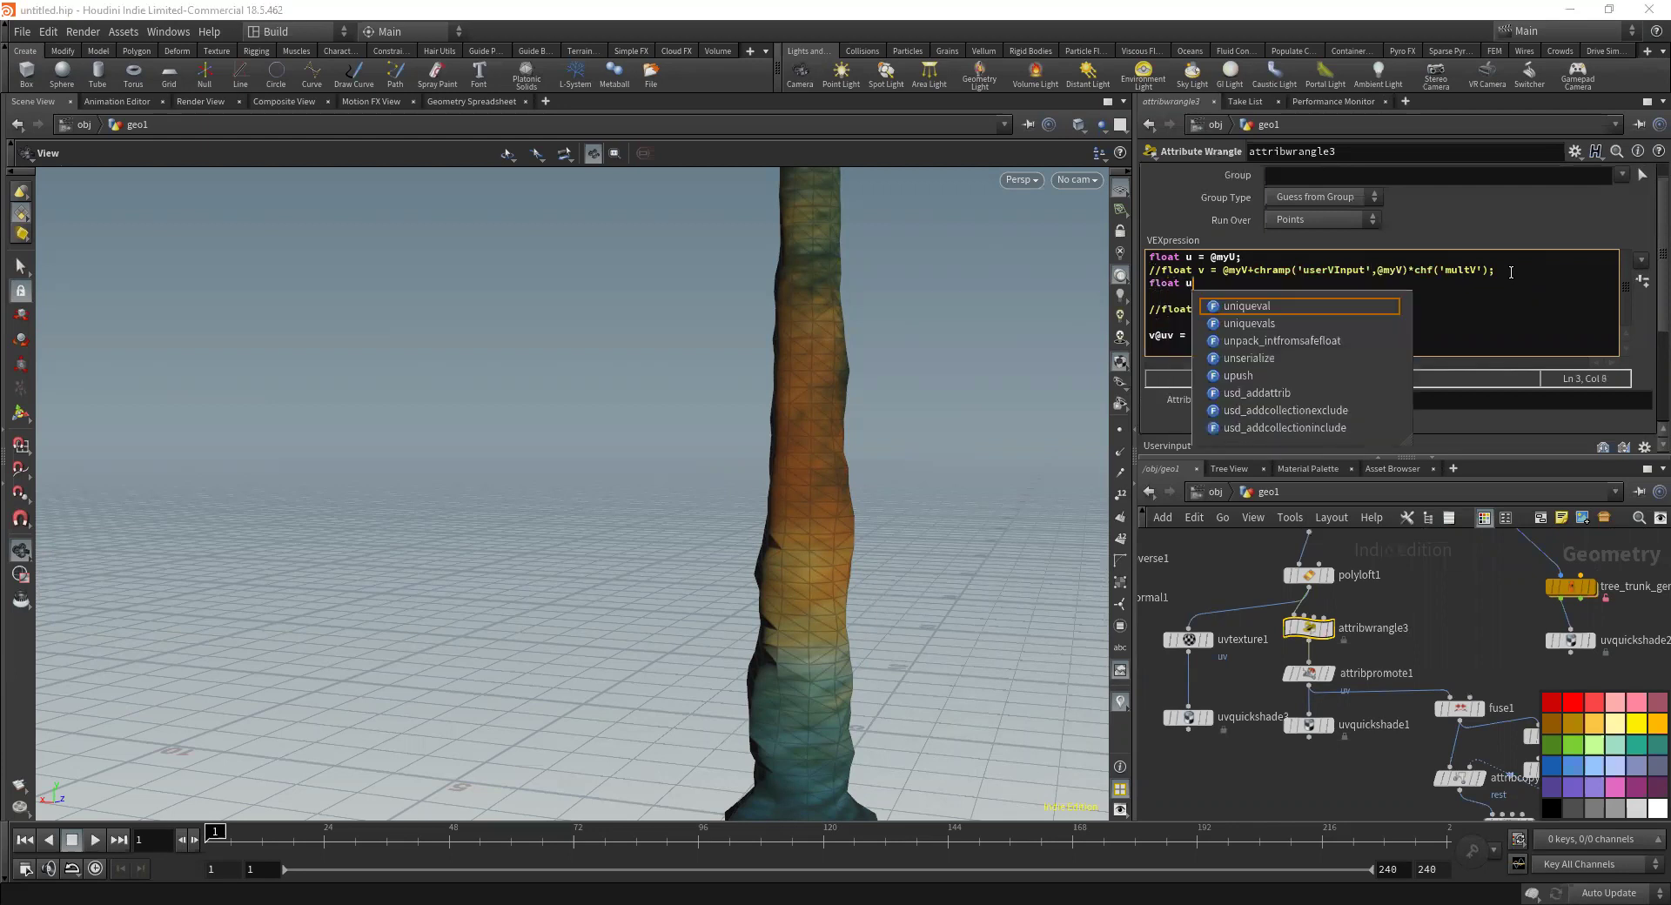
key("BackSpace")
type("v = @myV;")
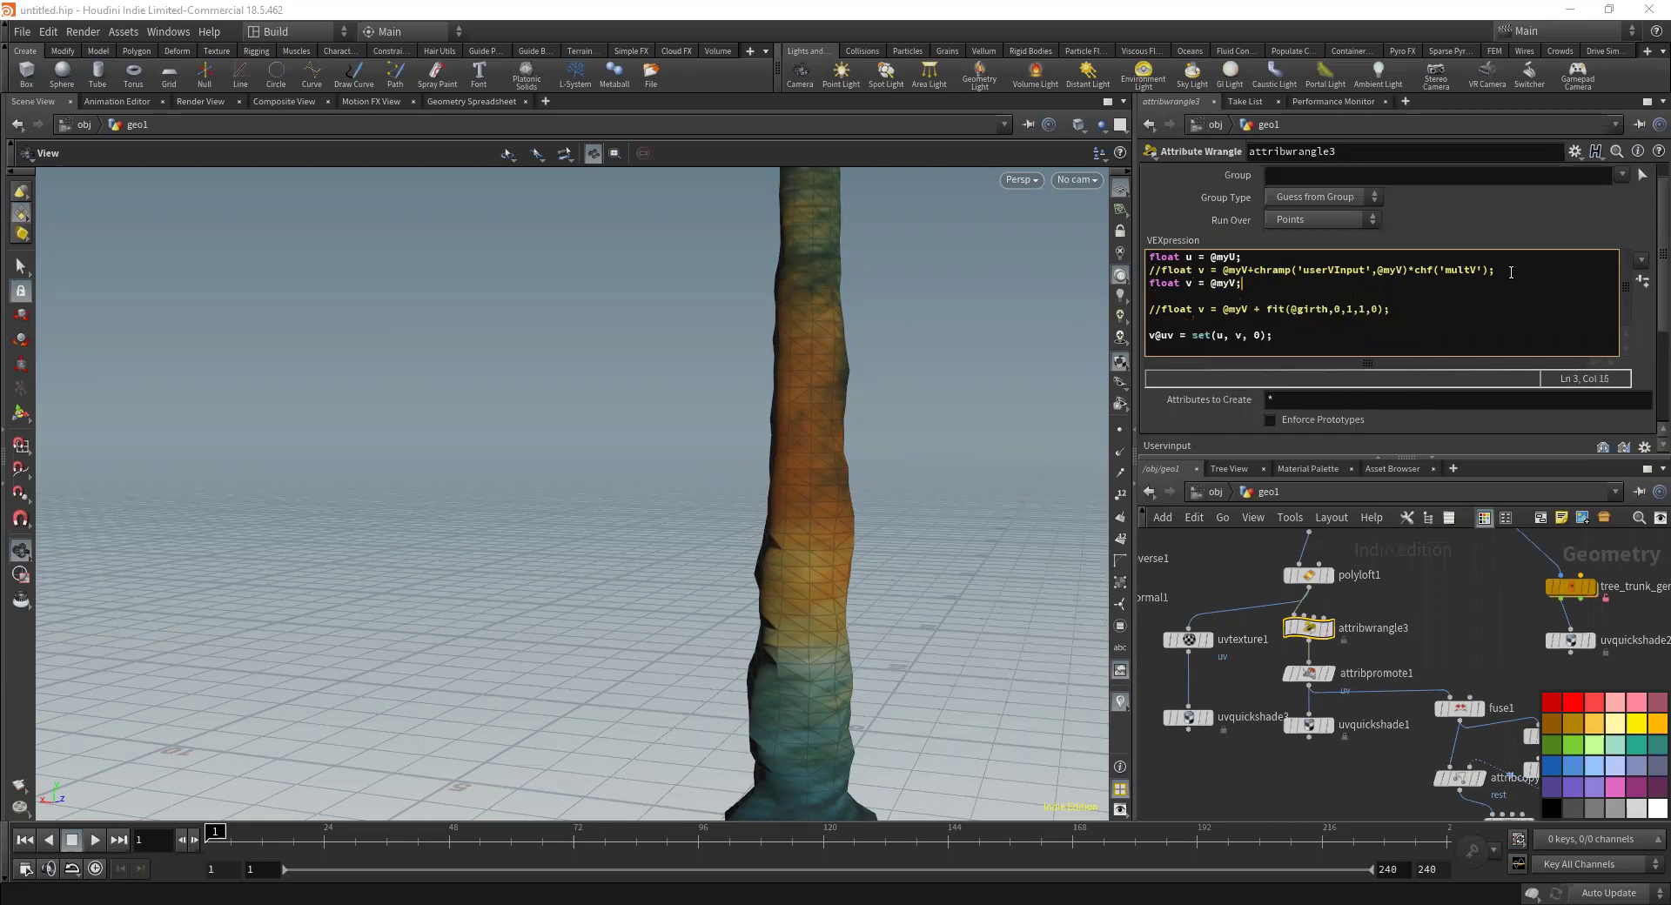
Display attribwrangle3, uvquickshade1 and the quick shade under uvtexture1 in turn to compare the trunk's UV checker patterns
left_click_drag(861, 481, 687, 531)
left_click(1330, 627)
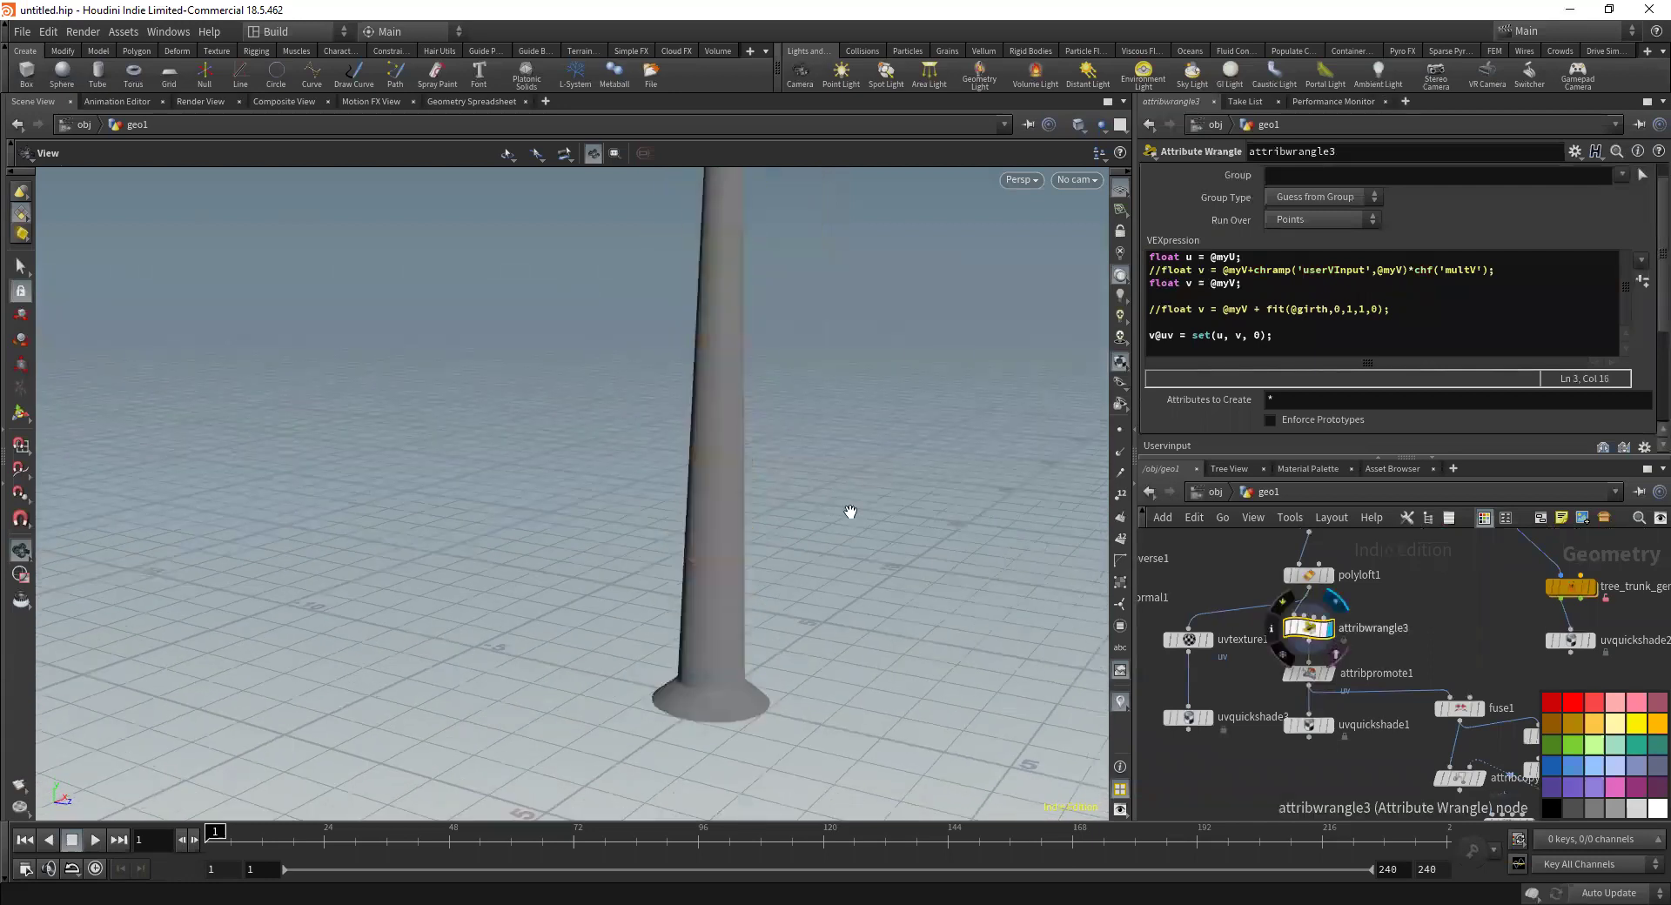
left_click(1331, 724)
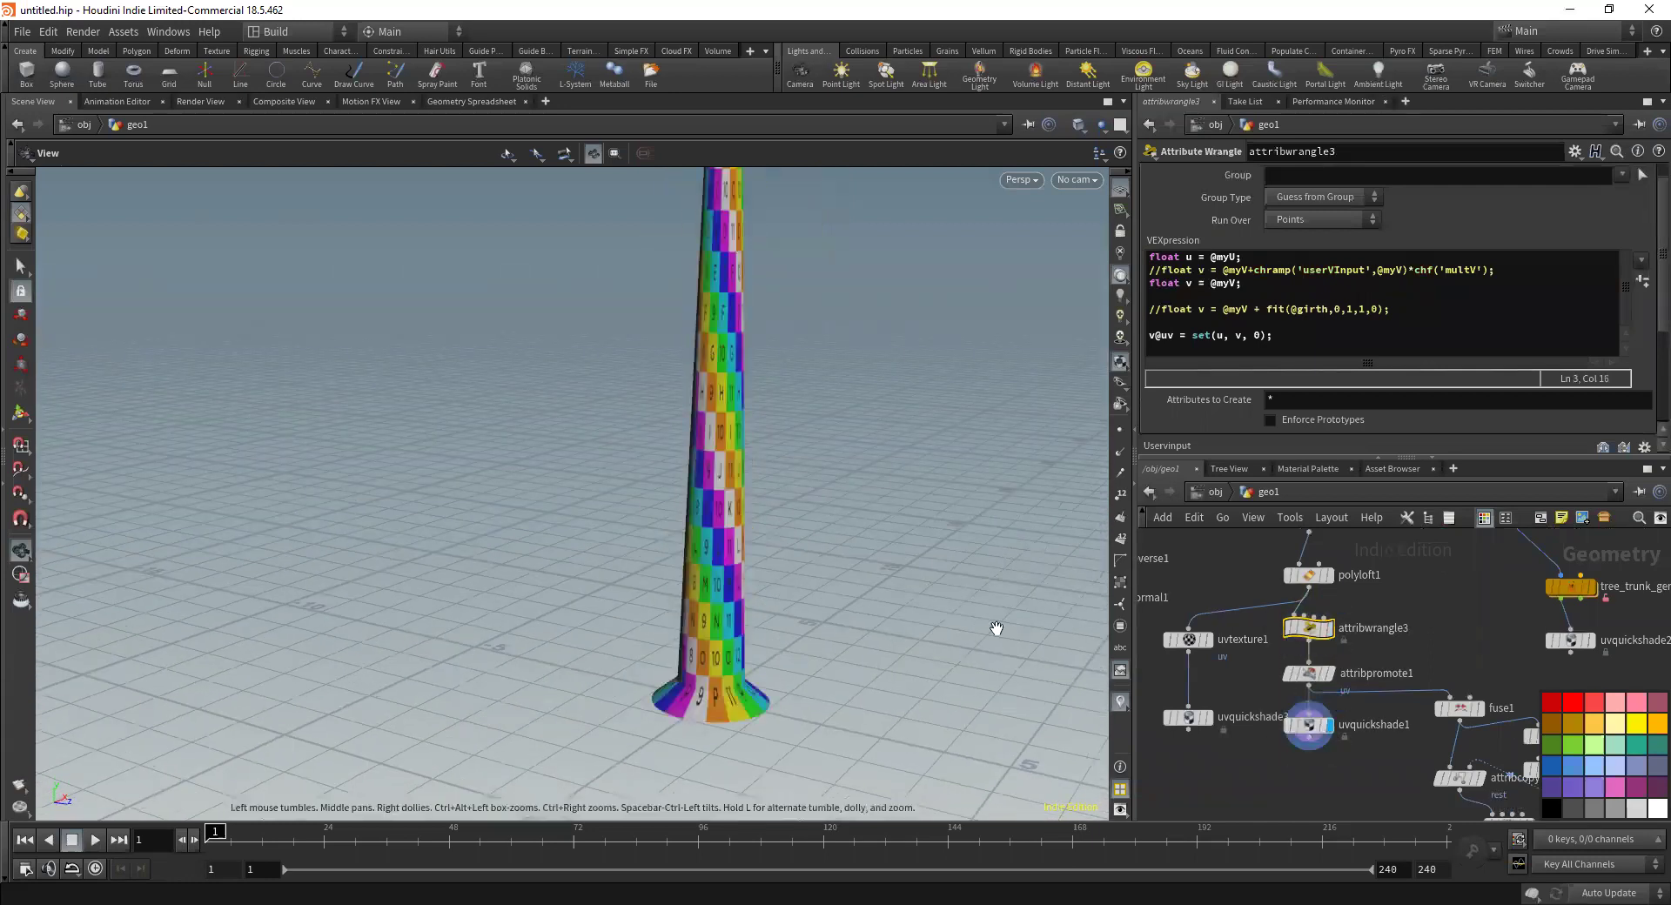
left_click(1207, 720)
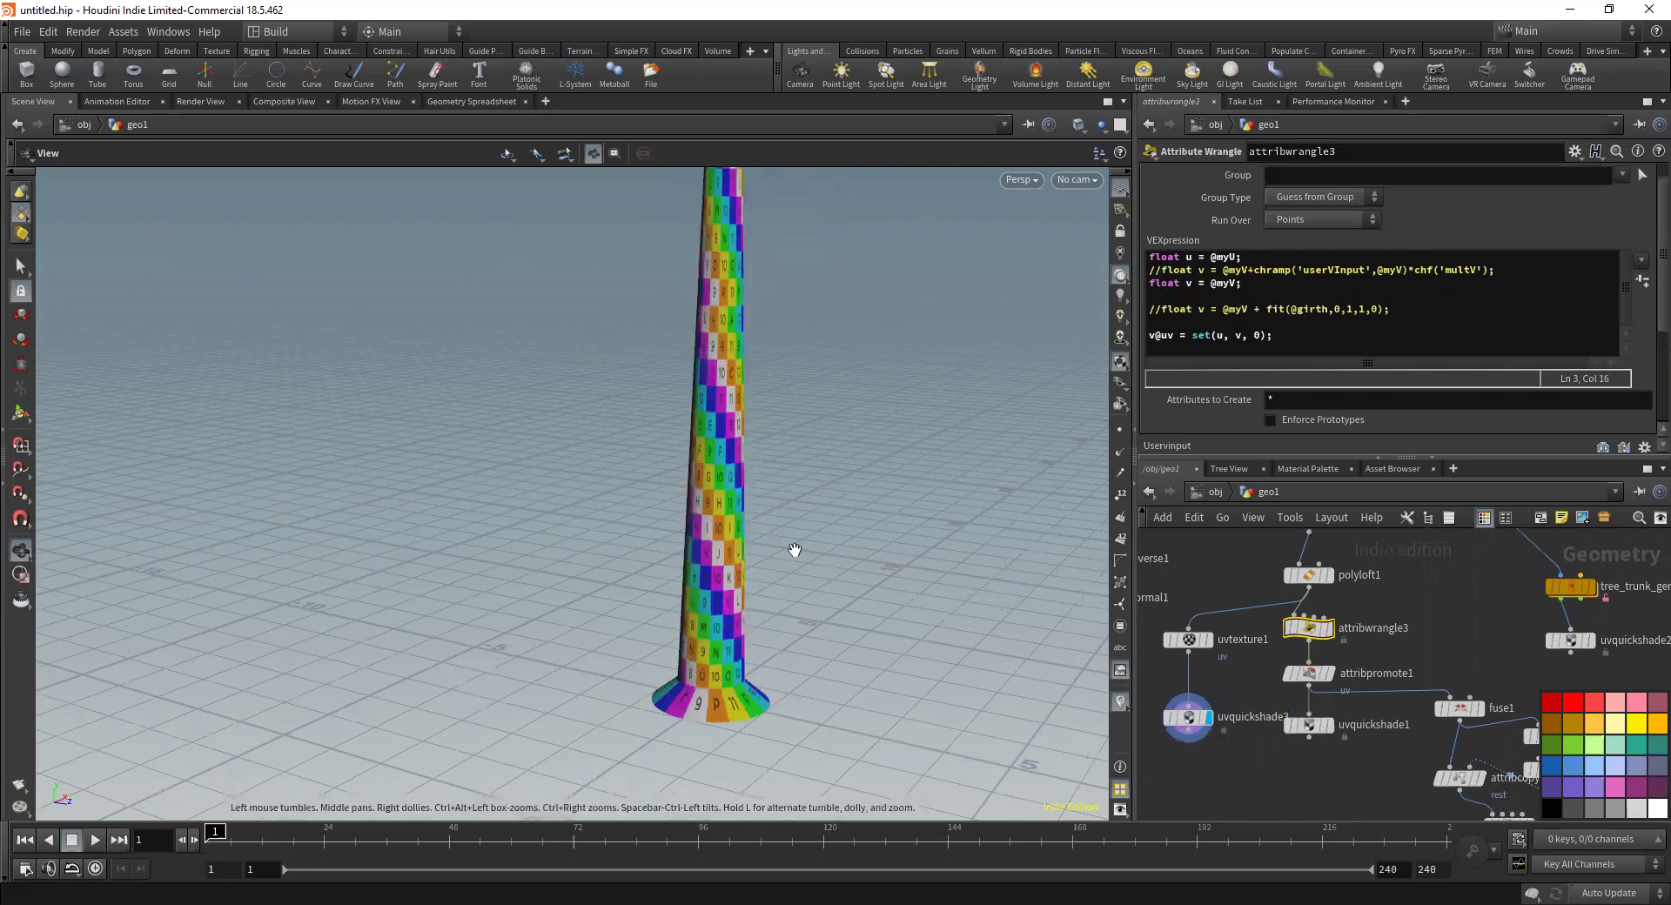
left_click_drag(790, 548, 888, 530)
Display uvquickshade4 and uvquickshade8 in turn to compare the textured high- and low-resolution trunks
middle_click_drag(1320, 681, 1261, 604)
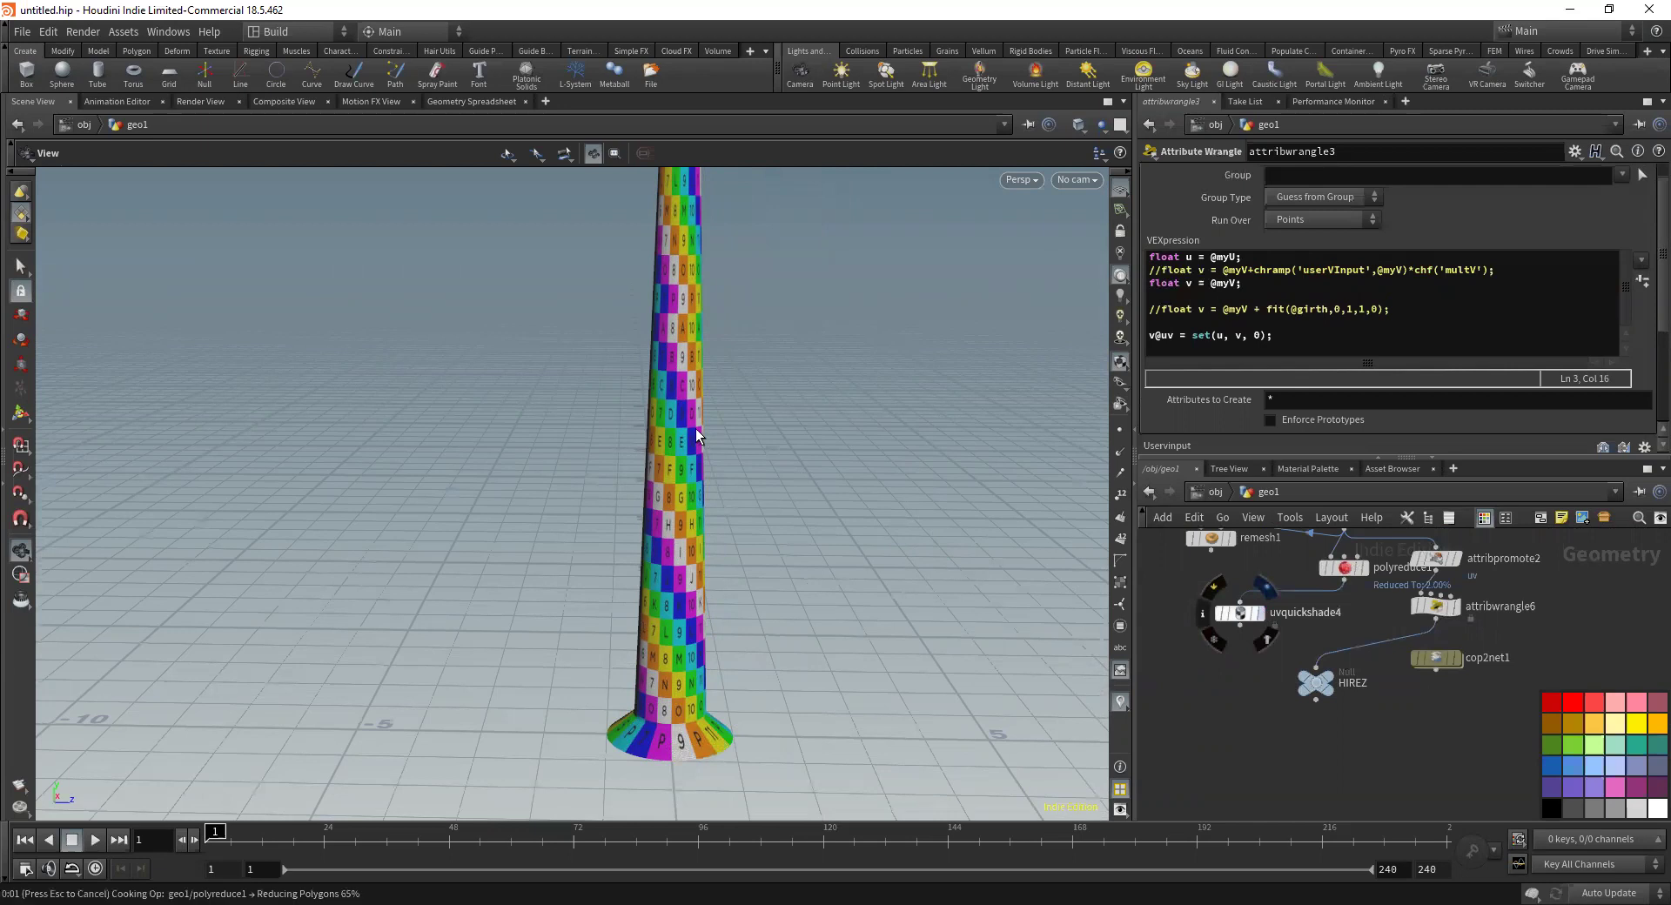
left_click(1264, 589)
left_click_drag(880, 493, 1030, 503)
scroll(1304, 686, "down", 5)
middle_click_drag(1304, 686, 1245, 667)
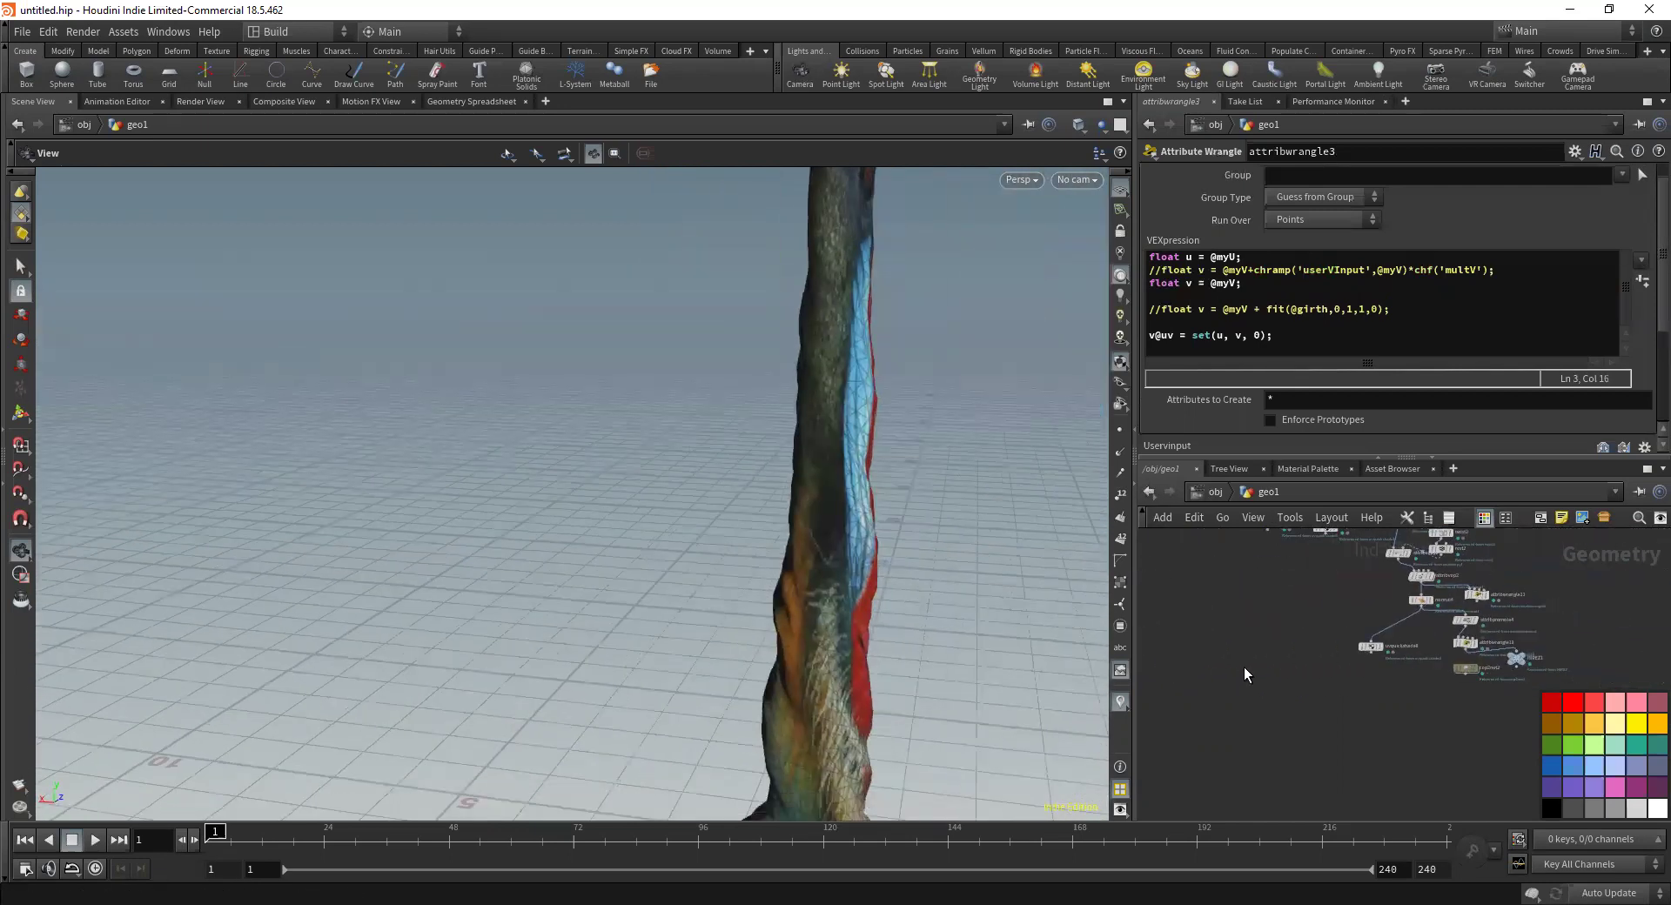
scroll(1435, 657, "up", 3)
left_click(1342, 640)
left_click_drag(748, 488, 447, 470)
middle_click_drag(1341, 618, 1314, 711)
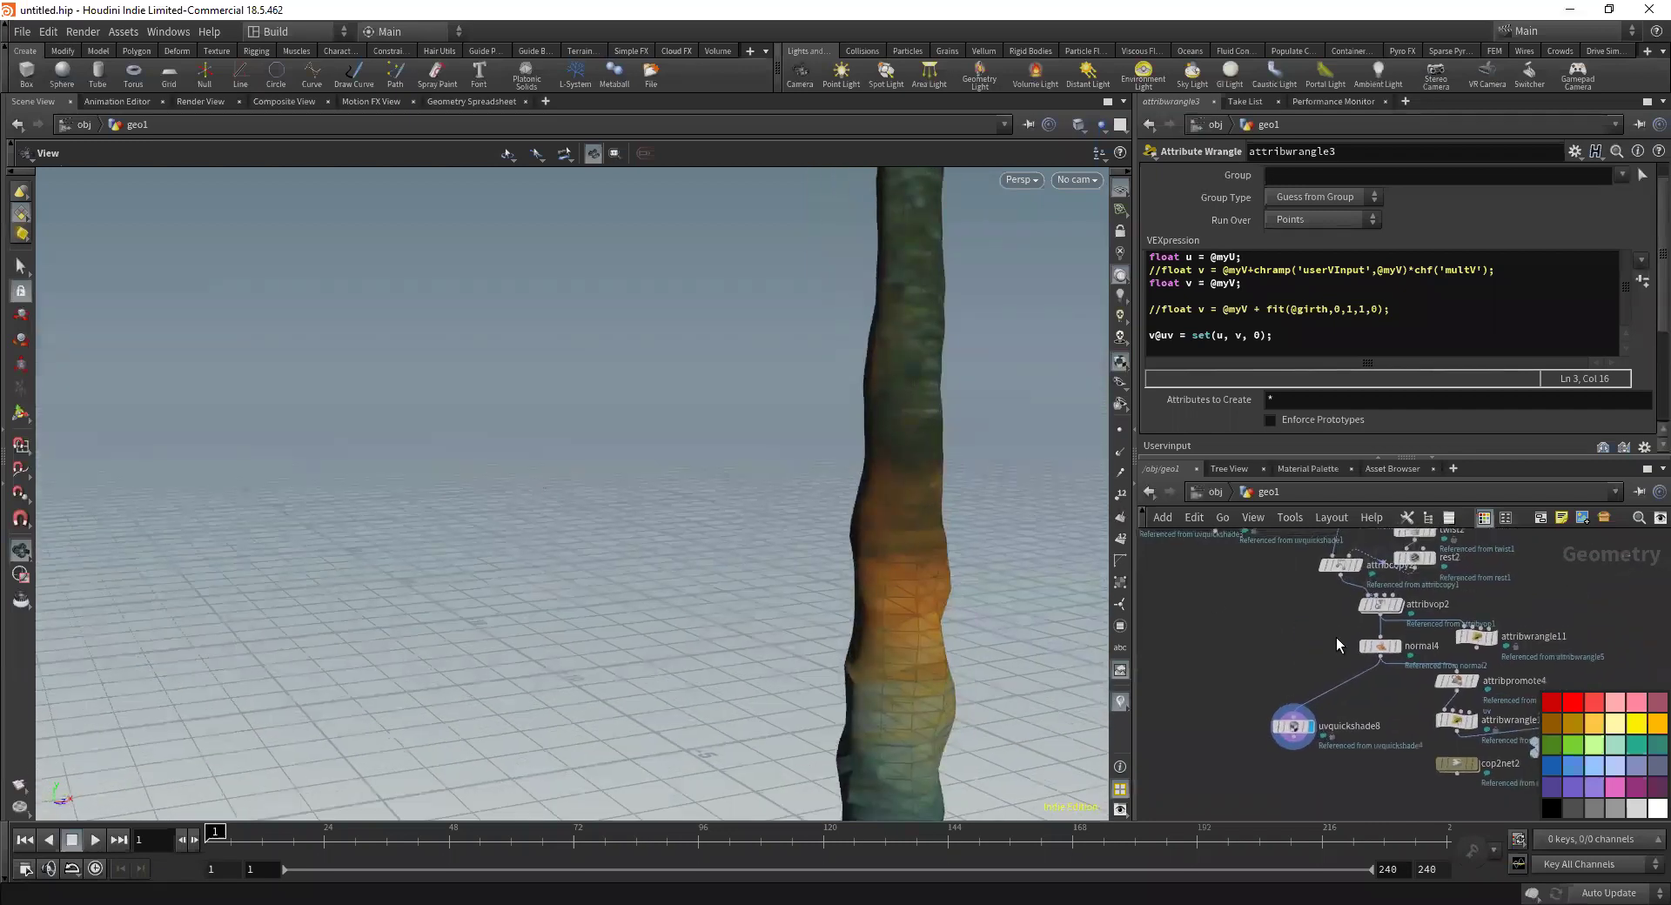
Switch the viewport to the UV view and display attribwrangle9 to examine its UV layout and VEXpression
left_click(1021, 180)
mouse_move(1109, 222)
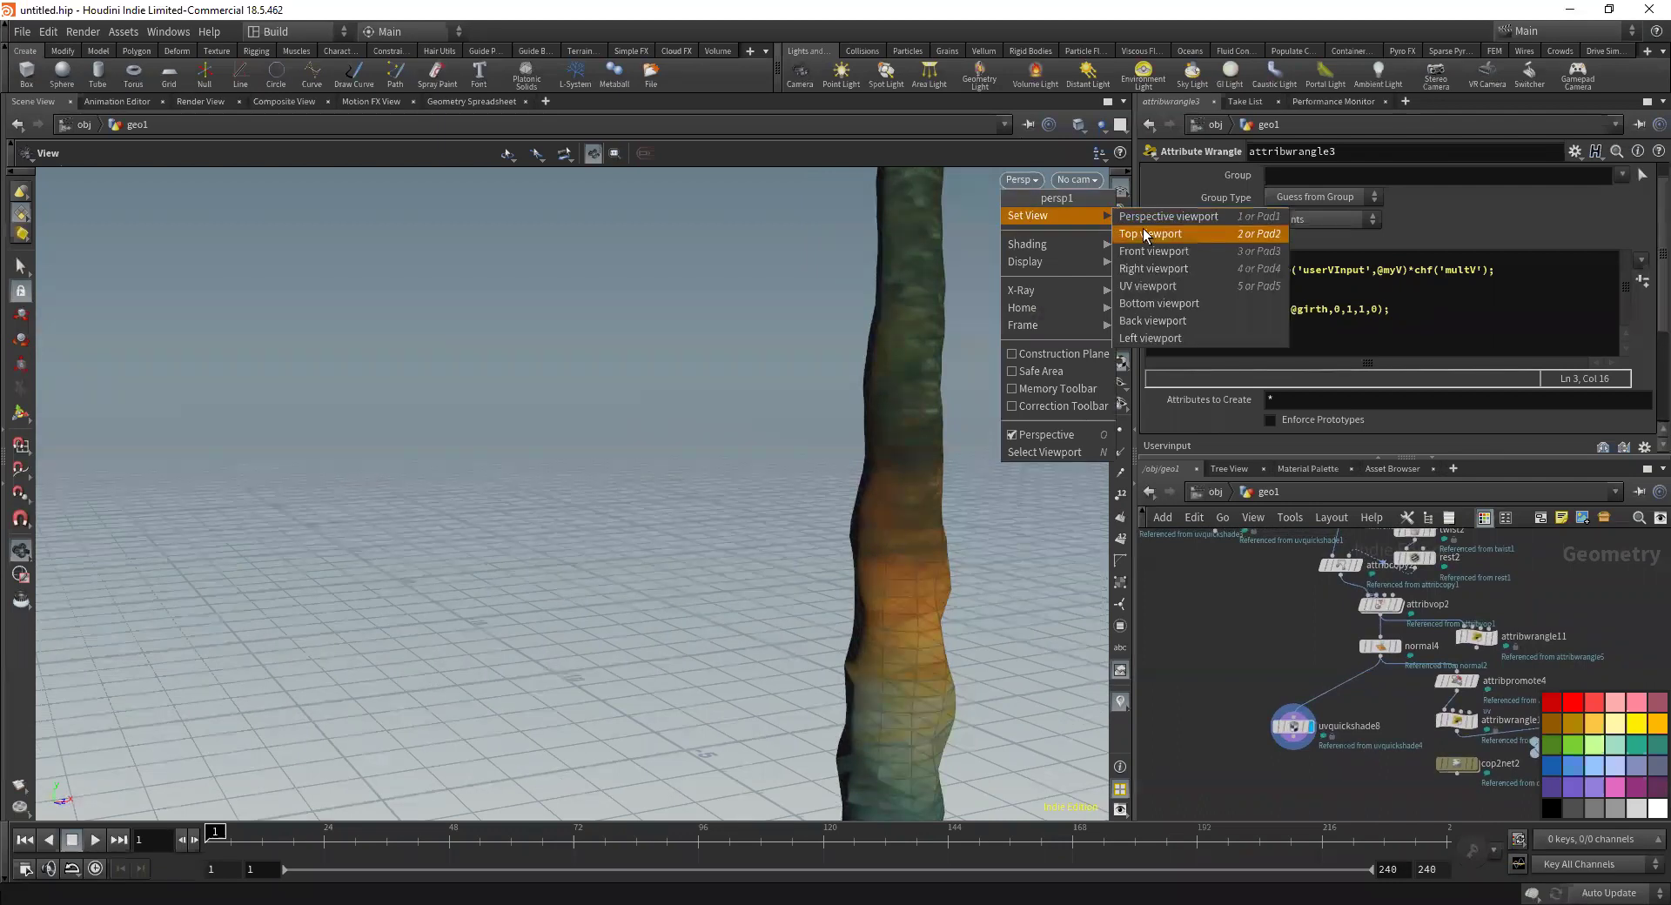
key("Return")
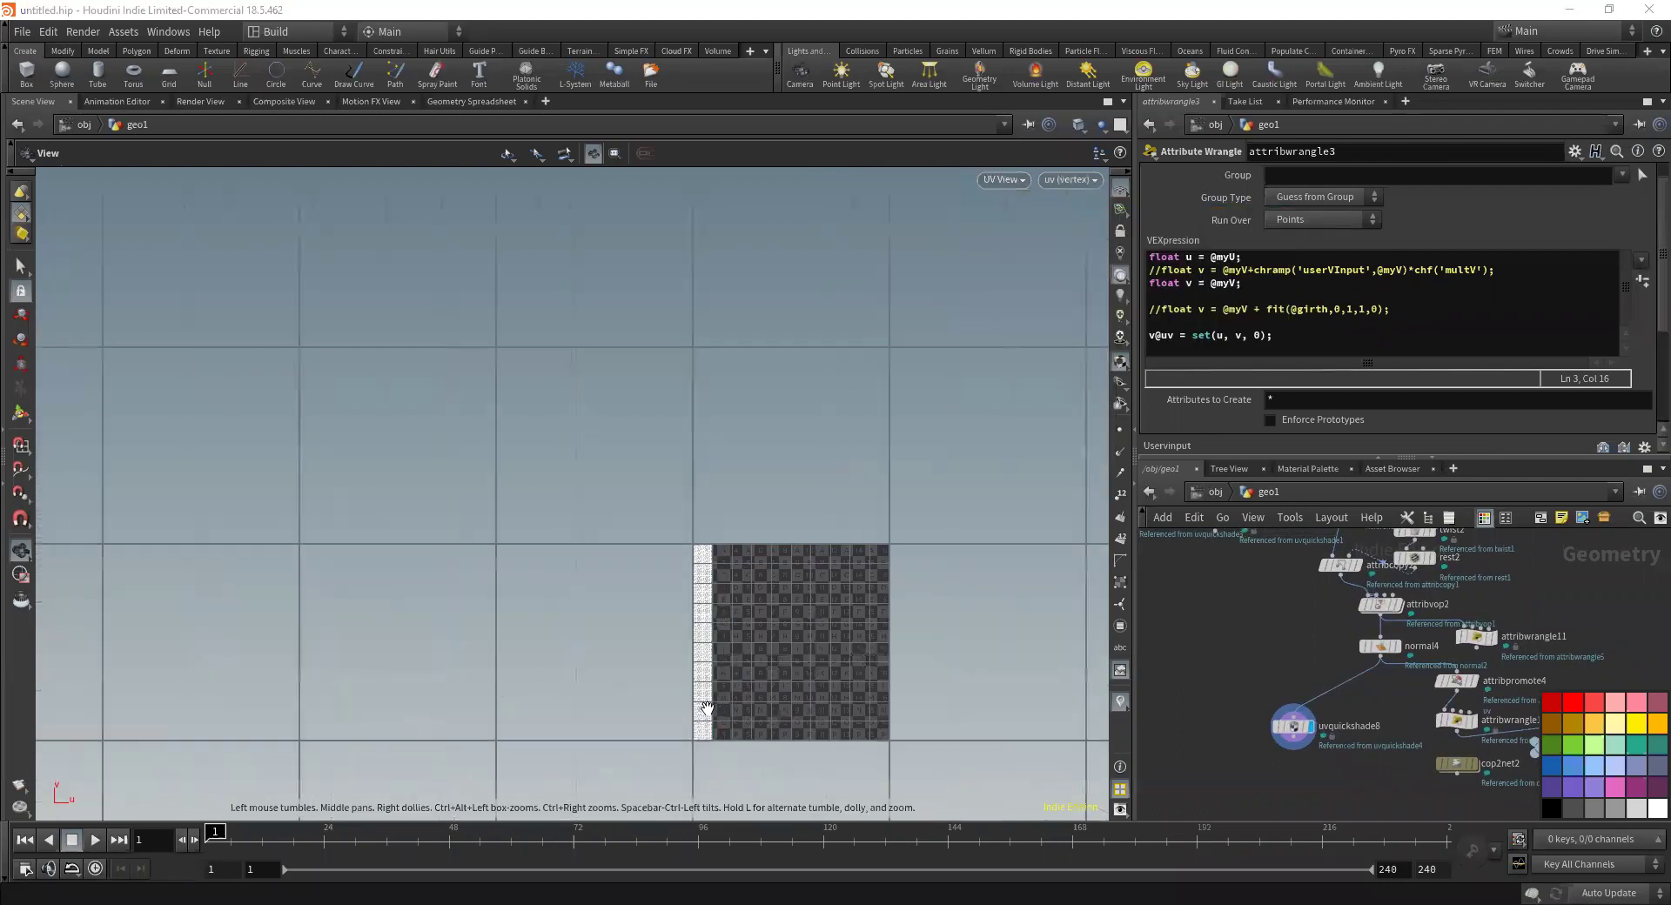
middle_click_drag(1300, 611, 1394, 763)
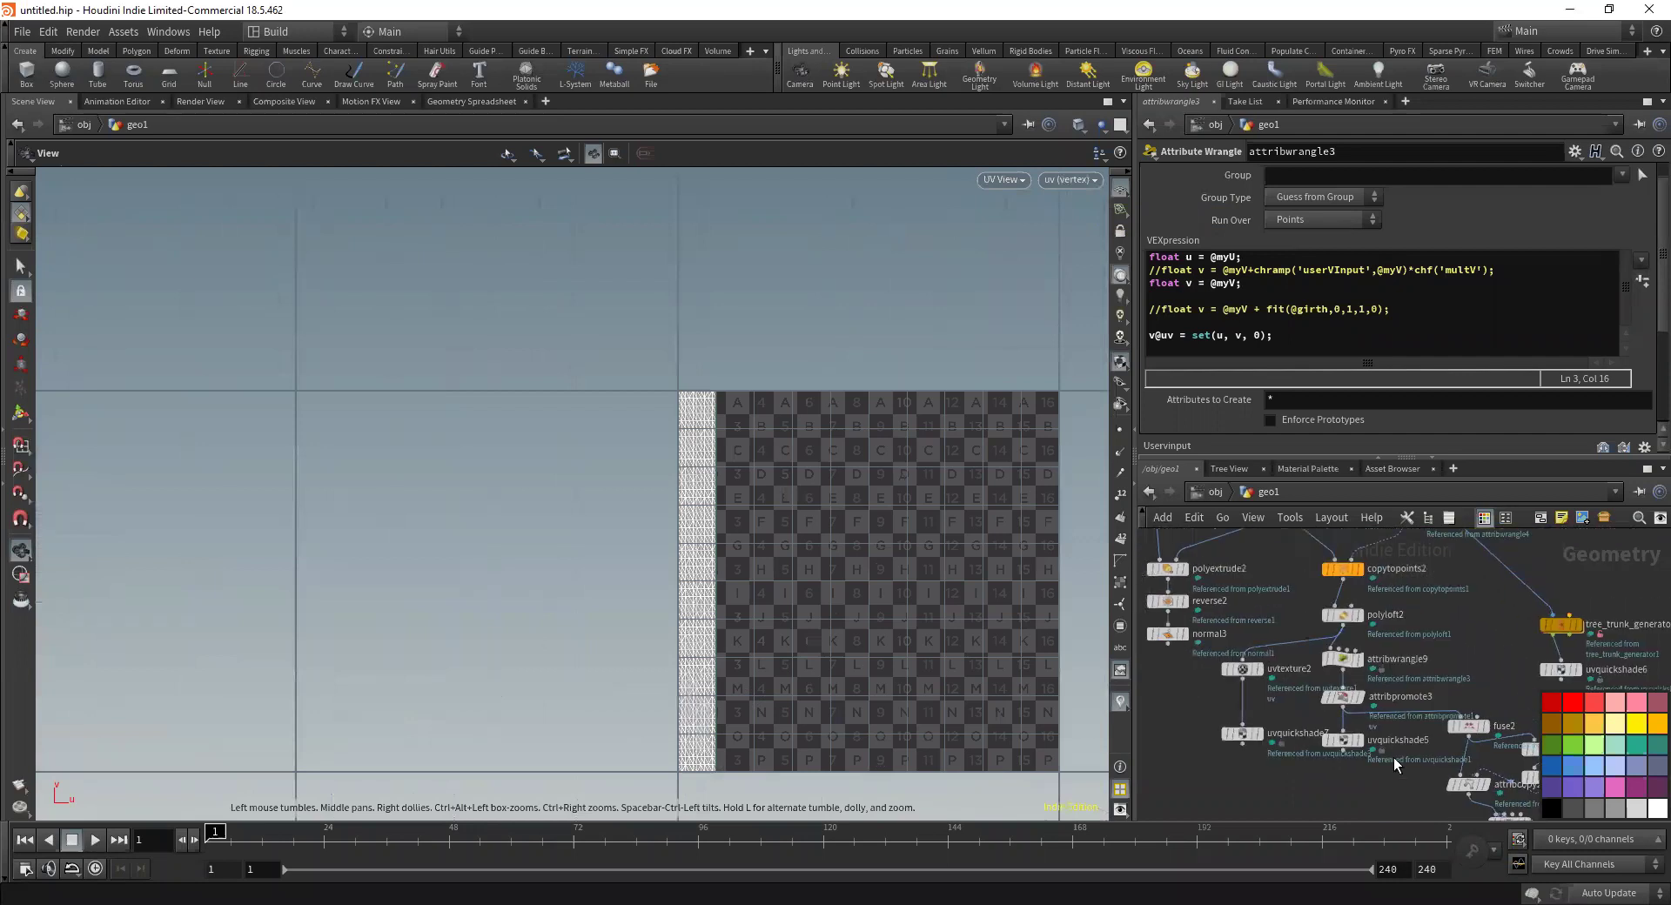
scroll(1364, 625, "up", 3)
left_click(1362, 622)
left_click(1356, 679)
left_click(1345, 688)
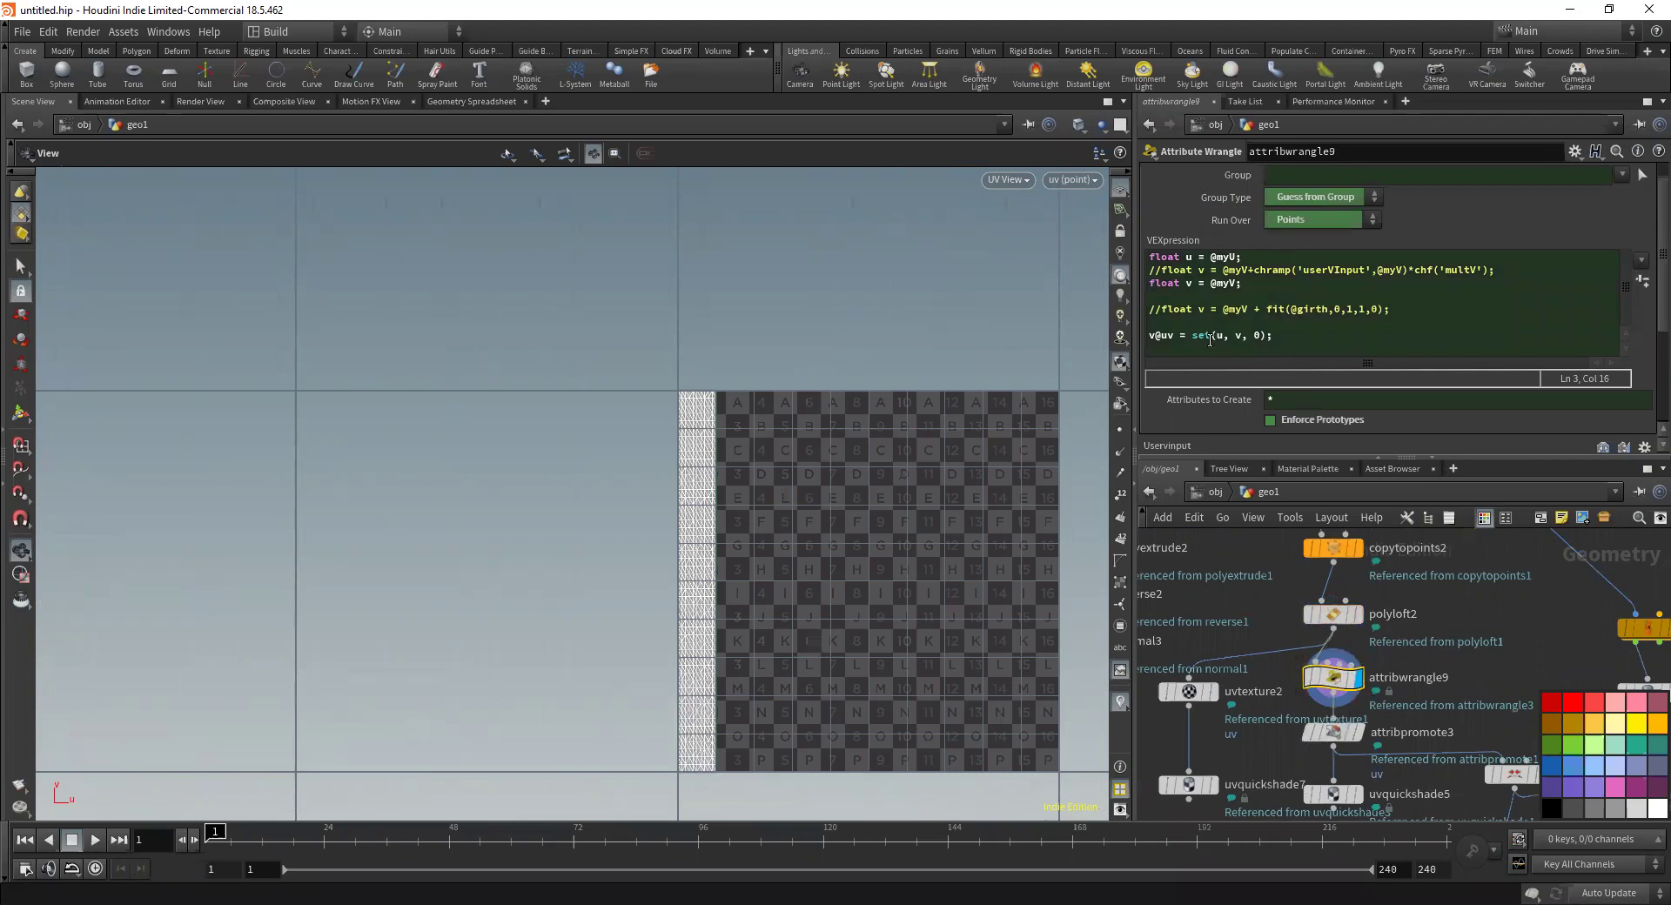
Trace the nodes upstream of attribwrangle9 and examine attribwrangle8's myU VEXpression and Get Point Number parameter
scroll(1271, 609, "down", 3)
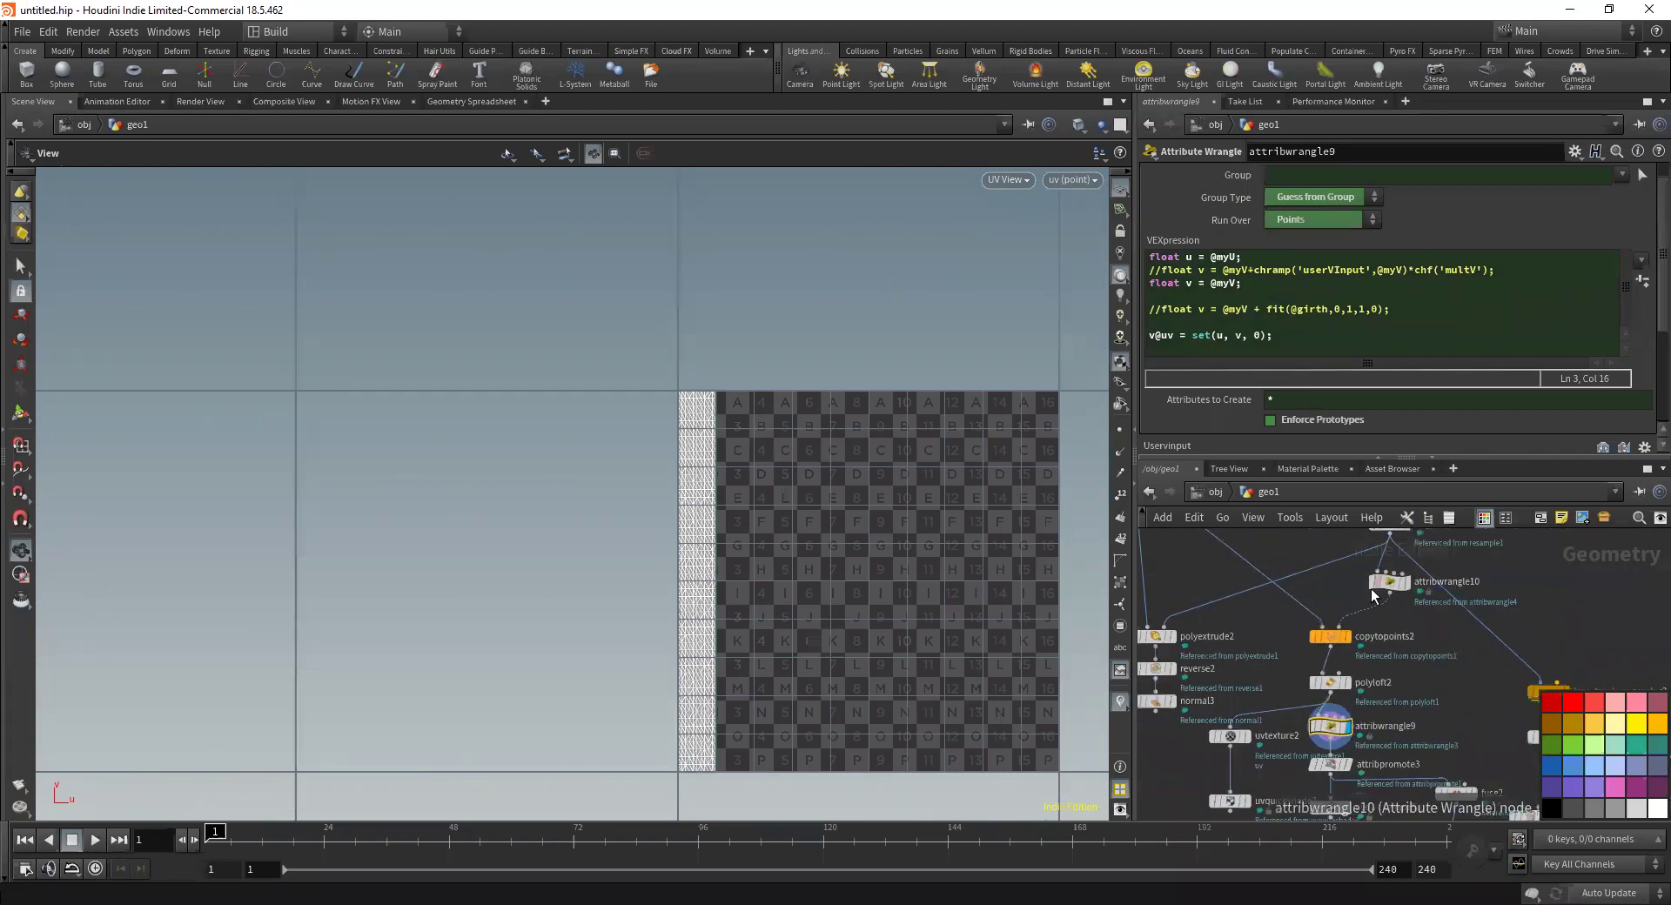
middle_click_drag(1373, 595, 1360, 651)
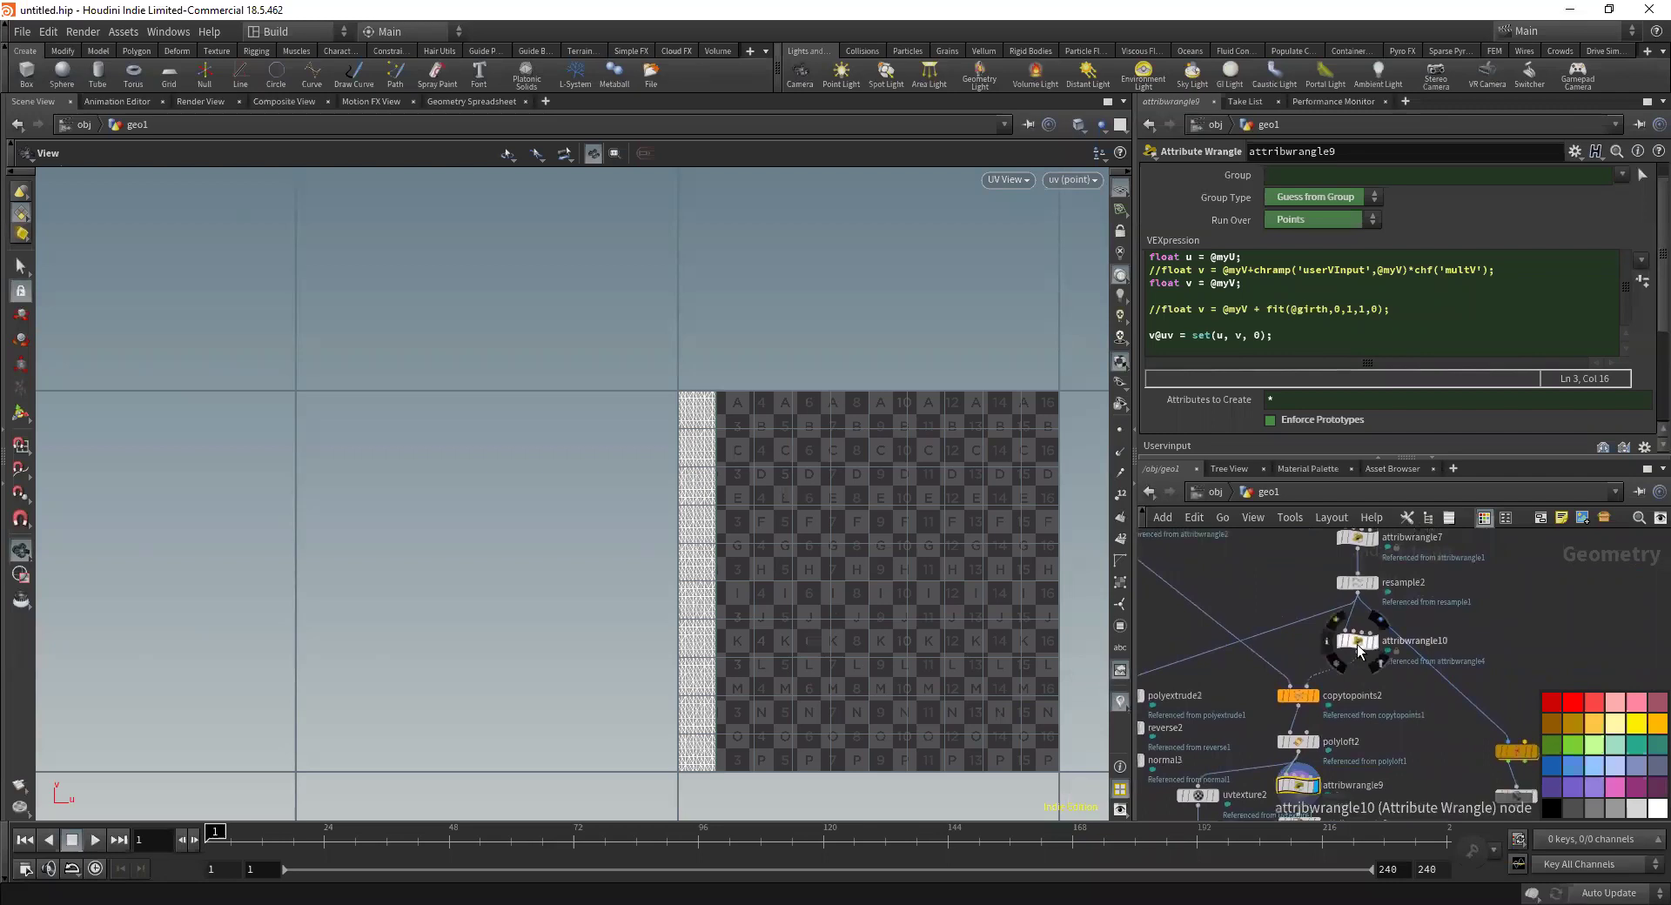
left_click(1359, 648)
middle_click_drag(1309, 576, 1482, 629)
left_click(1407, 599)
left_click(1285, 604)
middle_click_drag(1256, 620, 1240, 571)
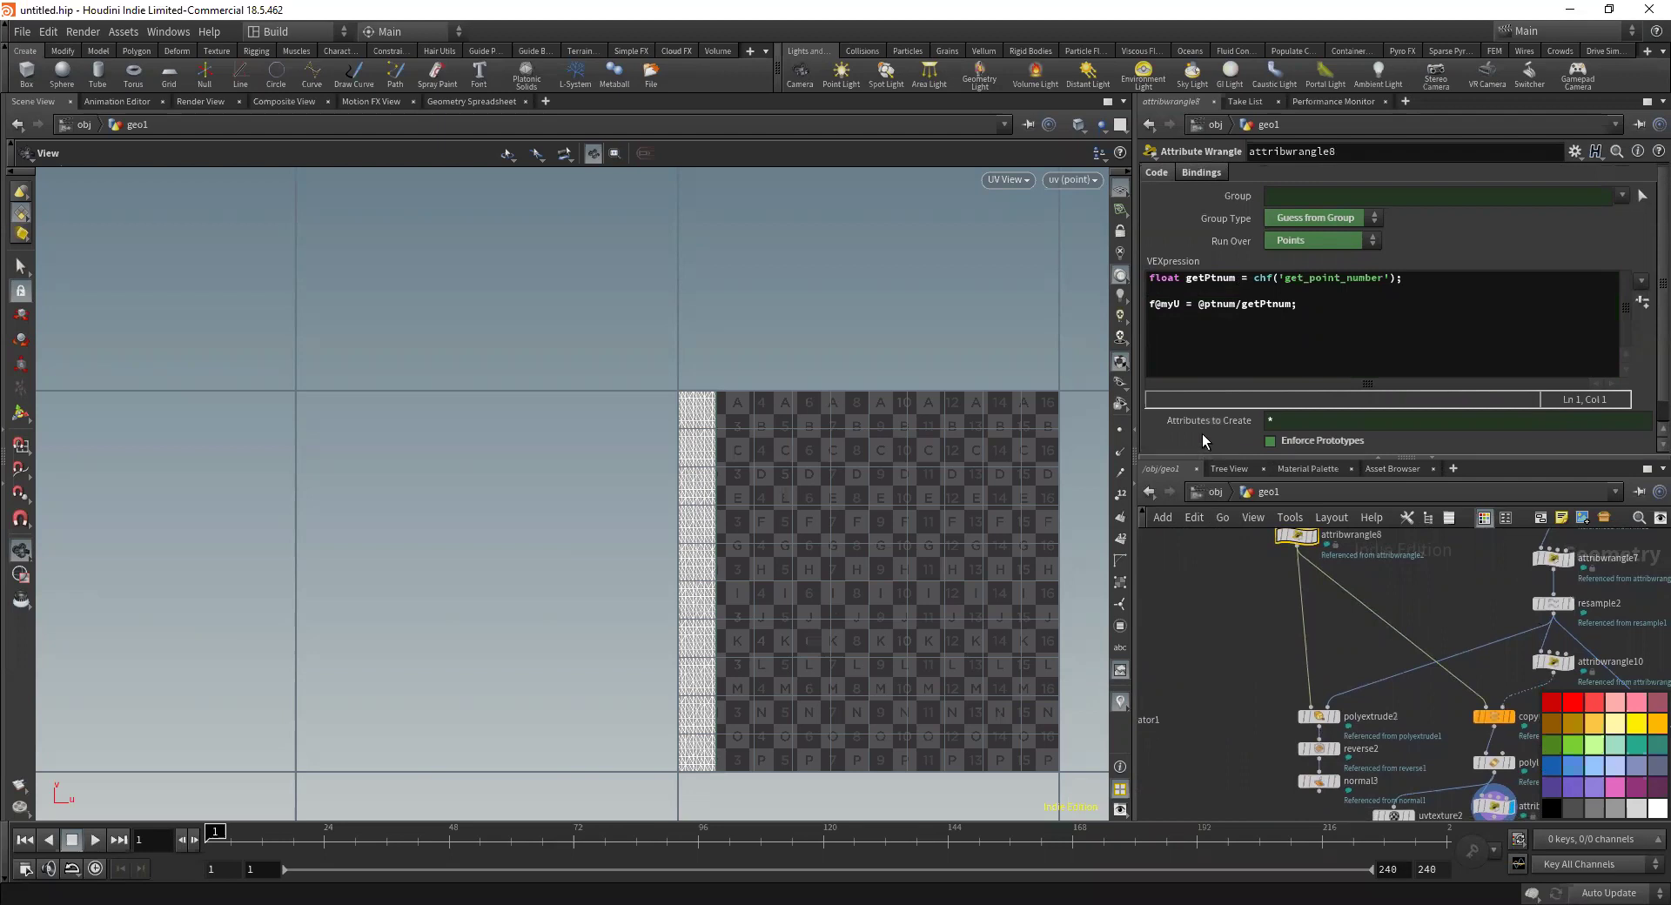
scroll(1203, 435, "down", 1)
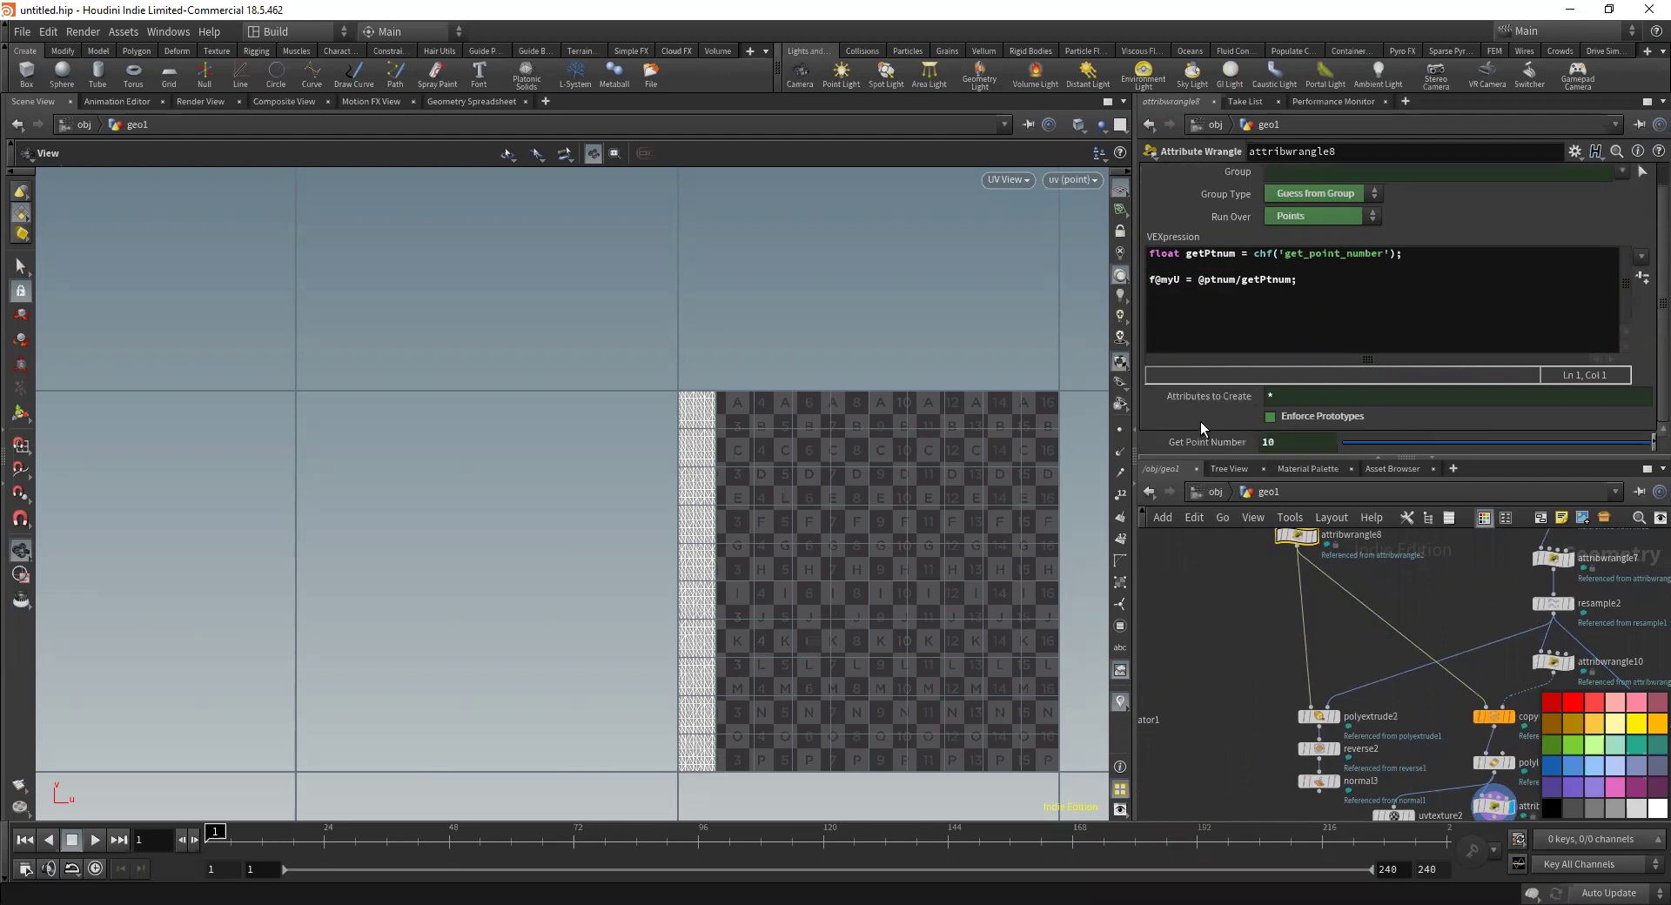
middle_click_drag(1217, 639, 1164, 580)
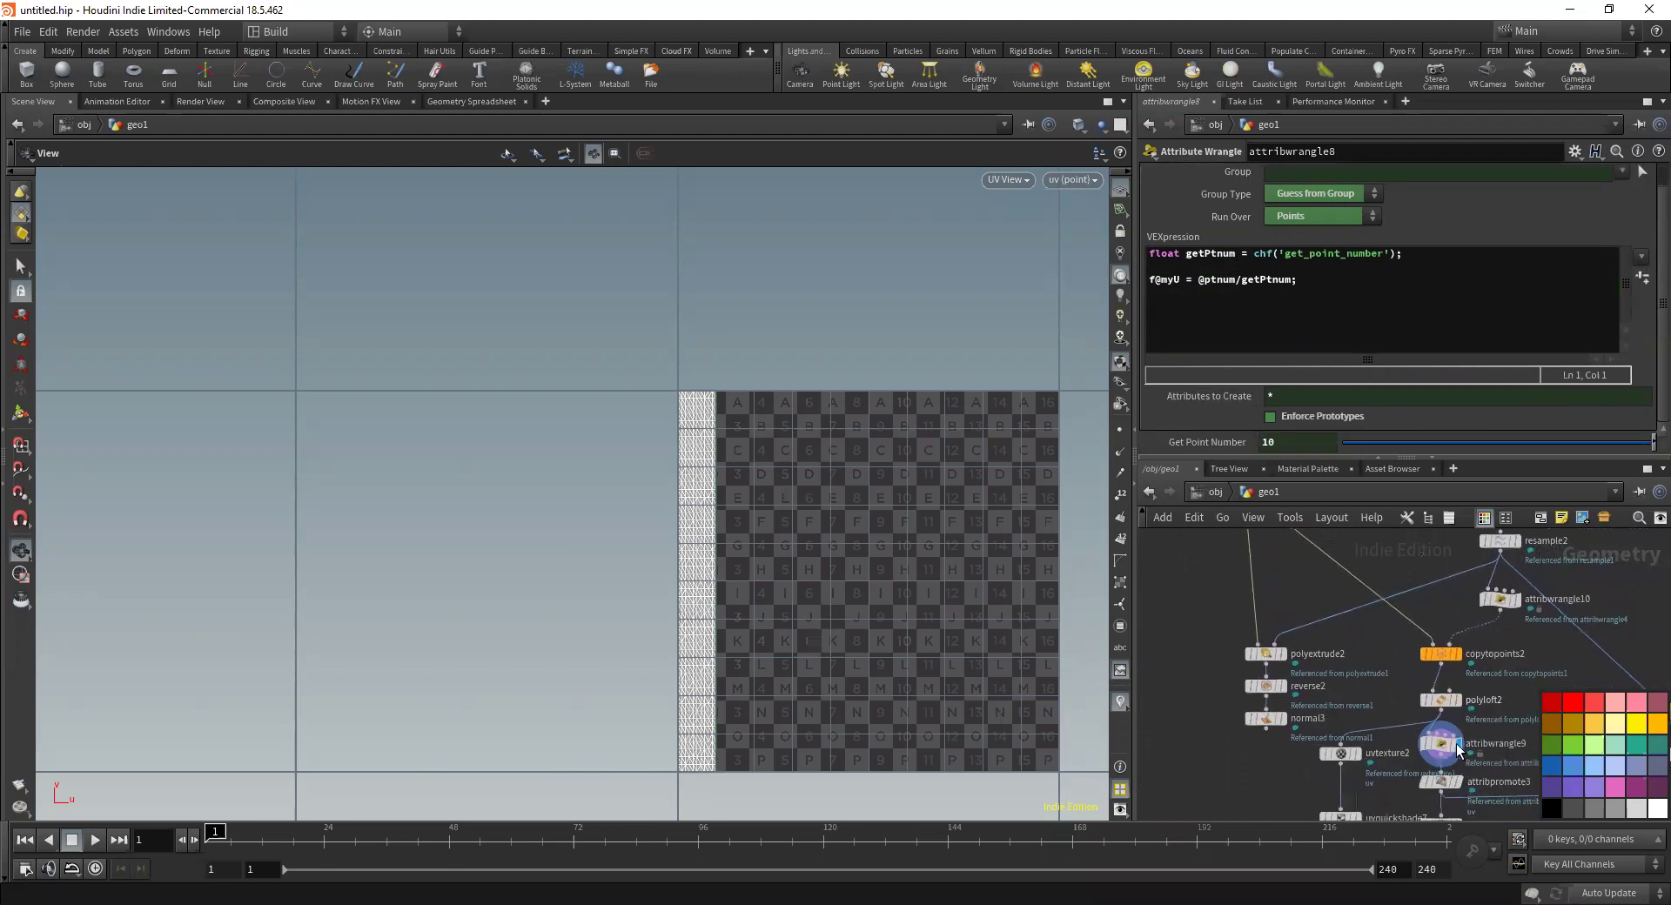
Recheck attribwrangle9's VEXpression and inspect attribwrangle8's myU point values in the Geometry Spreadsheet
left_click(1444, 750)
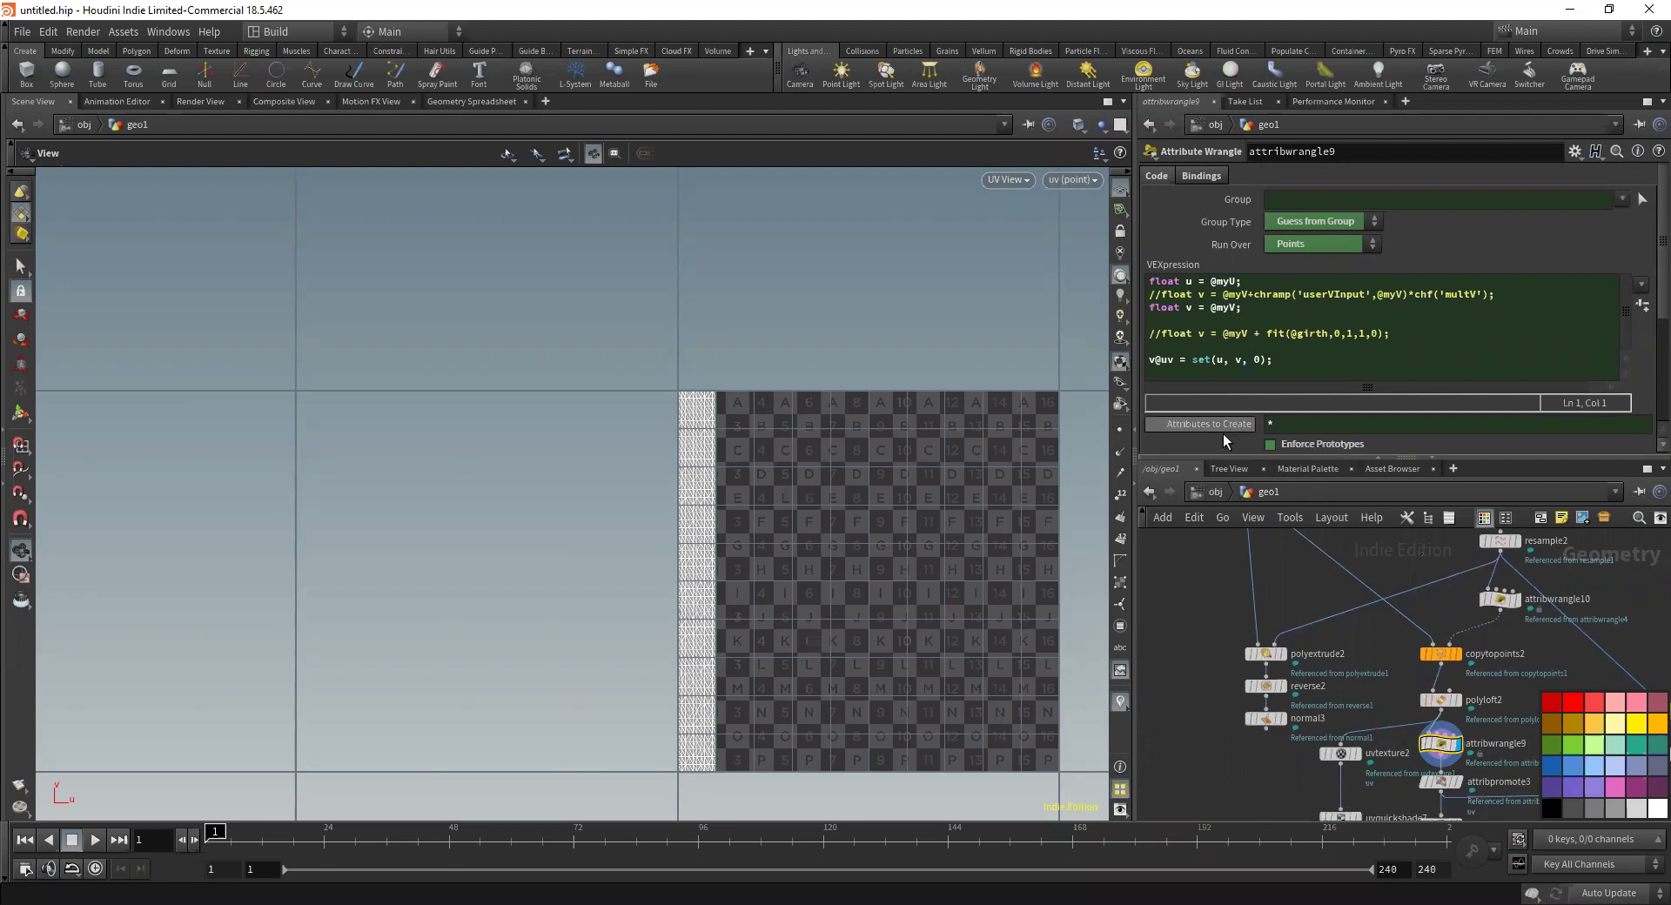
middle_click_drag(1330, 613, 1393, 749)
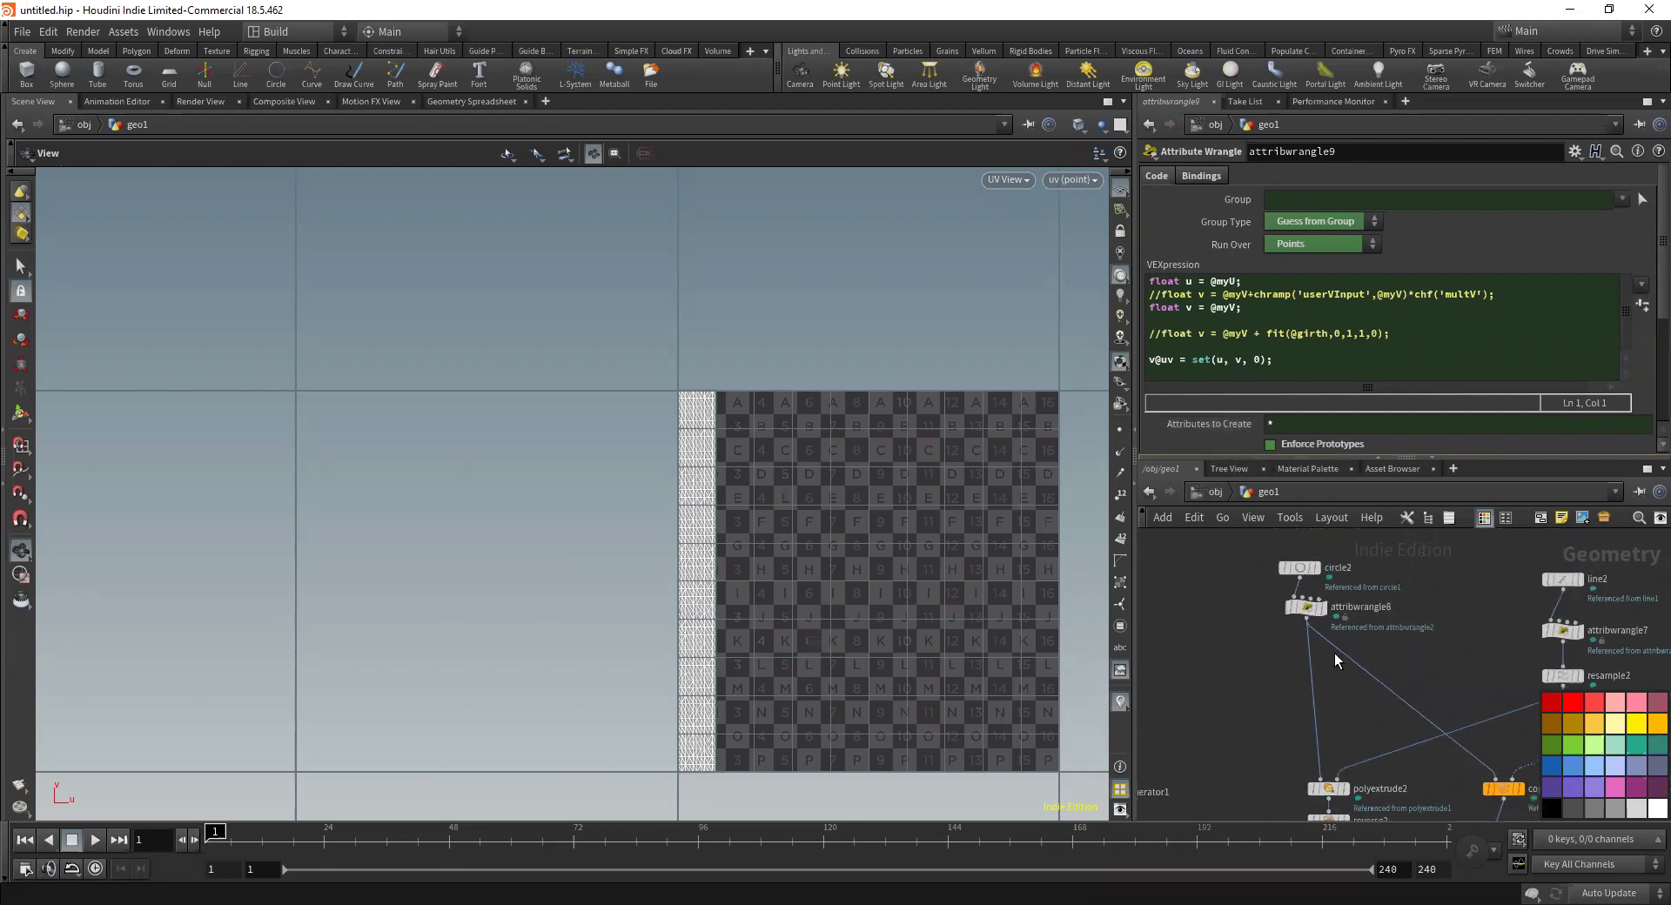
left_click(1310, 609)
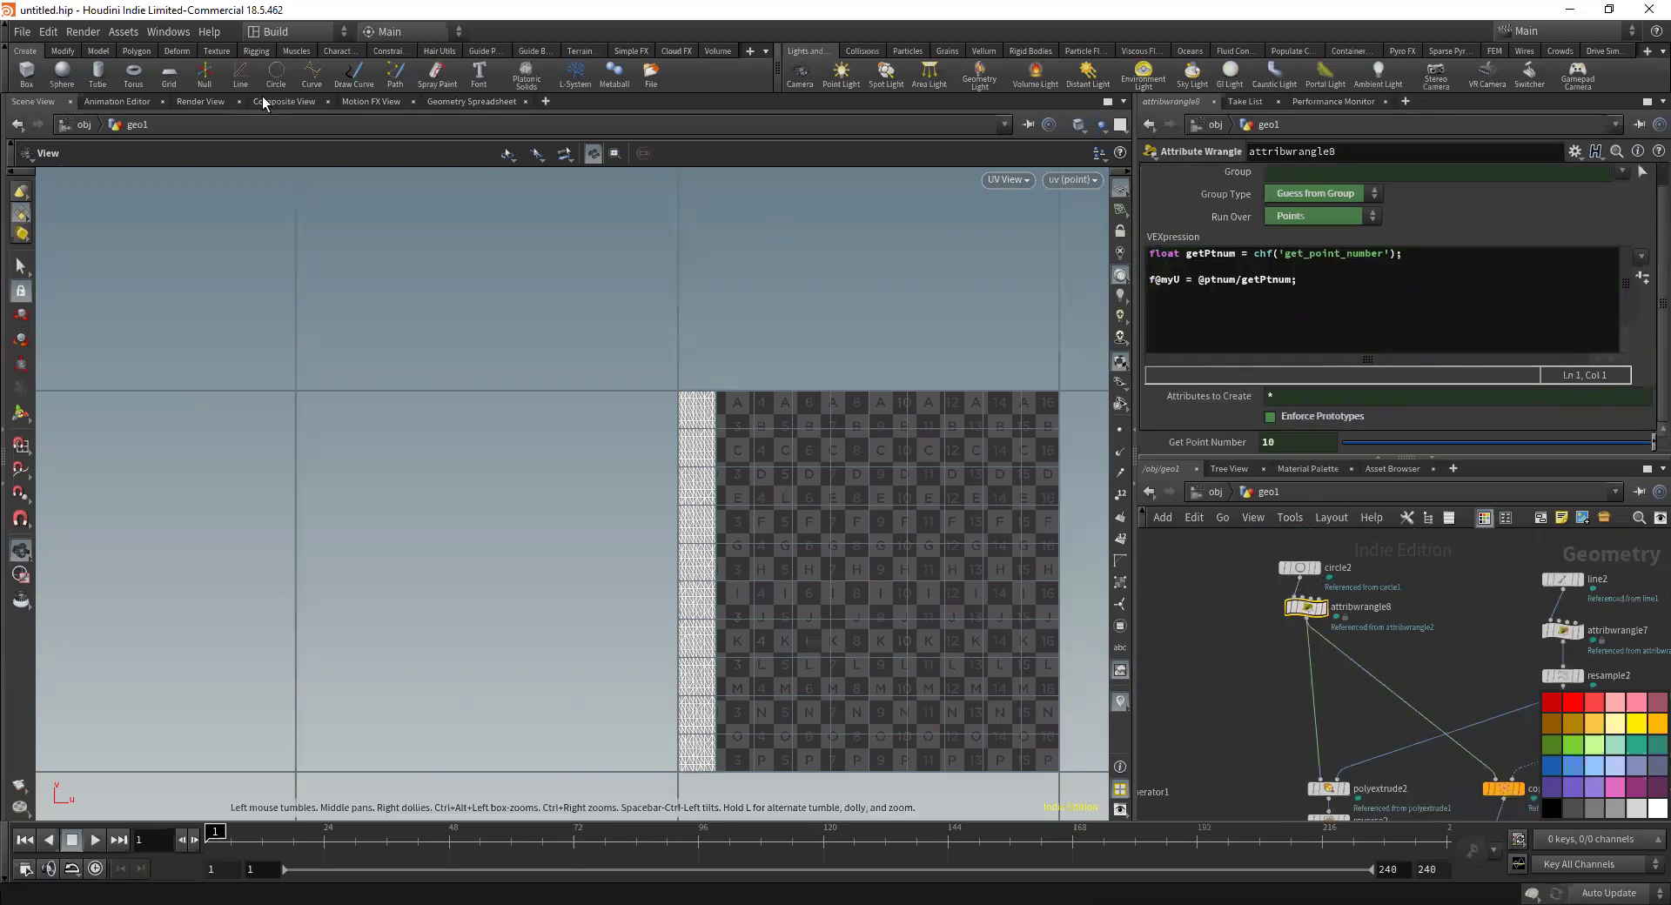
left_click(359, 101)
left_click(201, 101)
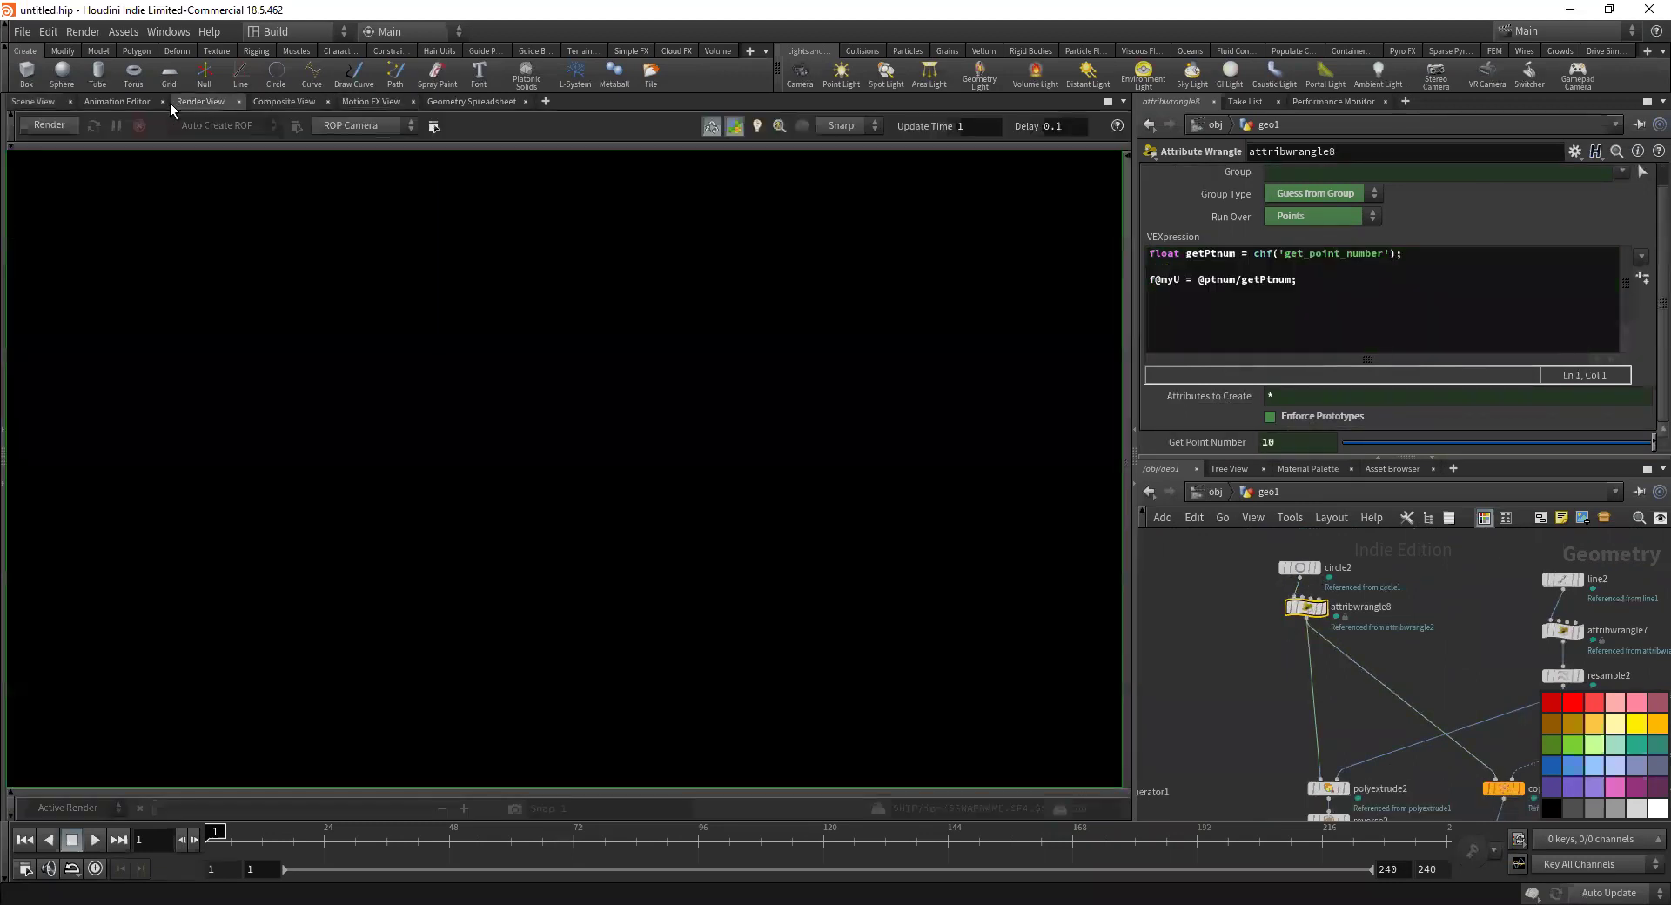
left_click(259, 101)
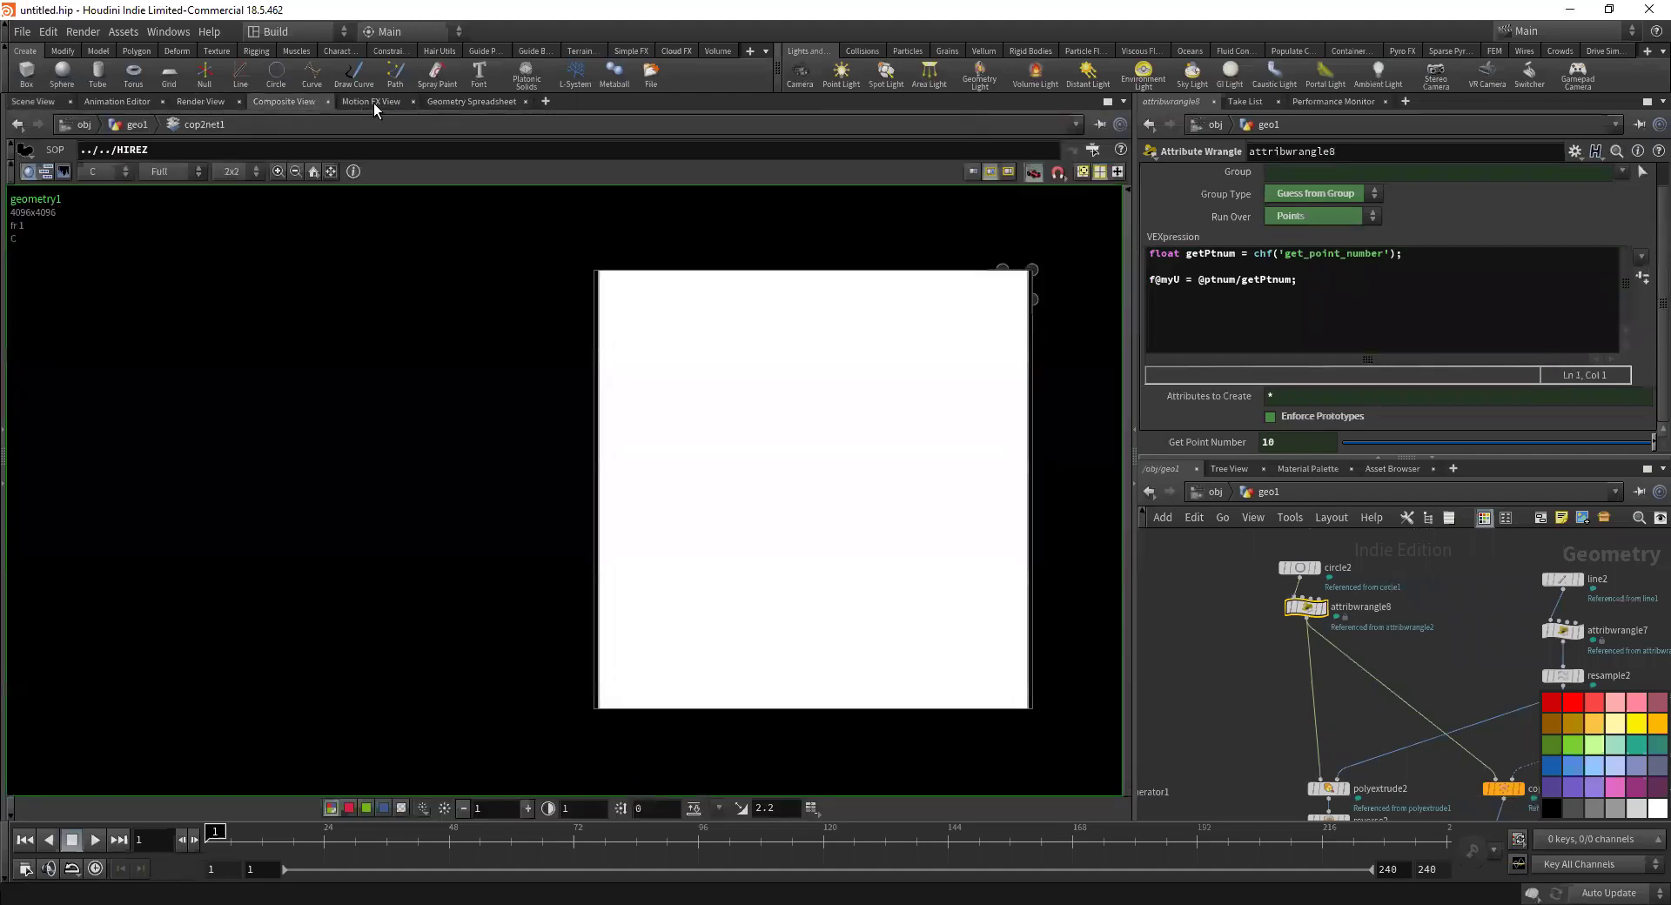
left_click(373, 102)
left_click(493, 103)
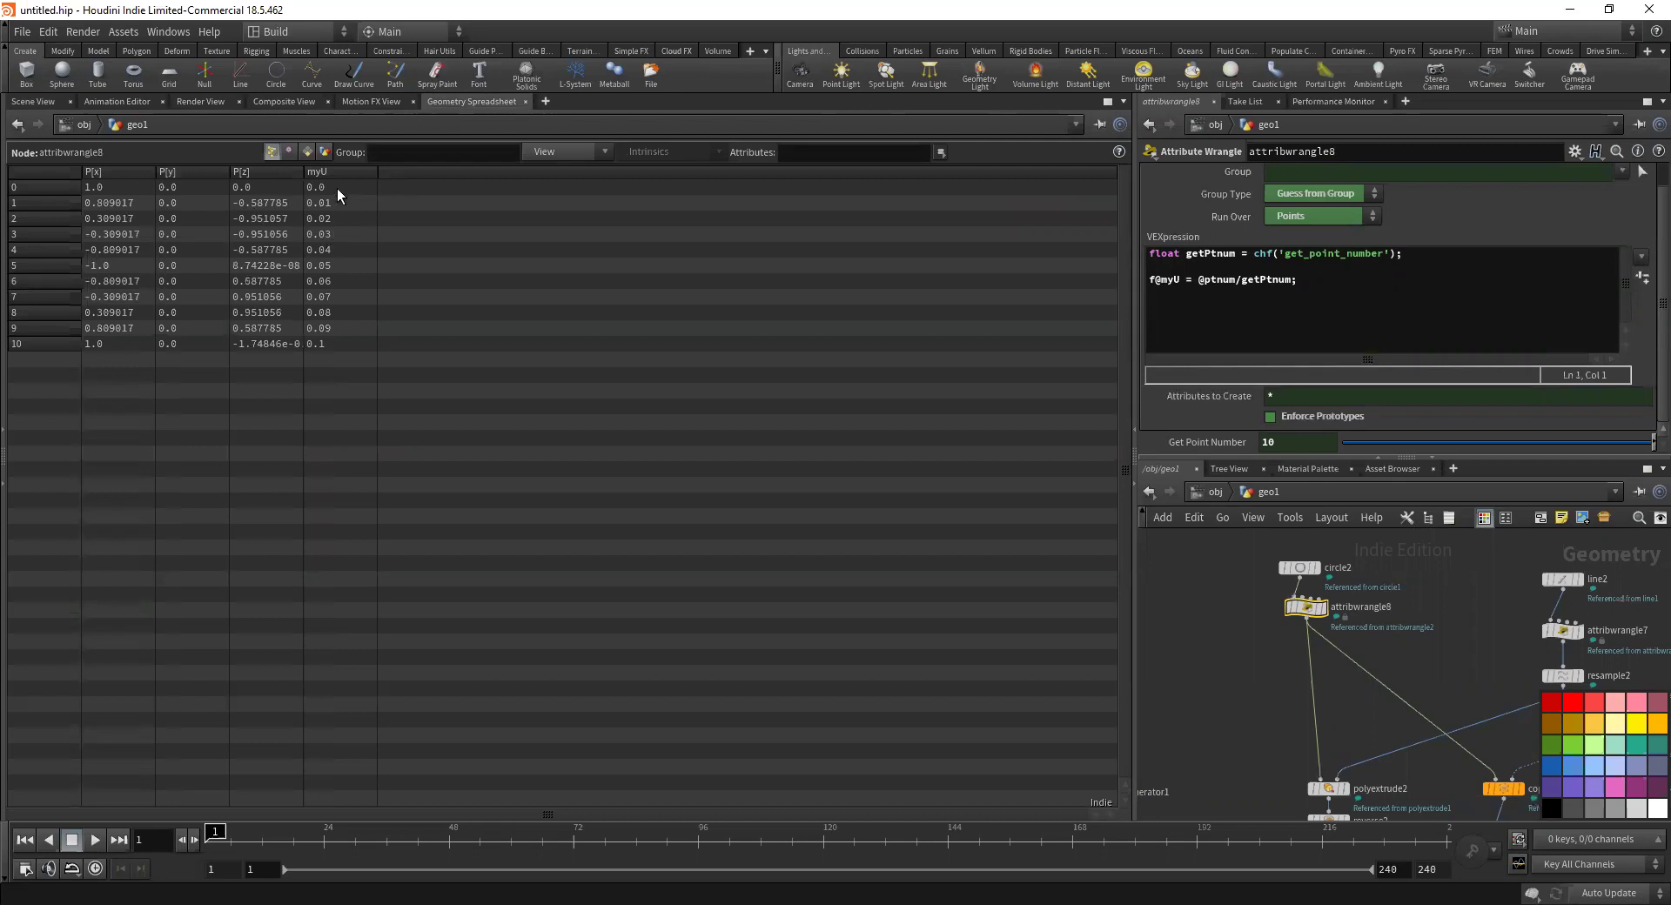
List attribwrangle9's point attributes in the Geometry Spreadsheet and sort them by myU in descending order
middle_click_drag(1218, 711, 1203, 638)
scroll(1208, 648, "down", 2)
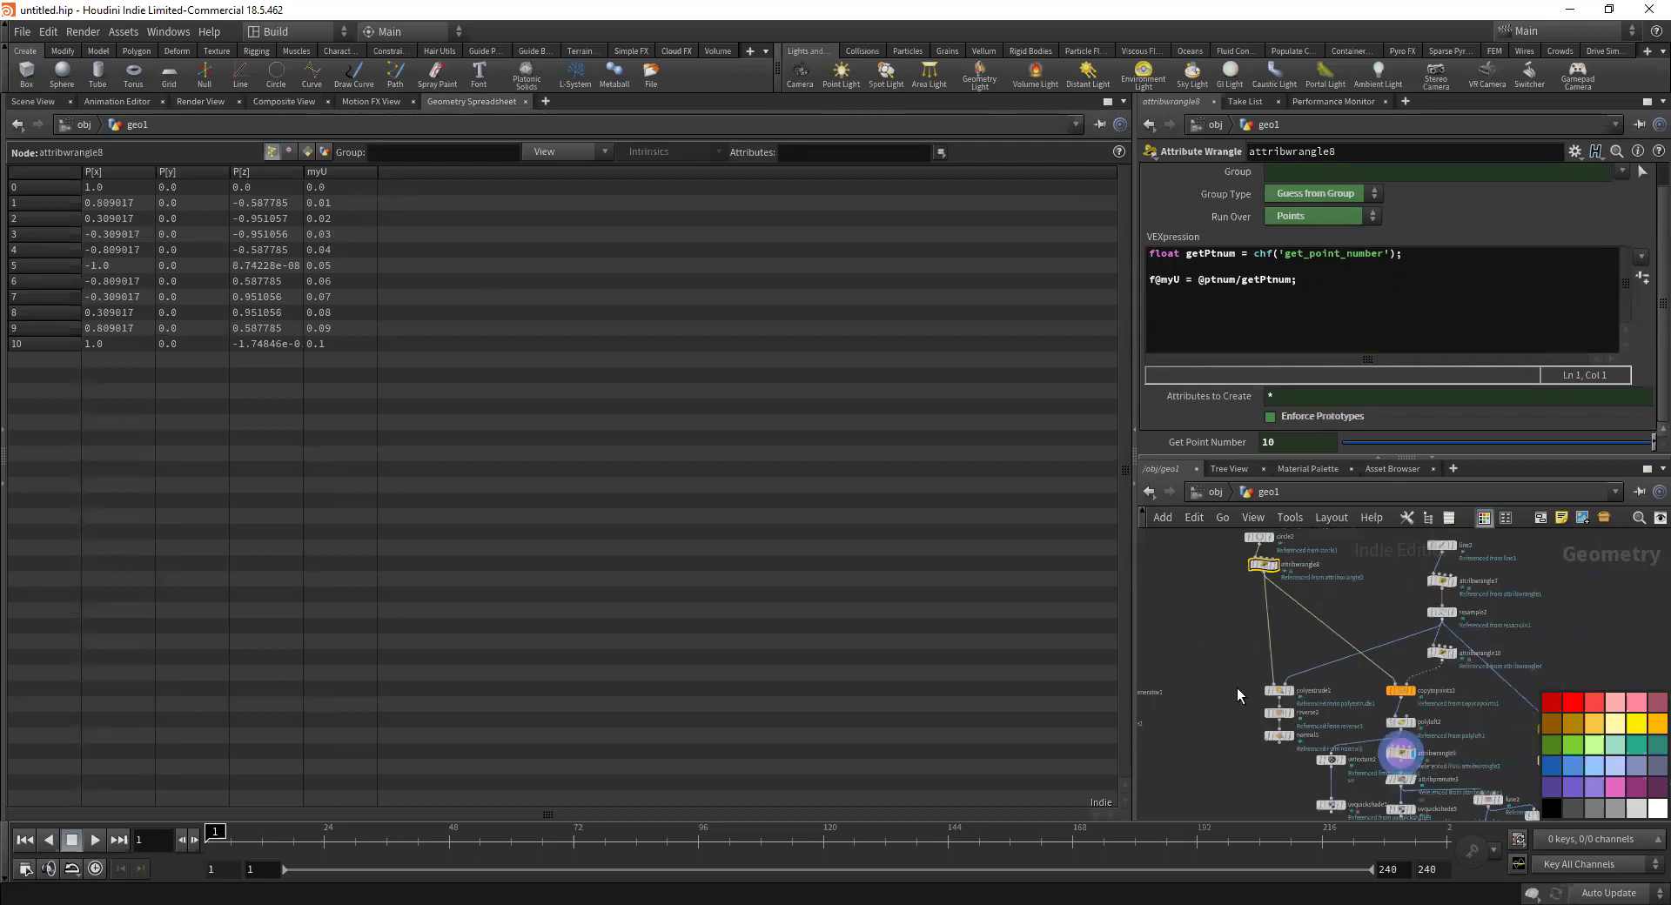
scroll(1436, 718, "up", 3)
middle_click_drag(1456, 724, 1376, 595)
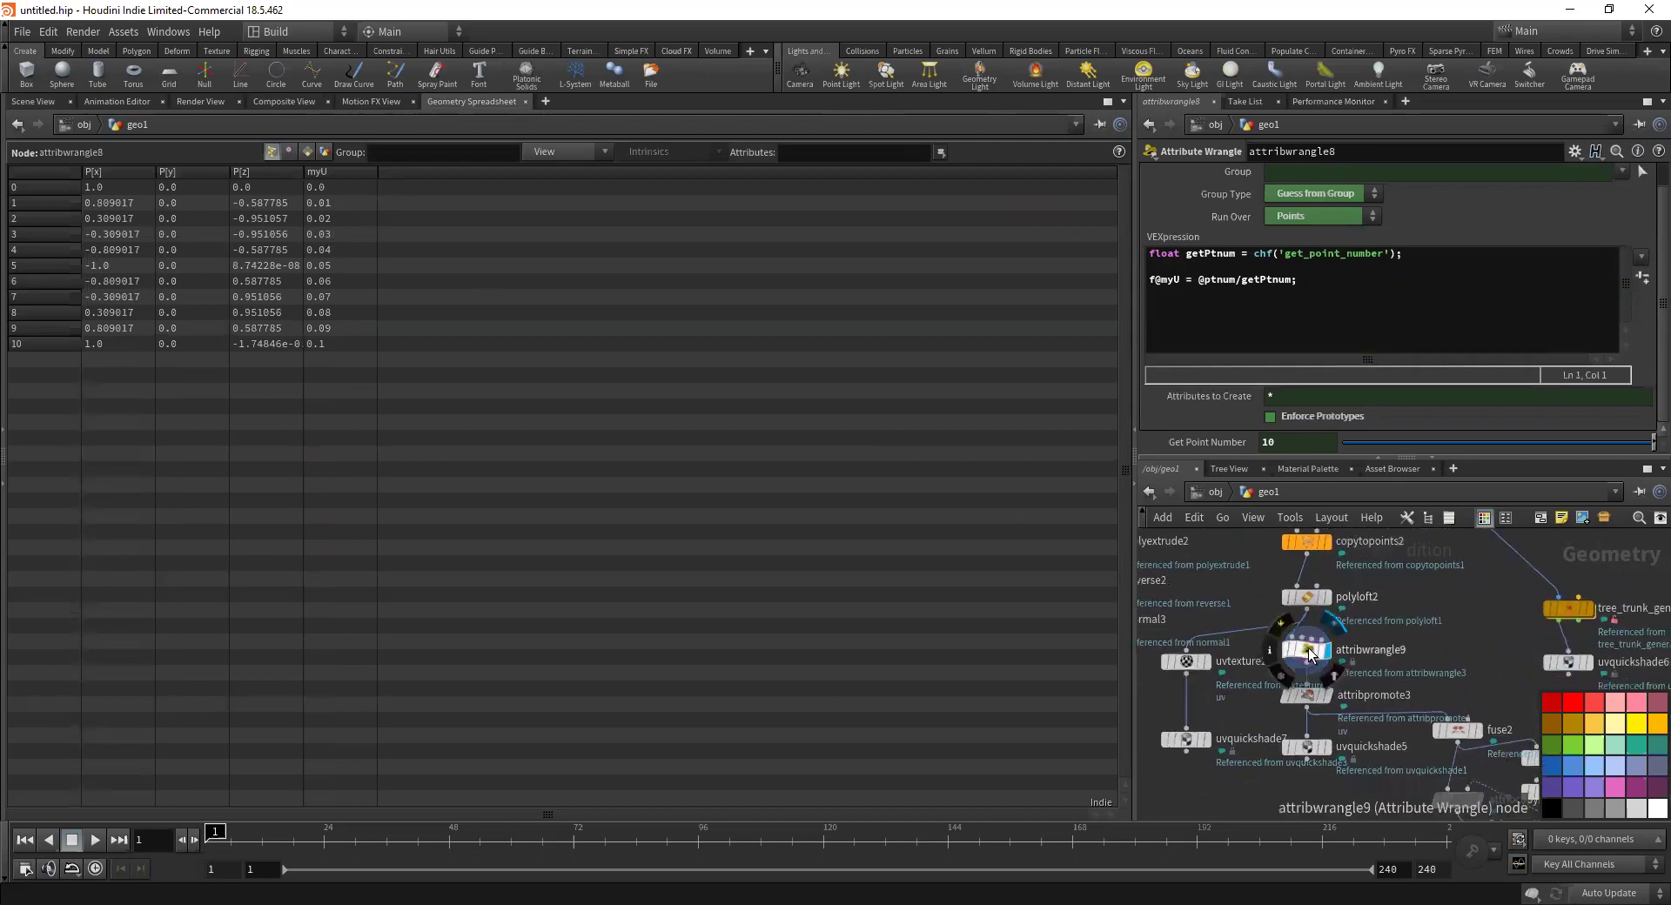
left_click(1310, 651)
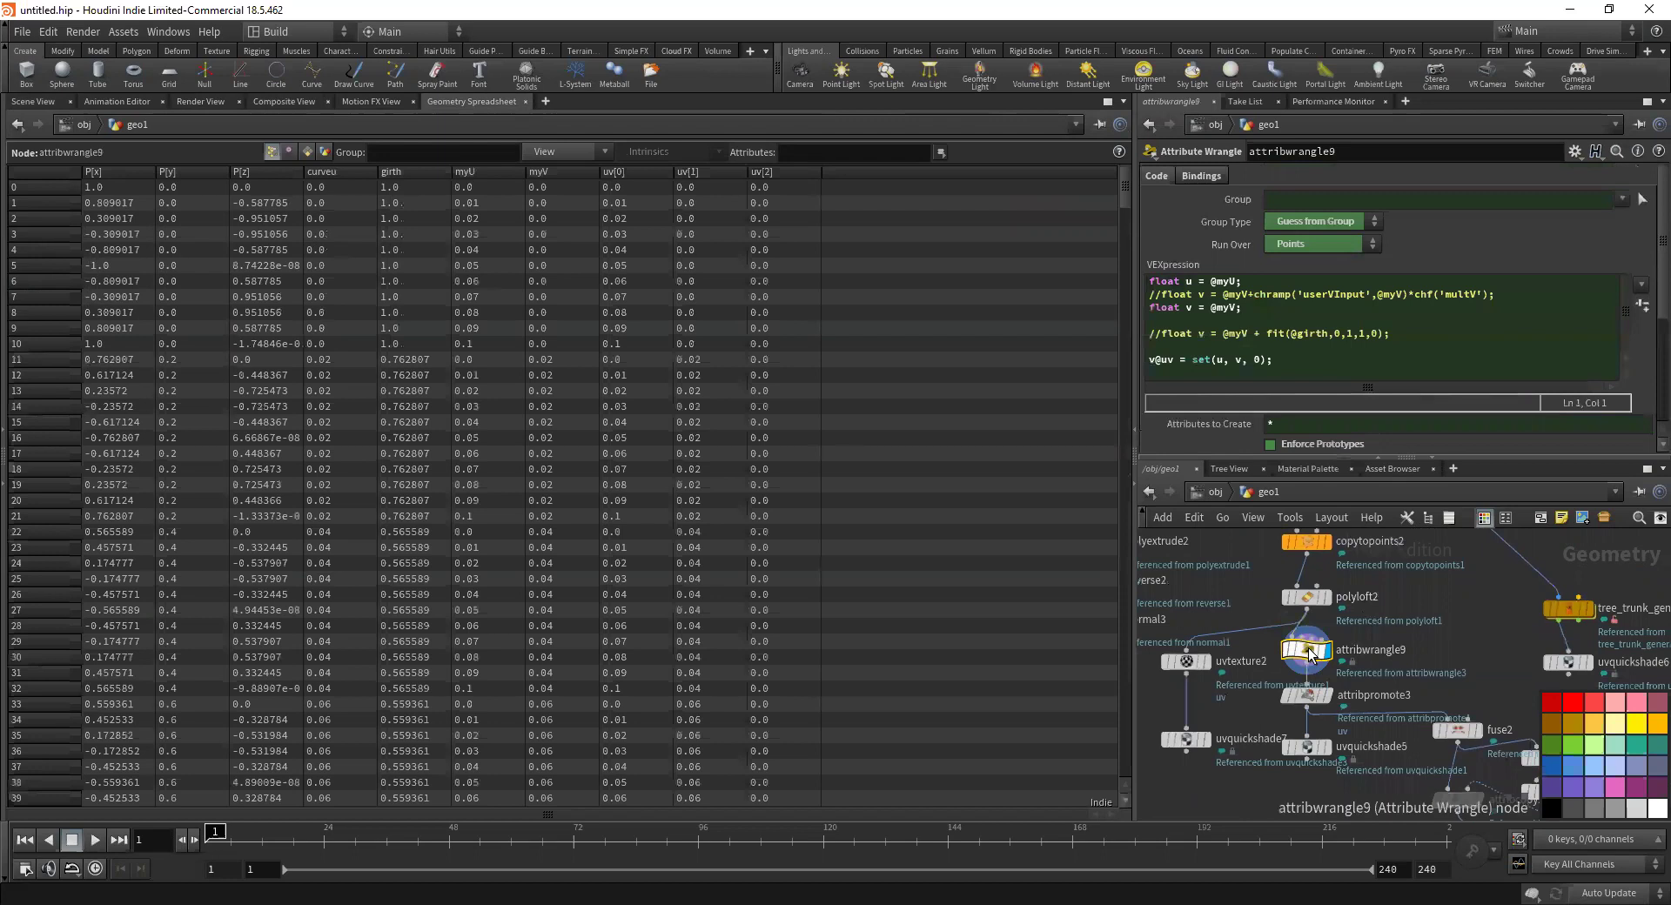
left_click(336, 170)
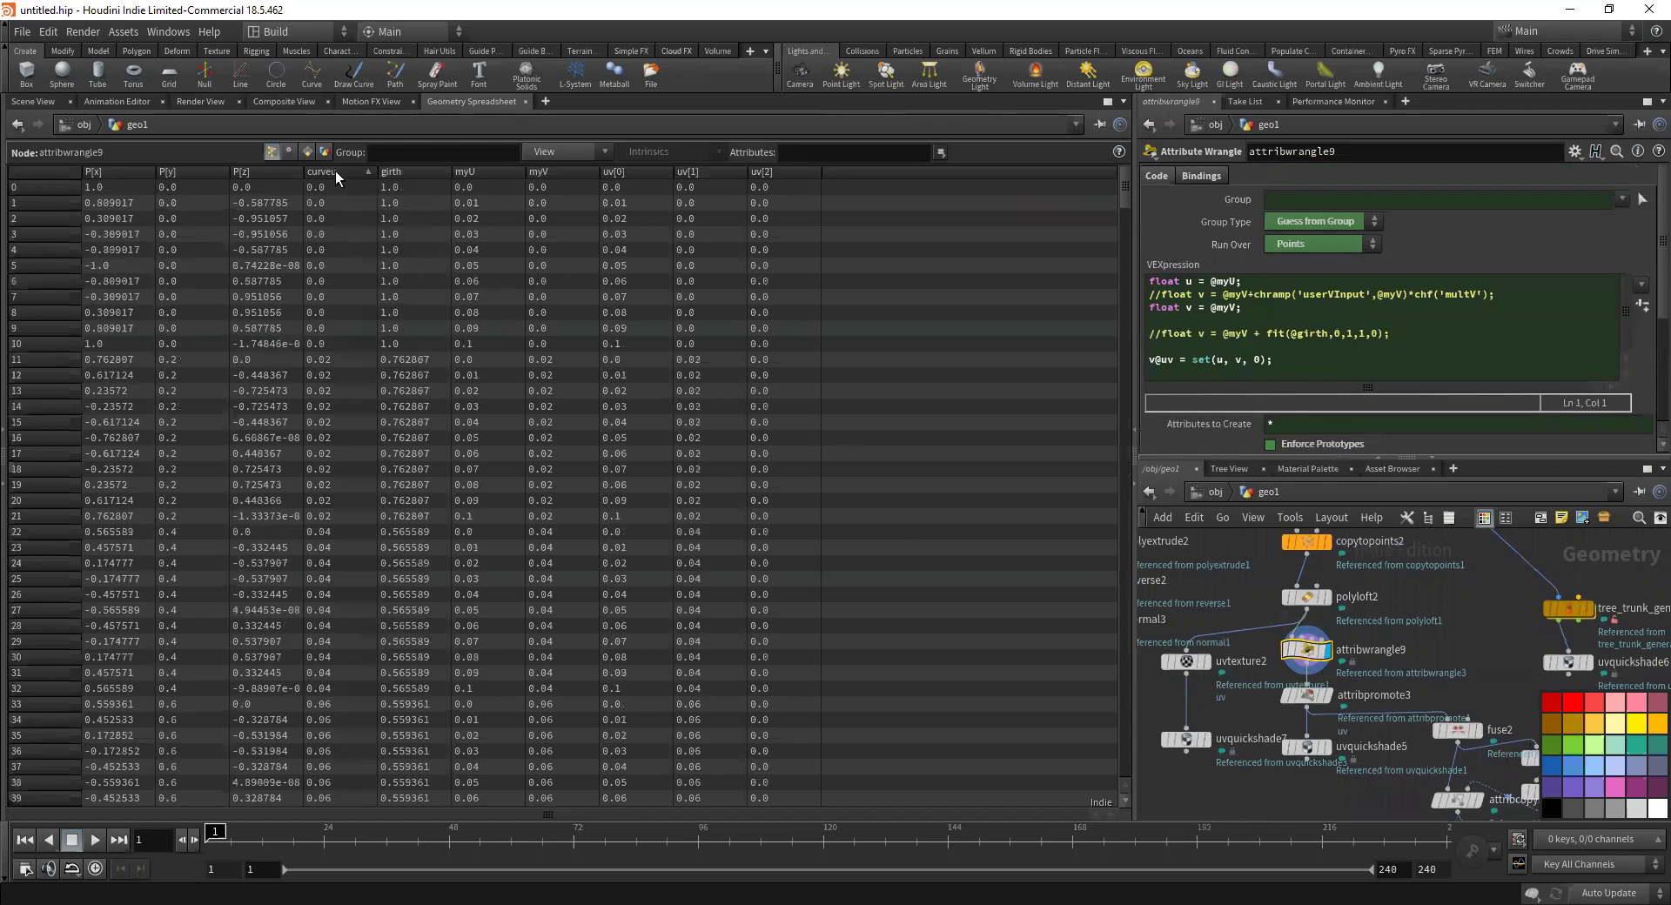
left_click(487, 172)
left_click(487, 172)
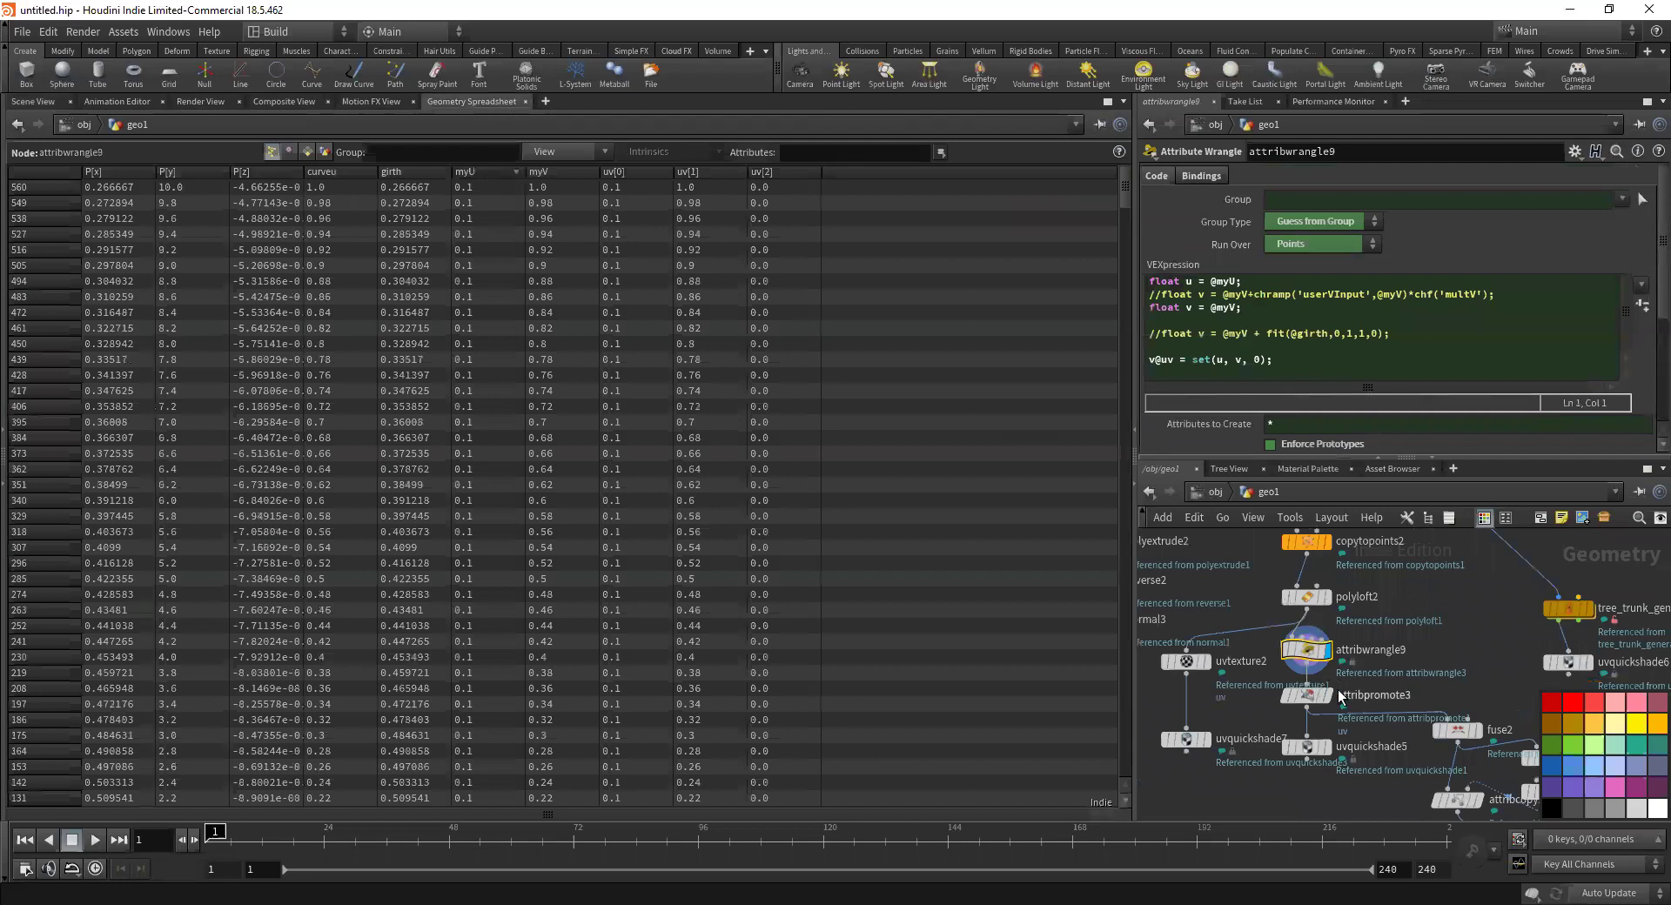
scroll(1341, 696, "up", 3)
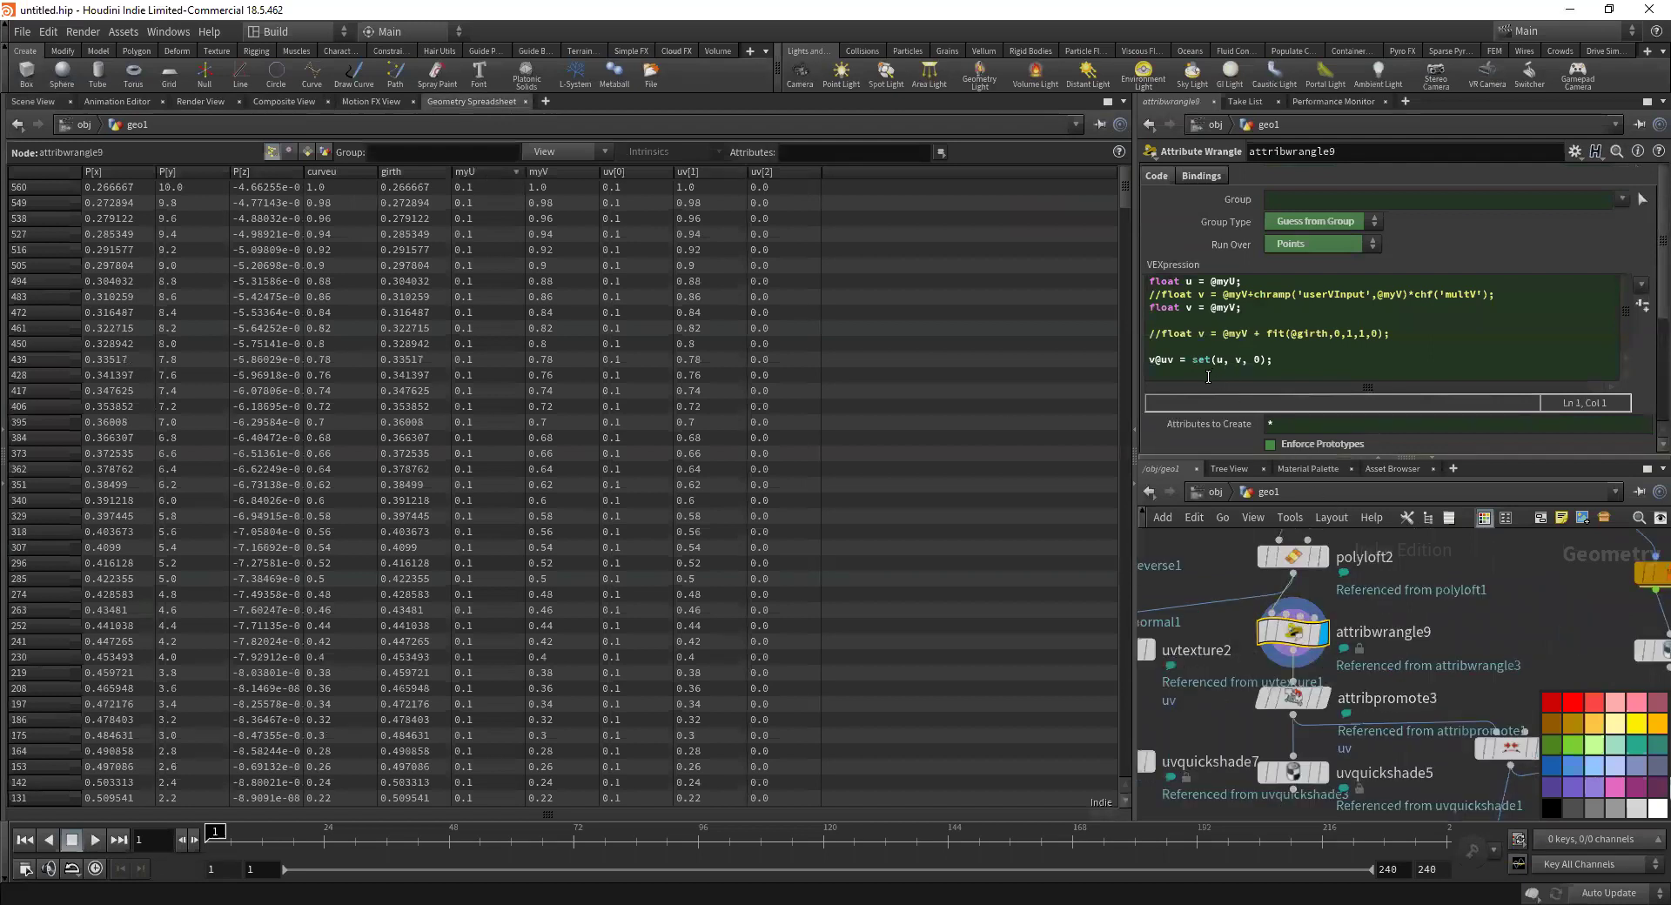
Trace the attributes upstream from attribwrangle9 through polyloft2 to attribwrangle8 and check their myU point values in the Geometry Spreadsheet
scroll(1476, 326, "down", 5)
scroll(1193, 405, "up", 5)
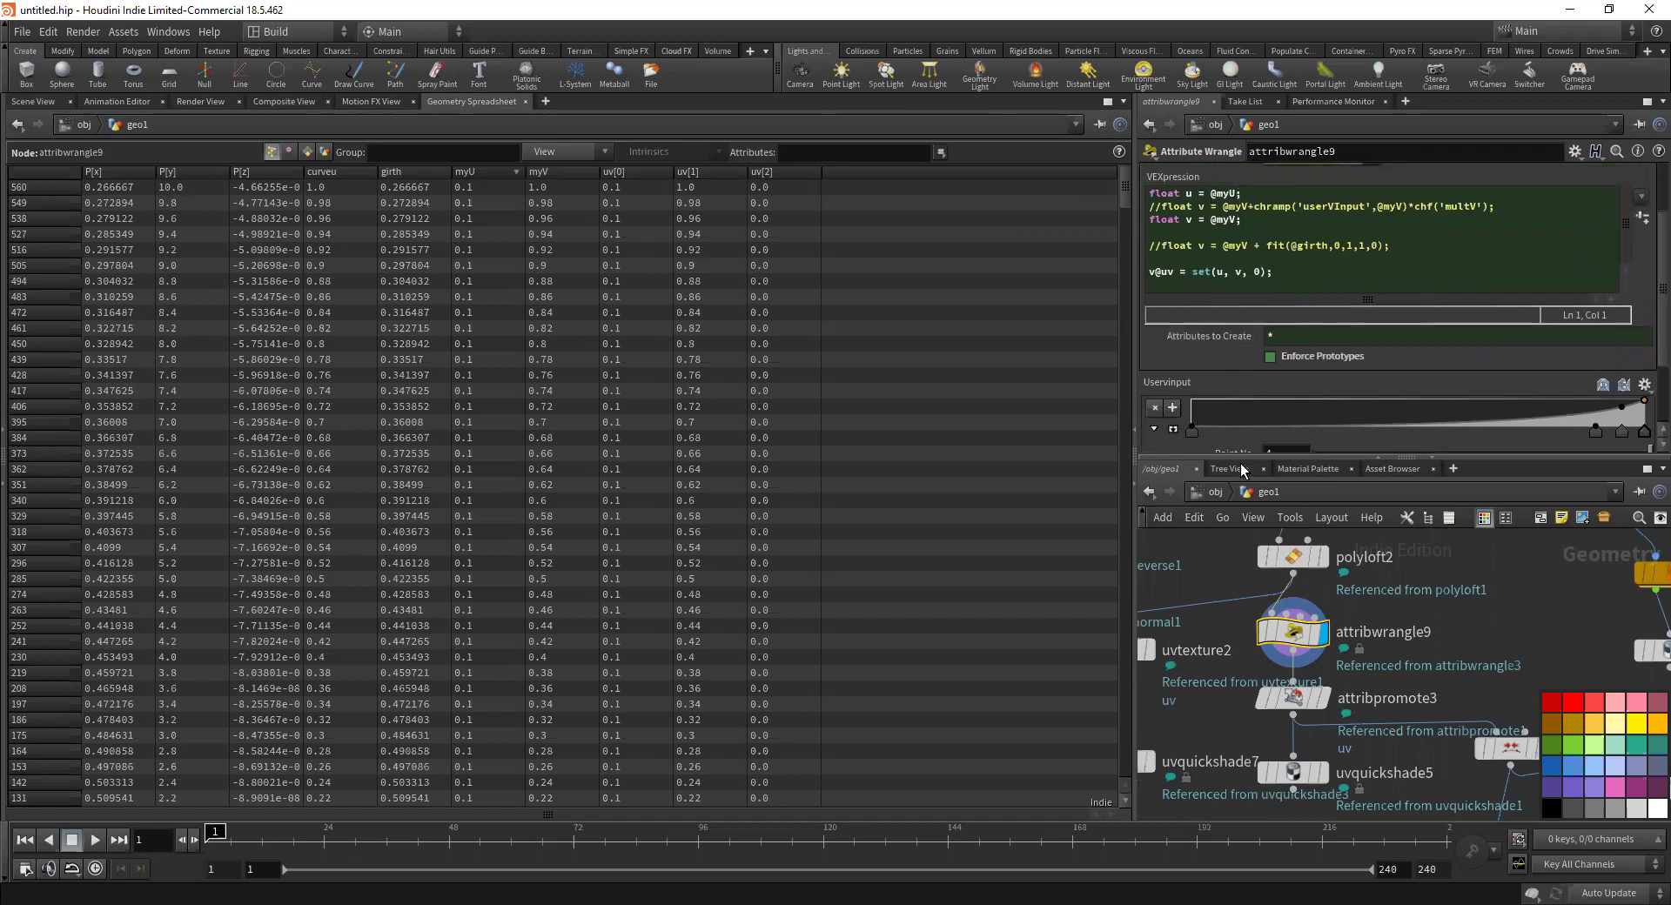
left_click(1288, 561)
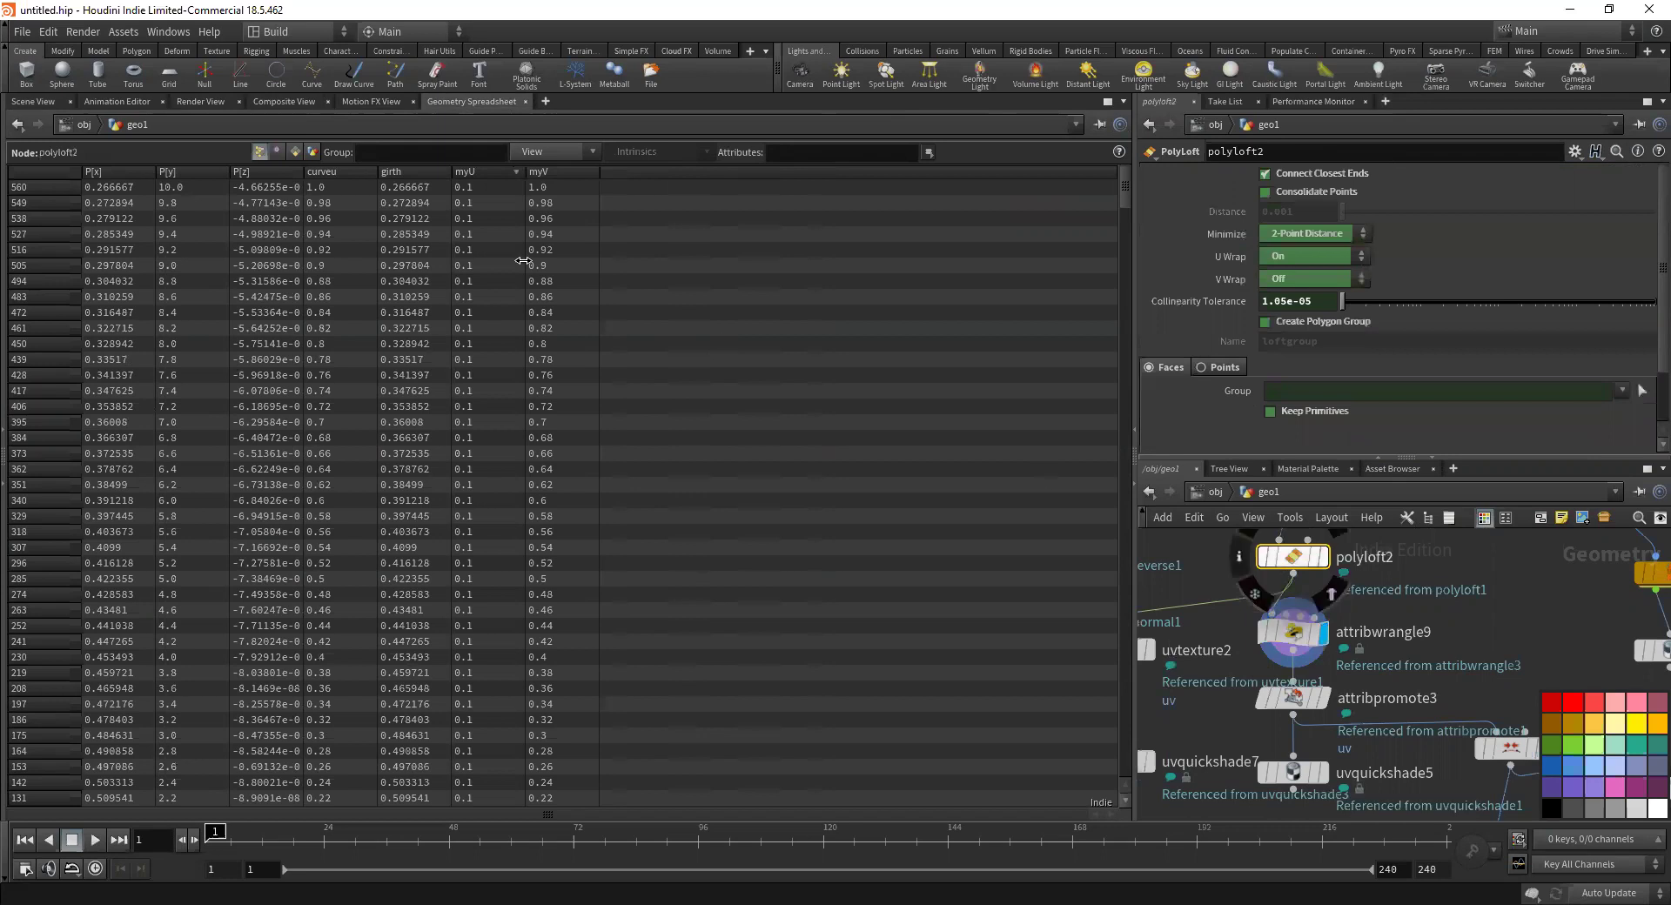
middle_click_drag(1192, 556, 1391, 782)
scroll(1313, 664, "down", 3)
left_click(1223, 571)
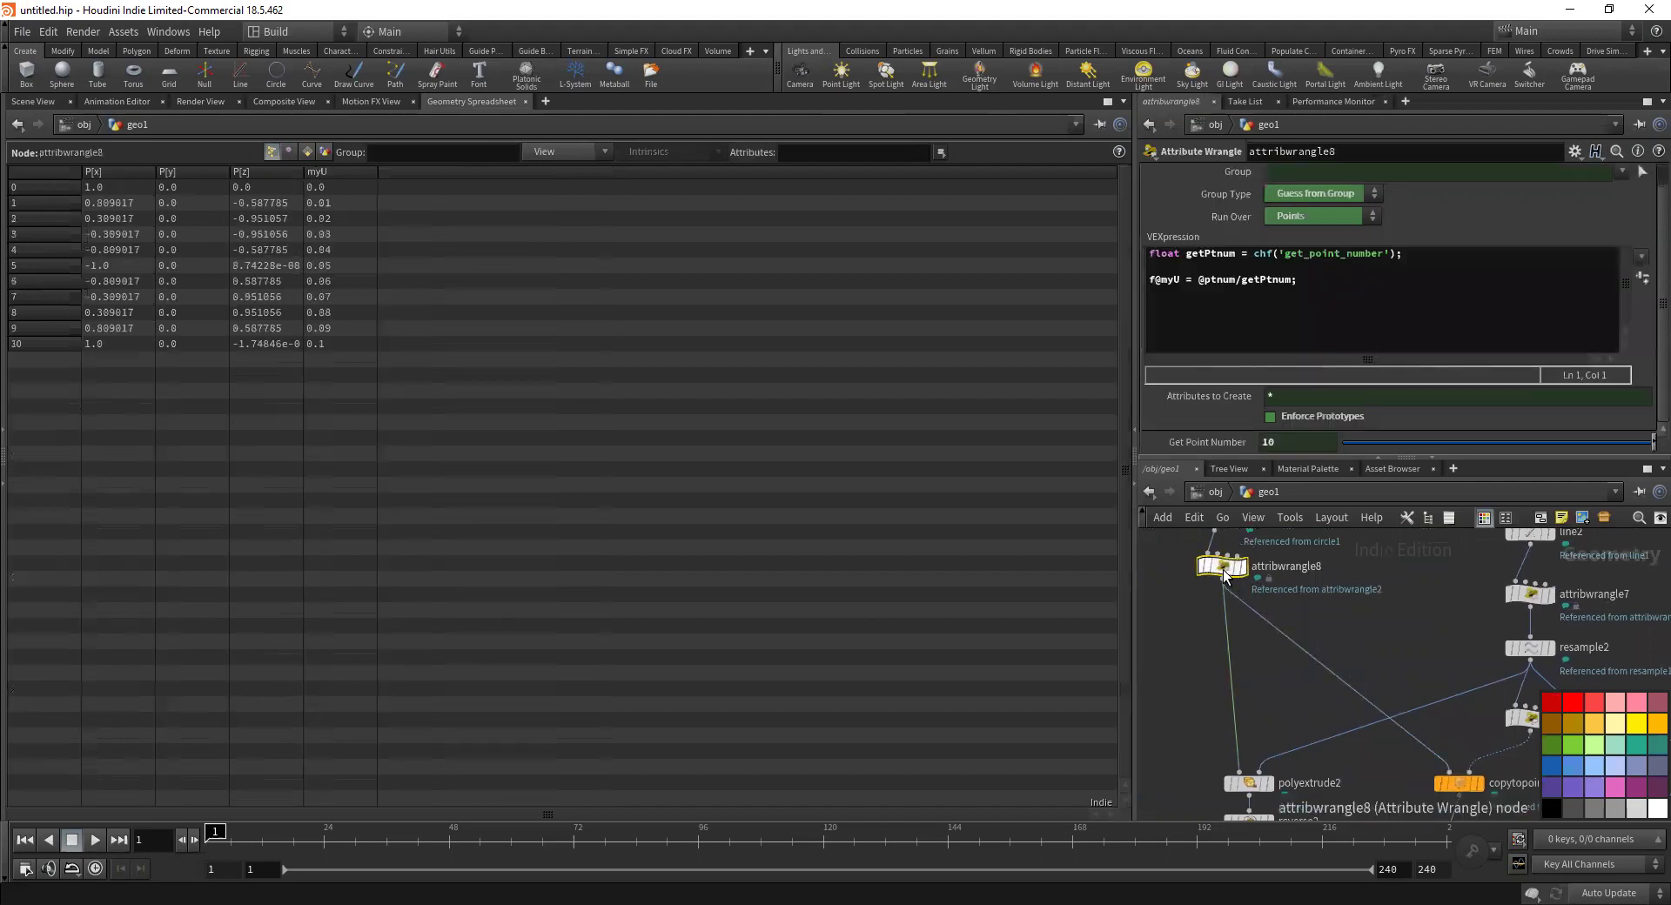
middle_click_drag(1340, 636, 1231, 535)
scroll(1340, 666, "up", 3)
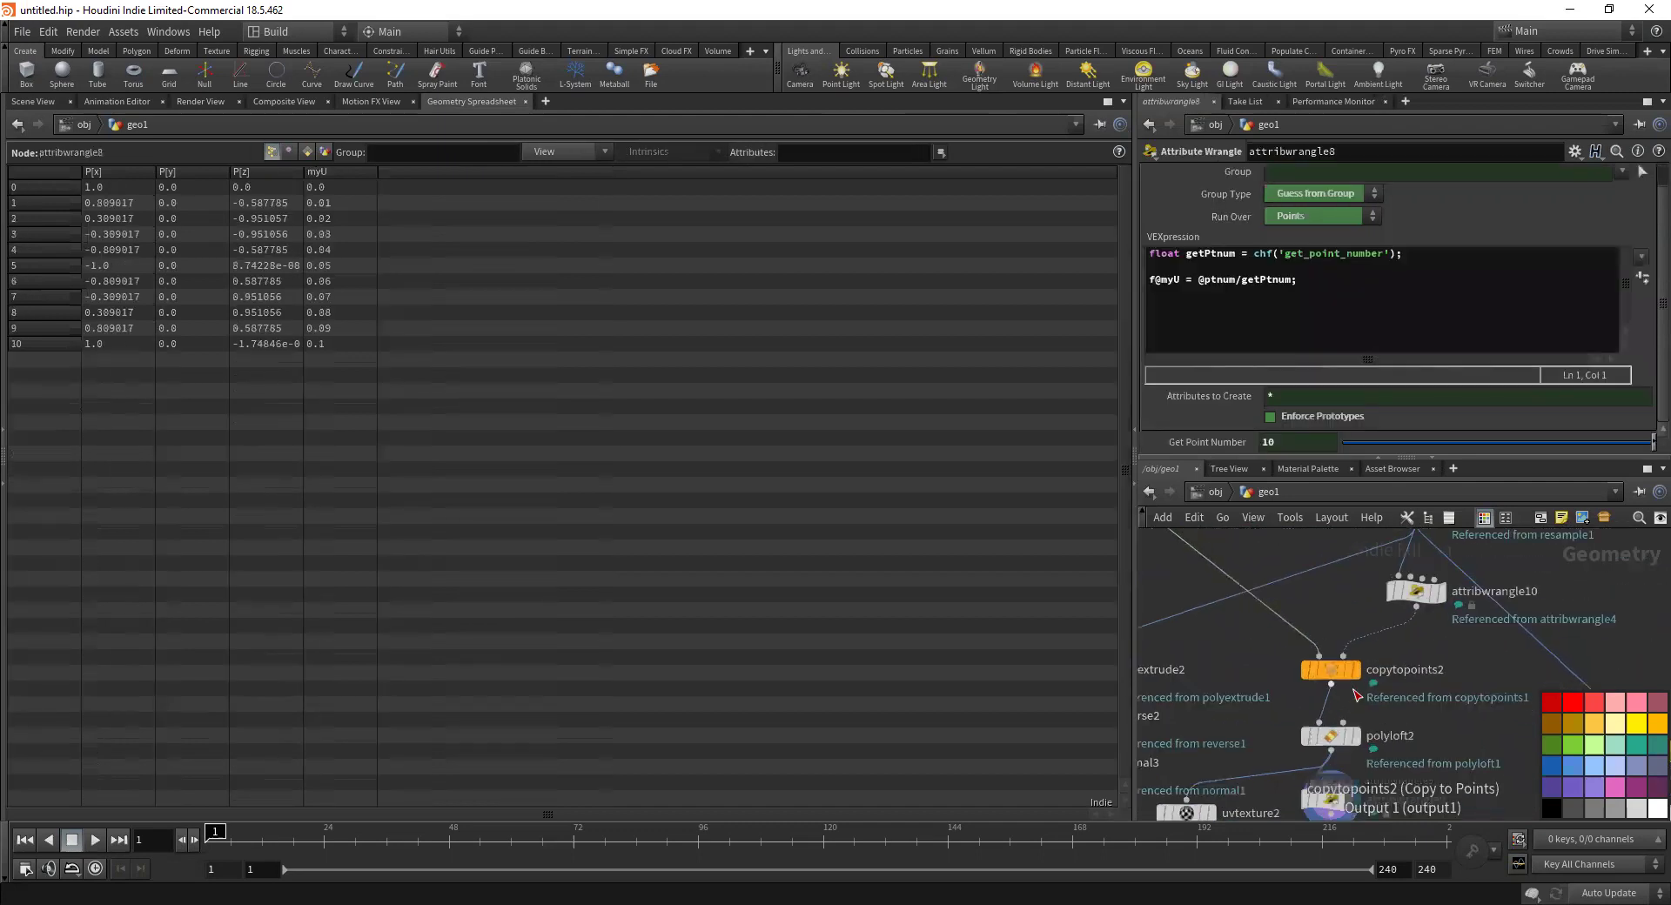
Display copytopoints2 and sort its point attributes by myU in descending order
left_click(1360, 669)
left_click(1330, 669)
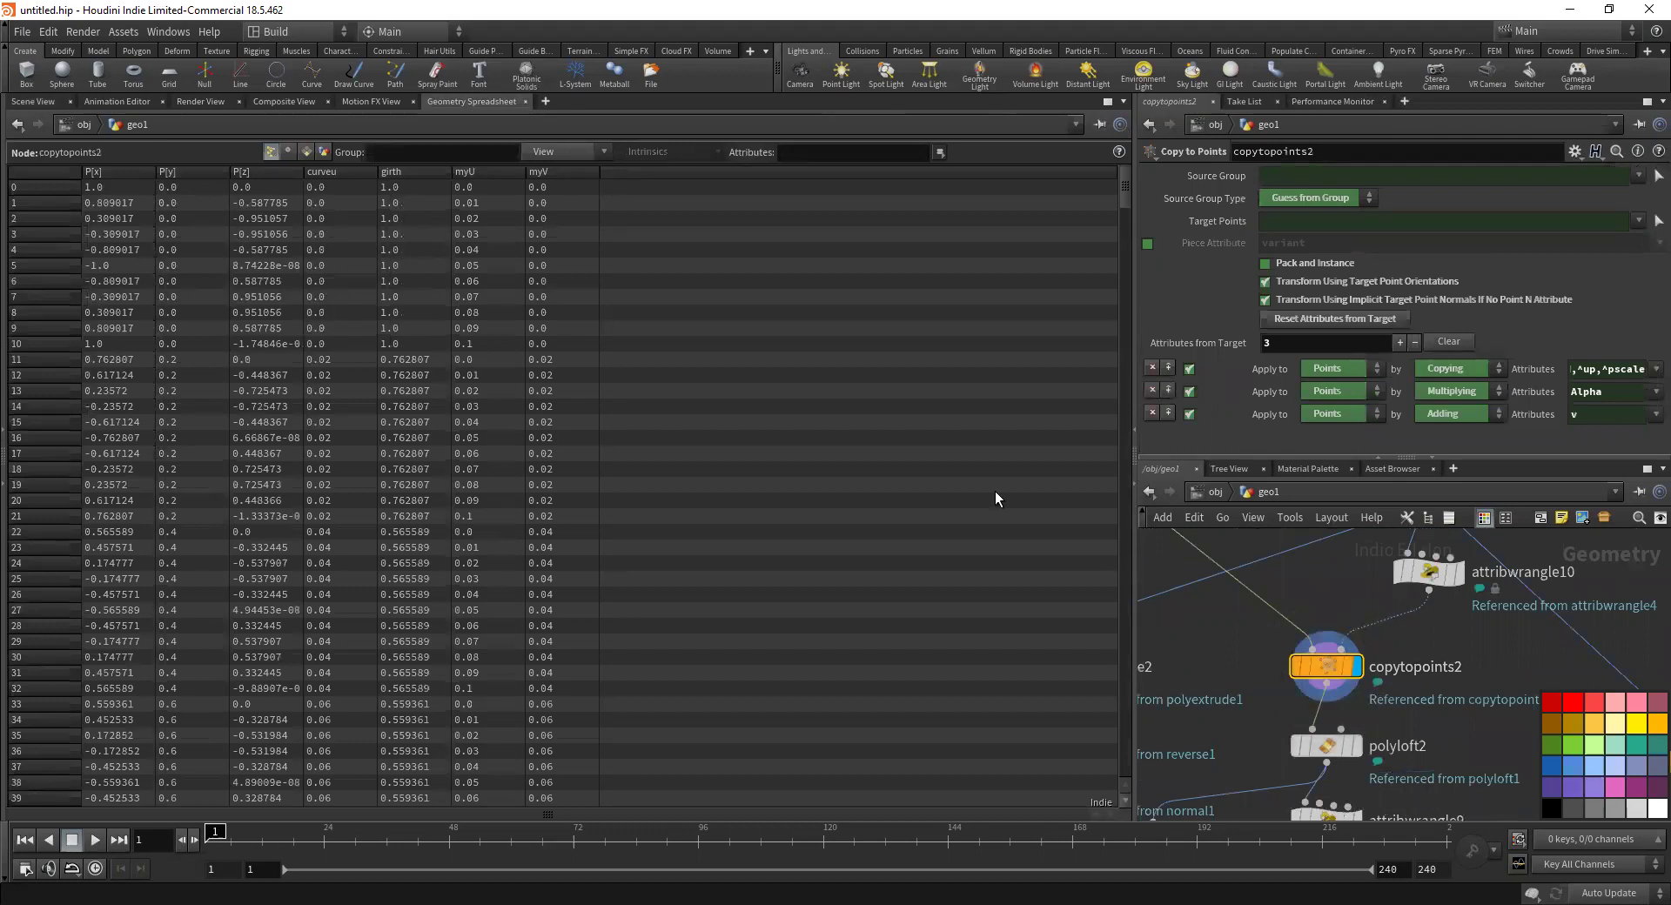
left_click(489, 178)
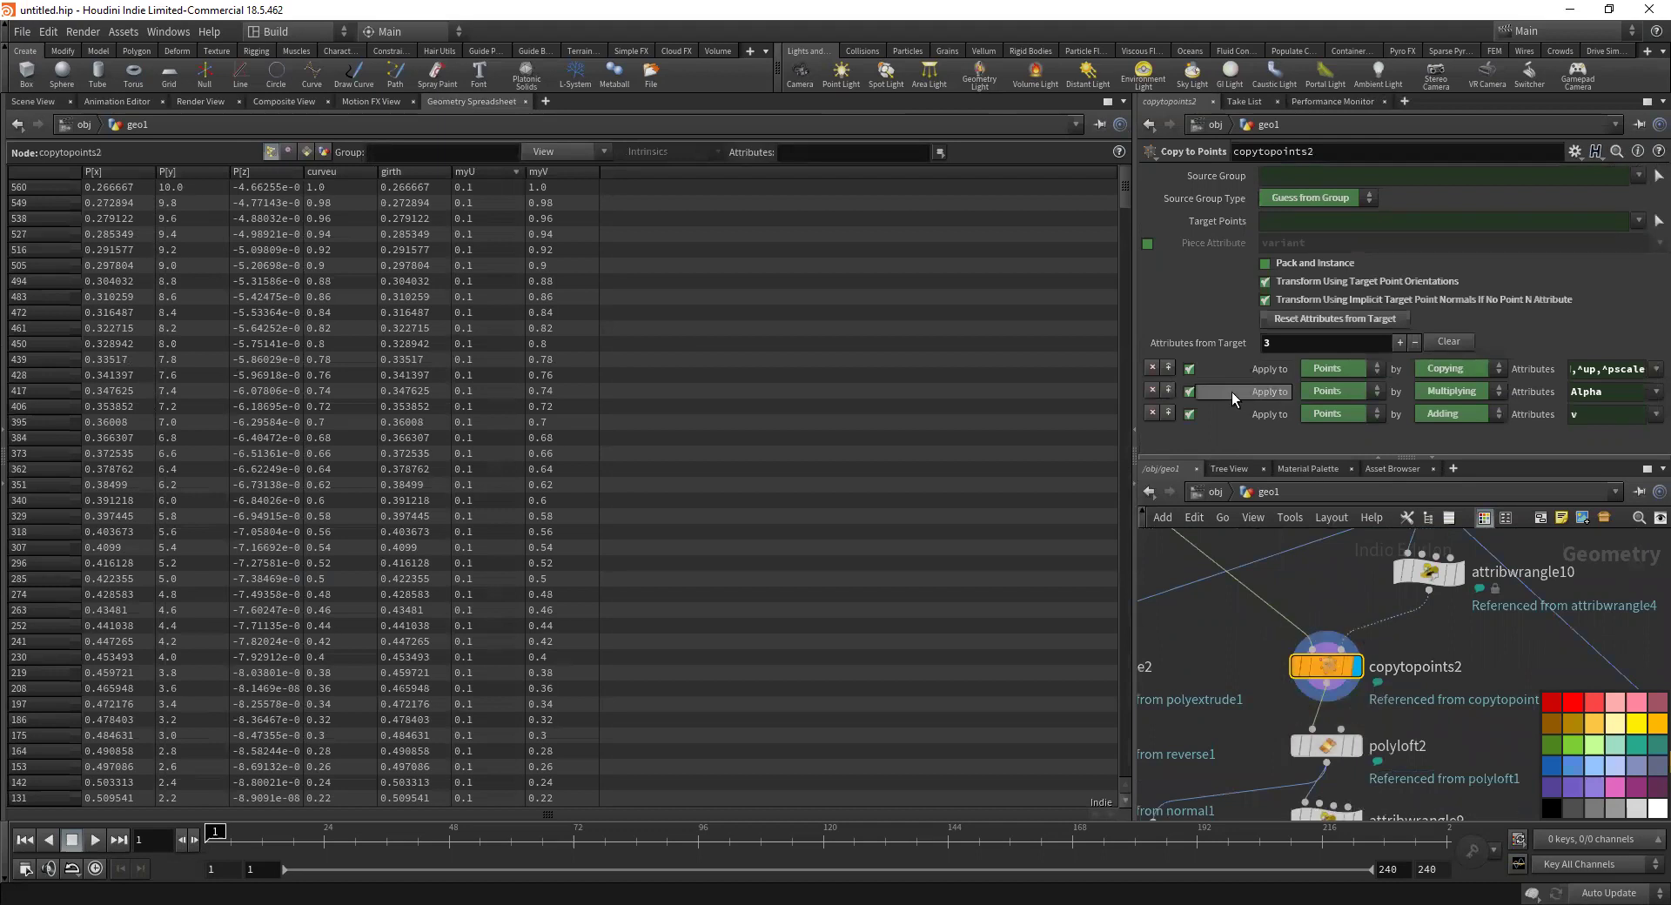
scroll(1266, 646, "down", 5)
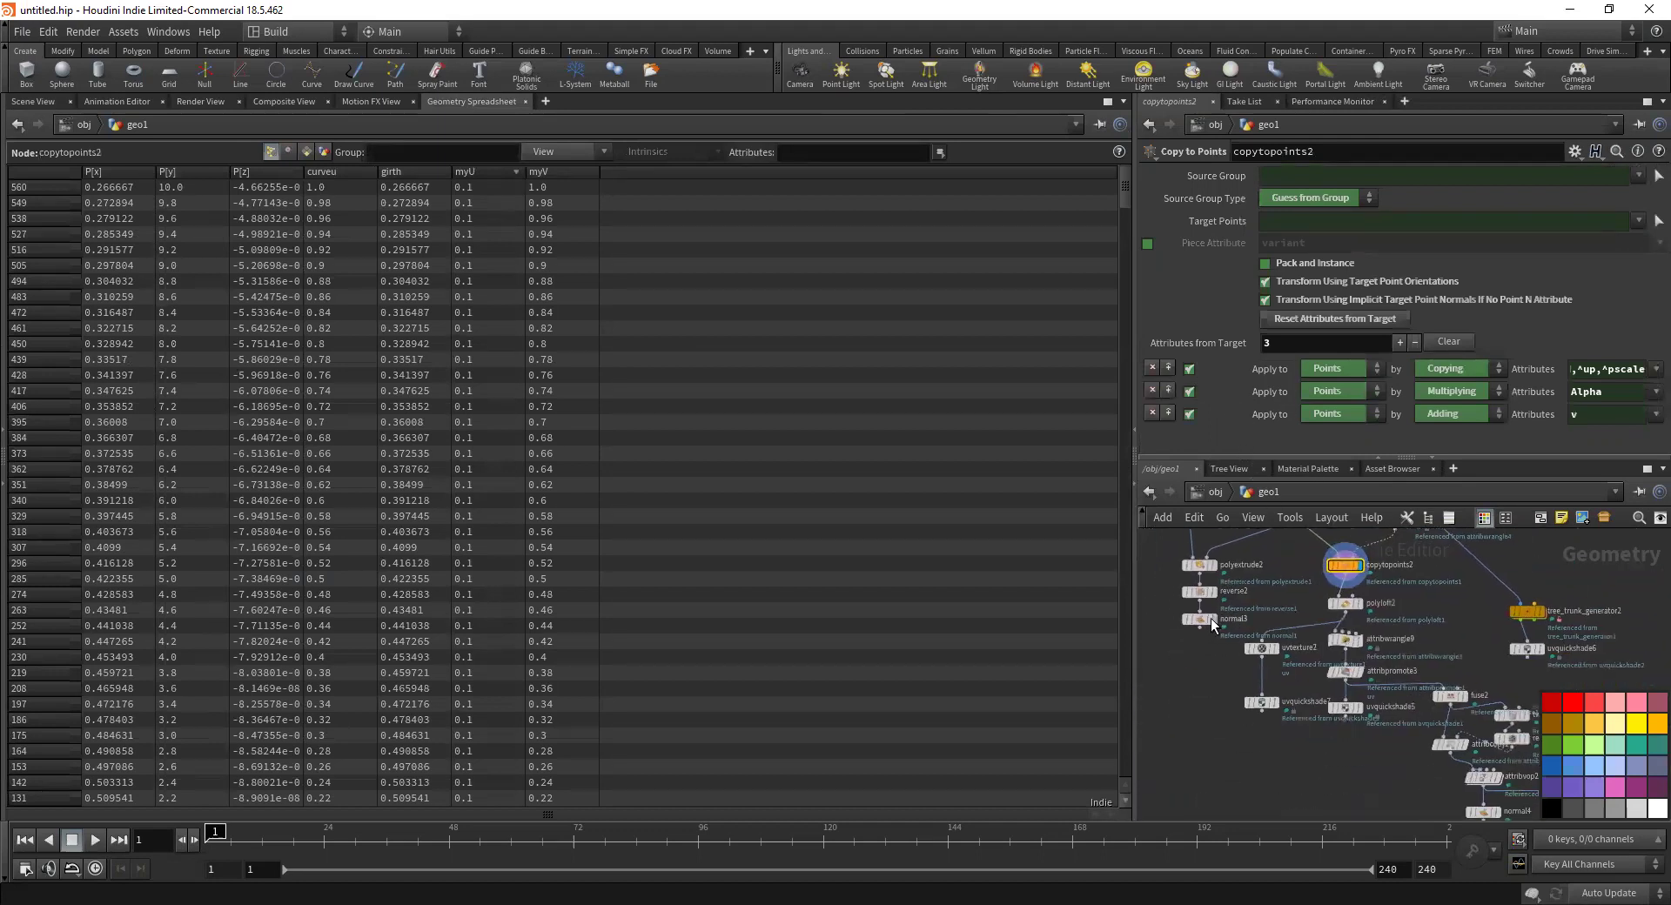
Delete the polyextrude2, reverse2 and normal3 nodes from the network
scroll(1232, 627, "up", 4)
left_click_drag(1236, 610, 1335, 764)
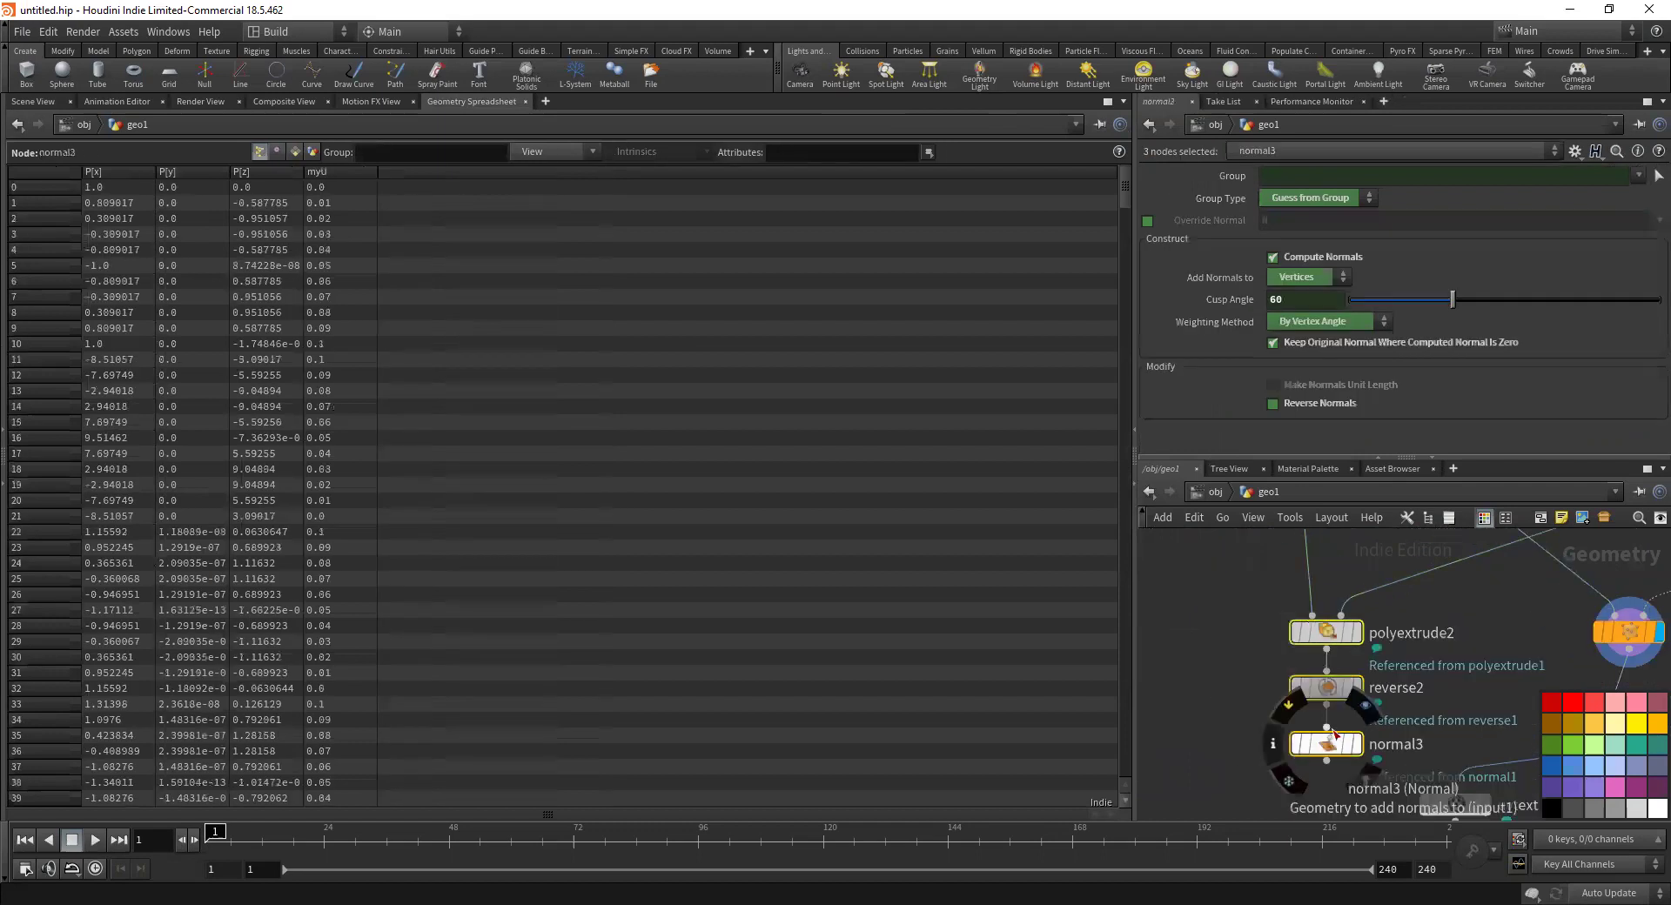
key("Delete")
scroll(1272, 632, "down", 4)
scroll(1262, 644, "up", 3)
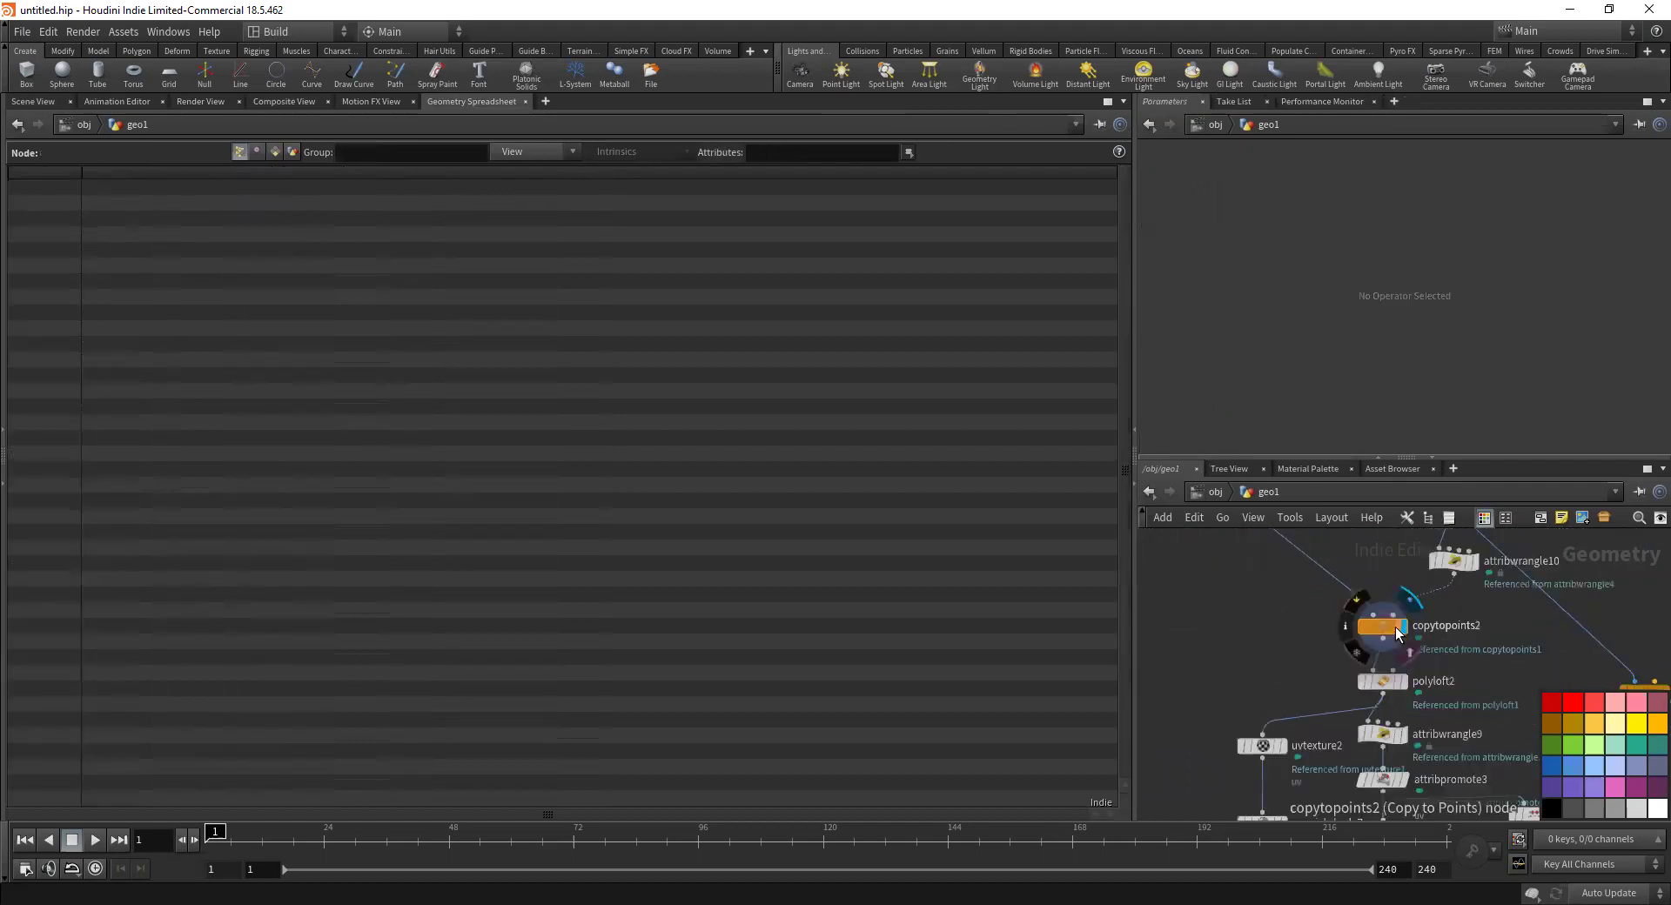
middle_click_drag(1253, 643, 1295, 637)
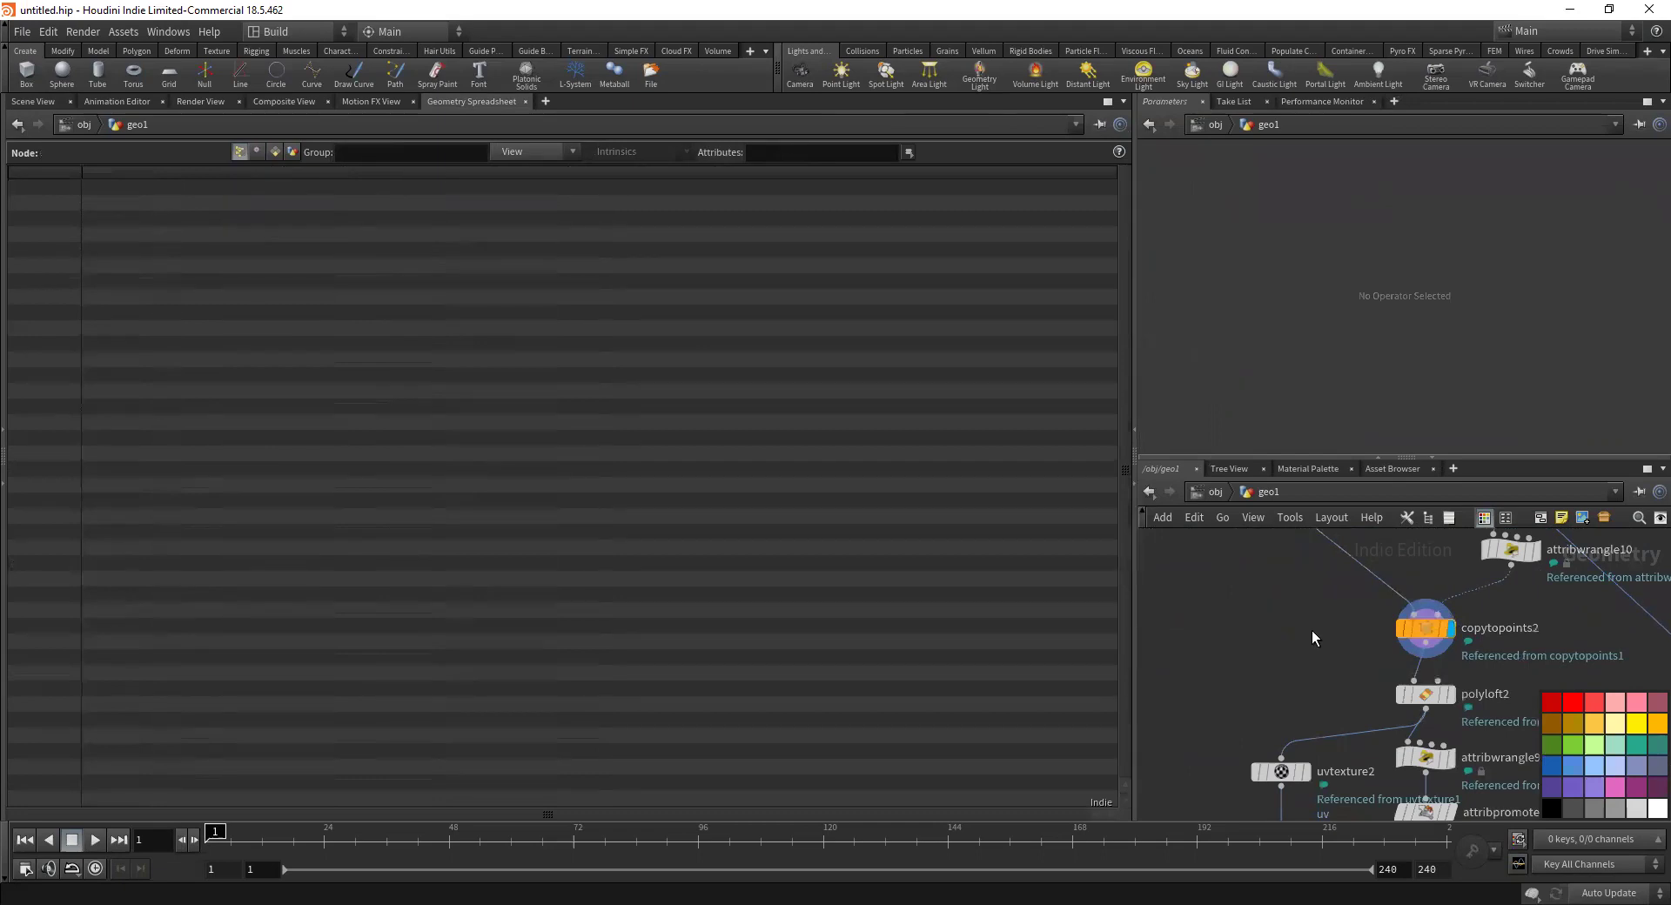
Add another Copy to Points node beside copytopoints2, fed by attribwrangle8 and attribwrangle10
key("Tab")
type("copy")
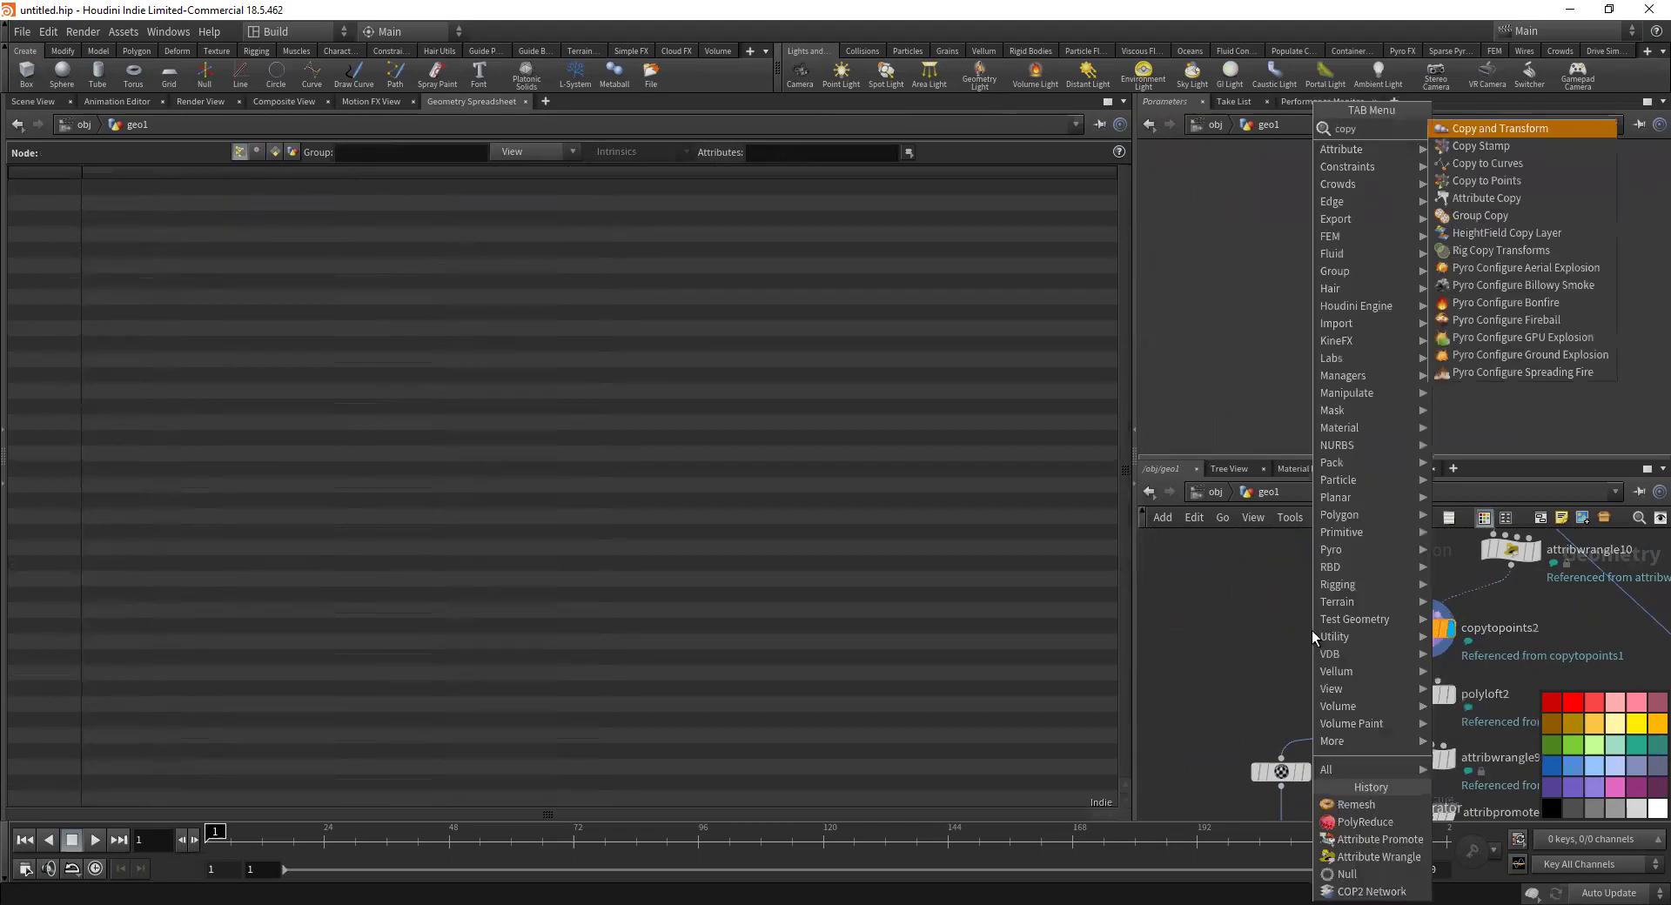
key("Down")
key("Down")
key("Down")
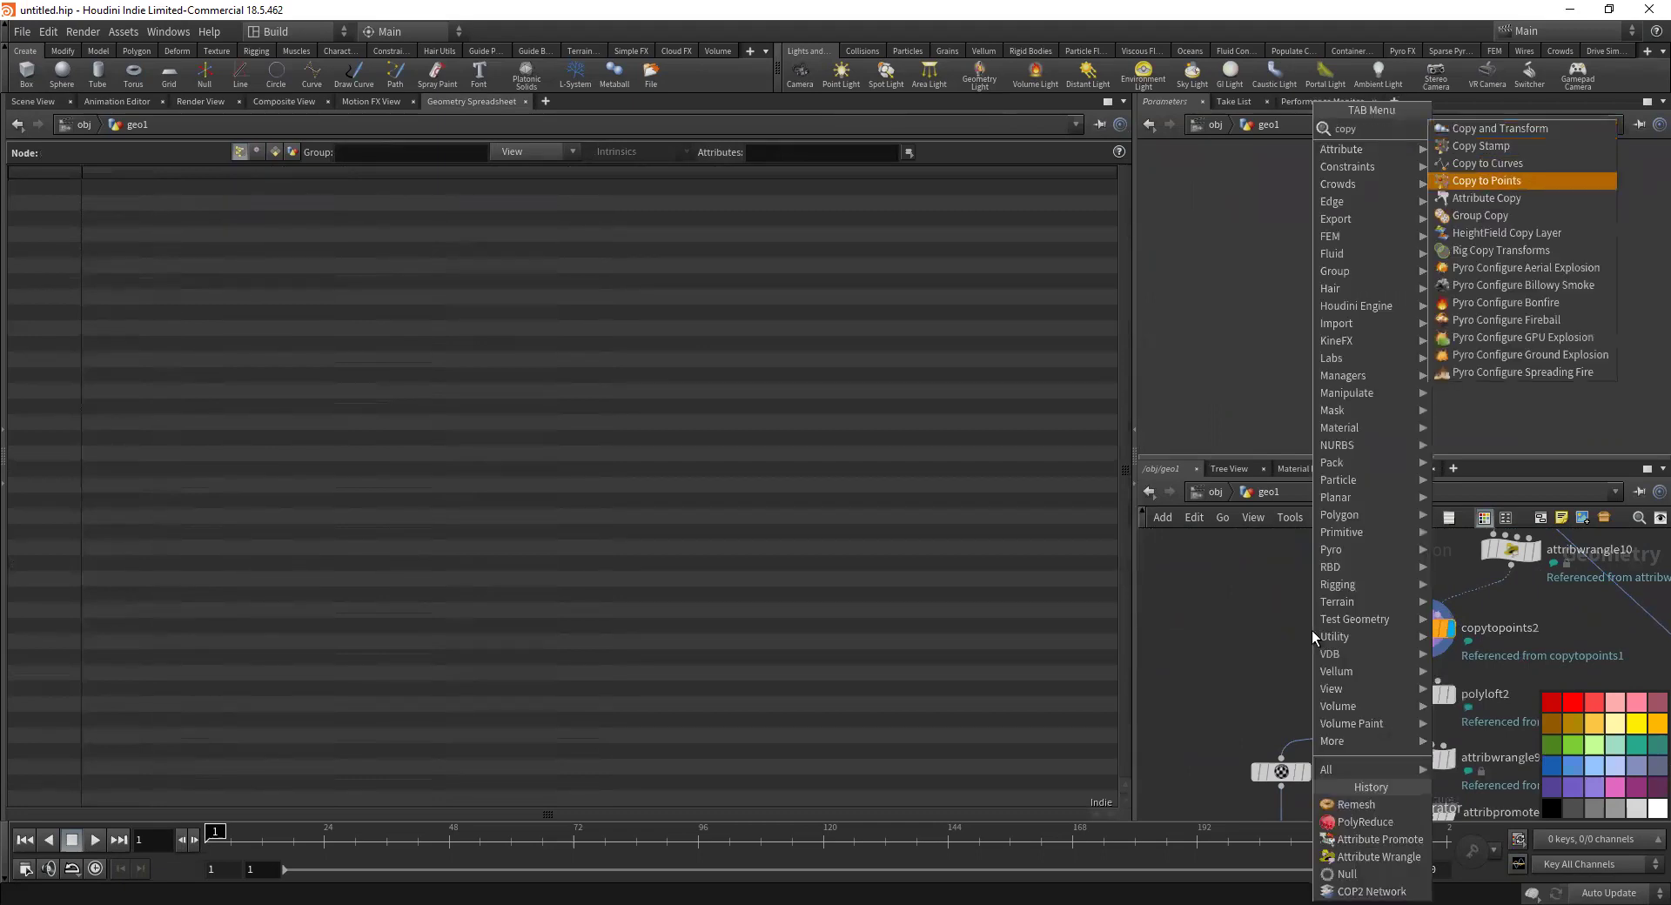
key("Return")
middle_click_drag(1388, 575, 1443, 689)
scroll(1431, 626, "down", 3)
left_click_drag(1345, 587, 1436, 716)
middle_click_drag(1367, 703, 1304, 647)
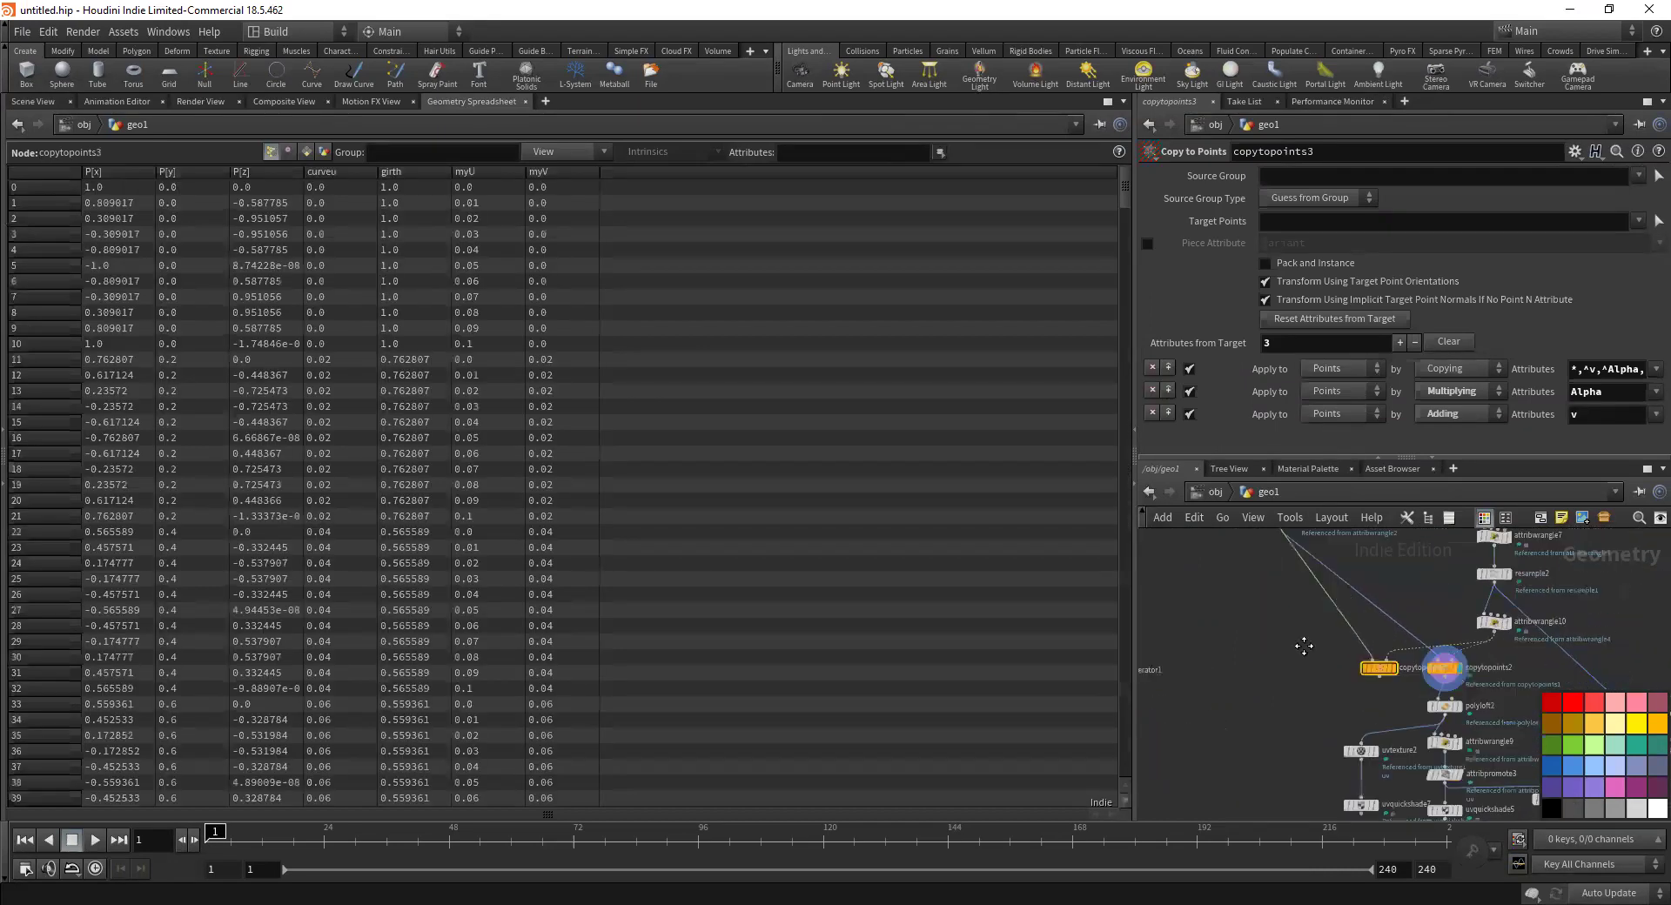
Display copytopoints3 and sort its point attributes by myU in descending order
scroll(1440, 724, "up", 4)
left_click(1341, 603)
left_click(510, 173)
left_click(510, 172)
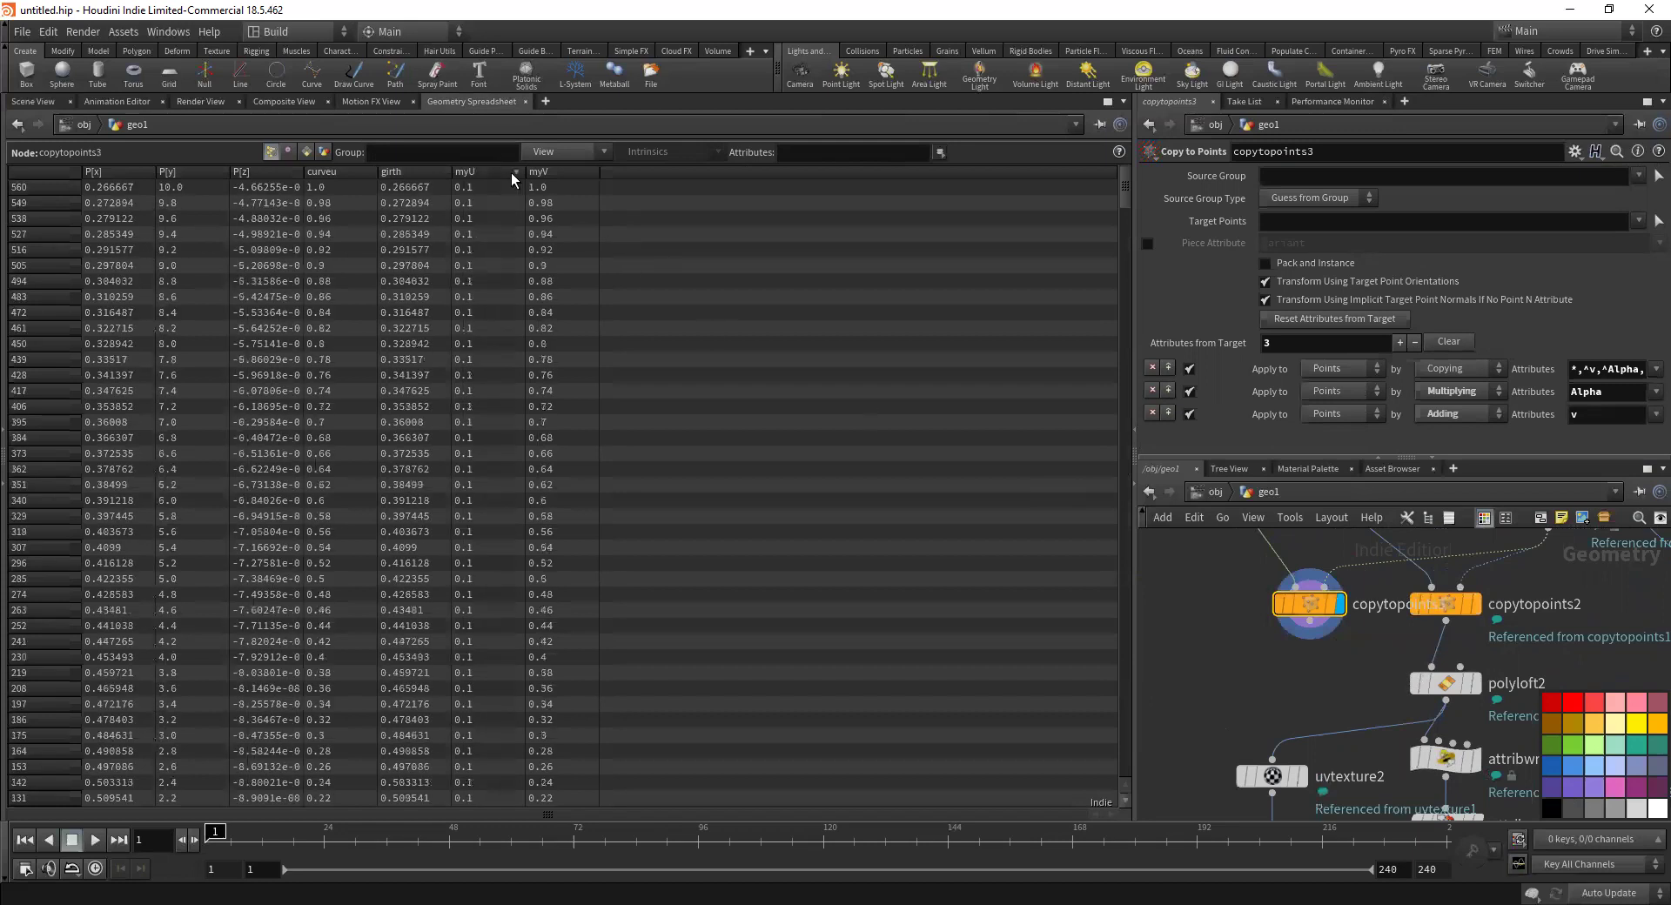
Display attribwrangle8 to inspect its myU values and VEXpression, and return to copytopoints3
middle_click_drag(1354, 655, 1356, 749)
middle_click_drag(1382, 636, 1314, 610)
left_click(1296, 606)
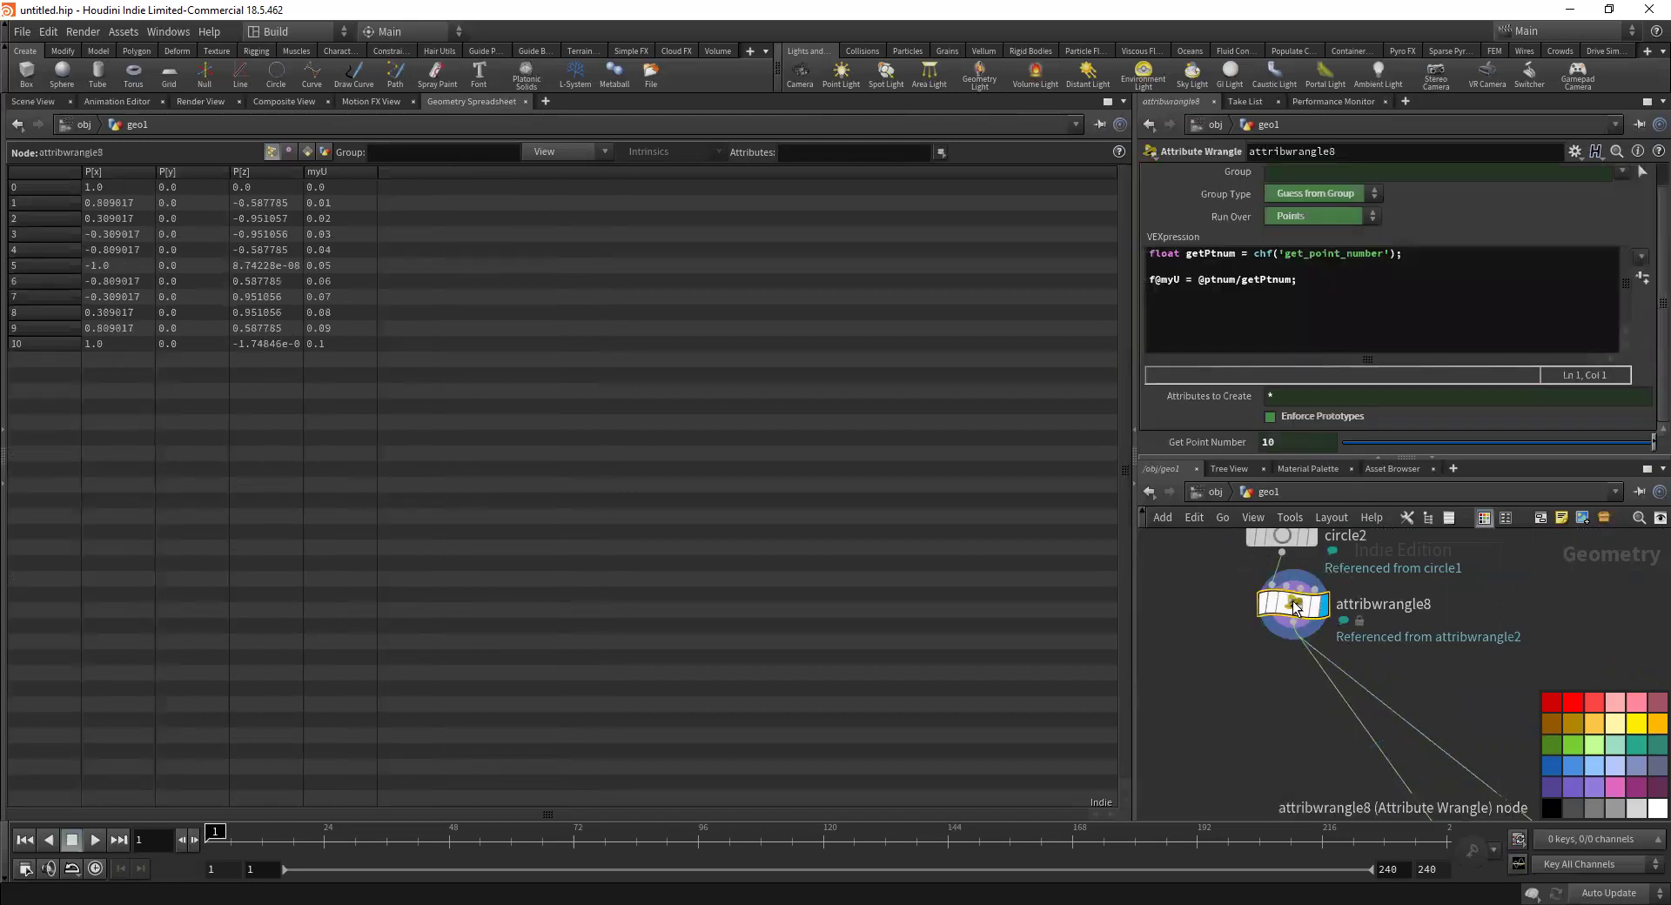
scroll(1282, 619, "down", 3)
scroll(1282, 621, "up", 3)
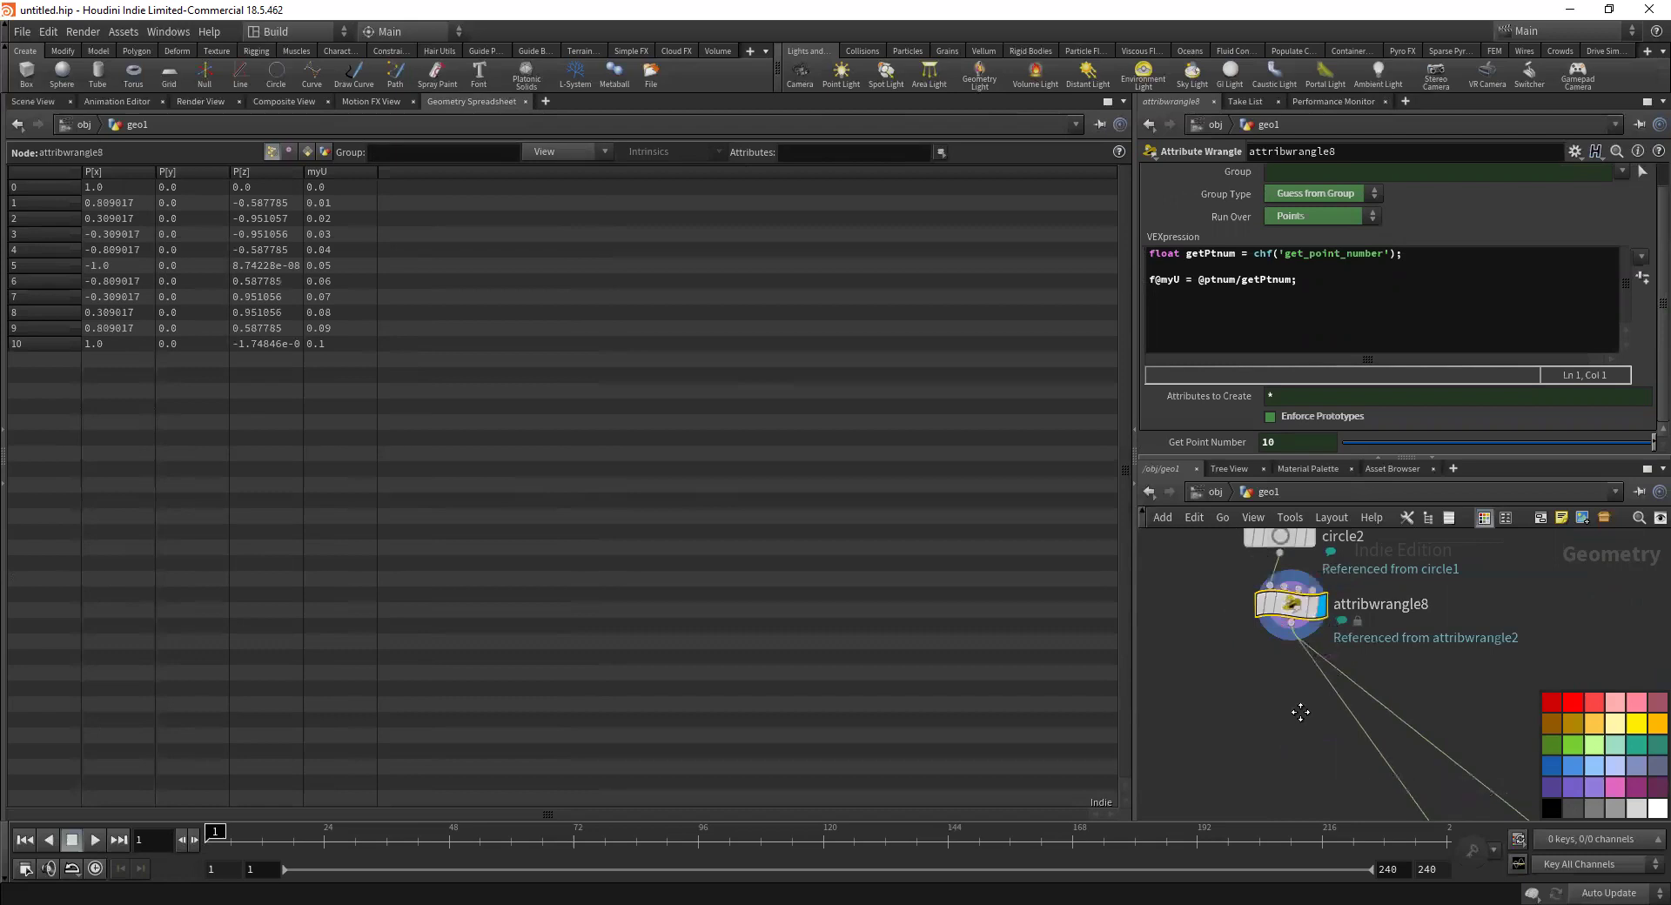
scroll(1301, 712, "down", 4)
left_click(1340, 689)
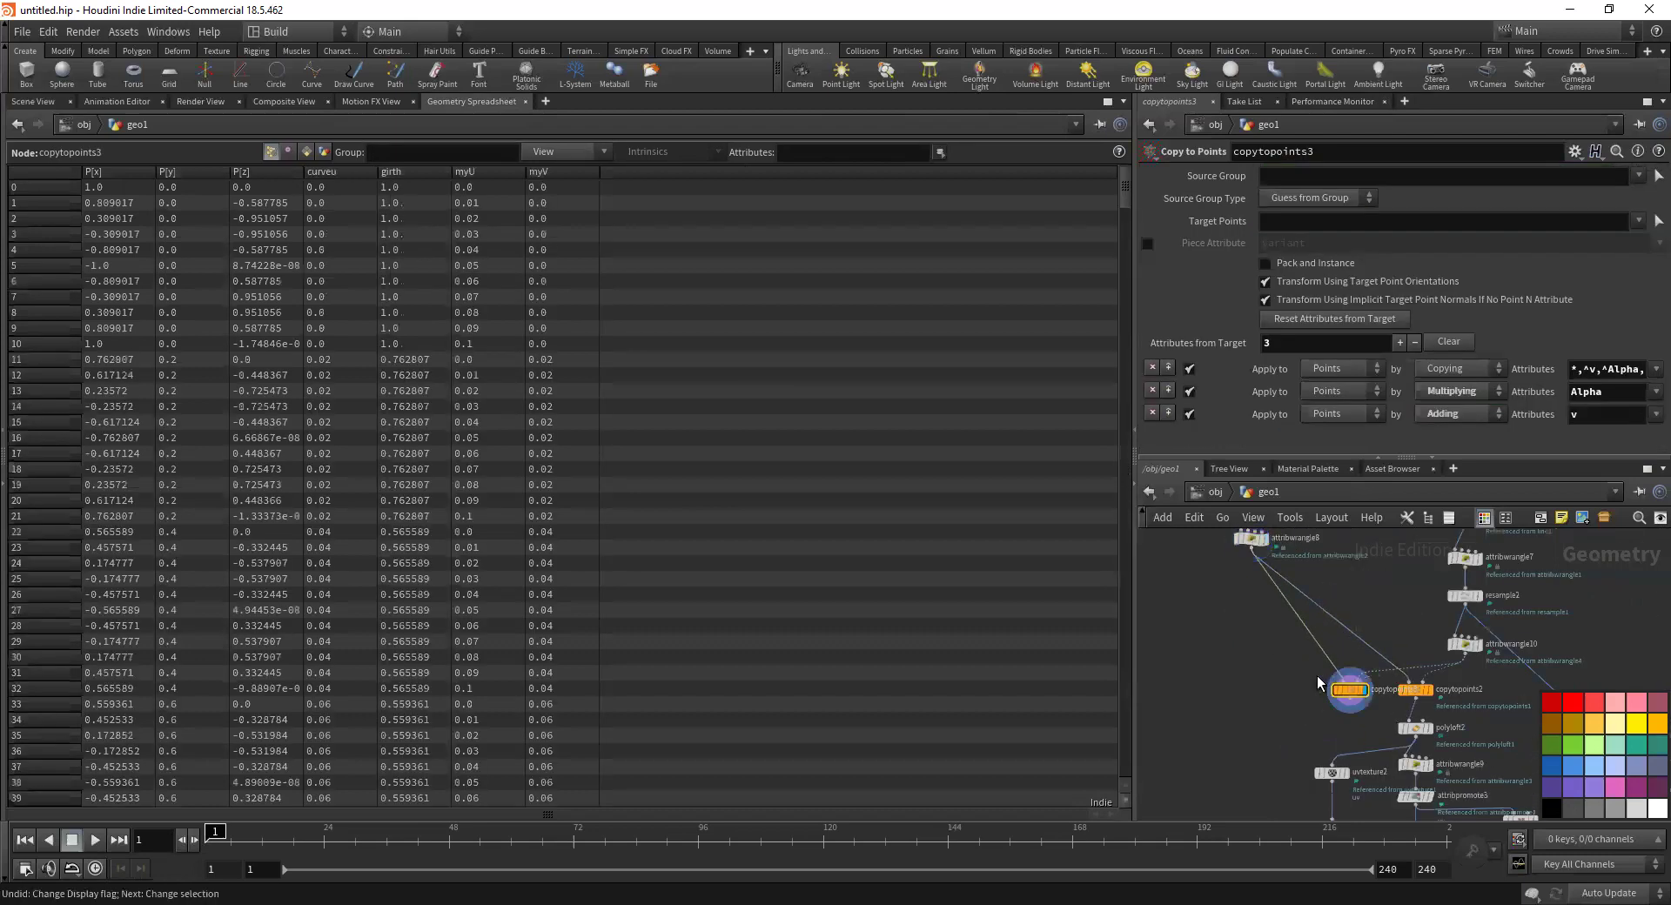
Undo the display change and the creation of copytopoints3
key("ctrl+z")
key("ctrl+z")
key("ctrl+z")
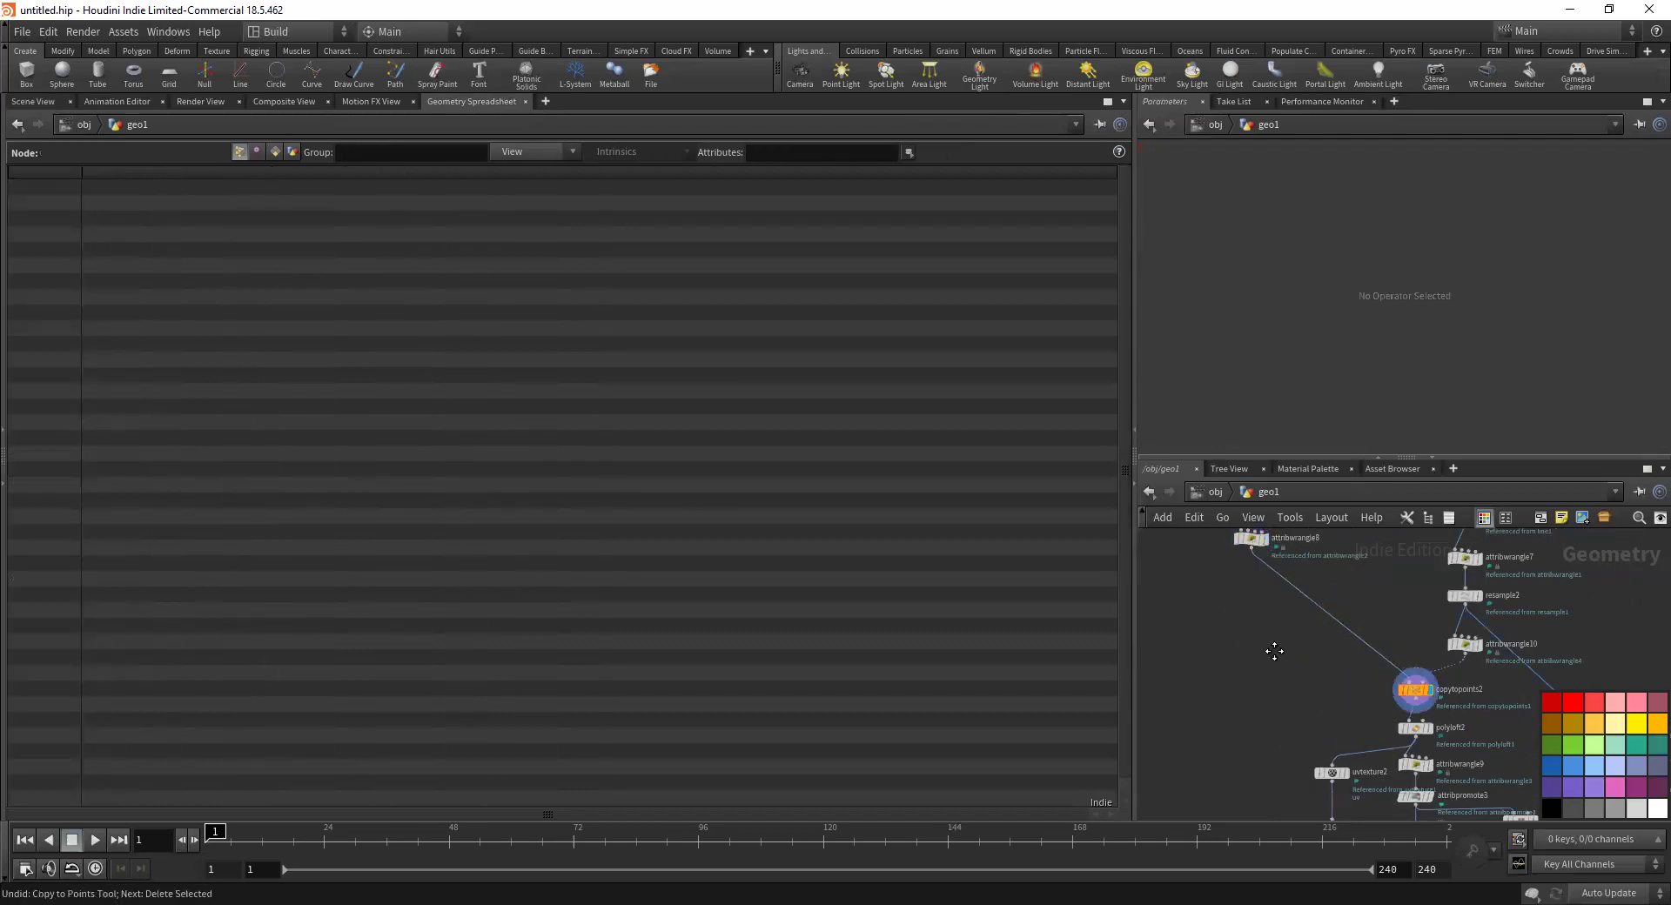
Select attribwrangle8 and reveal the channel expression behind its Get Point Number parameter
middle_click_drag(1274, 651, 1312, 774)
scroll(1282, 693, "up", 4)
left_click(1369, 694)
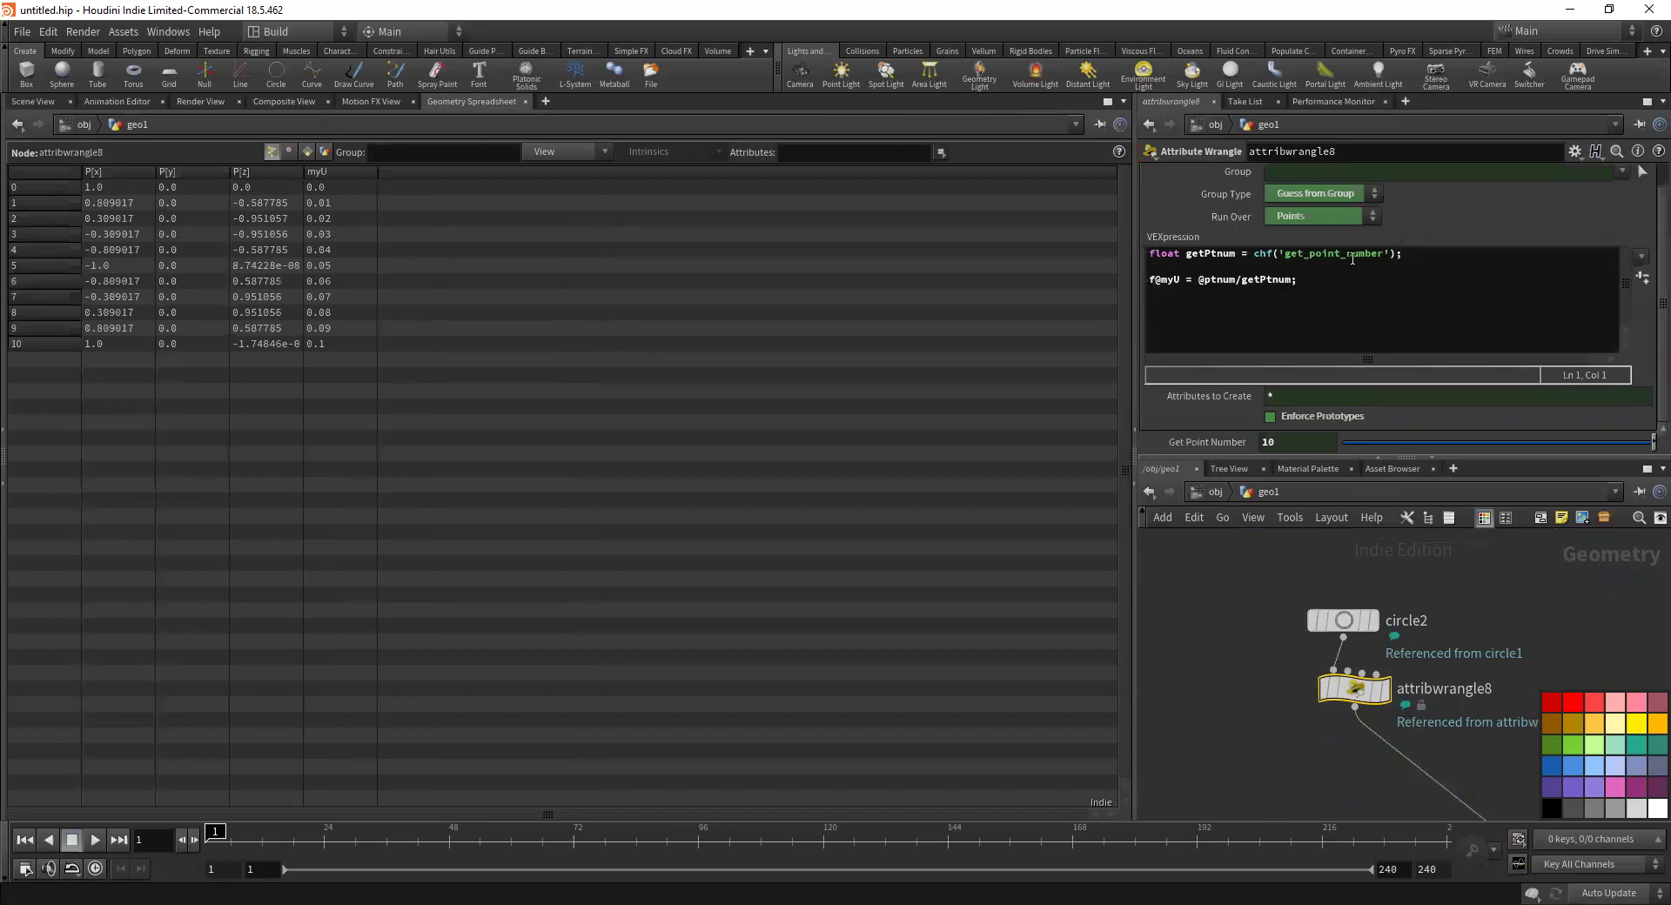
scroll(1231, 434, "up", 1)
scroll(1230, 434, "down", 1)
left_click(1211, 443)
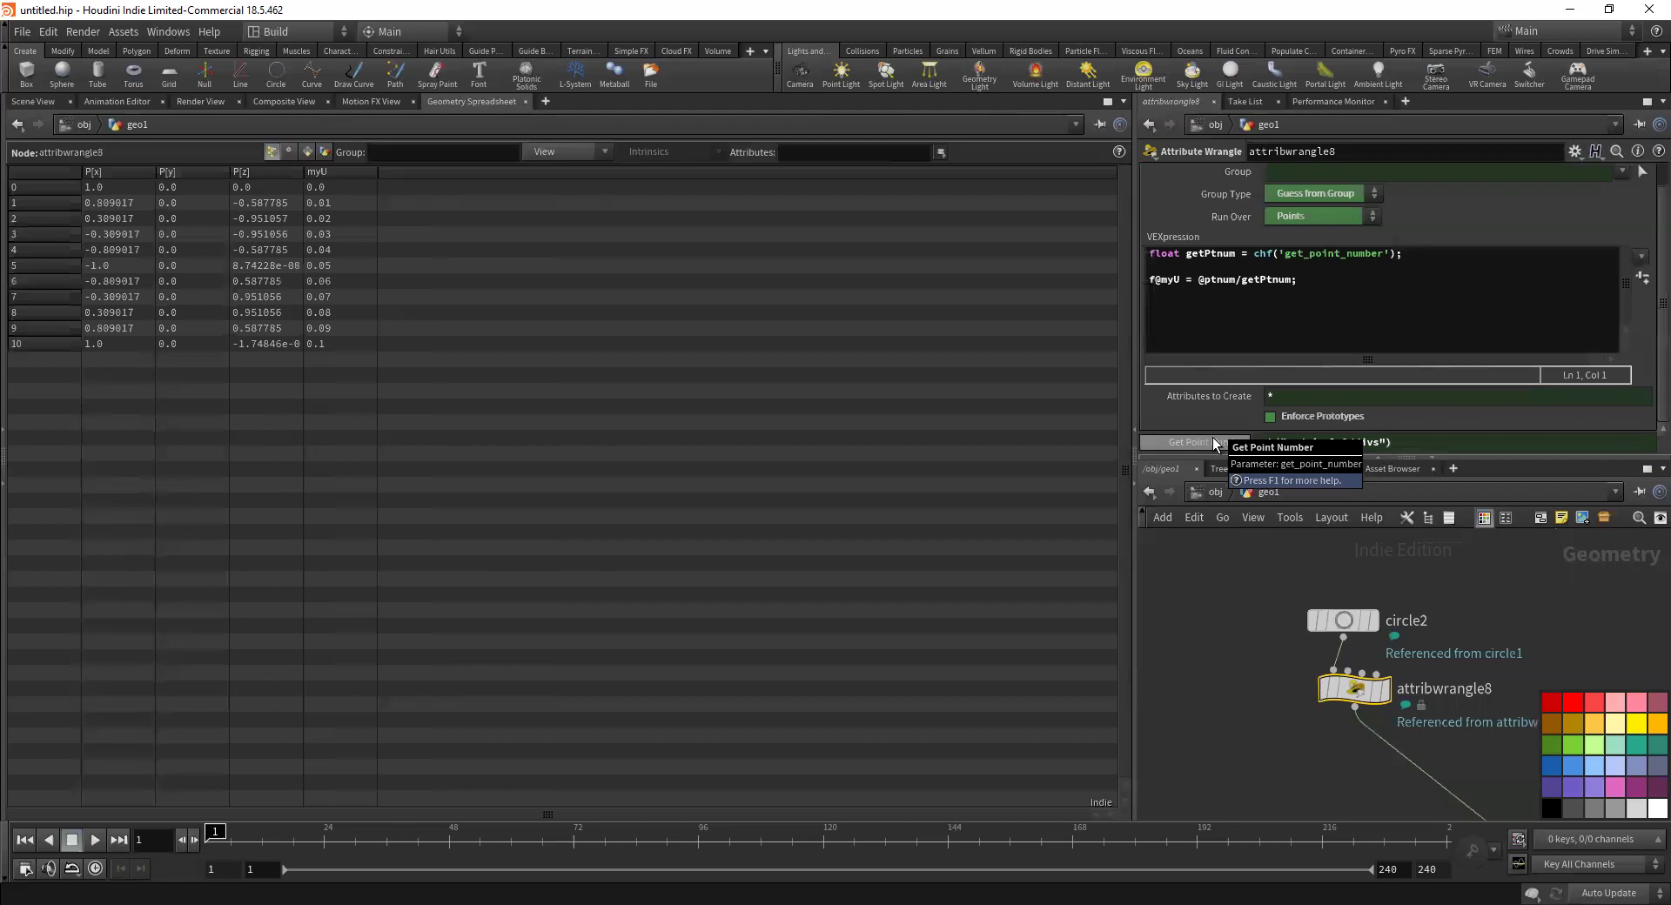
scroll(1282, 324, "up", 1)
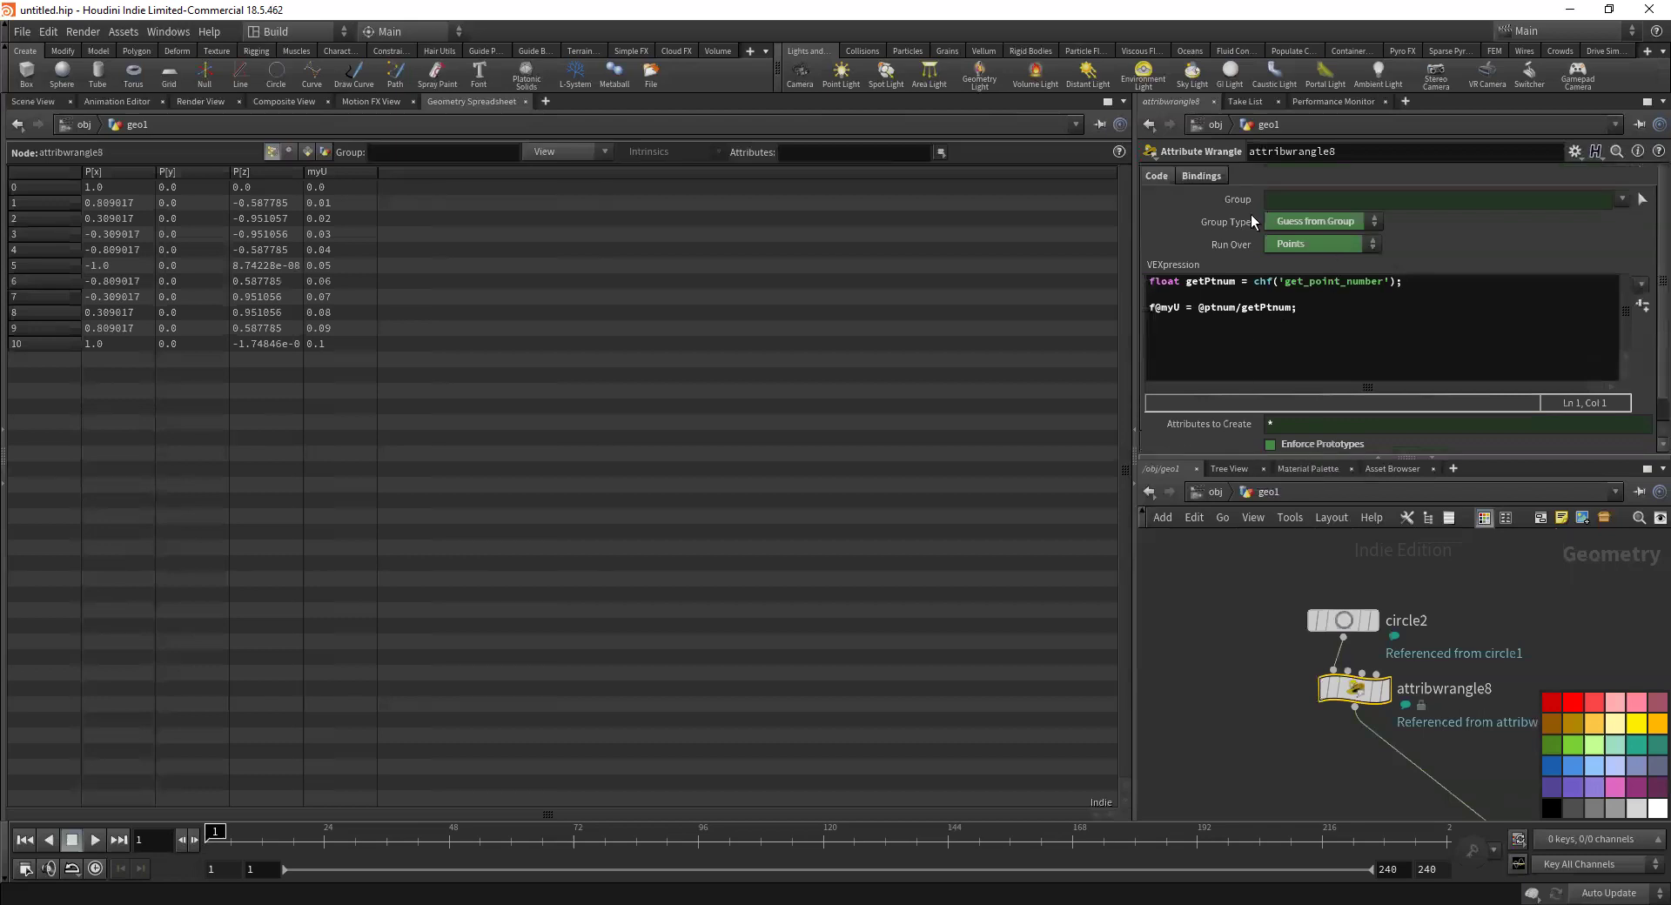
Add a new Attribute Wrangle beside attribwrangle8 and copy attribwrangle8's myU VEXpression into it
middle_click_drag(1288, 621, 1302, 558)
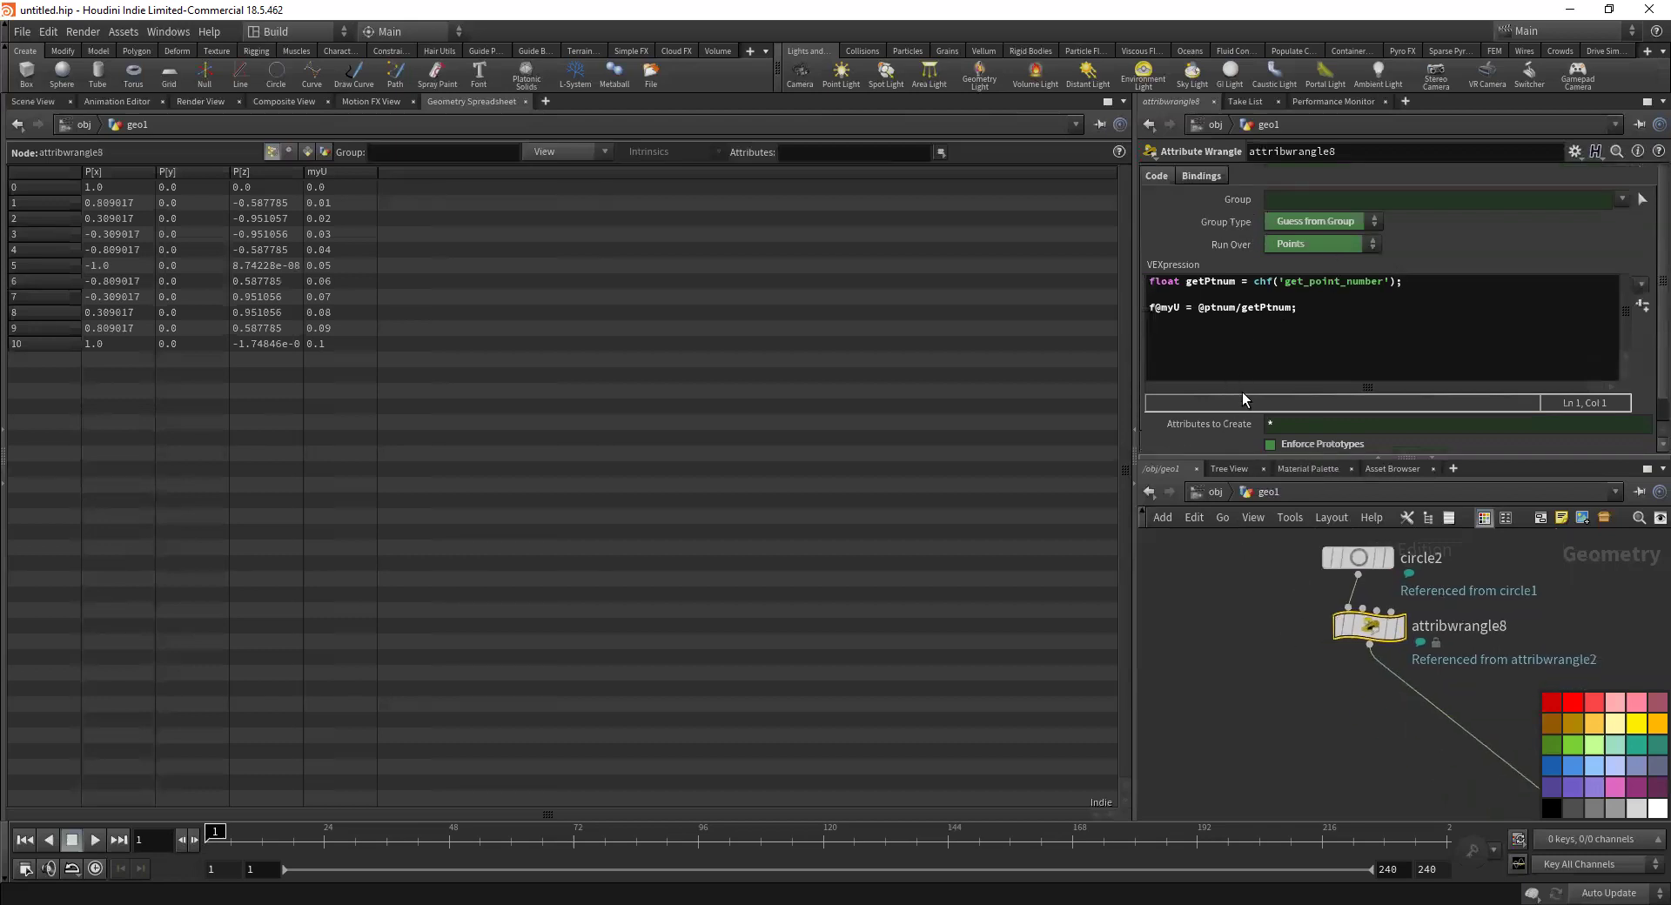
key("Tab")
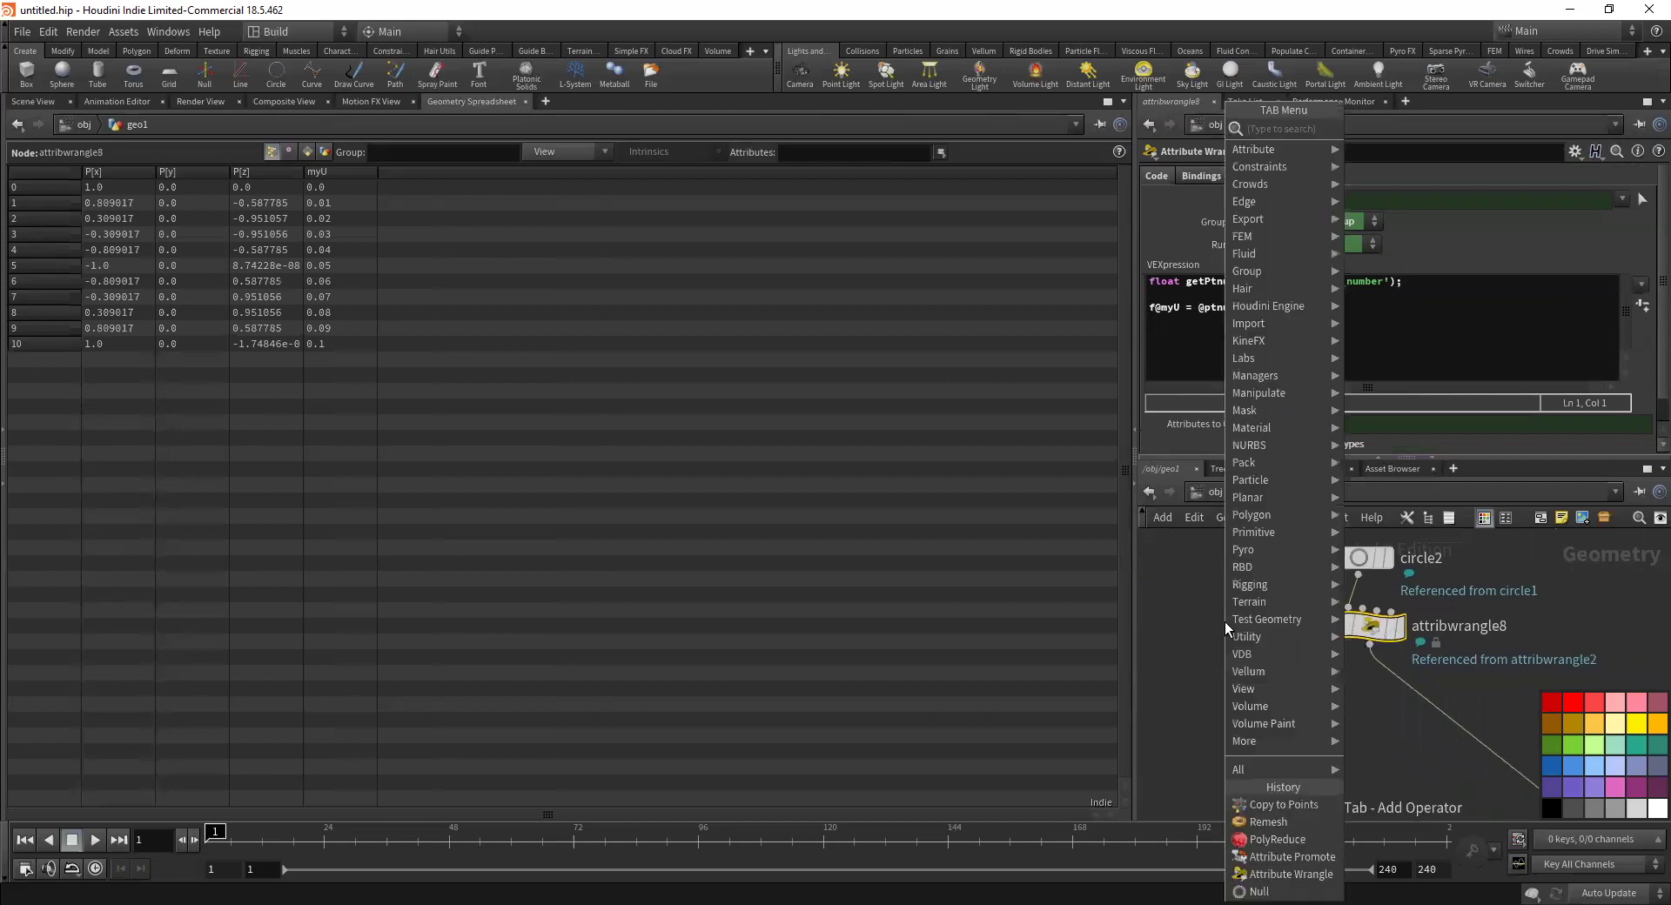
type("c")
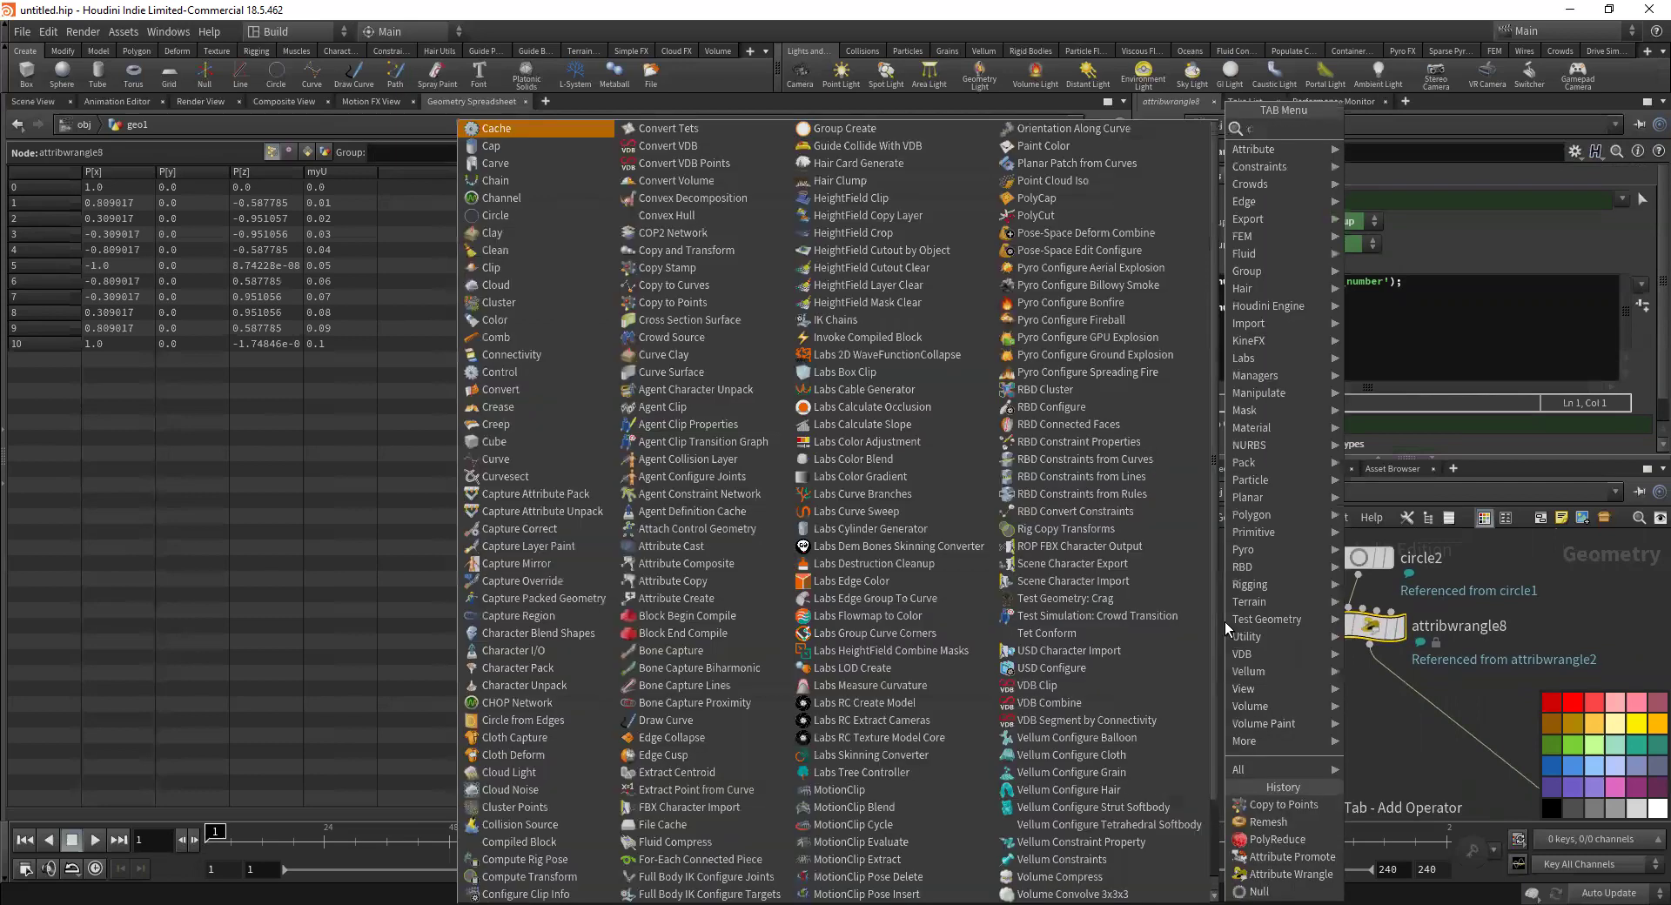
key("Escape")
left_click(1294, 315)
left_click_drag(1294, 316, 1149, 281)
key("ctrl+c")
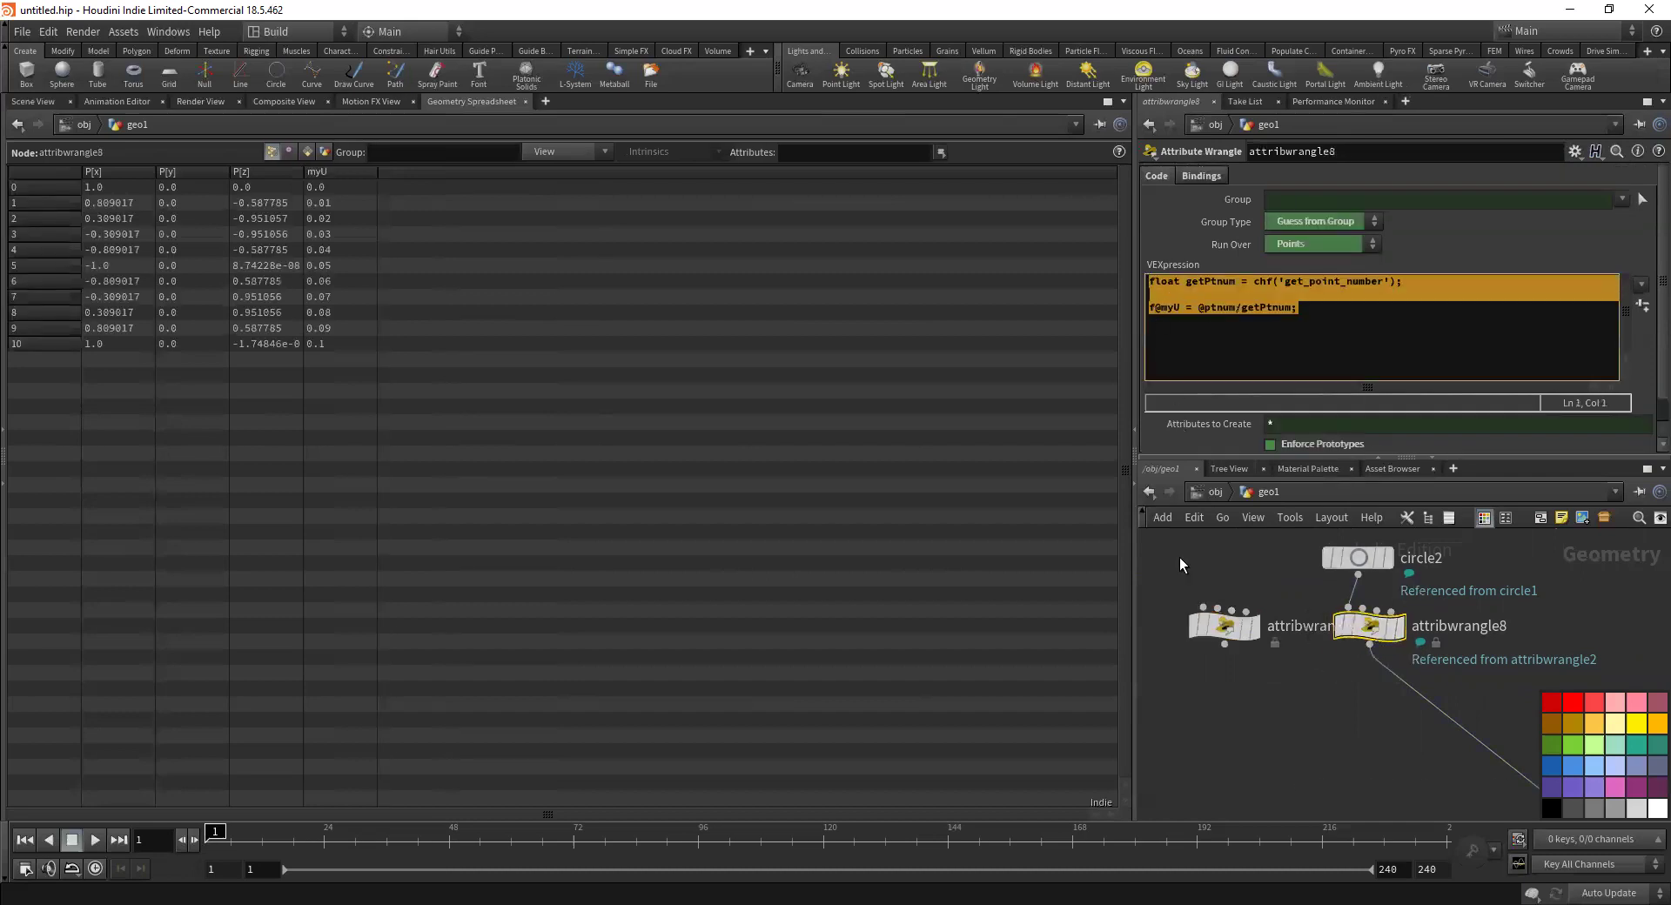
left_click(1214, 625)
left_click(1255, 342)
key("ctrl+v")
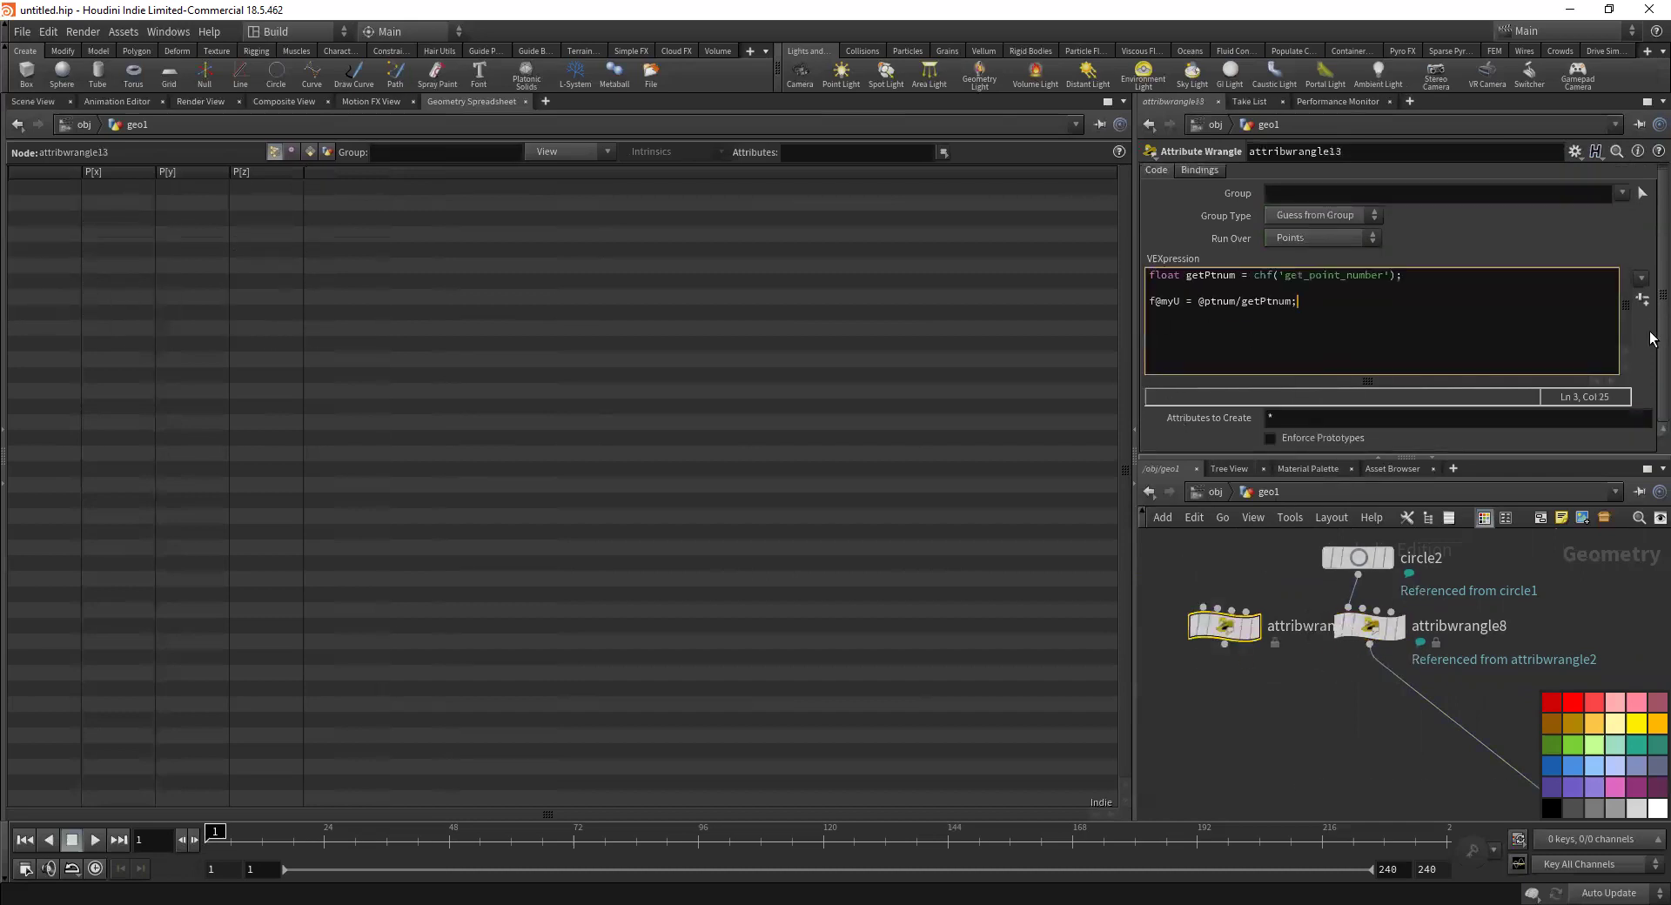
Connect circle2 to attribwrangle13's first input and create the Get Point Number parameter from its code
left_click_drag(1203, 607, 1358, 575)
scroll(1205, 404, "down", 1)
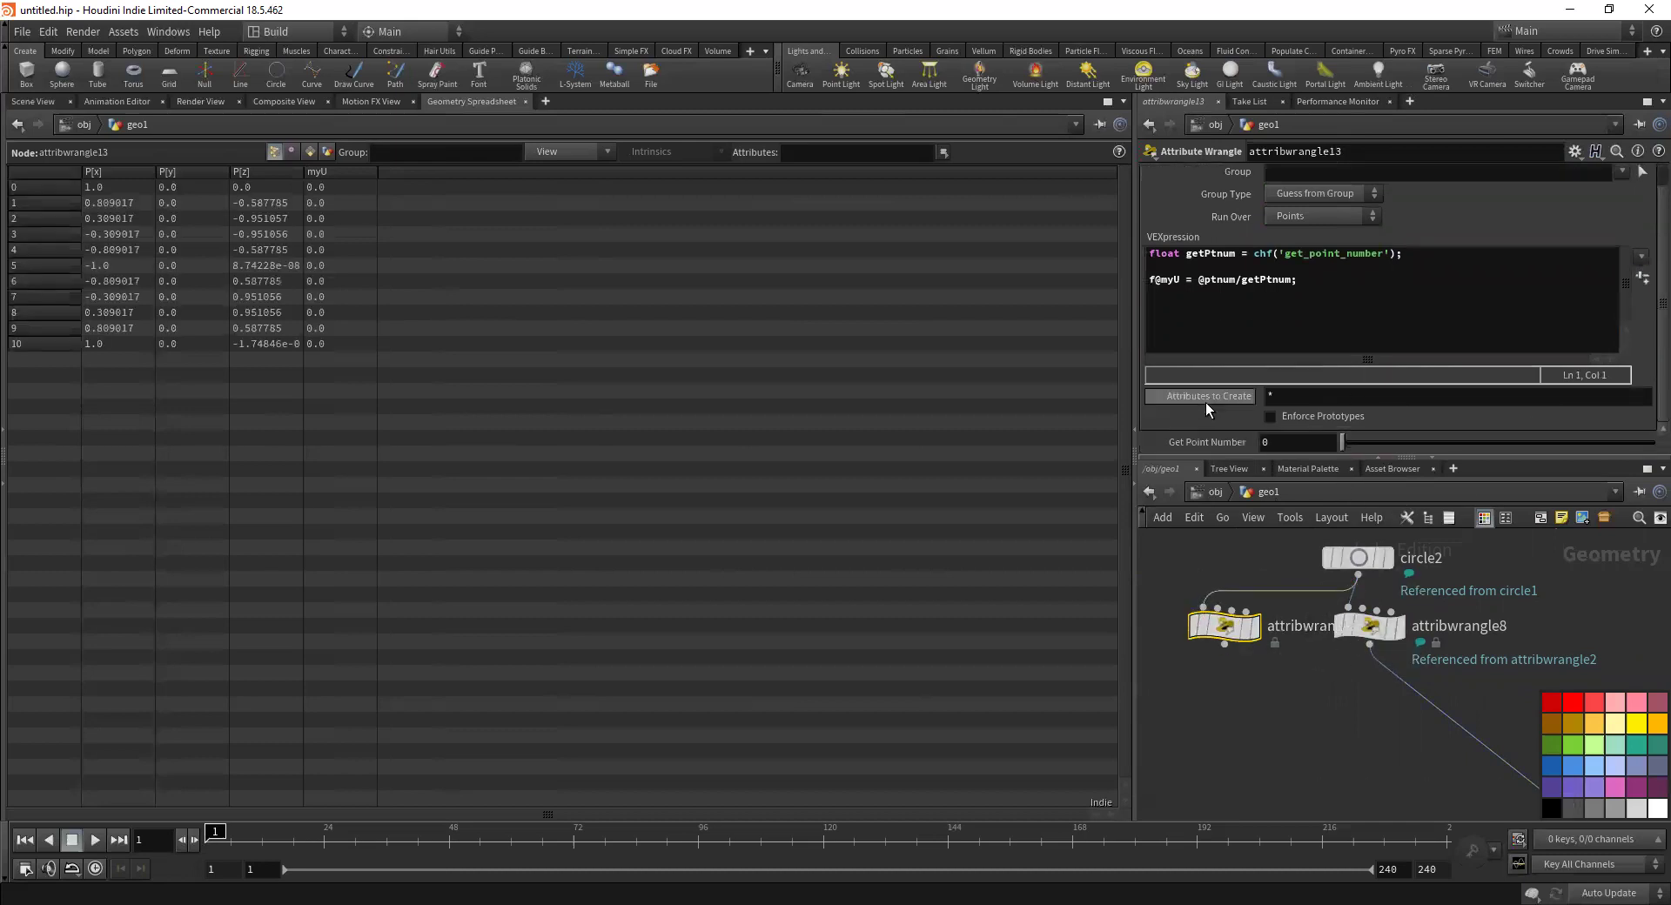
left_click_drag(1351, 590, 1350, 607)
Copy attribwrangle8's Get Point Number expression ch("../circle2/divs") into attribwrangle13's Get Point Number
left_click(1369, 625)
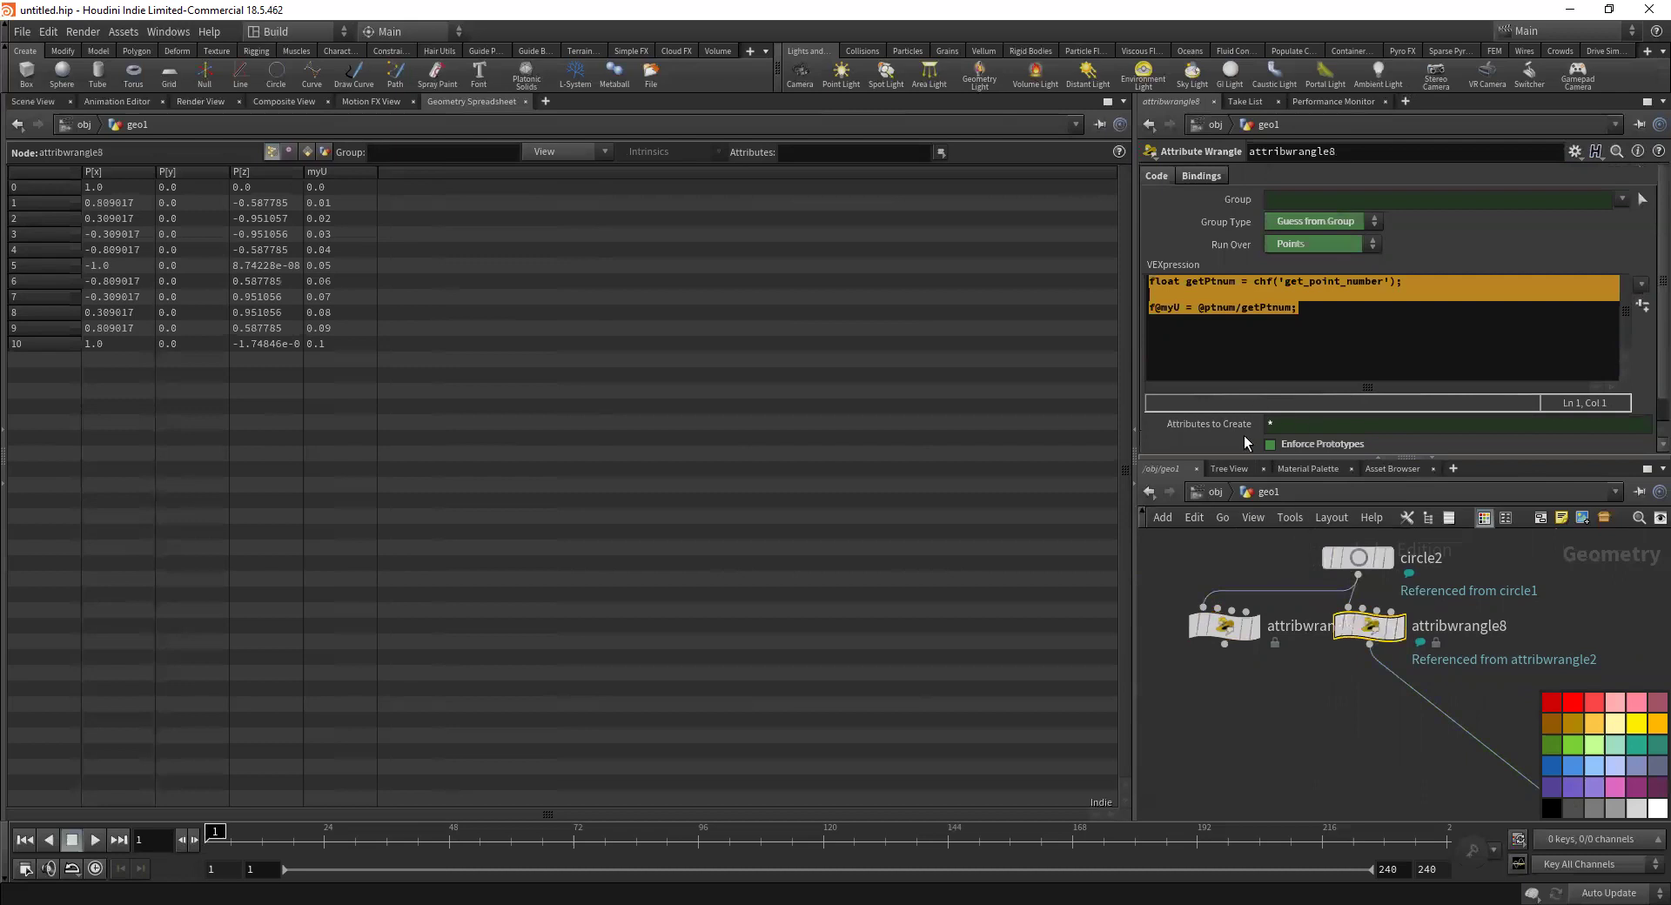
scroll(1245, 443, "down", 1)
left_click(1334, 442)
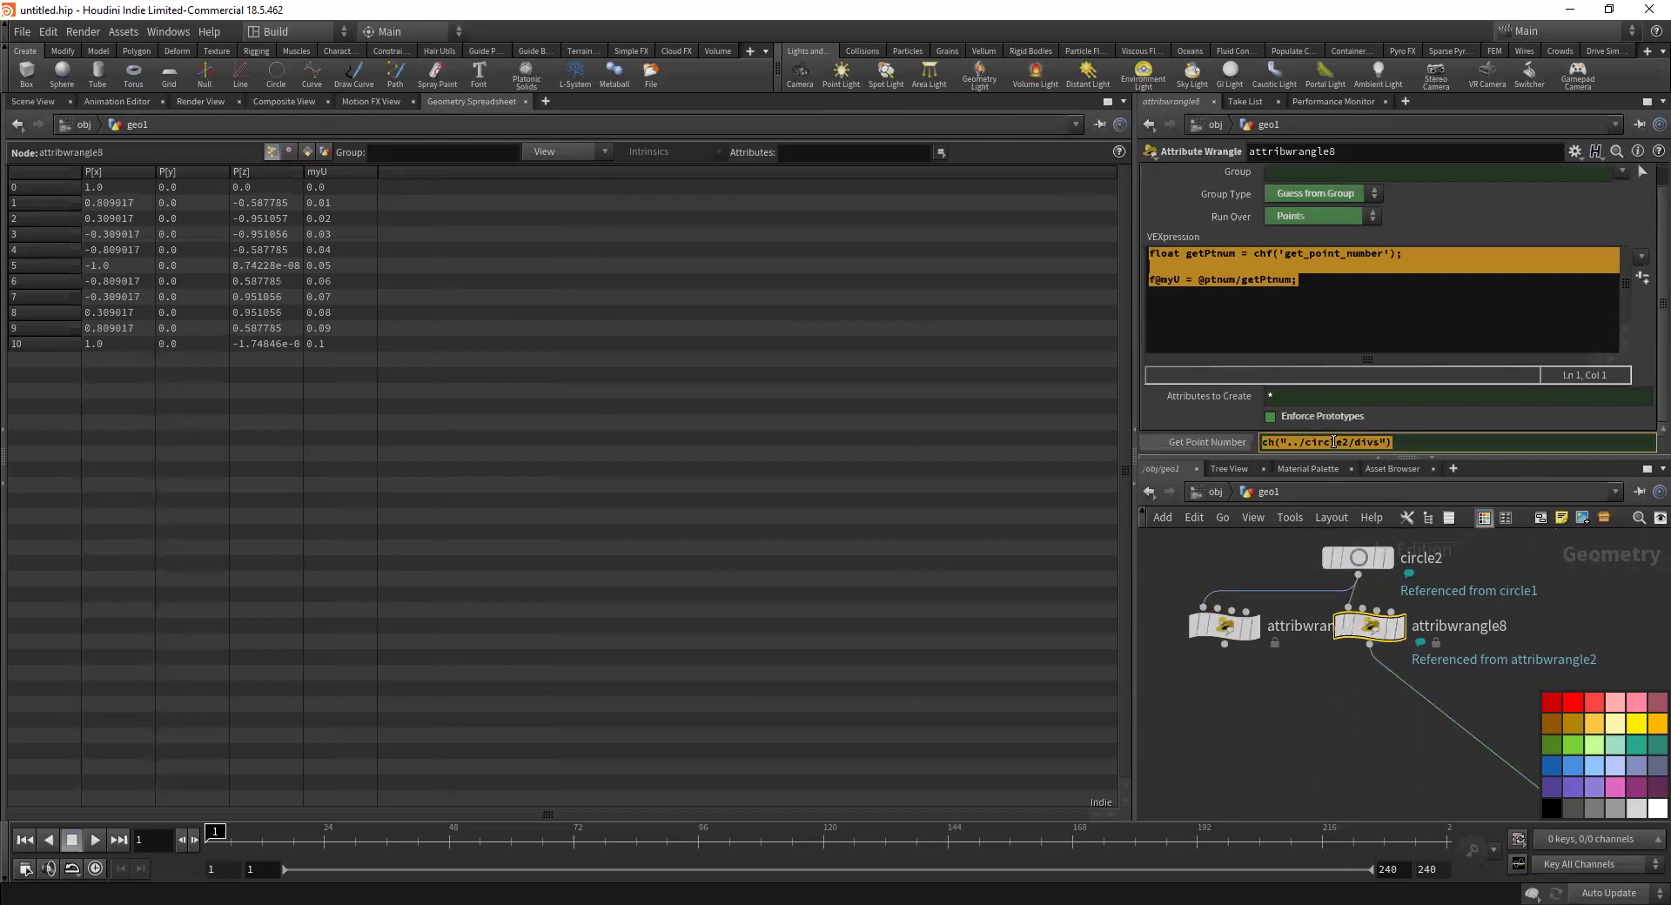
left_click(1275, 440)
type("10")
key("Return")
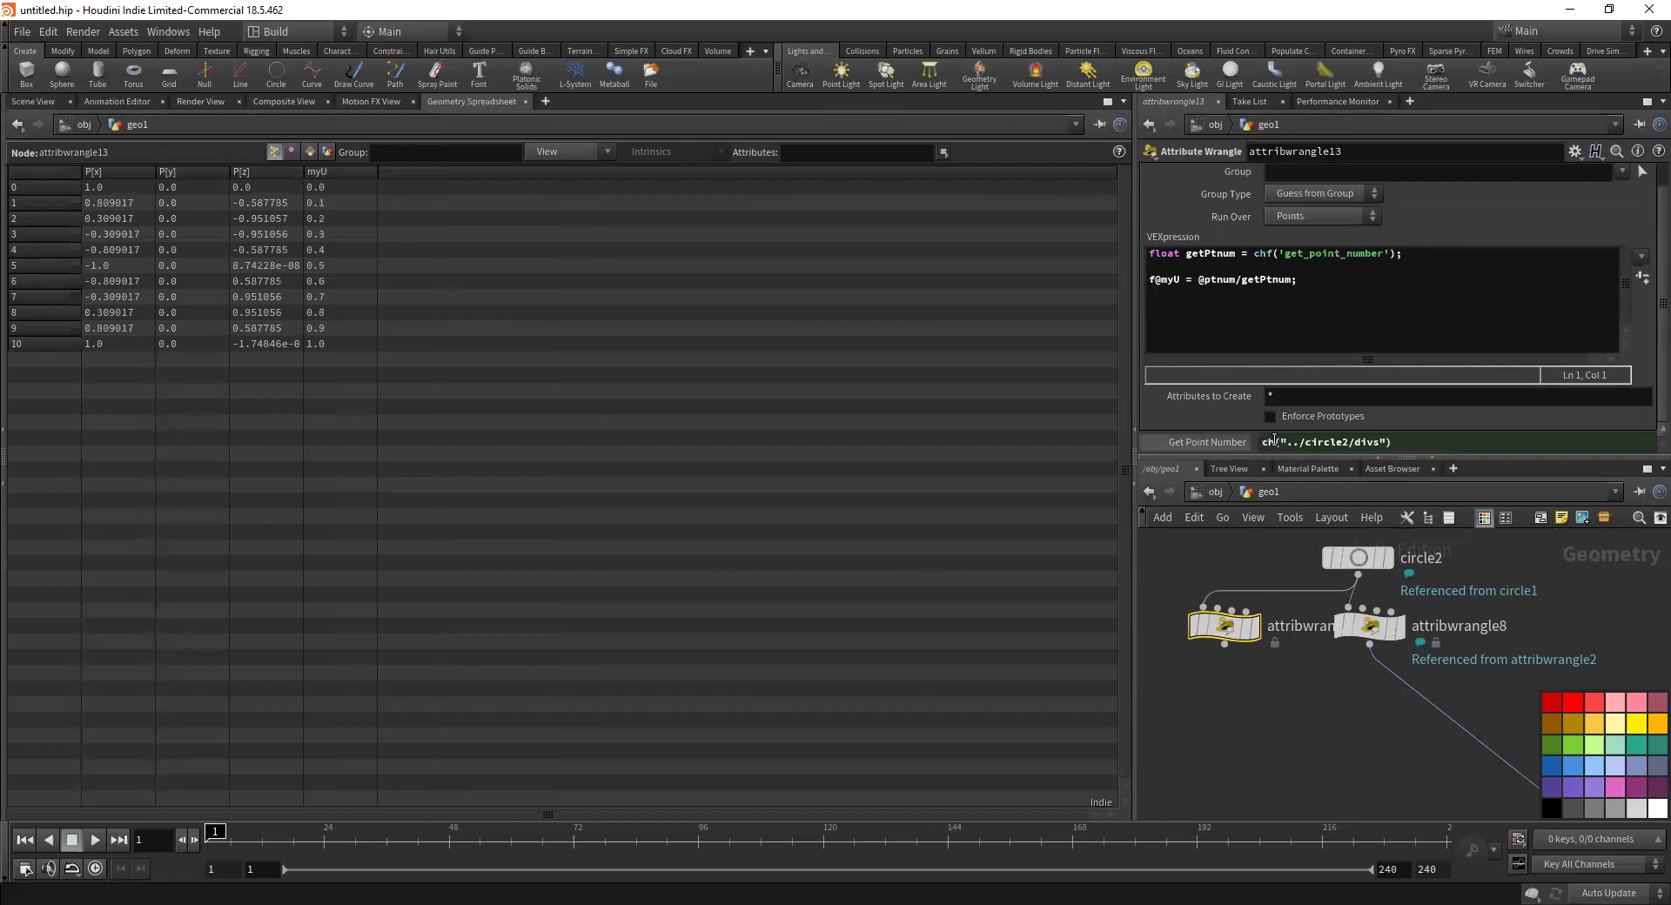
Compare attribwrangle13's myU values with attribwrangle8's, and check attribwrangle8's Get Point Number expression and value
mouse_move(1205, 633)
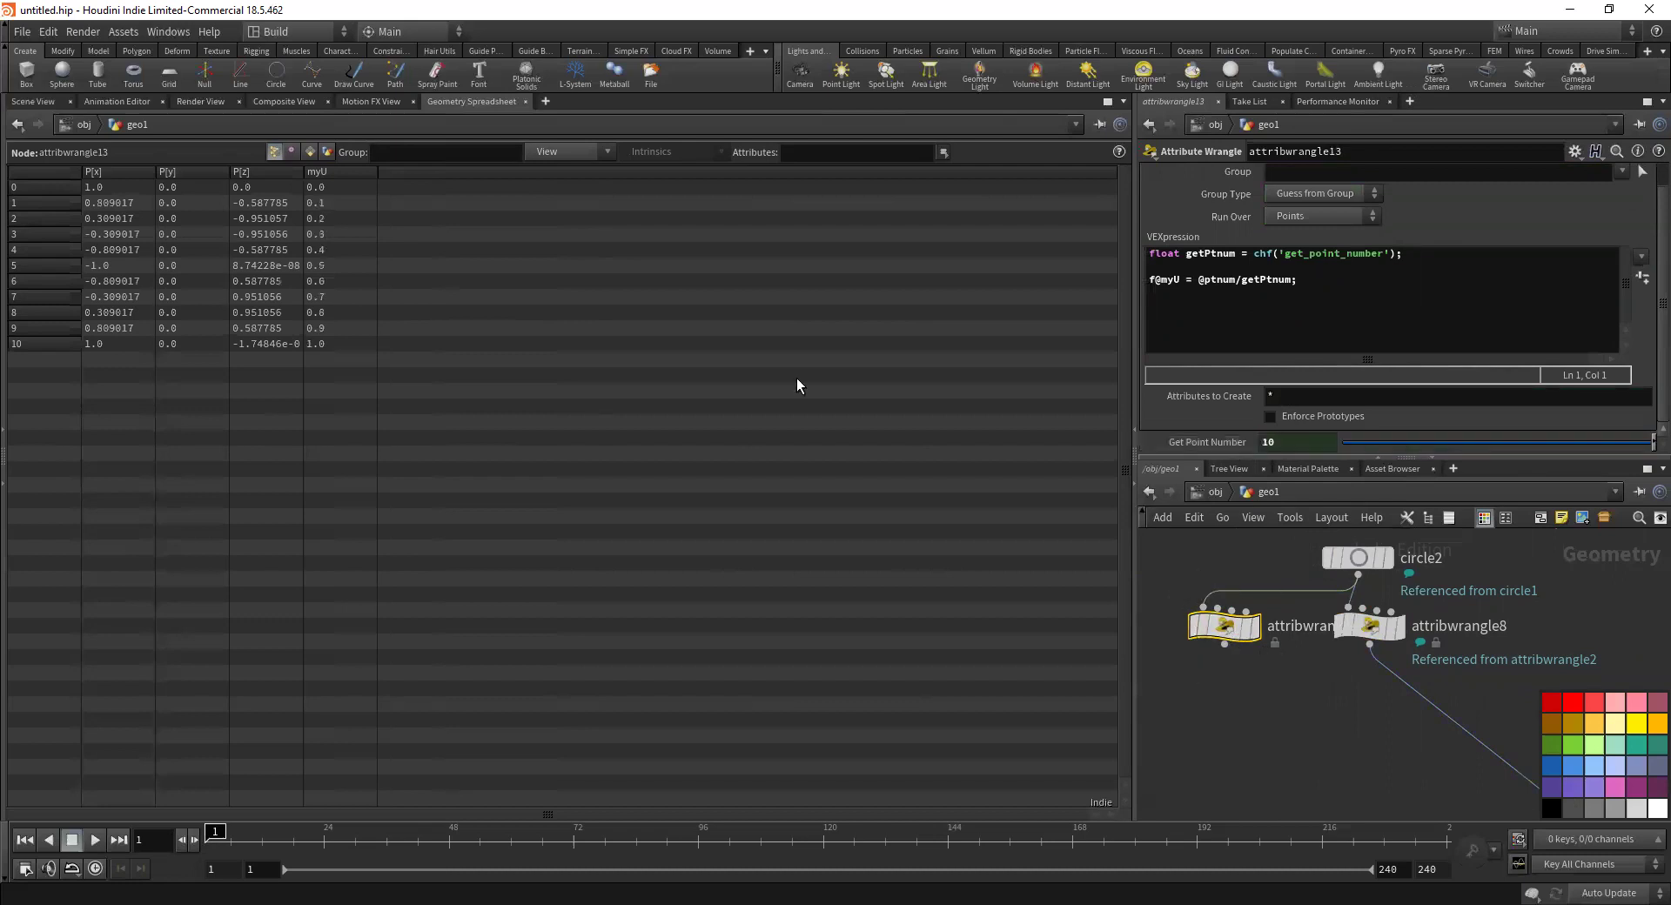
left_click(1381, 627)
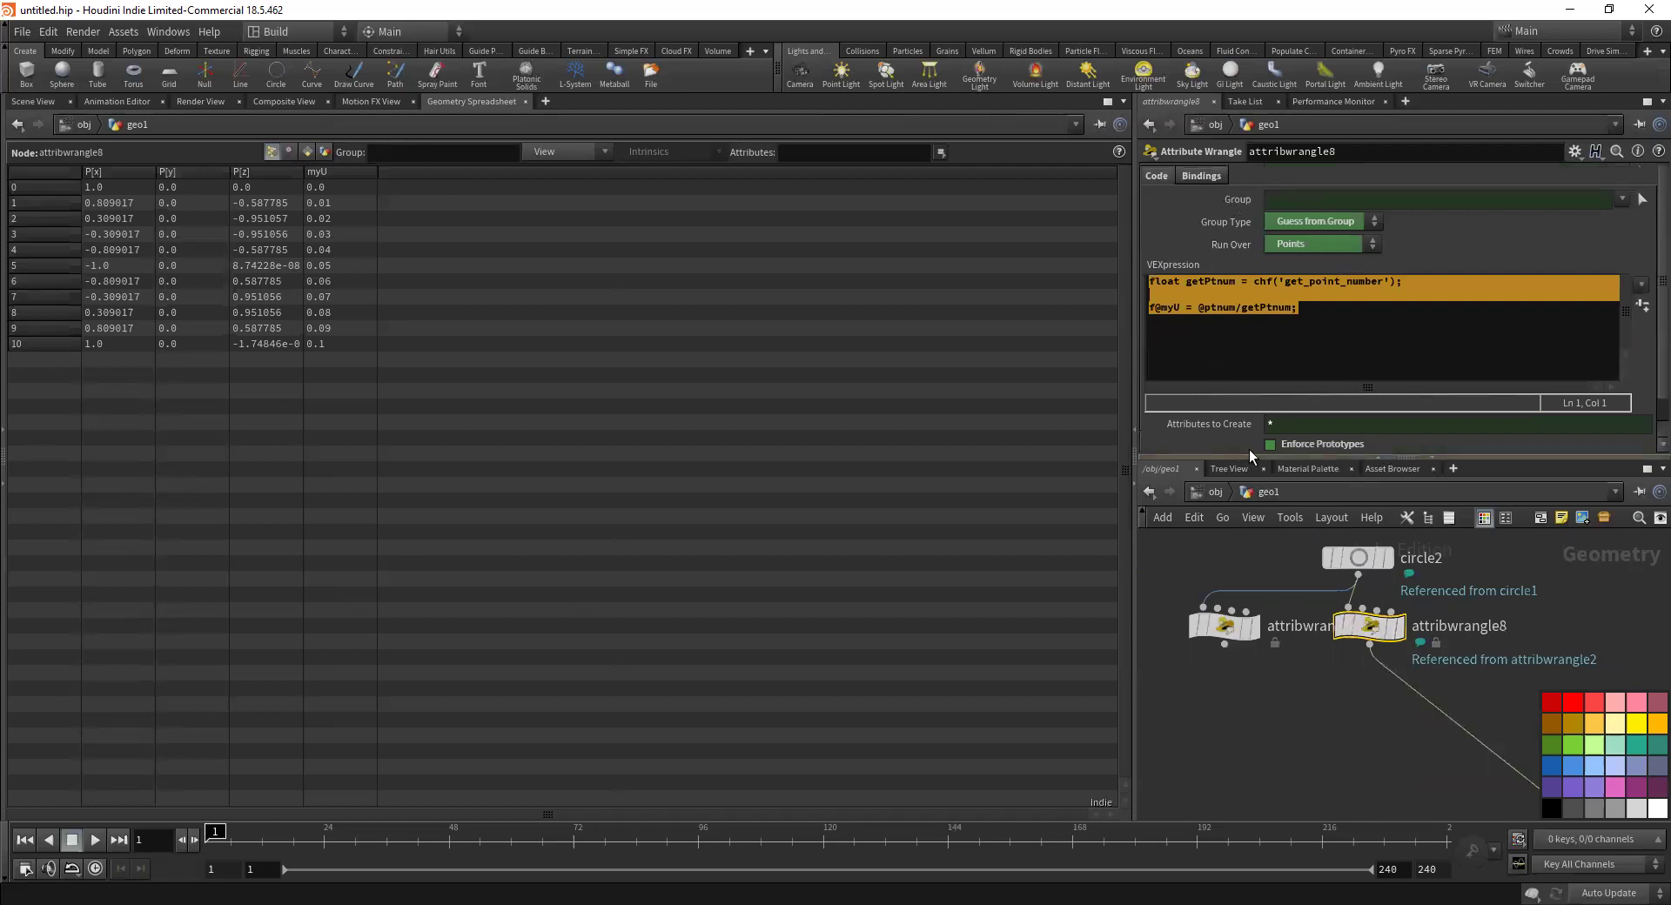
scroll(1250, 450, "down", 1)
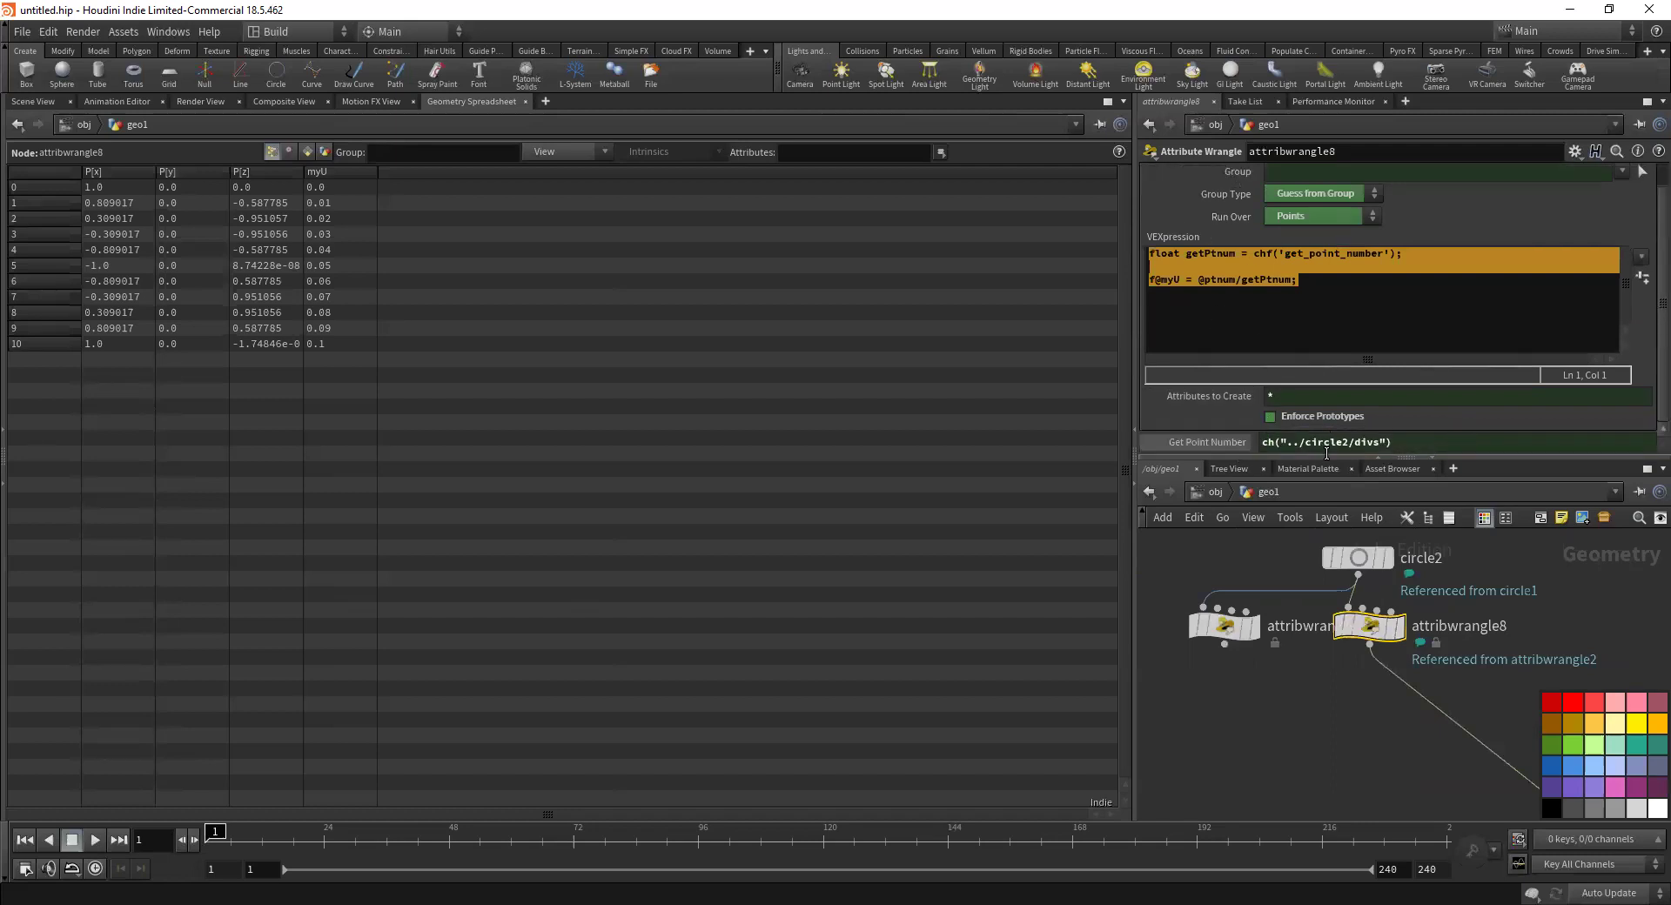
mouse_move(1375, 594)
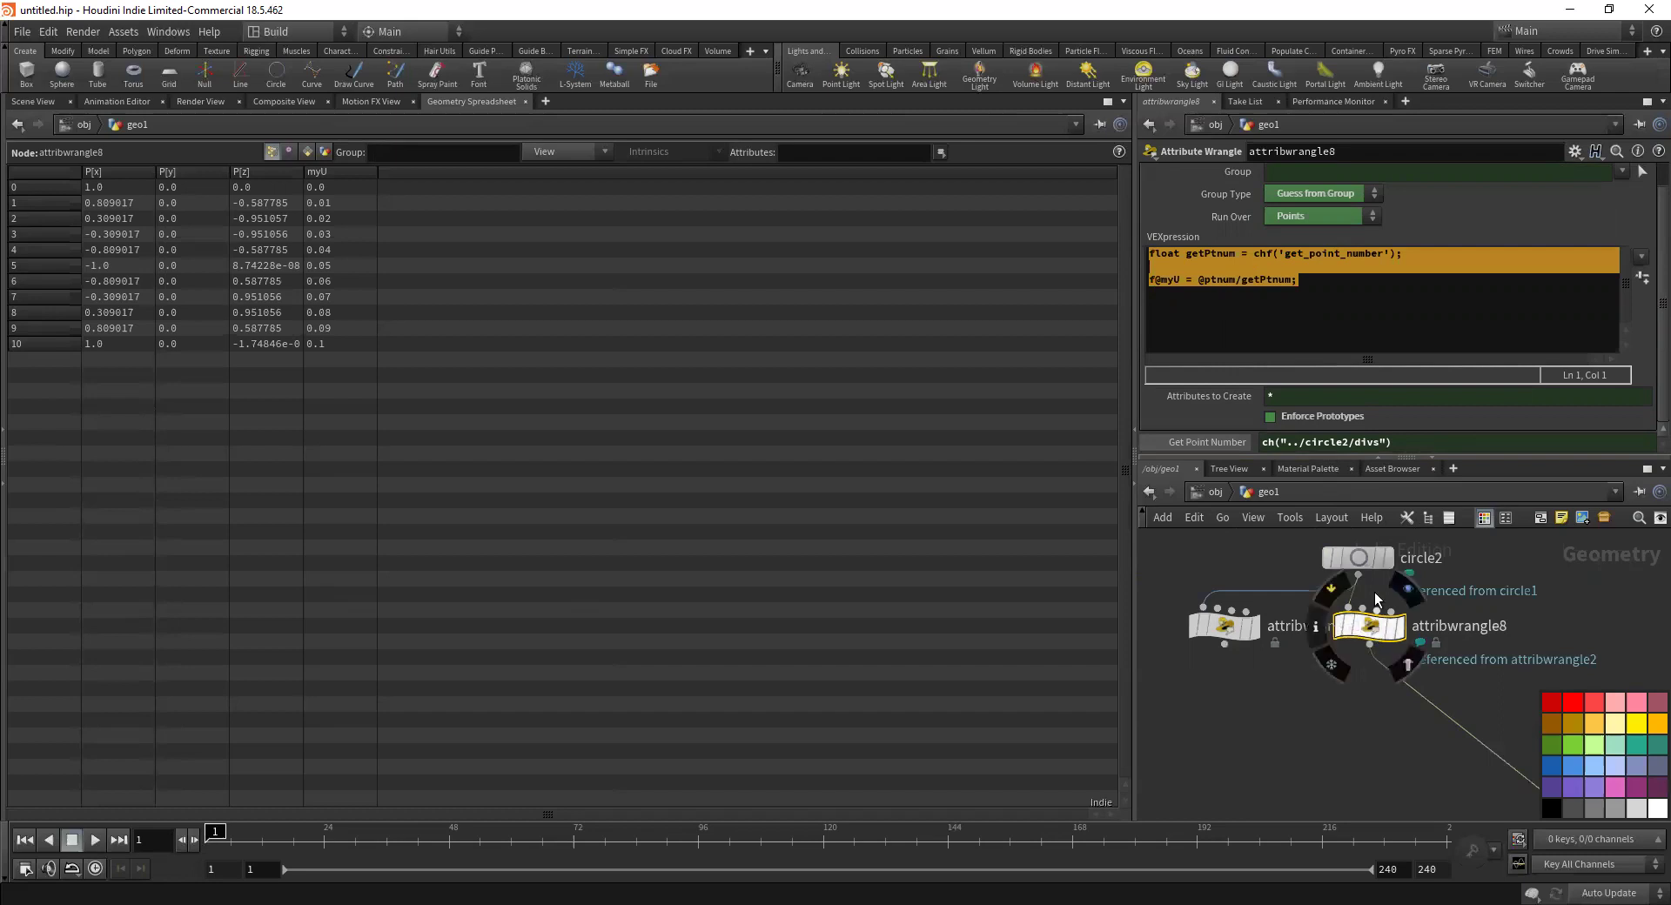
left_click(1210, 449)
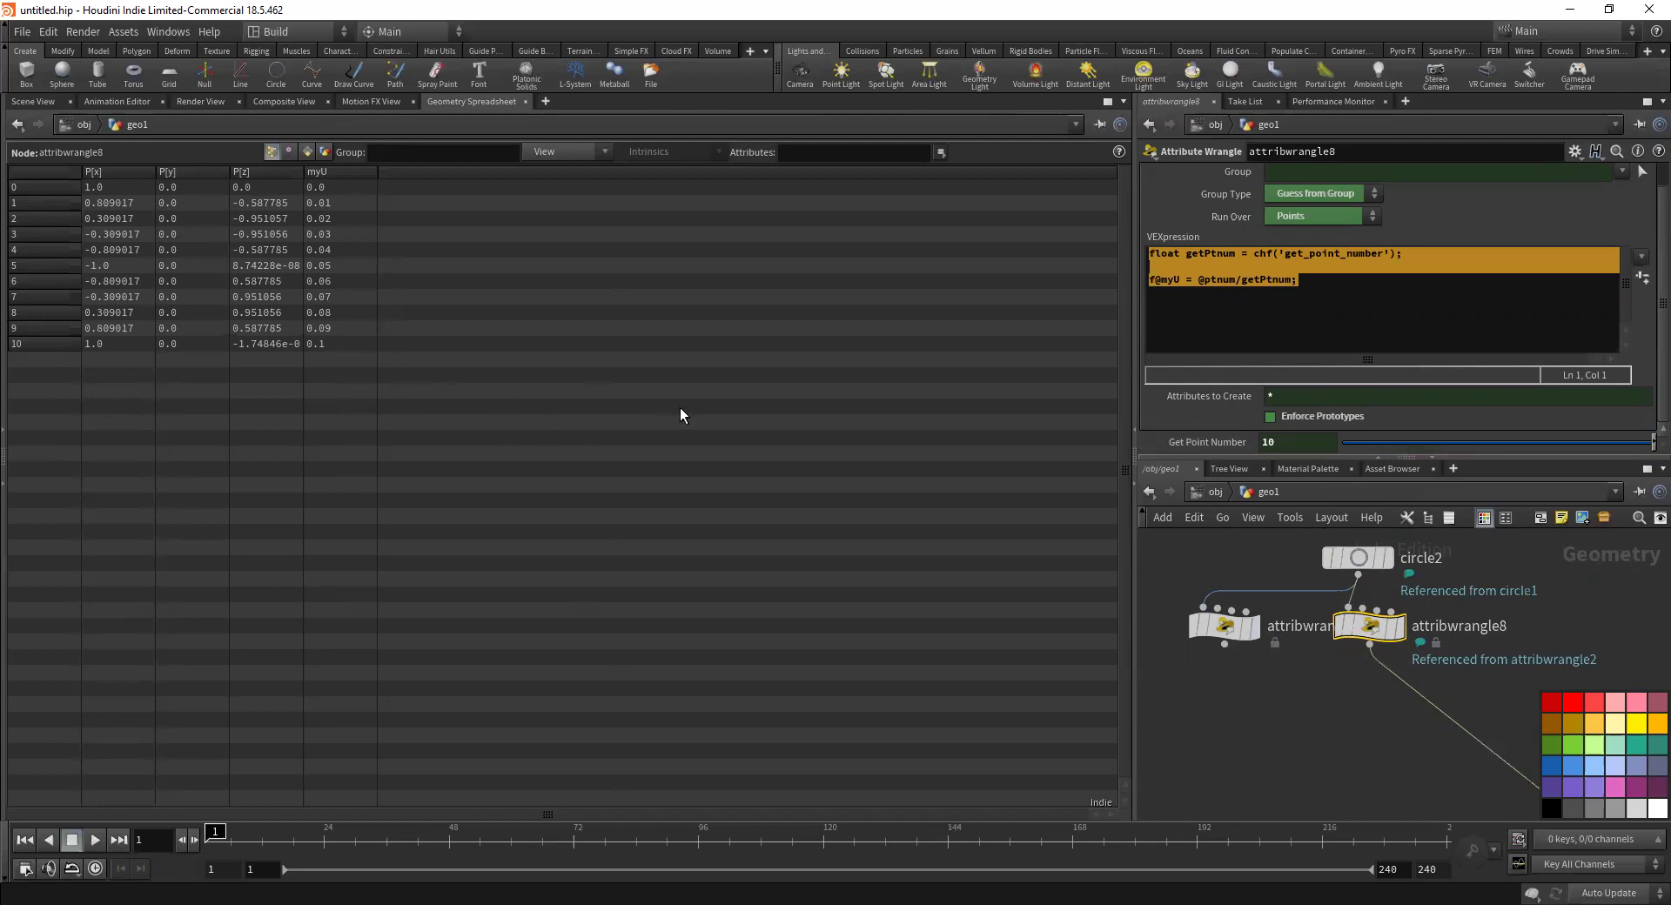
Recheck the myU values of attribwrangle13 against those of attribwrangle8 in the geometry spreadsheet
left_click(1230, 664)
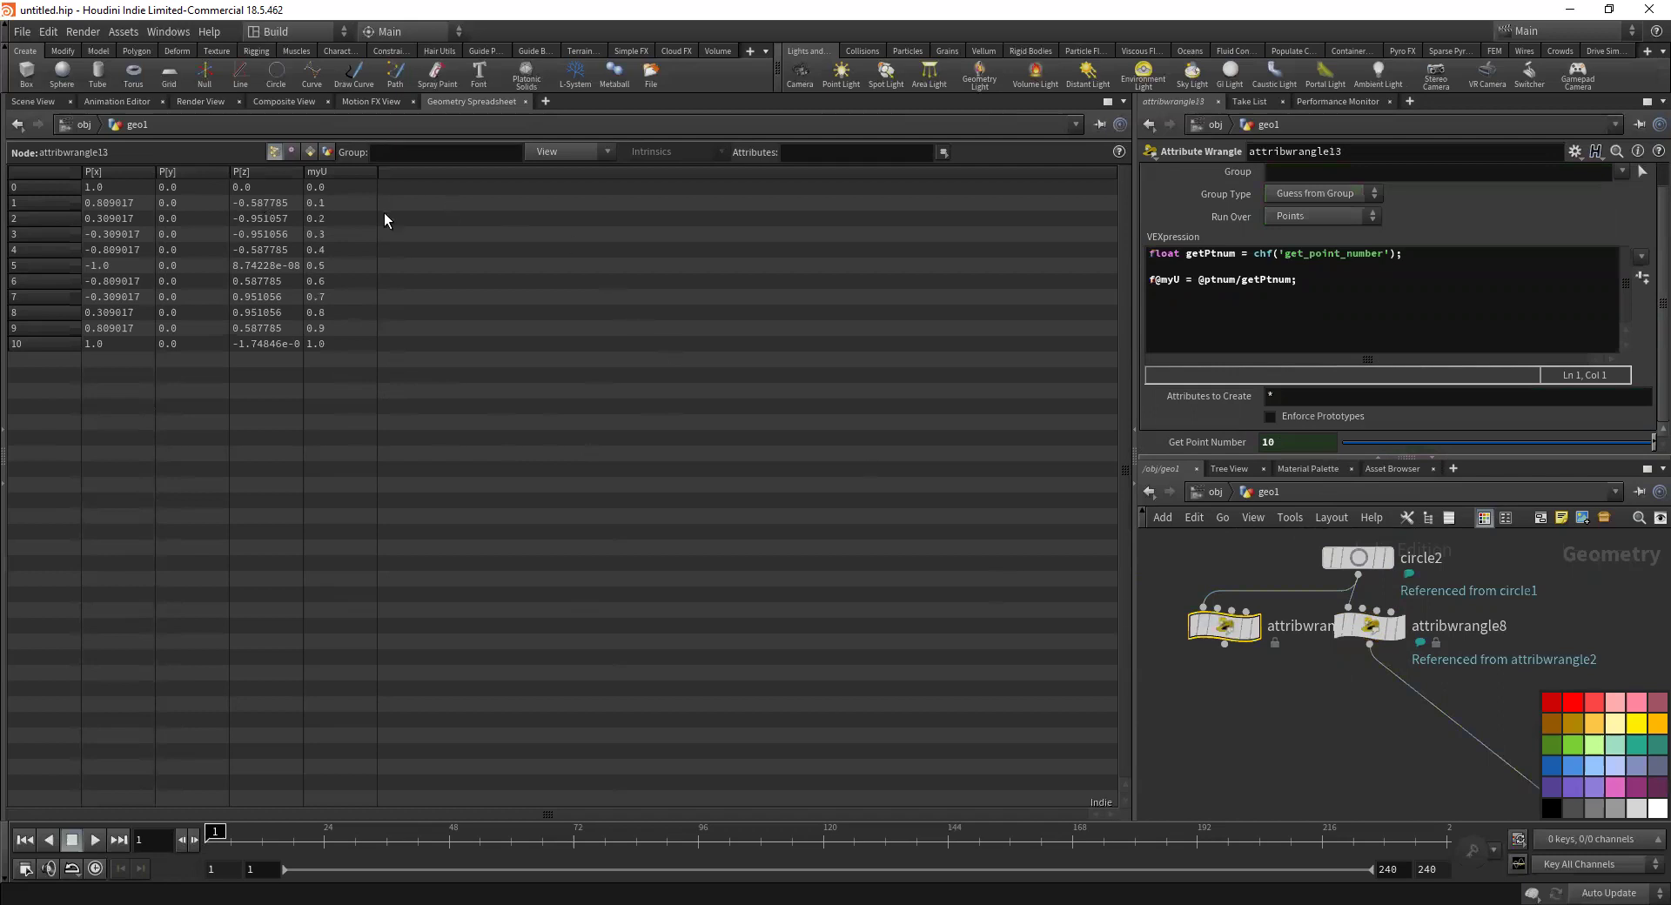
left_click(1369, 626)
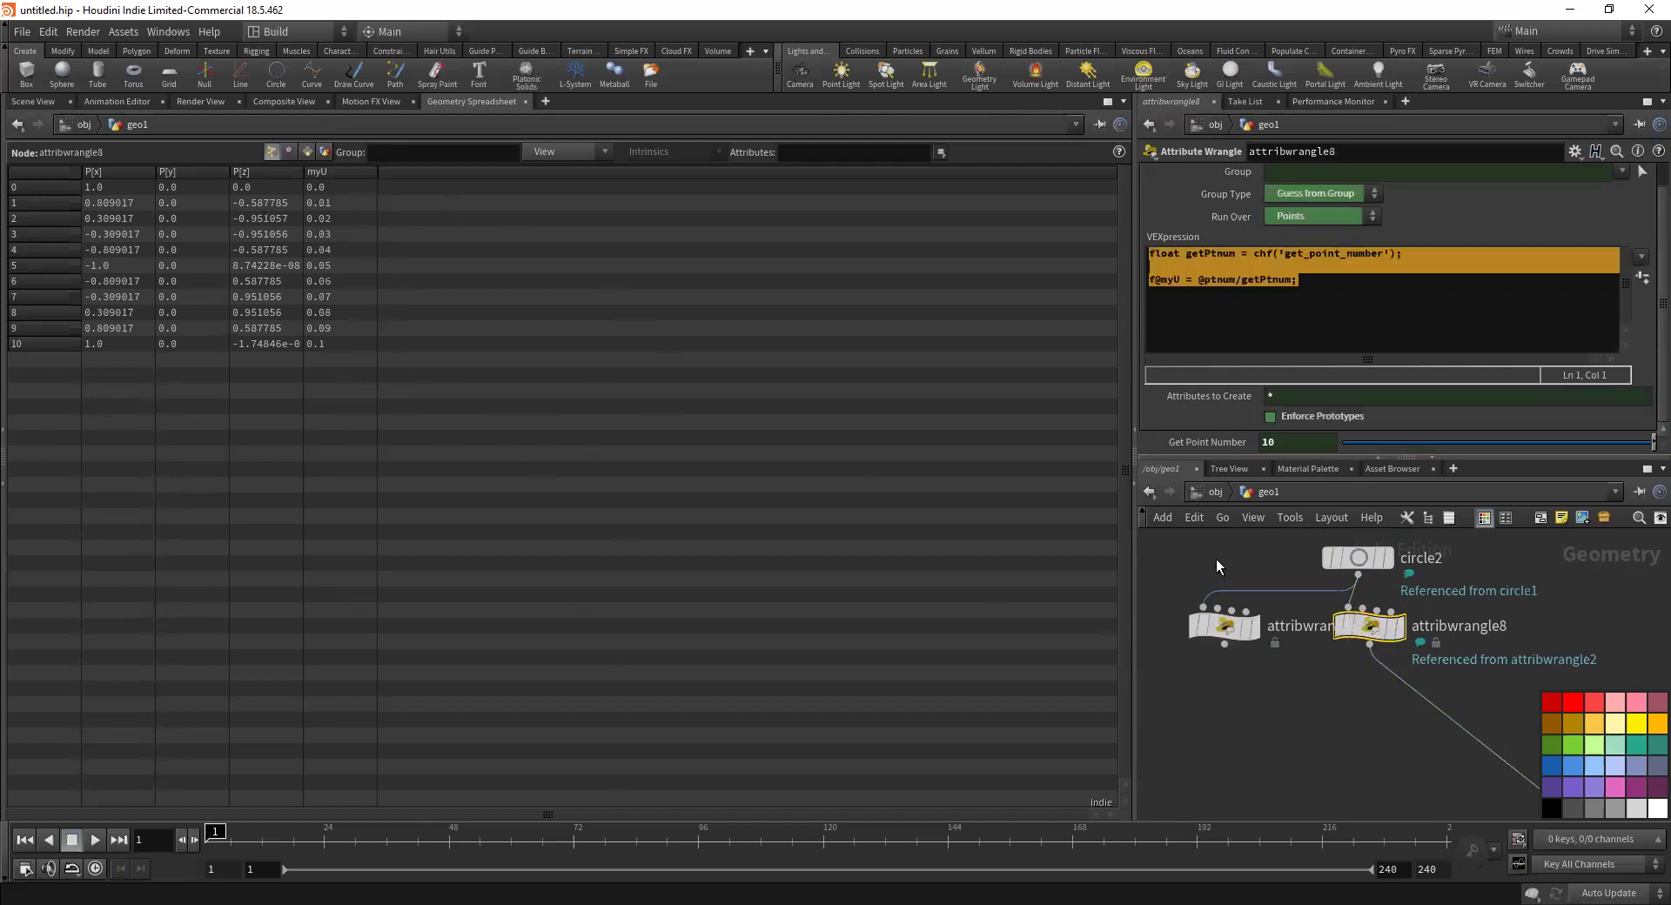
left_click(1223, 627)
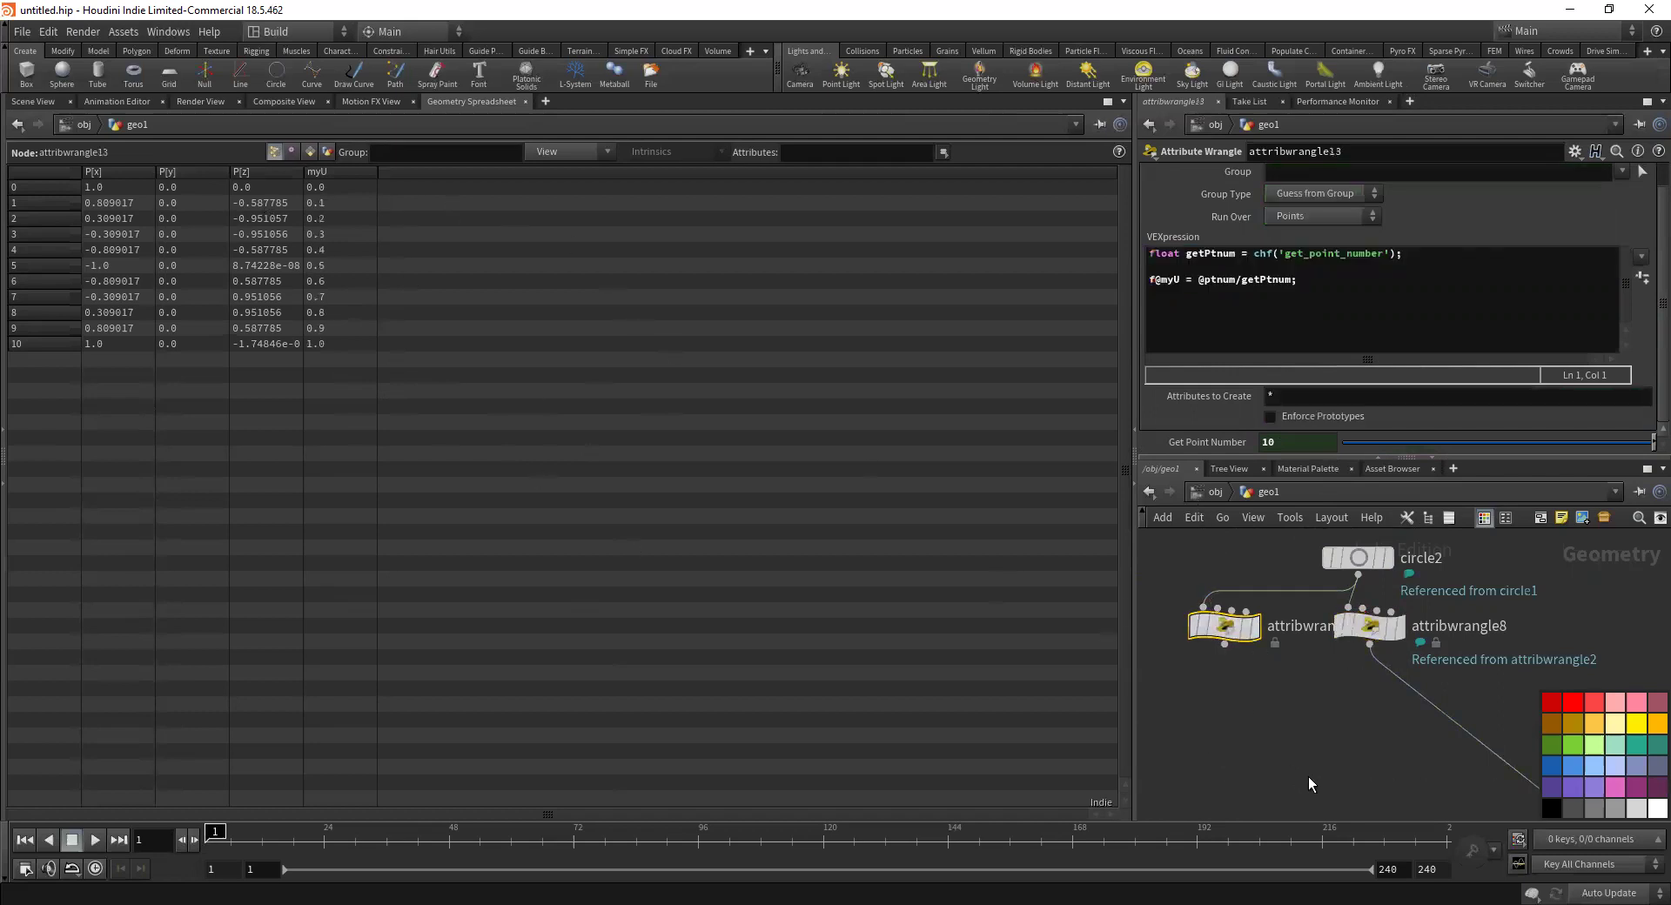
Feed the low-resolution Copy to Points node from attribwrangle13 instead of attribwrangle8
scroll(1305, 766, "down", 3)
left_click_drag(1181, 599, 1430, 748)
mouse_move(1270, 597)
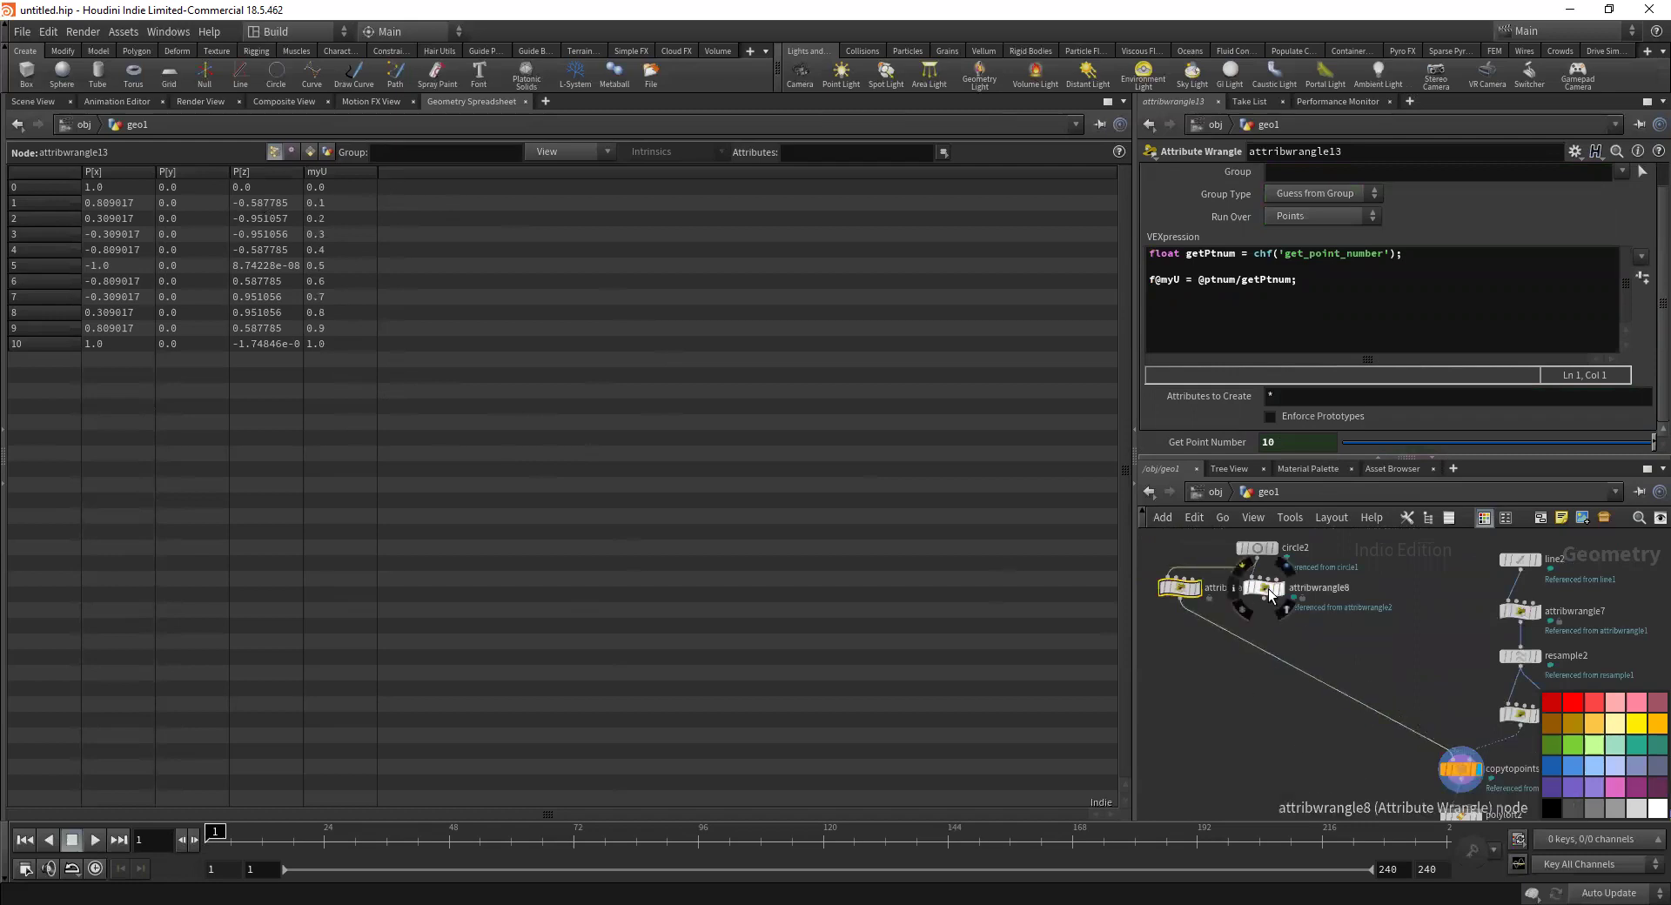
Show the Scene View in perspective and inspect the Mandril test texture around the low-resolution trunk
scroll(1277, 746, "down", 4)
middle_click_drag(1277, 747, 1277, 592)
middle_click_drag(1372, 709, 1308, 603)
scroll(1308, 602, "up", 3)
middle_click_drag(1385, 689, 1293, 629)
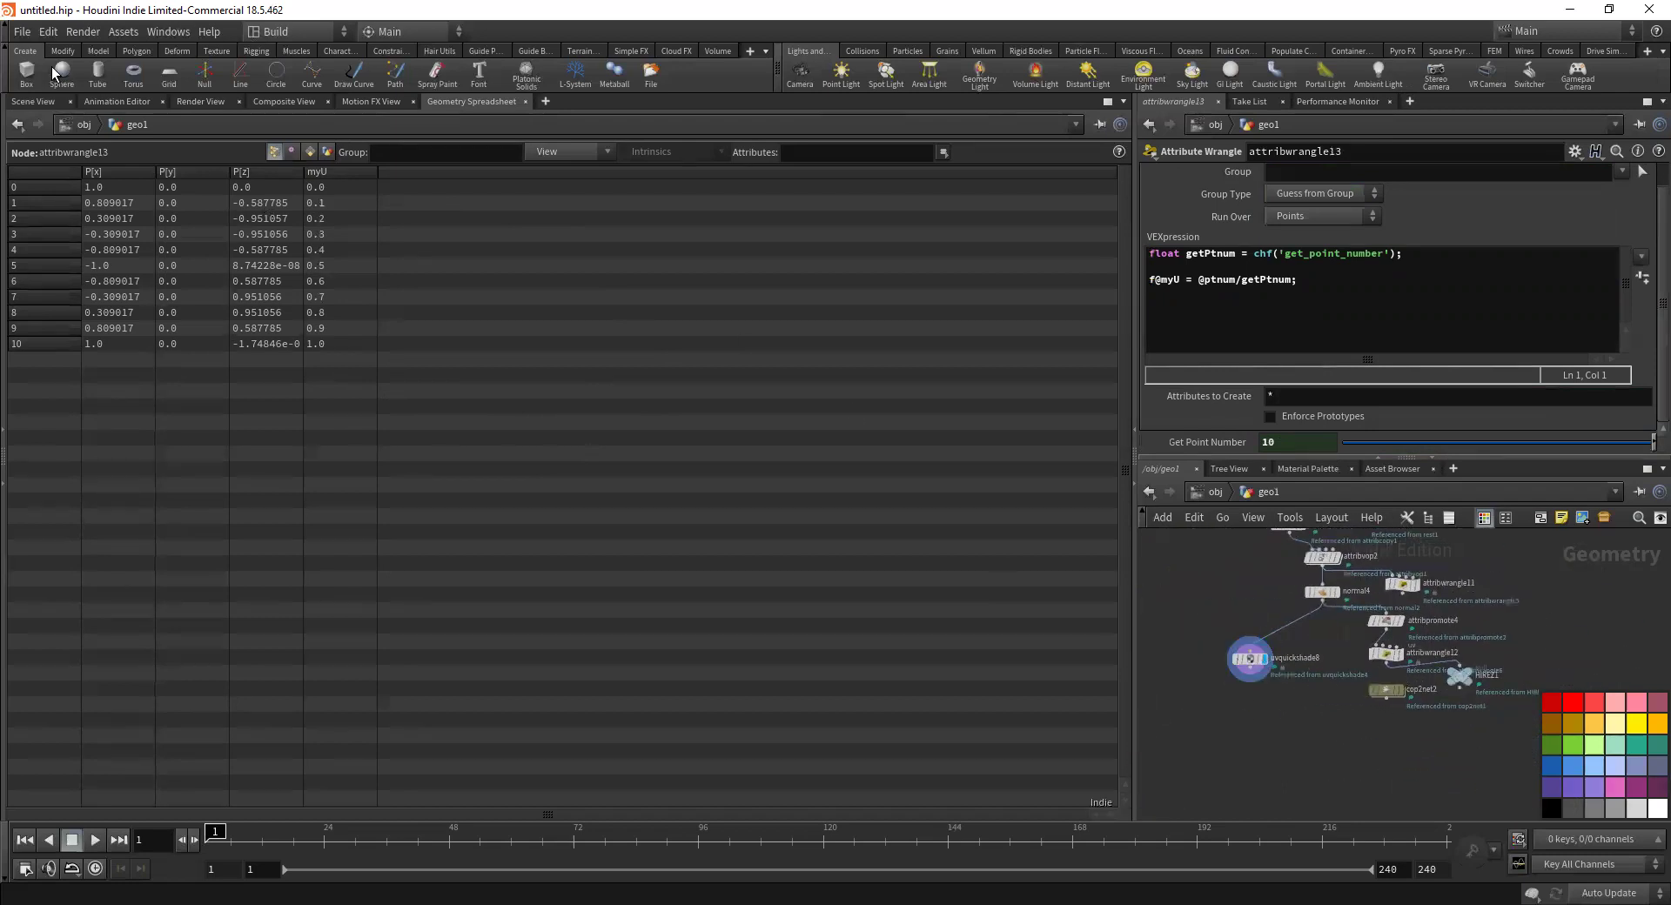
left_click(44, 102)
left_click(1070, 179)
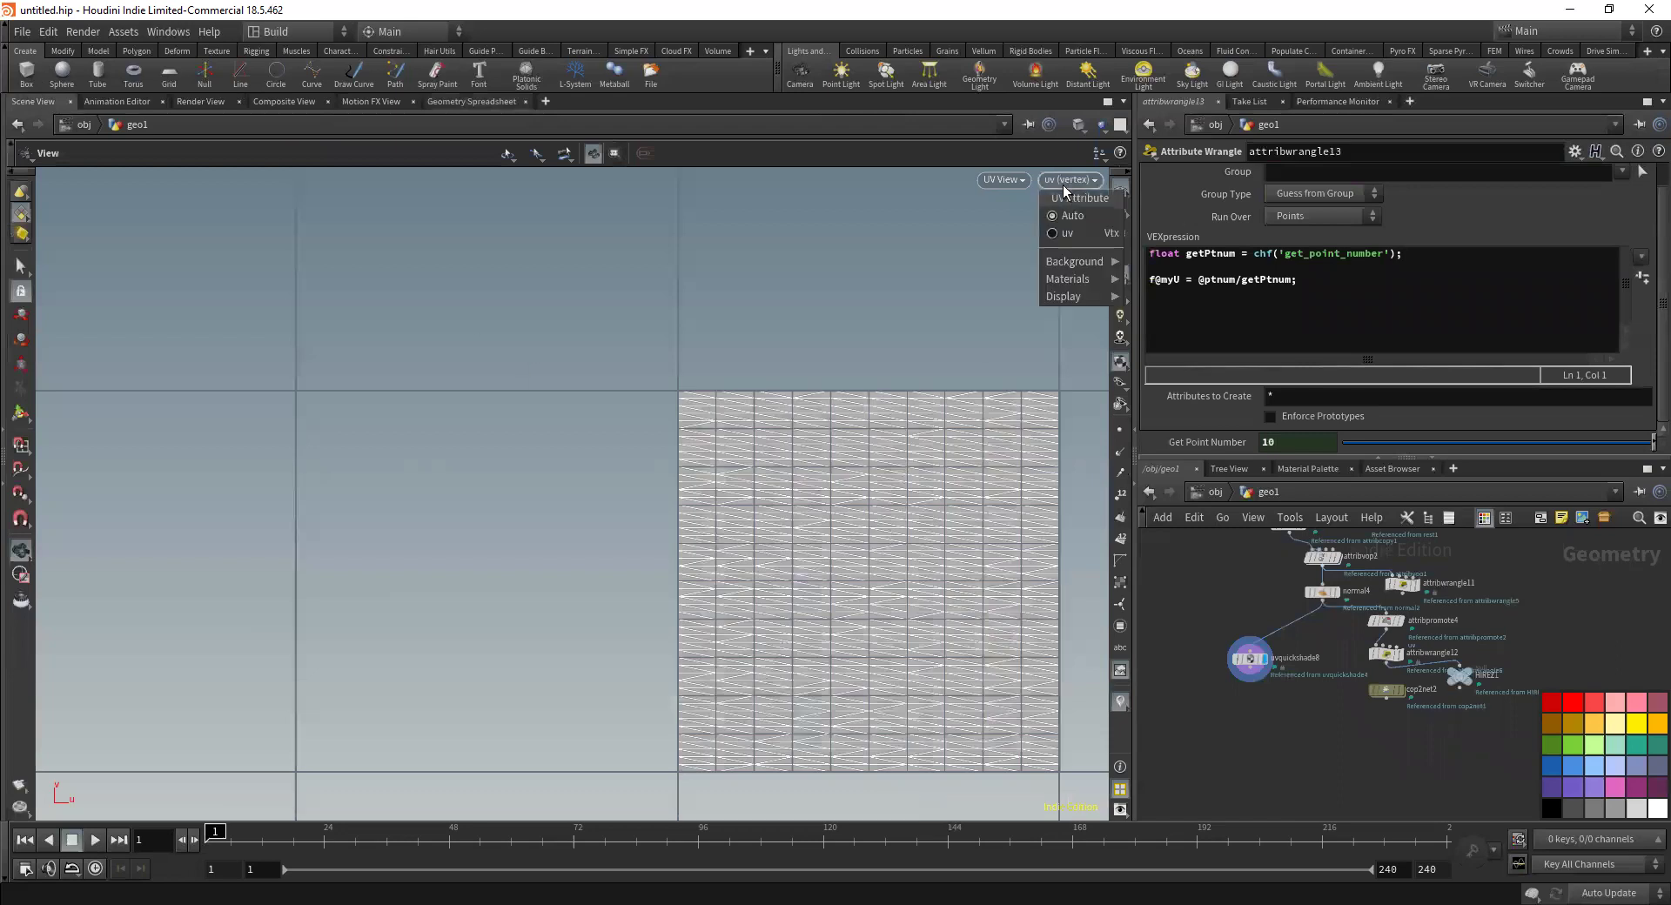
left_click(1007, 186)
left_click(1014, 212)
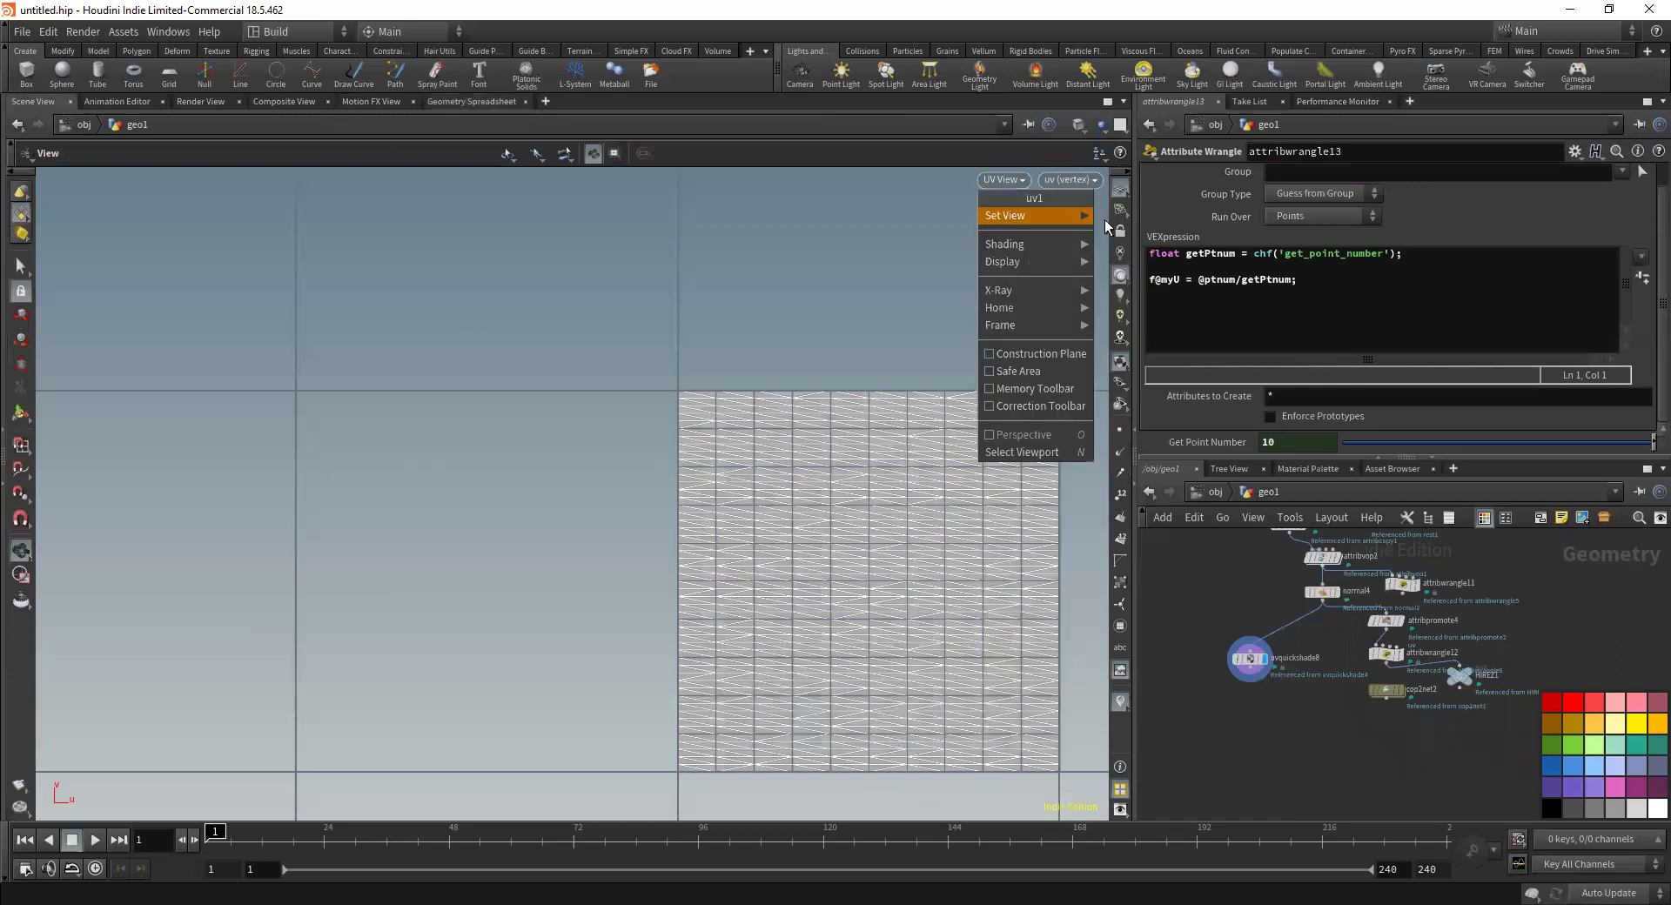
left_click_drag(705, 429, 706, 462)
scroll(1366, 692, "down", 3)
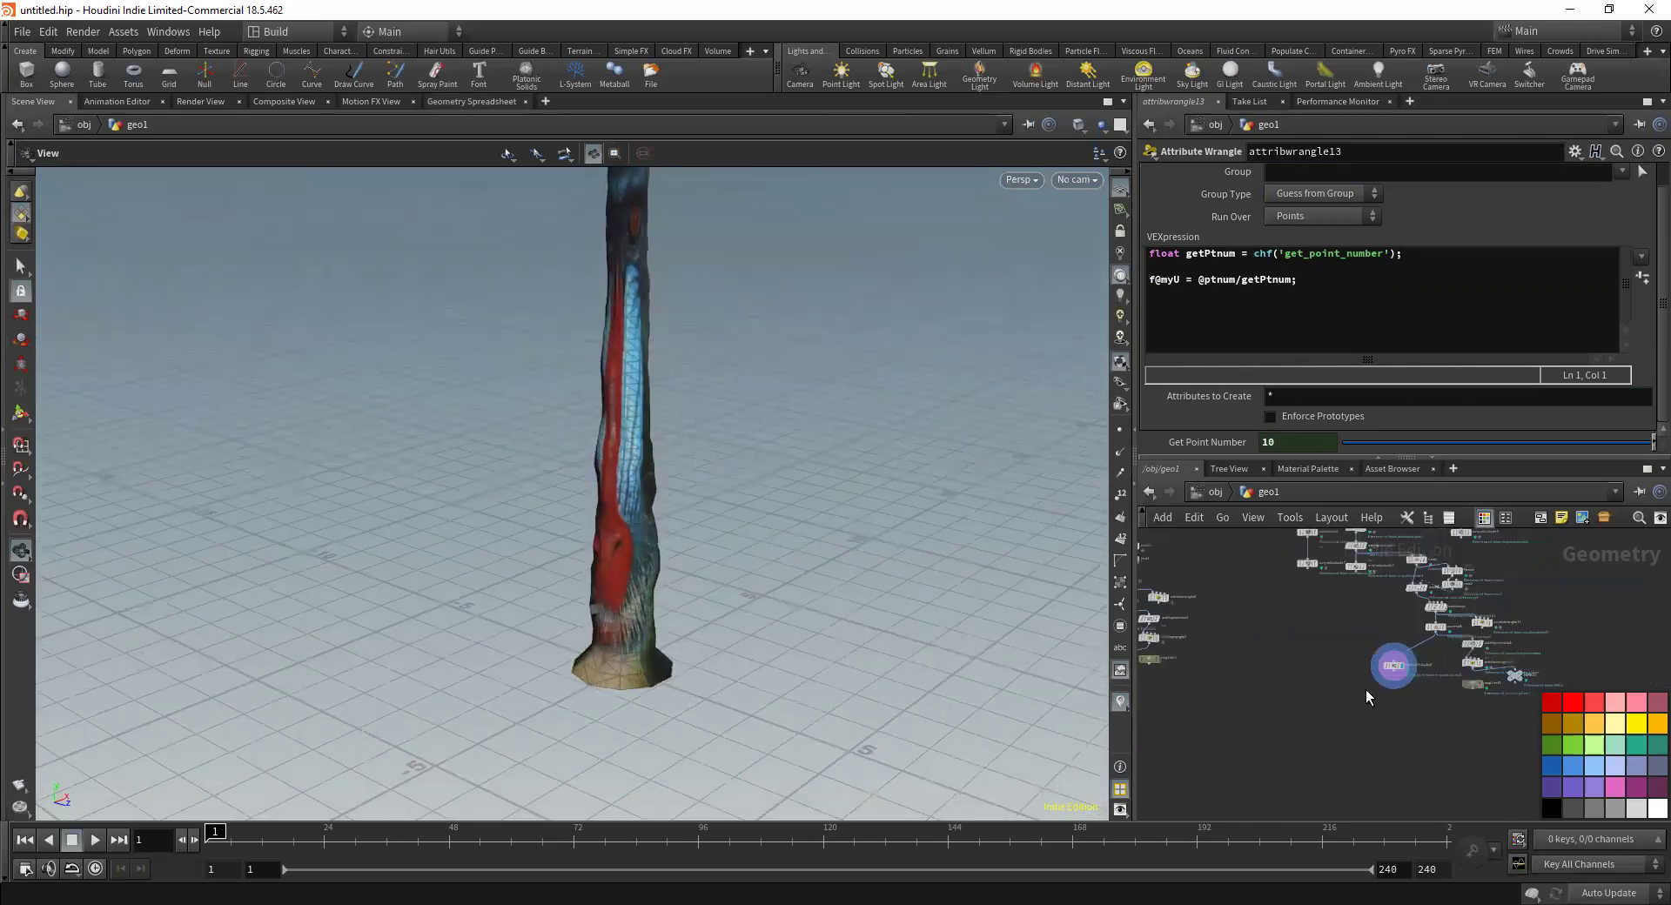
left_click_drag(664, 410, 813, 436)
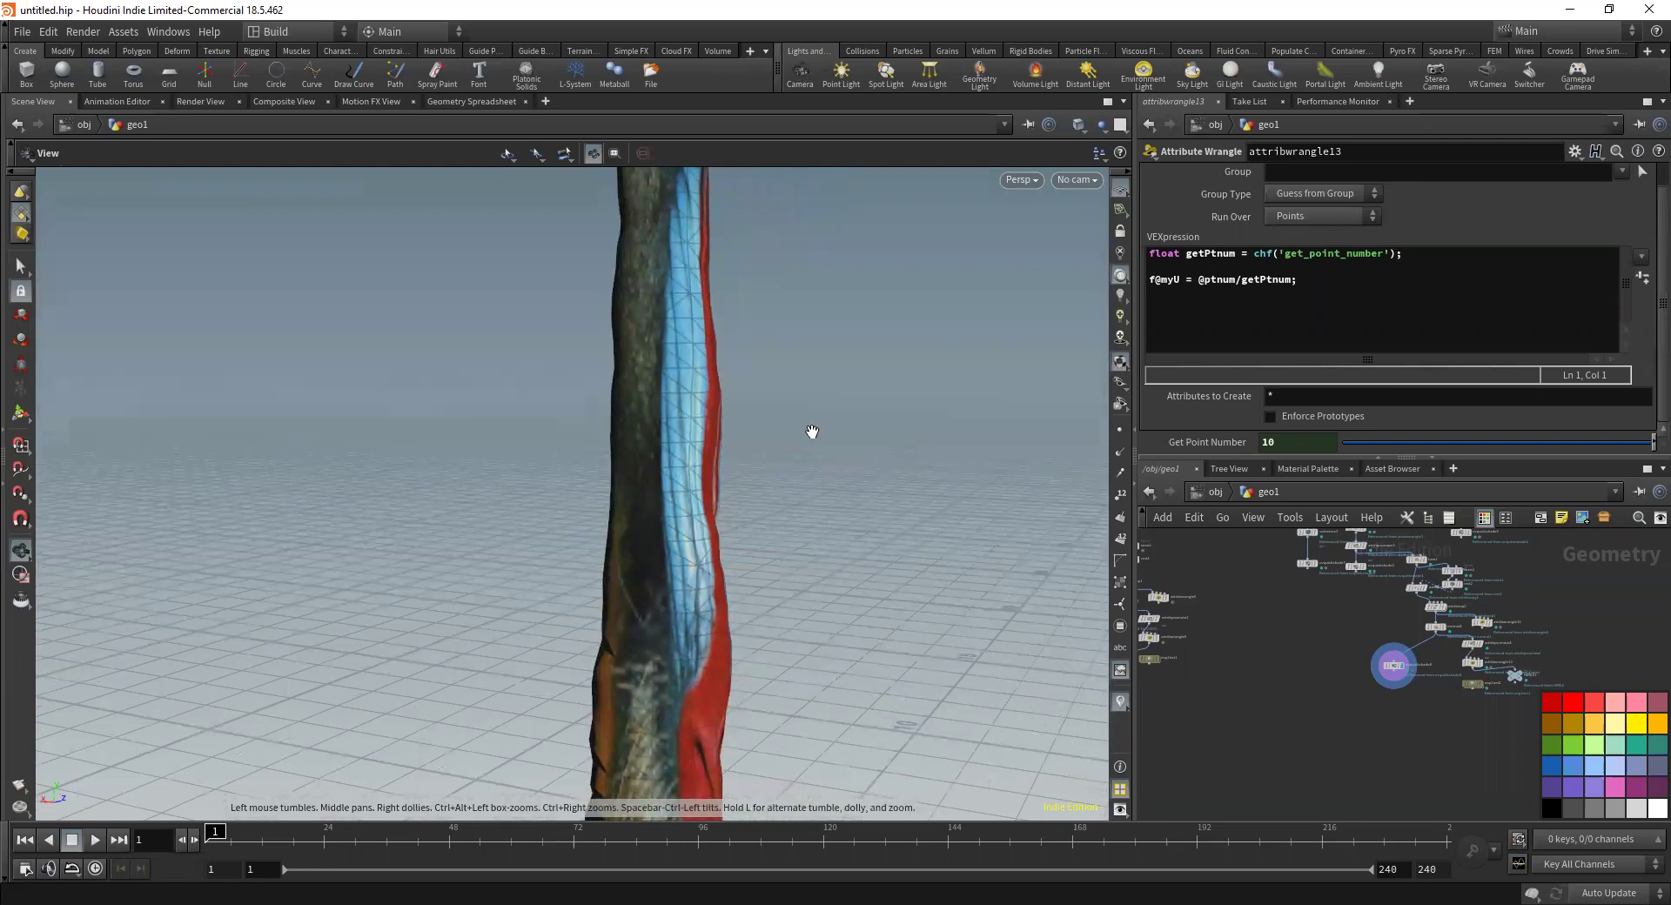
left_click_drag(651, 566, 638, 609)
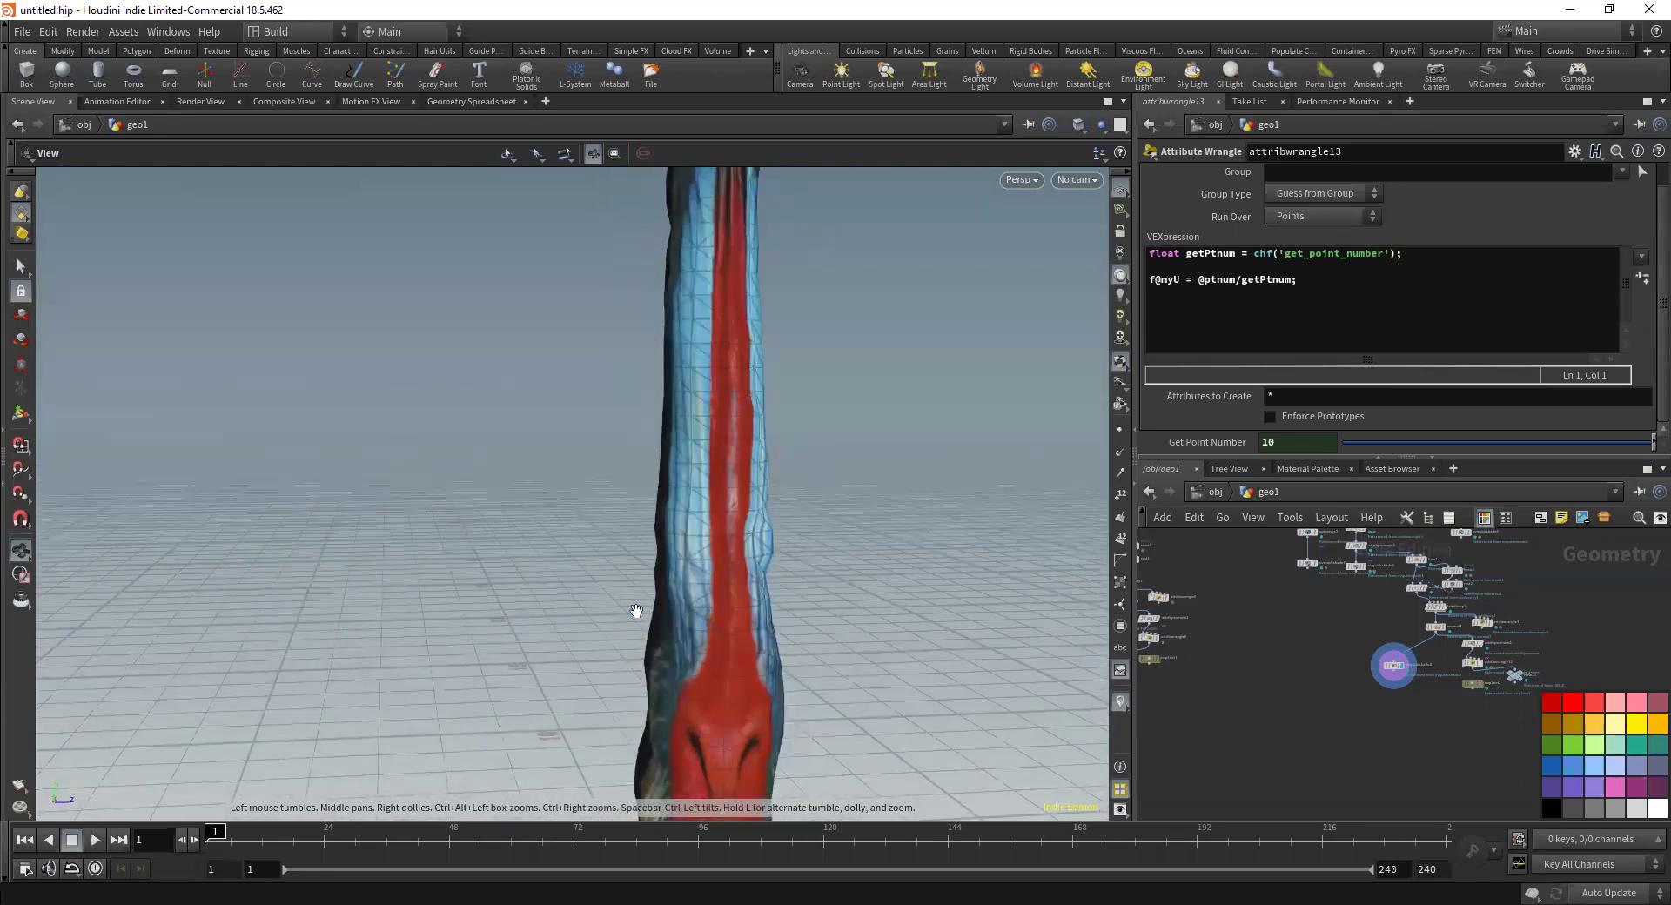
Compare the textured trunks by displaying uvquickshade4 of the high-resolution network and uvquickshade8 of the low-resolution one
middle_click_drag(1203, 678, 1224, 675)
scroll(1209, 636, "up", 5)
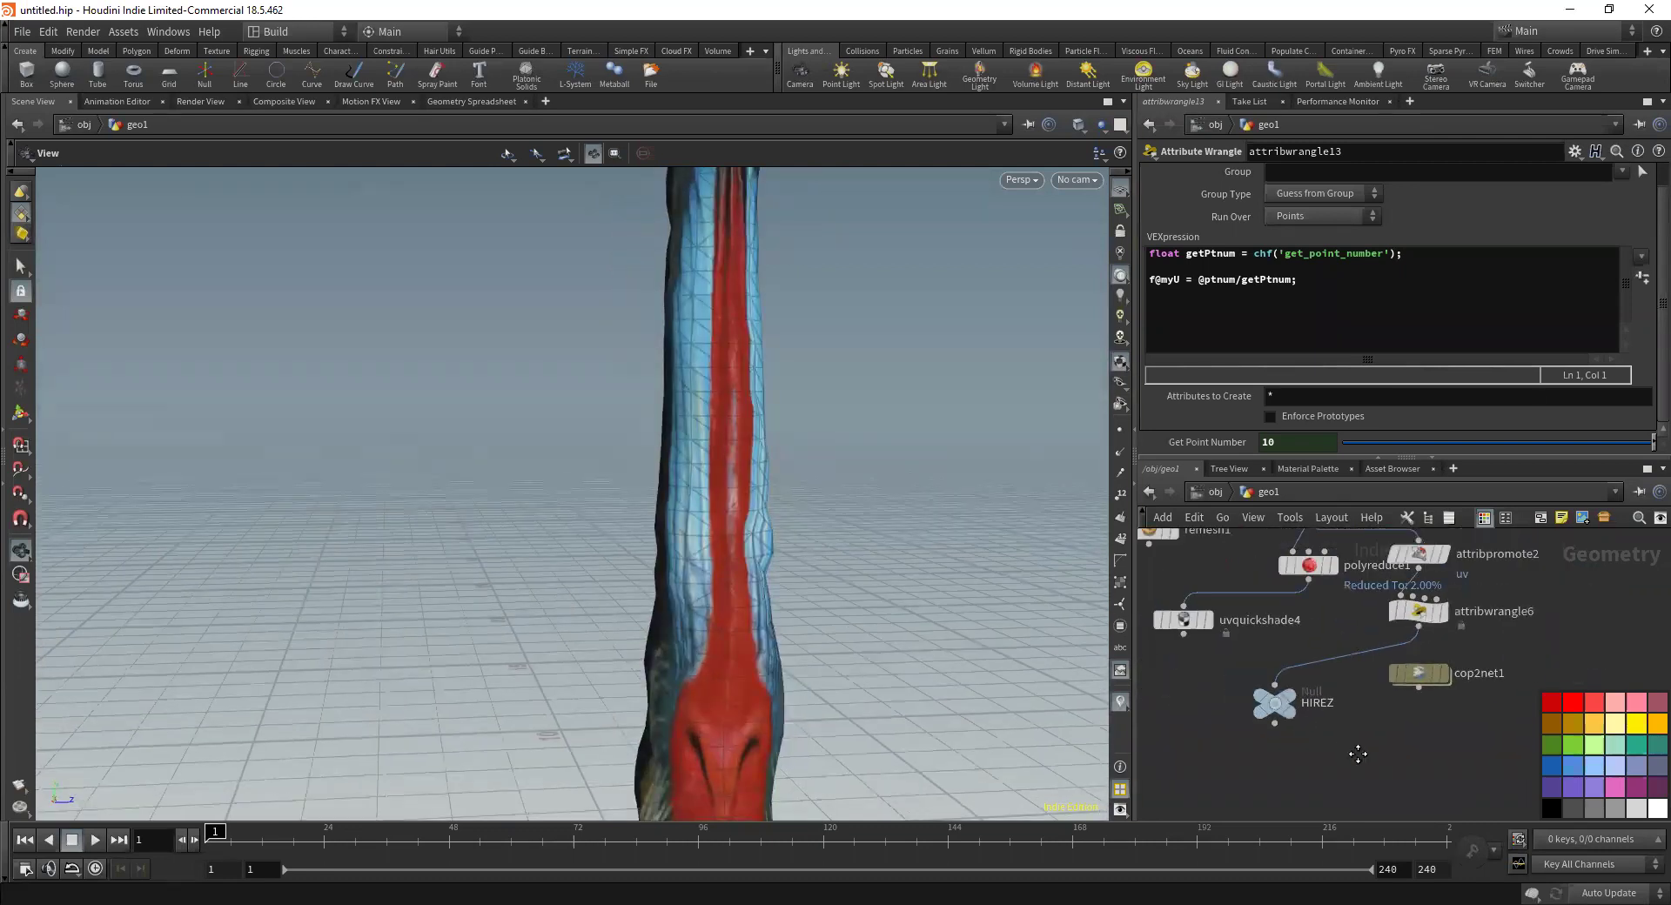
left_click(1217, 627)
mouse_move(1267, 622)
middle_mouse_down()
mouse_move(1308, 704)
mouse_move(1287, 715)
middle_mouse_up()
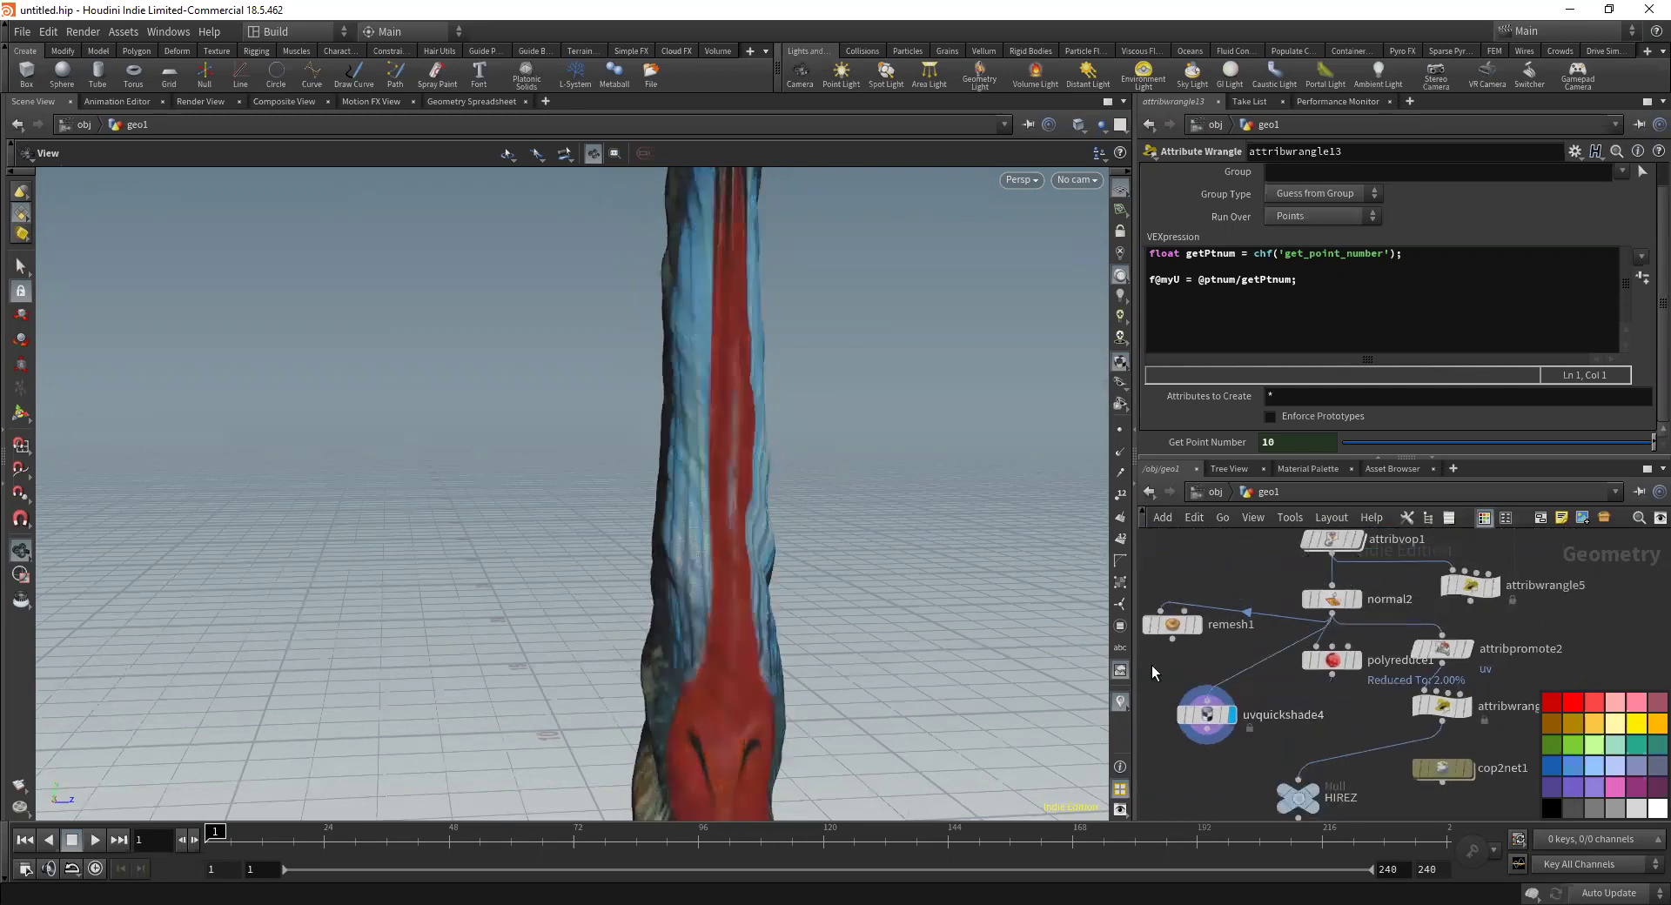
scroll(1158, 669, "down", 3)
scroll(1396, 682, "down", 2)
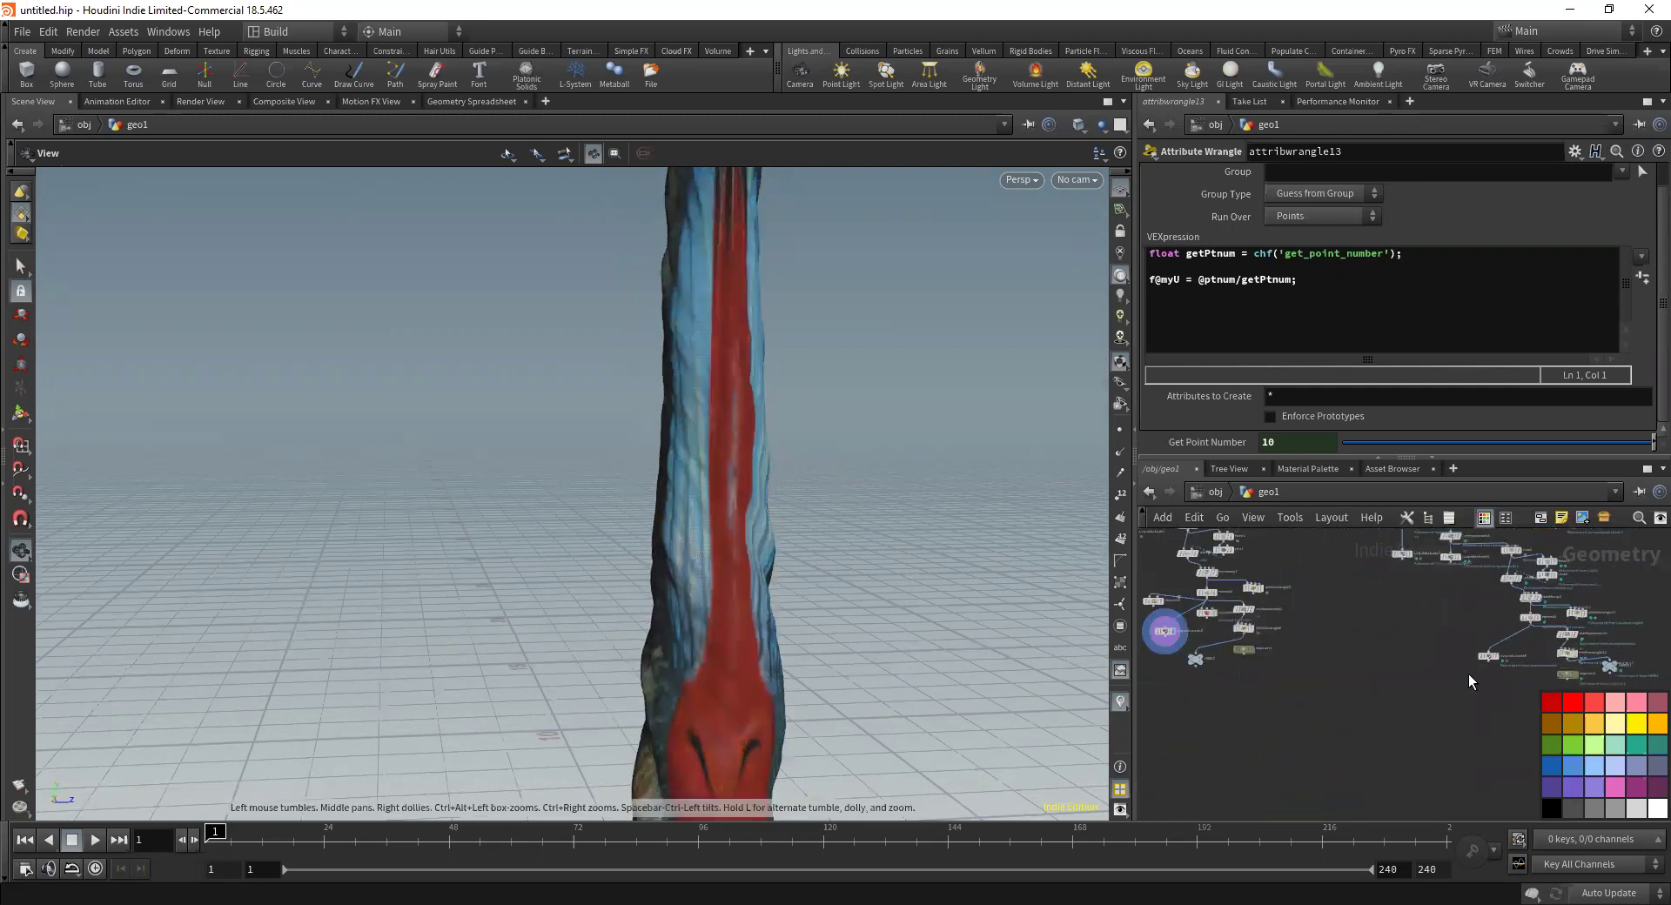
scroll(1480, 666, "up", 3)
left_click(1512, 651)
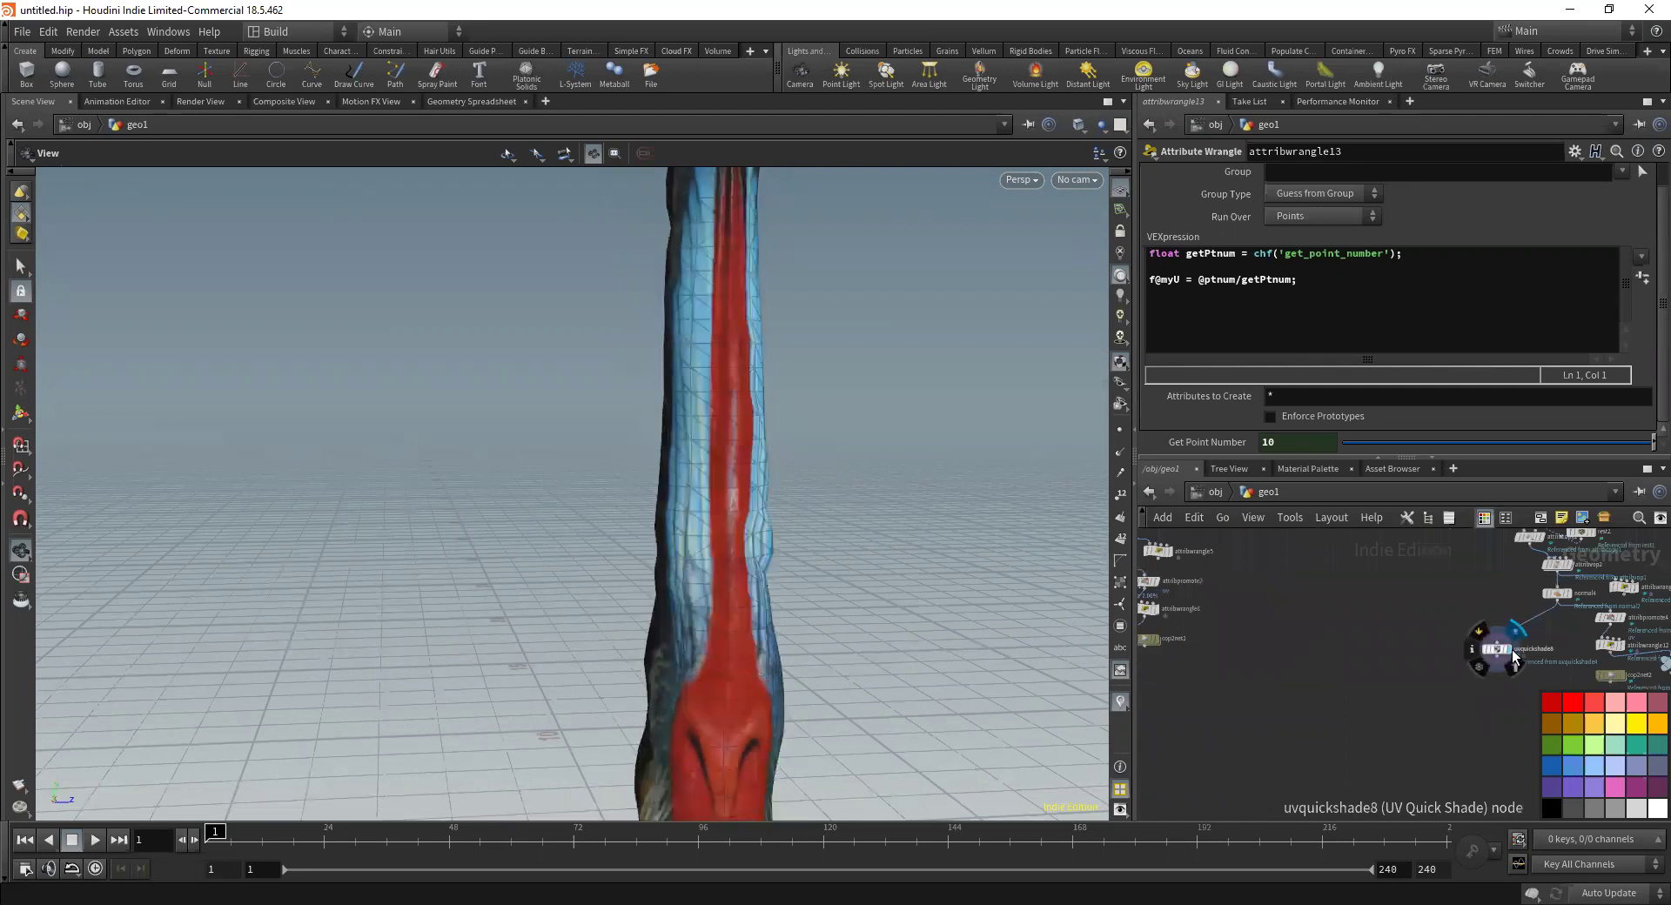
middle_click_drag(1346, 650, 1344, 658)
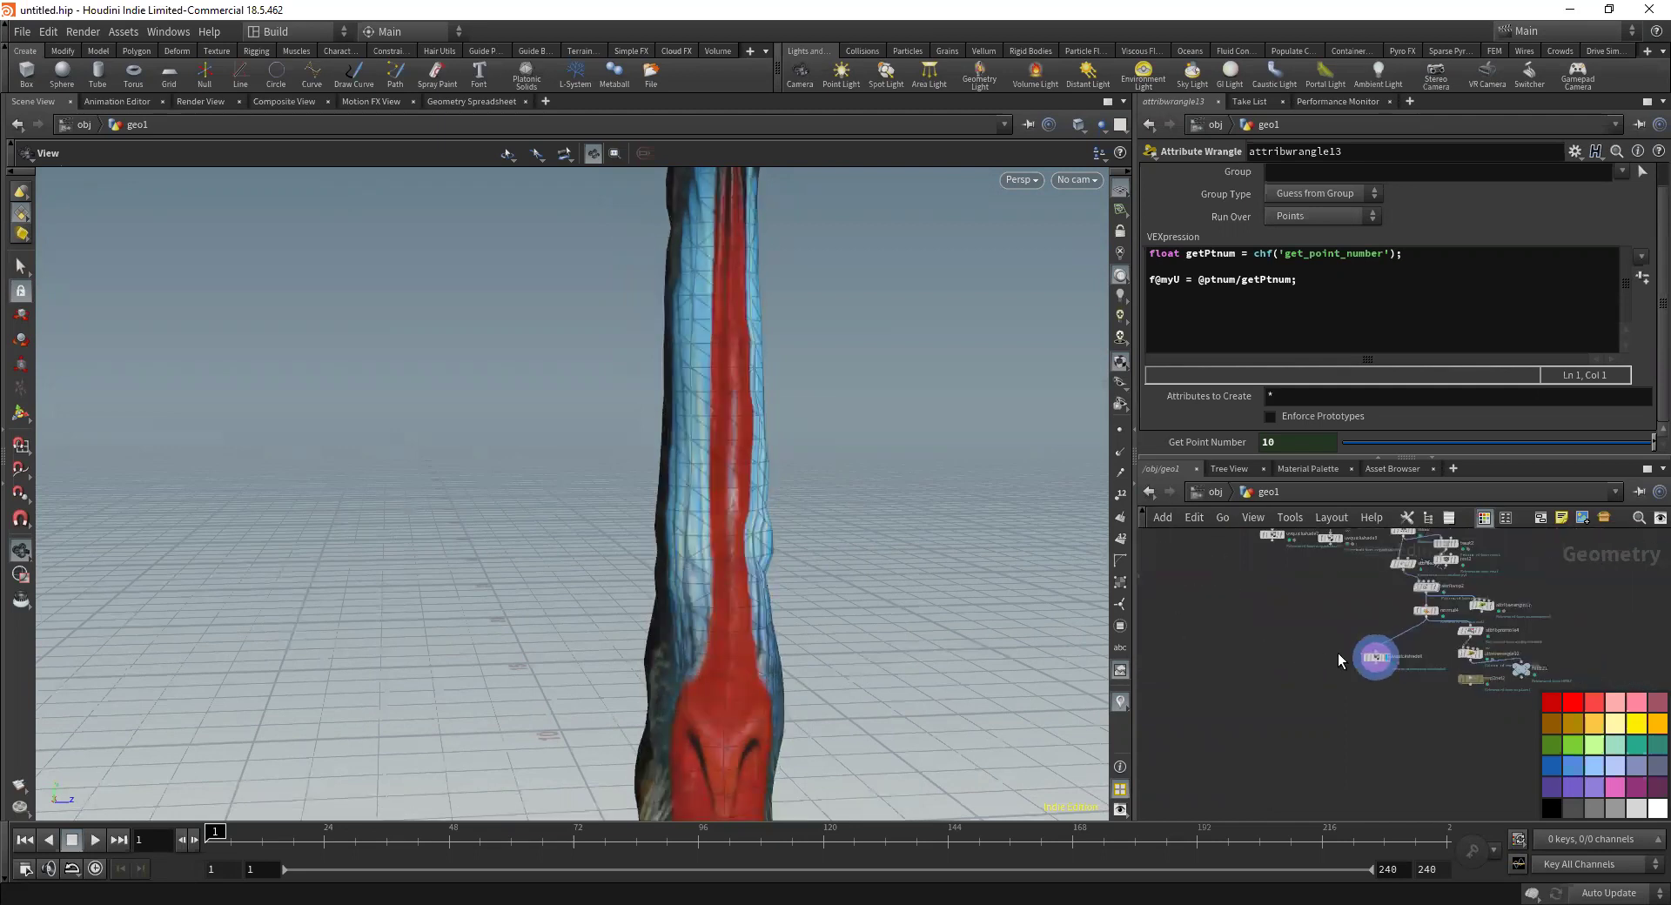
mouse_move(1178, 656)
middle_mouse_down()
mouse_move(1278, 678)
mouse_move(1189, 653)
middle_mouse_up()
mouse_move(1202, 660)
middle_click_drag(1507, 698, 1351, 797)
mouse_move(1476, 664)
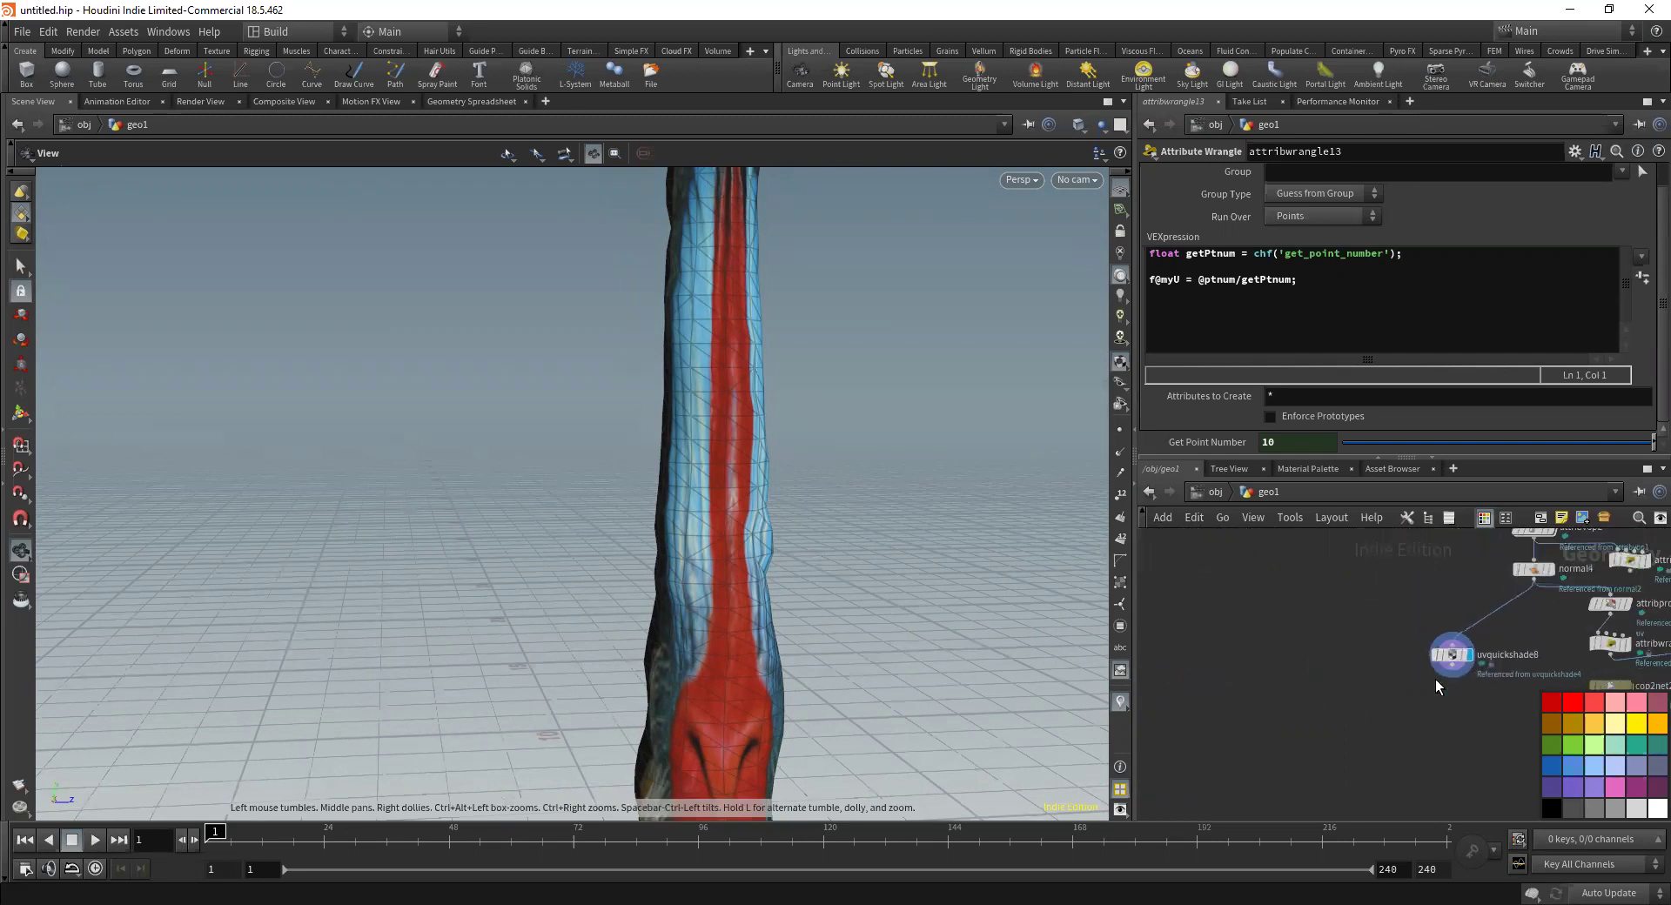
Delete the copied cop2net2, attribpromote4, attribwrangle12, attribwrangle11 and high-resolution null from the low-resolution network
middle_click_drag(1435, 679, 1299, 690)
scroll(1295, 688, "down", 3)
scroll(1429, 700, "up", 2)
left_click_drag(1424, 686, 1192, 565)
left_click(1193, 566)
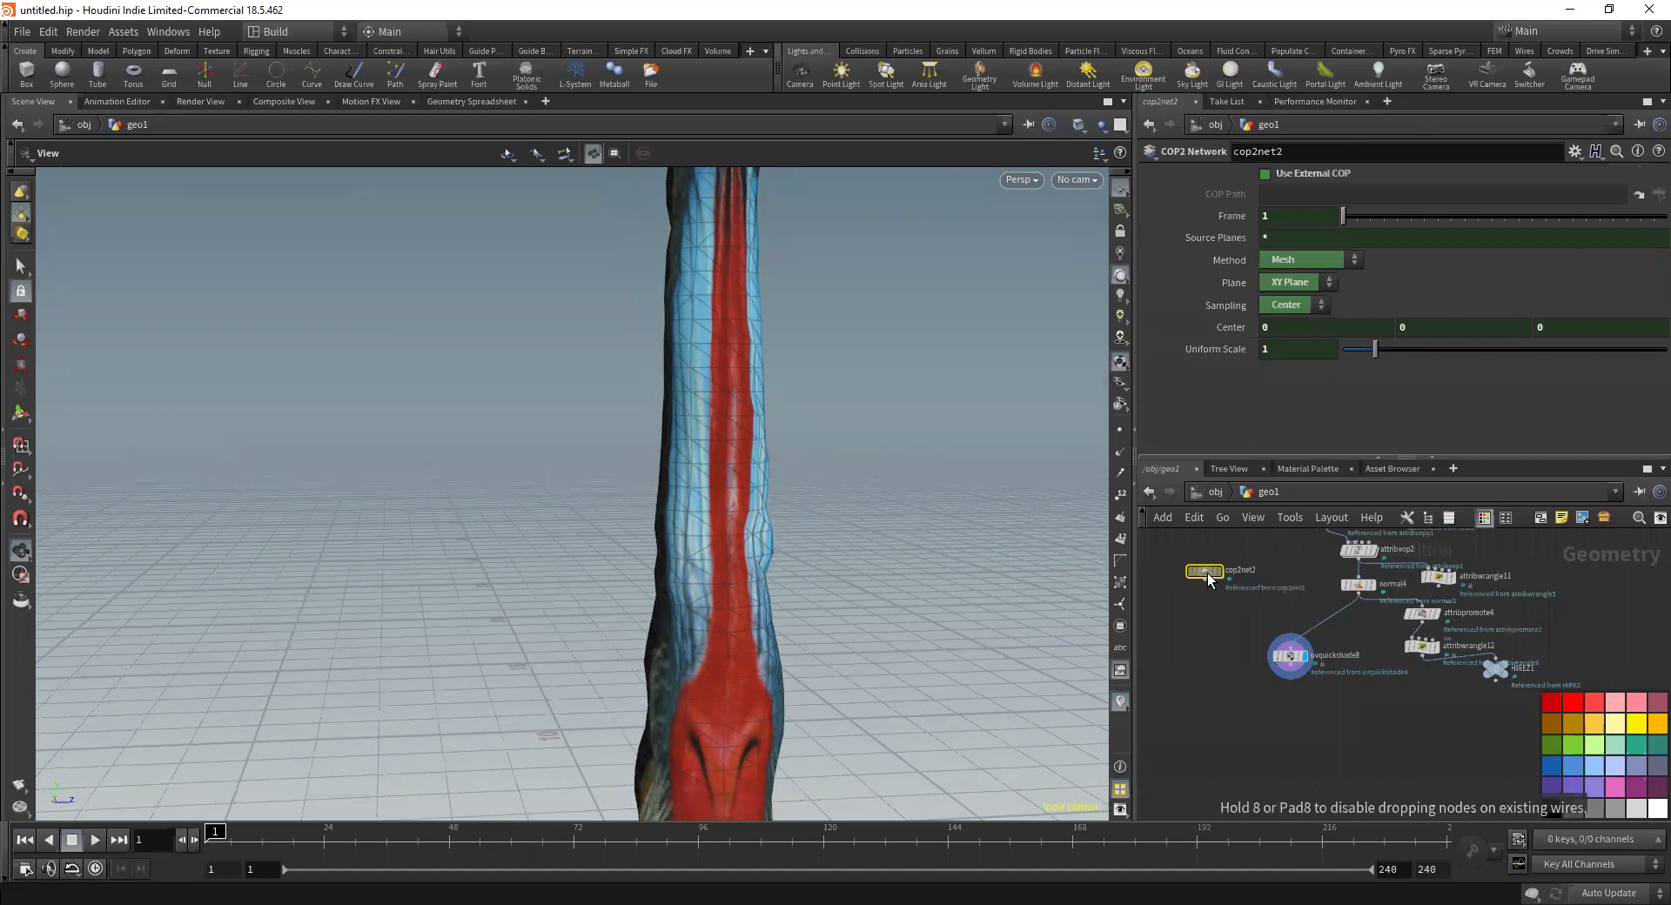
key("Delete")
left_click_drag(1403, 619, 1519, 684)
key("Delete")
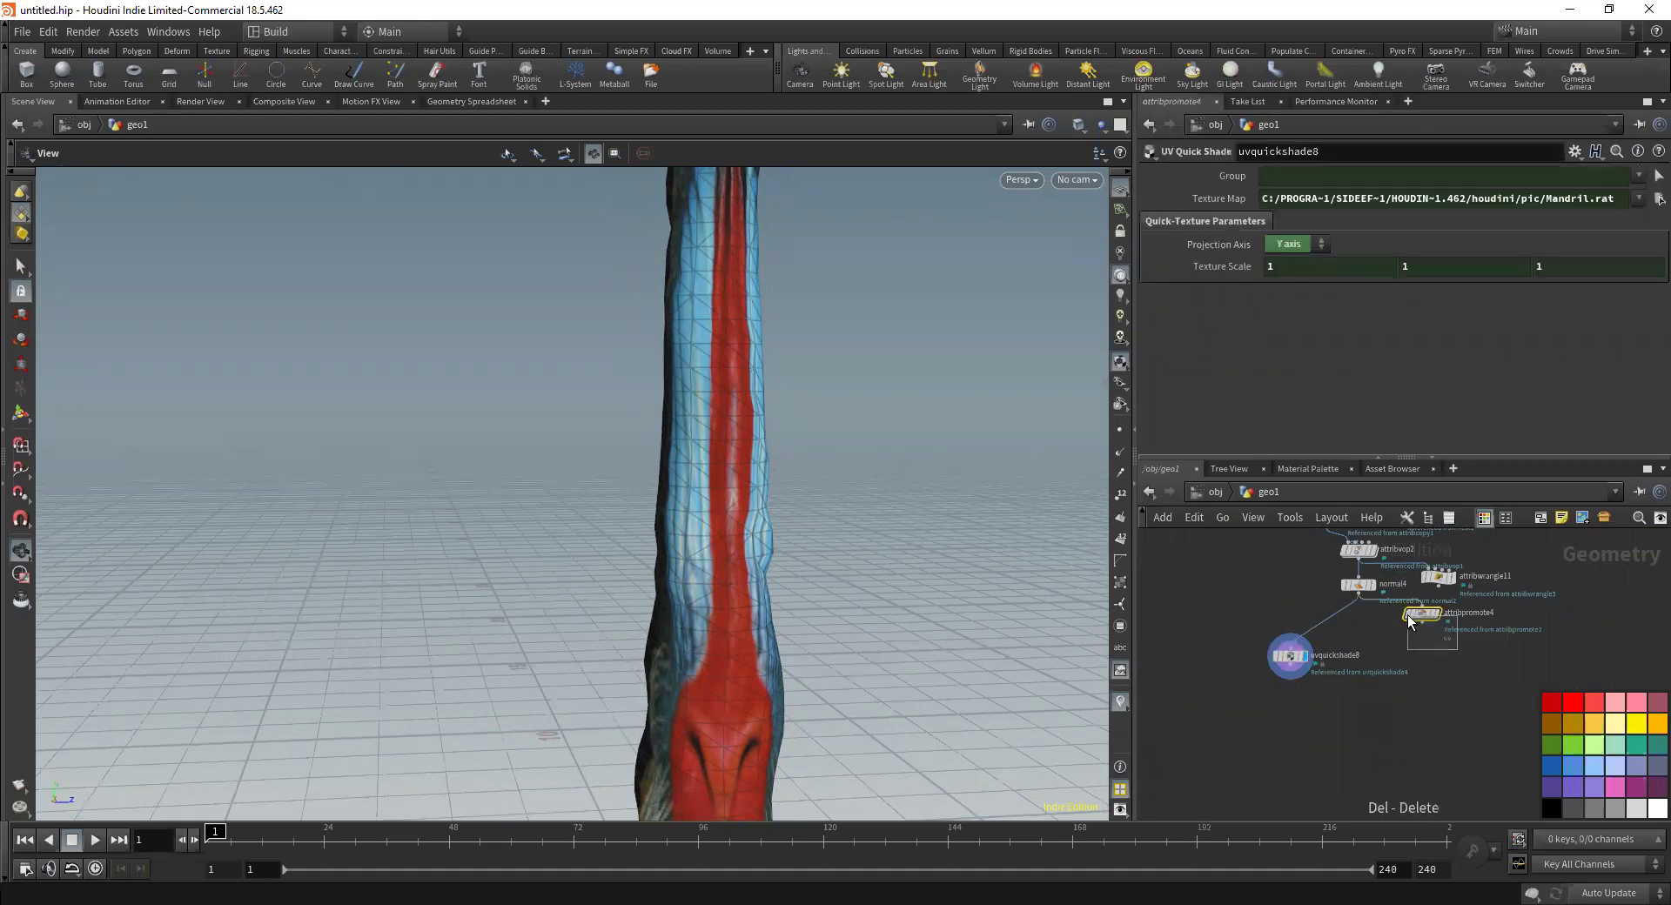
left_click_drag(1433, 569, 1510, 639)
key("Delete")
Place uvquickshade8 beneath normal4, insert a Null between them and name it LOREZ
left_click_drag(1298, 670, 1350, 696)
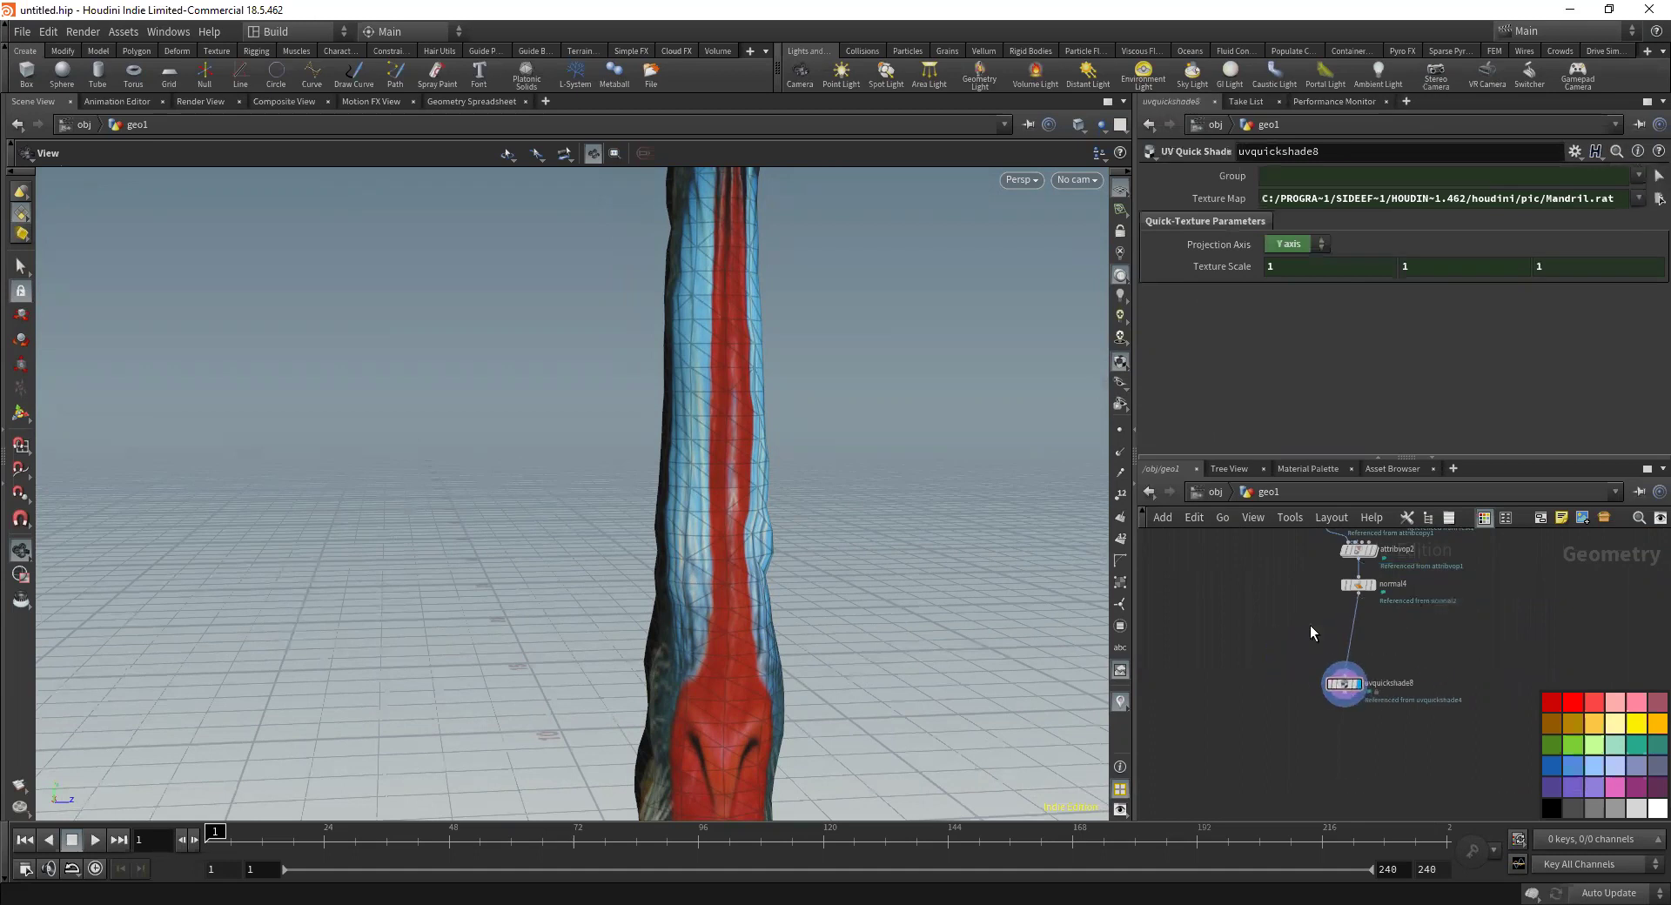
key("Tab")
type("n")
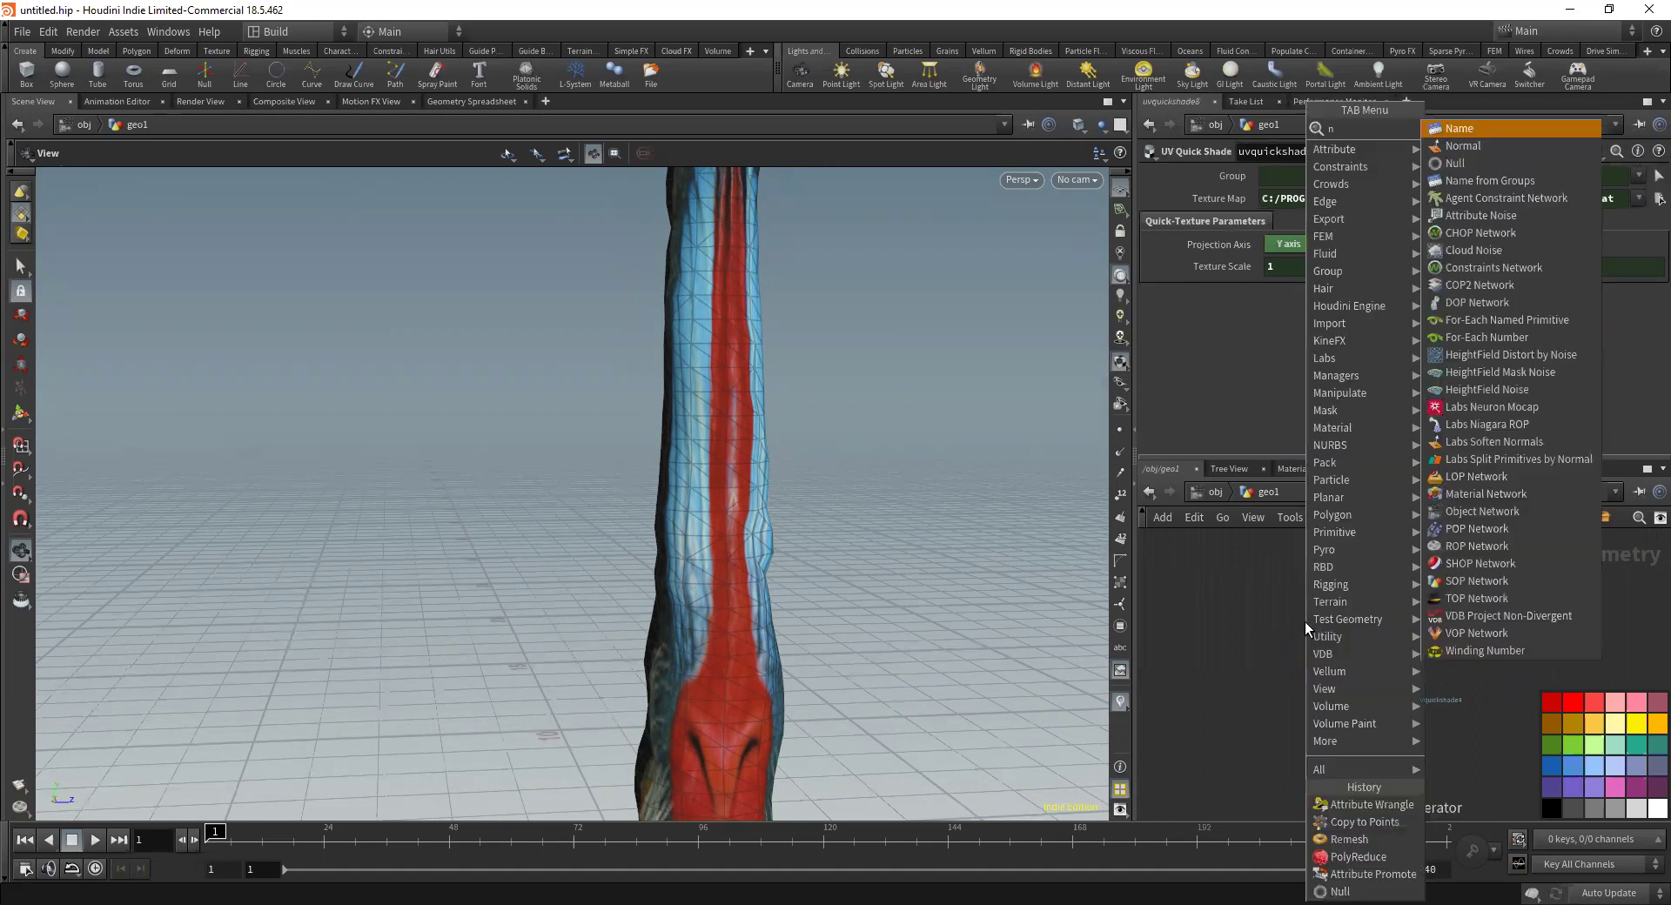
type("ull")
key("Return")
left_click(1352, 641)
left_click(1377, 644)
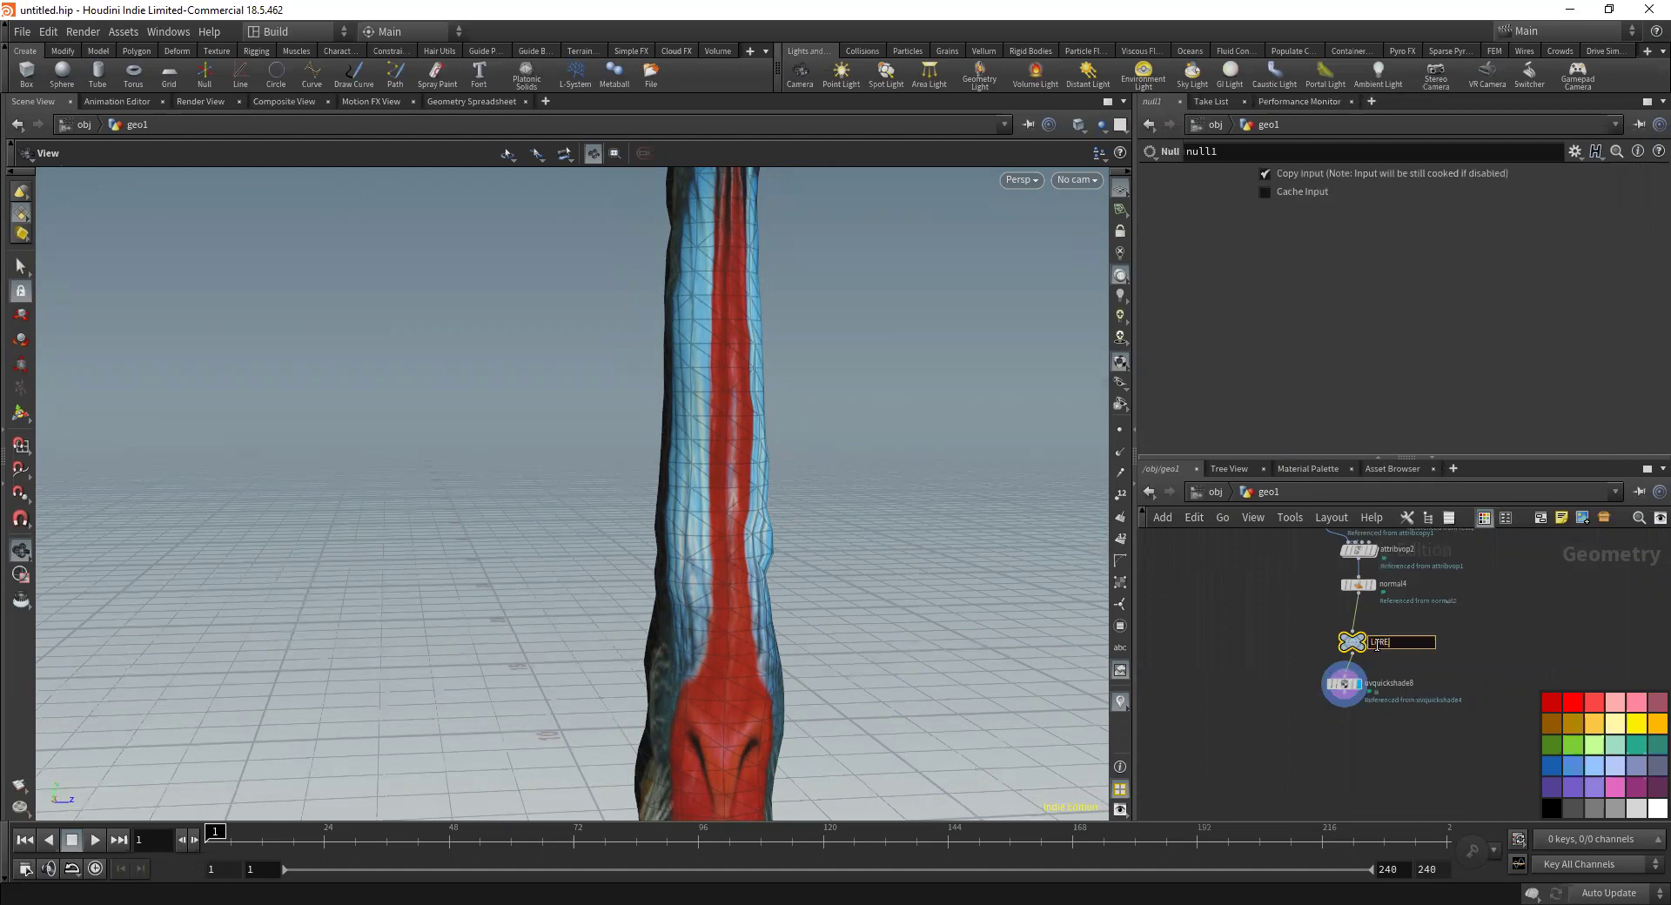
type("LOREZ")
key("Return")
Check the SOP path and settings of geometry1 inside cop2net1, and return to the geo1 network
middle_click_drag(1304, 642, 1610, 644)
mouse_move(1179, 658)
mouse_move(1236, 637)
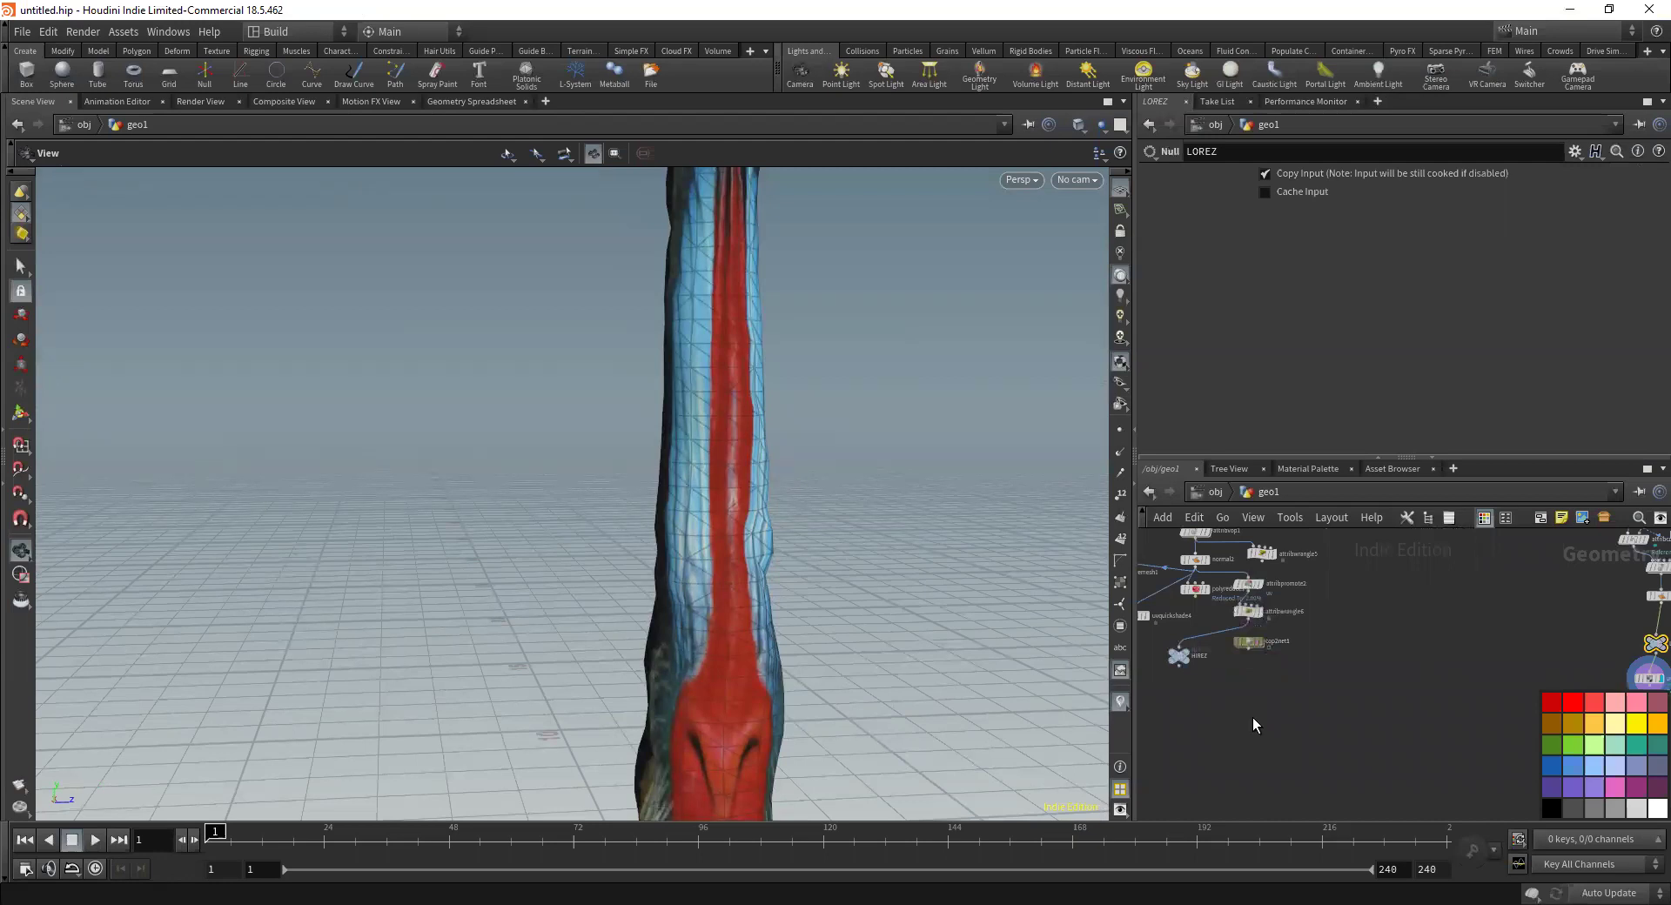
double_click(1250, 642)
scroll(1344, 682, "down", 4)
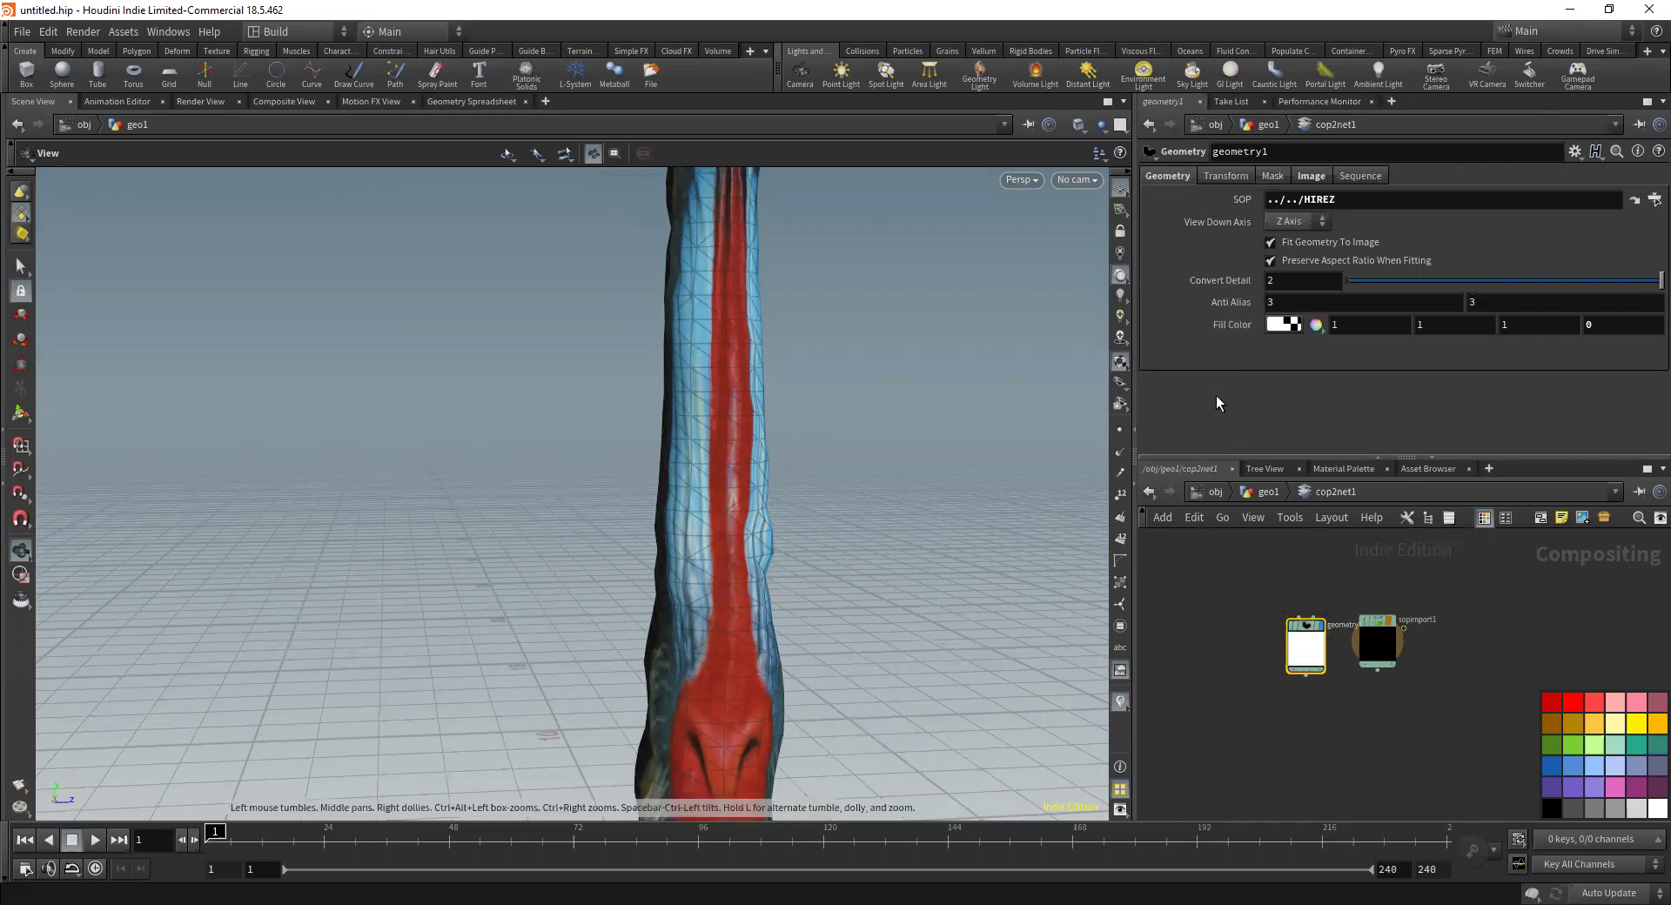
left_click(1262, 491)
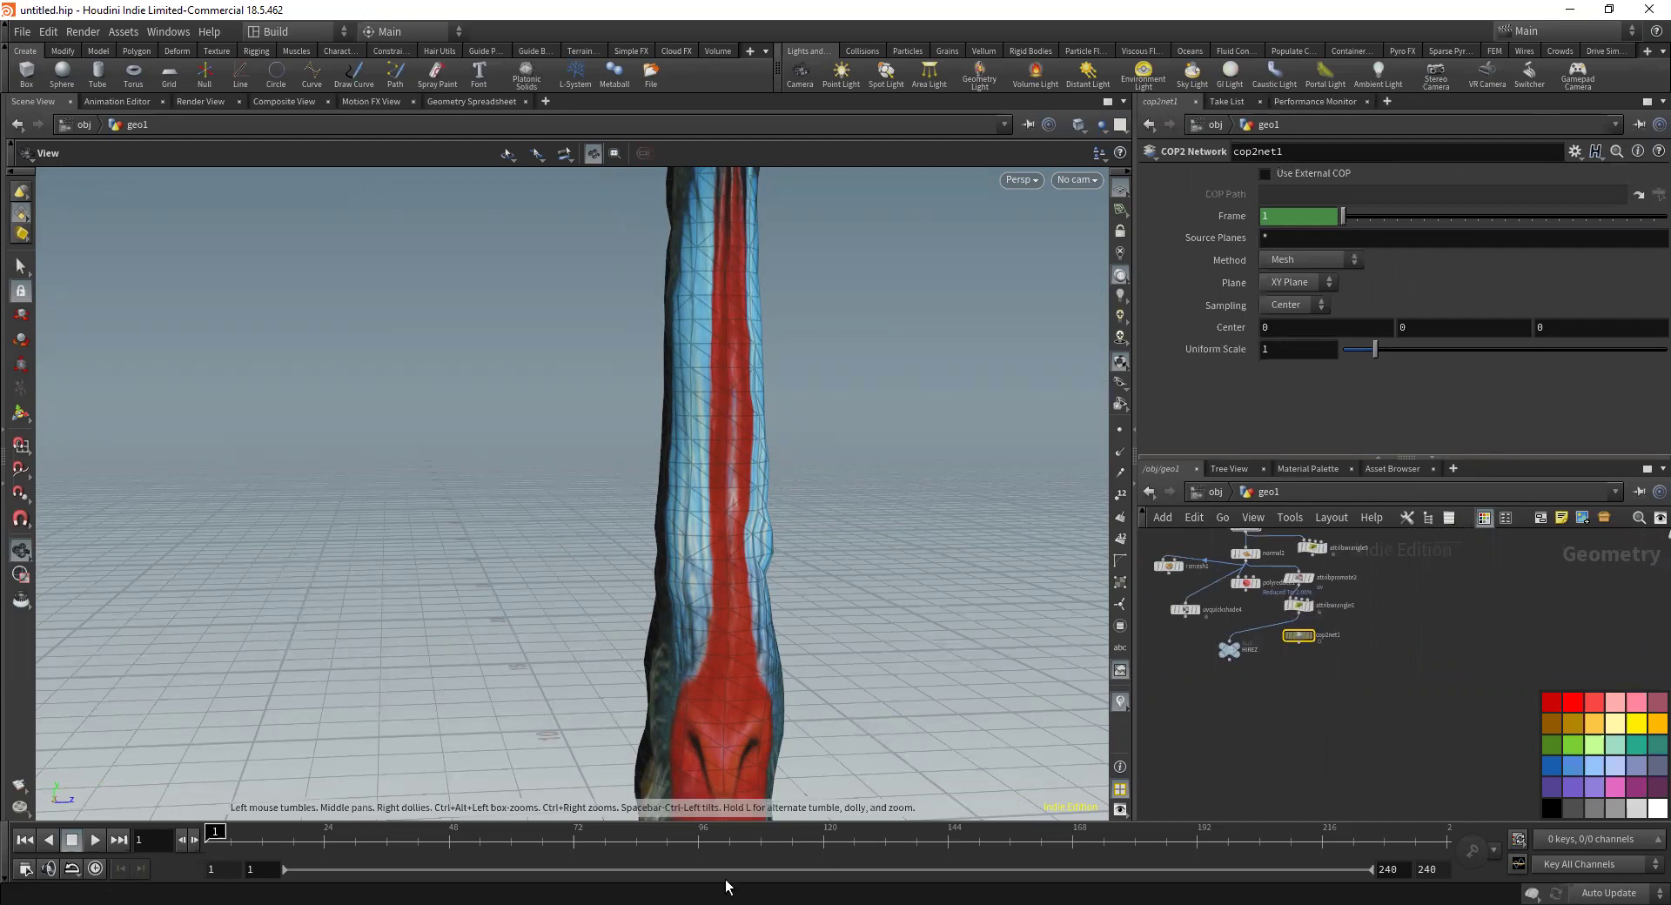
Delete the leftover two-node side branch beside the copied low-resolution chain
left_click_drag(822, 620, 840, 477)
middle_click_drag(1411, 645, 1374, 759)
scroll(1379, 740, "down", 3)
middle_click_drag(1377, 673, 1421, 772)
scroll(1424, 766, "down", 3)
middle_click_drag(1410, 706, 1416, 698)
scroll(1415, 698, "up", 5)
middle_click_drag(1370, 614, 1558, 623)
scroll(1564, 625, "down", 2)
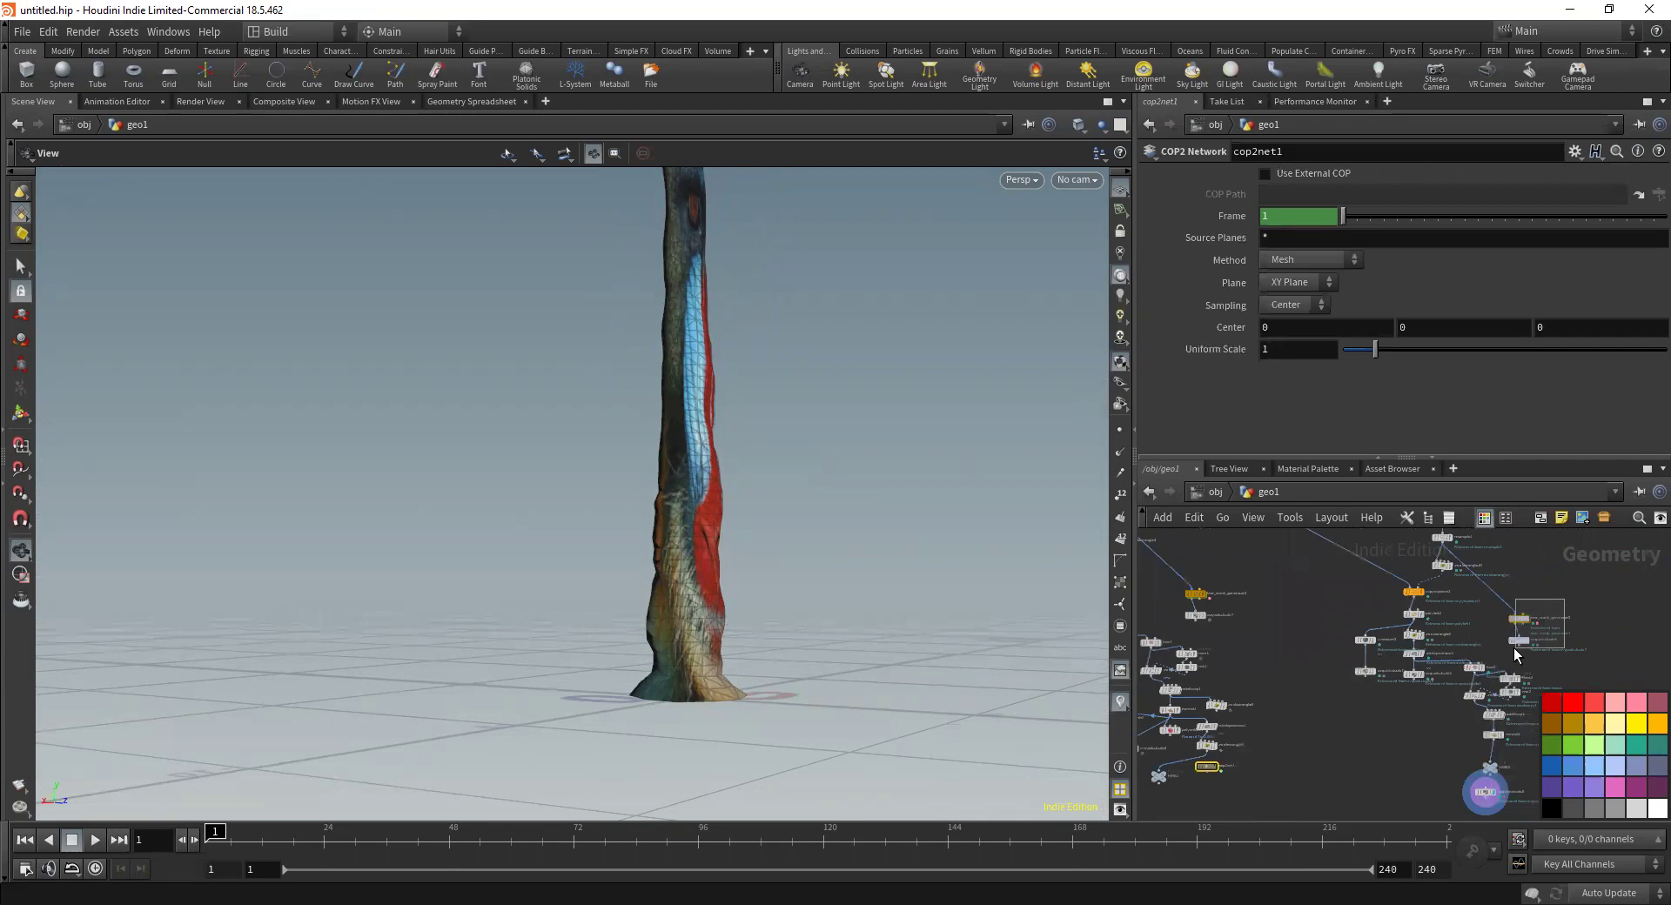
left_click_drag(1513, 648, 1507, 653)
key("Delete")
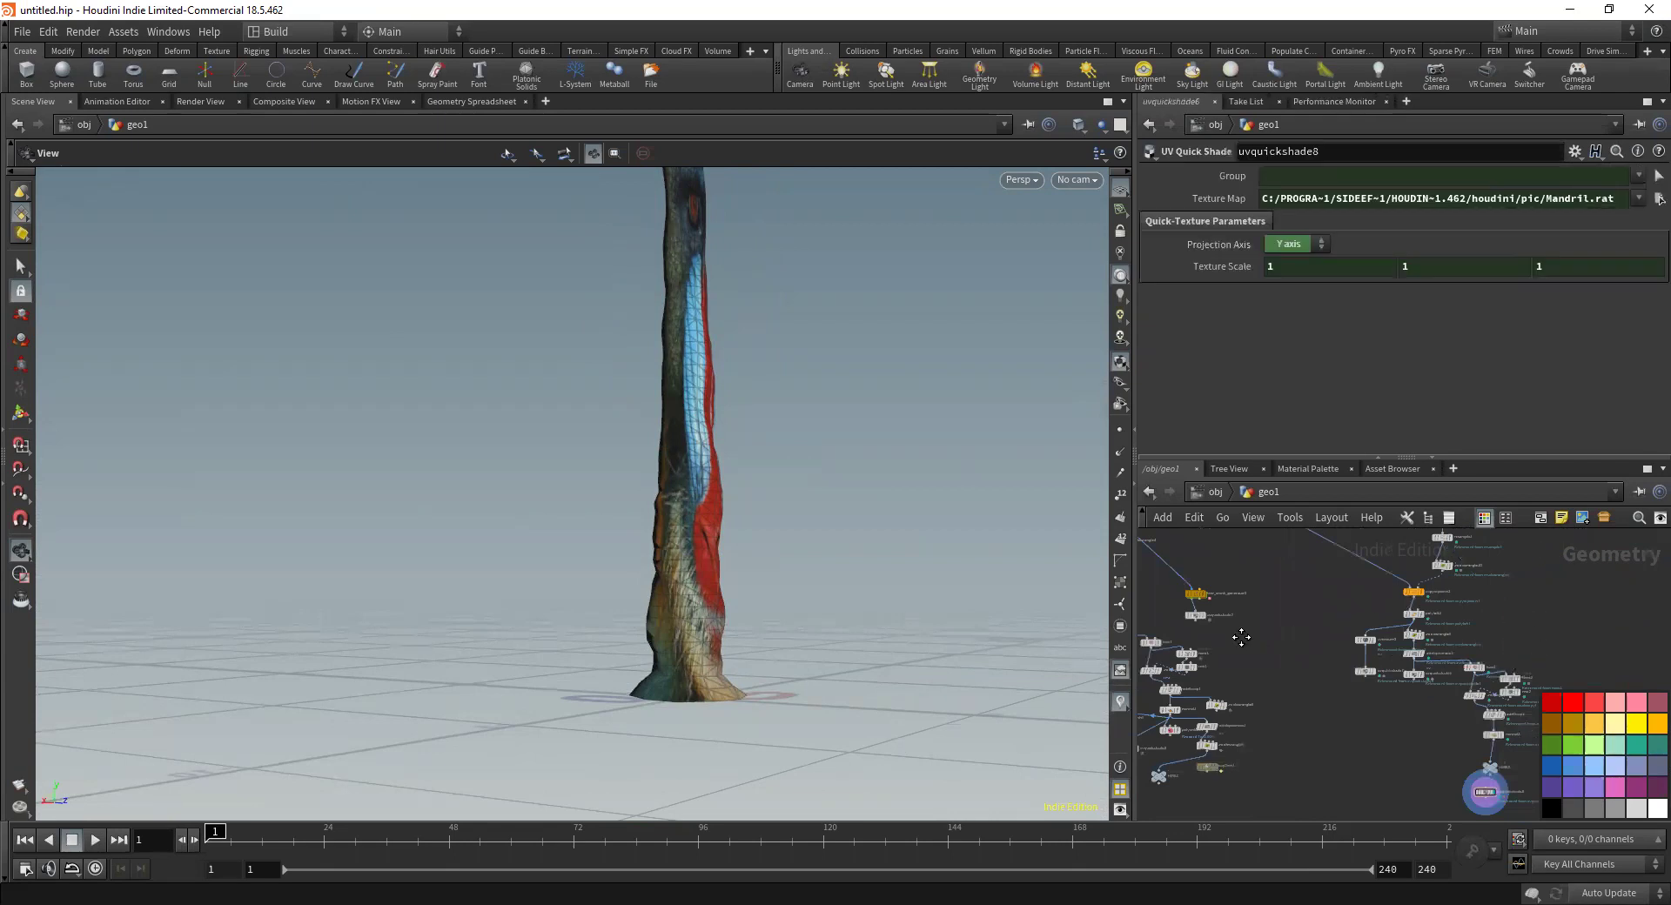
Display tree_trunk_generator1 above uvquickshade2 and inspect its trunk mesh from several angles
scroll(1242, 638, "up", 5)
scroll(1336, 703, "up", 4)
left_click_drag(1334, 703, 1367, 632)
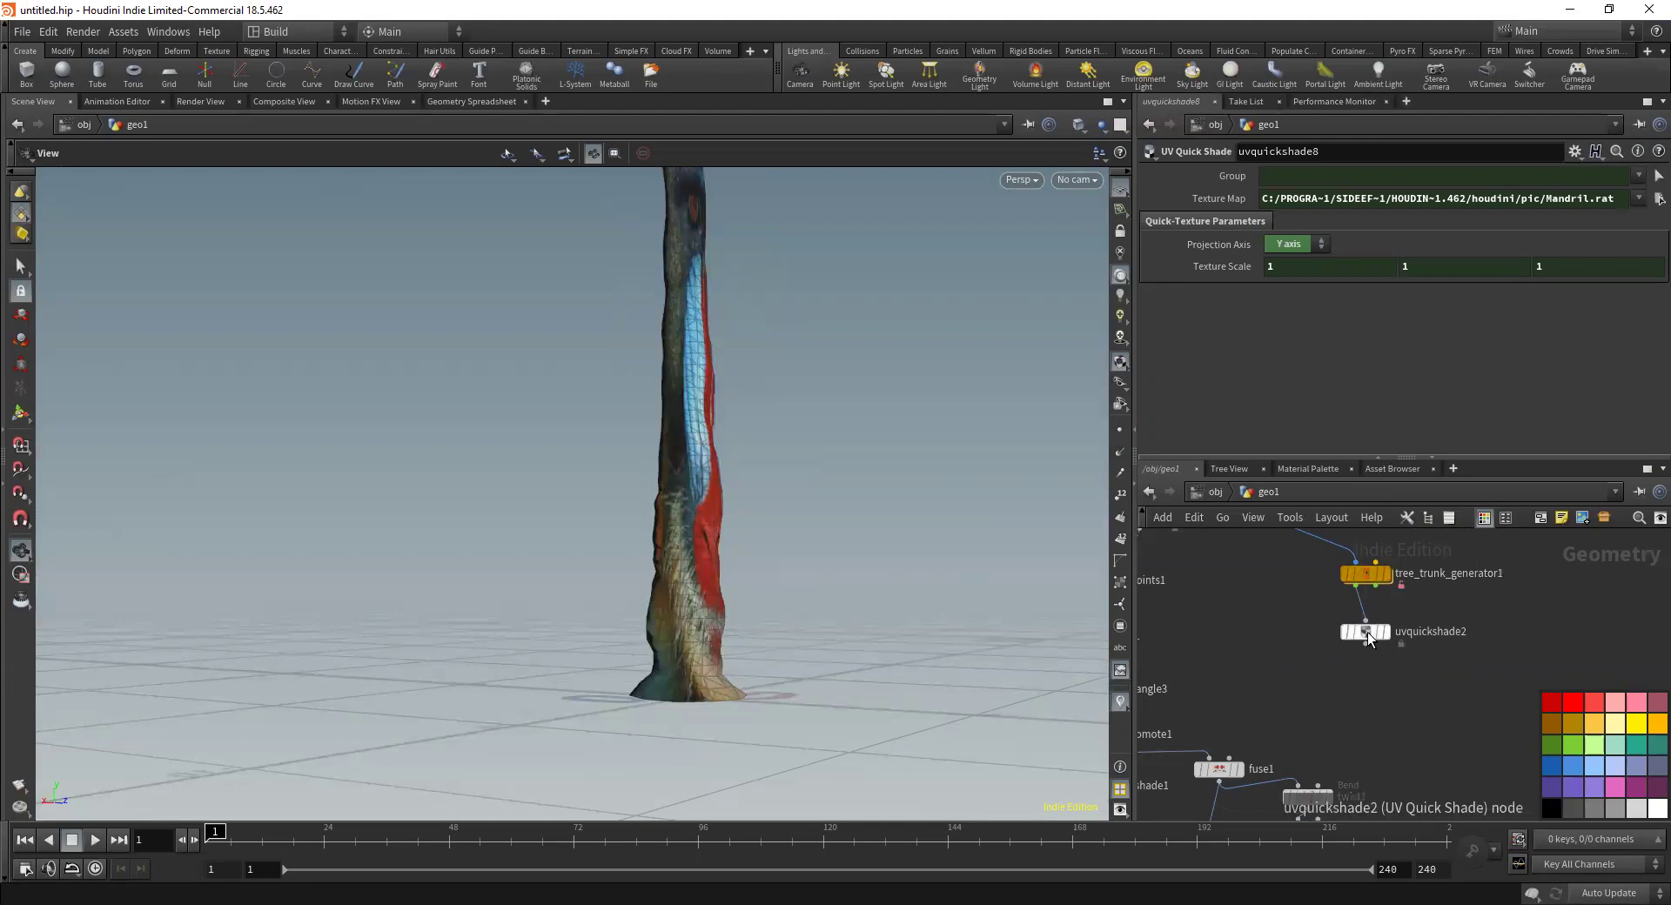
left_click(1361, 577)
left_click(1387, 575)
right_click_drag(568, 432, 819, 465)
left_click_drag(819, 465, 1025, 477)
right_click_drag(1030, 560, 841, 573)
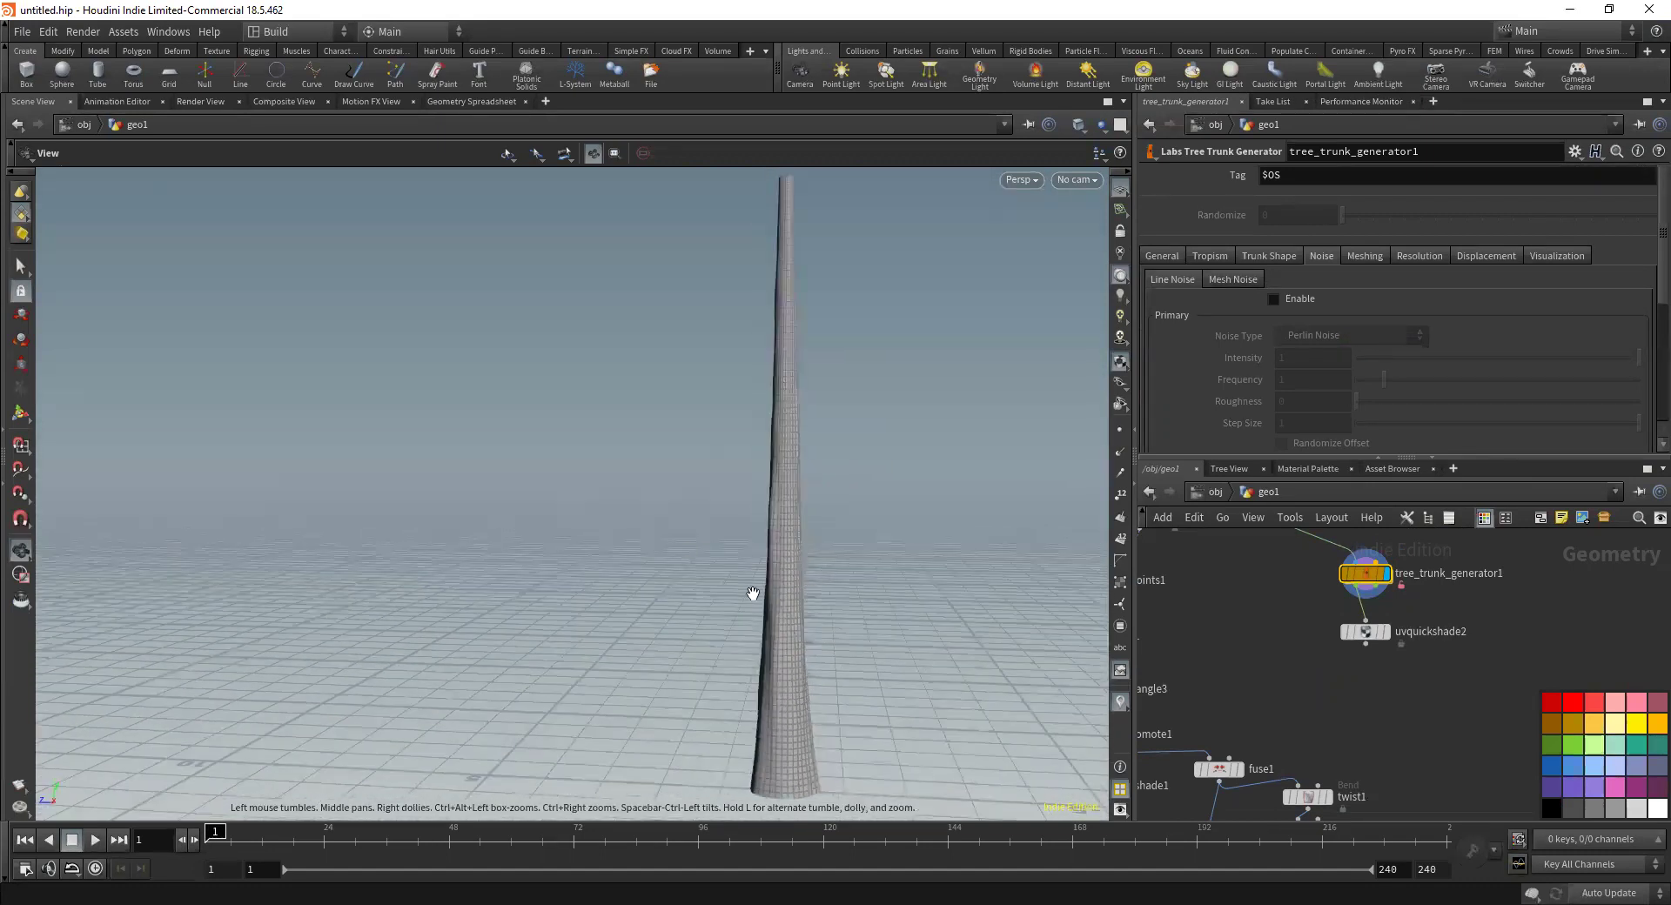
Examine the network inside tree_trunk_generator1, including its mesh noise nodes and loop blocks, and return to geo1
mouse_move(1367, 578)
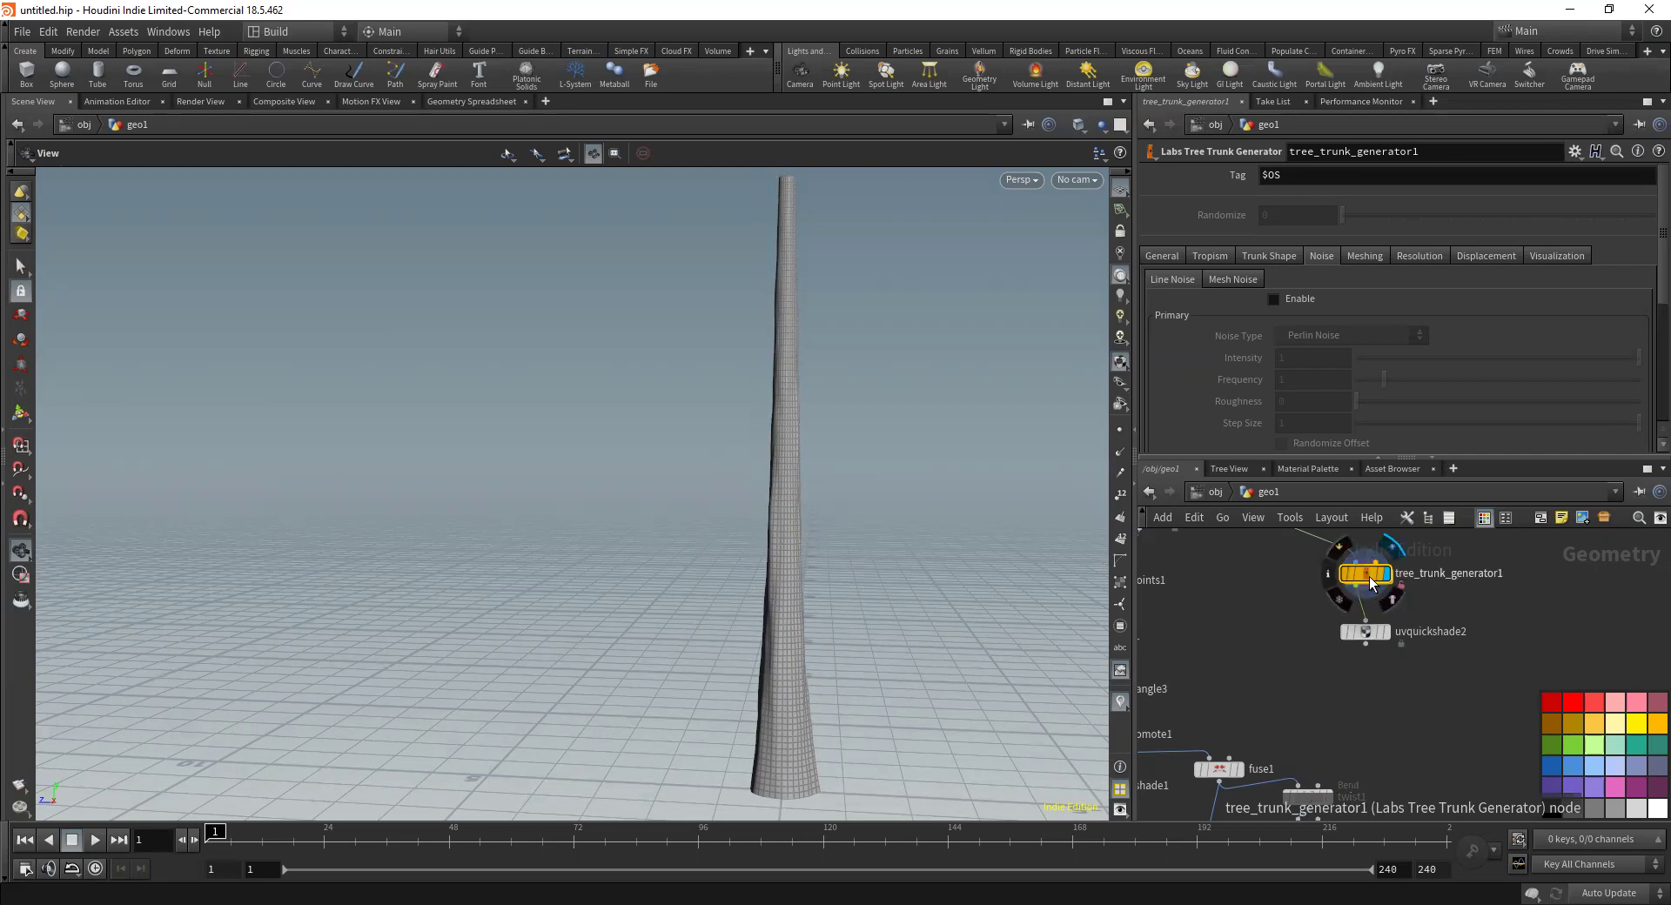
double_click(1371, 581)
key("h")
middle_click_drag(1501, 571, 1451, 522)
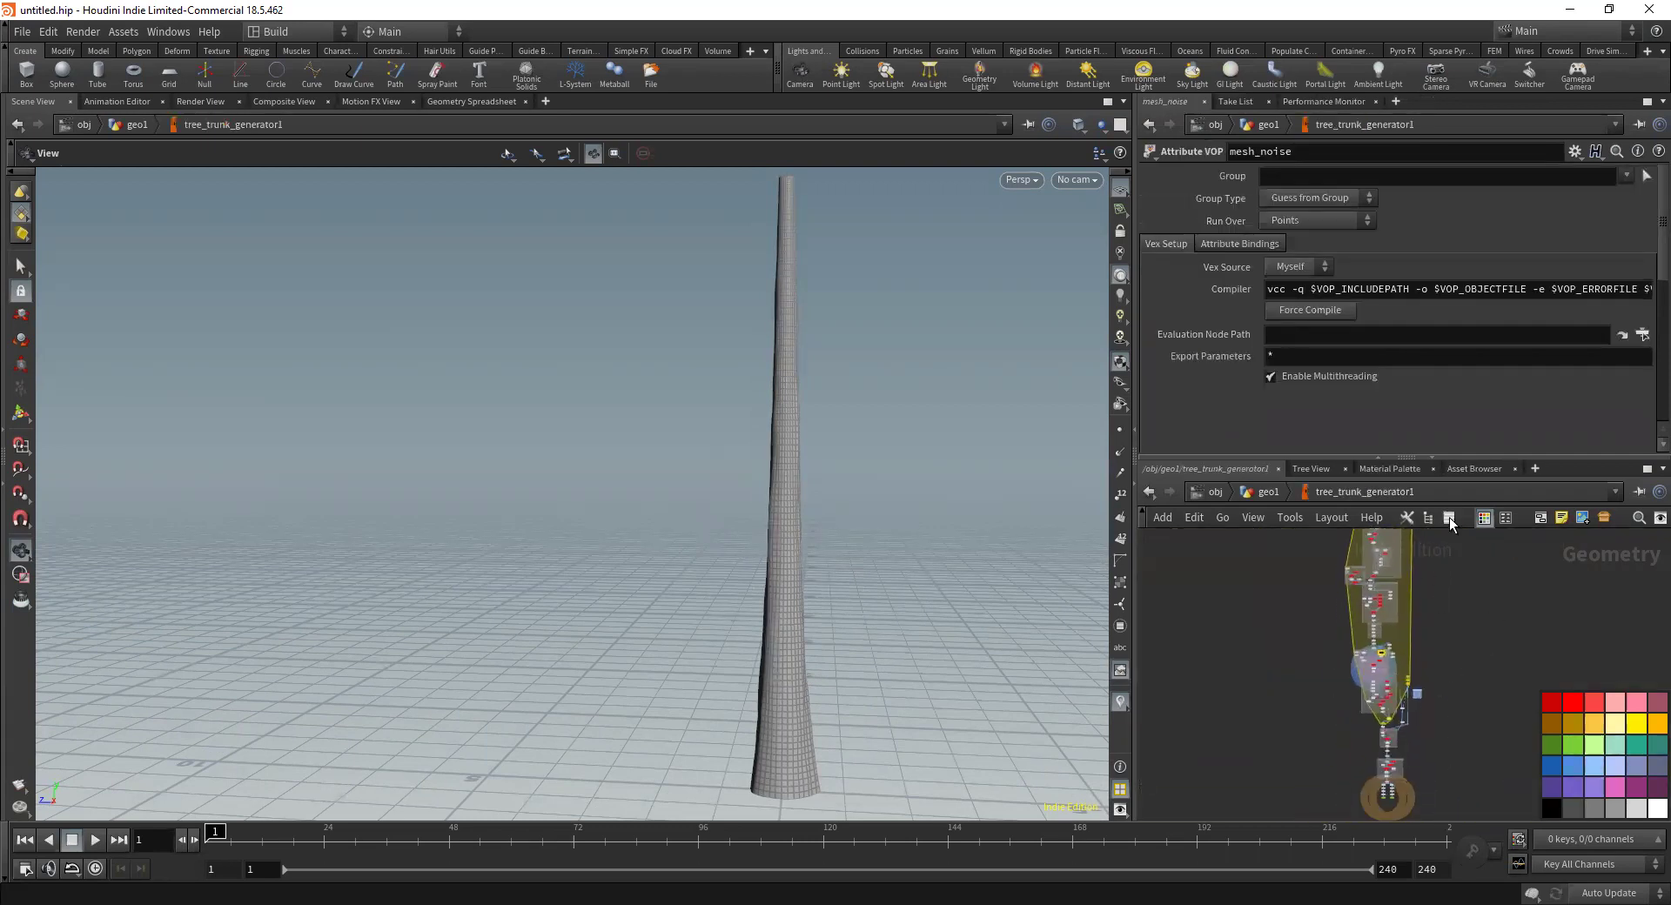
scroll(1375, 583, "up", 8)
scroll(1289, 591, "up", 5)
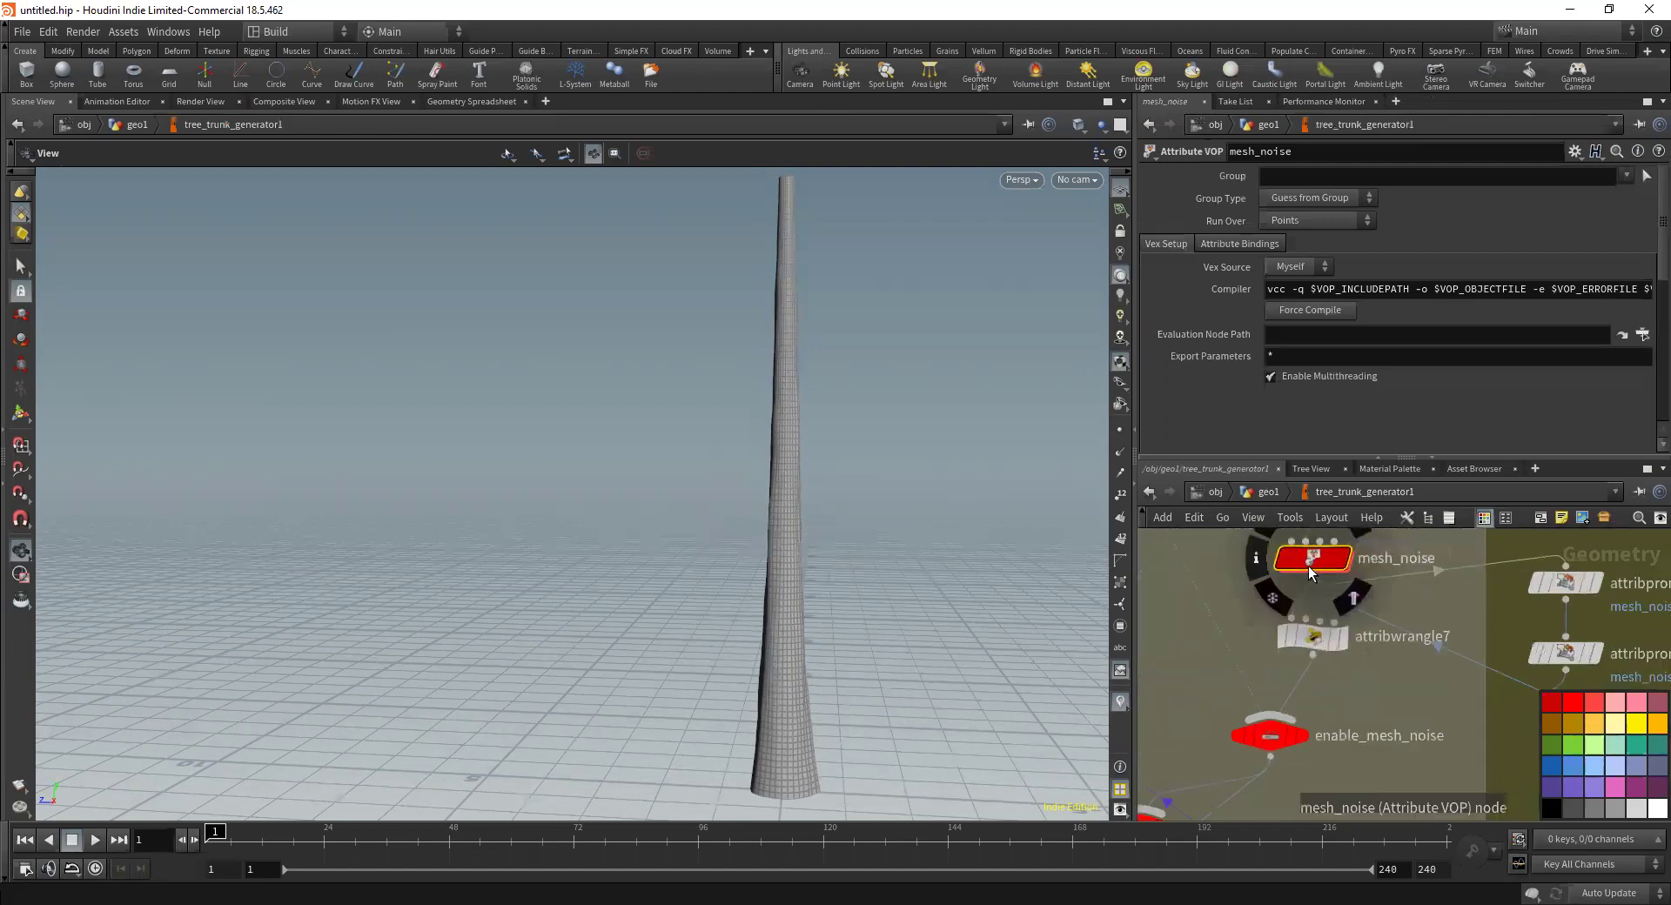
scroll(1418, 644, "down", 3)
scroll(1467, 686, "down", 4)
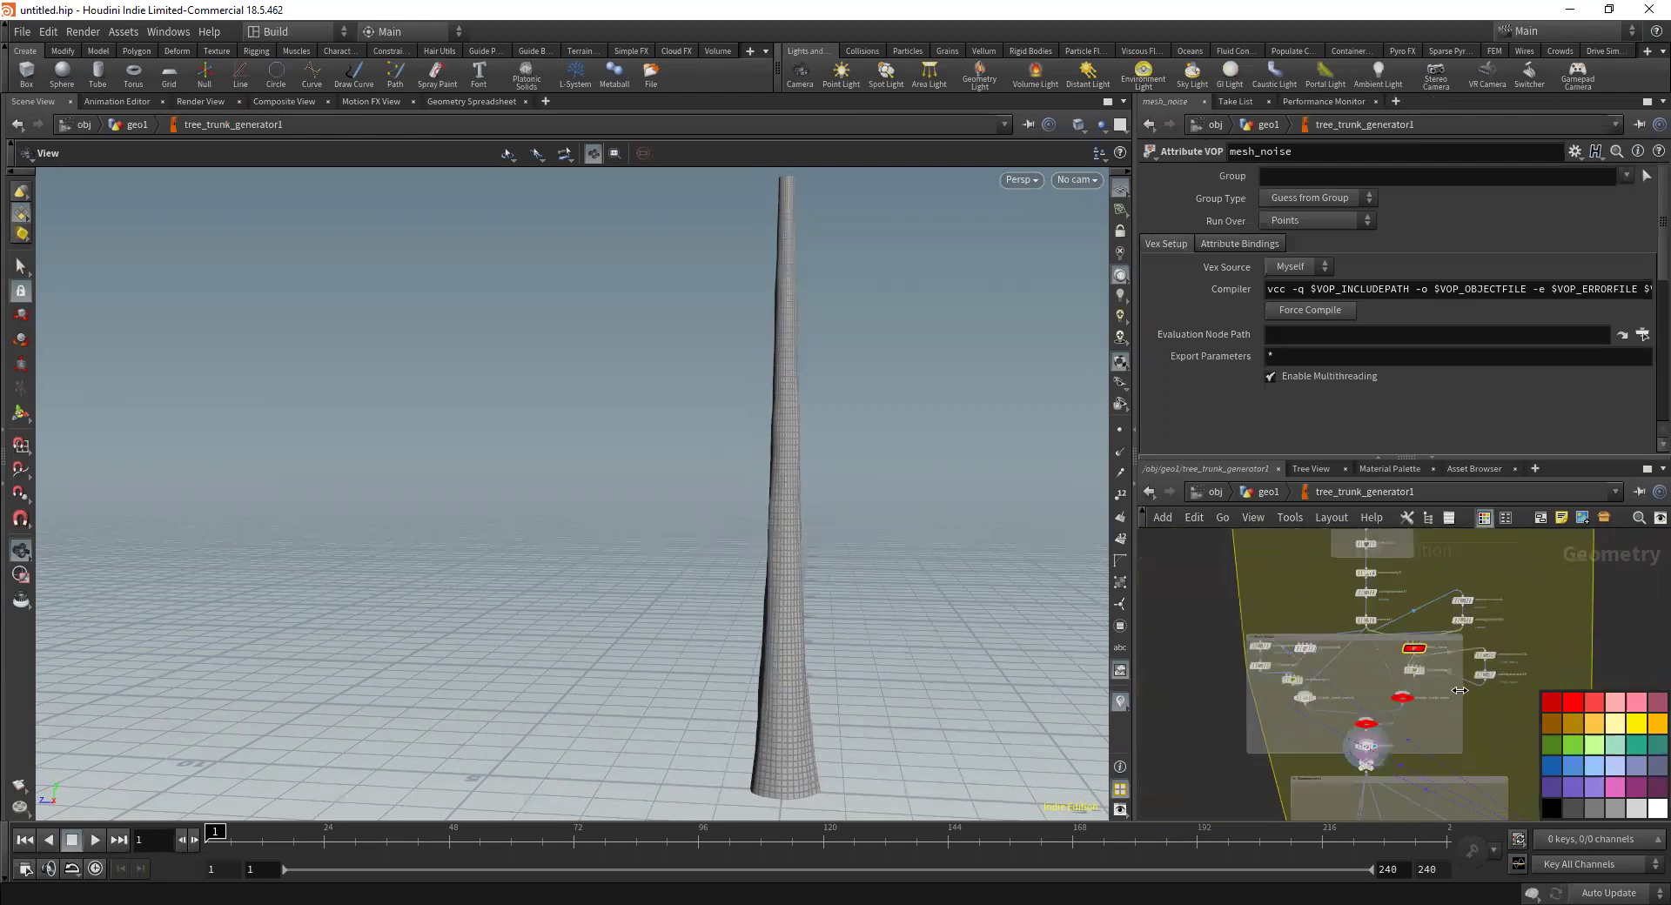
scroll(1538, 617, "down", 3)
middle_click_drag(1595, 618, 1404, 570)
scroll(1403, 570, "up", 5)
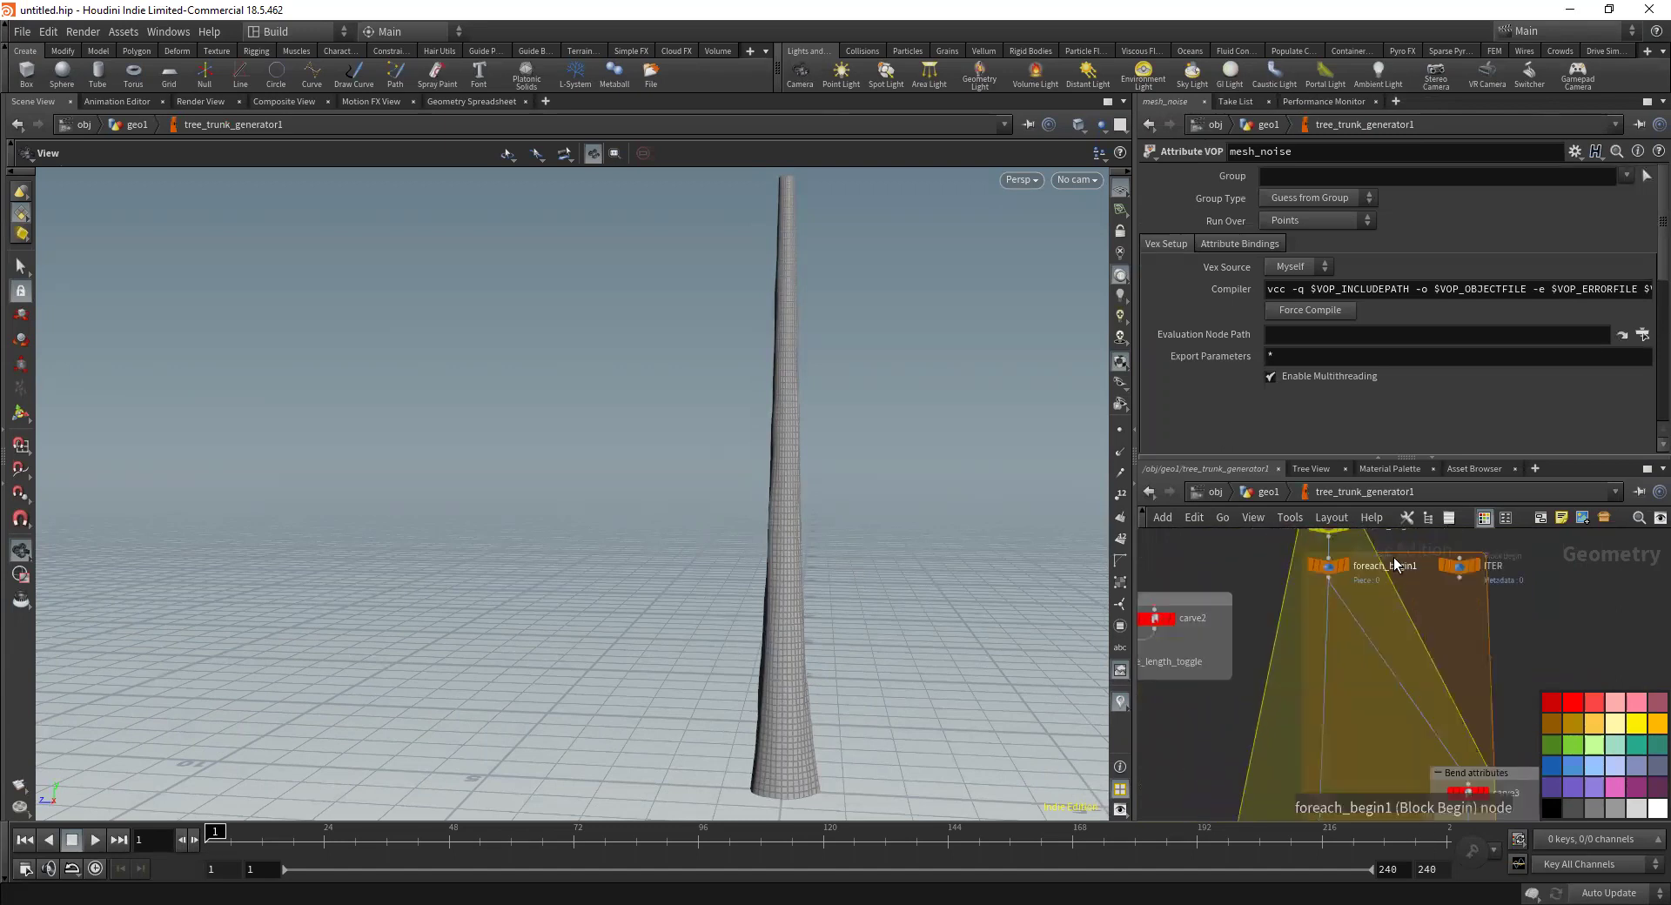
middle_click_drag(1591, 594, 1598, 639)
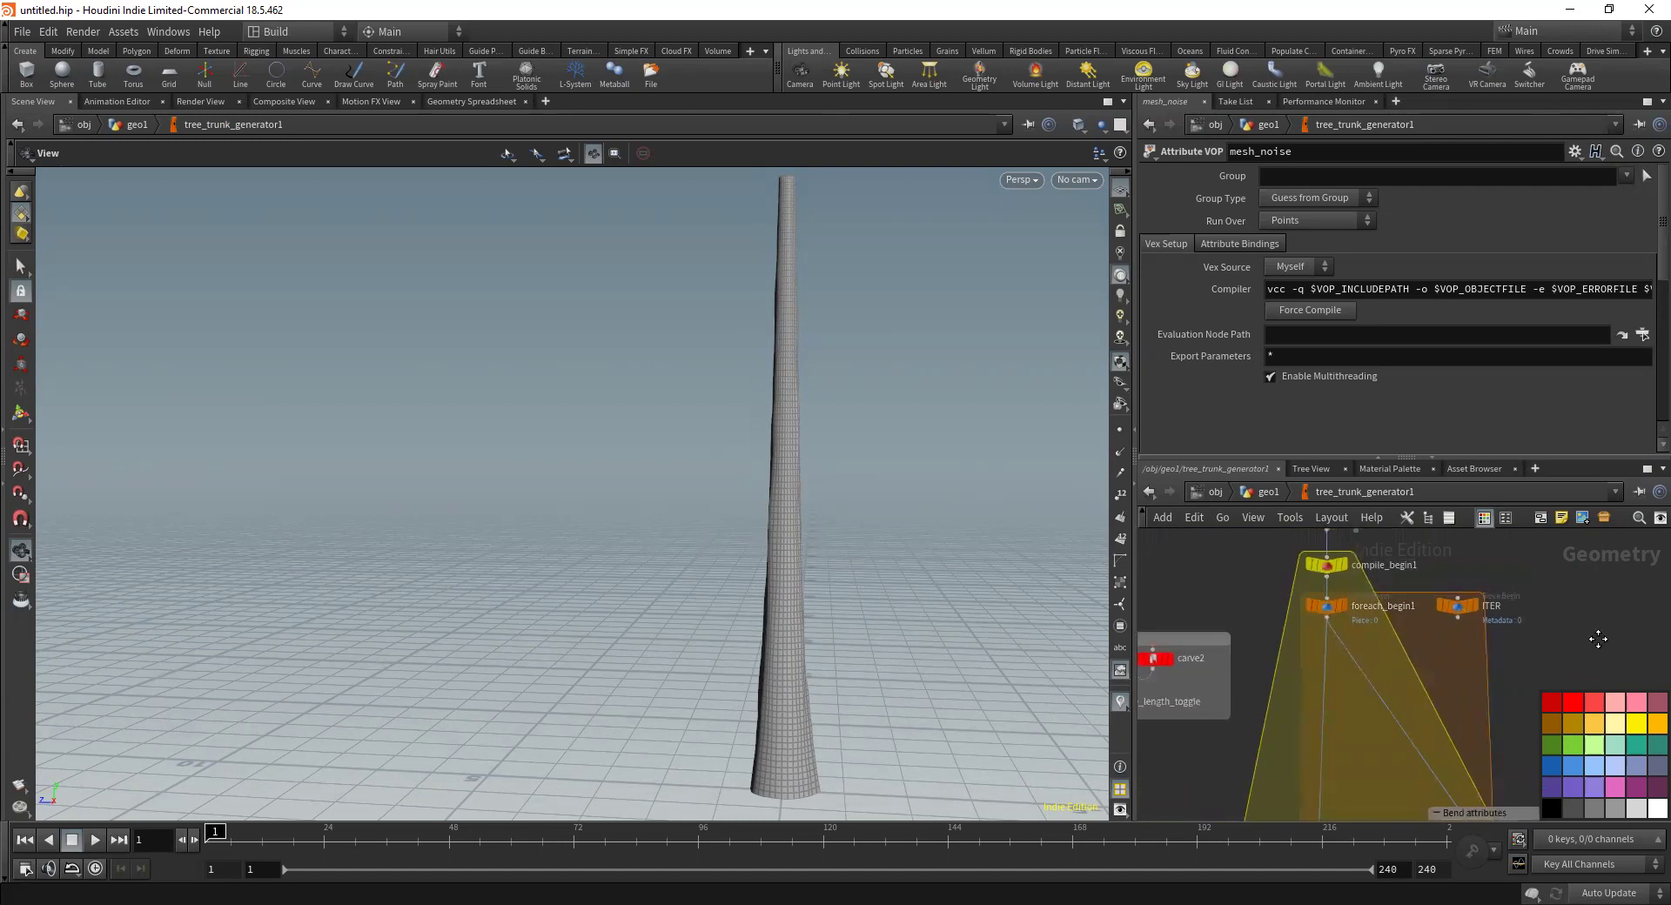
scroll(1598, 641, "down", 3)
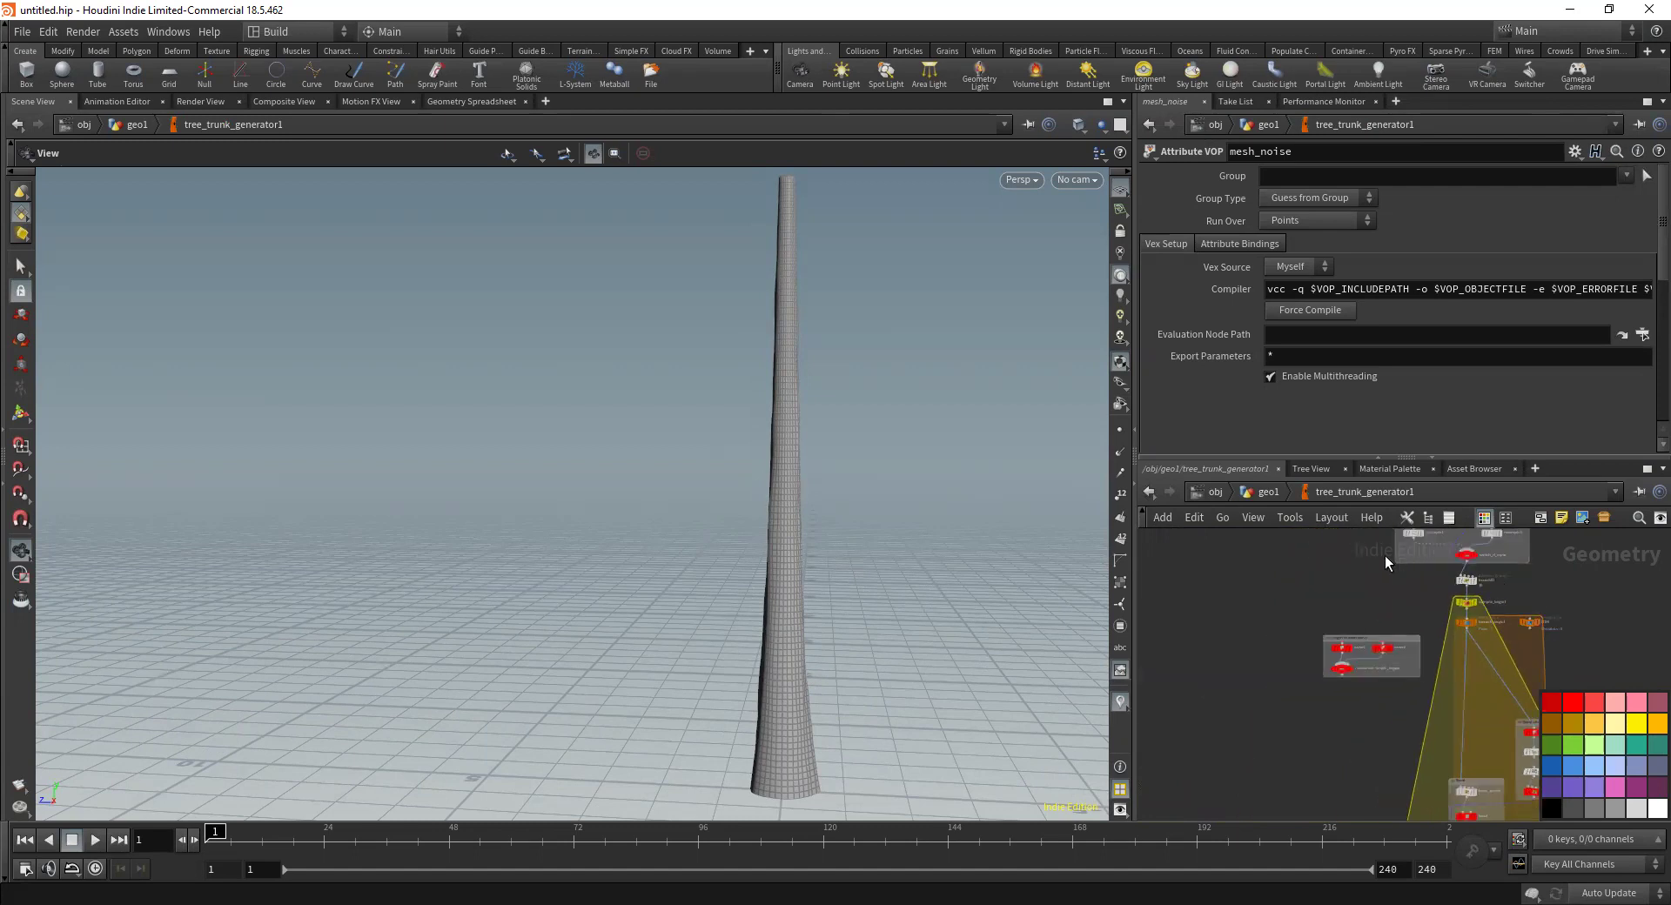
left_click(1266, 493)
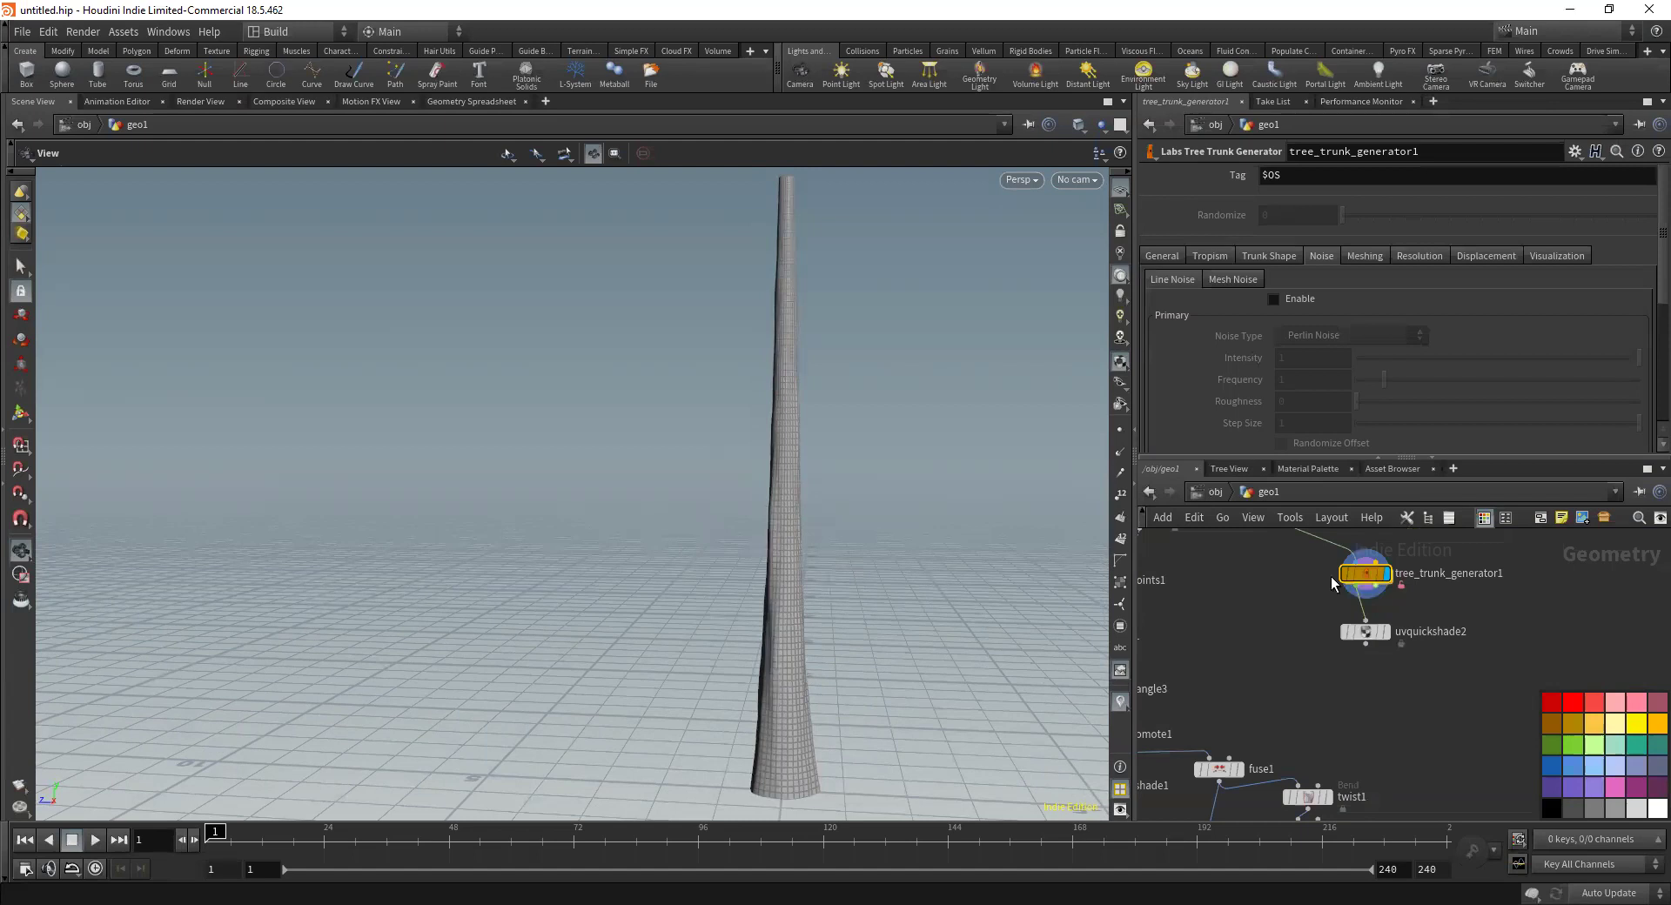
Add a Copy Stamp node above tree_trunk_generator1, feed it from resample1 and display it
key("Tab")
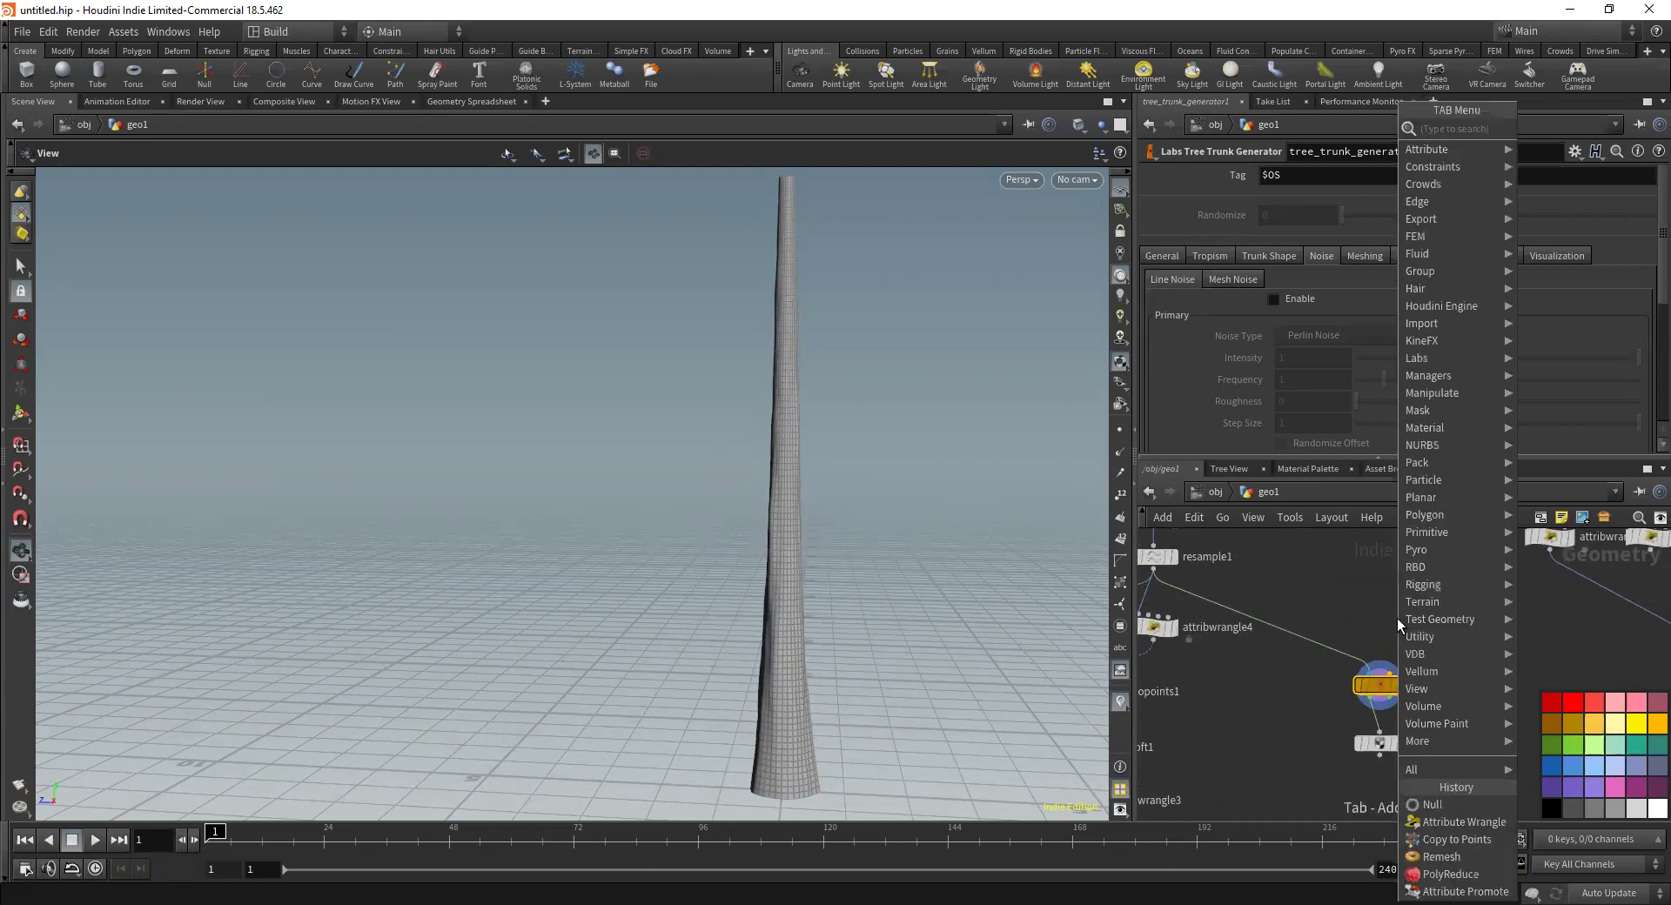
type("c")
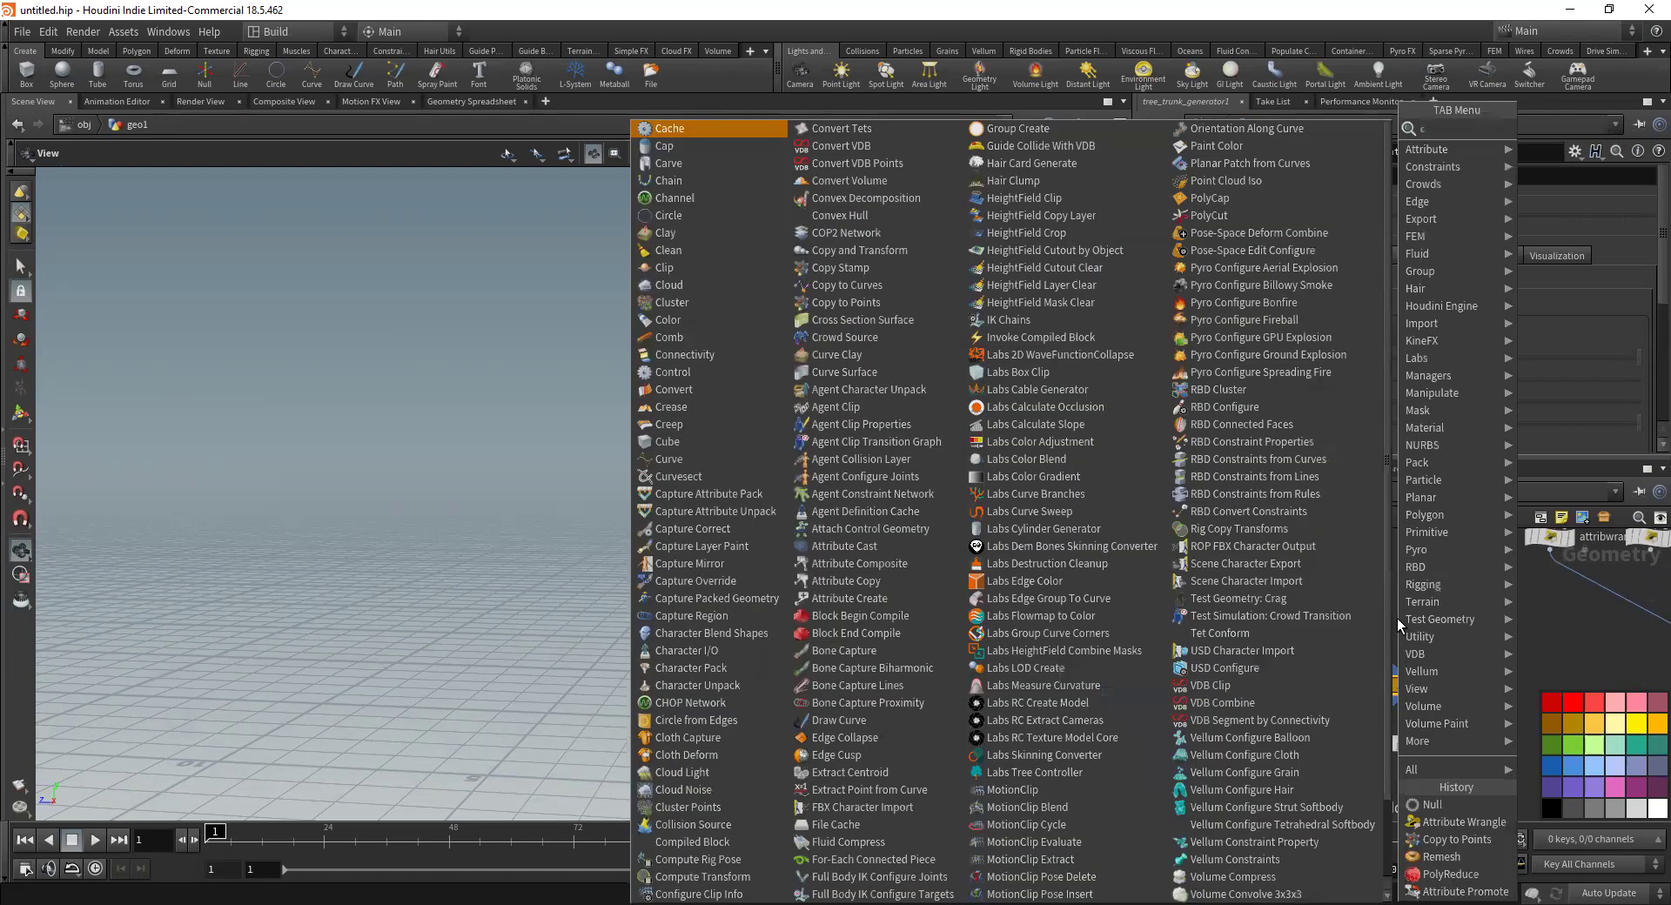
type("opy")
key("Return")
key("Return")
left_click_drag(1153, 570, 1387, 606)
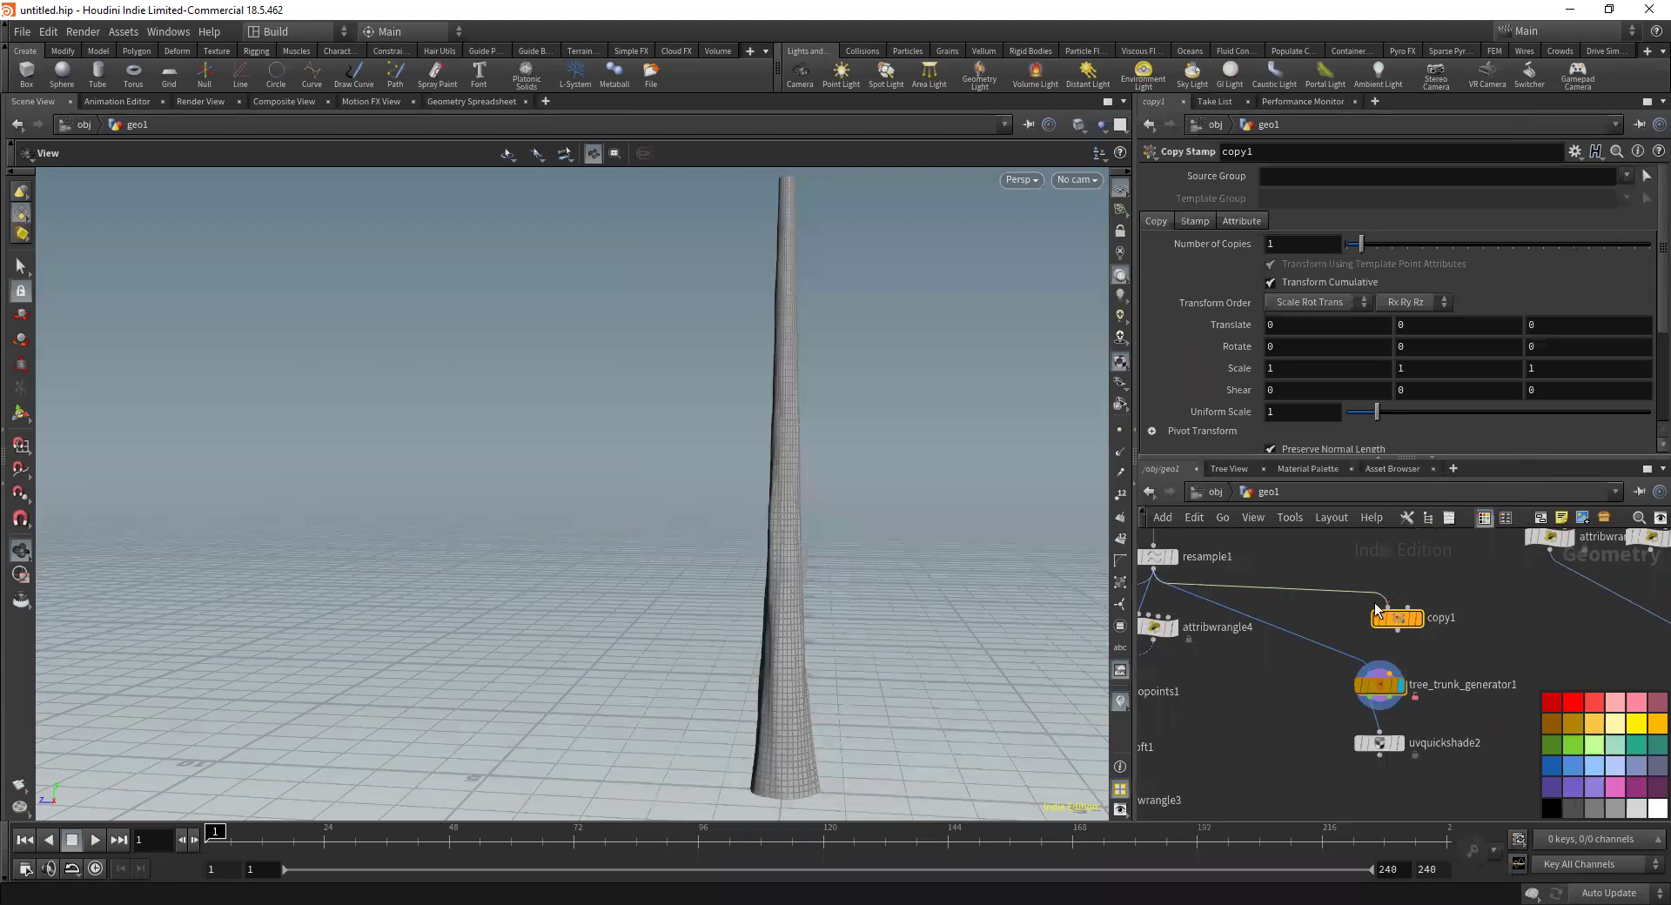
left_click(1424, 620)
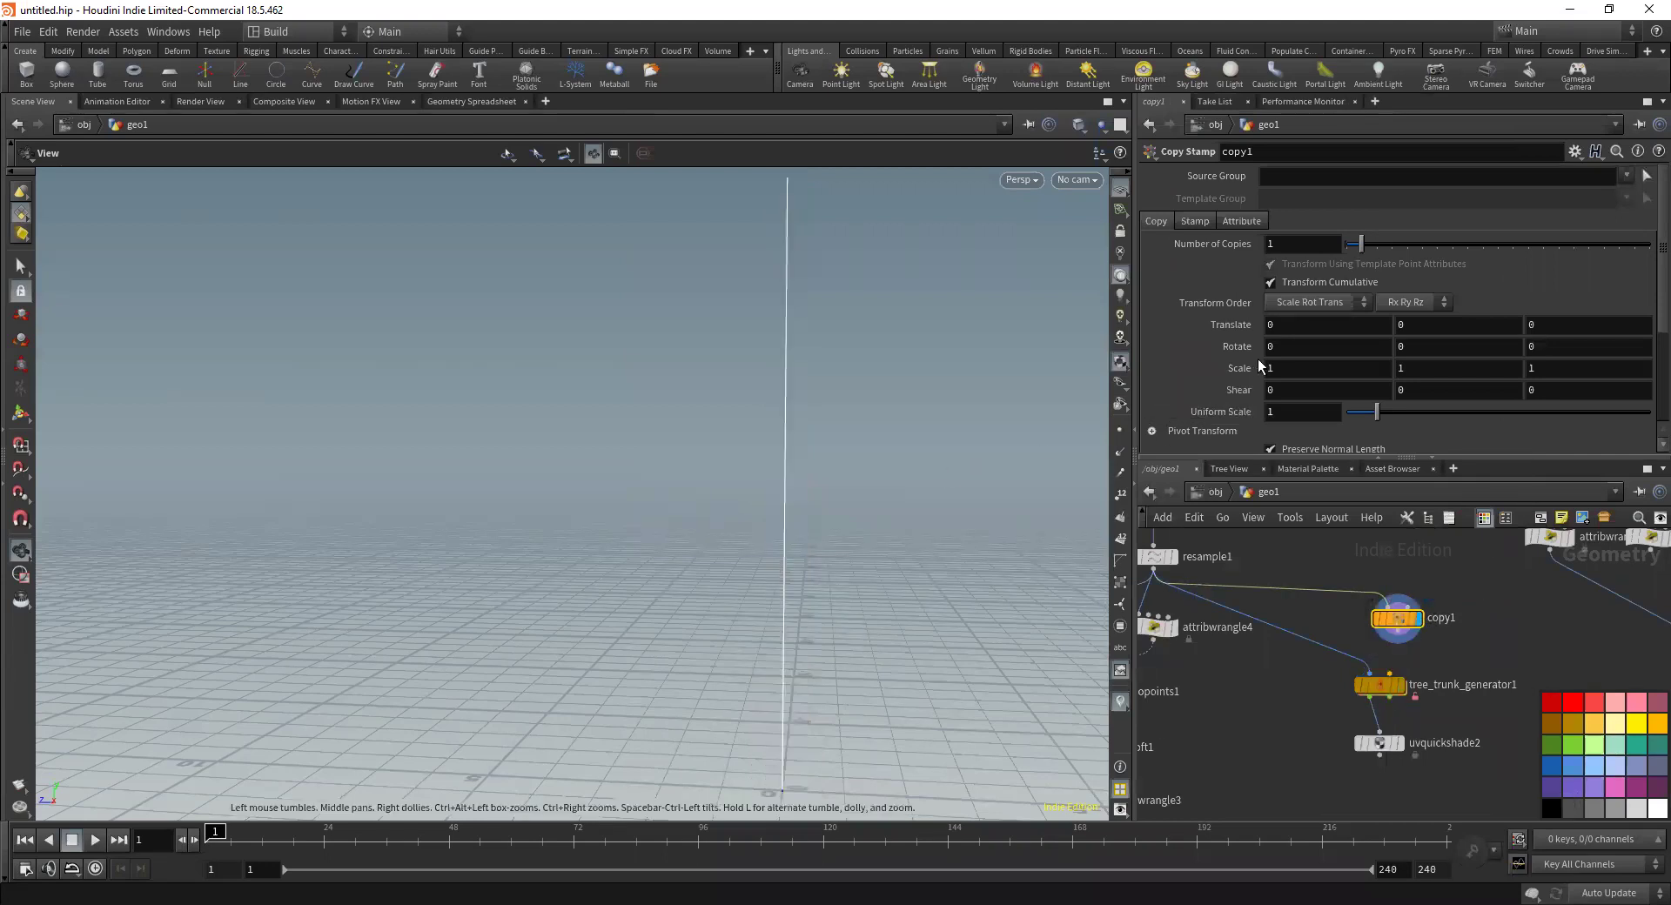
Set copy1 to 4 copies translated by 1 in Z, and feed it into the displayed tree_trunk_generator1
left_click_drag(1361, 244, 1375, 245)
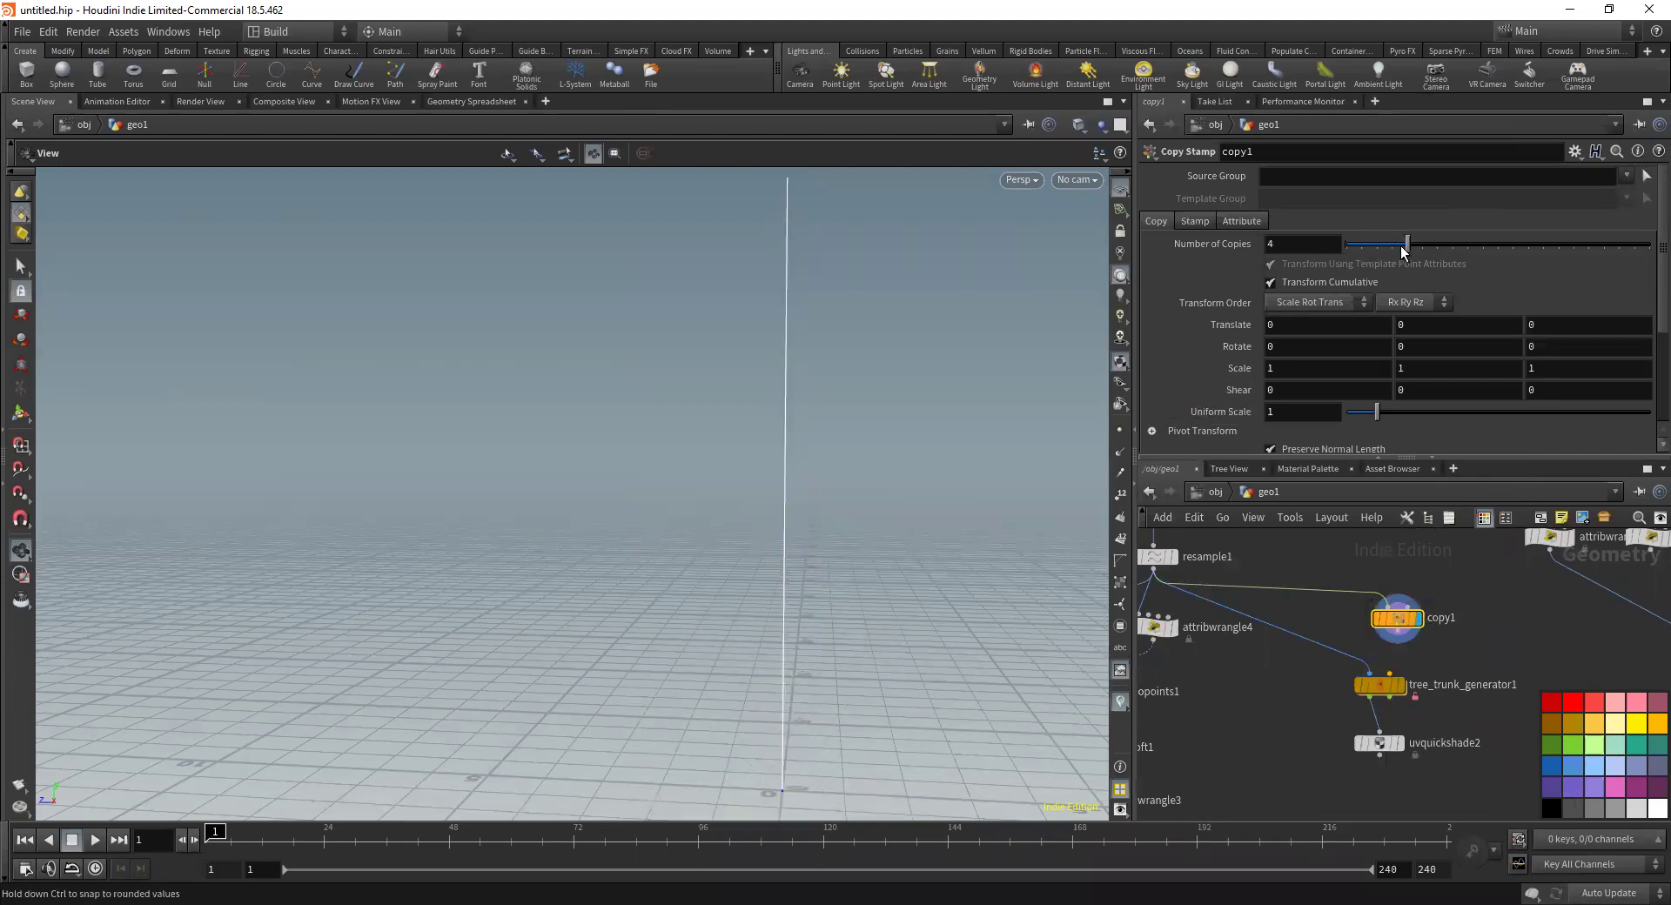
left_click(1311, 322)
key("Return")
left_click(1309, 327)
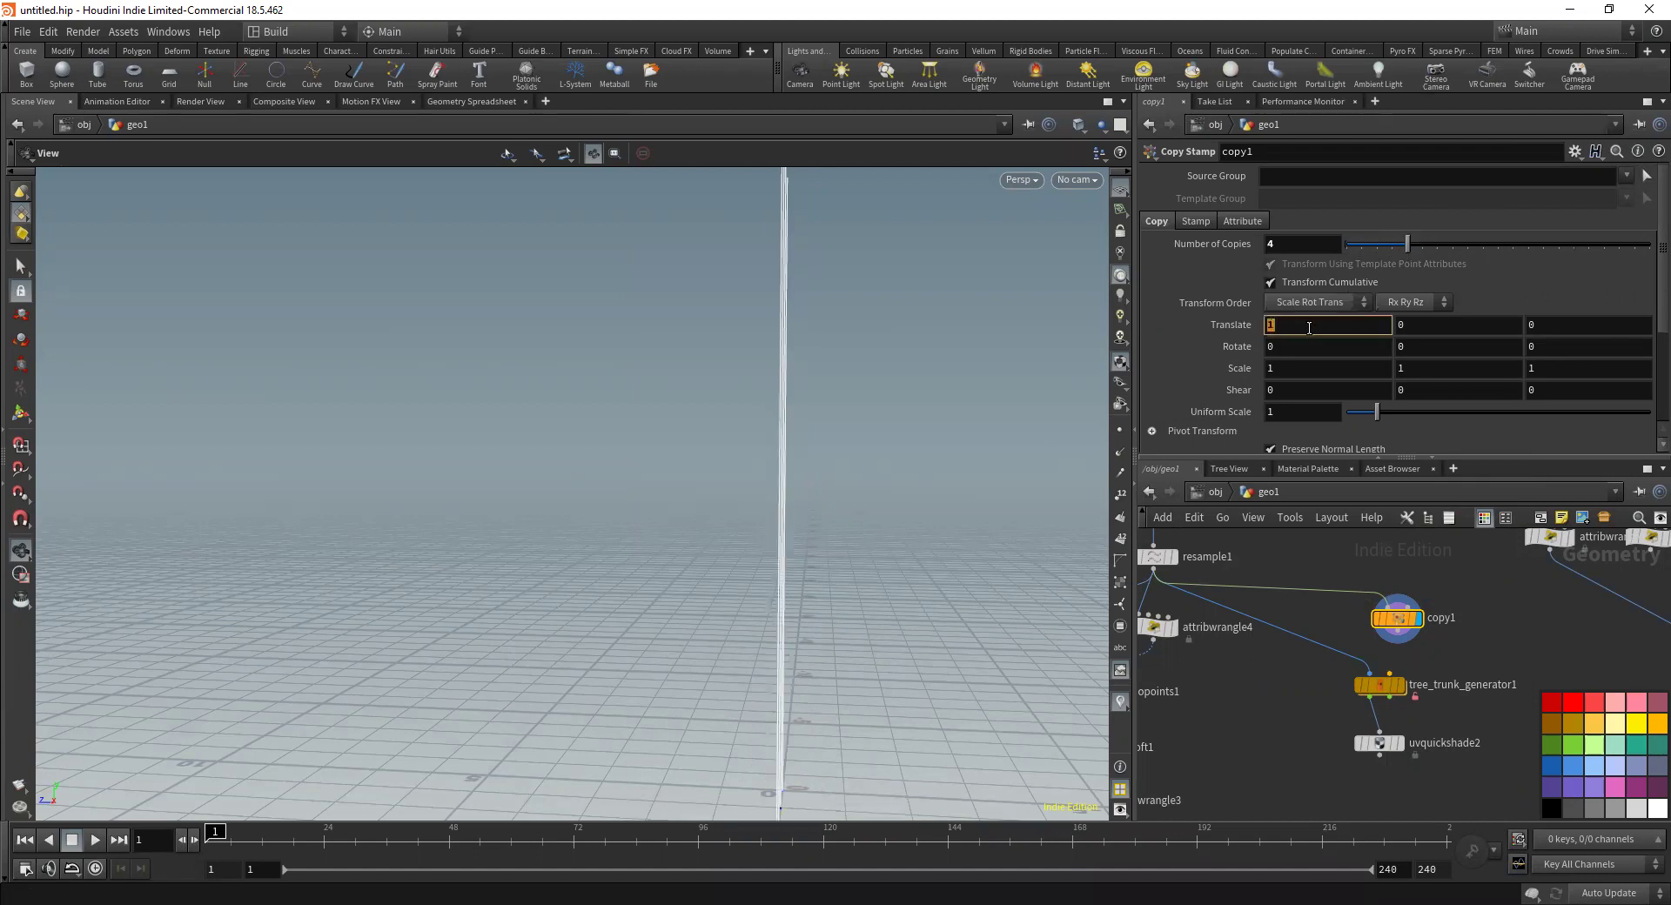
type("0")
key("Return")
left_click(1553, 327)
type("1")
key("Return")
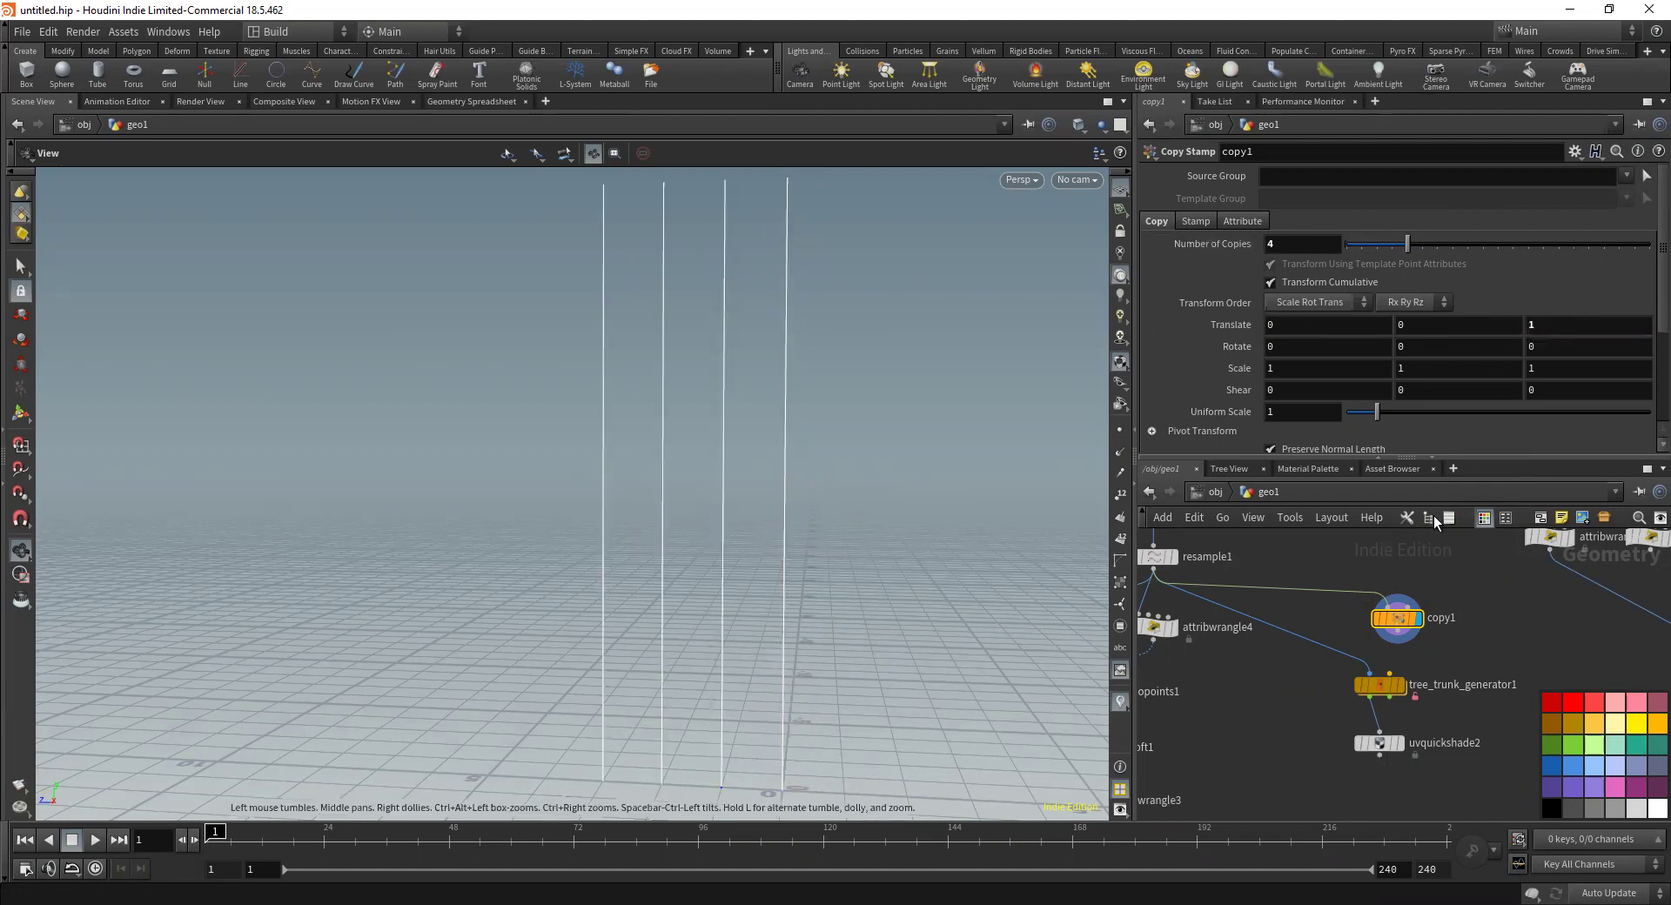
left_click_drag(1399, 638, 1372, 675)
left_click(1401, 687)
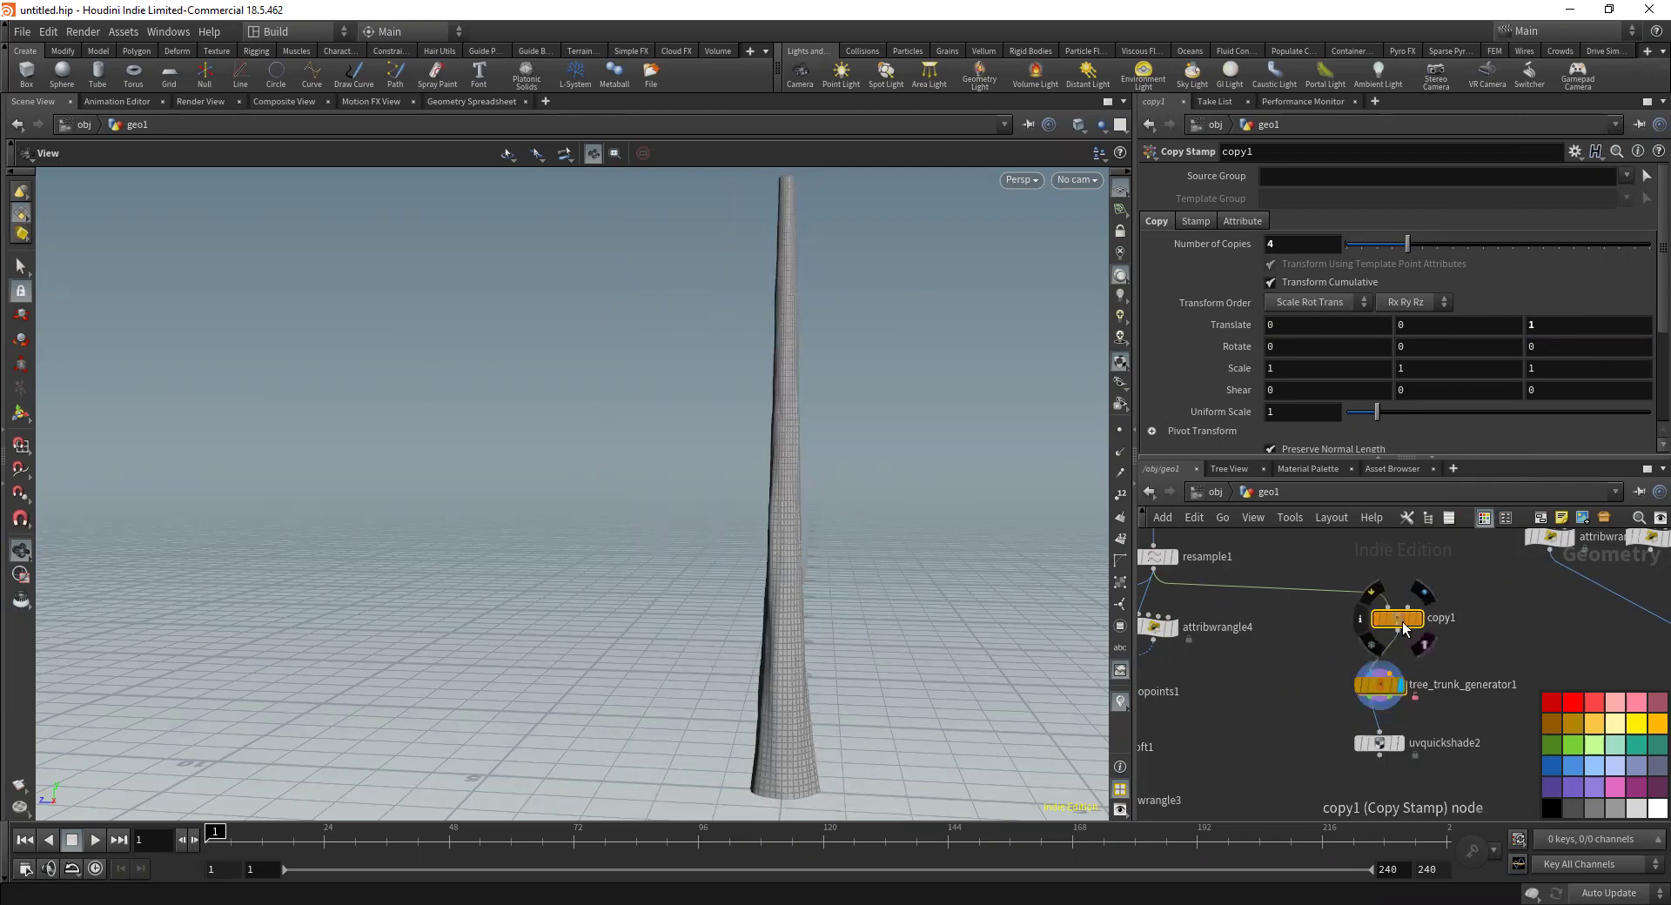
Check the General settings of tree_trunk_generator1 and delete the copy1 node above it
left_click(1375, 688)
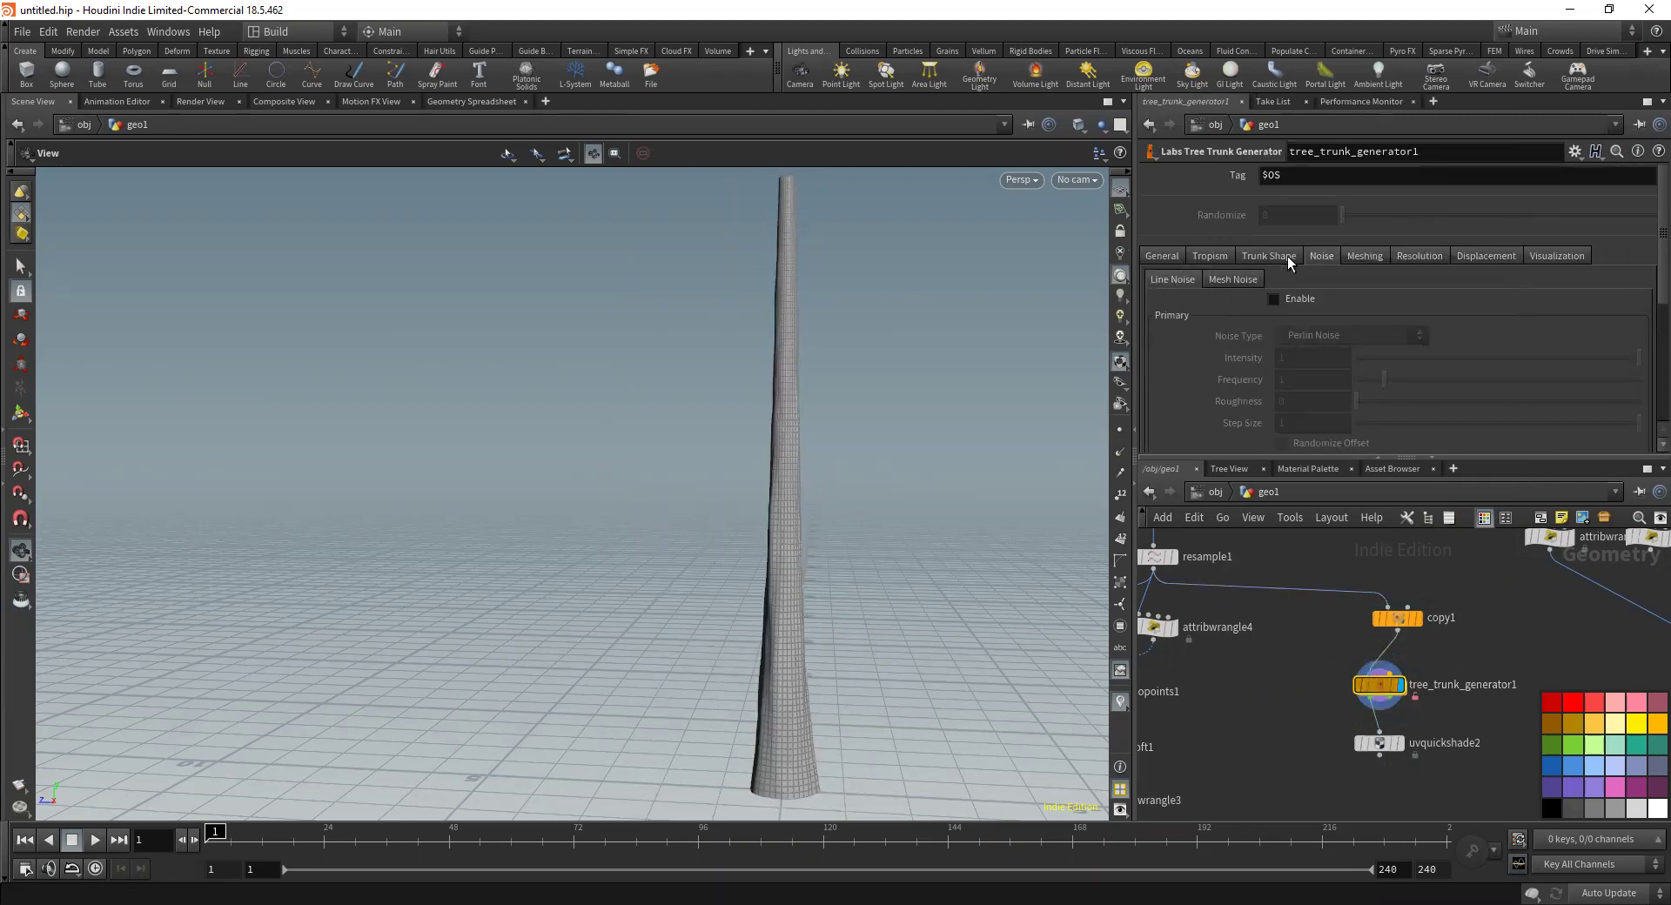
scroll(1196, 240, "down", 6)
scroll(1215, 371, "up", 5)
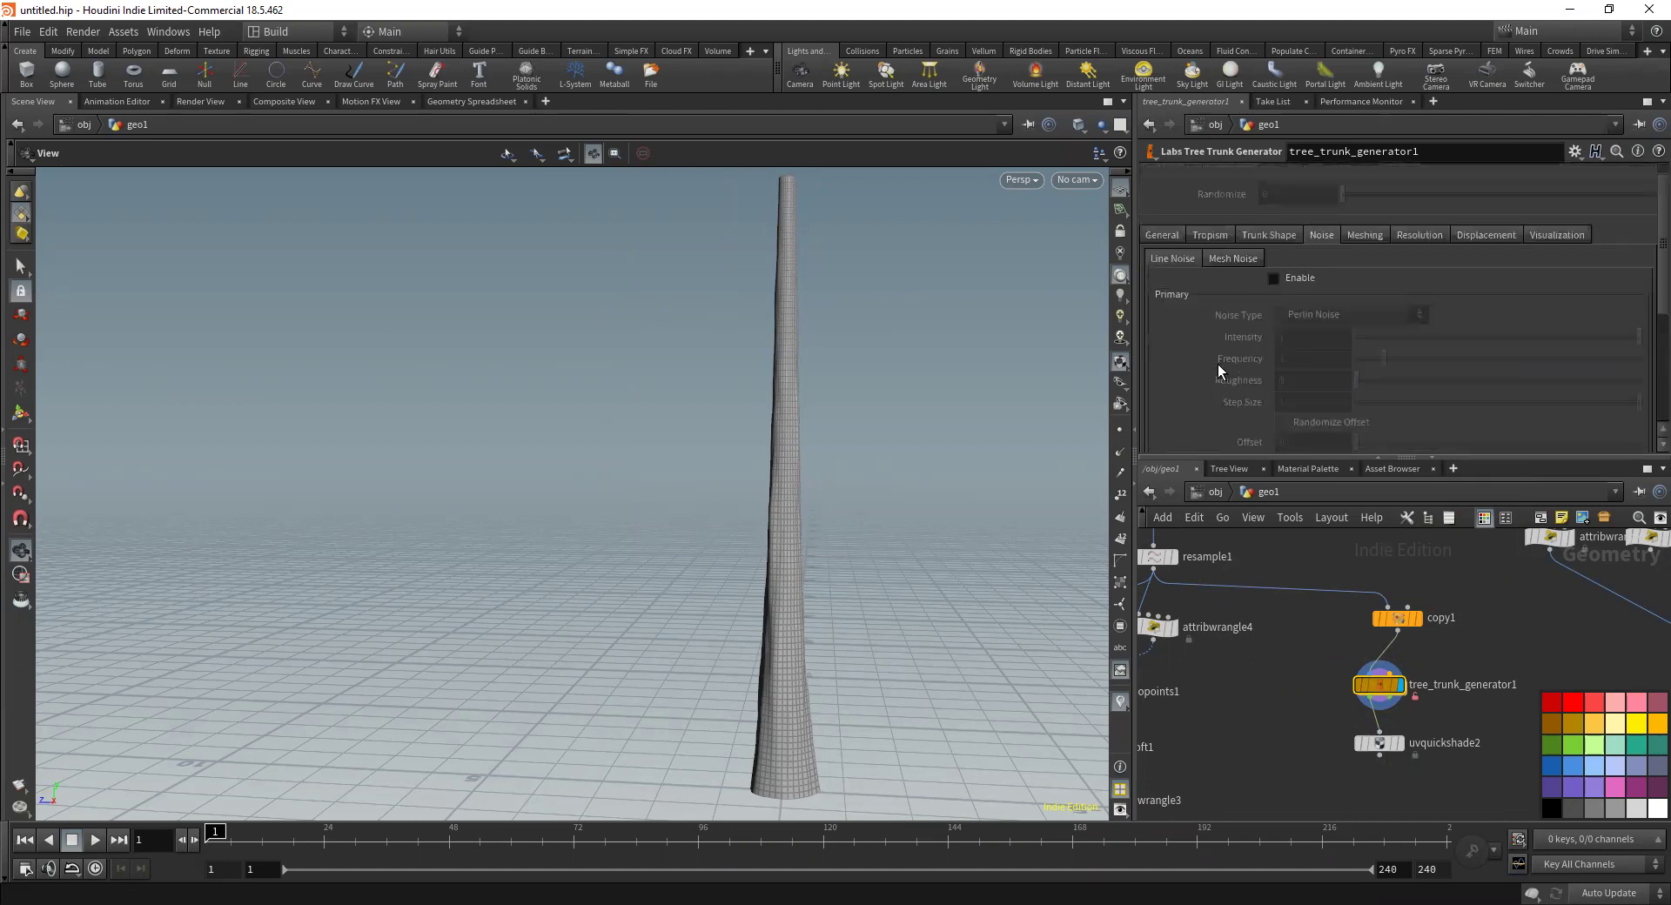
left_click(1198, 232)
left_click(1163, 235)
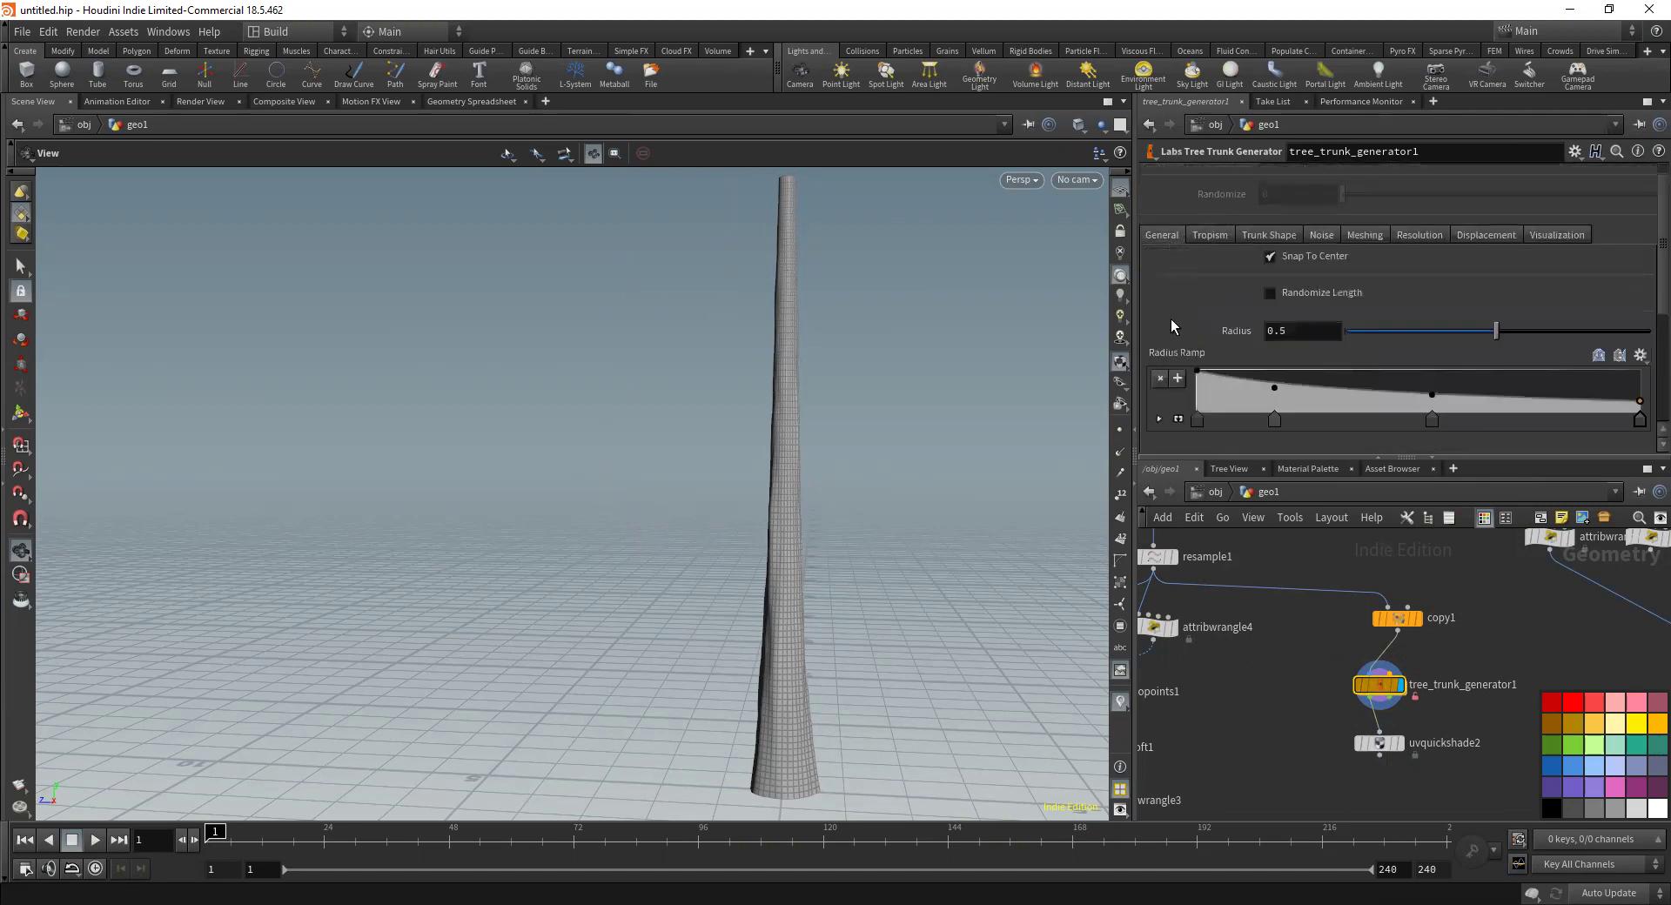
scroll(1215, 312, "down", 5)
scroll(1251, 326, "up", 5)
left_click_drag(1410, 668, 1356, 585)
key("Delete")
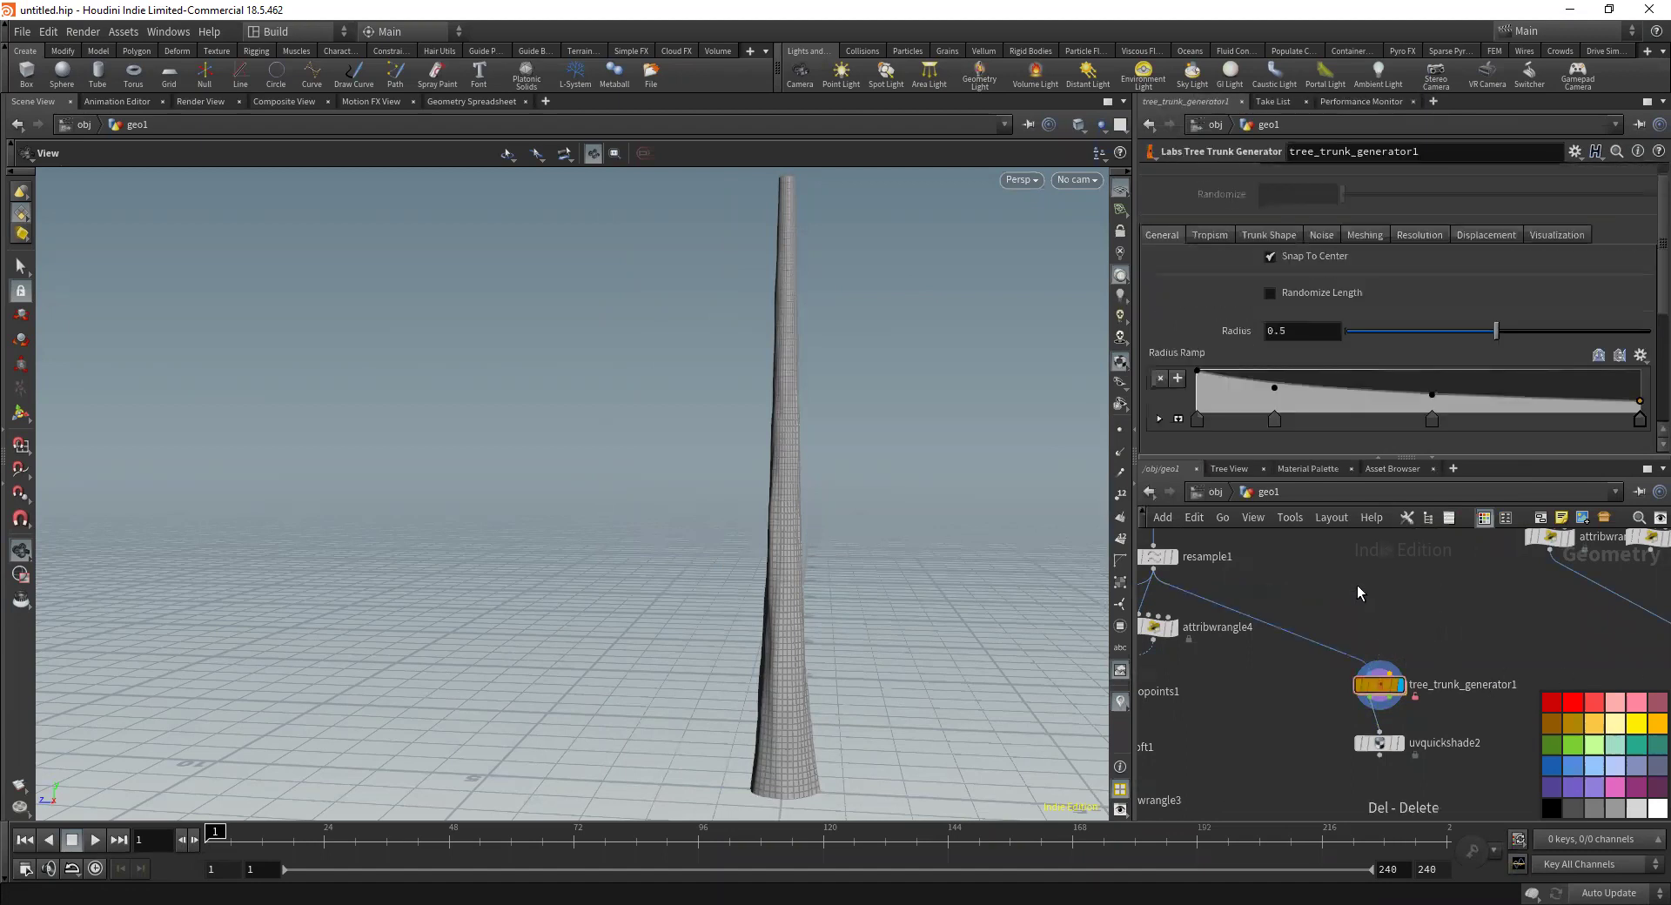
Enable Line Noise on tree_trunk_generator1 and view the distorted trunk
left_click(1321, 235)
left_click(1275, 278)
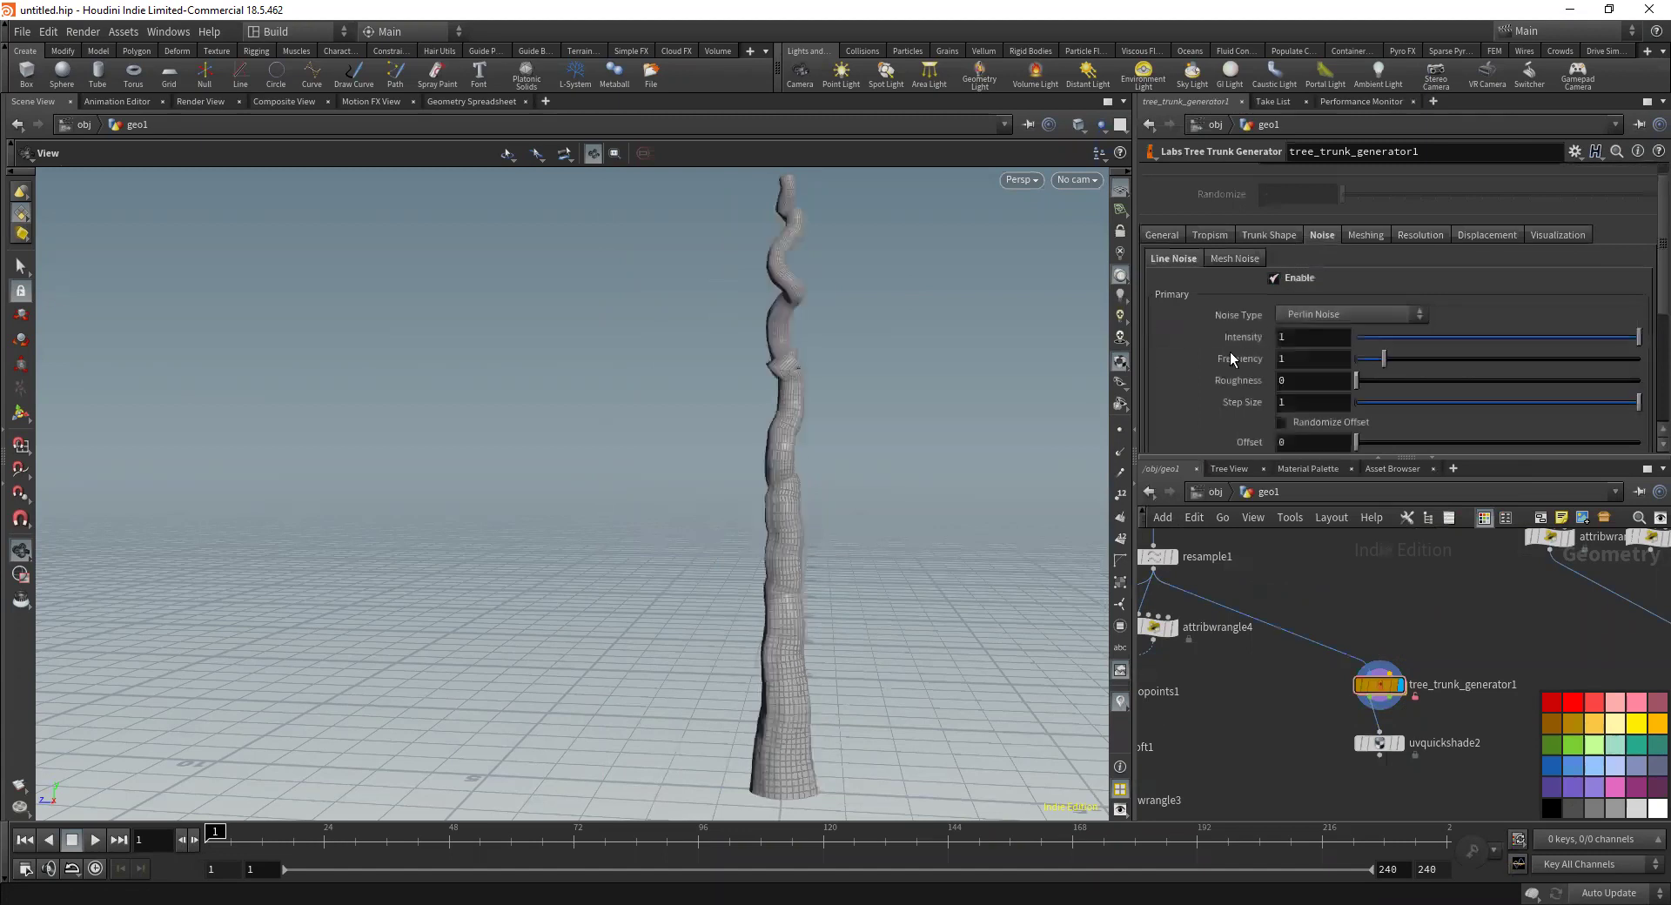
left_click_drag(617, 390, 683, 397)
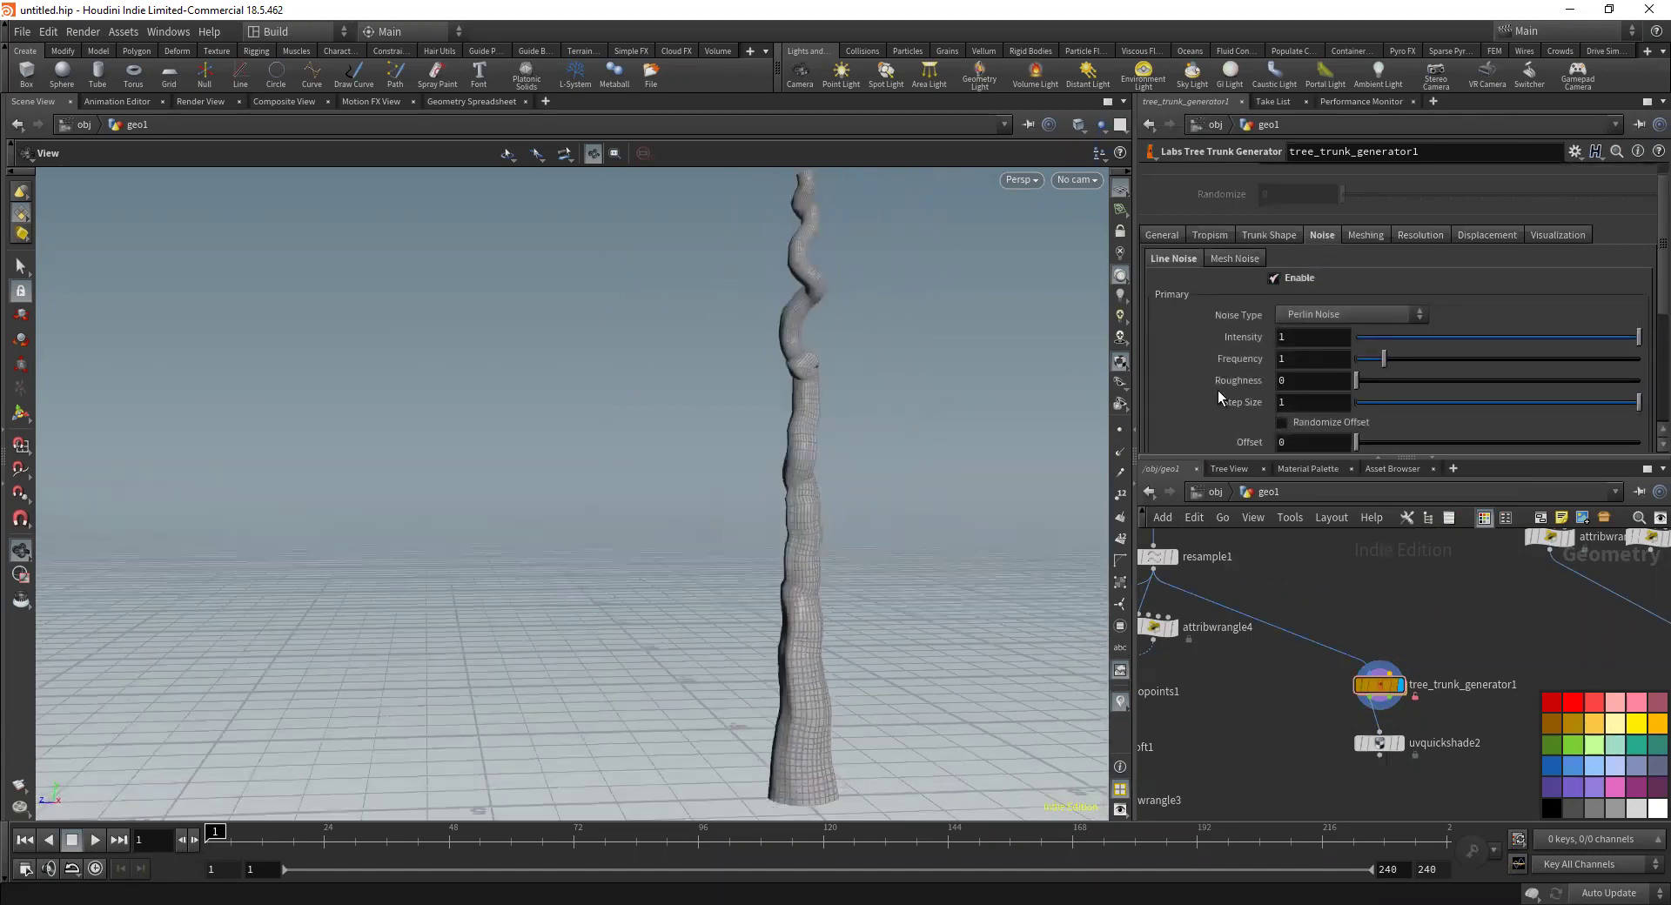
Toggle the trunk generator's Mesh Noise off and on, inspect the trunk along its height, and return to the Line Noise settings
left_click(1244, 259)
left_click(1293, 280)
left_click(1293, 280)
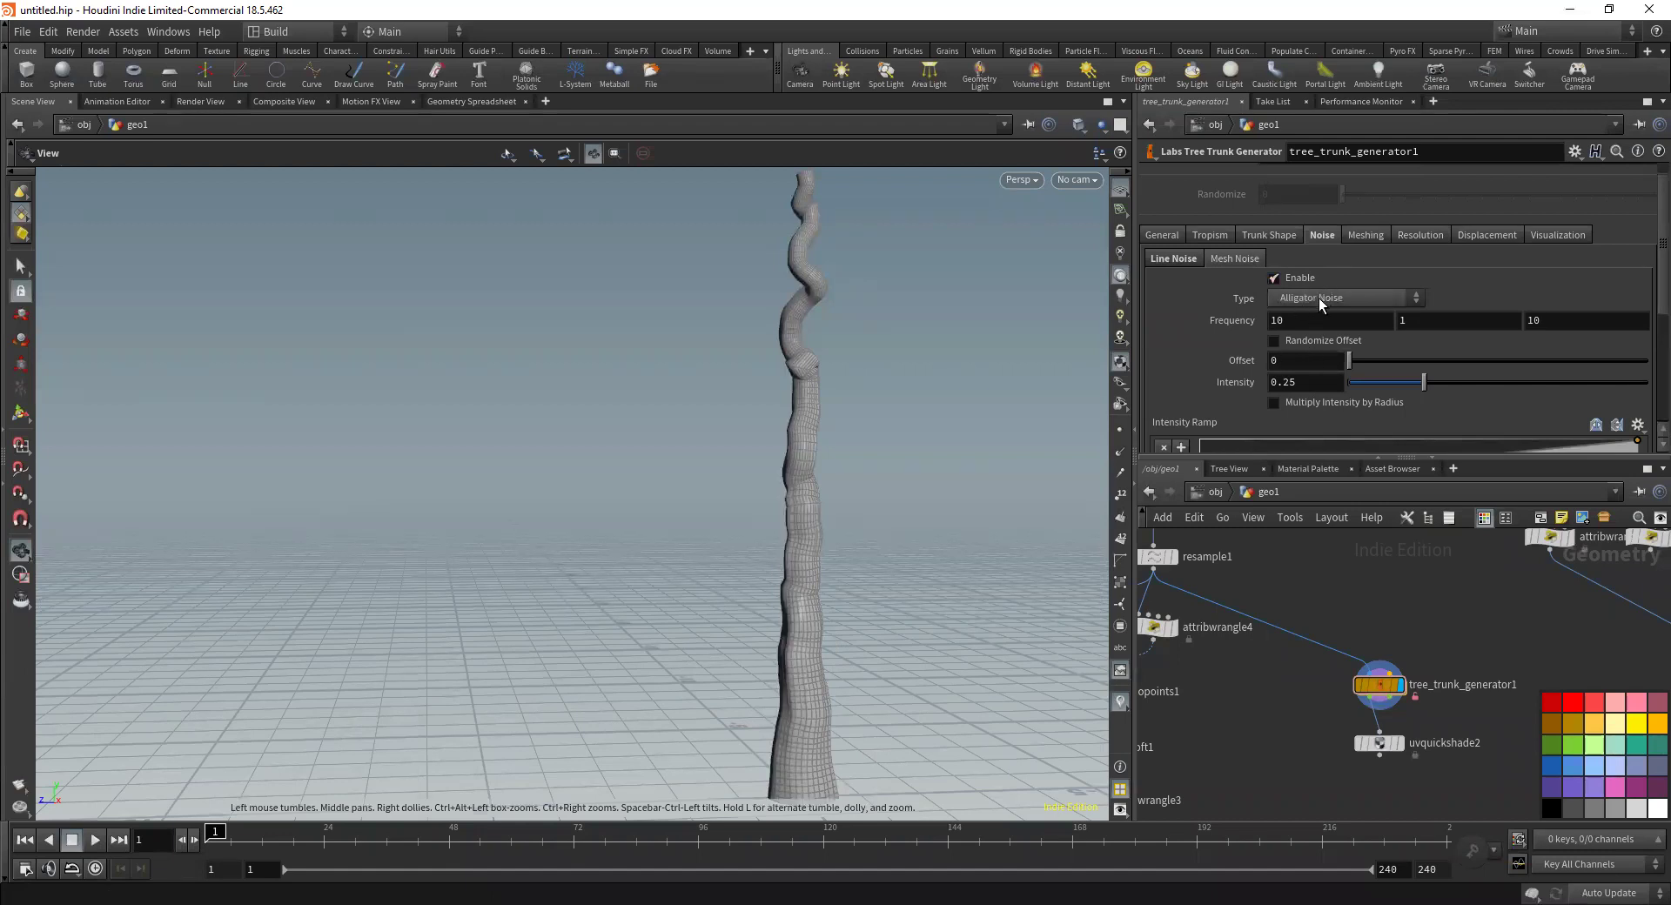
left_click_drag(833, 550, 896, 549)
scroll(1226, 383, "down", 2)
scroll(1225, 383, "down", 5)
scroll(1255, 433, "up", 6)
left_click_drag(837, 409, 796, 223)
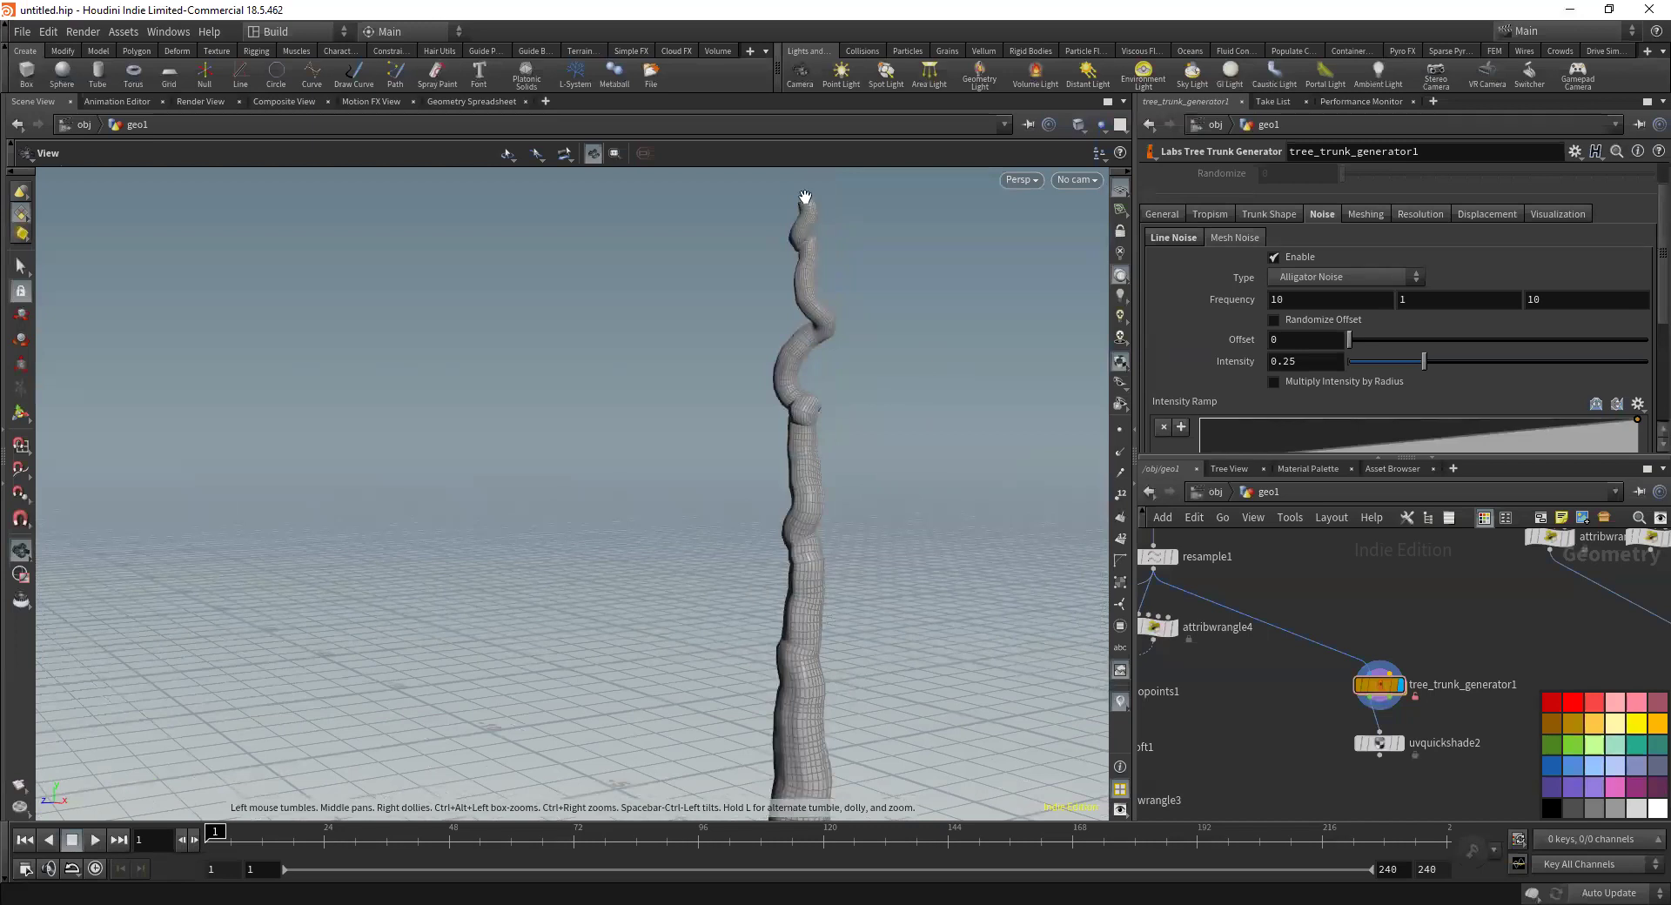
left_click_drag(844, 525, 828, 644)
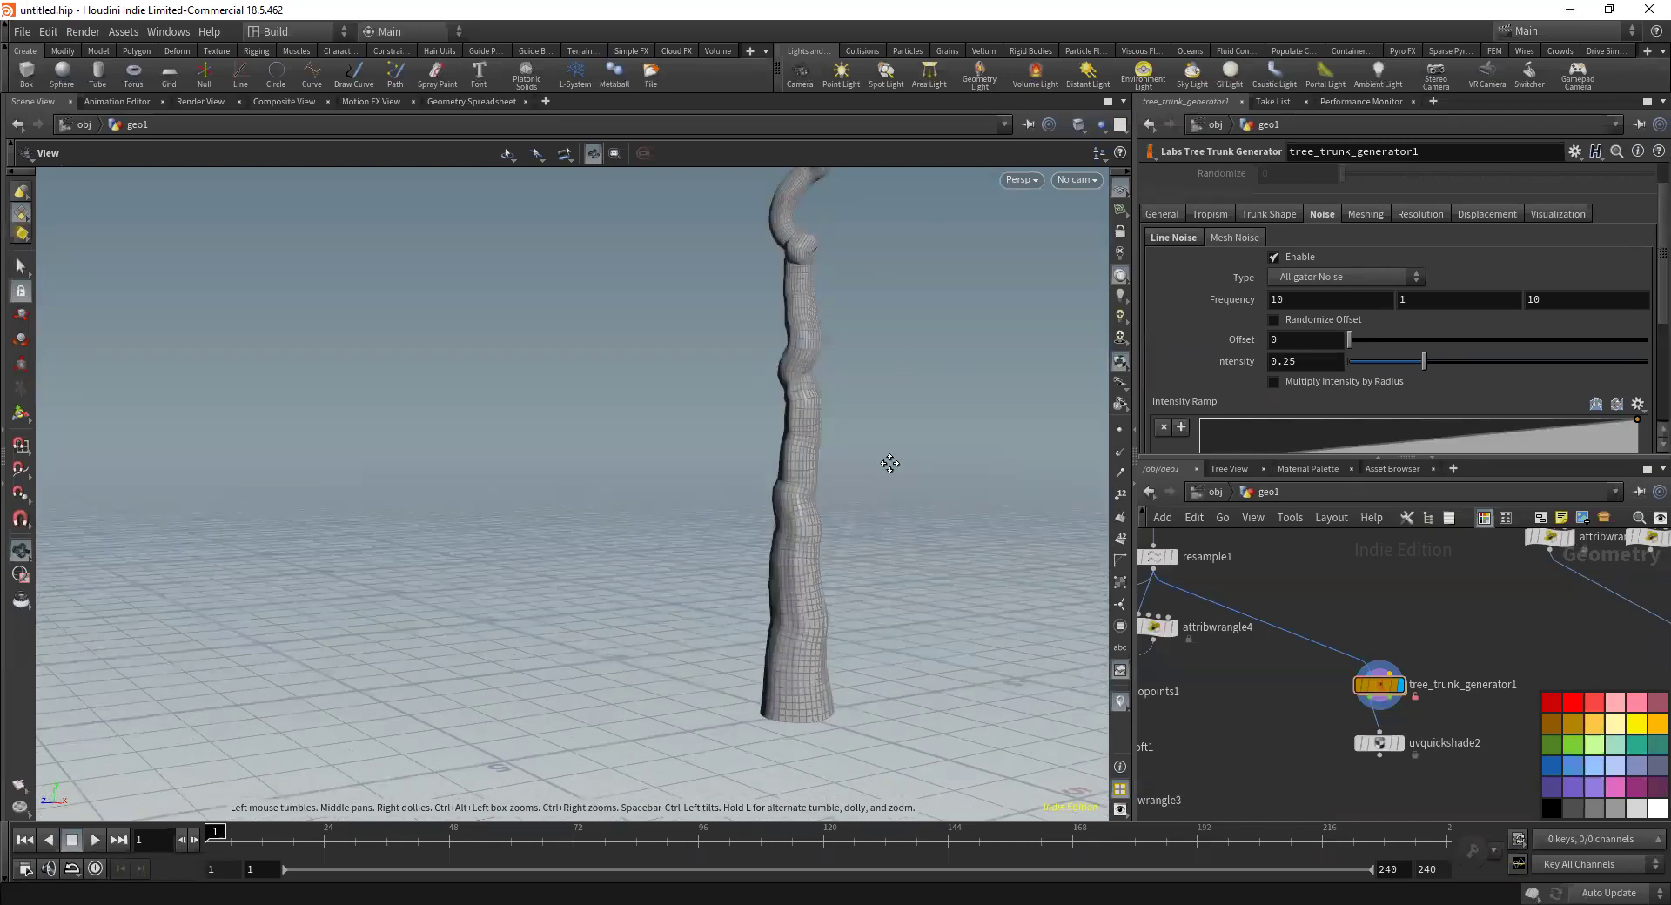
left_click_drag(889, 463, 801, 242)
left_click(1187, 237)
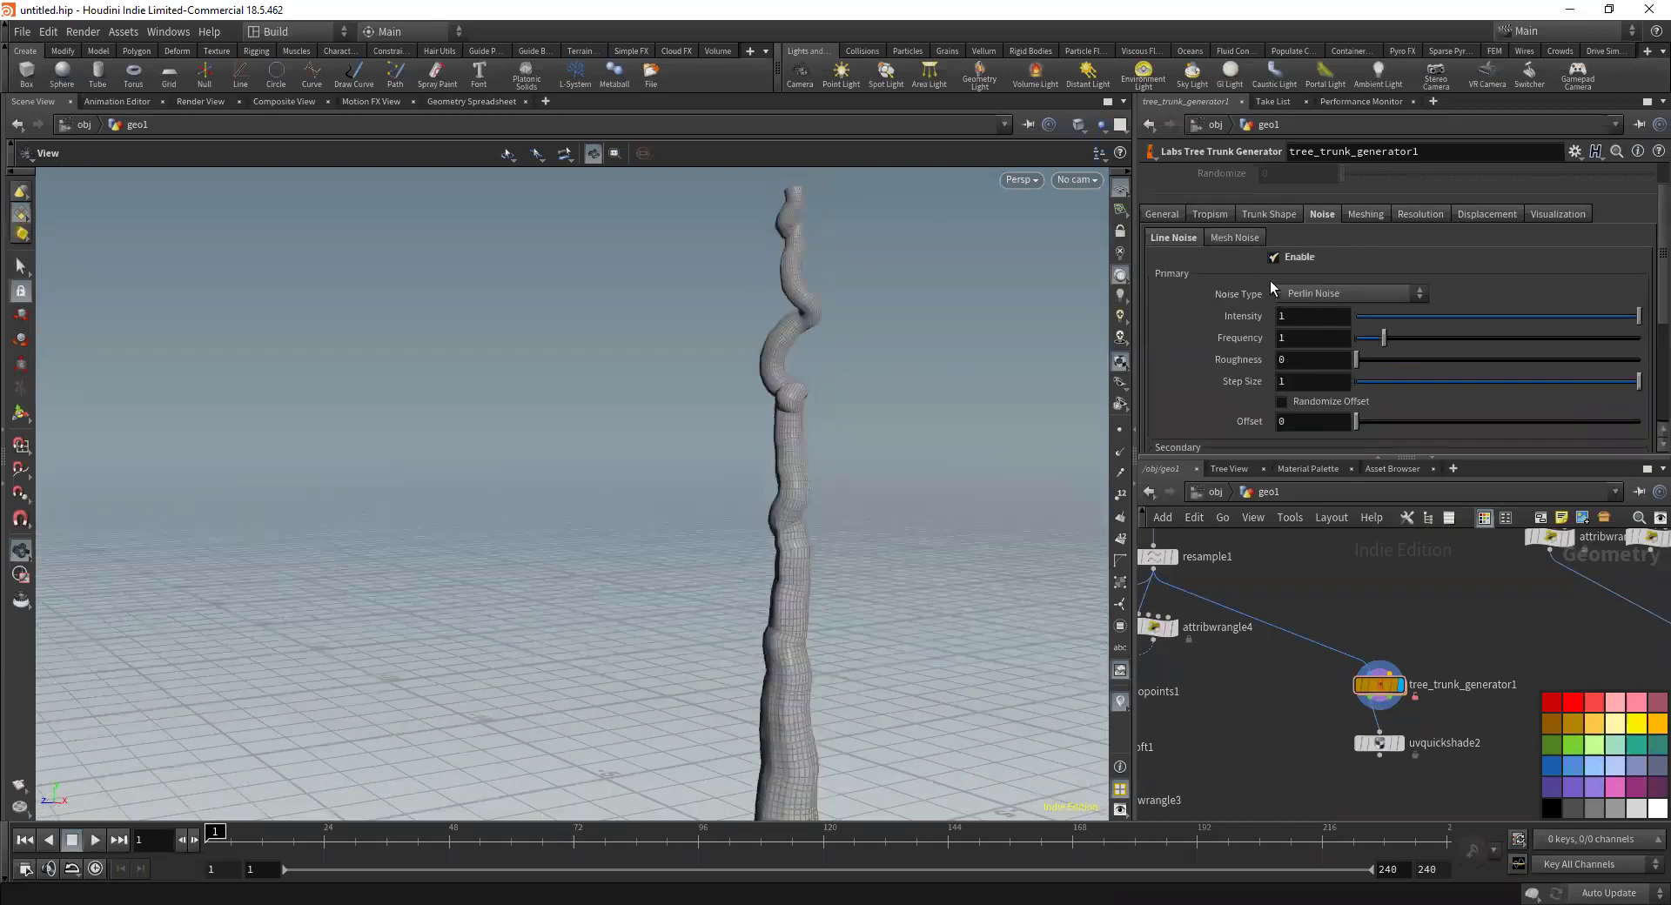
middle_click_drag(1295, 729, 1329, 611)
scroll(1324, 604, "down", 4)
scroll(1327, 609, "up", 4)
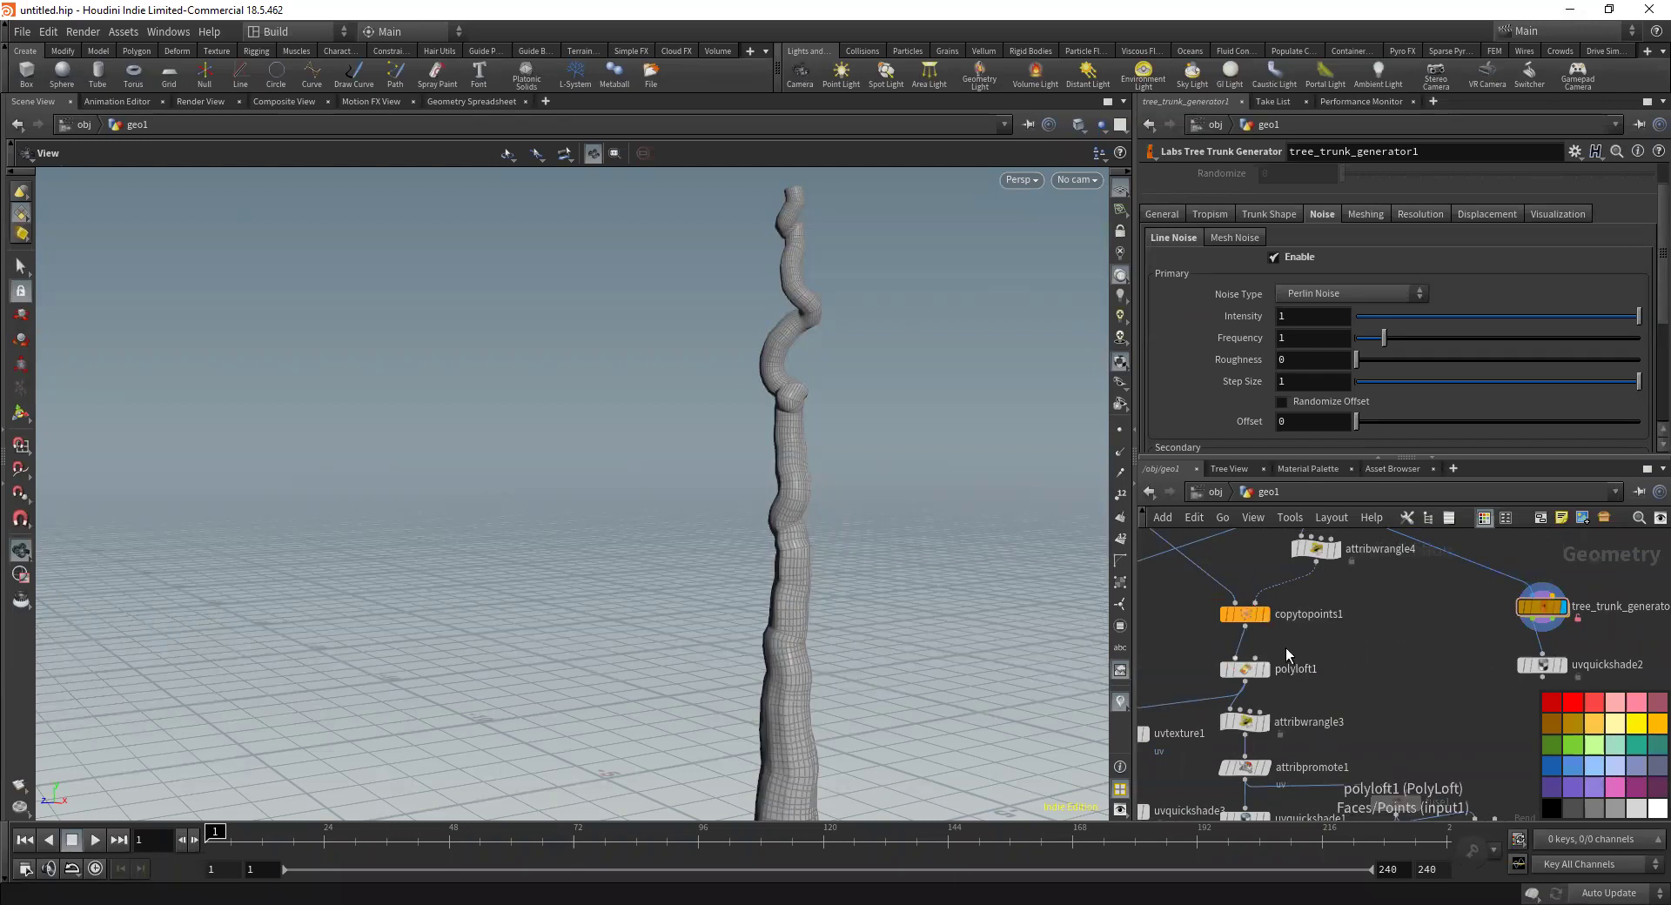
key("Tab")
type("a")
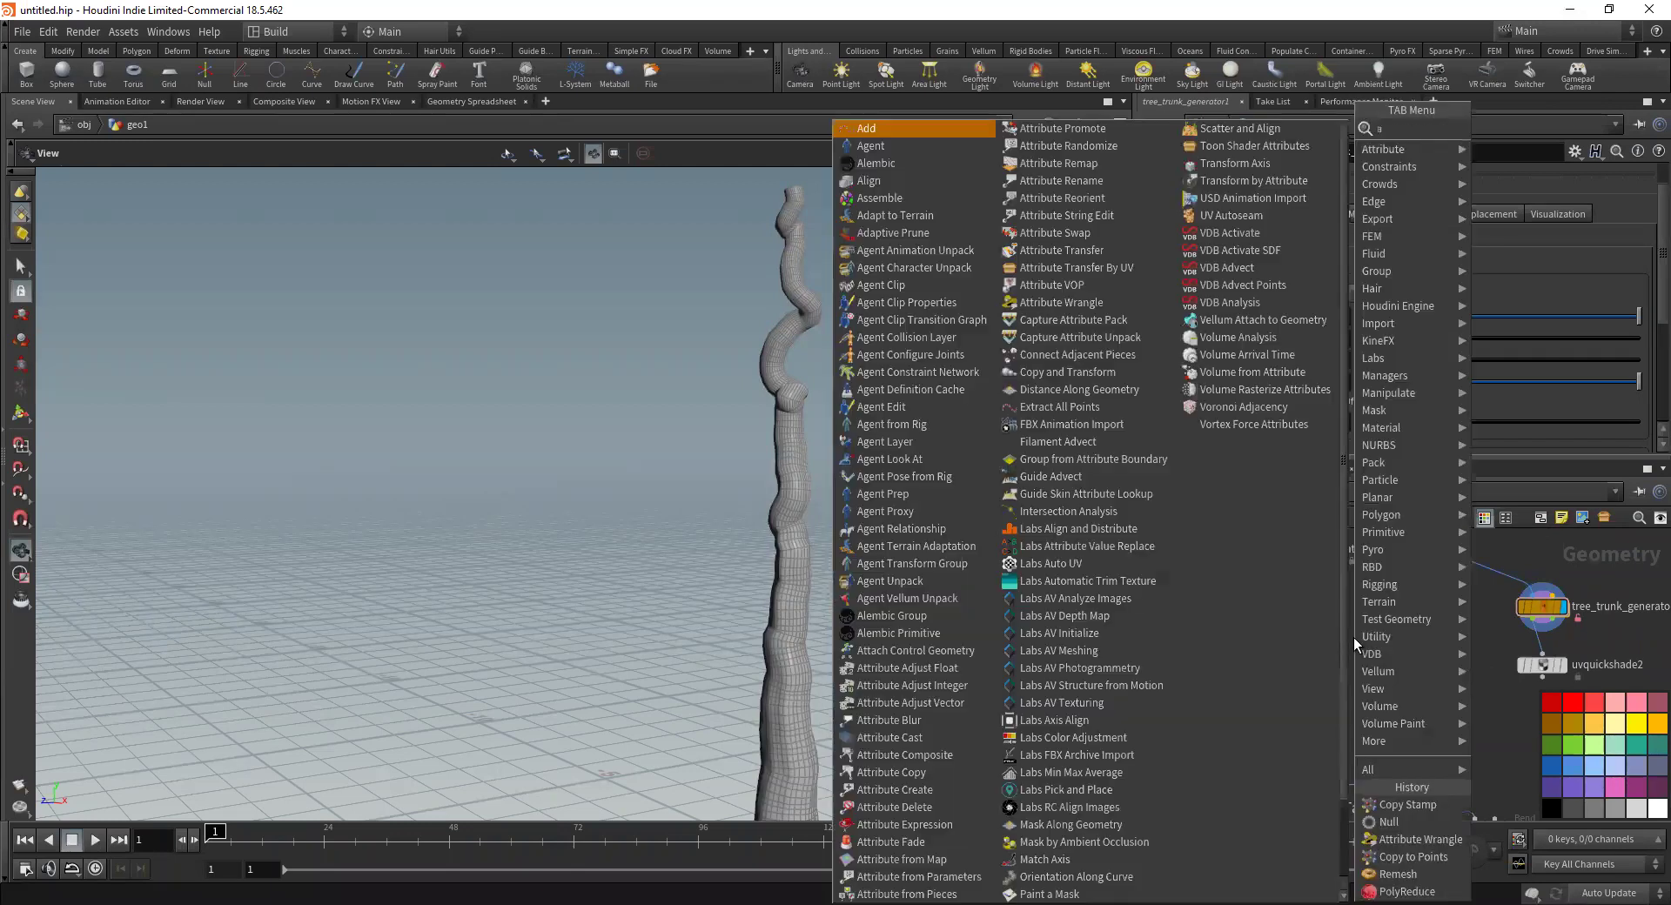
type("tw")
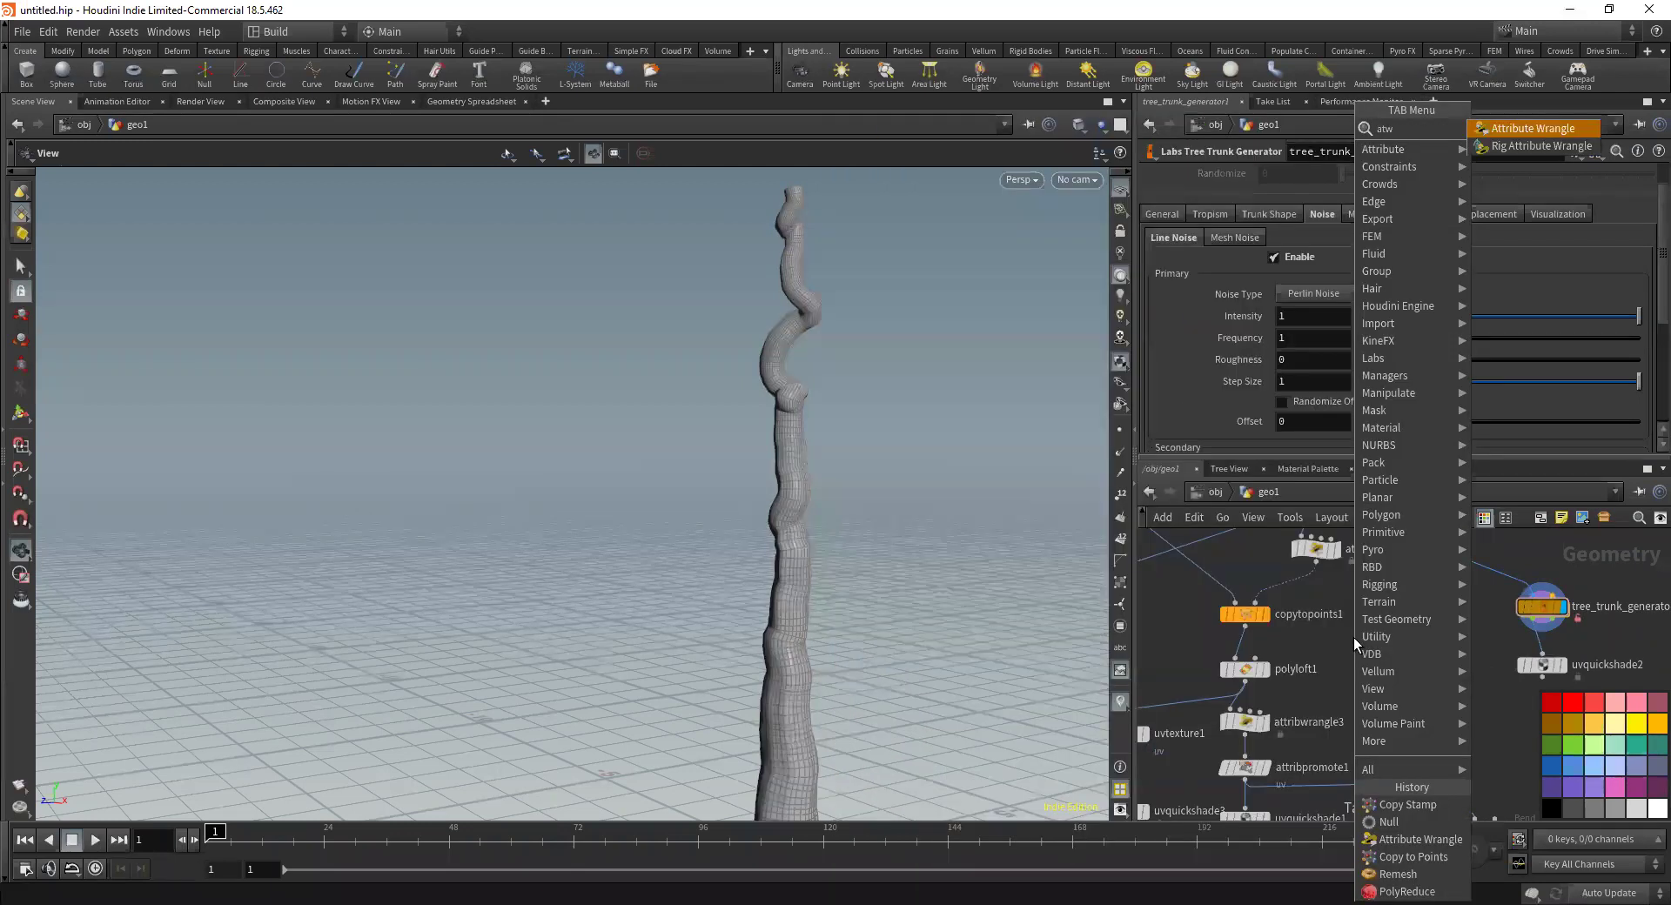
key("Return")
left_click(1355, 639)
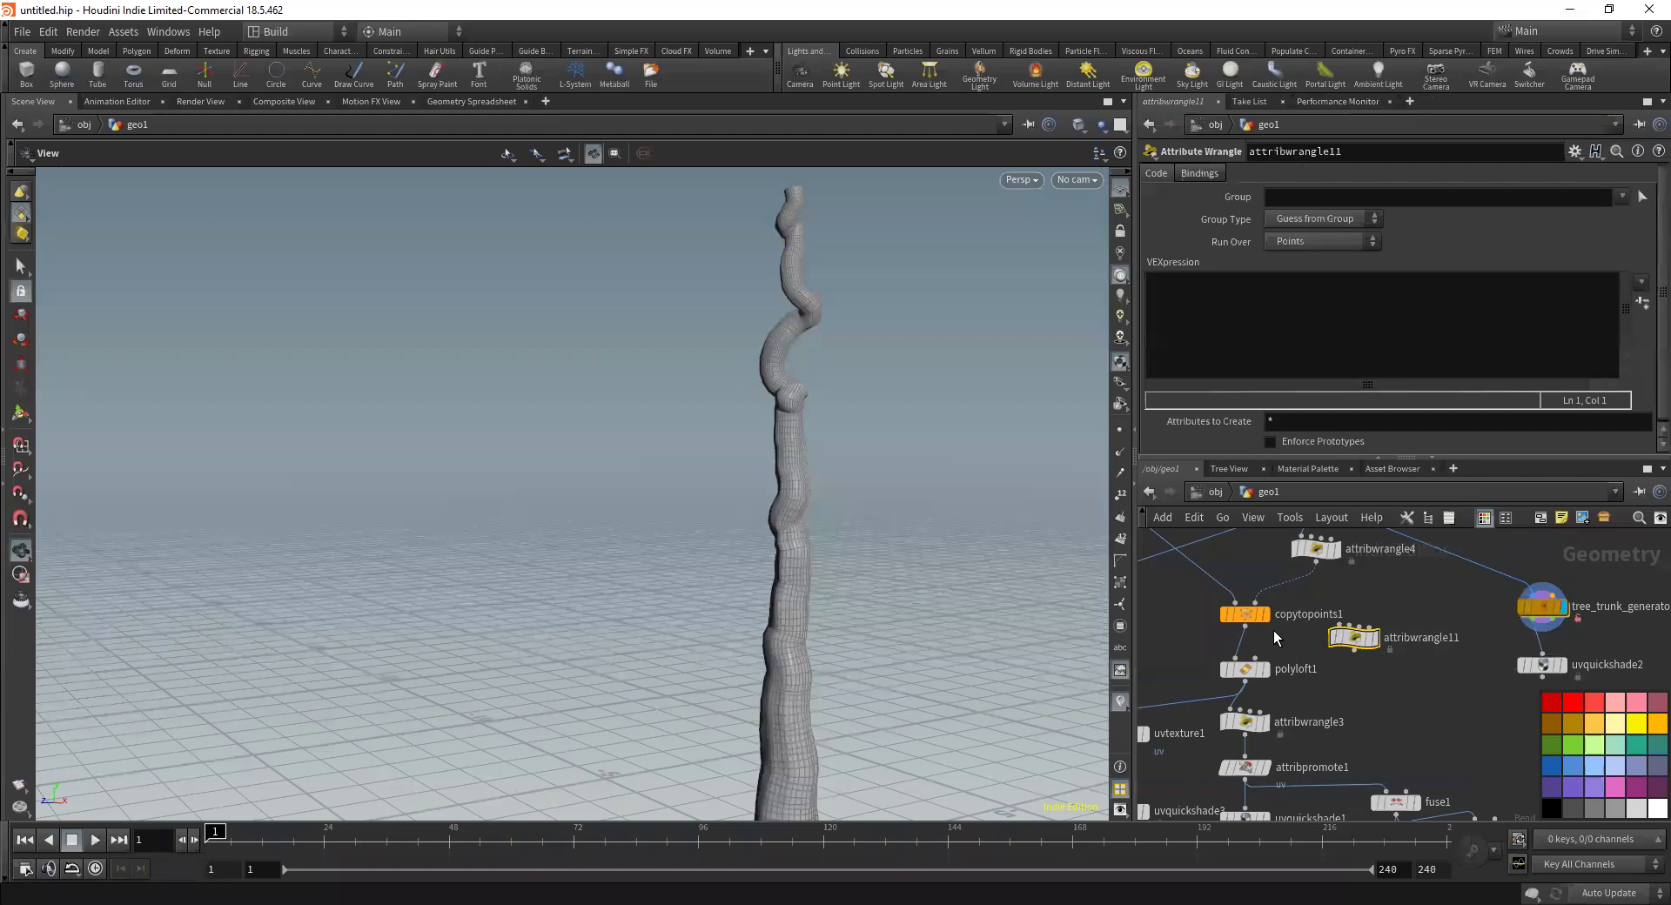
double_click(1354, 639)
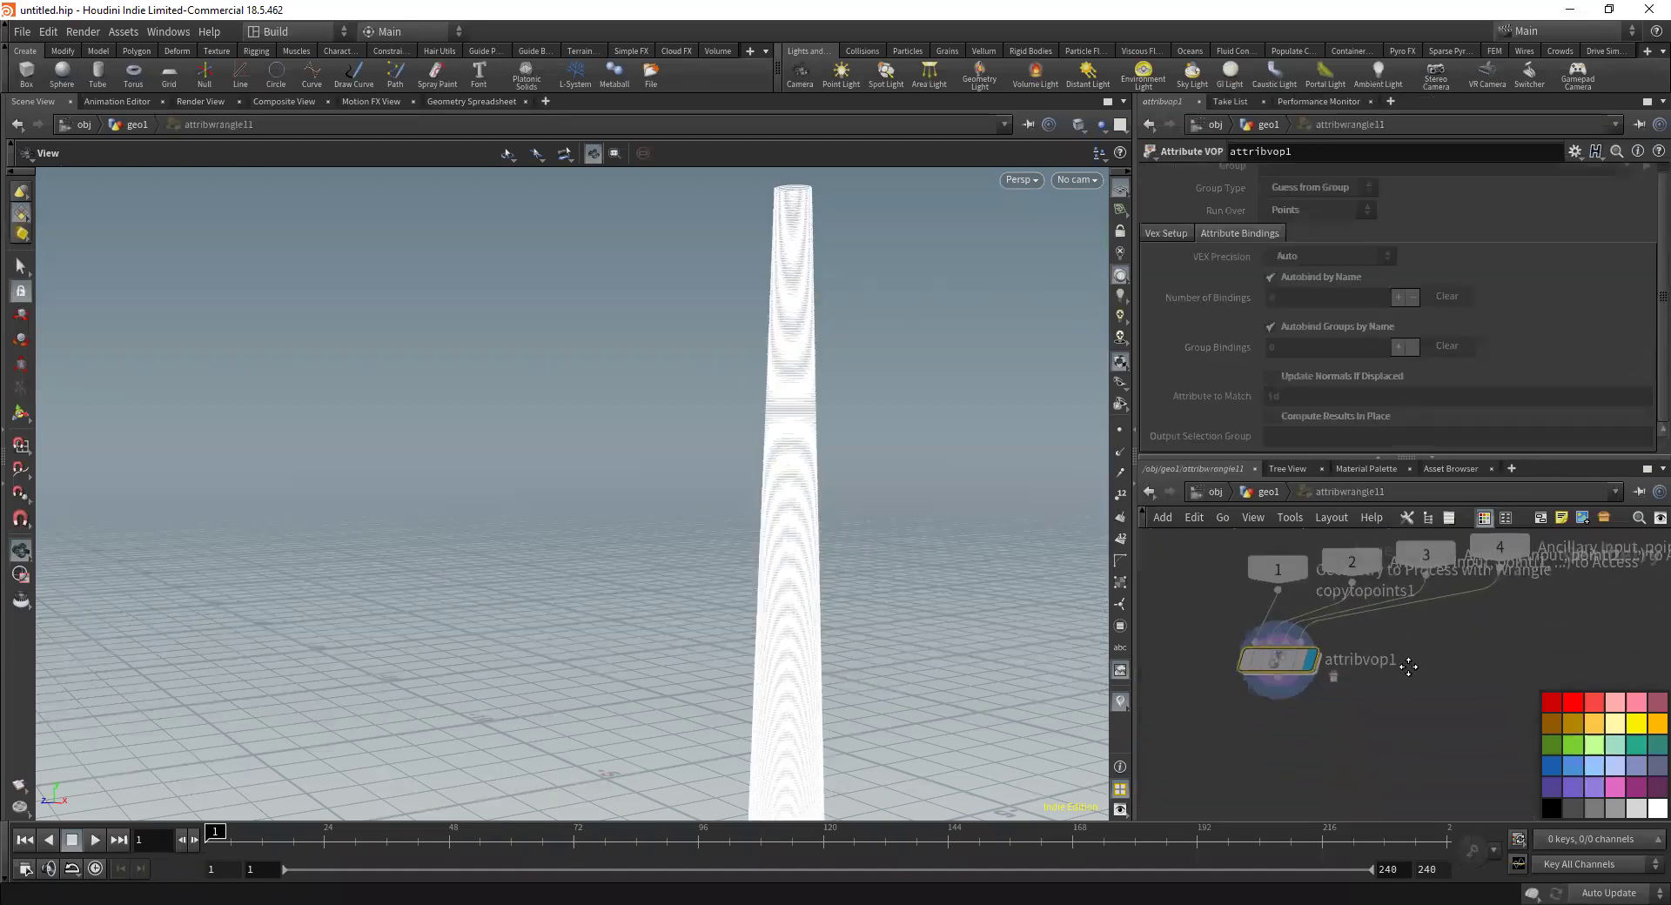
left_click(1262, 492)
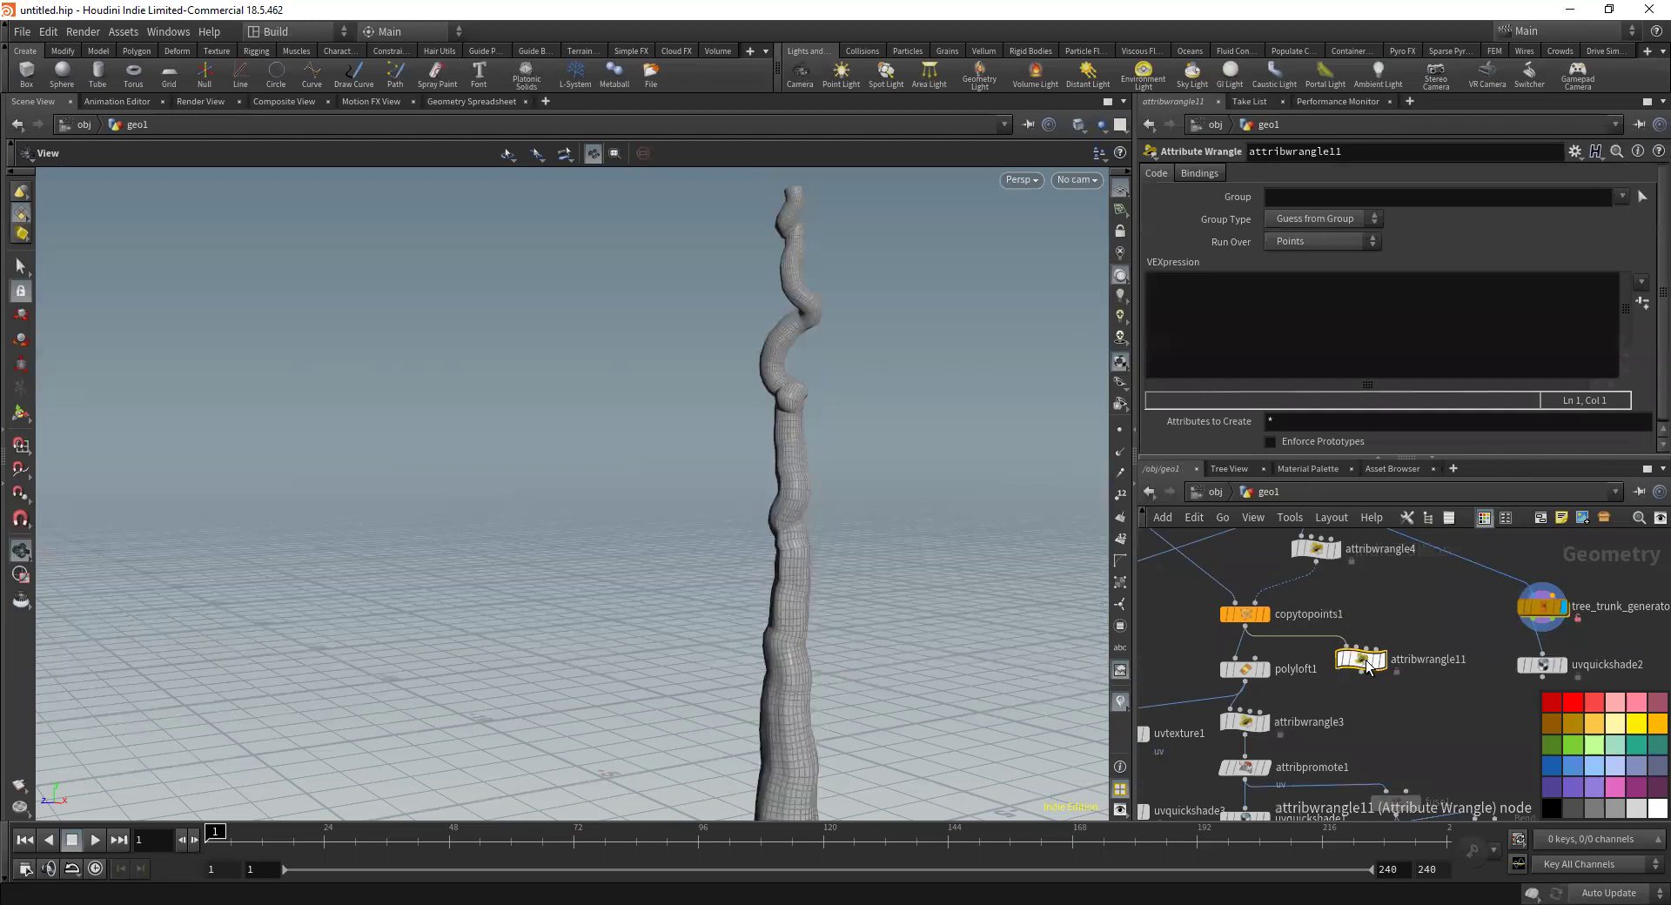
key("Delete")
Add an Attribute VOP node beside polyloft1, below copytopoints1
key("Tab")
type("a")
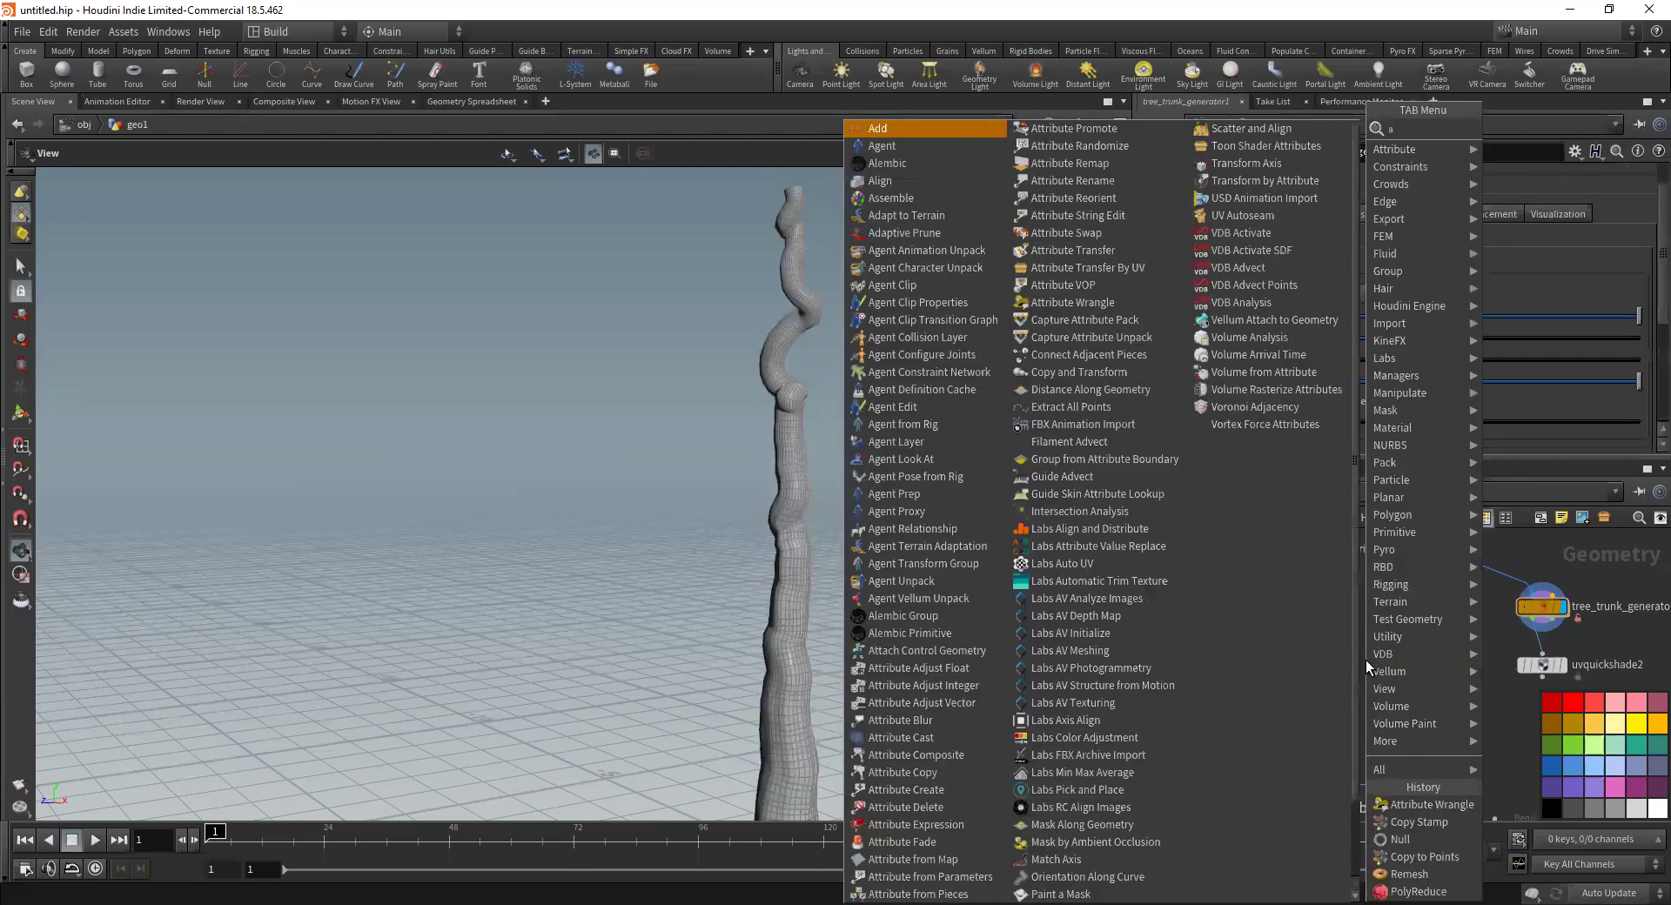
type("vop")
key("Return")
left_click(1370, 663)
Place a Turbulent Noise node inside the new Attribute VOP, beside the geometry globals
double_click(1370, 663)
key("Tab")
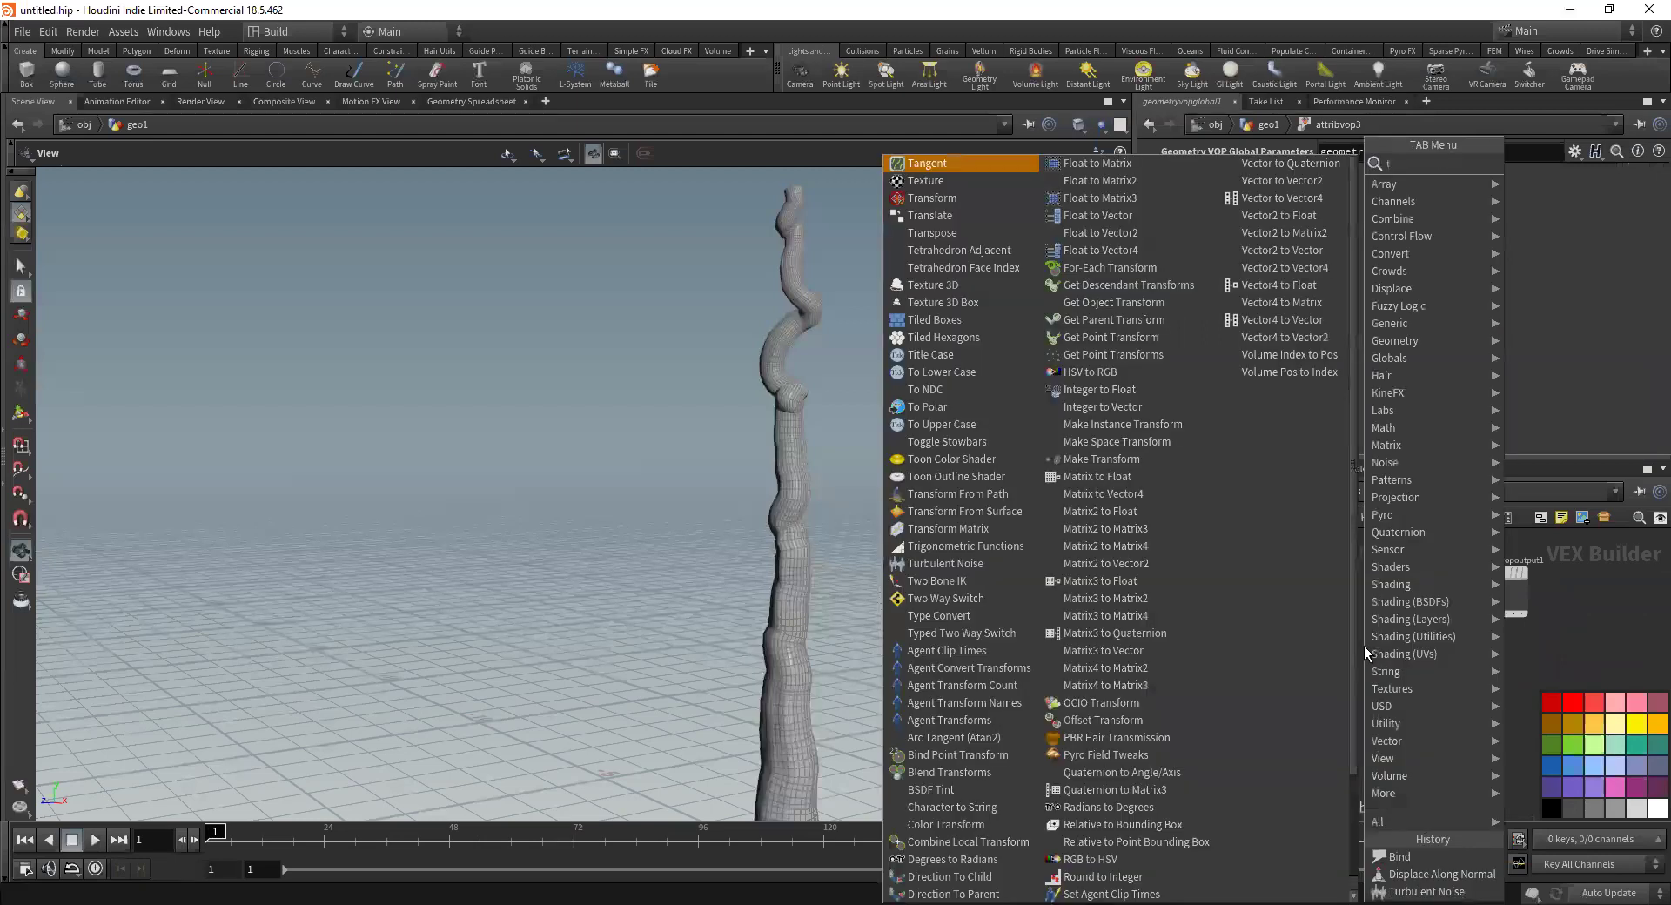
type("tu")
key("Return")
left_click(1417, 679)
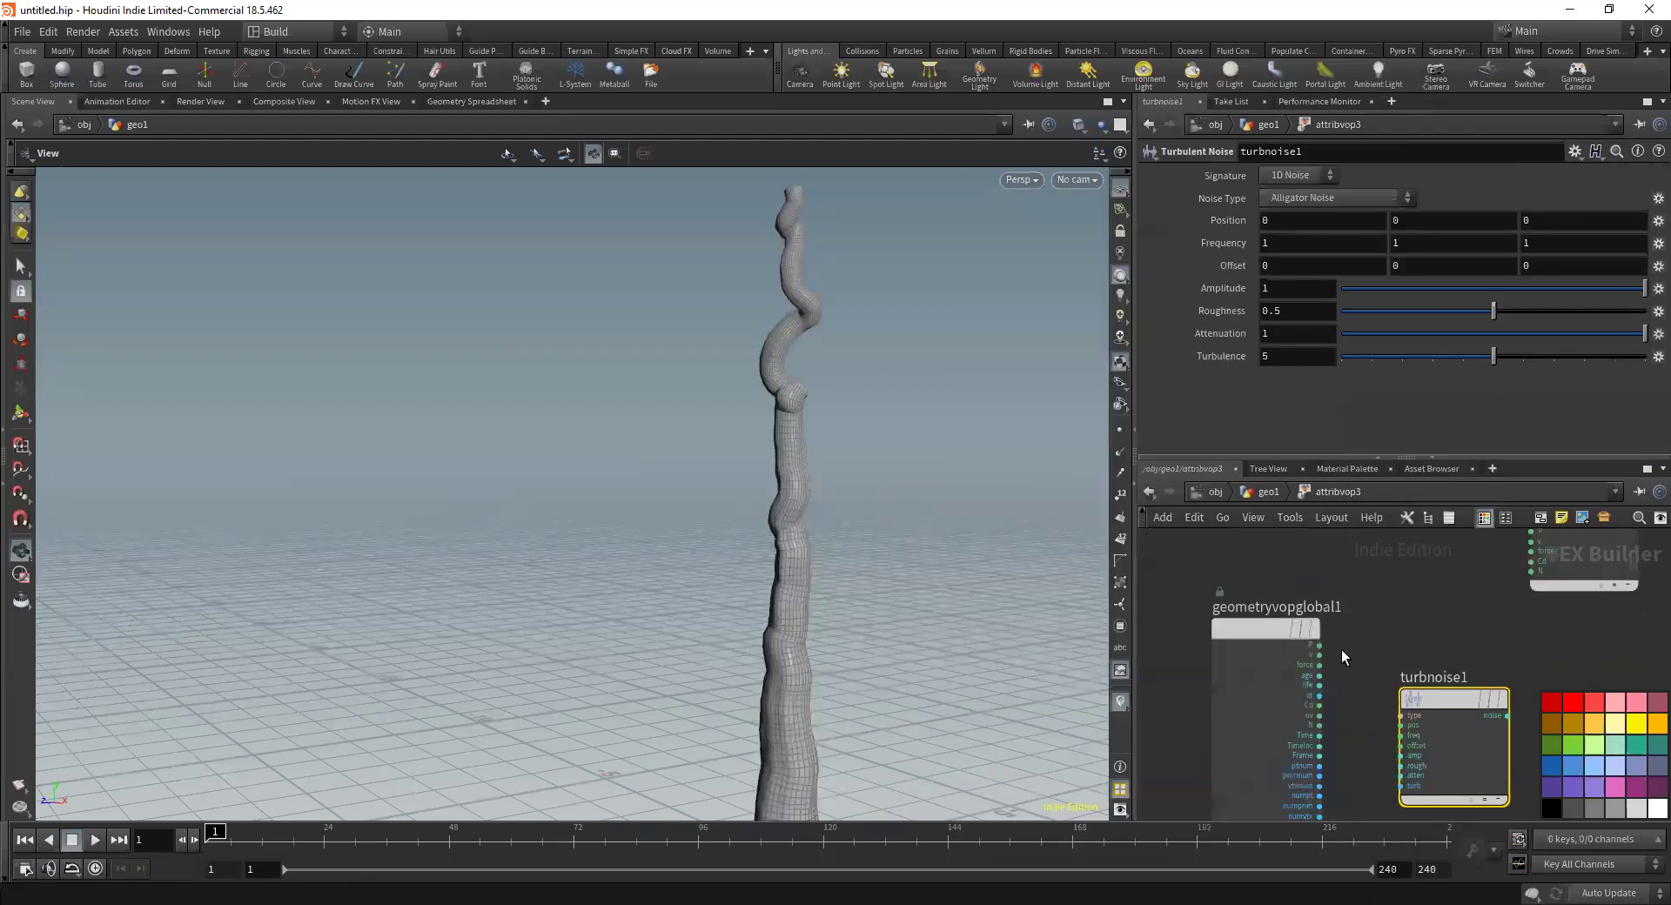
Wire the global P output into the Turbulent Noise's position input and move the geometry output node closer to the other nodes
left_click_drag(1324, 645, 1402, 725)
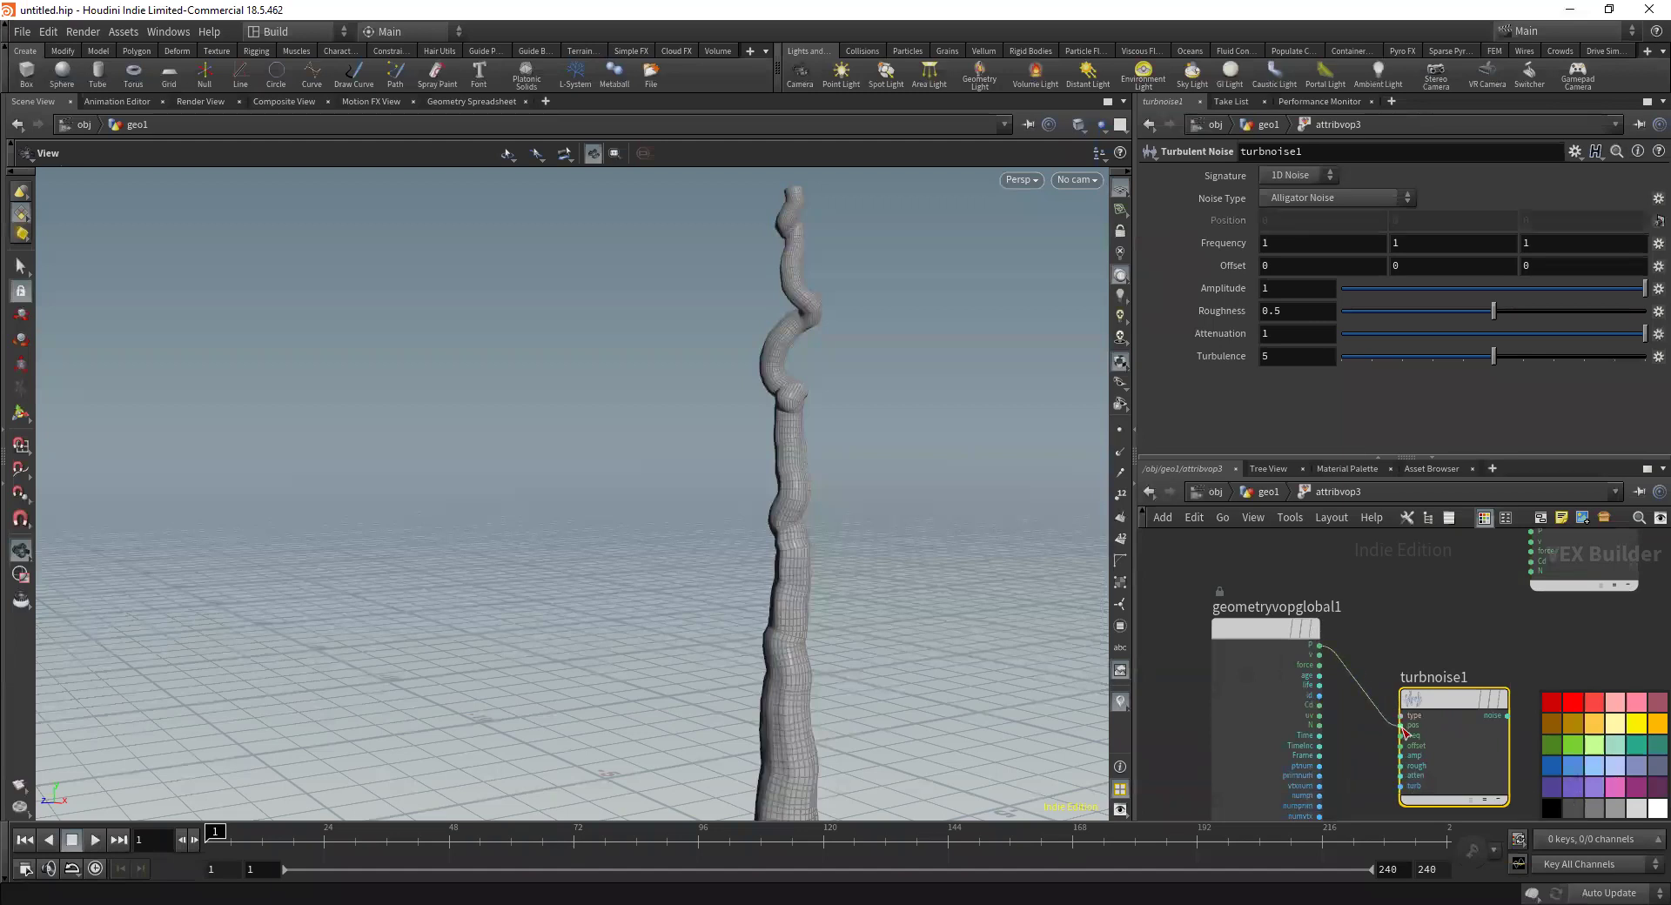
scroll(1346, 670, "down", 4)
left_click_drag(1401, 608, 1464, 679)
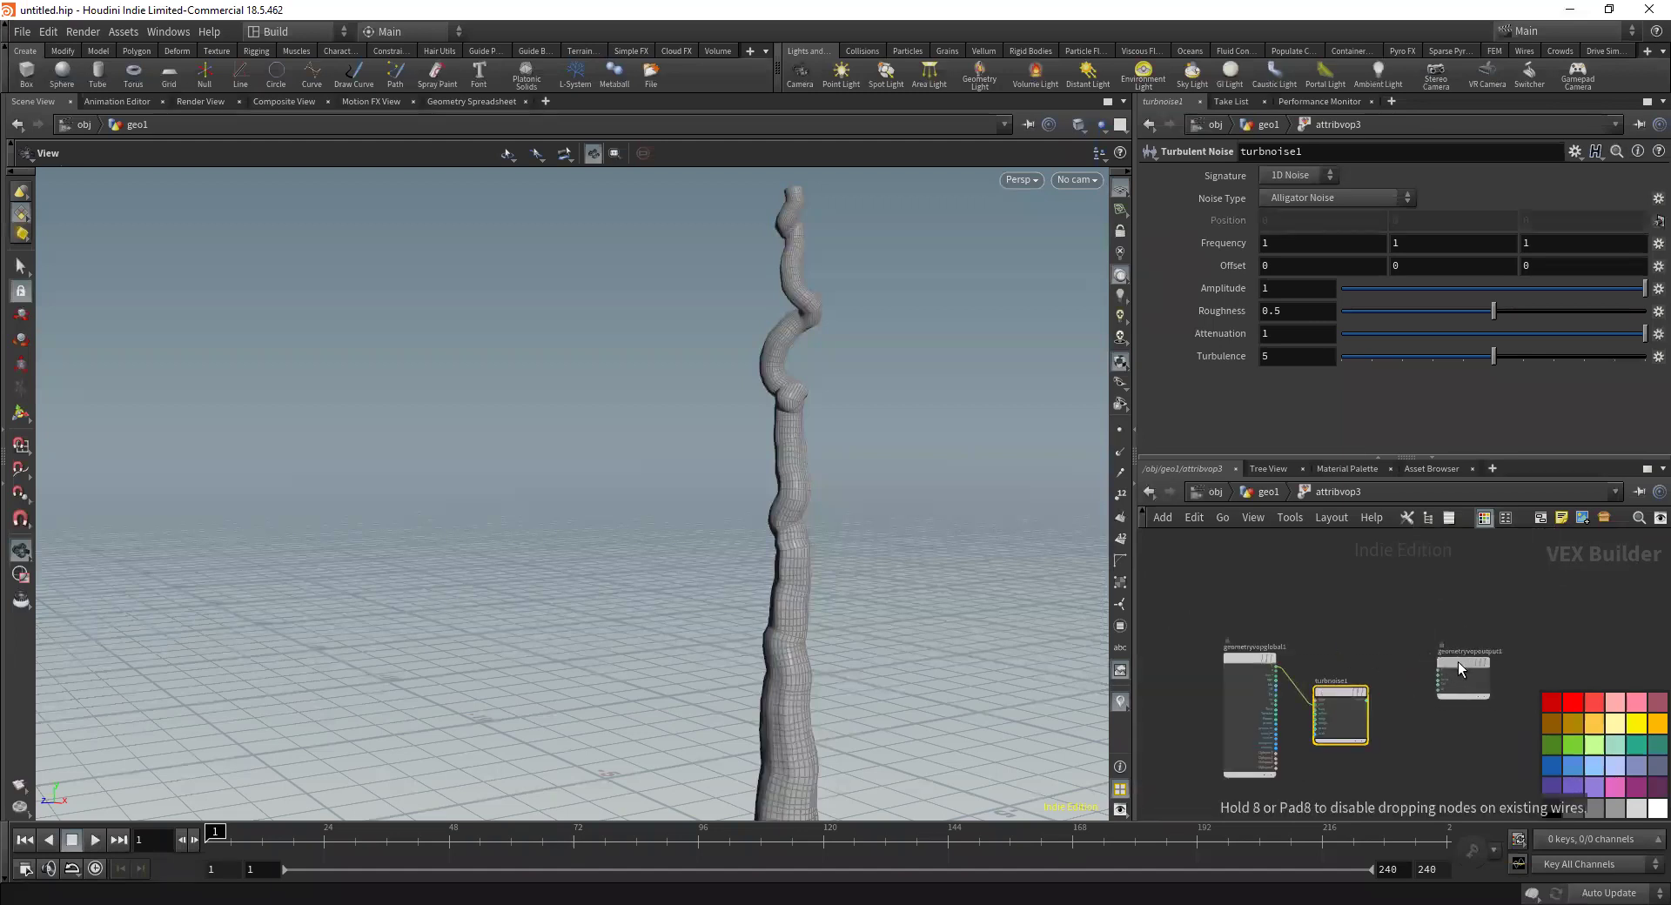
scroll(1381, 684, "up", 5)
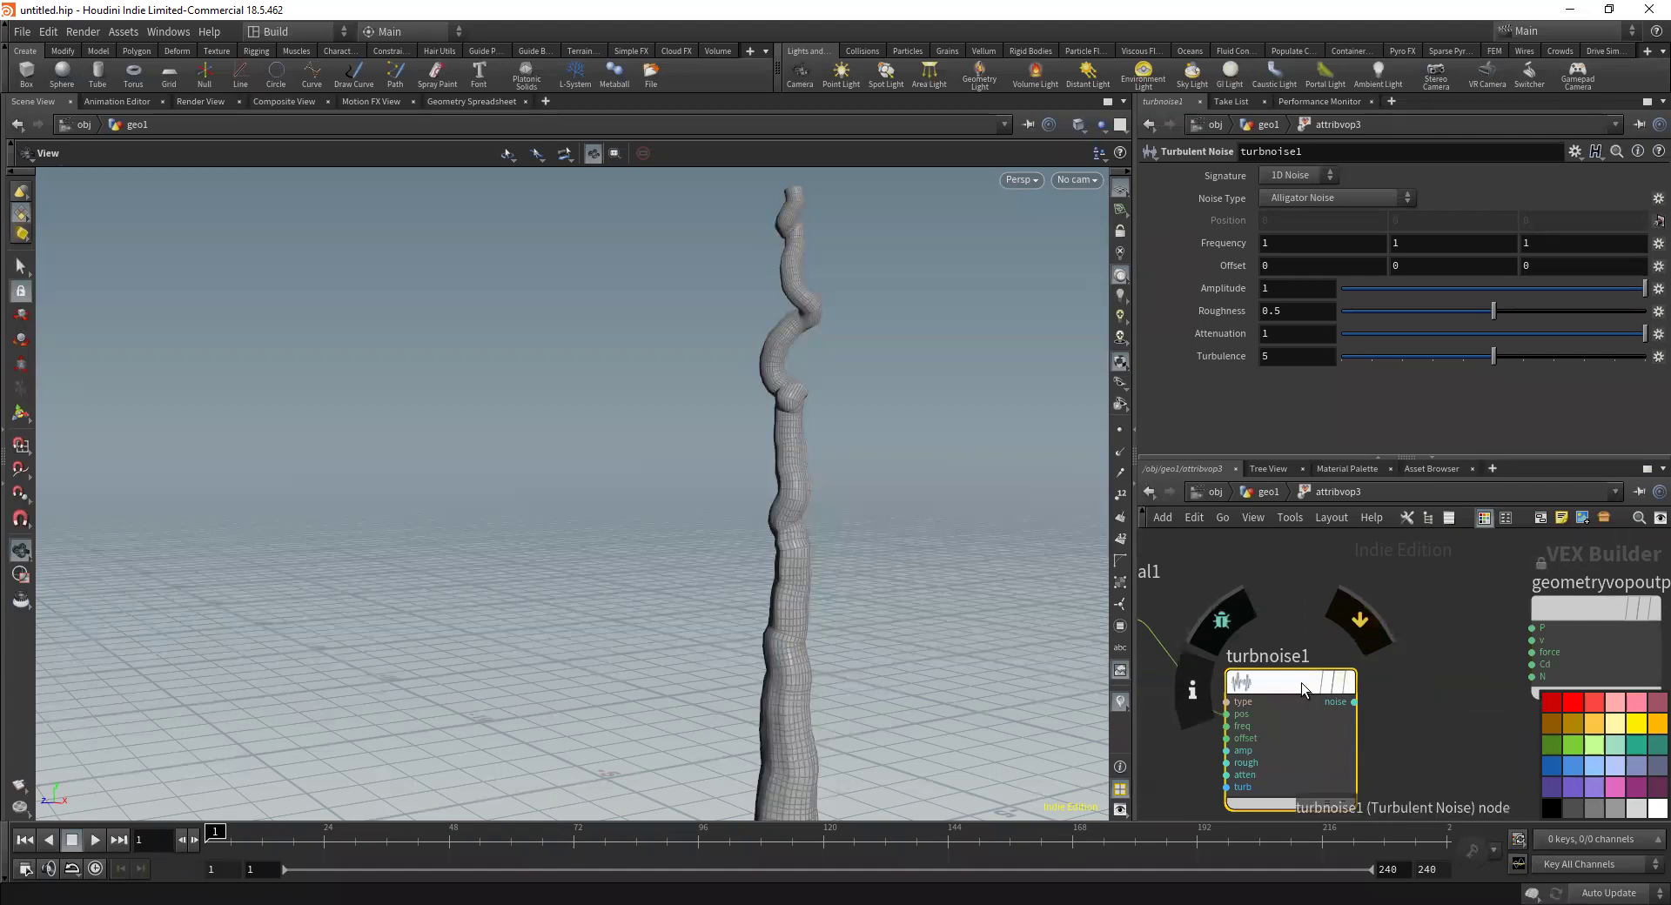
key("Tab")
type("a")
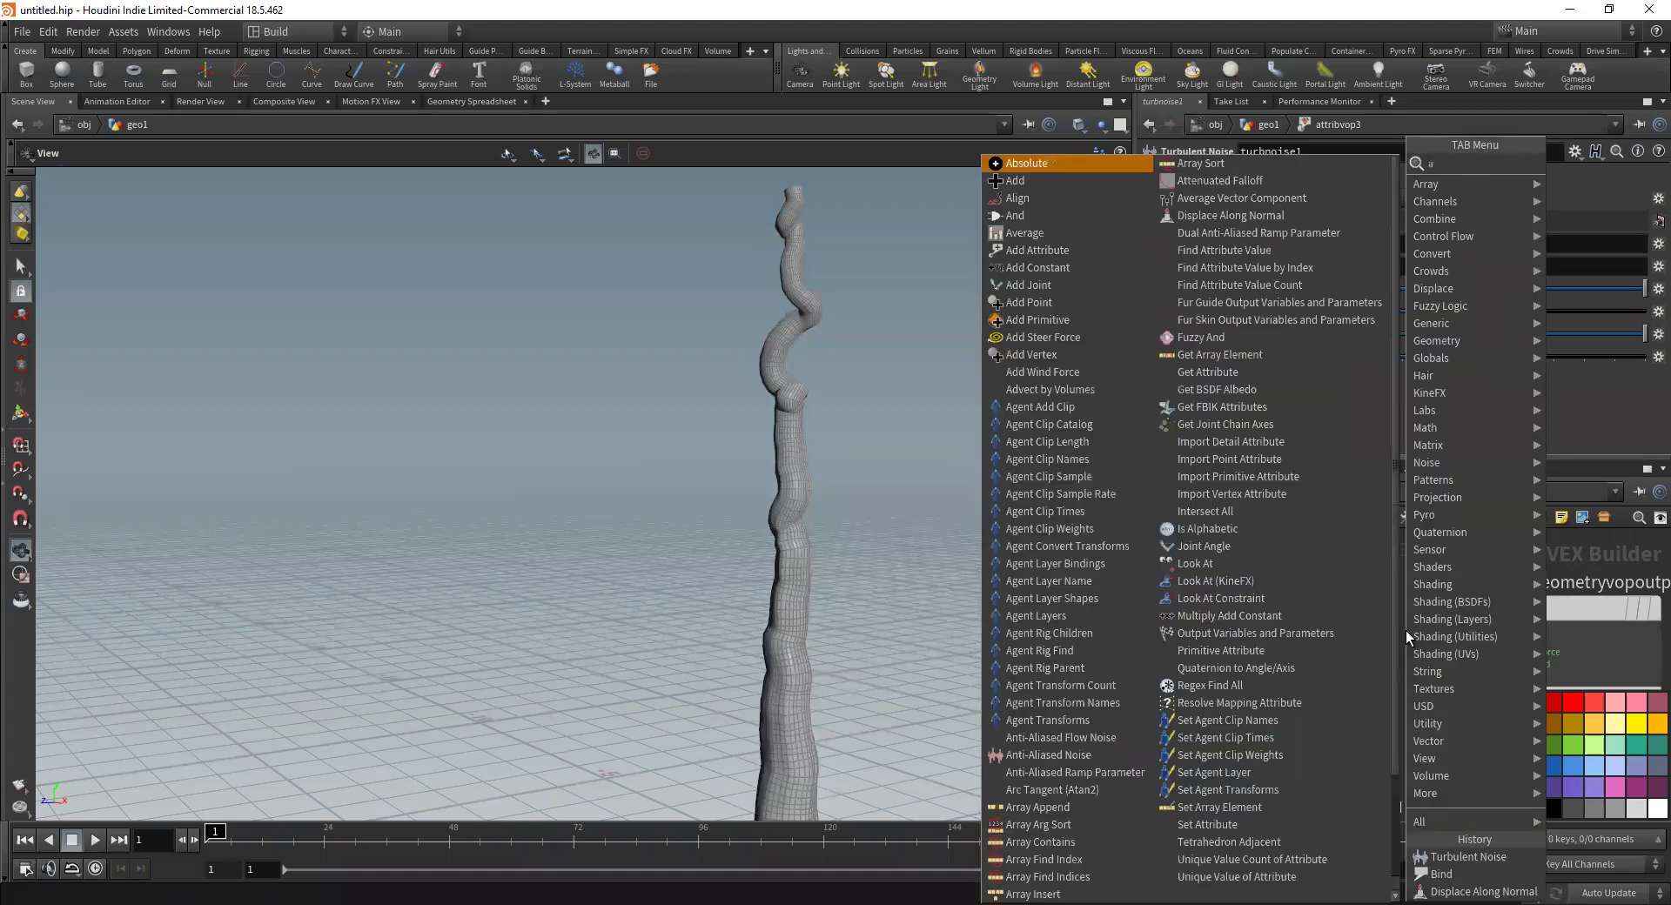
key("BackSpace")
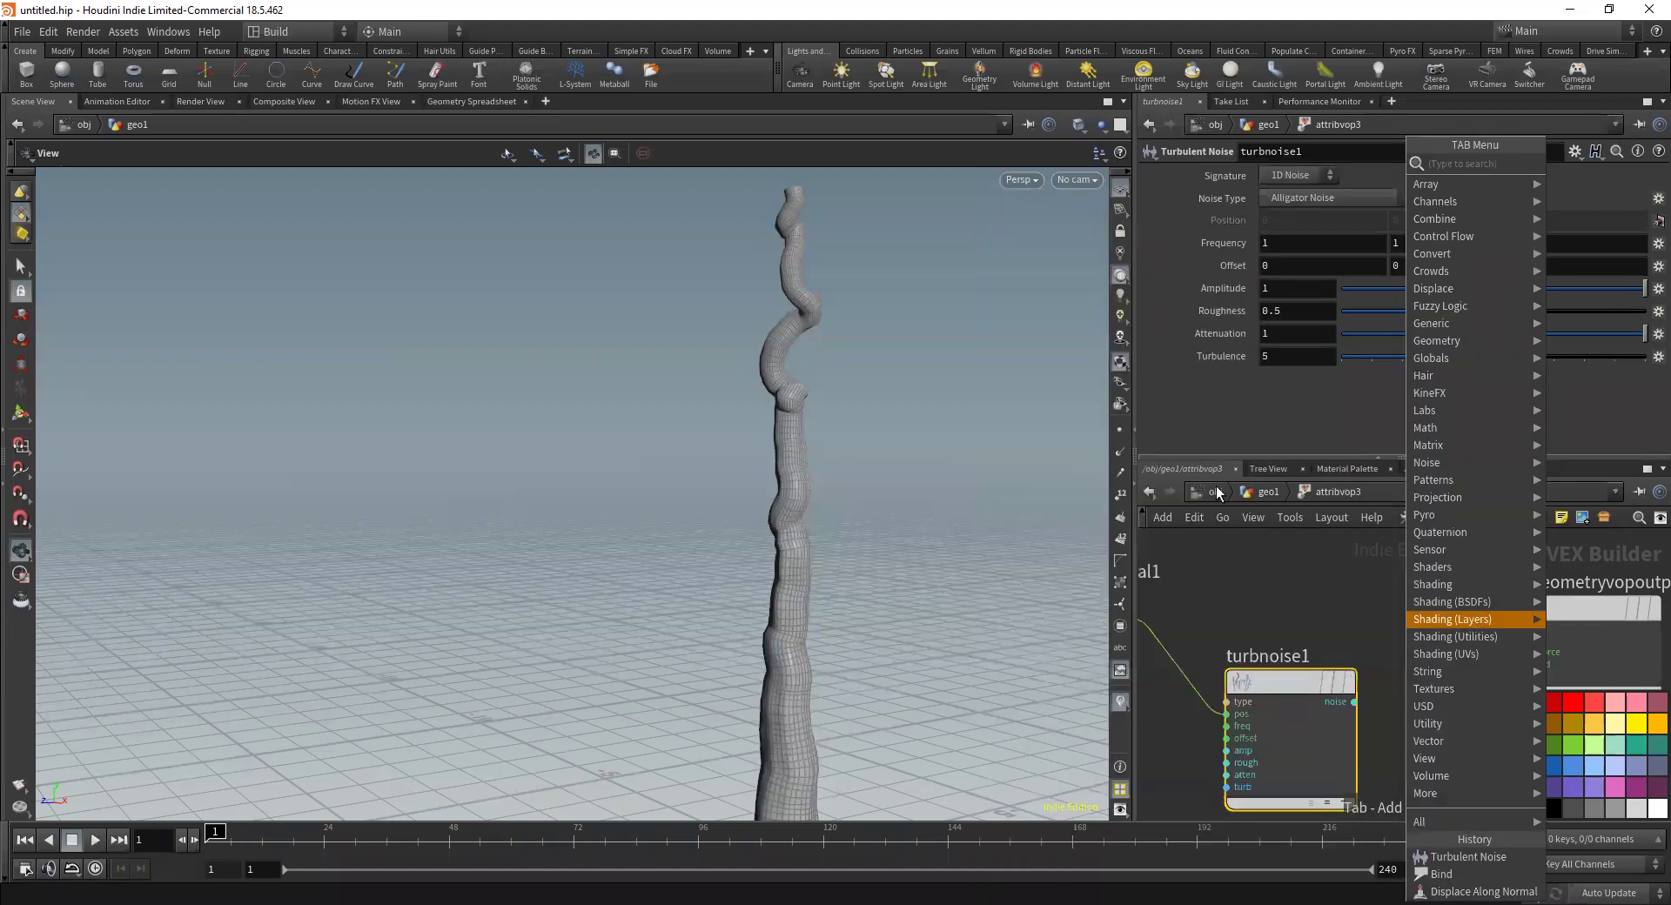
Open the internals of tree_trunk_generator1 and examine its network from the input switch down to the Bend section
left_click(1258, 493)
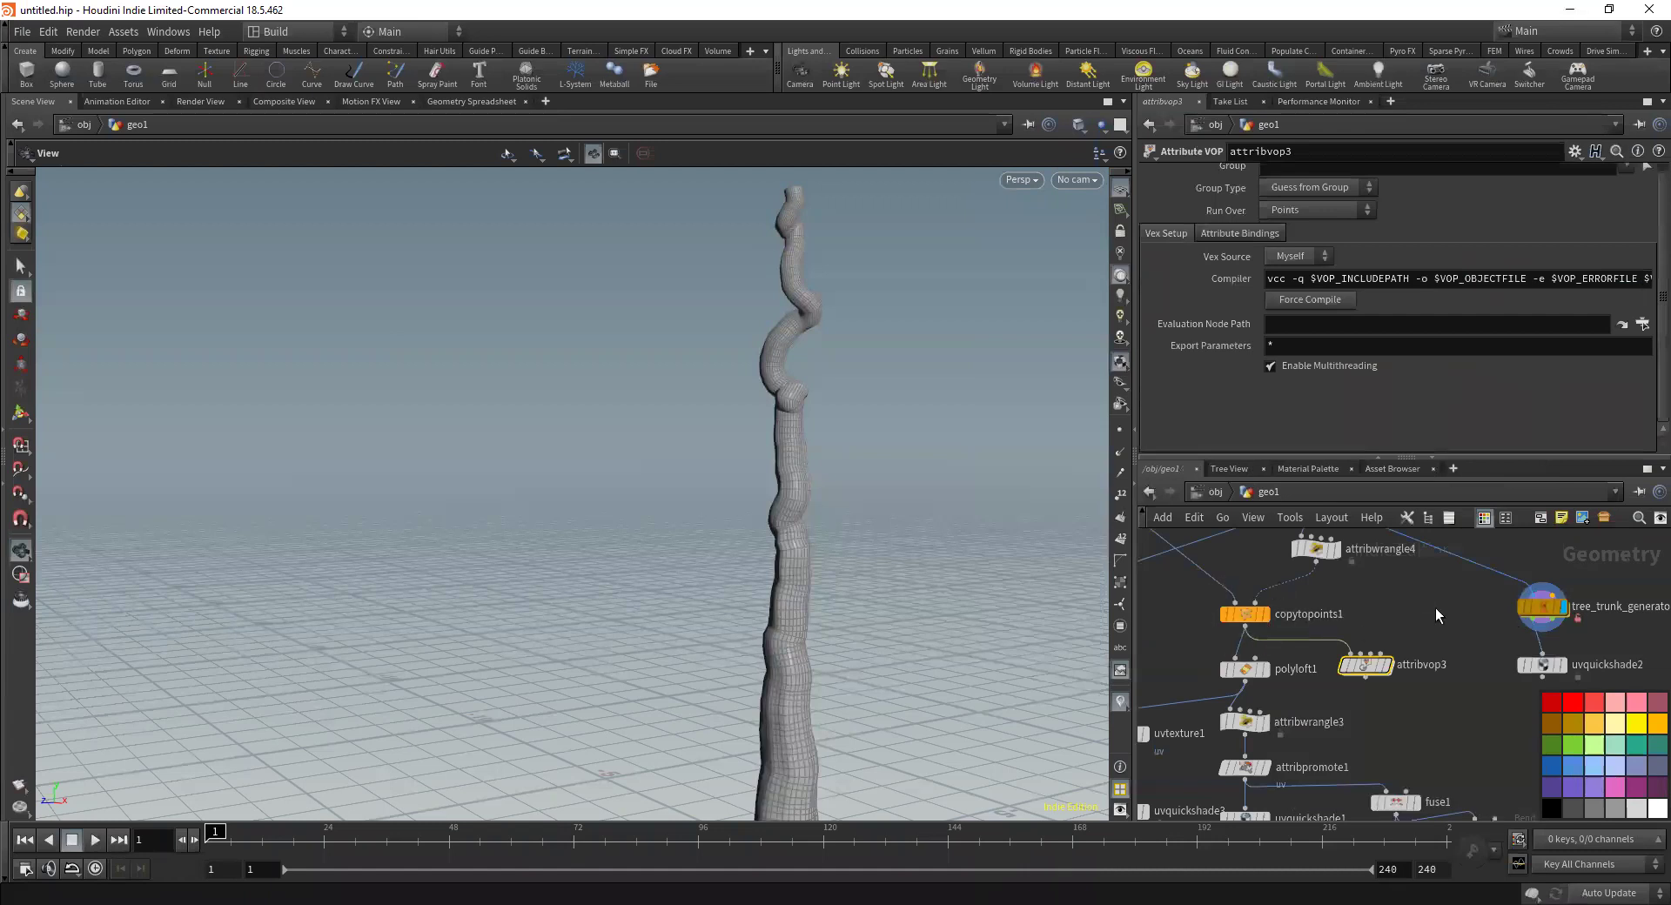
double_click(1543, 606)
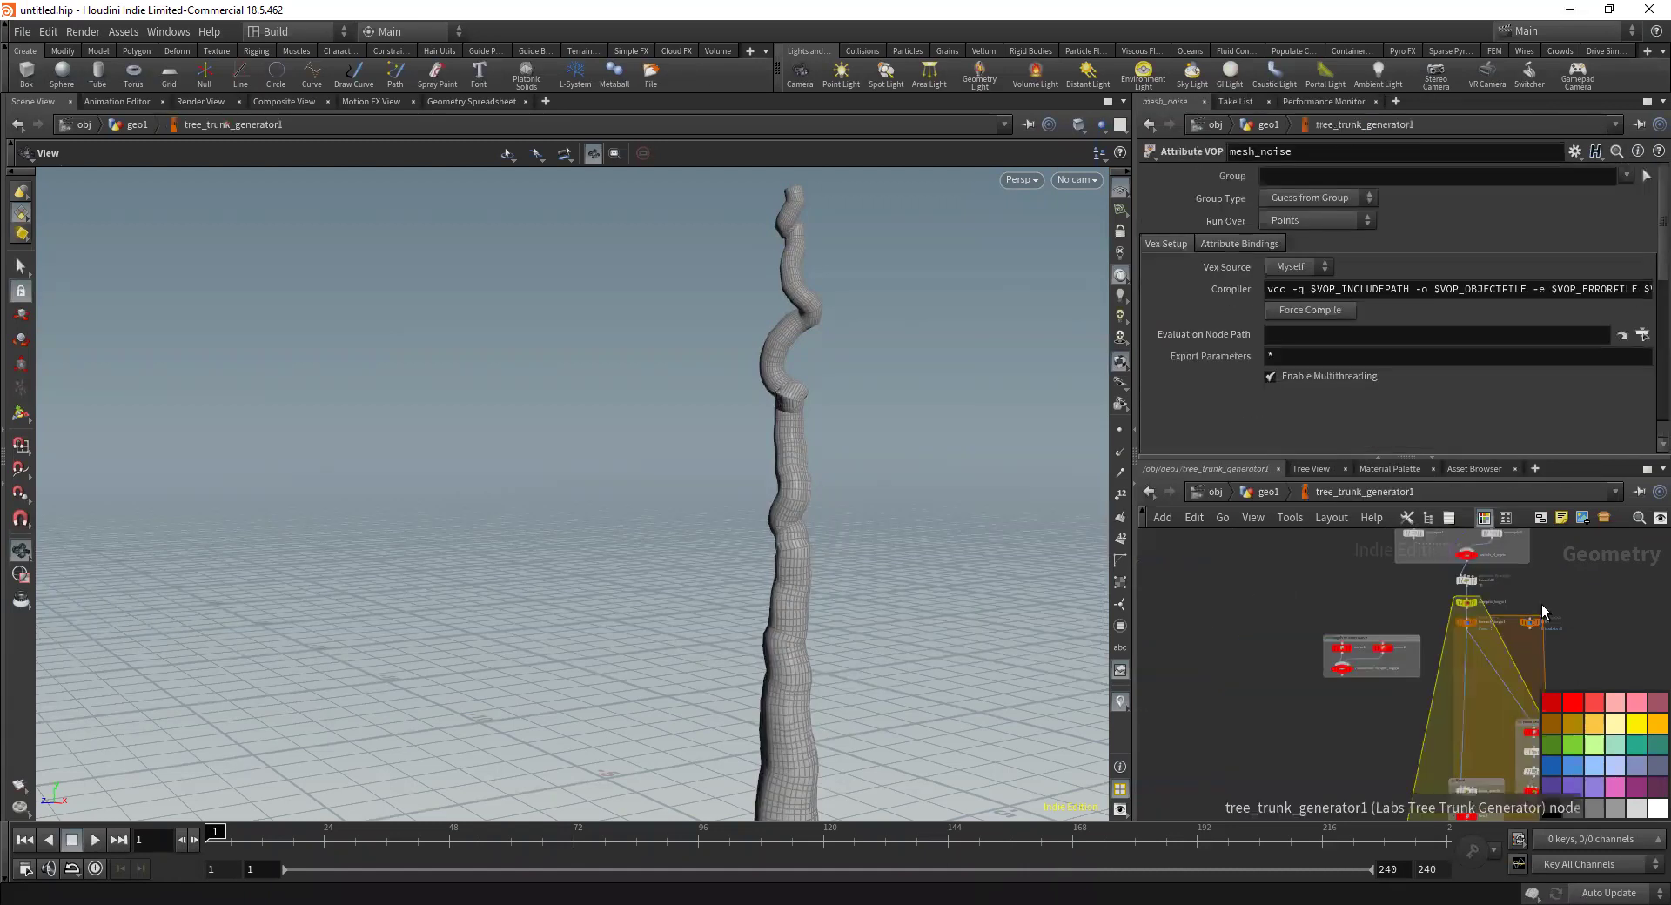
scroll(1542, 604, "up", 3)
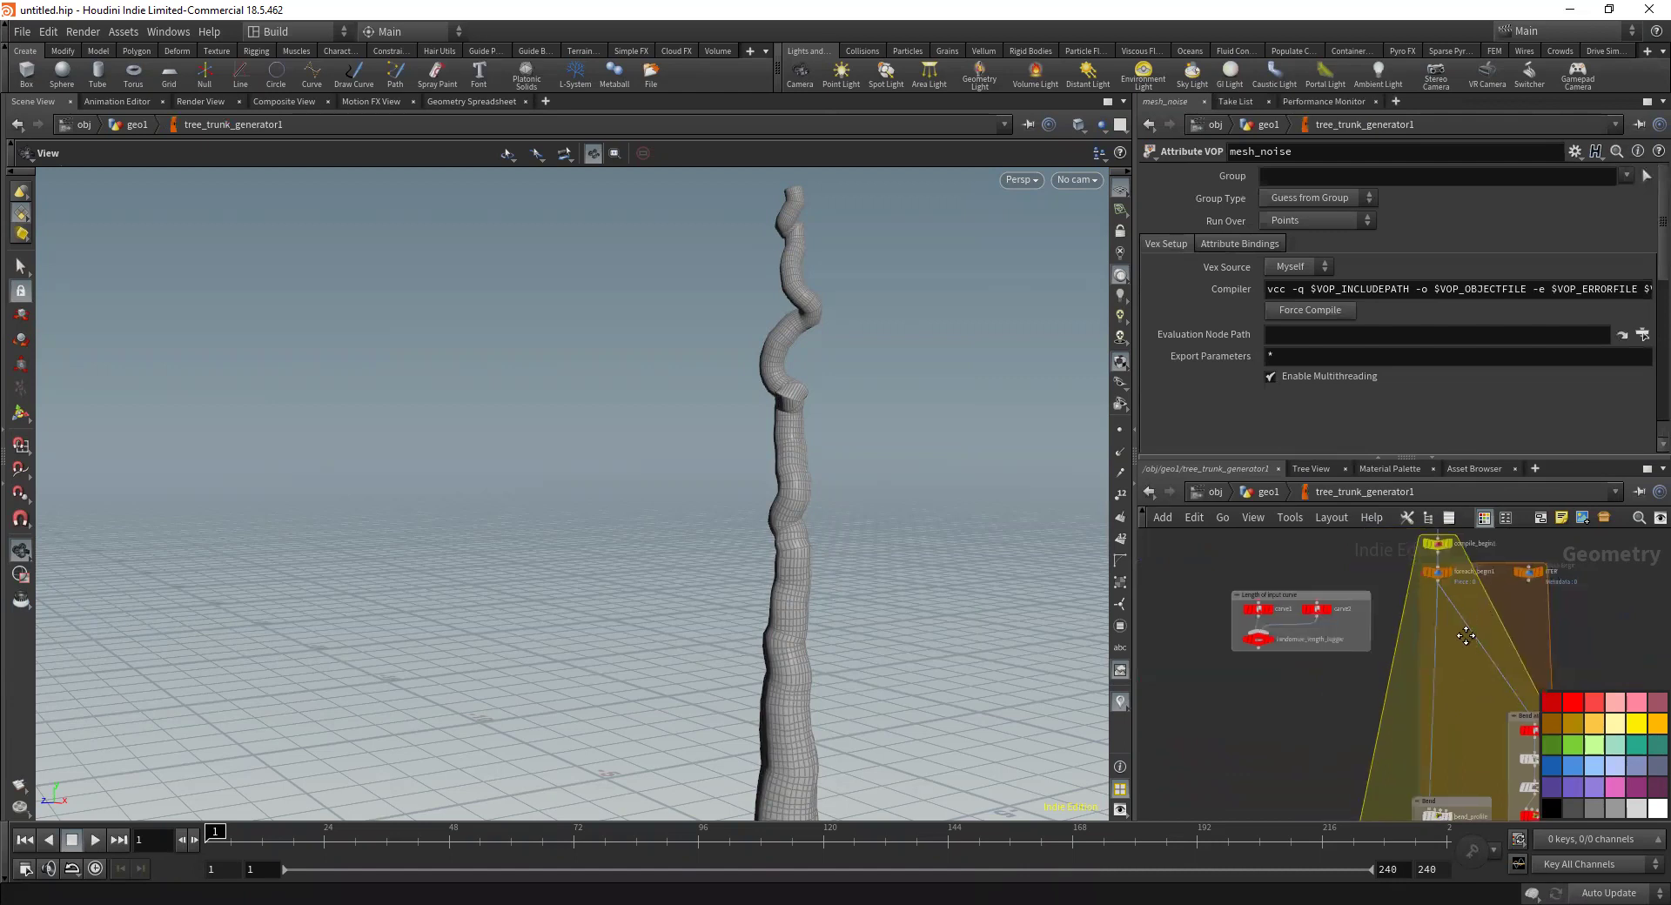
scroll(1479, 641, "up", 4, "ctrl")
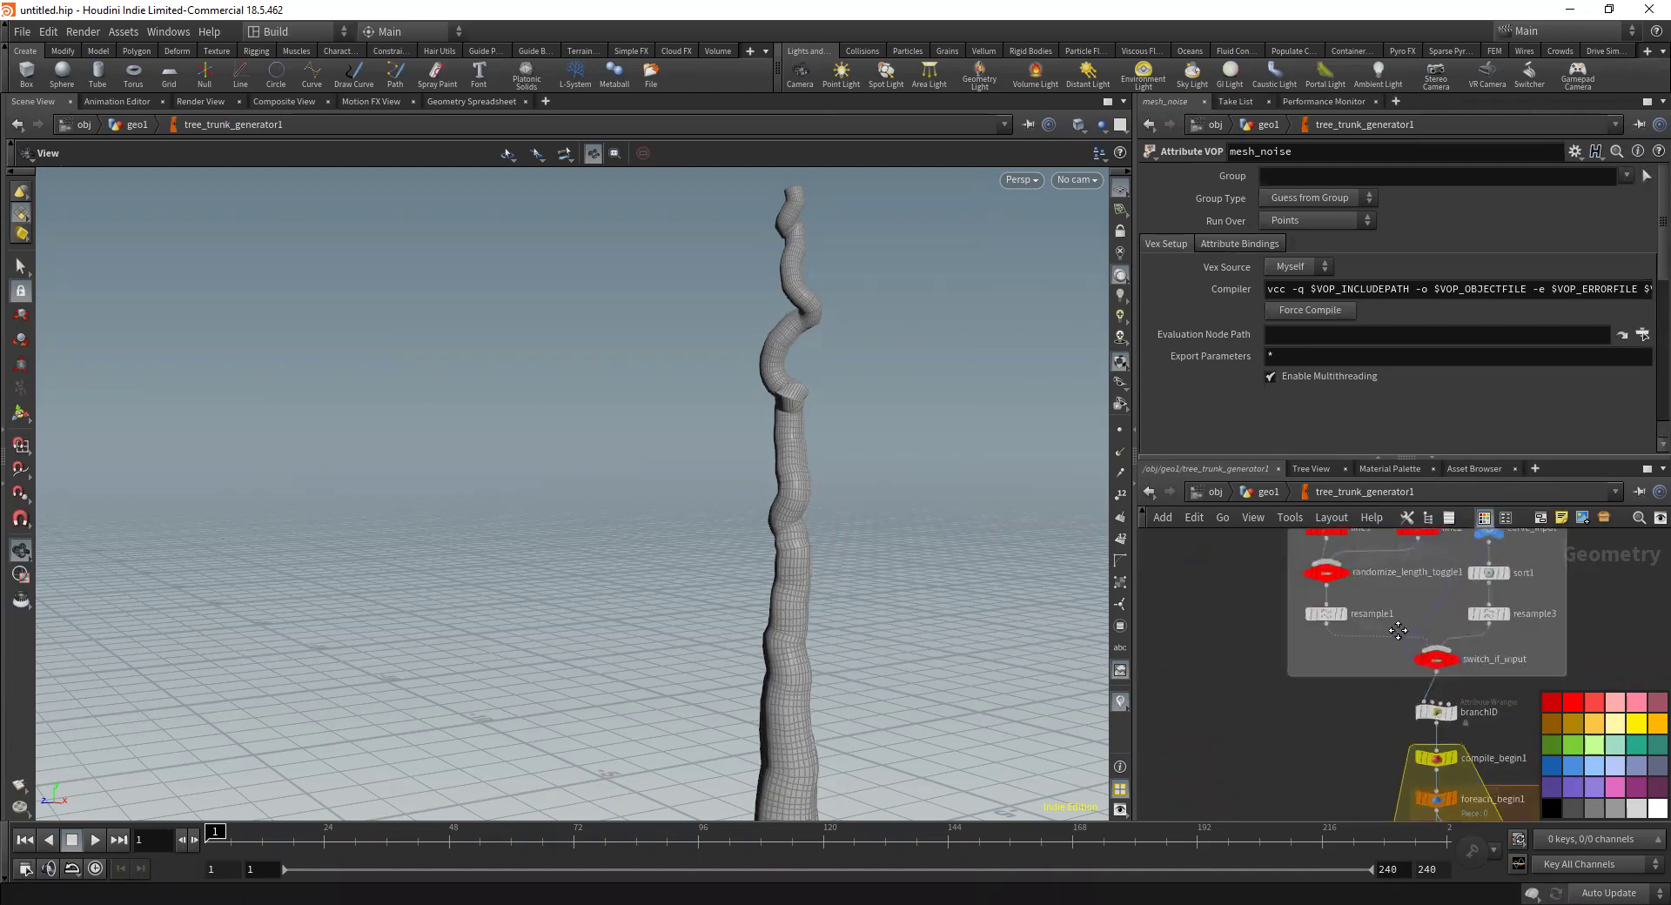
scroll(1392, 597, "up", 3)
scroll(1390, 699, "down", 5, "ctrl")
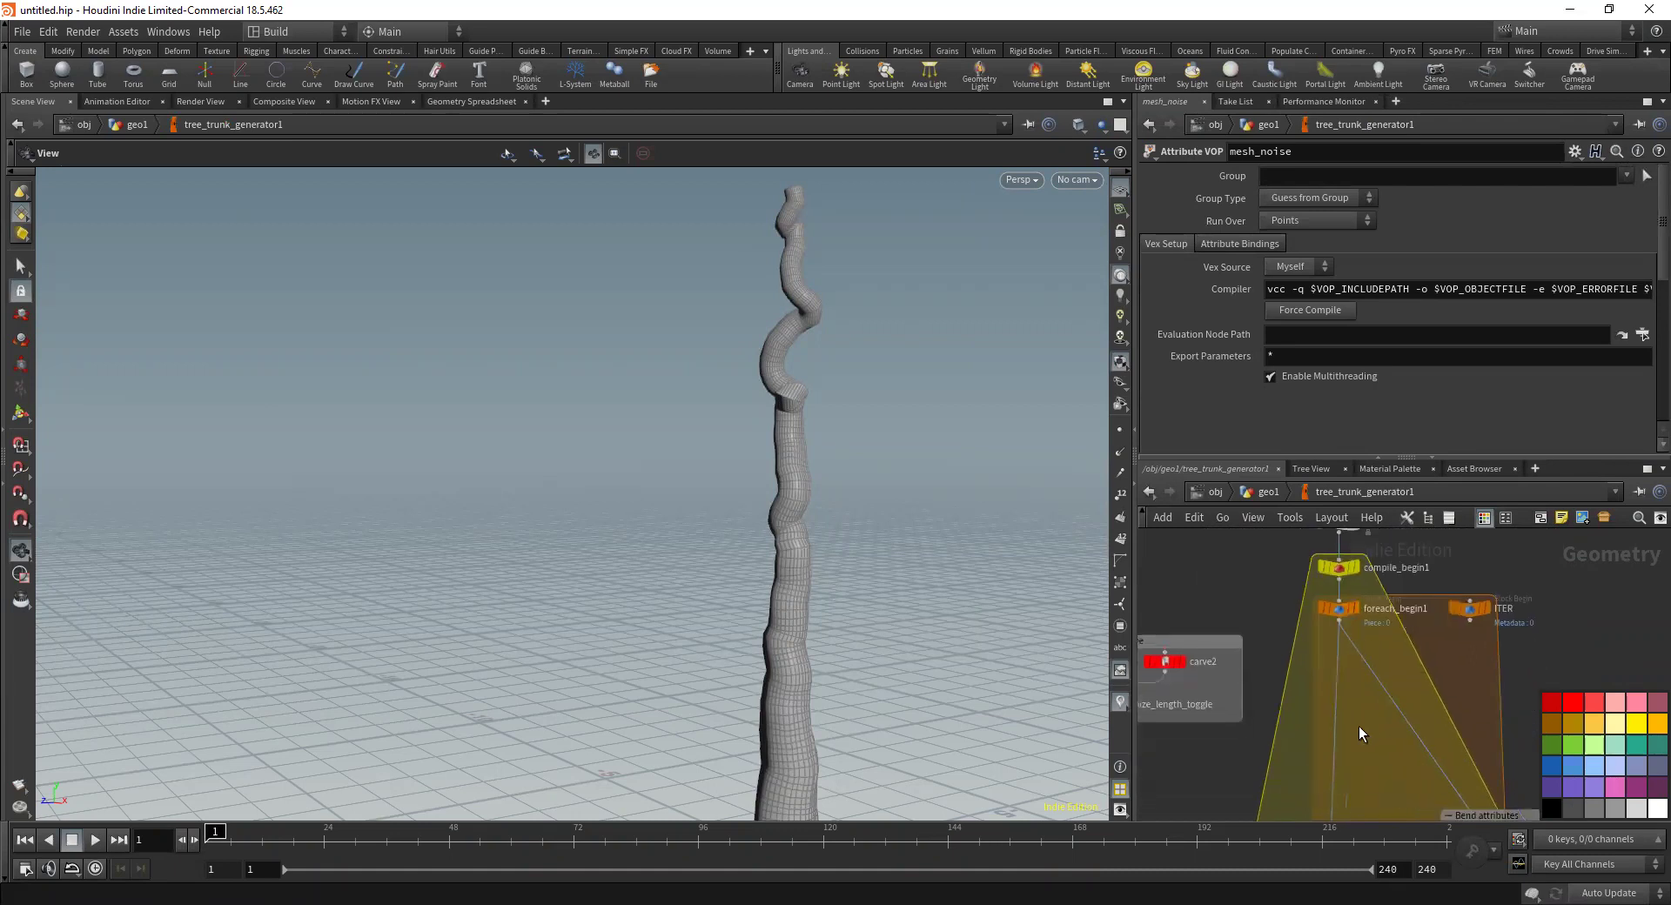
scroll(1359, 726, "down", 6, "ctrl")
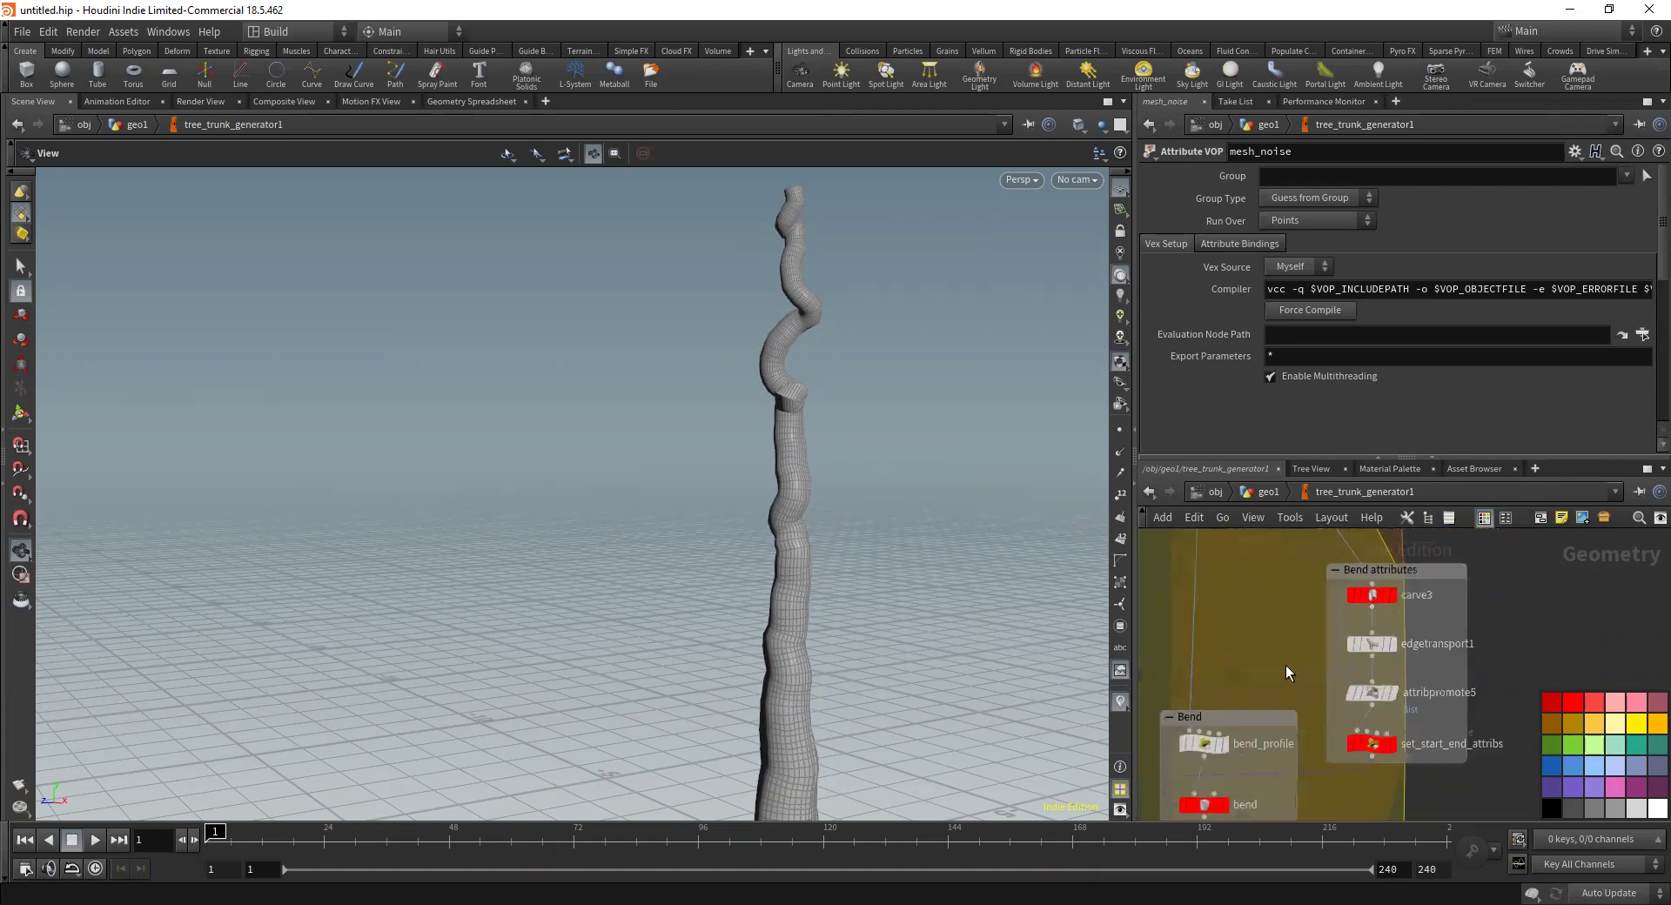
scroll(1271, 665, "down", 2, "ctrl")
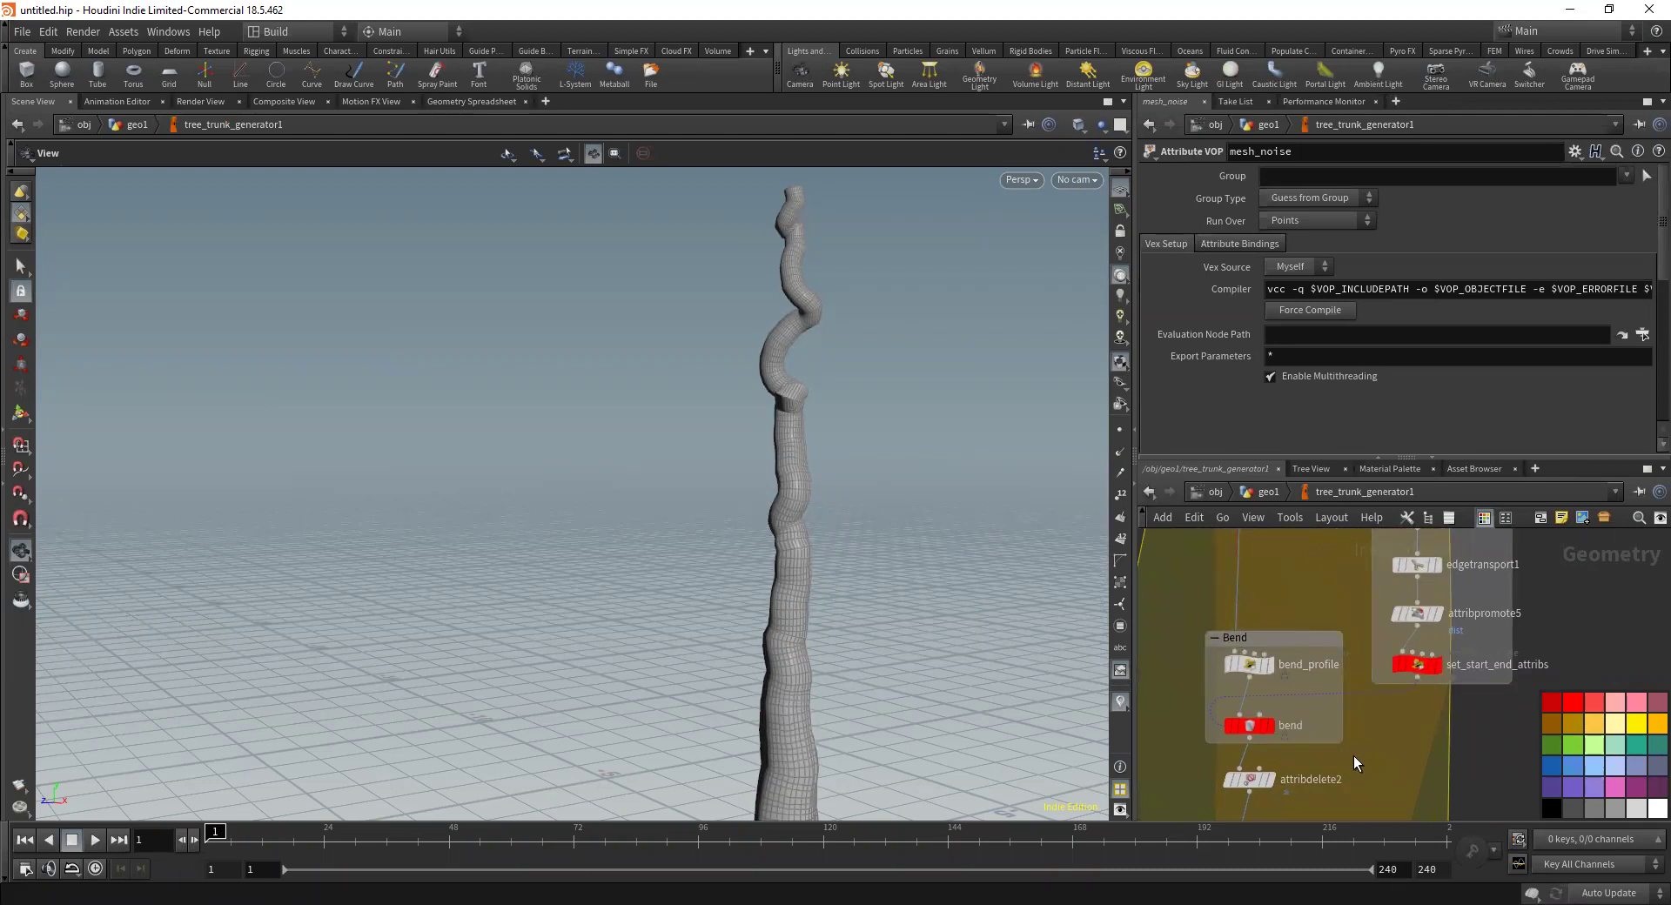
Locate the Line Noise section in the generator's network and examine its point VOPs and switch nodes
middle_click_drag(1381, 729, 1470, 627)
middle_click_drag(1439, 703, 1402, 535)
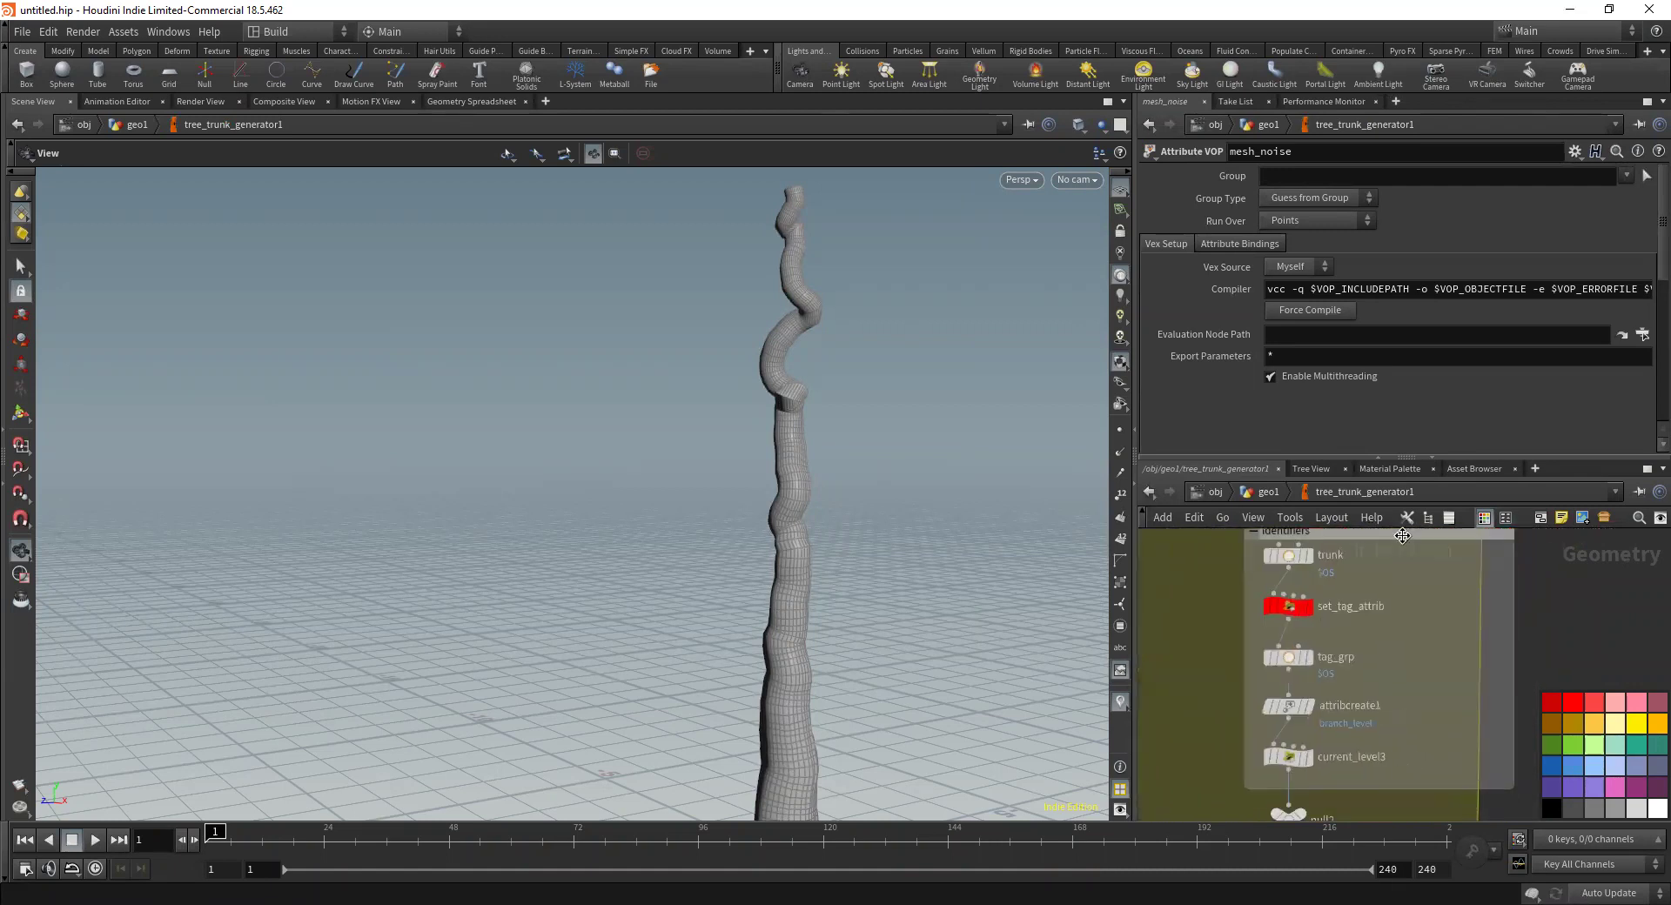
scroll(1402, 535, "down", 3)
middle_click_drag(1391, 731, 1384, 557)
scroll(1355, 654, "up", 2)
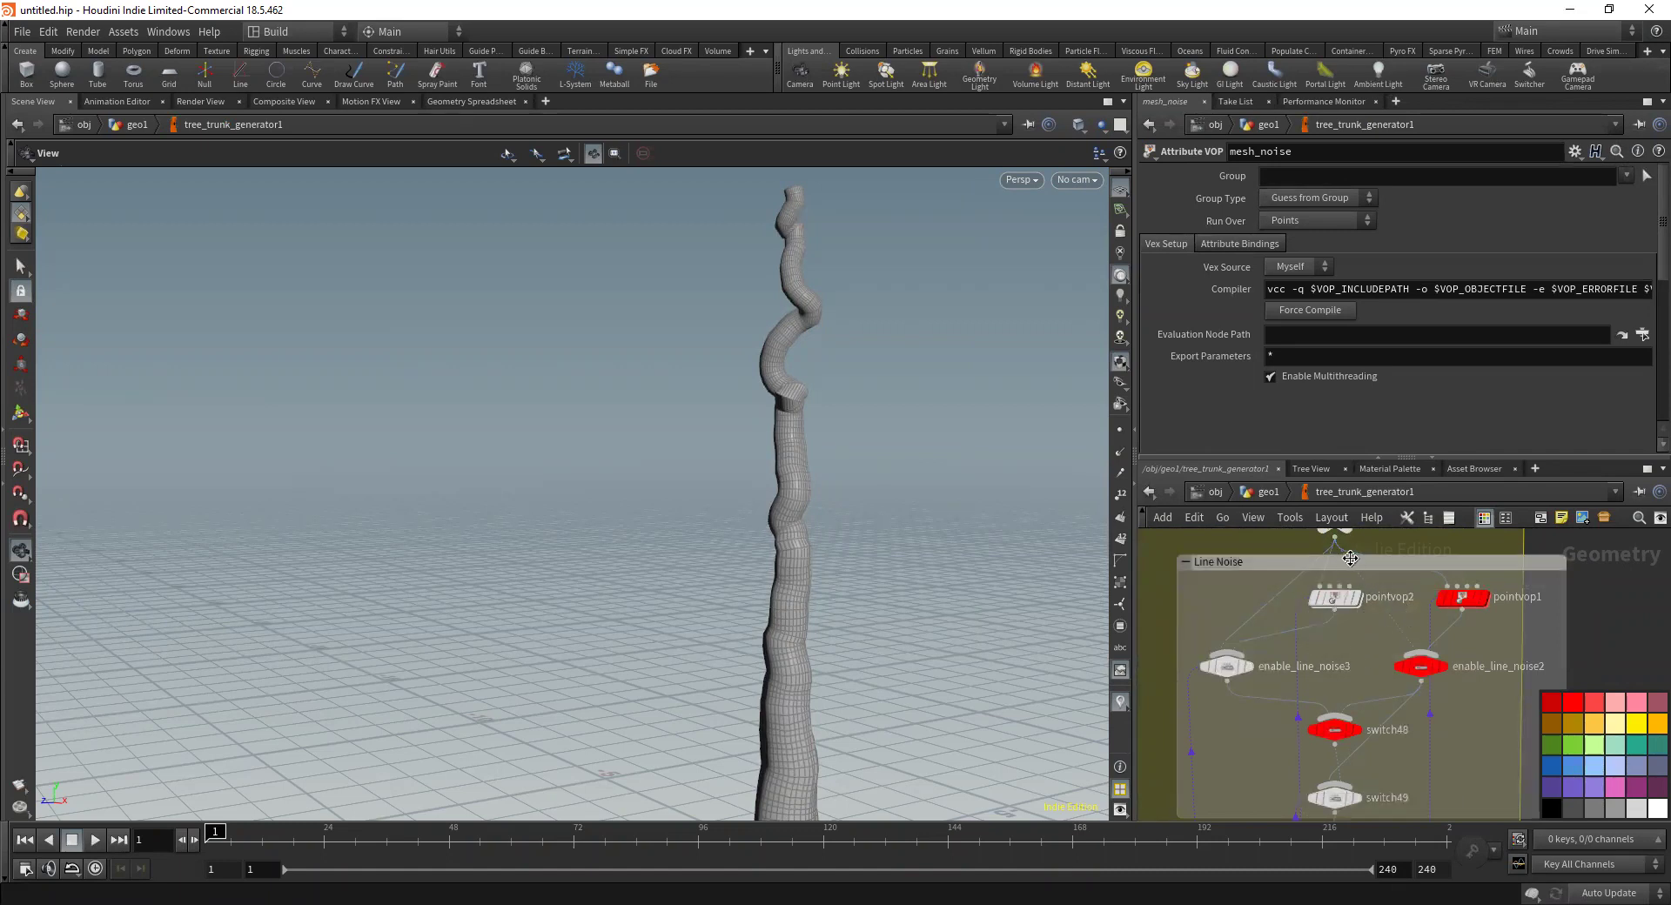
middle_click_drag(1361, 676, 1358, 614)
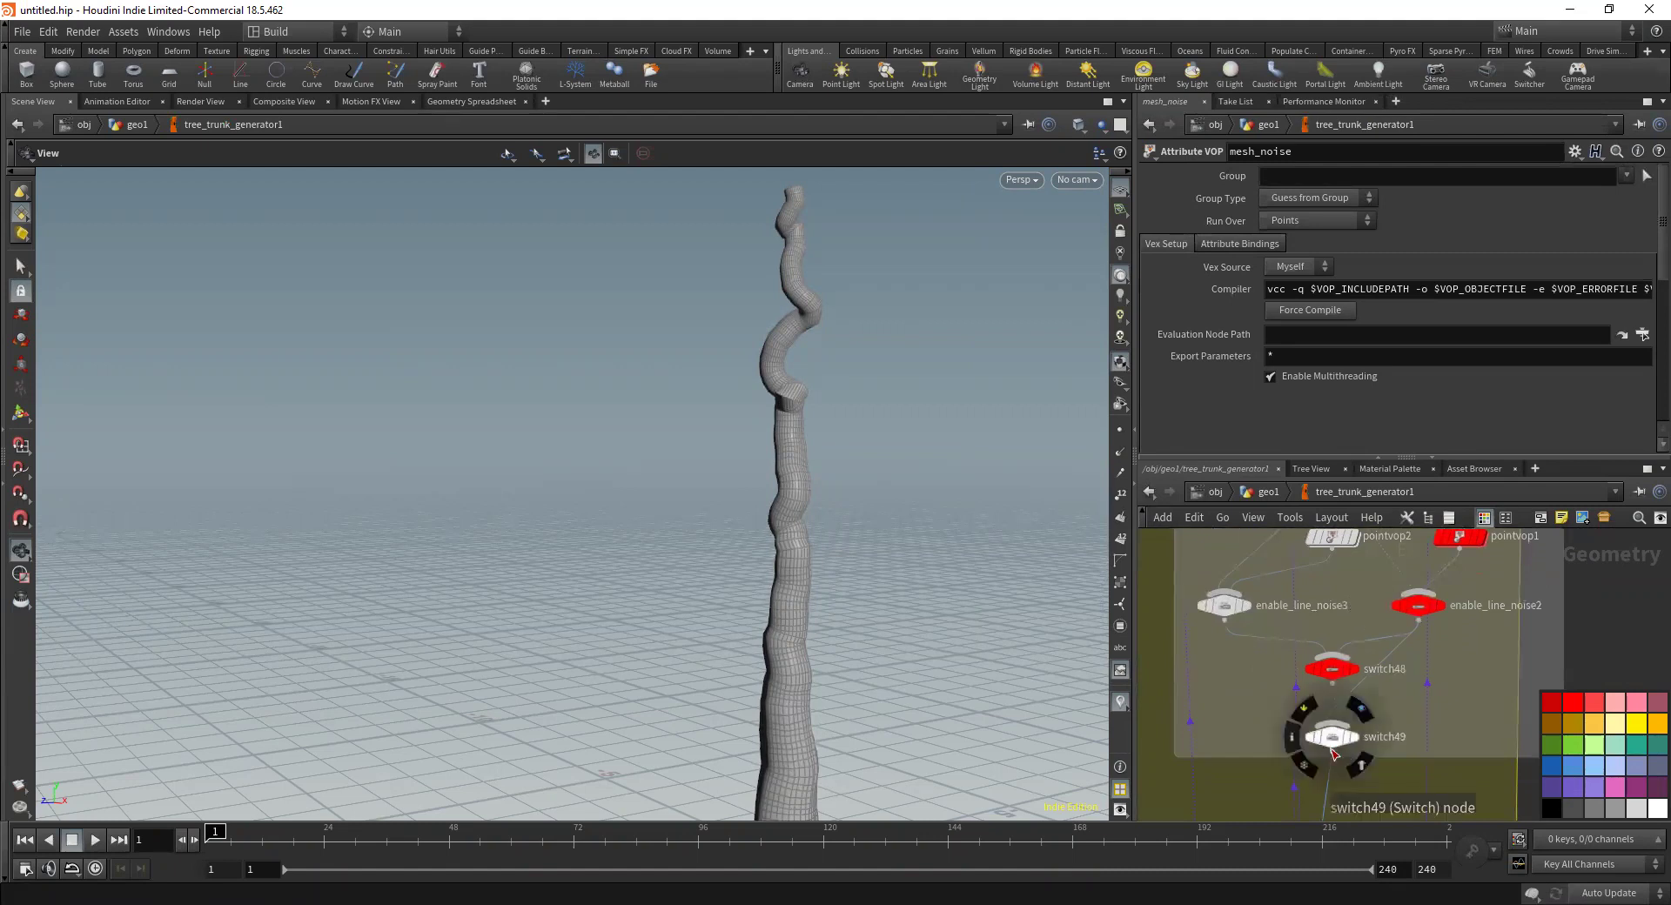
mouse_move(1345, 707)
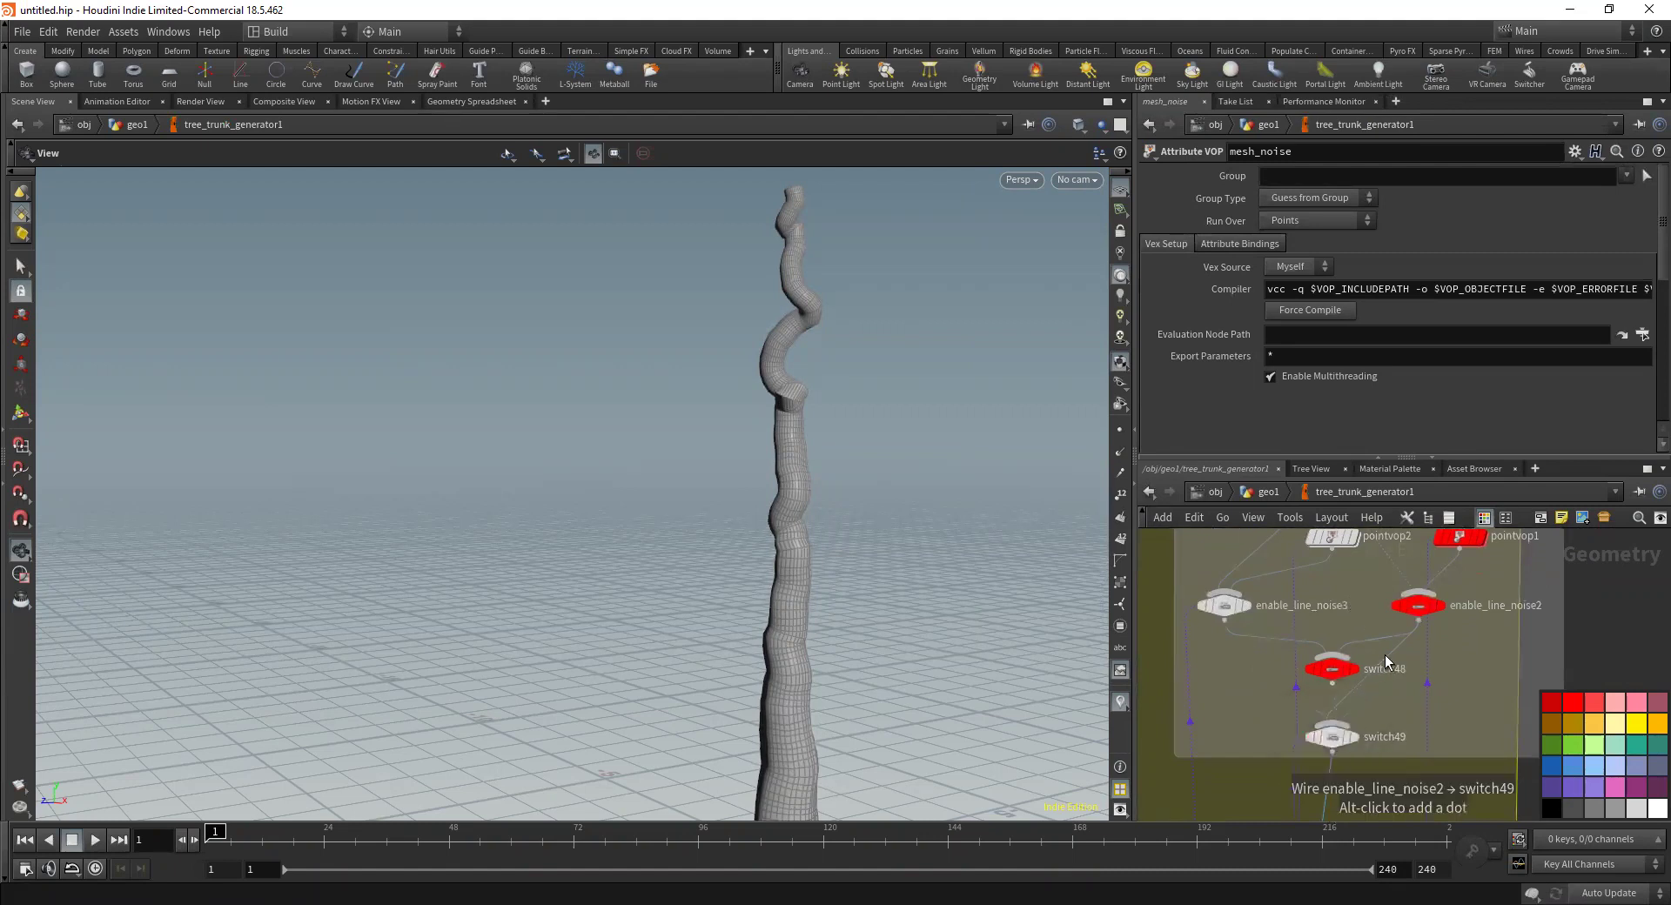
middle_click_drag(1475, 544, 1440, 671)
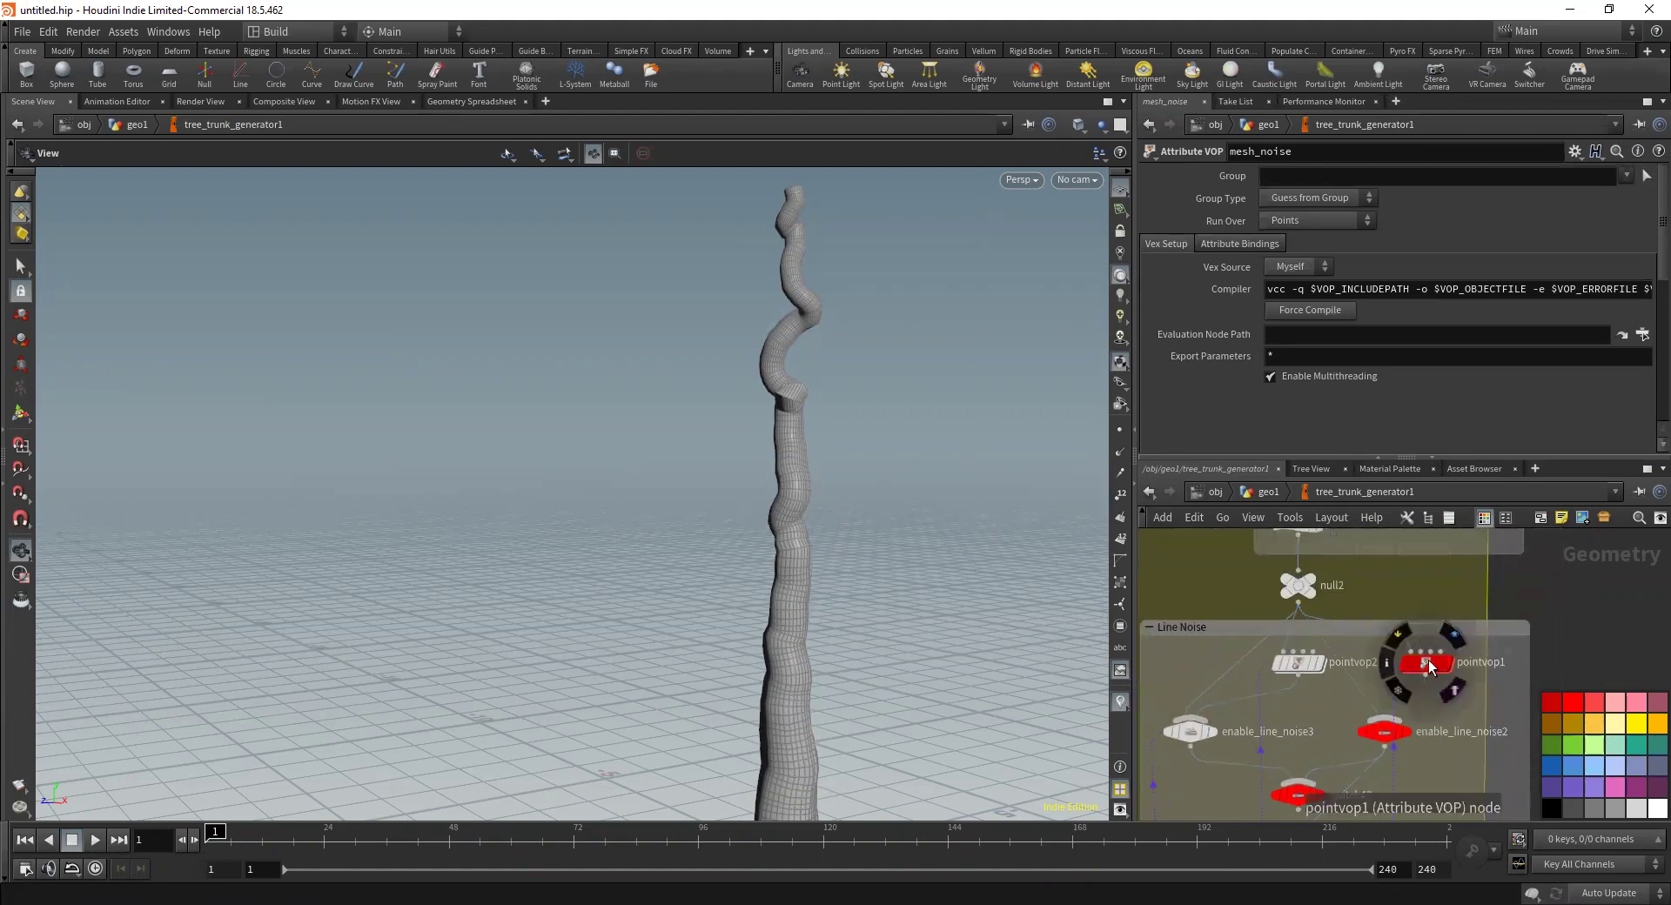
Open pointvop1 in the Line Noise section and examine how its curl and anti-aliased noises are added, normalized and multiplied
double_click(1428, 666)
scroll(1246, 613, "up", 4)
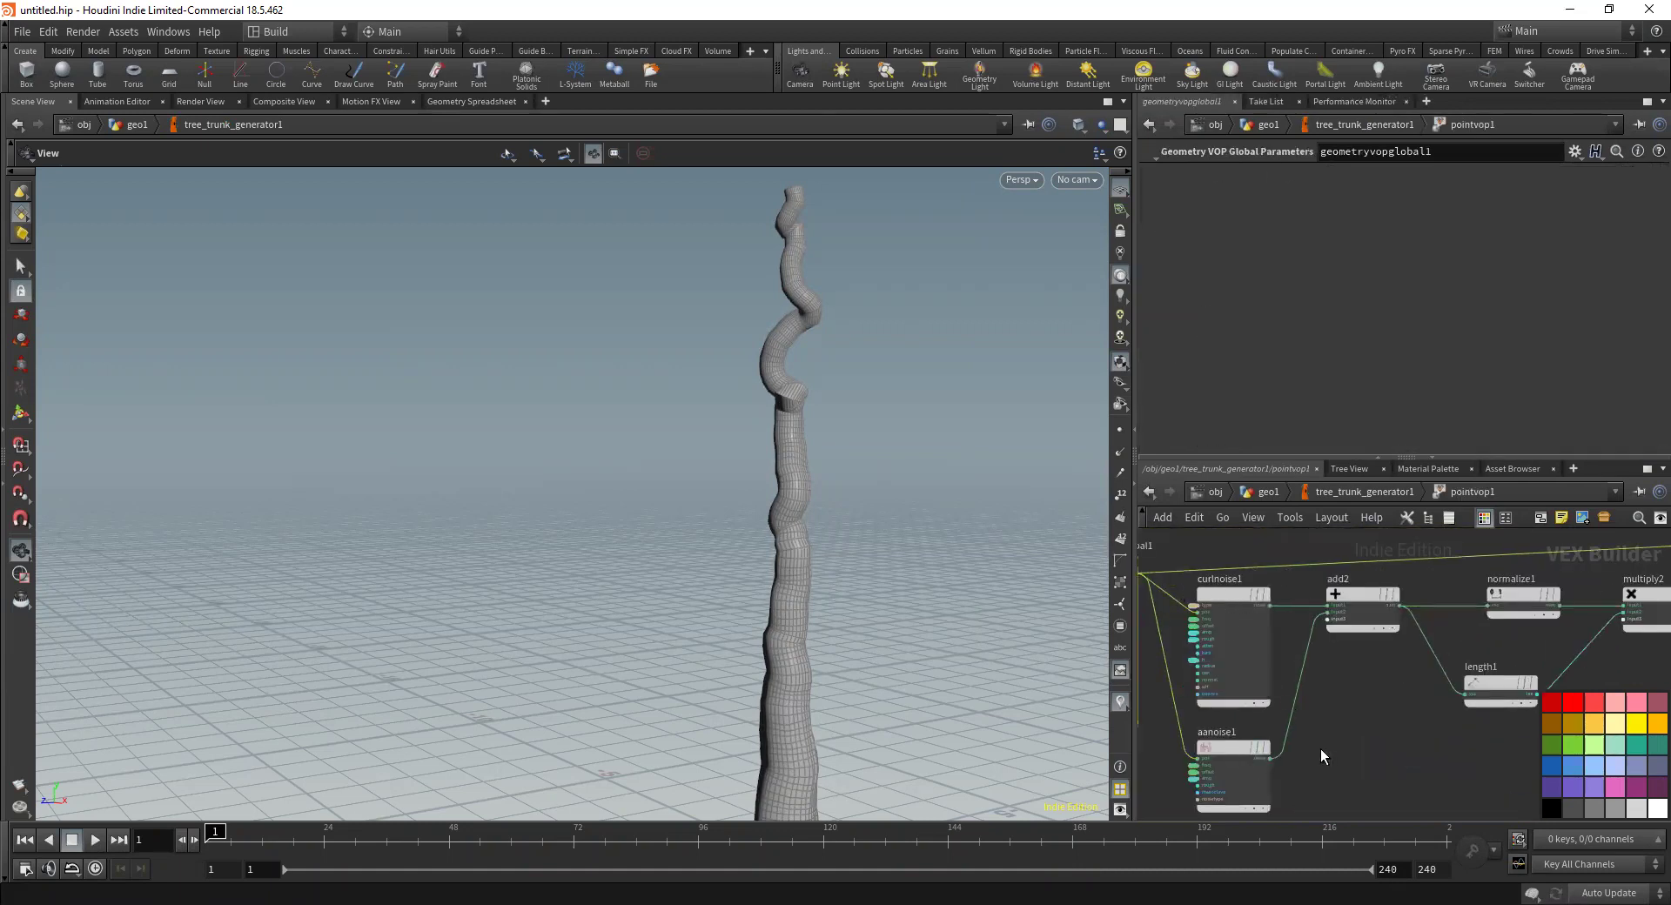
scroll(1262, 747, "down", 3)
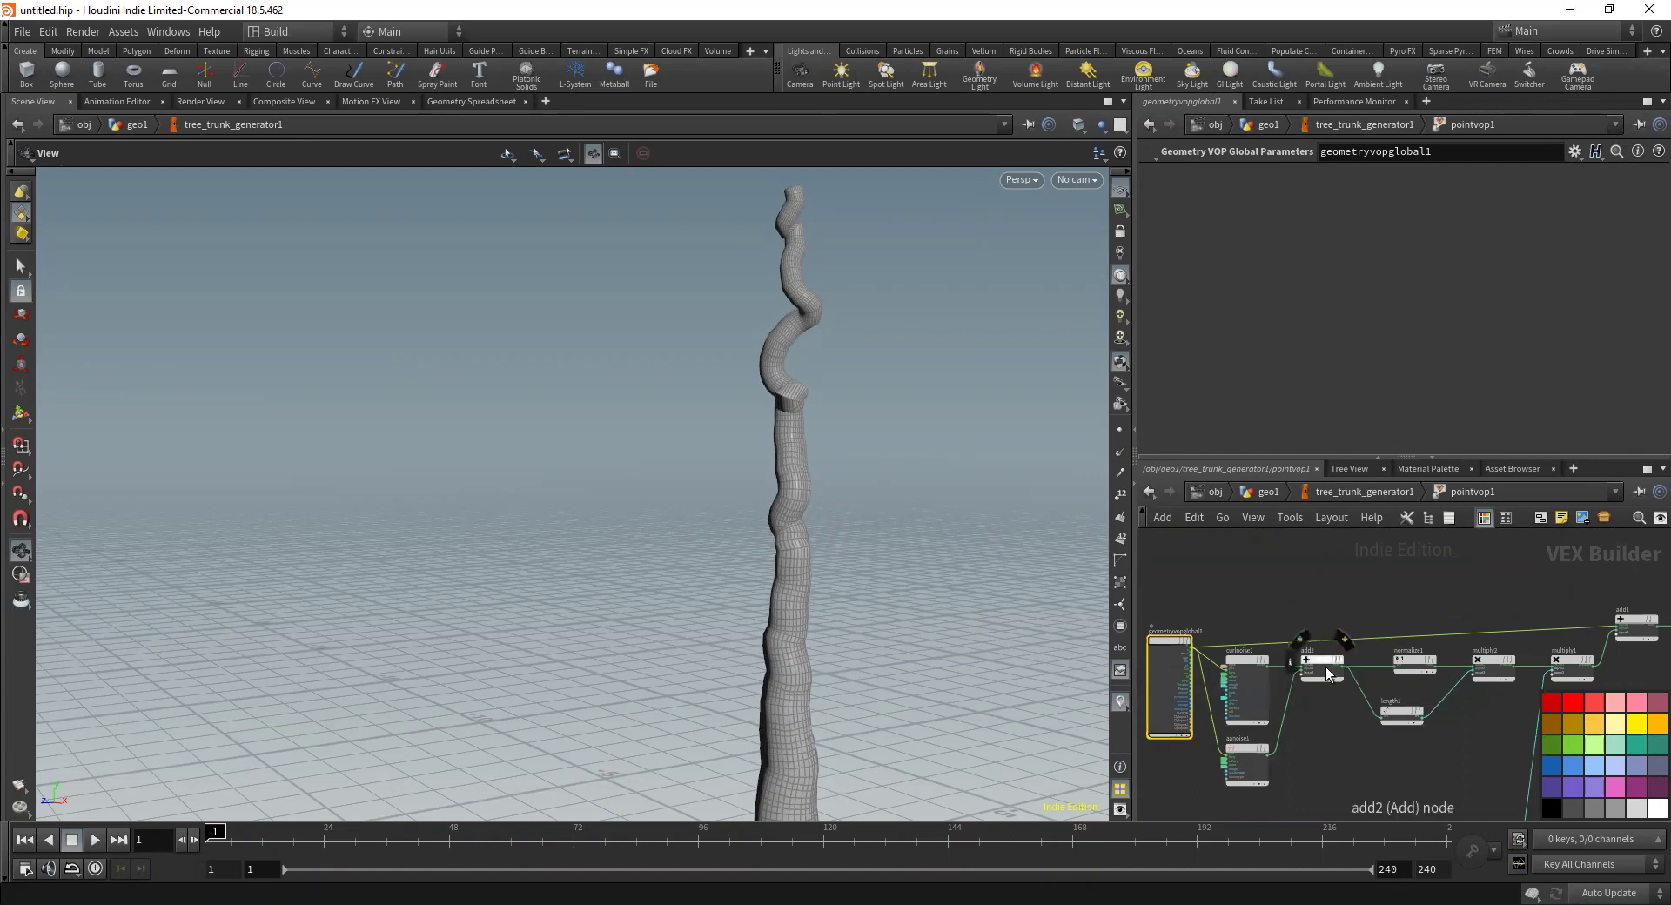
scroll(1324, 667, "up", 2)
middle_click_drag(1351, 746, 1189, 736)
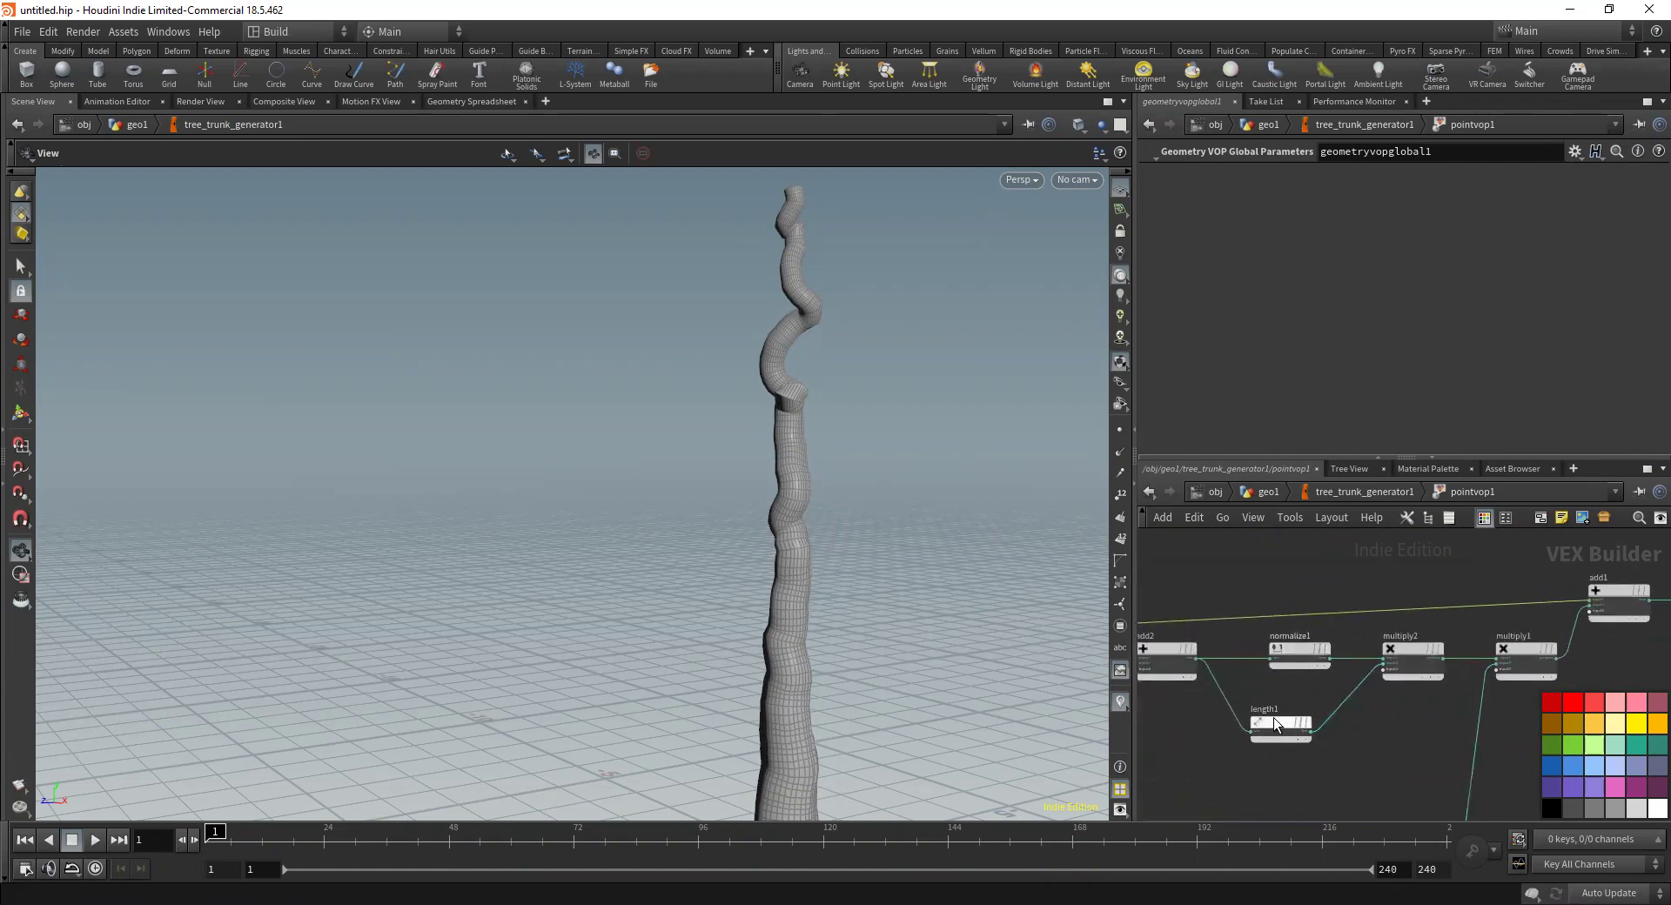
scroll(1412, 659, "up", 3)
scroll(1412, 659, "down", 4)
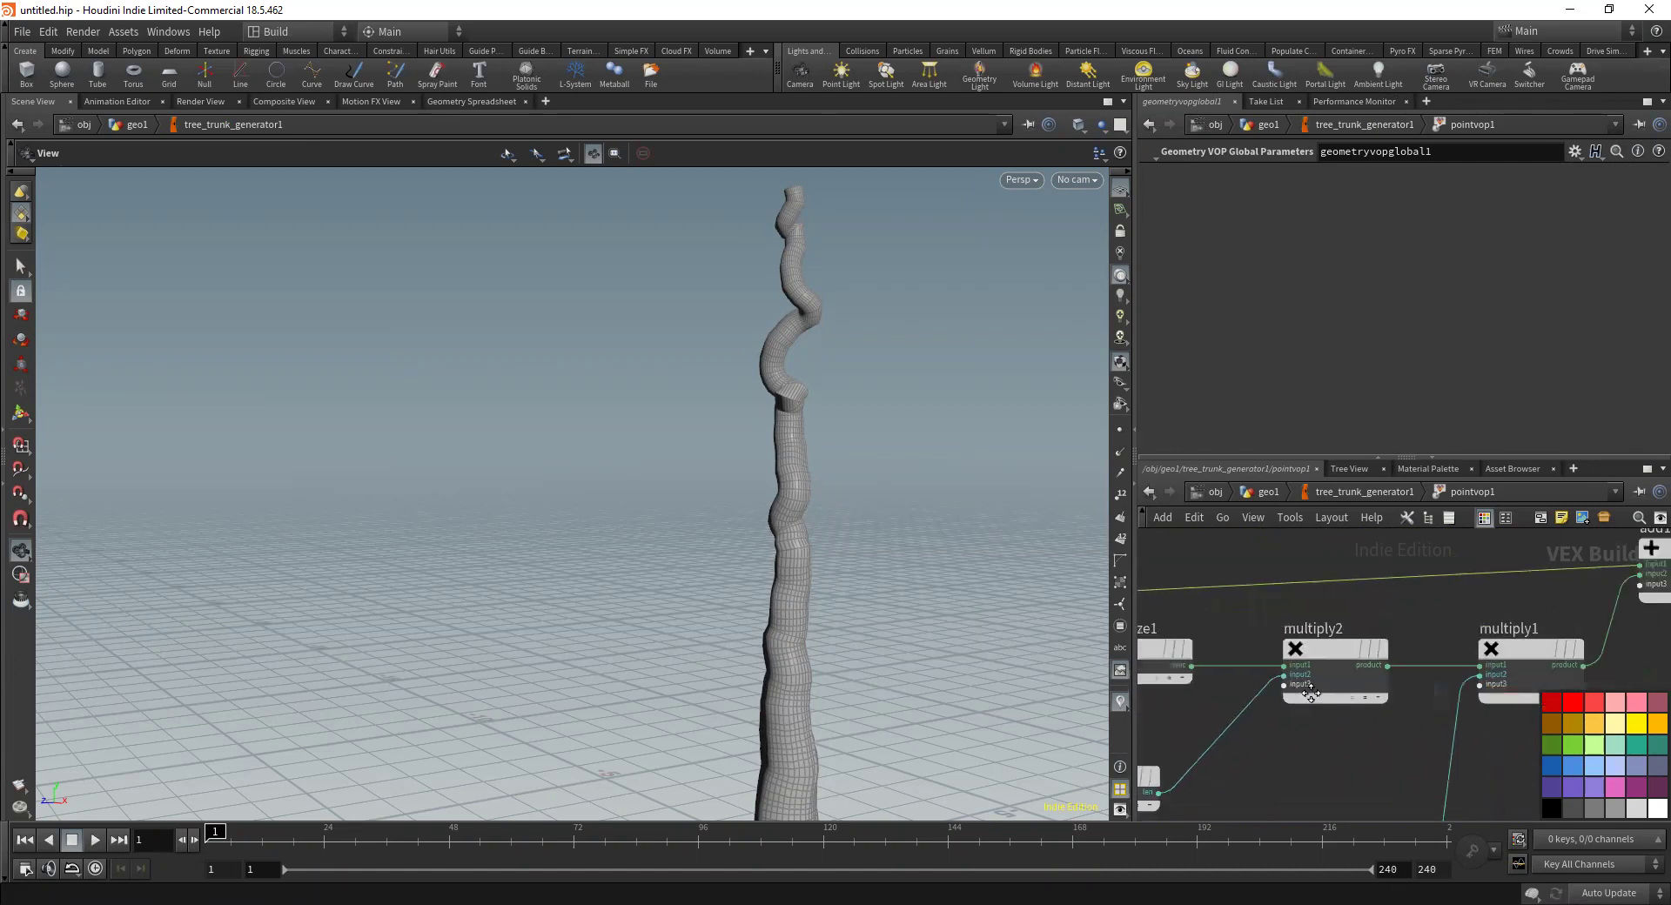
Examine the gradient bind and Noise_Intensity ramp in pointvop1, and follow their connection to the final multiply, add and output nodes
middle_click_drag(1396, 733, 1189, 703)
scroll(1188, 703, "up", 3)
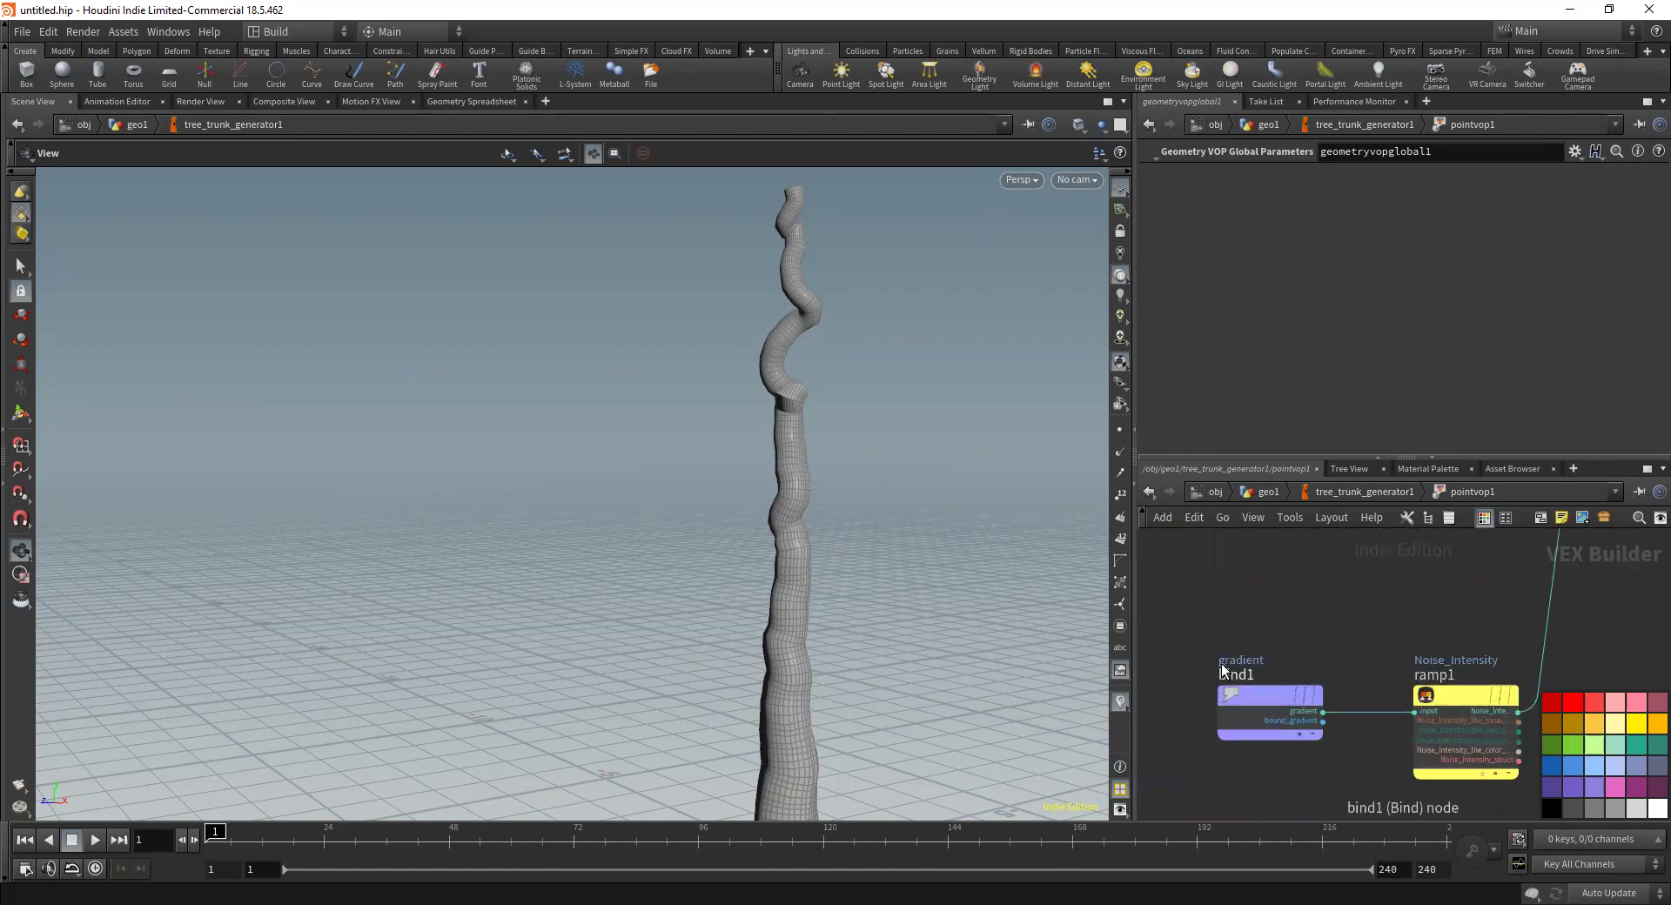
scroll(1434, 654, "down", 3)
scroll(1457, 668, "down", 2)
scroll(1441, 678, "up", 5)
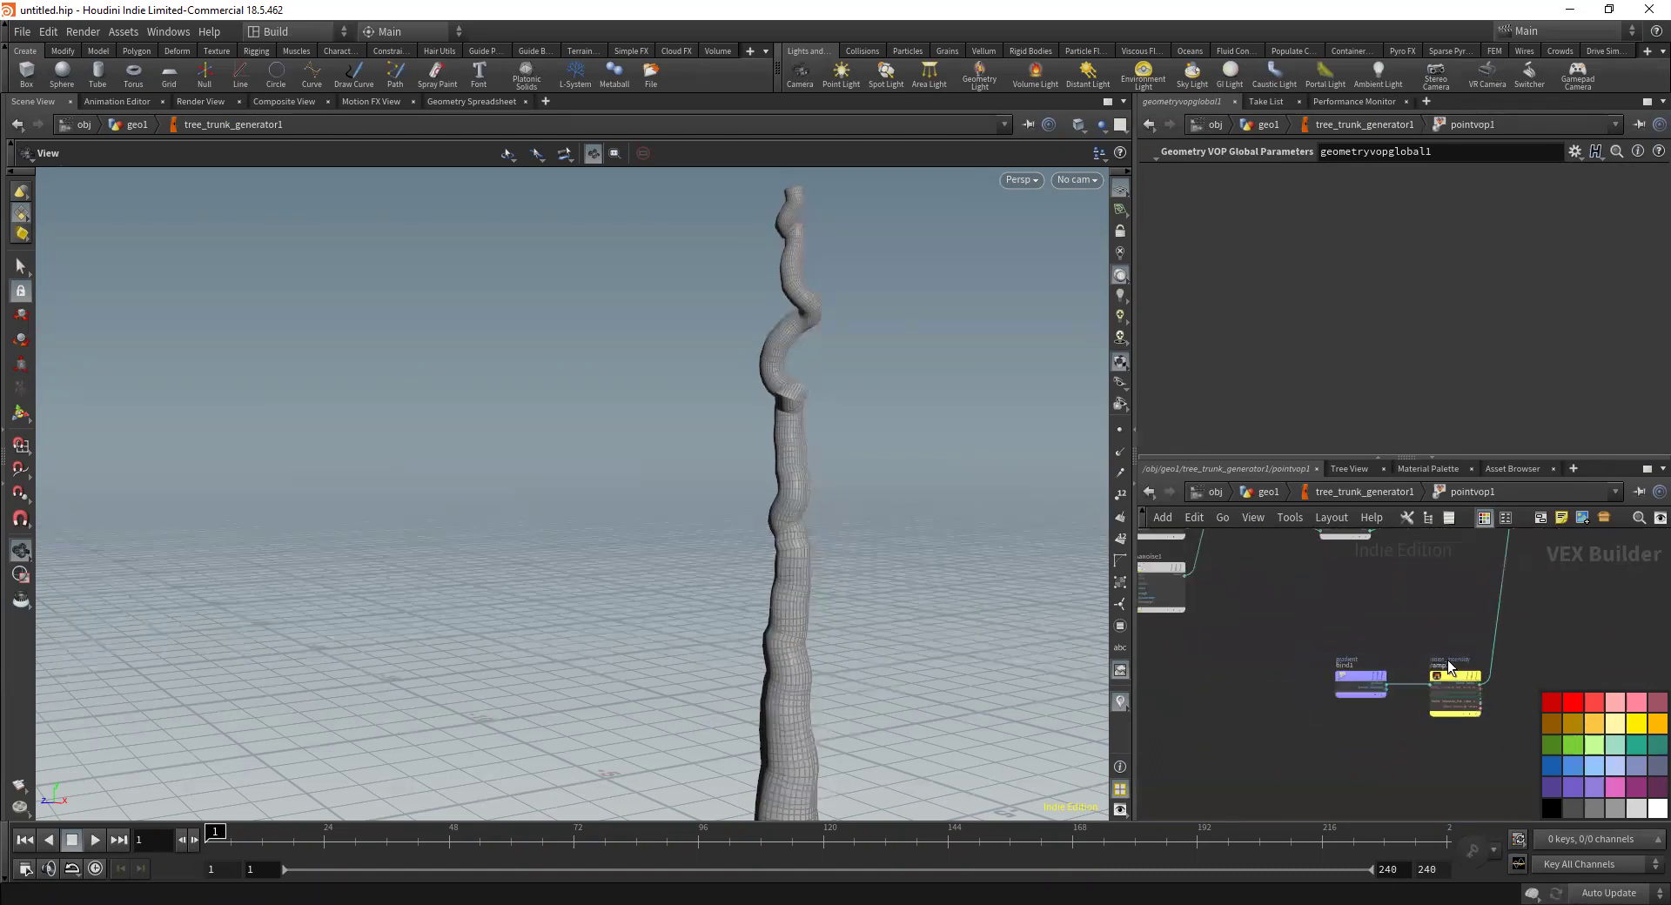
middle_click_drag(1462, 585, 1332, 769)
scroll(1321, 775, "down", 4)
middle_click_drag(1448, 707, 1438, 721)
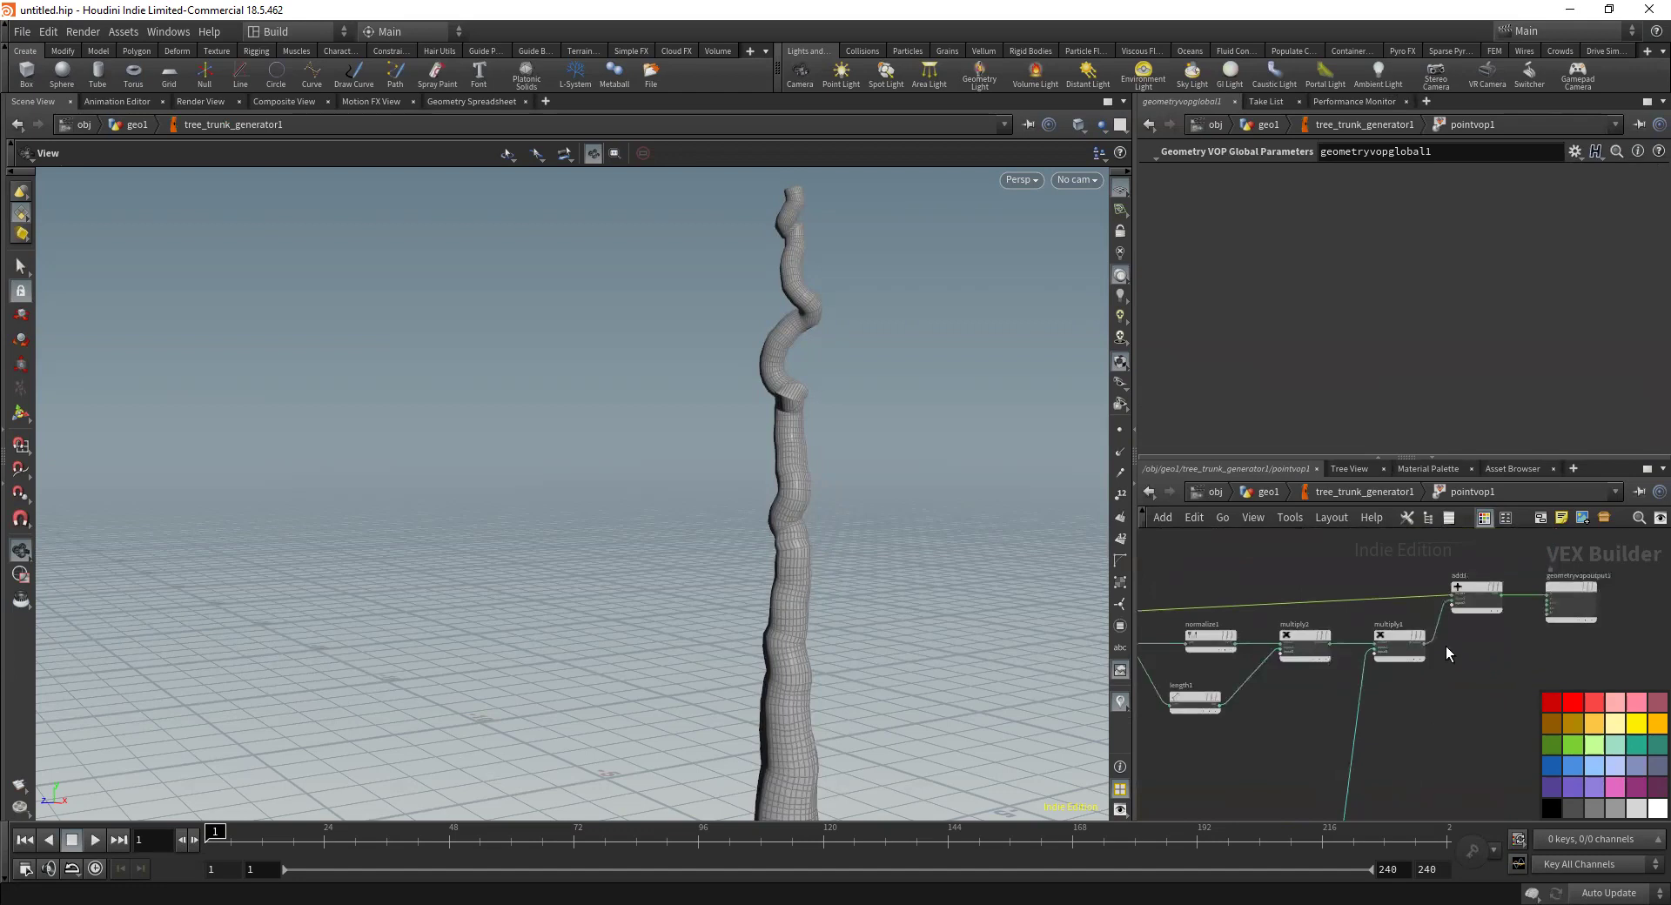
Trace pointvop1's network back from the output to the global P feeding the Curl Noise node
scroll(1452, 640, "up", 3)
middle_click_drag(1421, 633, 1606, 672)
scroll(1606, 671, "down", 3)
middle_click_drag(1259, 625, 1431, 601)
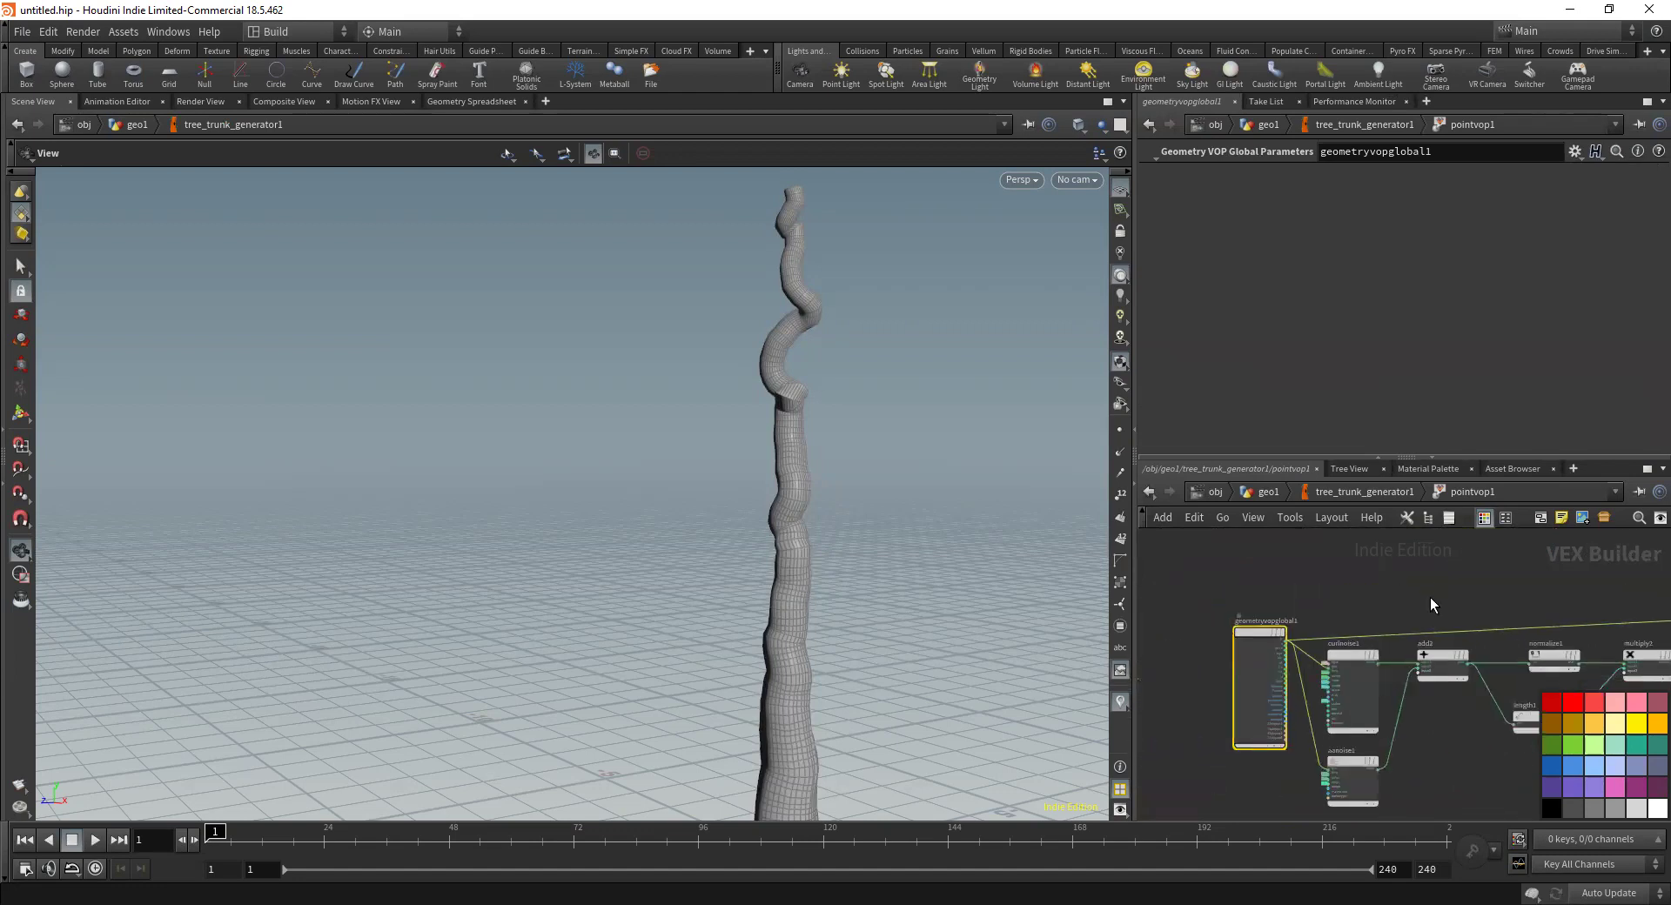
scroll(1290, 646, "up", 3)
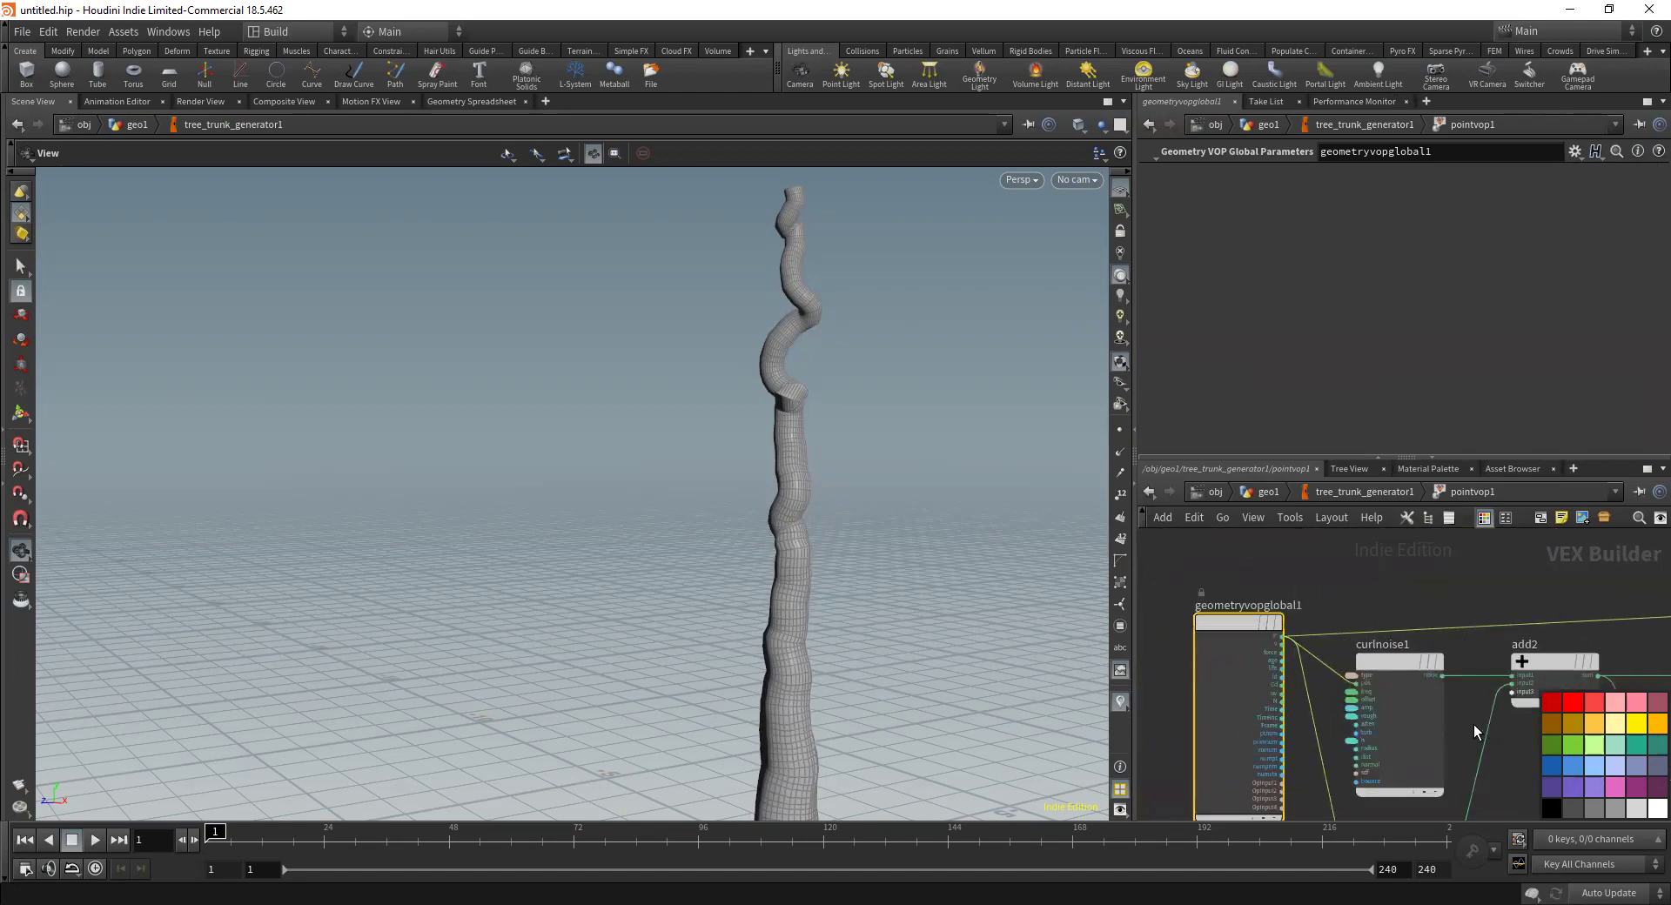
middle_click_drag(1475, 725, 1333, 656)
scroll(1333, 656, "down", 2)
Return to the network inside attribvop3 and delete its Turbulent Noise node
left_click(1313, 493)
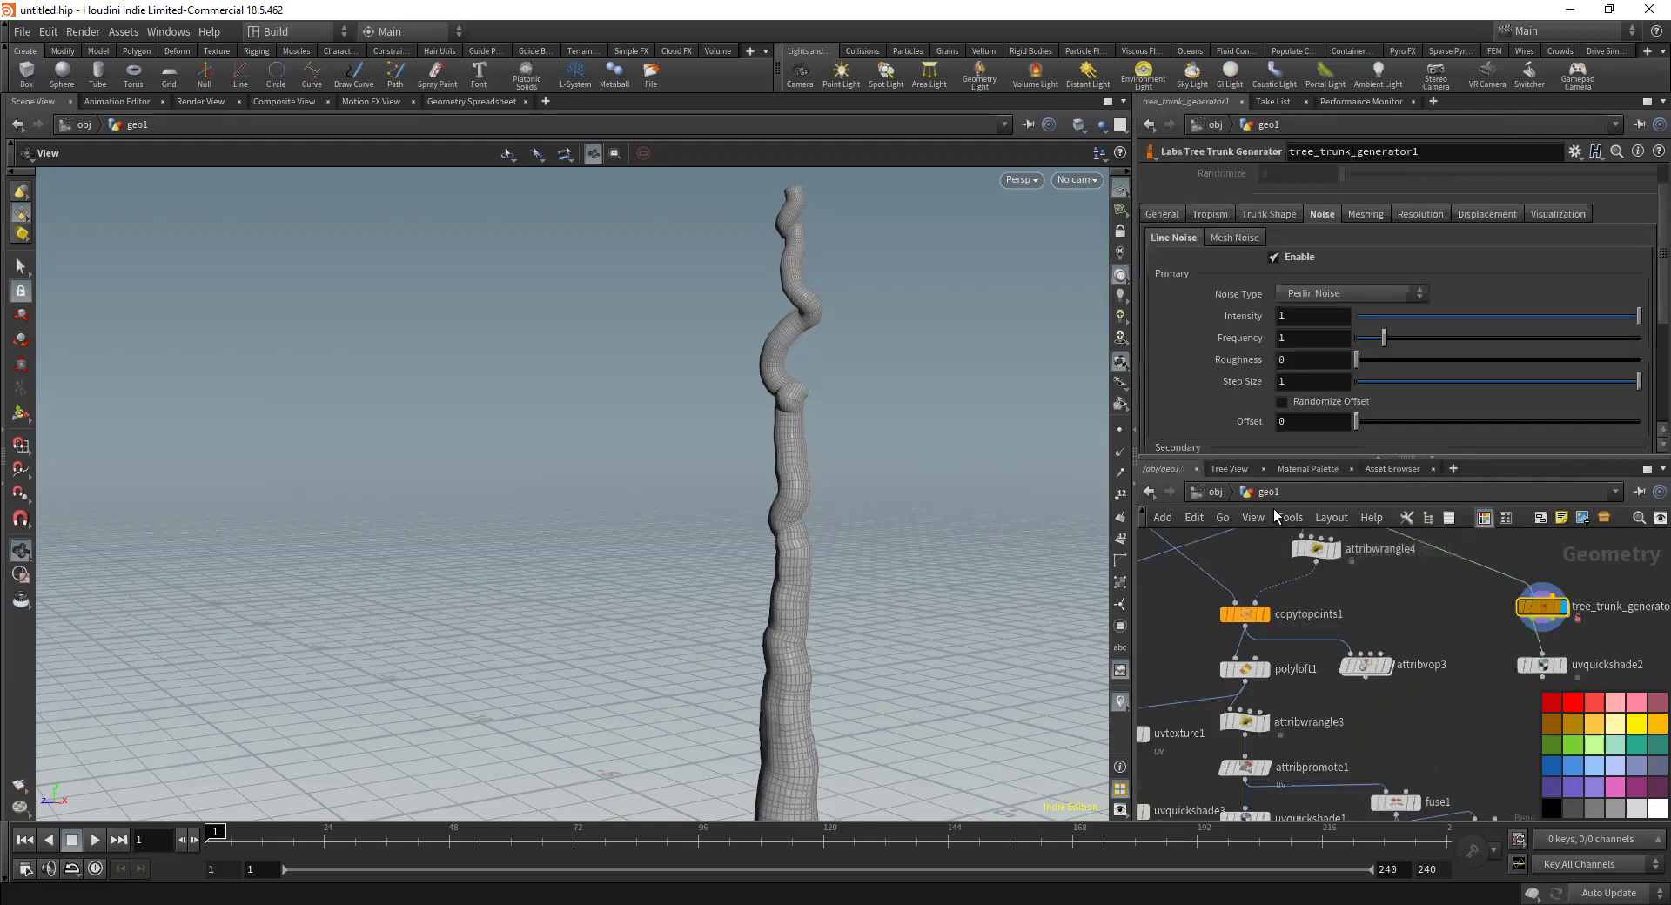
double_click(1351, 643)
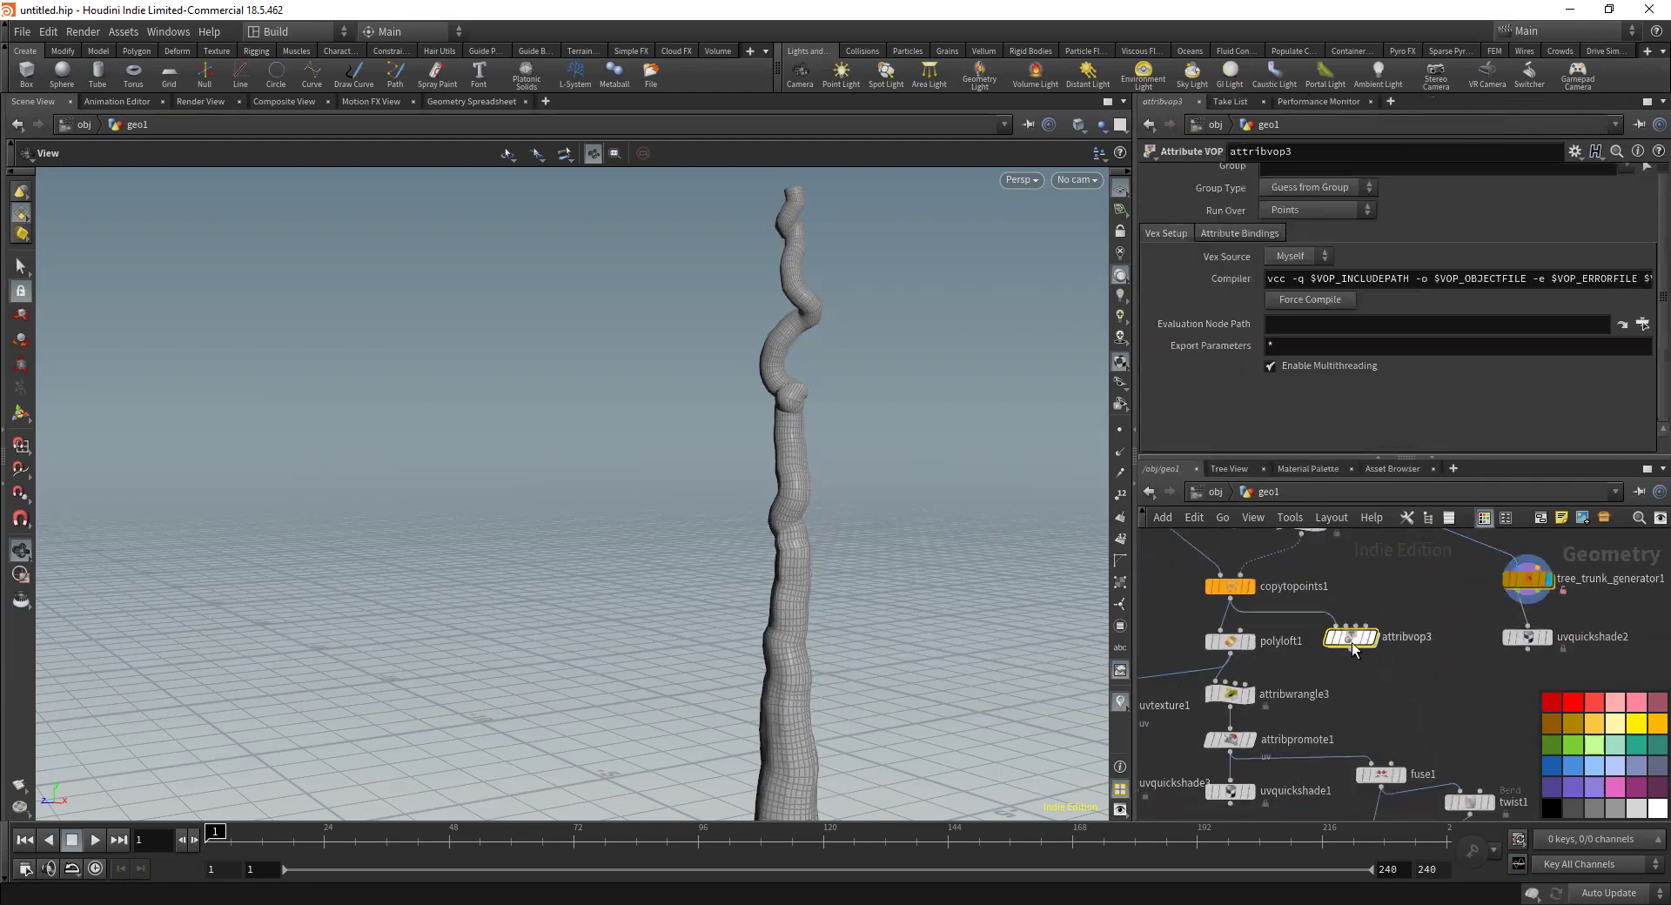
scroll(1383, 685, "down", 3)
scroll(1393, 692, "up", 1)
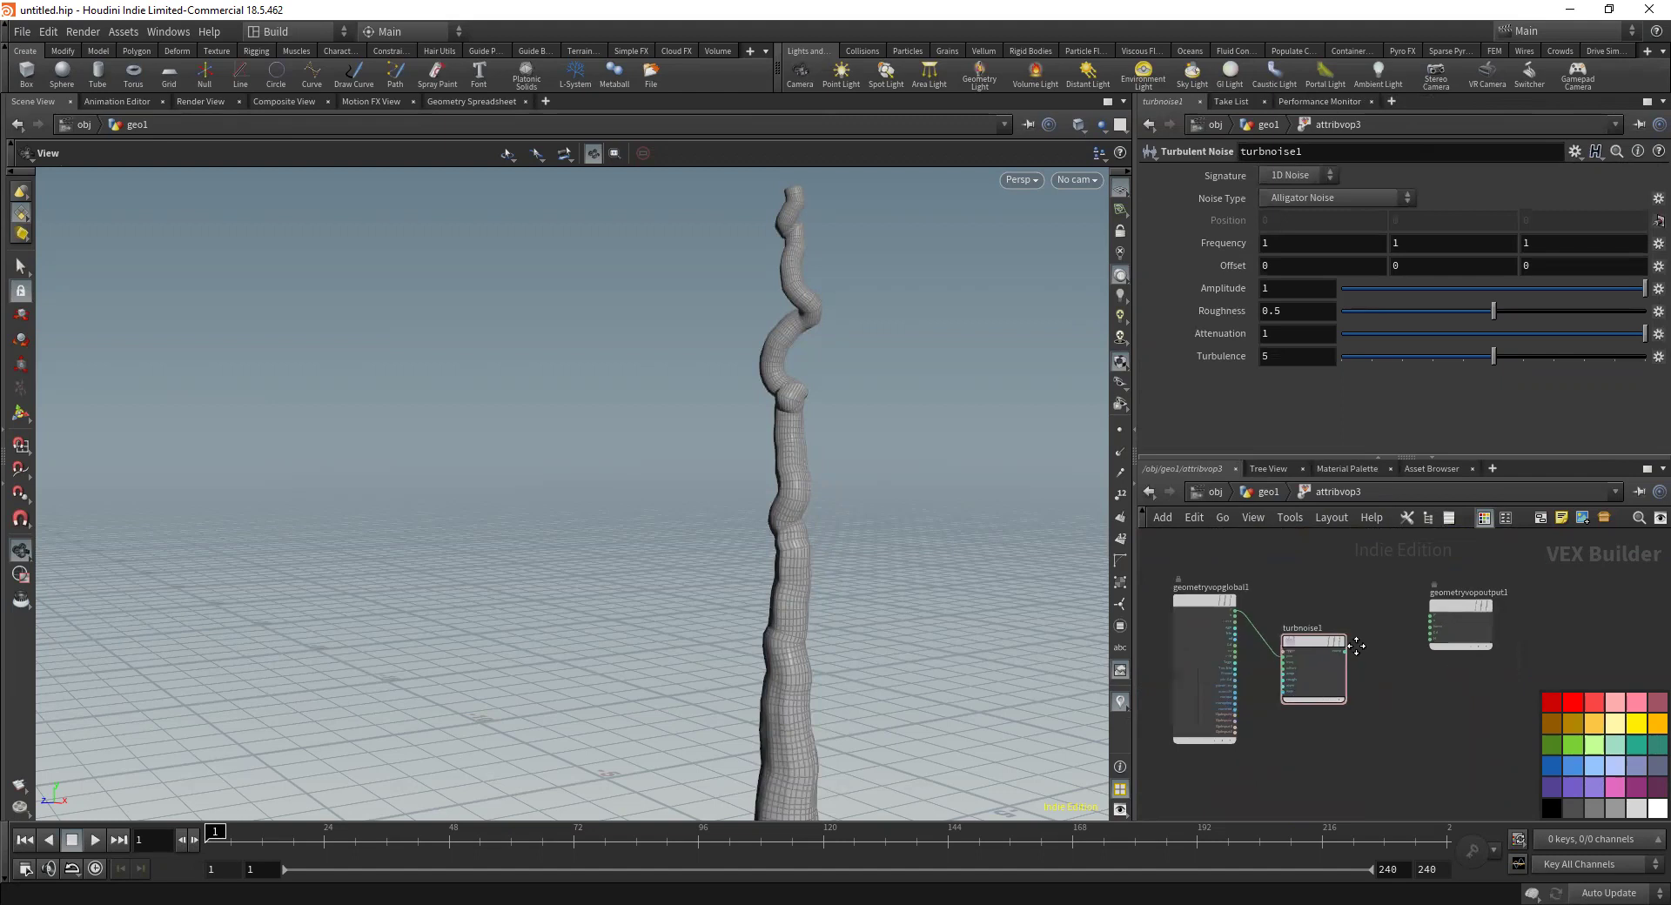
Add a Curl Noise node beside the geometry globals and wire the global P output into its freq input
key("Tab")
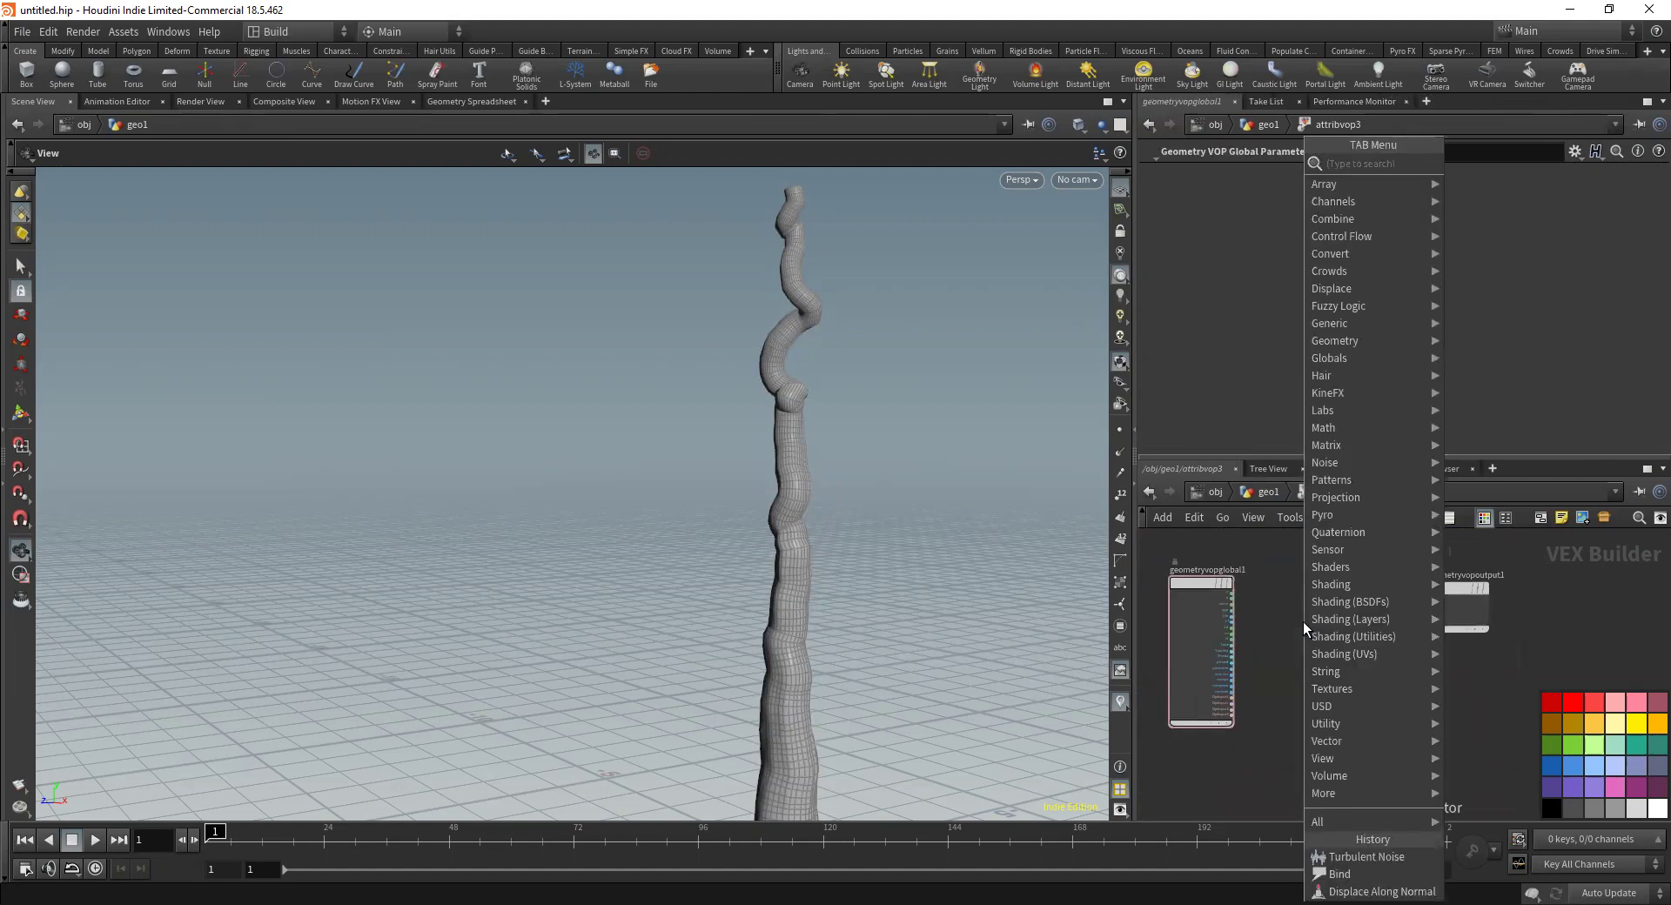
type("c")
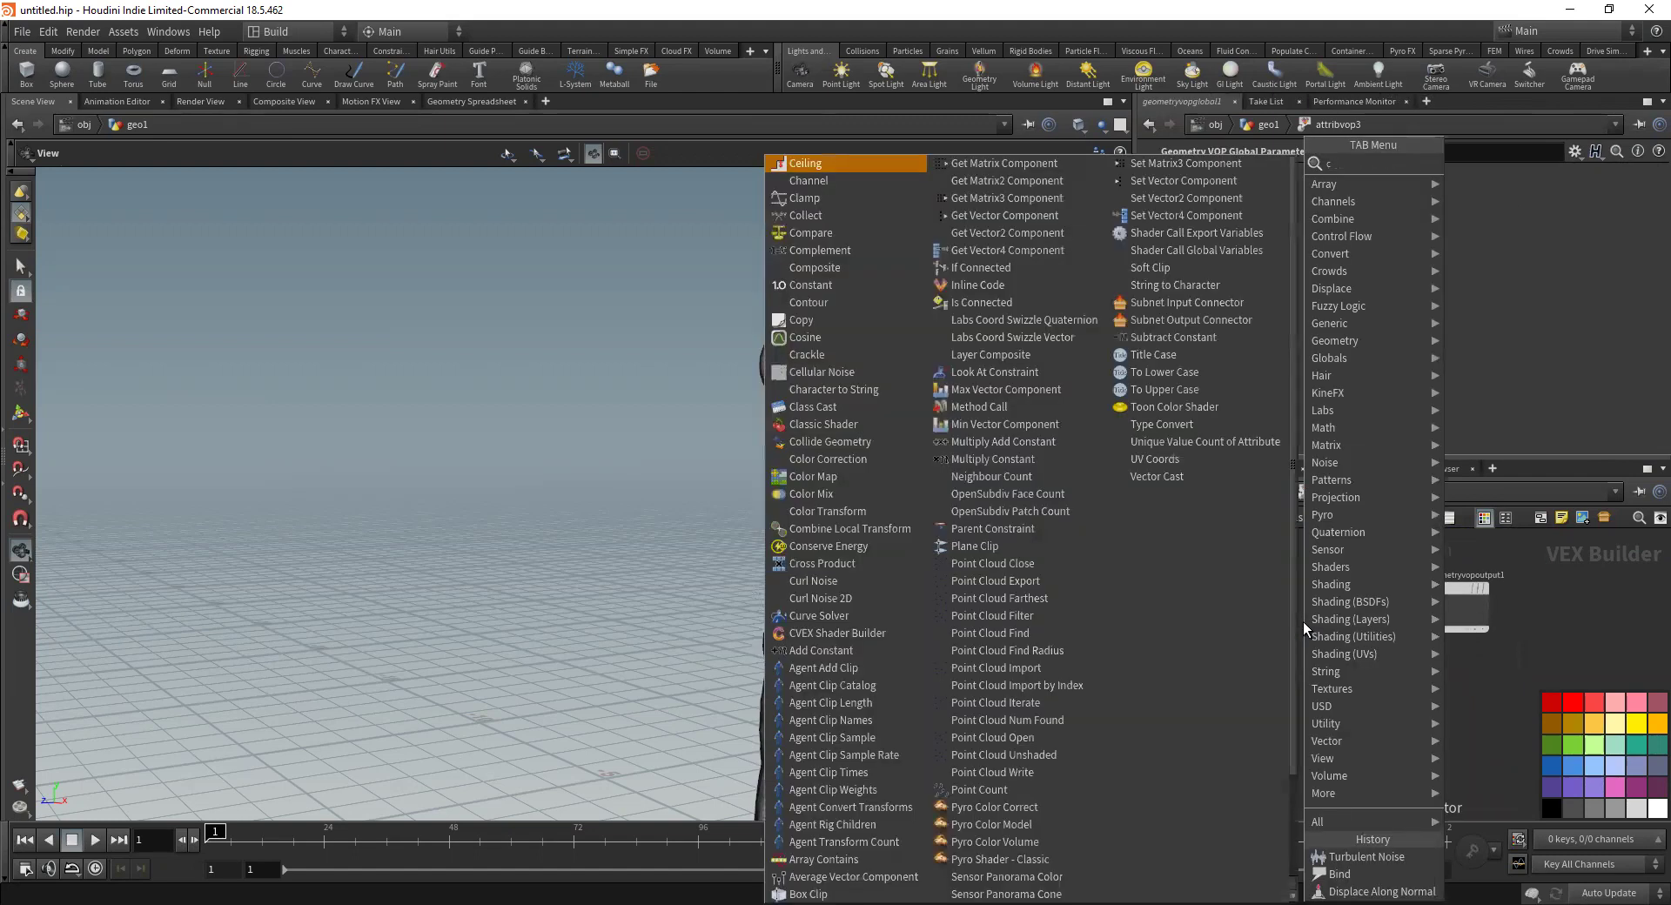
type("url")
key("Return")
key("Return")
left_click(1184, 573)
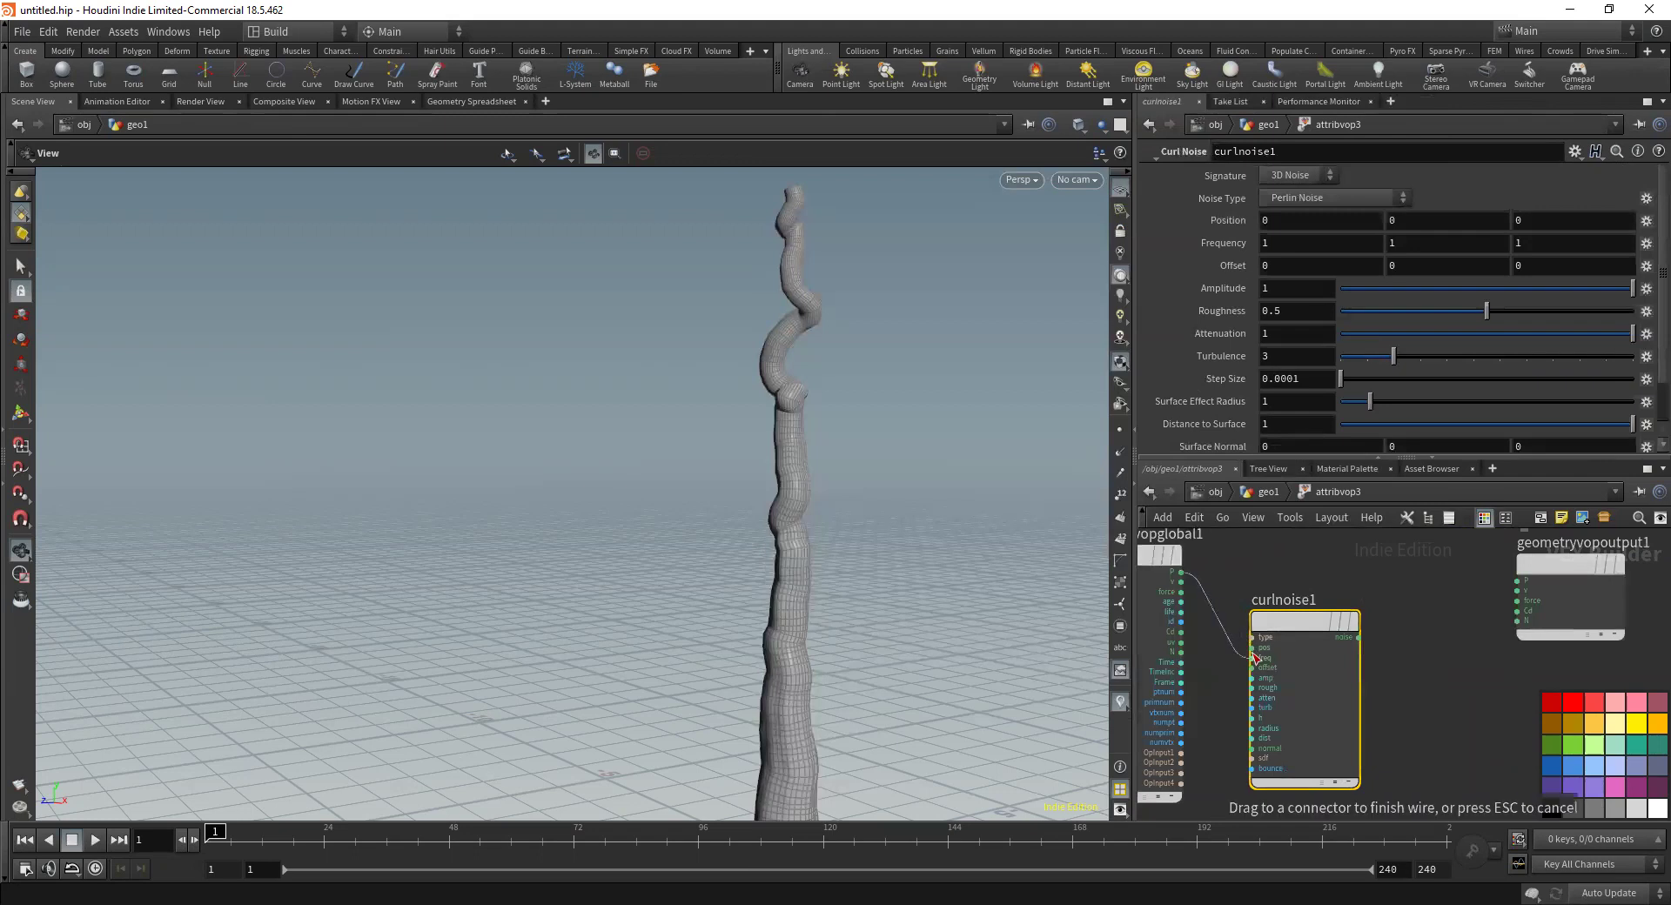
Place an Add node before the geometry output and wire the global P and the Curl Noise output into it
key("Tab")
type("a")
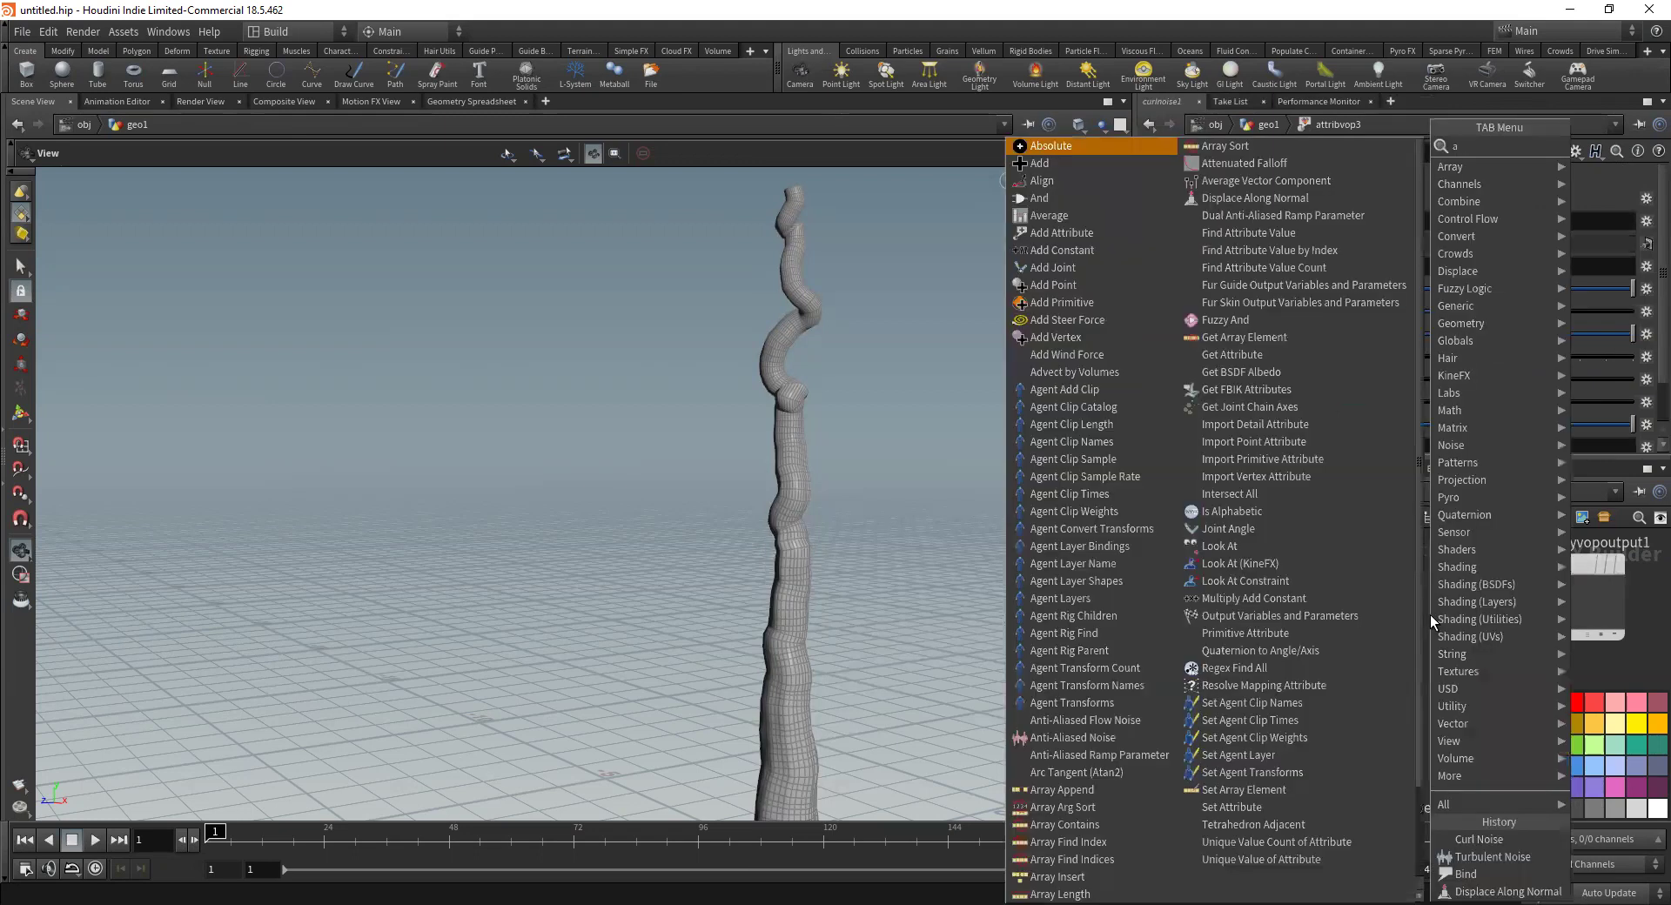
type("dd")
key("Return")
key("Return")
left_click(1181, 572)
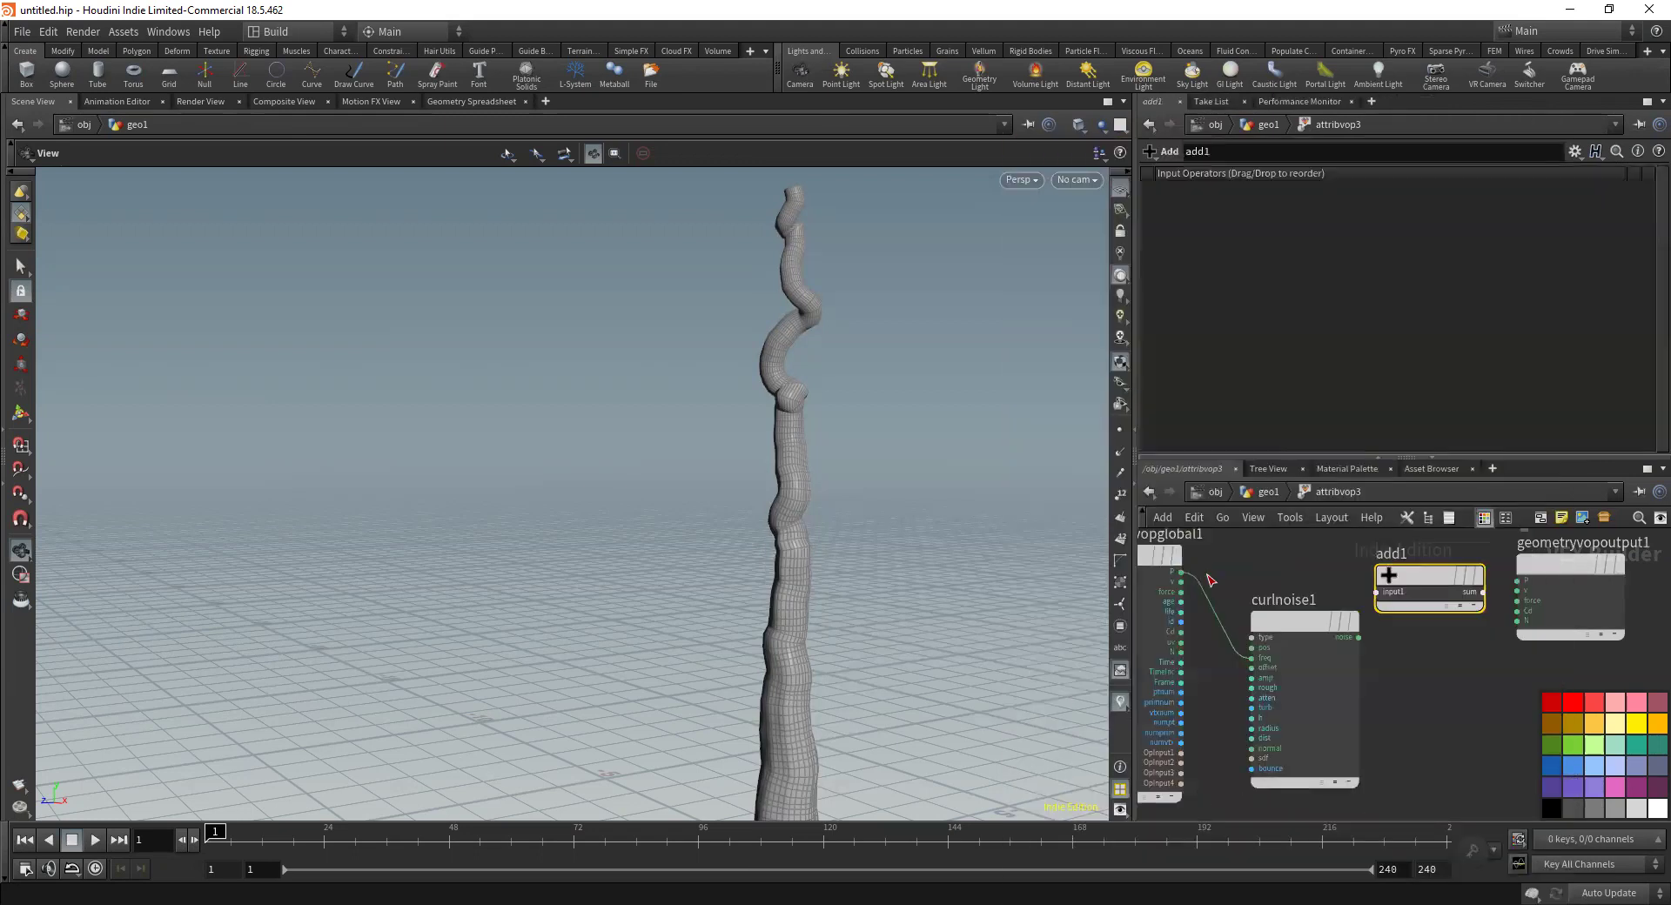
left_click(1375, 592)
left_click(1376, 601)
left_click(1358, 638)
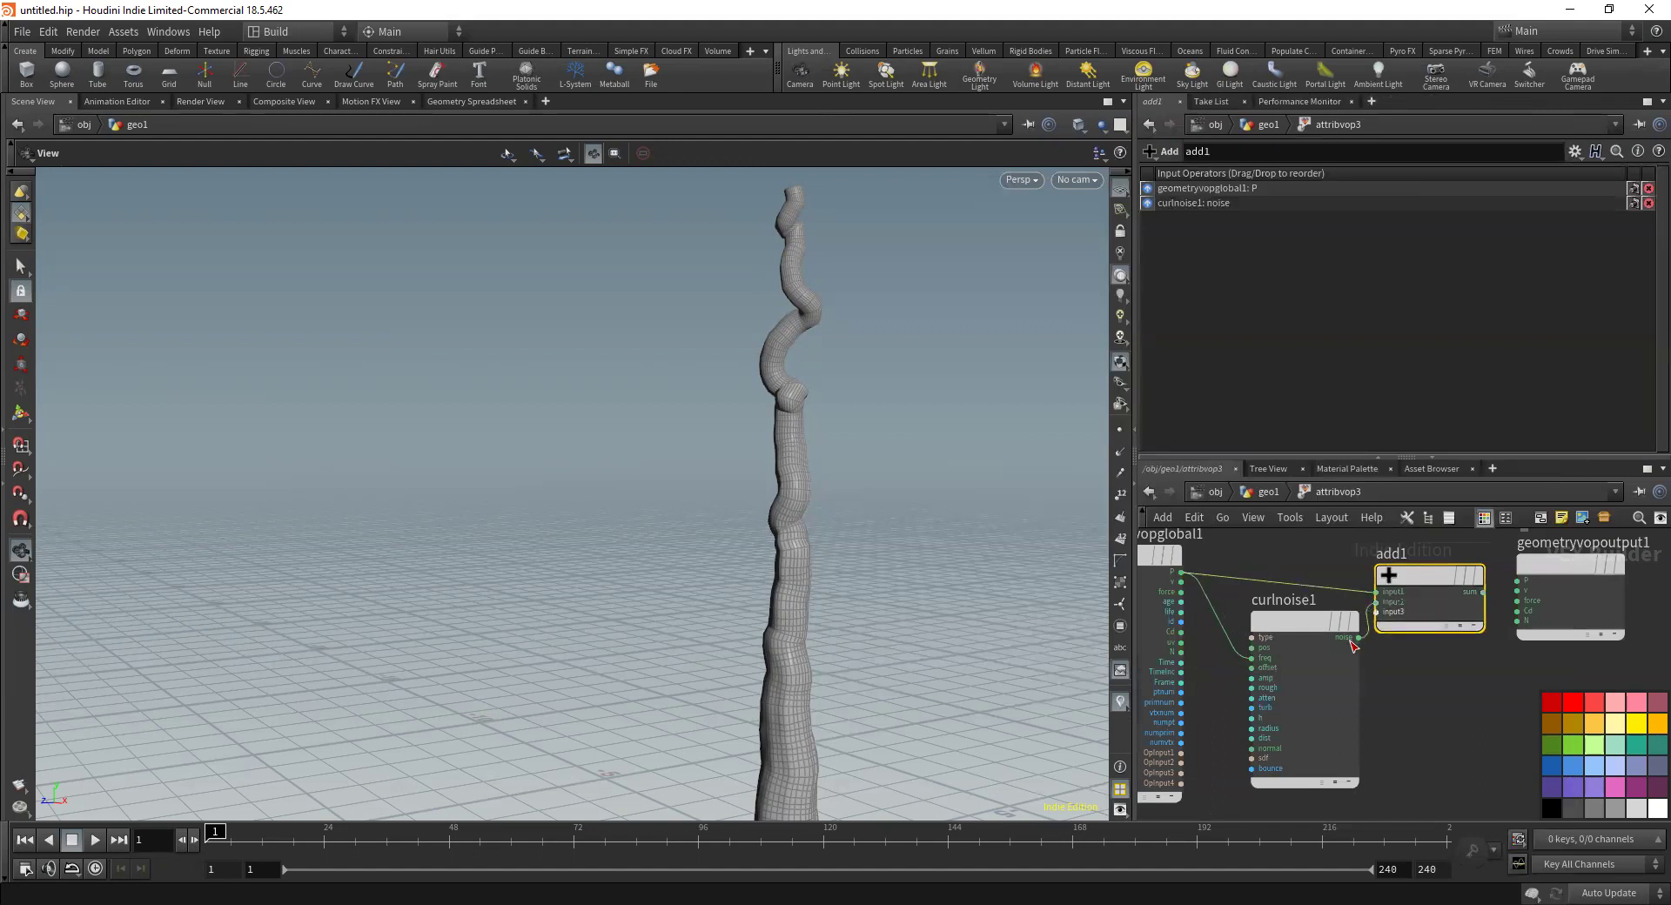
Wire the Add node's sum into the P input of the geometry output and return to geo1
left_click(1483, 592)
left_click(1518, 581)
left_click(1267, 492)
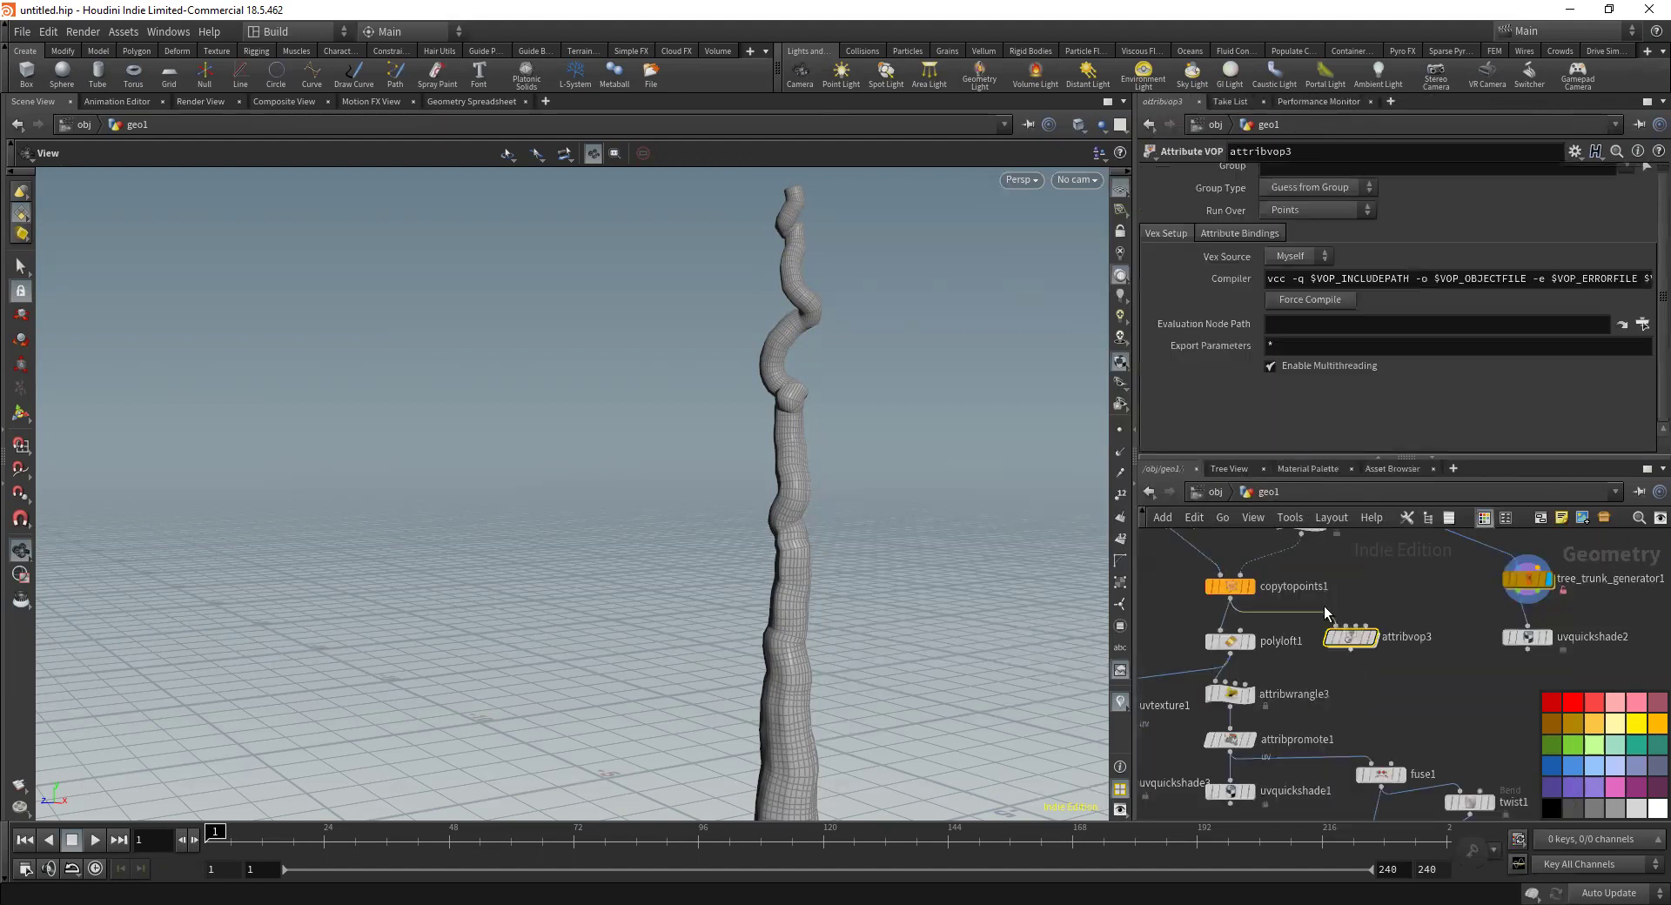
Feed attribvop3 from the output of attribwrangle4 in place of copytopoints1 and display attribvop3
left_click(1249, 585)
middle_click_drag(1363, 566, 1340, 645)
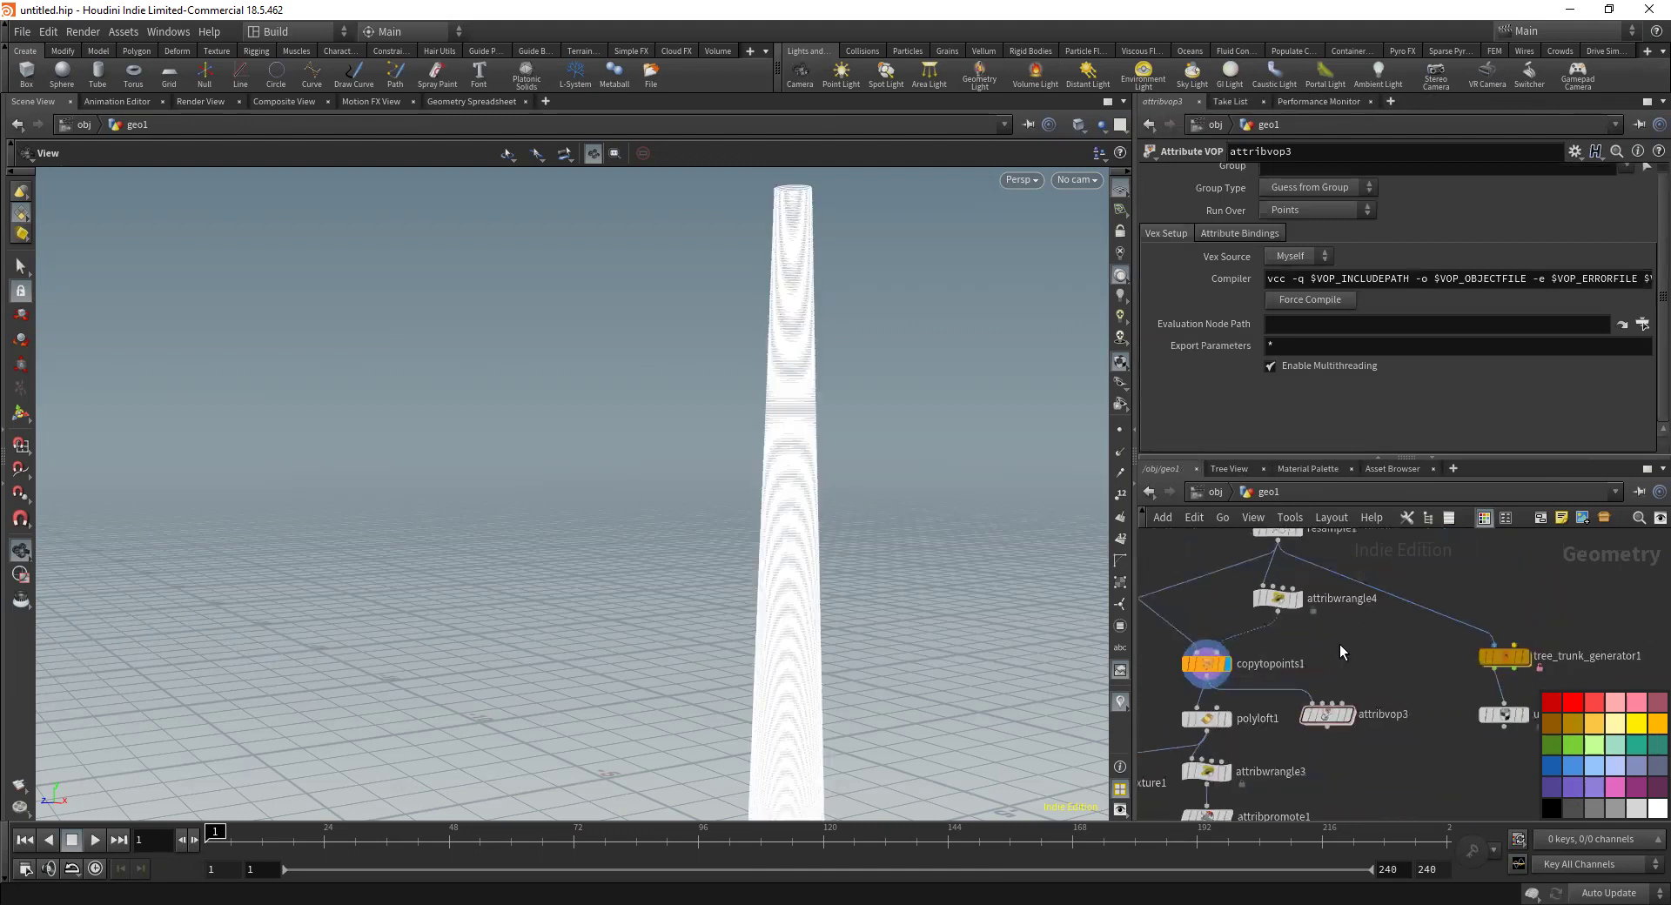
left_click(1277, 612)
left_click(1316, 704)
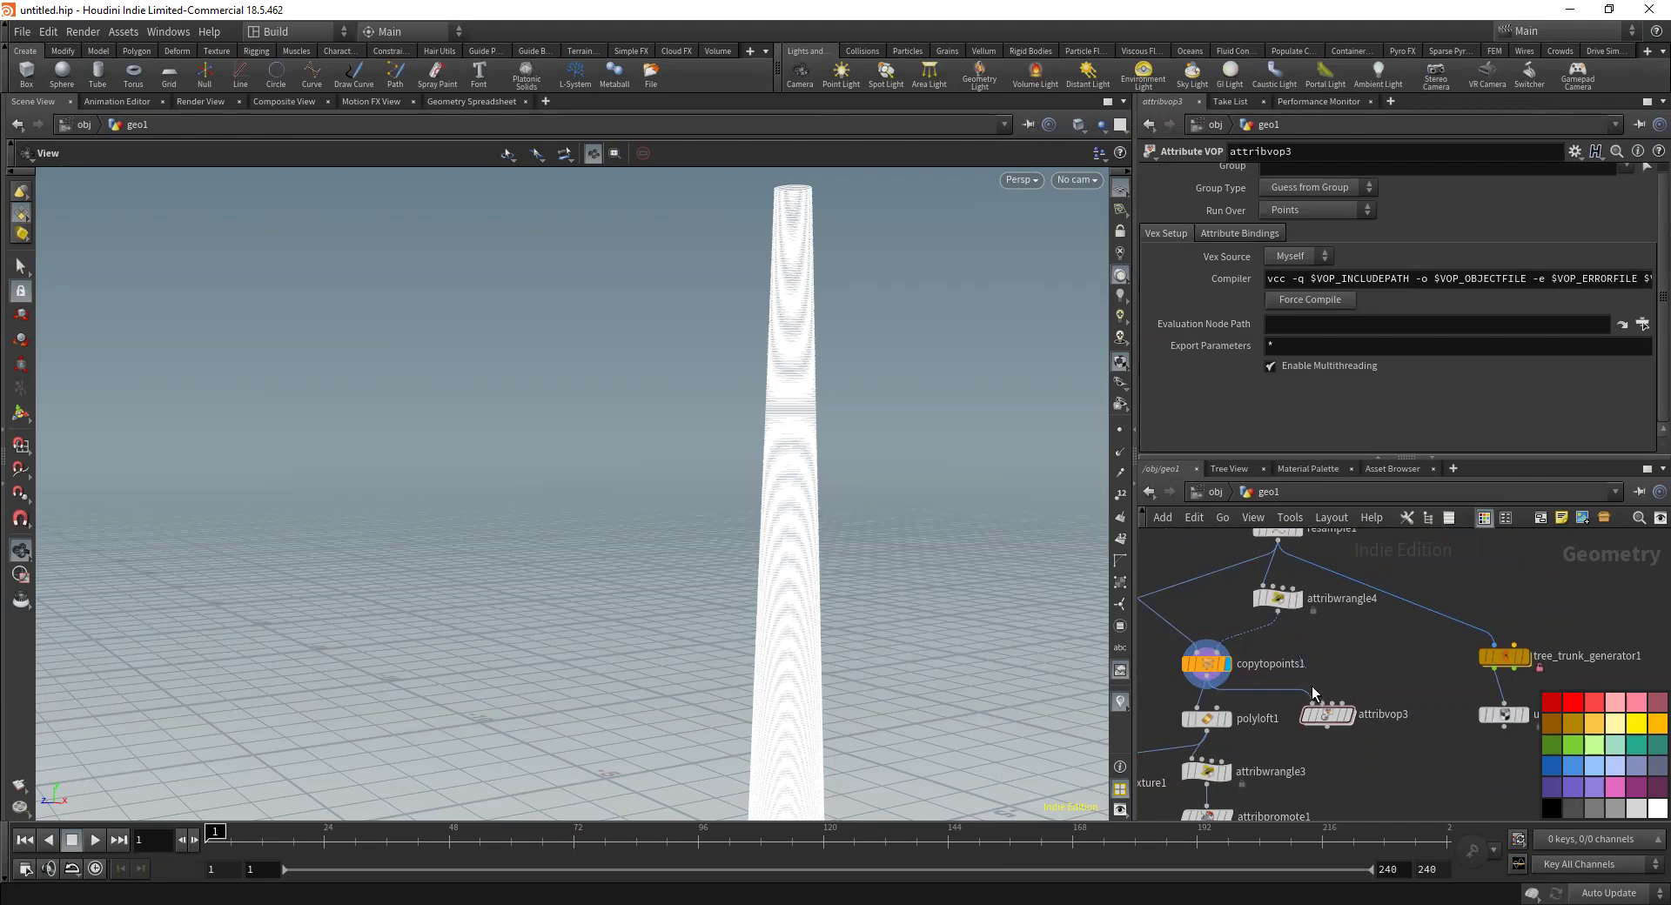
left_click(1350, 714)
left_click_drag(1328, 714, 1328, 676)
left_click_drag(795, 563, 810, 488)
middle_click_drag(1306, 628, 1294, 648)
mouse_move(1257, 554)
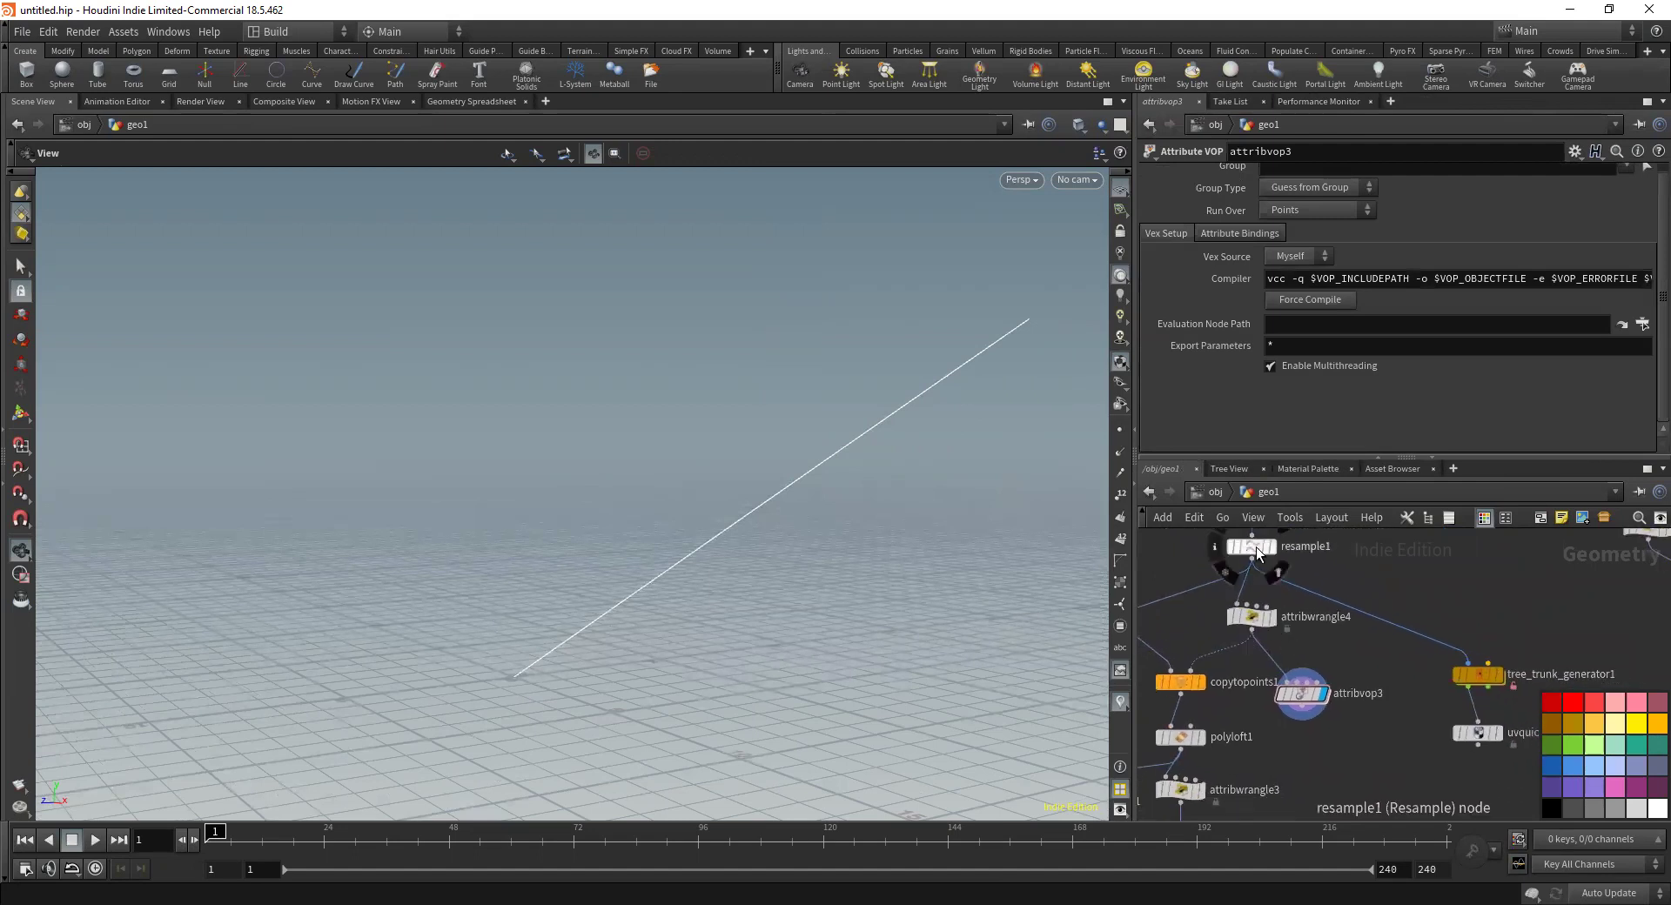
Inside attribvop3, move the global P connection from the Curl Noise's freq input to pos and set its amplitude to 0.155
double_click(1303, 693)
middle_click_drag(1404, 697, 1396, 698)
left_click(1245, 669)
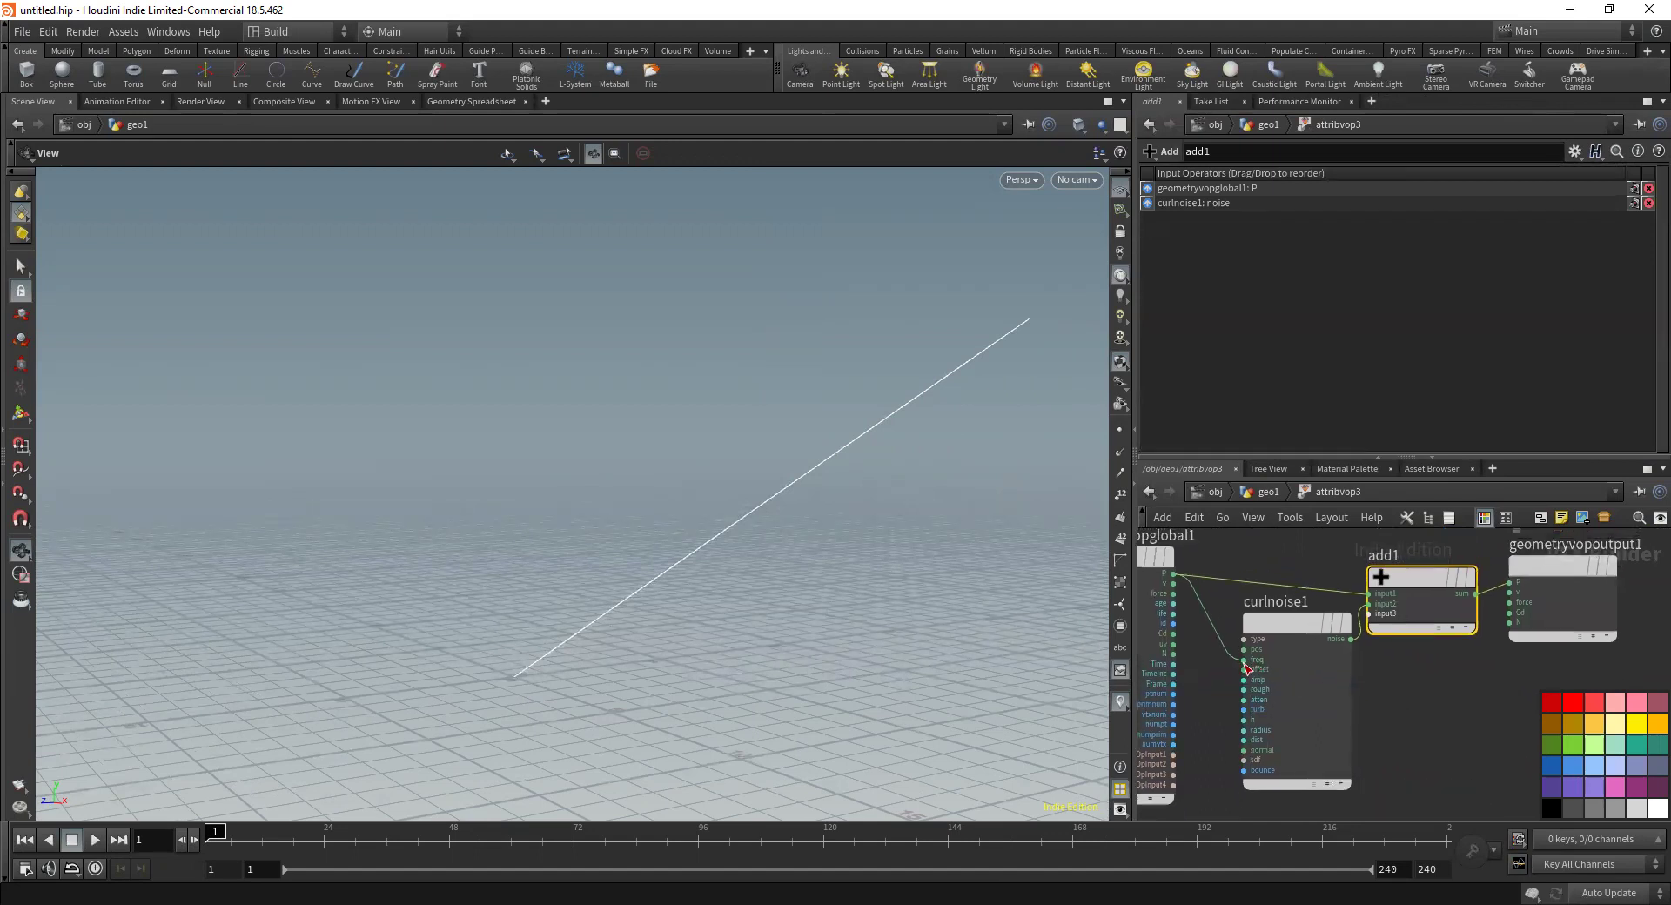
left_click(1210, 683)
left_click_drag(1244, 660, 1247, 693)
left_click_drag(1174, 575, 1233, 651)
left_click(1255, 620)
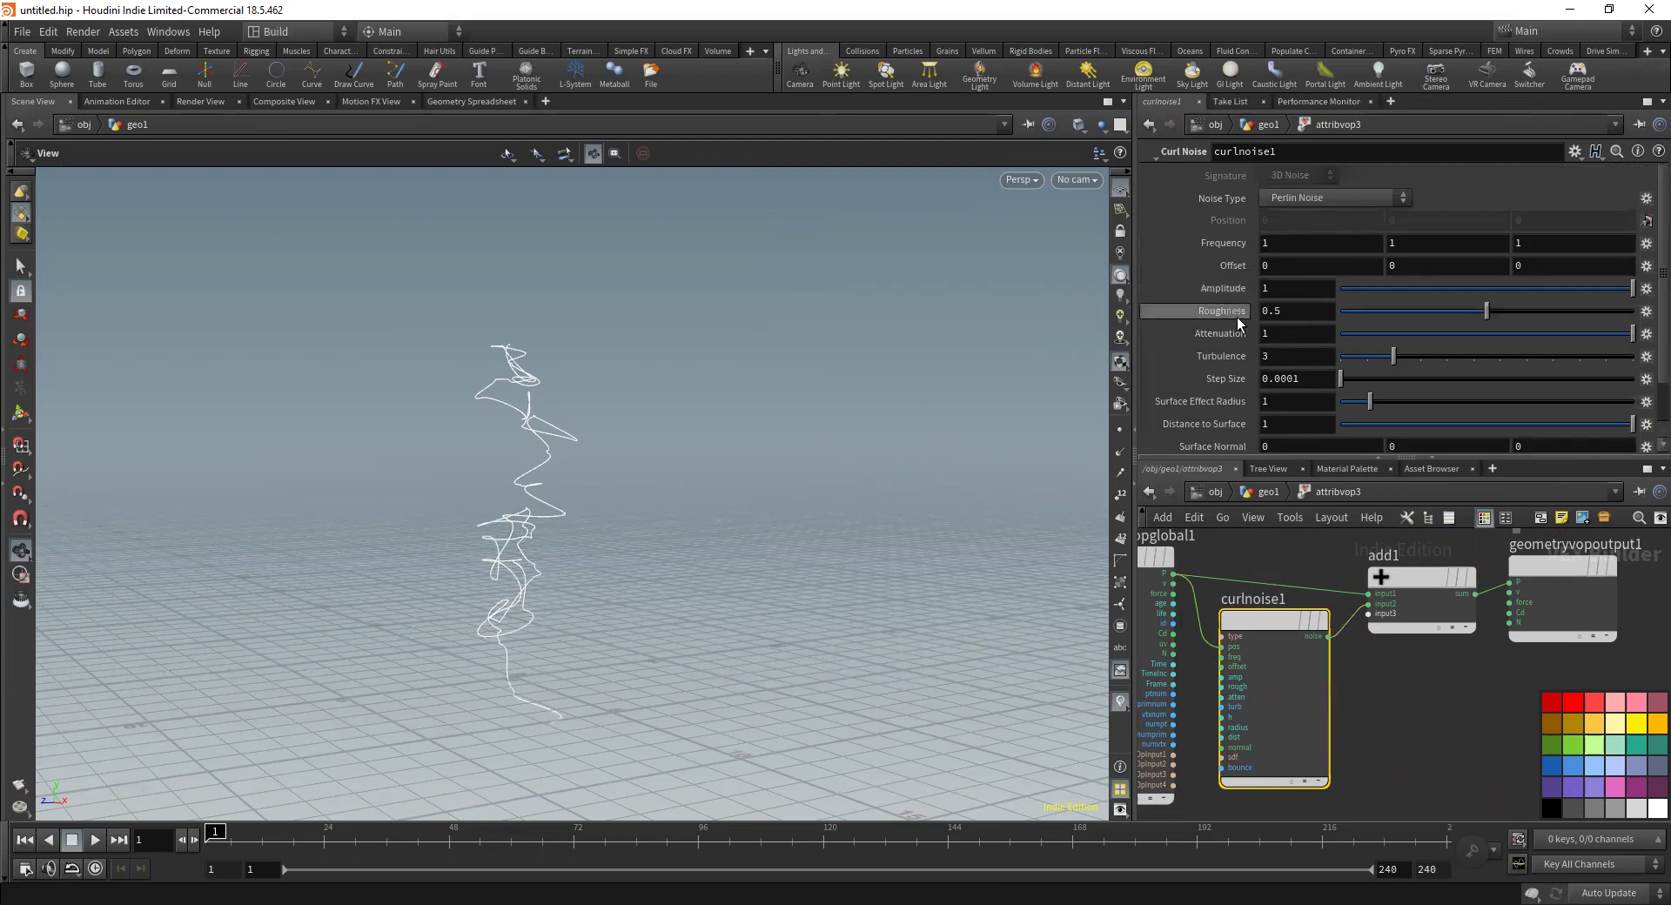
left_click_drag(1606, 292, 1509, 294)
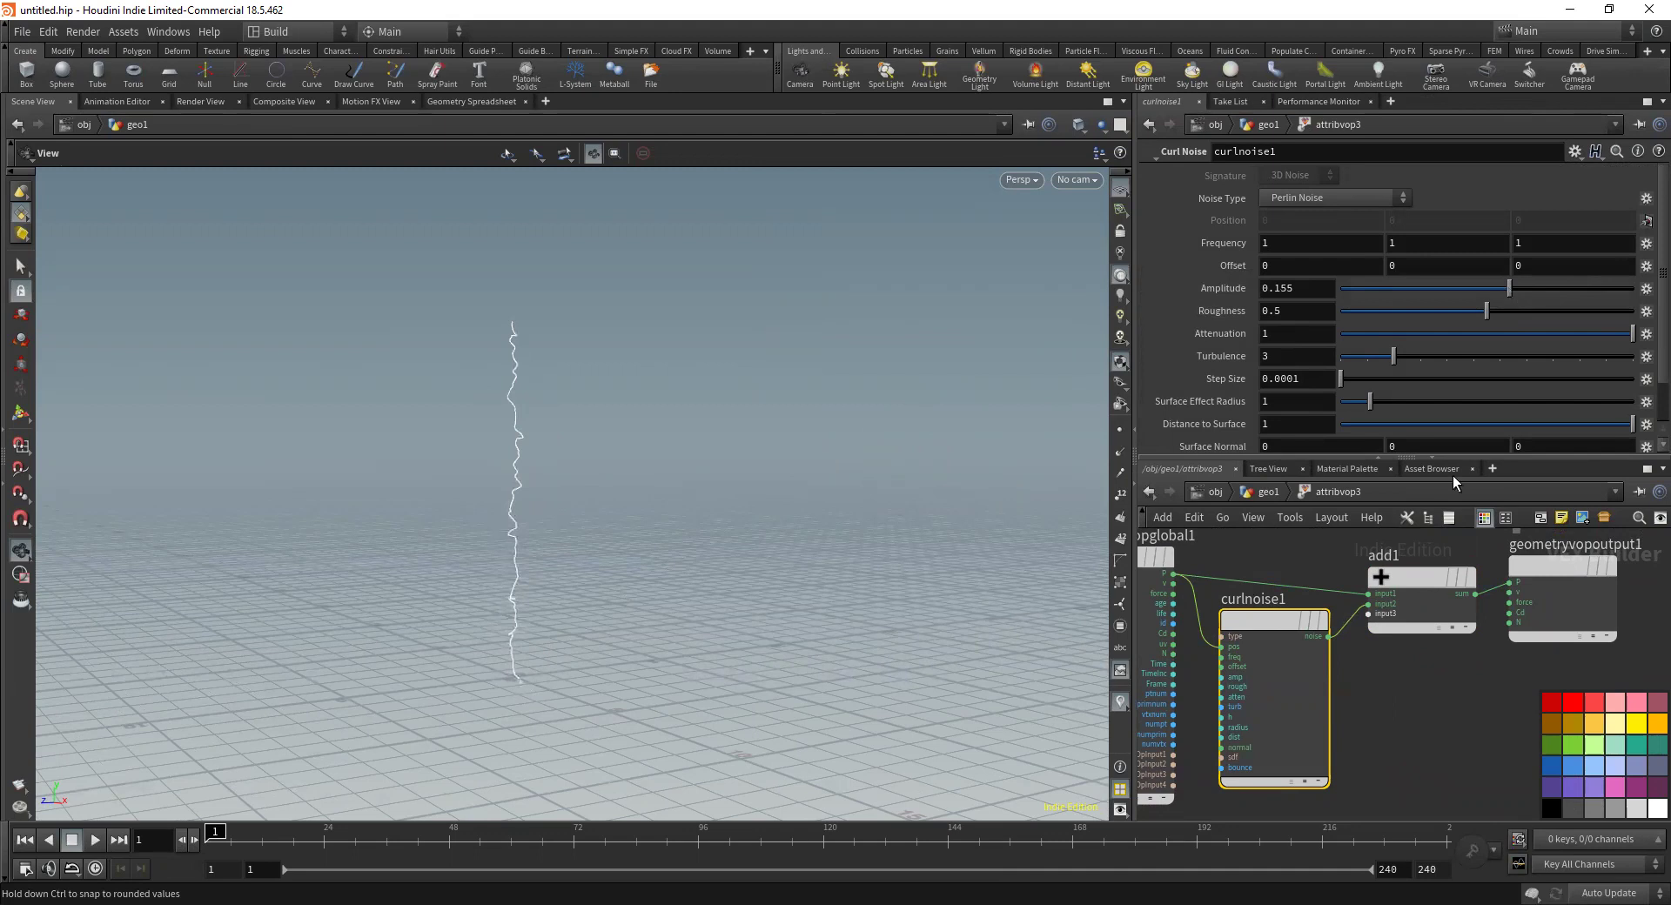
Add a Ramp Parameter node below the Curl Noise and Add nodes
scroll(1346, 627, "down", 5)
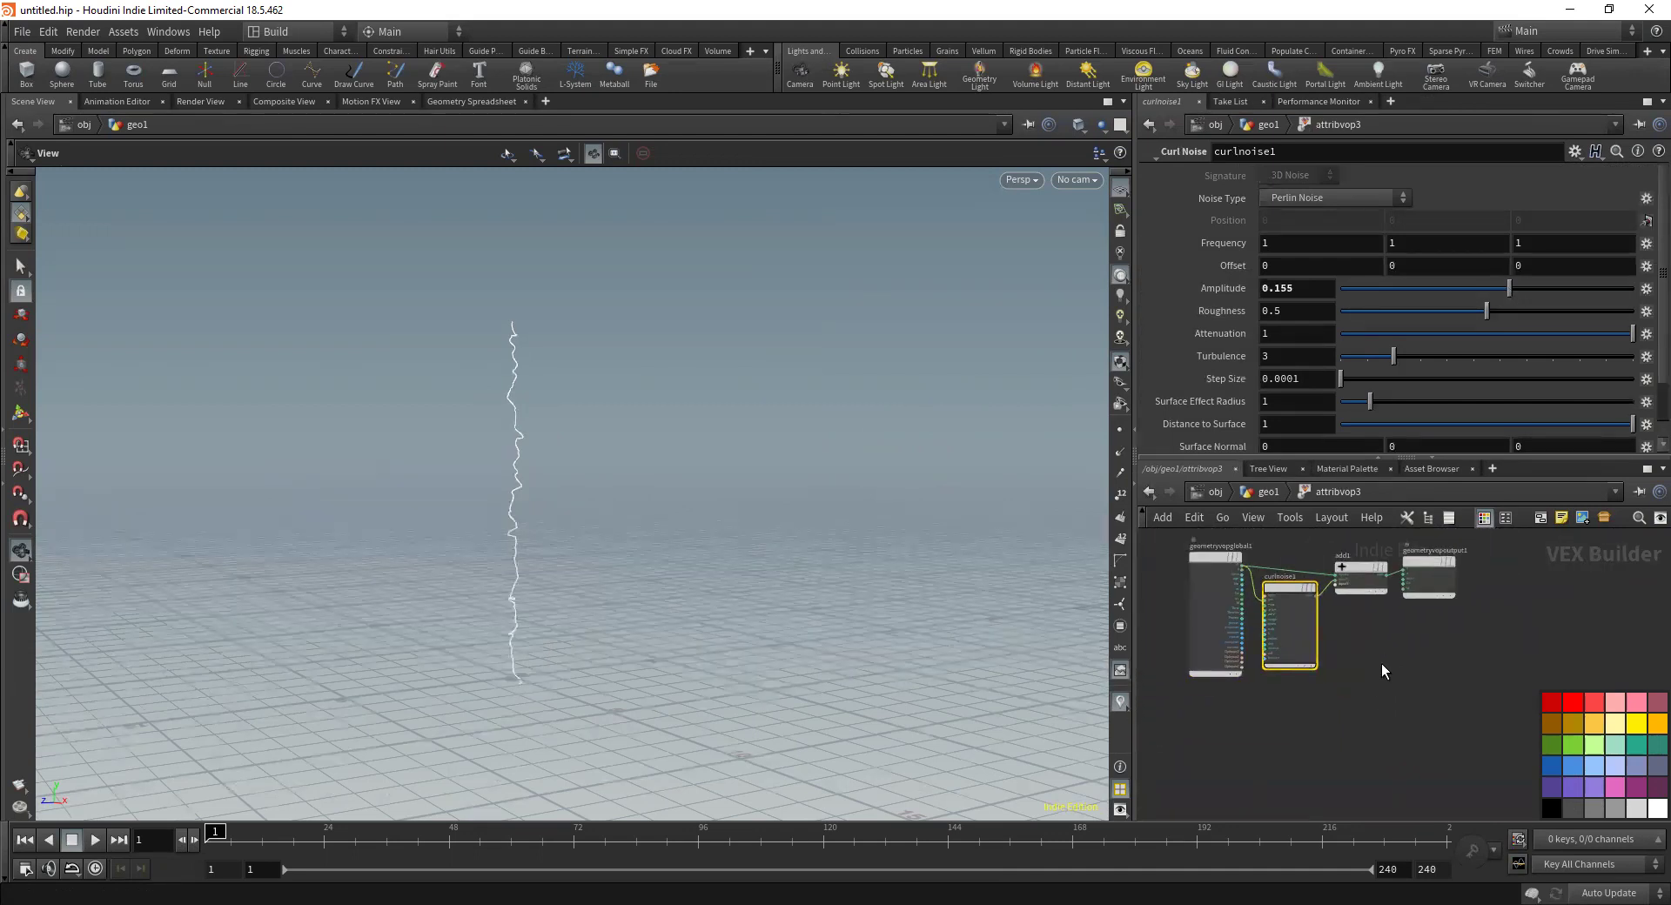
key("Tab")
type("r")
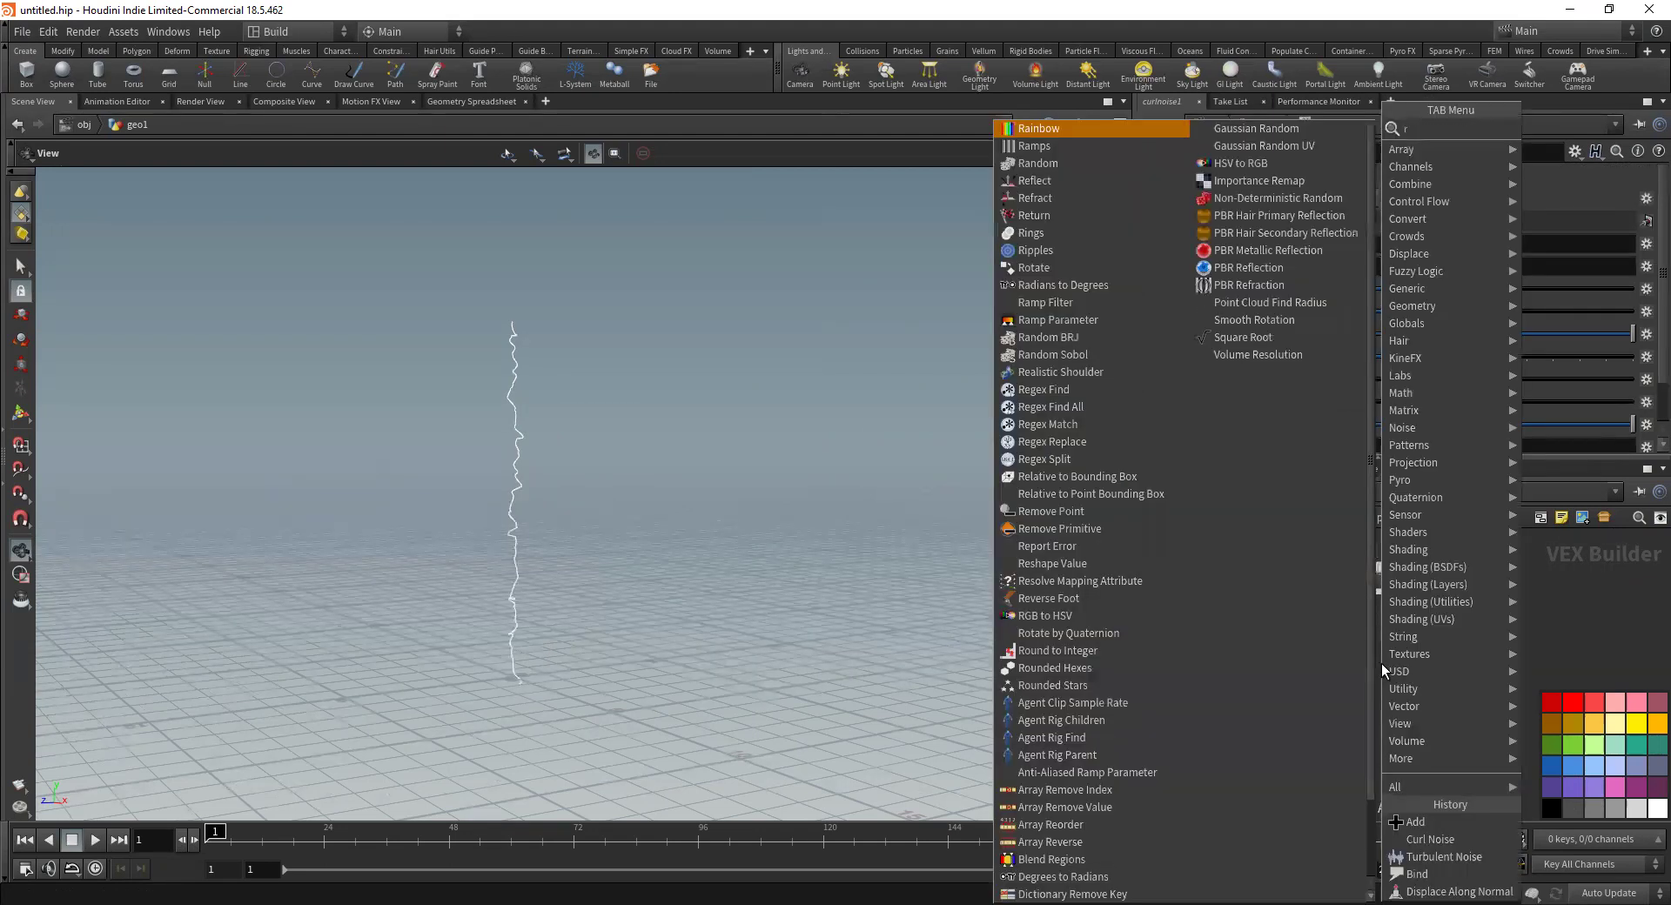
type("amp p")
key("Return")
key("Return")
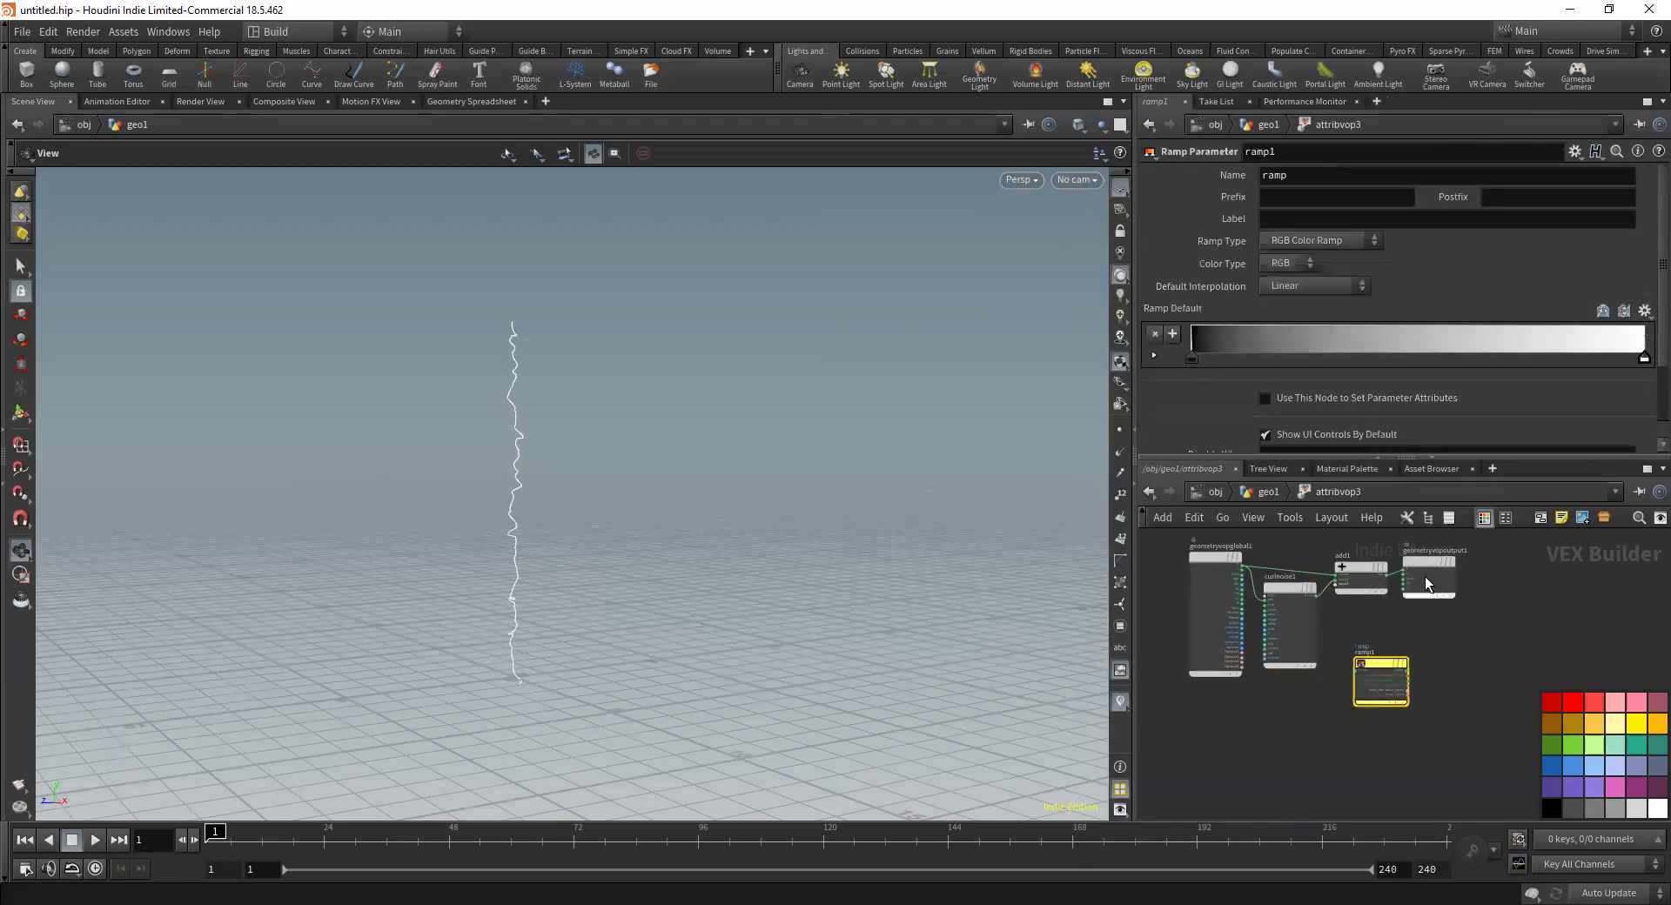
Space out the Add and output nodes and insert a Multiply node between the Curl Noise and the Add node
left_click_drag(1424, 575, 1568, 573)
left_click_drag(1360, 571, 1478, 568)
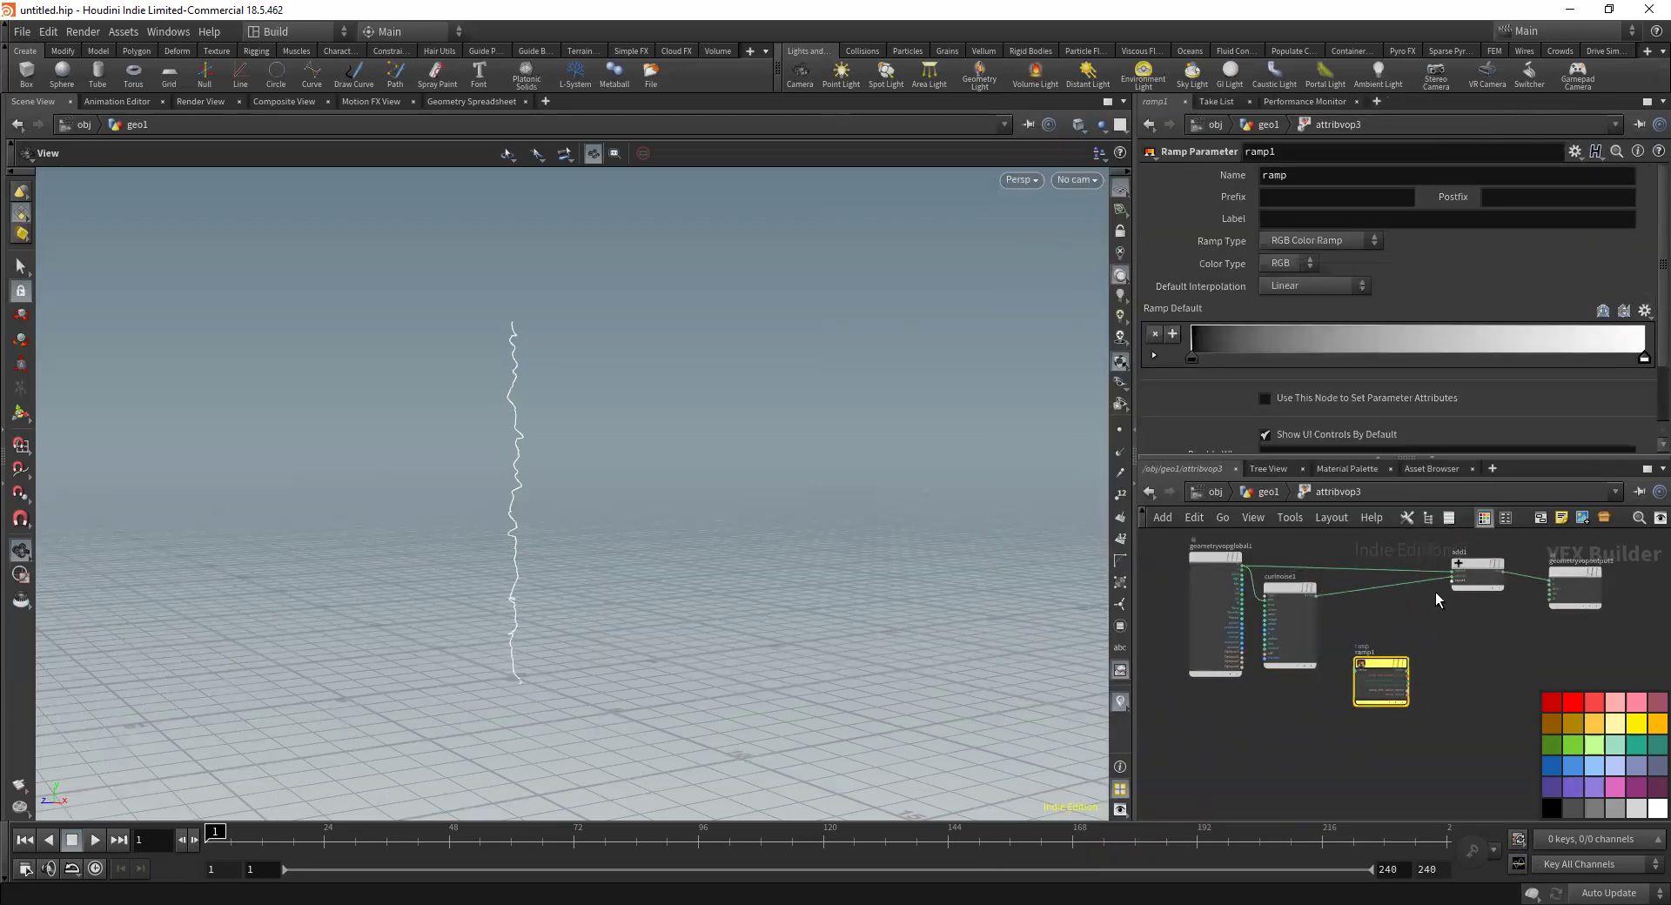
key("Tab")
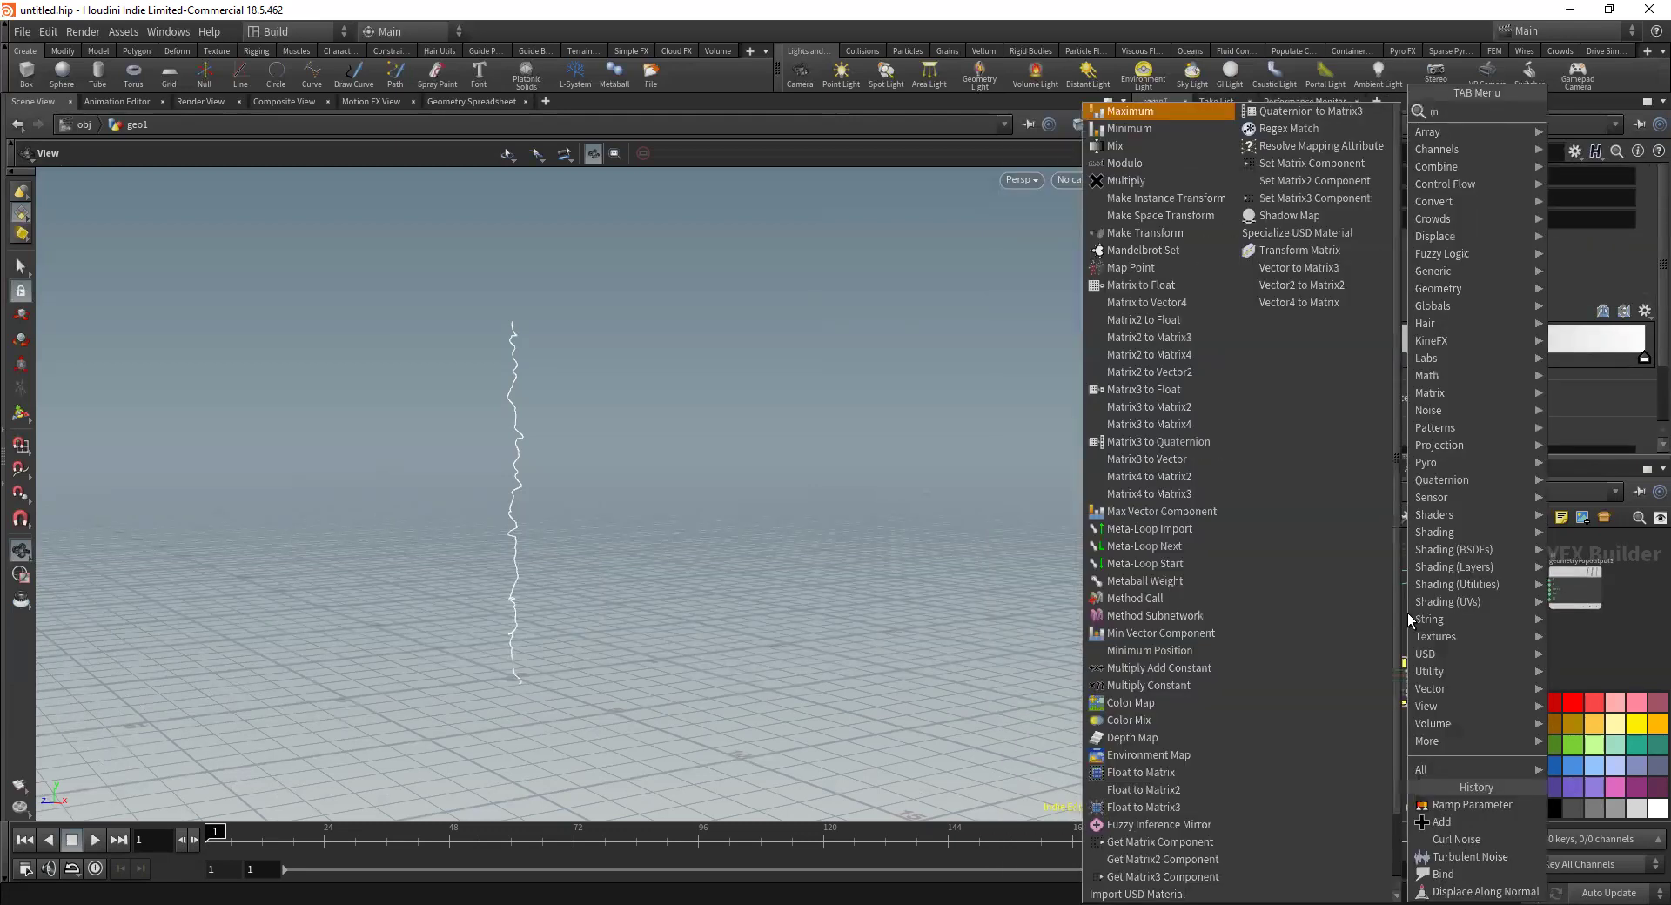
type("ul")
key("Return")
key("Return")
left_click_drag(1318, 597, 1410, 587)
middle_click_drag(1288, 726, 1320, 712)
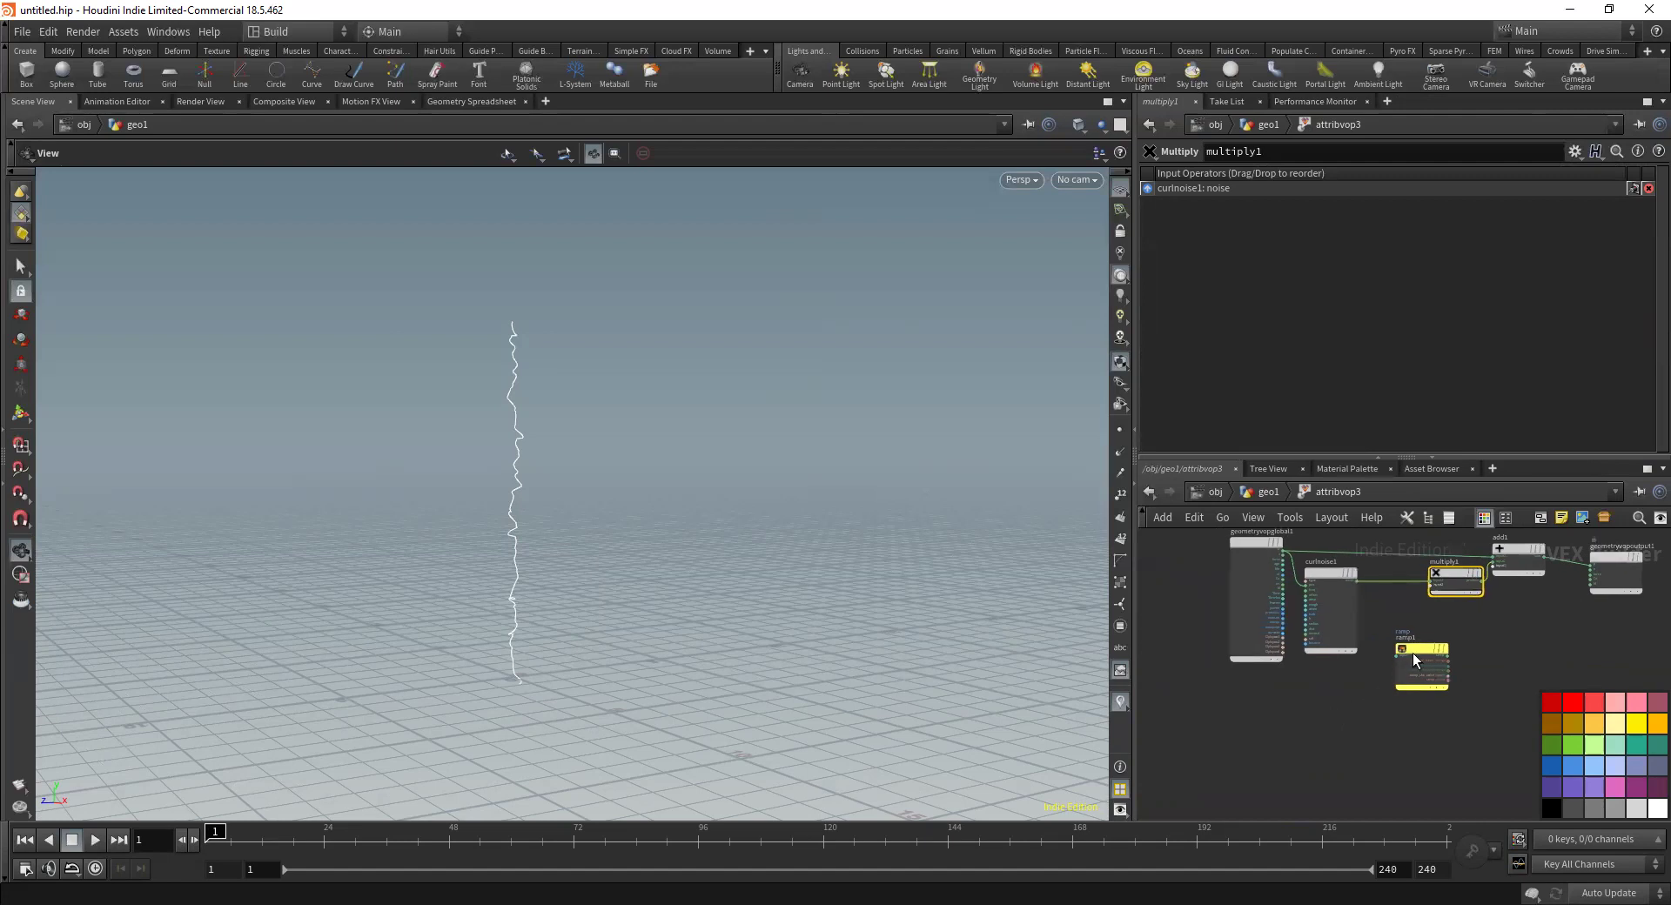
Add a Bind node beside the ramp and set its attribute name to curveu
left_click_drag(1413, 652, 1418, 675)
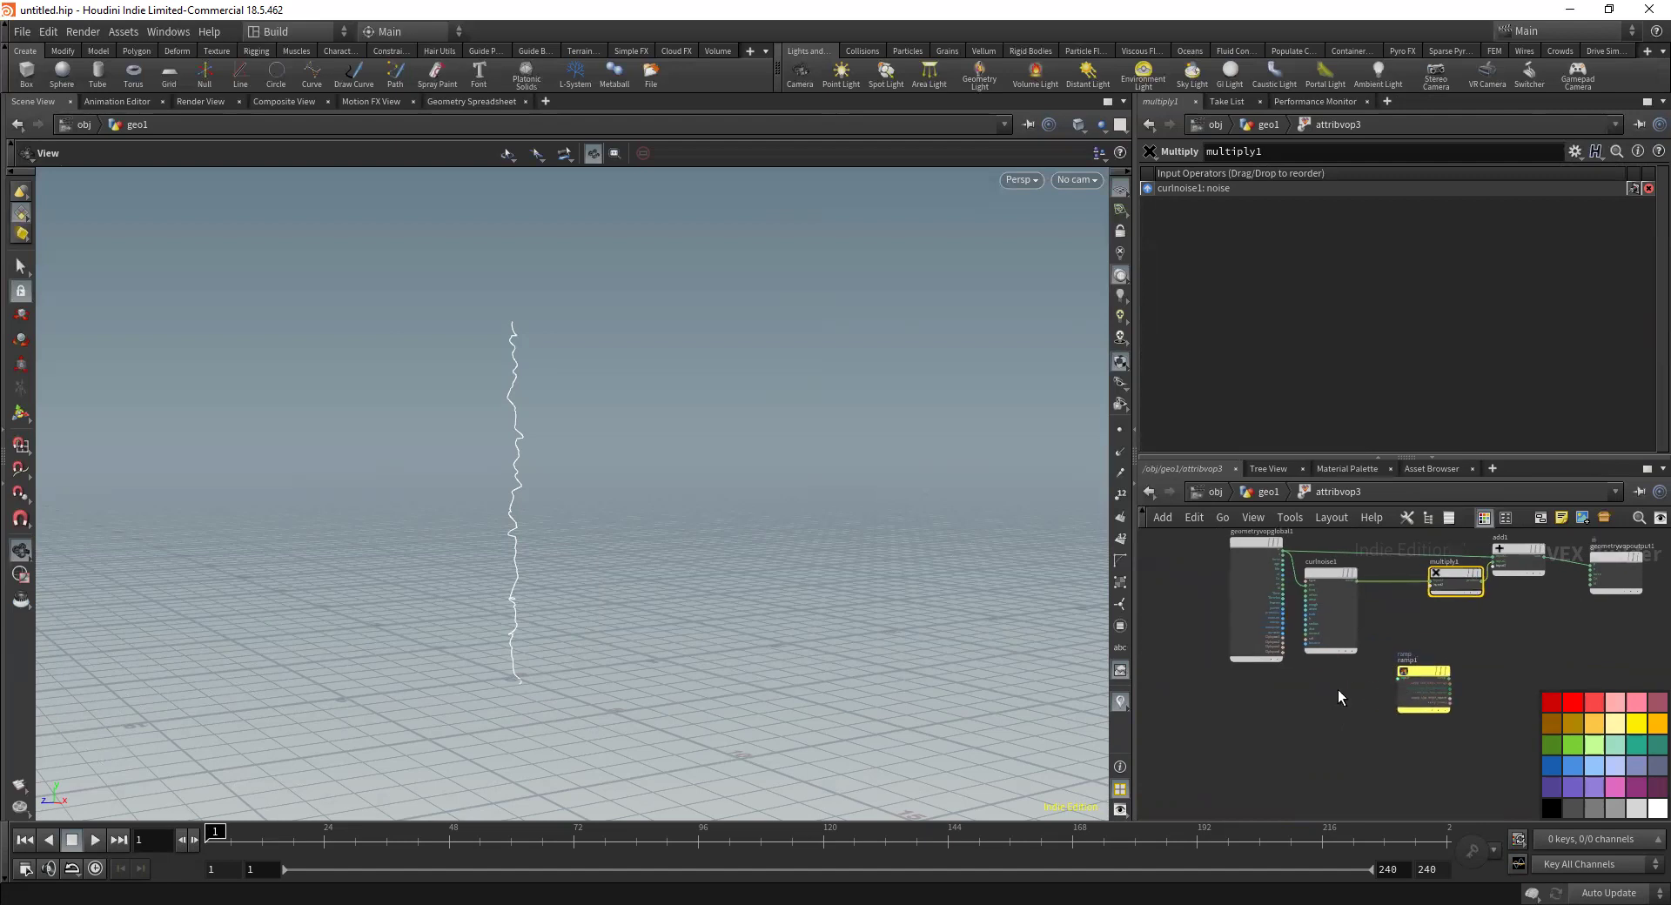
key("Tab")
type("b")
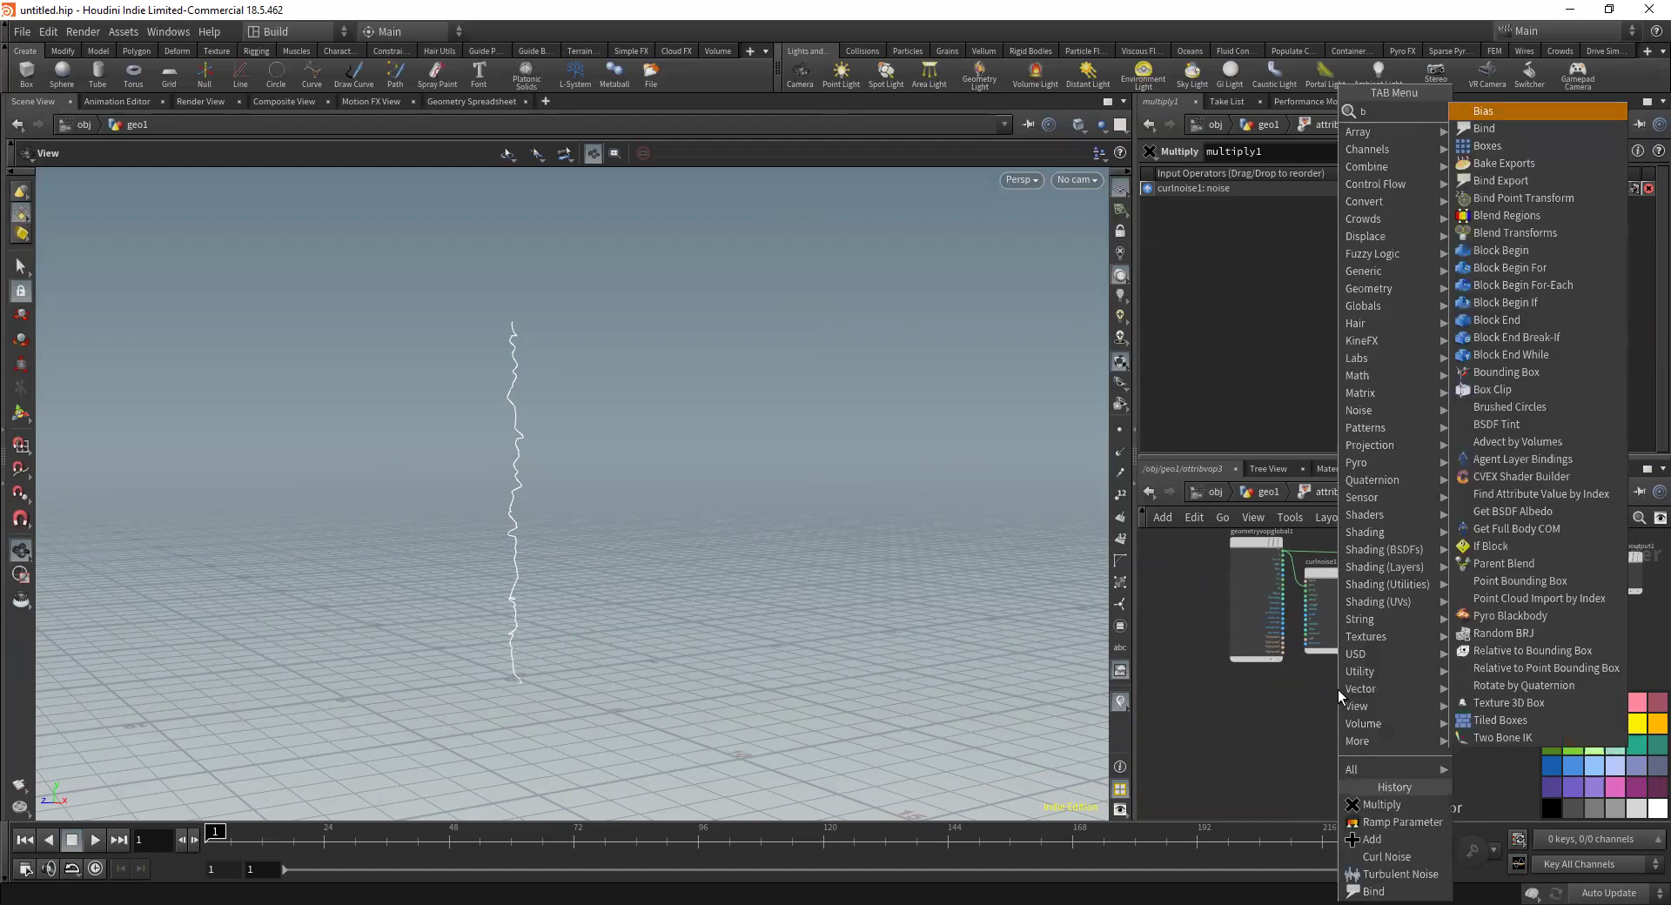
type("ind")
key("Return")
left_click(1339, 690)
double_click(1301, 177)
type("curveu")
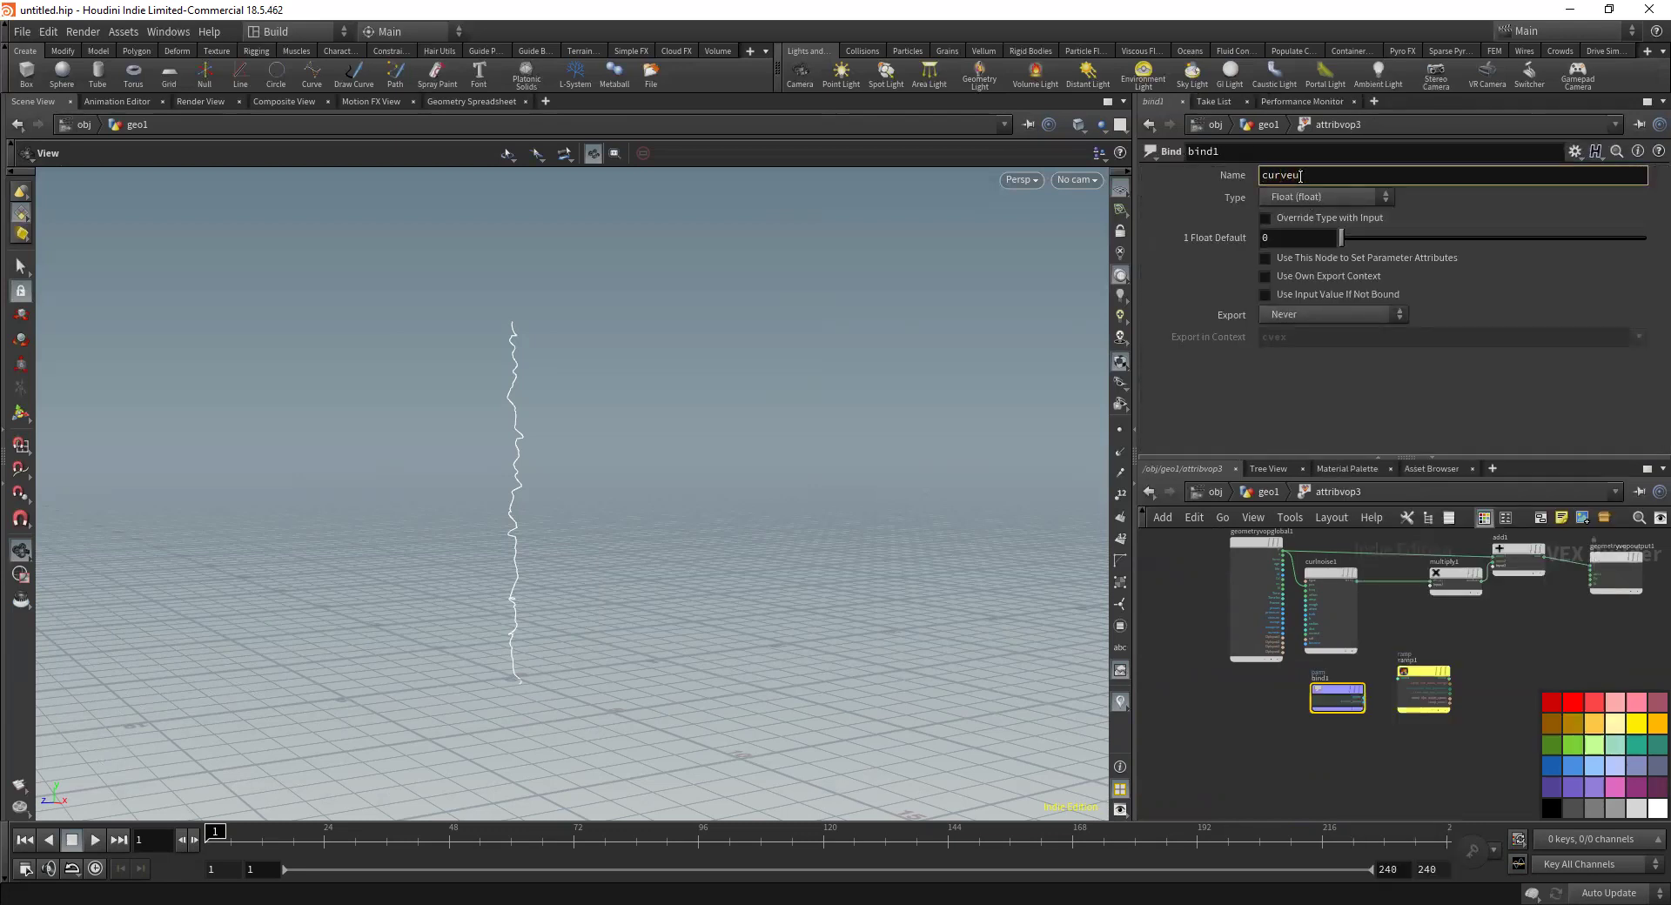
key("Return")
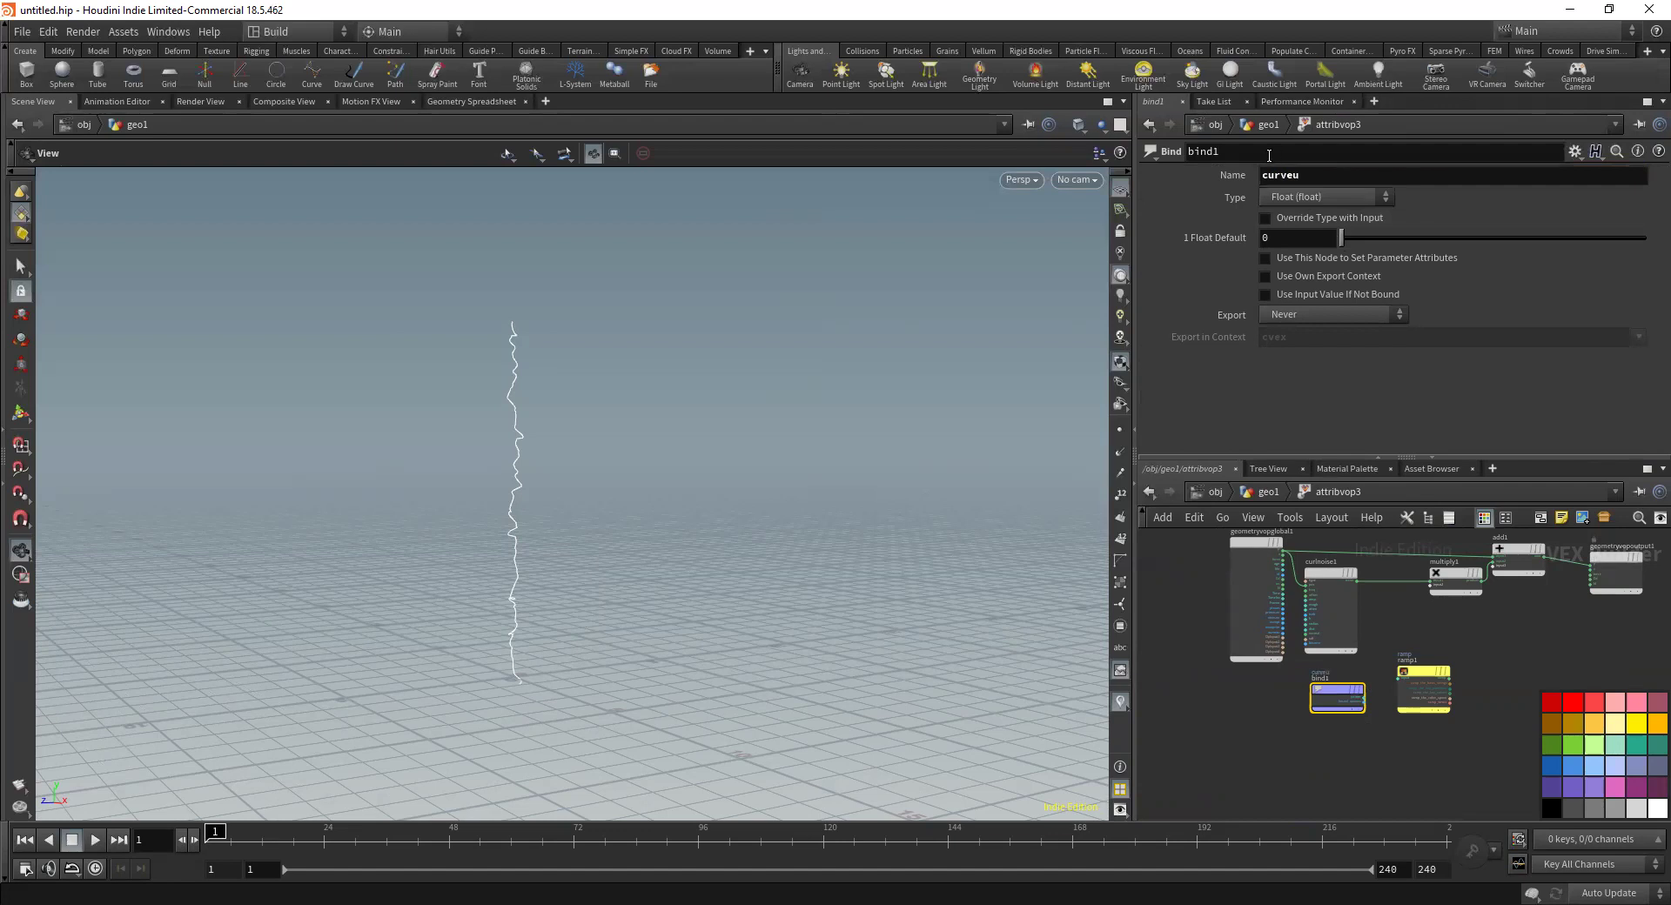
Wire the curveu Bind into the ramp and the ramp into the Multiply's second input, and view the ramp on attribvop3
scroll(1408, 701, "up", 3)
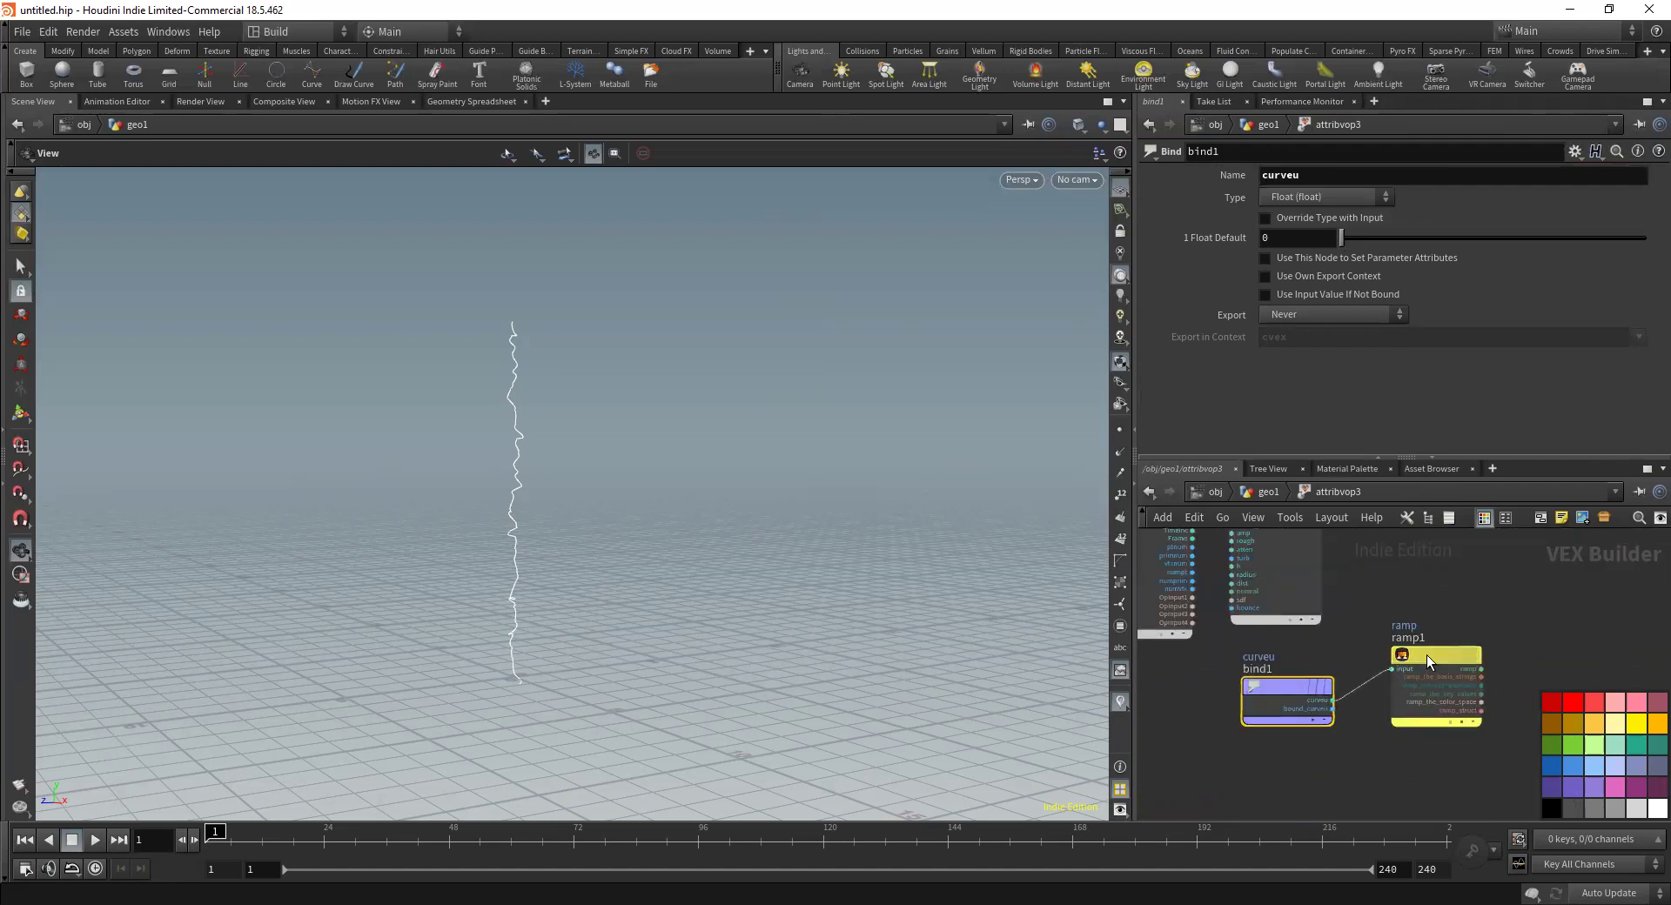
left_click_drag(1418, 741, 1419, 567)
left_click(1273, 495)
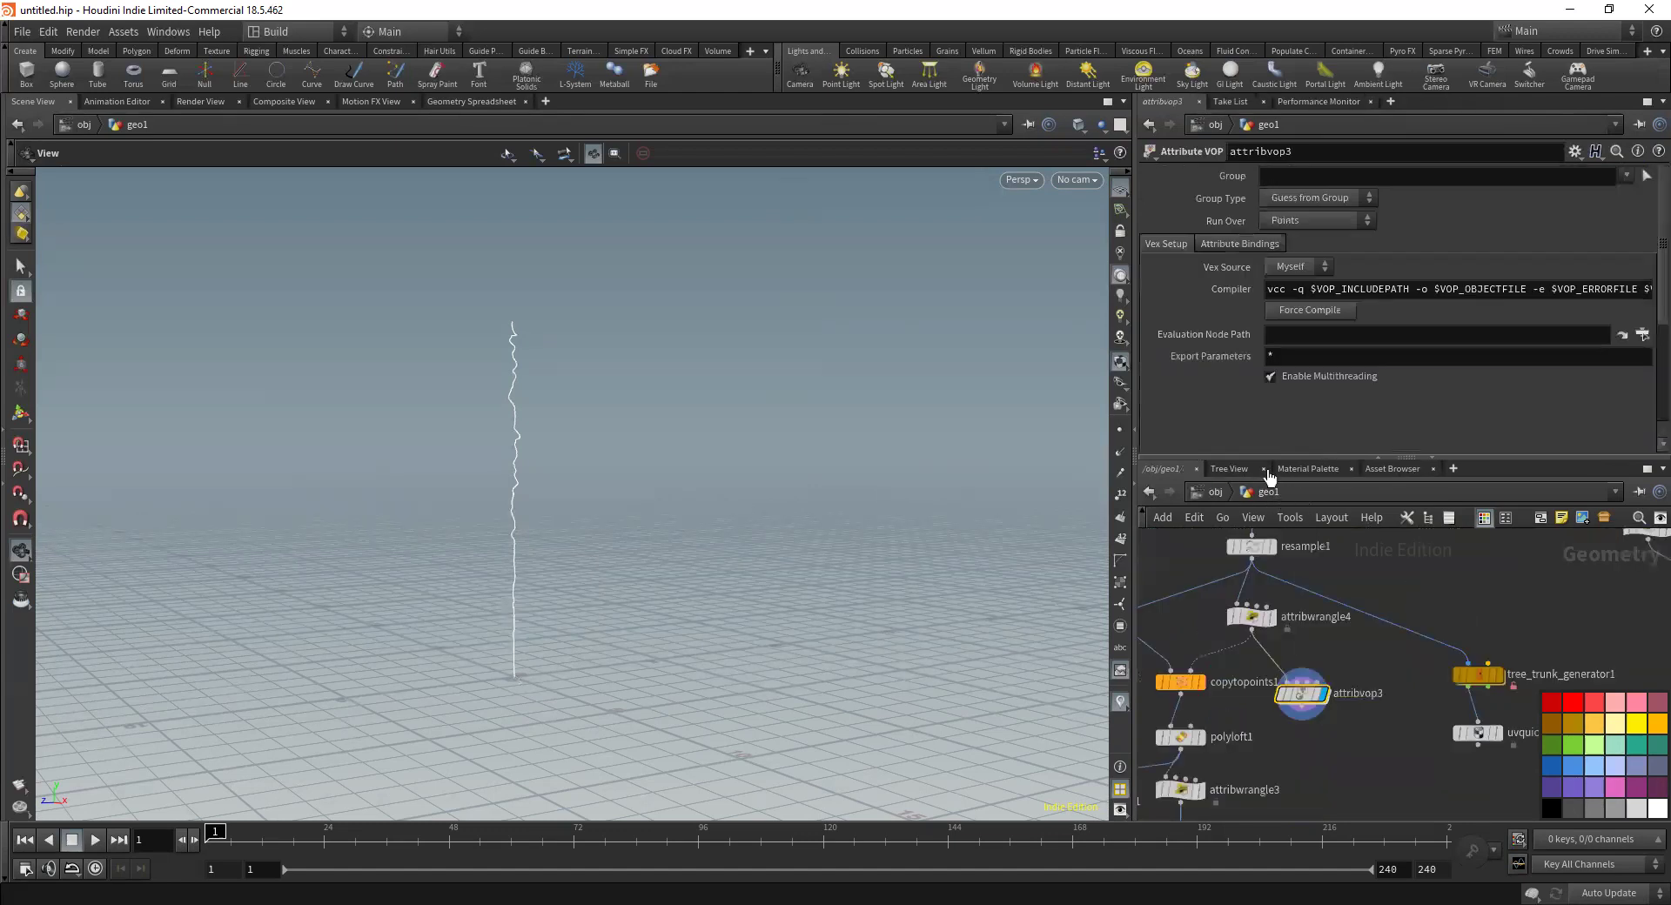
scroll(1214, 435, "down", 5)
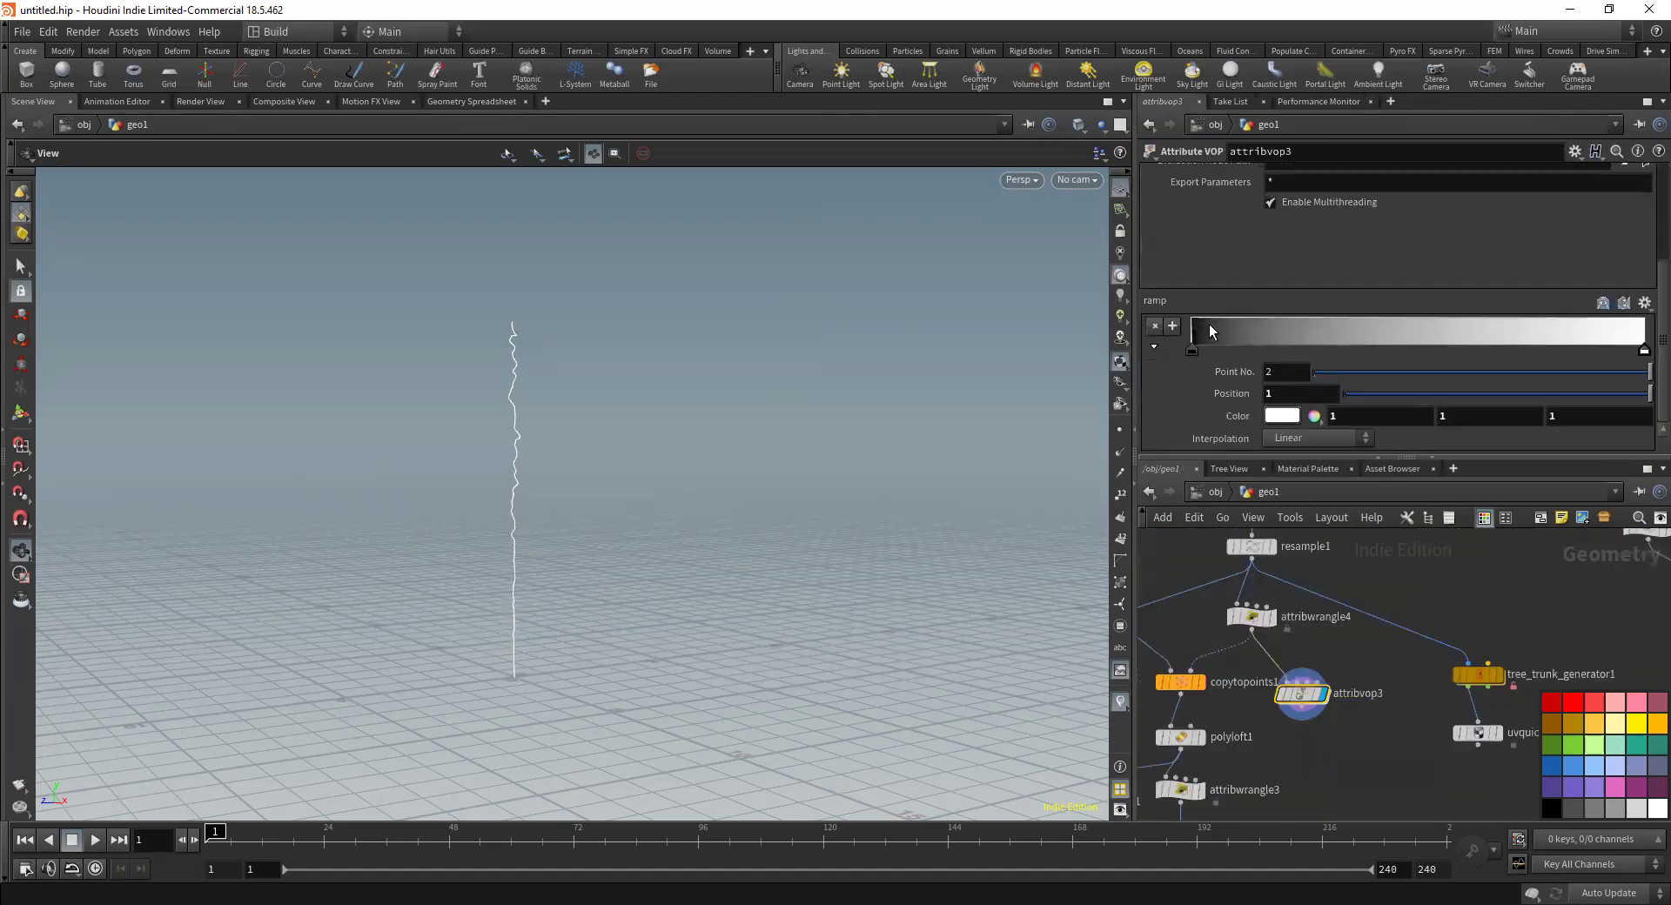
Inside attribvop3, change the Ramp Parameter's type to Spline Ramp (float)
double_click(1303, 696)
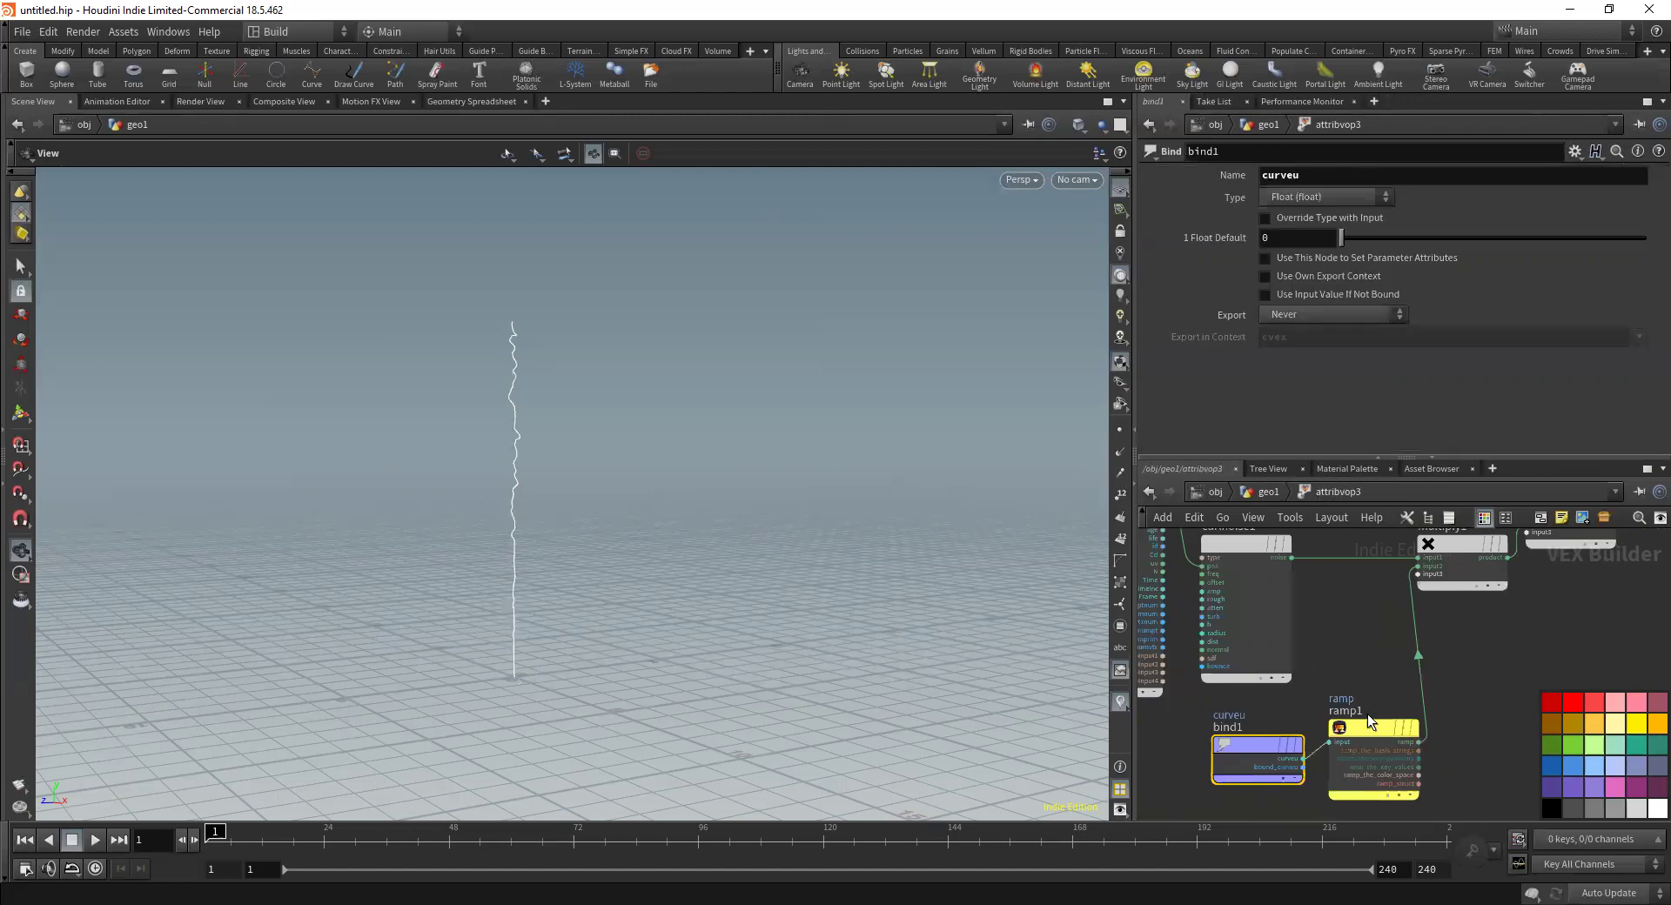
scroll(1258, 601, "up", 4)
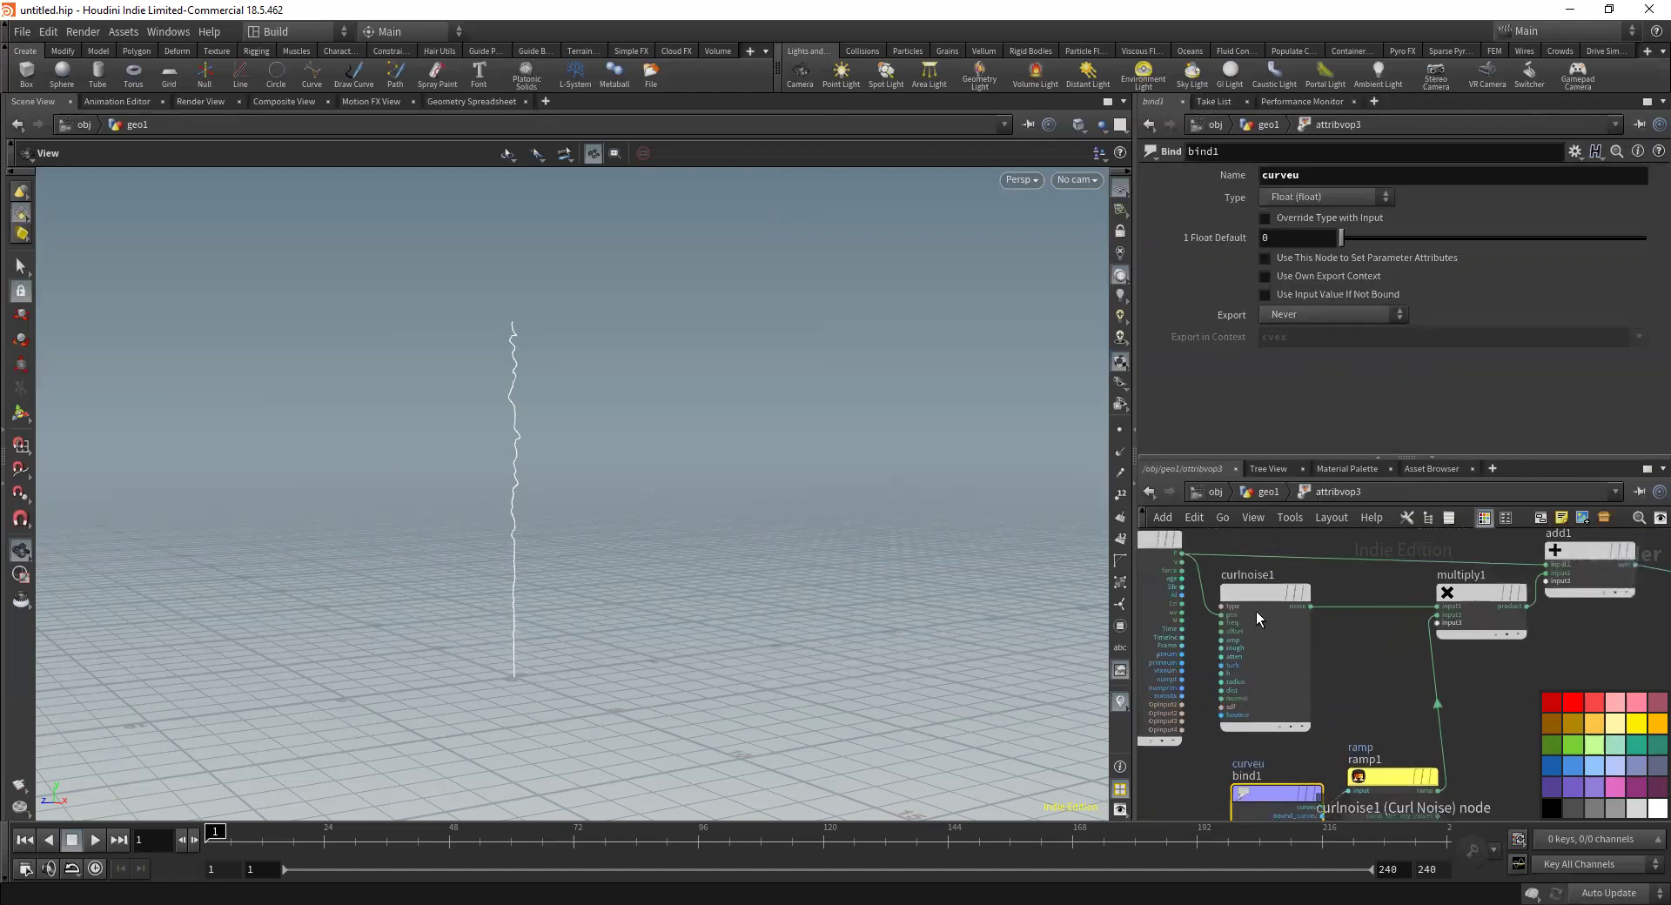
left_click(1266, 584)
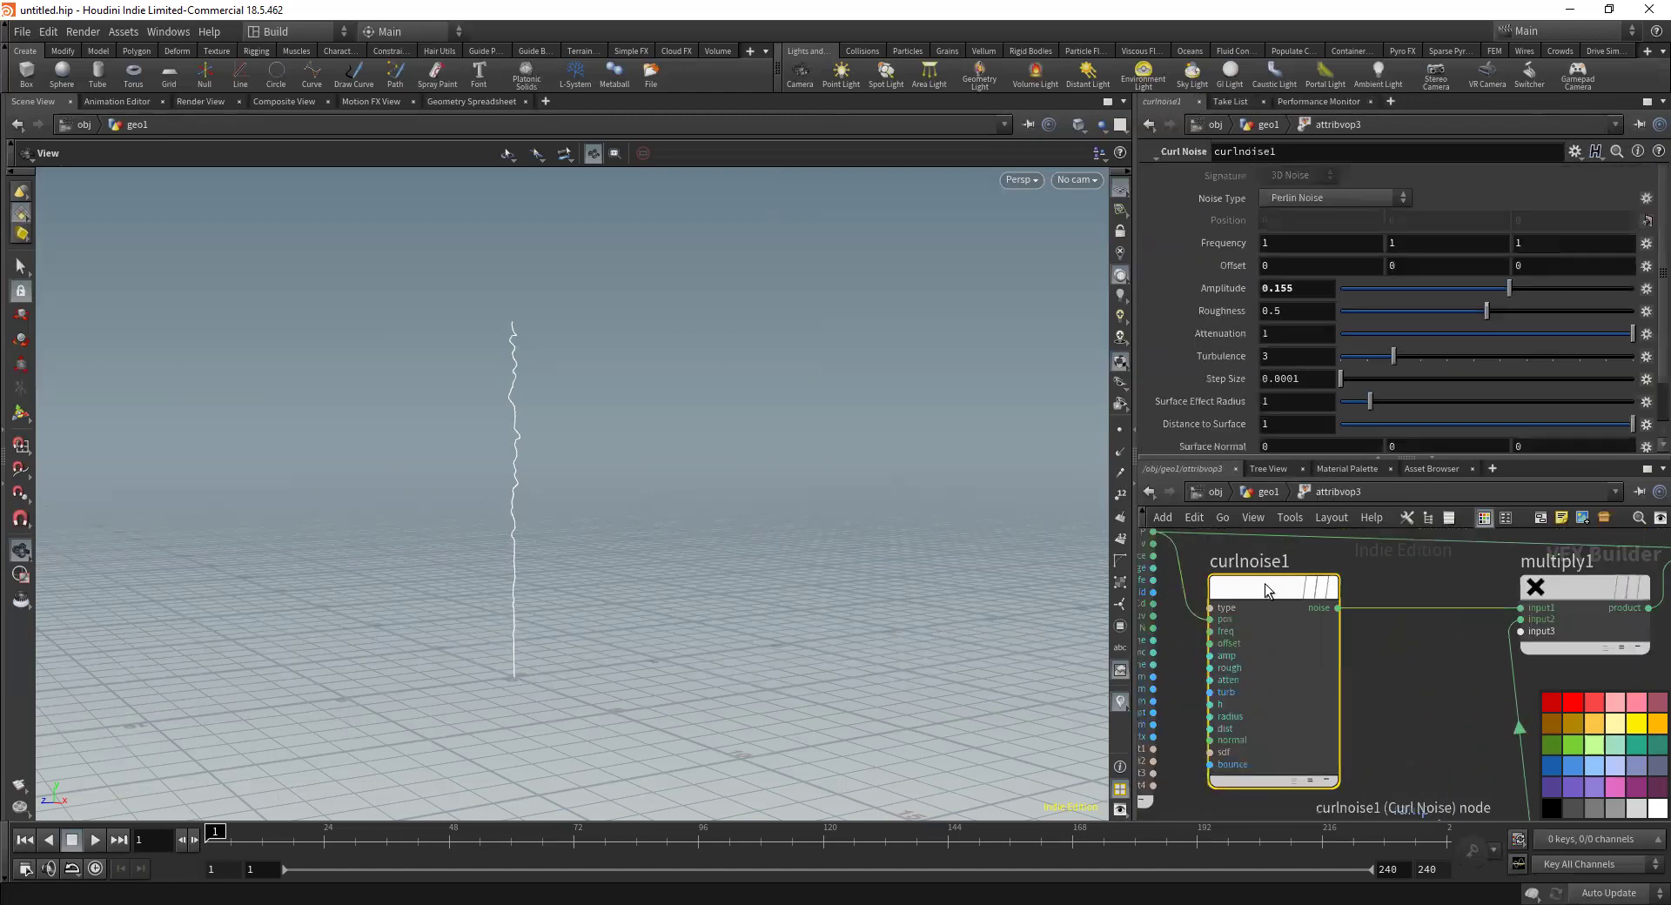
scroll(1381, 667, "down", 3)
left_click(1382, 717)
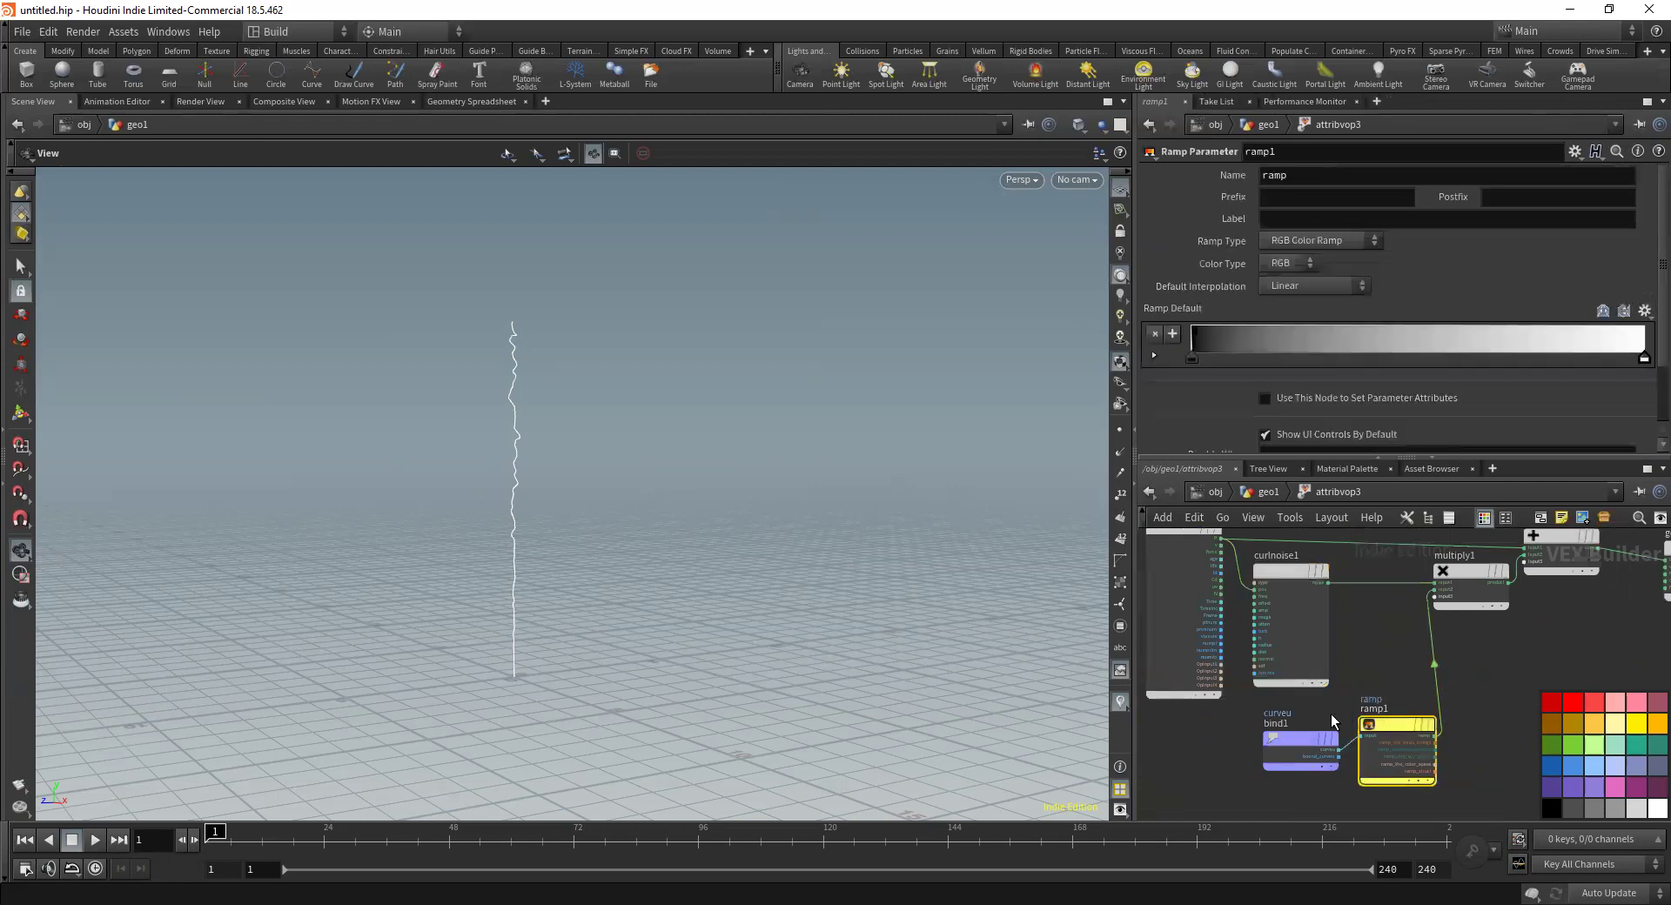
left_click(1287, 241)
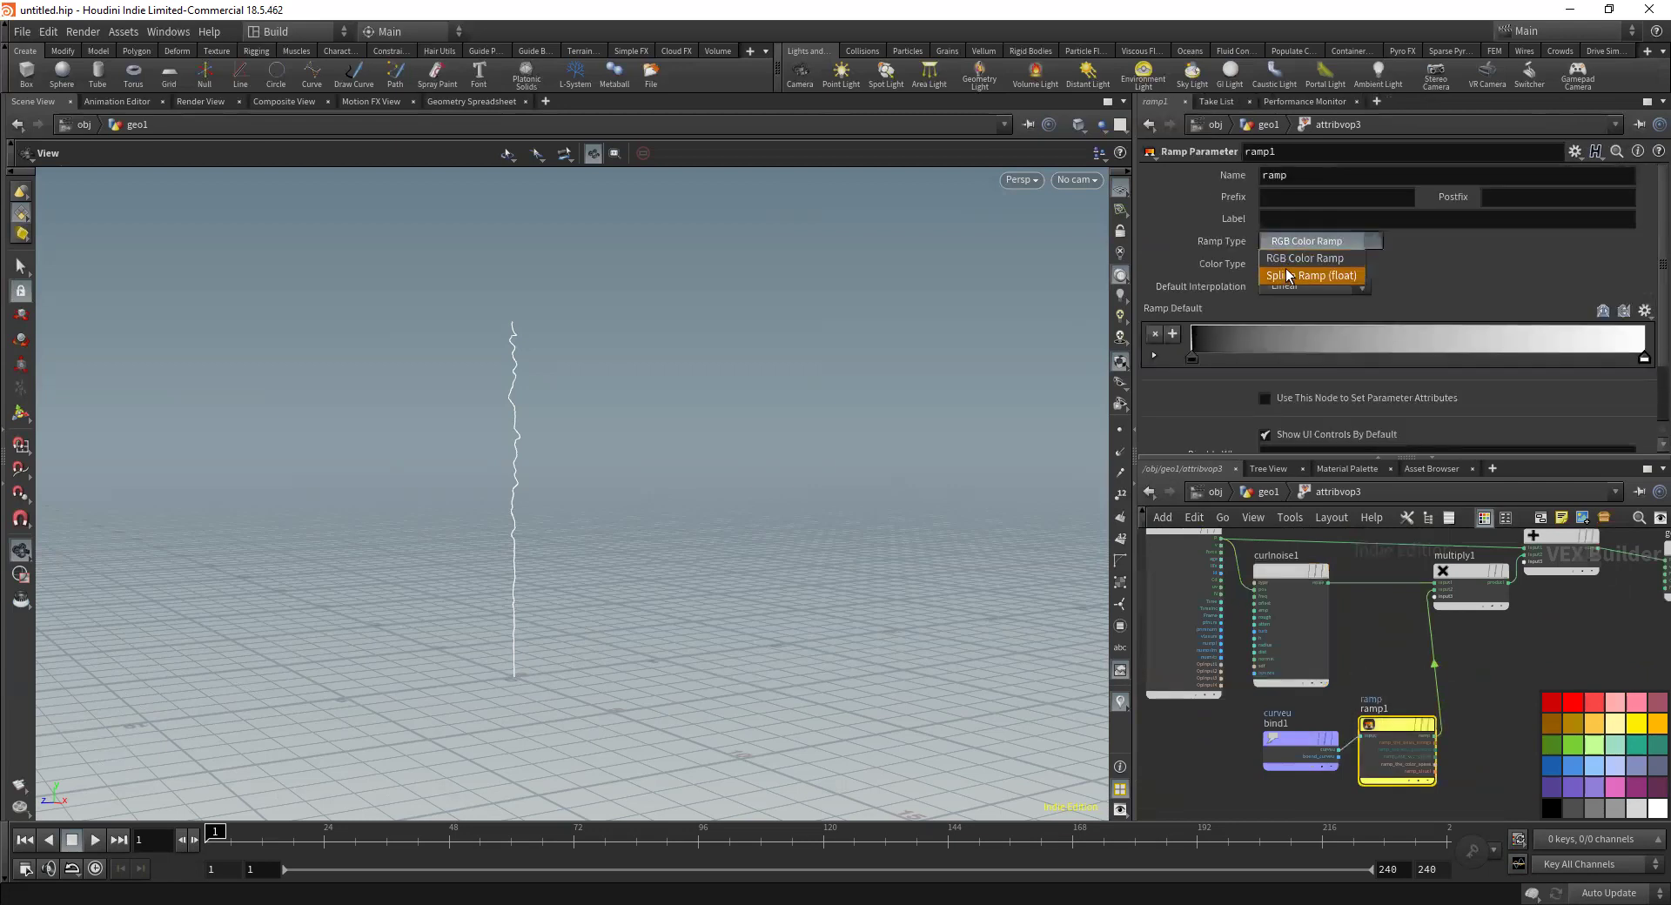
Shape attribvop3's ramp to rise from 0 through a point at about position 0.31, value 0.7, to its maximum at the end
left_click(1268, 493)
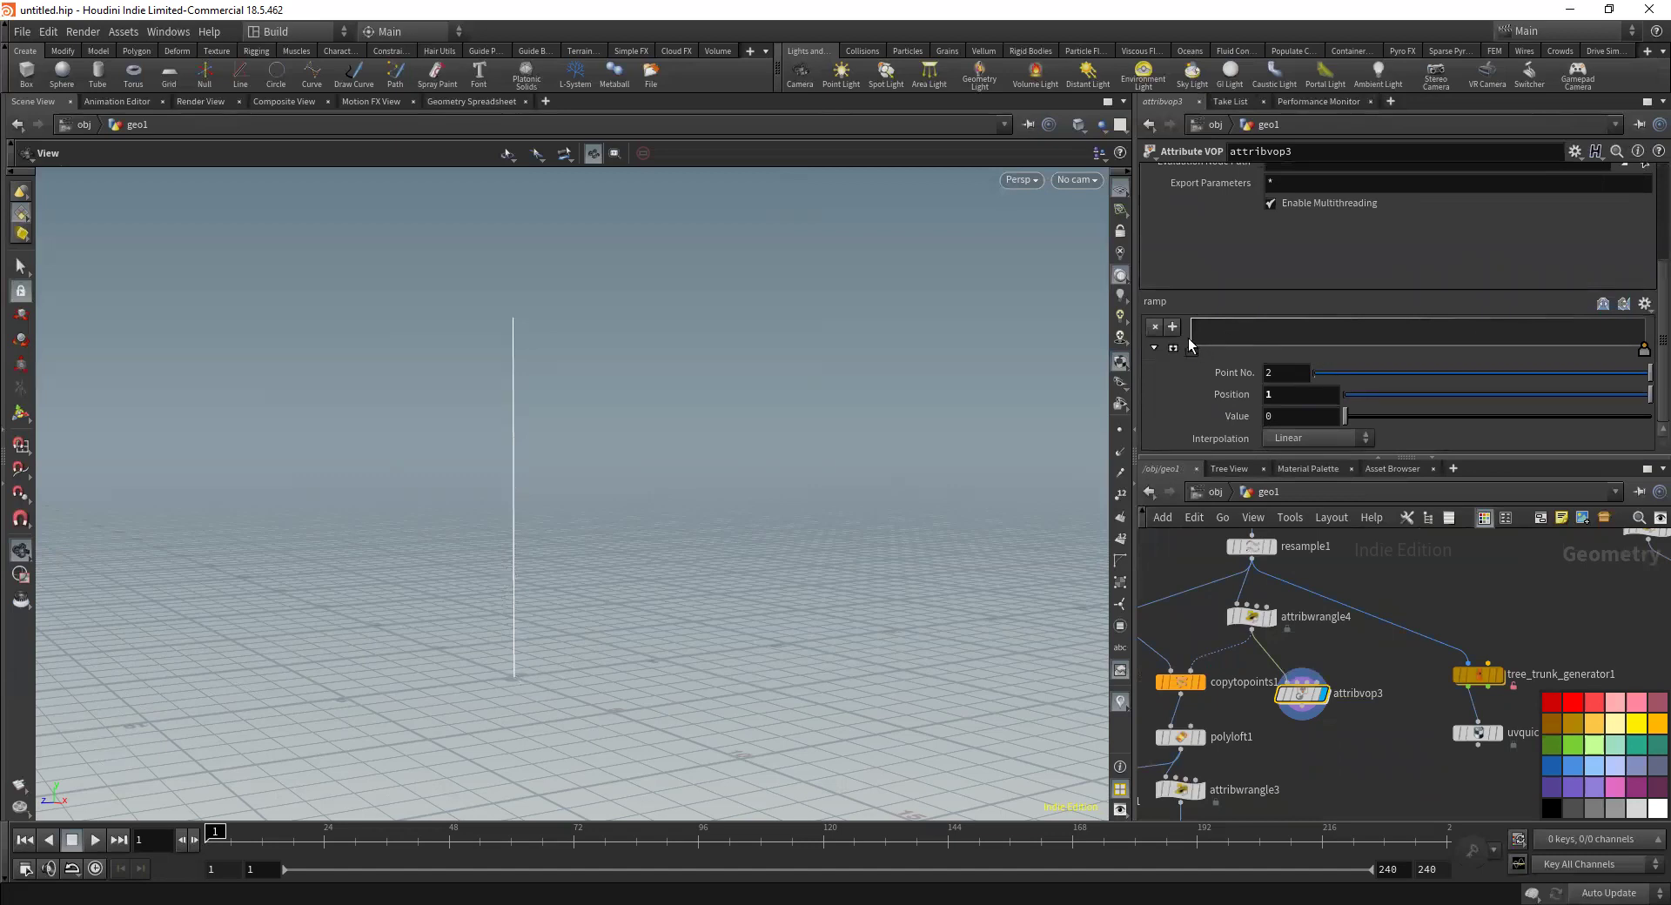
left_click_drag(1191, 345, 1183, 311)
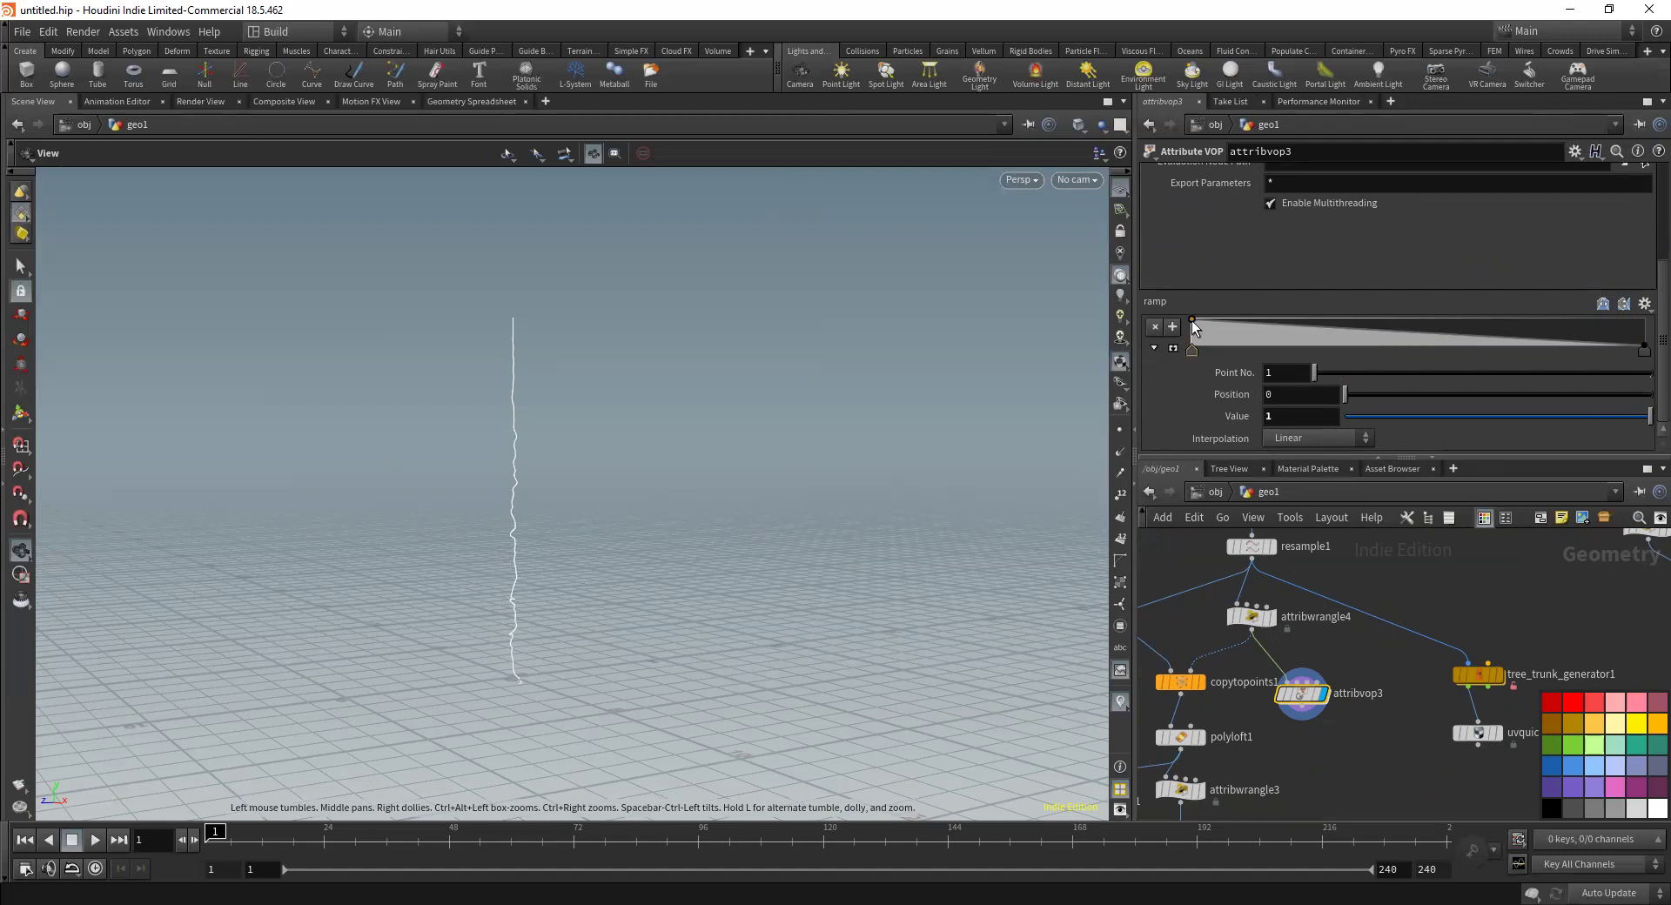
left_click_drag(1193, 321, 1195, 349)
left_click_drag(1644, 348, 1330, 328)
Display the trunk at uvquickshade1, followed by the twisted result at normal2 downstream
middle_click_drag(1351, 668, 1402, 654)
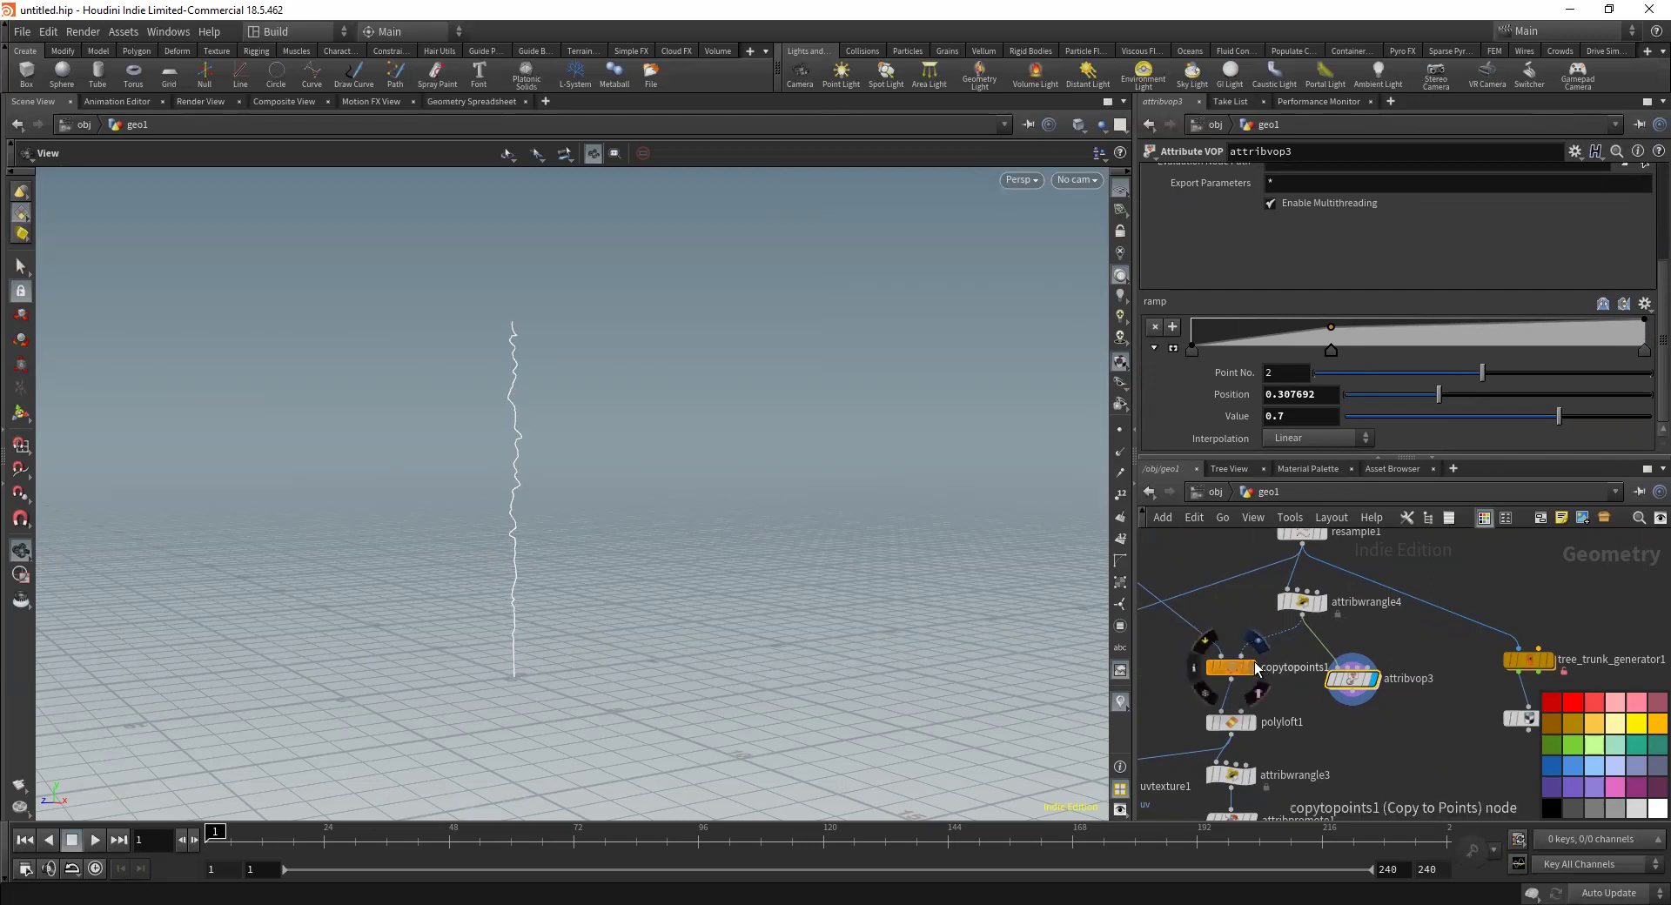
middle_click_drag(1312, 717, 1320, 664)
middle_click_drag(1281, 814, 1291, 704)
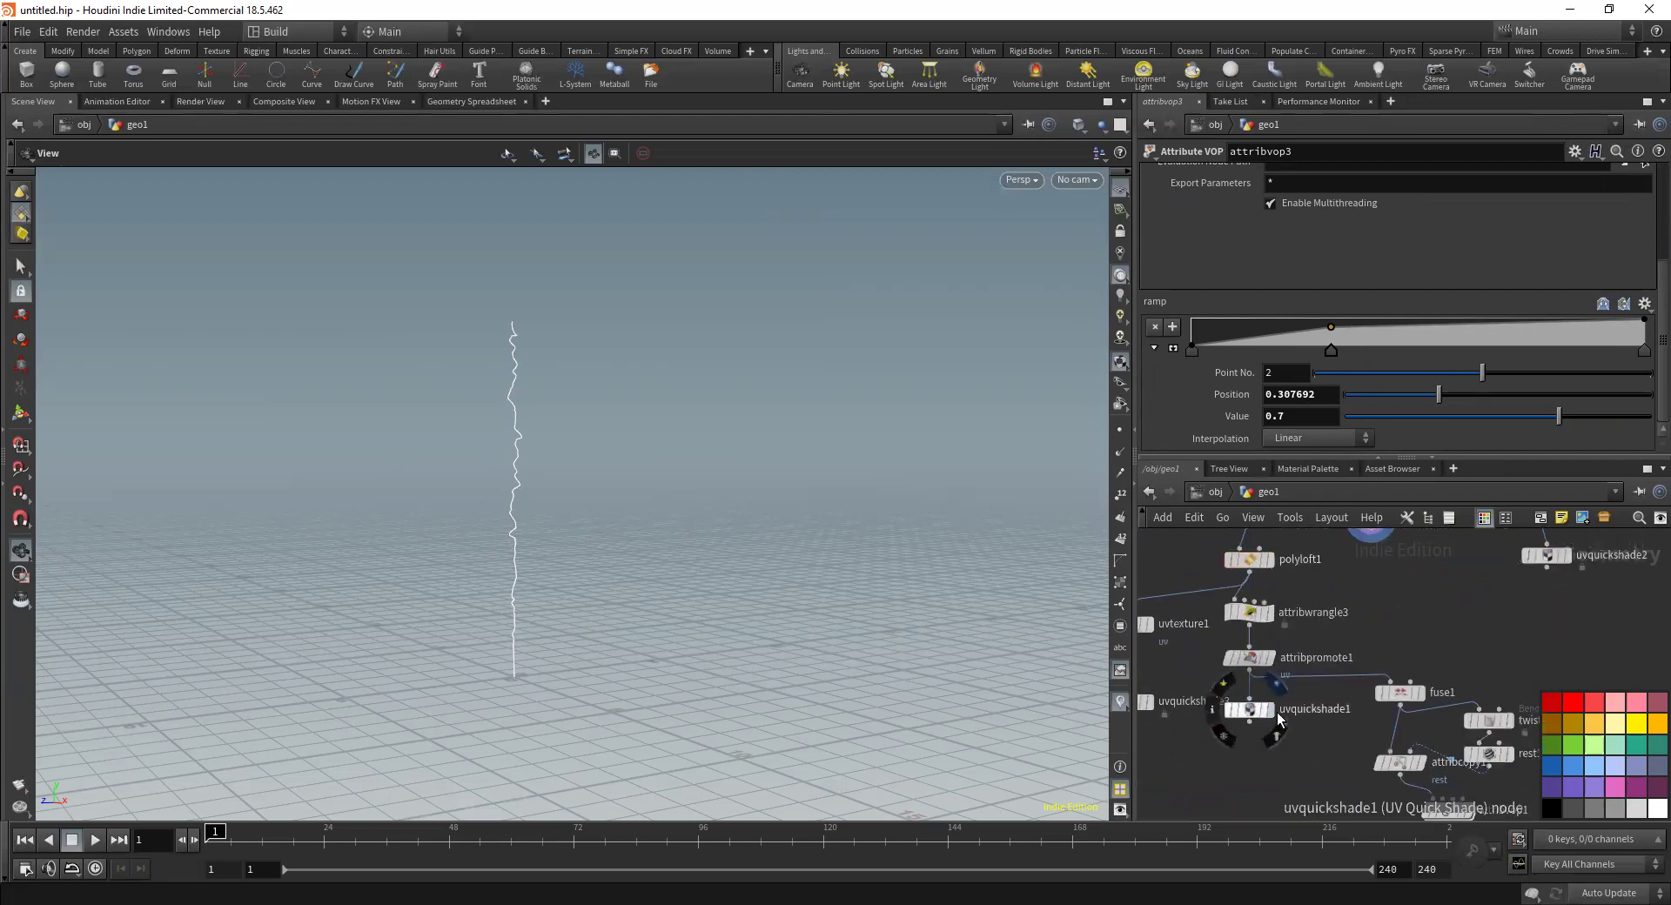
left_click(1271, 709)
middle_click_drag(1477, 709, 1488, 599)
scroll(1488, 599, "down", 3)
left_click(1364, 793)
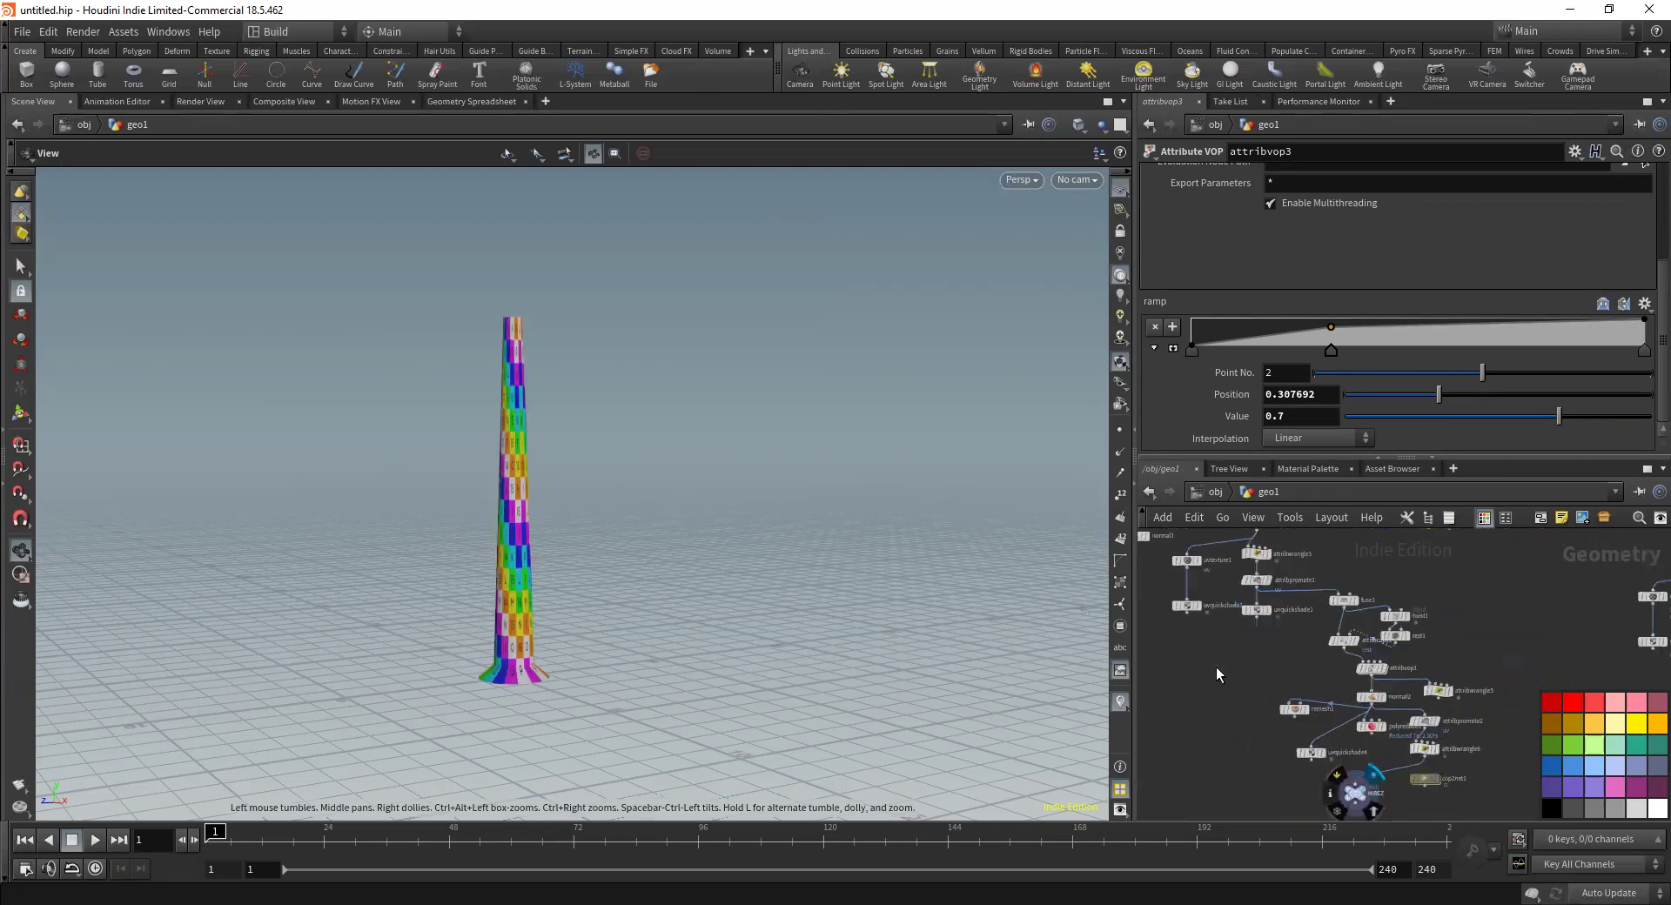
left_click(1384, 700)
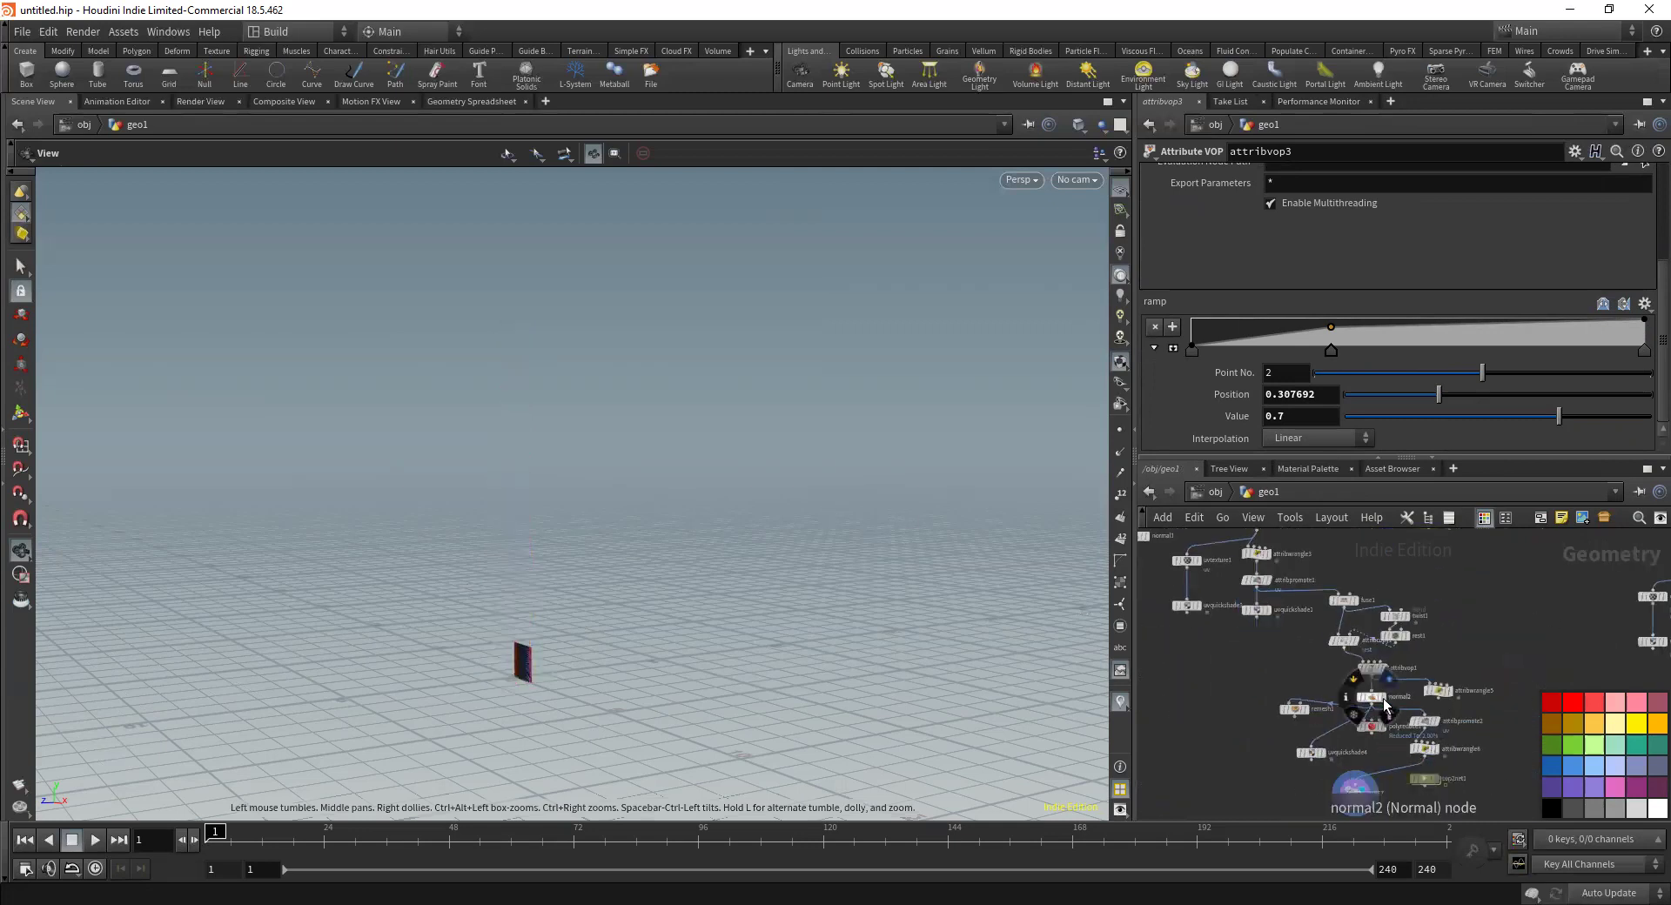
Connect attribvop3's output to the points input of copytopoints1 and inspect the noisy trunk up close
middle_click_drag(1456, 619, 1450, 731)
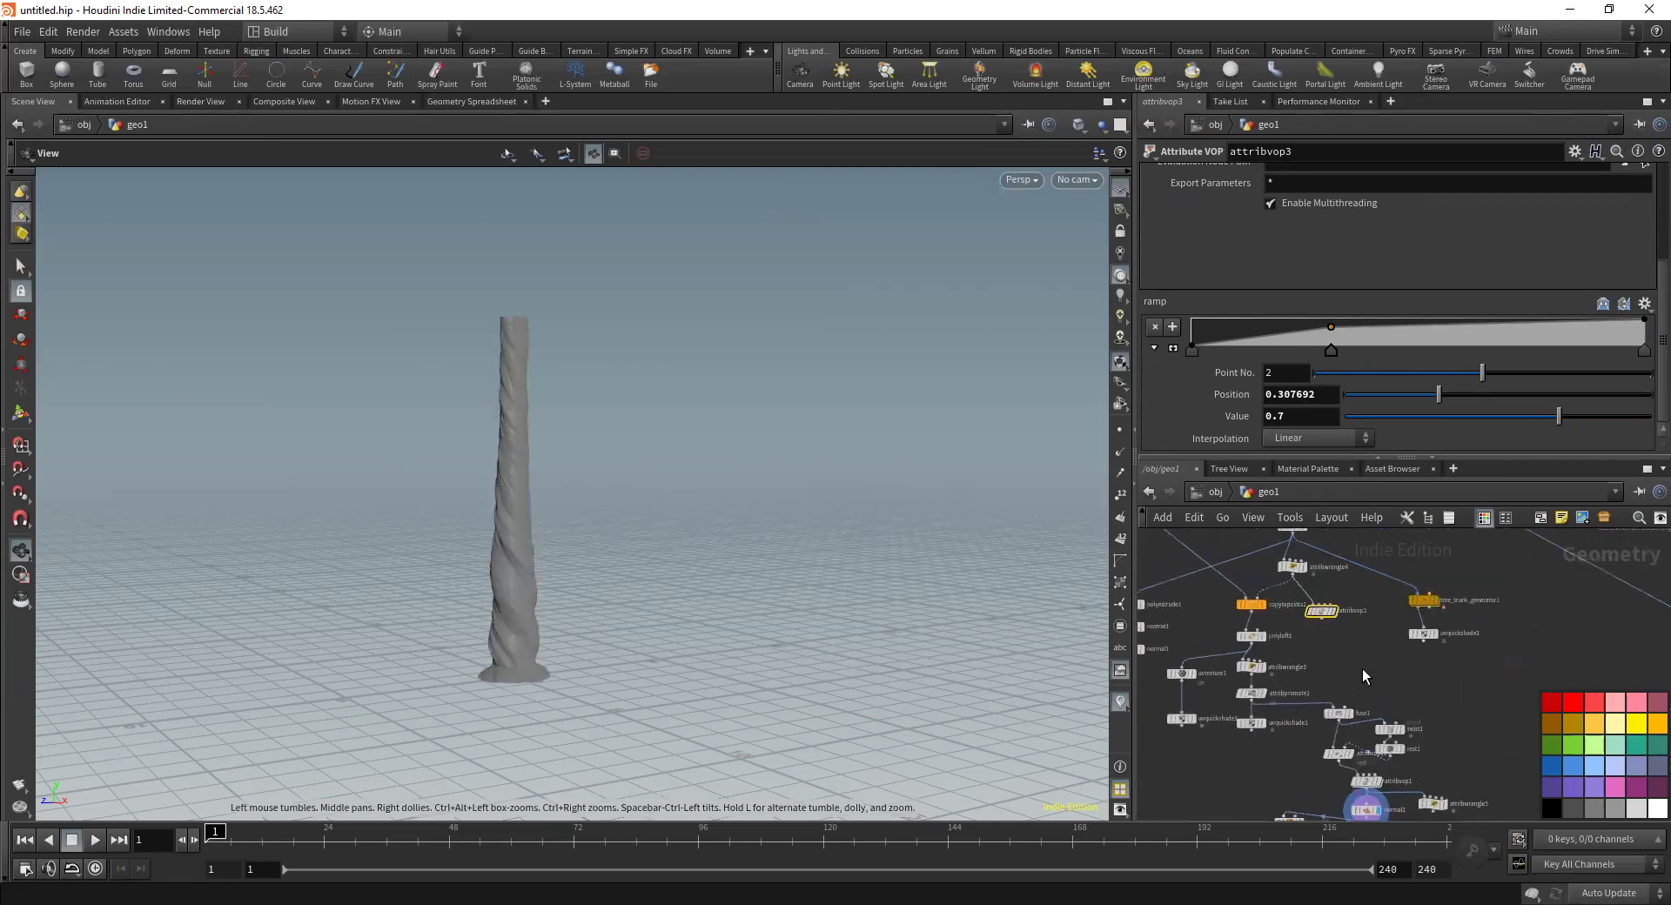
left_click(1322, 620)
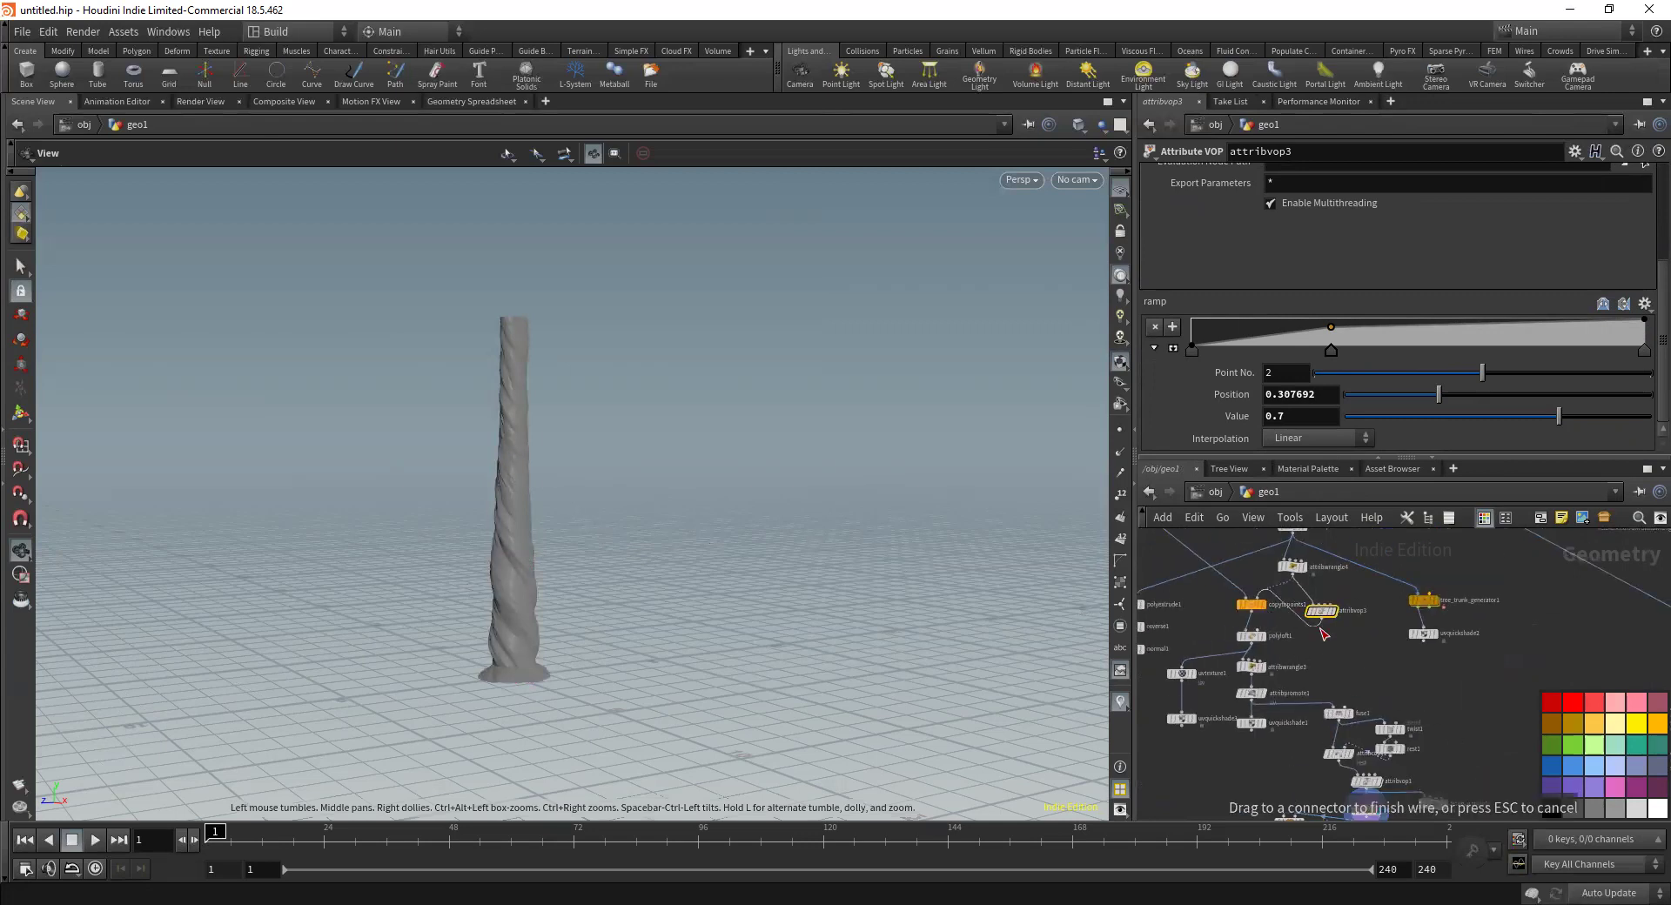
left_click_drag(1324, 635, 1323, 632)
scroll(628, 422, "up", 5)
left_click_drag(628, 422, 661, 414)
Inside attribvop3, set the curl noise frequency to 0.1 on all three axes and its amplitude to 1
double_click(1322, 611)
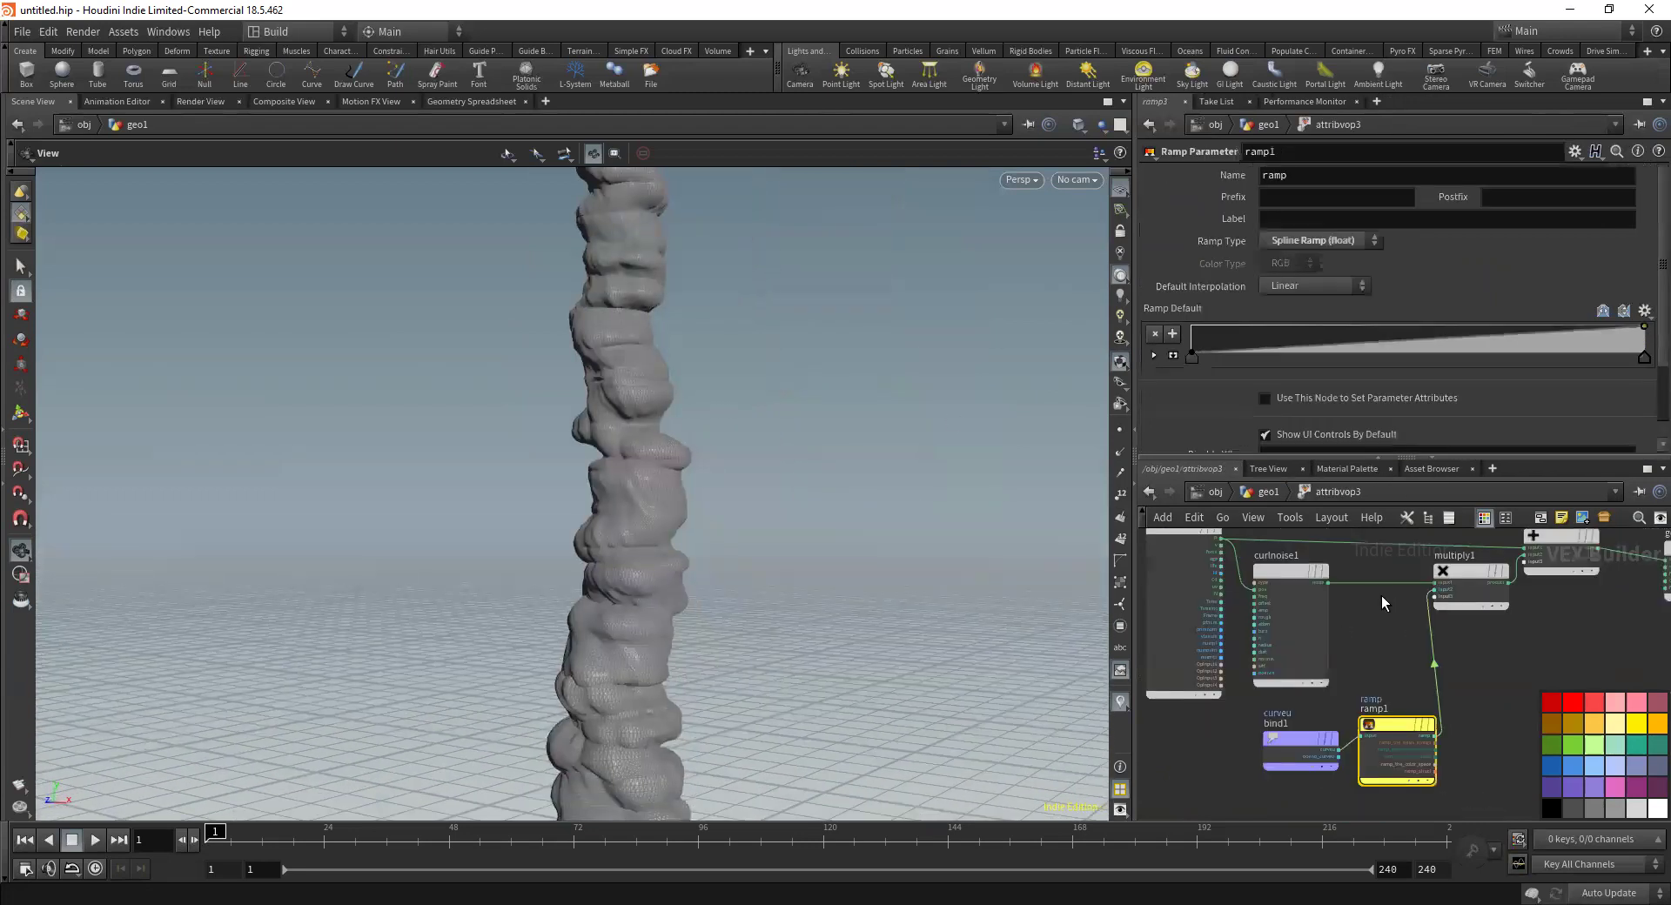
left_click(1303, 668)
left_click(1285, 241)
key("Tab")
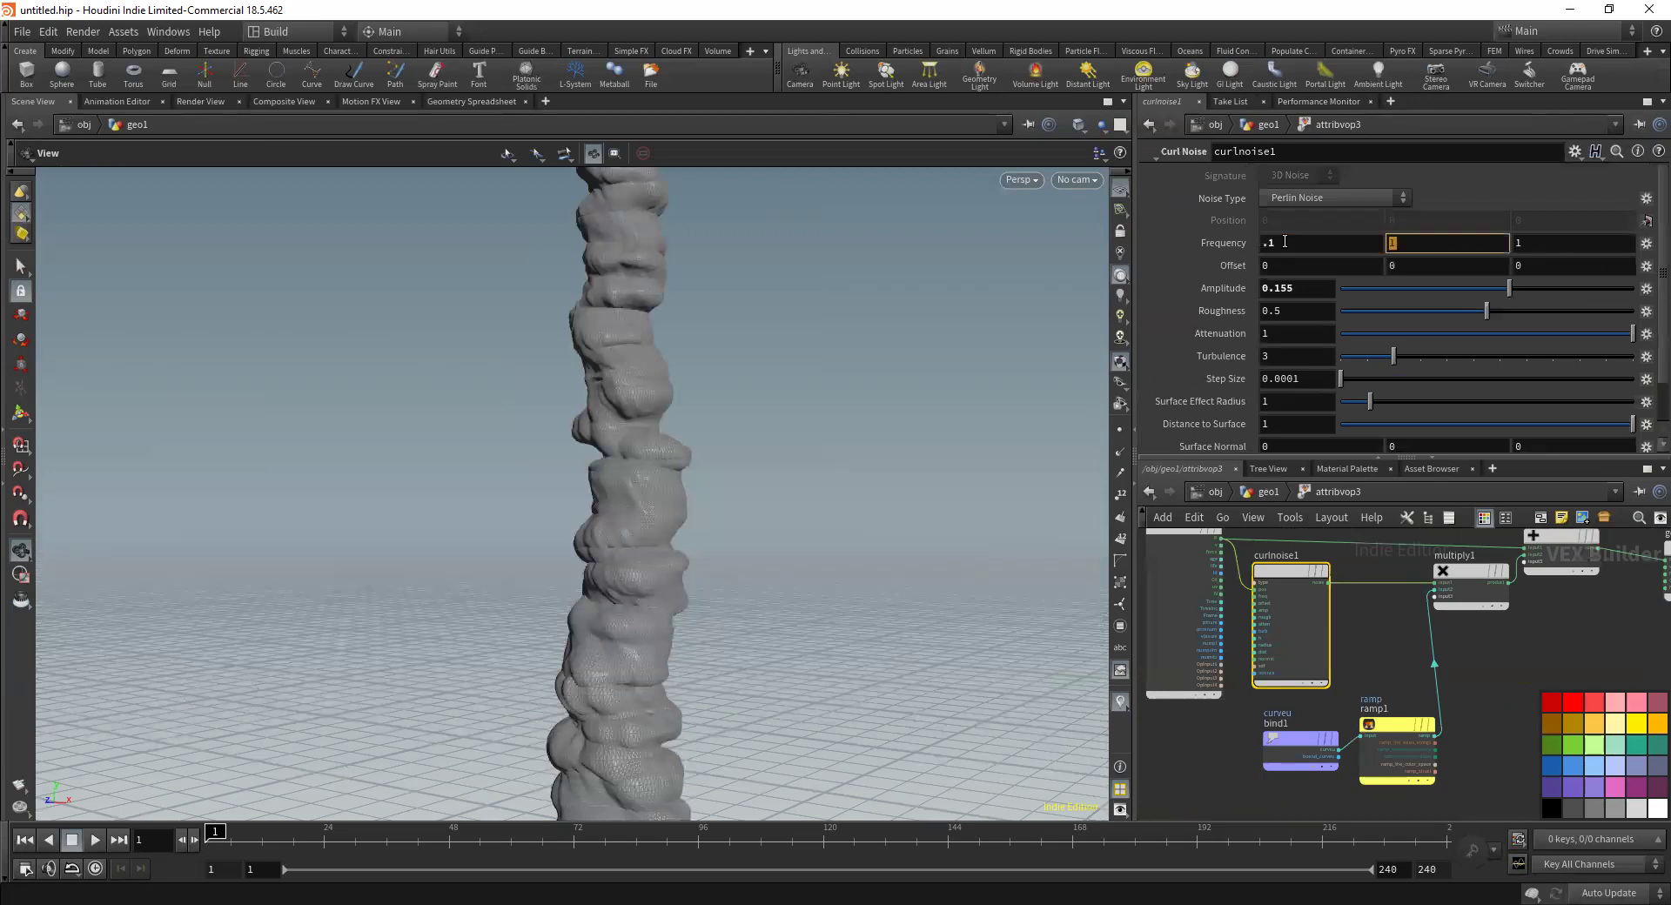
type(".1")
key("Tab")
type(".1")
key("Return")
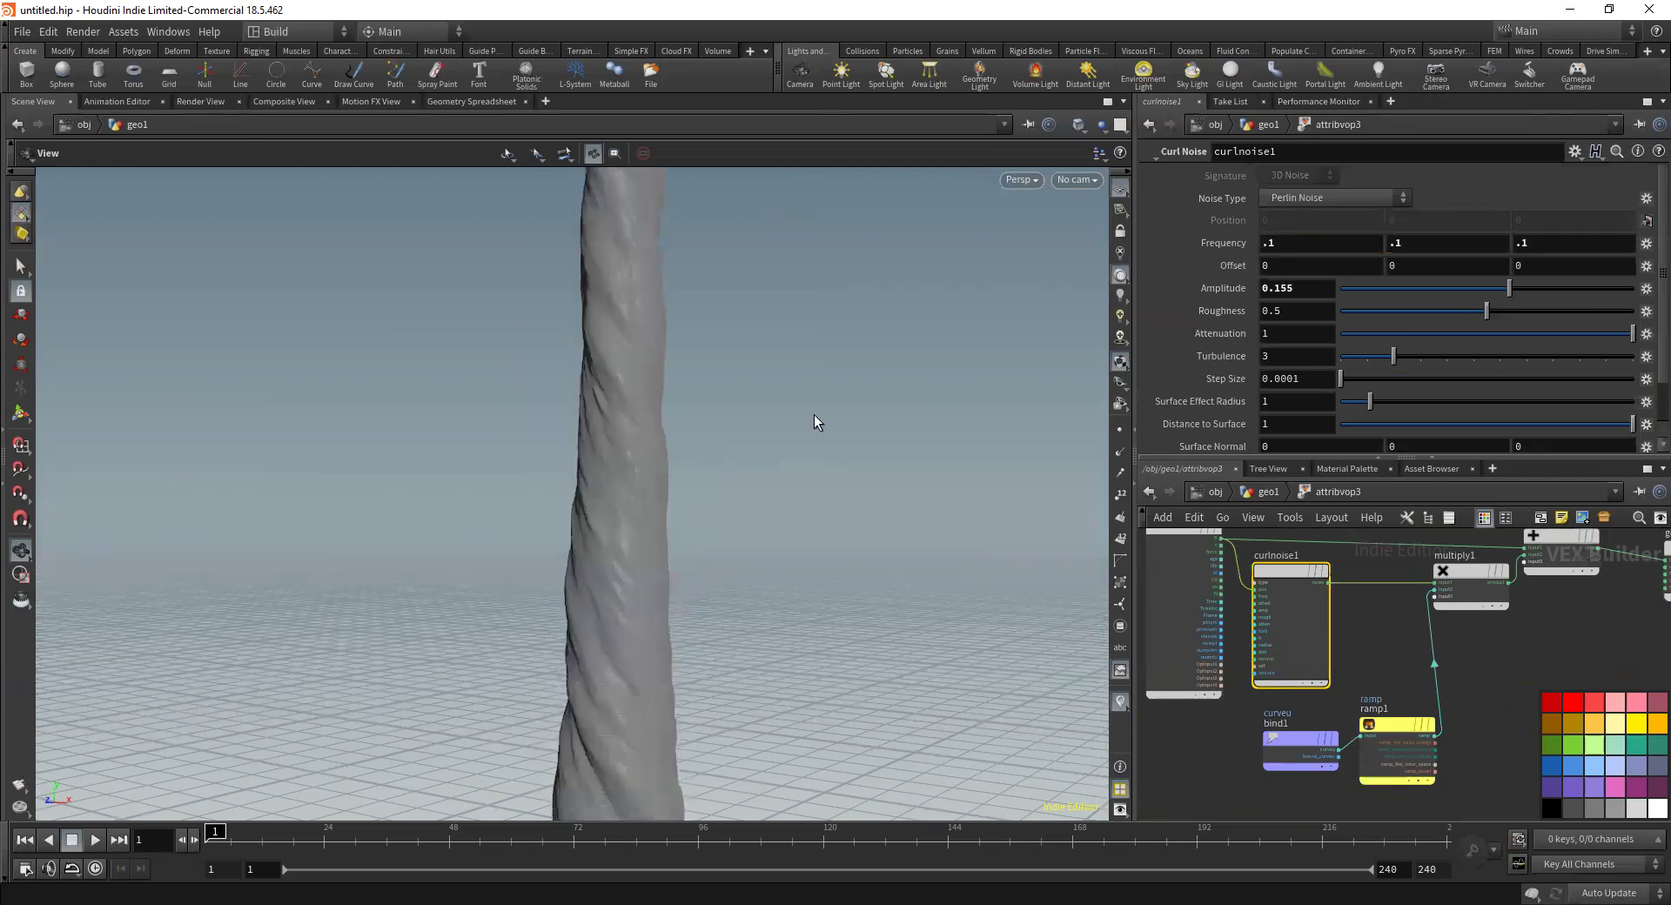
scroll(649, 393, "down", 5)
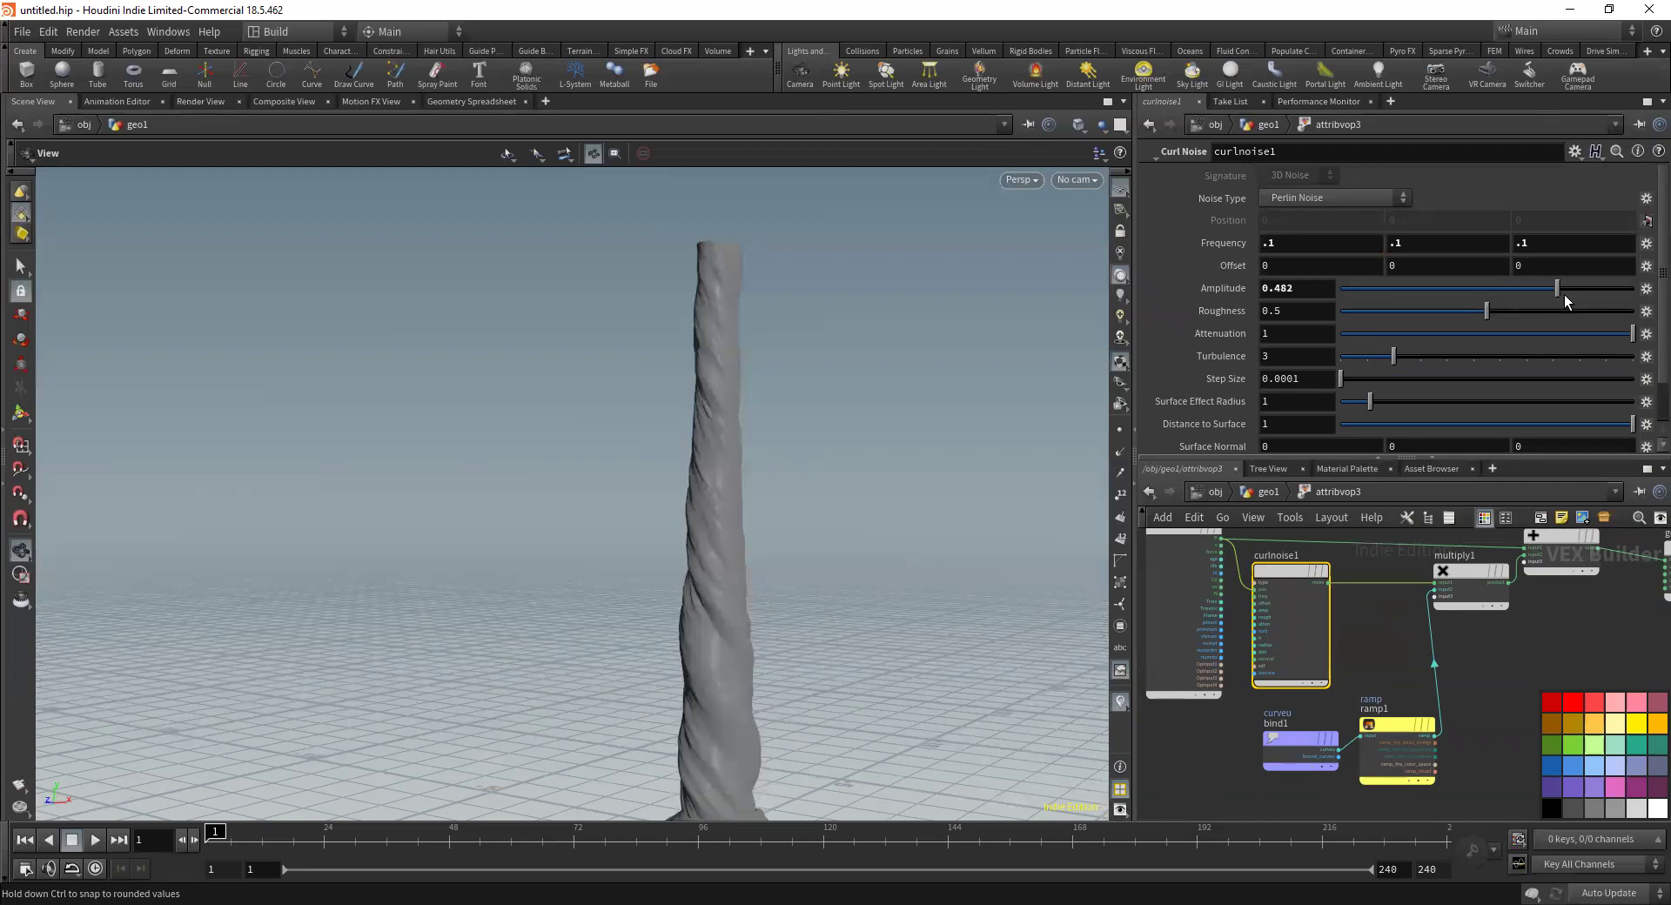
left_click_drag(1613, 298, 1637, 296)
Set the curl noise frequency to 0.5 on all three axes
left_click(1304, 239)
type(".5")
key("Tab")
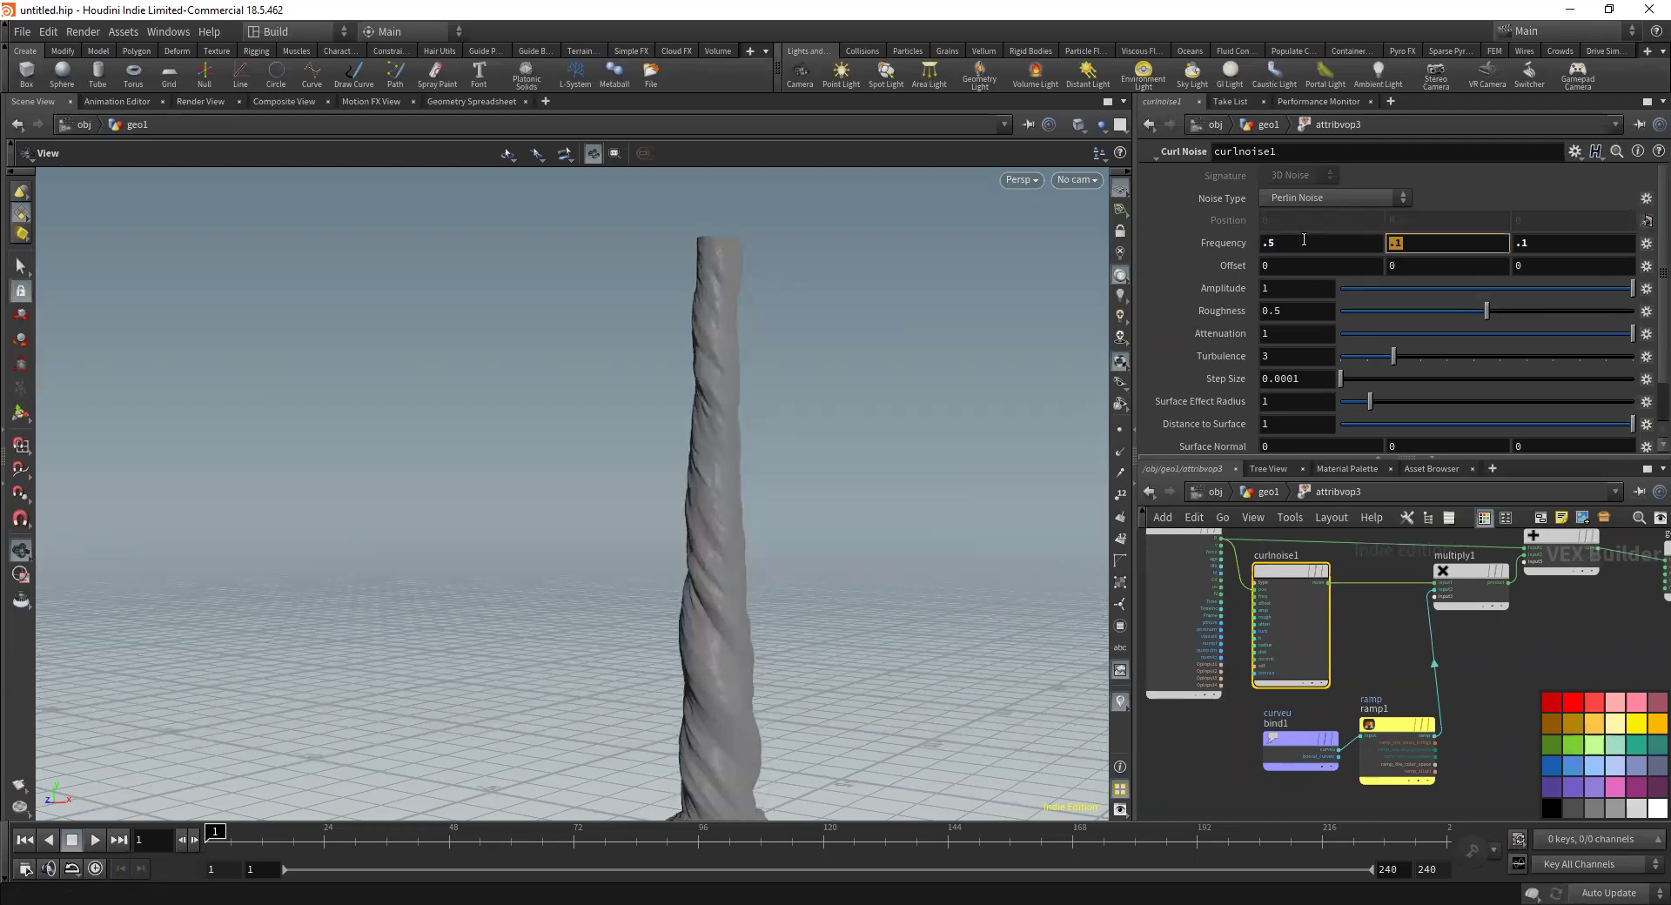
type(".5")
key("Tab")
type(".5")
key("Return")
Set curlnoise1's frequency to 0.25 on all three axes and inspect the bent trunk from other angles
left_click(1299, 240)
type(".25")
key("Tab")
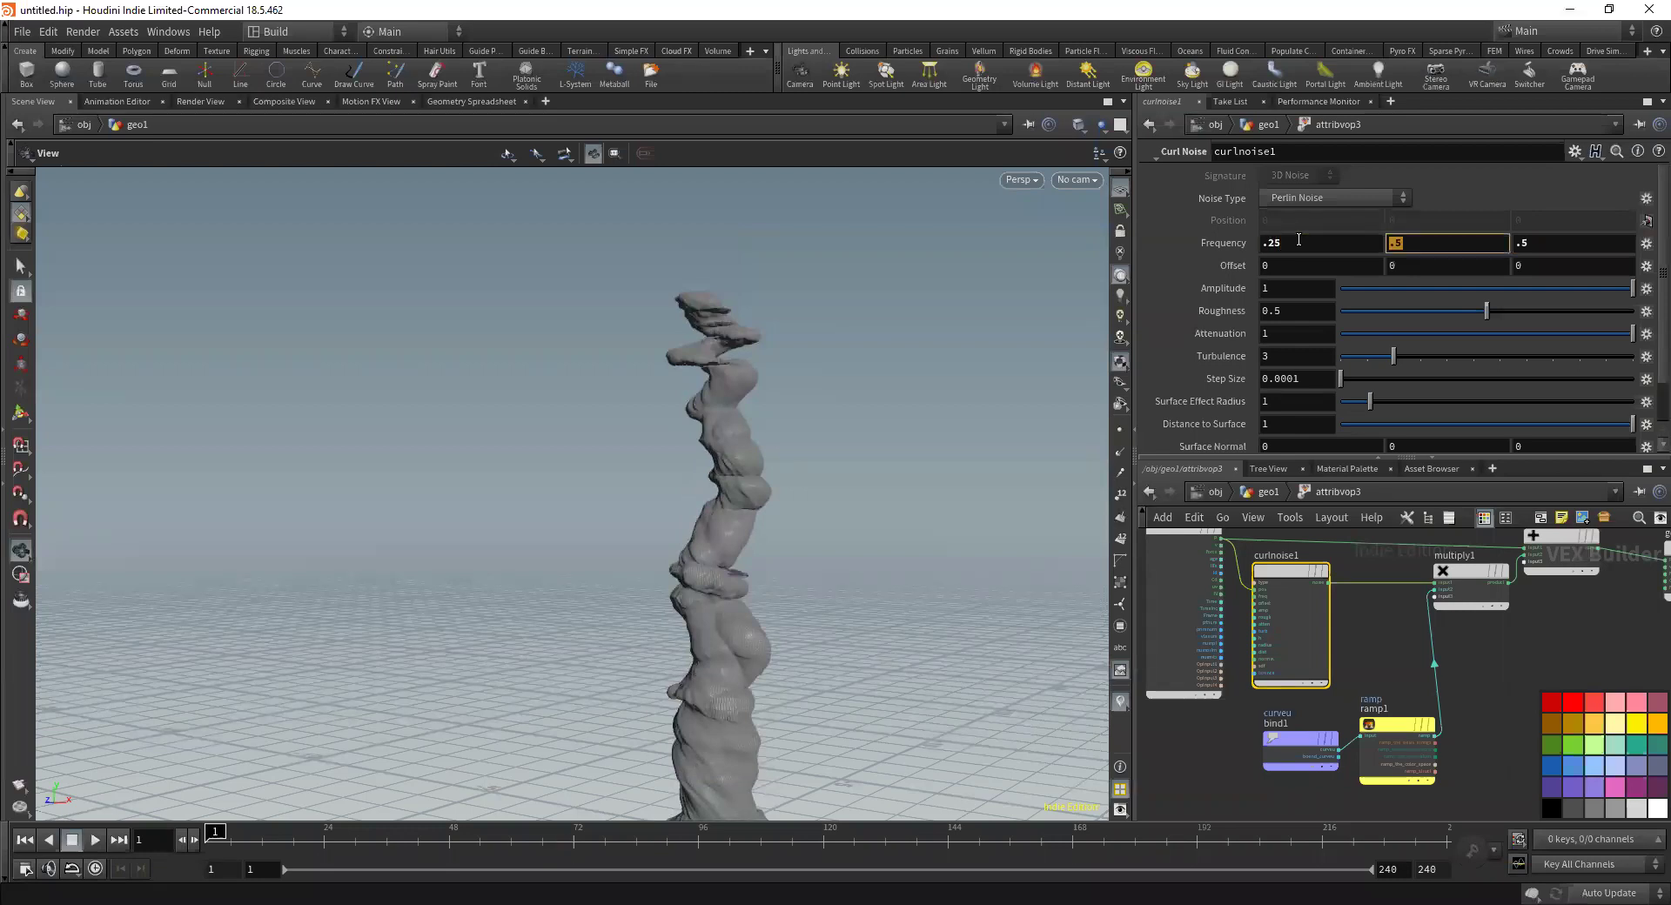
type(".253")
key("Tab")
type(".258")
key("Return")
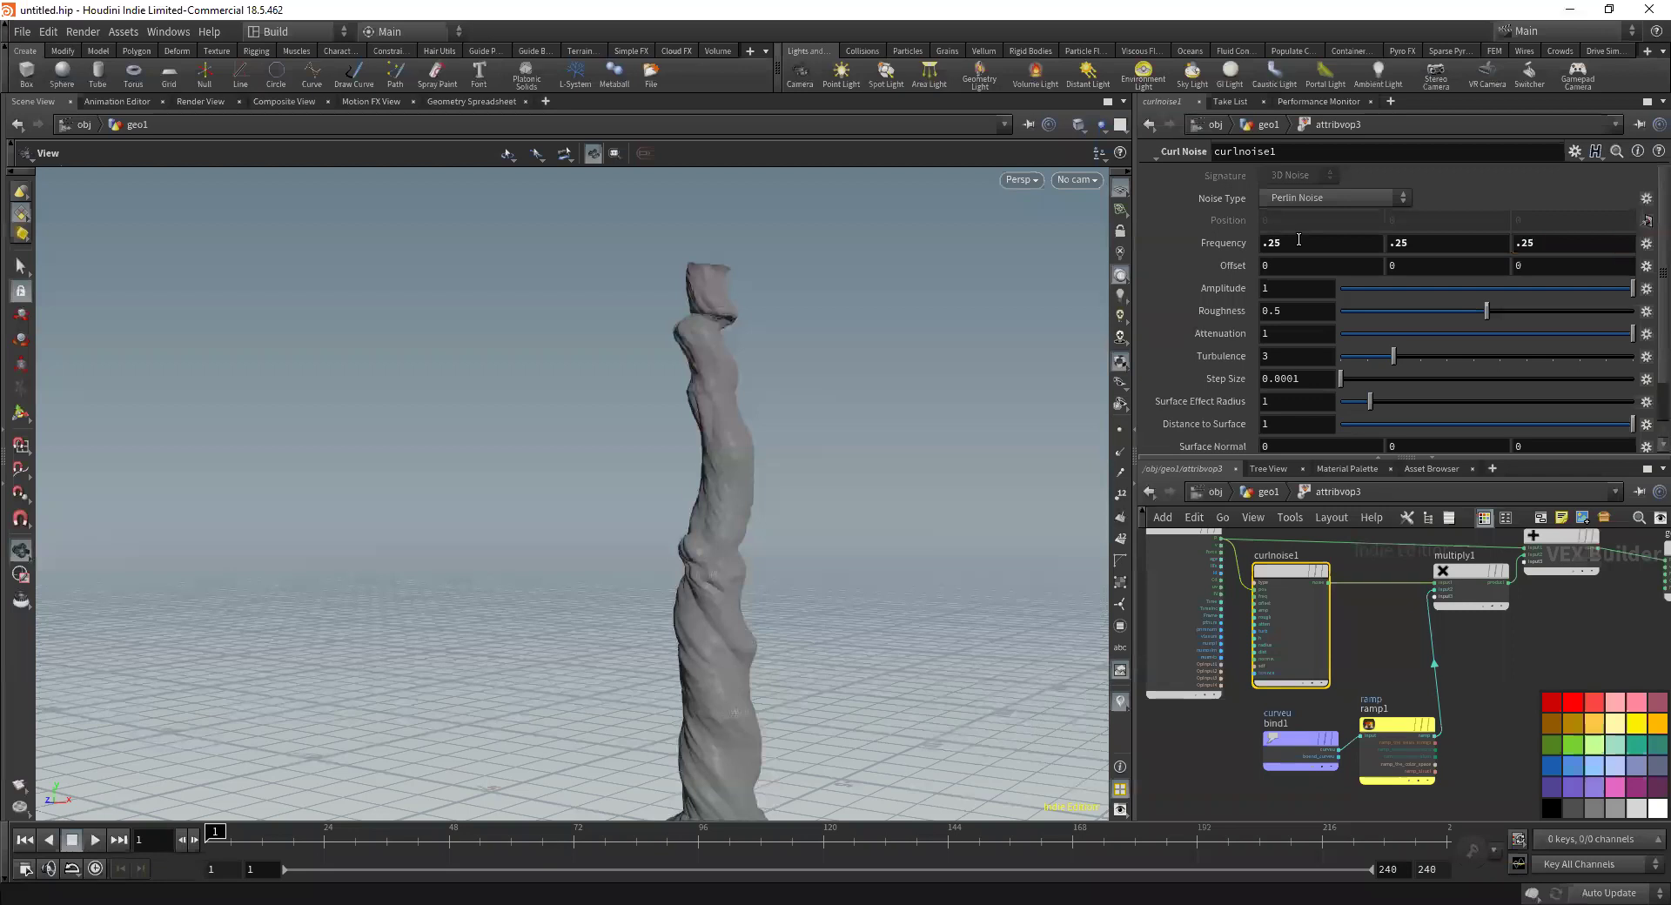
mouse_move(878, 431)
left_mouse_down()
mouse_move(818, 336)
mouse_move(731, 354)
mouse_move(781, 398)
mouse_move(702, 326)
left_mouse_up()
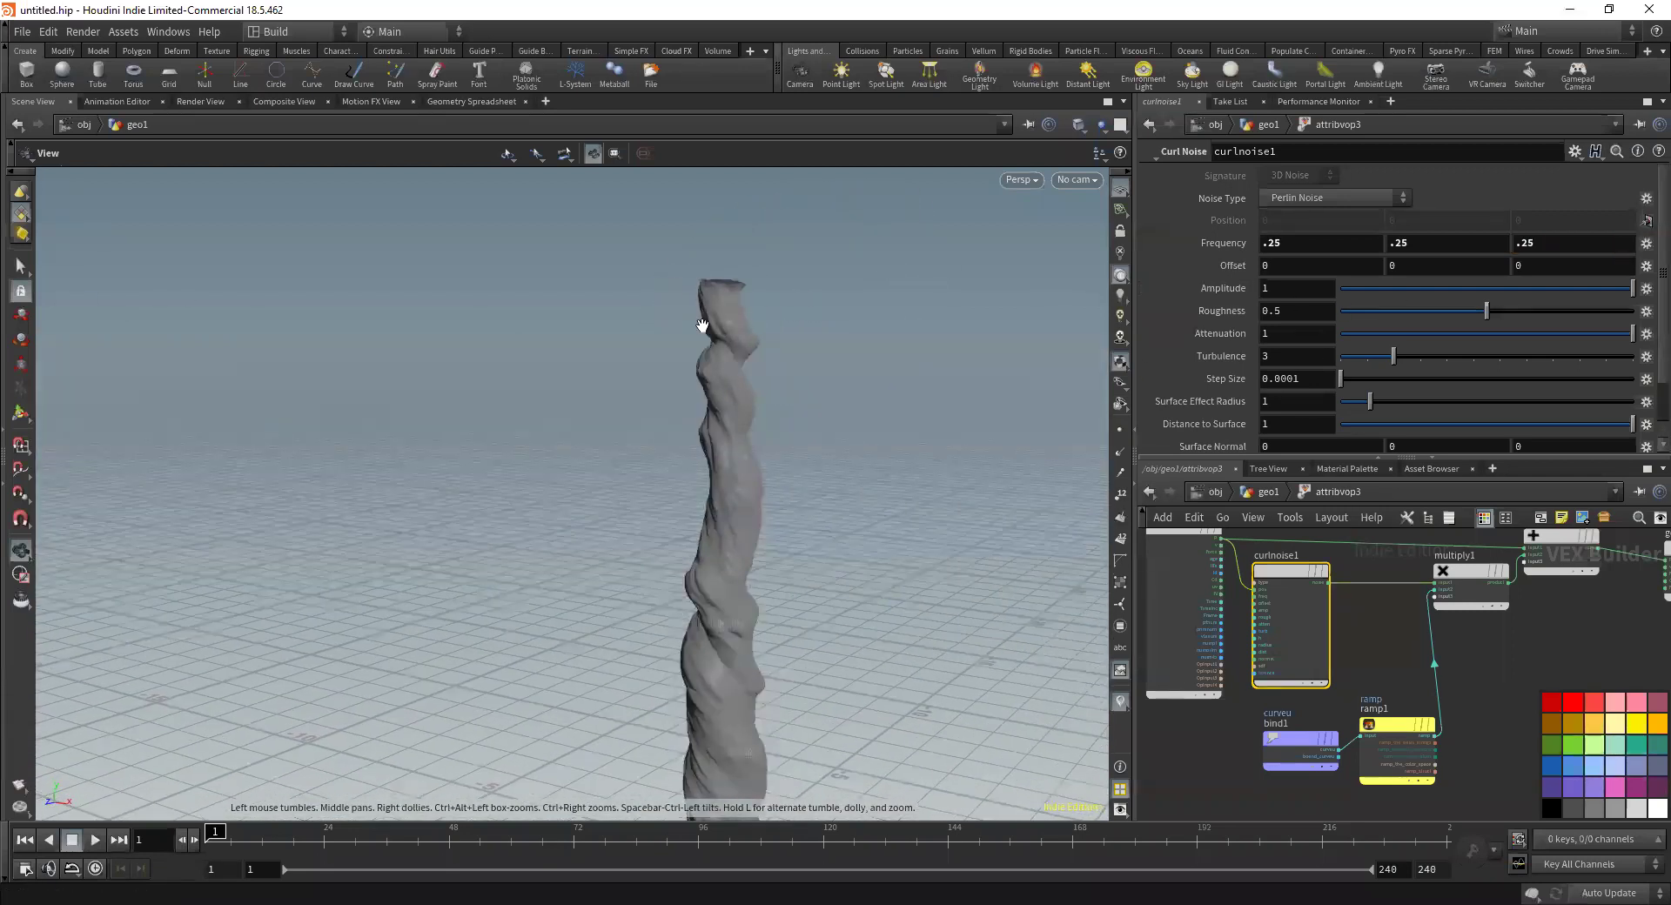
left_click_drag(799, 362, 862, 339)
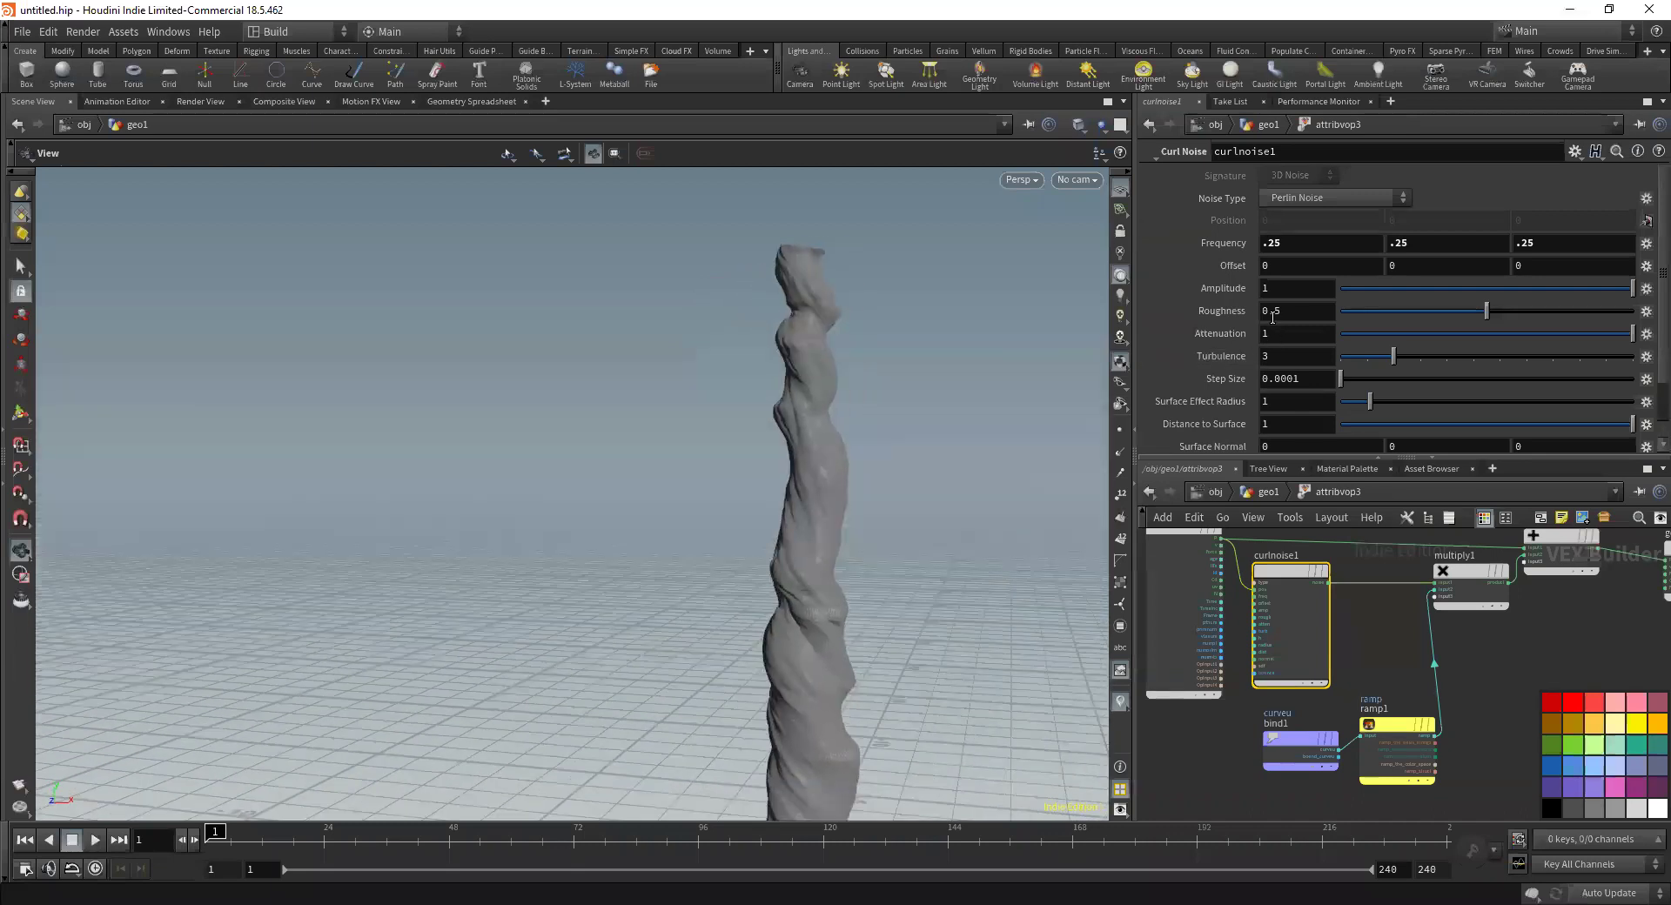
Return curlnoise1's frequency to 0.1 on all three axes
left_click(1336, 244)
type(".1")
key("Tab")
type(".1")
key("Tab")
type(".1")
key("Return")
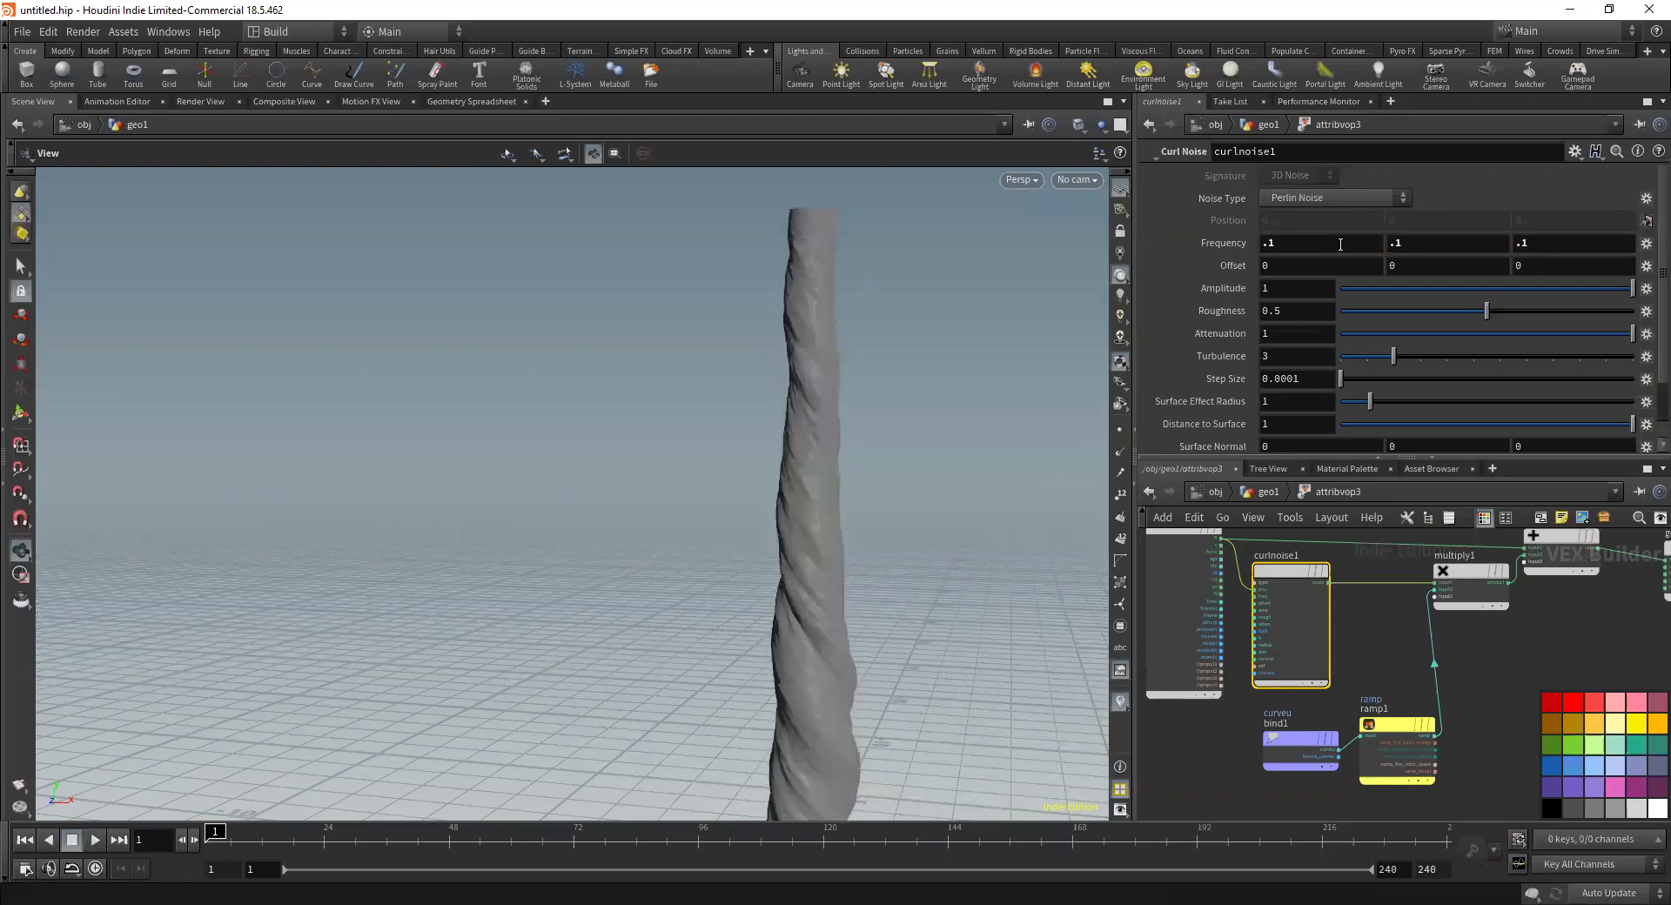
Set curlnoise1's roughness to 0.67 and turbulence to 4, and go back up to the geo1 network
left_click(1537, 311)
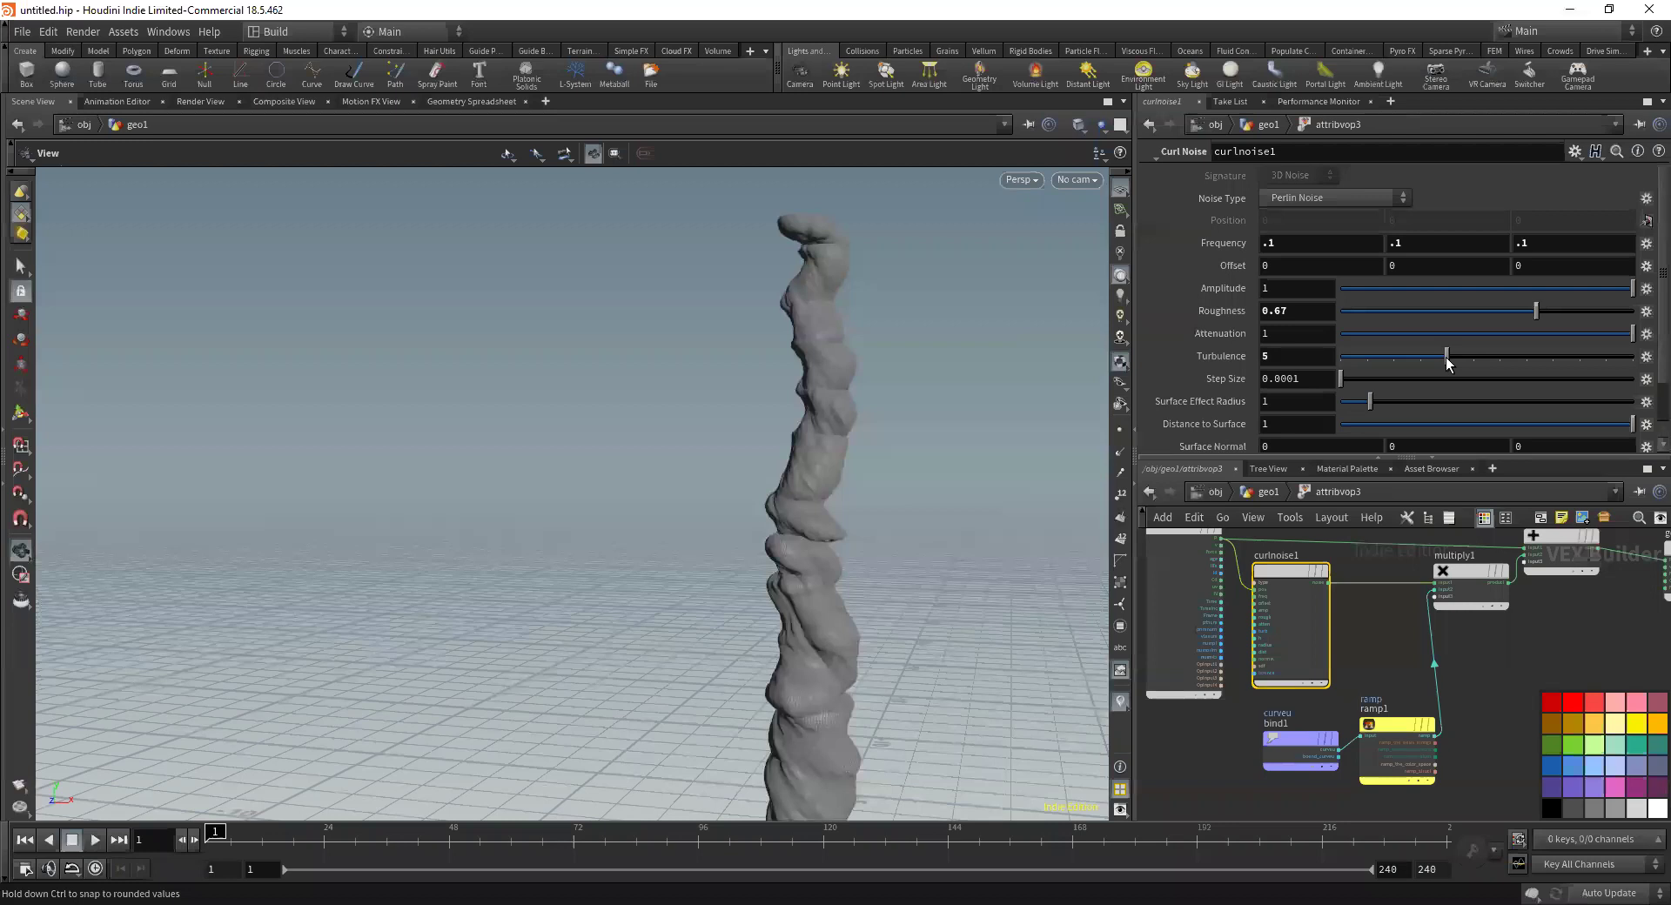
left_click_drag(1448, 357, 1421, 357)
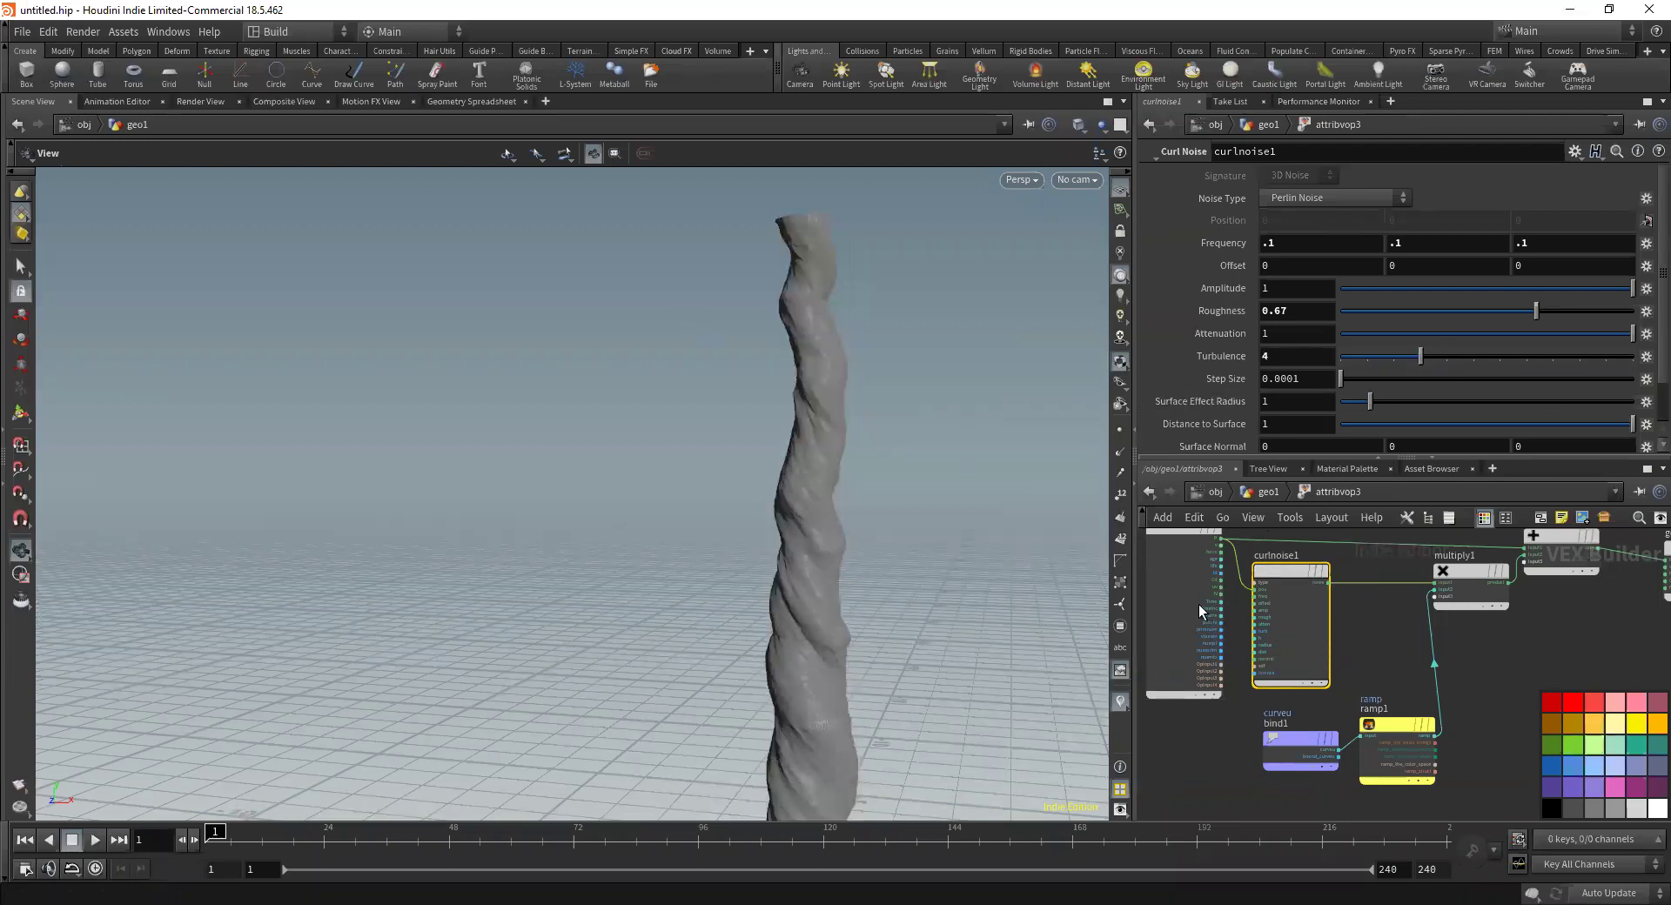
left_click(1266, 495)
Insert an Orientation Along Curve node on the connection between attribvop3 and copytopoints1
middle_click_drag(1366, 671, 1387, 740)
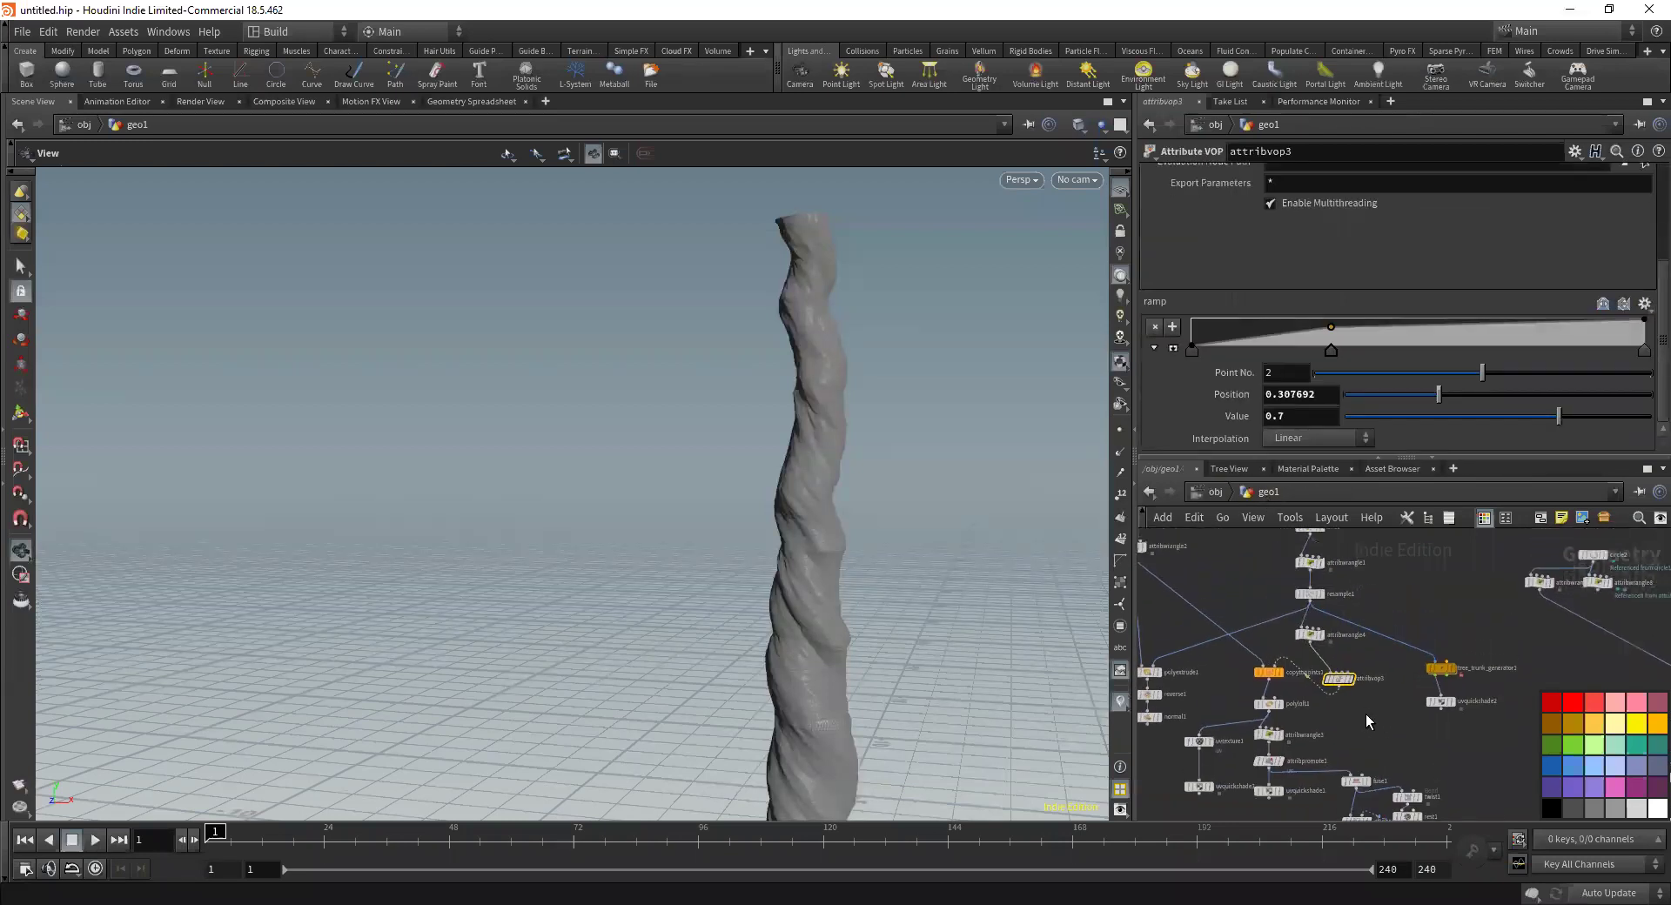
key("Tab")
type("a")
key("BackSpace")
type("or")
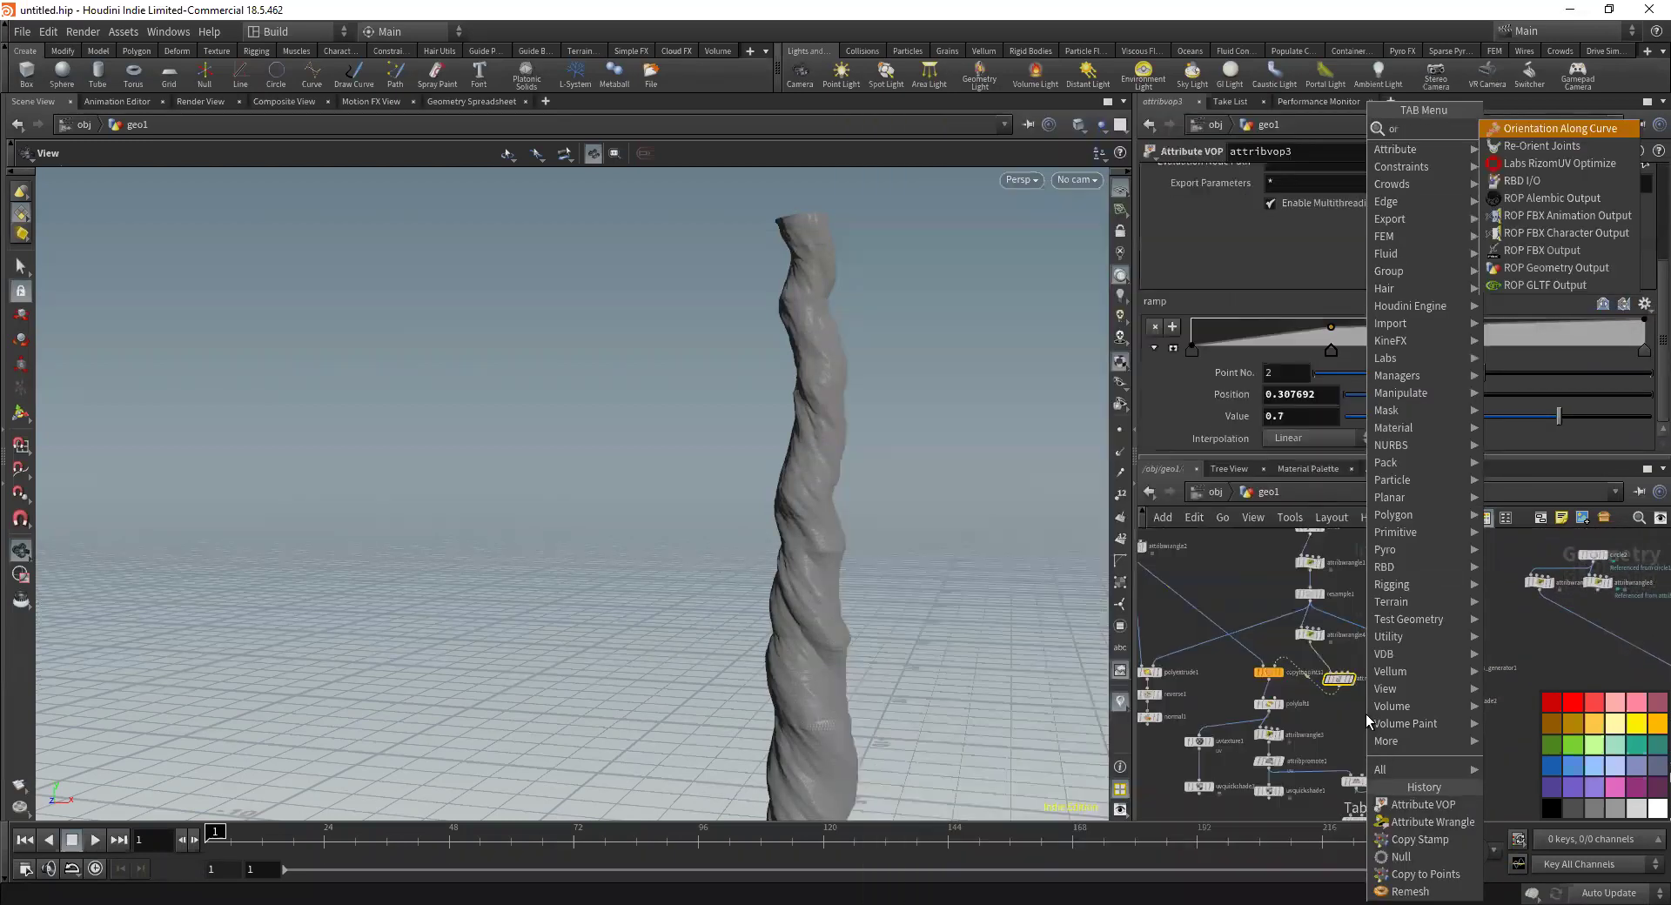
key("Return")
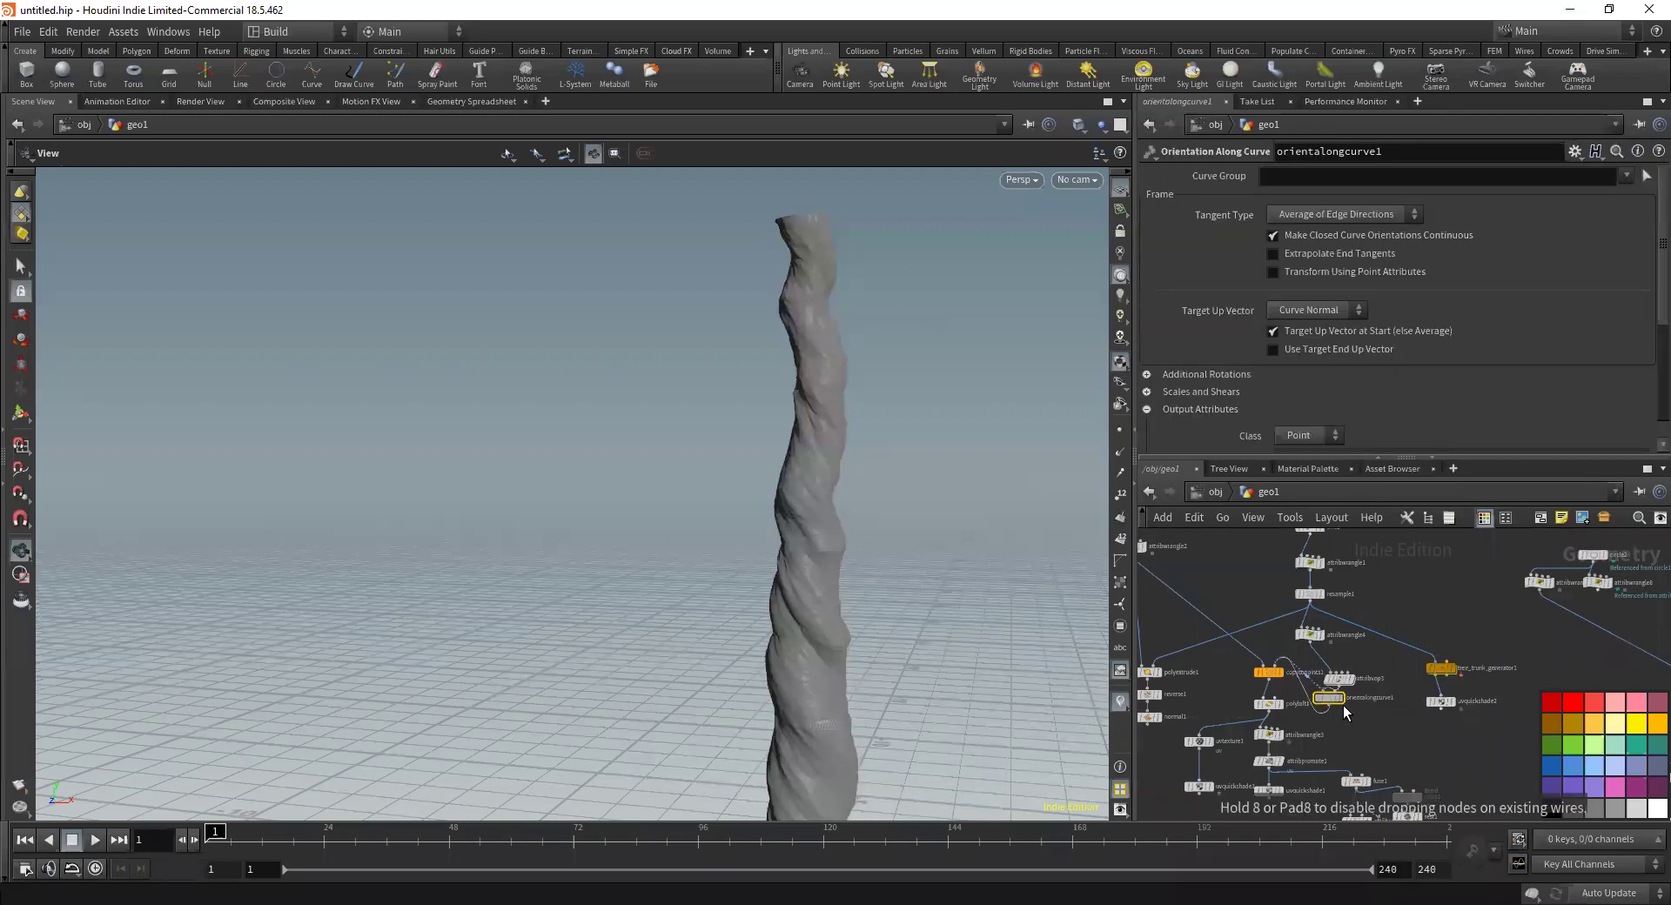
left_click(1330, 700)
left_click_drag(776, 528, 923, 505)
Change circle1's orientation to XY Plane and look over the reoriented trunk
middle_click_drag(1180, 586, 1245, 620)
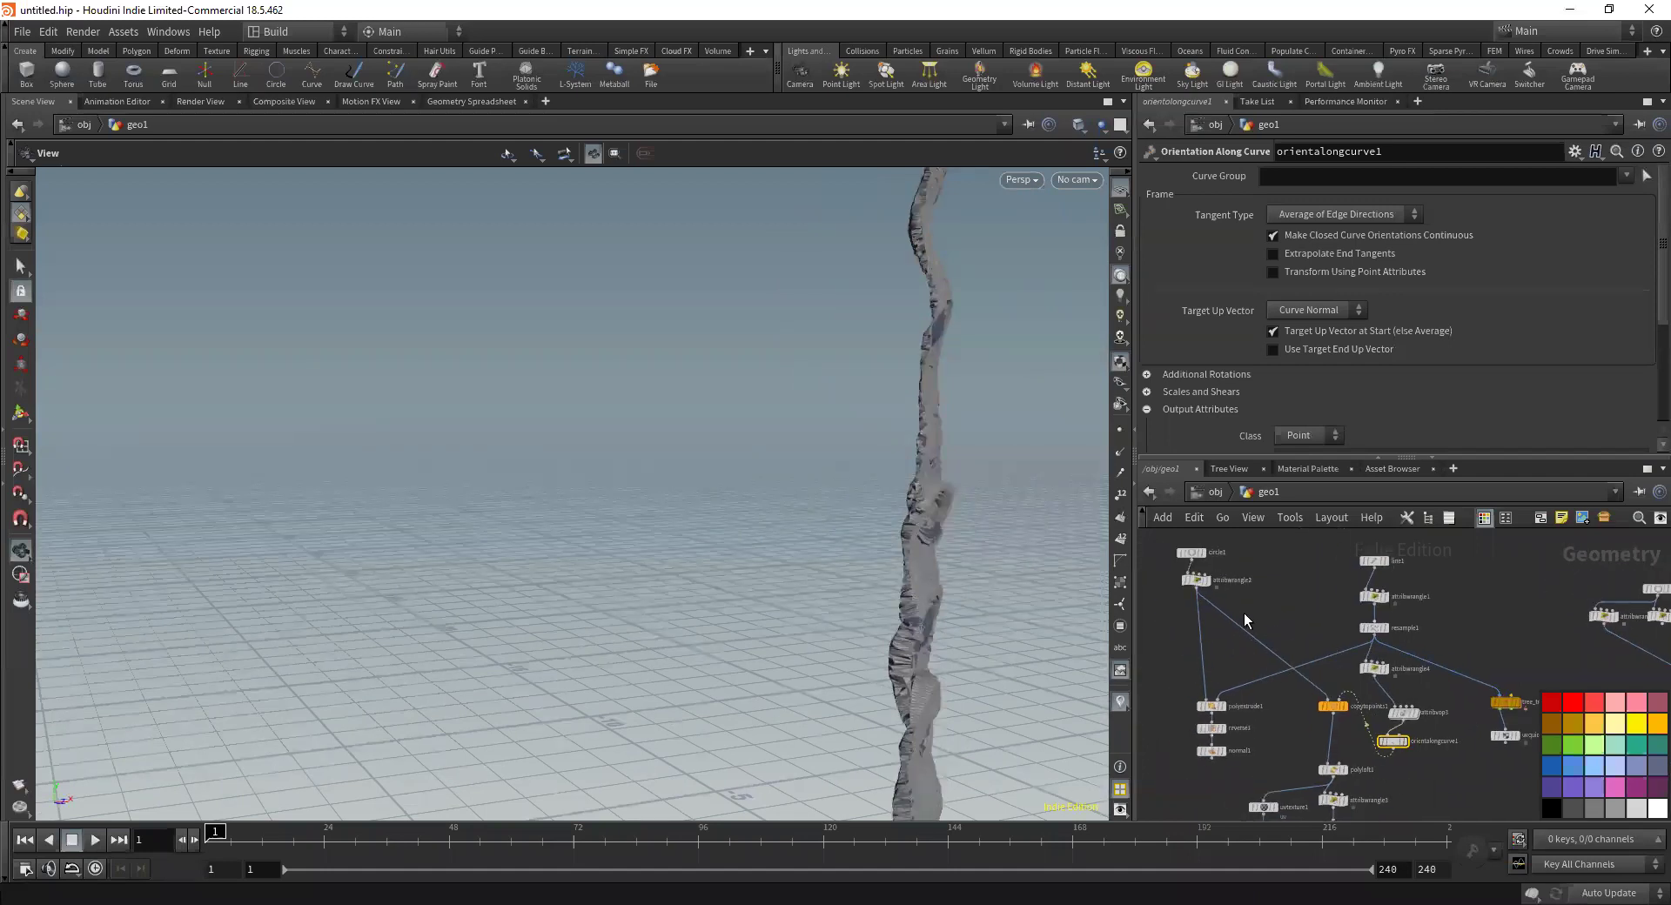
left_click(1193, 553)
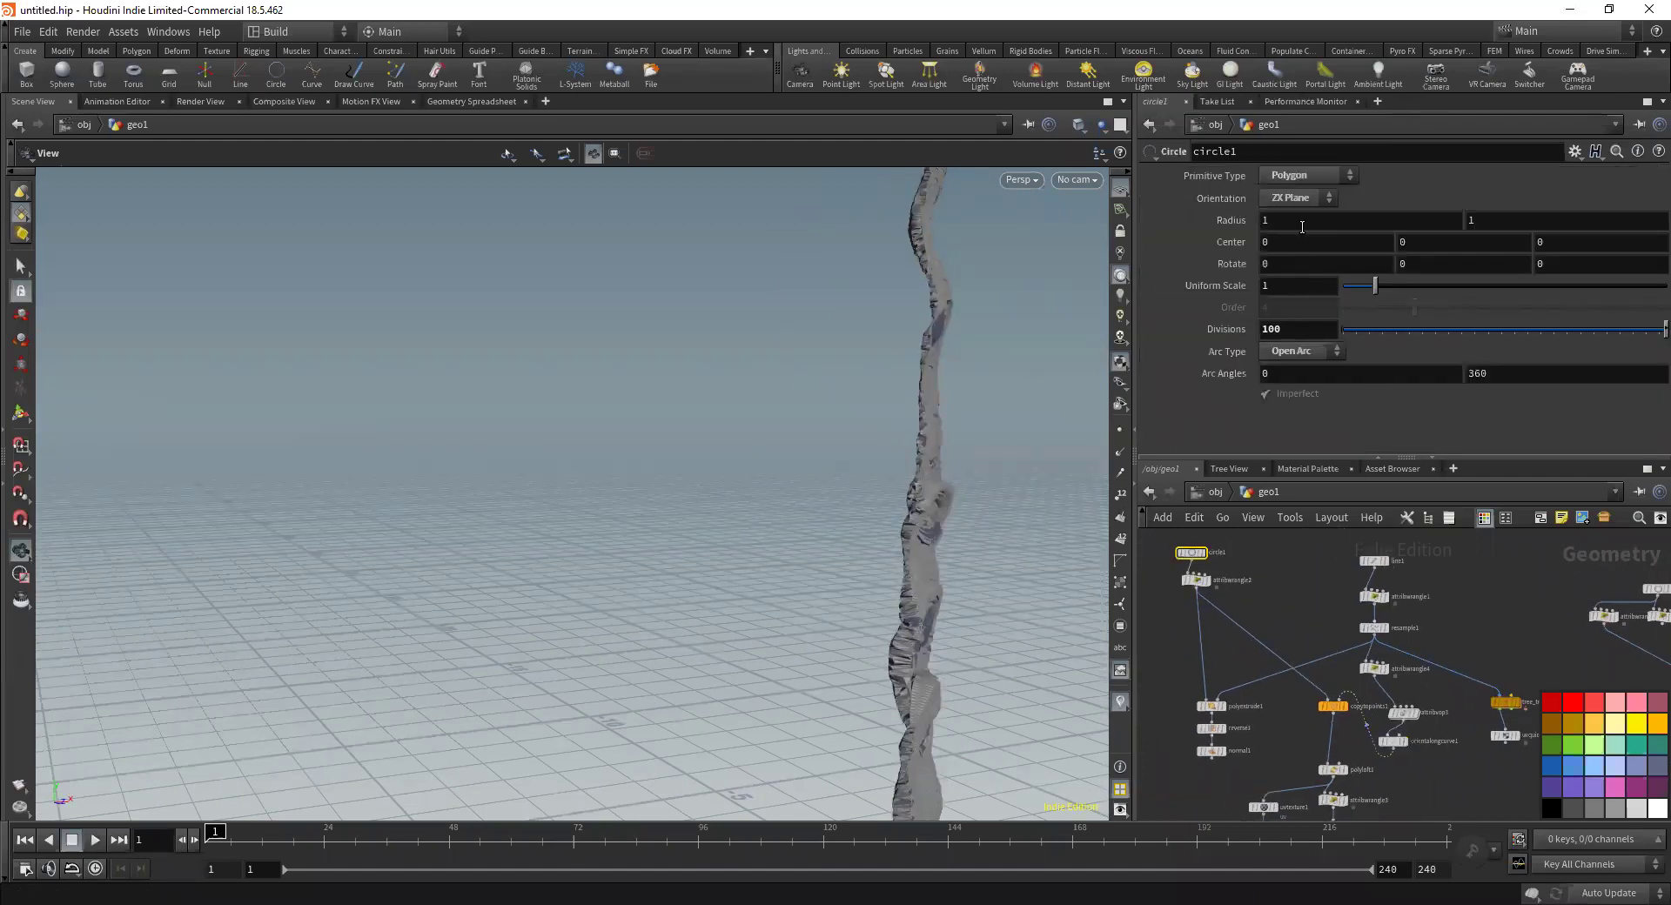
left_click(1295, 199)
left_click(1287, 219)
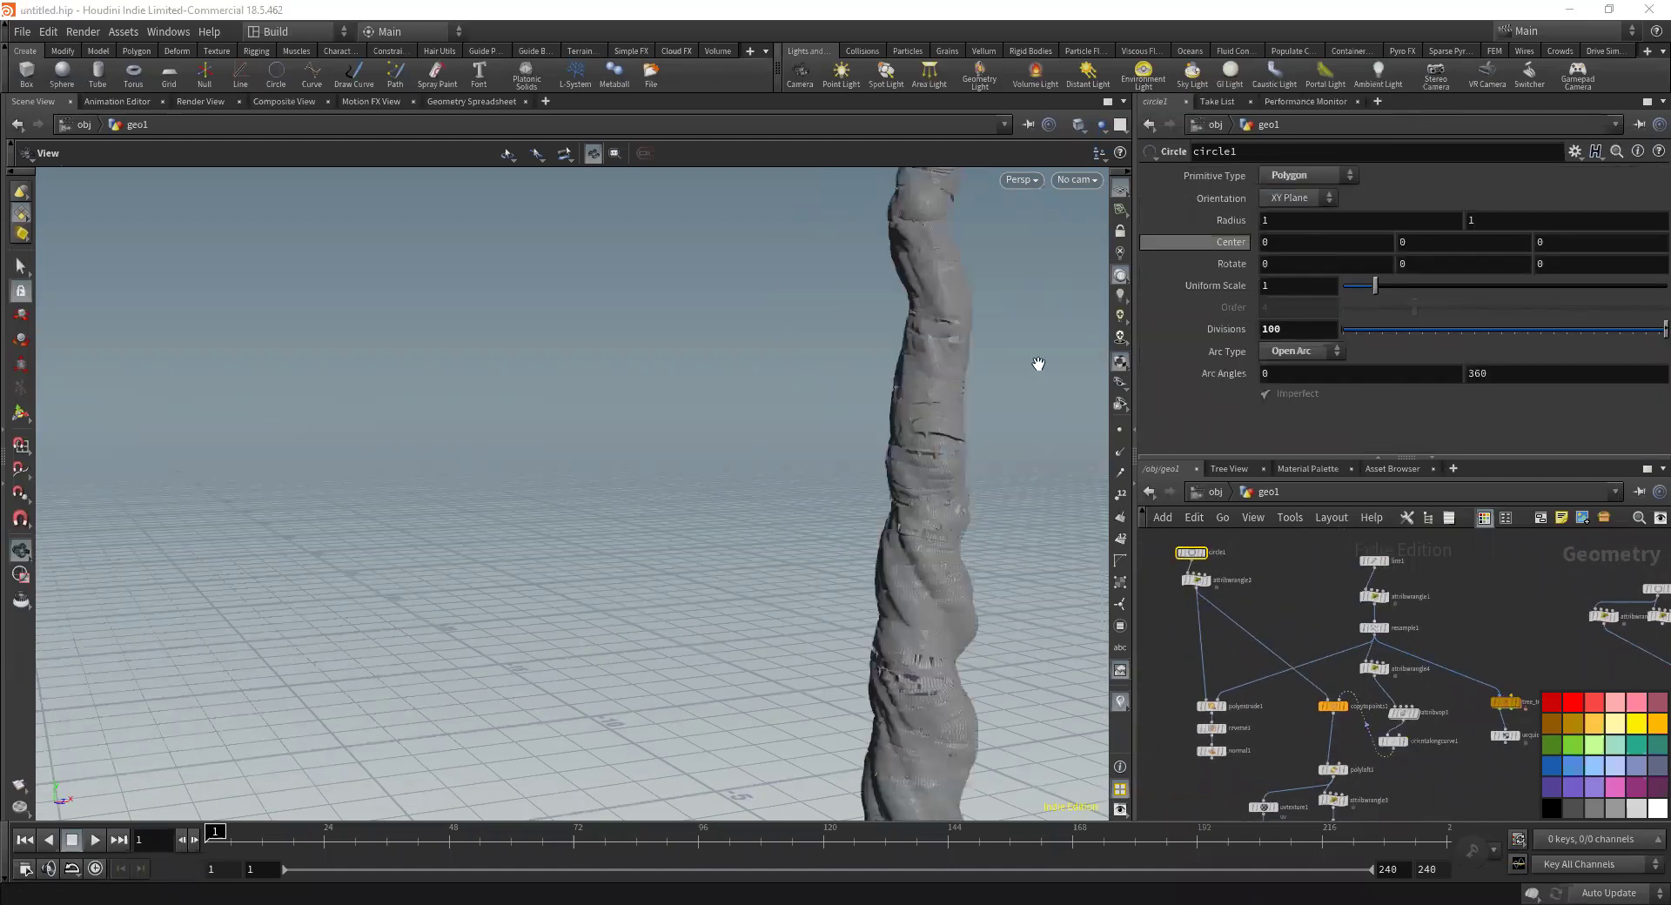
left_click_drag(958, 355, 1307, 545)
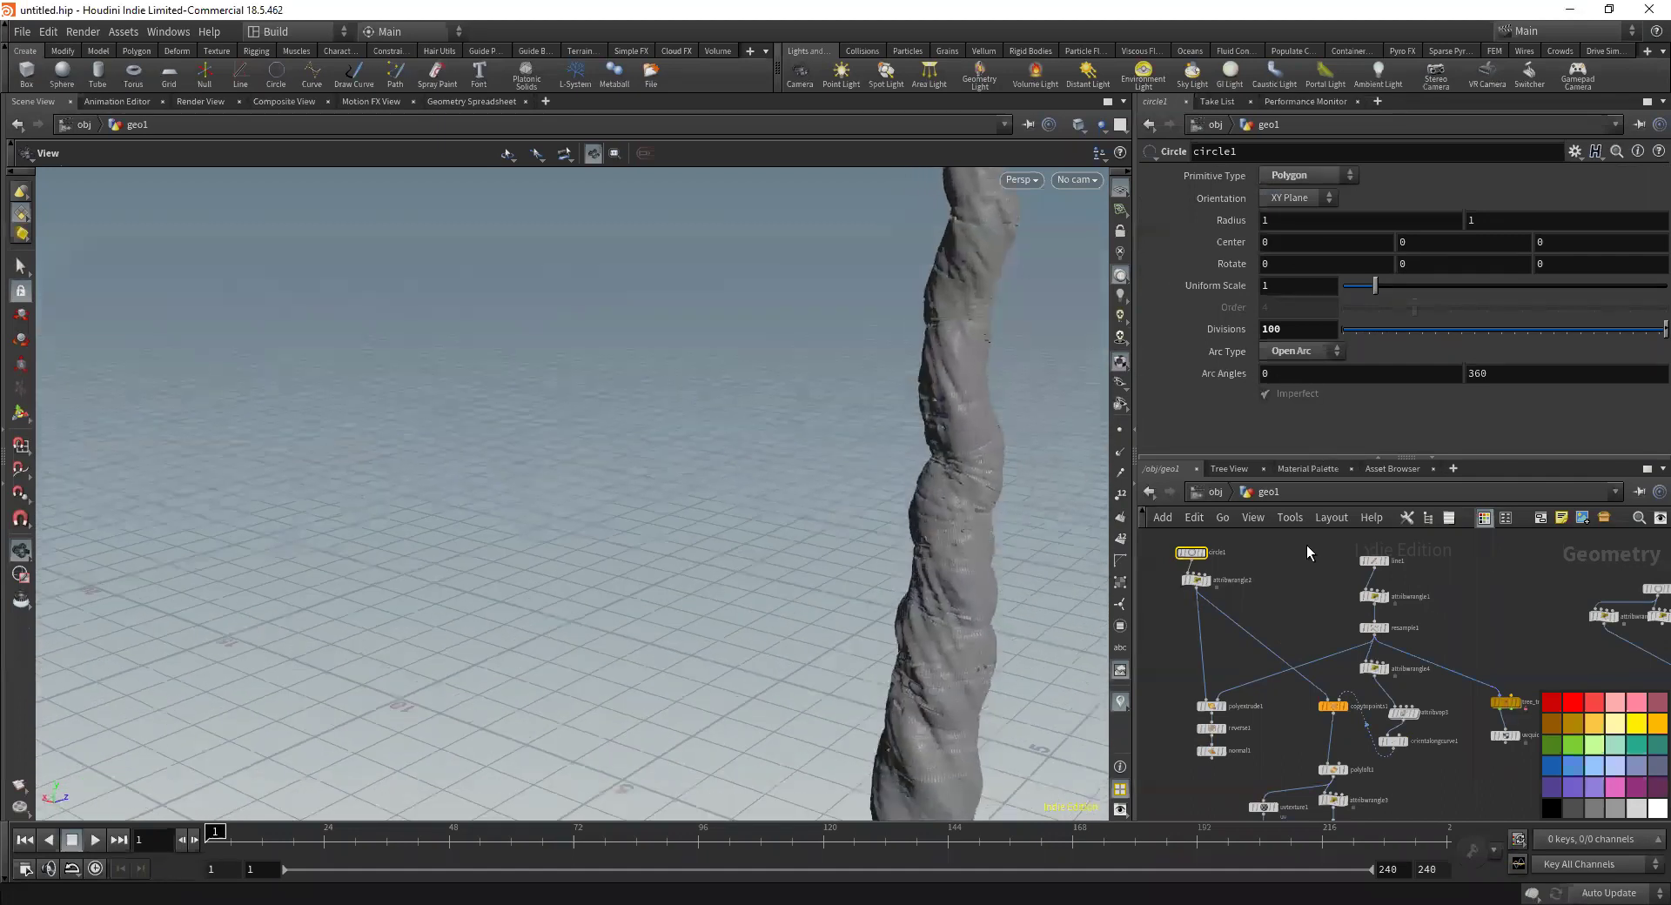
Display copytopoints1 and compare its copied rings with the curve output by orientalongcurve1
scroll(1345, 723, "up", 3)
left_click(1344, 681)
left_click_drag(955, 489, 870, 488)
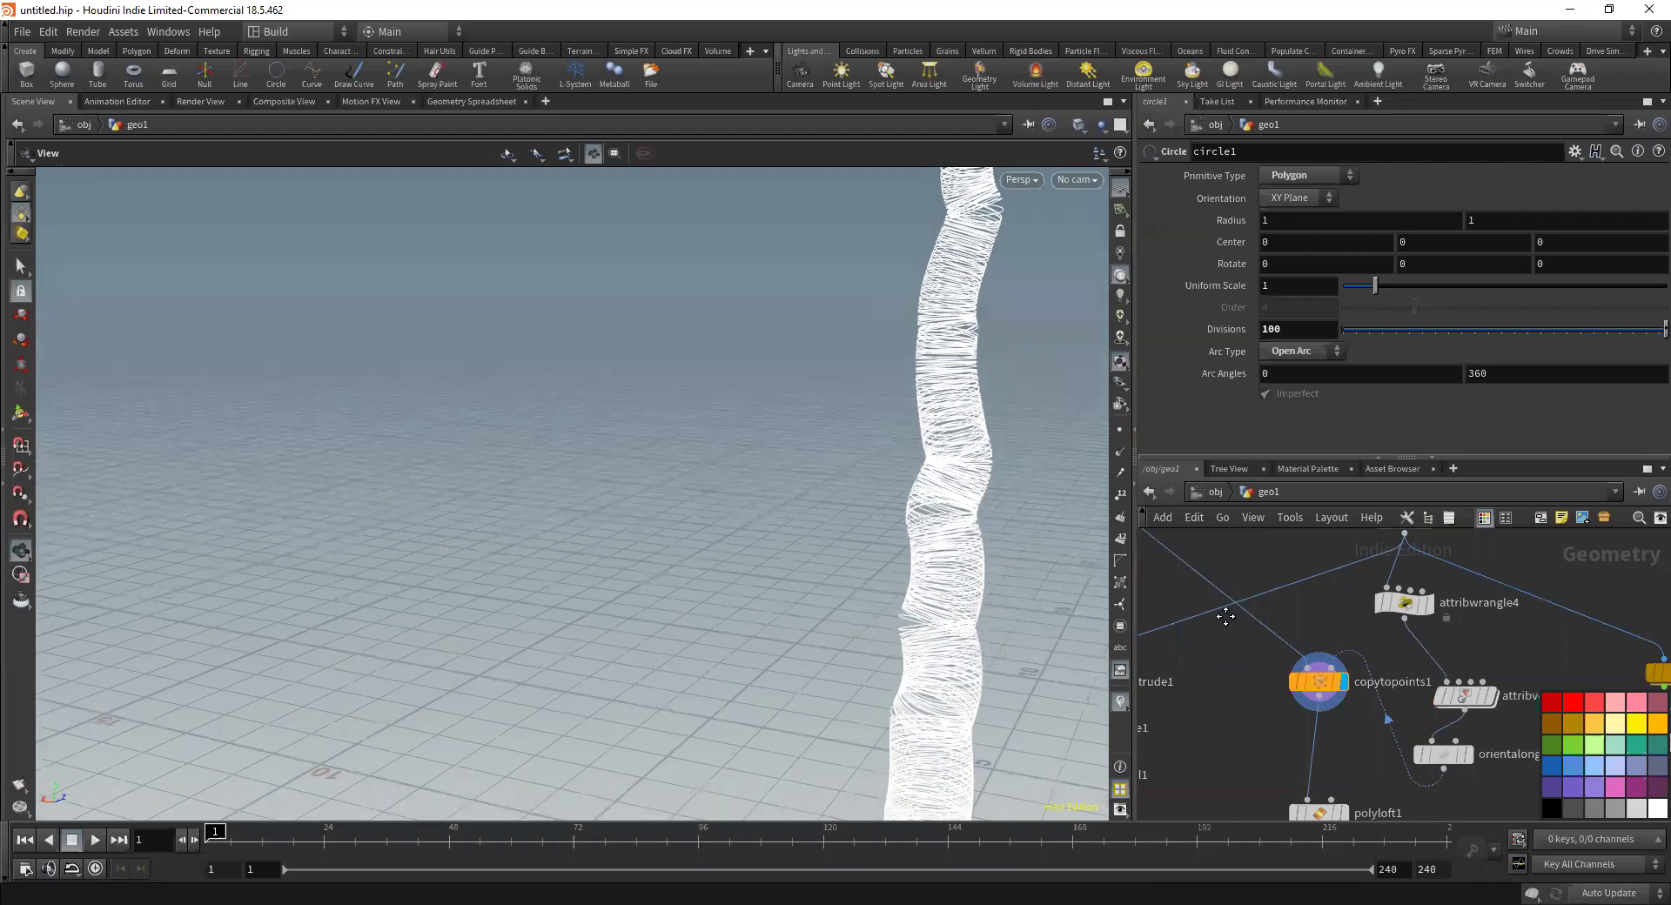
middle_click_drag(1482, 747, 1380, 664)
left_click(1368, 670)
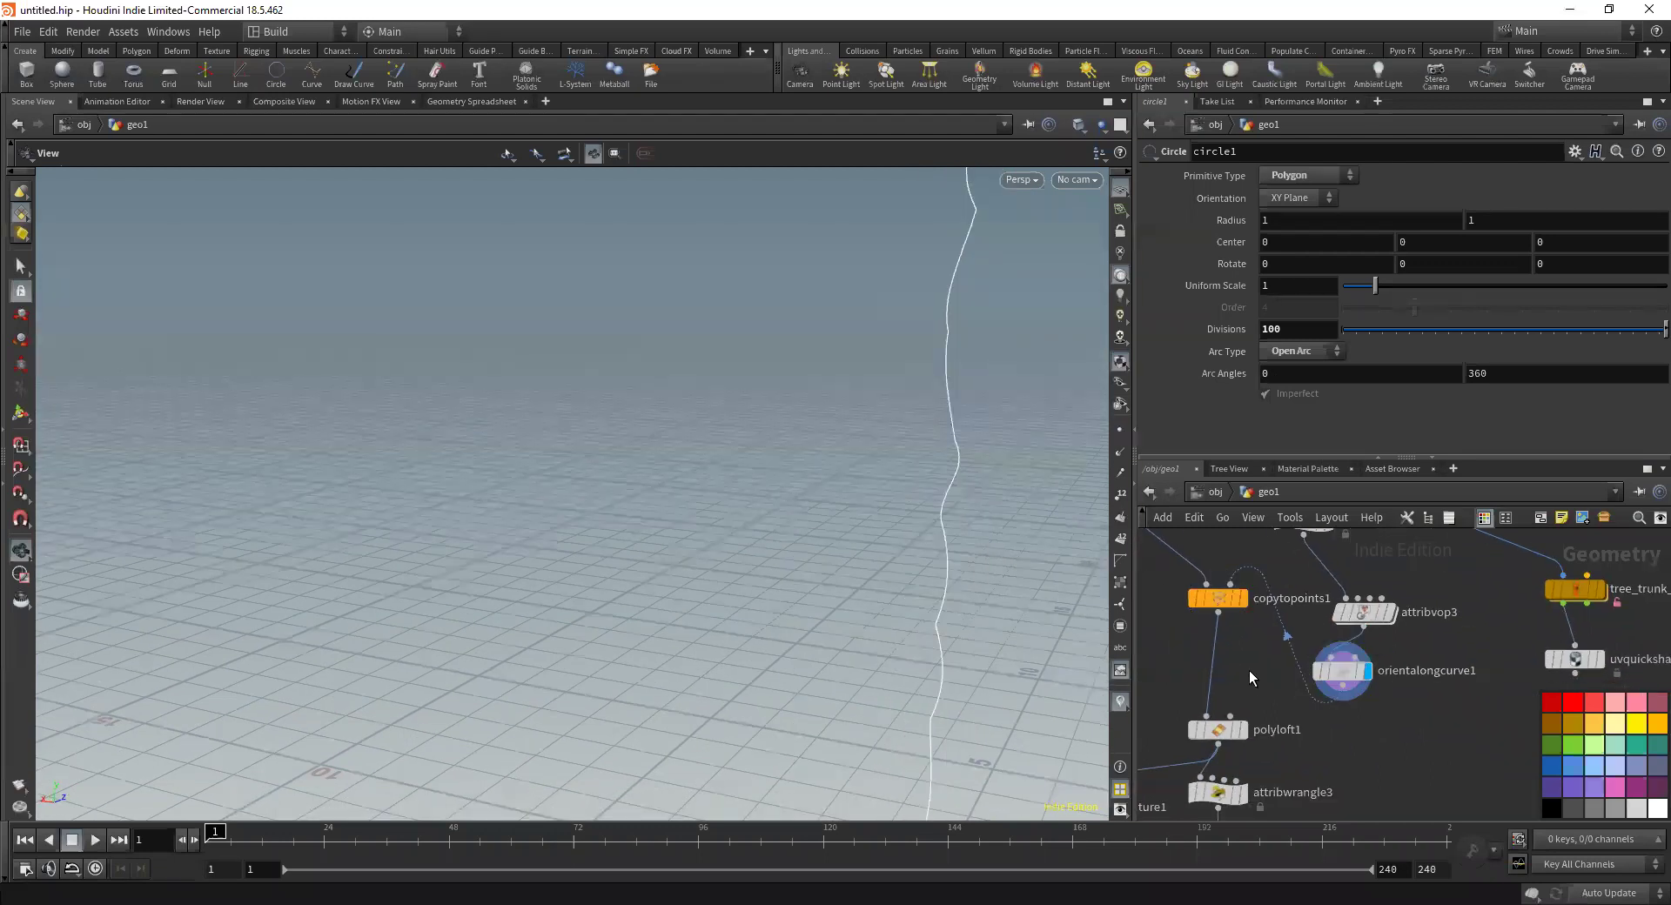
left_click(1244, 598)
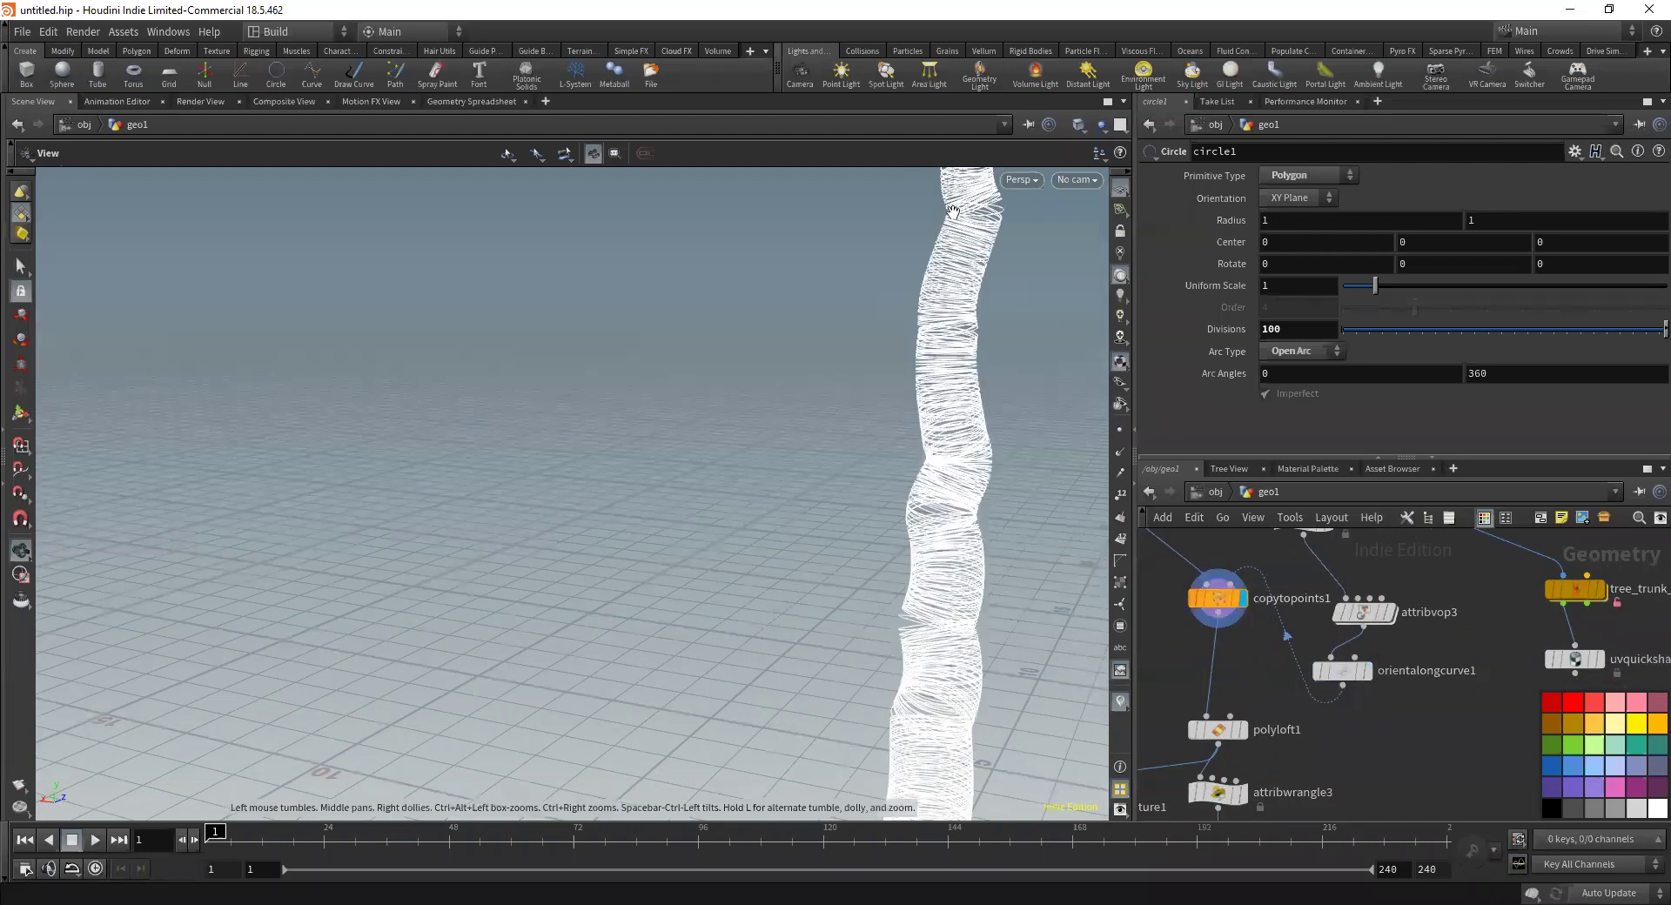
left_click_drag(964, 226, 1057, 261)
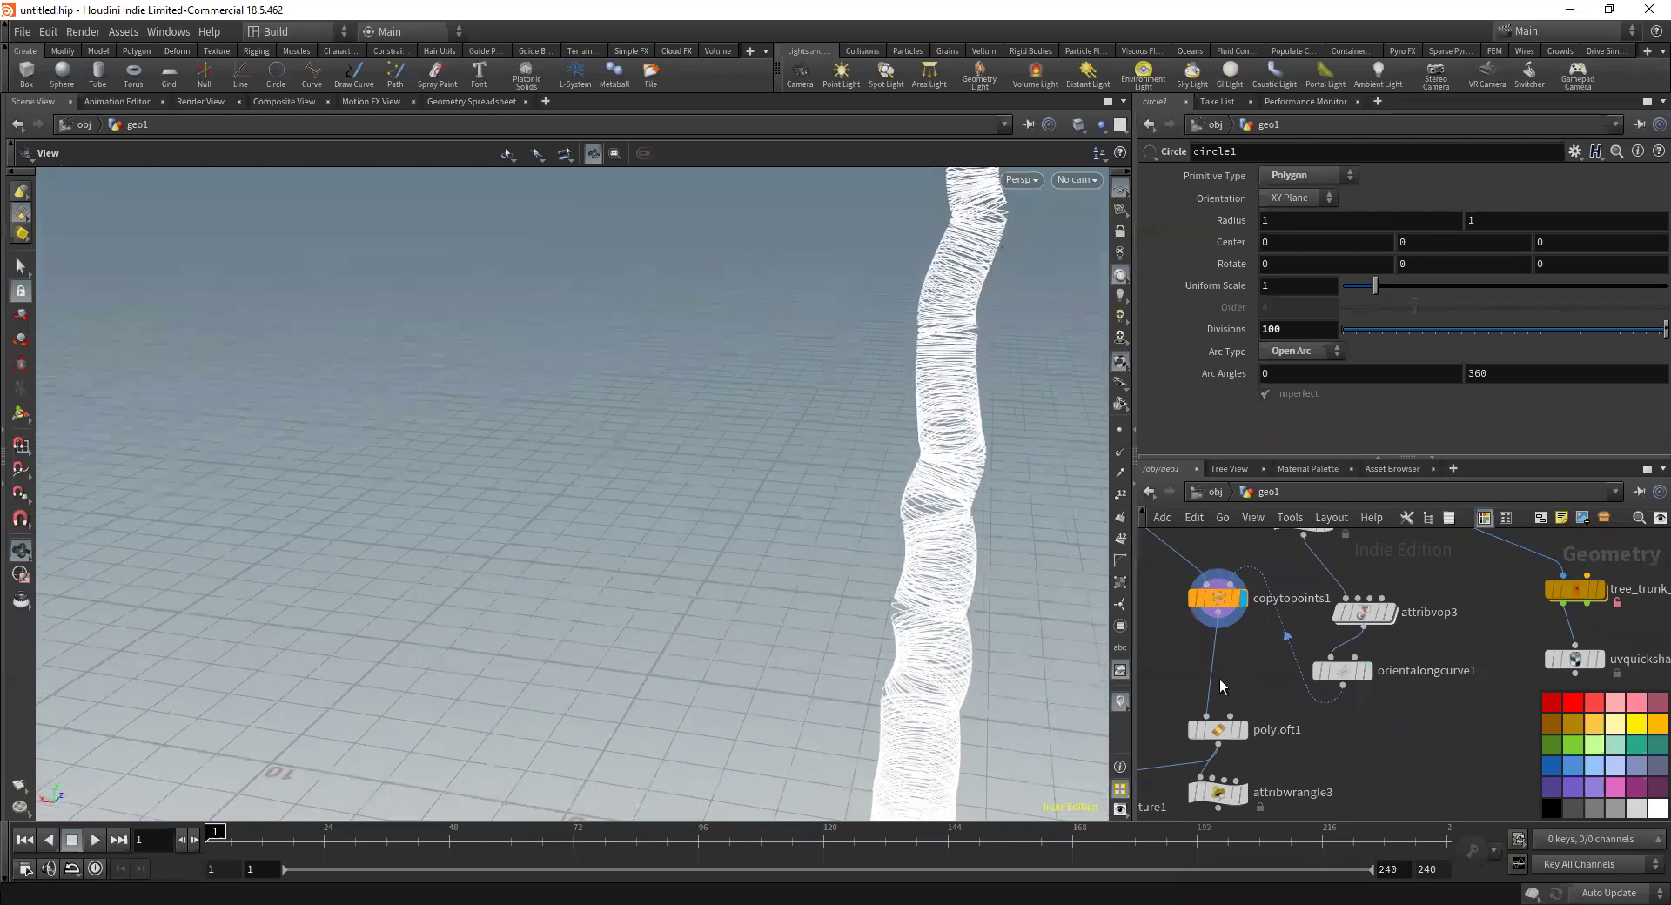
Display the lofted surface at polyloft1, followed by the detailed trunk at normal2
middle_click_drag(1259, 750, 1253, 659)
left_click(1237, 639)
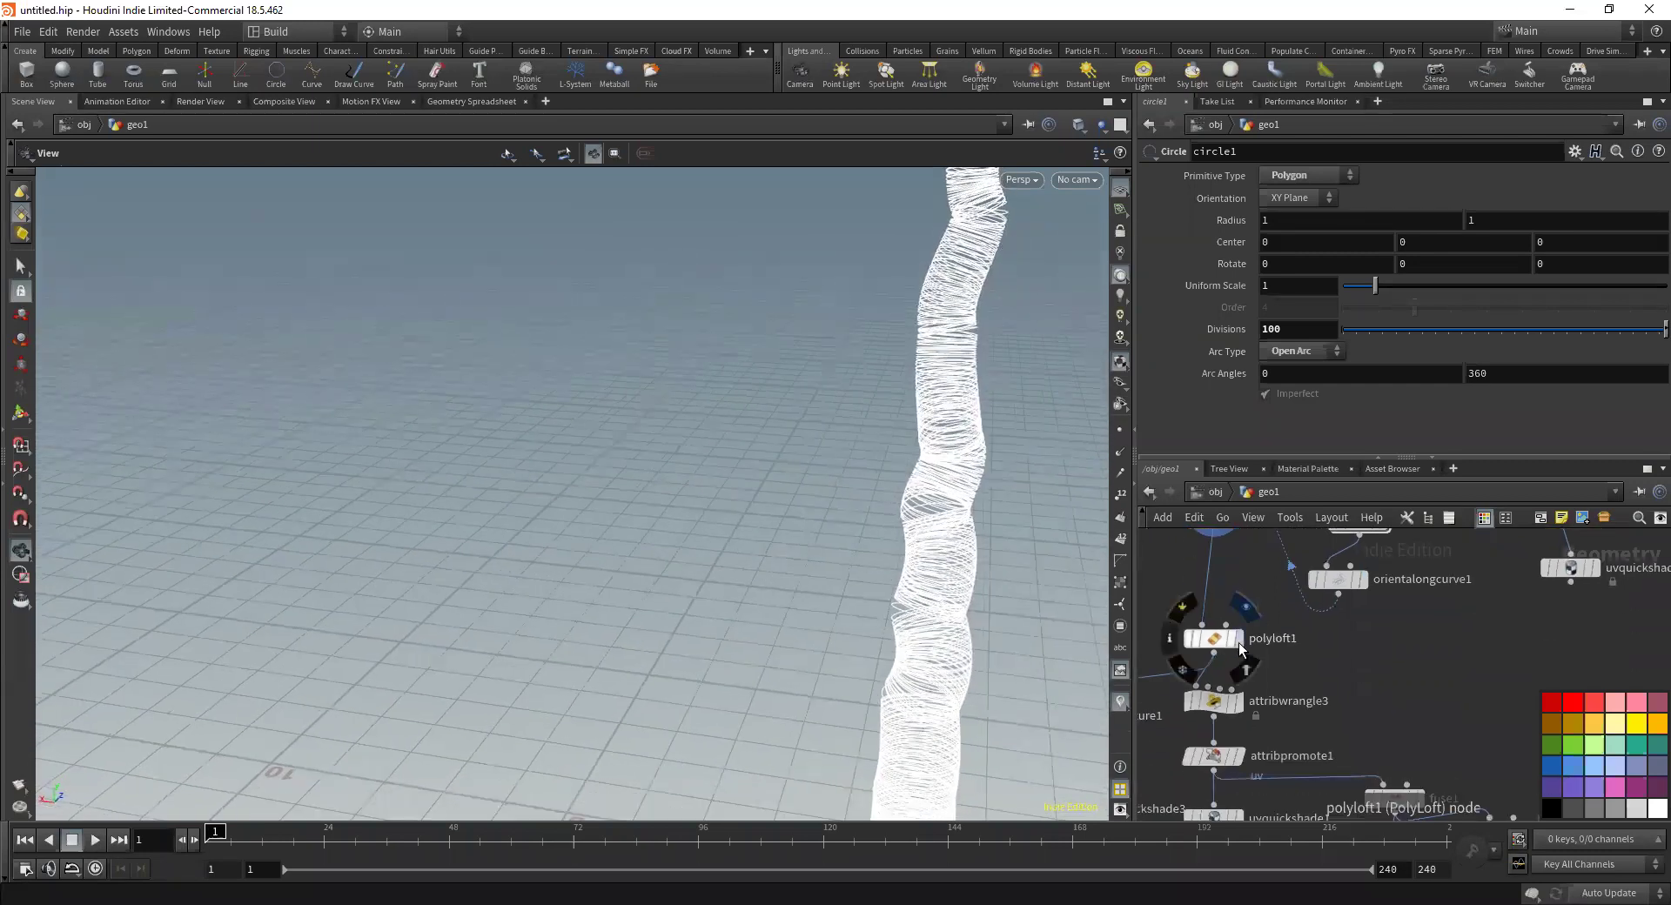
left_click_drag(1000, 350, 1014, 261)
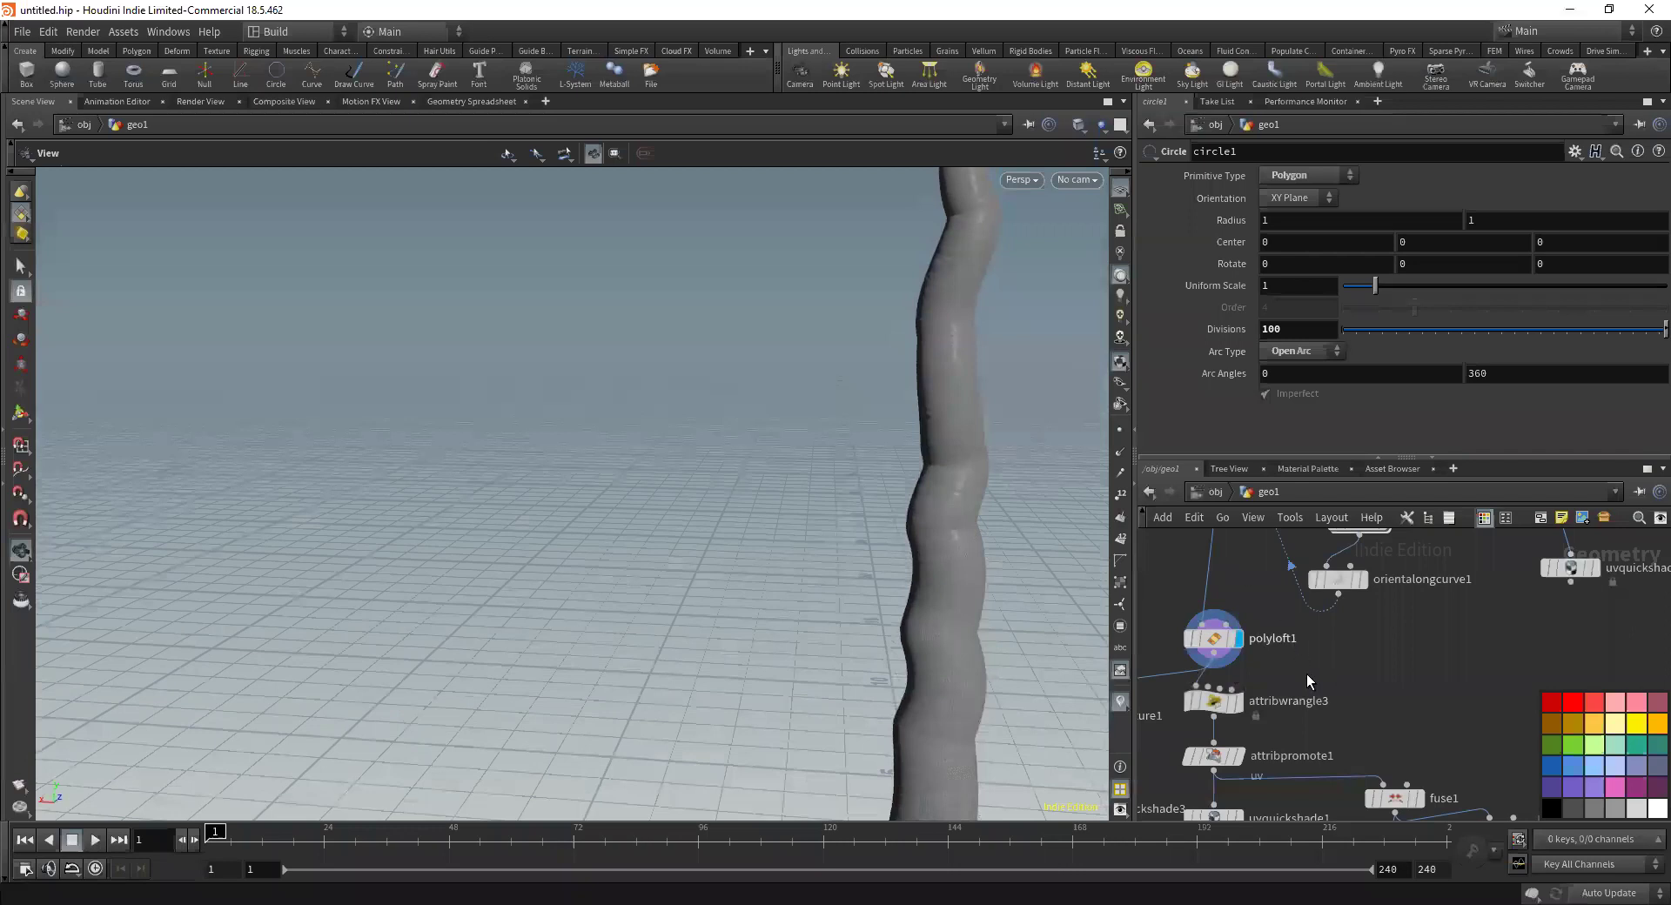
middle_click_drag(1307, 674, 1261, 595)
middle_click_drag(1462, 818, 1385, 664)
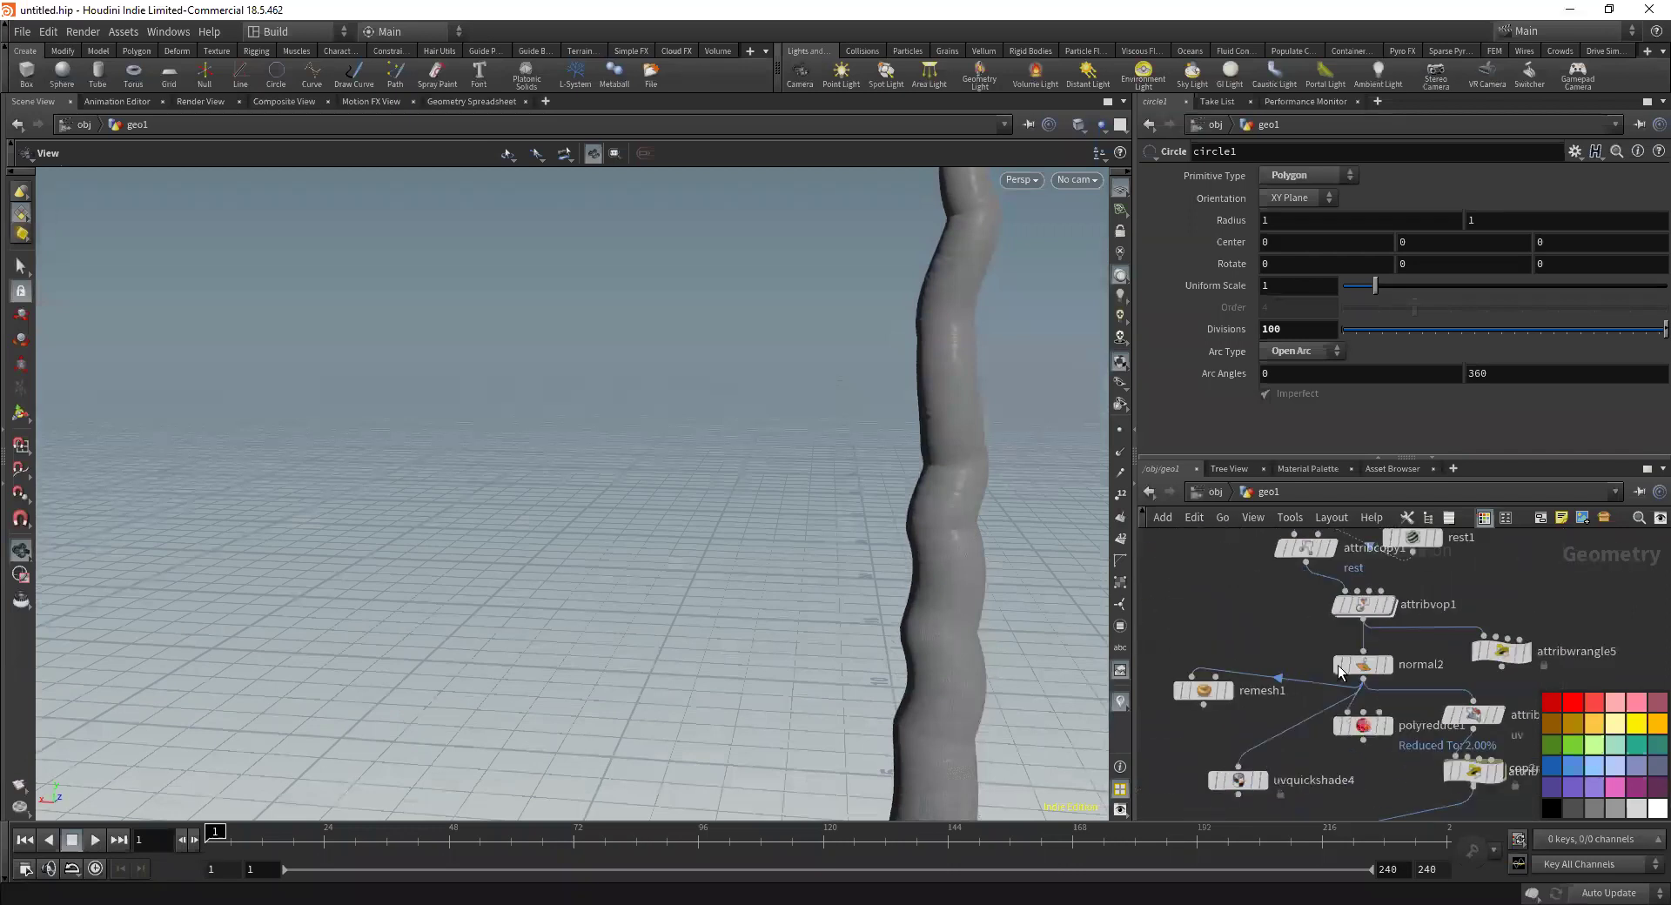
left_click(1387, 670)
left_click_drag(1000, 372, 1045, 409)
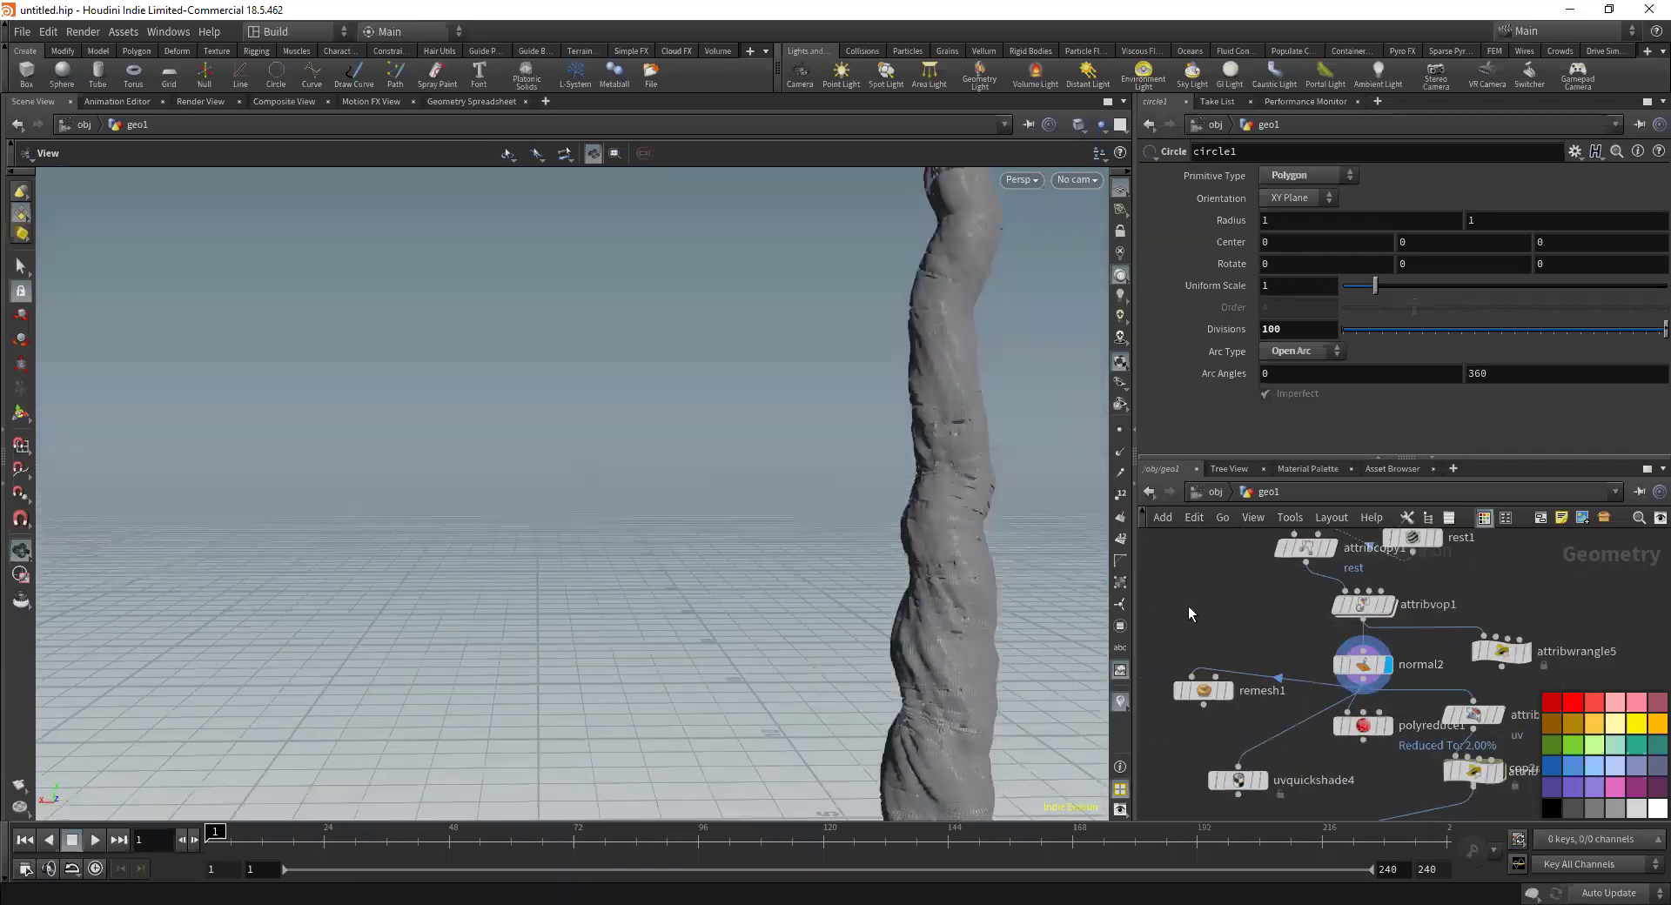
Set resample1's maximum segments to 100 and inspect the trunk surface
scroll(1197, 647, "down", 3)
middle_click_drag(1201, 662, 1226, 721)
middle_click_drag(1241, 554, 1293, 649)
middle_click_drag(1290, 534, 1321, 658)
middle_click_drag(1274, 591, 1278, 640)
left_click(1321, 610)
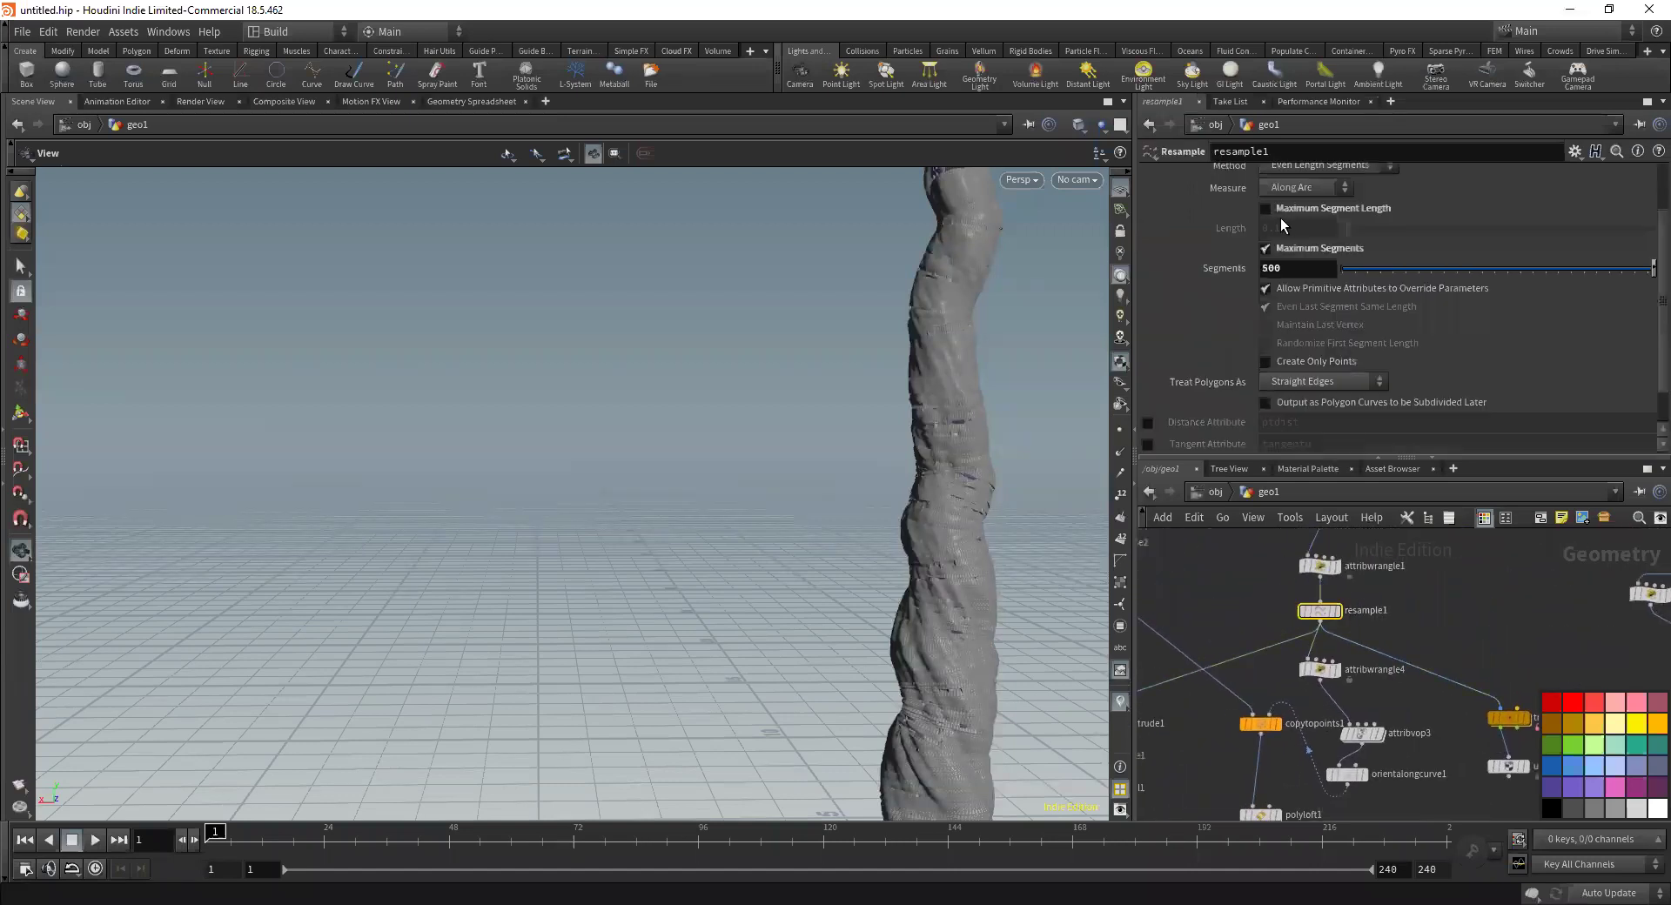
double_click(1283, 268)
key("Return")
left_click_drag(1031, 225, 979, 240)
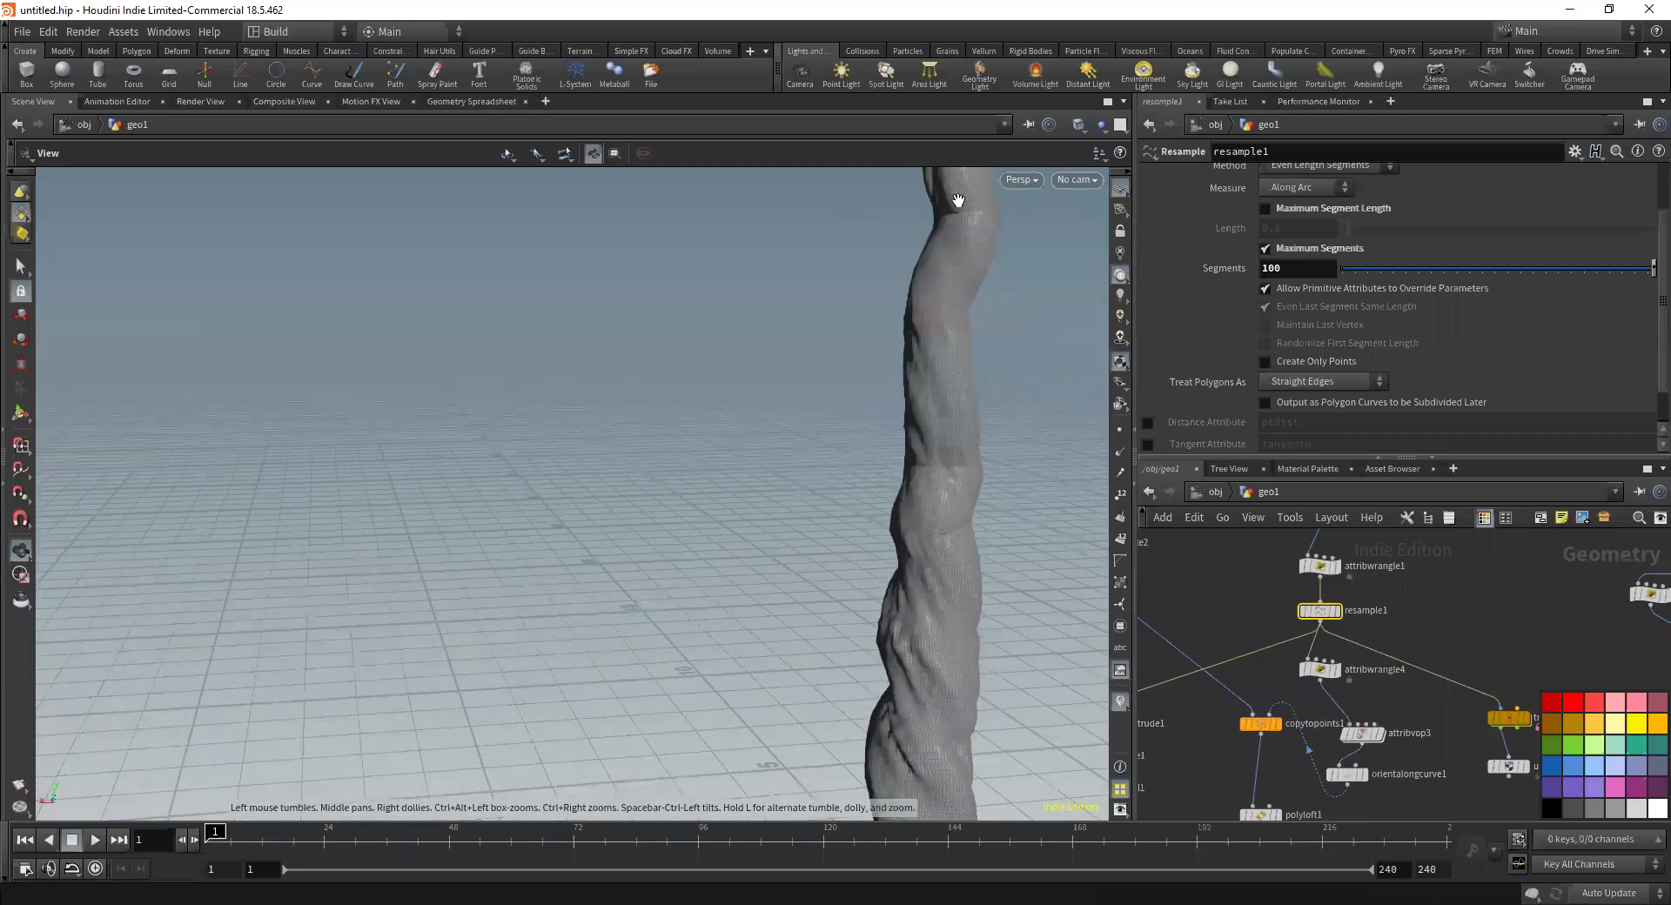
mouse_move(929, 492)
left_mouse_down()
mouse_move(806, 421)
mouse_move(586, 397)
mouse_move(776, 456)
mouse_move(936, 418)
mouse_move(1003, 377)
mouse_move(1094, 453)
mouse_move(862, 377)
mouse_move(720, 452)
mouse_move(950, 423)
mouse_move(933, 462)
left_mouse_up()
Set resample1's maximum segments to 150
middle_click_drag(1229, 707, 1257, 568)
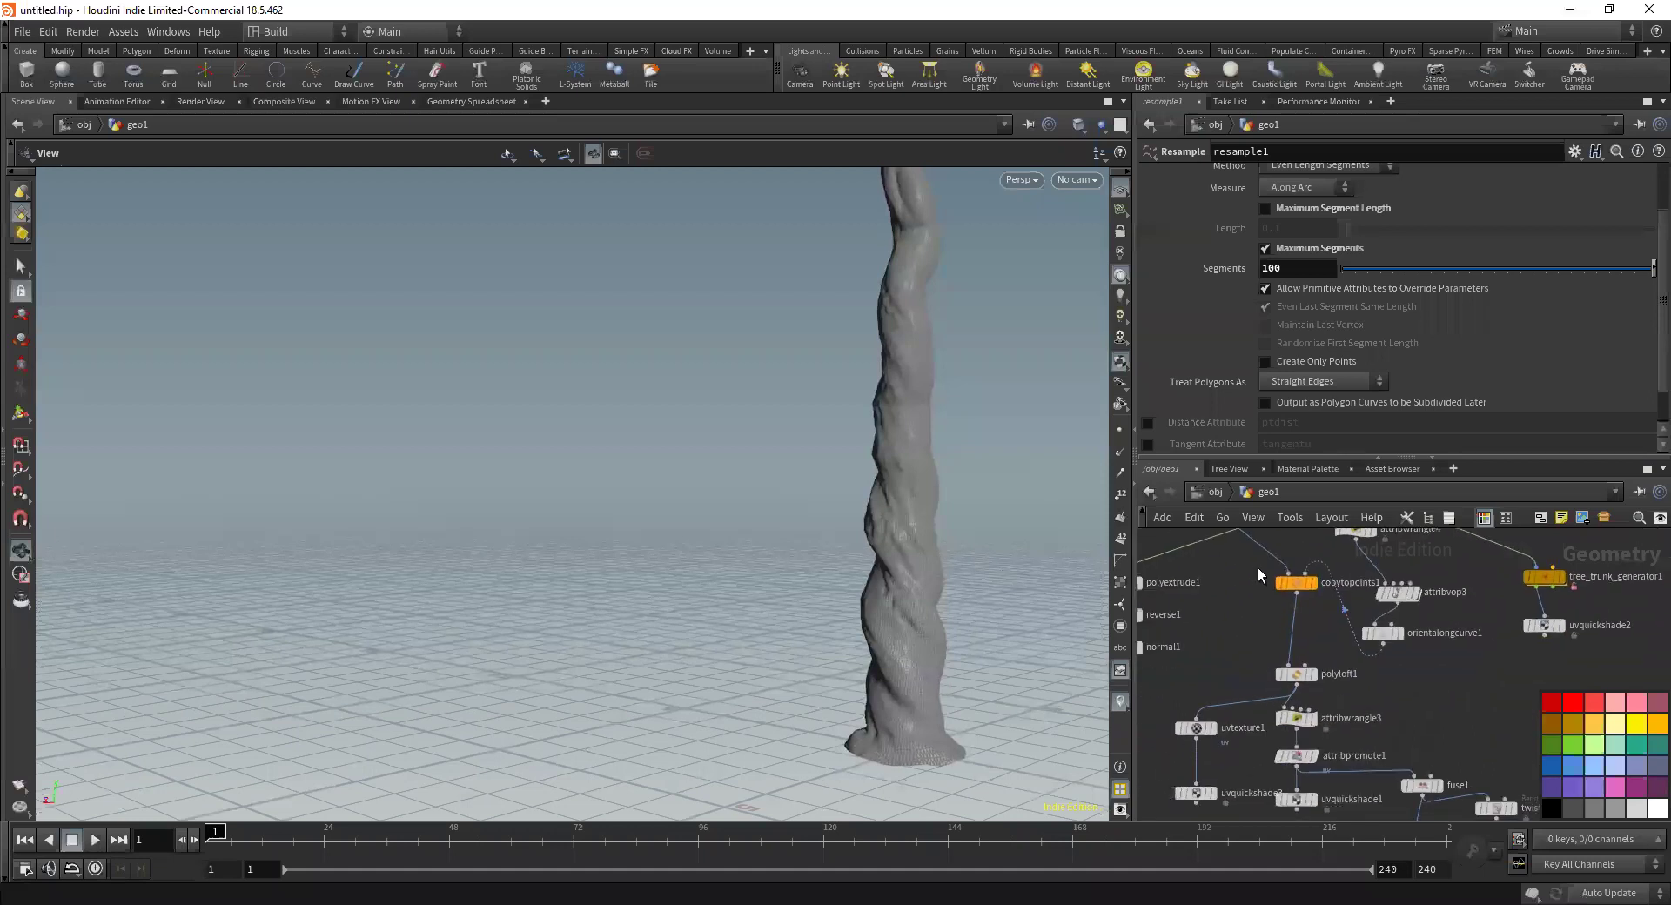
double_click(1299, 271)
type("150")
key("Return")
Set the segment count of resample1 to 50 and check the coarser trunk
double_click(1298, 271)
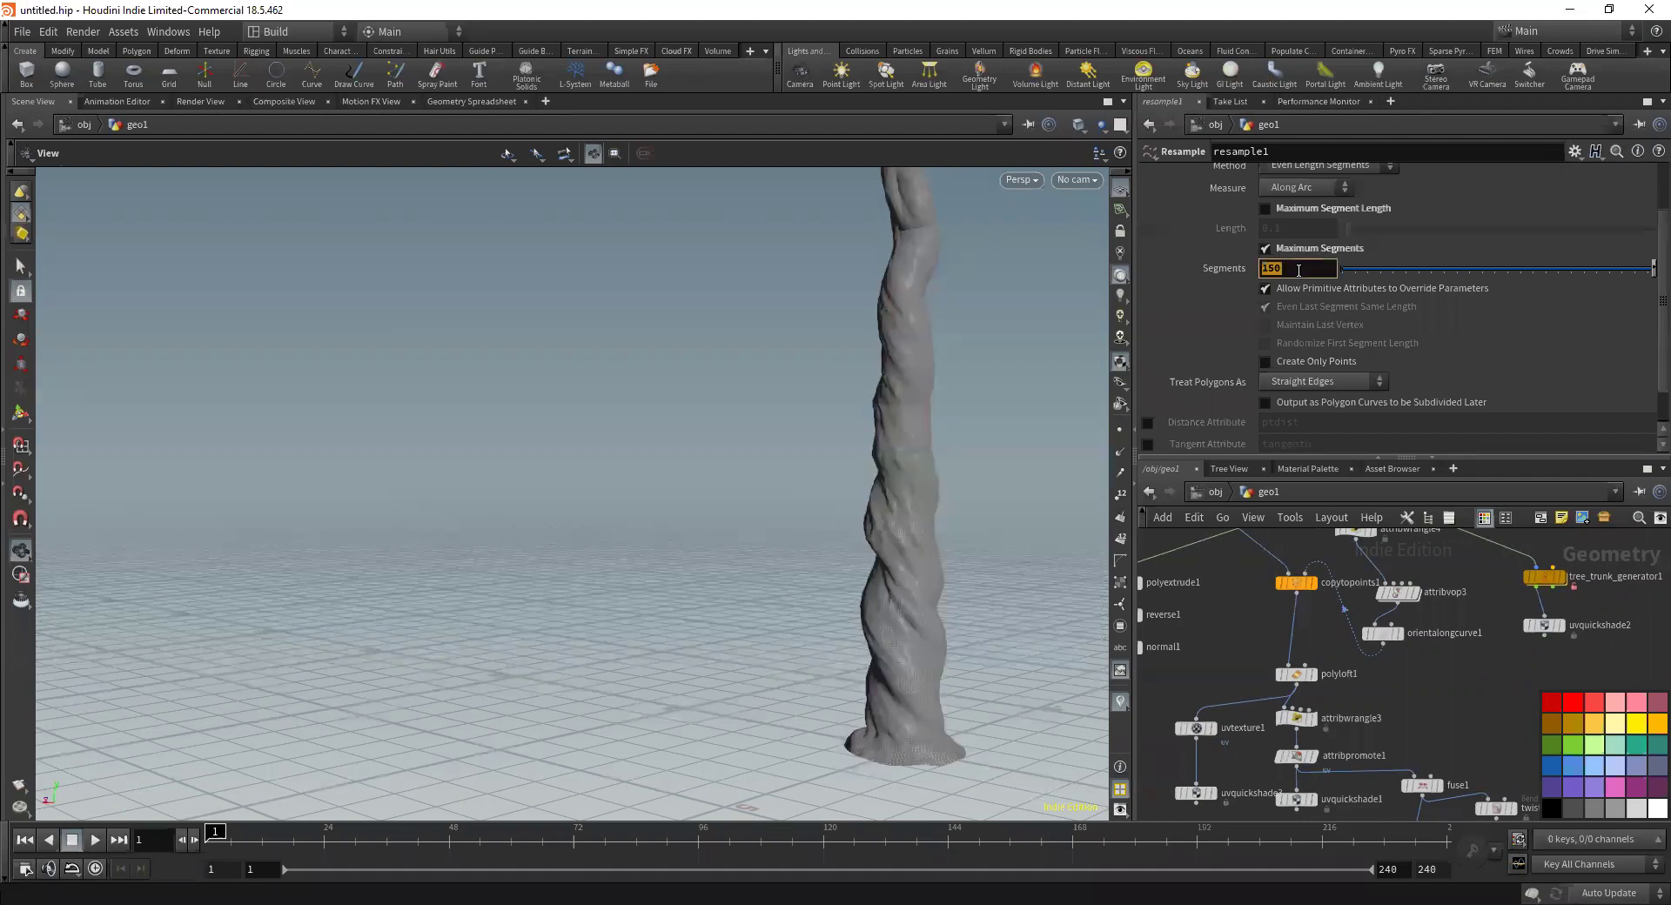
type("50")
key("Return")
left_click_drag(937, 526, 1079, 550)
Set circle1's divisions to 20 and inspect the low-resolution trunk mesh
middle_click_drag(1287, 632, 1355, 768)
left_click_drag(1199, 552, 1340, 542)
left_click(1293, 331)
type("20")
key("Return")
left_click_drag(944, 399, 1014, 370)
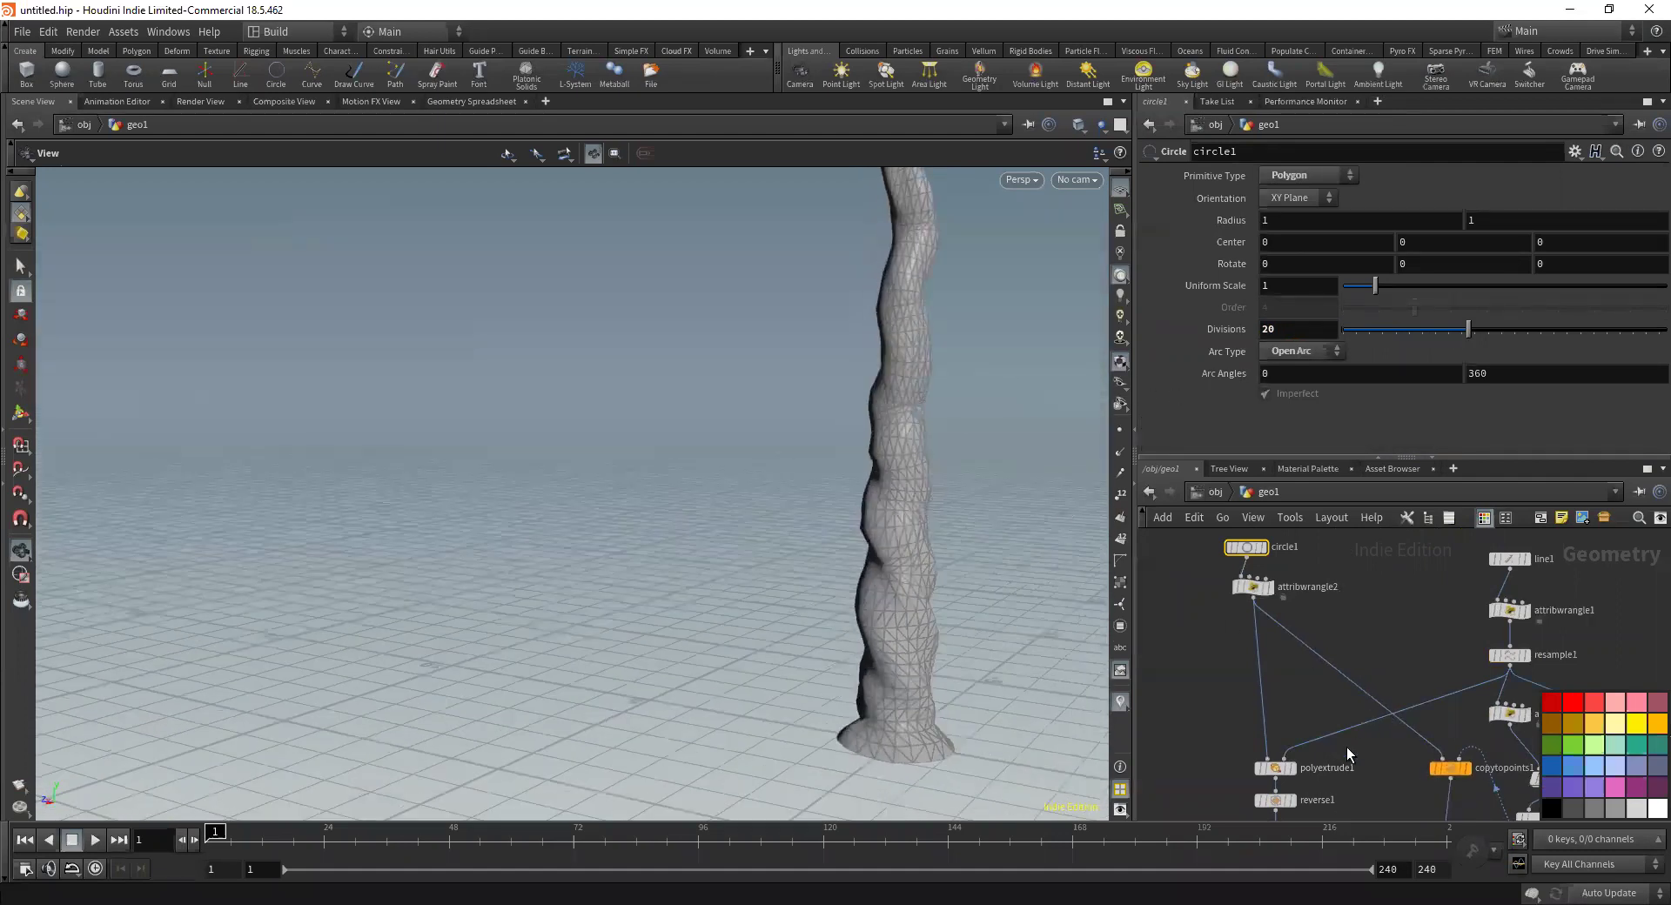
Add a Subdivide node beside the attribute copy node, above attribvop1 in the trunk network
scroll(1349, 757, "down", 3)
middle_click_drag(1355, 793, 1292, 644)
scroll(1291, 642, "down", 2)
middle_click_drag(1434, 727, 1428, 674)
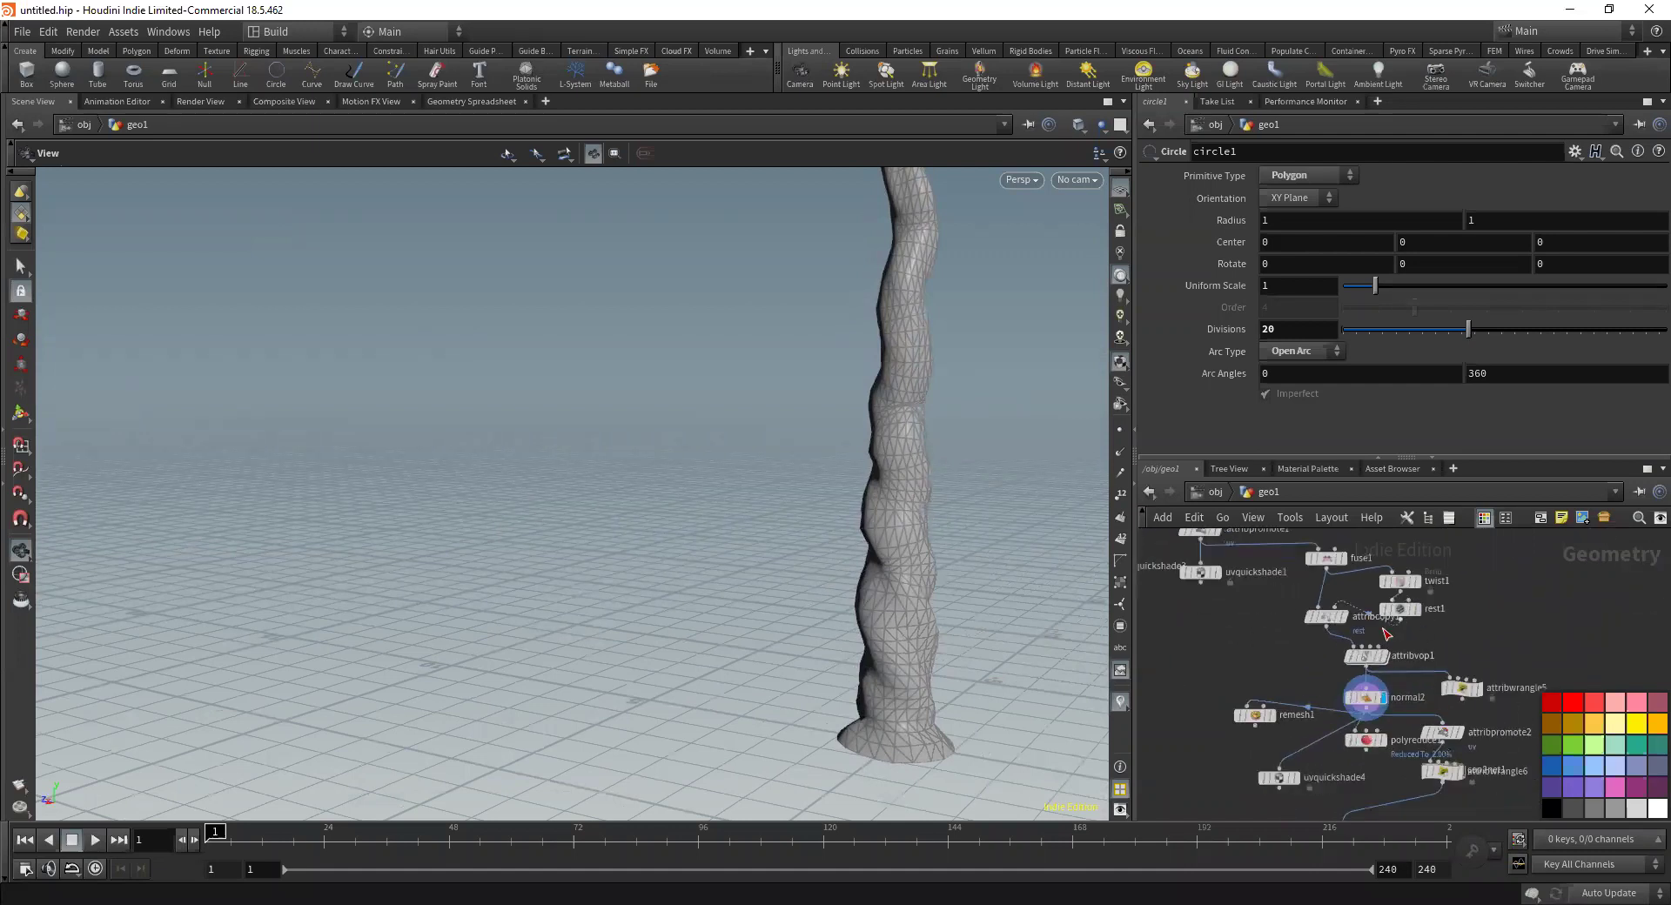
middle_click_drag(1316, 652, 1314, 677)
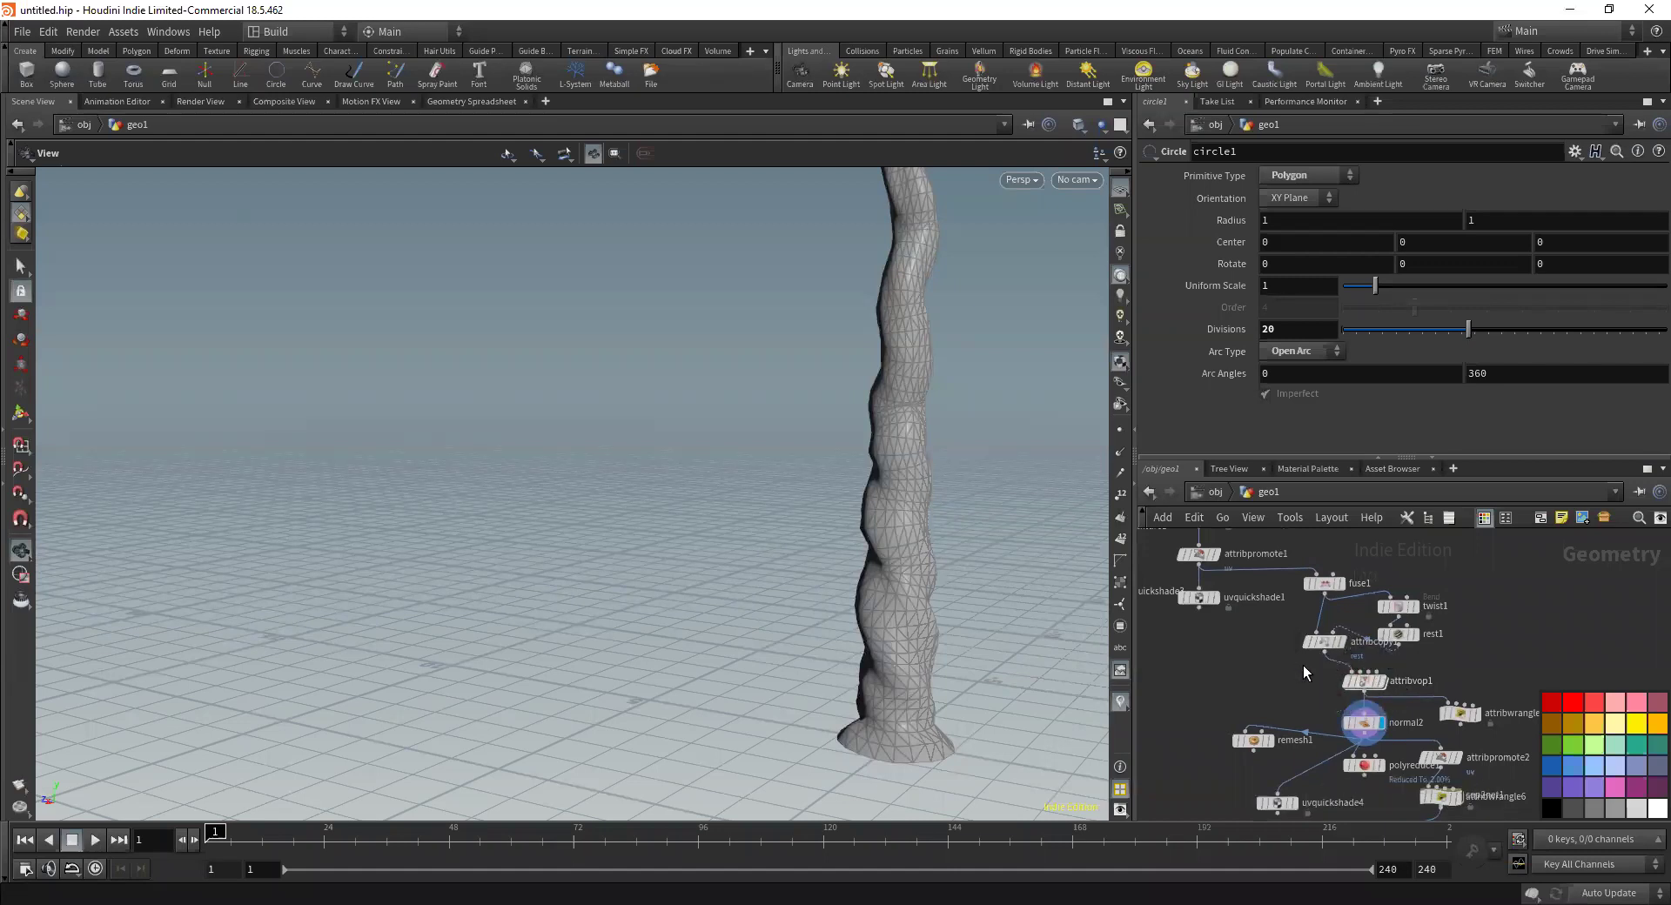
key("Tab")
type("s")
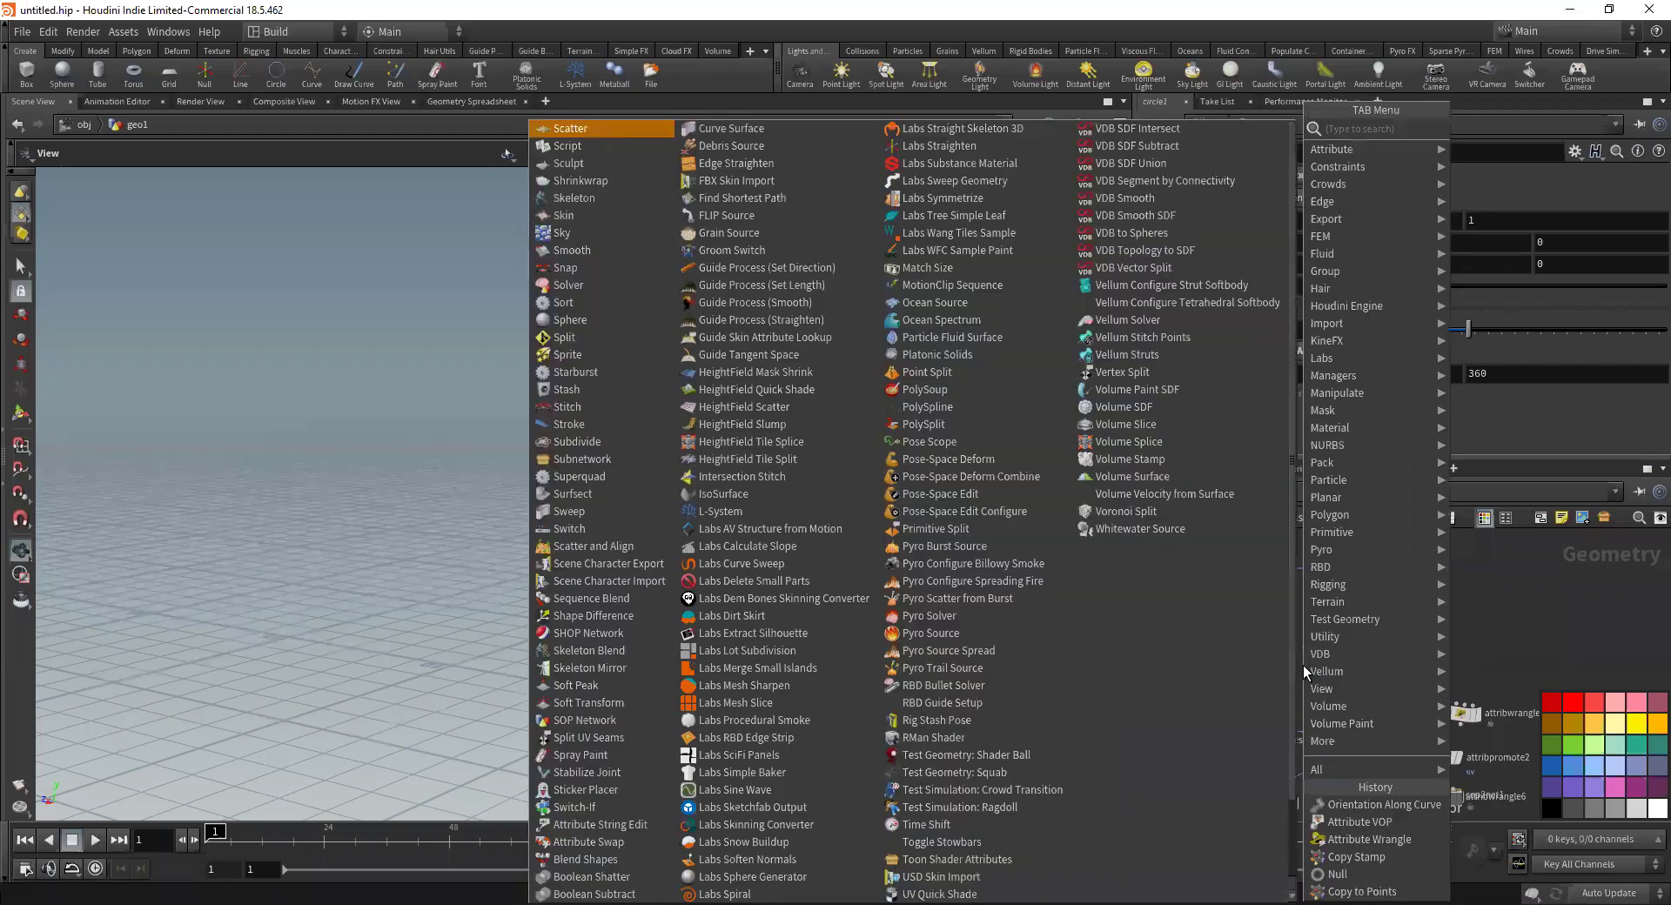
type("ubd")
key("Return")
left_click(1303, 665)
Wire subdivide1 between the attribute copy node and attribvop1, checking the mesh at each node
left_click(1340, 645)
left_click_drag(1306, 665, 1288, 685)
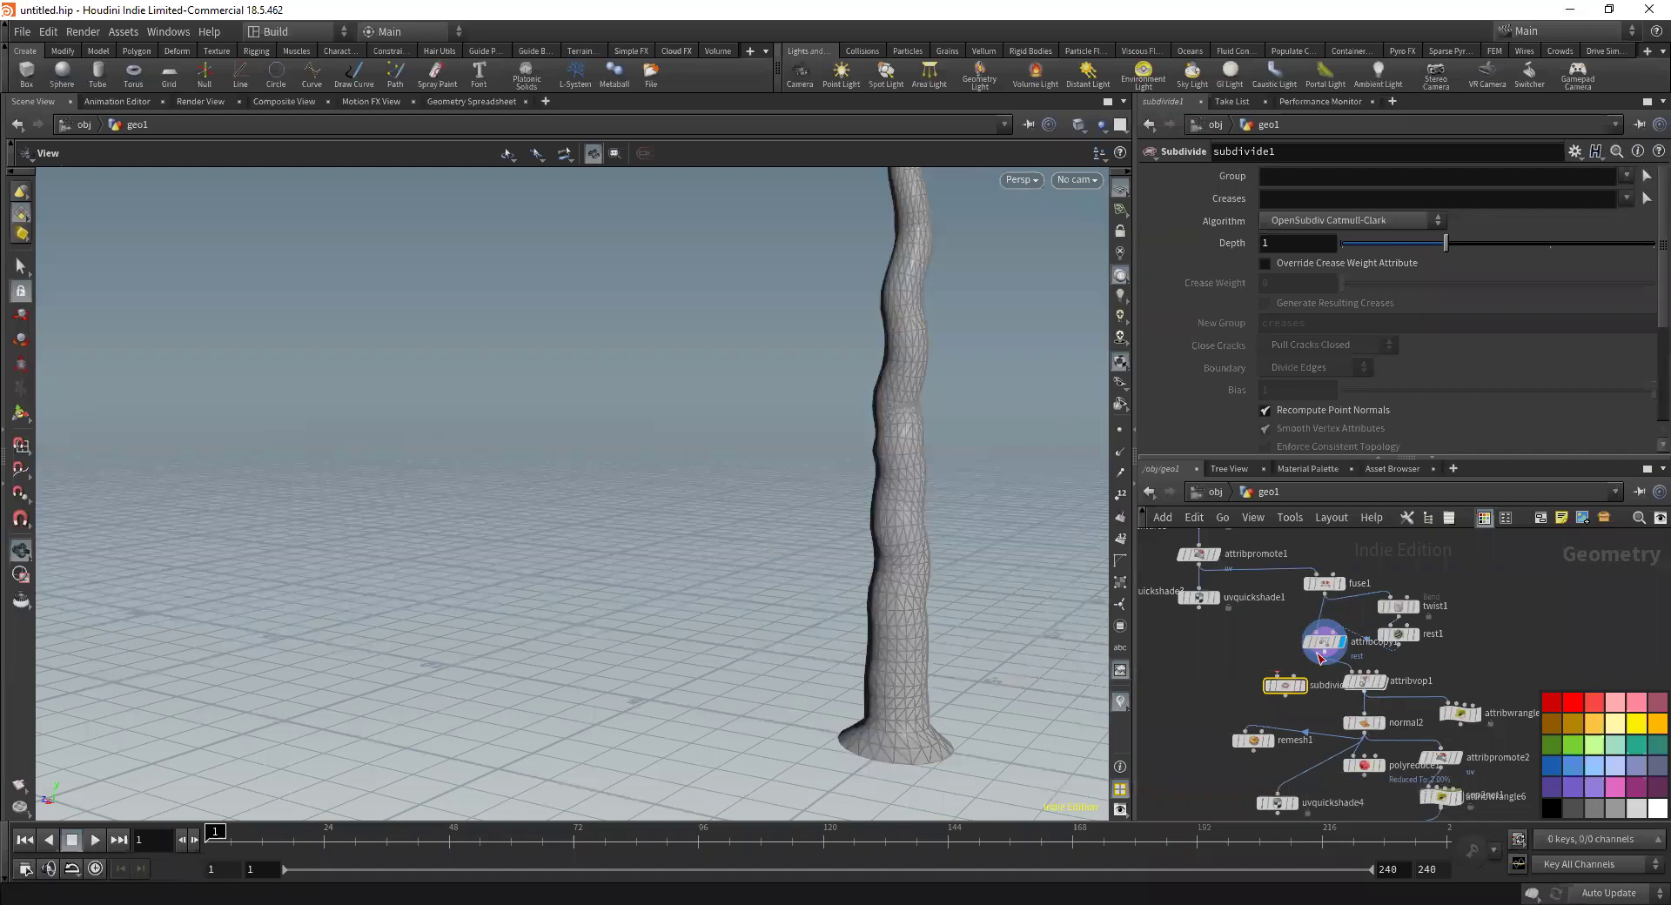
left_click(1278, 674)
left_click(1288, 676)
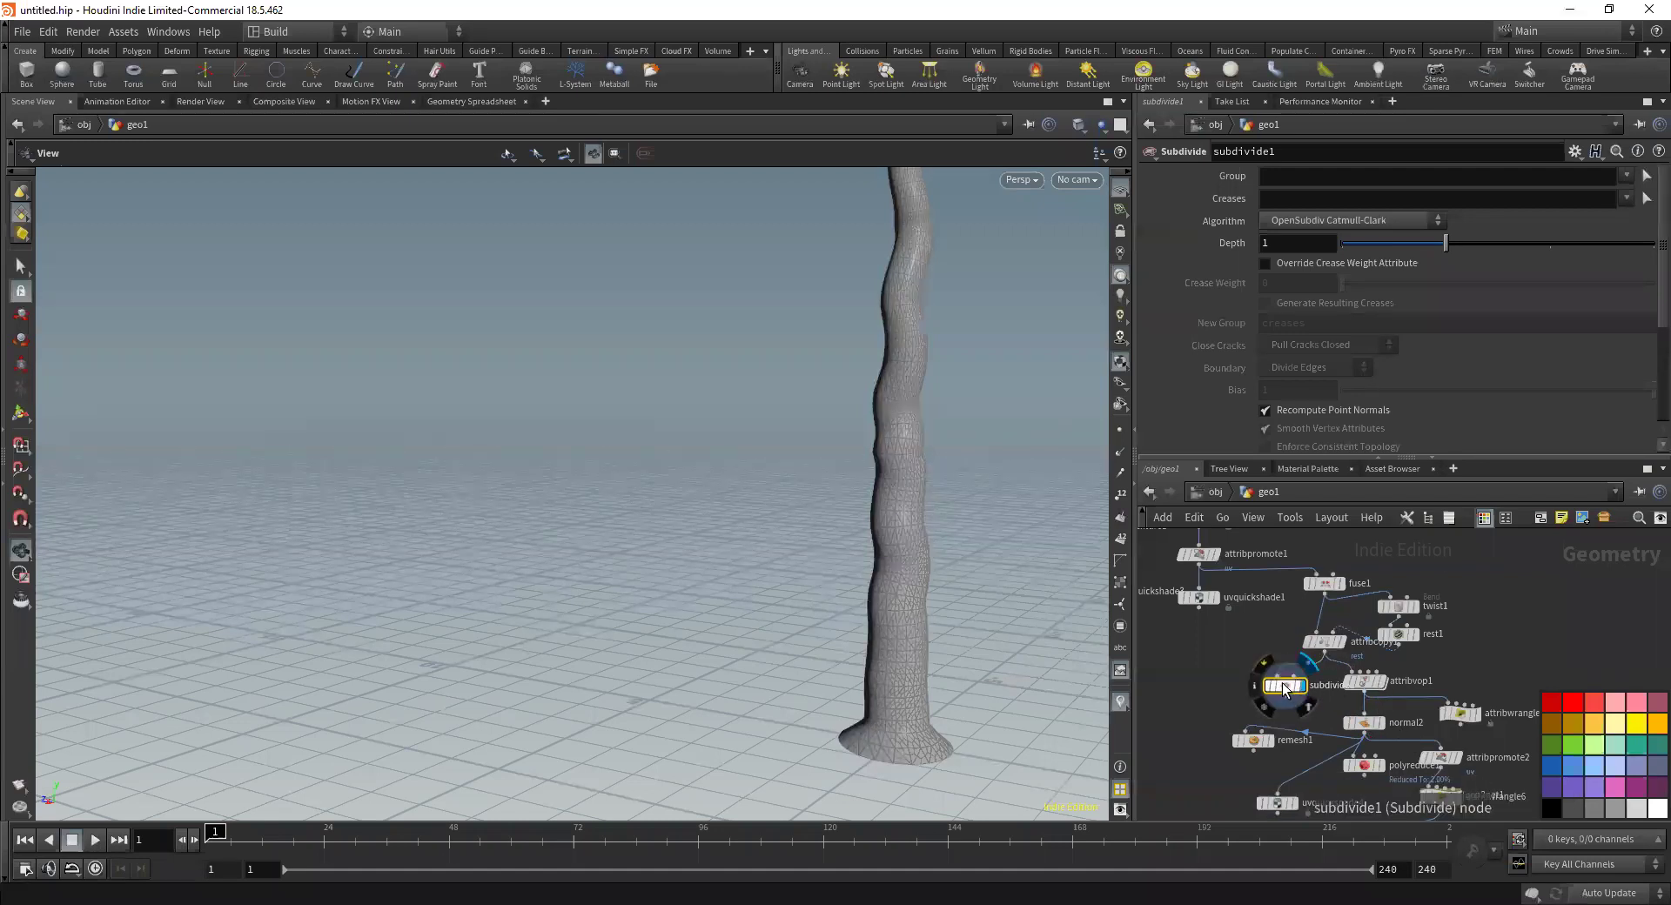
left_click(1309, 698)
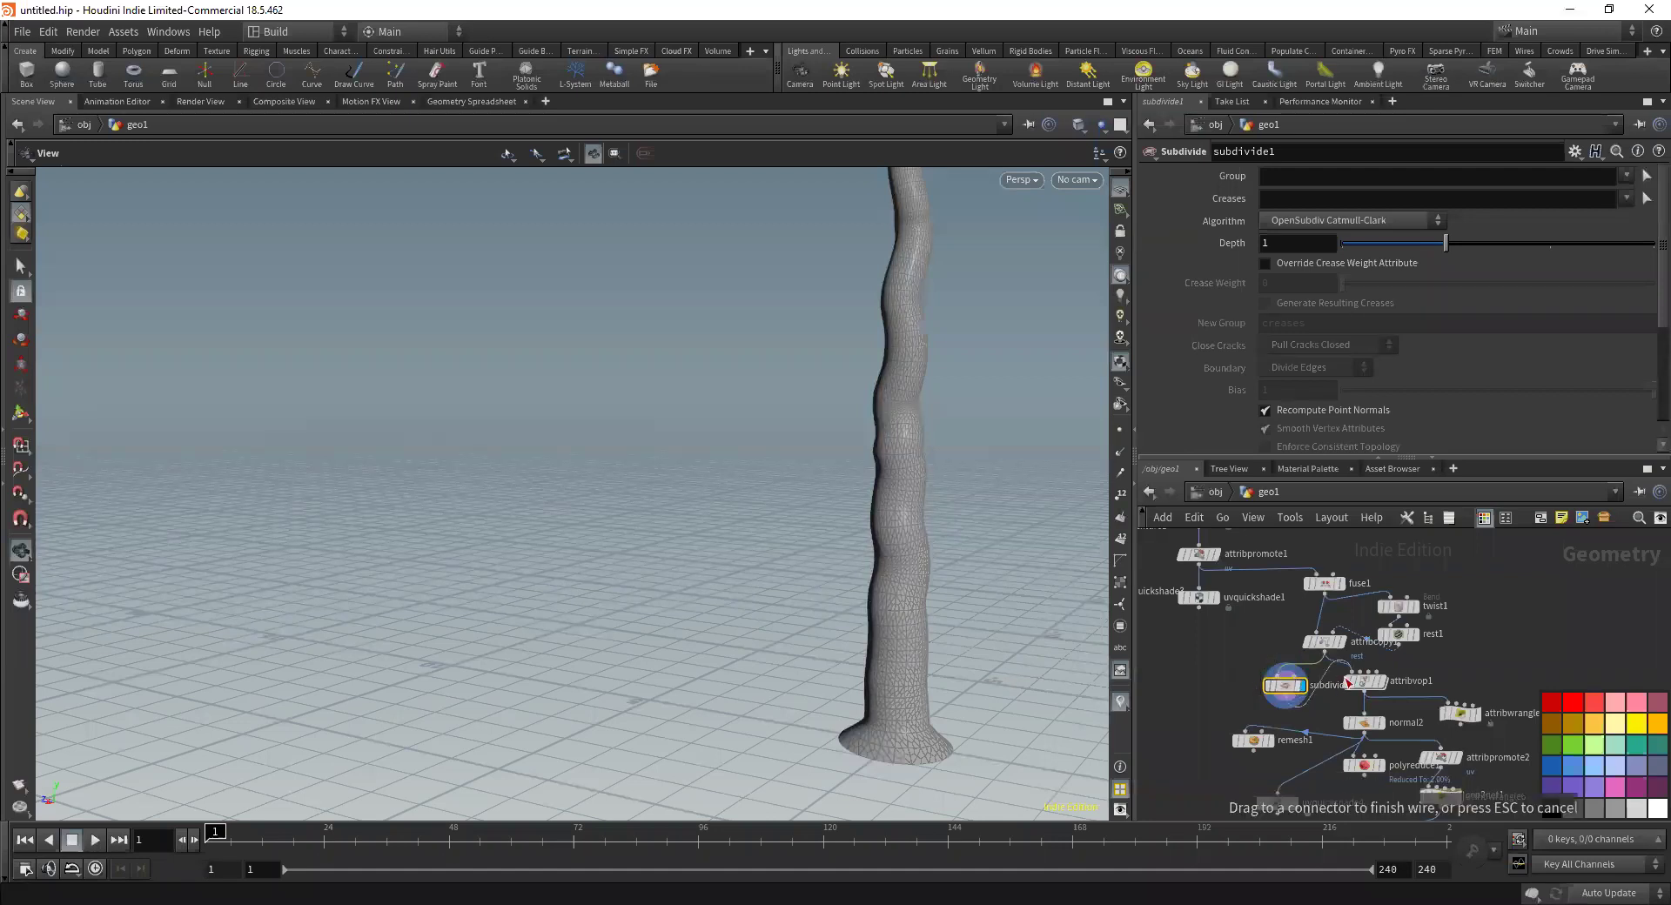
left_click(1383, 687)
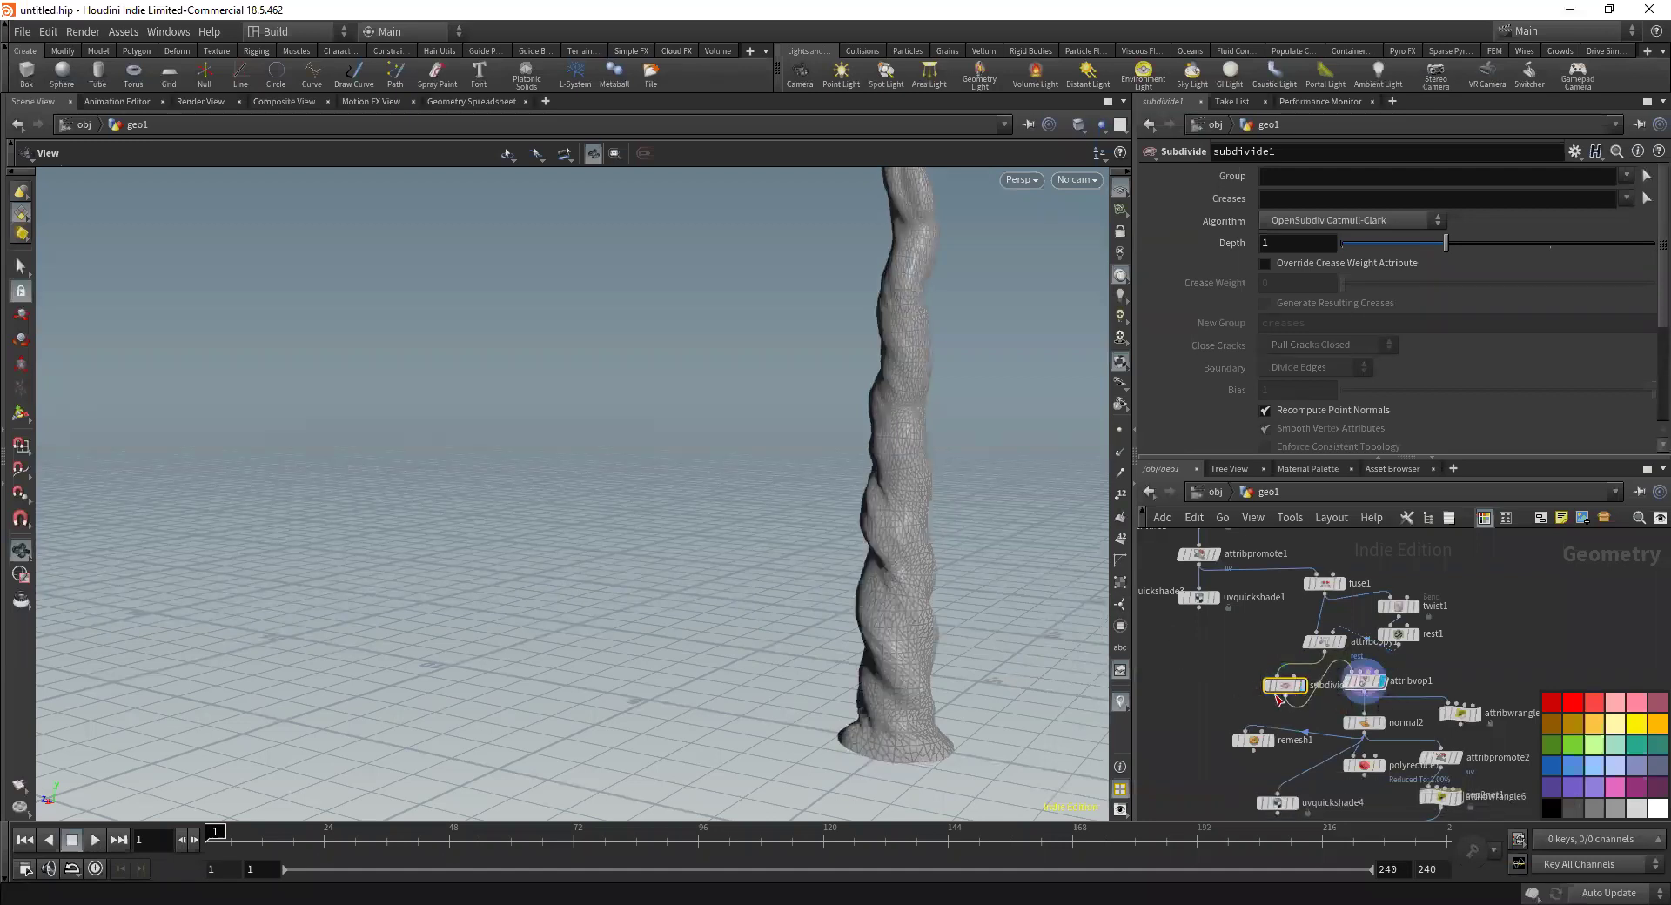
Set subdivide1's depth to 2 and inspect the twisted trunk surface up close
left_click_drag(1492, 244, 1551, 244)
left_click_drag(906, 383, 769, 362)
right_click_drag(768, 362, 1044, 367)
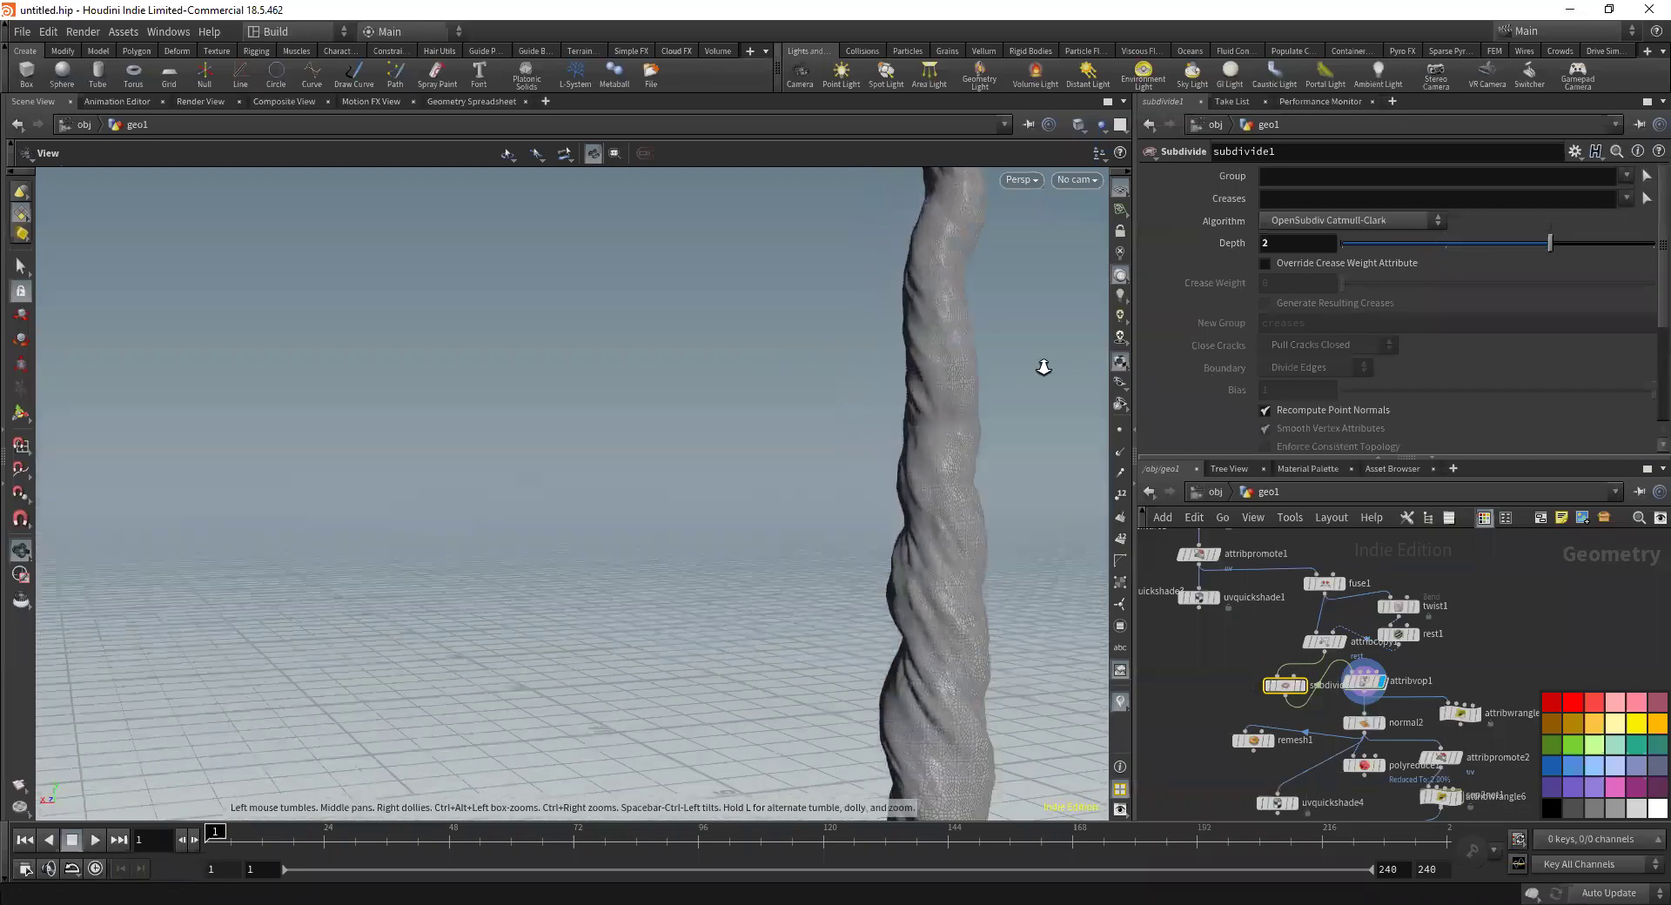
middle_click_drag(1044, 368, 854, 500)
right_click_drag(854, 500, 970, 331)
mouse_move(970, 332)
left_mouse_down()
mouse_move(1129, 372)
mouse_move(843, 384)
mouse_move(907, 451)
mouse_move(1041, 391)
mouse_move(988, 401)
mouse_move(865, 495)
mouse_move(828, 436)
mouse_move(892, 462)
mouse_move(1612, 547)
mouse_move(746, 473)
mouse_move(880, 485)
mouse_move(1096, 610)
left_mouse_up()
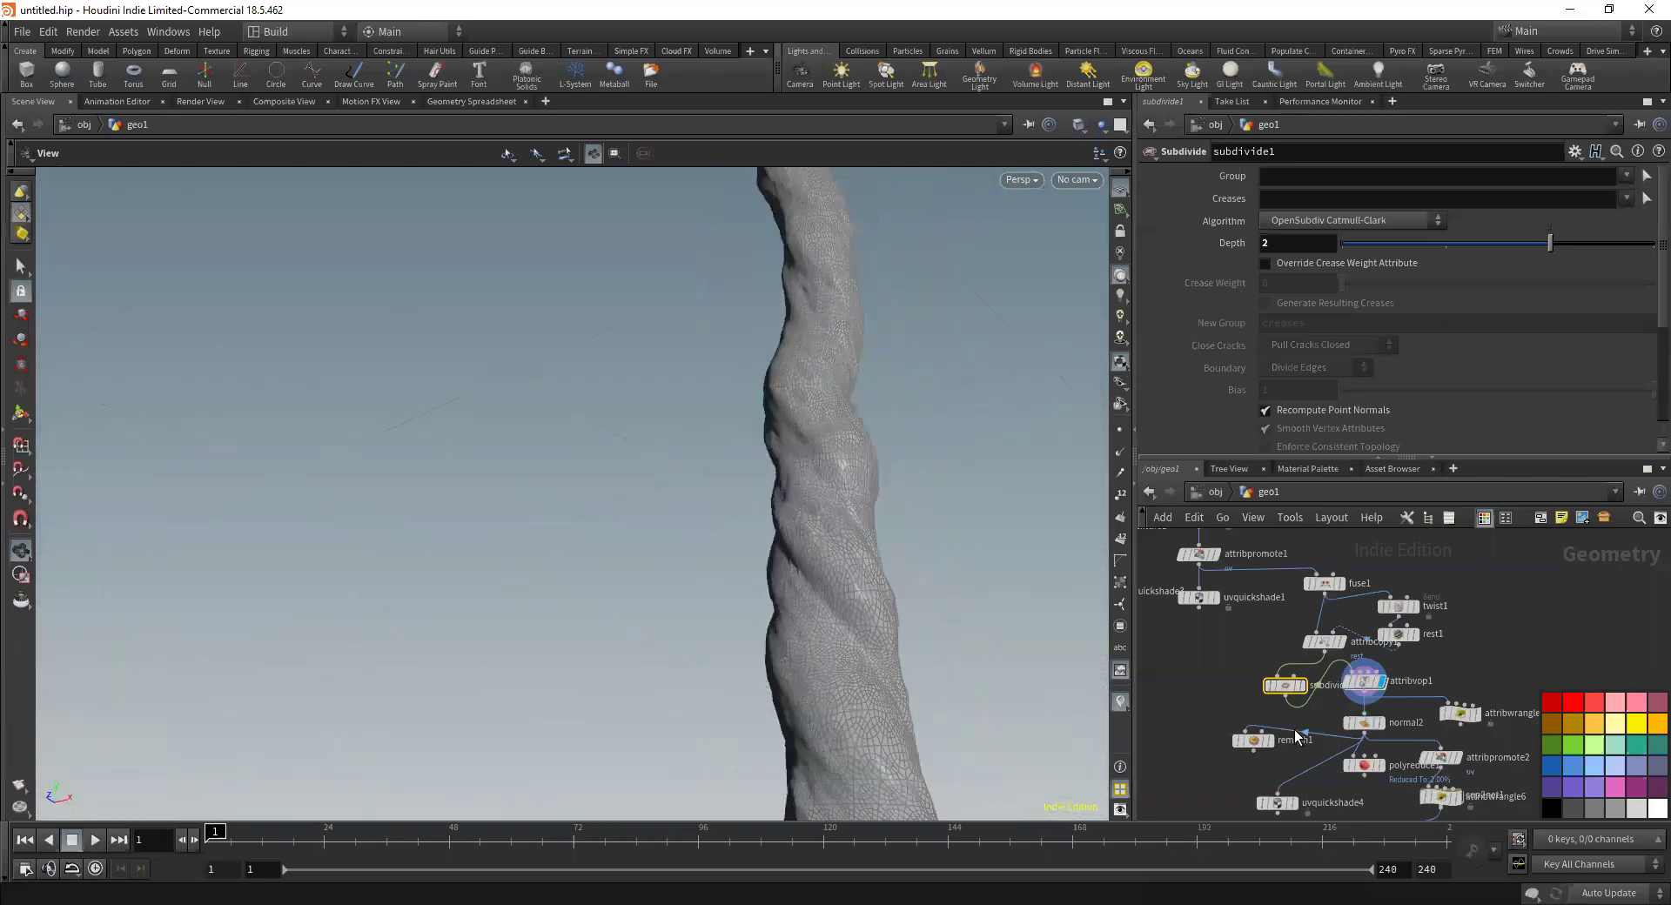
Display the textured result of uvquickshade4 and rearrange the nodes below subdivide1 into a clearer layout
scroll(1298, 759, "down", 2)
left_click(1301, 756)
scroll(1223, 663, "down", 3)
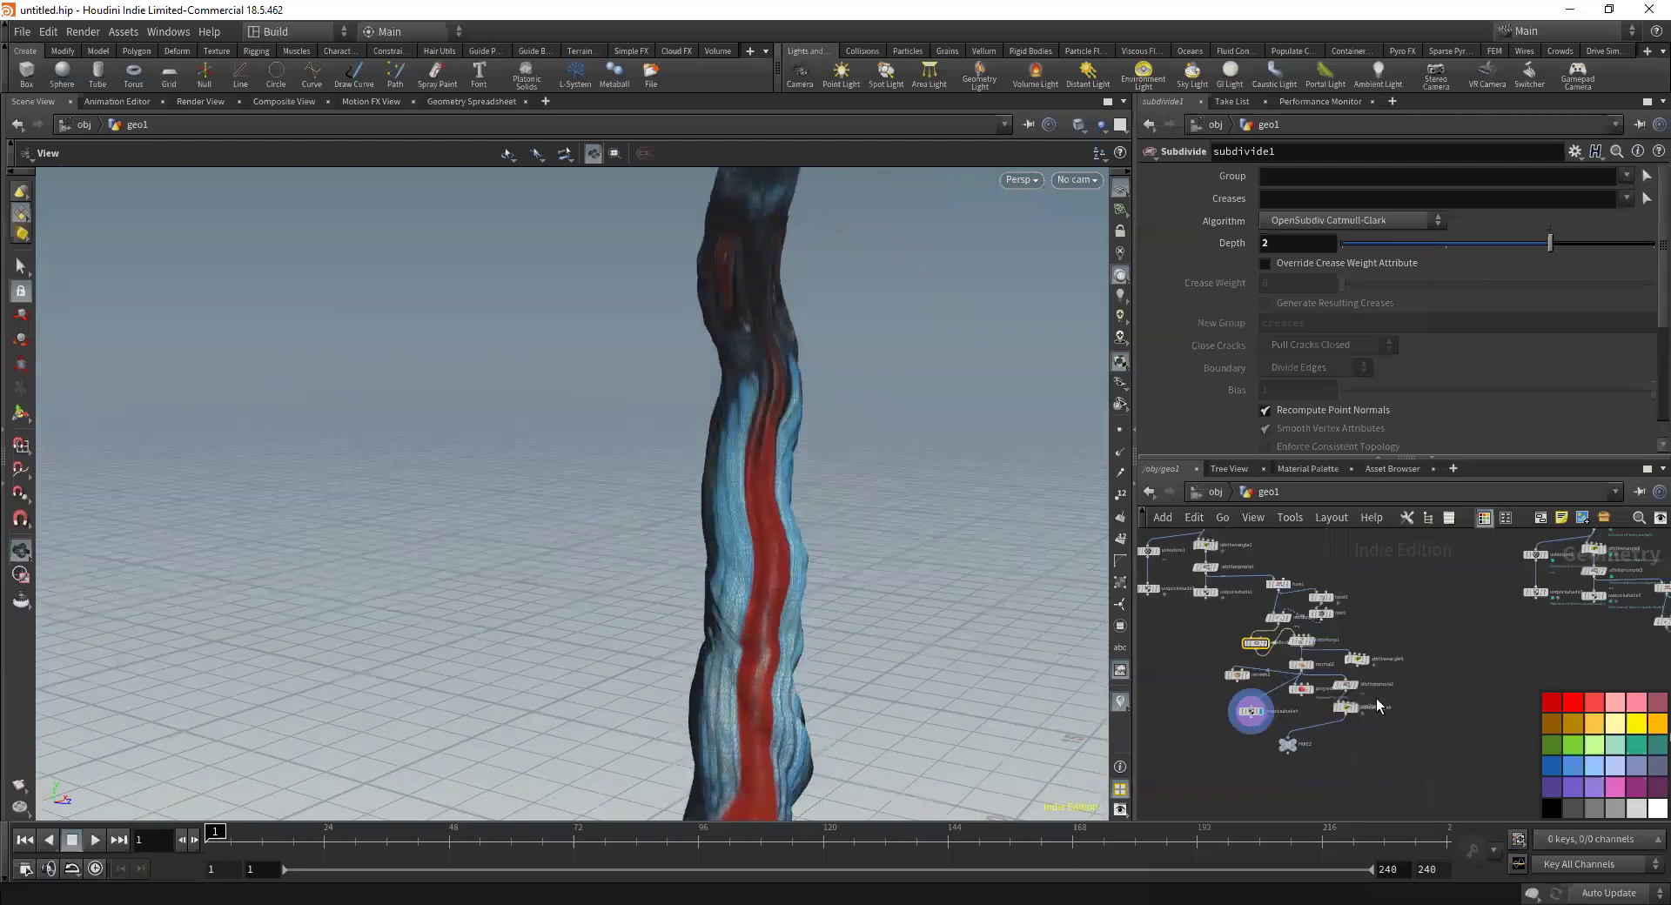
left_click_drag(1379, 702, 1223, 770)
left_click(1209, 686)
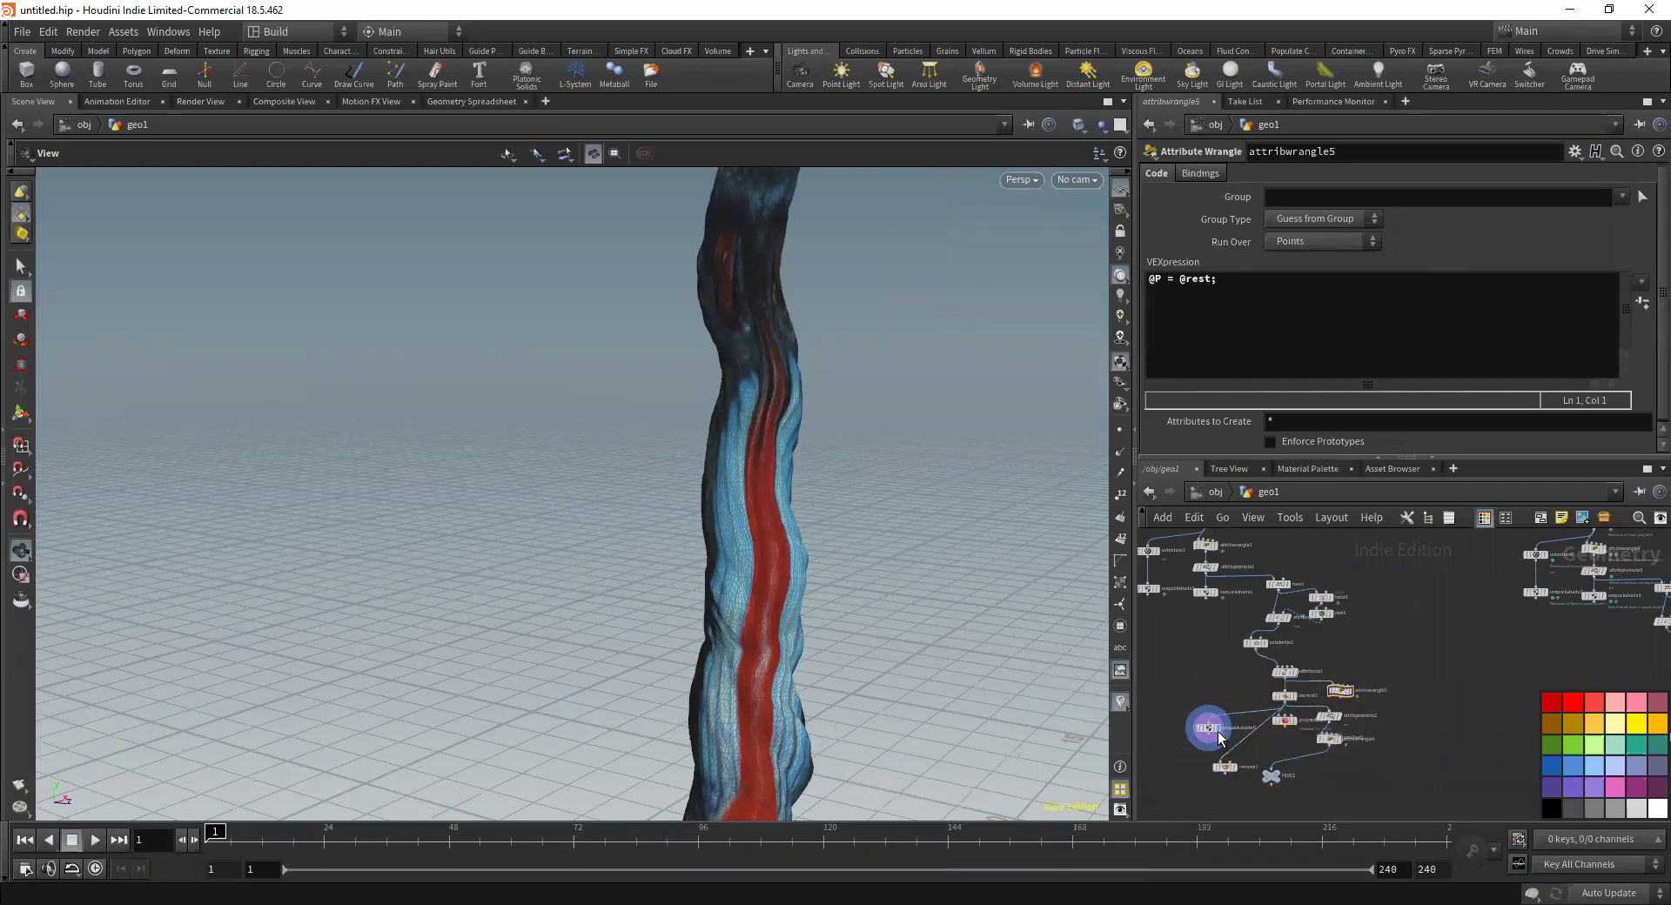
Inspect the textured trunk from several sides, and display normal2 to check the untextured twisted shape
left_click_drag(737, 373, 1041, 377)
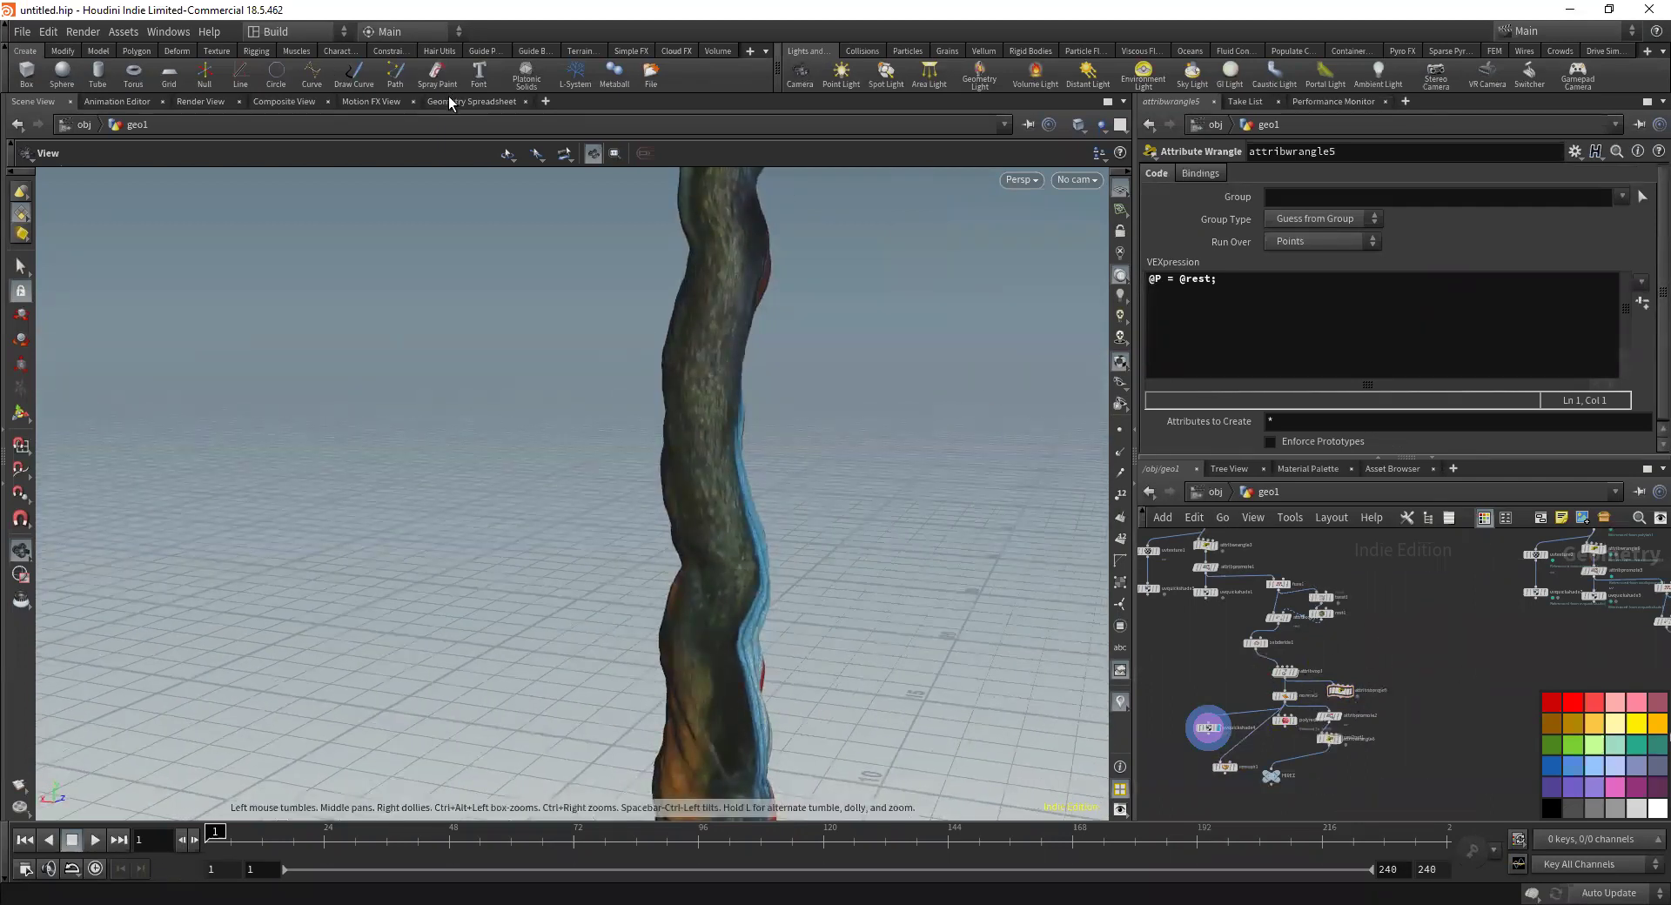
left_click_drag(734, 329, 870, 487)
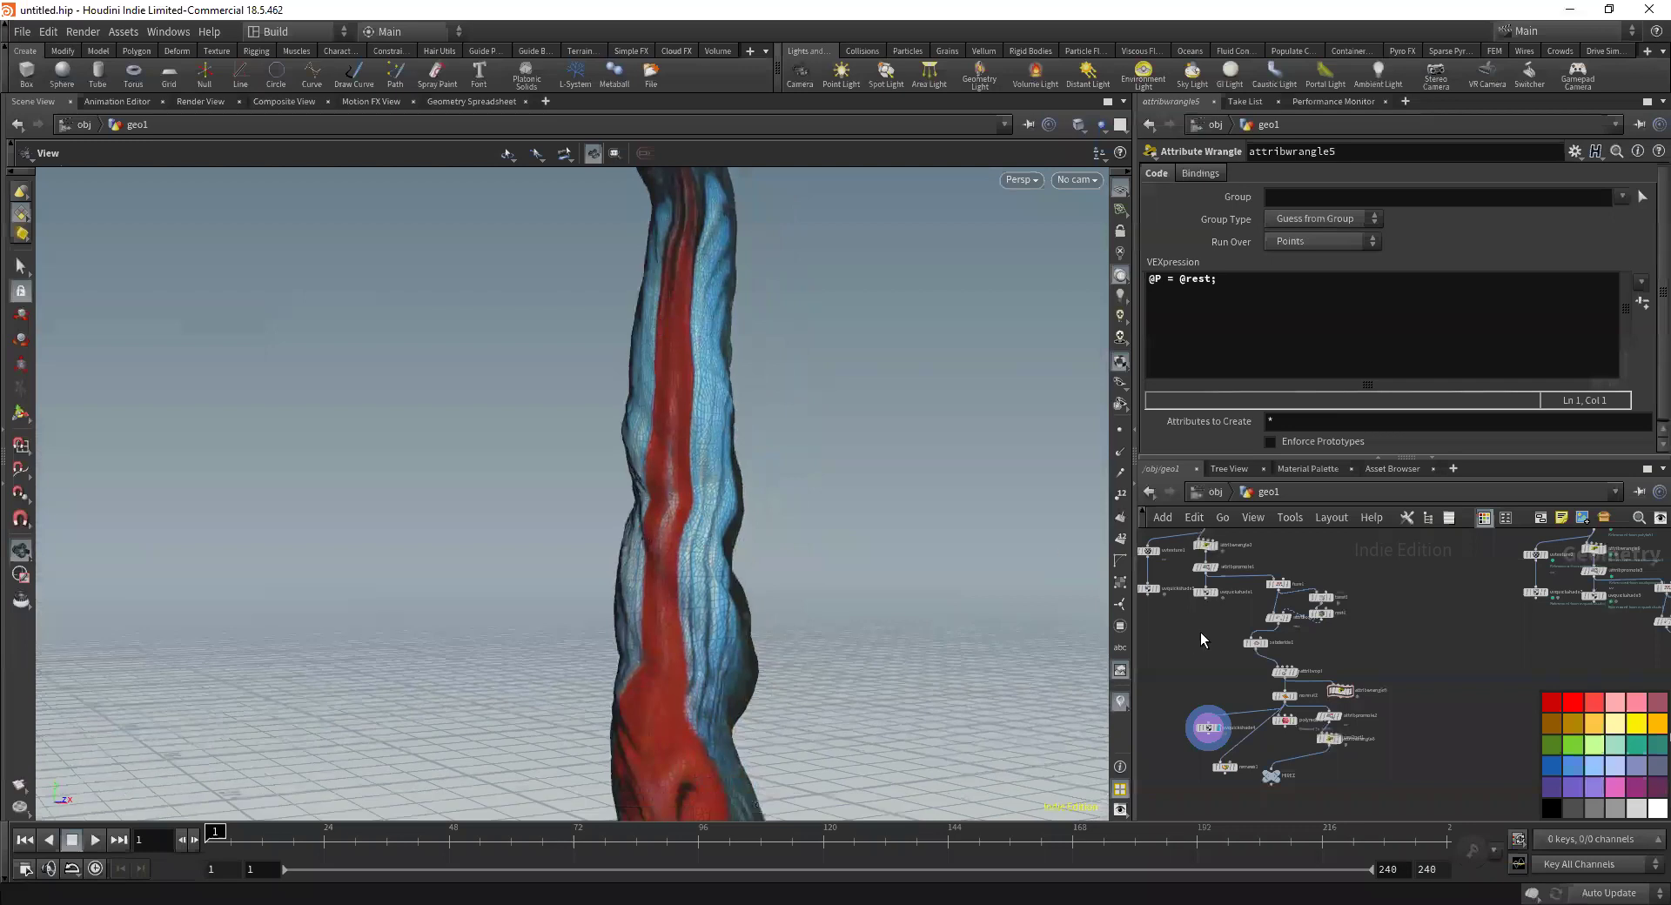
scroll(1223, 739, "up", 3)
left_click(1299, 690)
left_click_drag(688, 433, 761, 503)
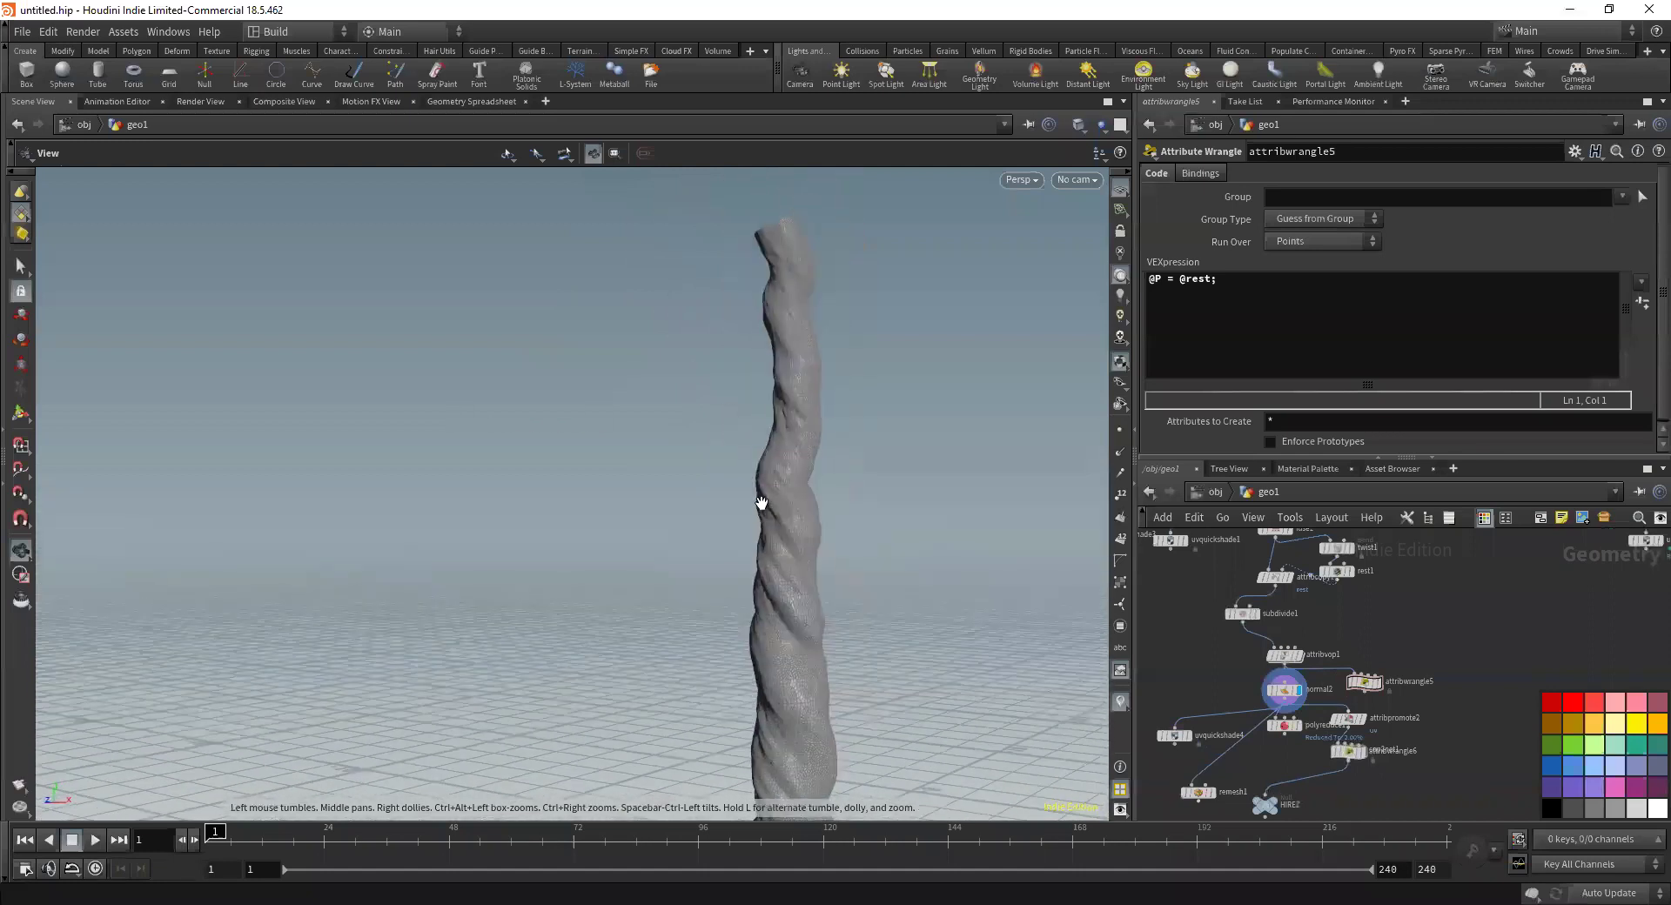
Start saving the scene to a file
key("ctrl+s")
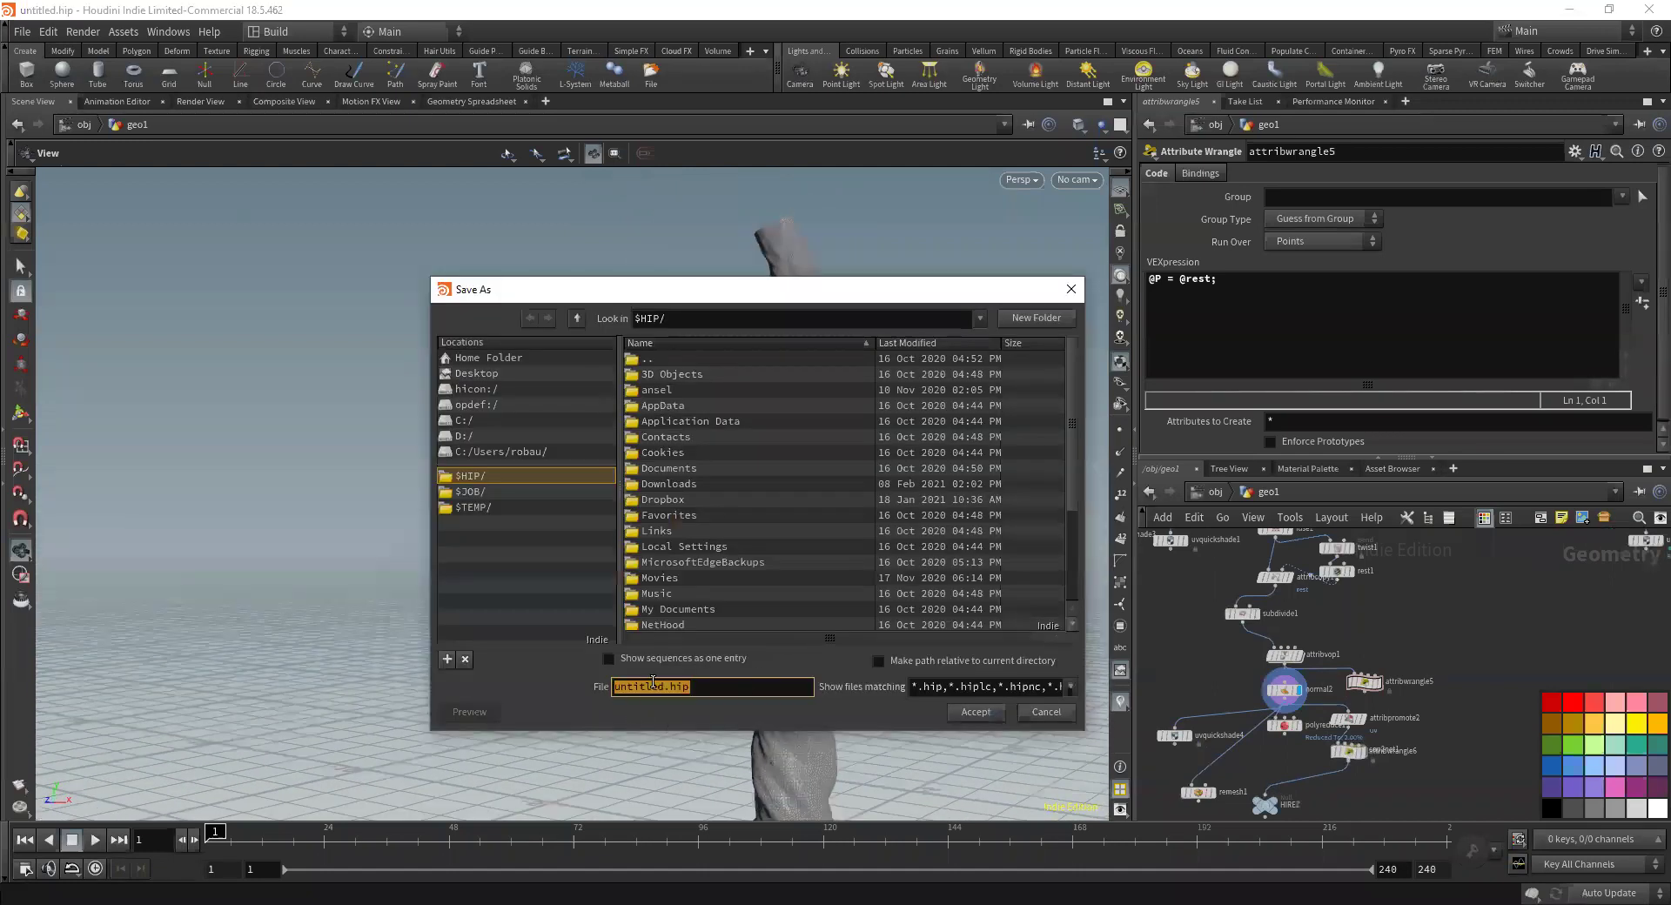